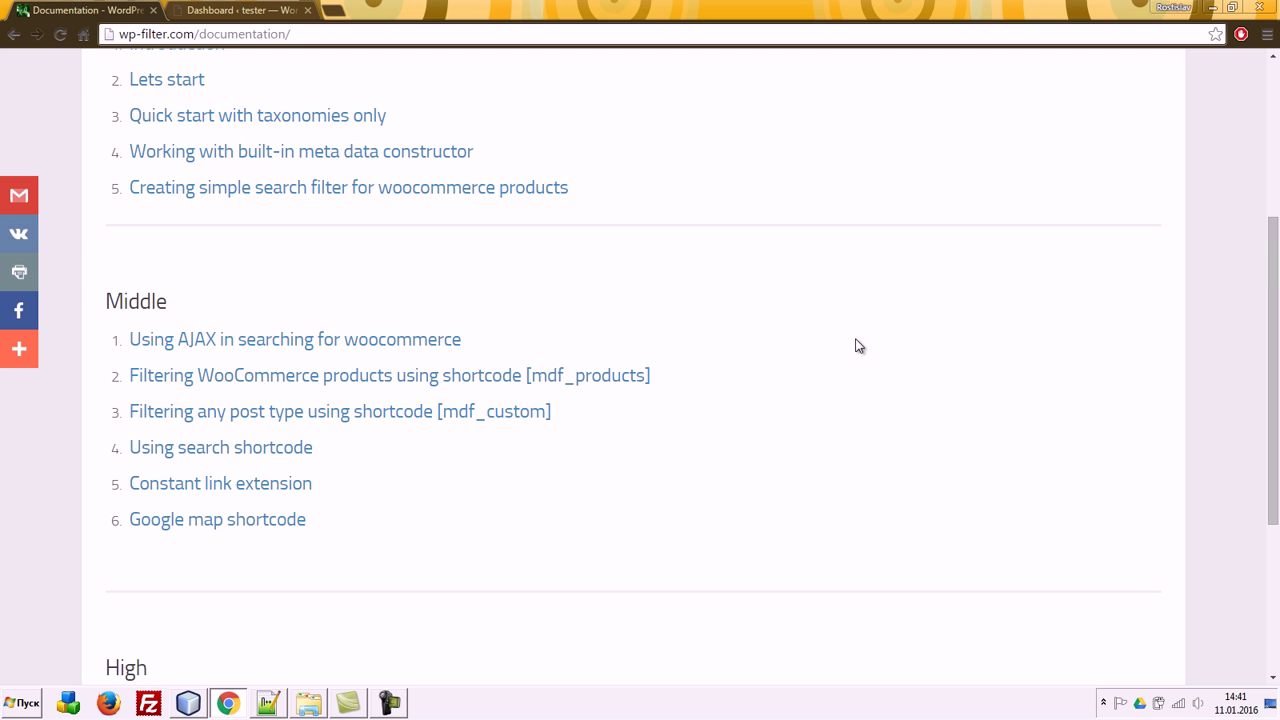
Step: Switch to the WordPress admin and review the site's posts and its post categories
{"action": "scroll", "coordinate": [855, 346], "scroll_direction": "up", "scroll_amount": 3}
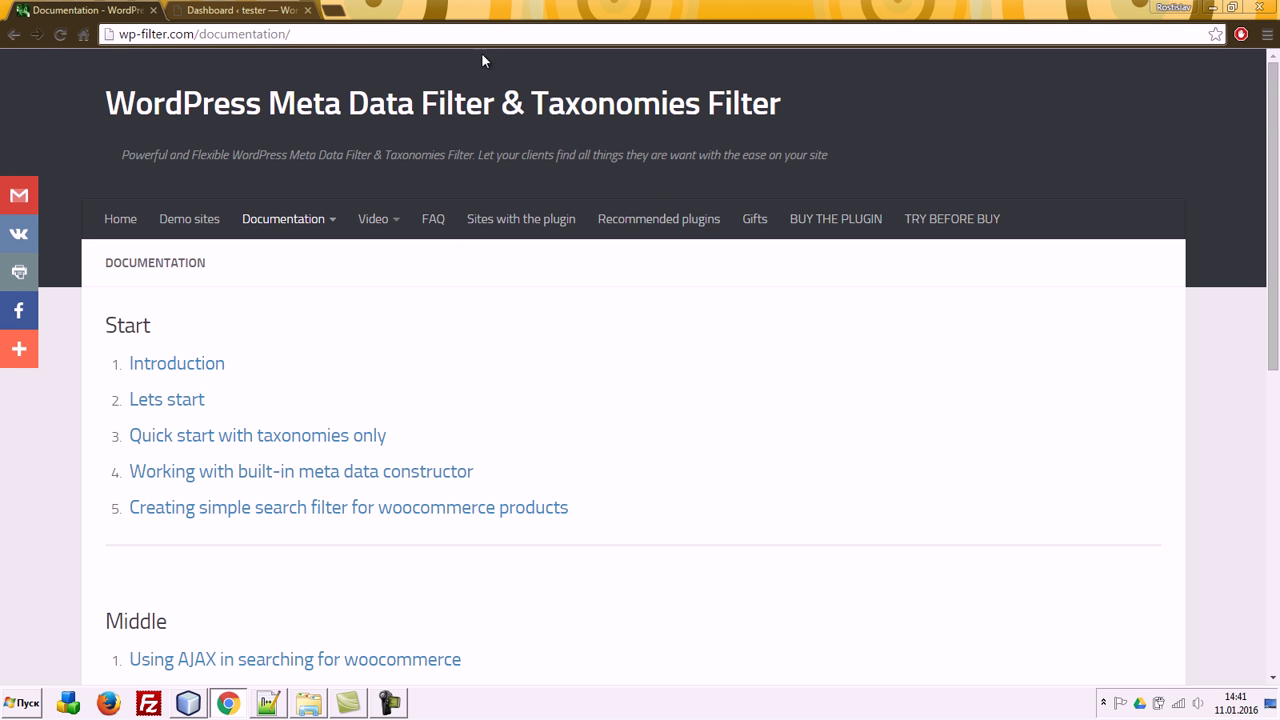
{"action": "left_click", "coordinate": [240, 10]}
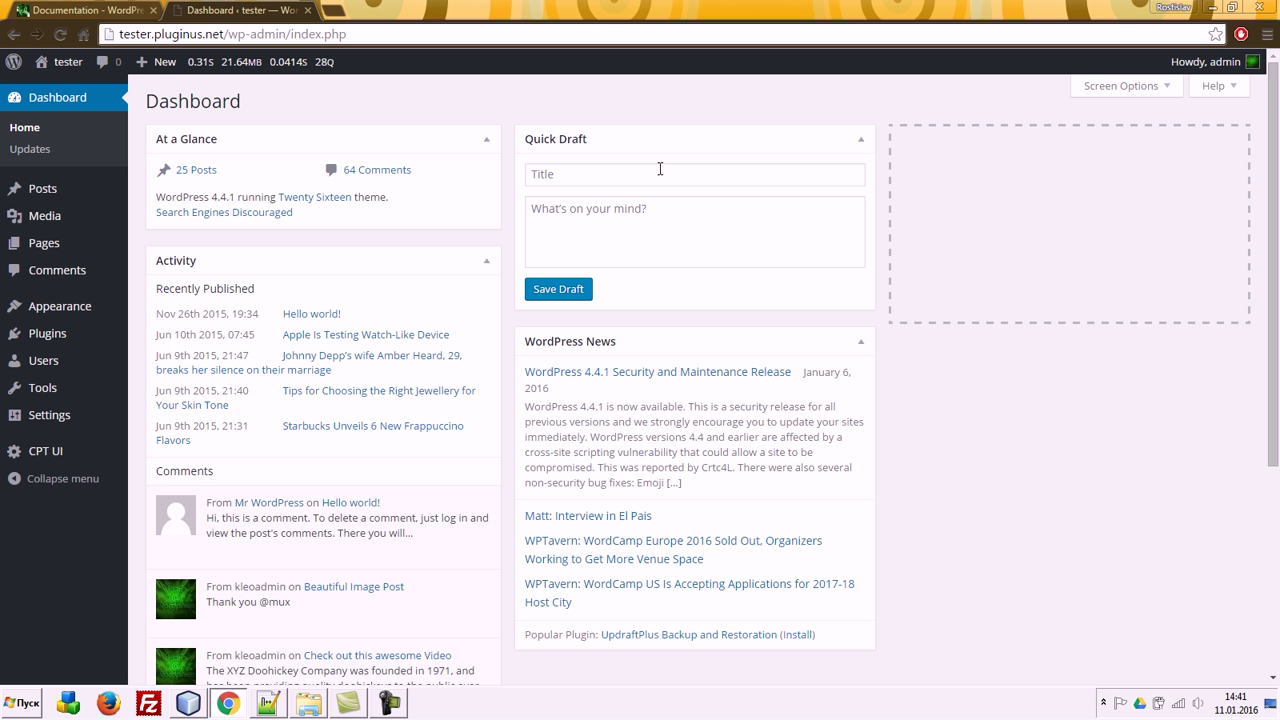
{"action": "left_click", "coordinate": [260, 33]}
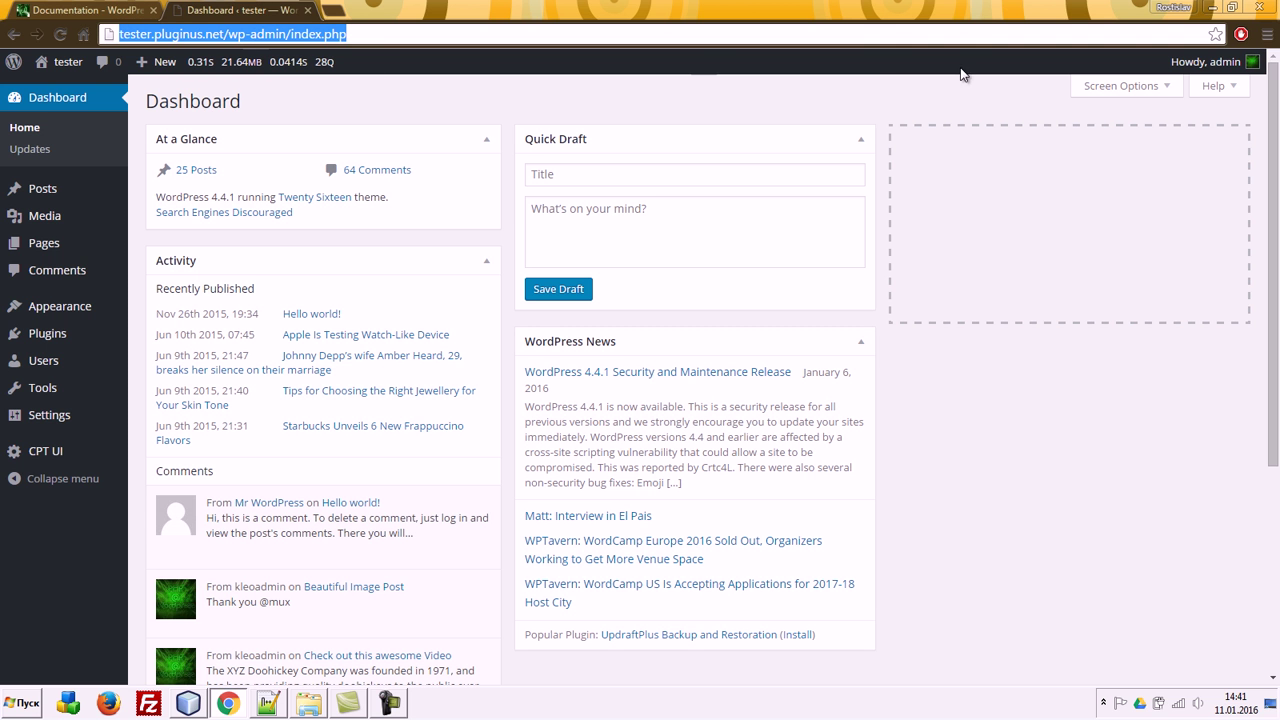
{"action": "key", "text": "Return"}
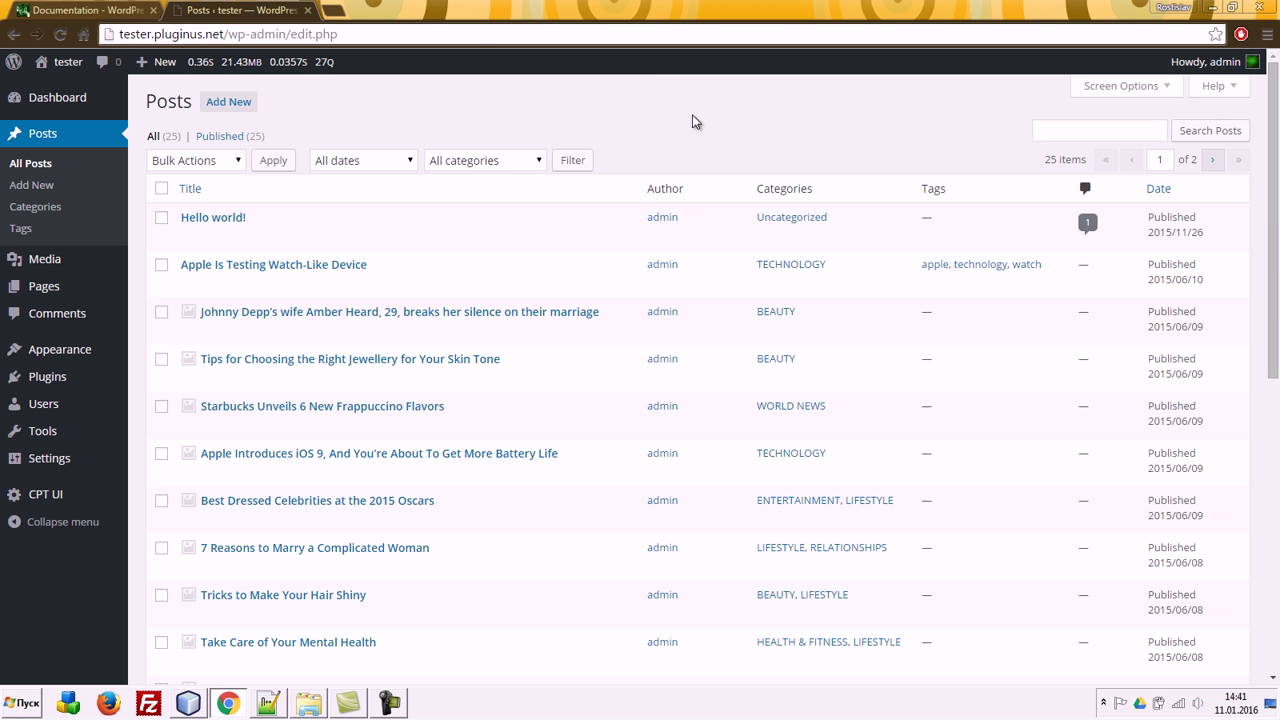
{"action": "left_click", "coordinate": [42, 207]}
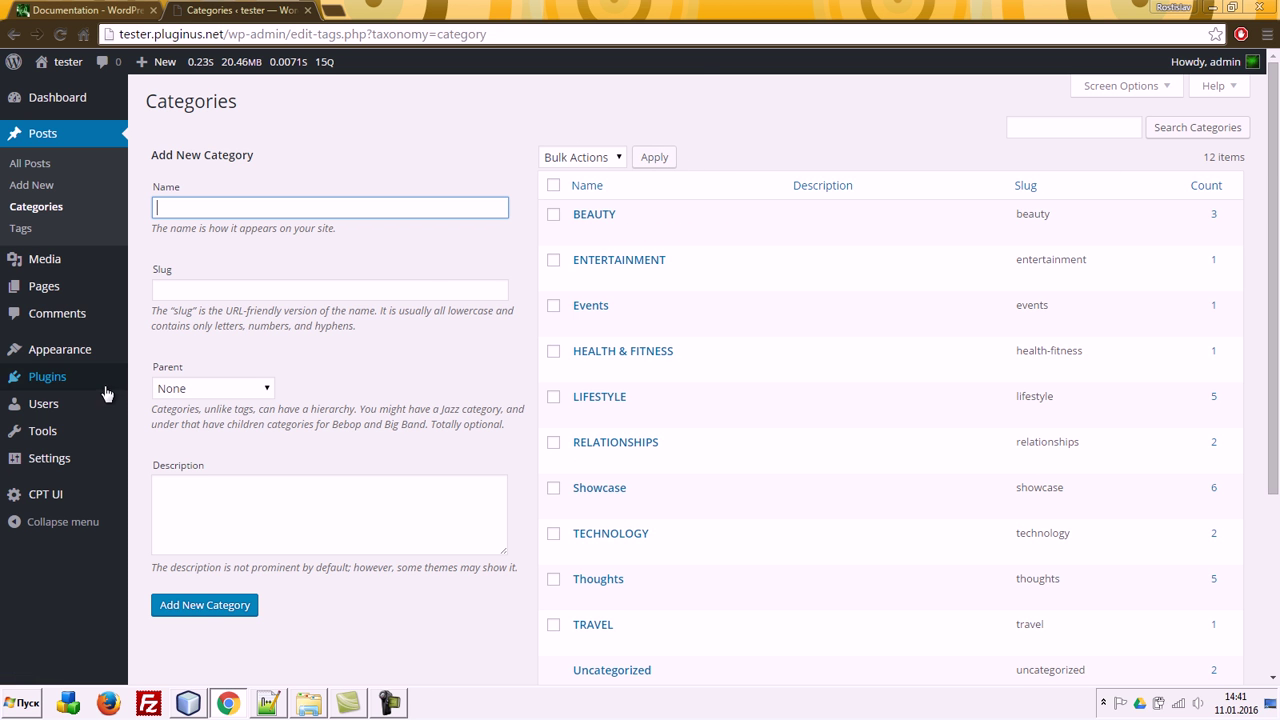
Step: Upload meta-data-filter.zip from the site's wp-content/plugins folder as a new plugin, install it and activate it
{"action": "left_click", "coordinate": [20, 377]}
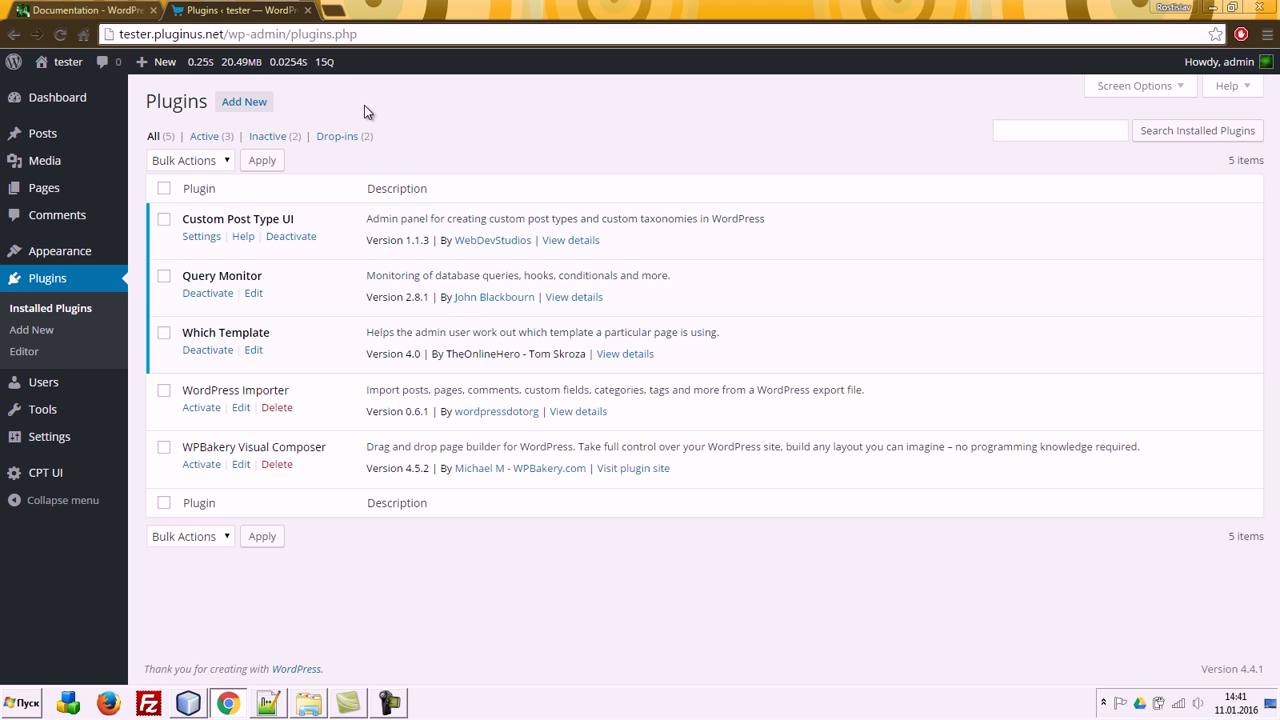
{"action": "left_click", "coordinate": [240, 104]}
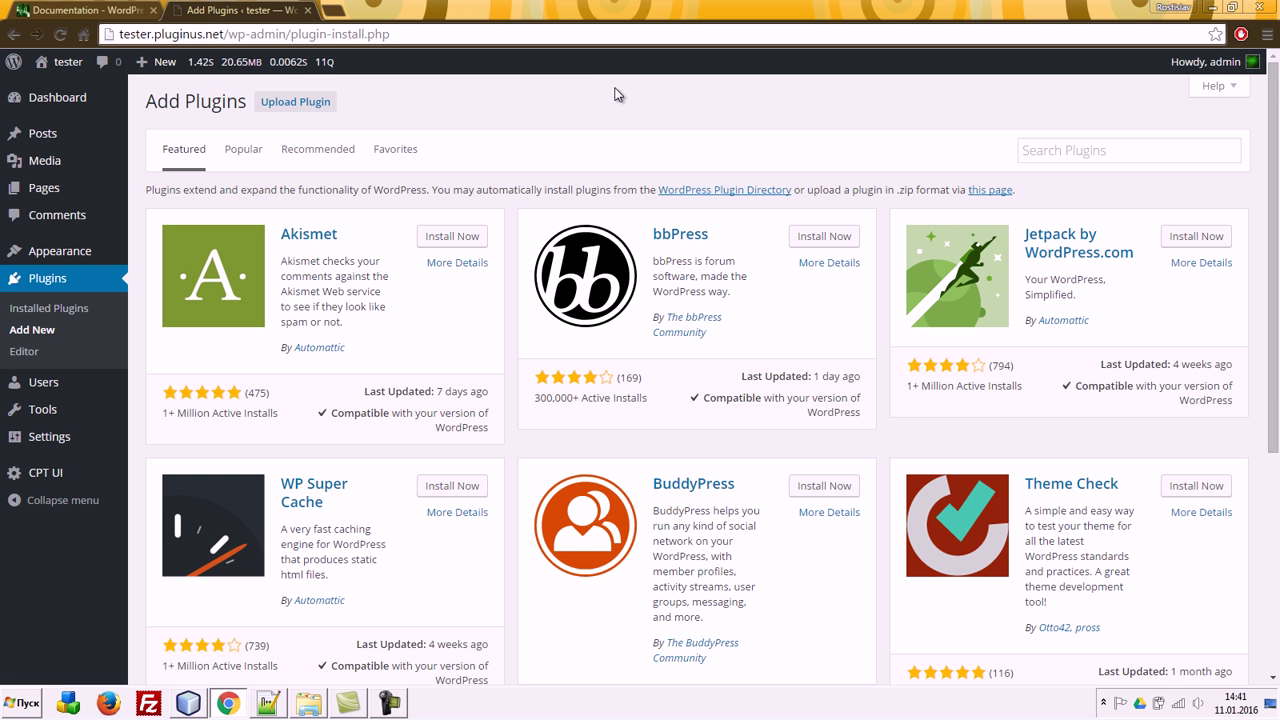
{"action": "left_click", "coordinate": [1068, 147]}
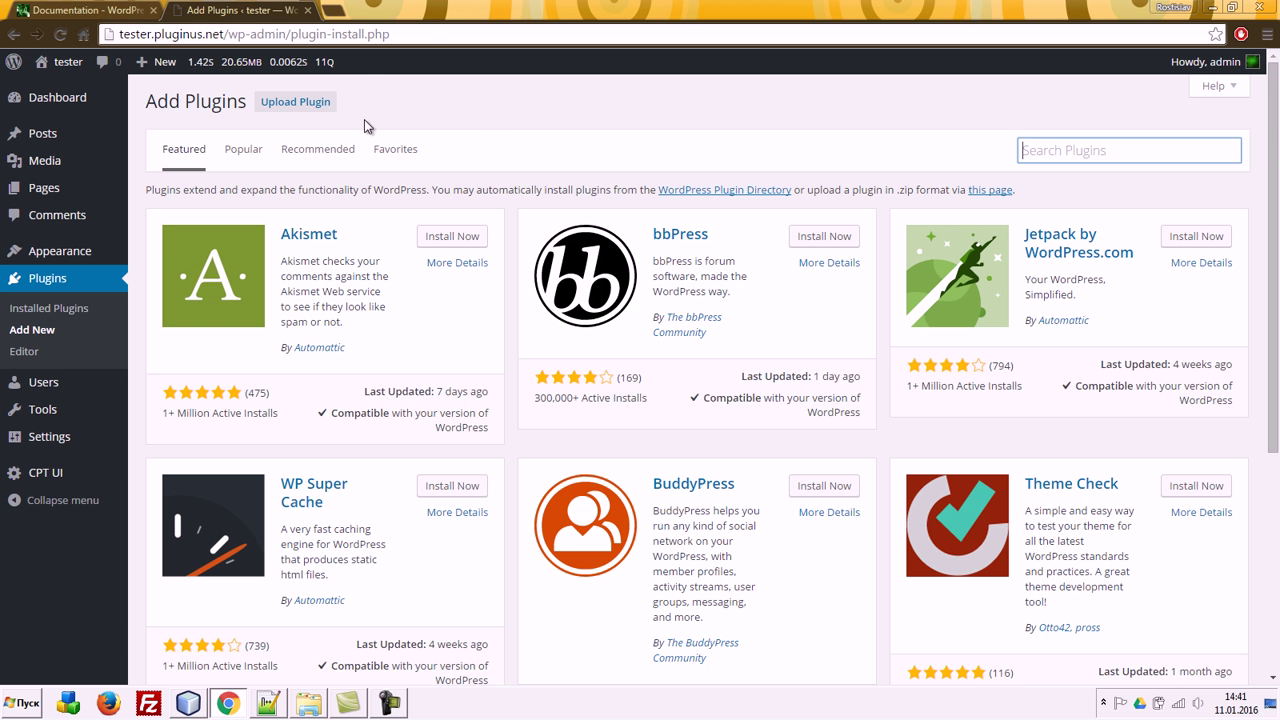
{"action": "left_click", "coordinate": [300, 104]}
{"action": "left_click", "coordinate": [305, 706]}
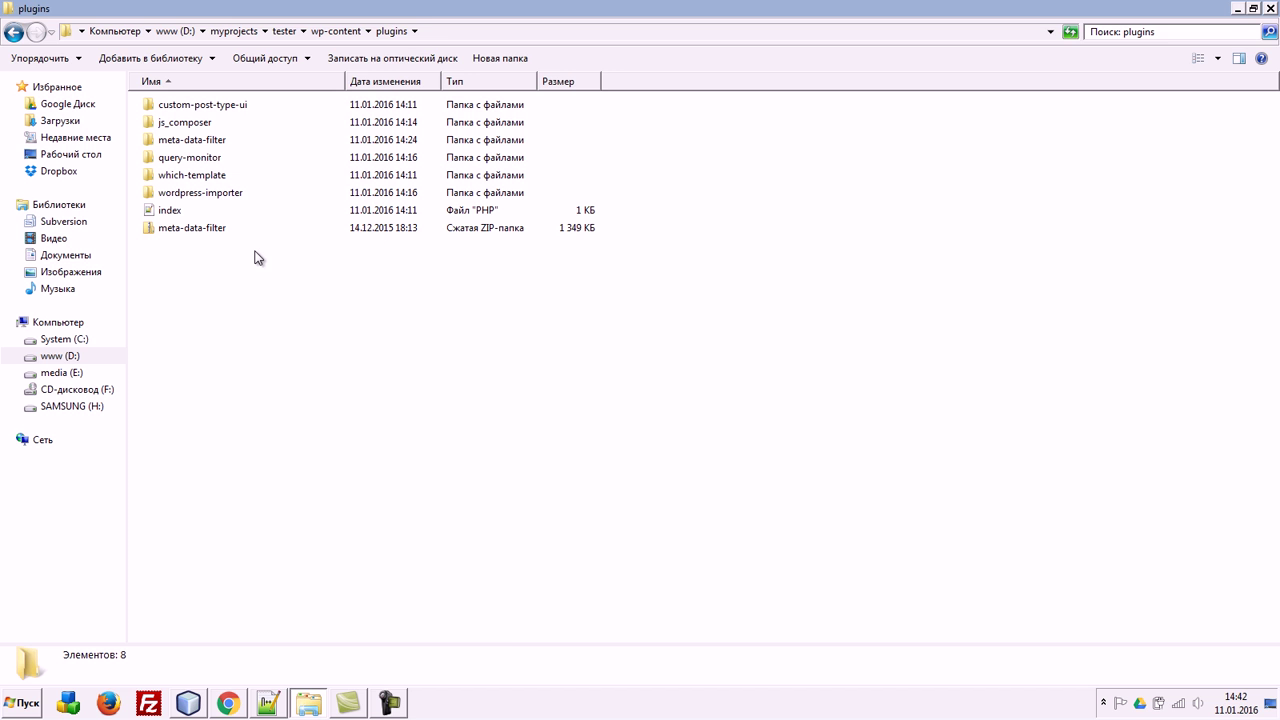
{"action": "left_click_drag", "start_coordinate": [193, 230], "coordinate": [716, 251]}
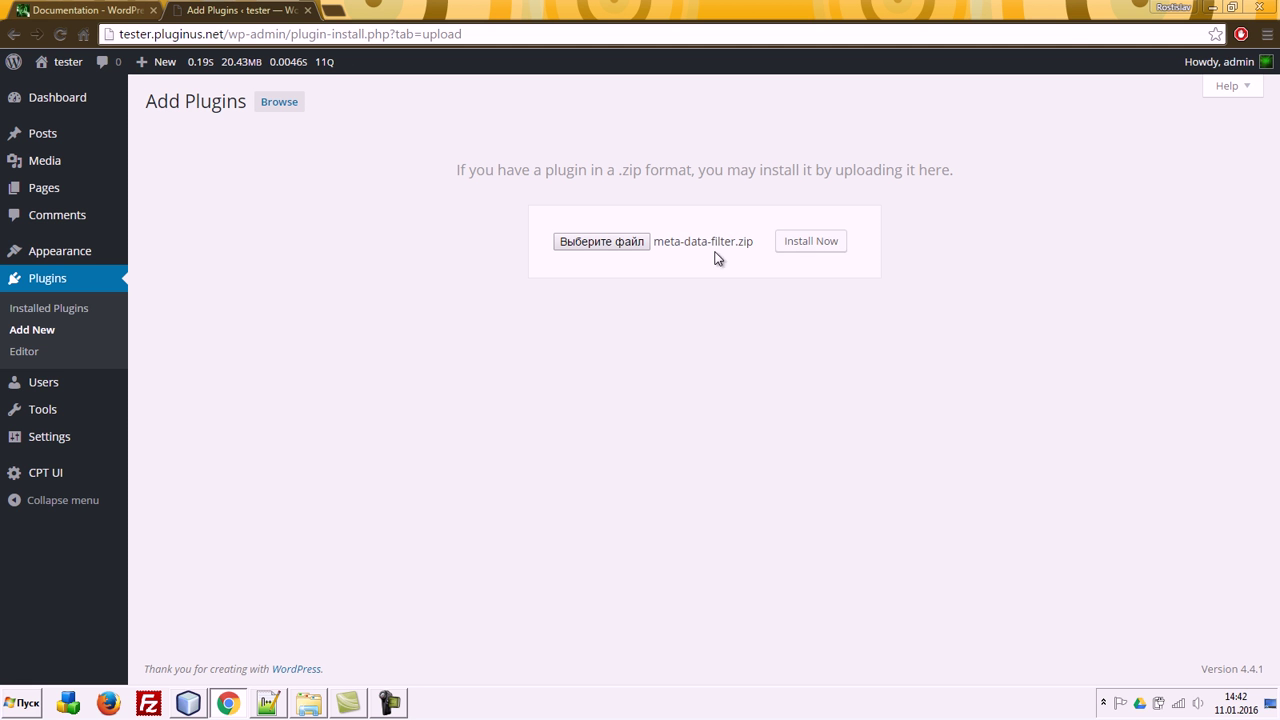
{"action": "left_click", "coordinate": [808, 250]}
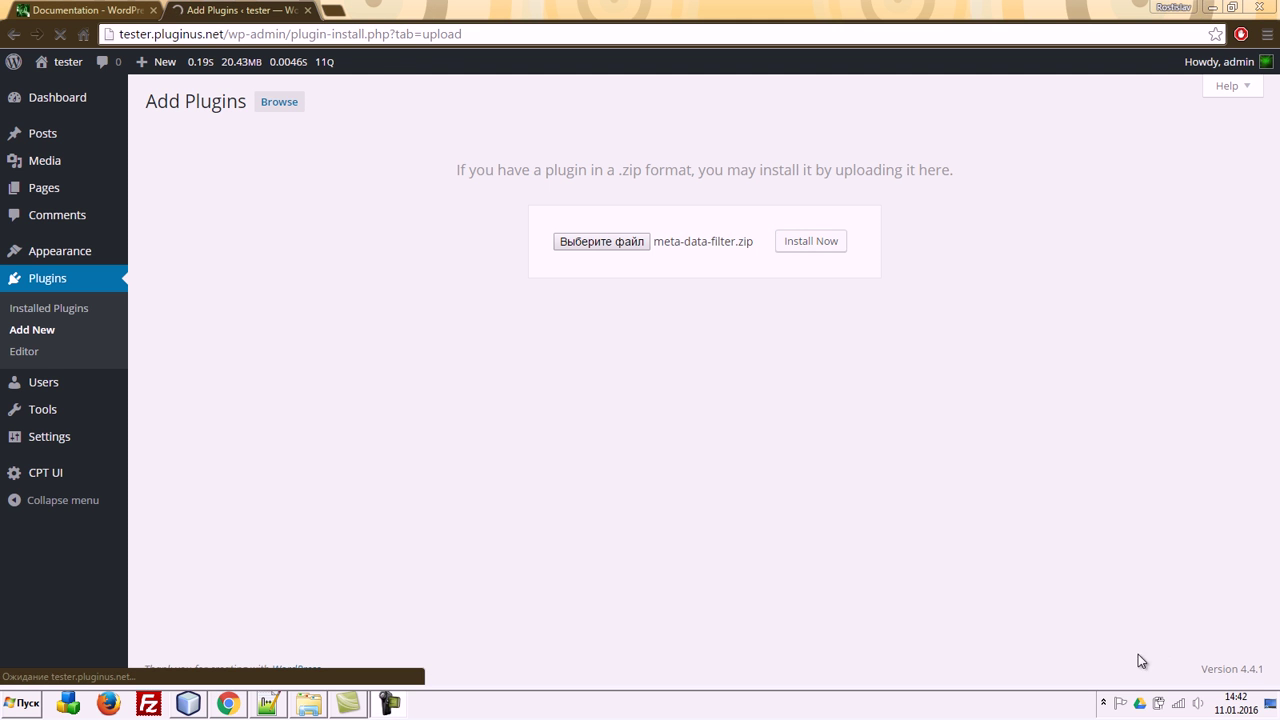
{"action": "left_click", "coordinate": [184, 211]}
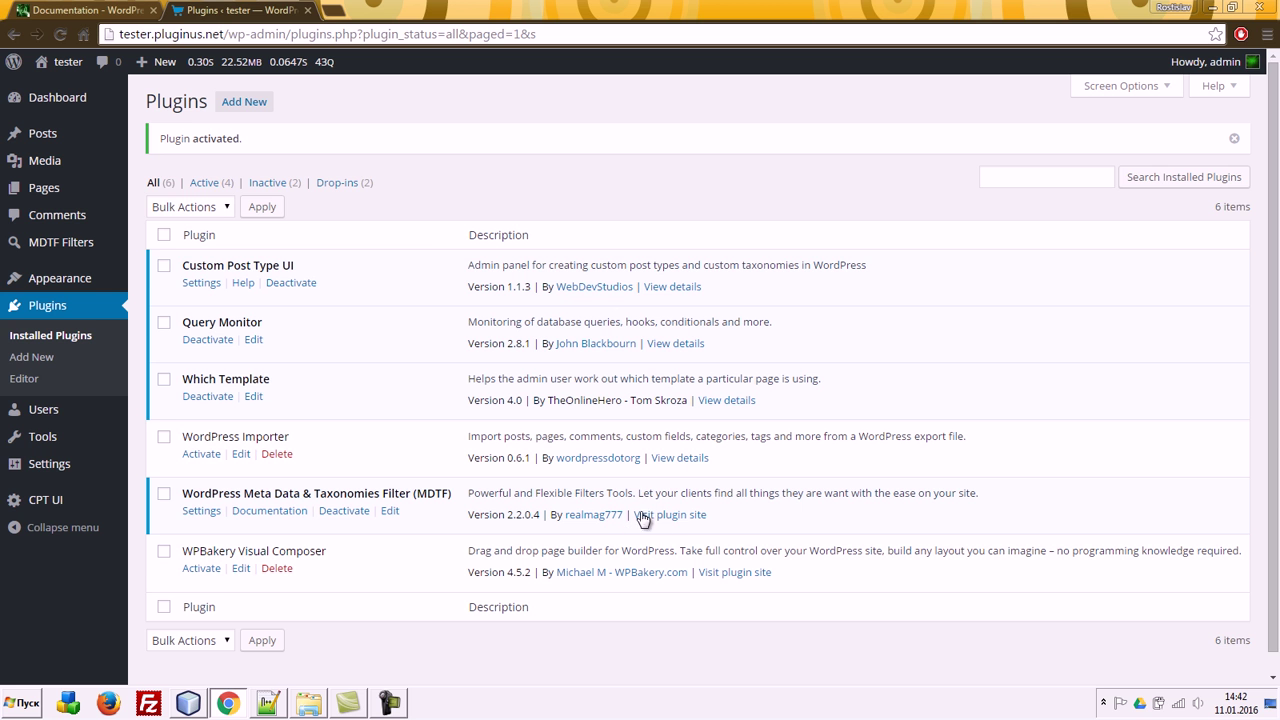
Step: Open the MDTF settings, and in a separate tab edit the MDTF Results Page to copy its permalink
{"action": "left_click", "coordinate": [201, 511]}
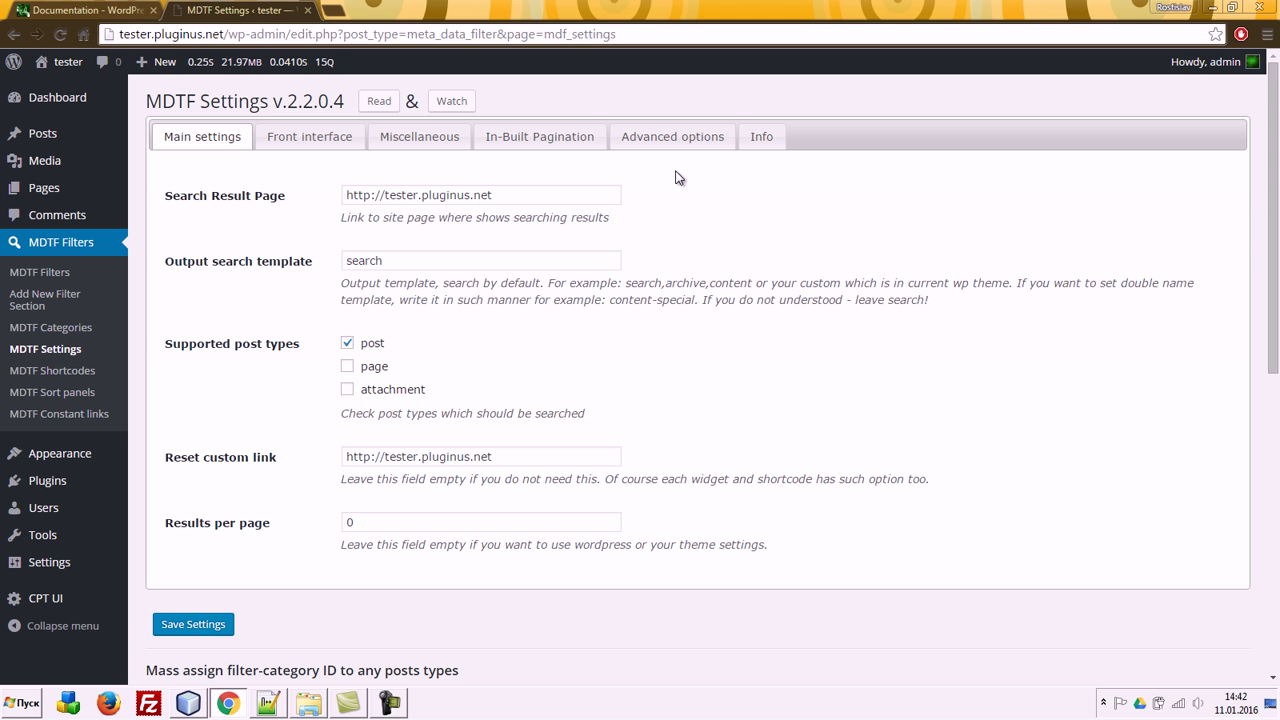
{"action": "middle_click", "coordinate": [43, 194]}
{"action": "key", "text": "ctrl+Tab"}
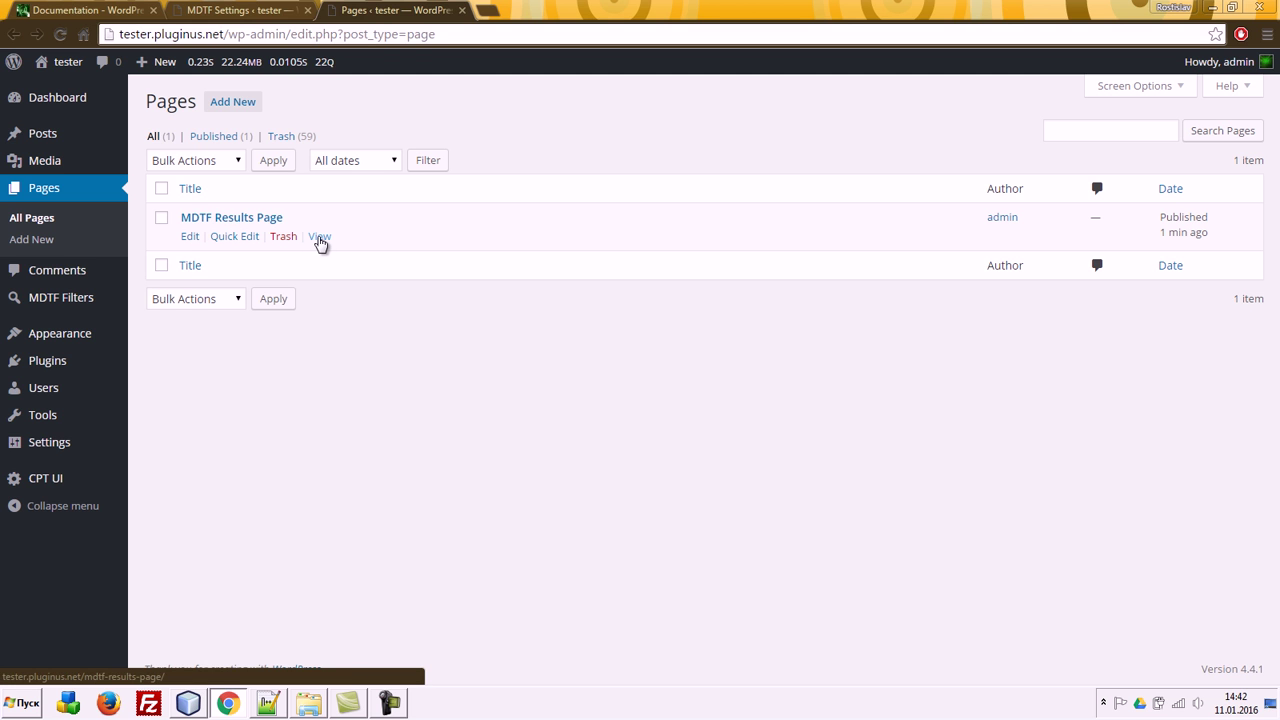
{"action": "left_click", "coordinate": [252, 219]}
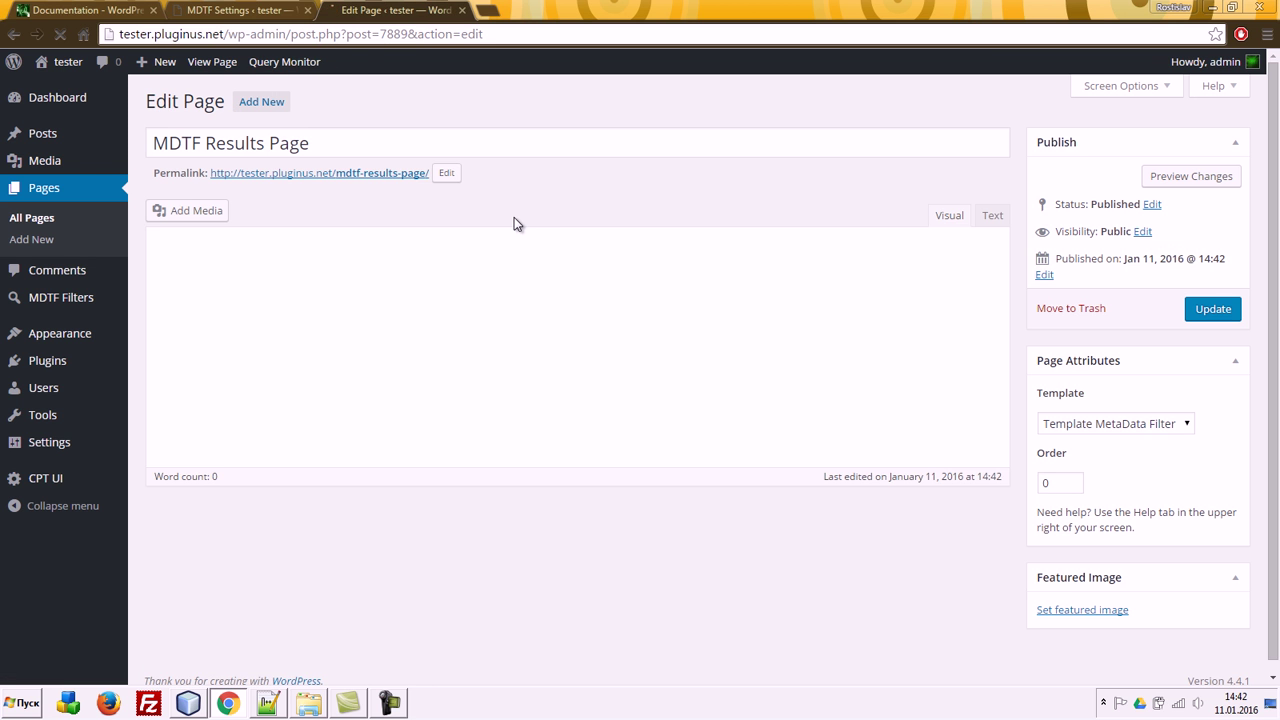
{"action": "right_click", "coordinate": [398, 175]}
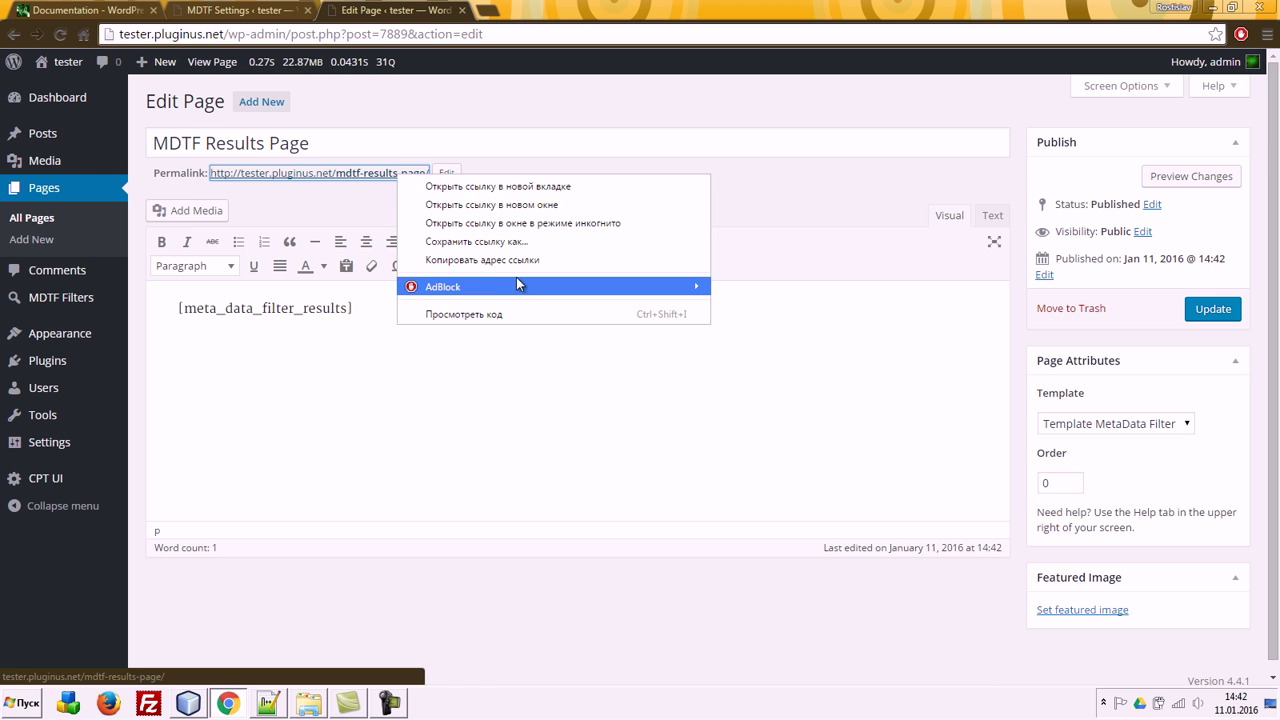
{"action": "left_click", "coordinate": [482, 259]}
{"action": "left_click", "coordinate": [212, 12]}
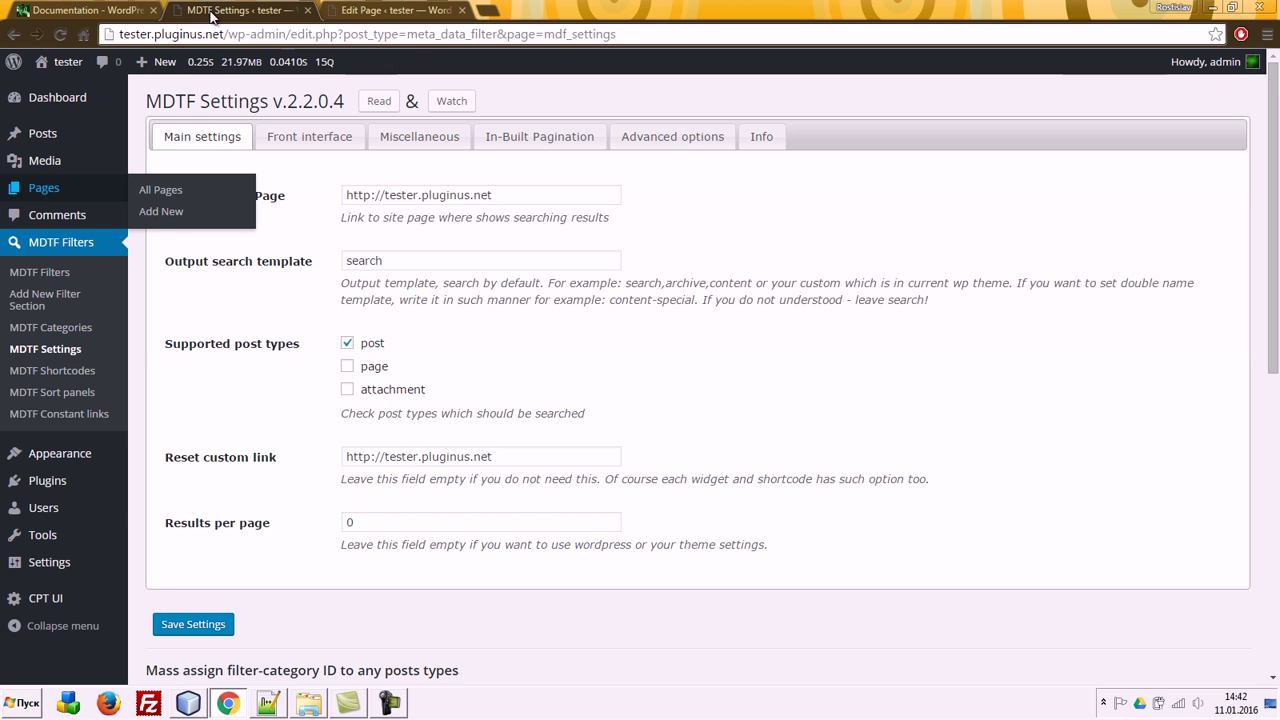
{"action": "triple_click", "coordinate": [486, 195]}
{"action": "type", "text": "http://tester.pluginus.net/mdtf-results-page/"}
{"action": "left_click", "coordinate": [183, 624]}
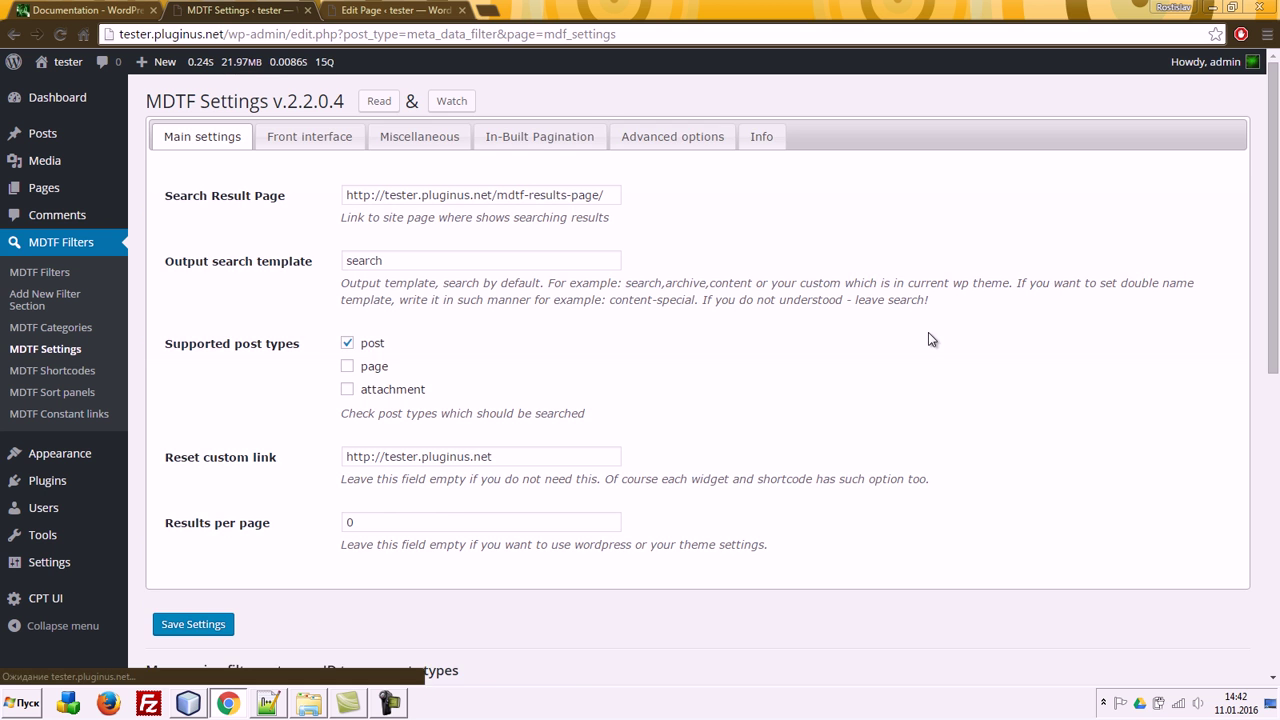
{"action": "left_click", "coordinate": [462, 10]}
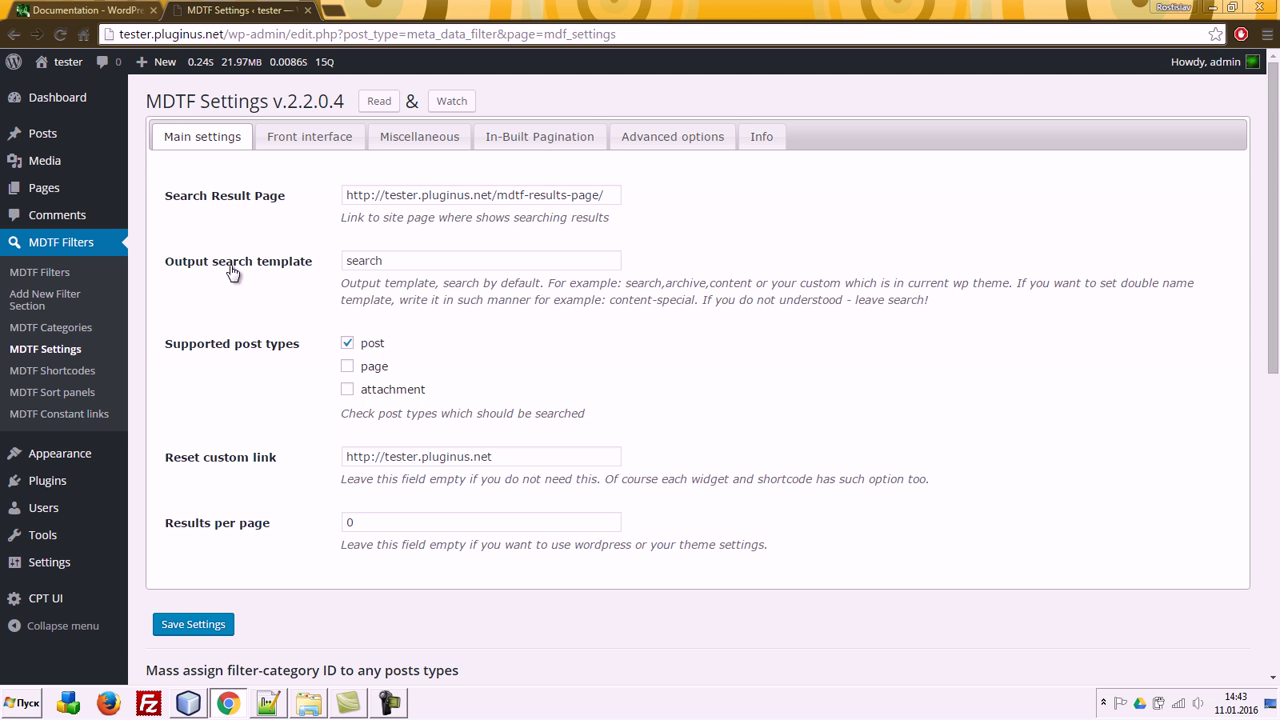
Step: Compare the Output search template setting with search.php and archive.php in the twentysixteen theme folder in NetBeans
{"action": "double_click", "coordinate": [393, 260]}
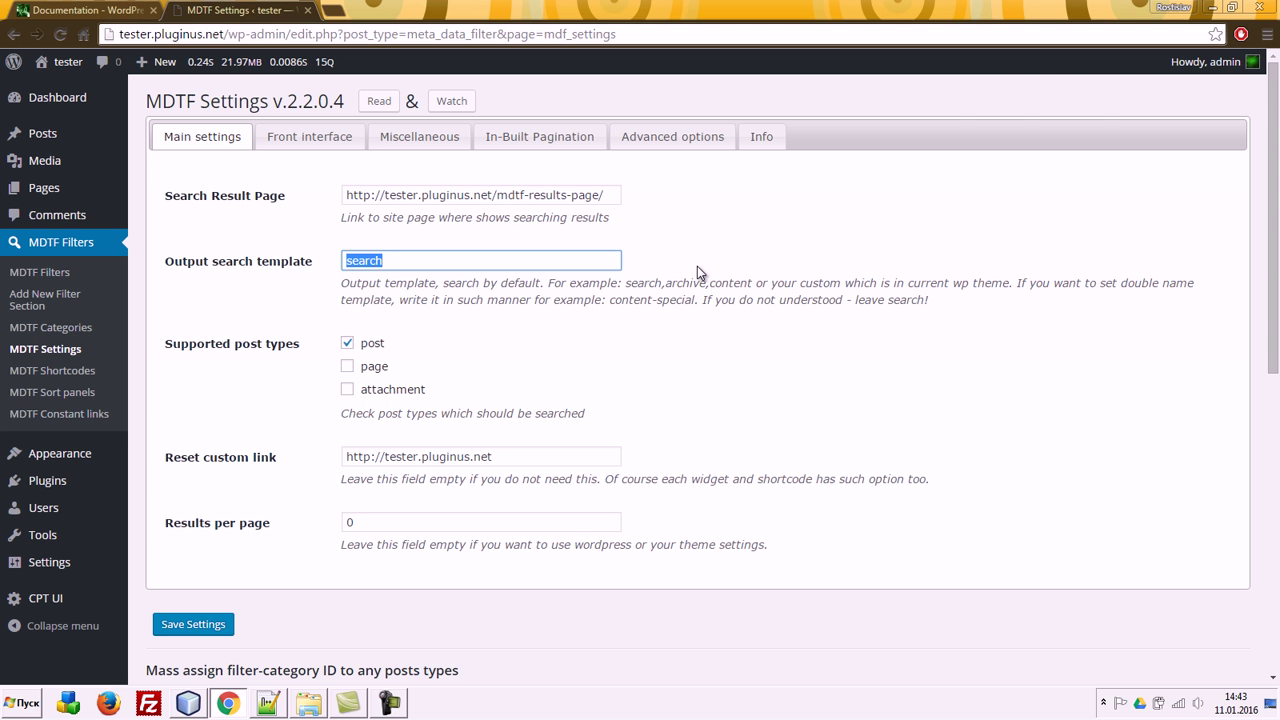
{"action": "left_click", "coordinate": [189, 704]}
{"action": "left_click", "coordinate": [153, 251]}
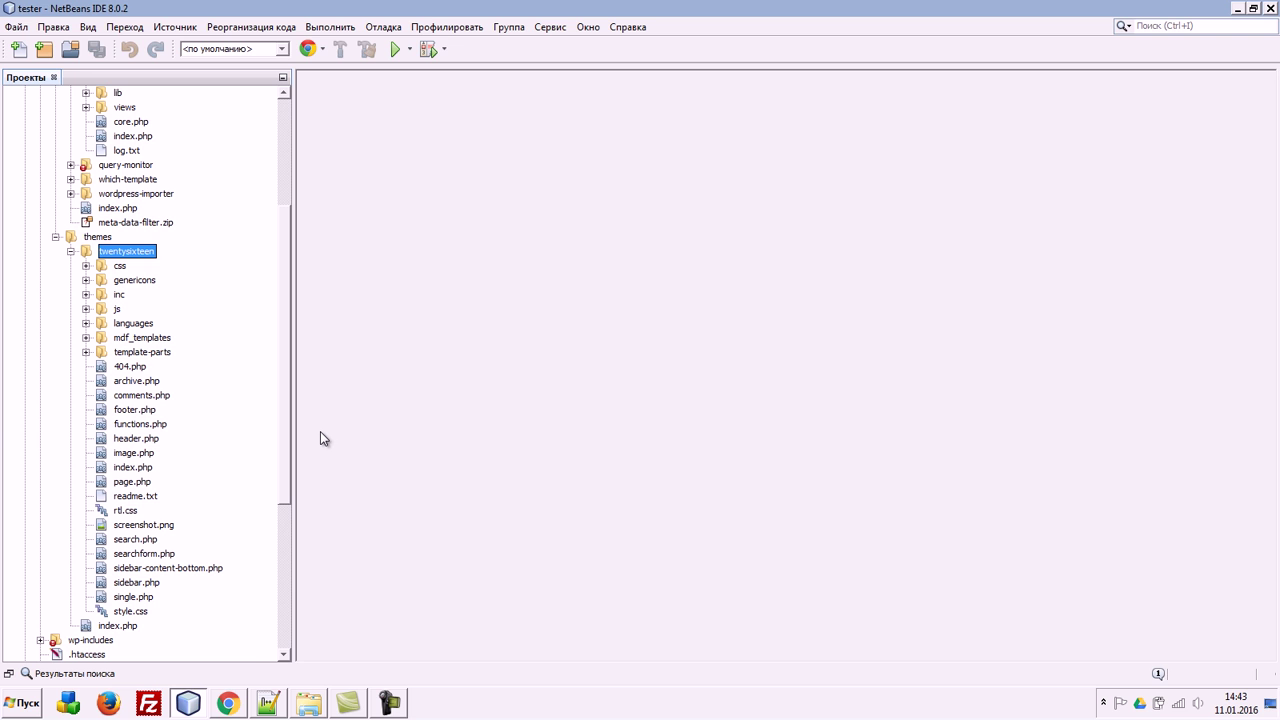
{"action": "left_click", "coordinate": [136, 542]}
{"action": "left_click", "coordinate": [143, 385]}
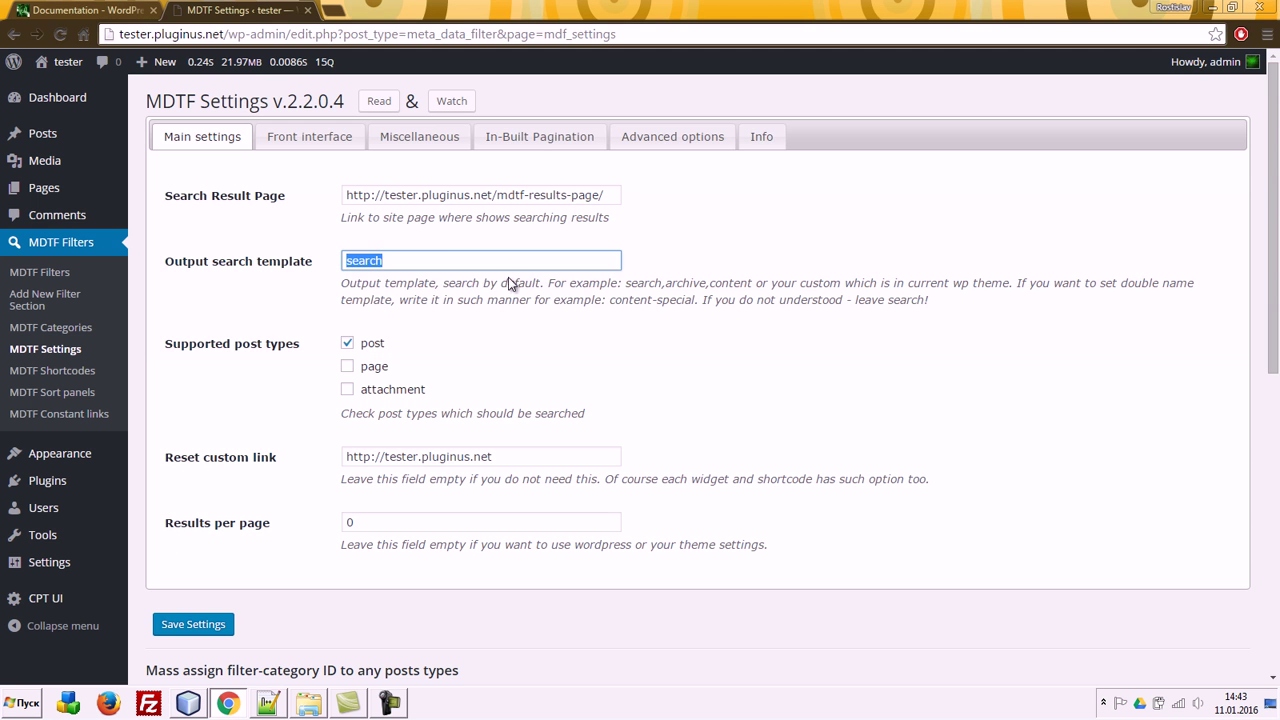
{"action": "type", "text": "search"}
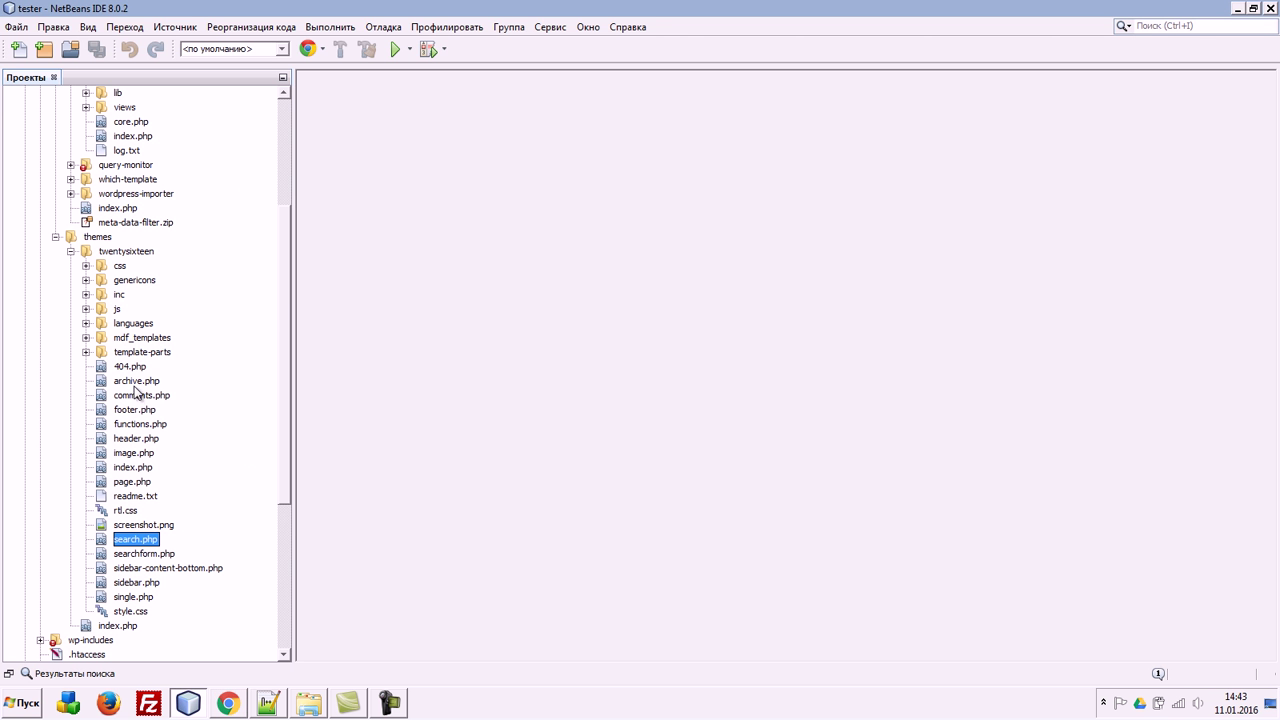
{"action": "left_click", "coordinate": [135, 384]}
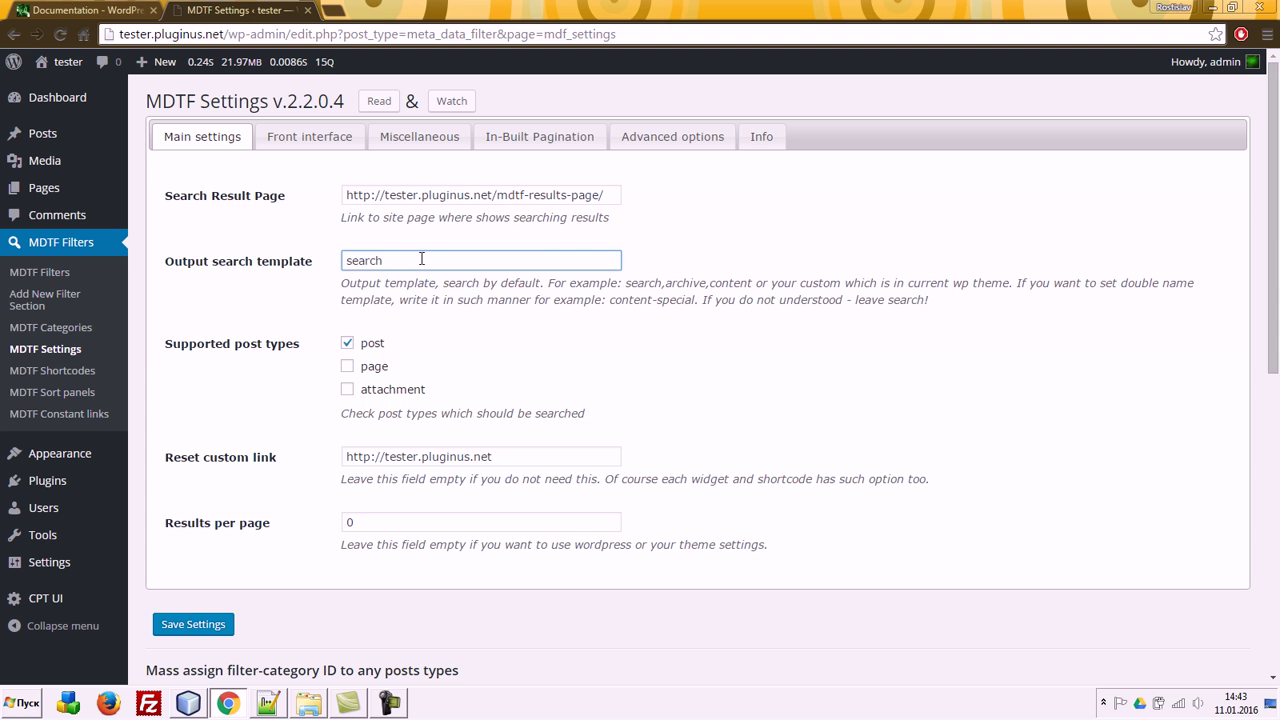
Step: Try archive as the output search template in the MDTF main settings
{"action": "double_click", "coordinate": [421, 259]}
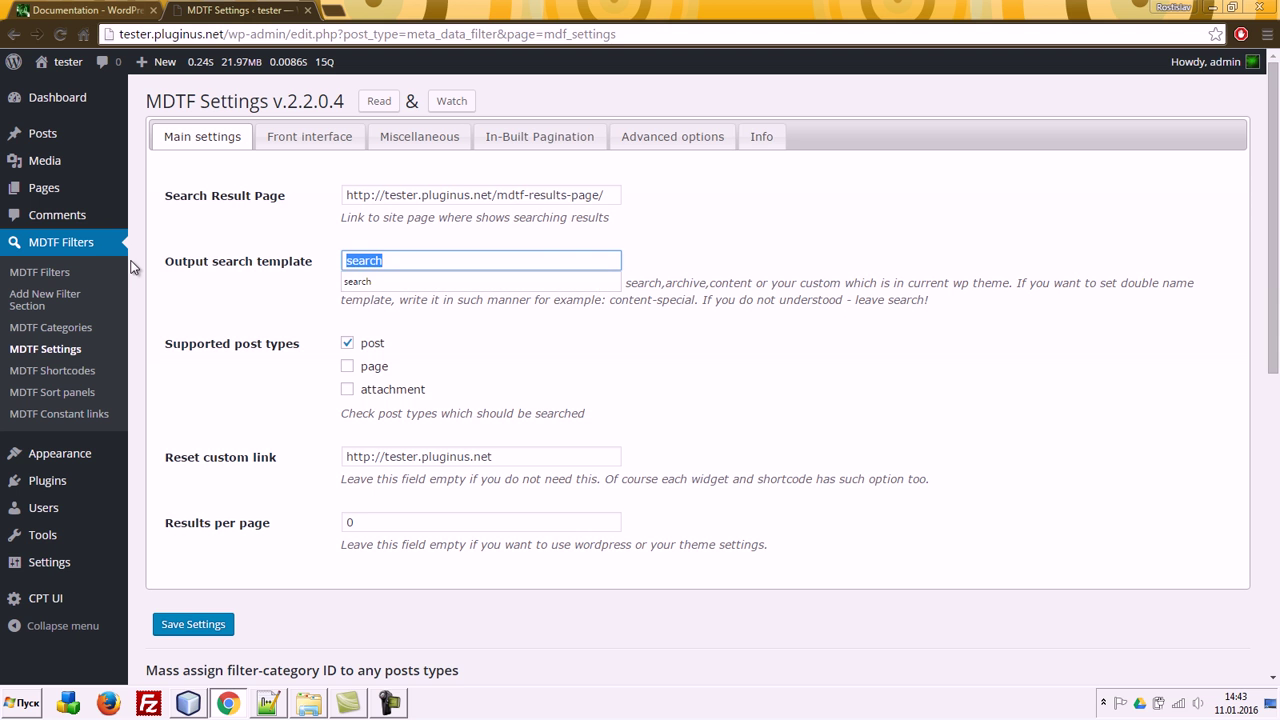
{"action": "type", "text": "at"}
{"action": "key", "text": "BackSpace"}
{"action": "type", "text": "r"}
{"action": "key", "text": "Down"}
{"action": "key", "text": "Return"}
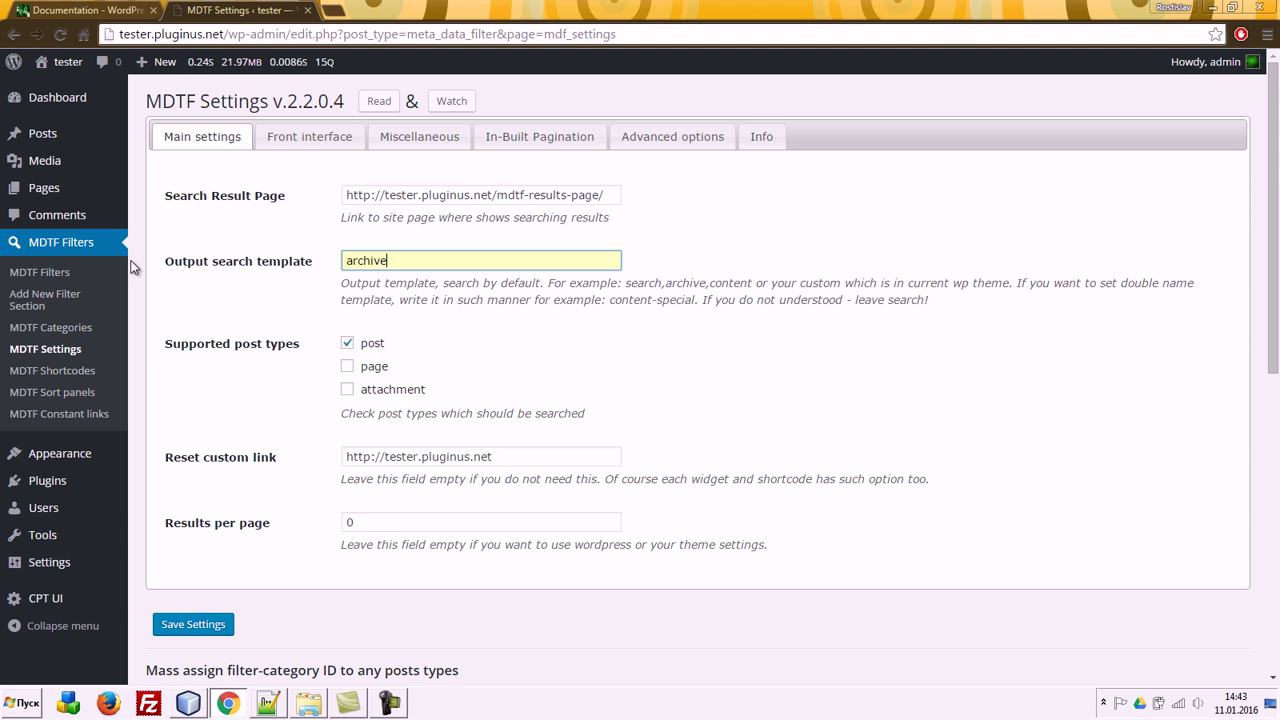
Step: Restore search as the output search template
{"action": "key", "text": "ctrl+a"}
{"action": "type", "text": "se"}
{"action": "key", "text": "Down"}
{"action": "key", "text": "Return"}
Step: Open the widgets page, add the MDTF Taxonomies only widget to the Sidebar and save it
{"action": "mouse_move", "coordinate": [70, 454]}
{"action": "left_click", "coordinate": [158, 498]}
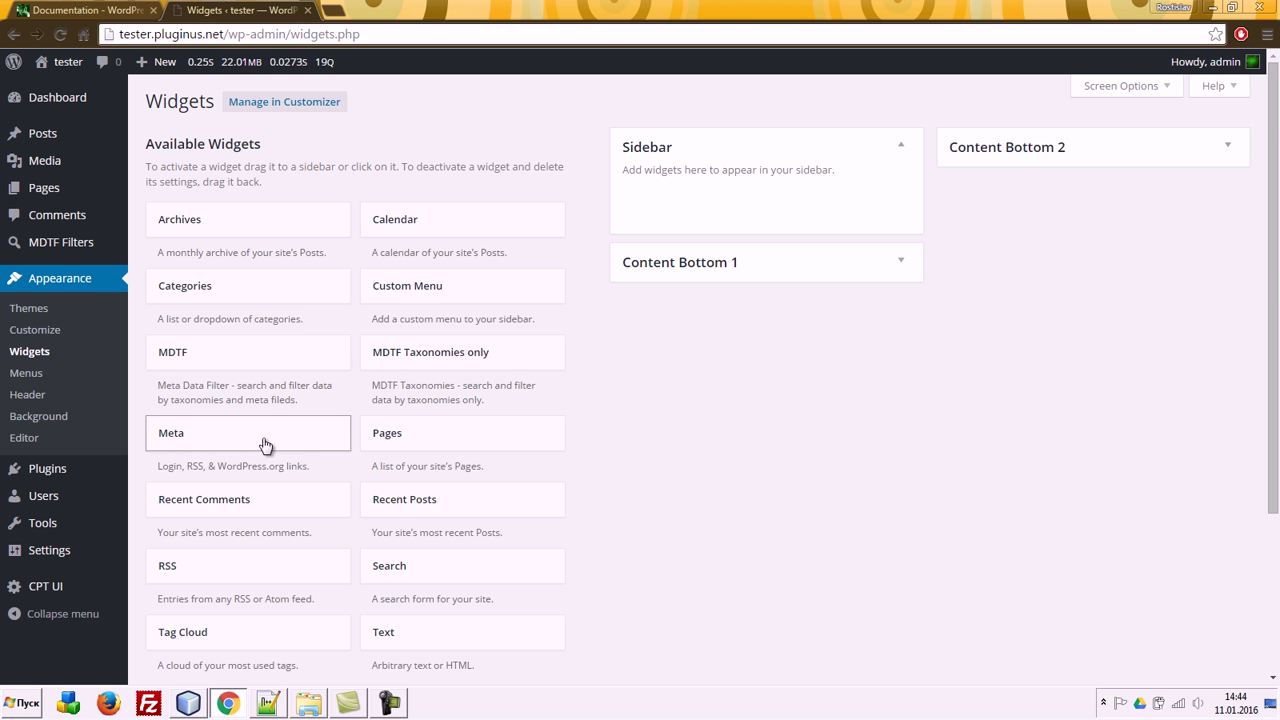
{"action": "left_click_drag", "start_coordinate": [429, 354], "coordinate": [777, 249]}
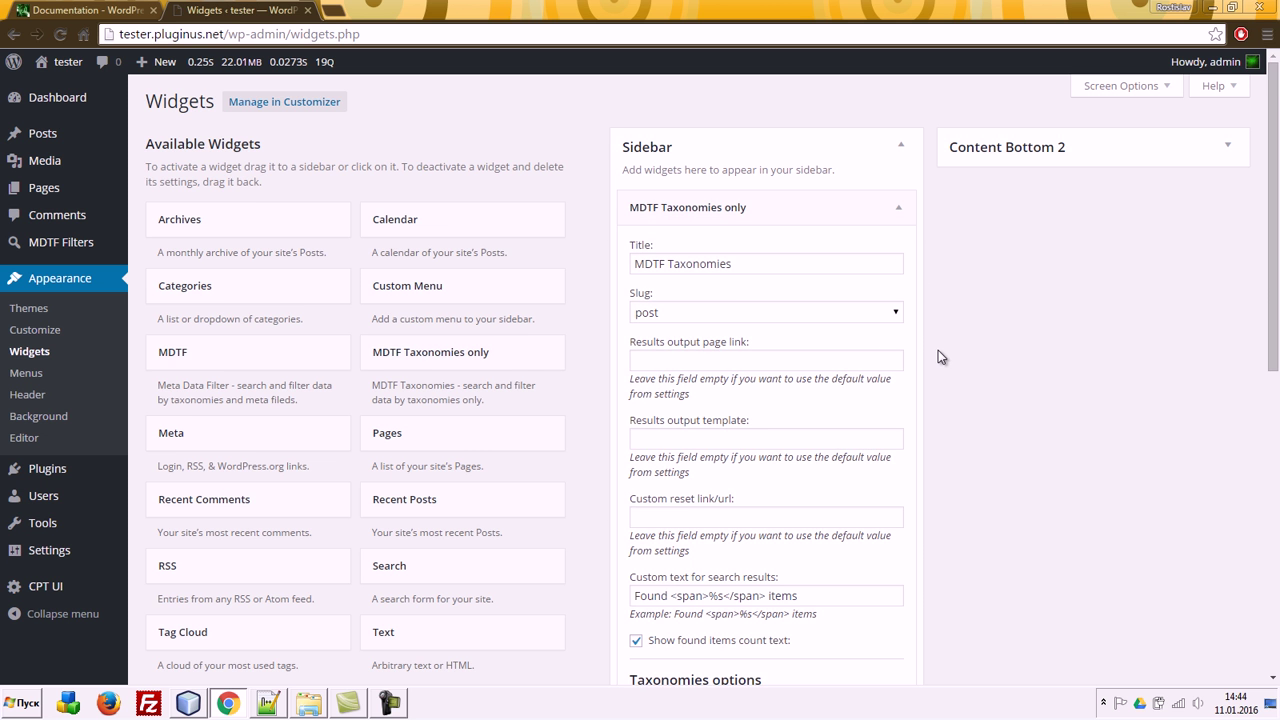
{"action": "scroll", "coordinate": [940, 357], "scroll_direction": "down", "scroll_amount": 5}
{"action": "scroll", "coordinate": [950, 425], "scroll_direction": "down", "scroll_amount": 3}
{"action": "left_click", "coordinate": [884, 553]}
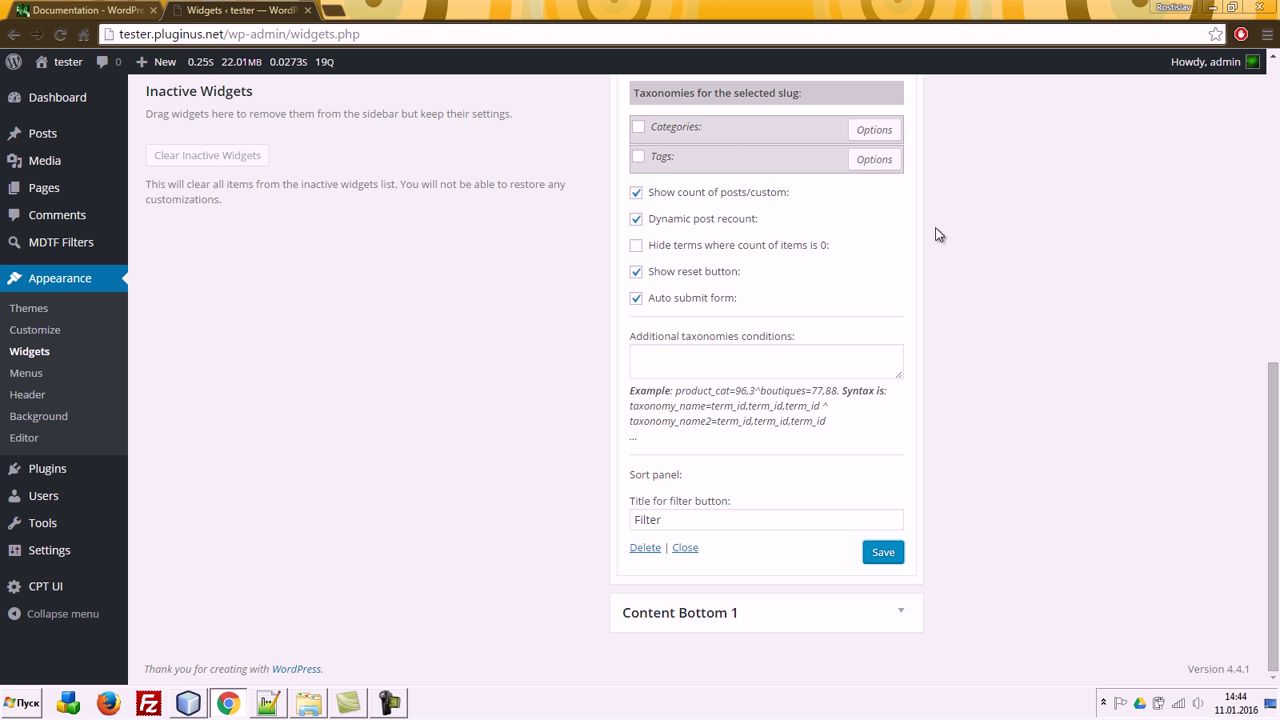
Step: Enable Categories in the MDTF Taxonomies widget, show its terms as checkbox, apply the options and save the widget
{"action": "left_click", "coordinate": [672, 135]}
{"action": "left_click", "coordinate": [886, 135]}
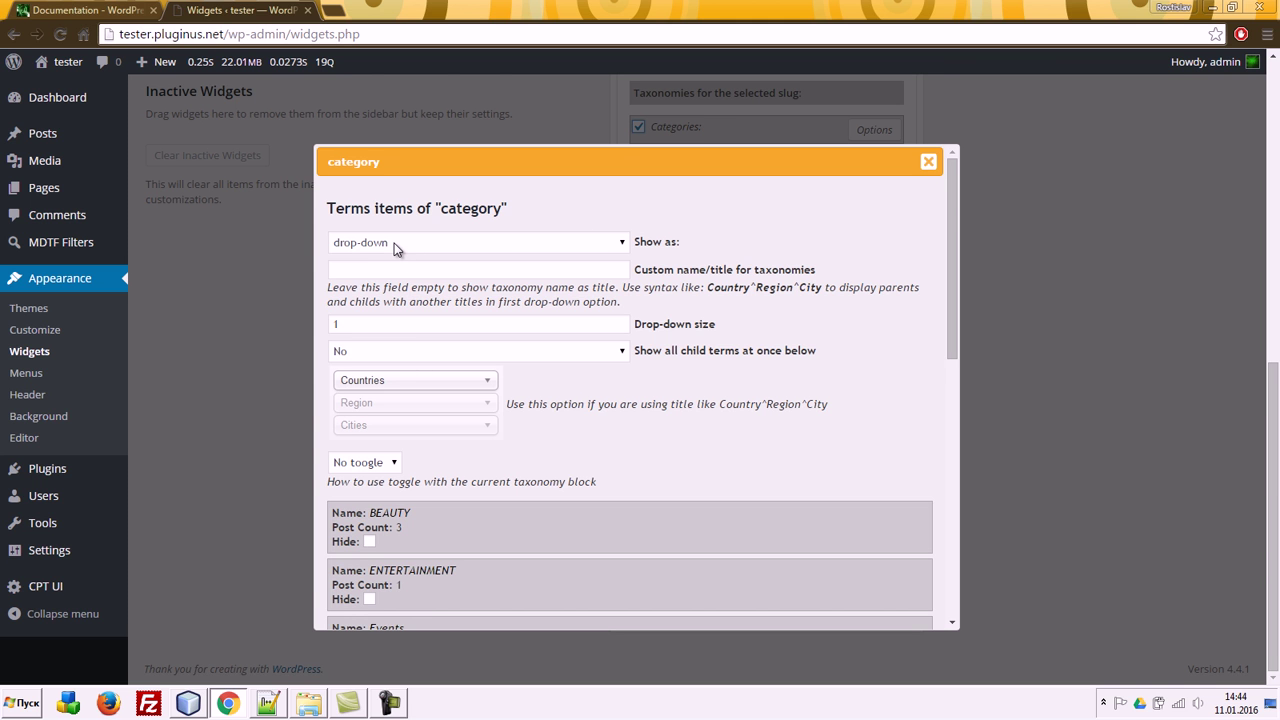
{"action": "left_click", "coordinate": [393, 245]}
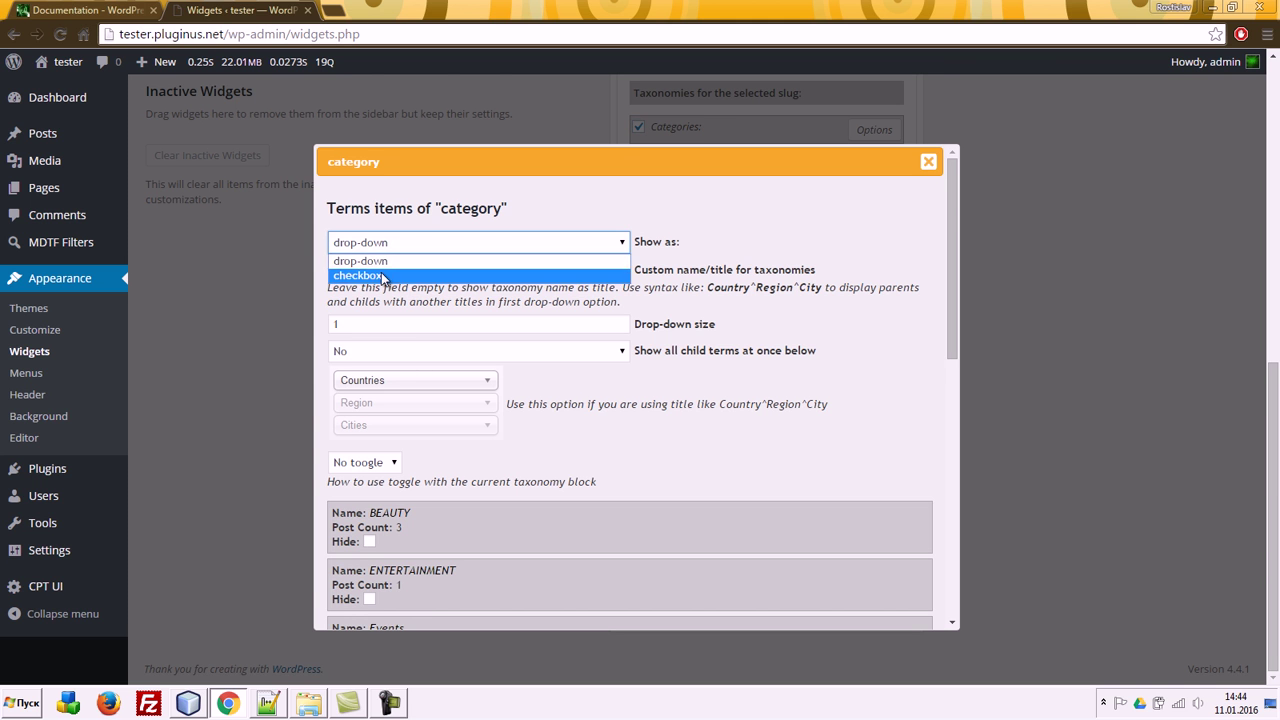
{"action": "left_click", "coordinate": [390, 270]}
{"action": "left_click_drag", "start_coordinate": [955, 332], "coordinate": [957, 571]}
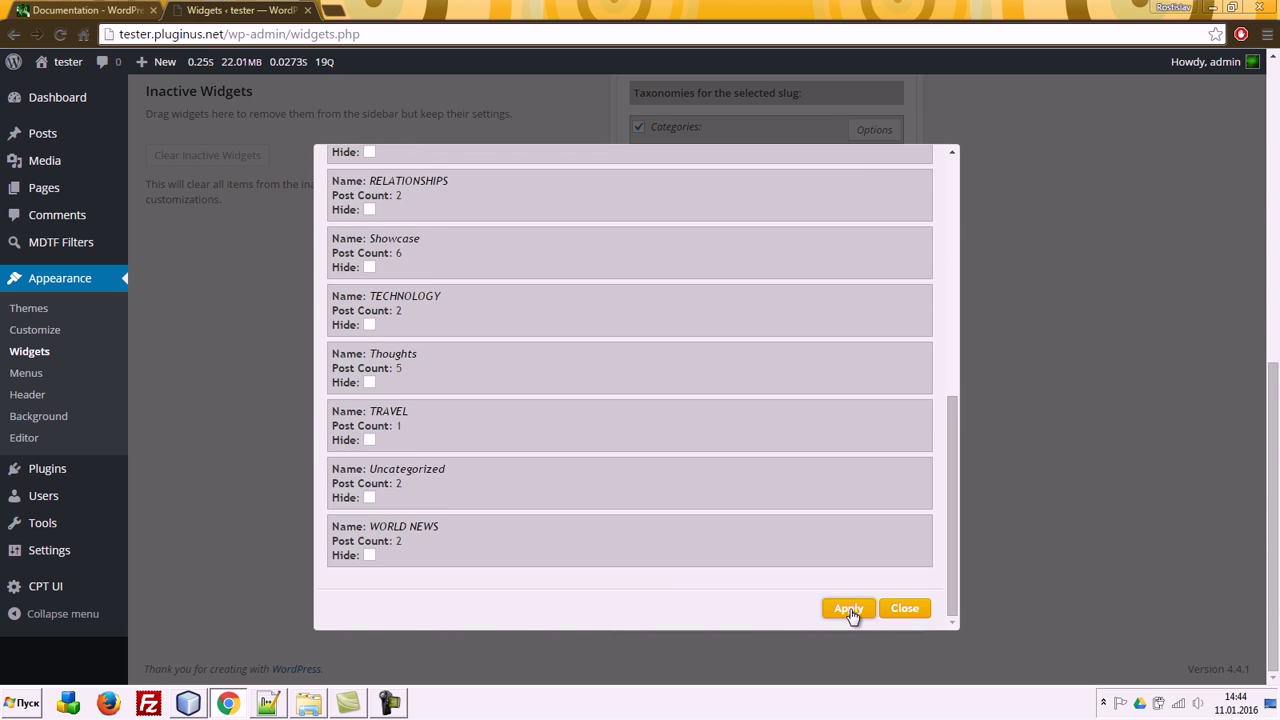
{"action": "left_click", "coordinate": [858, 611]}
{"action": "left_click", "coordinate": [890, 556]}
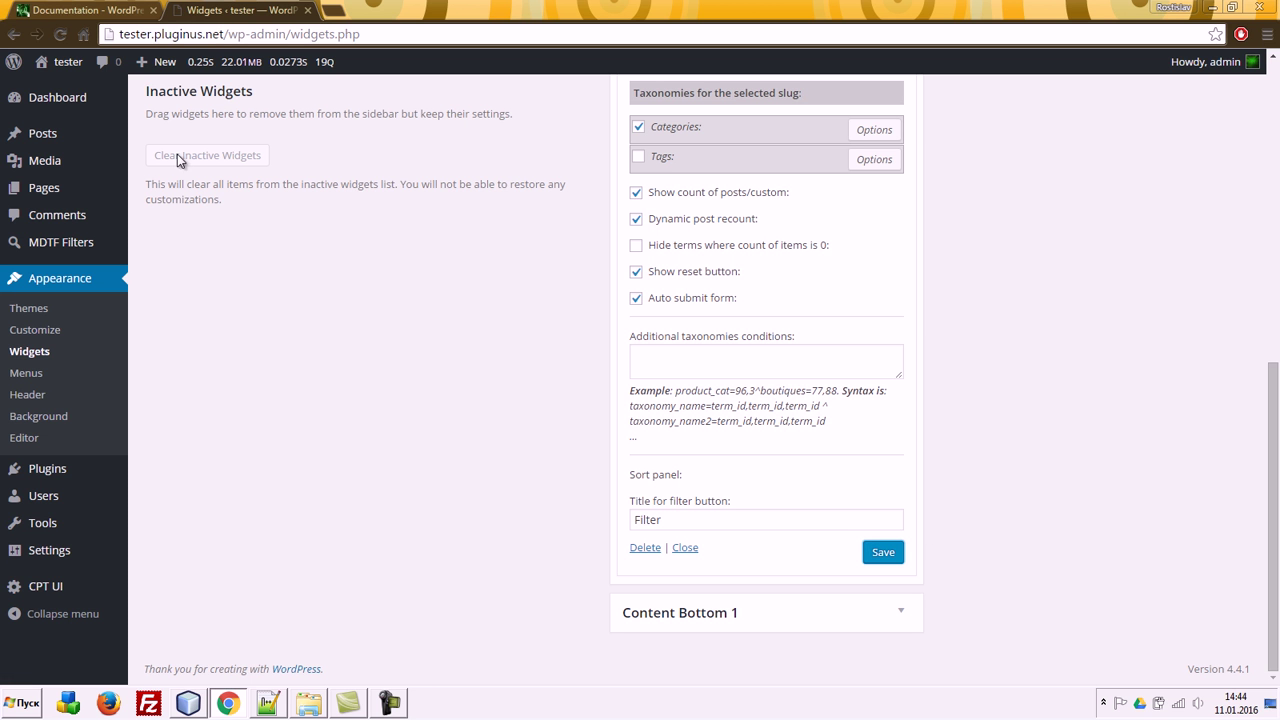
Step: Open the site's front page in a new tab and examine the category filter in the sidebar
{"action": "middle_click", "coordinate": [60, 62]}
{"action": "key", "text": "ctrl+Tab"}
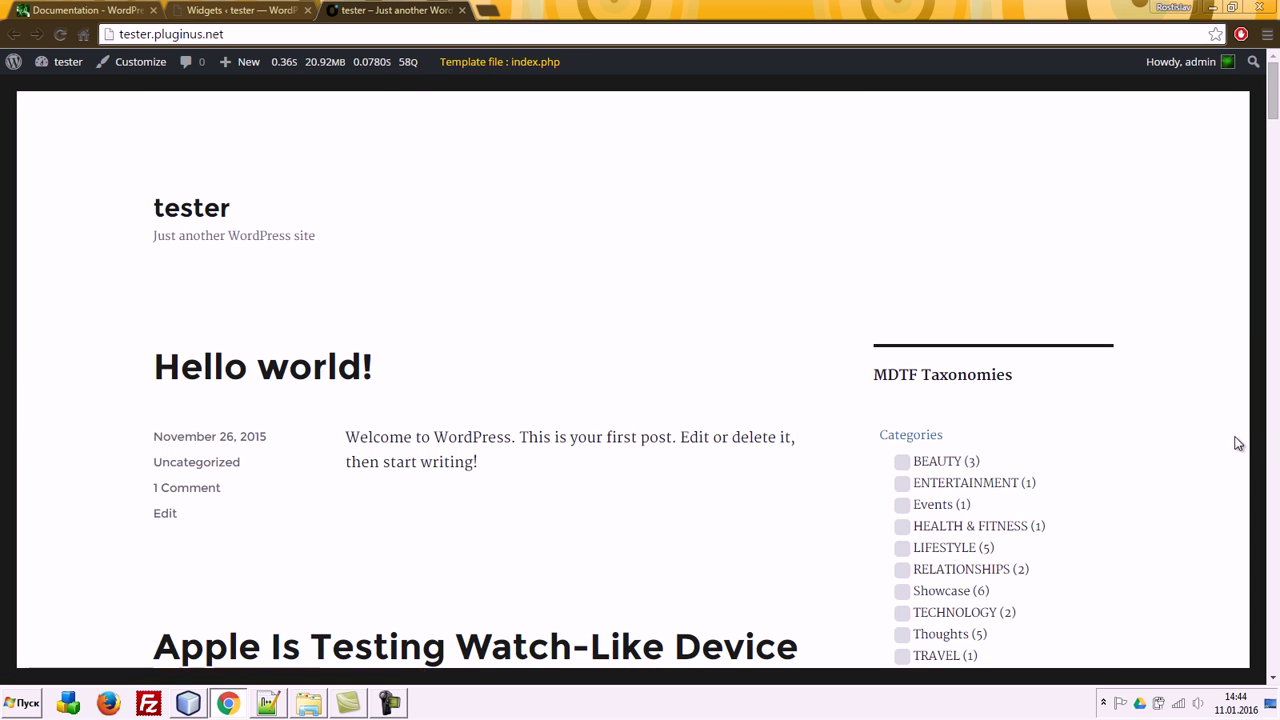
{"action": "scroll", "coordinate": [1240, 443], "scroll_direction": "down", "scroll_amount": 2}
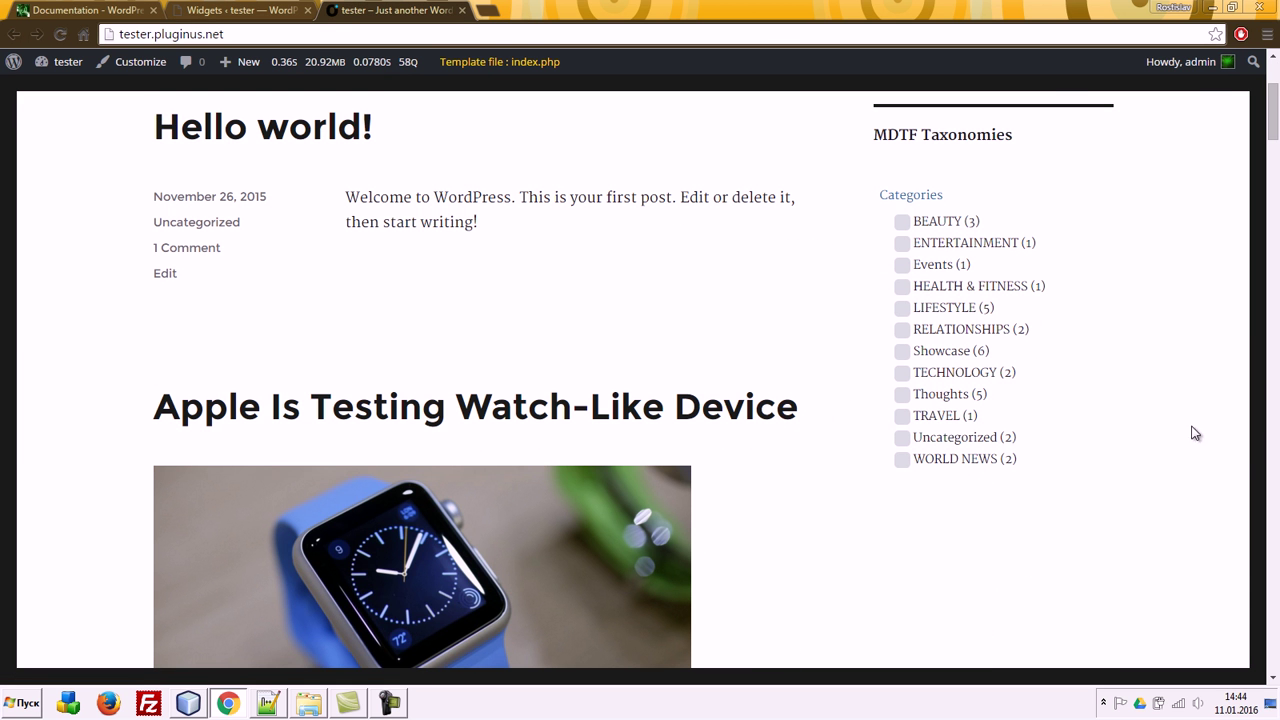
Step: Filter the posts by the BEAUTY category and look through the results page
{"action": "left_click", "coordinate": [902, 221]}
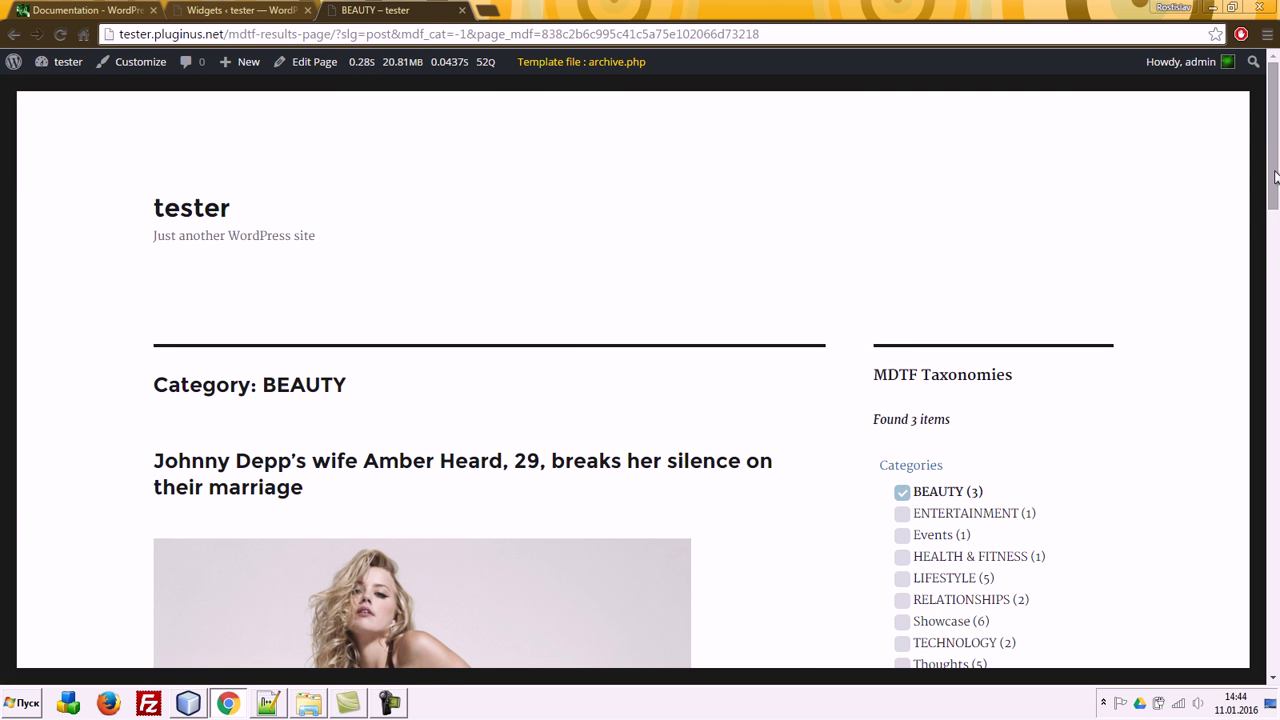
{"action": "left_click_drag", "start_coordinate": [1274, 178], "coordinate": [1274, 583]}
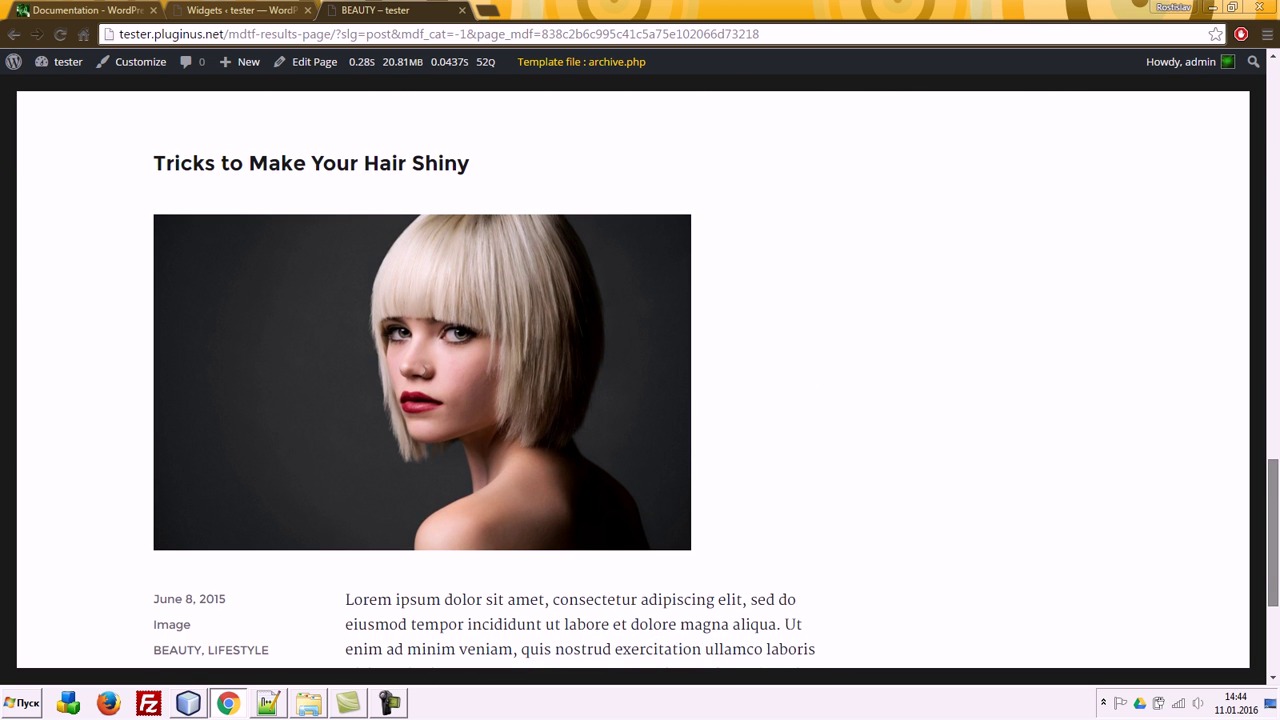
{"action": "left_click_drag", "start_coordinate": [1274, 583], "coordinate": [1276, 220]}
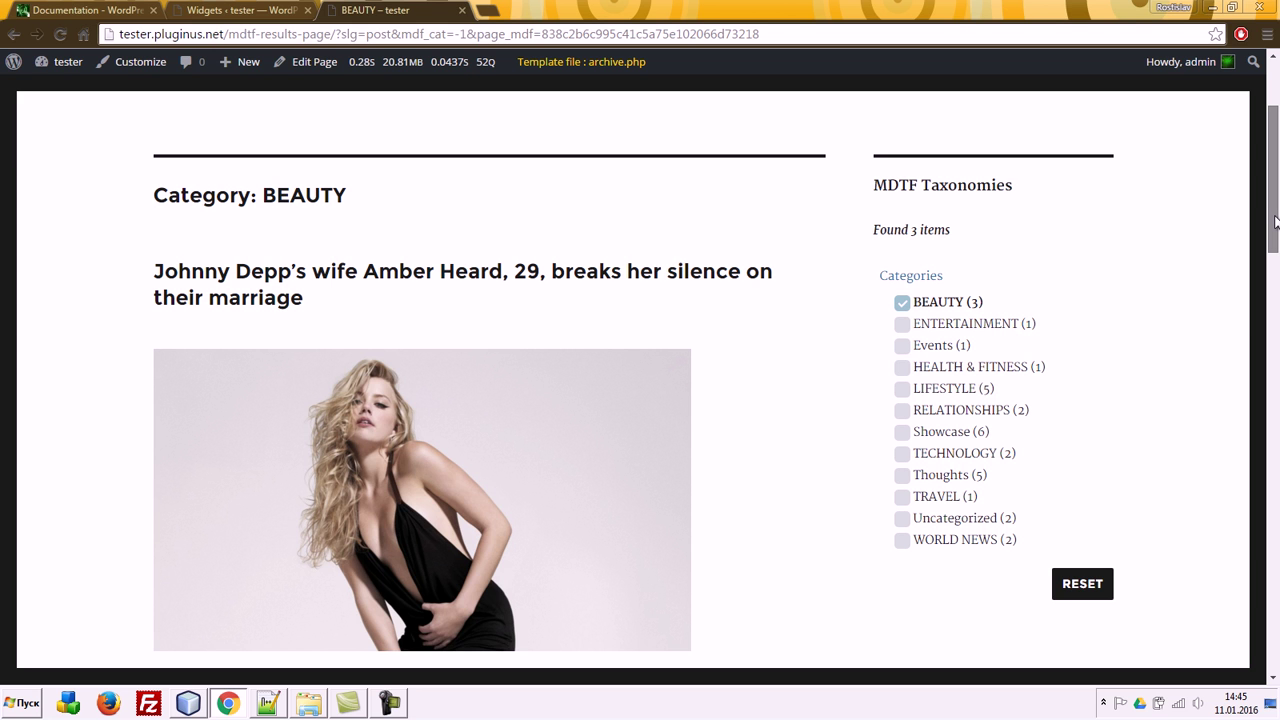
{"action": "mouse_move", "coordinate": [1275, 220]}
{"action": "left_mouse_down"}
{"action": "mouse_move", "coordinate": [1275, 613]}
{"action": "mouse_move", "coordinate": [1275, 195]}
{"action": "left_mouse_up"}
Step: Open MDTF Settings in a new tab, set the output search template to archive and save the settings
{"action": "left_click", "coordinate": [212, 10]}
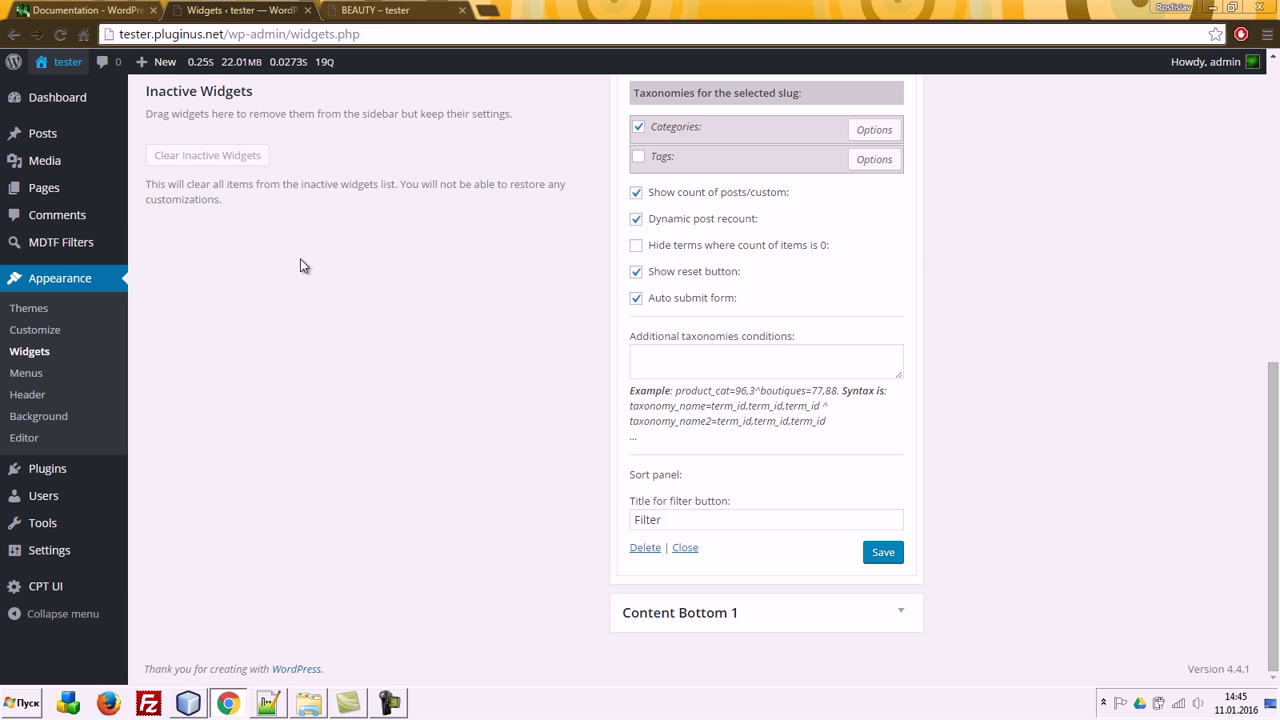
{"action": "mouse_move", "coordinate": [55, 248]}
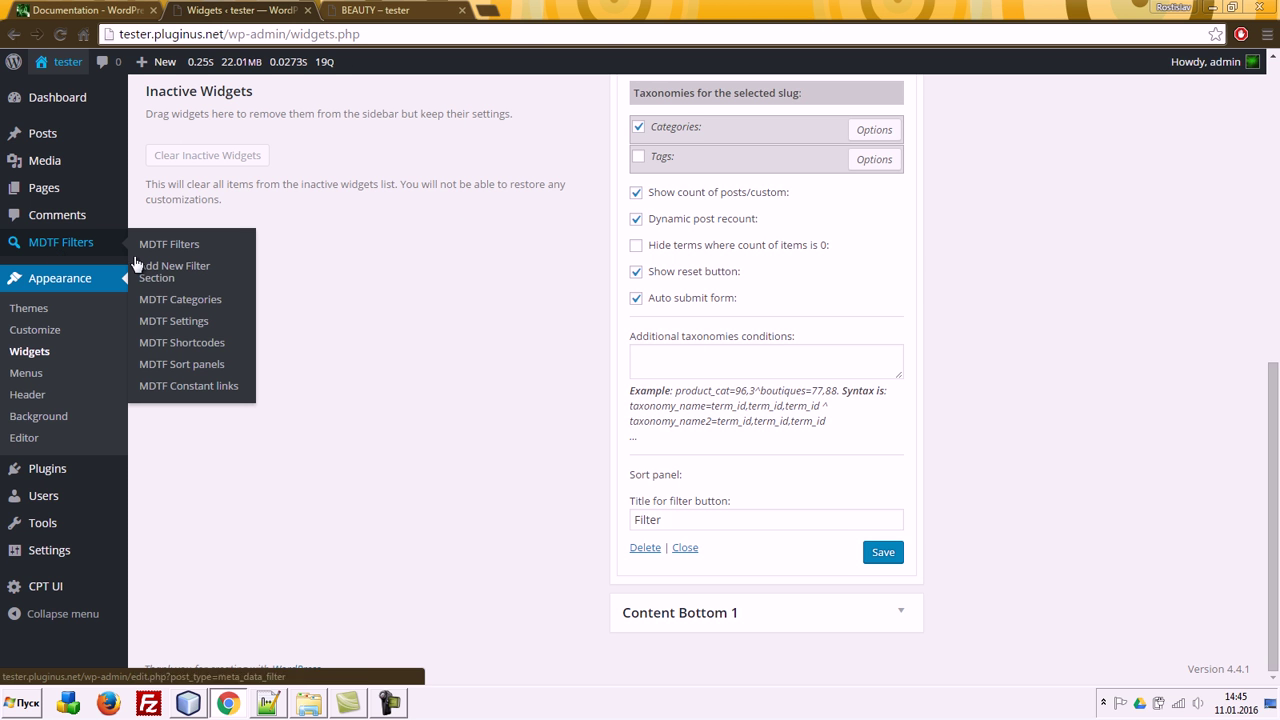
{"action": "middle_click", "coordinate": [185, 330]}
{"action": "left_click_drag", "start_coordinate": [395, 10], "coordinate": [331, 9]}
{"action": "left_click_drag", "start_coordinate": [399, 260], "coordinate": [97, 262]}
{"action": "type", "text": "ar"}
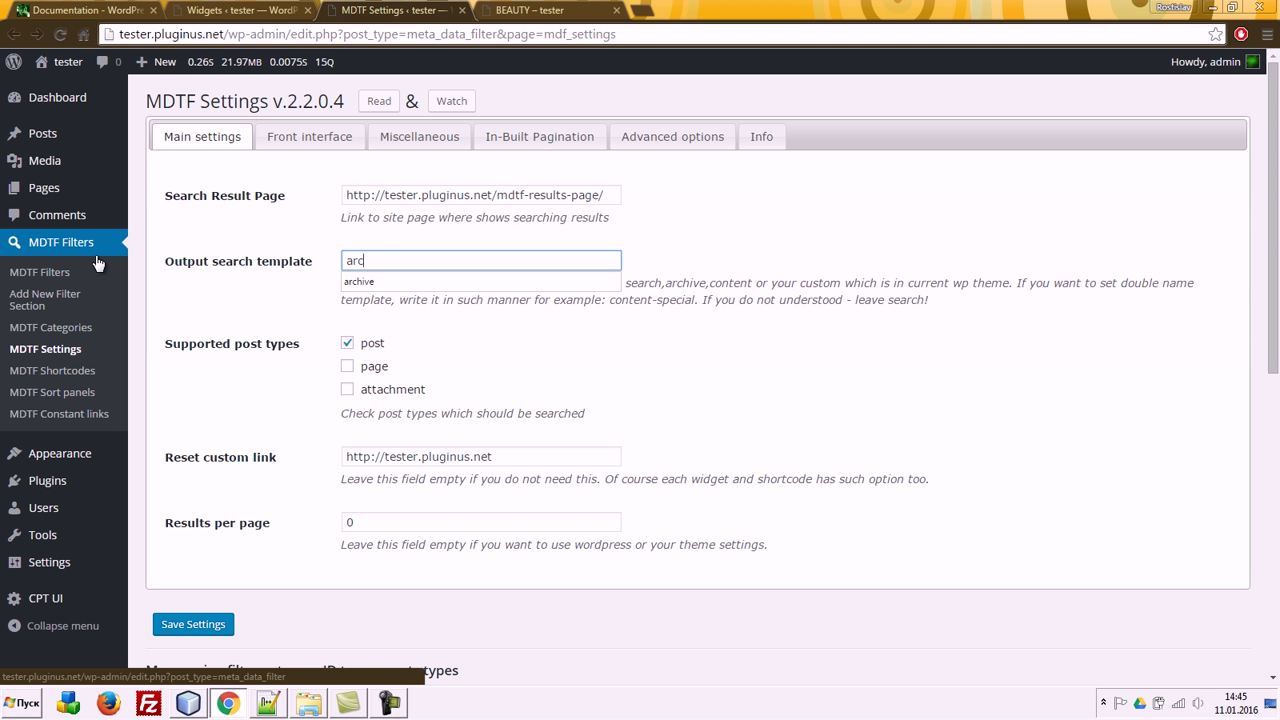
{"action": "type", "text": "c"}
{"action": "key", "text": "Down"}
{"action": "key", "text": "Return"}
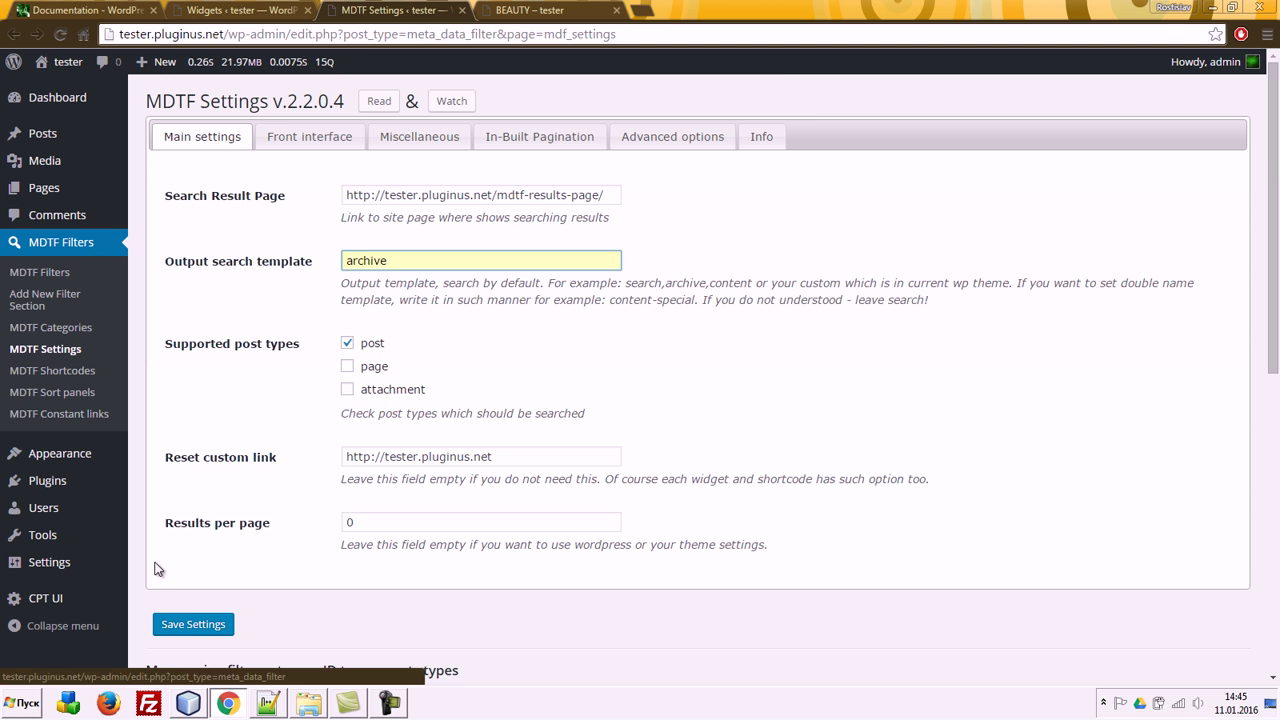
{"action": "left_click", "coordinate": [186, 625]}
Step: Reload the BEAUTY results page and review the posts rendered with the archive template
{"action": "left_click", "coordinate": [529, 10]}
{"action": "key", "text": "F5"}
{"action": "scroll", "coordinate": [760, 320], "scroll_direction": "down", "scroll_amount": 8}
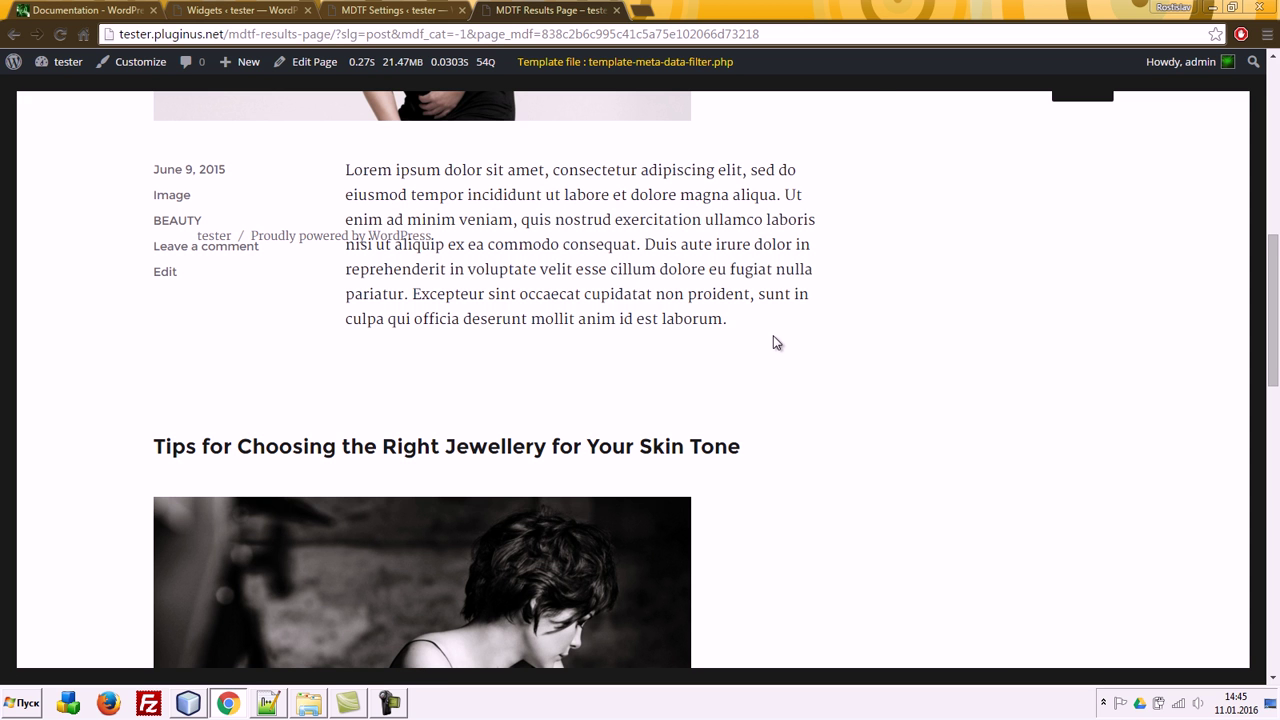
{"action": "scroll", "coordinate": [838, 388], "scroll_direction": "up", "scroll_amount": 8}
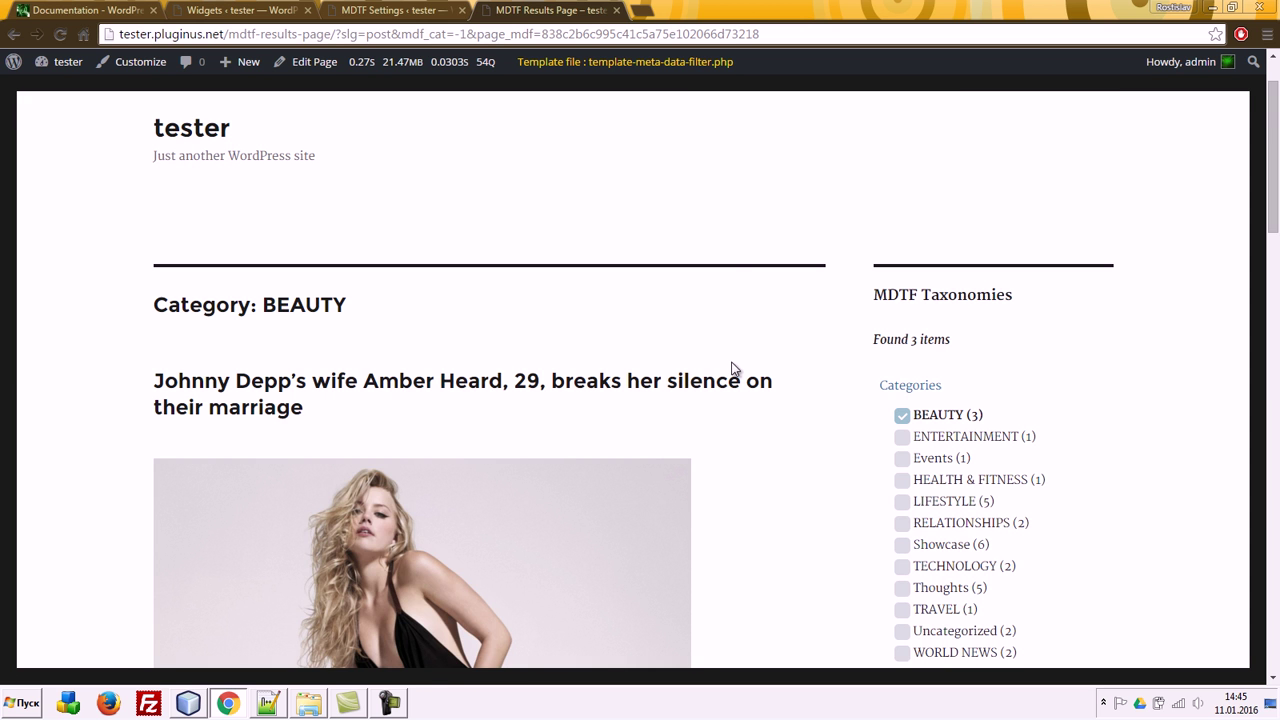
Step: Switch to NetBeans, open the twentysixteen theme's archive.php and examine the get_template_part call inside its post loop
{"action": "left_click", "coordinate": [188, 703]}
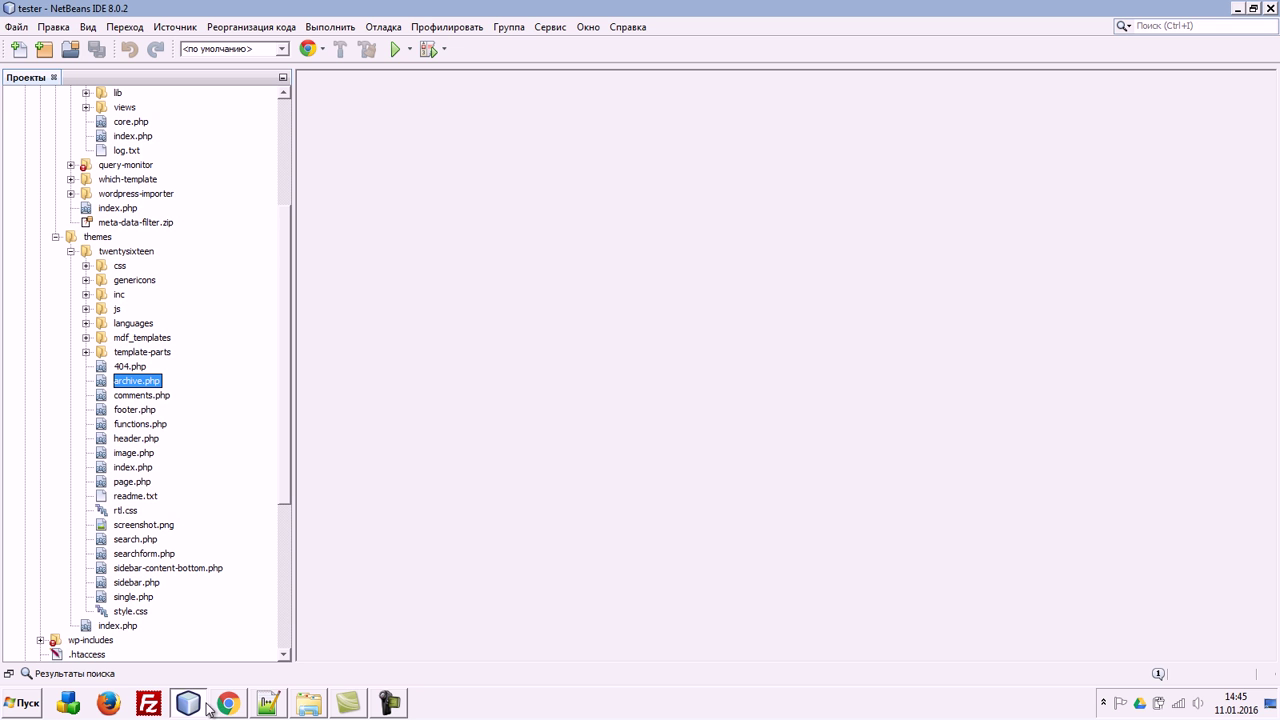
{"action": "double_click", "coordinate": [148, 381]}
{"action": "scroll", "coordinate": [998, 430], "scroll_direction": "down", "scroll_amount": 4}
{"action": "scroll", "coordinate": [998, 430], "scroll_direction": "down", "scroll_amount": 4}
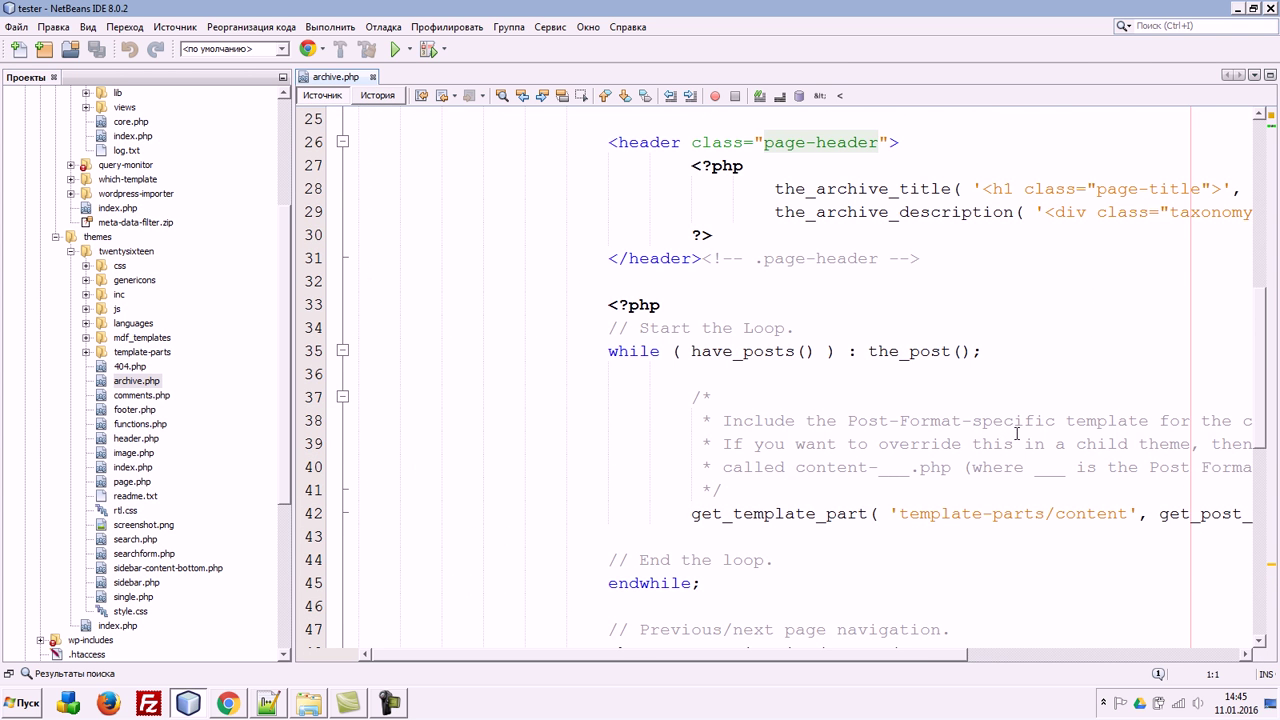
{"action": "left_click_drag", "start_coordinate": [932, 655], "coordinate": [1143, 662]}
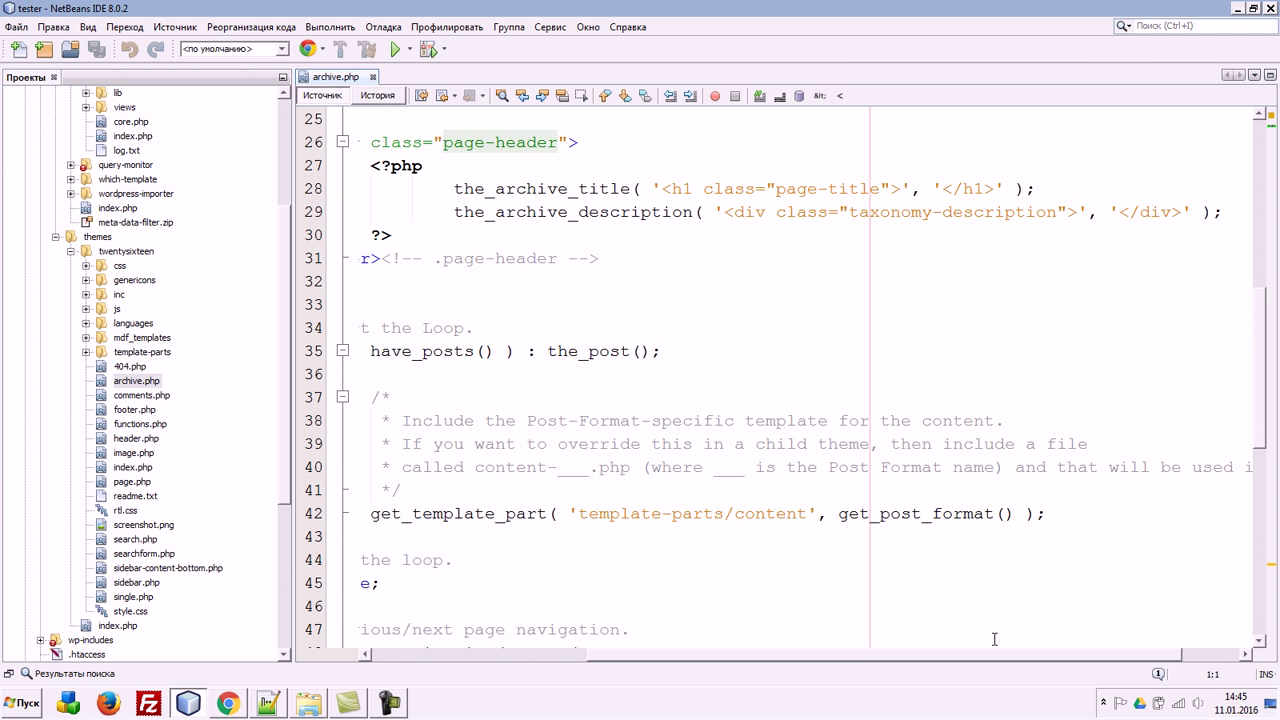
{"action": "left_click", "coordinate": [695, 513]}
{"action": "left_click", "coordinate": [807, 513]}
{"action": "left_click", "coordinate": [956, 517]}
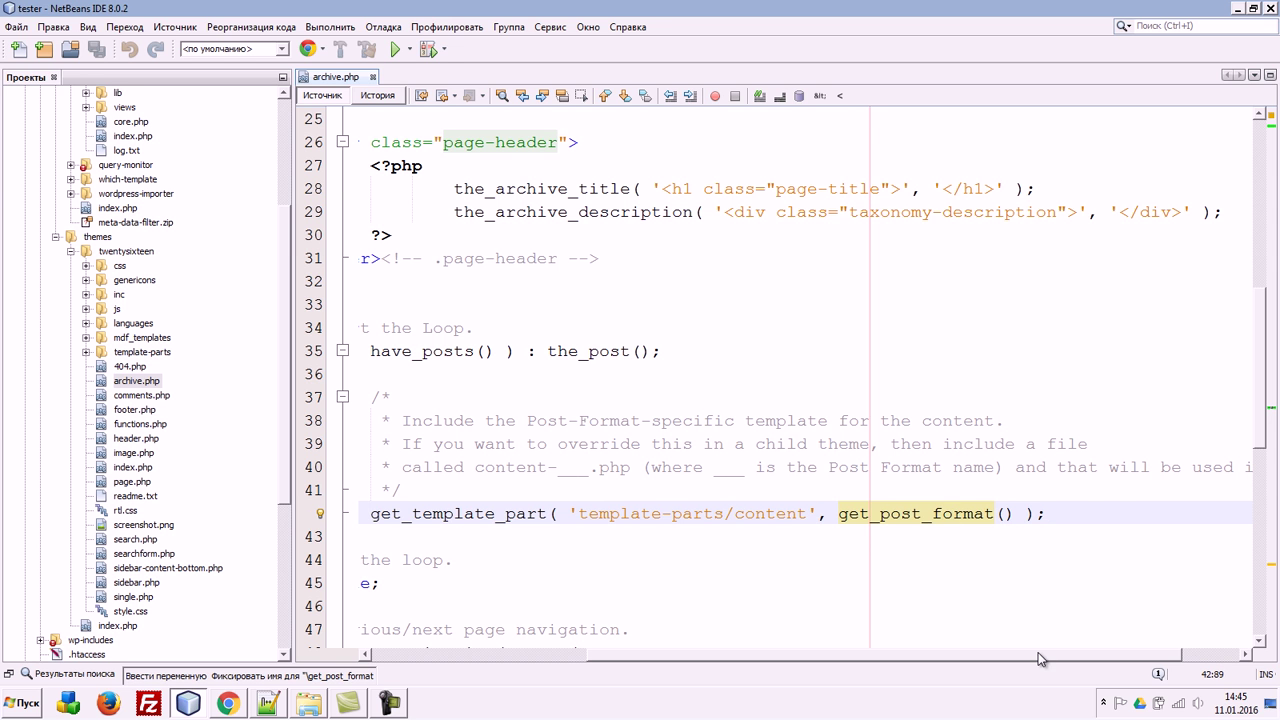
{"action": "left_click_drag", "start_coordinate": [1038, 655], "coordinate": [823, 655]}
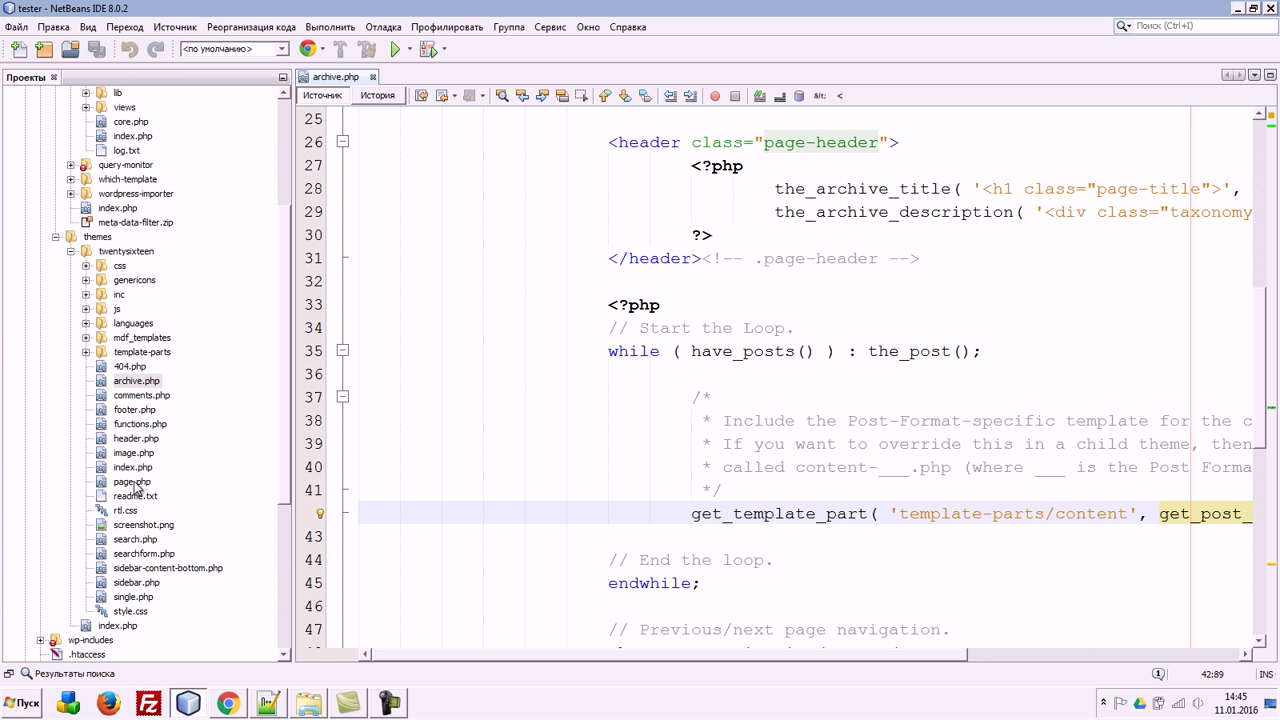
Step: Duplicate archive.php within the twentysixteen theme folder and name the copy my_search_out
{"action": "left_click", "coordinate": [131, 386]}
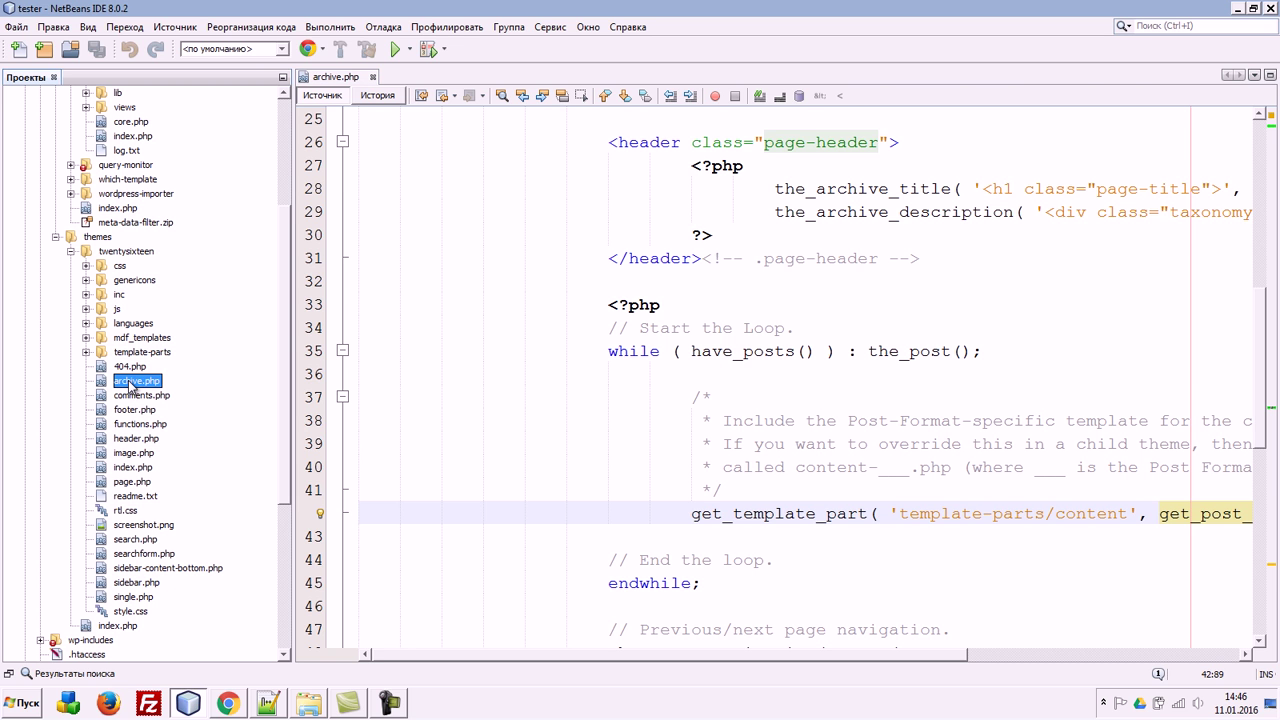
{"action": "right_click", "coordinate": [129, 387]}
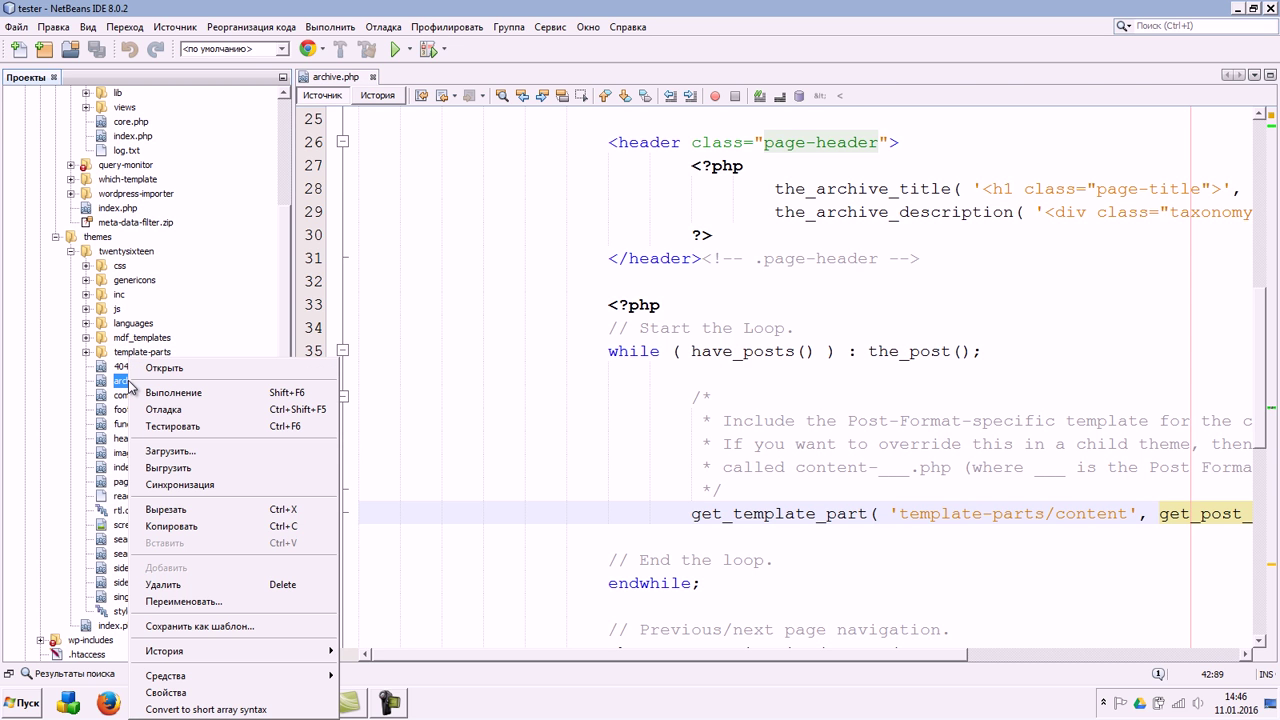
{"action": "left_click", "coordinate": [194, 526]}
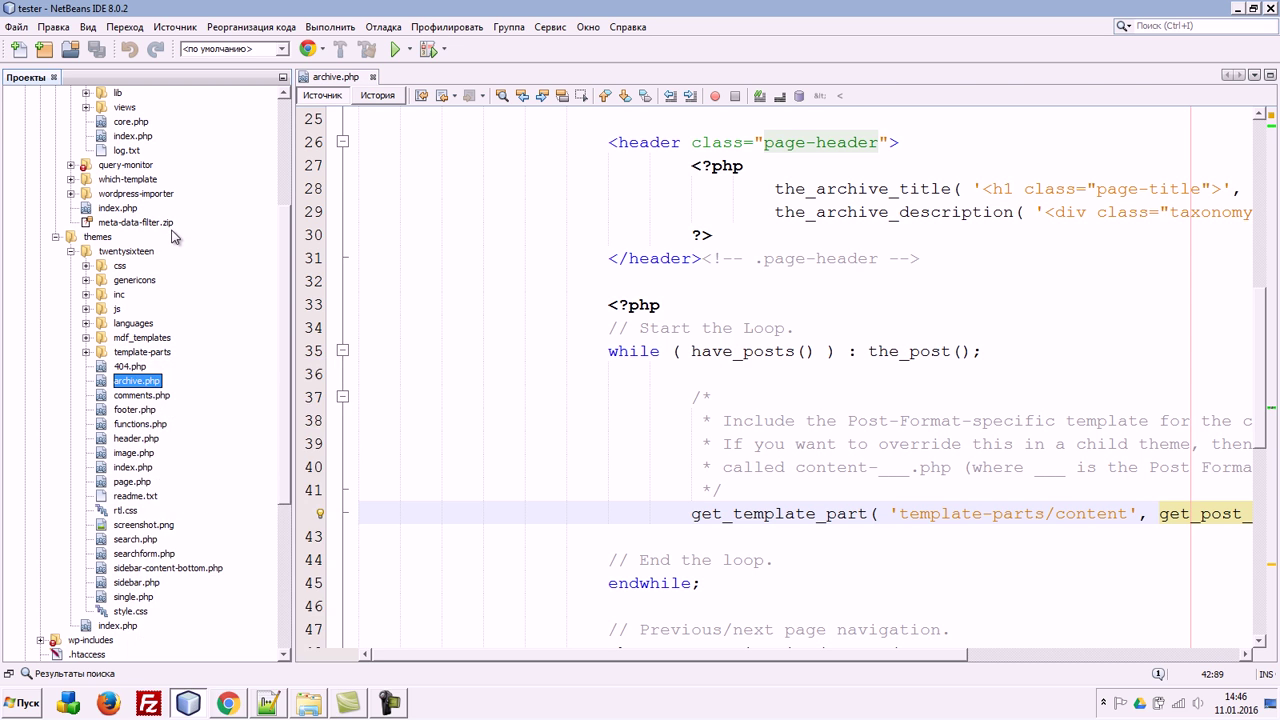
{"action": "right_click", "coordinate": [120, 252]}
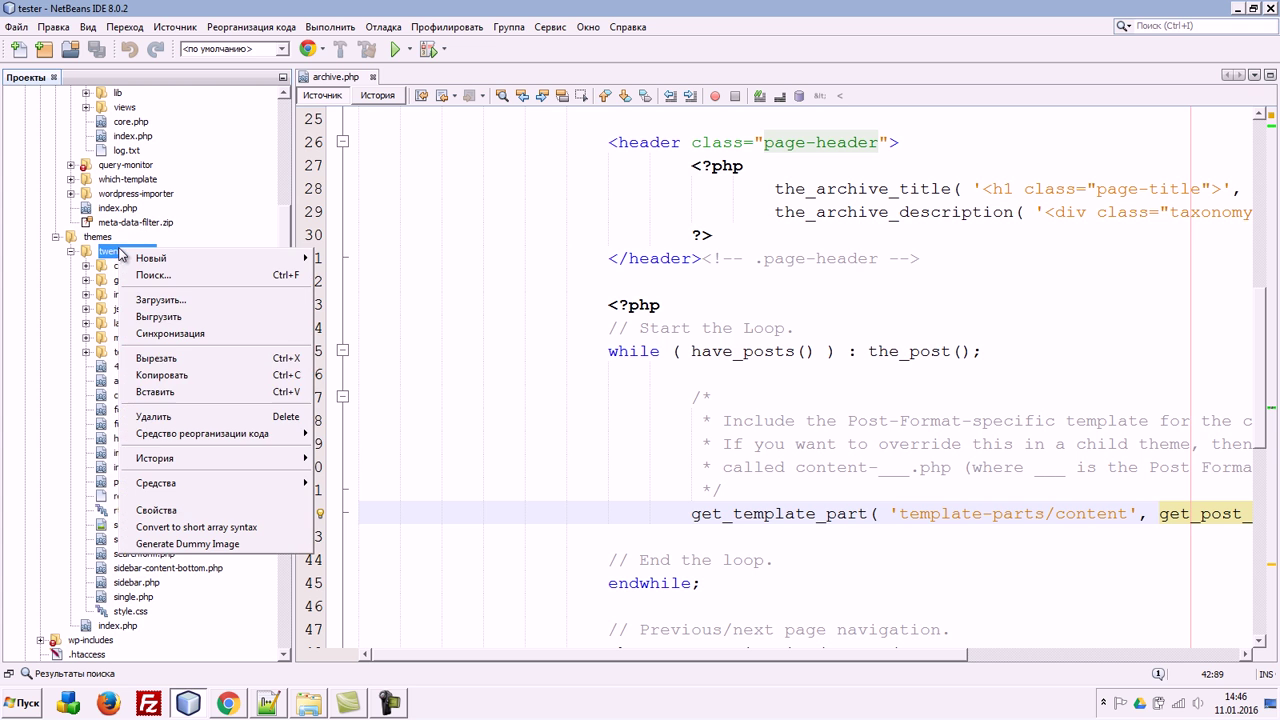
{"action": "left_click", "coordinate": [195, 392]}
{"action": "key", "text": "F2"}
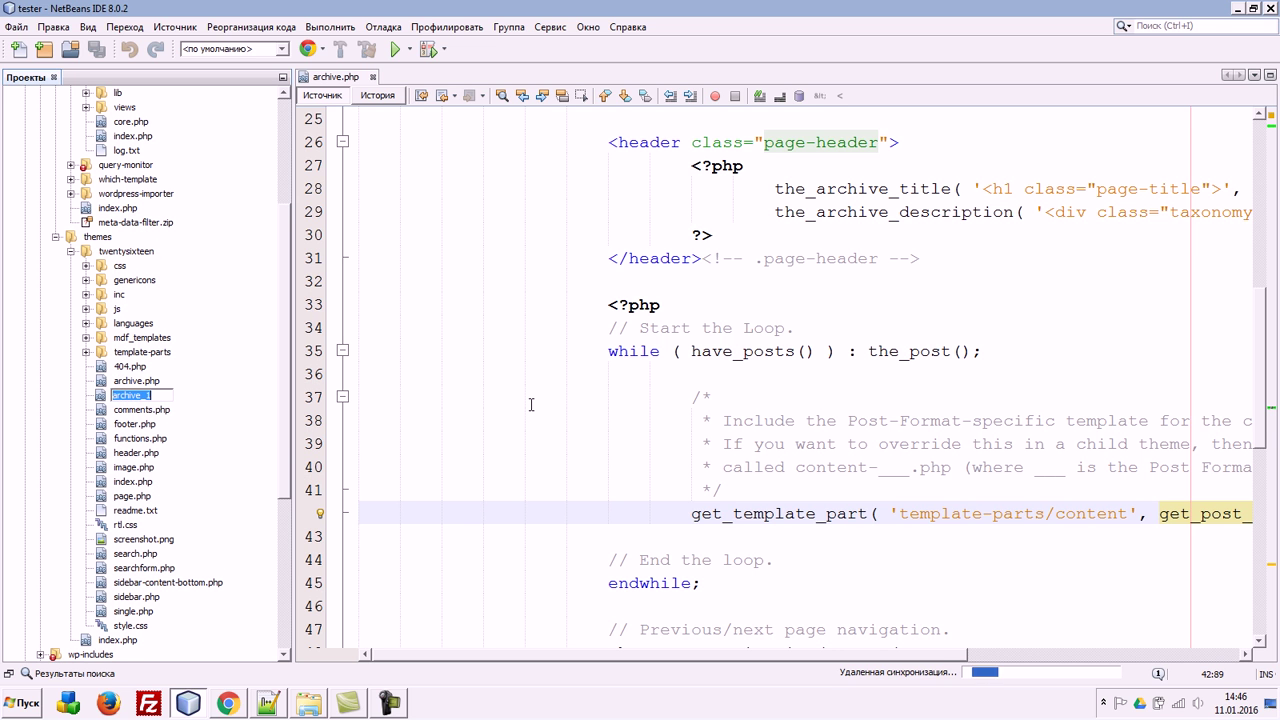
{"action": "type", "text": "my_se"}
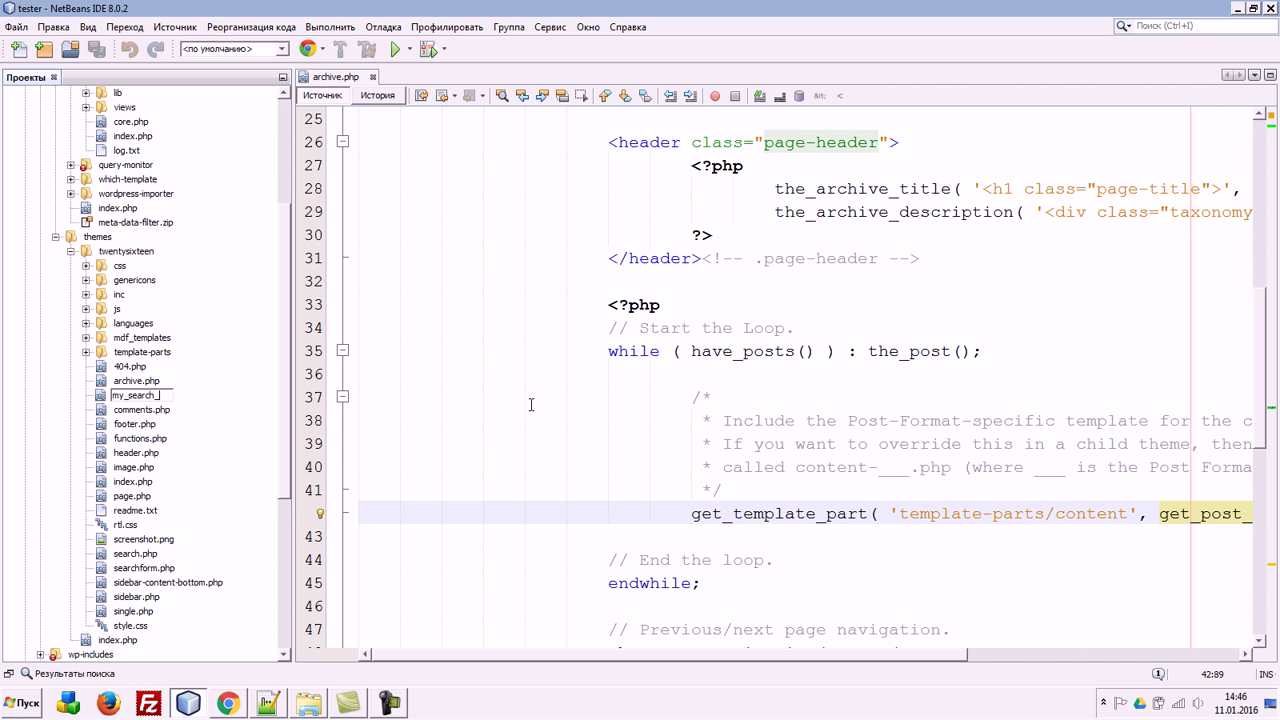
{"action": "type", "text": "ut"}
{"action": "key", "text": "Return"}
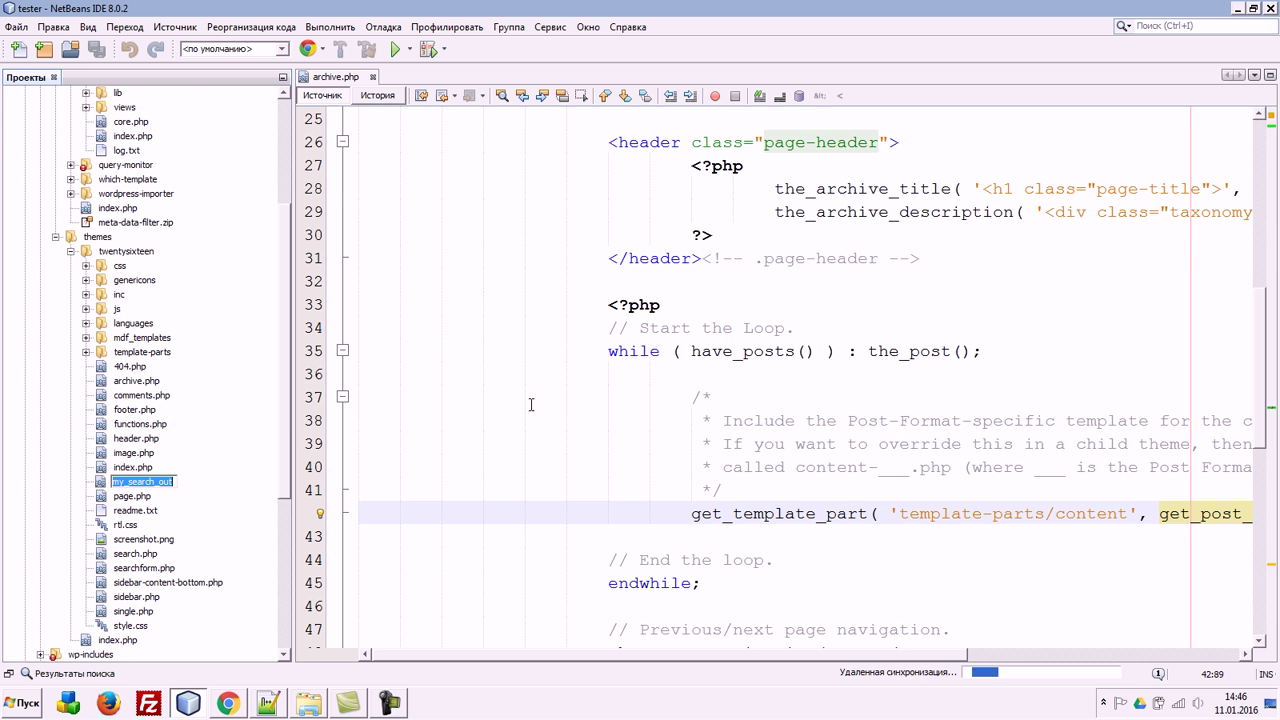
Step: Switch to Chrome, set the output search template in MDTF Settings to my_search_out and save the settings
{"action": "left_click", "coordinate": [224, 704]}
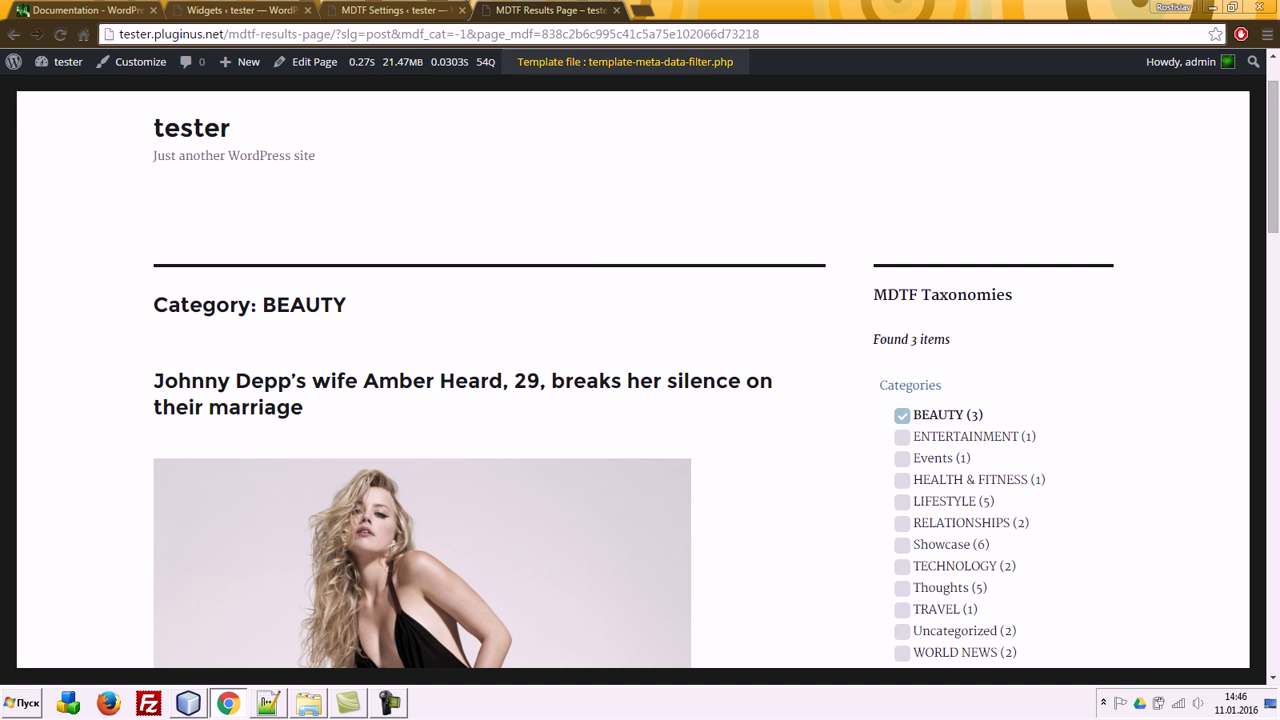
{"action": "left_click", "coordinate": [400, 10]}
{"action": "double_click", "coordinate": [432, 306]}
{"action": "type", "text": "my_search_out"}
{"action": "key", "text": "Return"}
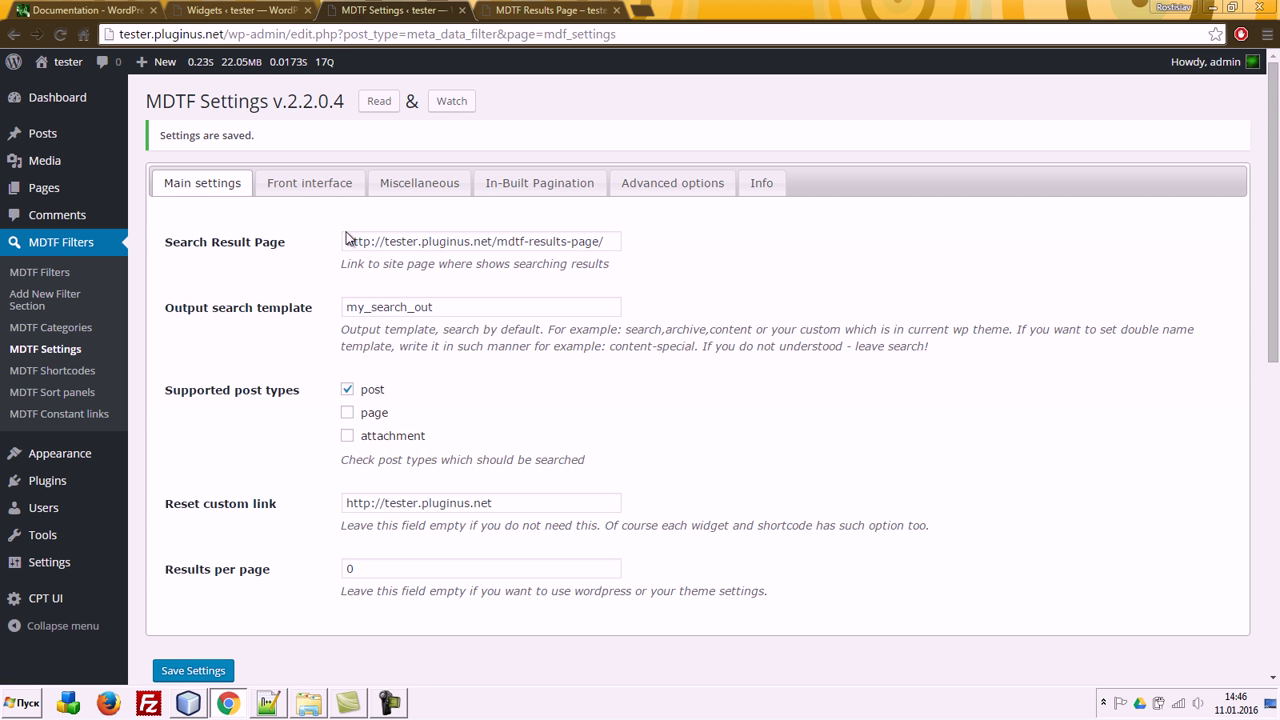
Step: Switch to NetBeans, open my_search_out.php, close archive.php, insert the marker text 7777 below the get_header call and save
{"action": "key", "text": "alt+Tab"}
{"action": "double_click", "coordinate": [140, 482]}
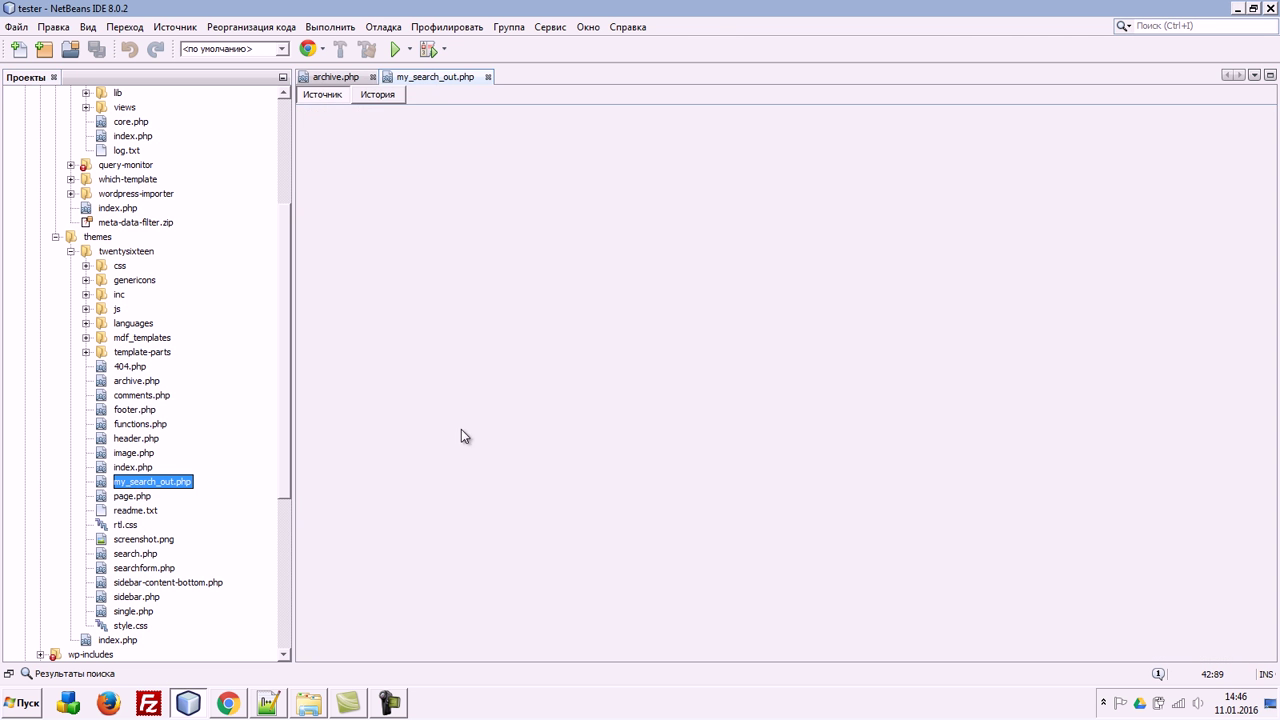
{"action": "left_click", "coordinate": [373, 77]}
{"action": "scroll", "coordinate": [549, 381], "scroll_direction": "down", "scroll_amount": 2}
{"action": "scroll", "coordinate": [549, 381], "scroll_direction": "down", "scroll_amount": 3}
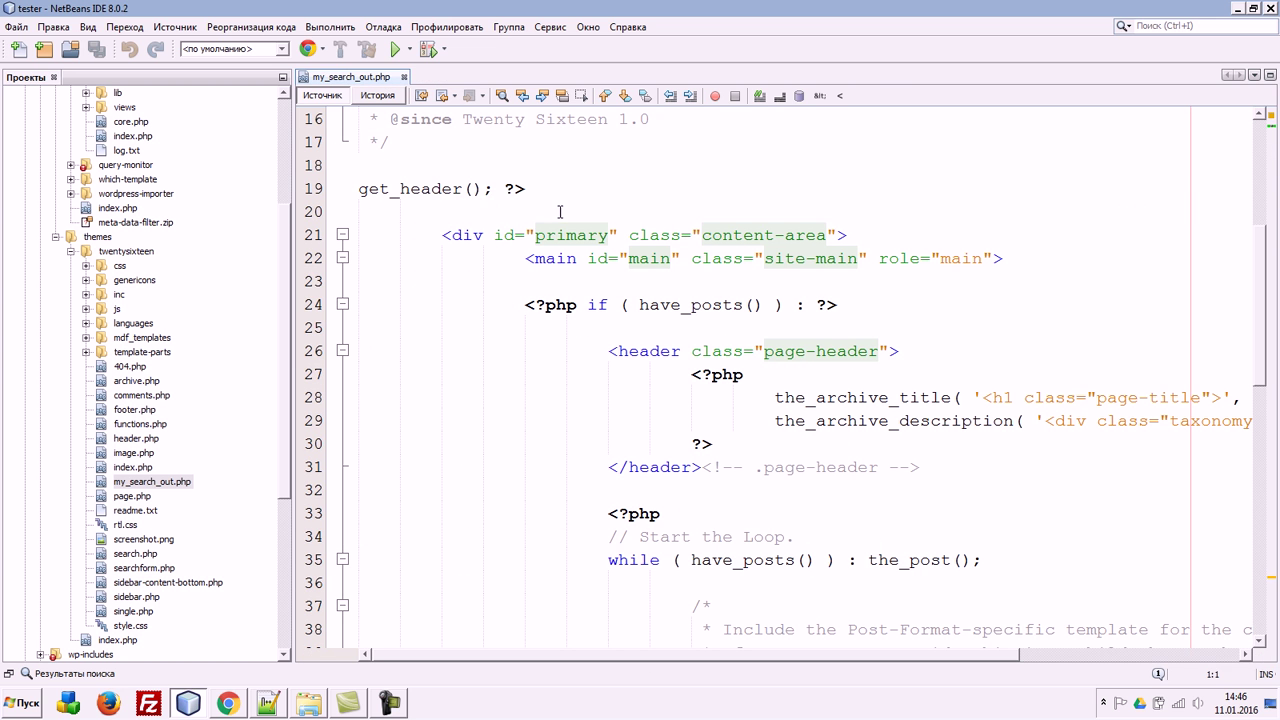
{"action": "left_click", "coordinate": [568, 213]}
{"action": "type", "text": "7777"}
{"action": "key", "text": "ctrl+s"}
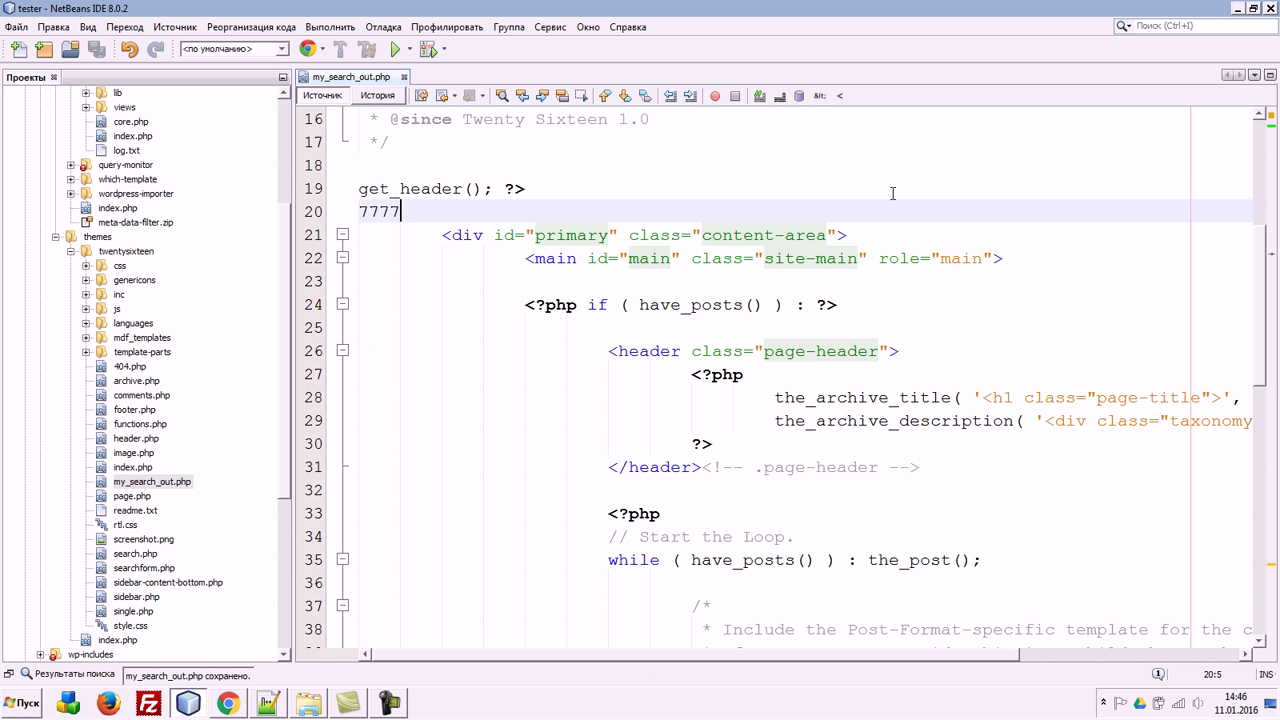
Step: Switch to Chrome, reload the BEAUTY results page and check it for the 7777 marker
{"action": "key", "text": "alt+Tab"}
{"action": "key", "text": "F5"}
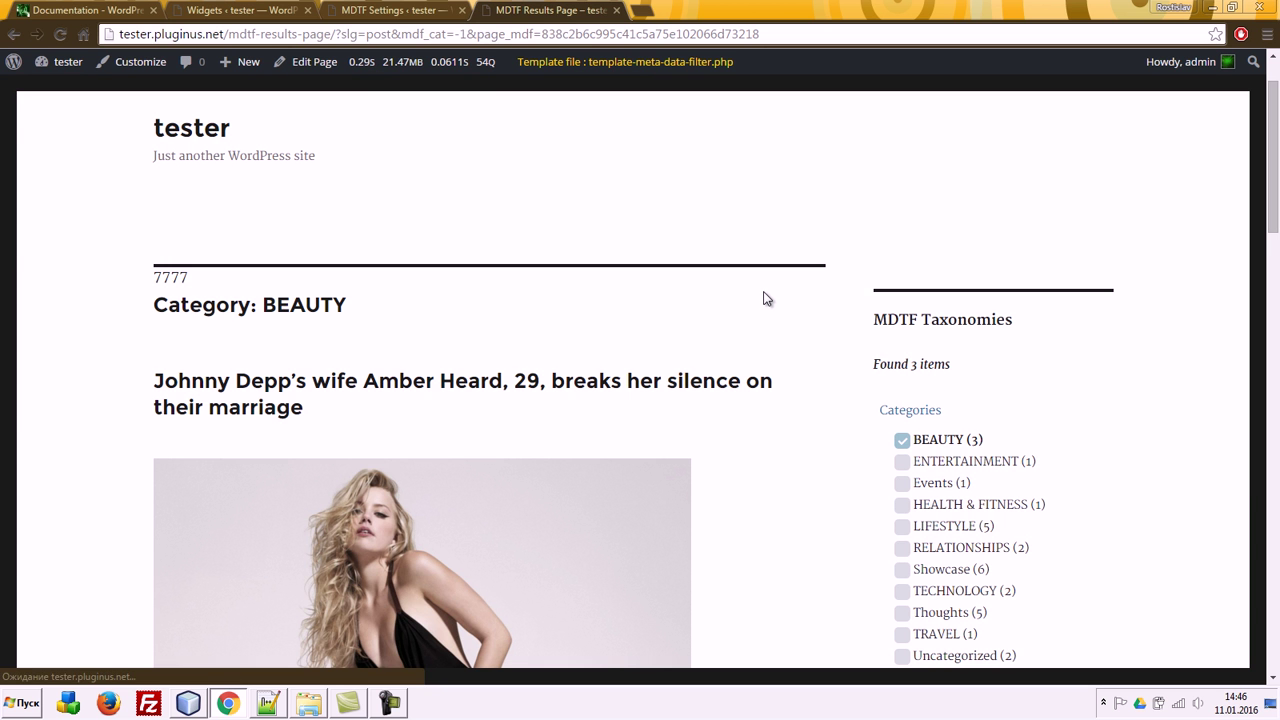
{"action": "left_click_drag", "start_coordinate": [203, 300], "coordinate": [86, 283]}
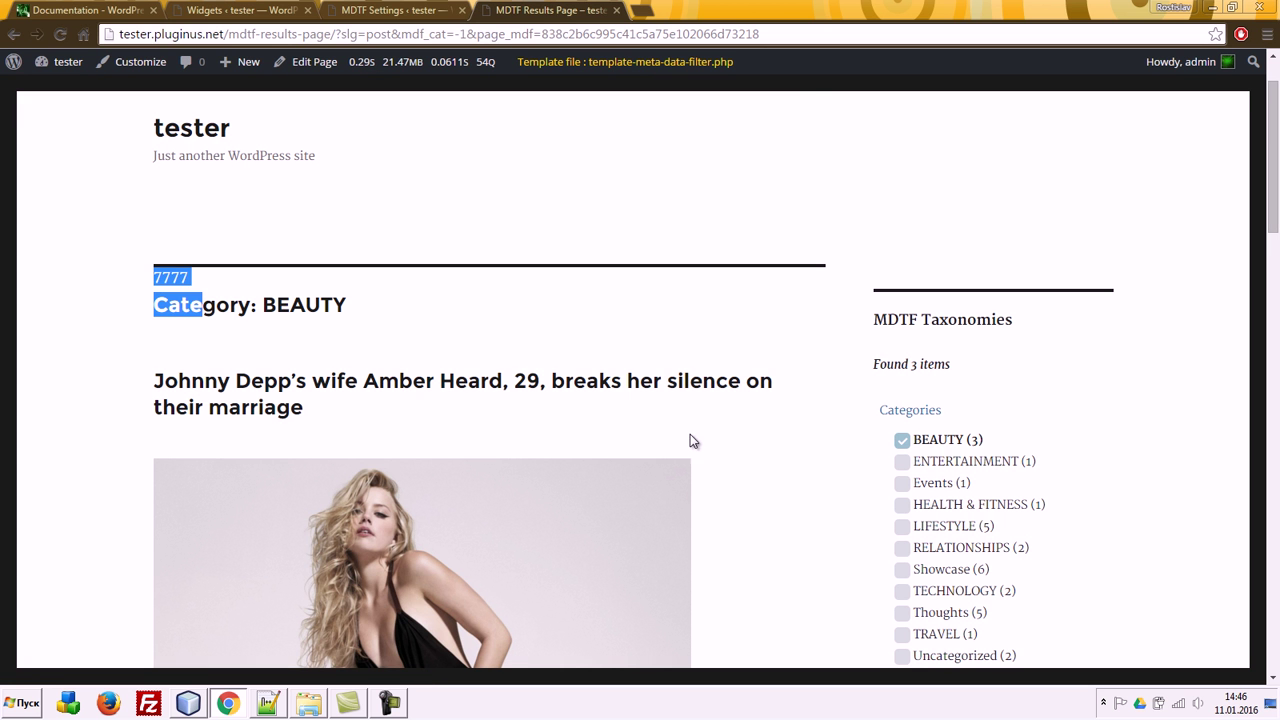
Step: Return to NetBeans, minimize the projects pane, reformat the code of my_search_out.php and save the file
{"action": "key", "text": "alt+Tab"}
{"action": "left_click", "coordinate": [546, 235]}
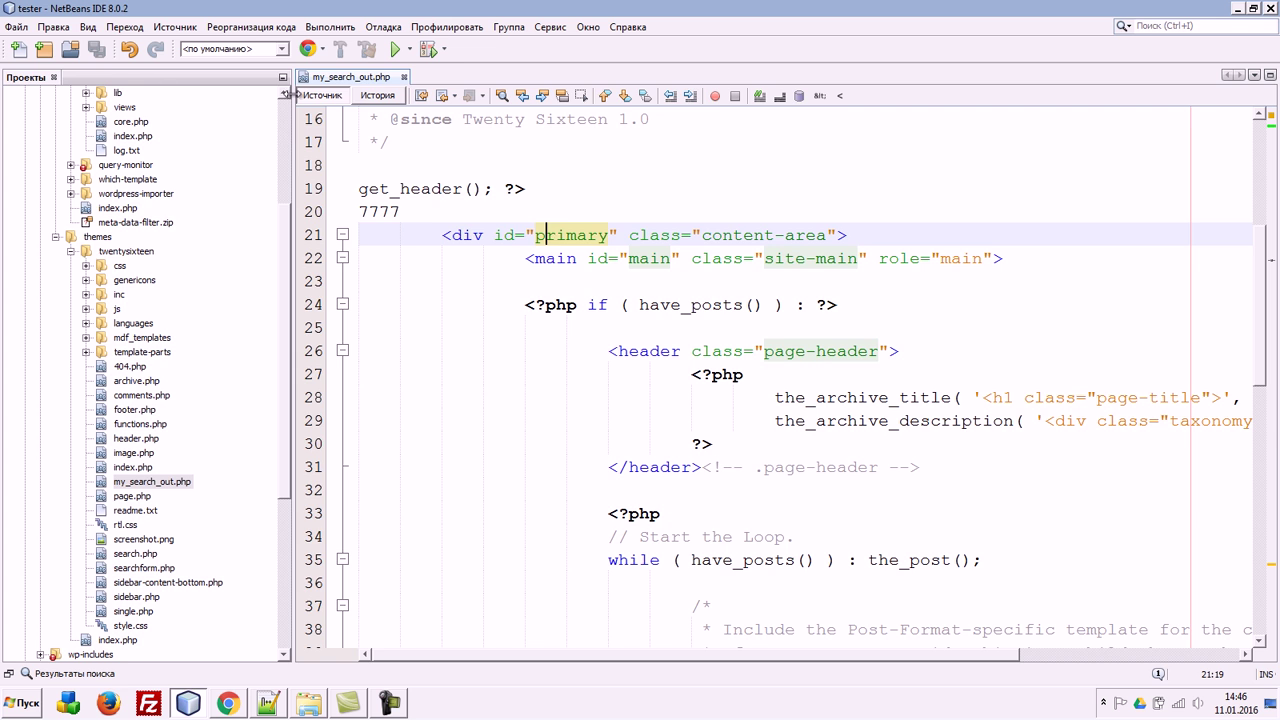
{"action": "left_click", "coordinate": [284, 77]}
{"action": "scroll", "coordinate": [686, 337], "scroll_direction": "down", "scroll_amount": 3}
{"action": "left_click", "coordinate": [683, 294]}
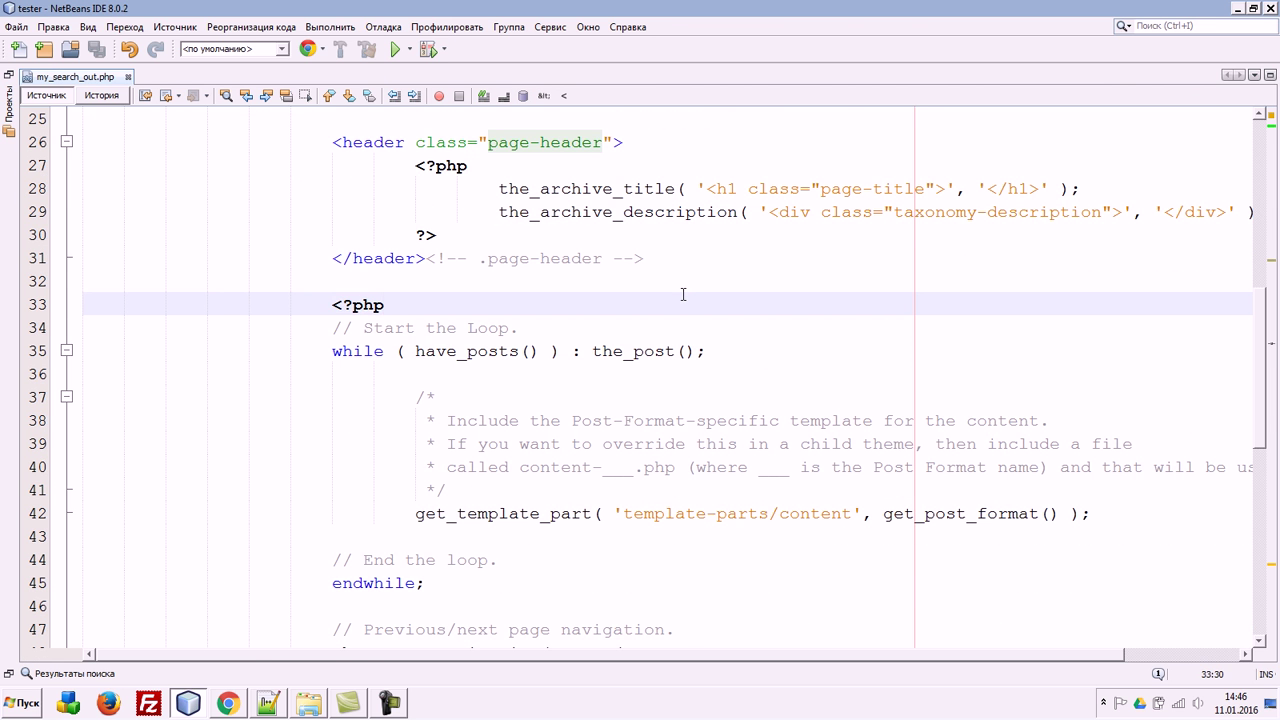
{"action": "key", "text": "alt+shift+f"}
{"action": "key", "text": "ctrl+s"}
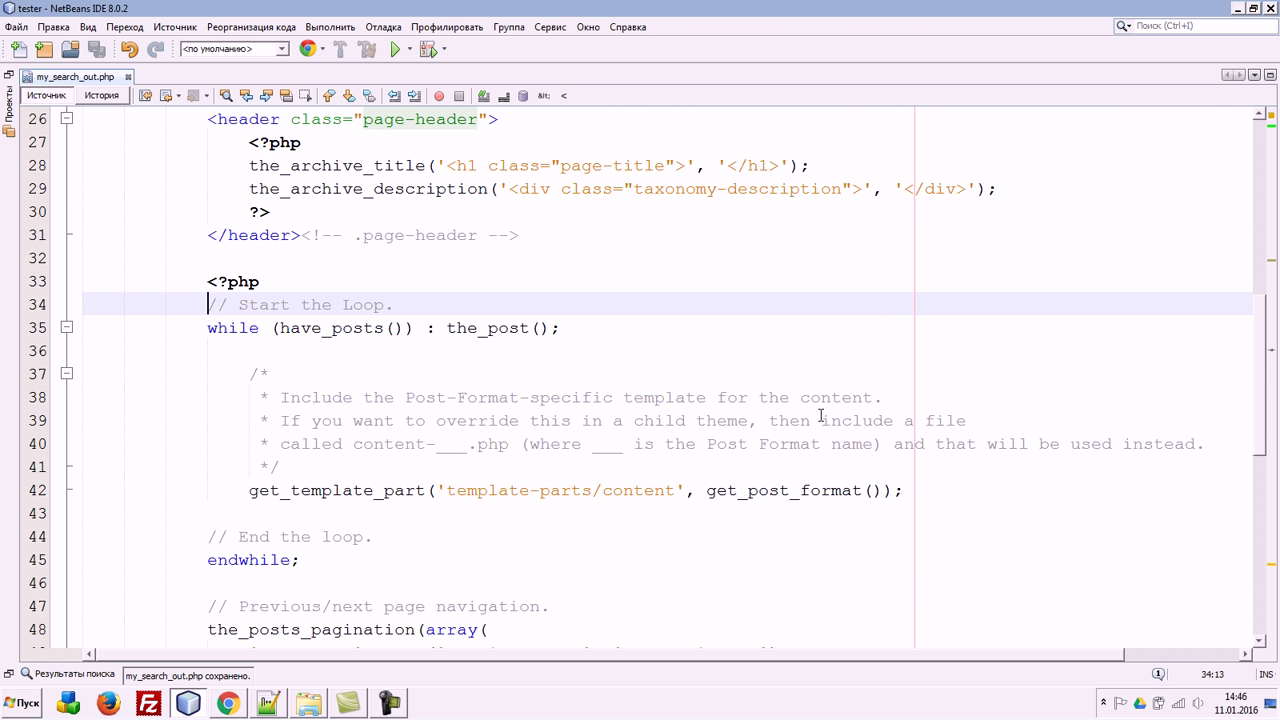
Step: Compare the BEAUTY results page in Chrome with the post loop code in my_search_out.php
{"action": "key", "text": "alt+Tab"}
{"action": "scroll", "coordinate": [700, 291], "scroll_direction": "down", "scroll_amount": 5}
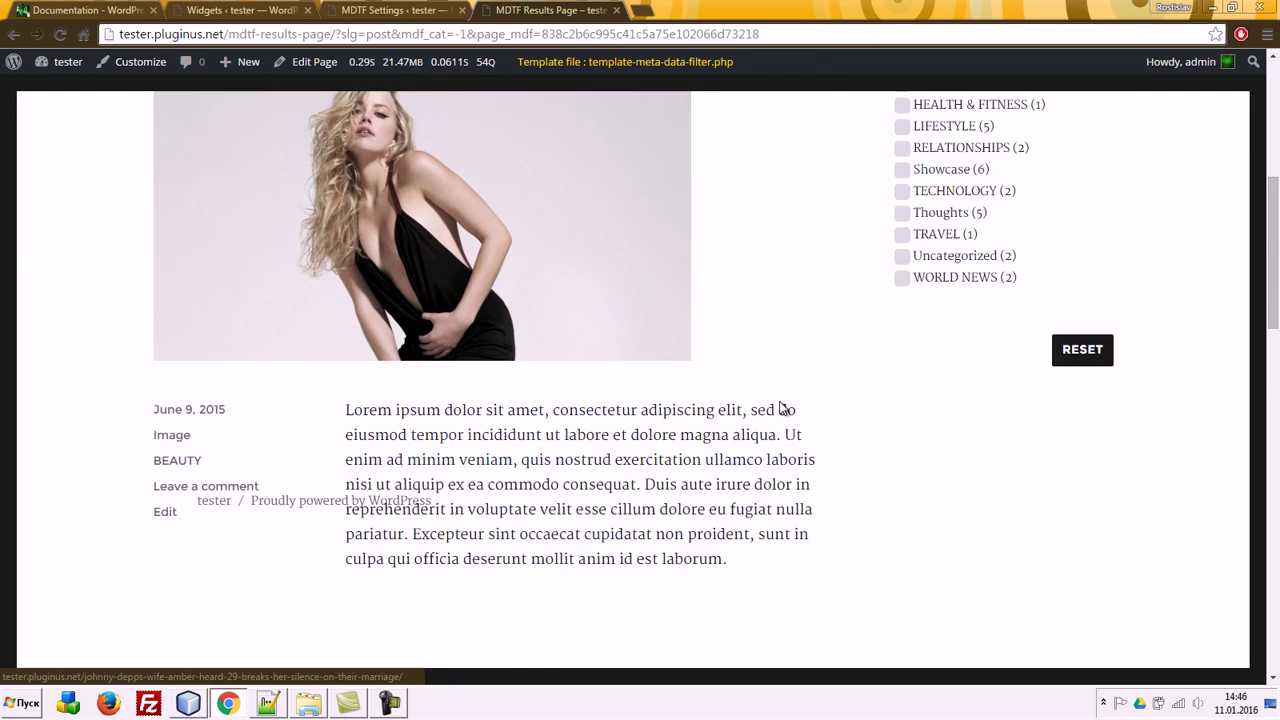
{"action": "scroll", "coordinate": [783, 411], "scroll_direction": "up", "scroll_amount": 2}
{"action": "scroll", "coordinate": [776, 373], "scroll_direction": "up", "scroll_amount": 2}
{"action": "key", "text": "alt+Tab"}
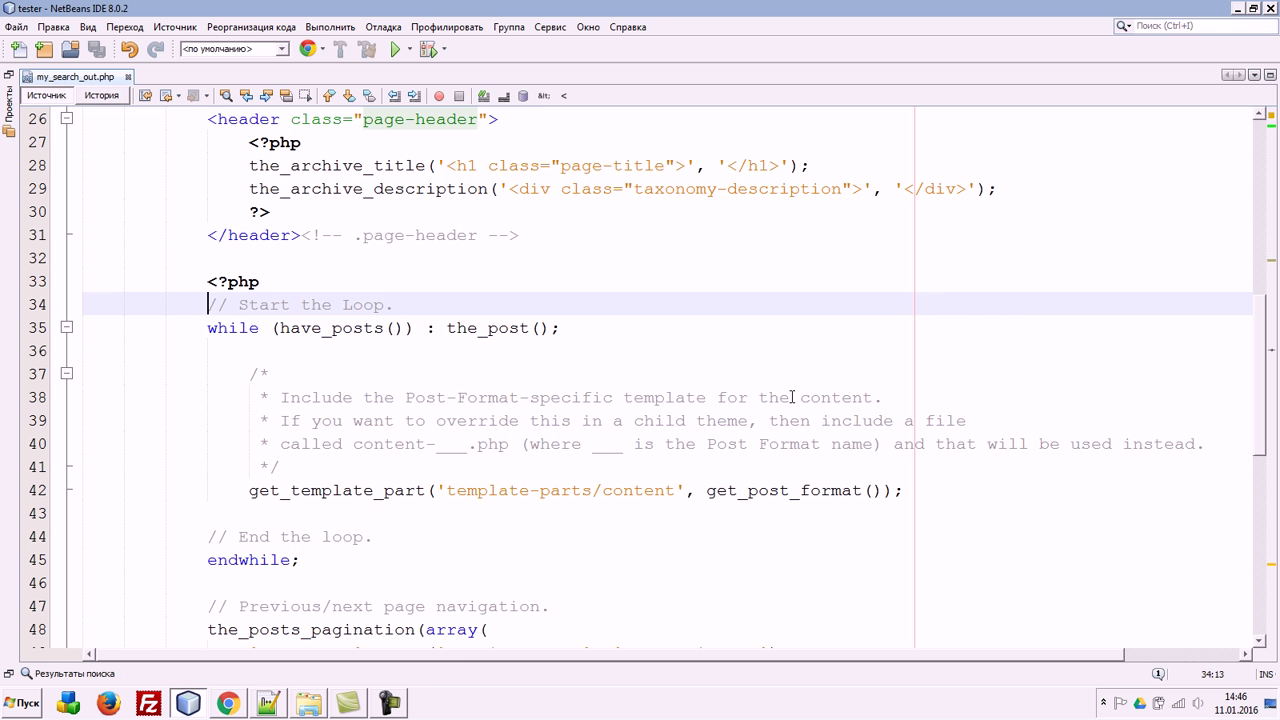
{"action": "key", "text": "alt+Tab"}
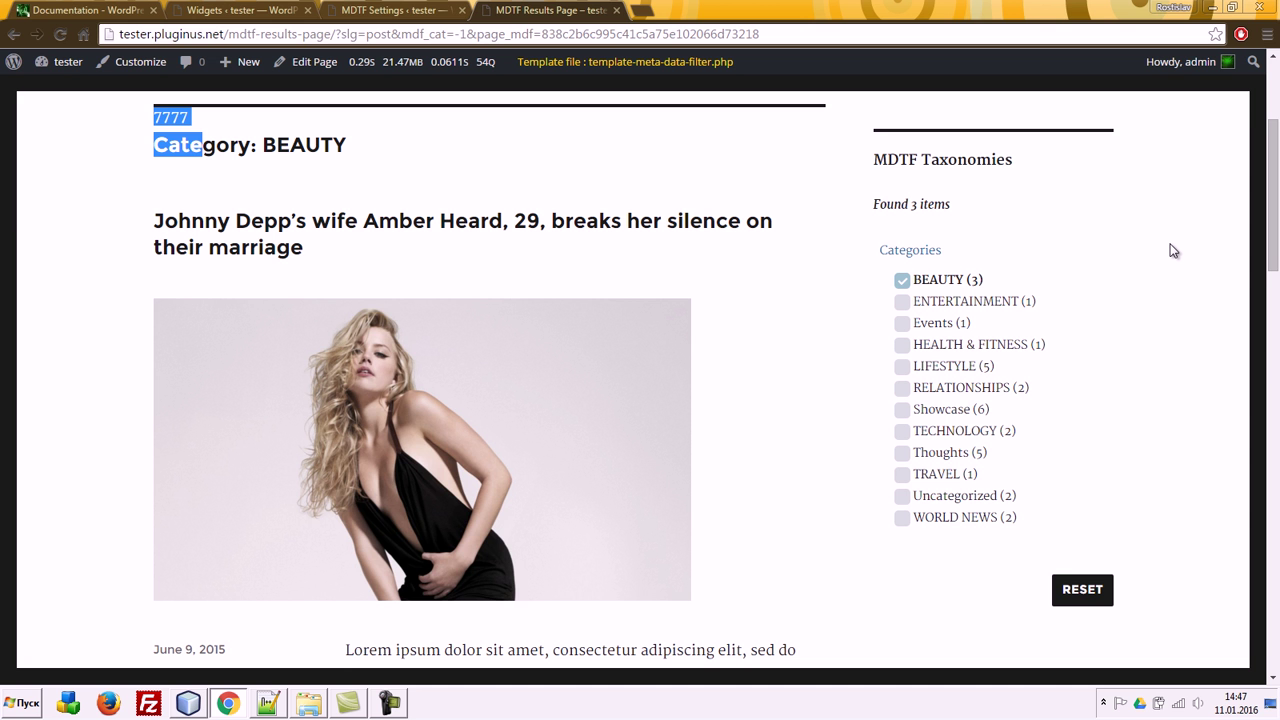
{"action": "key", "text": "alt+Tab"}
{"action": "scroll", "coordinate": [658, 420], "scroll_direction": "down", "scroll_amount": 1}
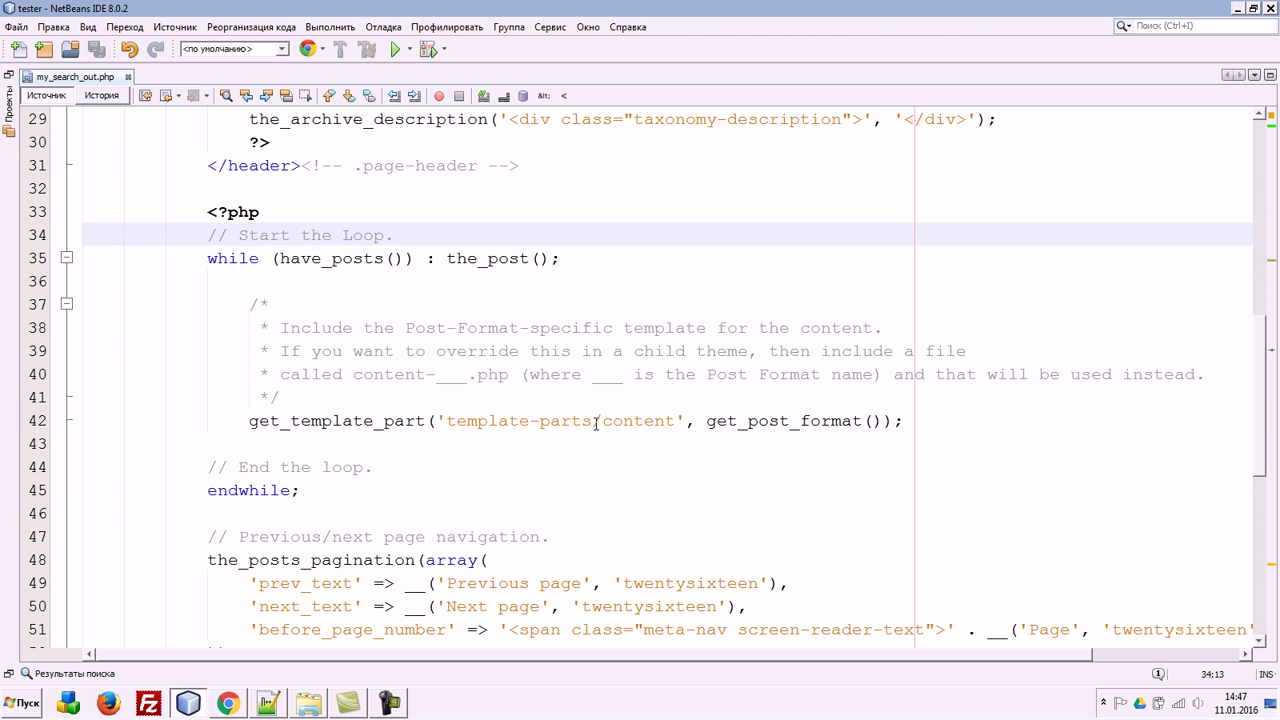
Step: Delete the previous/next page navigation comment and the the_posts_pagination block below the loop in my_search_out.php
{"action": "scroll", "coordinate": [600, 423], "scroll_direction": "down", "scroll_amount": 2}
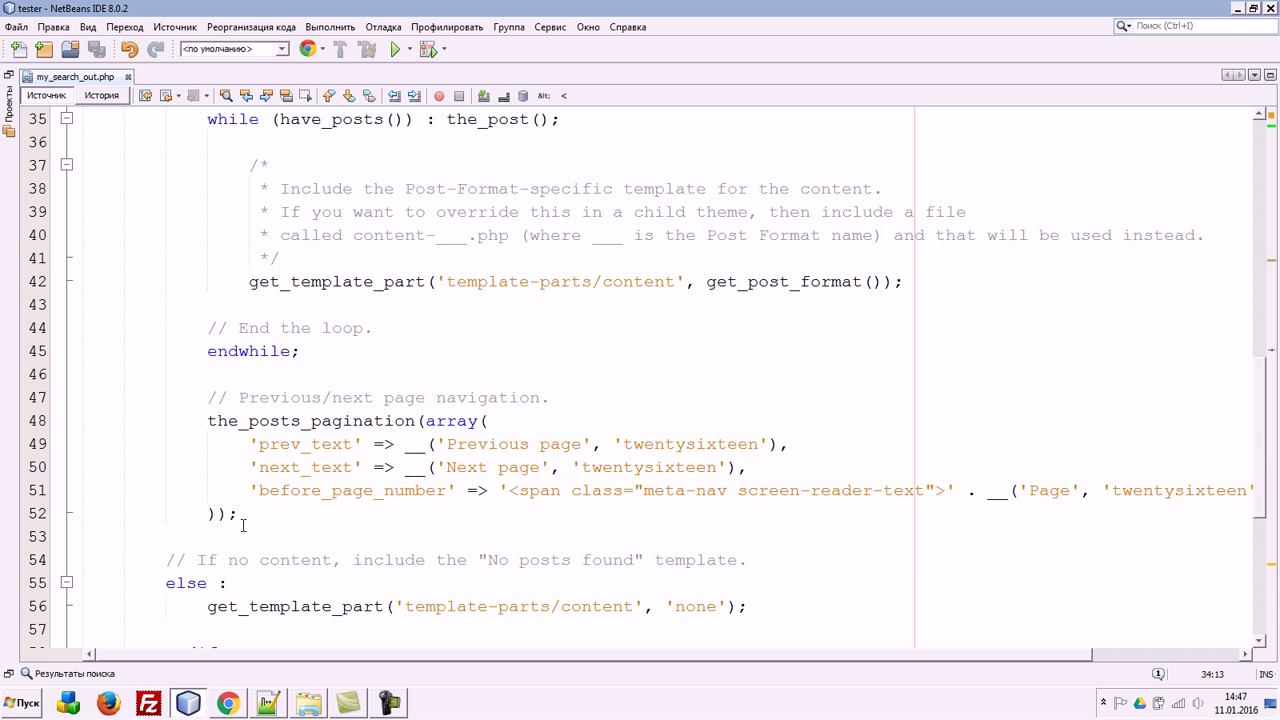
{"action": "left_click_drag", "start_coordinate": [268, 522], "coordinate": [80, 378]}
{"action": "key", "text": "Delete"}
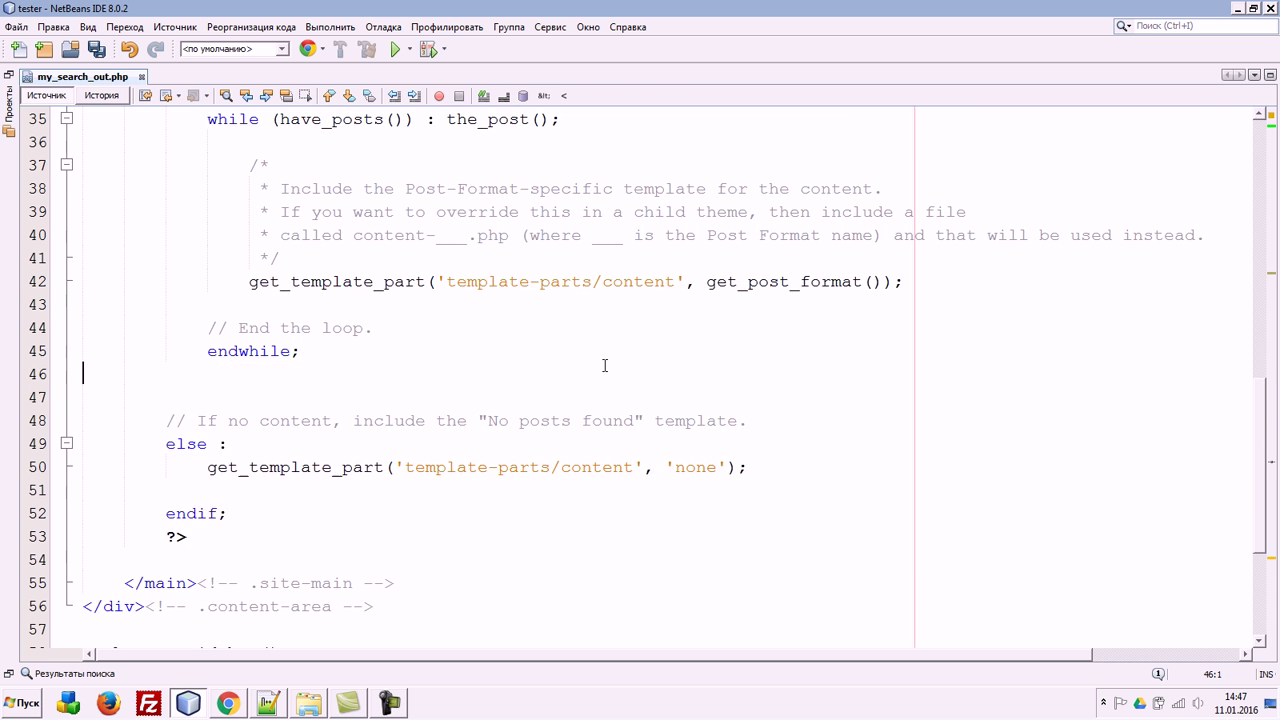
Step: Comment out the get_template_part('template-parts/content', get_post_format()) call inside the post loop and save the file
{"action": "scroll", "coordinate": [604, 365], "scroll_direction": "up", "scroll_amount": 4}
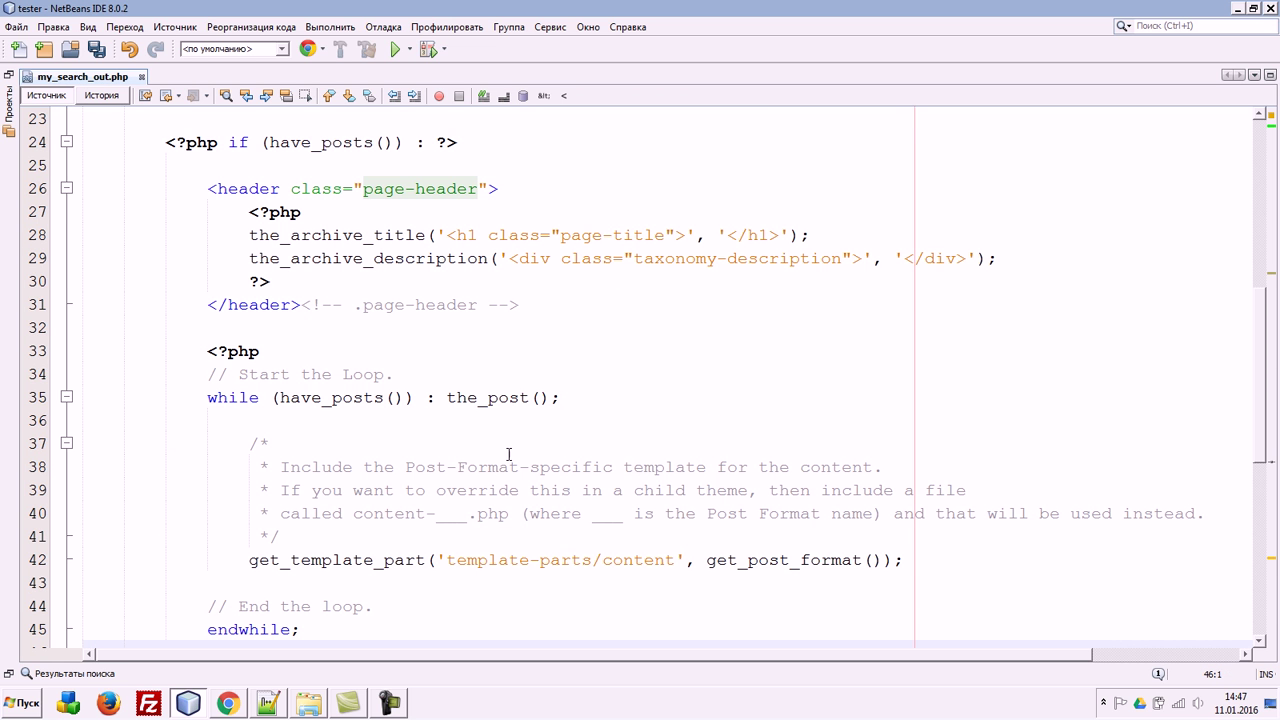
{"action": "left_click", "coordinate": [291, 560]}
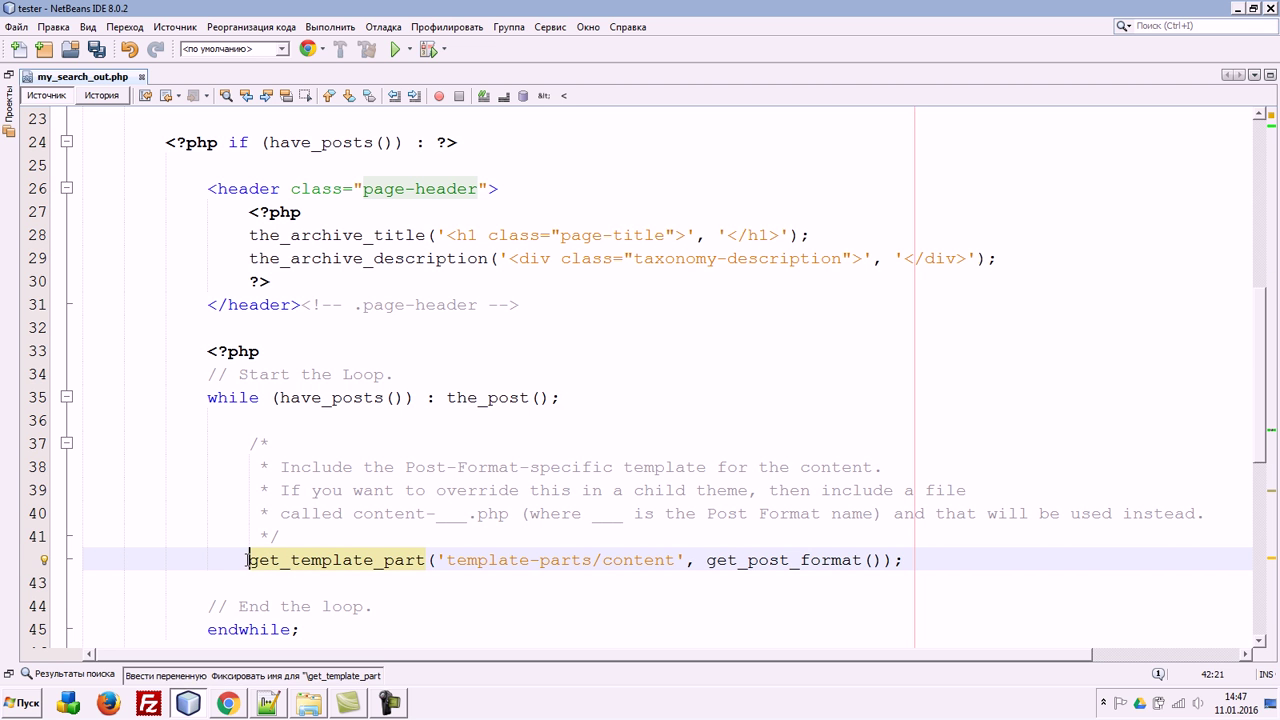
{"action": "key", "text": "ctrl+shift+c"}
{"action": "key", "text": "ctrl+s"}
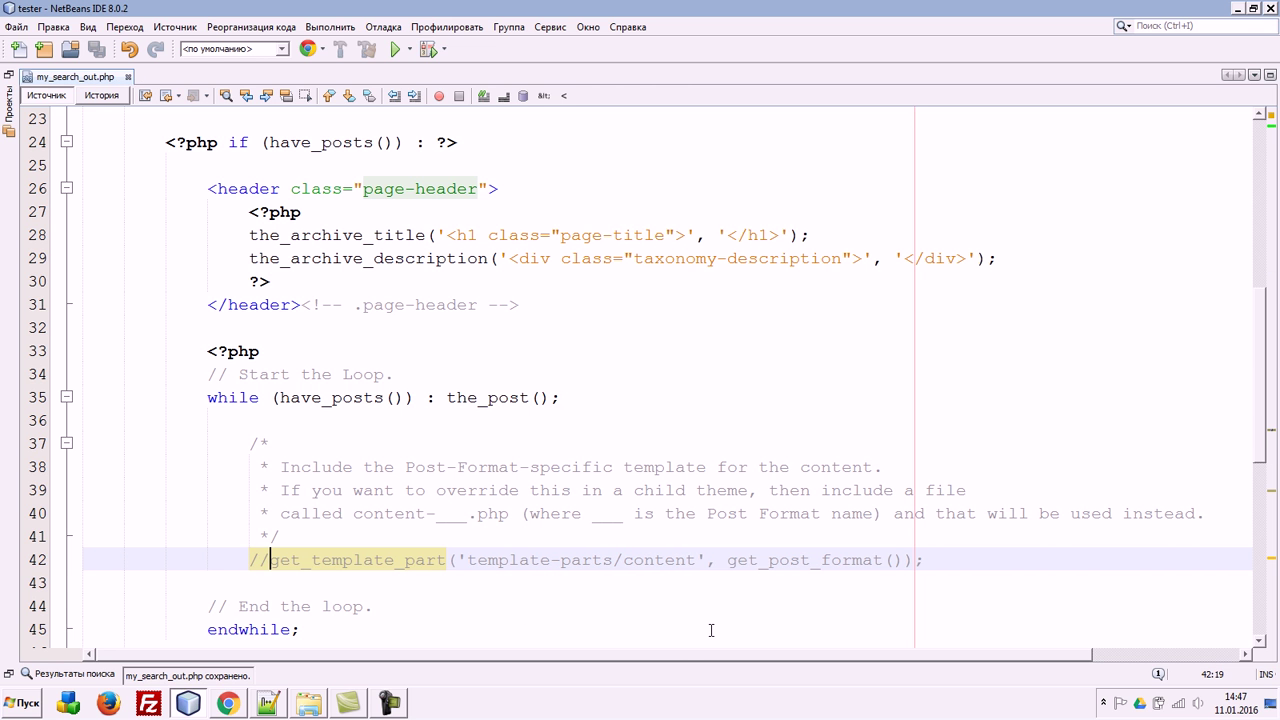
Step: Switch to Chrome, reload the BEAUTY results page to check the post output, and return to NetBeans
{"action": "key", "text": "alt+Tab"}
{"action": "key", "text": "F5"}
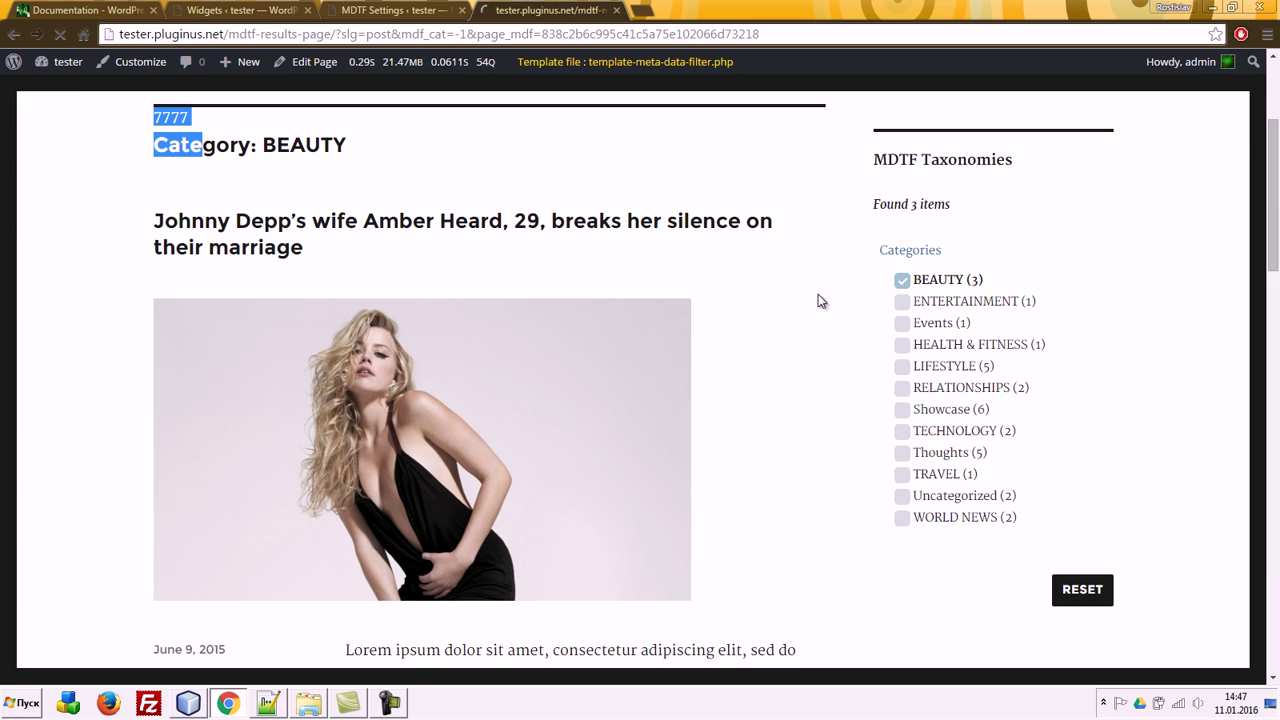
{"action": "key", "text": "alt+Tab"}
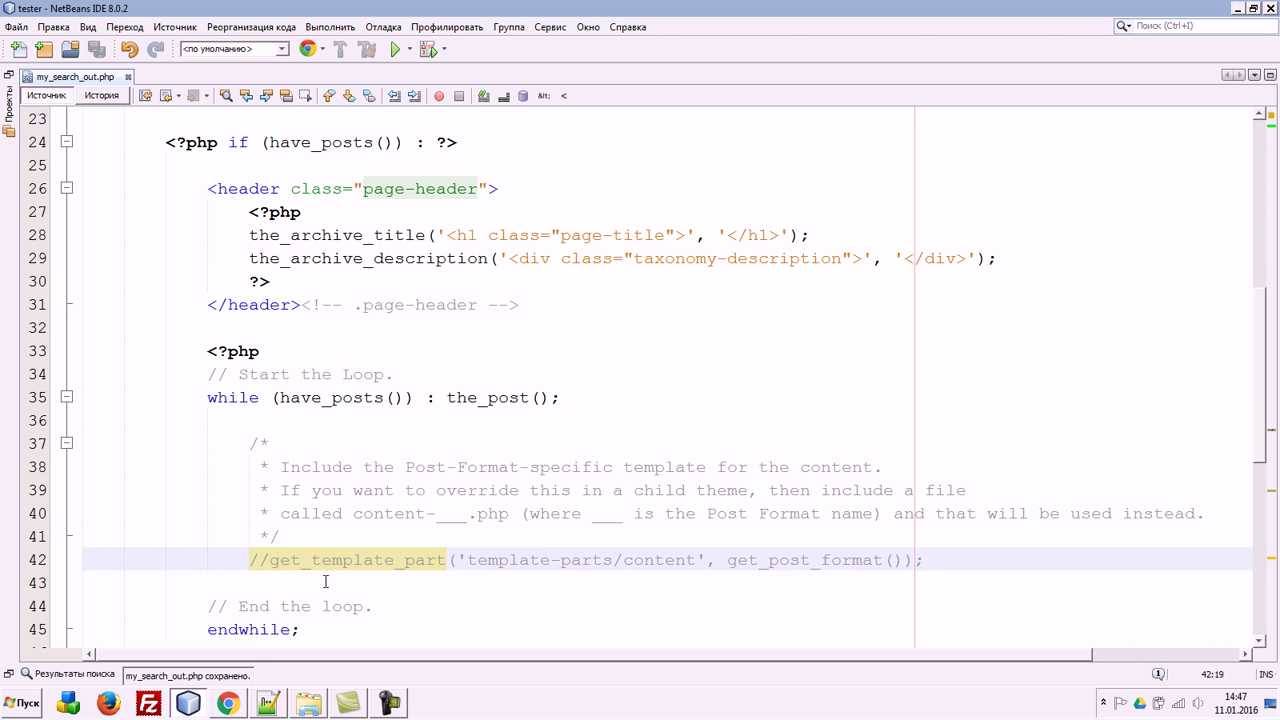
Step: Keep the get_template_part line commented out, add the_title(); on a new line below it and save
{"action": "key", "text": "ctrl+shift+c"}
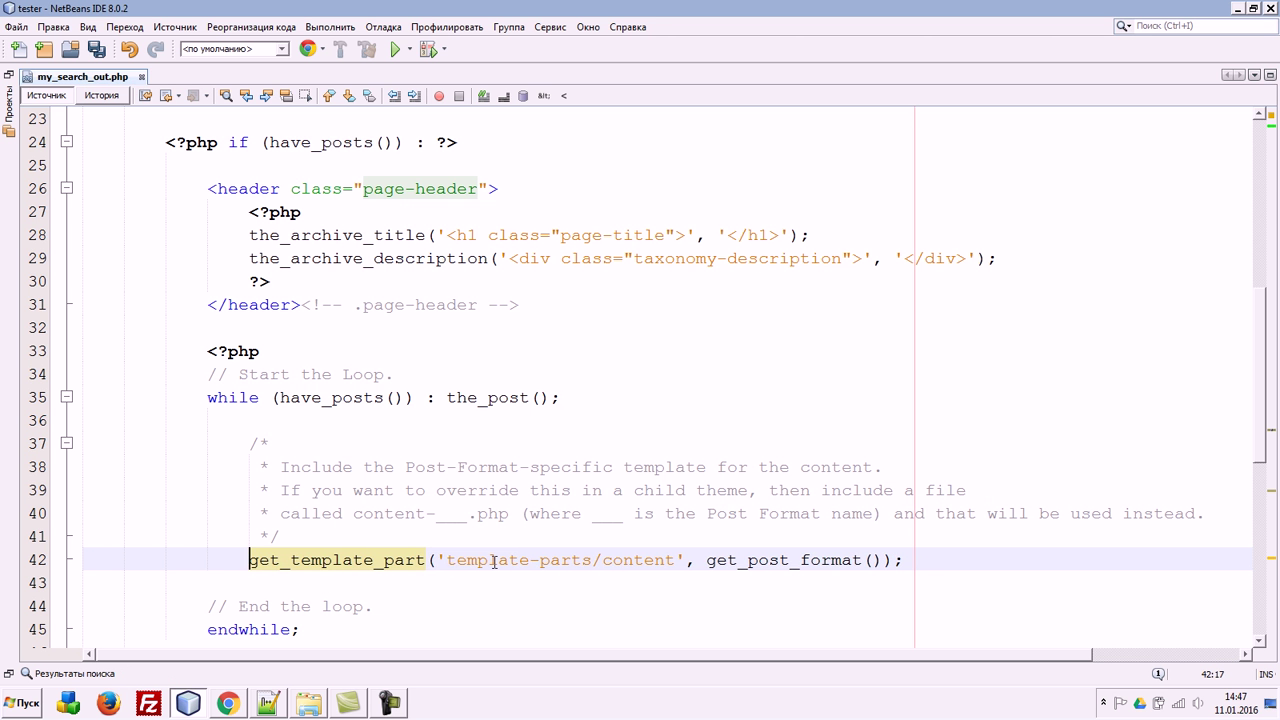
{"action": "key", "text": "ctrl+shift+c"}
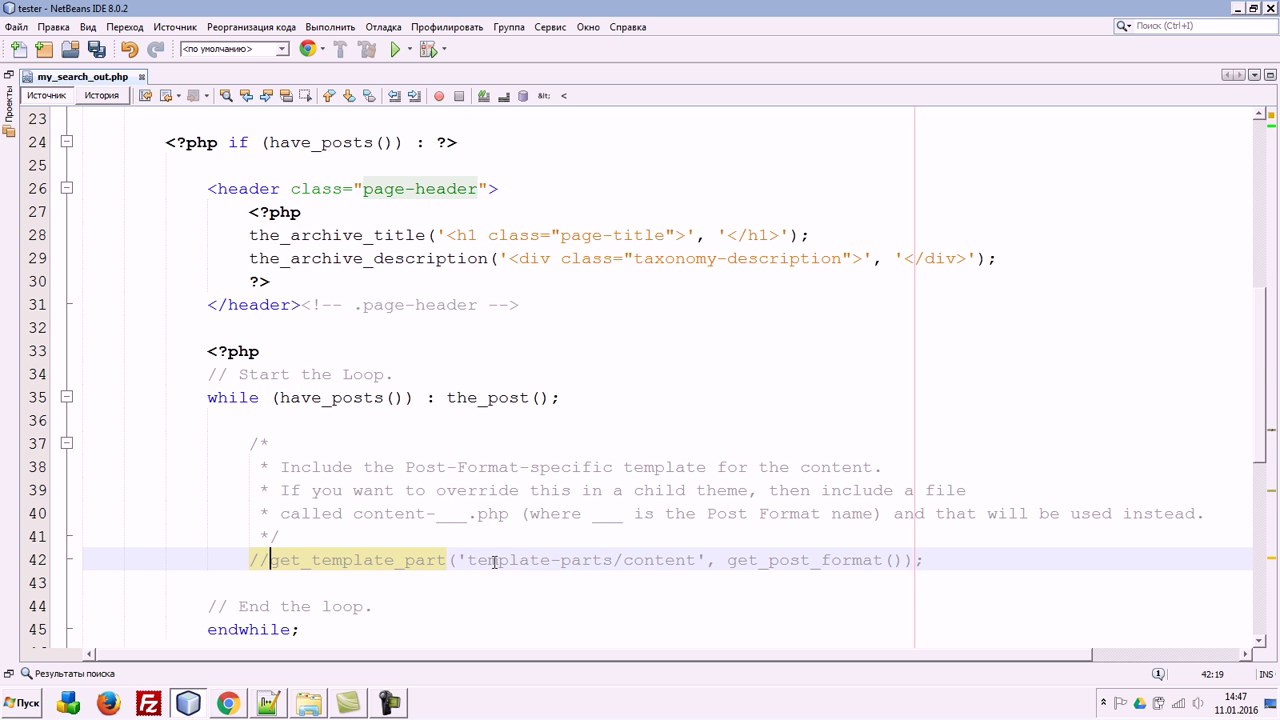
{"action": "key", "text": "Return"}
{"action": "type", "text": "the_ti"}
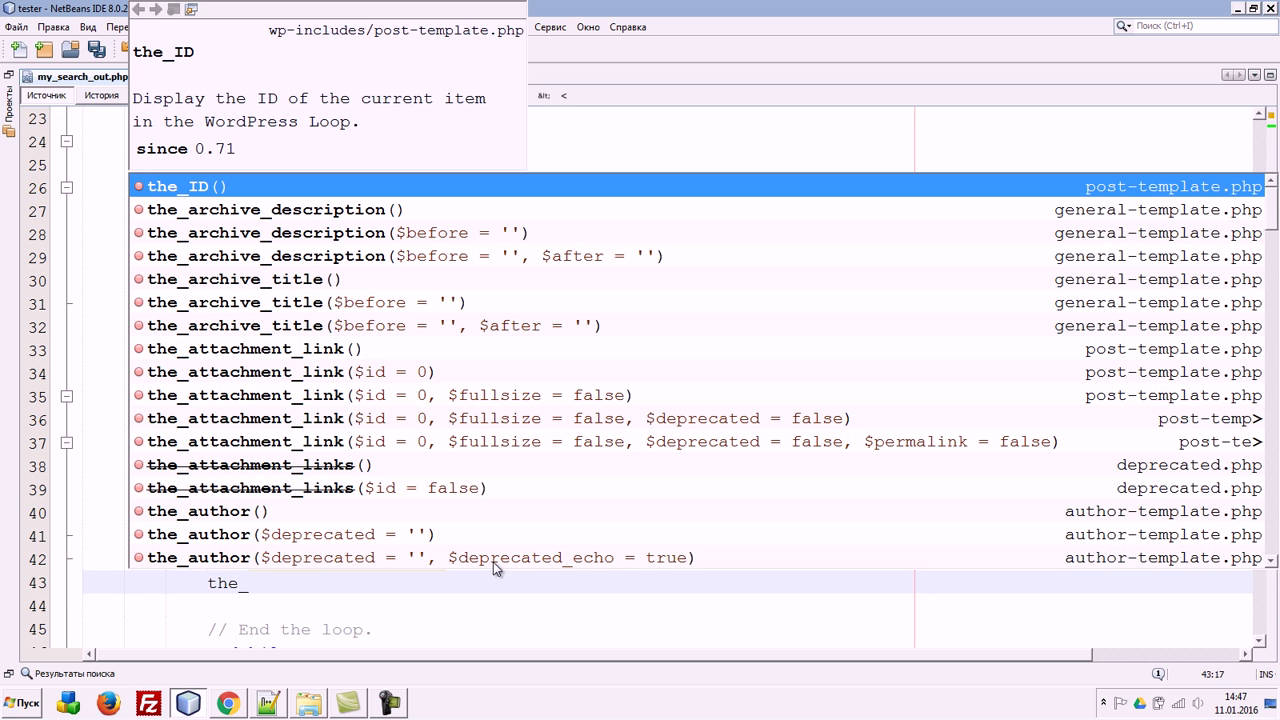
{"action": "key", "text": "Down"}
{"action": "key", "text": "Down"}
{"action": "key", "text": "Return"}
{"action": "type", "text": ";"}
{"action": "key", "text": "ctrl+s"}
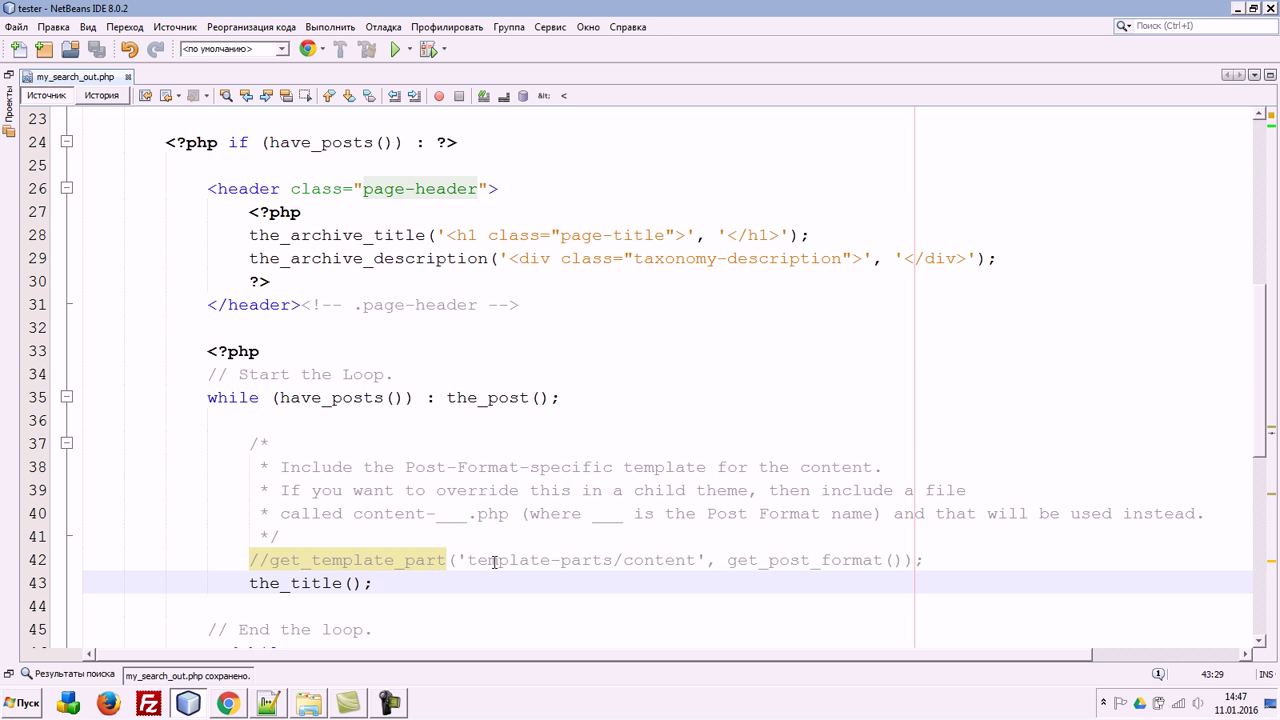
Step: Reload the BEAUTY results page in Chrome to check the the_title() output, and go back to NetBeans
{"action": "key", "text": "alt+Tab"}
{"action": "key", "text": "F5"}
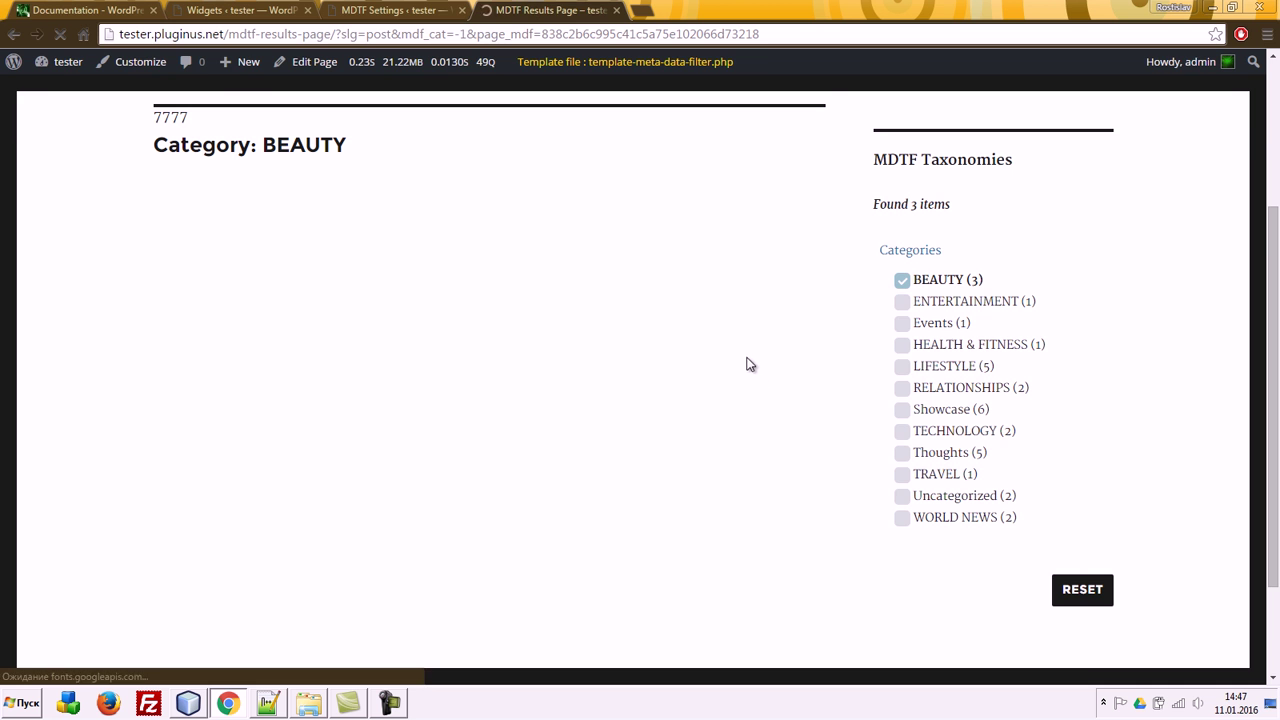
{"action": "key", "text": "alt+Tab"}
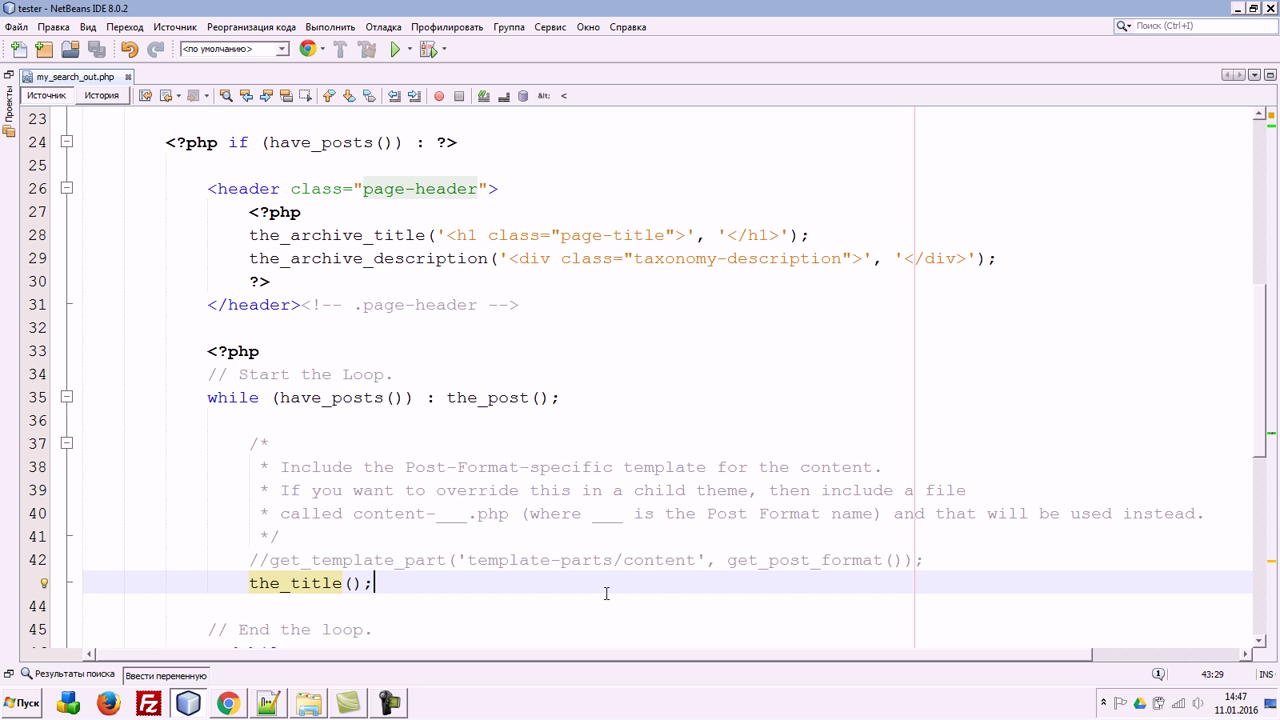
Step: Add the line echo '<br />'; below the the_title() call in the loop and save the file
{"action": "key", "text": "Return"}
{"action": "type", "text": "echo '<"}
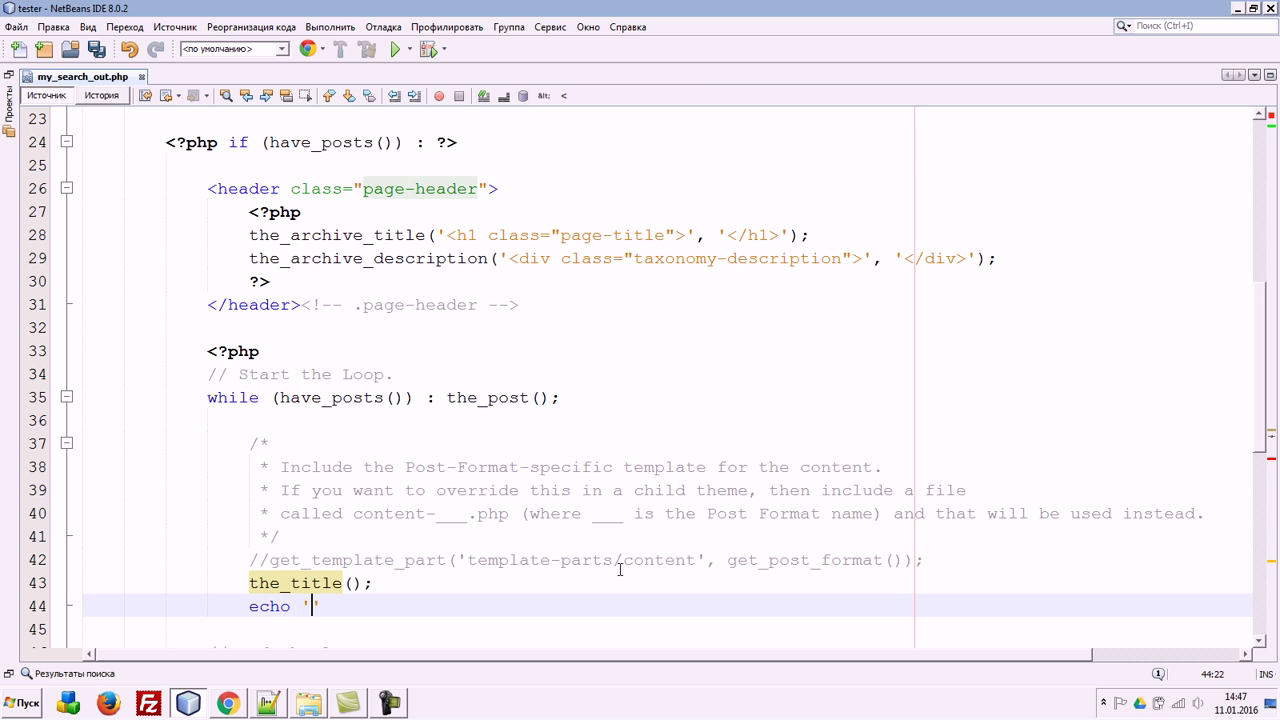
{"action": "type", "text": "br />';"}
{"action": "key", "text": "ctrl+s"}
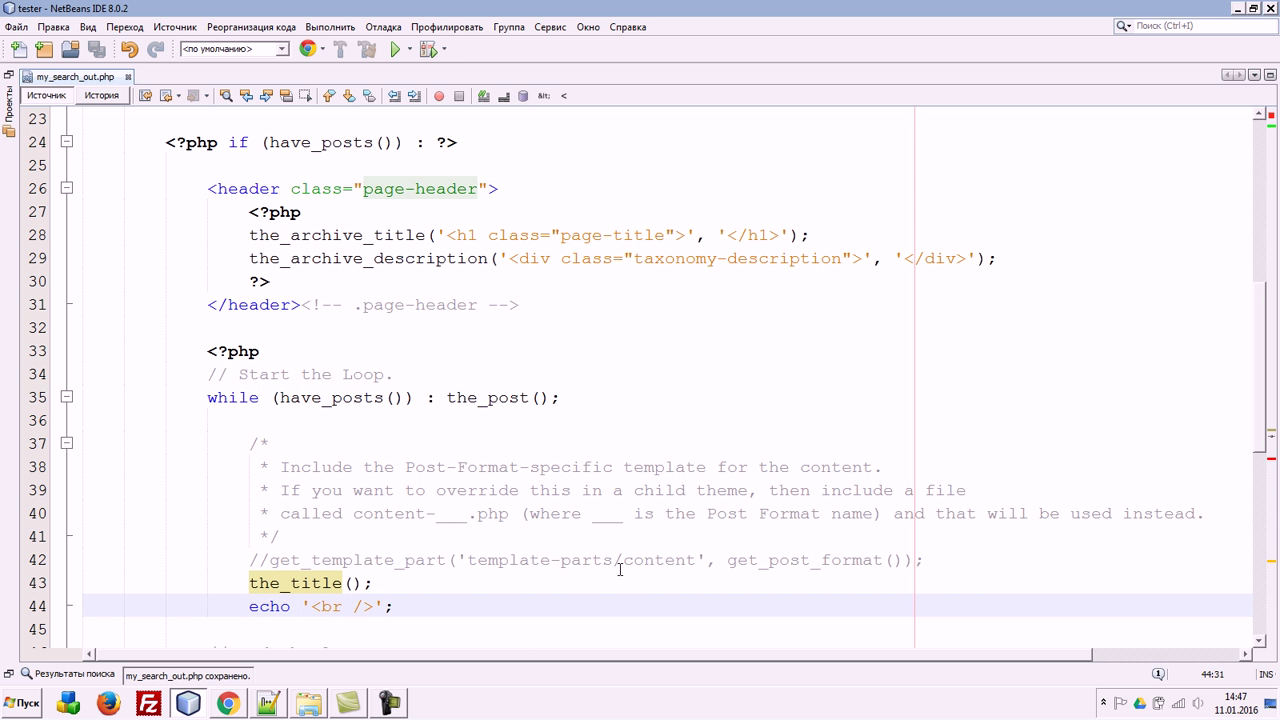
Step: Switch to Chrome, reload the BEAUTY results page and examine the list of post titles
{"action": "key", "text": "alt+Tab"}
{"action": "key", "text": "F5"}
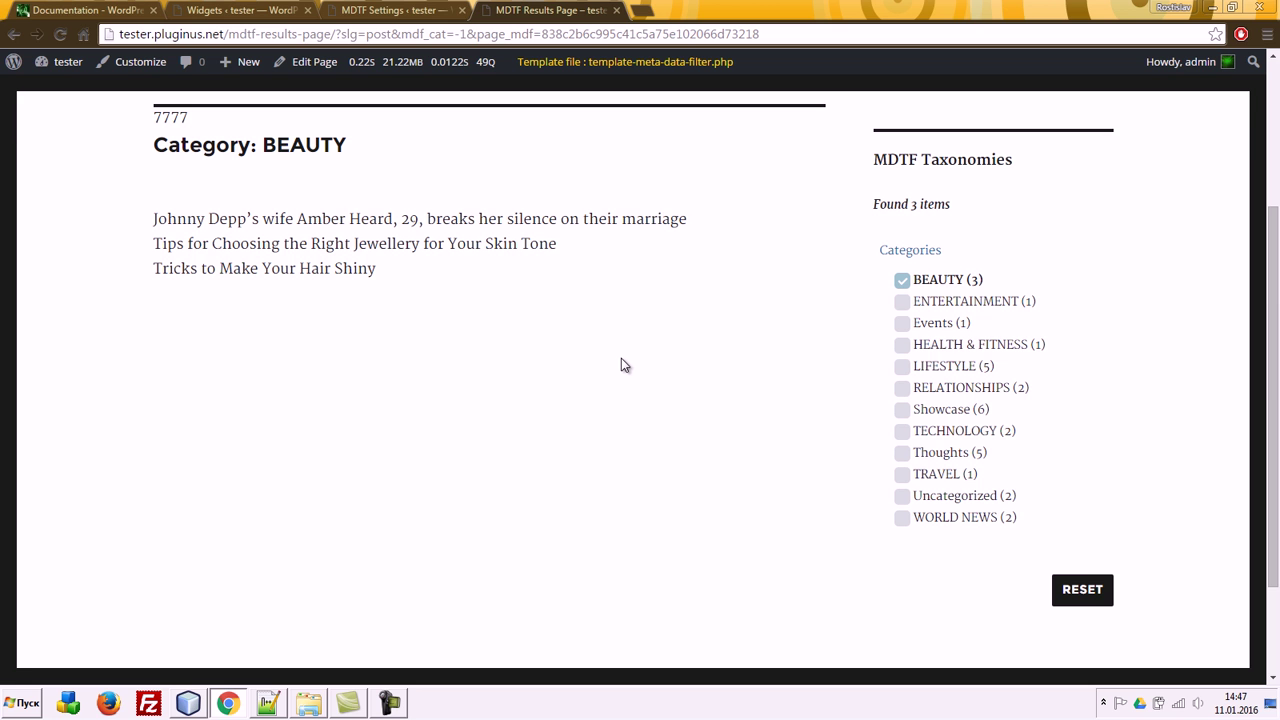
{"action": "left_click_drag", "start_coordinate": [123, 212], "coordinate": [468, 280]}
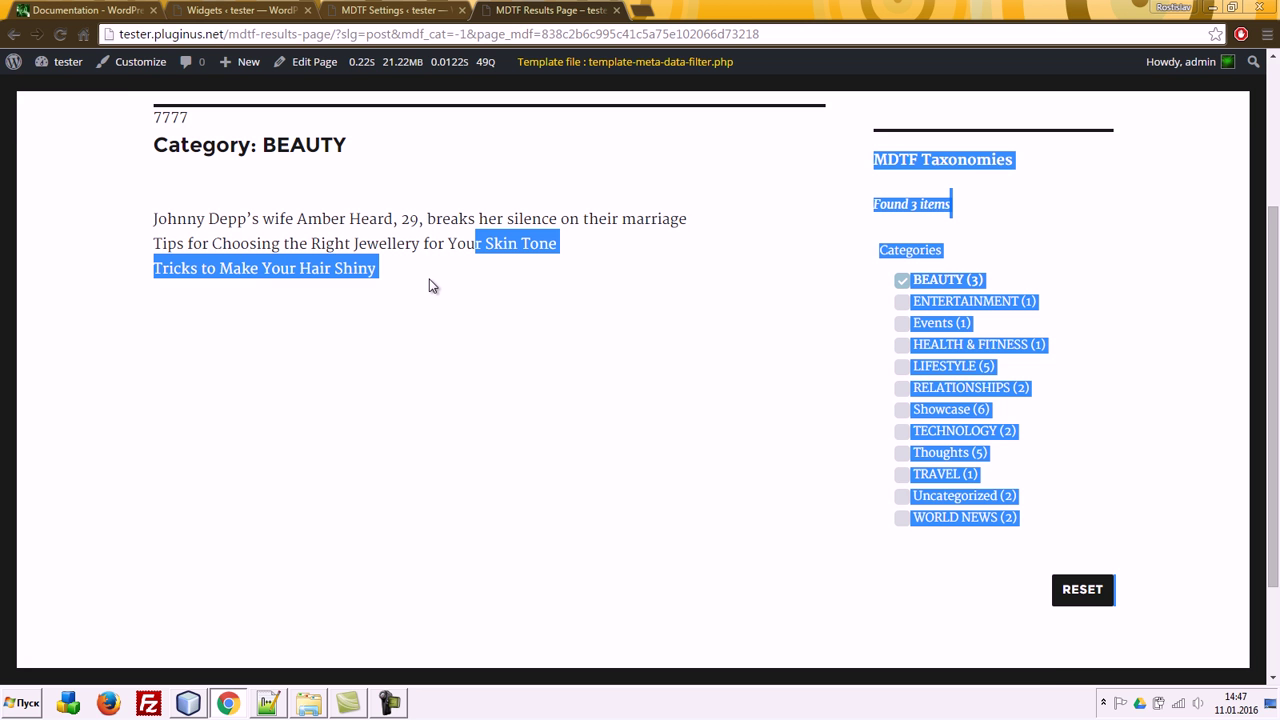
Step: On the MDTF Settings page, enter search as the Output search template
{"action": "left_click", "coordinate": [425, 12]}
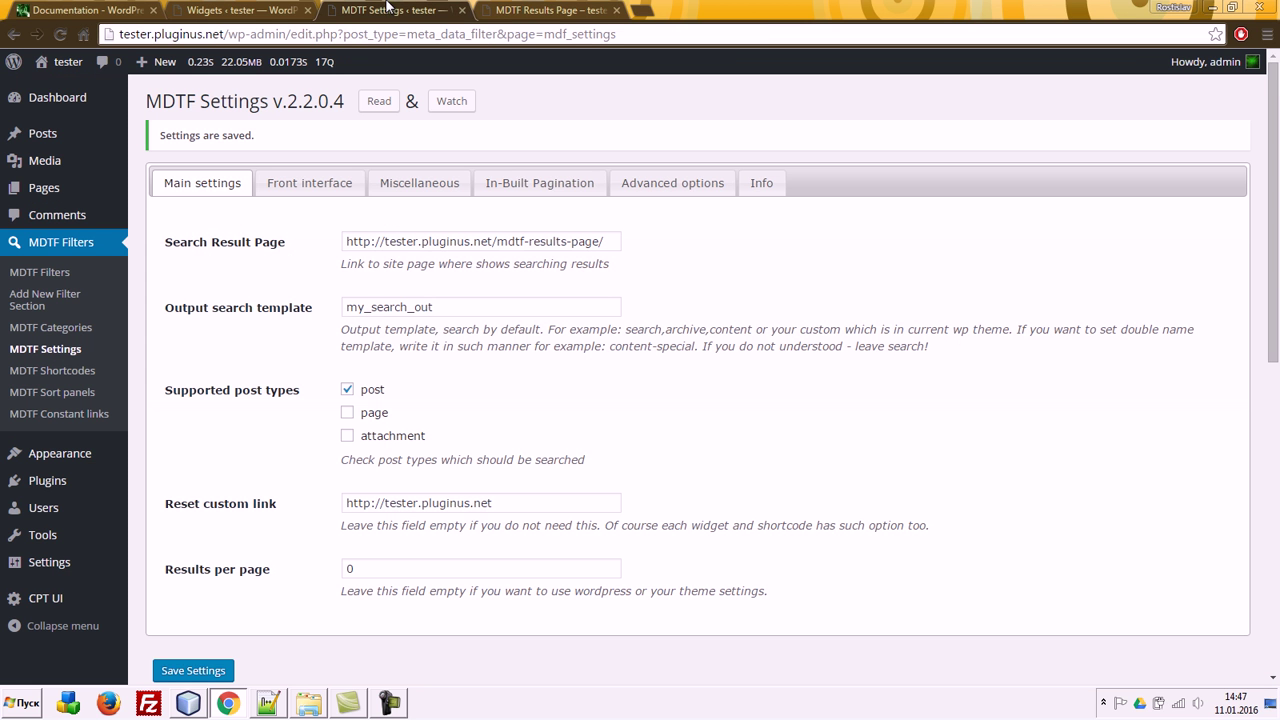
{"action": "double_click", "coordinate": [466, 305]}
{"action": "type", "text": "se"}
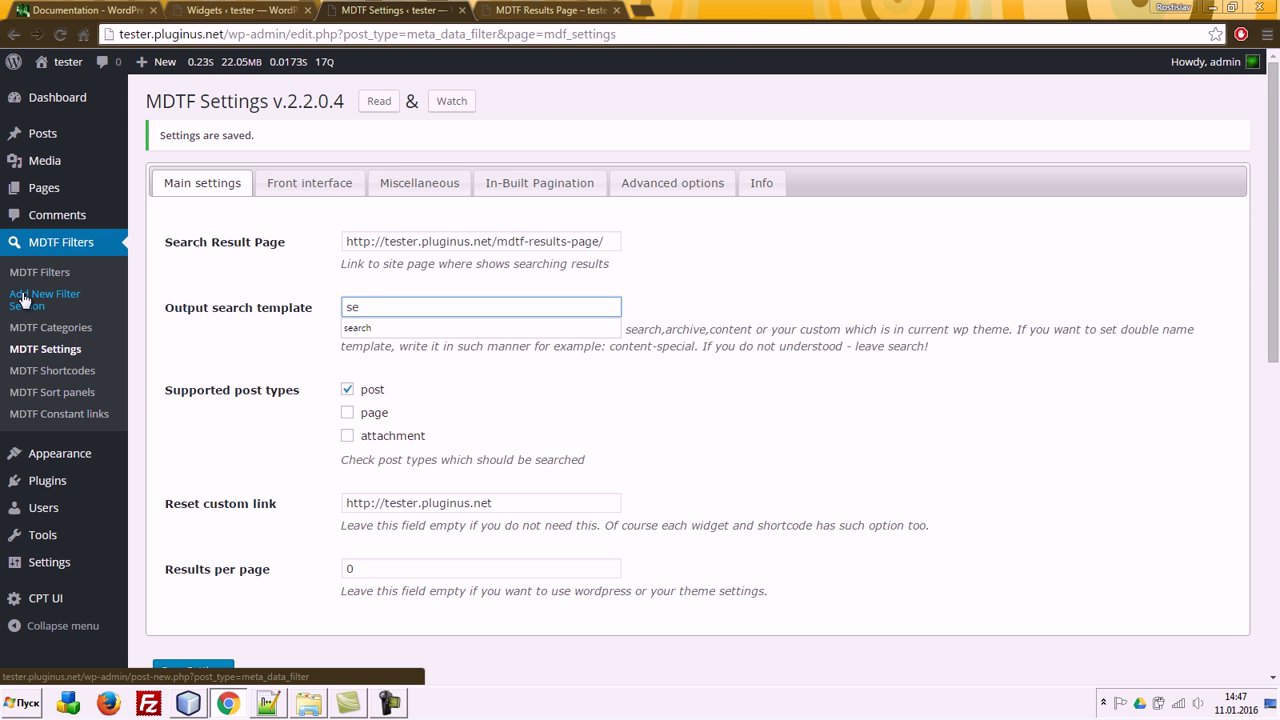
{"action": "key", "text": "Down"}
{"action": "key", "text": "Return"}
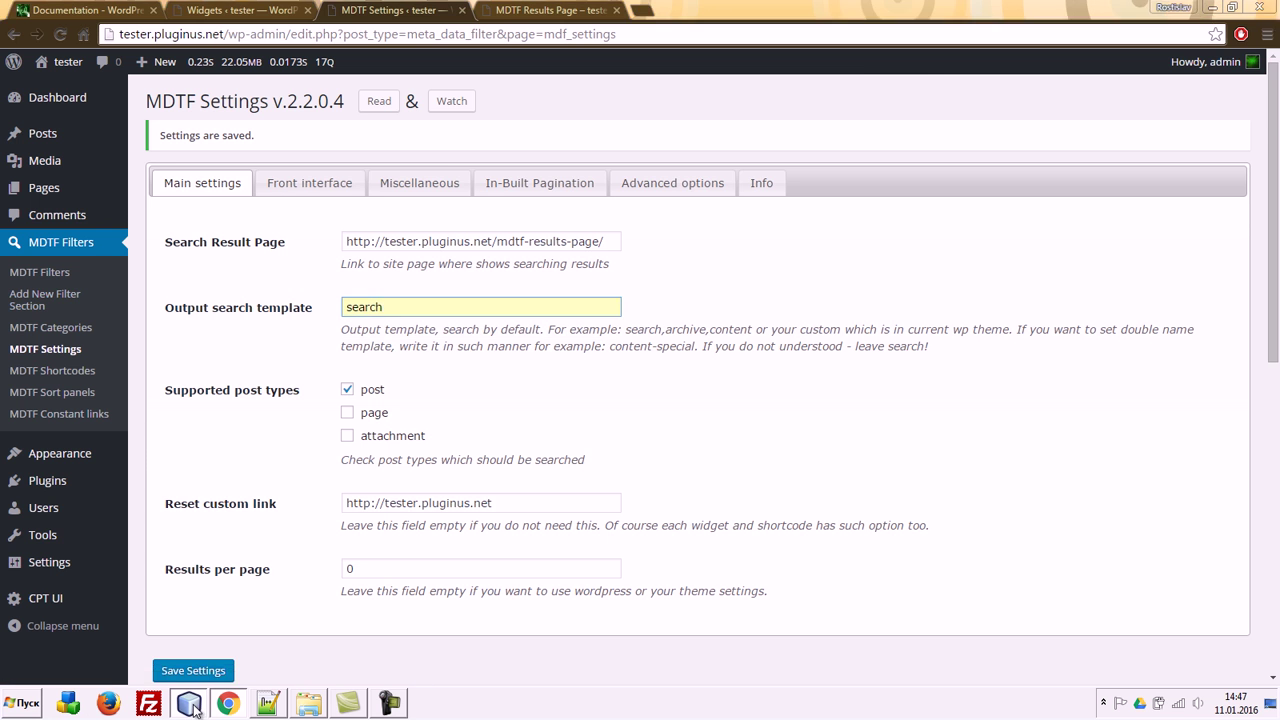
Step: In NetBeans, restore the docked projects pane and locate search.php and archive.php in the twentysixteen theme
{"action": "key", "text": "alt+Tab"}
{"action": "left_click", "coordinate": [12, 116]}
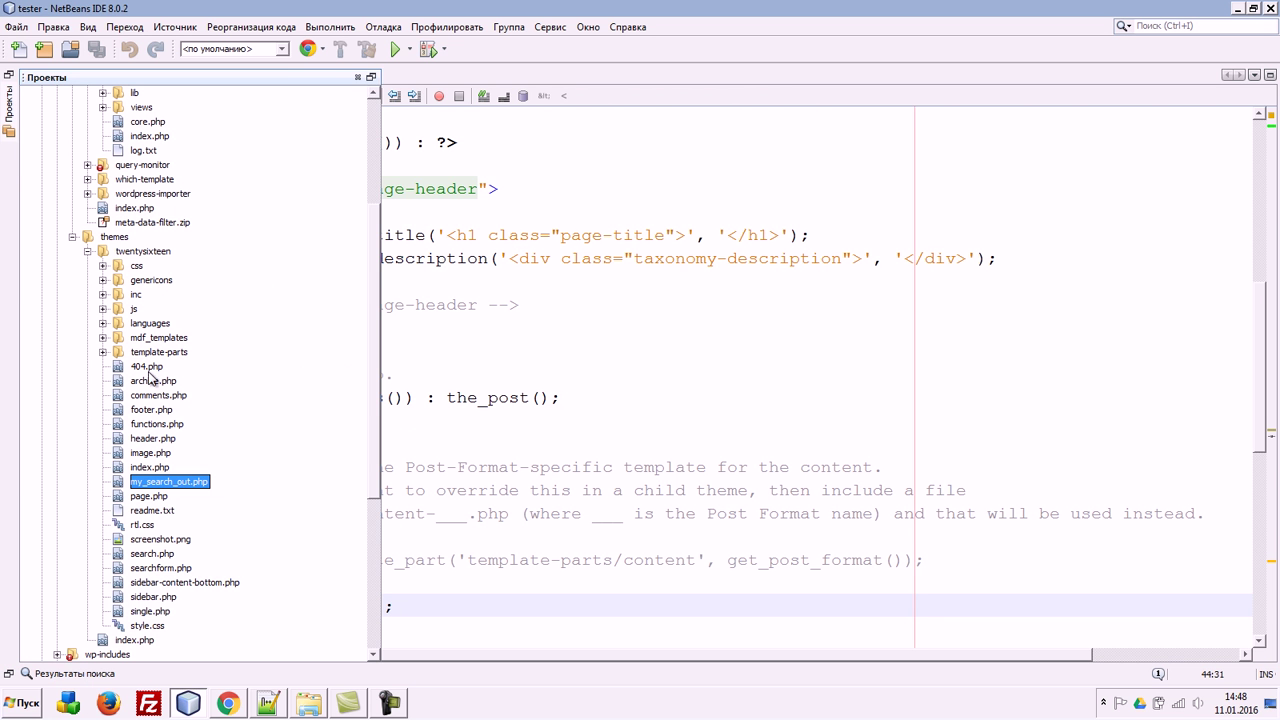
{"action": "left_click", "coordinate": [378, 80]}
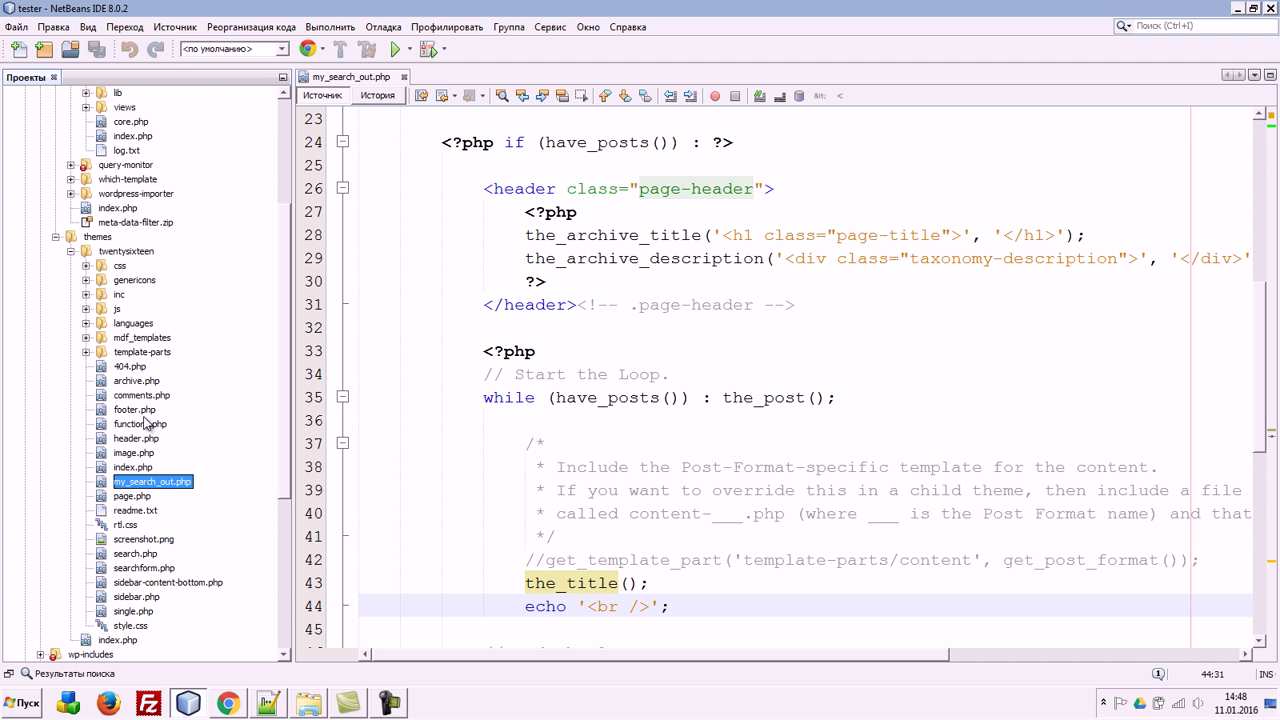
{"action": "left_click", "coordinate": [145, 556]}
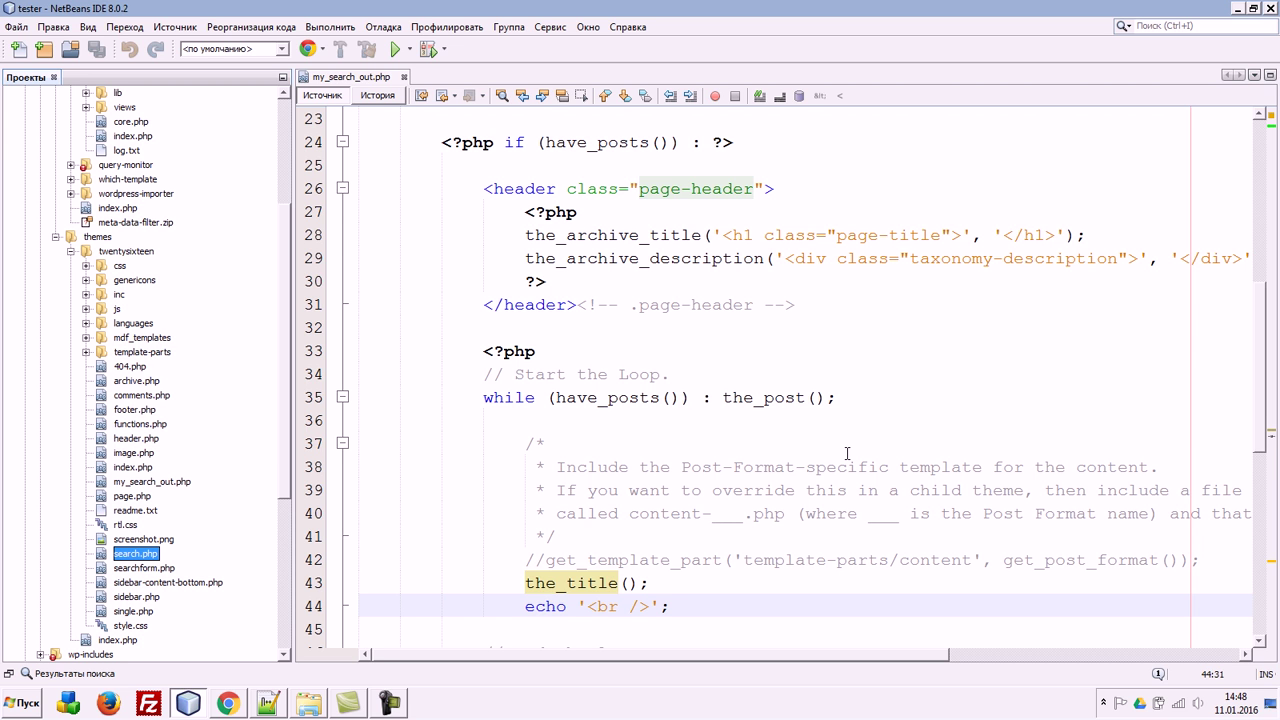
{"action": "left_click", "coordinate": [140, 382]}
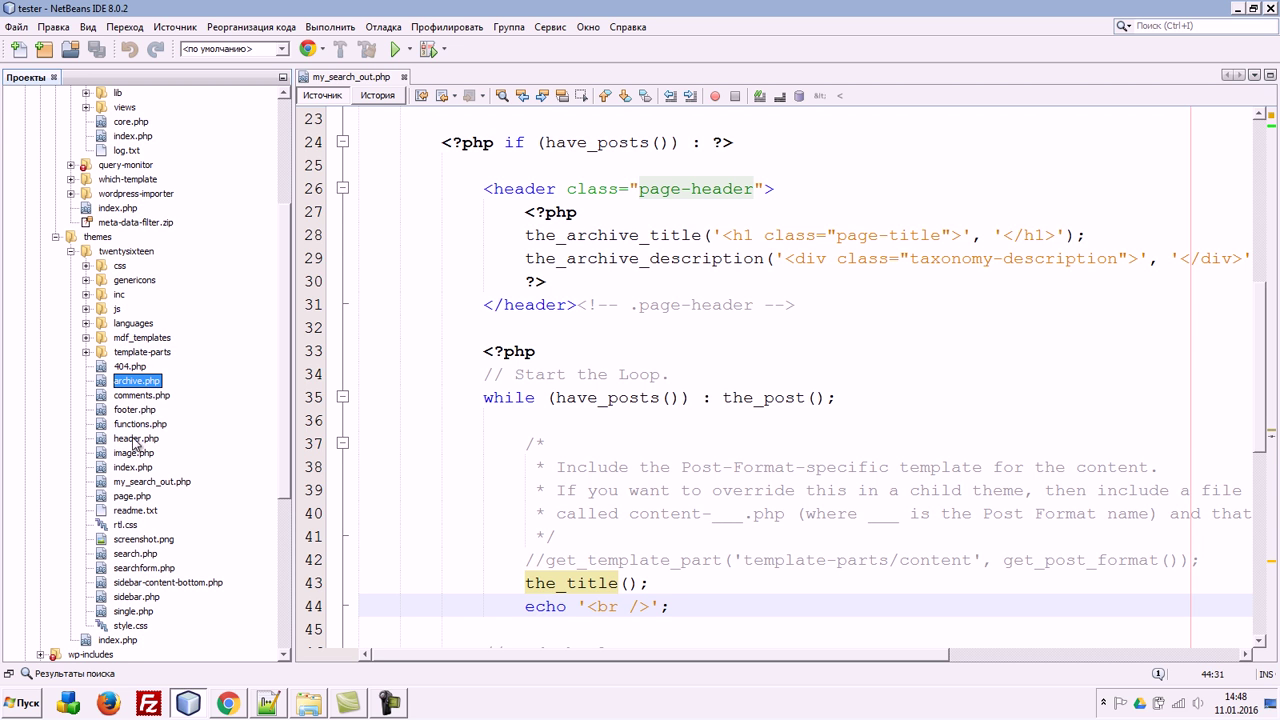
{"action": "left_click", "coordinate": [141, 555]}
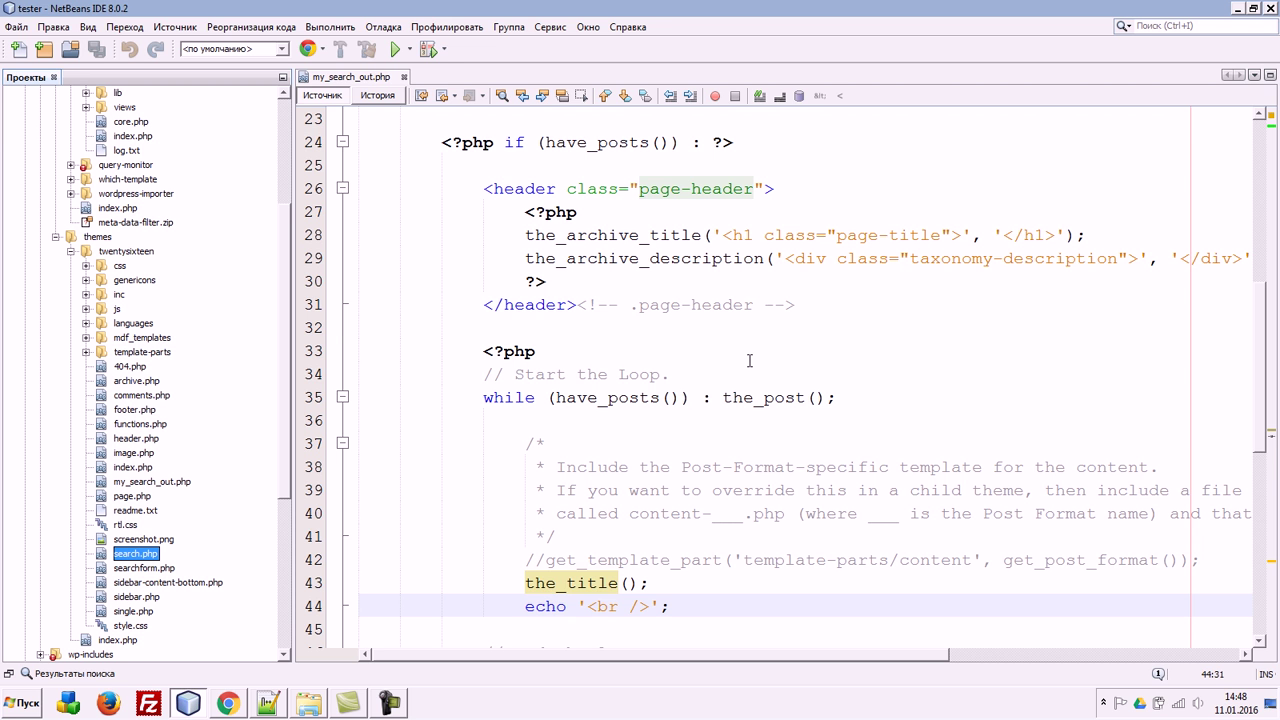
Step: Return to Chrome, review the plugin title on the documentation page, and revisit the results and MDTF Settings pages
{"action": "key", "text": "alt+Tab"}
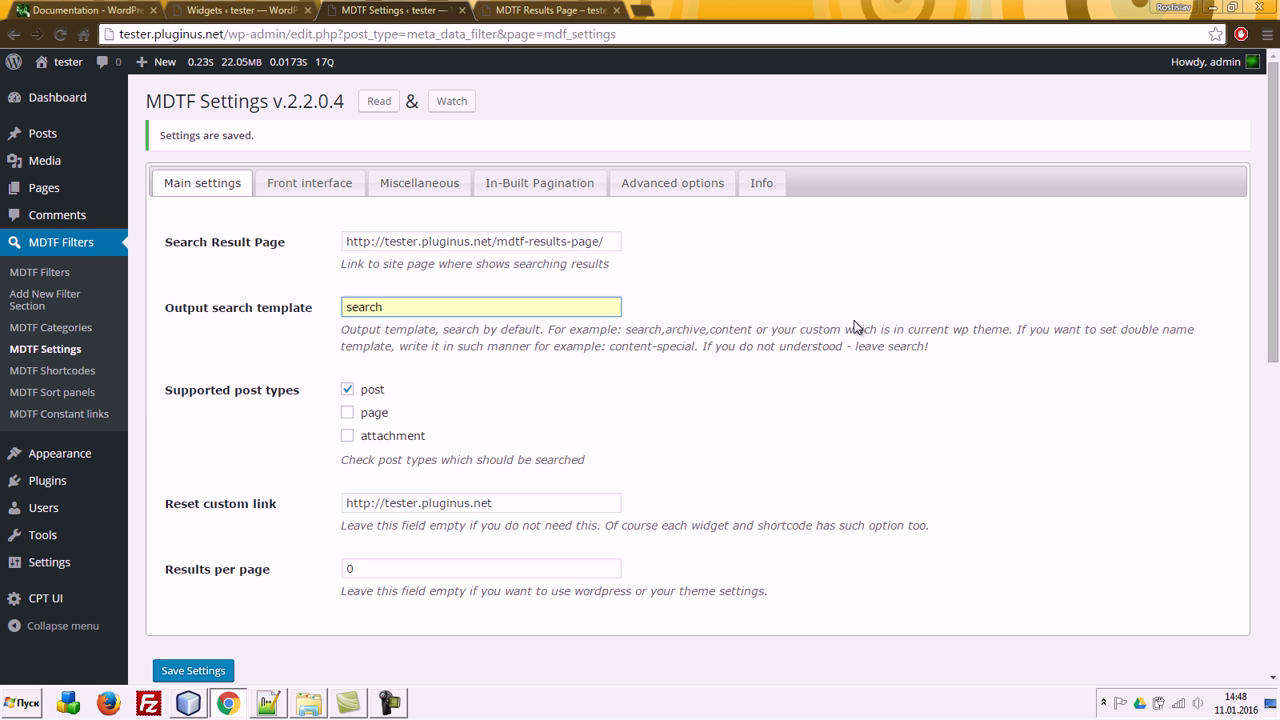
{"action": "left_click", "coordinate": [49, 9]}
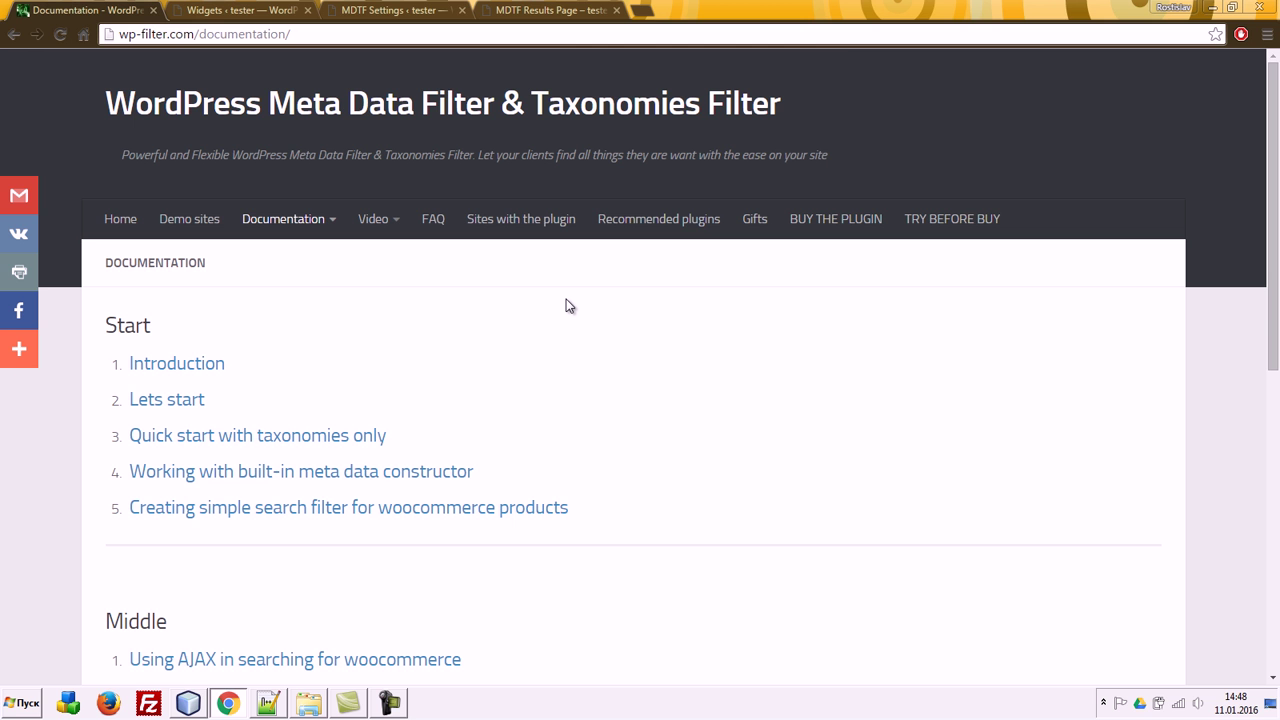
{"action": "left_click_drag", "start_coordinate": [785, 104], "coordinate": [530, 116]}
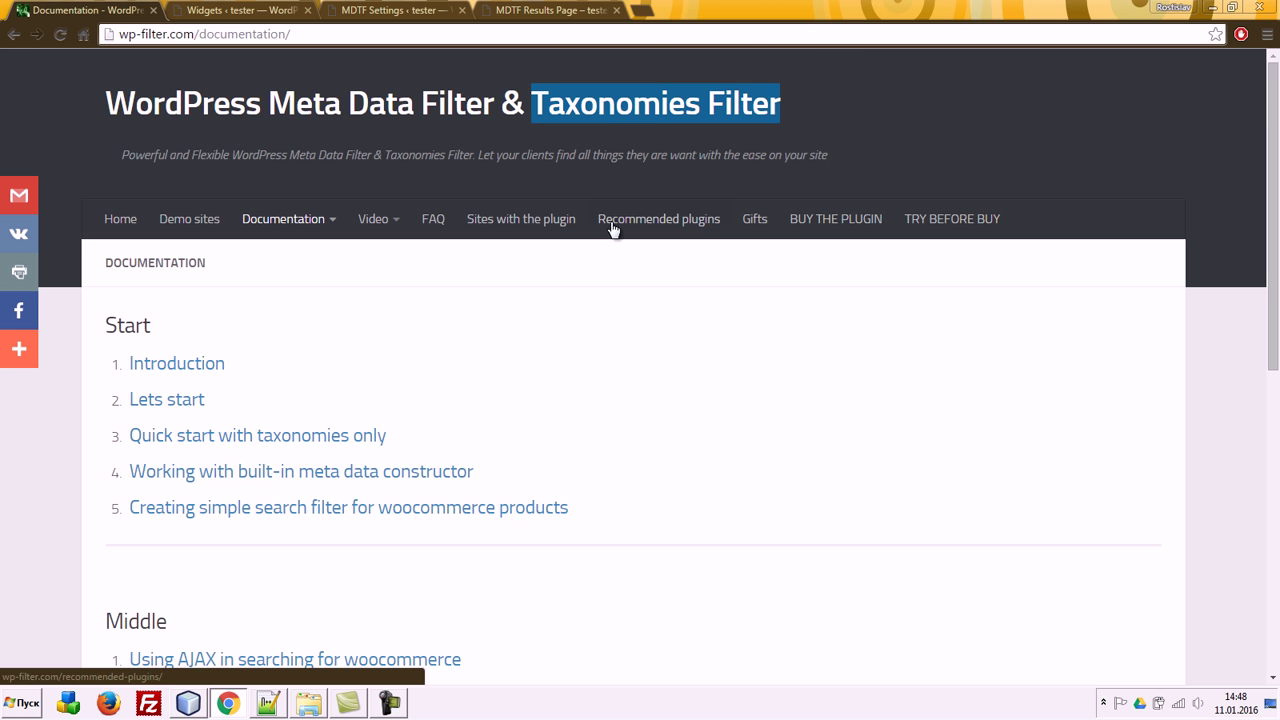
{"action": "left_click", "coordinate": [948, 150]}
{"action": "left_click_drag", "start_coordinate": [831, 120], "coordinate": [325, 112]}
{"action": "left_click", "coordinate": [951, 143]}
{"action": "left_click", "coordinate": [535, 7]}
{"action": "left_click", "coordinate": [420, 9]}
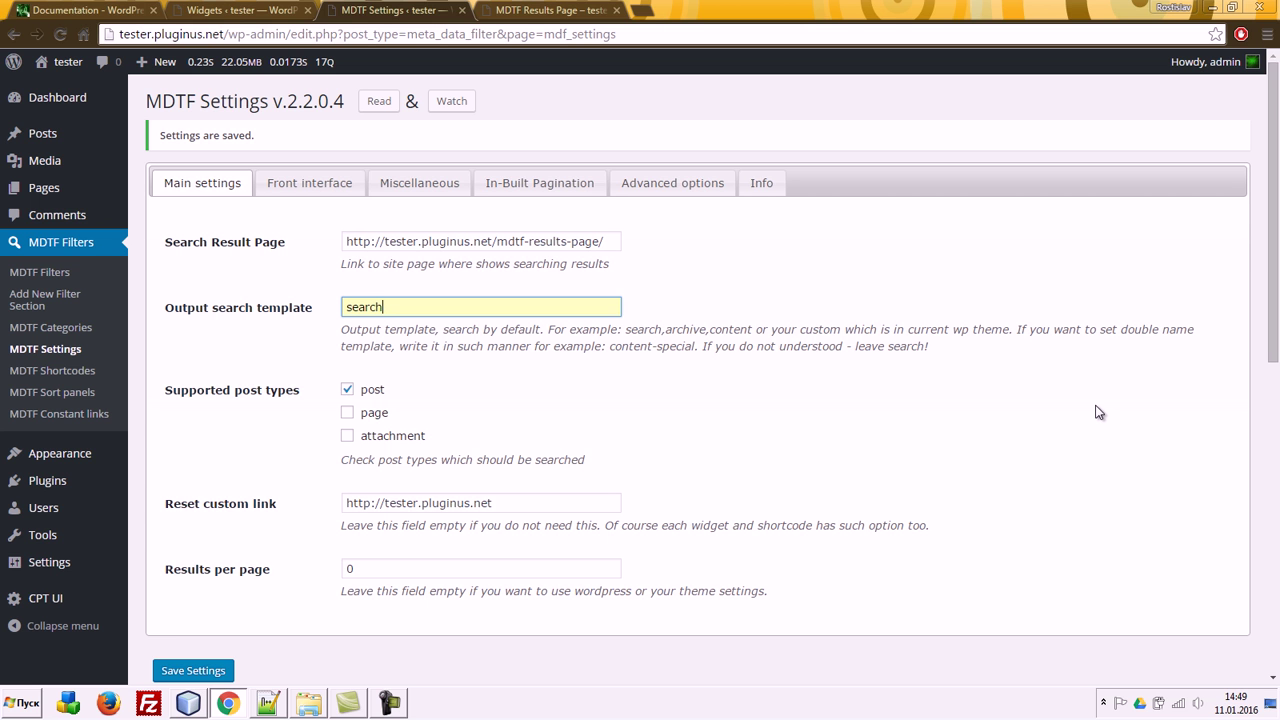
Step: Start a new filter section under MDTF Filters and title it basic
{"action": "left_click", "coordinate": [31, 273]}
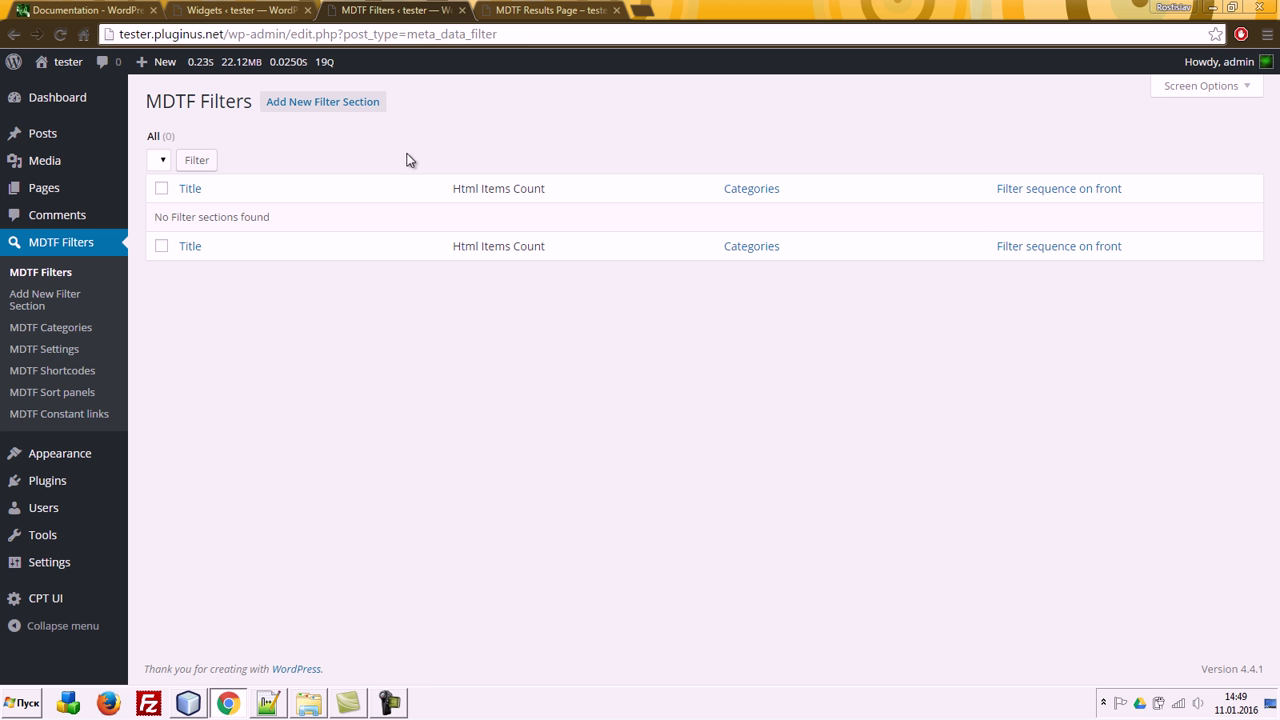
{"action": "left_click", "coordinate": [310, 106]}
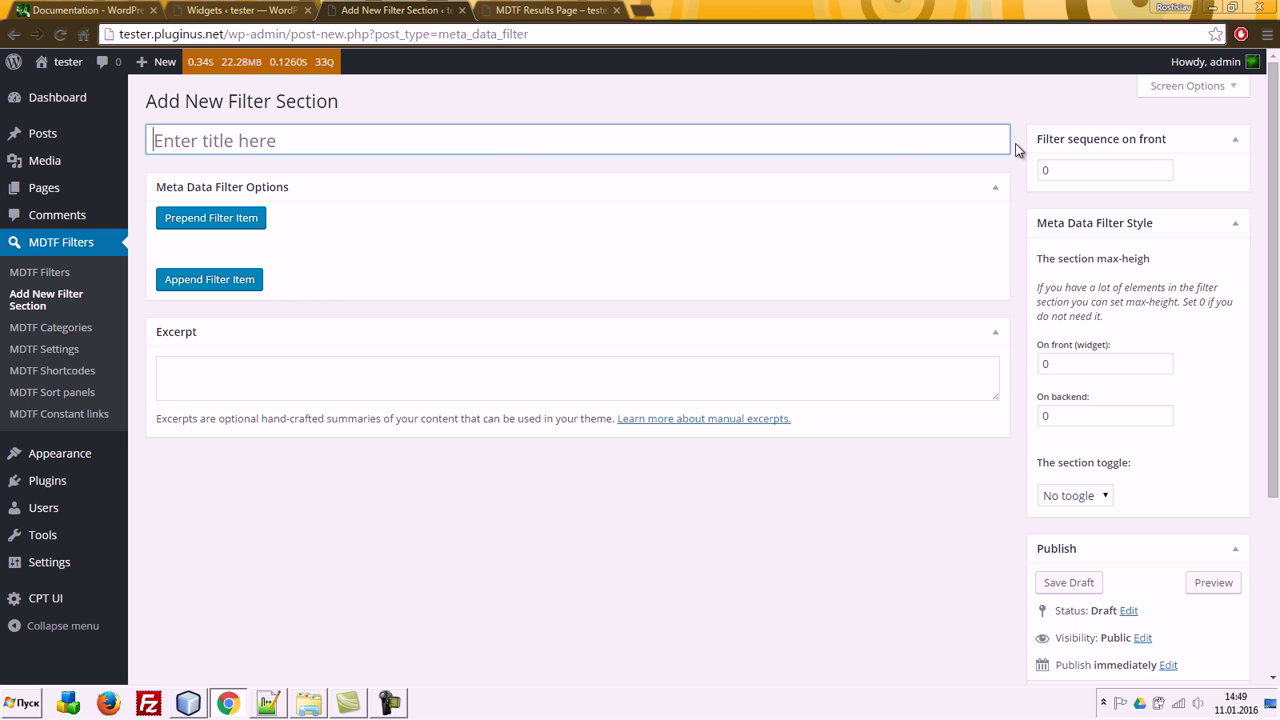
{"action": "type", "text": "basic"}
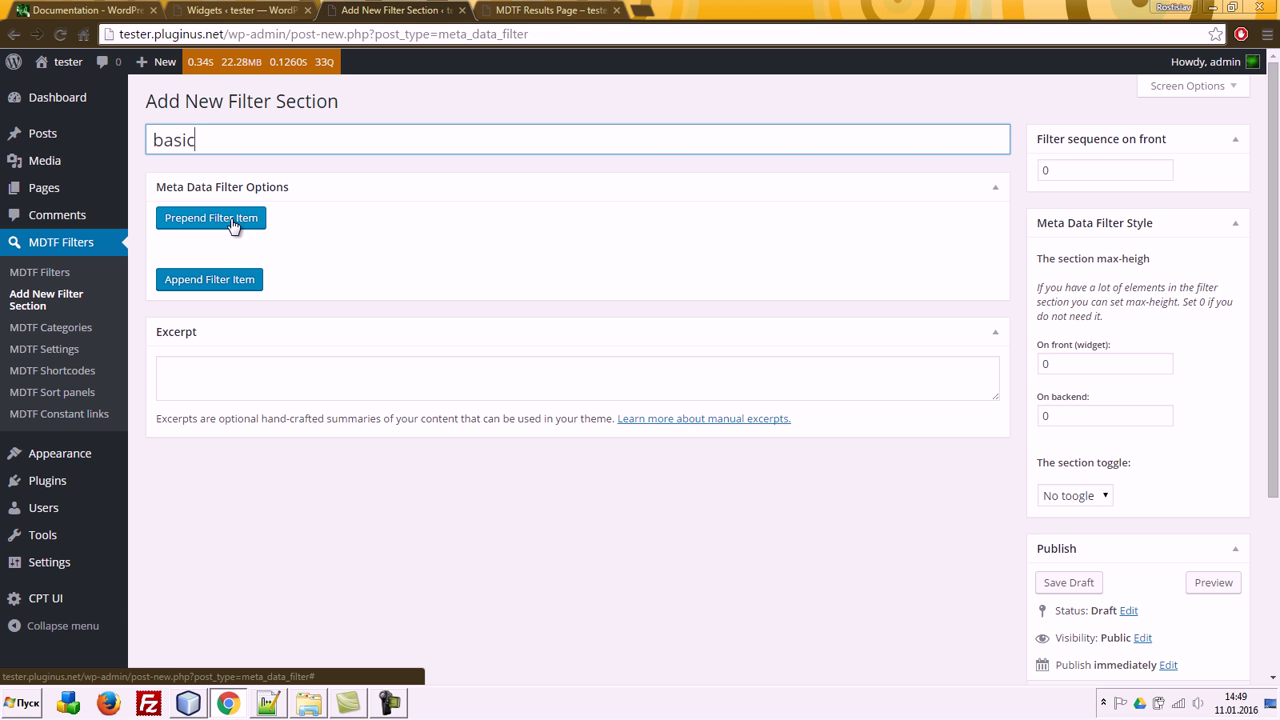
Step: Append a filter item to the basic section and name it Age
{"action": "left_click", "coordinate": [222, 290]}
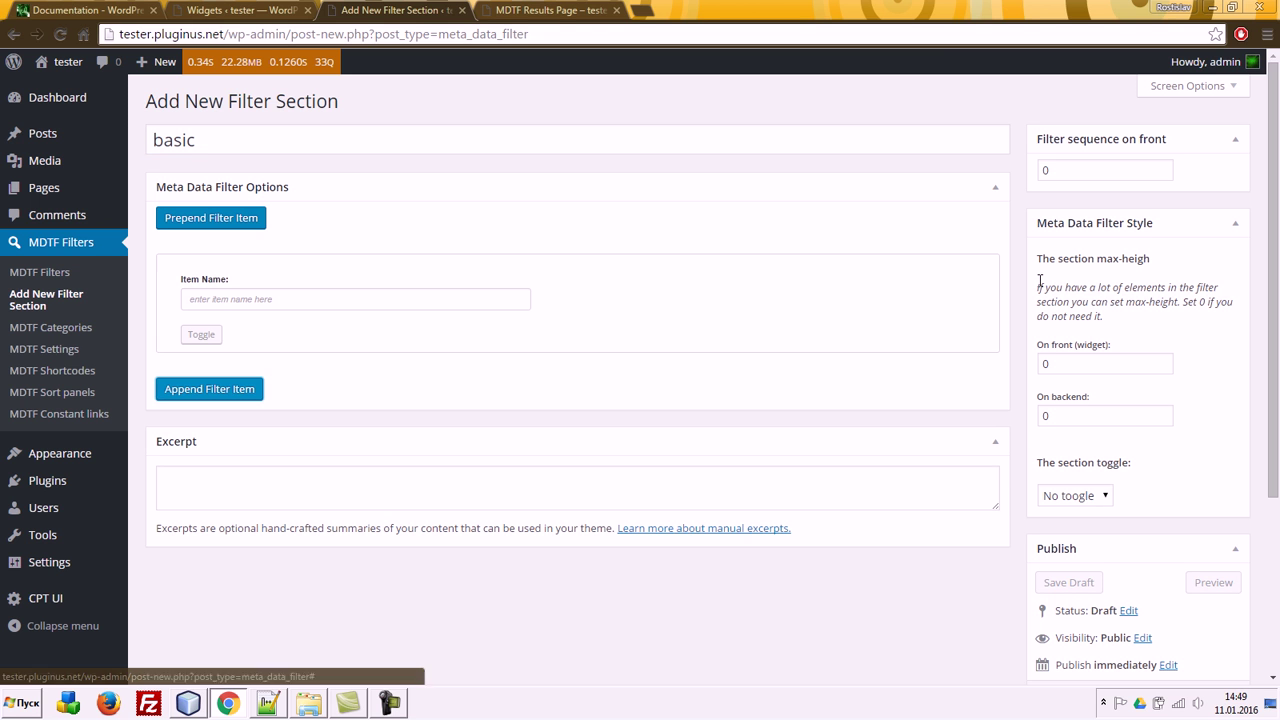
{"action": "left_click", "coordinate": [340, 299]}
{"action": "type", "text": "Age"}
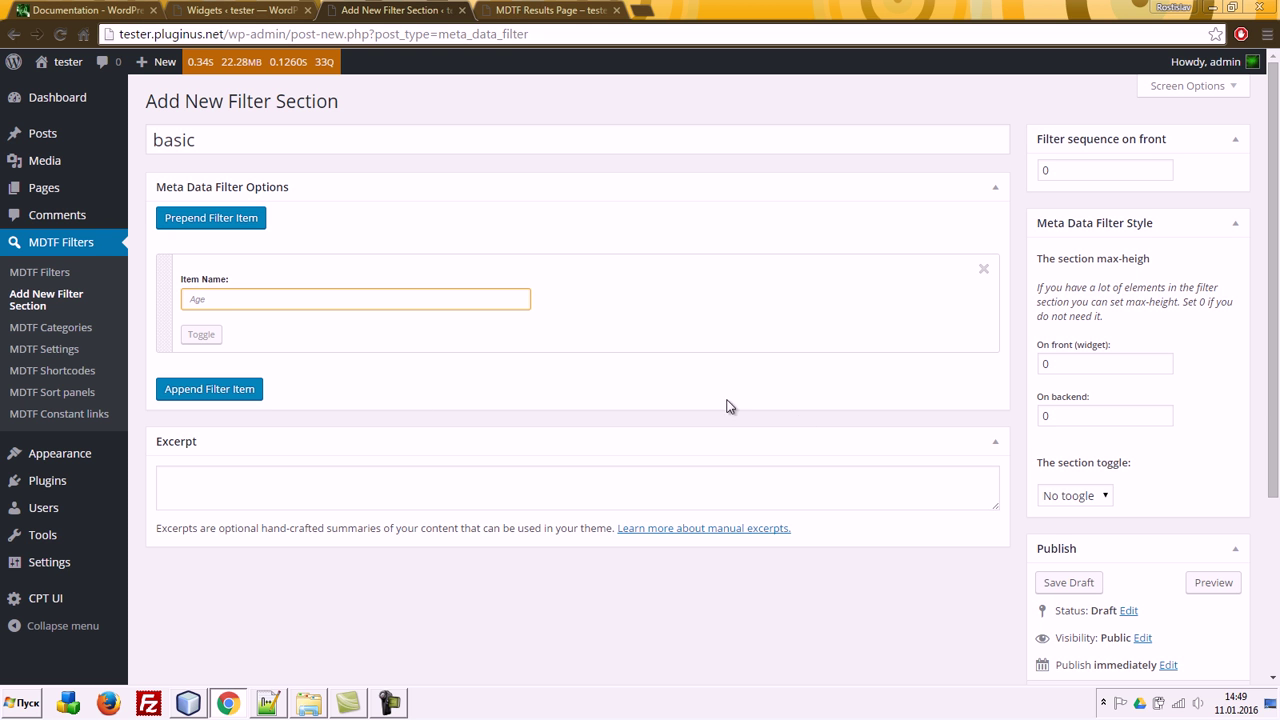
Step: Make the Age item a range slider with the From^To range 20^100
{"action": "left_click", "coordinate": [205, 336]}
{"action": "left_click", "coordinate": [284, 382]}
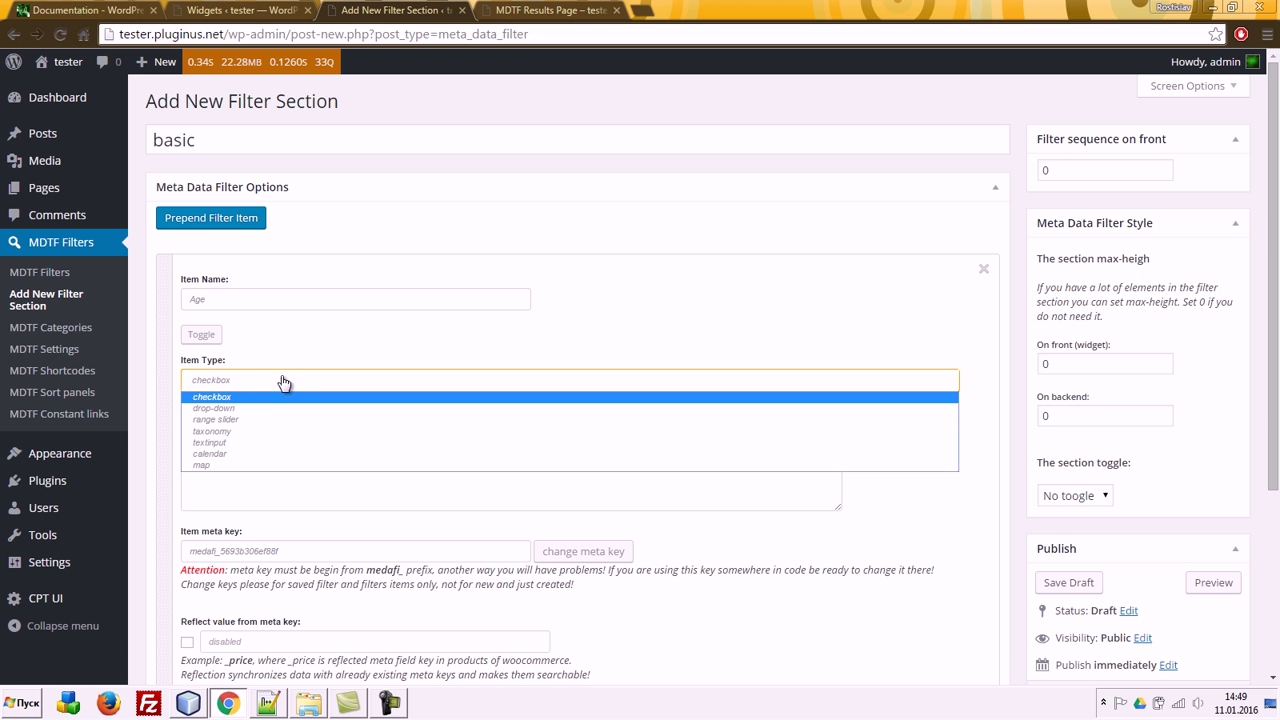
{"action": "left_click", "coordinate": [258, 419]}
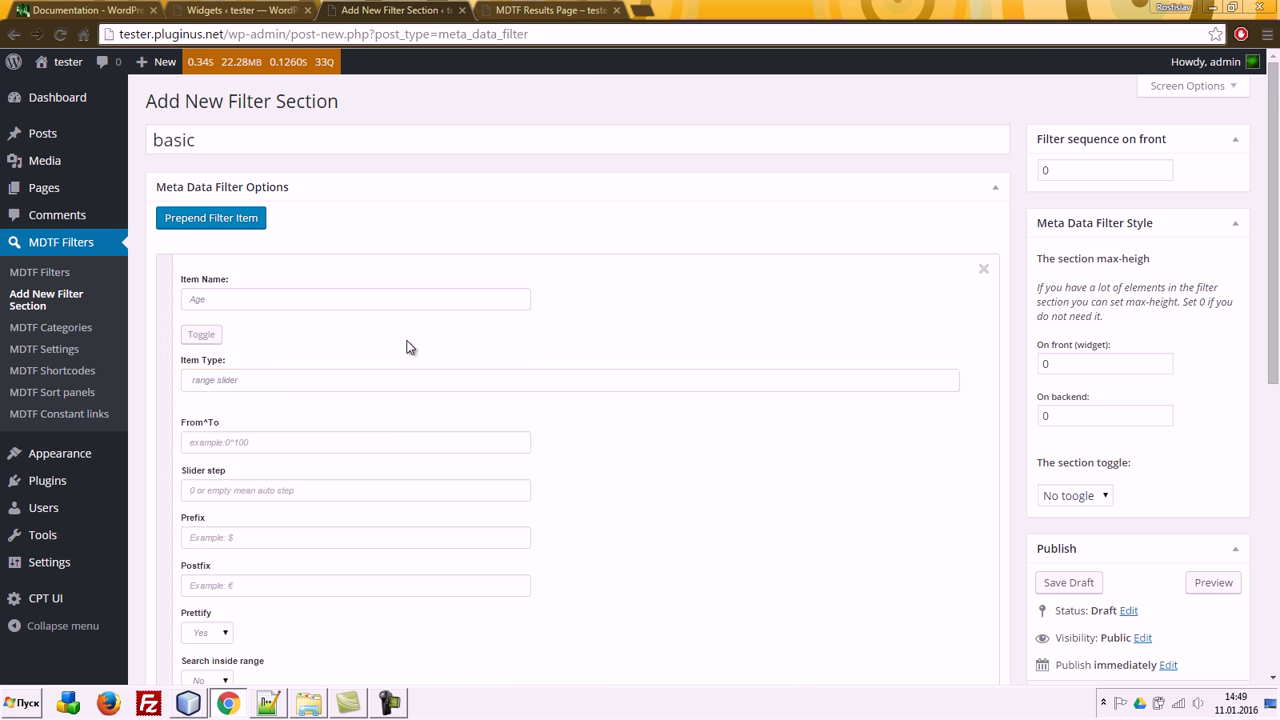
{"action": "scroll", "coordinate": [405, 345], "scroll_direction": "down", "scroll_amount": 2}
{"action": "left_click", "coordinate": [257, 202]}
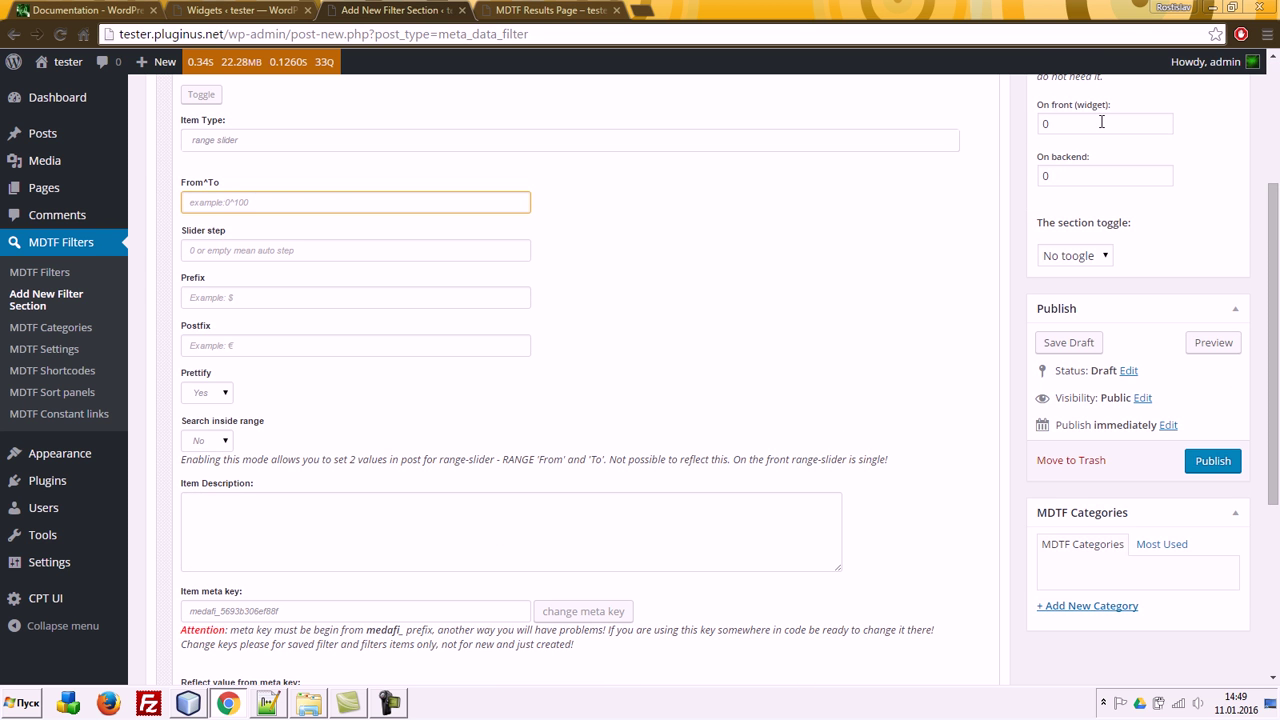
{"action": "type", "text": "20^100"}
Step: Set the Age slider's step to 5 and its postfix to "y."
{"action": "key", "text": "Tab"}
{"action": "type", "text": "5"}
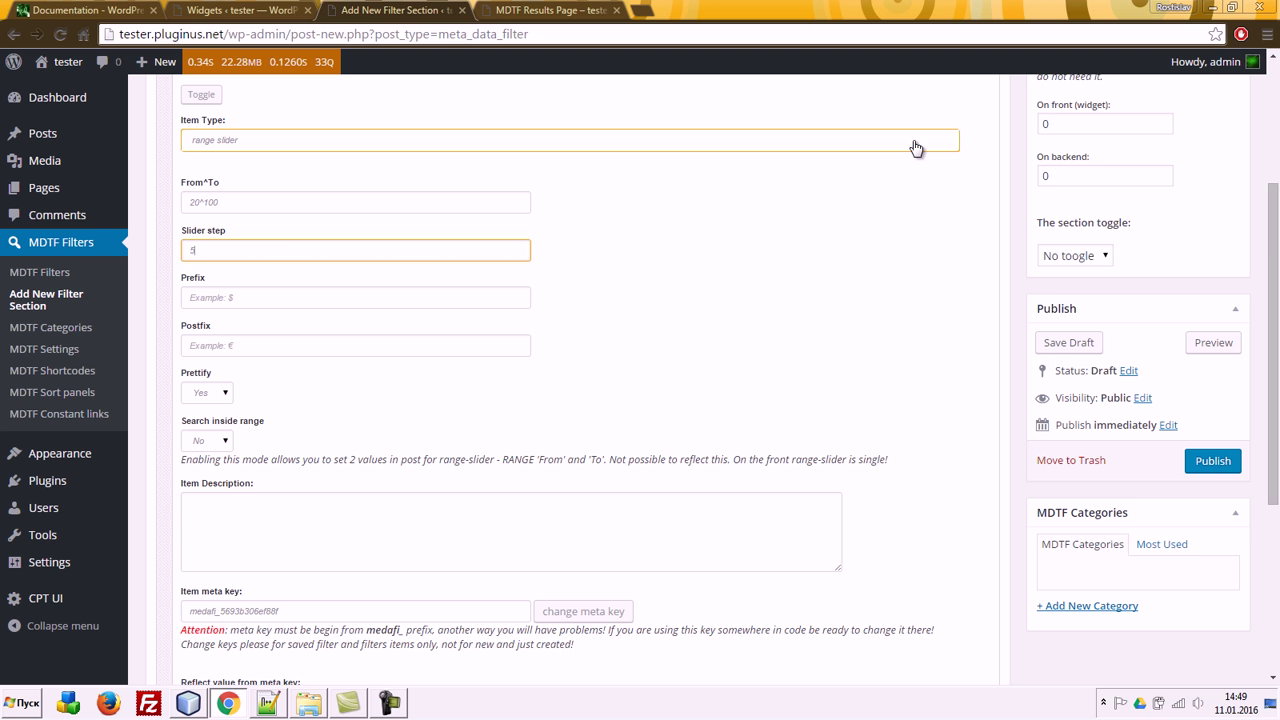
{"action": "type", "text": "1"}
{"action": "key", "text": "BackSpace"}
{"action": "type", "text": "5"}
{"action": "scroll", "coordinate": [564, 291], "scroll_direction": "down", "scroll_amount": 2}
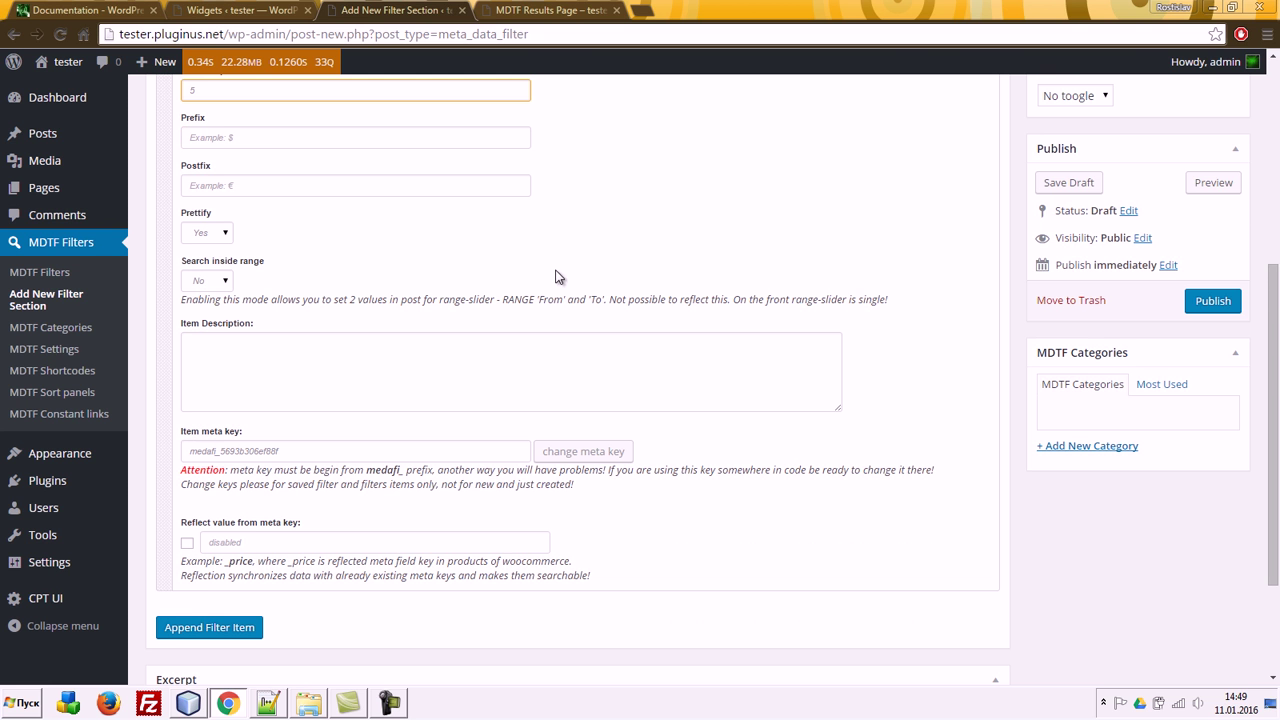
{"action": "left_click", "coordinate": [315, 186]}
{"action": "type", "text": "у."}
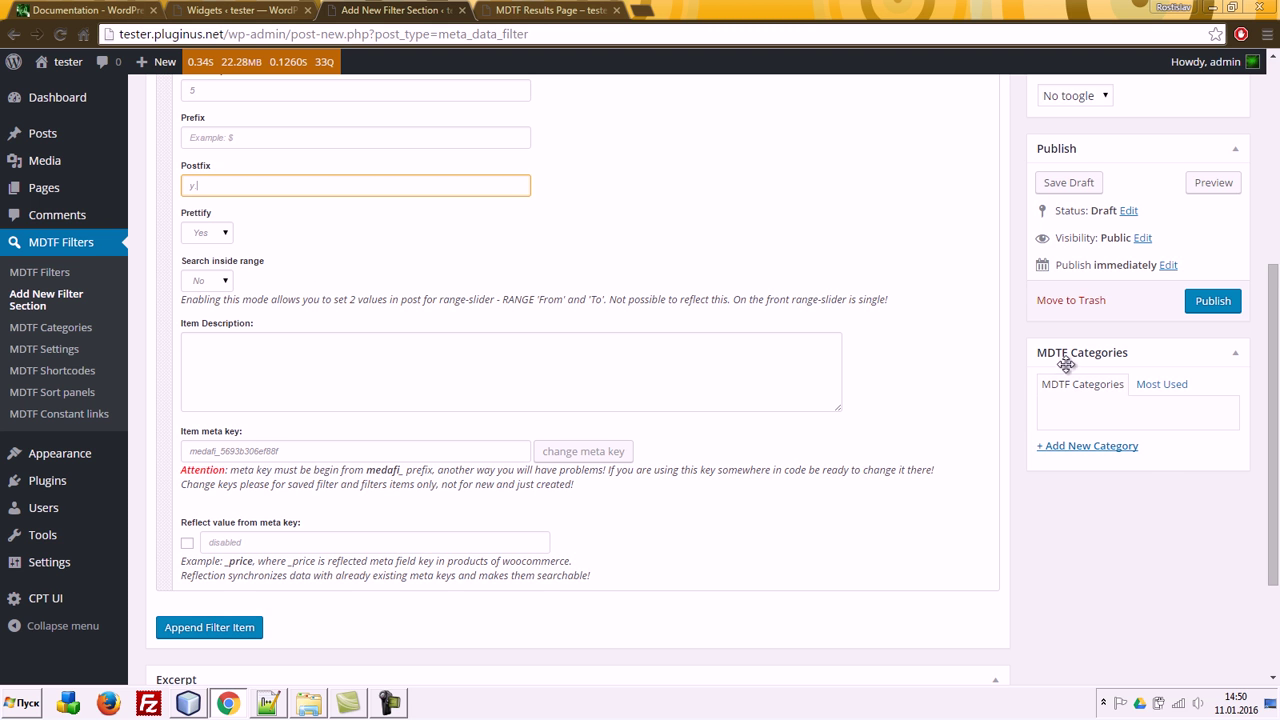
Step: Create a new MDTF category named people and assign the basic section to it
{"action": "scroll", "coordinate": [1122, 542], "scroll_direction": "up", "scroll_amount": 3}
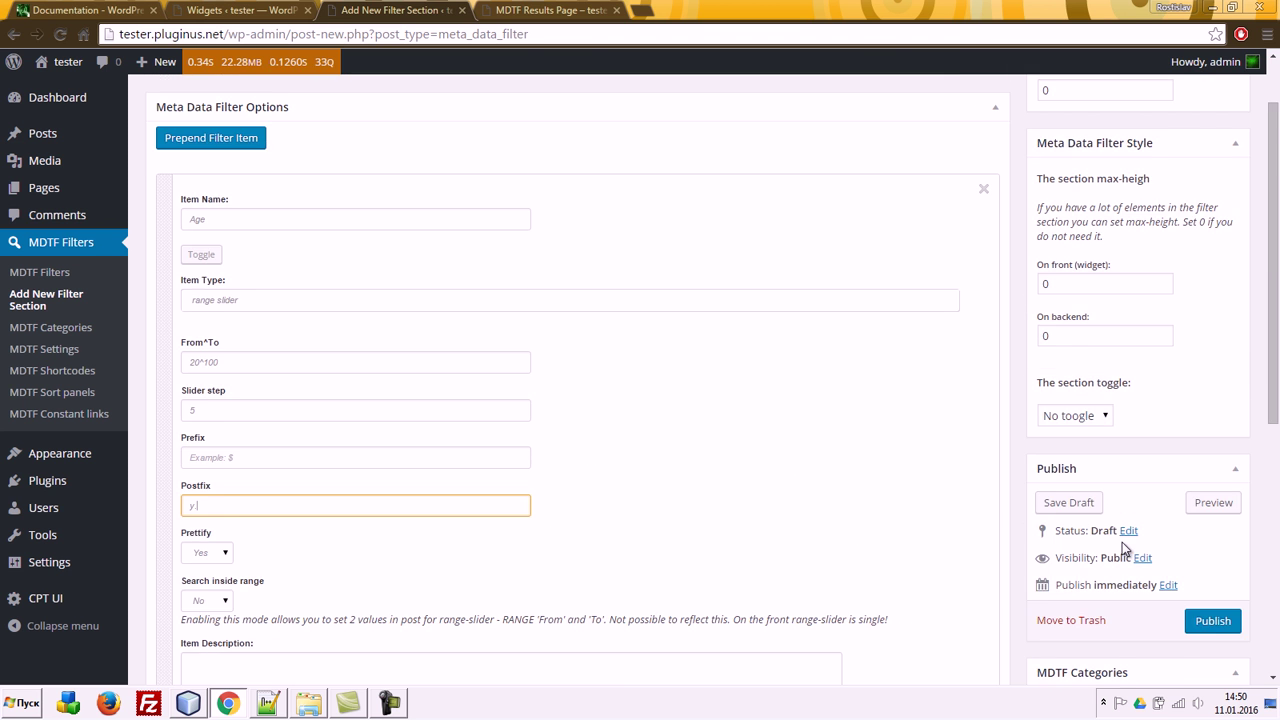
{"action": "scroll", "coordinate": [1122, 548], "scroll_direction": "down", "scroll_amount": 3}
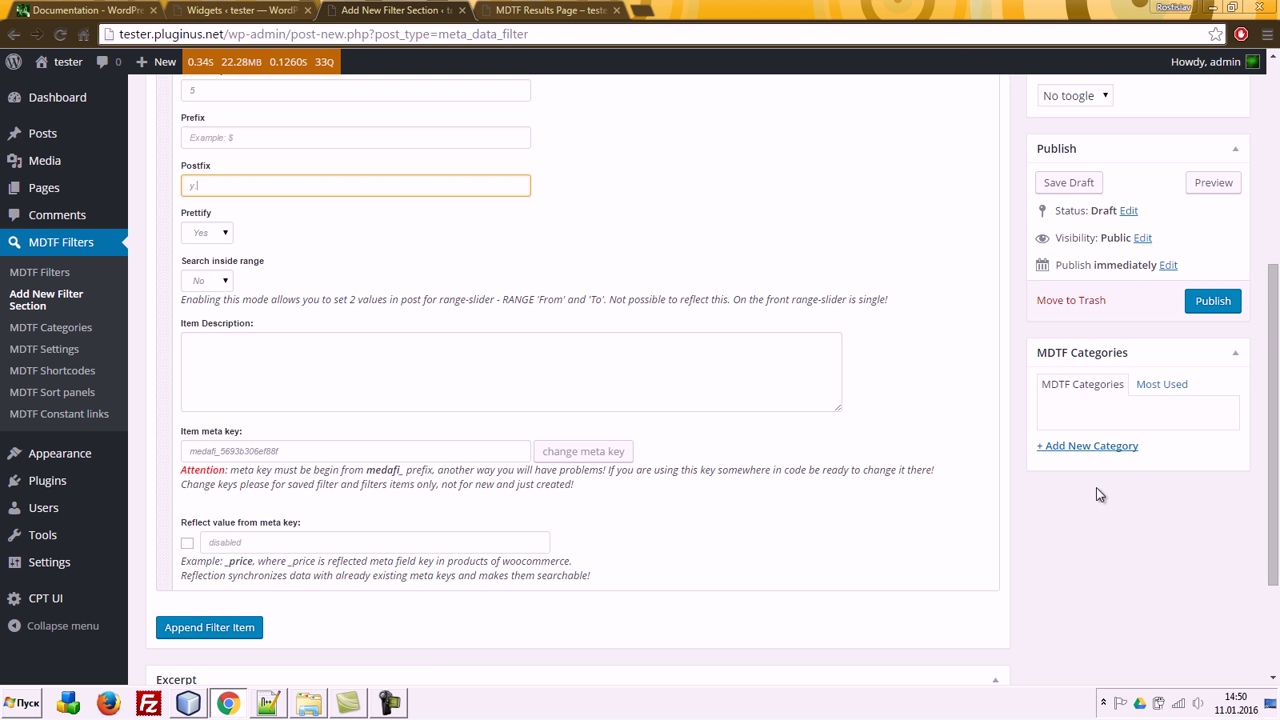
{"action": "left_click", "coordinate": [1079, 447]}
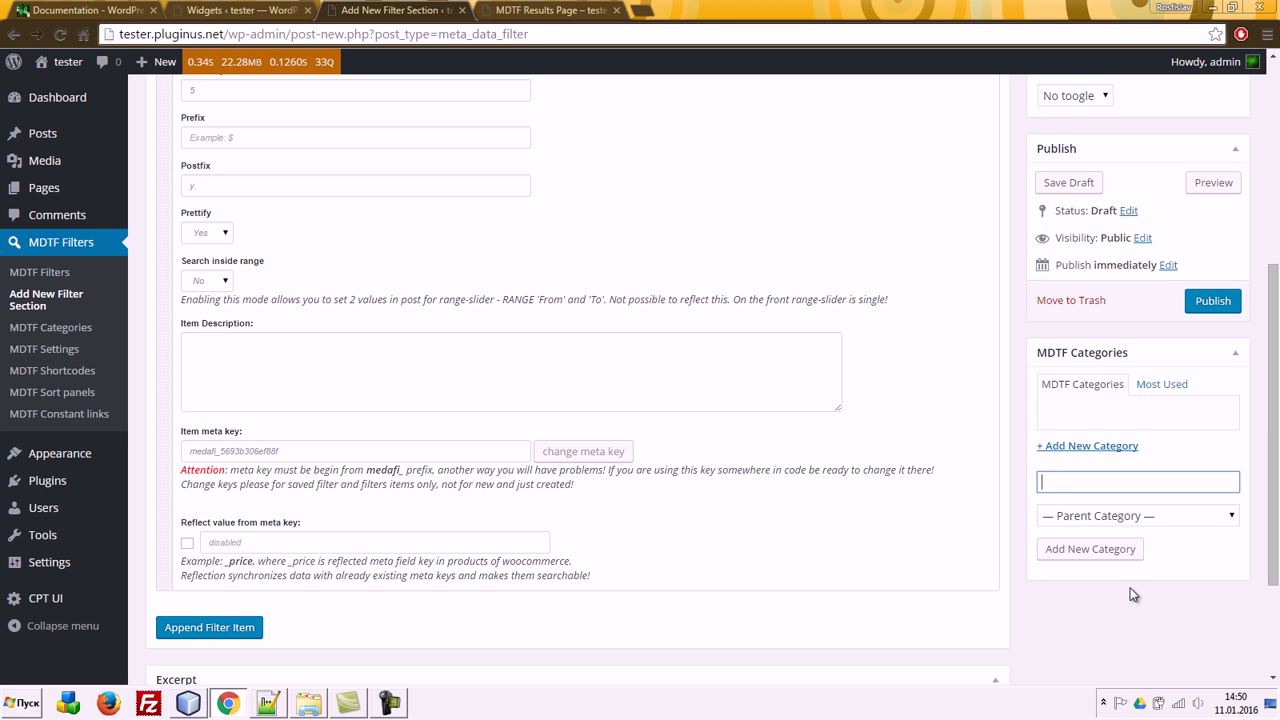
{"action": "type", "text": "mdtf cat 1"}
{"action": "key", "text": "ctrl+a"}
{"action": "type", "text": "people"}
{"action": "left_click", "coordinate": [1090, 551]}
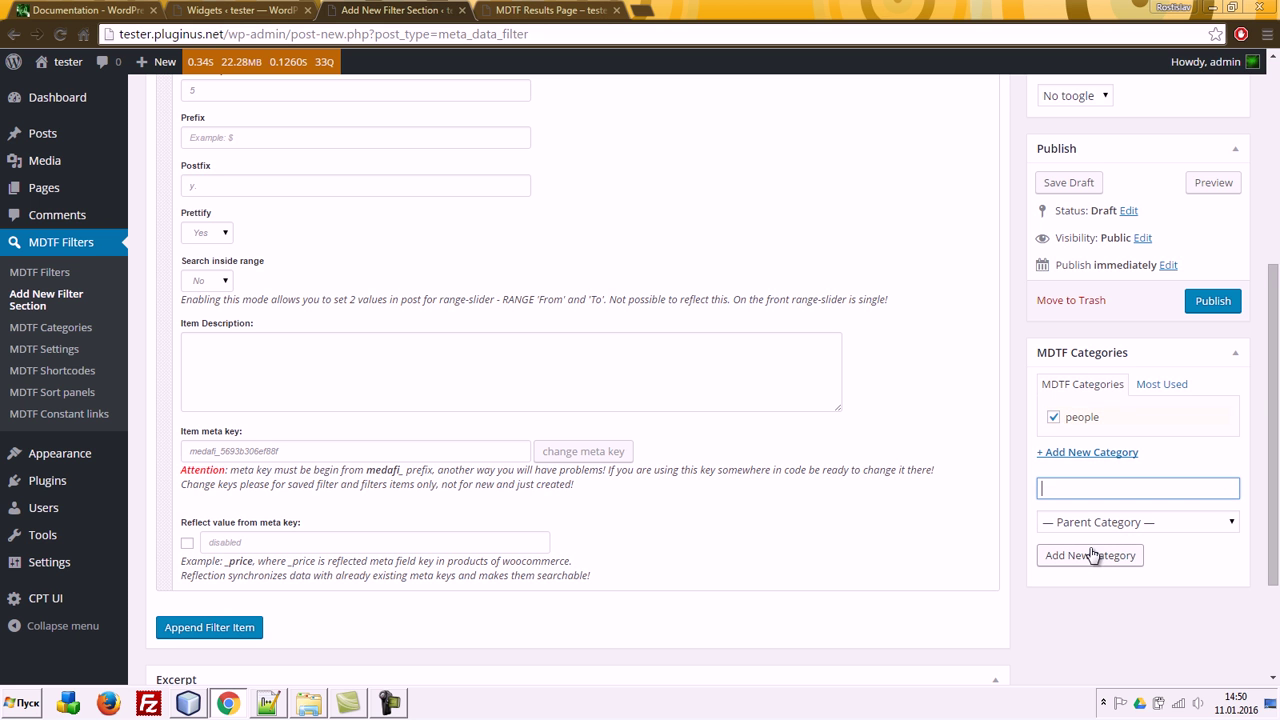
Step: Publish the basic filter section and expand the Age item to check its saved settings
{"action": "left_click", "coordinate": [1230, 306]}
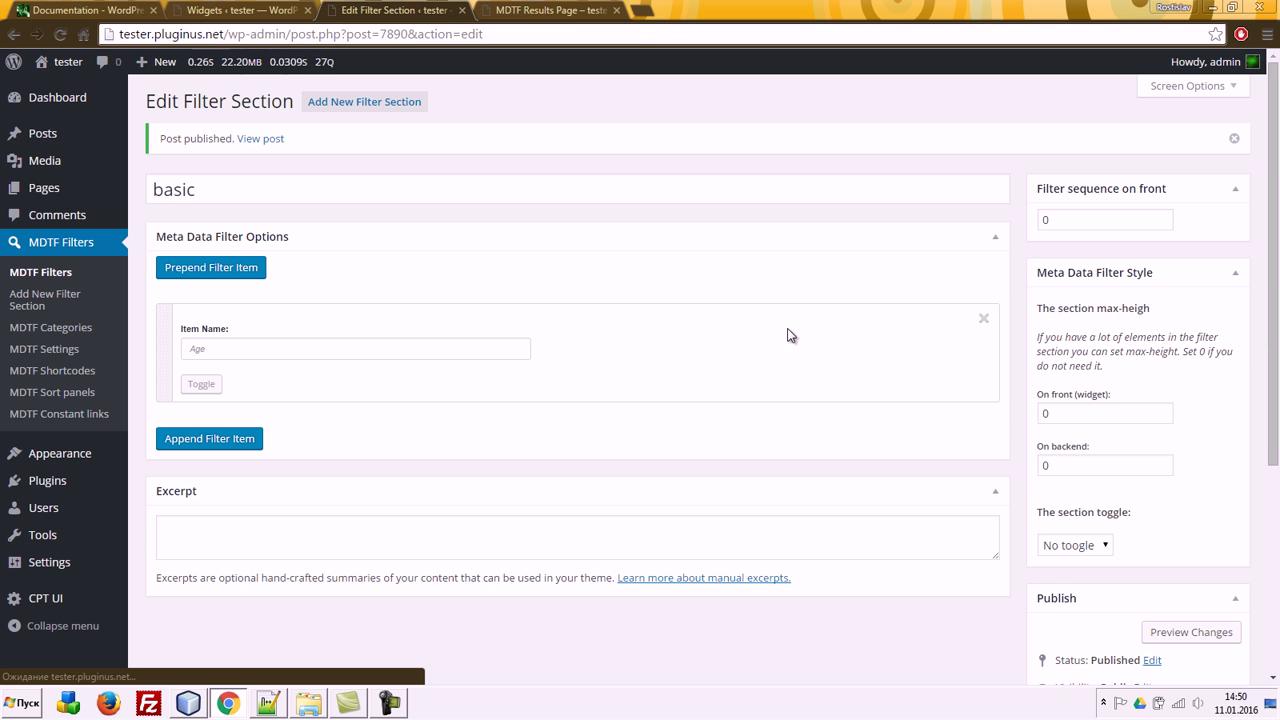
{"action": "left_click", "coordinate": [201, 386]}
{"action": "scroll", "coordinate": [710, 394], "scroll_direction": "down", "scroll_amount": 3}
{"action": "scroll", "coordinate": [710, 394], "scroll_direction": "up", "scroll_amount": 3}
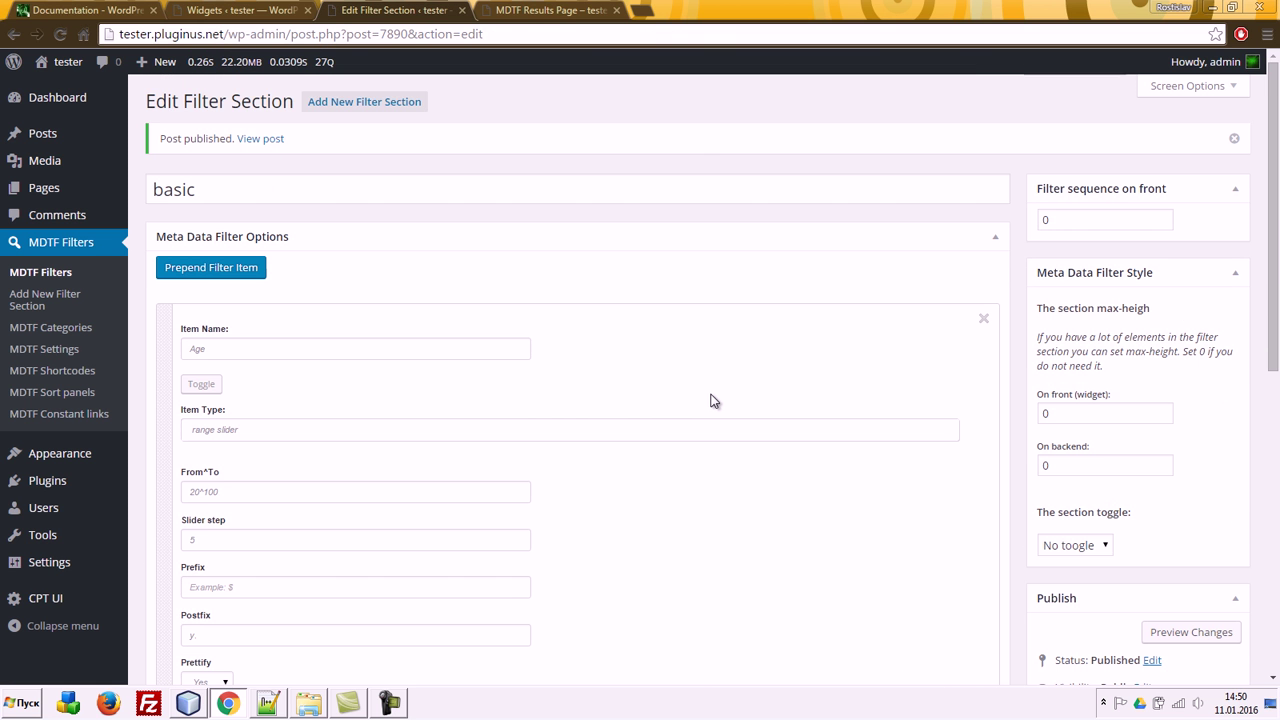
Step: Check the MDTF Filters list, and open the post "Apple Is Testing Watch-Like Device" for editing in a separate tab
{"action": "left_click", "coordinate": [40, 272]}
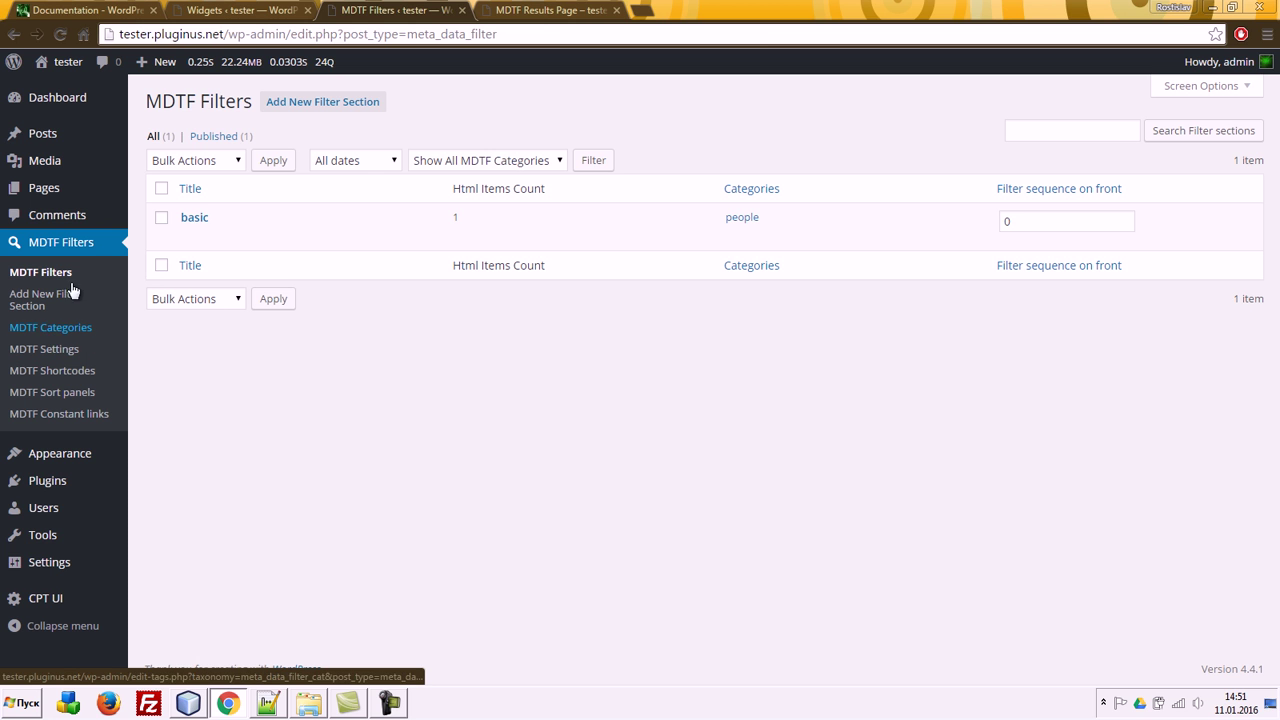
{"action": "middle_click", "coordinate": [42, 134]}
{"action": "key", "text": "ctrl+Tab"}
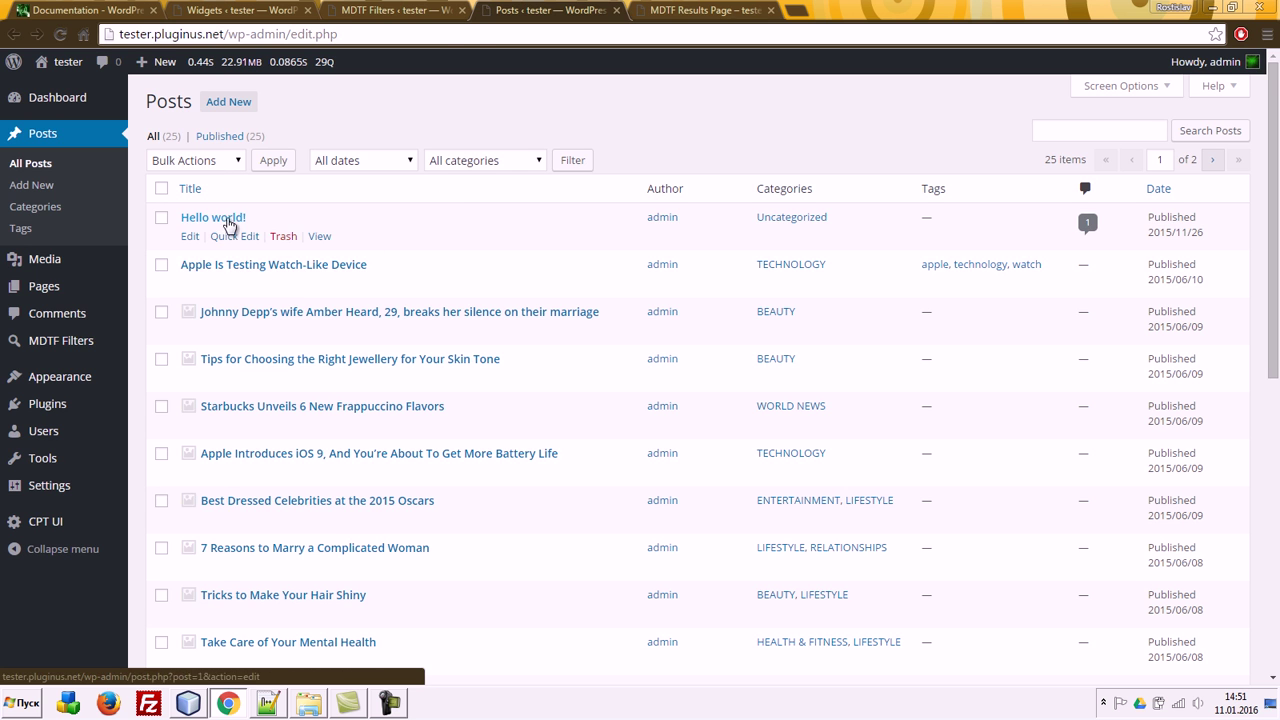
{"action": "left_click", "coordinate": [233, 265]}
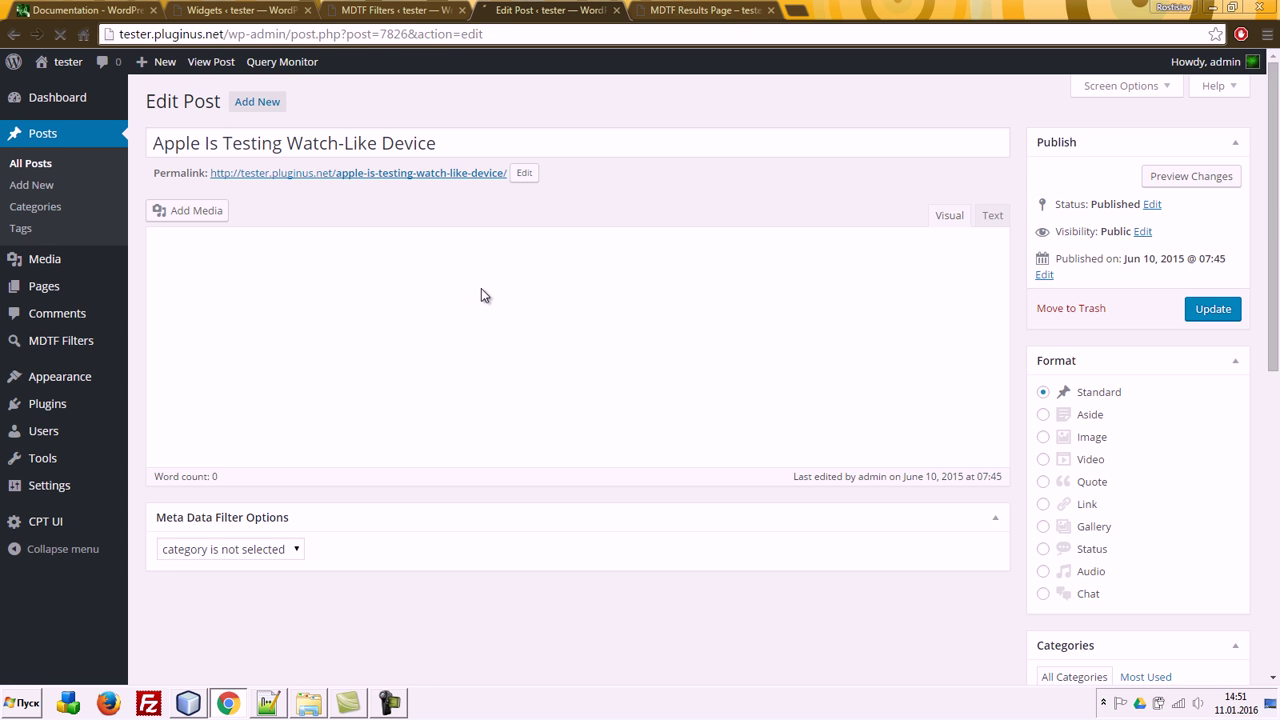
Step: Assign the people category to the post in its Meta Data Filter Options
{"action": "scroll", "coordinate": [520, 377], "scroll_direction": "down", "scroll_amount": 4}
{"action": "scroll", "coordinate": [517, 346], "scroll_direction": "up", "scroll_amount": 2}
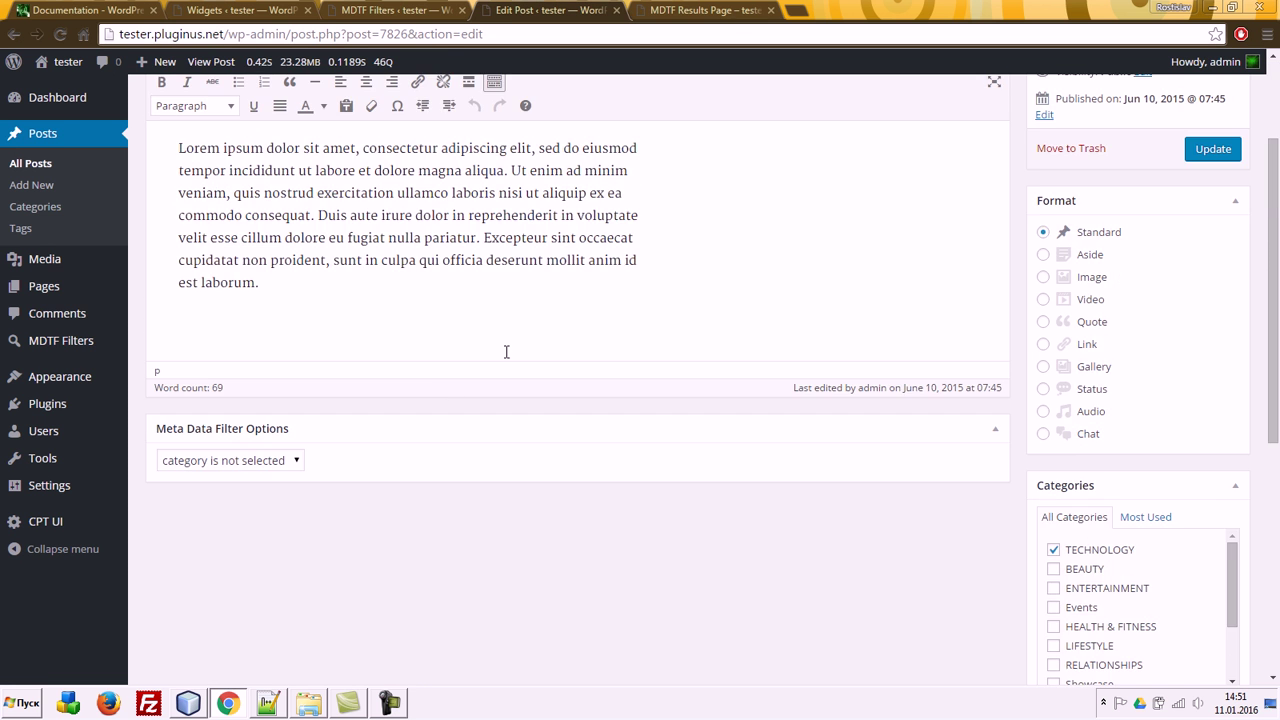
{"action": "left_click", "coordinate": [254, 461]}
{"action": "left_click", "coordinate": [239, 493]}
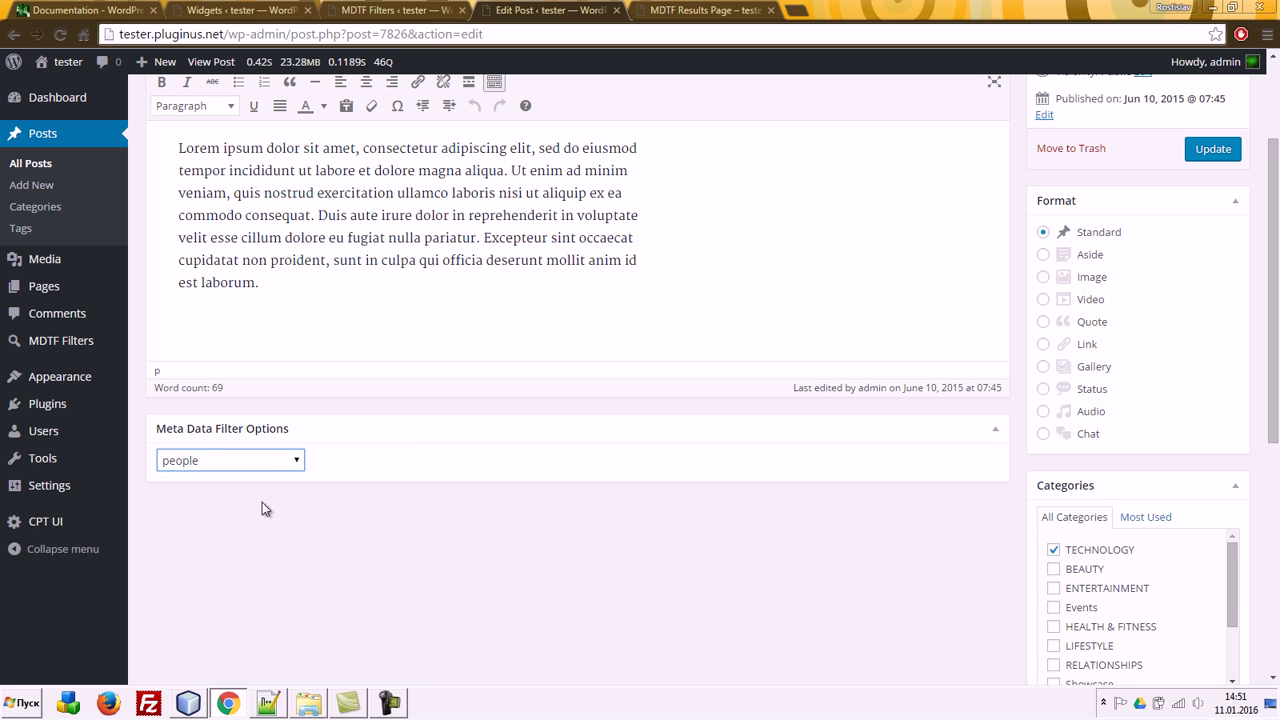
Step: Expand the post's basic filter section, set Age to 55 and update the post
{"action": "left_click", "coordinate": [977, 491]}
{"action": "scroll", "coordinate": [349, 515], "scroll_direction": "down", "scroll_amount": 1}
{"action": "scroll", "coordinate": [349, 515], "scroll_direction": "down", "scroll_amount": 2}
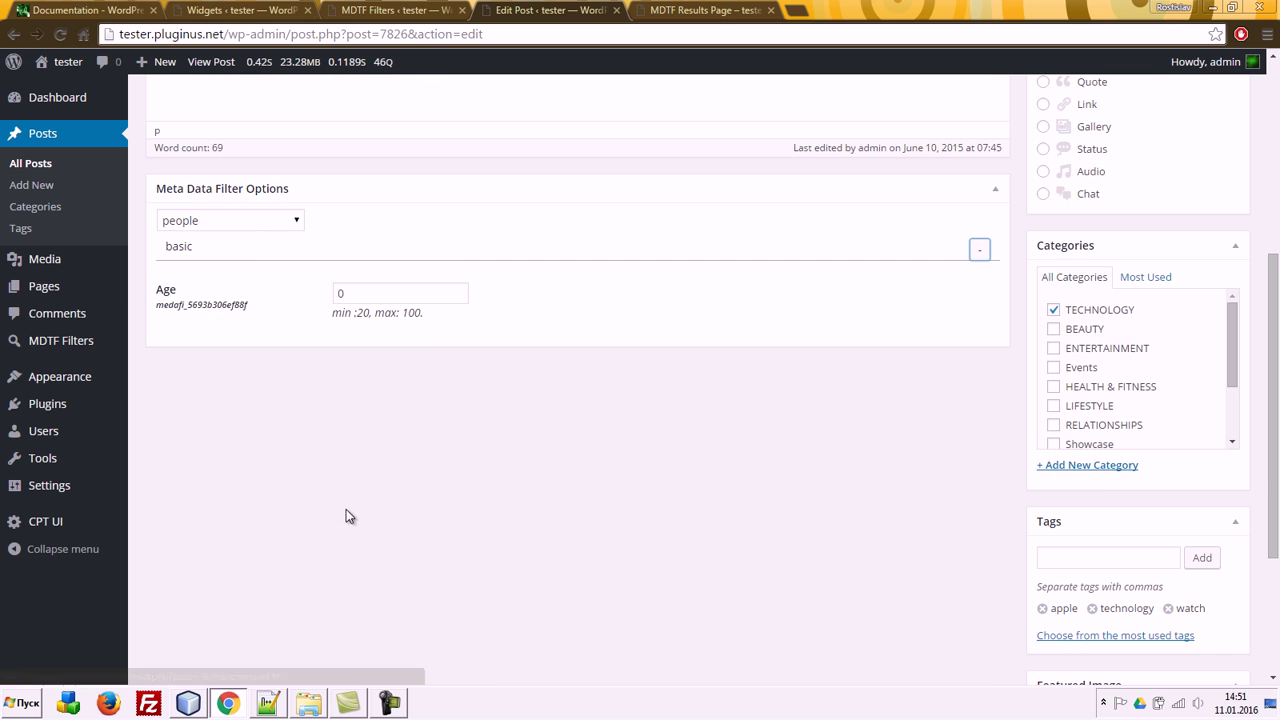
{"action": "double_click", "coordinate": [383, 295]}
{"action": "type", "text": "55"}
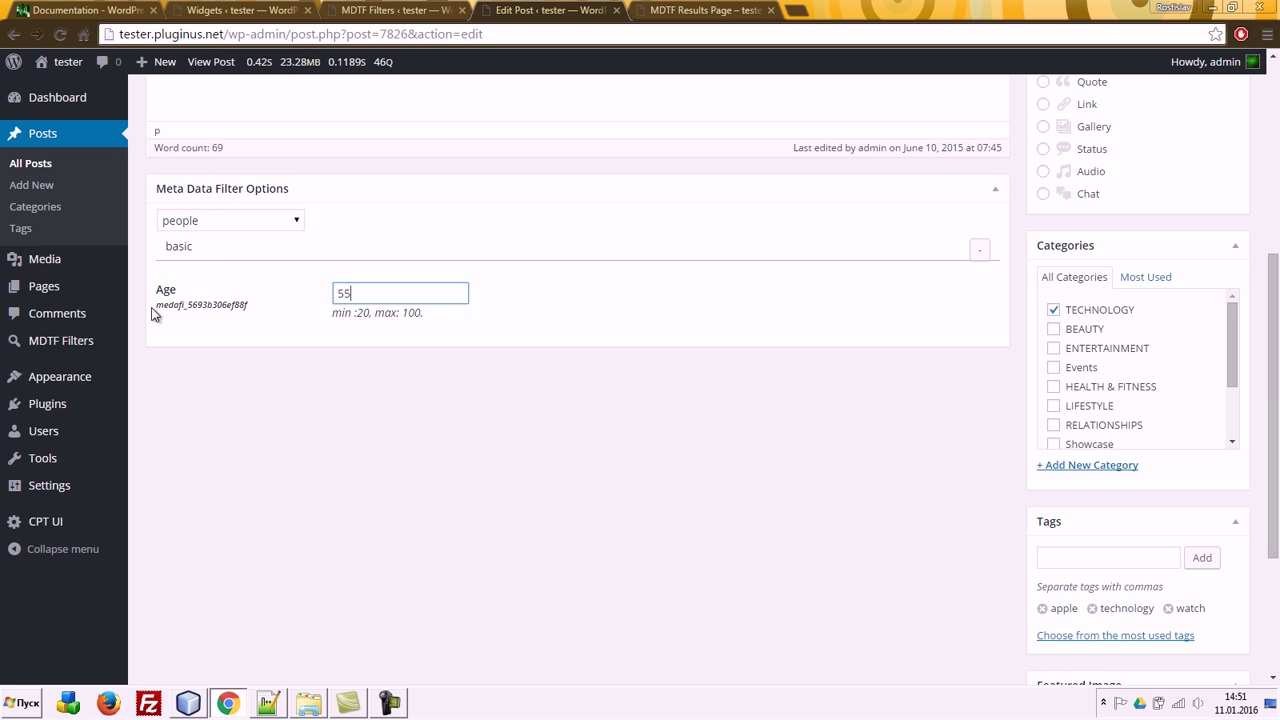
{"action": "scroll", "coordinate": [1029, 375], "scroll_direction": "up", "scroll_amount": 4}
{"action": "left_click", "coordinate": [1212, 228]}
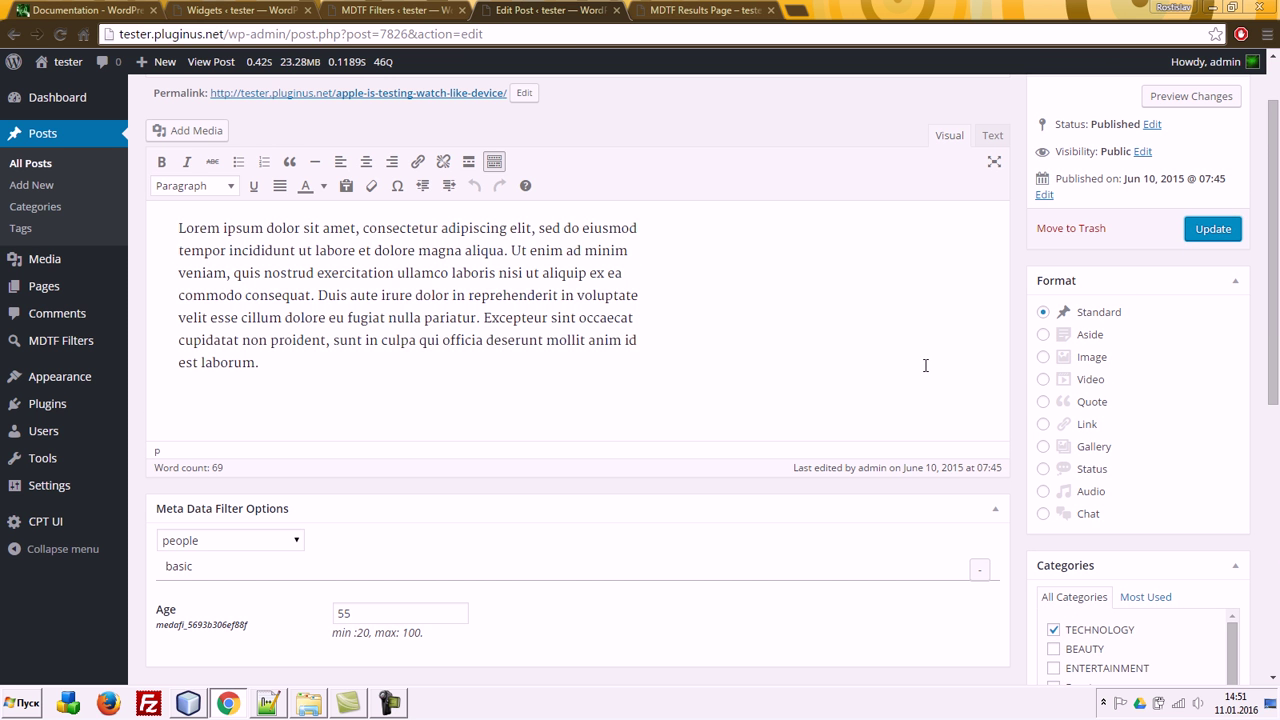
{"action": "left_click", "coordinate": [1226, 228]}
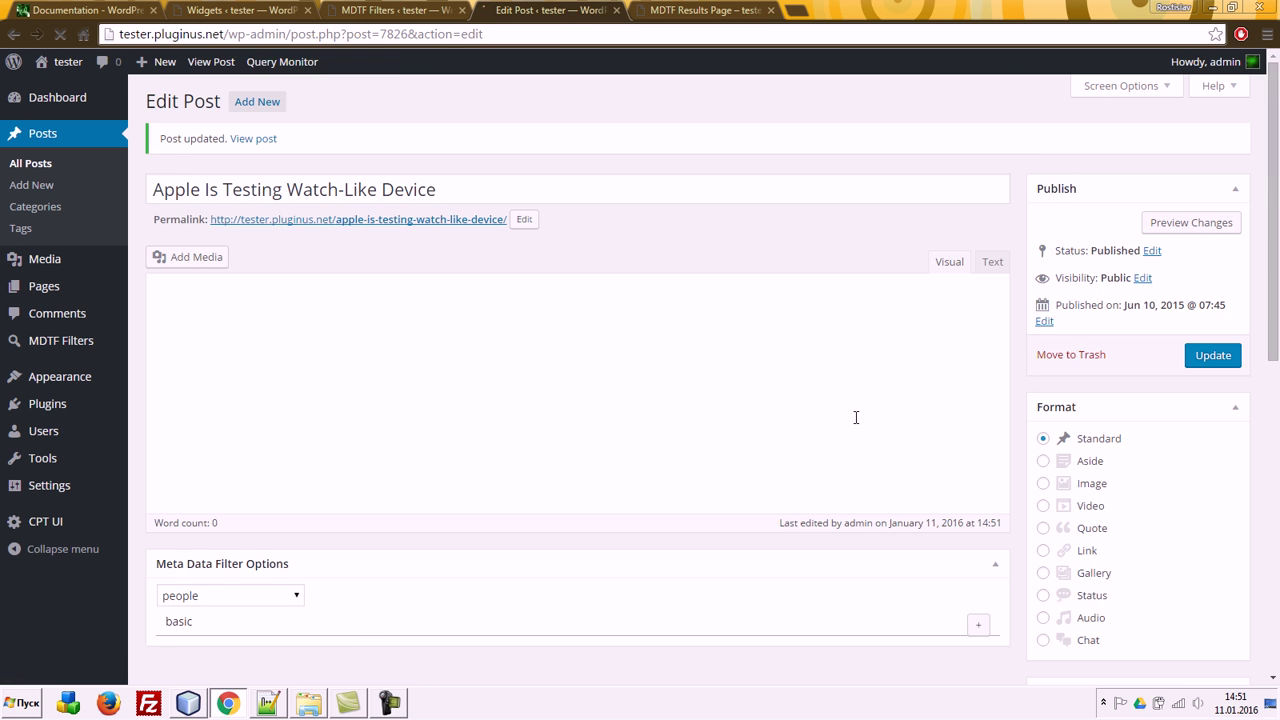
Step: Expand the basic section of the updated post and check the saved Age value
{"action": "scroll", "coordinate": [854, 420], "scroll_direction": "down", "scroll_amount": 5}
{"action": "left_click", "coordinate": [979, 297]}
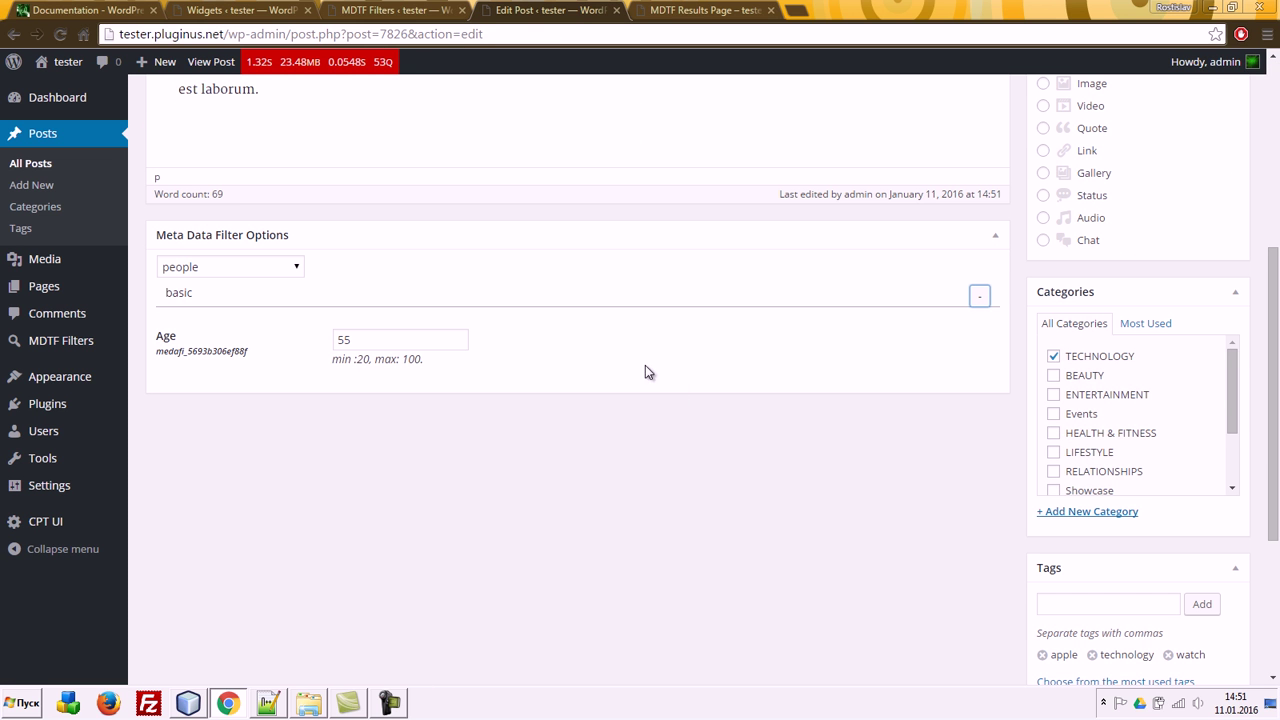
{"action": "double_click", "coordinate": [409, 340]}
{"action": "left_click", "coordinate": [589, 360]}
Step: Open the people category from MDTF Categories and find its tag ID in the page address
{"action": "left_click", "coordinate": [370, 10]}
{"action": "left_click", "coordinate": [243, 9]}
{"action": "left_click", "coordinate": [399, 9]}
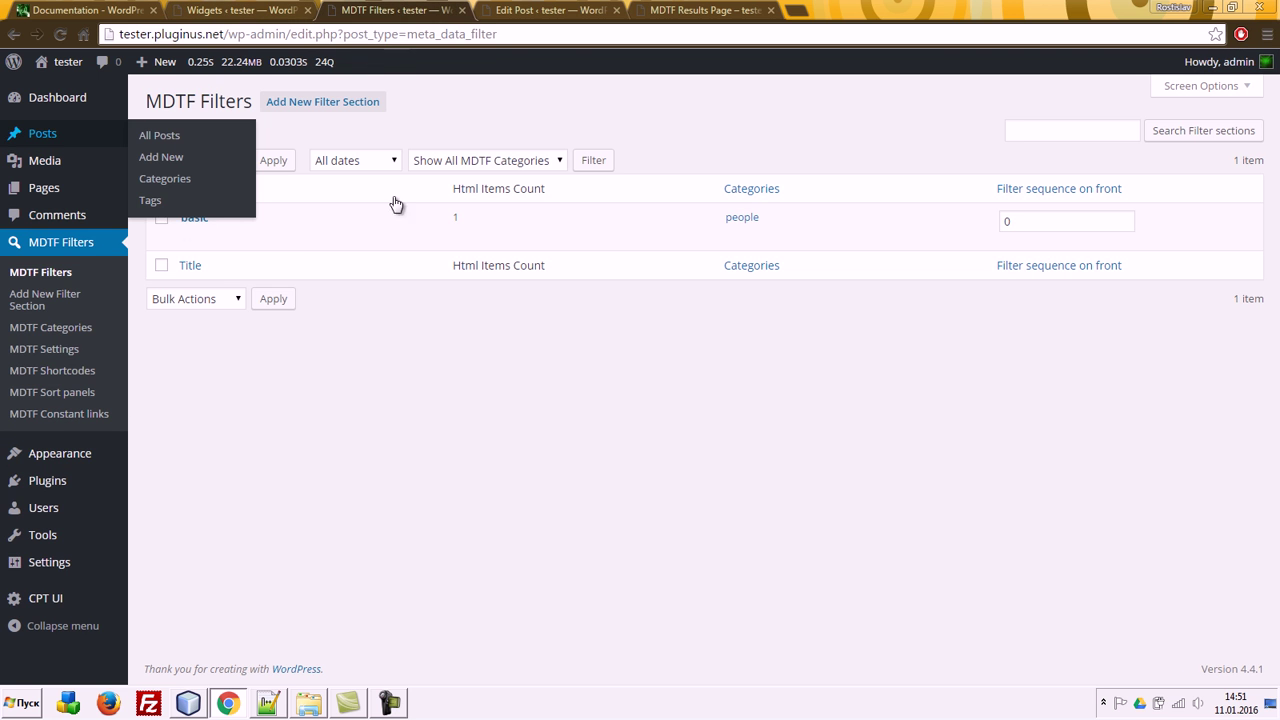
{"action": "left_click", "coordinate": [66, 328]}
{"action": "left_click", "coordinate": [596, 216]}
{"action": "double_click", "coordinate": [685, 34]}
Step: In MDTF Settings, mass assign filter-category ID 91 to the post type post
{"action": "left_click", "coordinate": [43, 349]}
{"action": "scroll", "coordinate": [632, 349], "scroll_direction": "down", "scroll_amount": 5}
{"action": "left_click", "coordinate": [365, 315]}
{"action": "left_click", "coordinate": [375, 335]}
{"action": "left_click", "coordinate": [453, 383]}
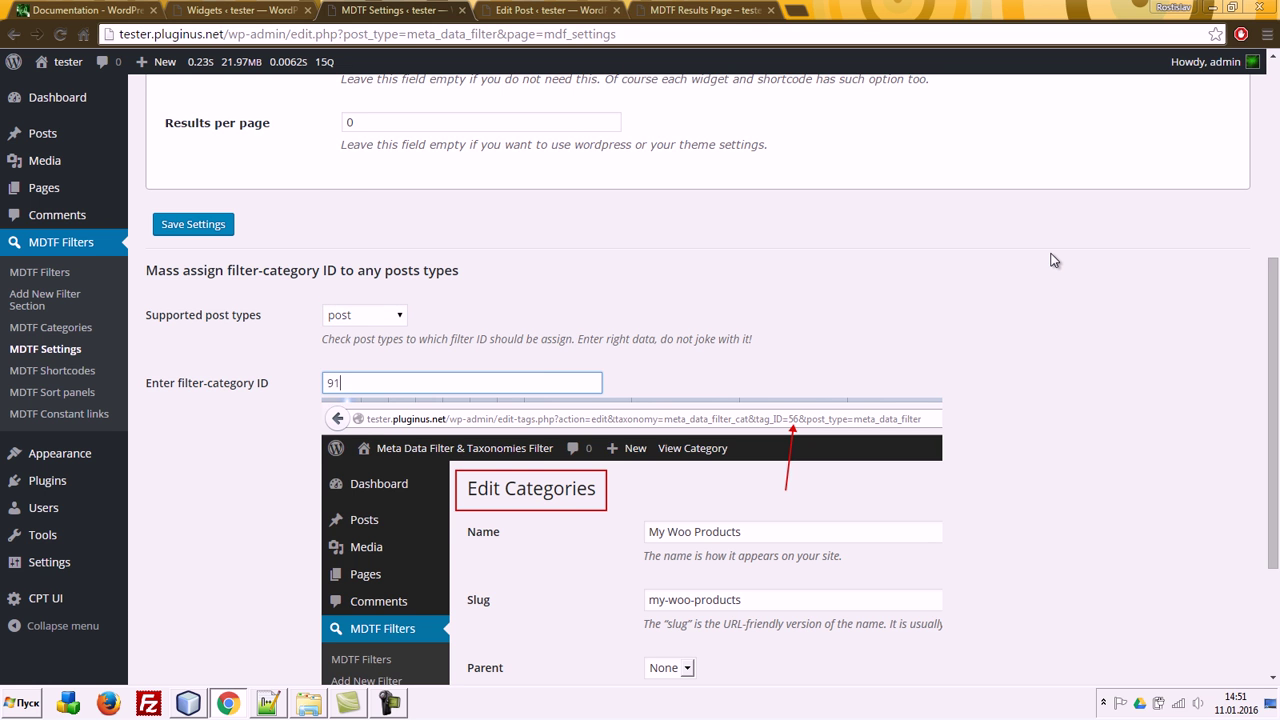
{"action": "type", "text": "91"}
{"action": "scroll", "coordinate": [1053, 260], "scroll_direction": "down", "scroll_amount": 2}
{"action": "left_click", "coordinate": [170, 597]}
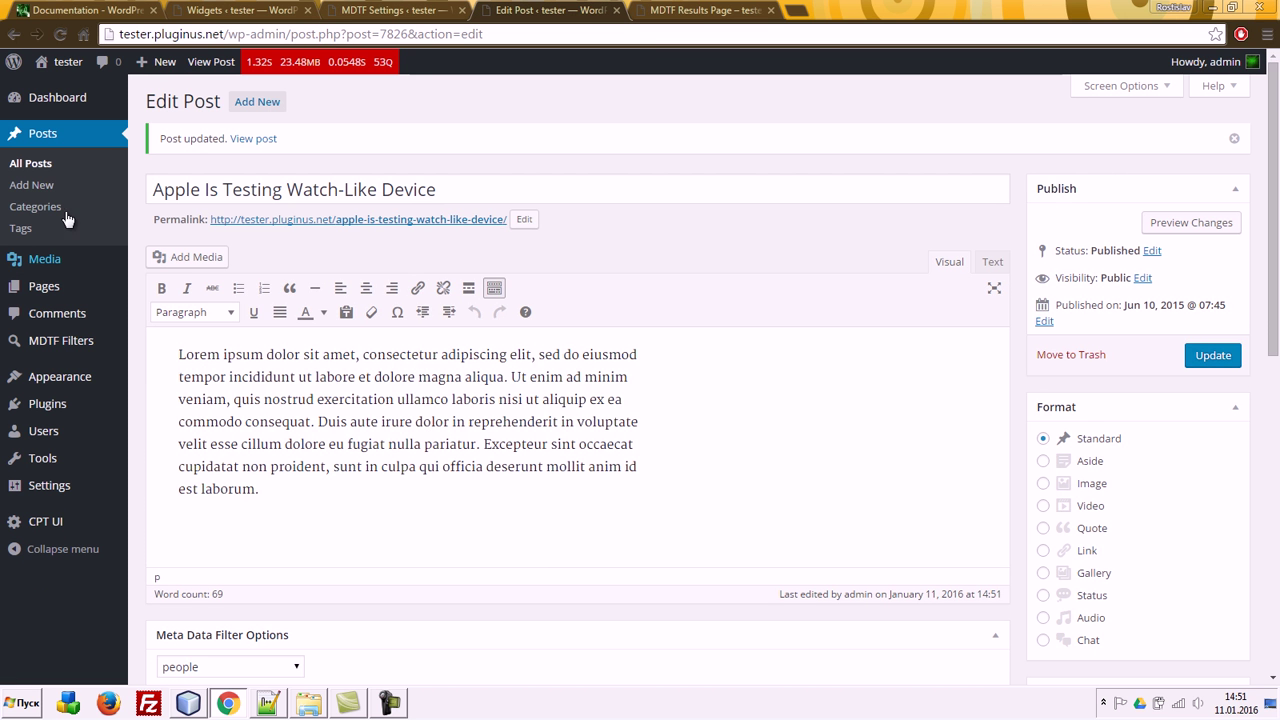
Step: Open the post "7 Reasons to Marry a Complicated Woman" and check which filter category it is assigned to
{"action": "left_click", "coordinate": [31, 166]}
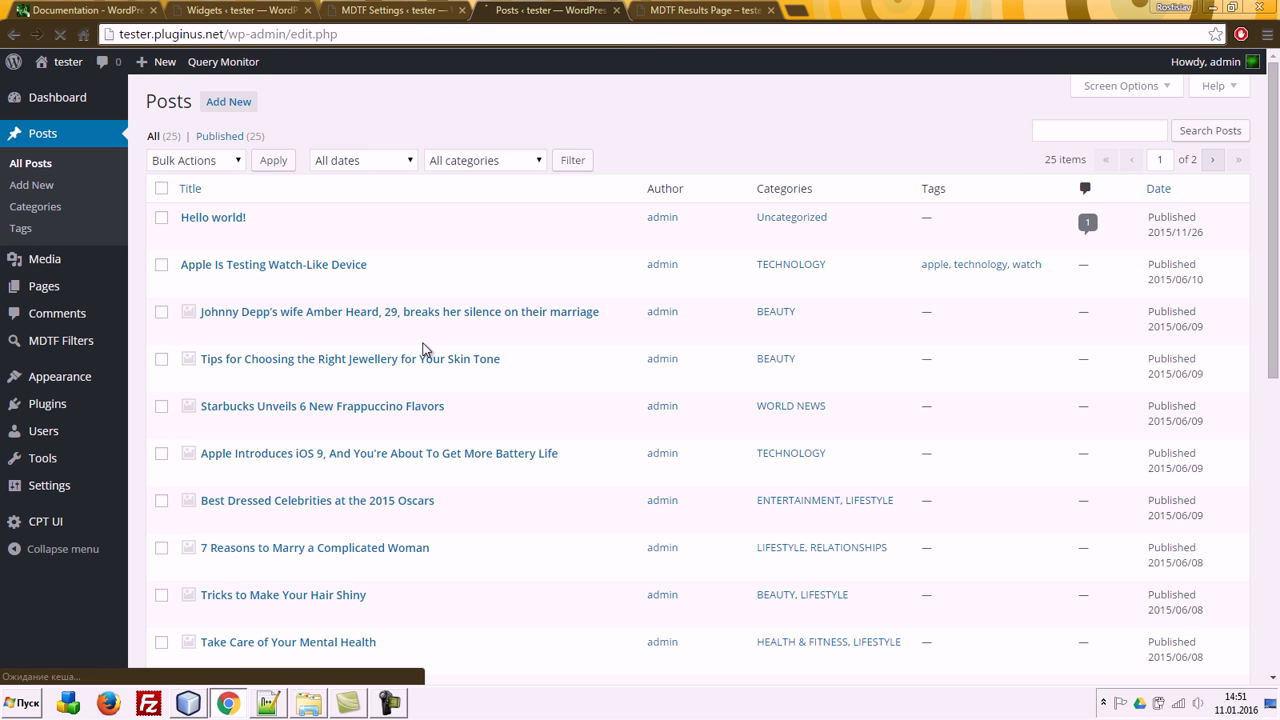
{"action": "left_click", "coordinate": [310, 548]}
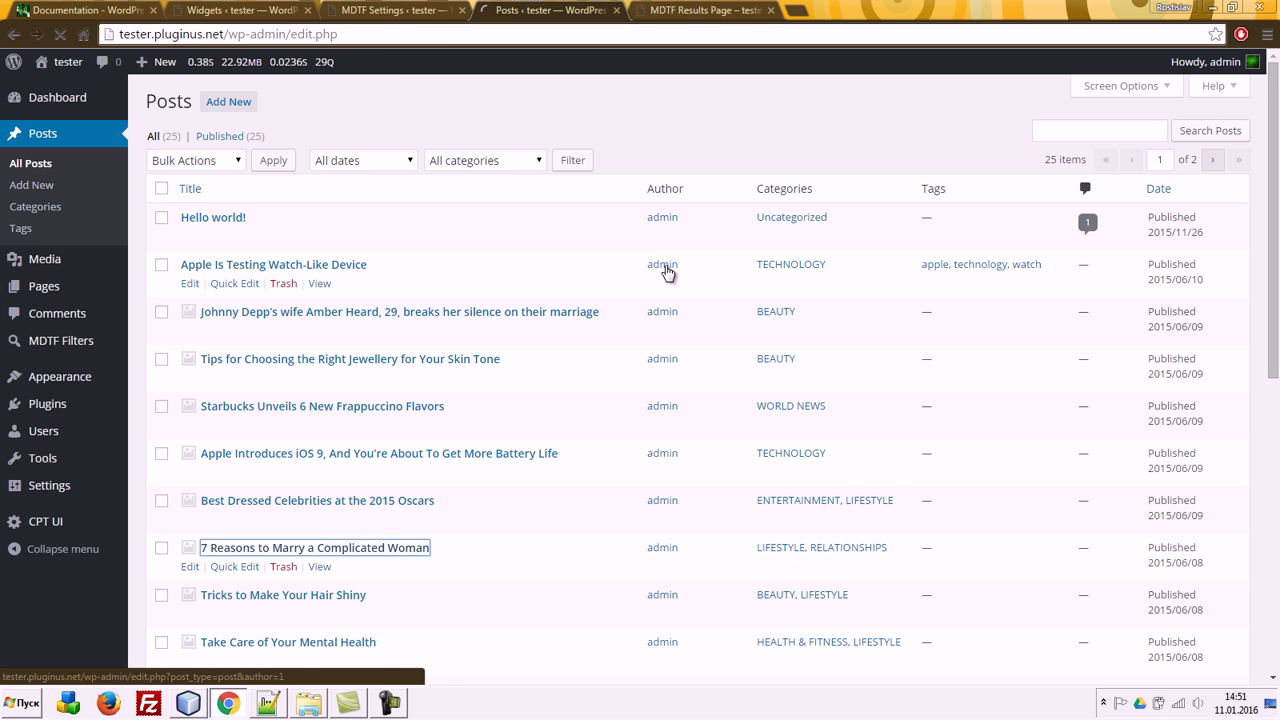
{"action": "scroll", "coordinate": [1038, 562], "scroll_direction": "down", "scroll_amount": 1}
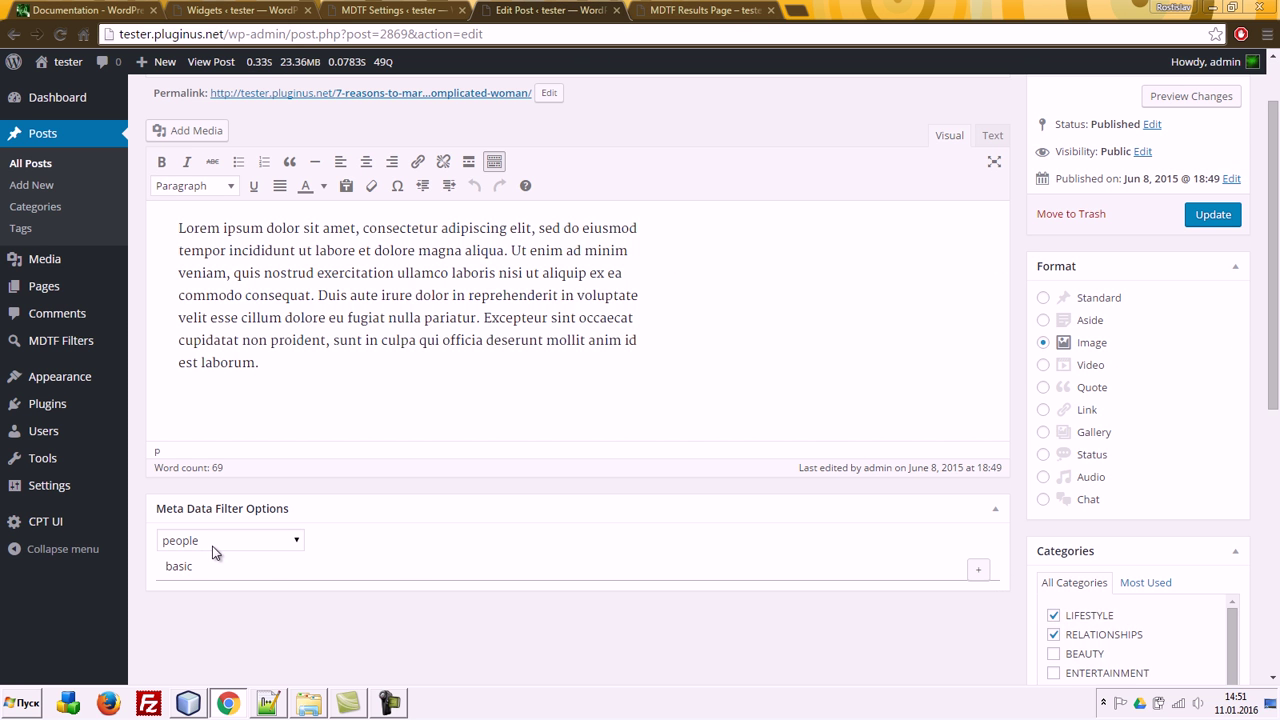
{"action": "scroll", "coordinate": [873, 545], "scroll_direction": "down", "scroll_amount": 2}
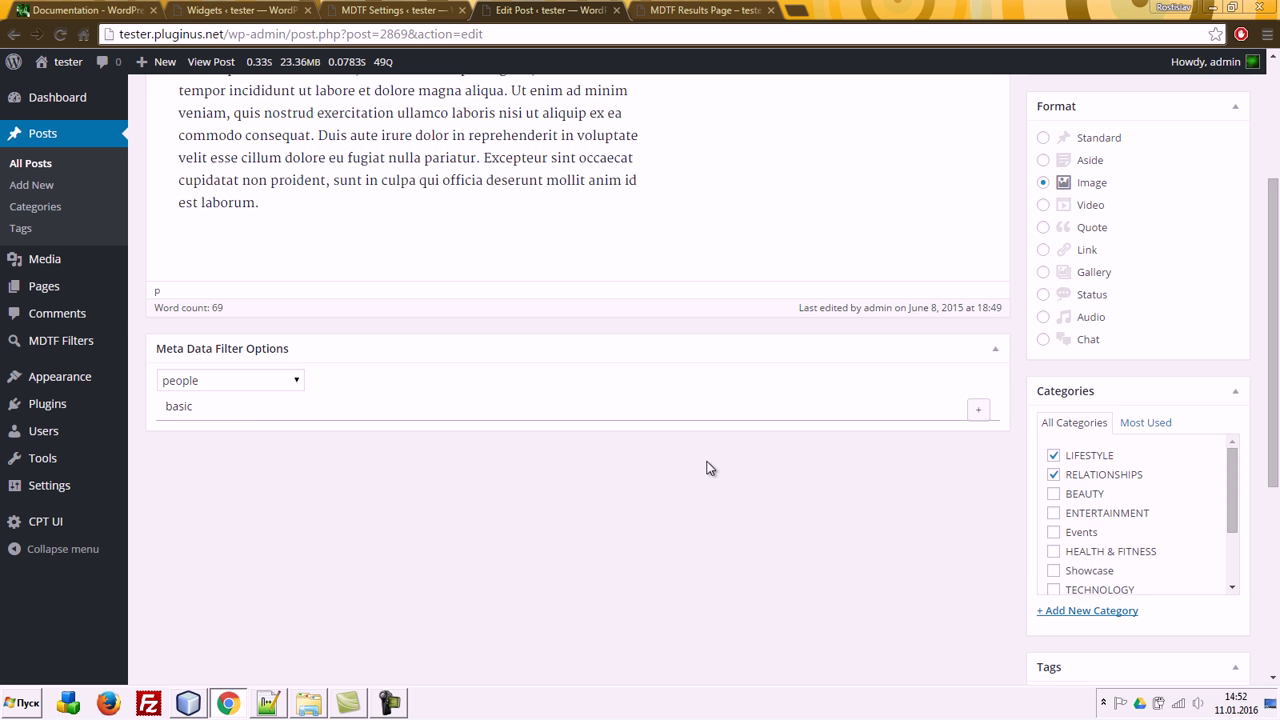
Step: Expand this post's basic filter section, set Age to 30 and update the post
{"action": "left_click", "coordinate": [979, 410]}
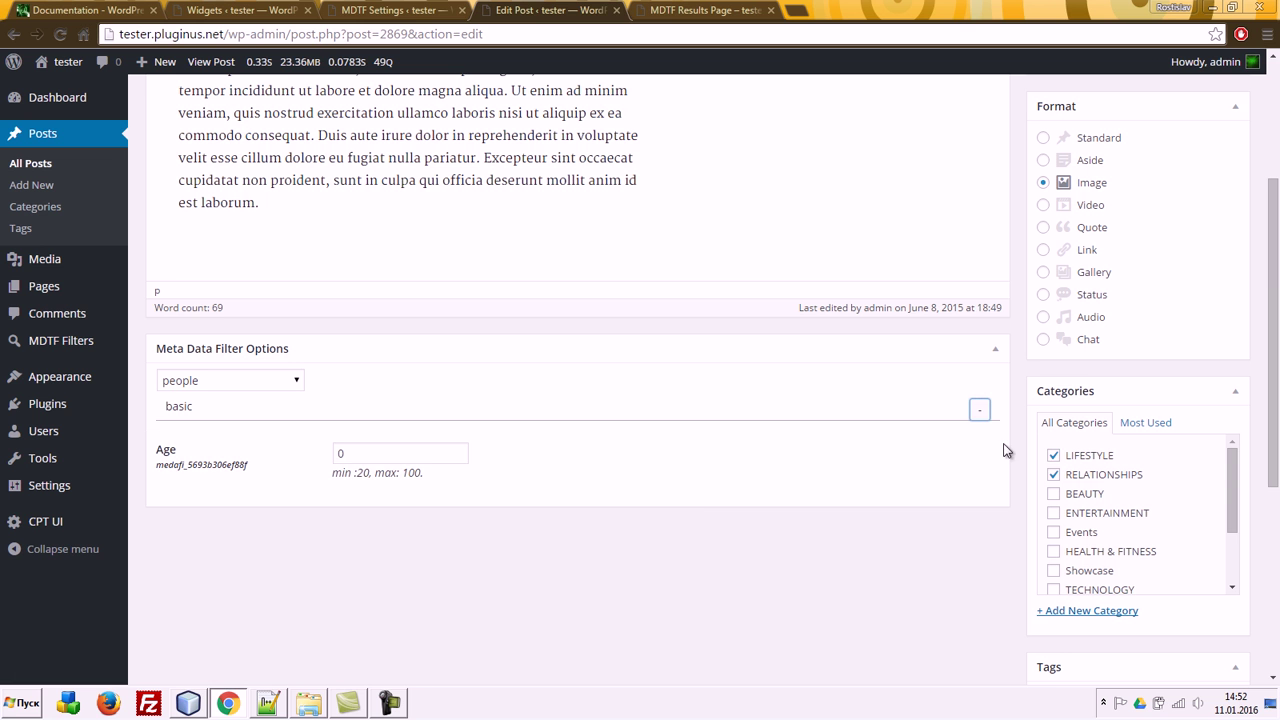
{"action": "double_click", "coordinate": [388, 456]}
{"action": "type", "text": "30"}
{"action": "scroll", "coordinate": [1163, 340], "scroll_direction": "up", "scroll_amount": 3}
{"action": "left_click", "coordinate": [1220, 300]}
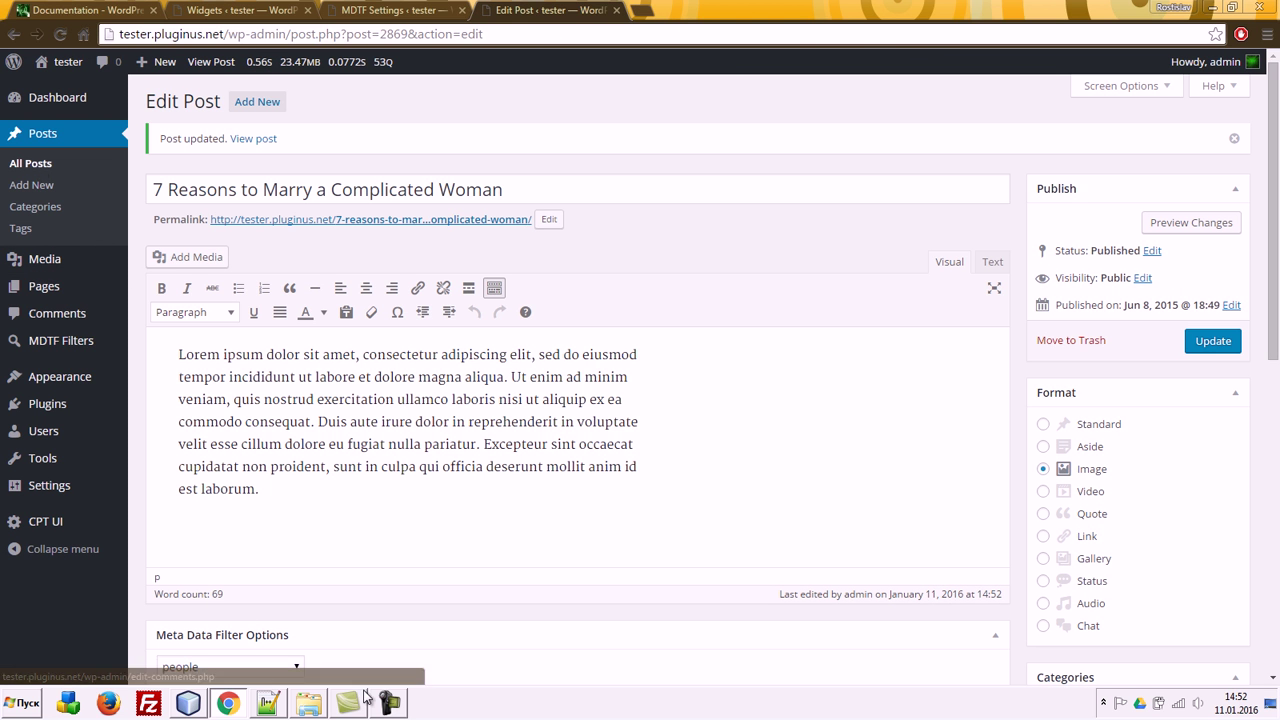
Step: Close the post editing tab, return to Widgets and delete the MDTF Taxonomies only widget from the Sidebar
{"action": "key", "text": "ctrl+w"}
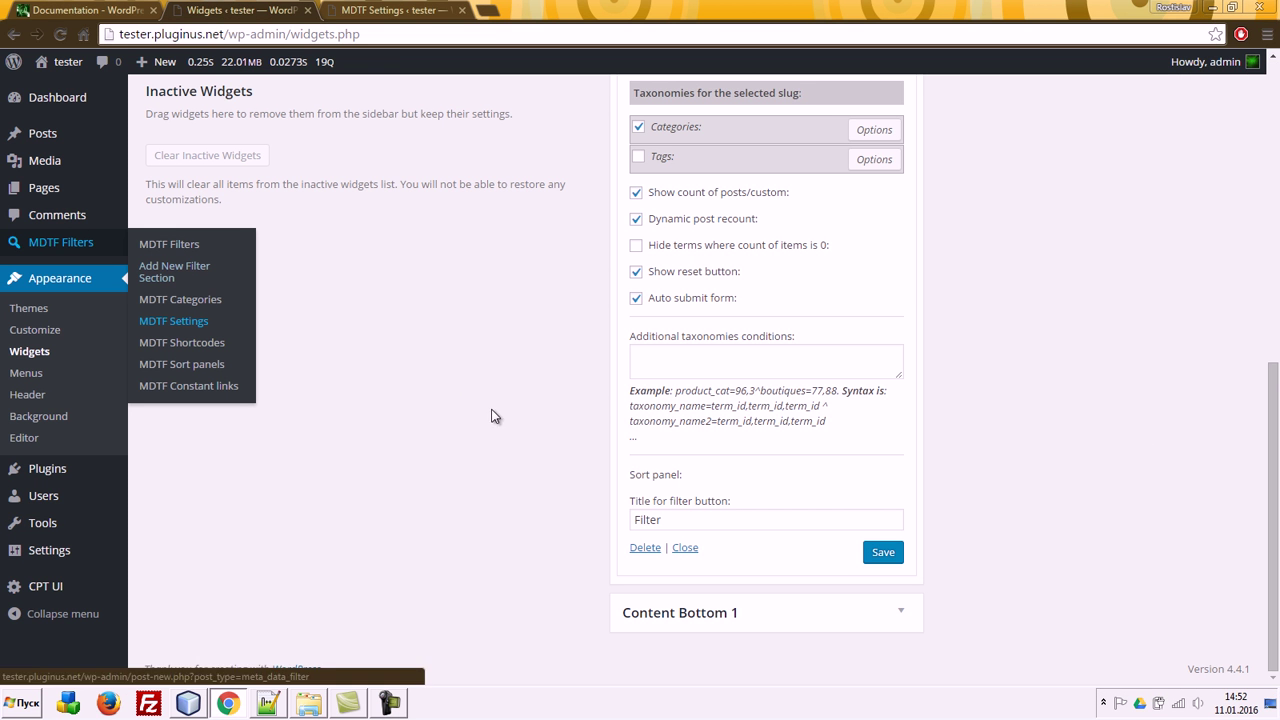
{"action": "left_click_drag", "start_coordinate": [1273, 420], "coordinate": [1273, 120]}
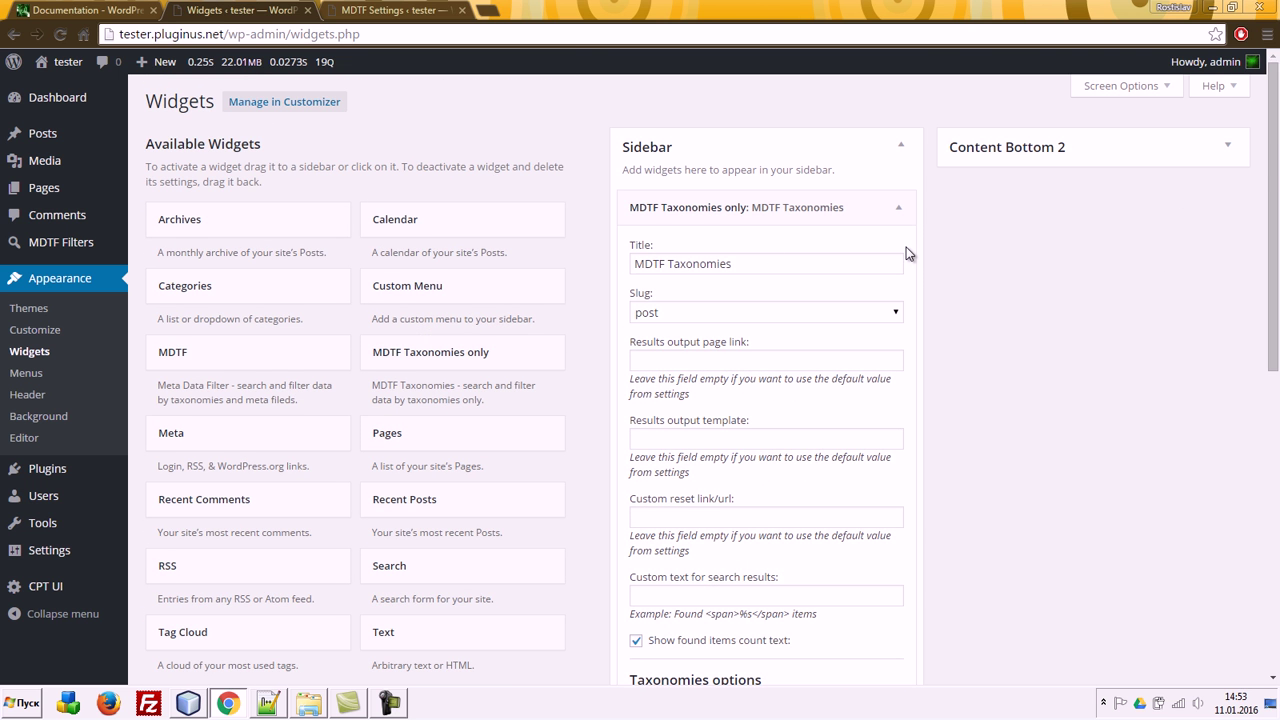
{"action": "scroll", "coordinate": [977, 466], "scroll_direction": "down", "scroll_amount": 6}
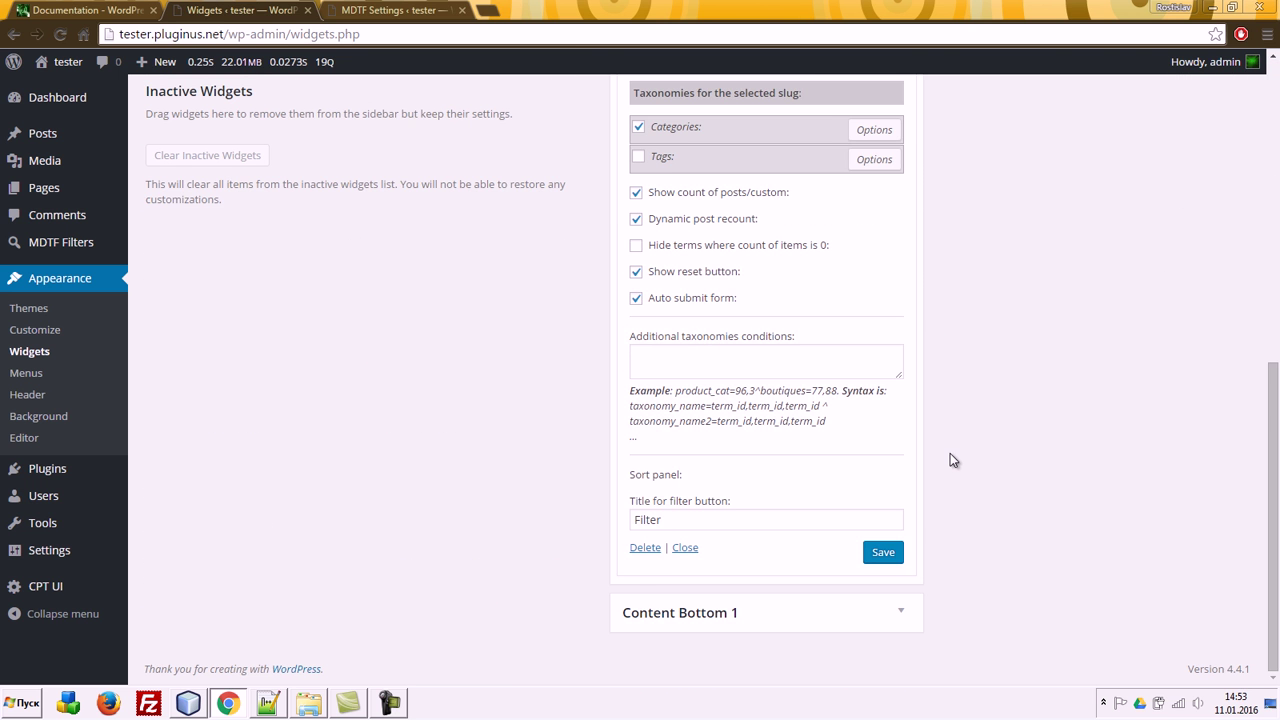
{"action": "left_click", "coordinate": [644, 548]}
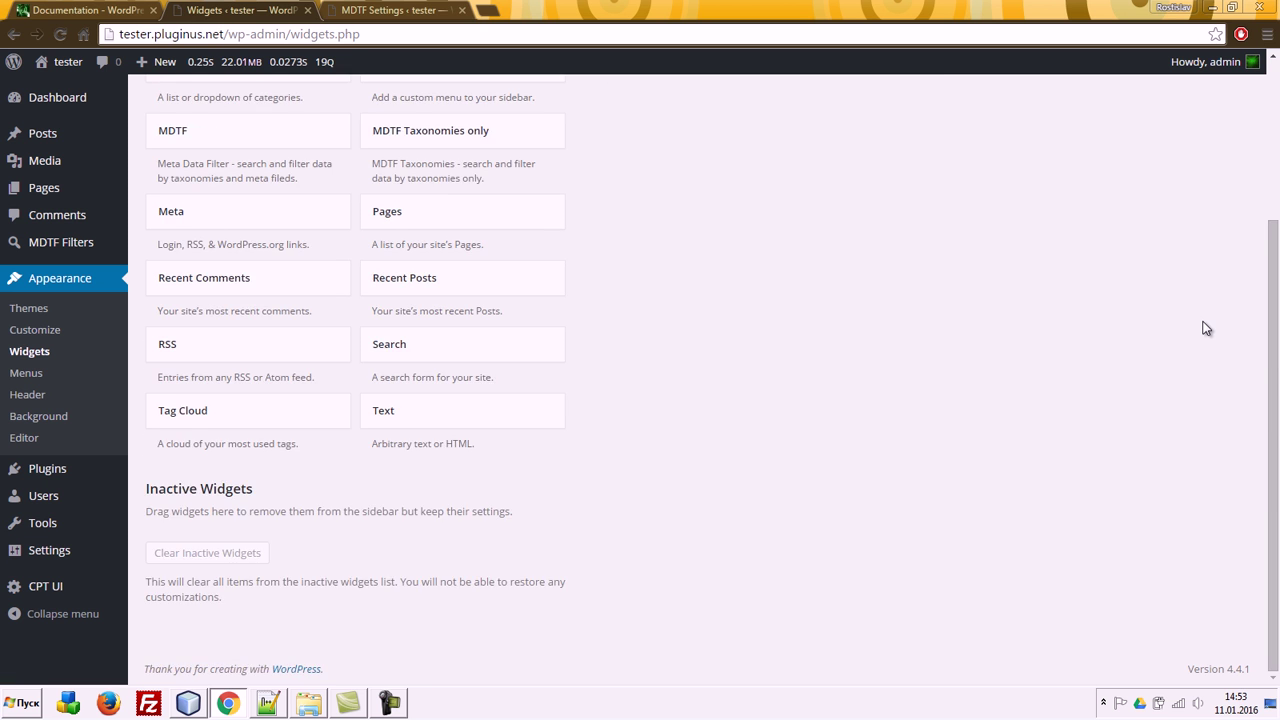
Step: Reload the Widgets page, add the MDTF widget to the Sidebar and set its Meta Data Filter Category to people
{"action": "key", "text": "F5"}
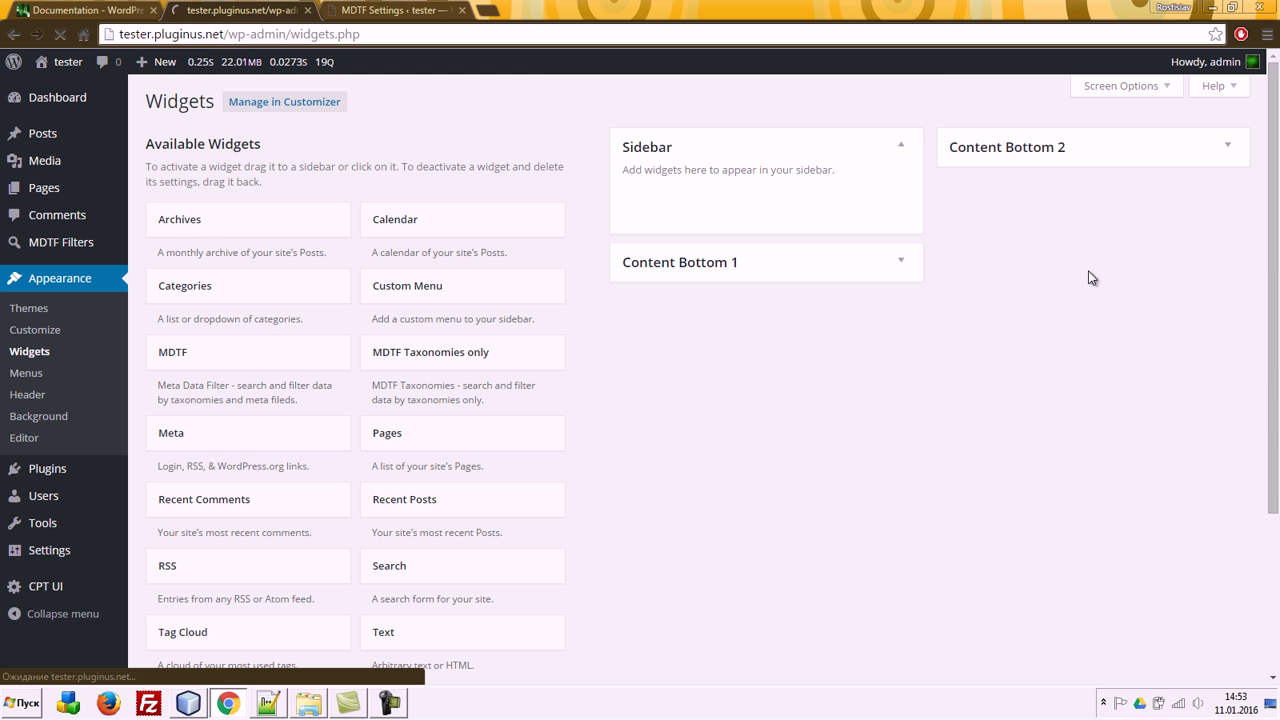
{"action": "left_click_drag", "start_coordinate": [240, 358], "coordinate": [700, 200]}
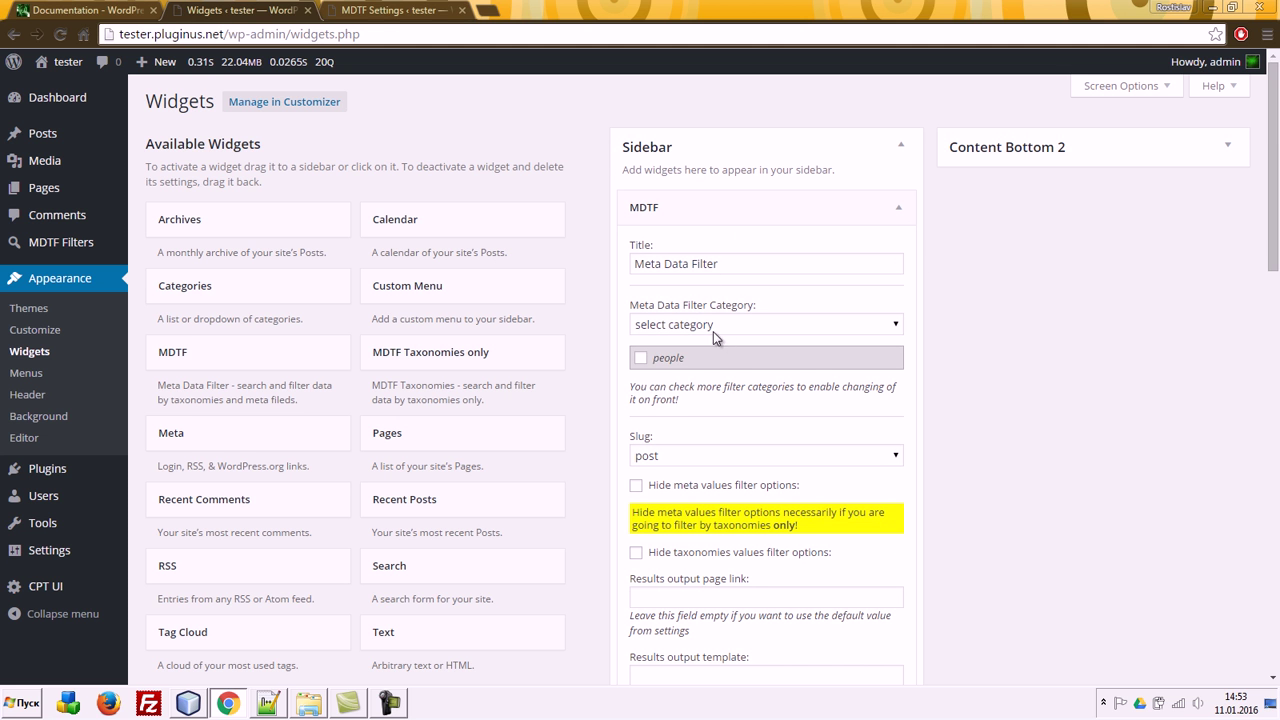
{"action": "left_click", "coordinate": [705, 326]}
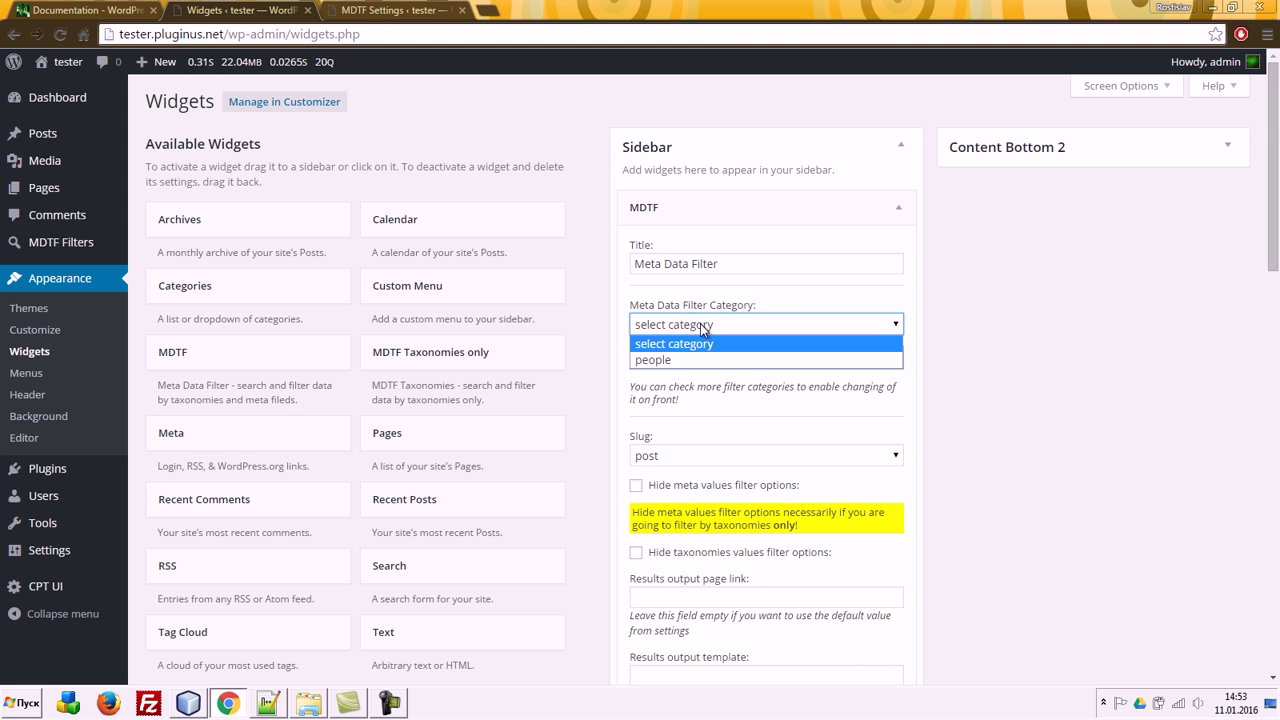
{"action": "left_click", "coordinate": [677, 361]}
Step: Keep the widget's slug on post and enable hiding of the taxonomies values filter options
{"action": "scroll", "coordinate": [821, 400], "scroll_direction": "down", "scroll_amount": 3}
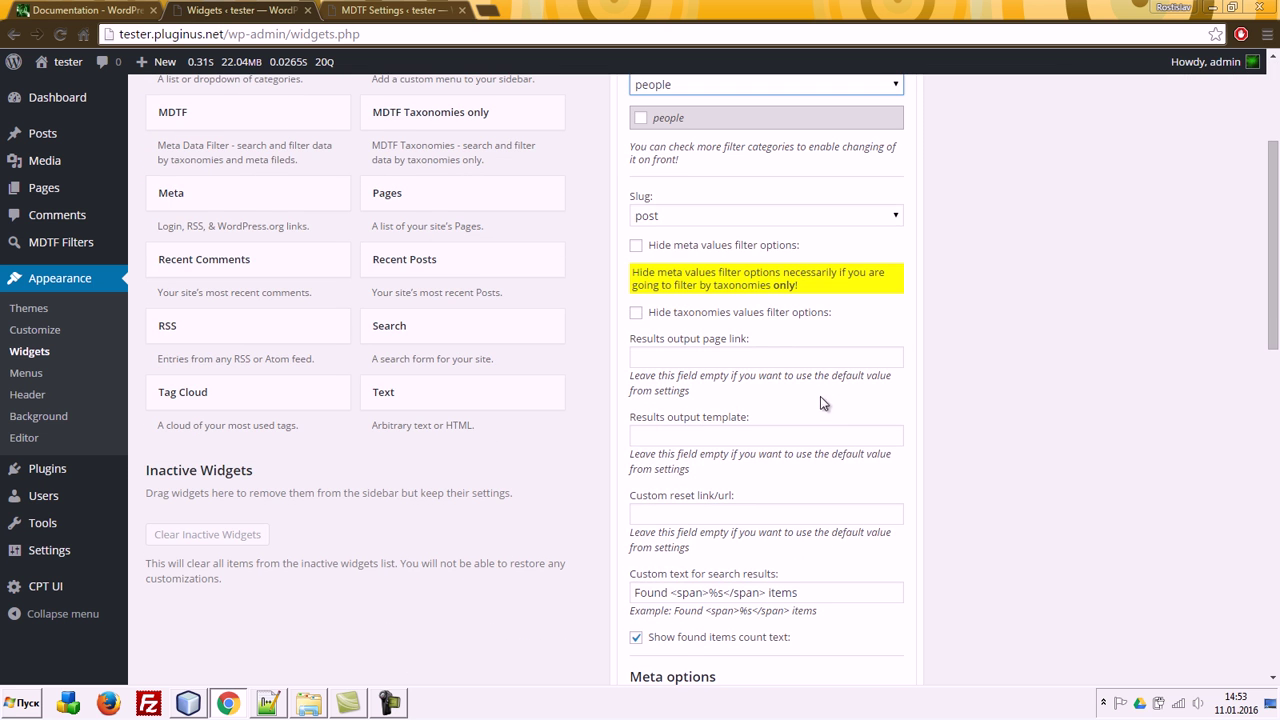
{"action": "left_click", "coordinate": [731, 219]}
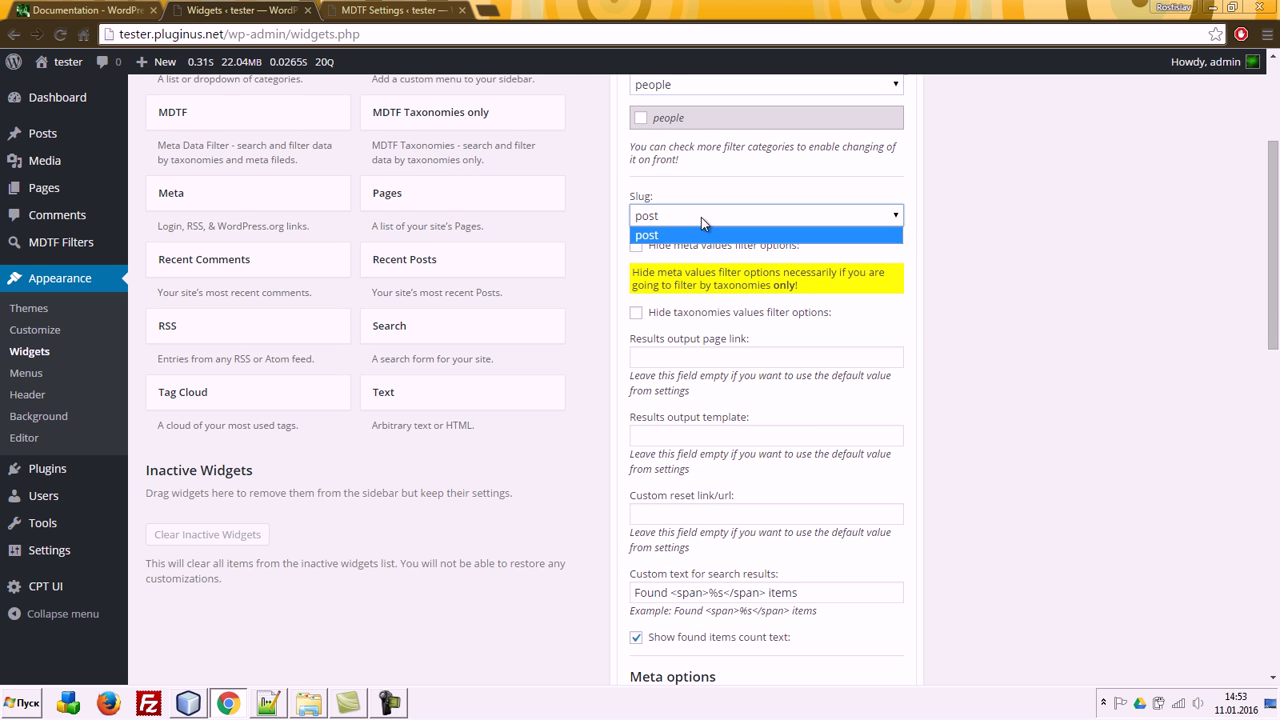
{"action": "left_click", "coordinate": [872, 188]}
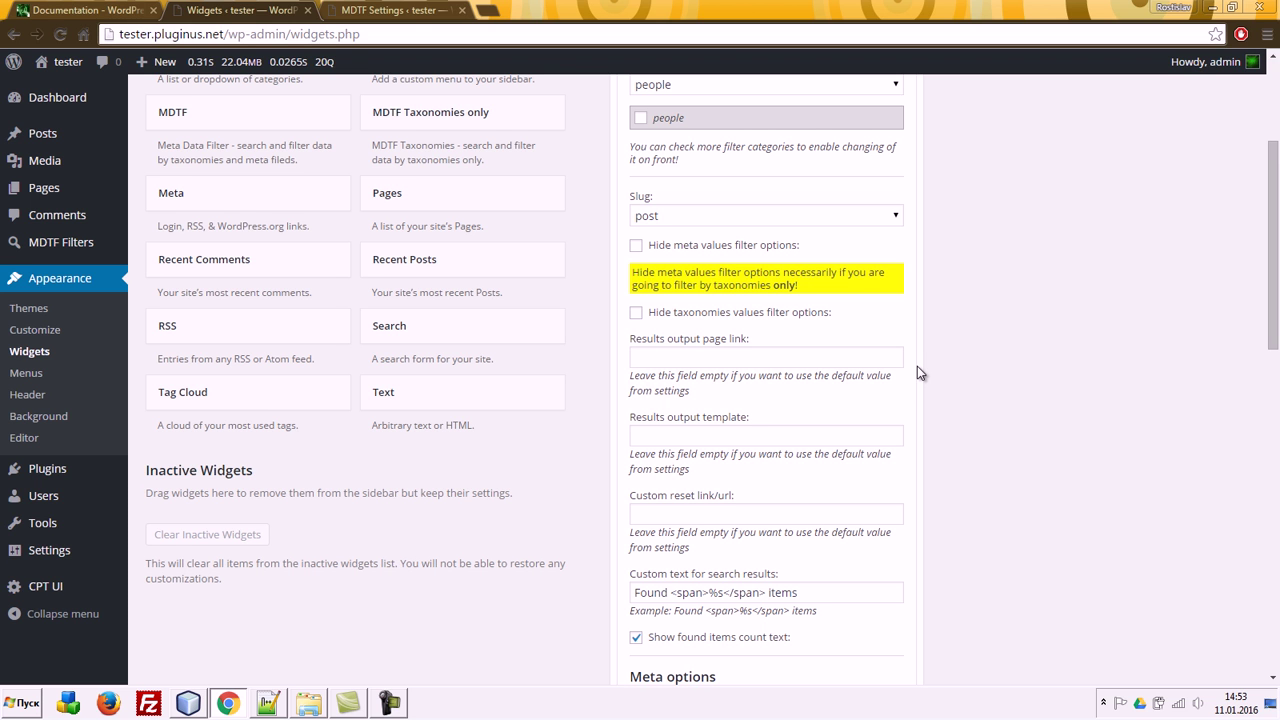
{"action": "left_click", "coordinate": [636, 313]}
Step: Compare the widget's results output page link, results output template and custom reset link fields with the main MDTF settings
{"action": "scroll", "coordinate": [1000, 315], "scroll_direction": "down", "scroll_amount": 2}
{"action": "left_click", "coordinate": [747, 197]}
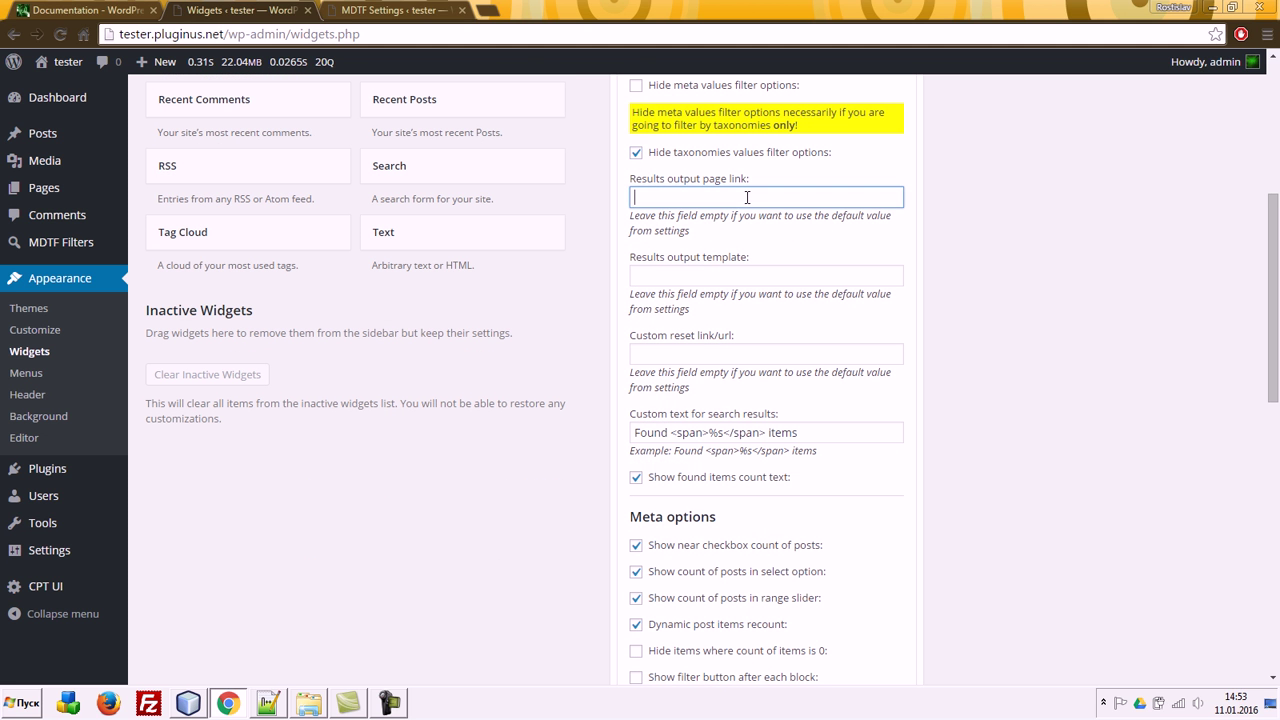
{"action": "left_click", "coordinate": [713, 278]}
{"action": "left_click", "coordinate": [712, 351]}
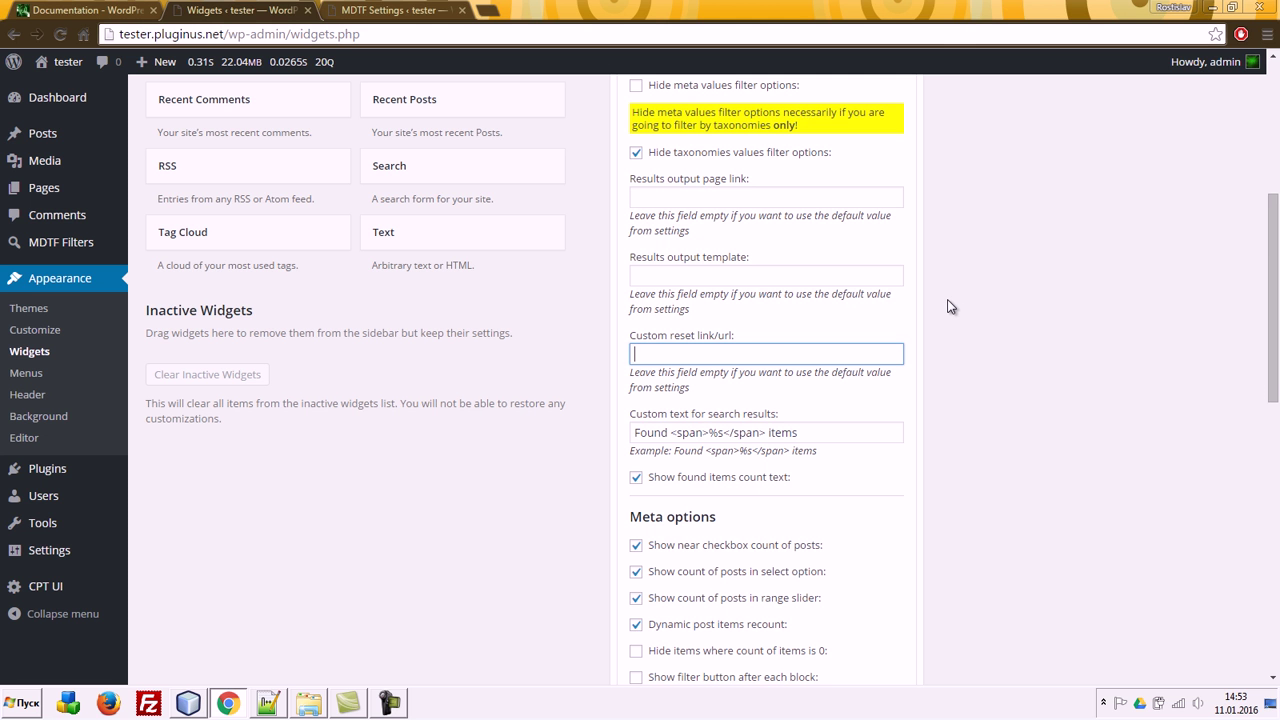
{"action": "left_click", "coordinate": [392, 10]}
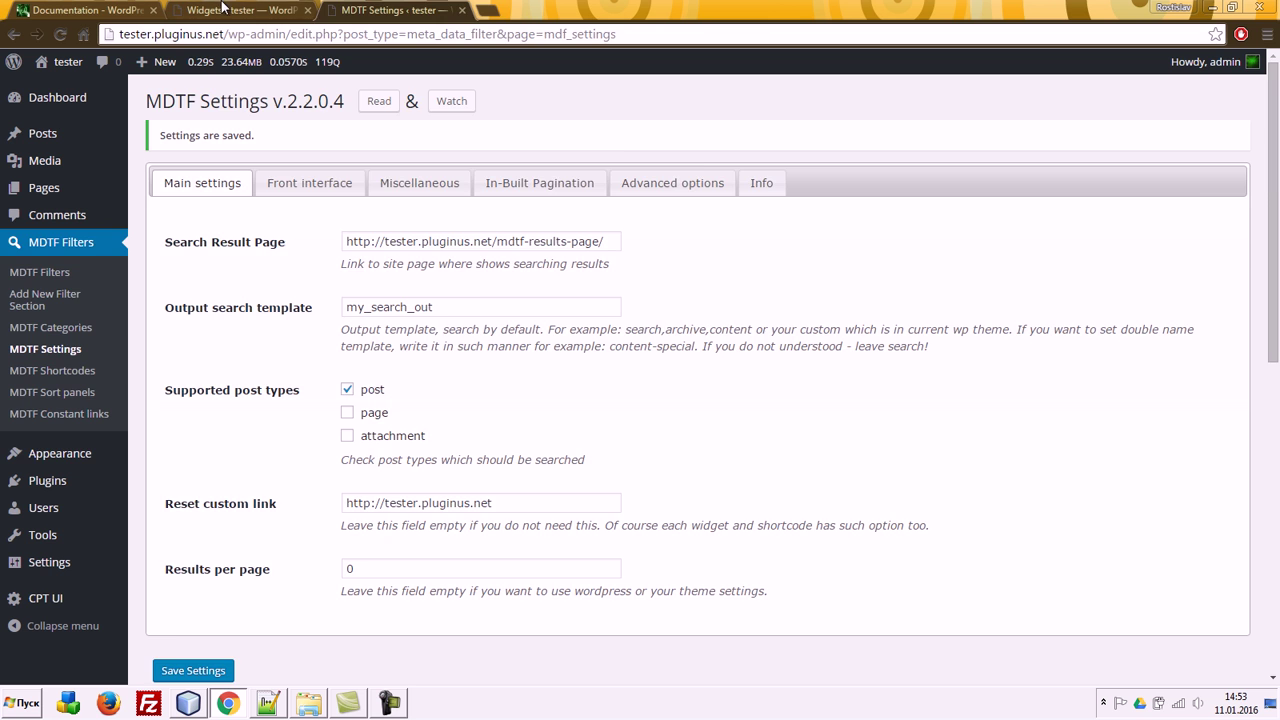
{"action": "left_click", "coordinate": [221, 5]}
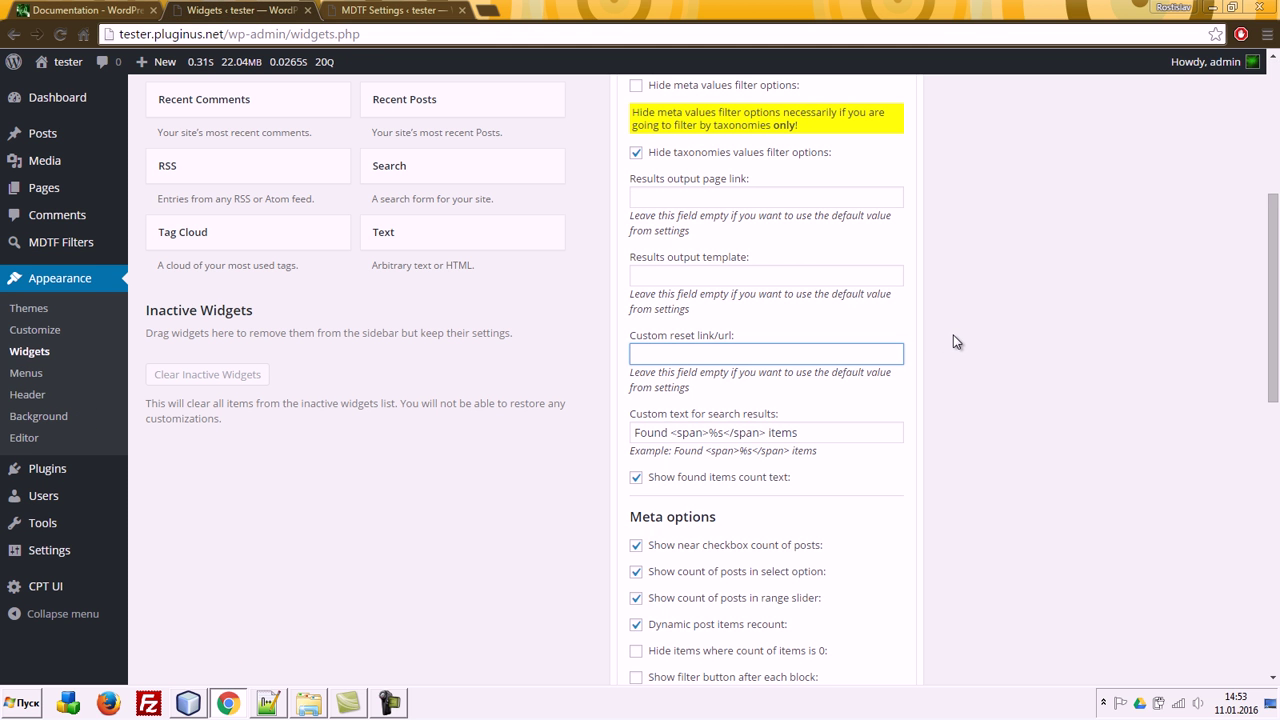
{"action": "left_click", "coordinate": [711, 196]}
{"action": "left_click", "coordinate": [645, 279]}
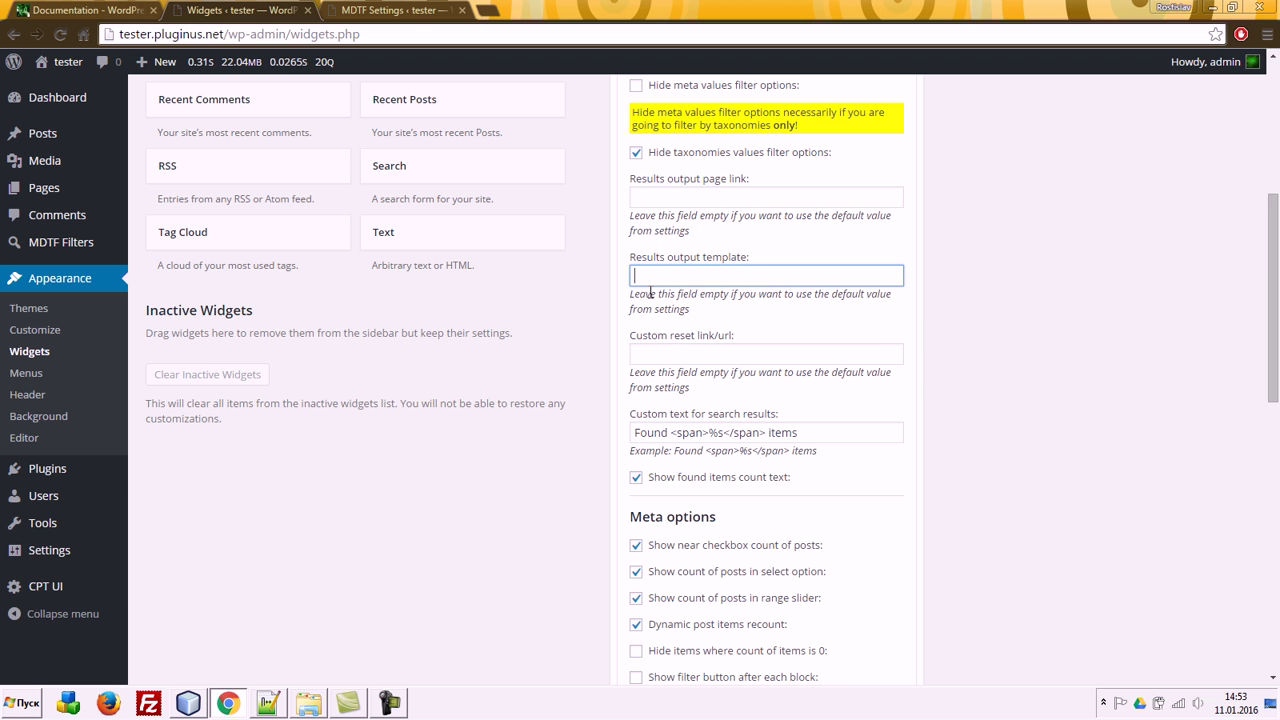
{"action": "left_click", "coordinate": [676, 350]}
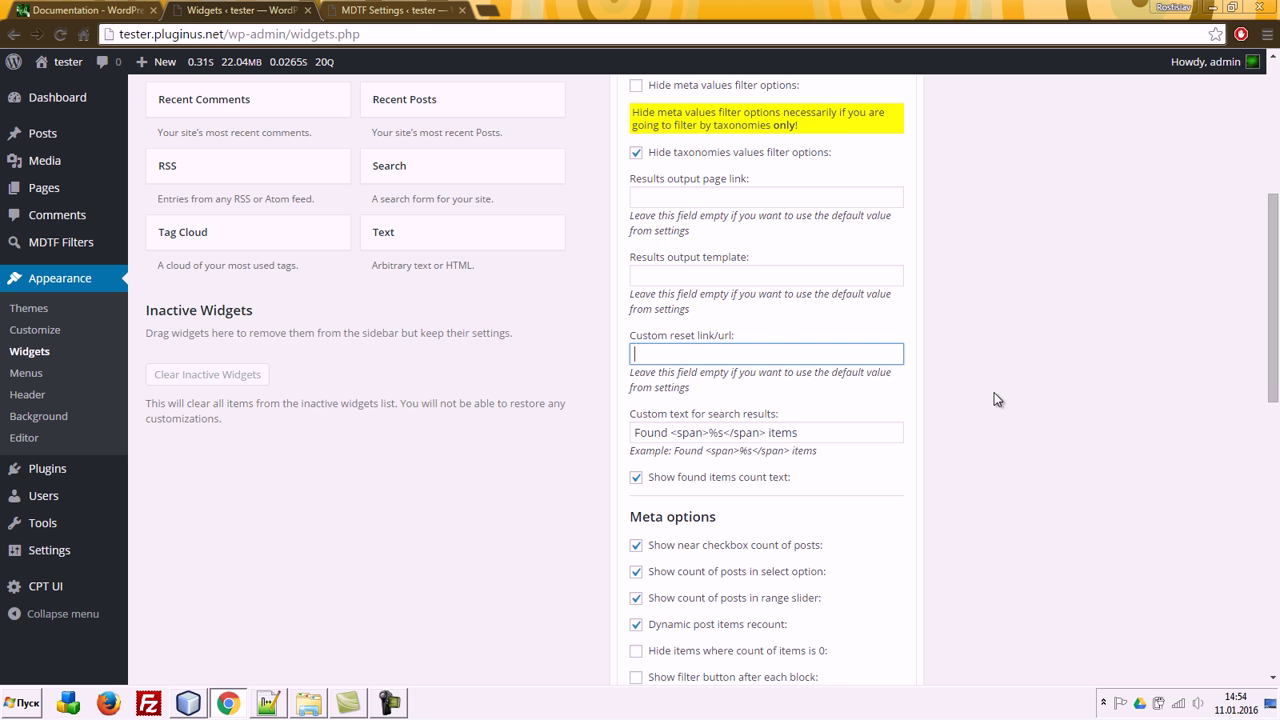
{"action": "left_click", "coordinate": [669, 273]}
{"action": "left_click", "coordinate": [674, 196]}
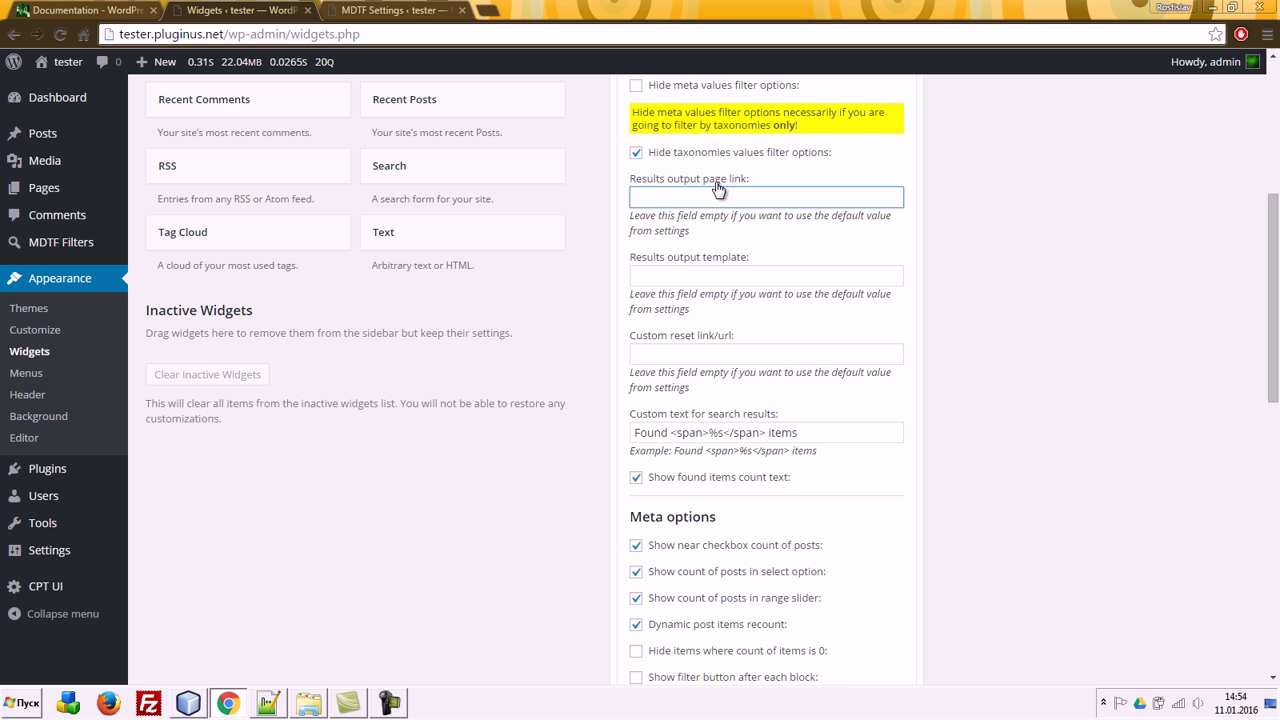
{"action": "left_click_drag", "start_coordinate": [626, 179], "coordinate": [752, 178]}
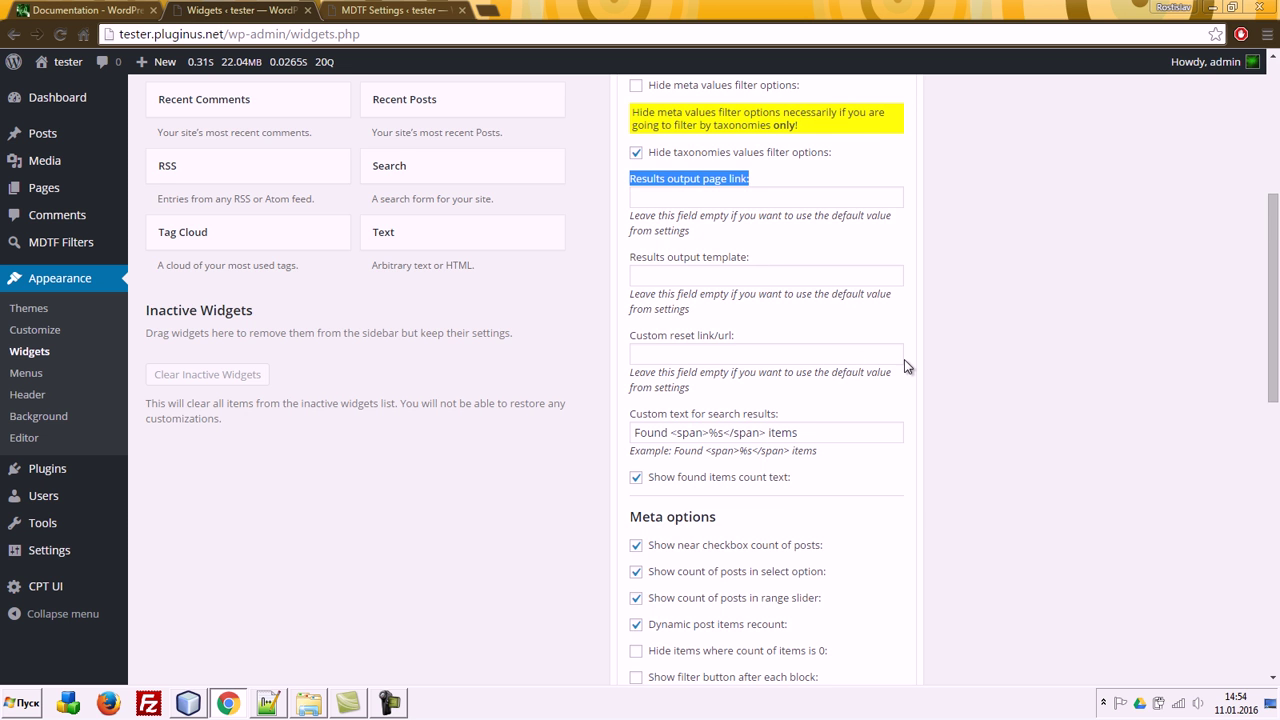
Step: Review the widget's search results text, meta options and taxonomies options, and save the MDTF widget
{"action": "scroll", "coordinate": [904, 359], "scroll_direction": "down", "scroll_amount": 2}
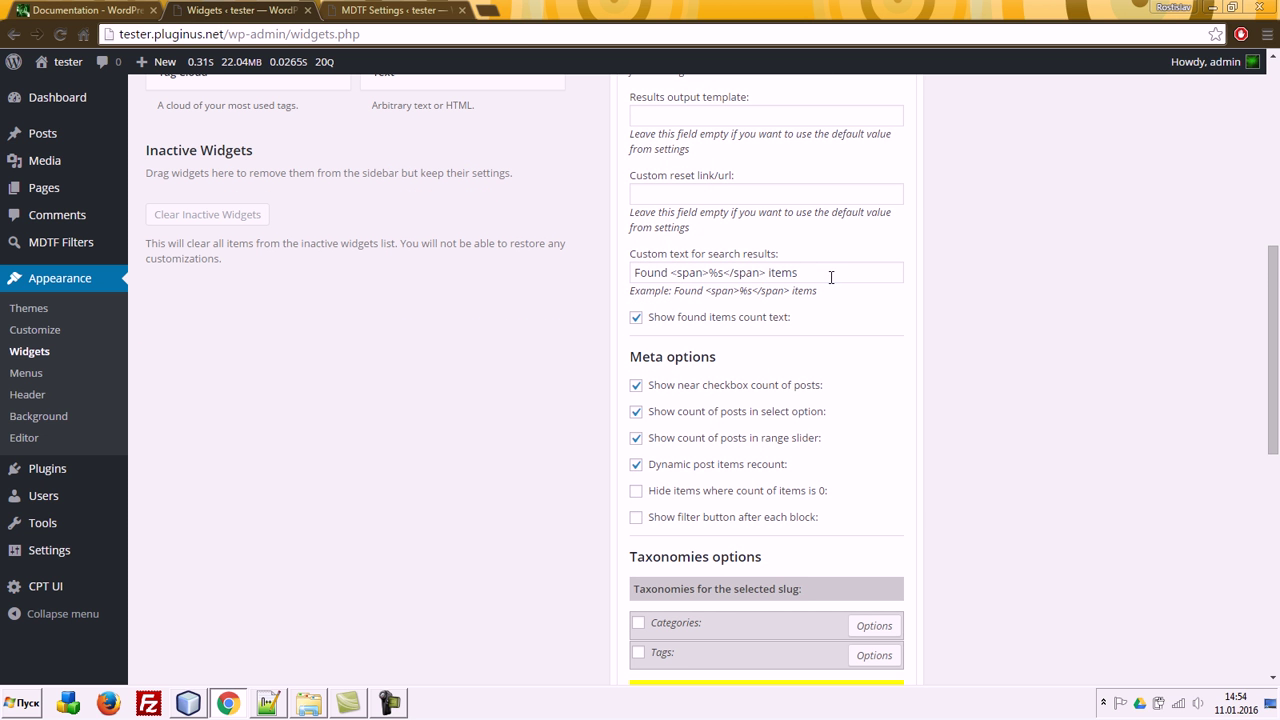
{"action": "left_click_drag", "start_coordinate": [831, 277], "coordinate": [668, 274]}
{"action": "scroll", "coordinate": [943, 343], "scroll_direction": "down", "scroll_amount": 2}
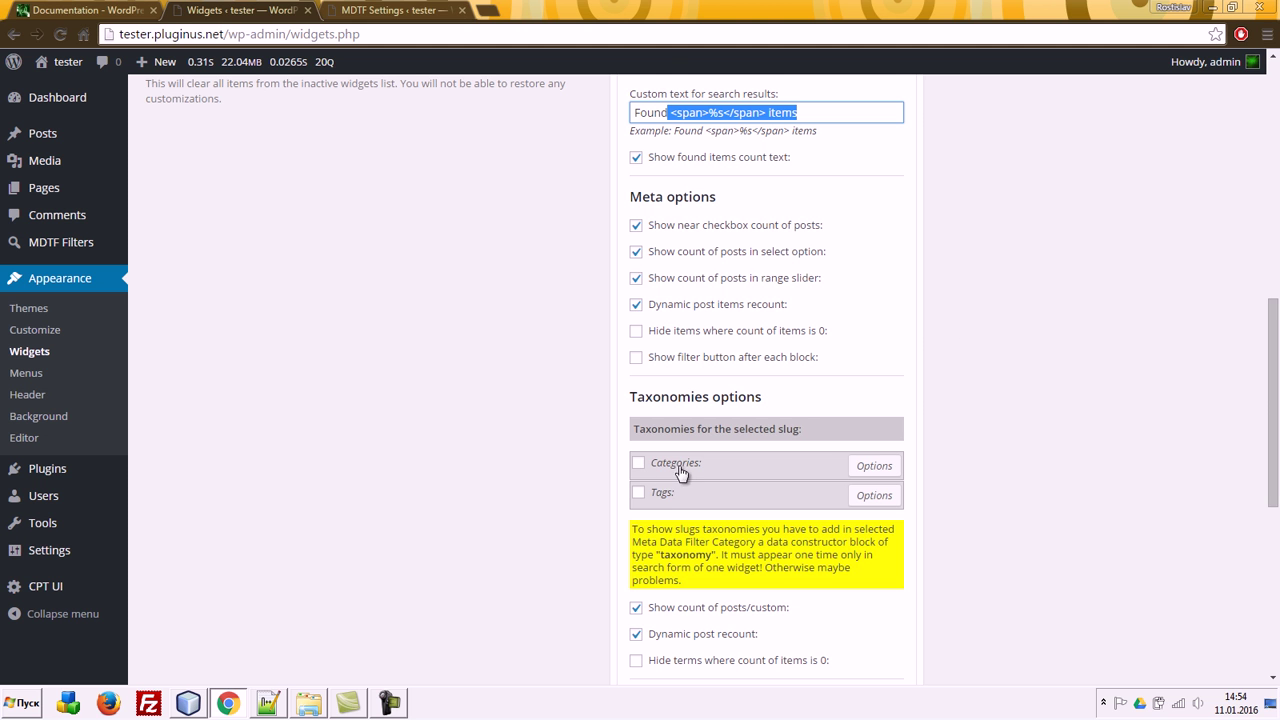
{"action": "scroll", "coordinate": [980, 401], "scroll_direction": "down", "scroll_amount": 3}
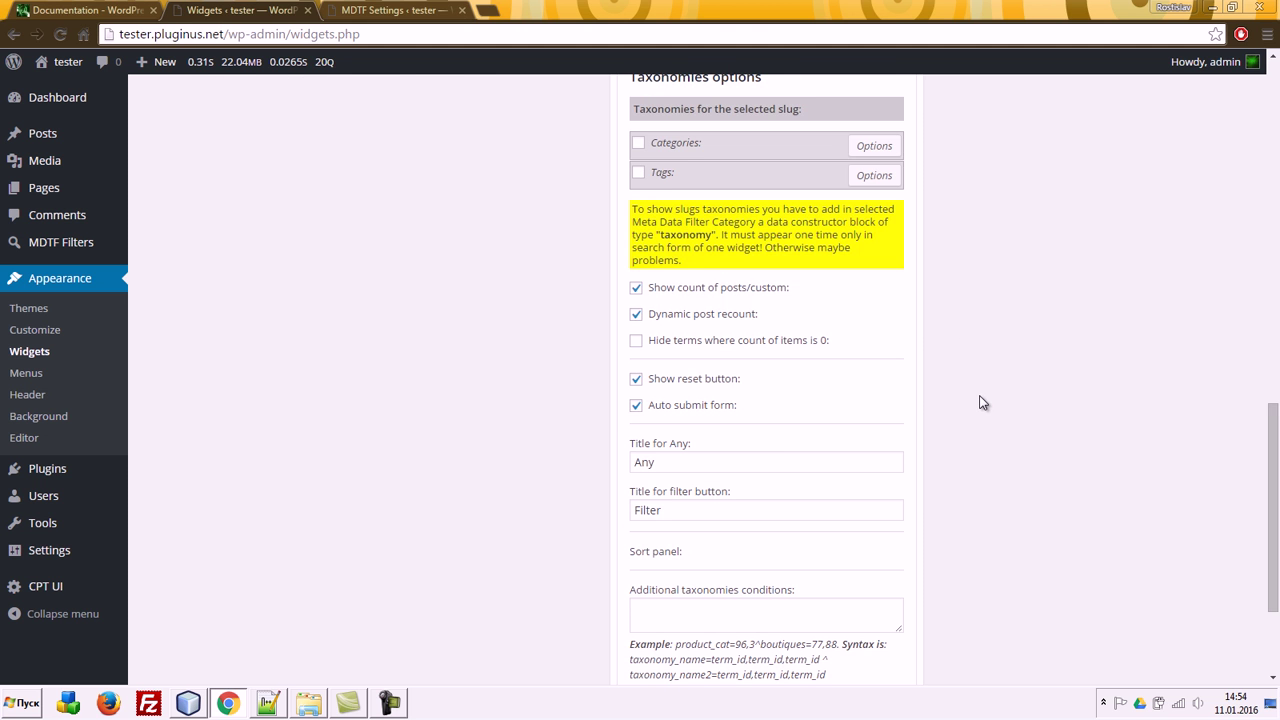
{"action": "scroll", "coordinate": [980, 400], "scroll_direction": "down", "scroll_amount": 2}
{"action": "left_click", "coordinate": [880, 556]}
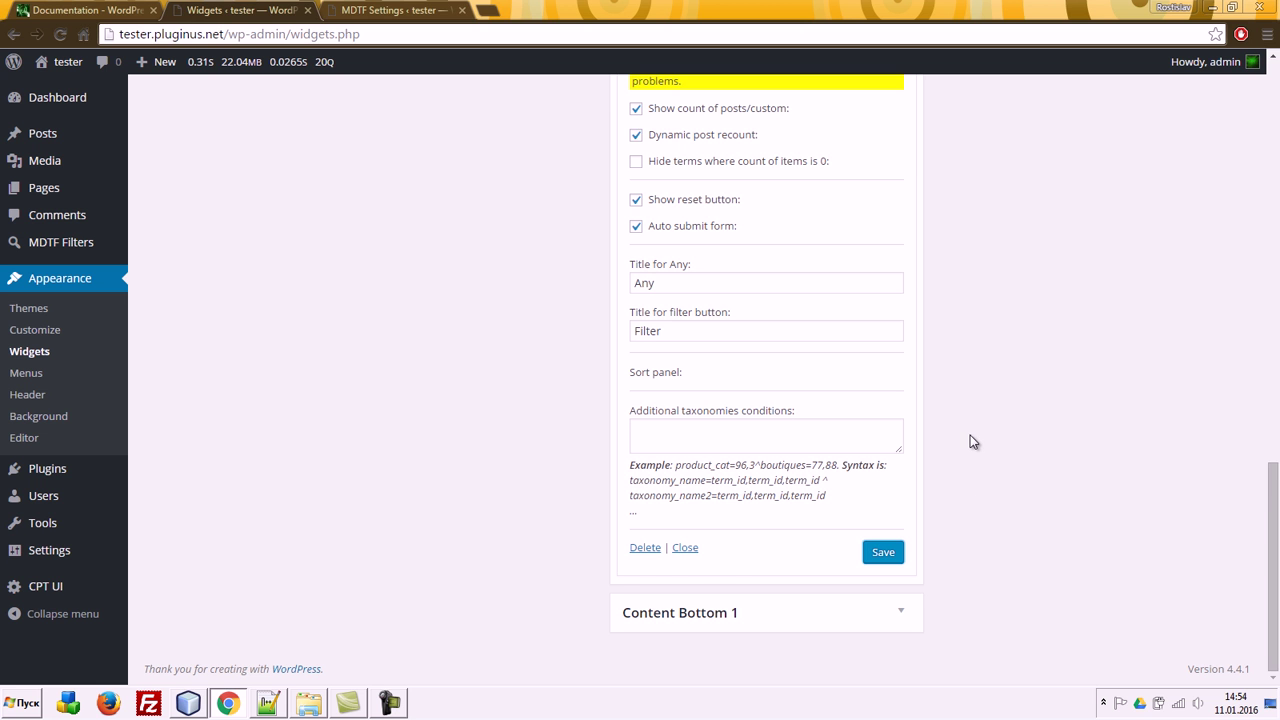
Step: Open the site's front page in a new tab and filter the posts by a minimum Age of 60
{"action": "left_click", "coordinate": [400, 10]}
{"action": "left_click", "coordinate": [55, 88]}
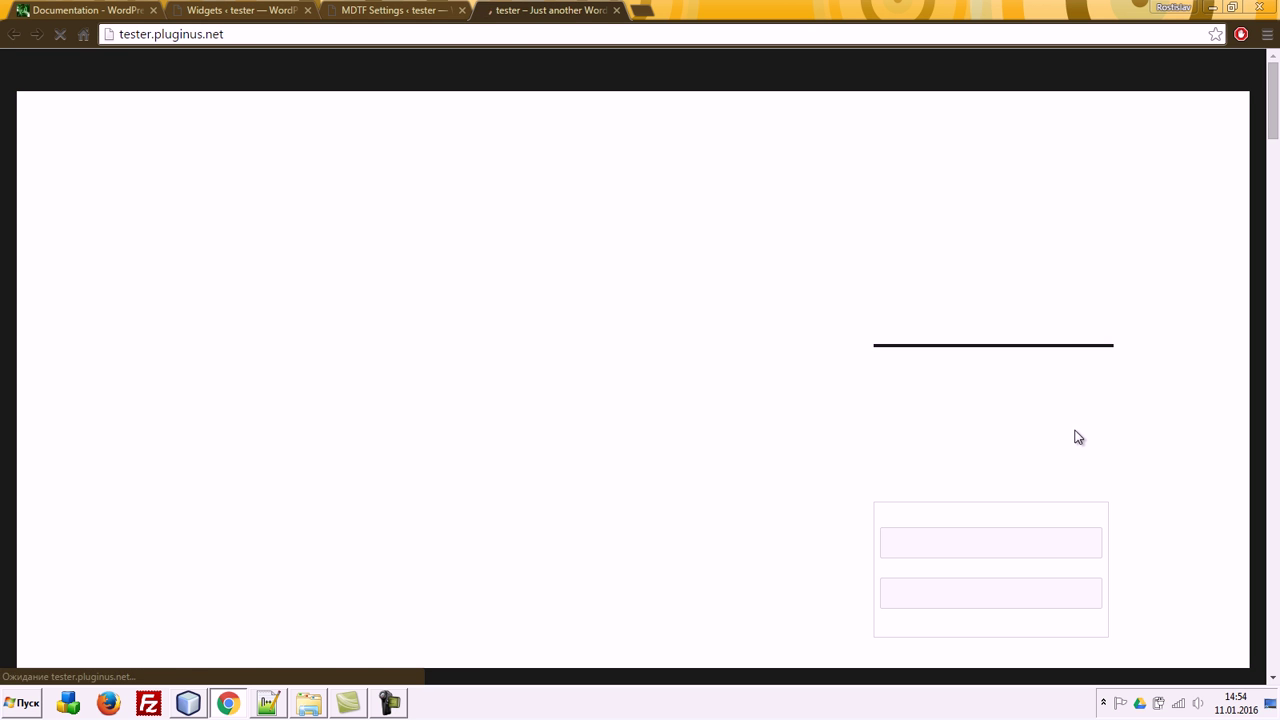
{"action": "scroll", "coordinate": [1167, 478], "scroll_direction": "down", "scroll_amount": 2}
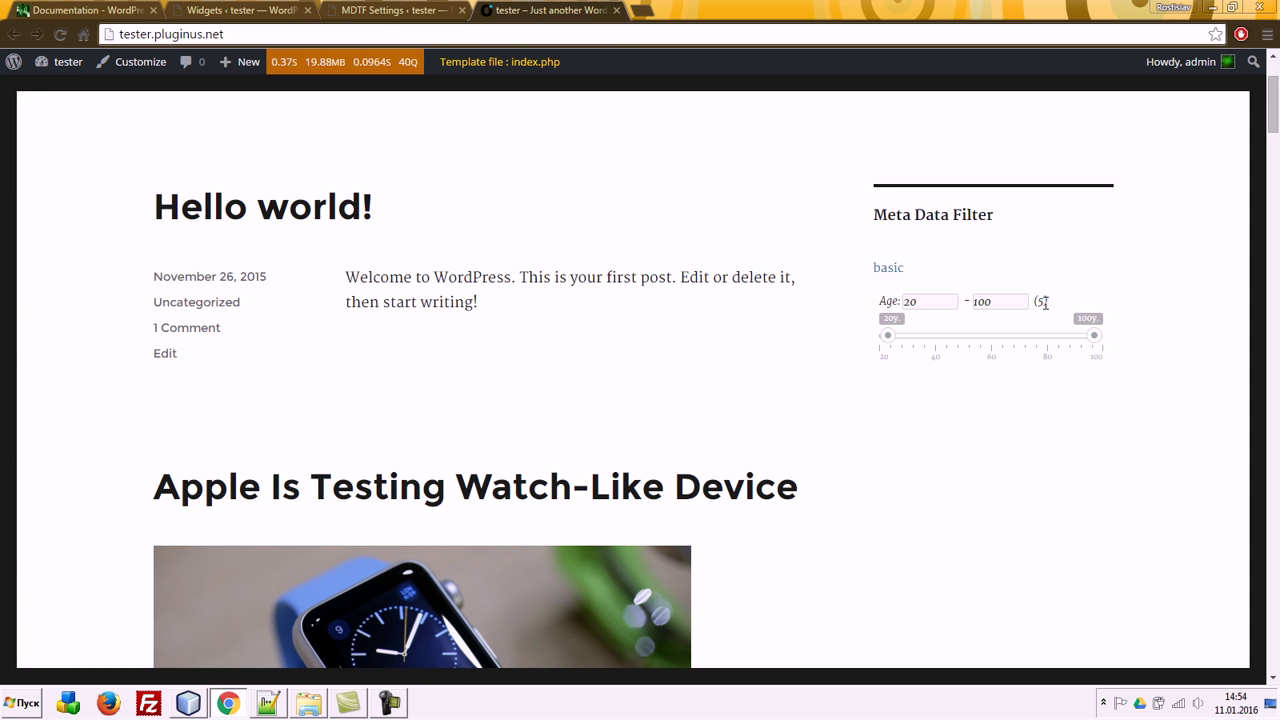
{"action": "left_click_drag", "start_coordinate": [1047, 300], "coordinate": [1034, 301]}
{"action": "left_click_drag", "start_coordinate": [992, 306], "coordinate": [993, 343]}
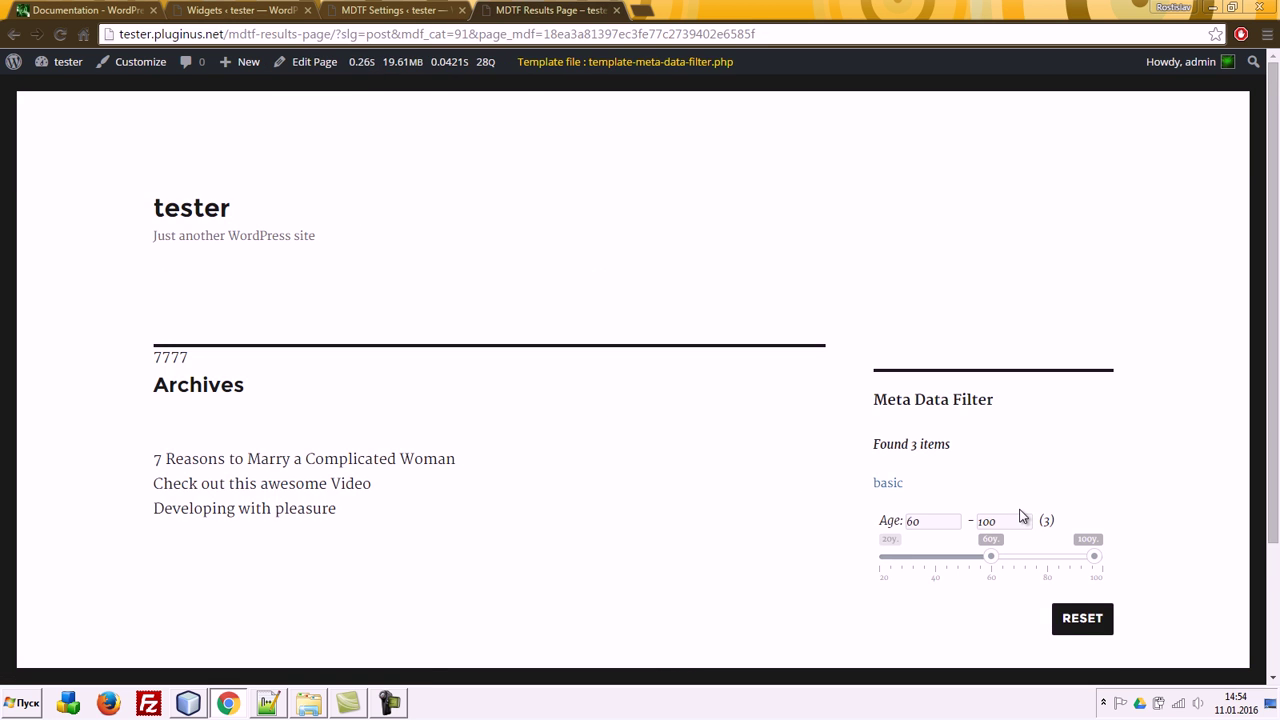
Step: Switch to NetBeans, undo the recent edits in my_search_out.php, save the file and return to the search results page in Chrome
{"action": "left_click", "coordinate": [267, 706]}
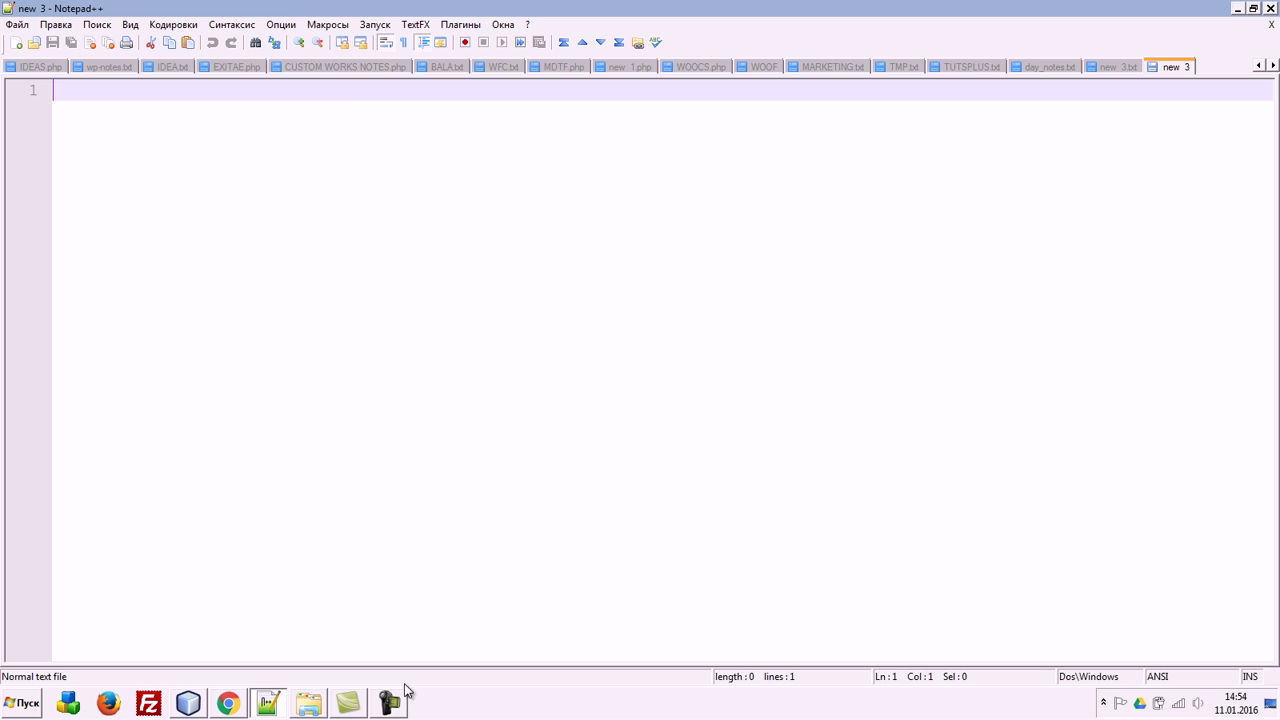
{"action": "left_click", "coordinate": [197, 702]}
{"action": "left_click", "coordinate": [703, 305]}
{"action": "key", "text": "ctrl+z"}
{"action": "key", "text": "ctrl+z"}
{"action": "key", "text": "ctrl+z"}
{"action": "key", "text": "ctrl+z"}
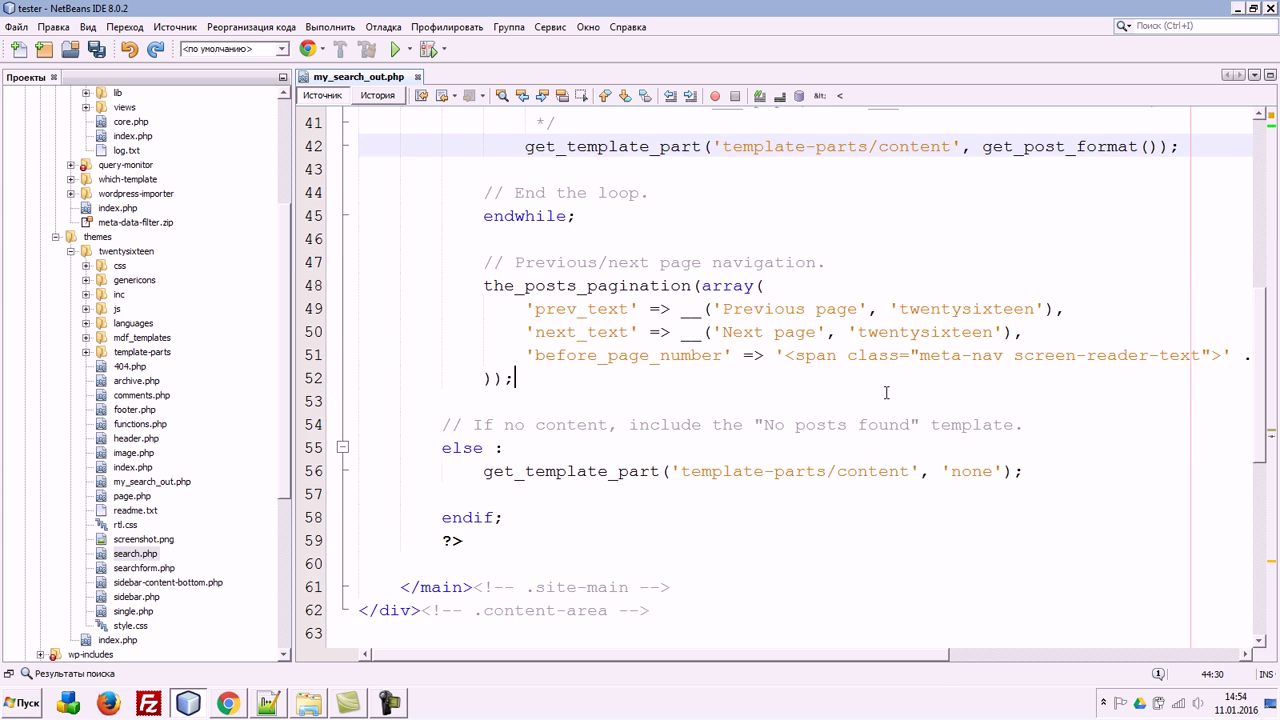
{"action": "key", "text": "ctrl+s"}
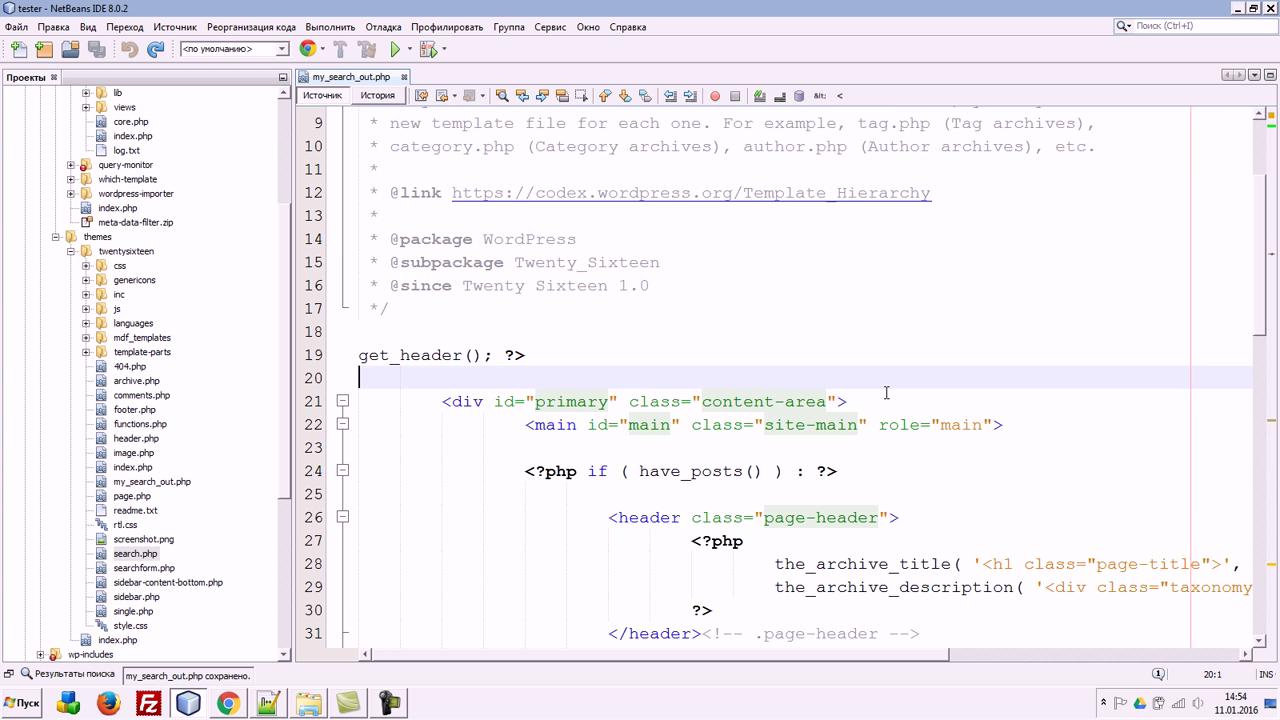
{"action": "key", "text": "alt+Tab"}
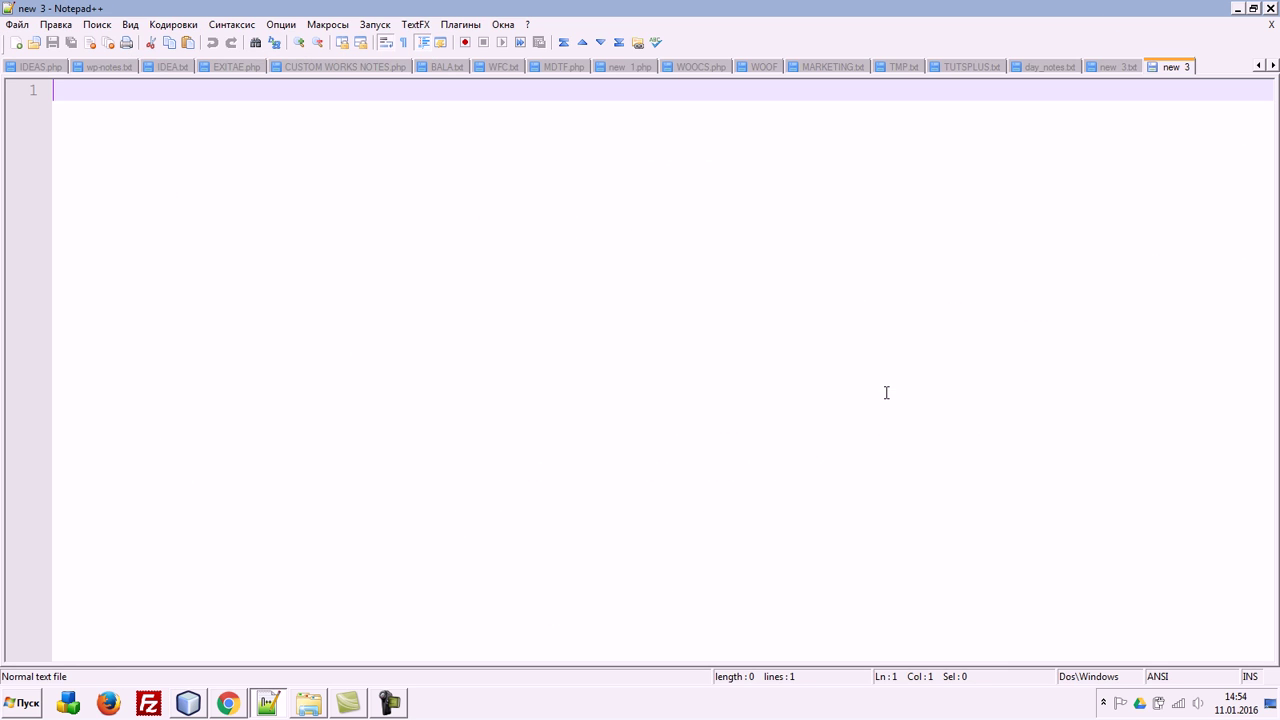
{"action": "left_click", "coordinate": [228, 703]}
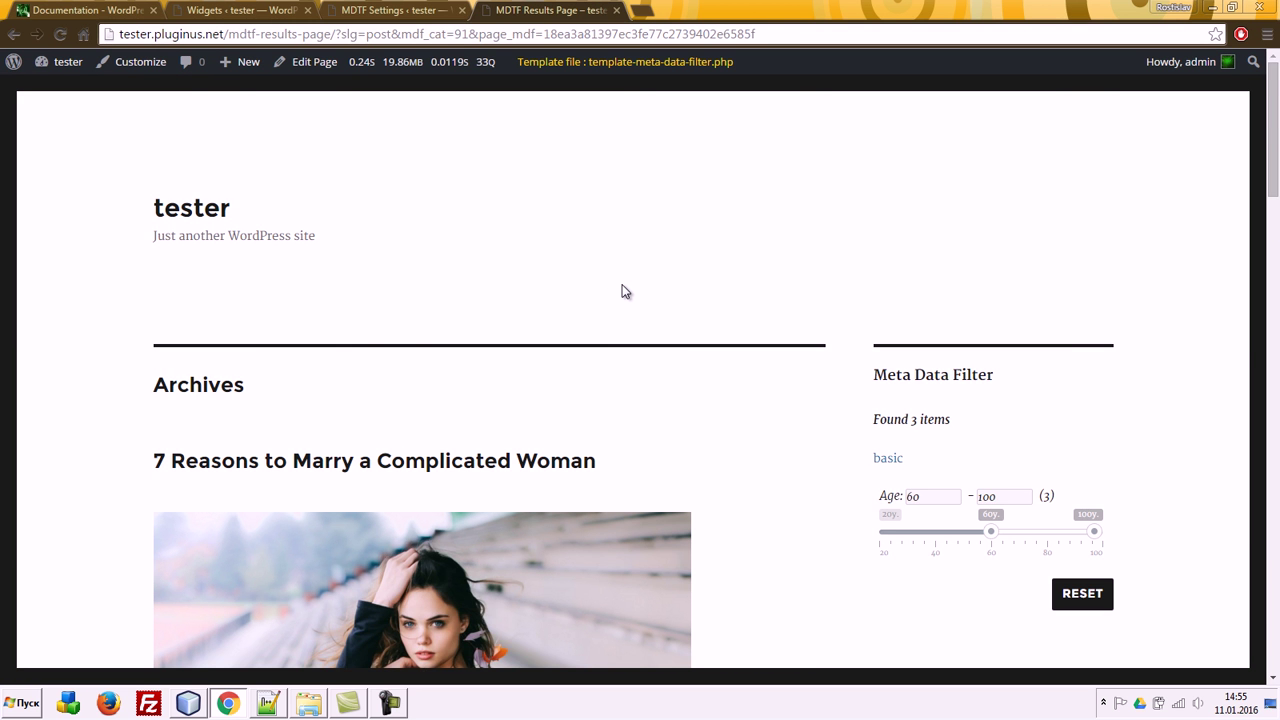
Step: Check the found items text on the results page, narrow the Age filter to 75–80 and reset the filter
{"action": "scroll", "coordinate": [622, 286], "scroll_direction": "down", "scroll_amount": 1}
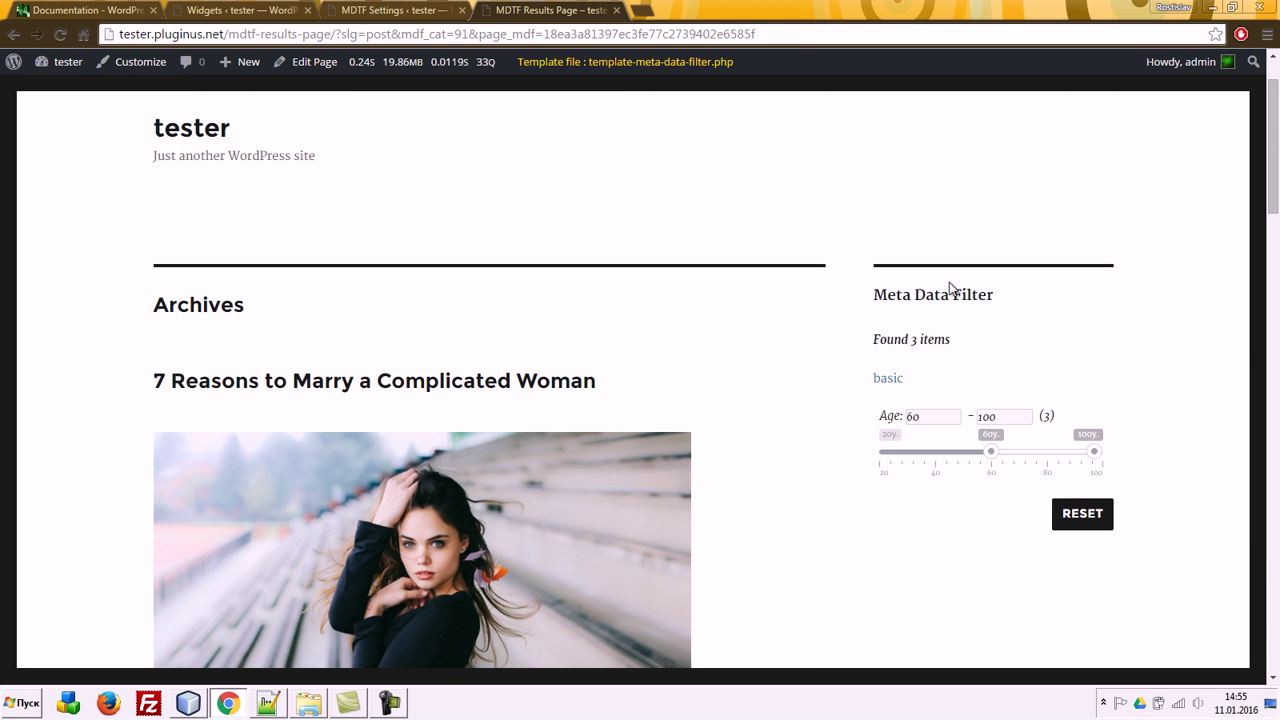
{"action": "left_click_drag", "start_coordinate": [871, 343], "coordinate": [997, 337]}
{"action": "left_click", "coordinate": [928, 338]}
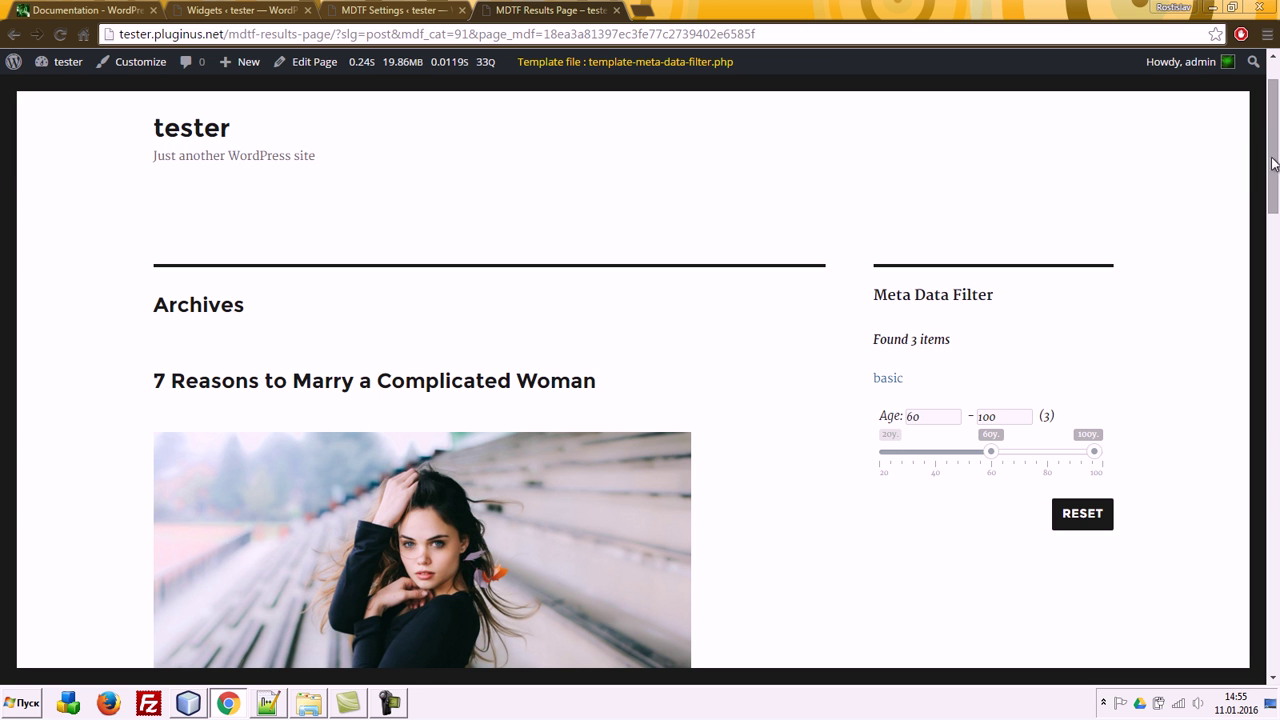
{"action": "mouse_move", "coordinate": [1274, 165]}
{"action": "left_mouse_down"}
{"action": "mouse_move", "coordinate": [1268, 632]}
{"action": "mouse_move", "coordinate": [1267, 152]}
{"action": "left_mouse_up"}
{"action": "left_click_drag", "start_coordinate": [994, 480], "coordinate": [1035, 480]}
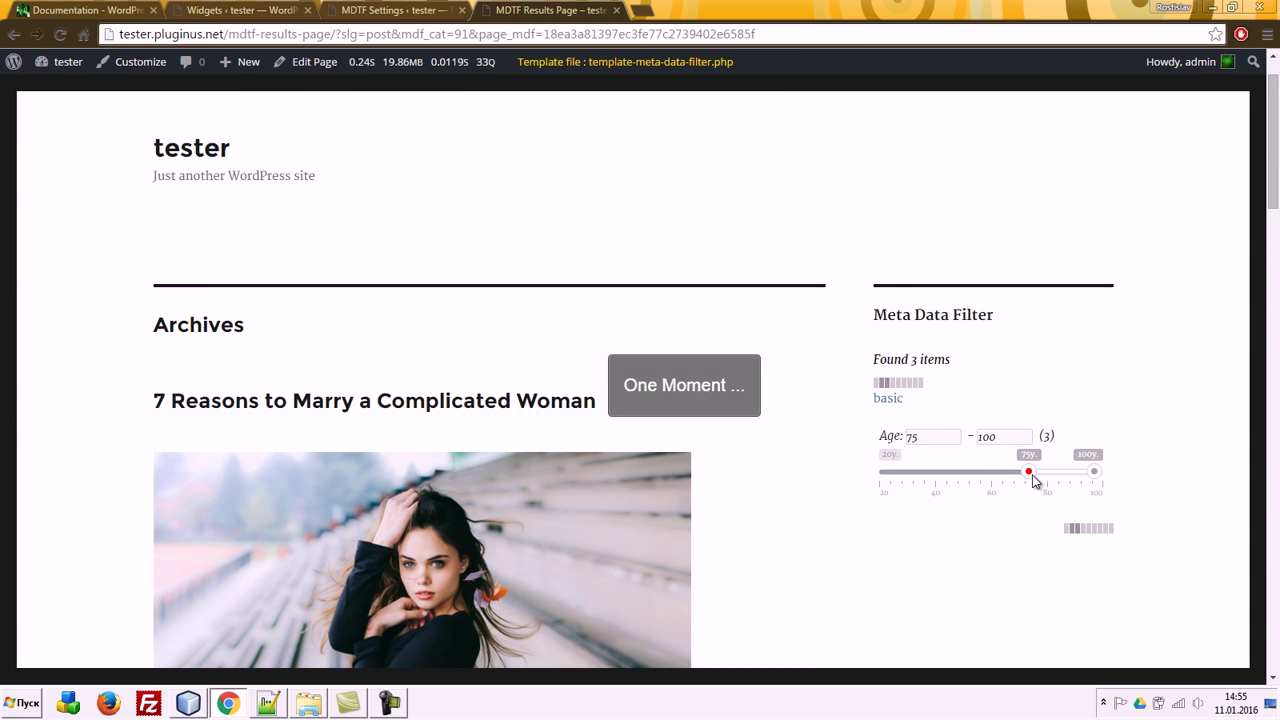
{"action": "left_click_drag", "start_coordinate": [1095, 526], "coordinate": [1048, 542]}
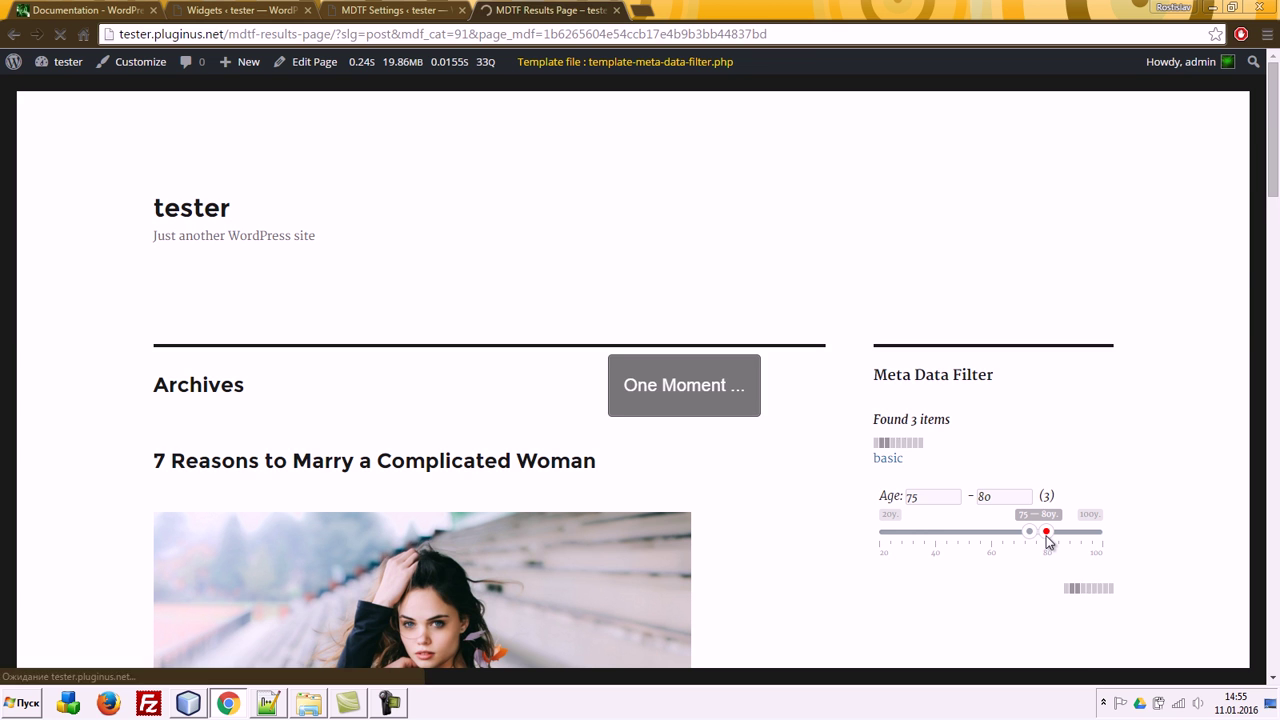
{"action": "left_click_drag", "start_coordinate": [1270, 162], "coordinate": [1200, 200]}
{"action": "left_click", "coordinate": [1094, 526]}
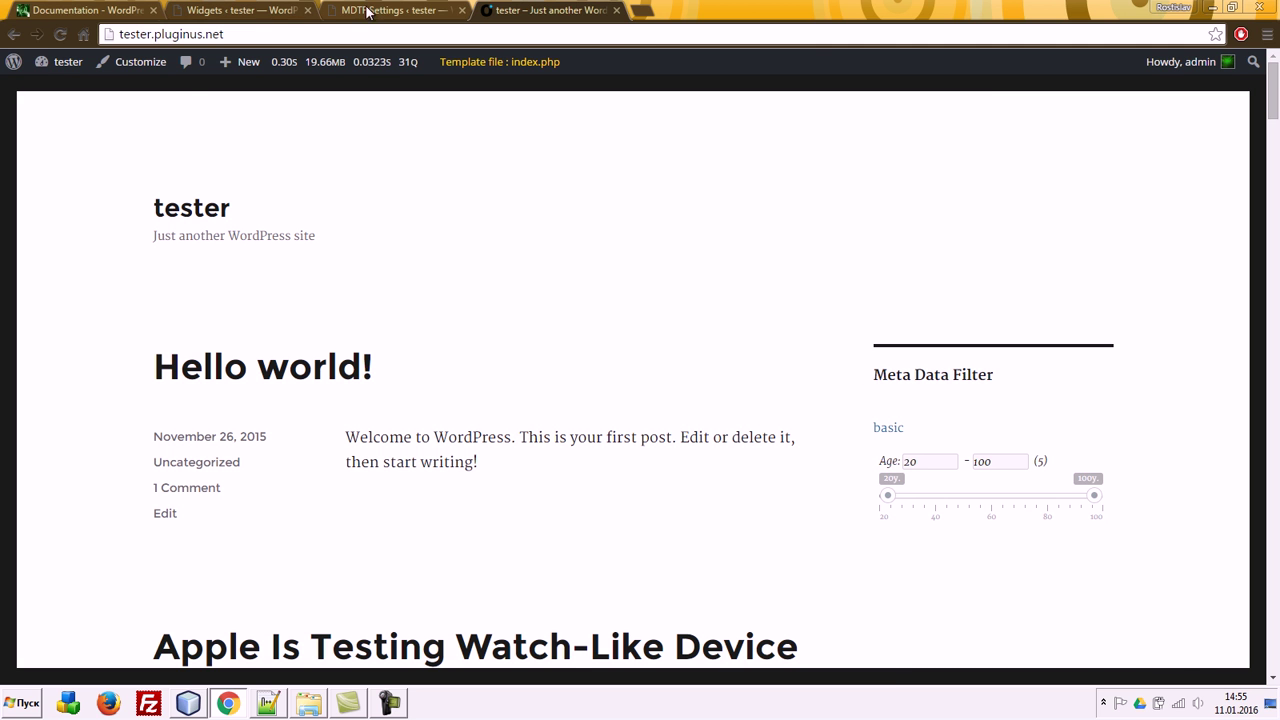
Step: Check the Reset custom link in MDTF Settings and return to the search results options of the MDTF widget
{"action": "left_click", "coordinate": [420, 10]}
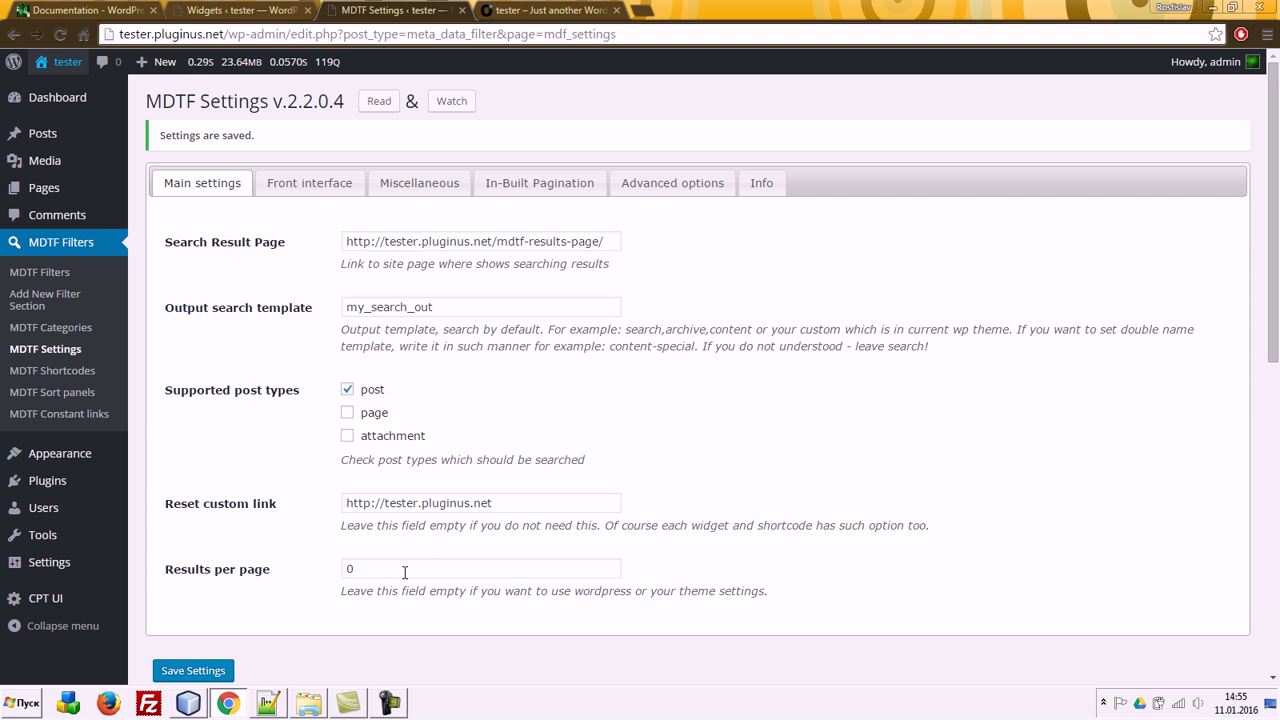
{"action": "left_click_drag", "start_coordinate": [520, 502], "coordinate": [245, 533]}
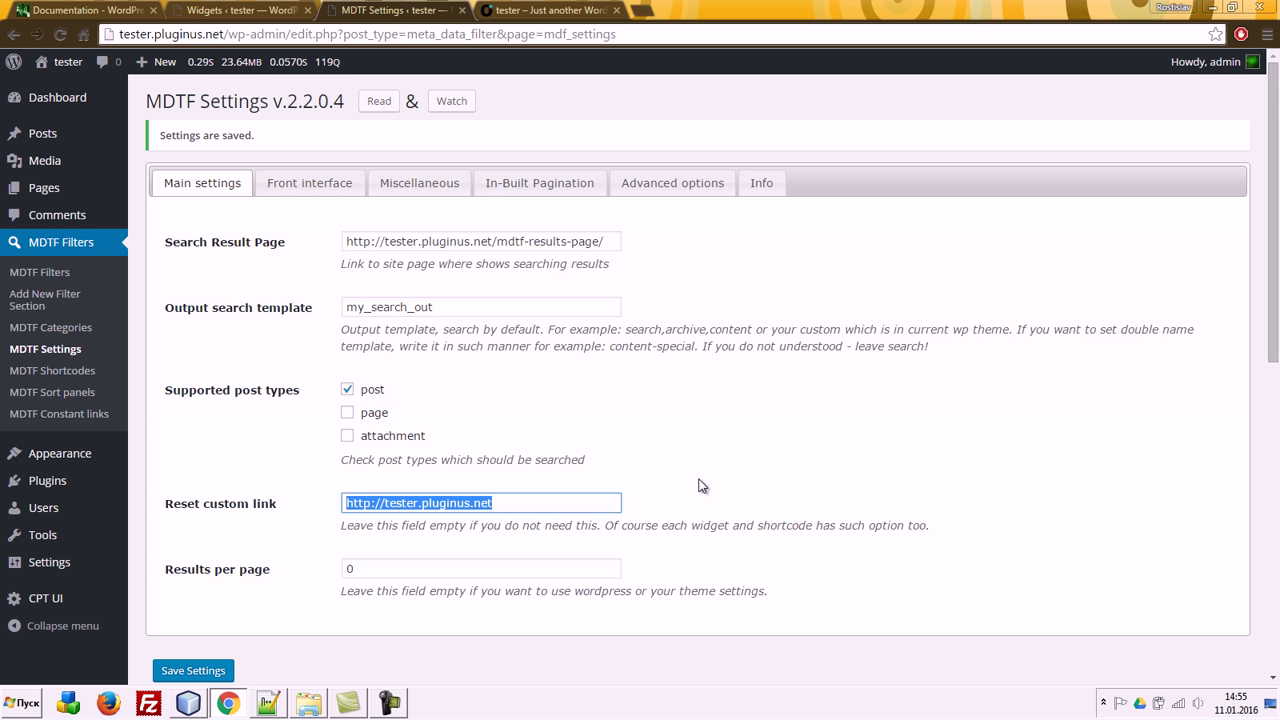
{"action": "left_click", "coordinate": [265, 10]}
{"action": "scroll", "coordinate": [913, 416], "scroll_direction": "up", "scroll_amount": 3}
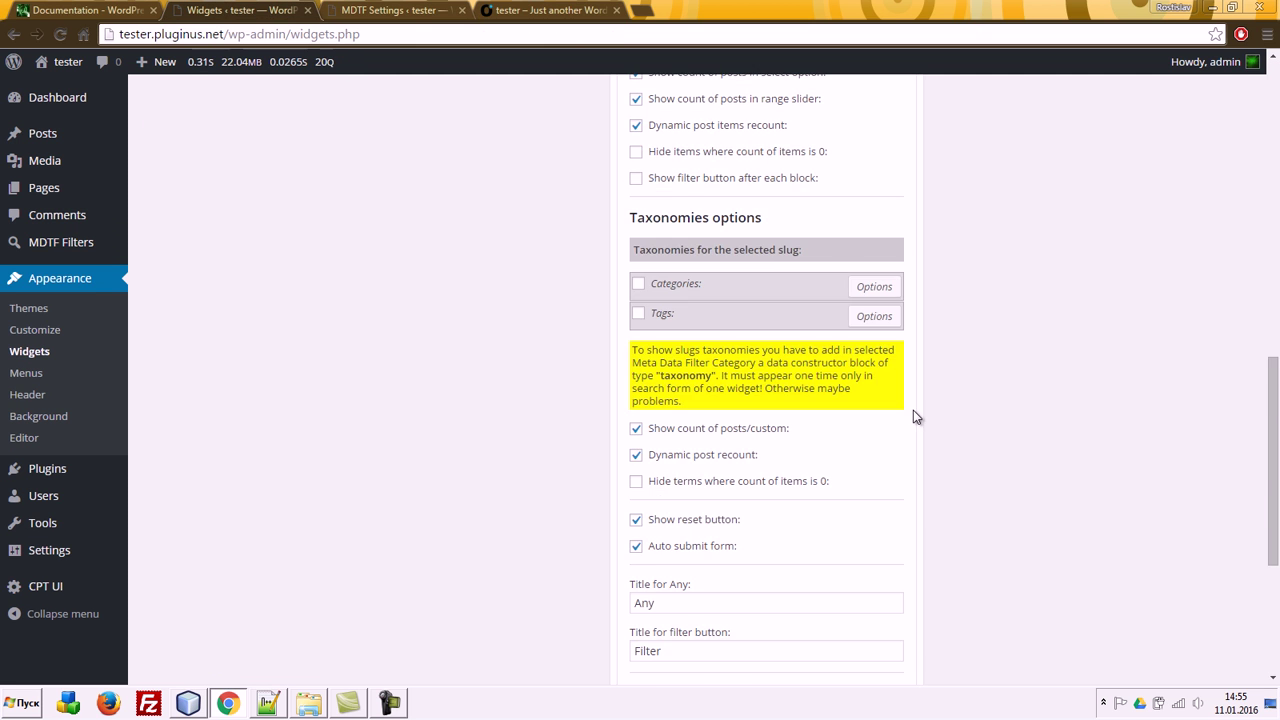
{"action": "scroll", "coordinate": [913, 416], "scroll_direction": "up", "scroll_amount": 2}
{"action": "scroll", "coordinate": [920, 395], "scroll_direction": "up", "scroll_amount": 2}
Step: Copy the example text into the widget's custom text for search results: "Found <span>%s</span> items"
{"action": "left_click_drag", "start_coordinate": [674, 270], "coordinate": [880, 272]}
{"action": "key", "text": "ctrl+c"}
{"action": "left_click", "coordinate": [852, 253]}
{"action": "key", "text": "ctrl+v"}
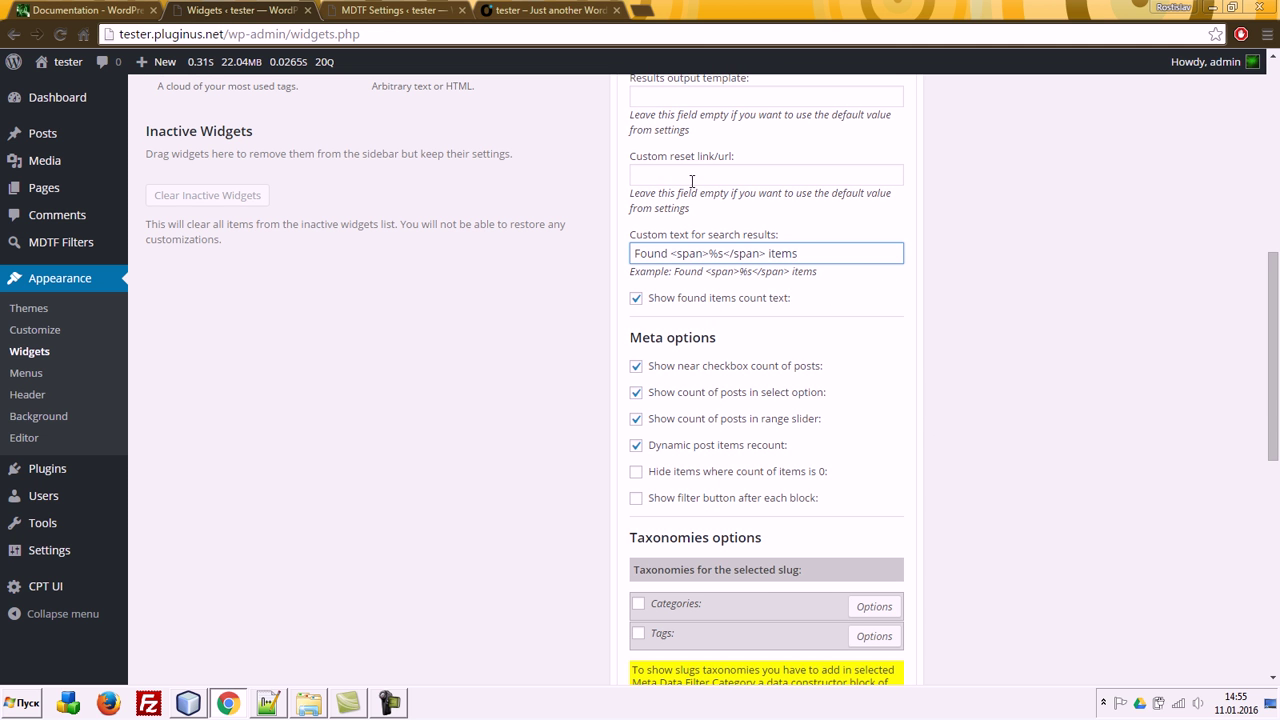
Step: Review the MDTF widget's custom reset link and results output page link options, and save the widget
{"action": "left_click_drag", "start_coordinate": [738, 160], "coordinate": [643, 160]}
{"action": "scroll", "coordinate": [906, 275], "scroll_direction": "up", "scroll_amount": 1}
{"action": "scroll", "coordinate": [906, 275], "scroll_direction": "up", "scroll_amount": 1}
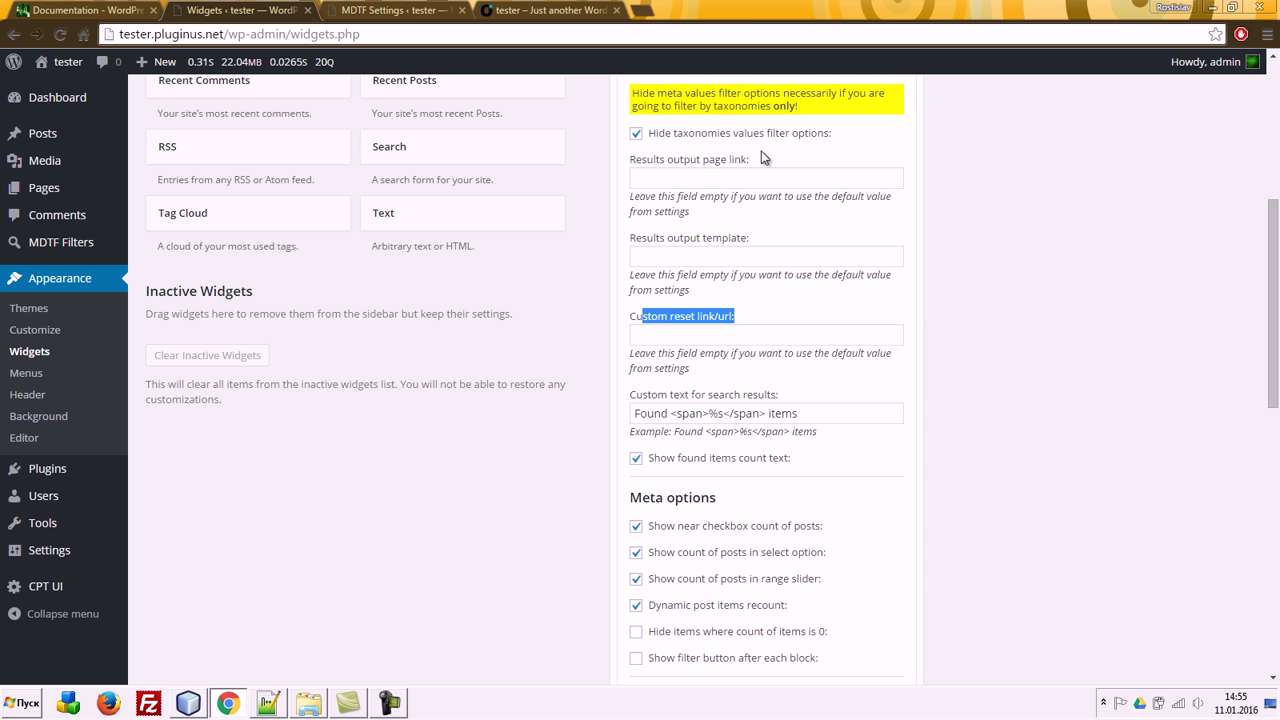
{"action": "left_click_drag", "start_coordinate": [750, 160], "coordinate": [628, 160]}
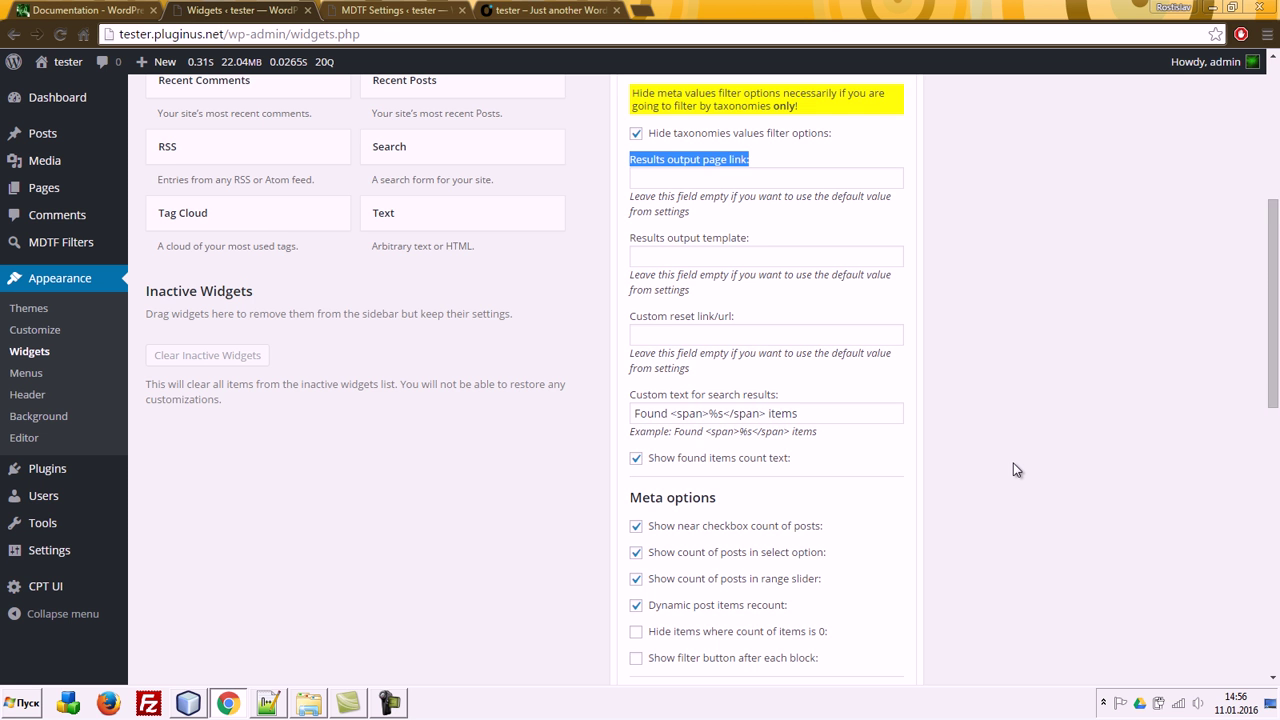
{"action": "scroll", "coordinate": [1013, 465], "scroll_direction": "down", "scroll_amount": 3}
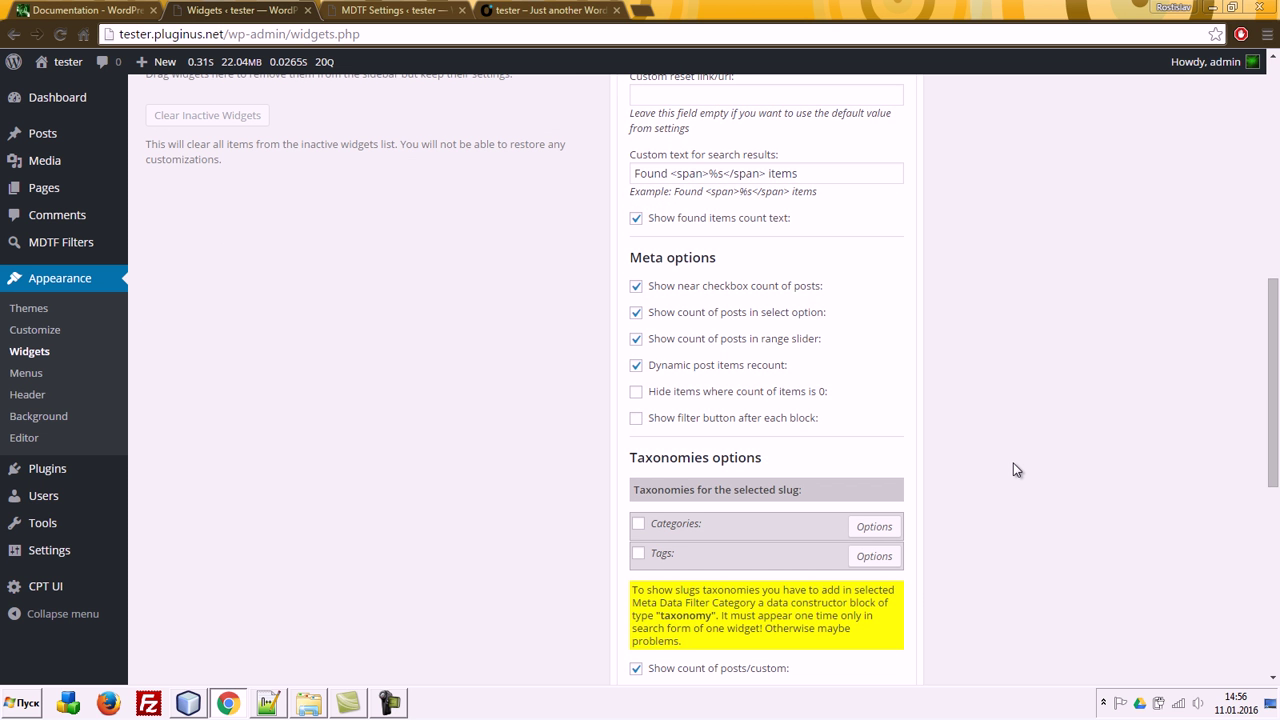
{"action": "scroll", "coordinate": [1013, 465], "scroll_direction": "down", "scroll_amount": 7}
{"action": "left_click", "coordinate": [883, 553]}
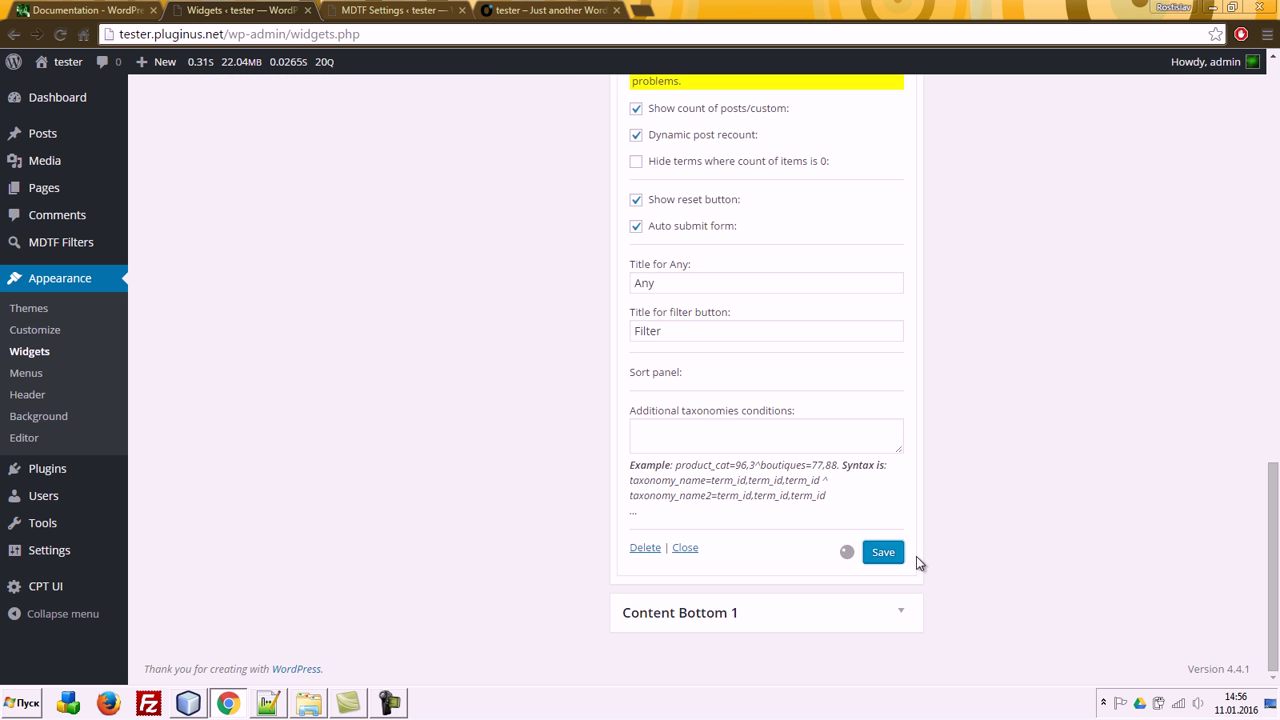
Step: Turn off "Hide taxonomies values filter options" in the MDTF widget and save it
{"action": "scroll", "coordinate": [1023, 434], "scroll_direction": "up", "scroll_amount": 13}
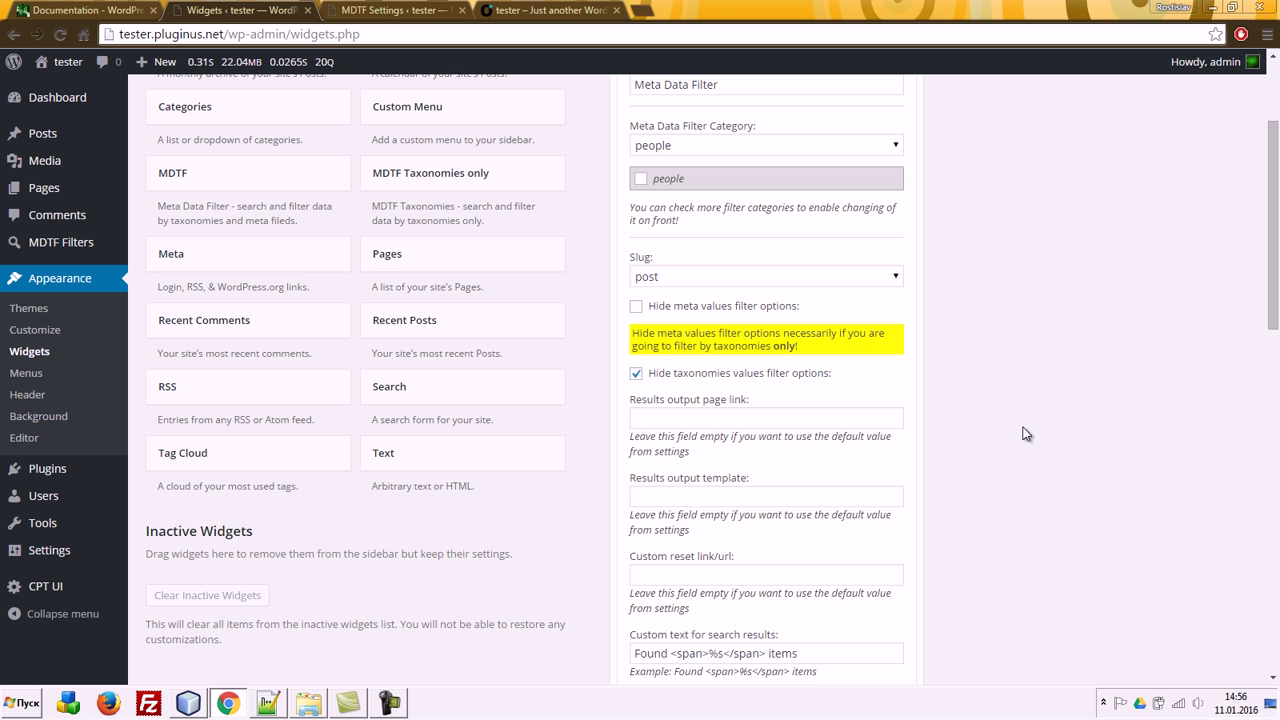
{"action": "left_click", "coordinate": [783, 374]}
{"action": "scroll", "coordinate": [900, 443], "scroll_direction": "down", "scroll_amount": 7}
{"action": "scroll", "coordinate": [867, 432], "scroll_direction": "up", "scroll_amount": 6}
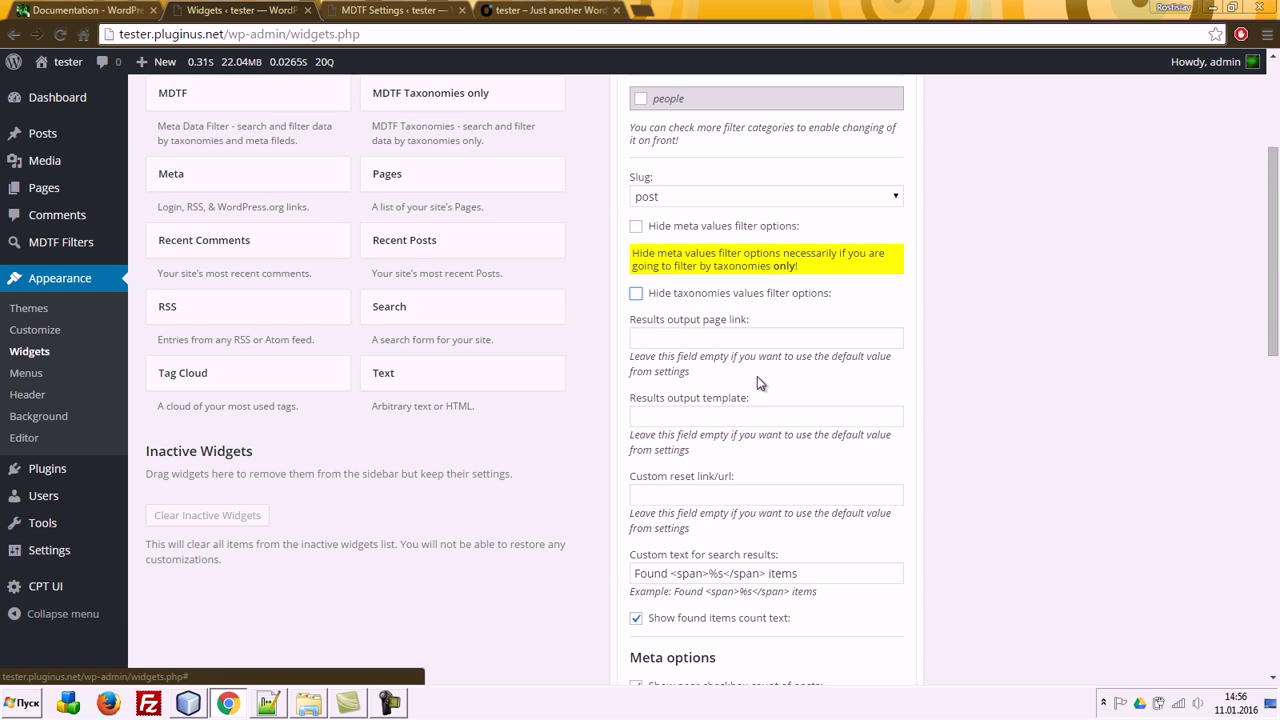
{"action": "scroll", "coordinate": [811, 487], "scroll_direction": "down", "scroll_amount": 12}
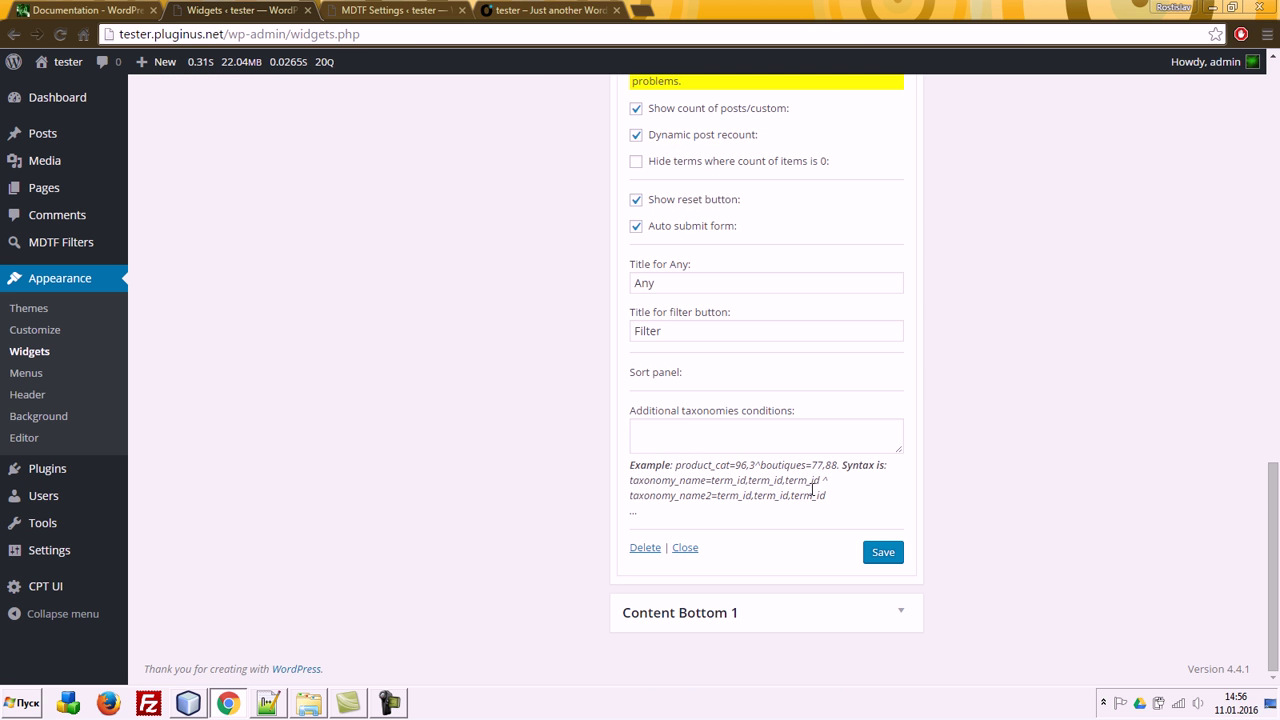
{"action": "left_click", "coordinate": [884, 553]}
Step: Reload the site's home page to check the Meta Data Filter sidebar, and return to the start of the widget's settings
{"action": "left_click", "coordinate": [395, 10]}
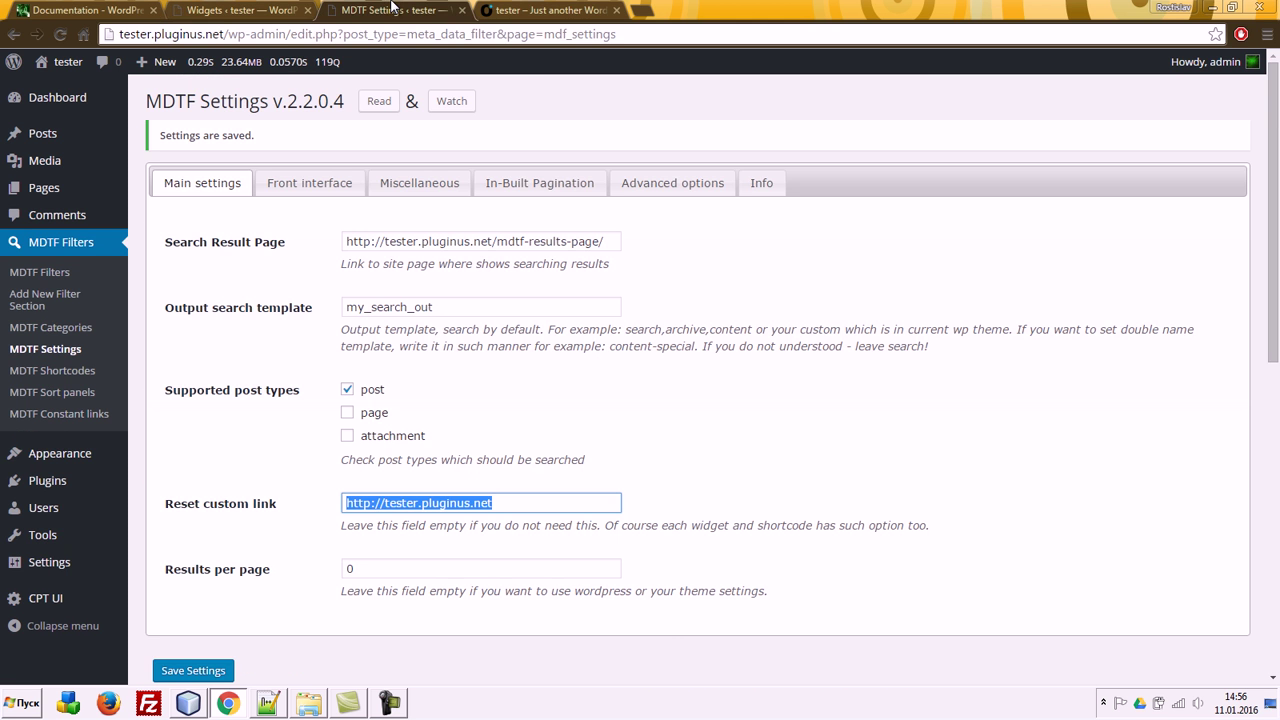
{"action": "left_click", "coordinate": [527, 7]}
{"action": "left_click", "coordinate": [180, 209]}
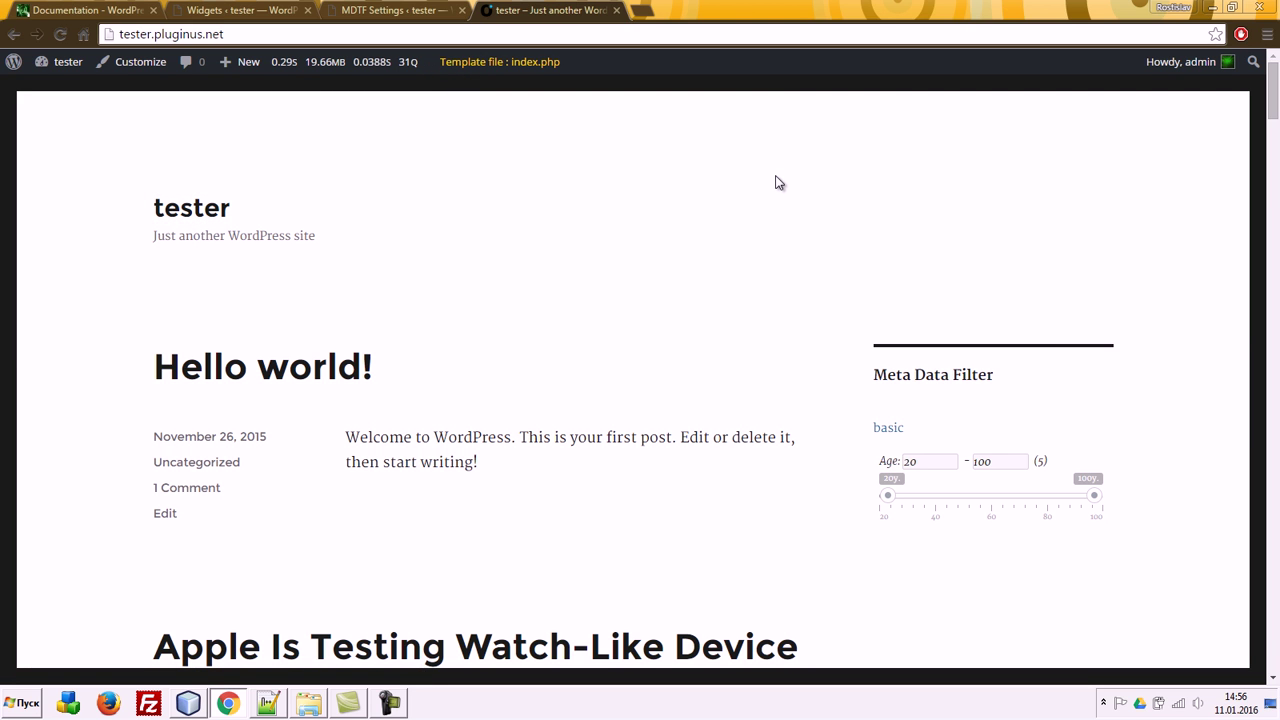
{"action": "left_click", "coordinate": [364, 11]}
{"action": "left_click", "coordinate": [268, 11]}
{"action": "scroll", "coordinate": [850, 240], "scroll_direction": "up", "scroll_amount": 5}
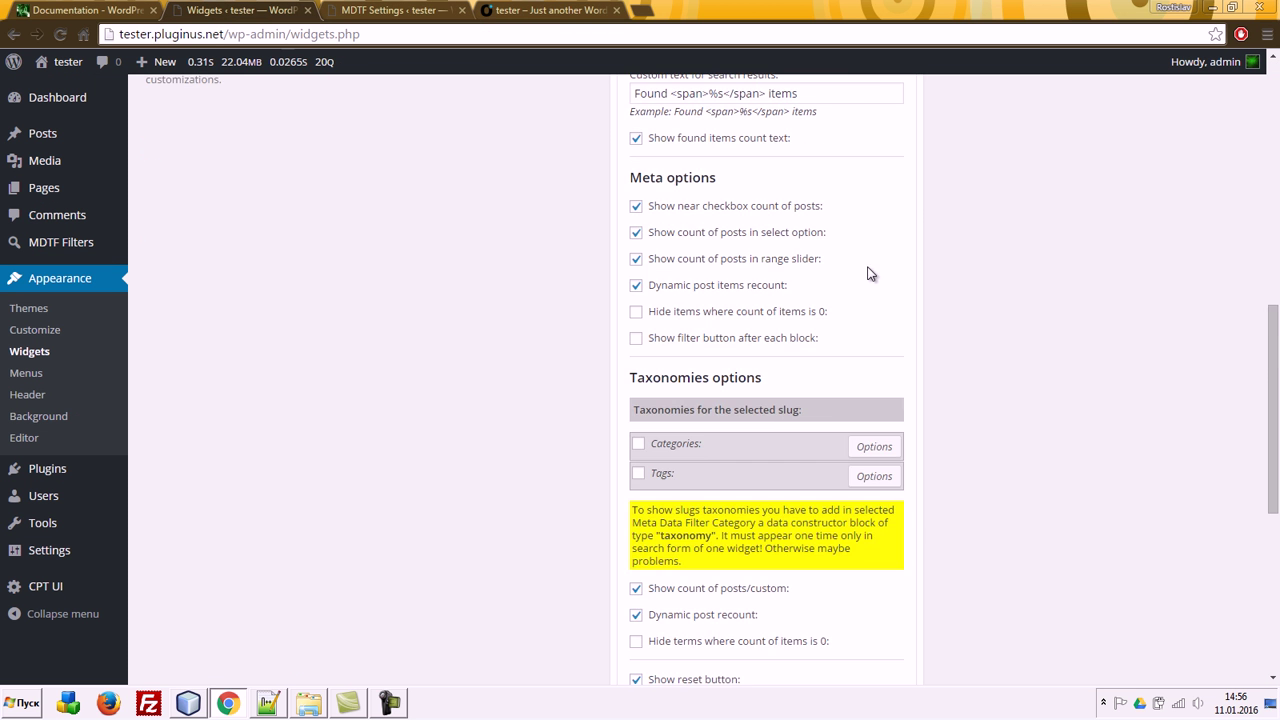
{"action": "scroll", "coordinate": [876, 268], "scroll_direction": "up", "scroll_amount": 10}
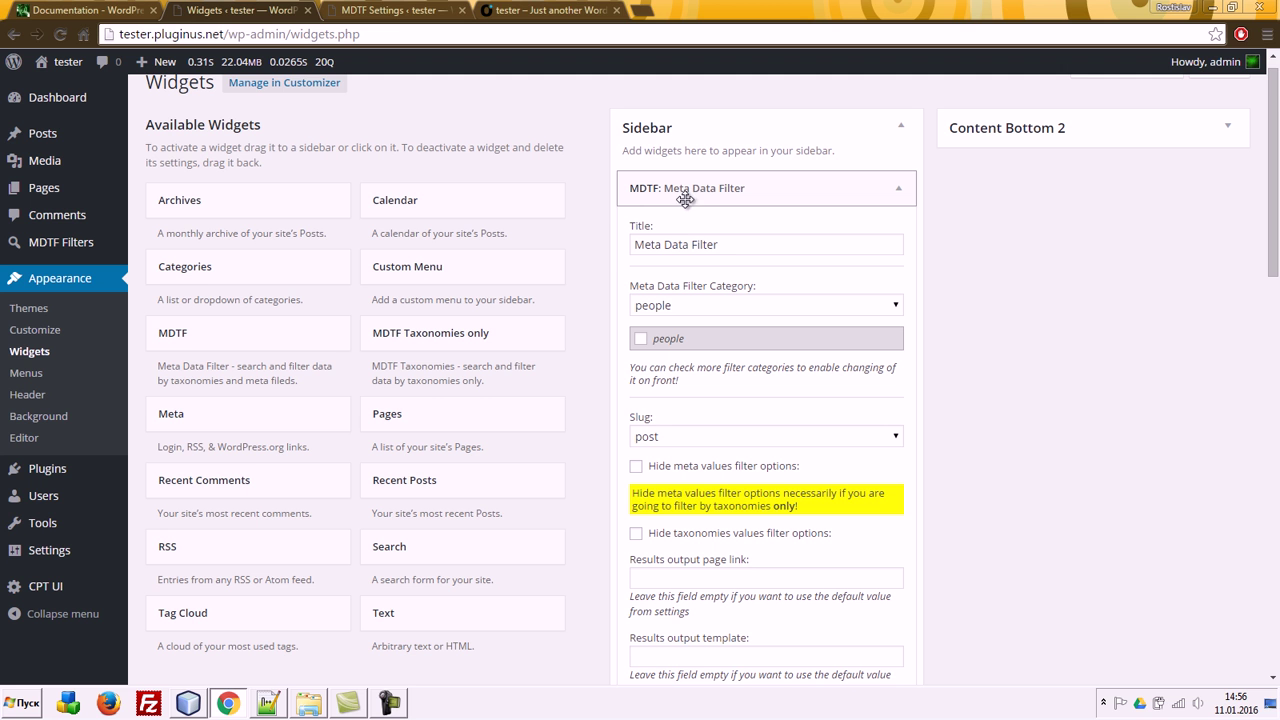
Step: Open the MDTF Filters list and compare its people filter sections with the widget's filter category and the home page sidebar
{"action": "left_click", "coordinate": [372, 10]}
{"action": "left_click", "coordinate": [39, 272]}
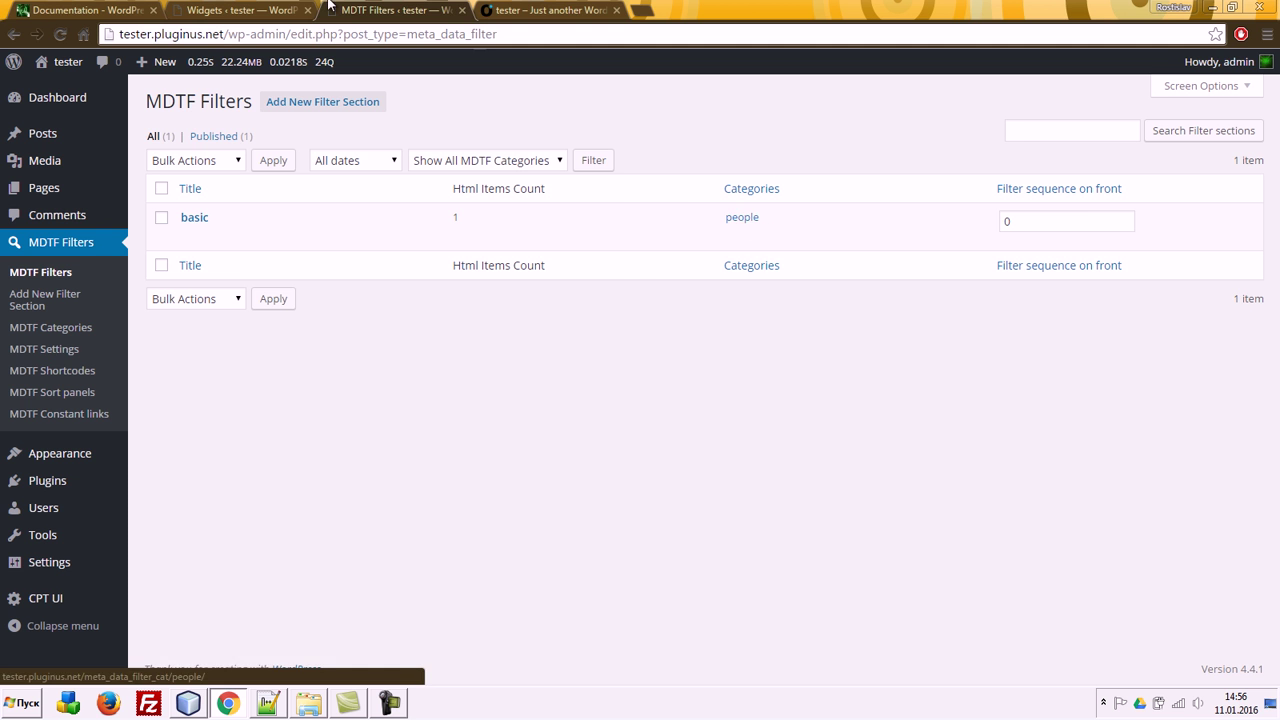
{"action": "left_click", "coordinate": [245, 10]}
{"action": "left_click", "coordinate": [666, 311]}
{"action": "left_click", "coordinate": [1086, 329]}
{"action": "left_click", "coordinate": [393, 10]}
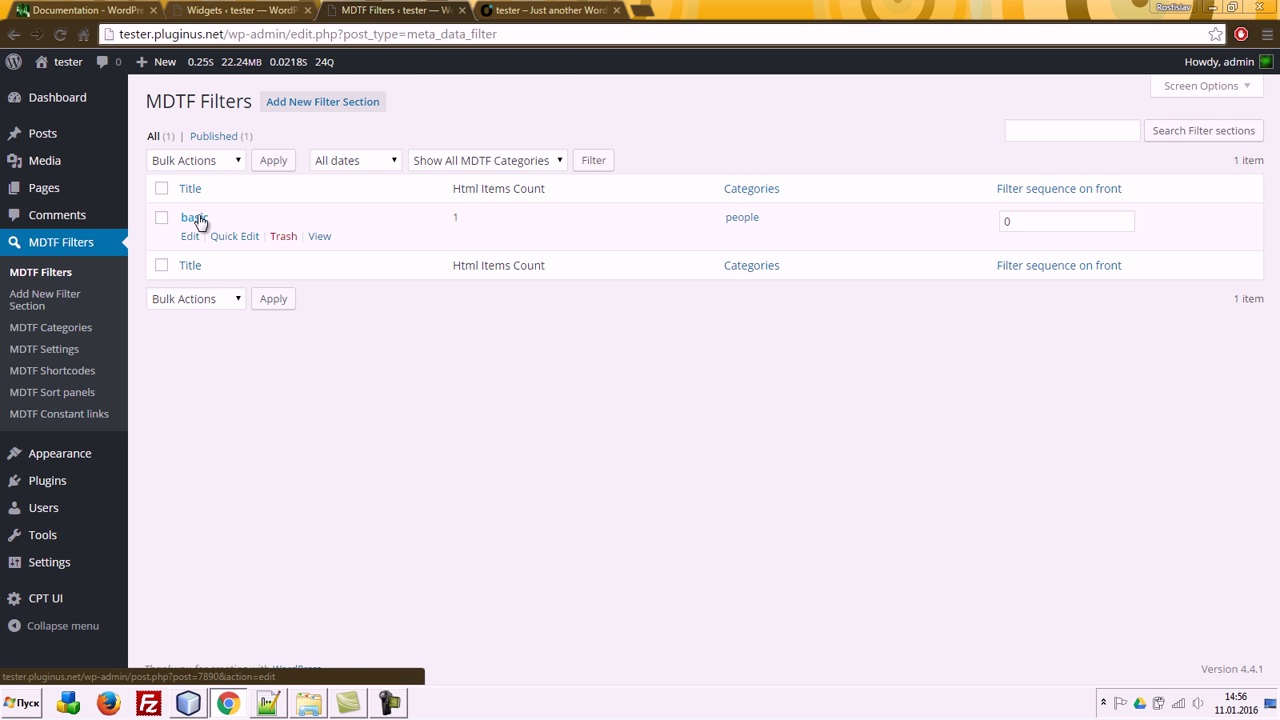
{"action": "left_click", "coordinate": [512, 10]}
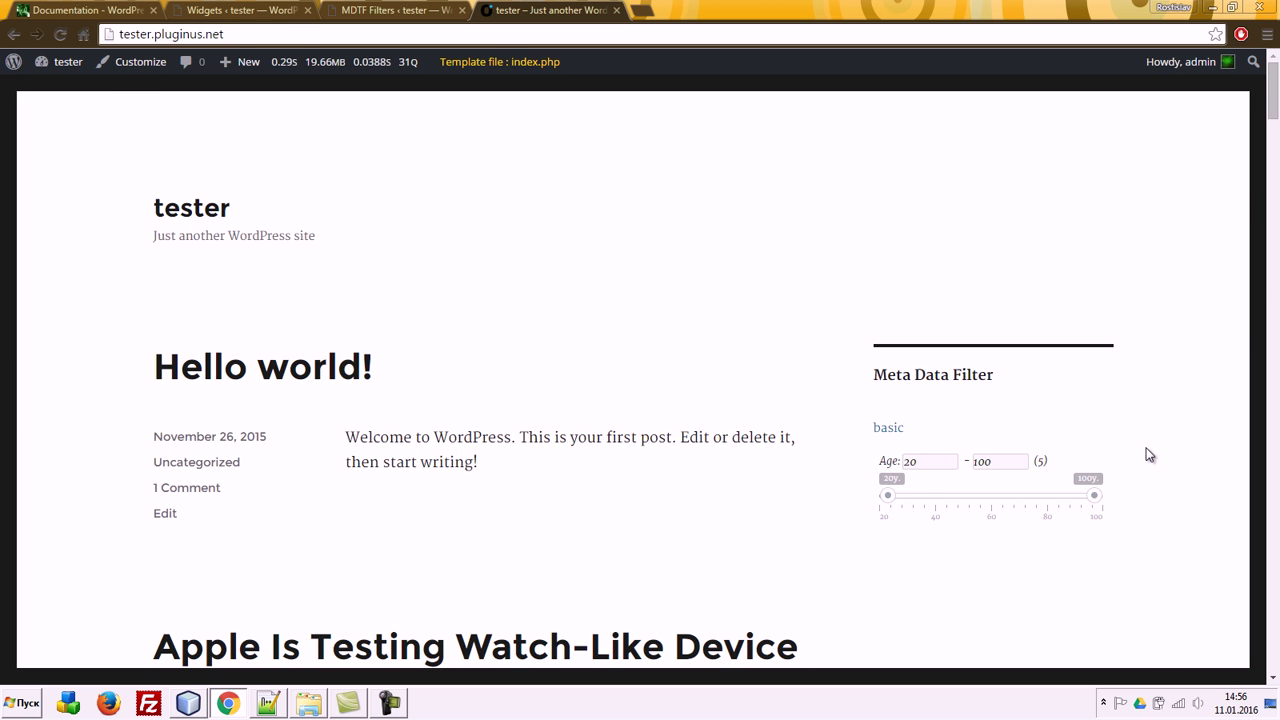
{"action": "left_click", "coordinate": [340, 9]}
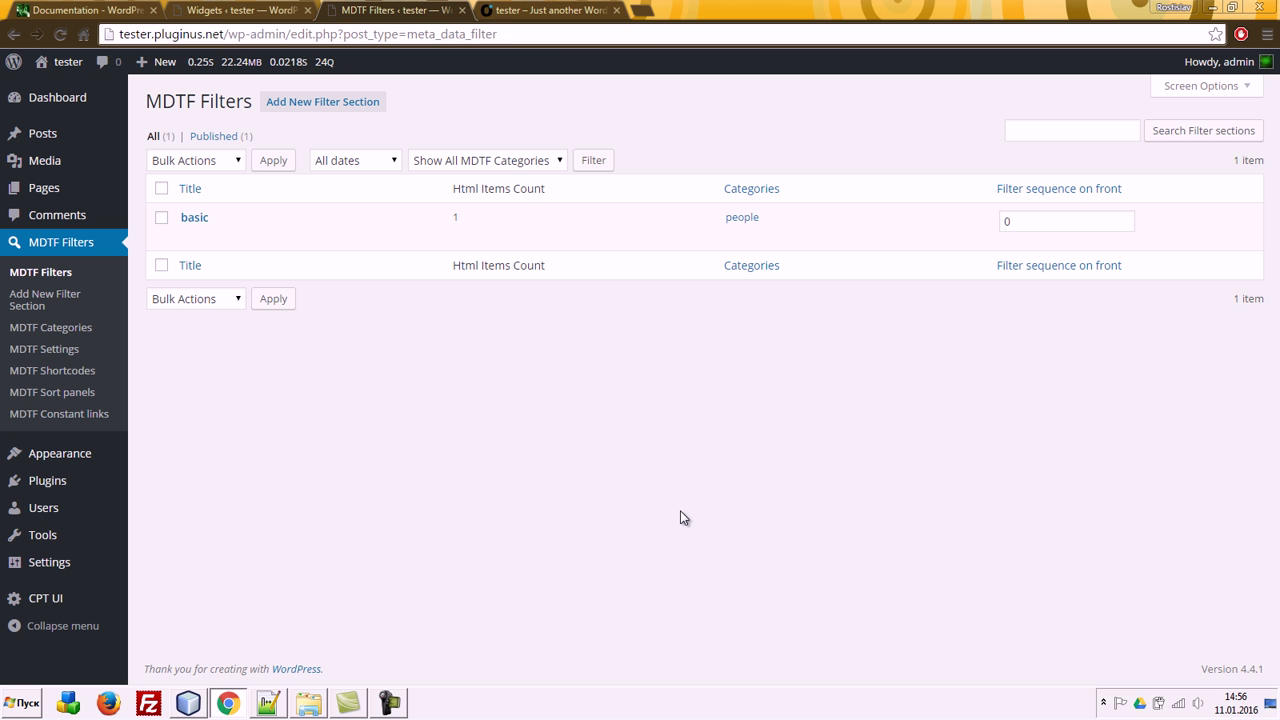
Step: Start a new filter section titled "~taxonomies" and copy the title
{"action": "left_click", "coordinate": [337, 100]}
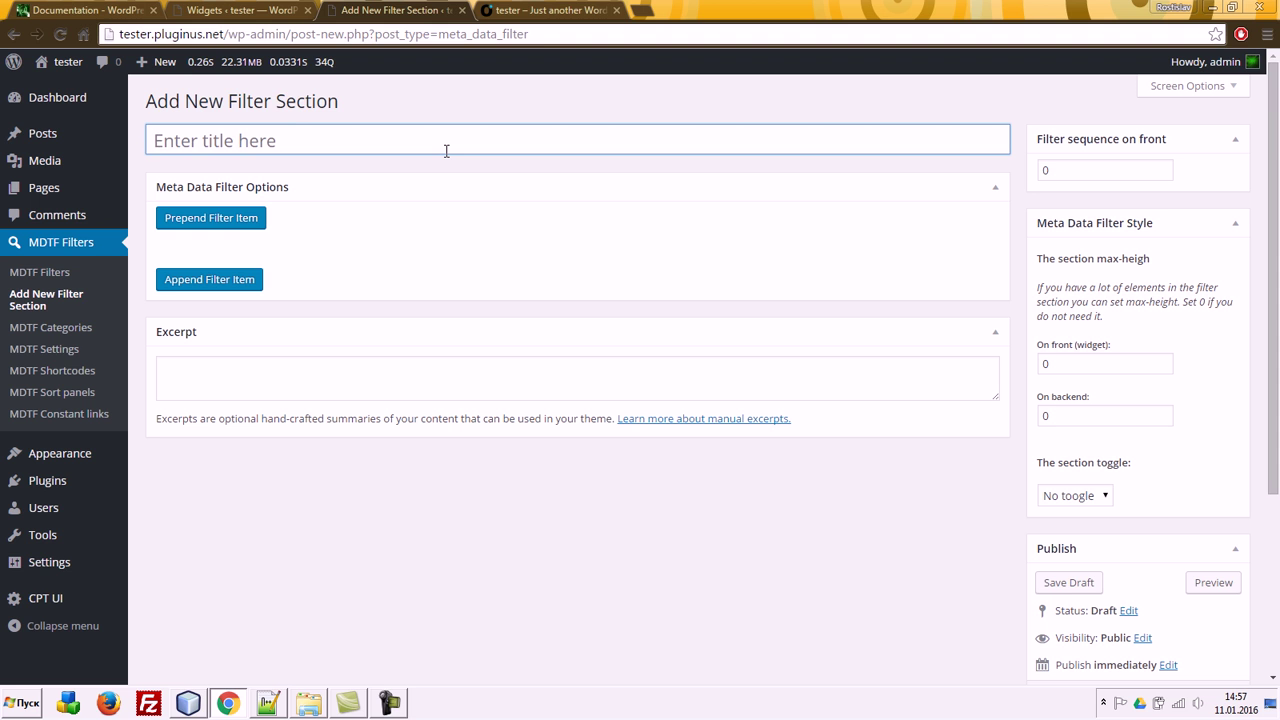
{"action": "left_click", "coordinate": [446, 150]}
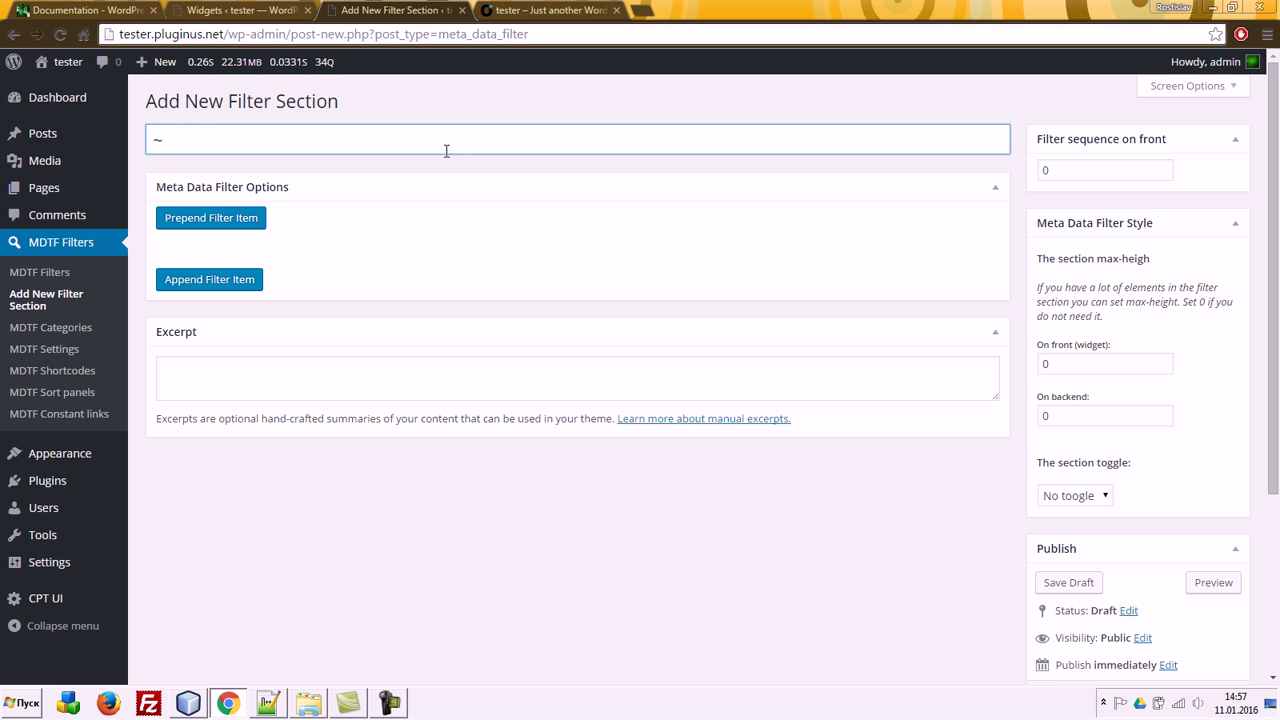
{"action": "type", "text": "nomies"}
{"action": "key", "text": "ctrl+a"}
{"action": "key", "text": "ctrl+c"}
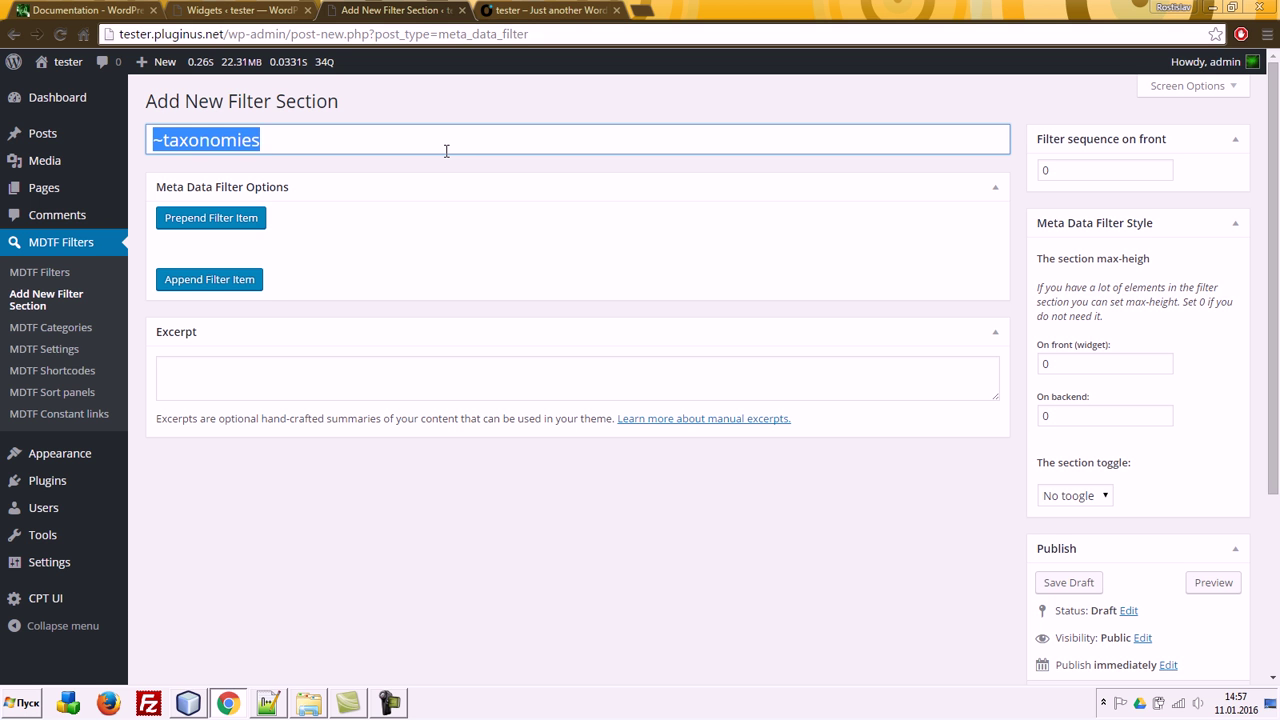
Step: Add a filter item named "~taxonomies" to the new section and set its type to taxonomy
{"action": "left_click", "coordinate": [251, 217]}
{"action": "left_click", "coordinate": [300, 299]}
{"action": "key", "text": "ctrl+v"}
{"action": "left_click", "coordinate": [201, 334]}
{"action": "left_click", "coordinate": [218, 380]}
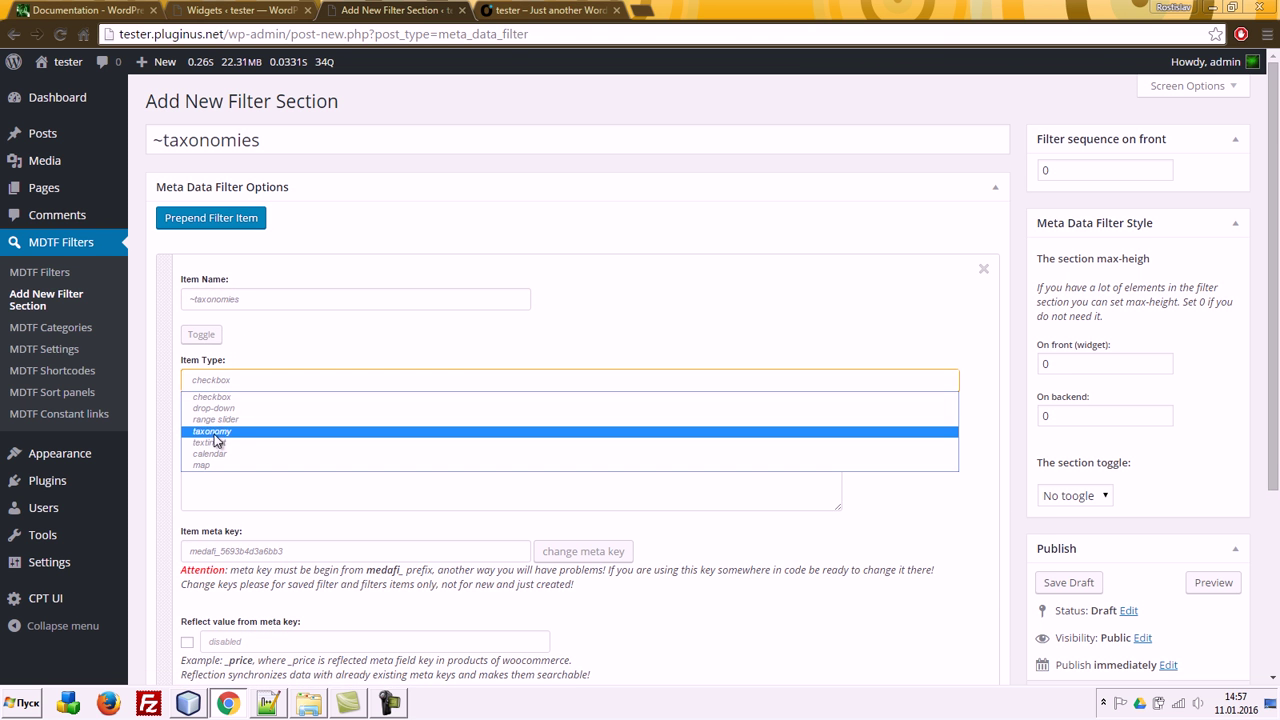
{"action": "left_click", "coordinate": [280, 431]}
Step: Assign the ~taxonomies section to the people category, publish it and expand its filter item
{"action": "scroll", "coordinate": [1108, 507], "scroll_direction": "down", "scroll_amount": 3}
{"action": "left_click", "coordinate": [1076, 558]}
{"action": "left_click", "coordinate": [1236, 438]}
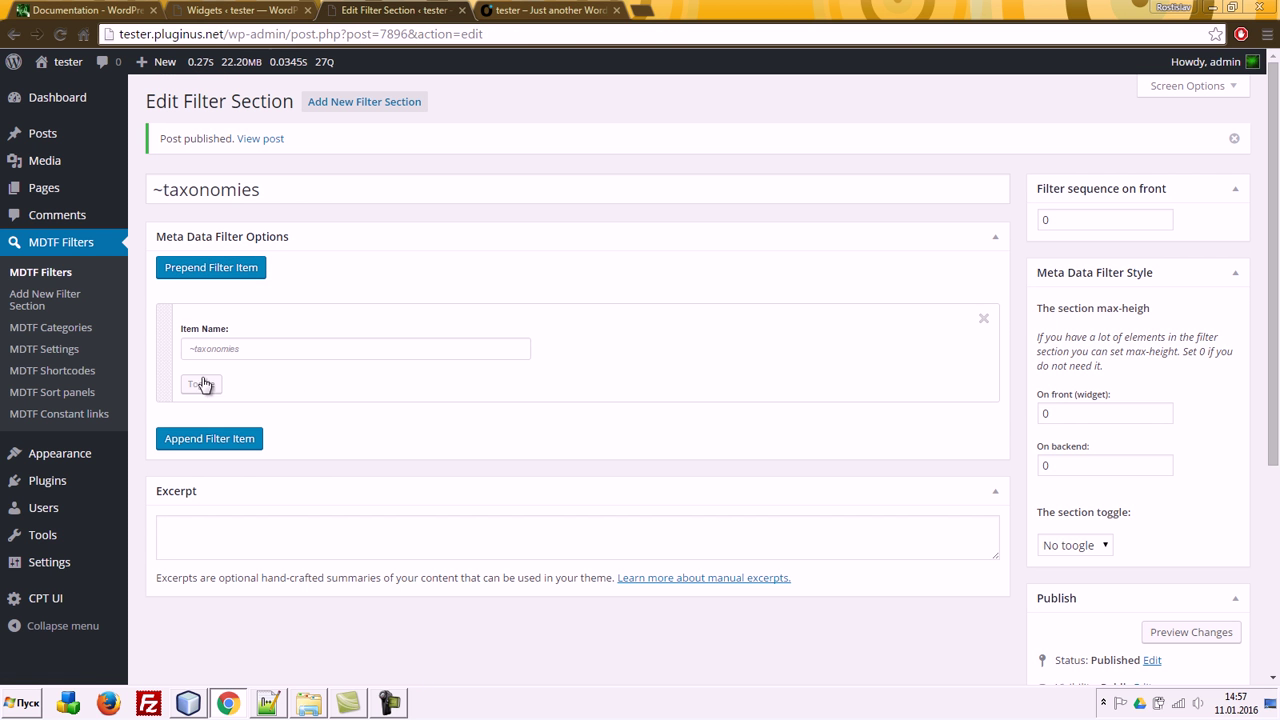
{"action": "left_click", "coordinate": [195, 392]}
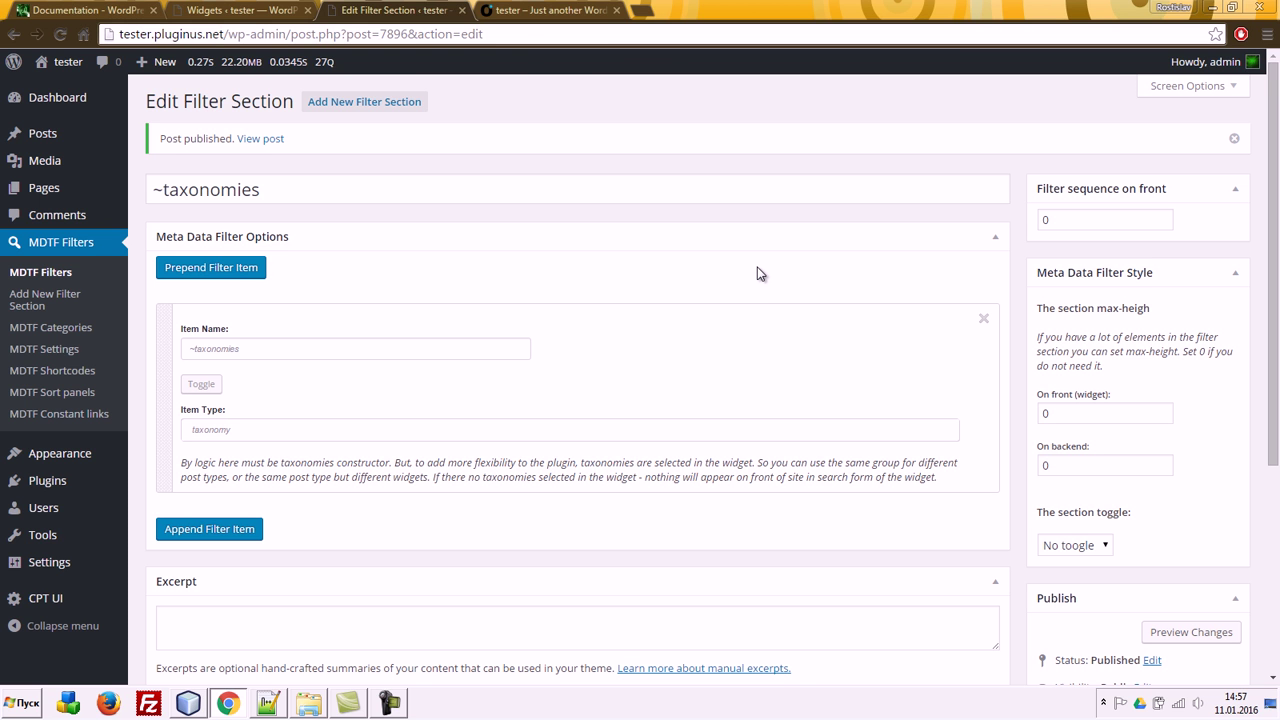
Step: Examine the MDTF widget's Taxonomies options and reload the home page to check the filter sidebar
{"action": "left_click", "coordinate": [228, 12]}
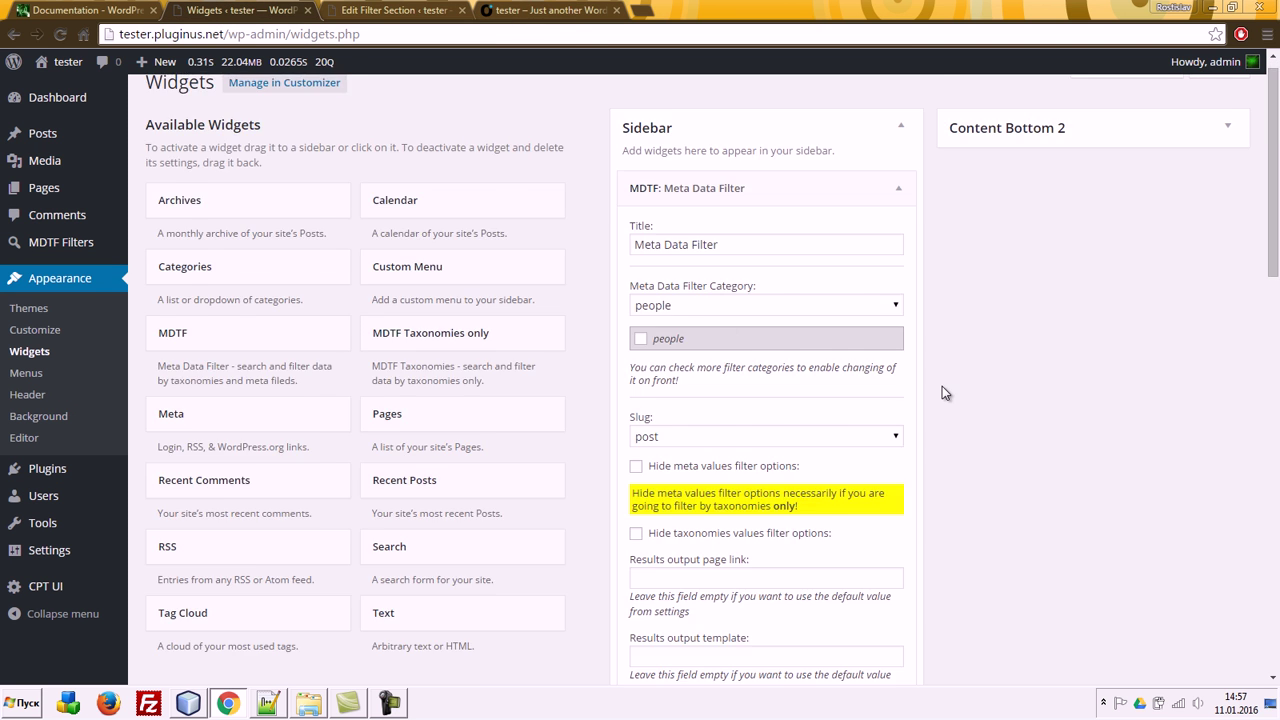
{"action": "scroll", "coordinate": [940, 420], "scroll_direction": "down", "scroll_amount": 8}
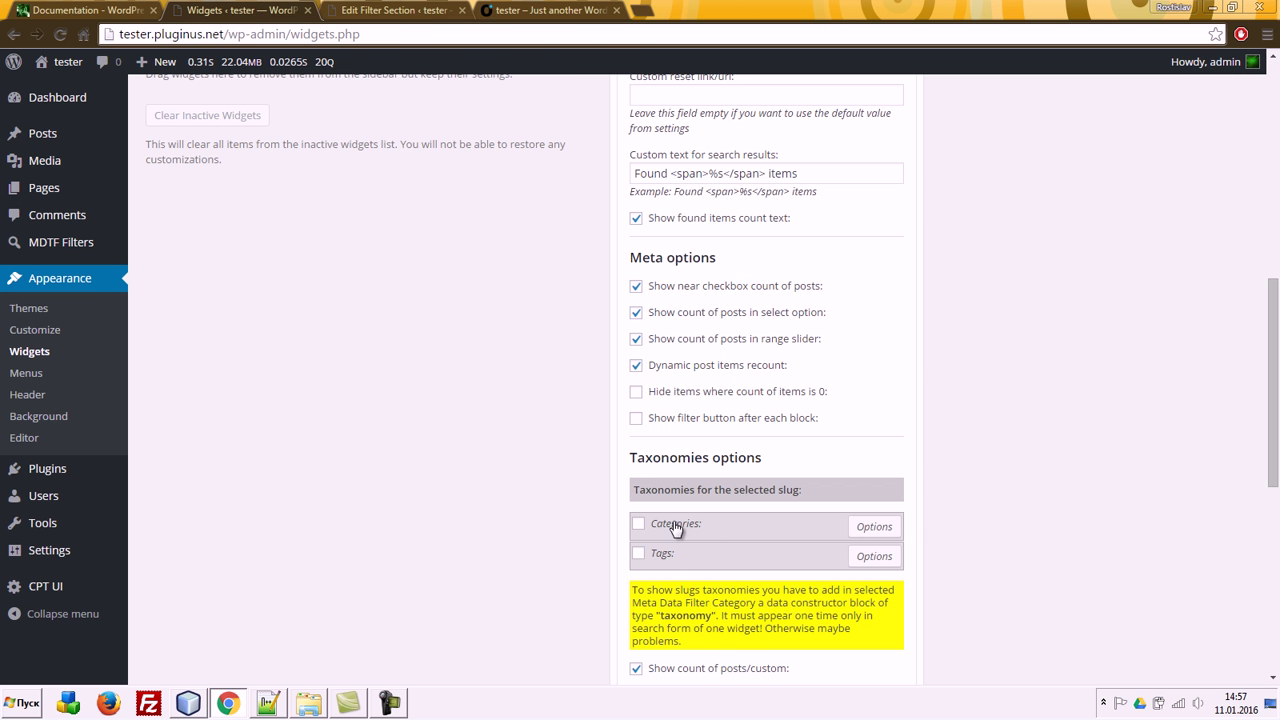
{"action": "left_click", "coordinate": [560, 8]}
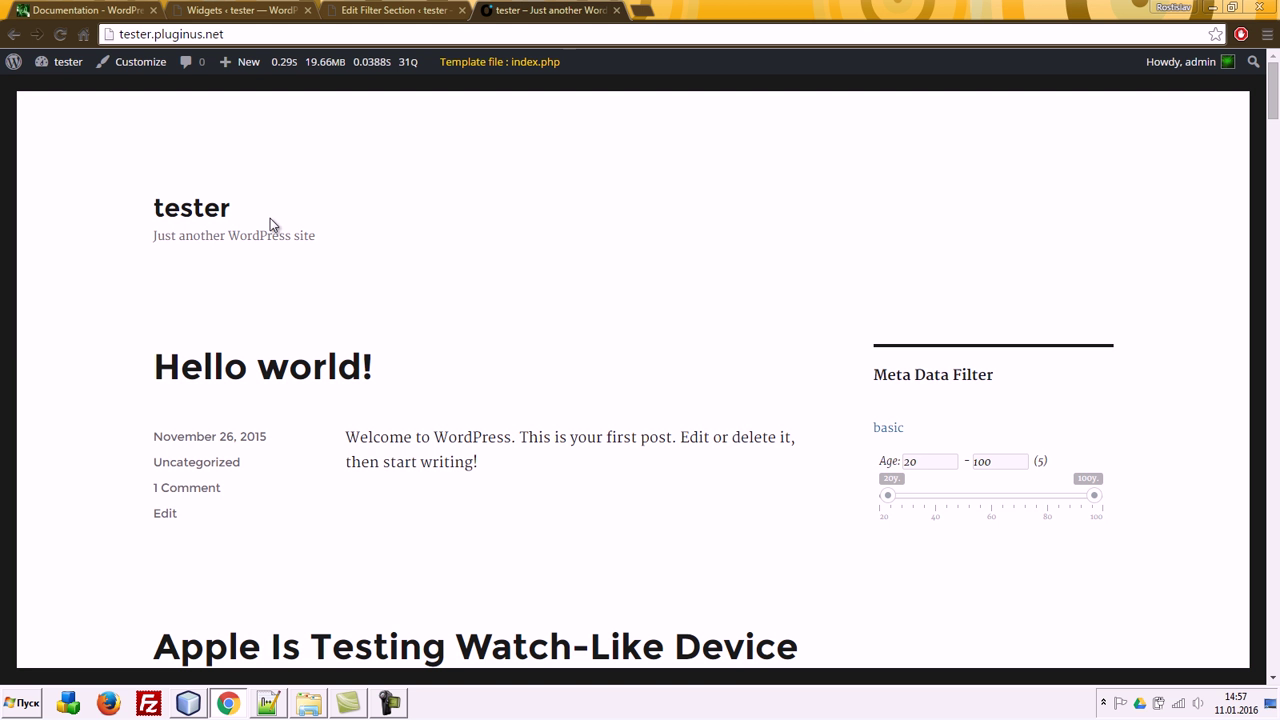
{"action": "left_click", "coordinate": [175, 207]}
{"action": "left_click", "coordinate": [210, 10]}
{"action": "scroll", "coordinate": [772, 442], "scroll_direction": "down", "scroll_amount": 2}
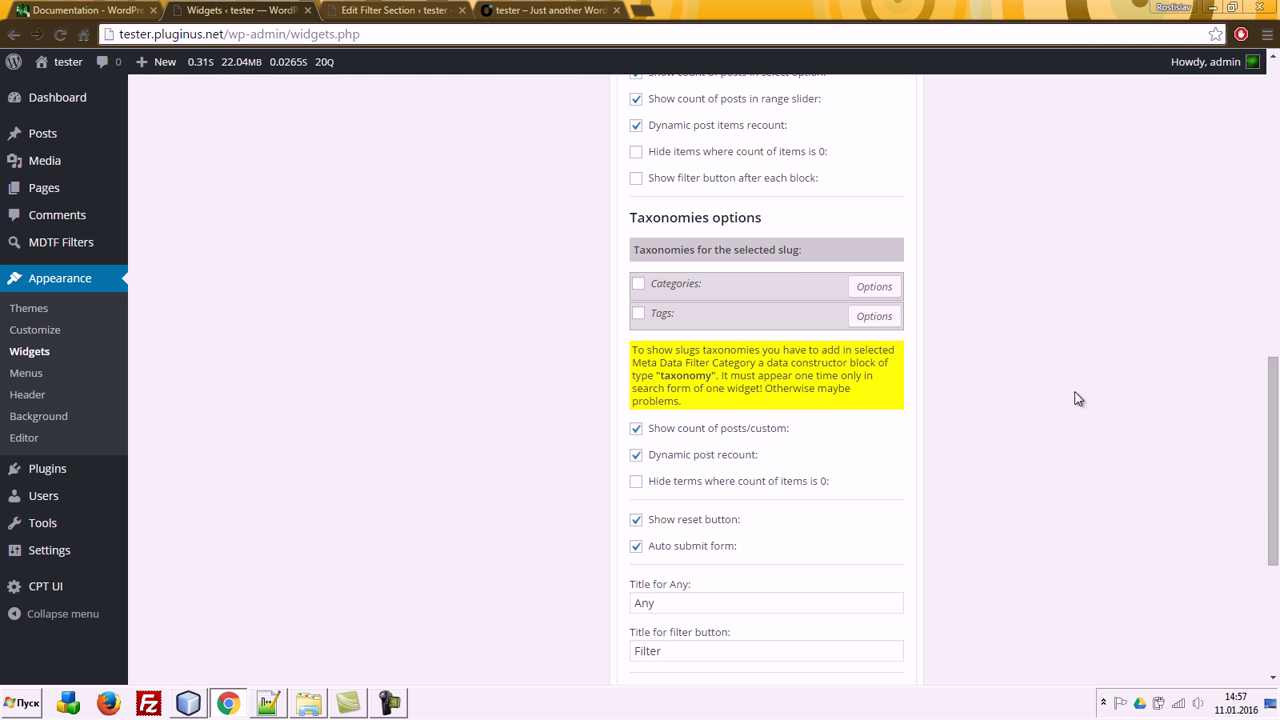
Step: Enable the Categories taxonomy in the MDTF widget, set it to display as checkboxes, apply the options and save the widget
{"action": "left_click", "coordinate": [672, 286]}
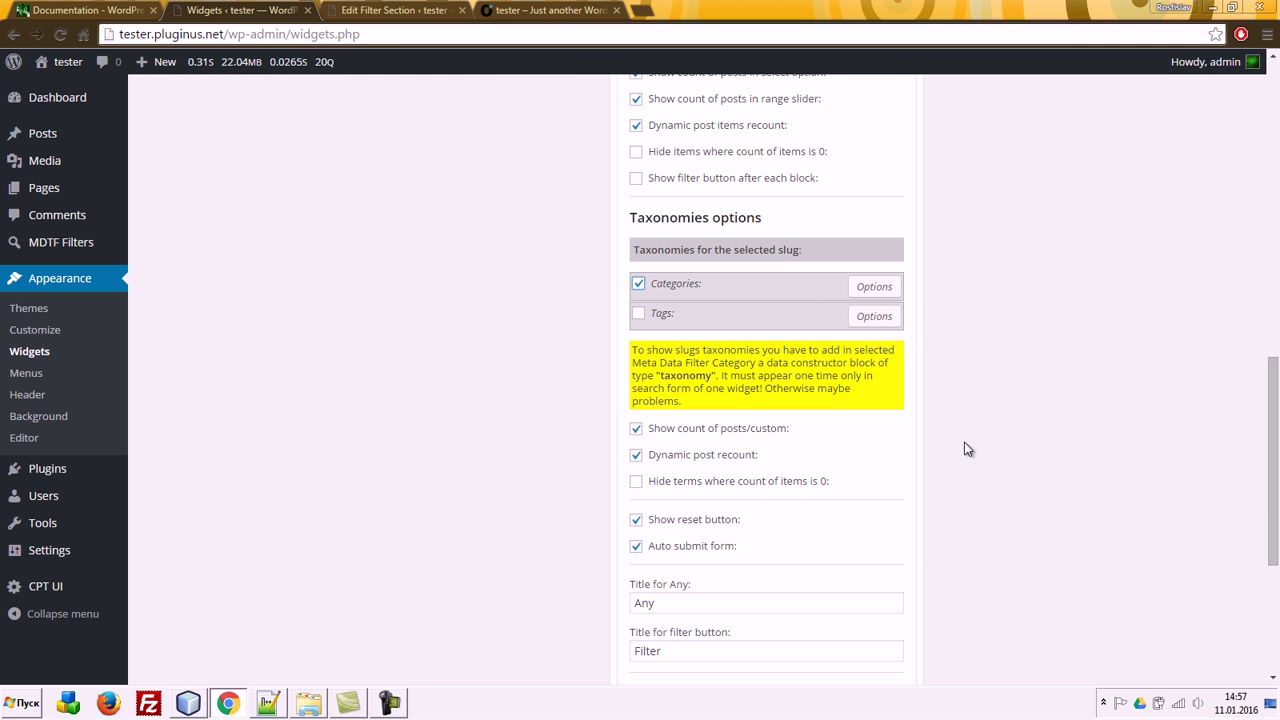
{"action": "left_click", "coordinate": [880, 287]}
{"action": "left_click", "coordinate": [440, 246]}
{"action": "left_click", "coordinate": [407, 276]}
{"action": "scroll", "coordinate": [931, 472], "scroll_direction": "down", "scroll_amount": 3}
{"action": "scroll", "coordinate": [873, 467], "scroll_direction": "up", "scroll_amount": 2}
{"action": "scroll", "coordinate": [862, 463], "scroll_direction": "down", "scroll_amount": 6}
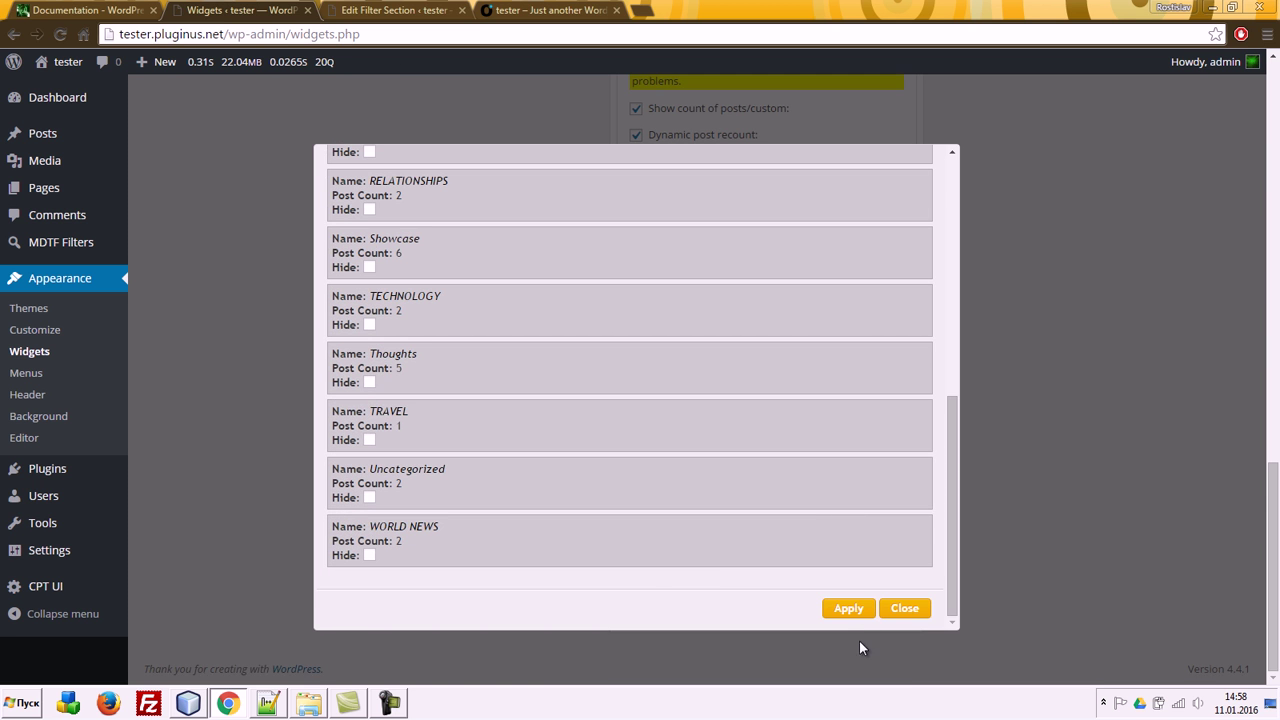
{"action": "left_click", "coordinate": [846, 610]}
{"action": "left_click", "coordinate": [884, 556]}
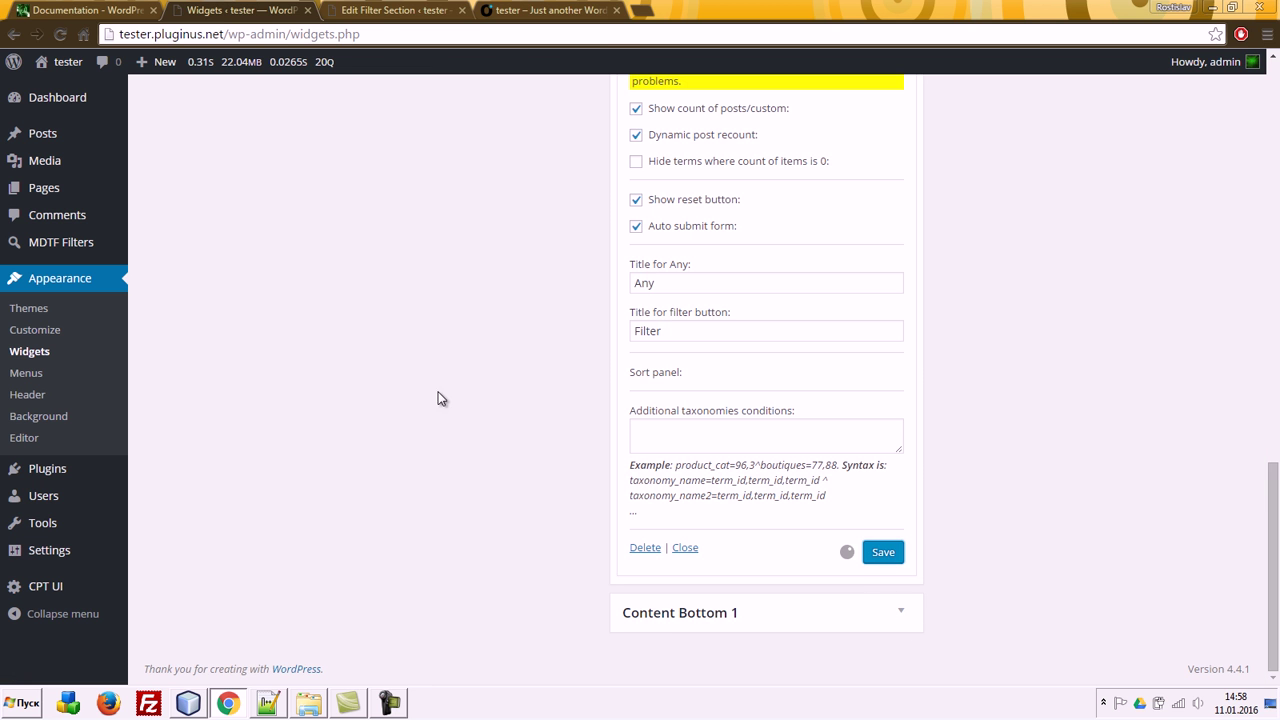
Step: Reload the home page and check the Categories block in the Meta Data Filter sidebar
{"action": "left_click", "coordinate": [550, 10]}
{"action": "left_click", "coordinate": [208, 220]}
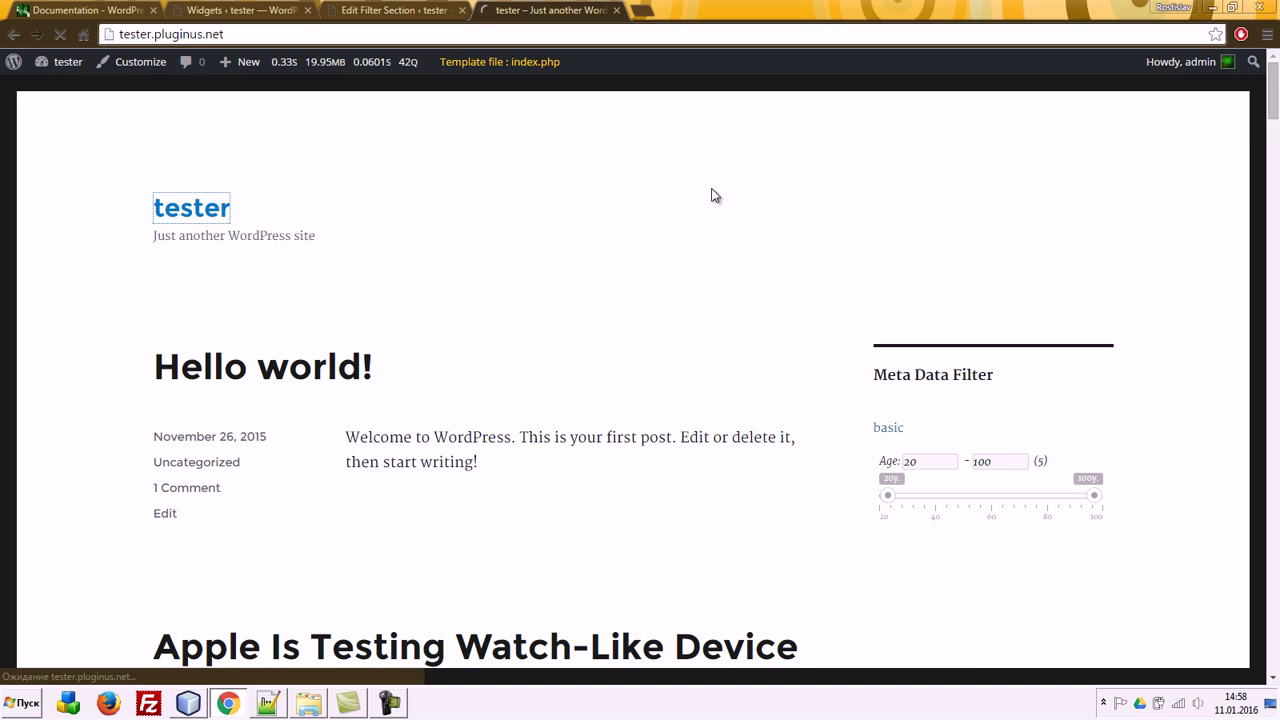
{"action": "scroll", "coordinate": [1253, 323], "scroll_direction": "down", "scroll_amount": 3}
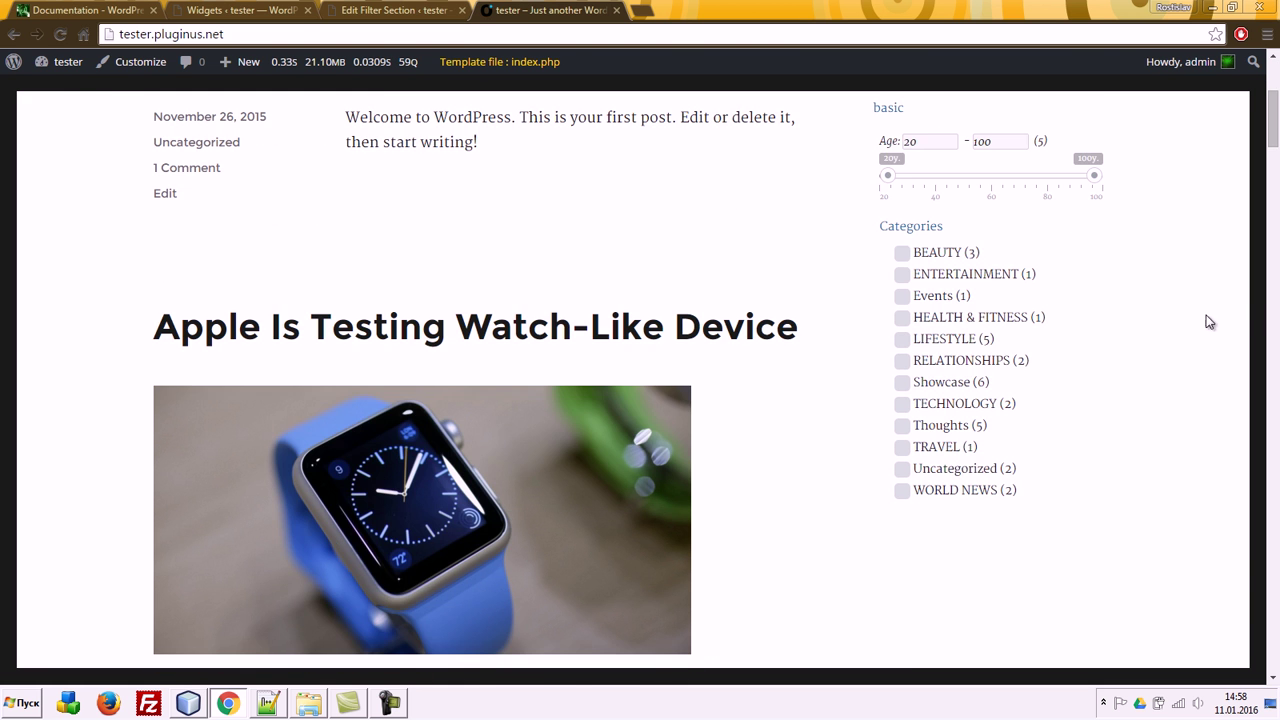
{"action": "scroll", "coordinate": [1080, 294], "scroll_direction": "up", "scroll_amount": 2}
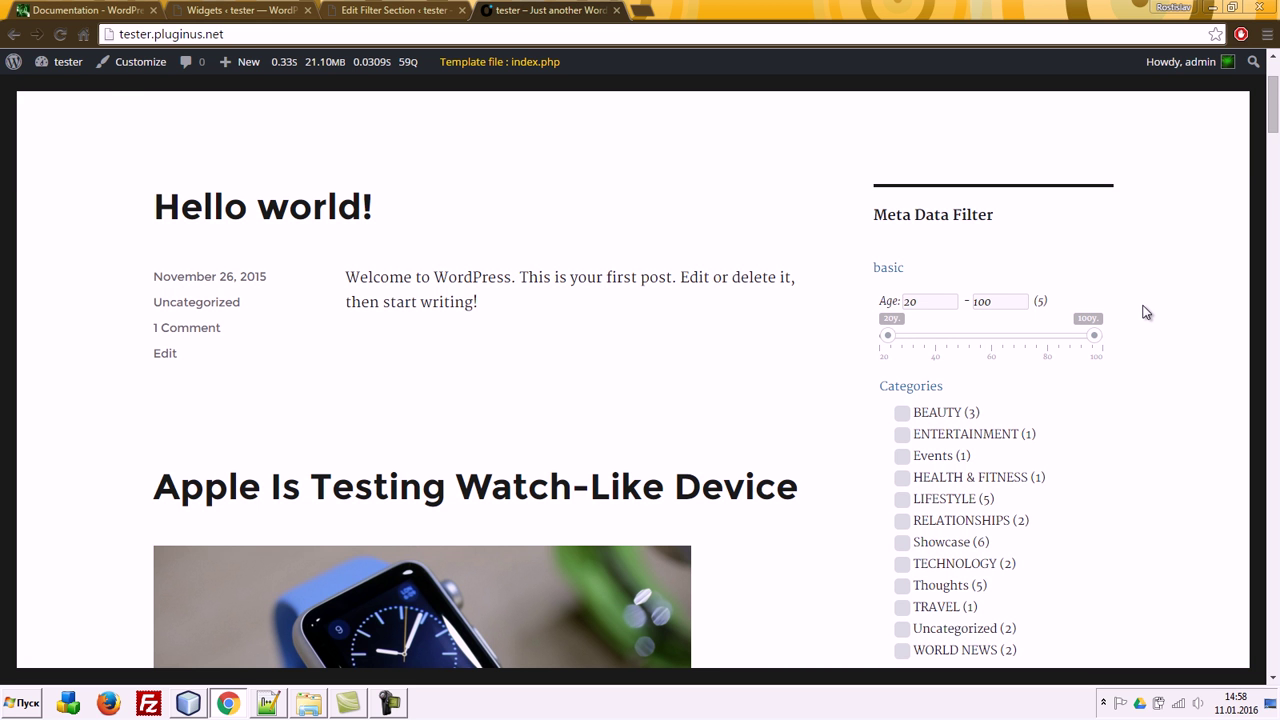
Step: In the MDTF Filters list, set the front filter sequence of the basic section to 1
{"action": "left_click", "coordinate": [397, 10]}
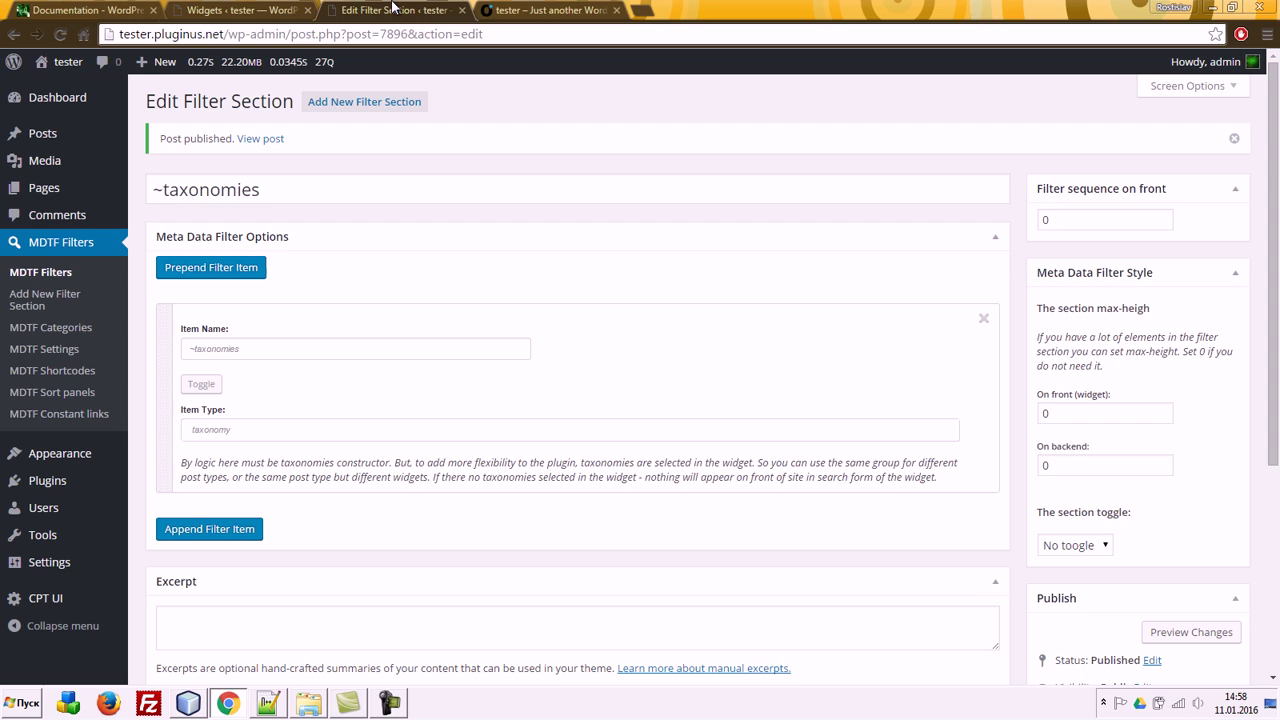
{"action": "left_click", "coordinate": [48, 273]}
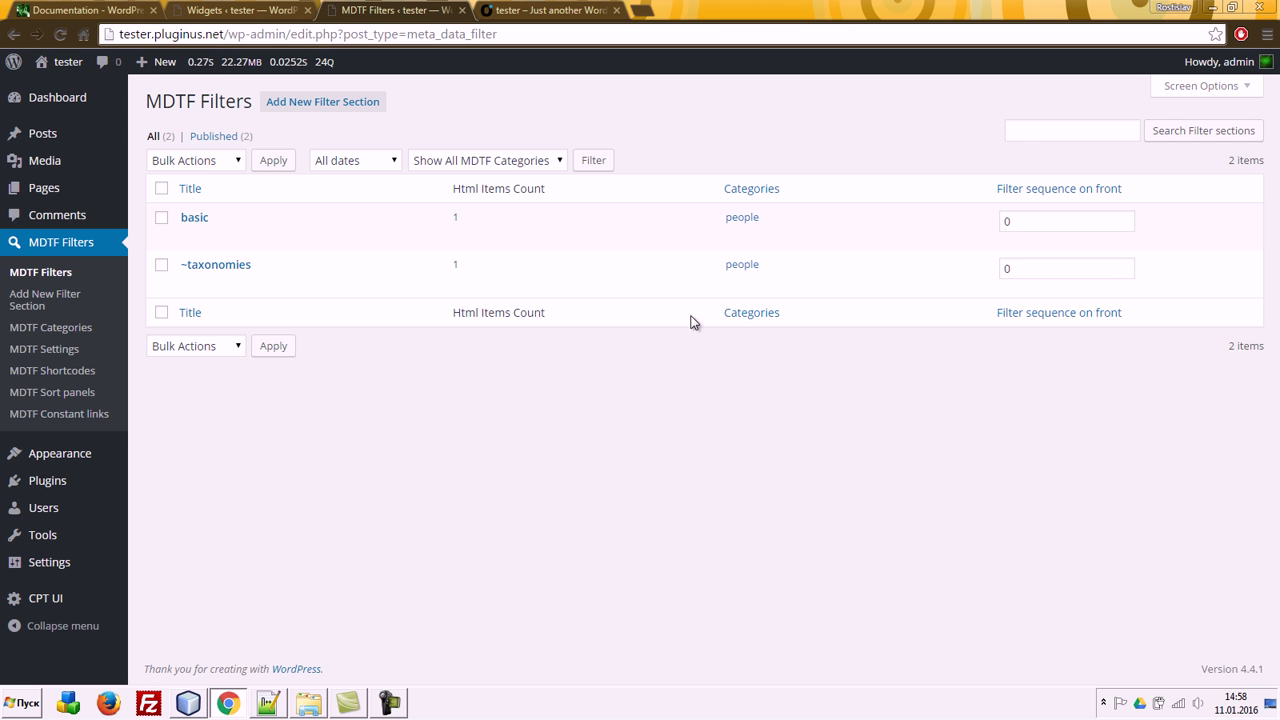
{"action": "left_click", "coordinate": [1051, 271]}
{"action": "left_click_drag", "start_coordinate": [1030, 222], "coordinate": [958, 223]}
{"action": "type", "text": "1"}
{"action": "left_click", "coordinate": [1176, 277]}
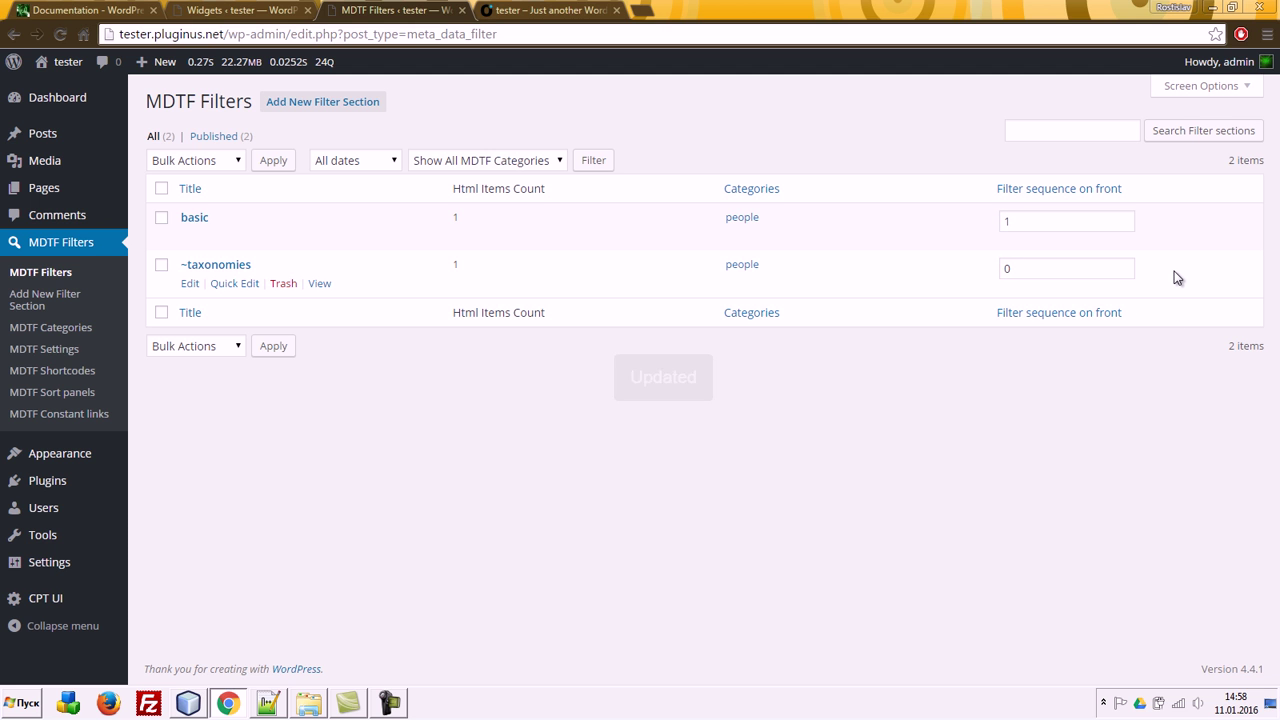
Step: Load the "Hello world!" post and check the order of the filter sections in its sidebar
{"action": "left_click", "coordinate": [550, 10]}
{"action": "left_click", "coordinate": [275, 243]}
{"action": "scroll", "coordinate": [1106, 374], "scroll_direction": "down", "scroll_amount": 8}
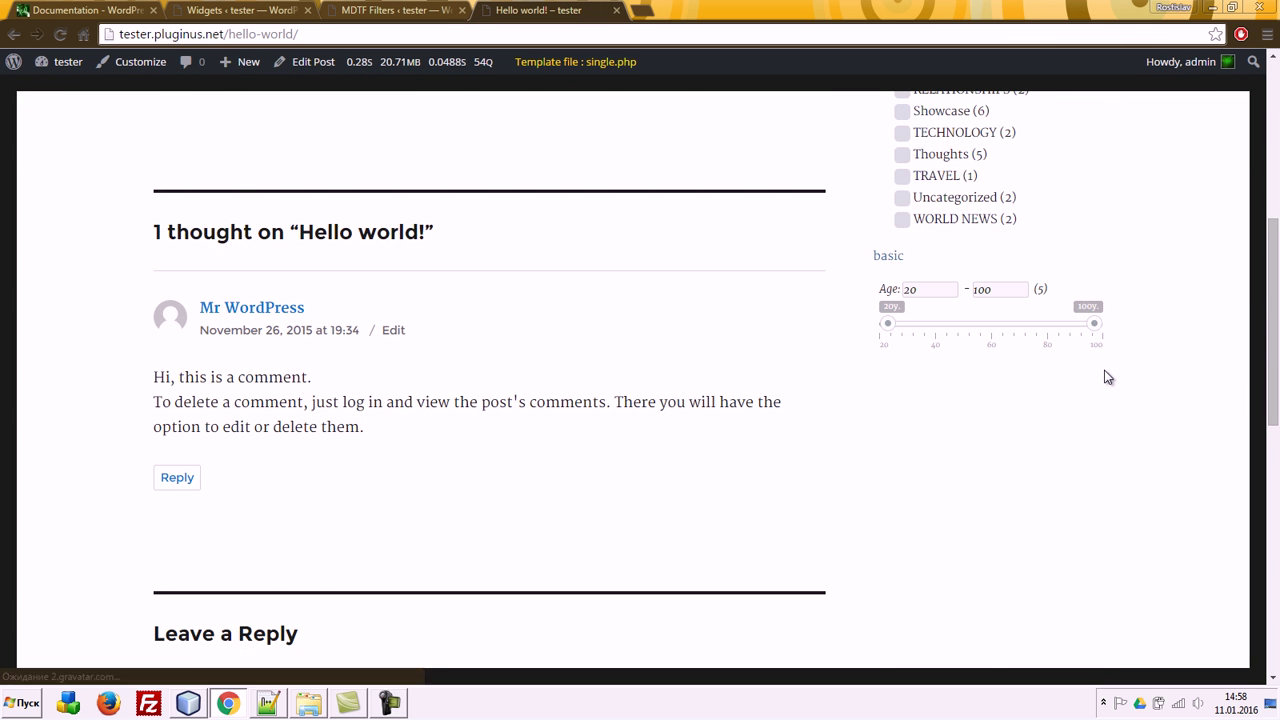
Step: In the MDTF Filters list, set the front filter sequence to 0 for the basic section and 1 for the ~taxonomies section
{"action": "scroll", "coordinate": [1106, 376], "scroll_direction": "up", "scroll_amount": 8}
{"action": "left_click", "coordinate": [400, 10]}
{"action": "double_click", "coordinate": [1010, 221]}
{"action": "type", "text": "0"}
{"action": "key", "text": "Tab"}
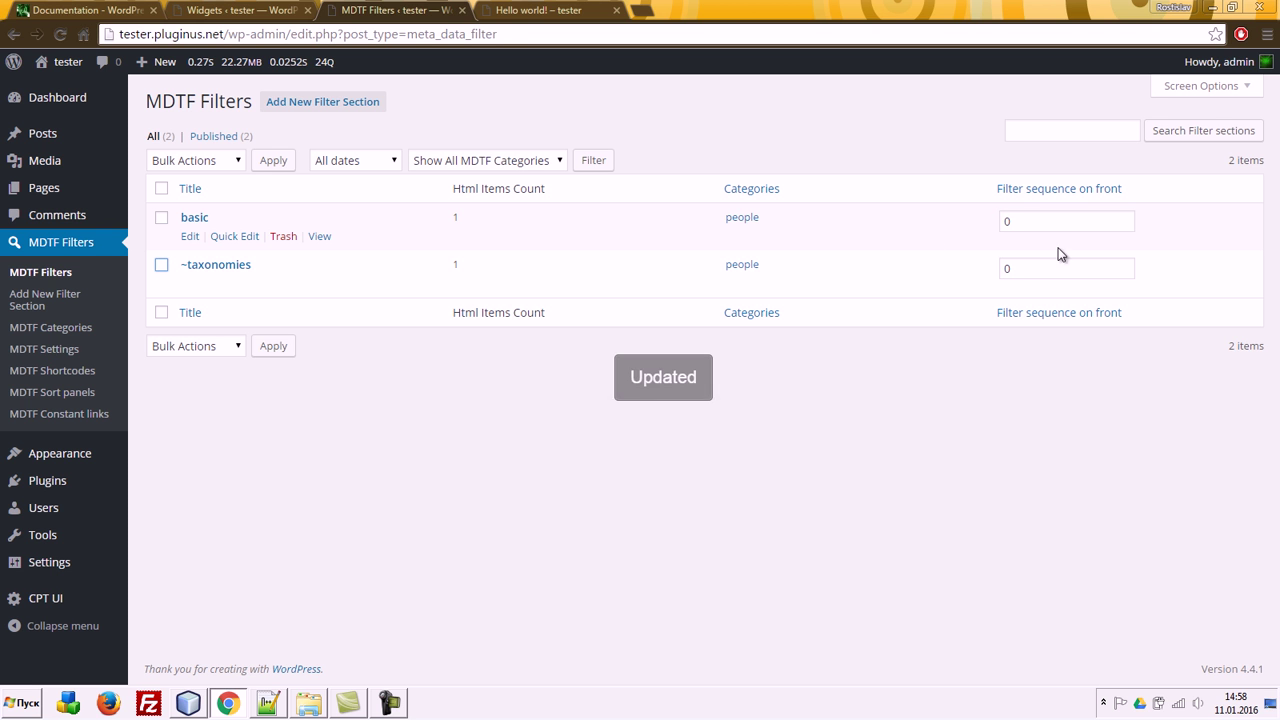
{"action": "double_click", "coordinate": [1046, 264]}
{"action": "type", "text": "1"}
{"action": "key", "text": "Tab"}
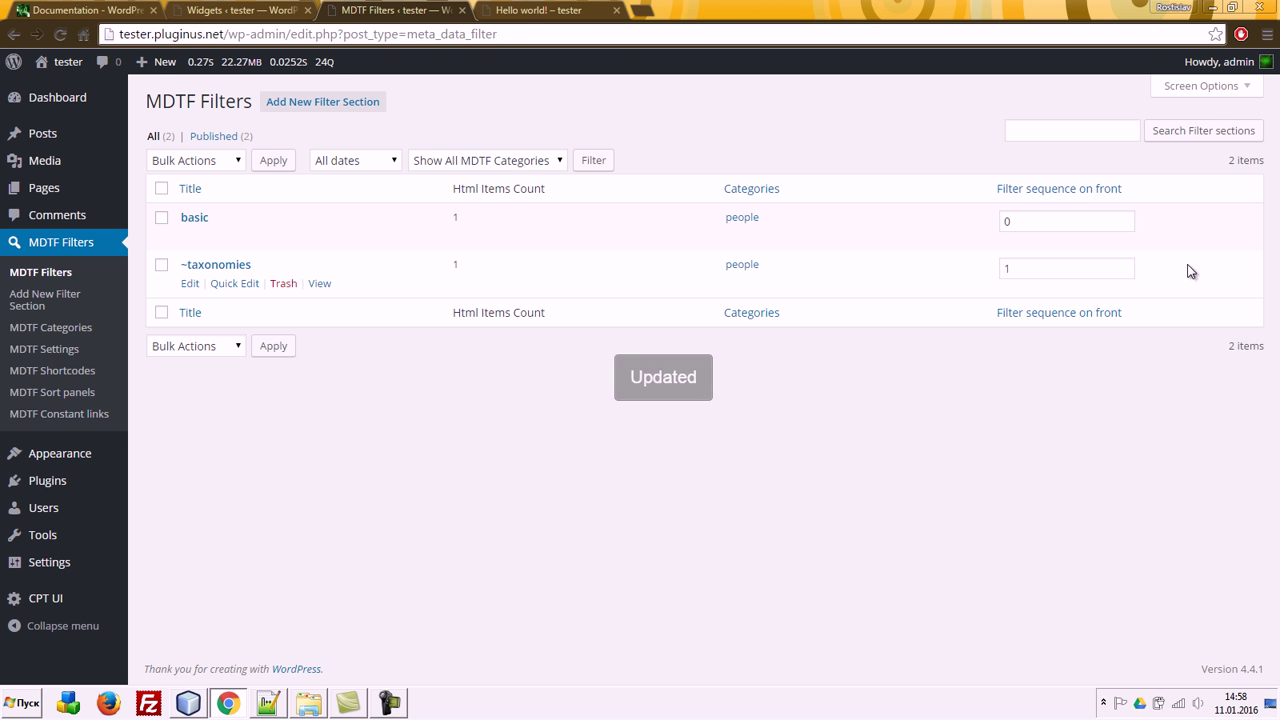
Step: Reload the "Hello world!" post and check the order of the filter sections in its sidebar again
{"action": "left_click", "coordinate": [540, 10]}
{"action": "key", "text": "F5"}
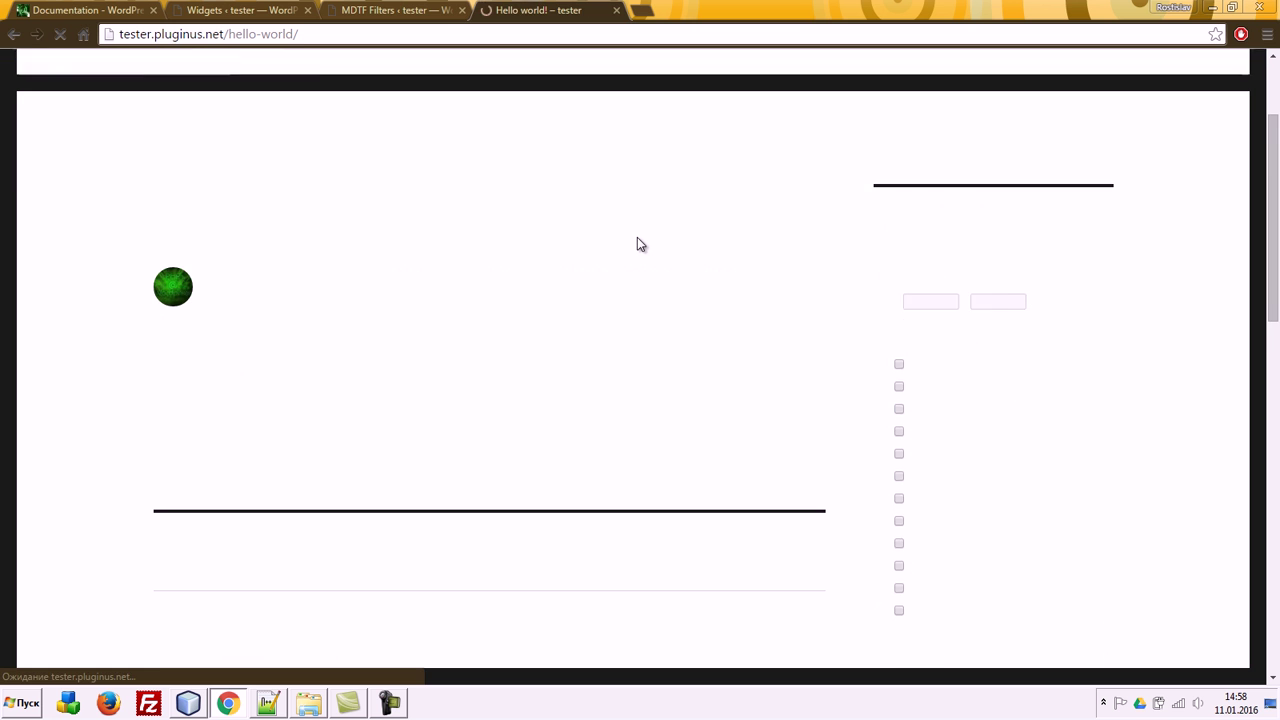
{"action": "scroll", "coordinate": [1054, 313], "scroll_direction": "down", "scroll_amount": 1}
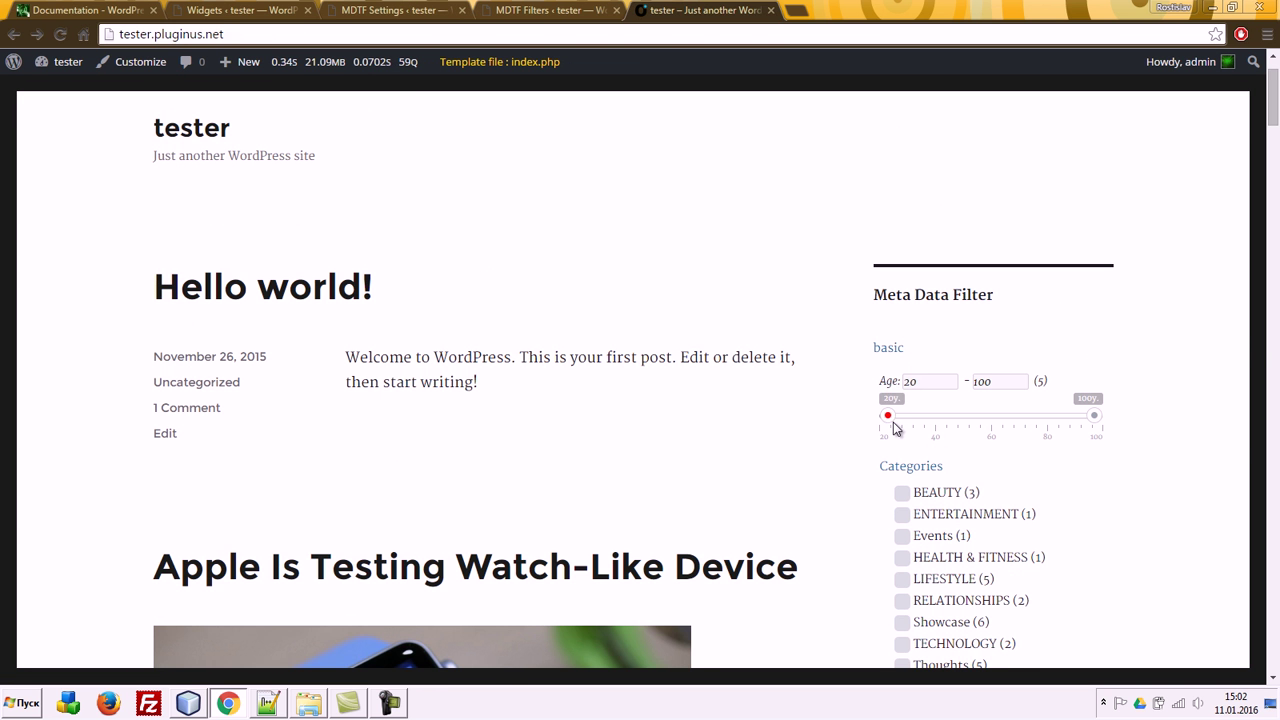
Step: Filter the home page posts by an Age range of 45 to 80 in the Meta Data Filter sidebar
{"action": "left_click_drag", "start_coordinate": [888, 415], "coordinate": [949, 415]}
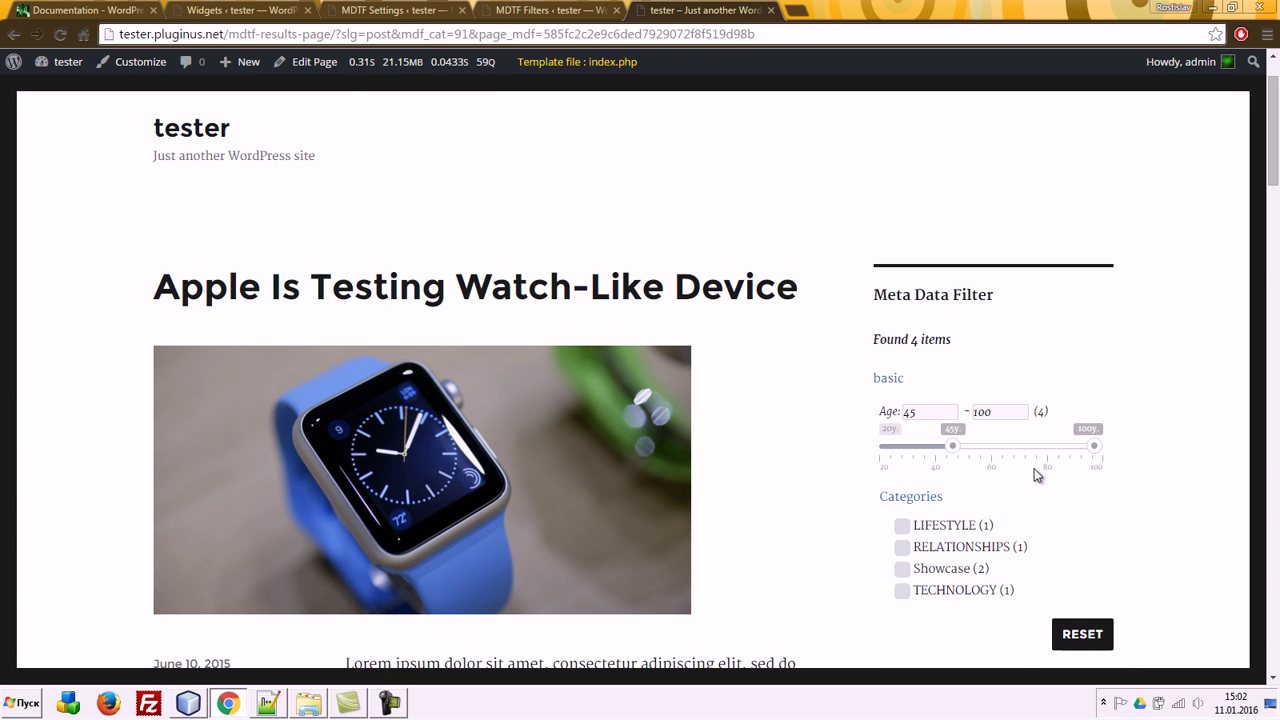
{"action": "left_click_drag", "start_coordinate": [1095, 446], "coordinate": [1049, 447]}
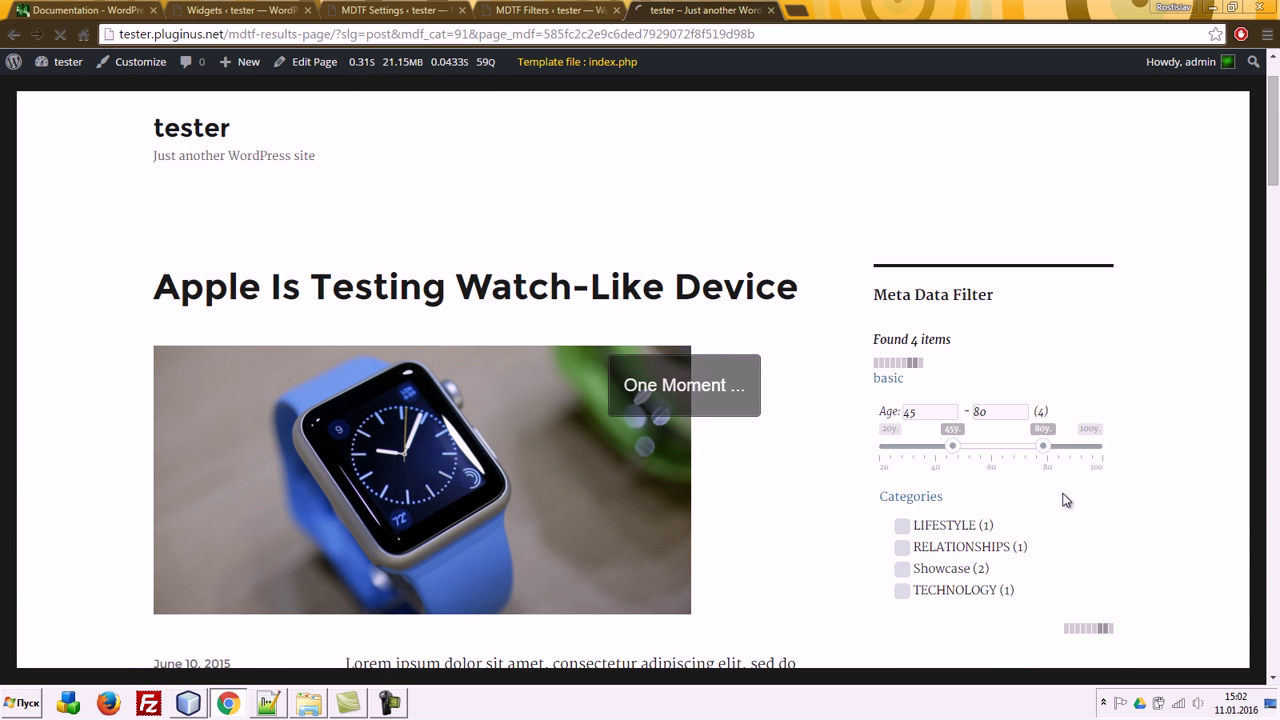
{"action": "scroll", "coordinate": [1070, 495], "scroll_direction": "down", "scroll_amount": 1}
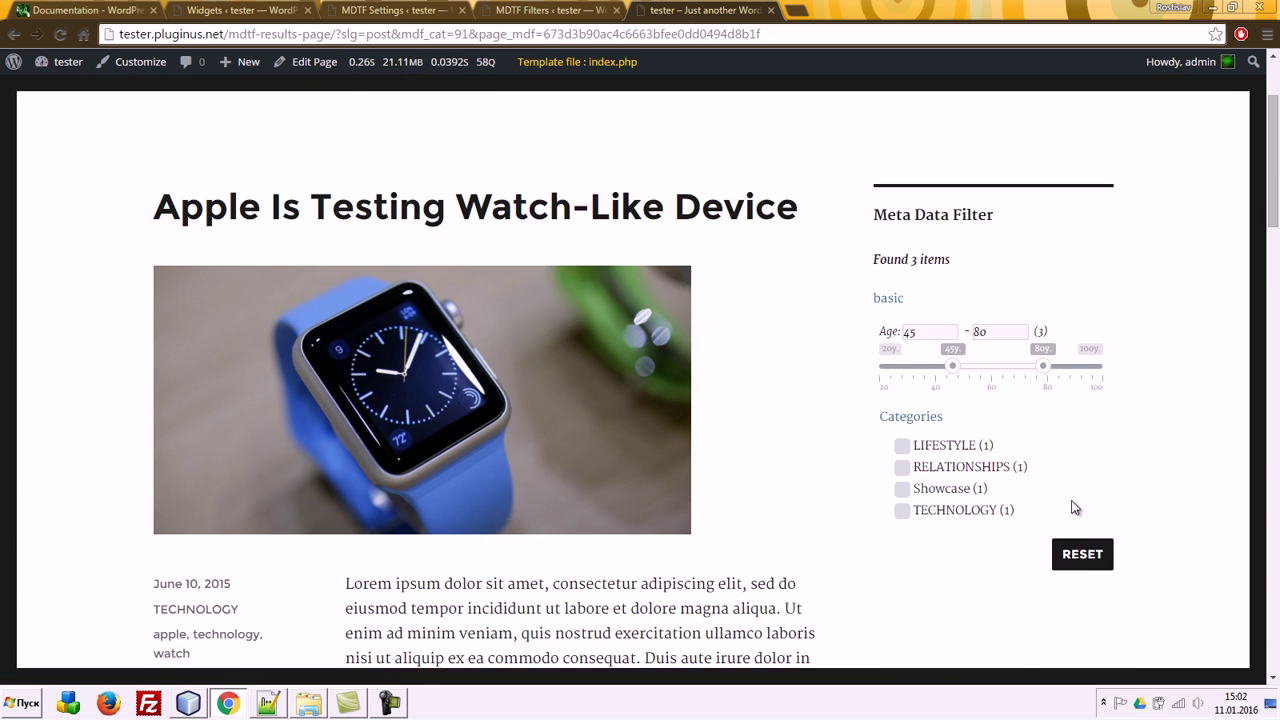
Step: Narrow the Age-filtered posts to the Showcase category and review the matching posts
{"action": "left_click", "coordinate": [960, 492]}
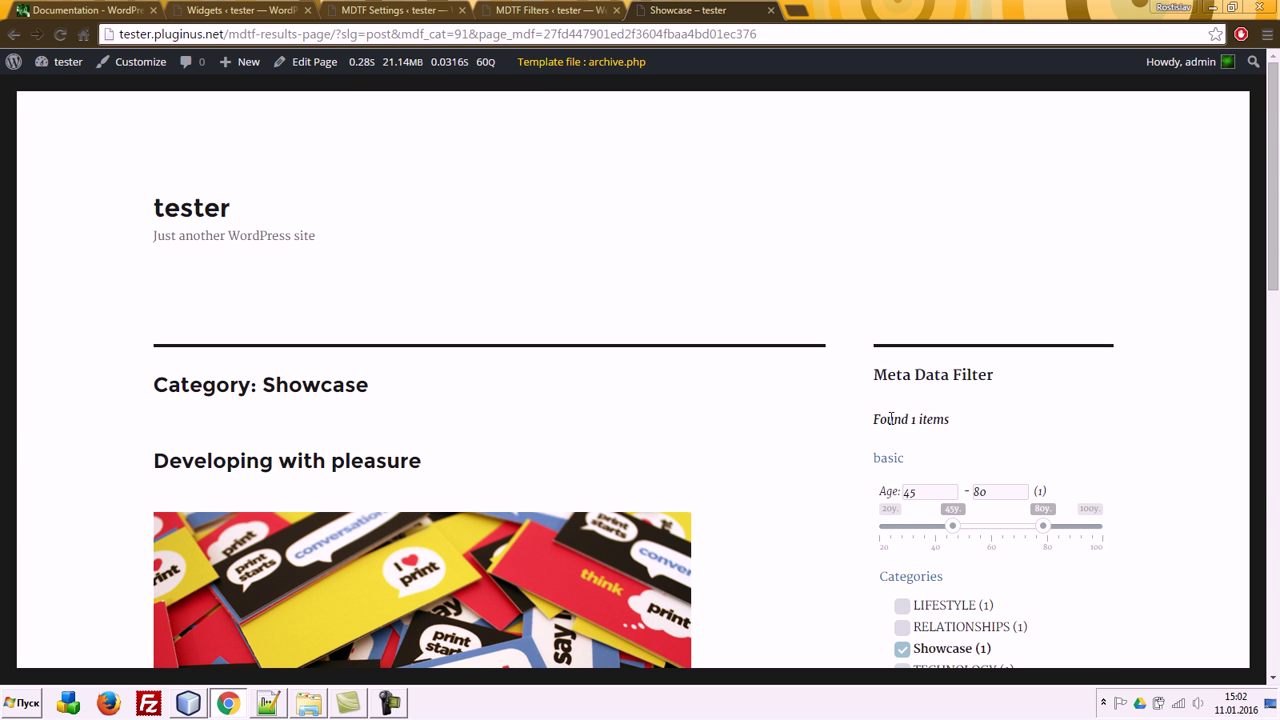
{"action": "scroll", "coordinate": [729, 418], "scroll_direction": "down", "scroll_amount": 3}
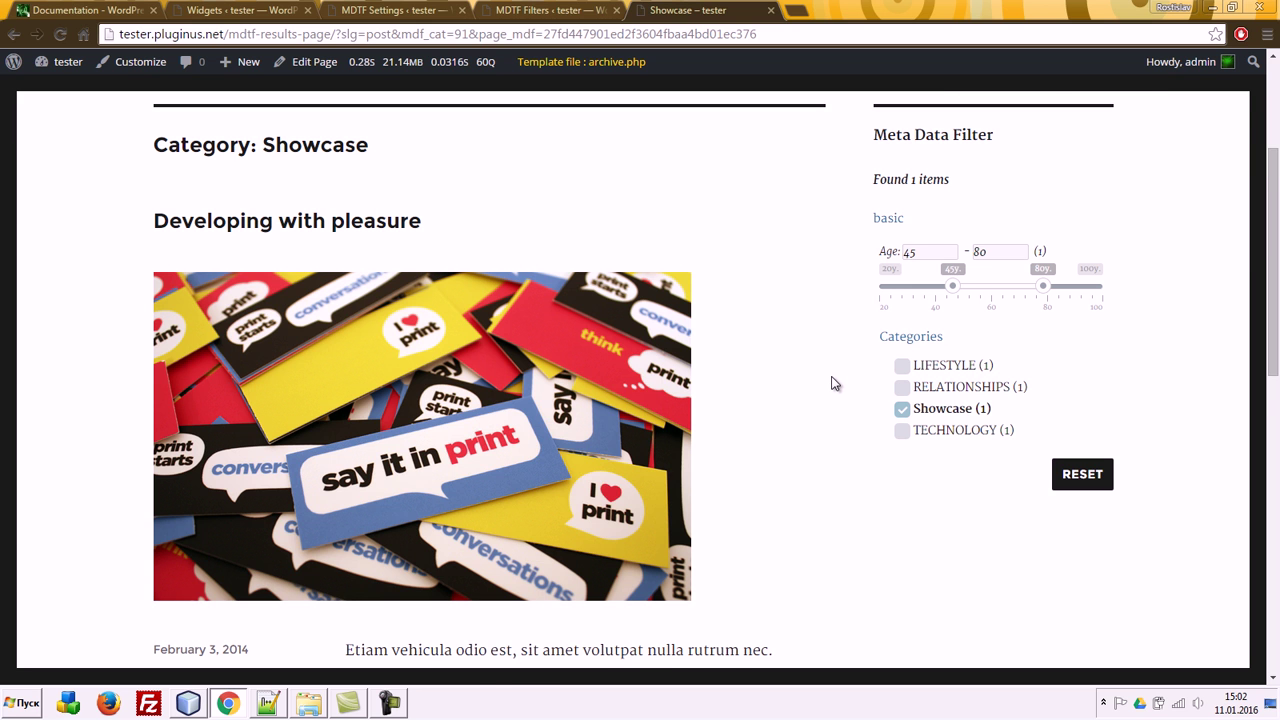
{"action": "scroll", "coordinate": [831, 383], "scroll_direction": "down", "scroll_amount": 1}
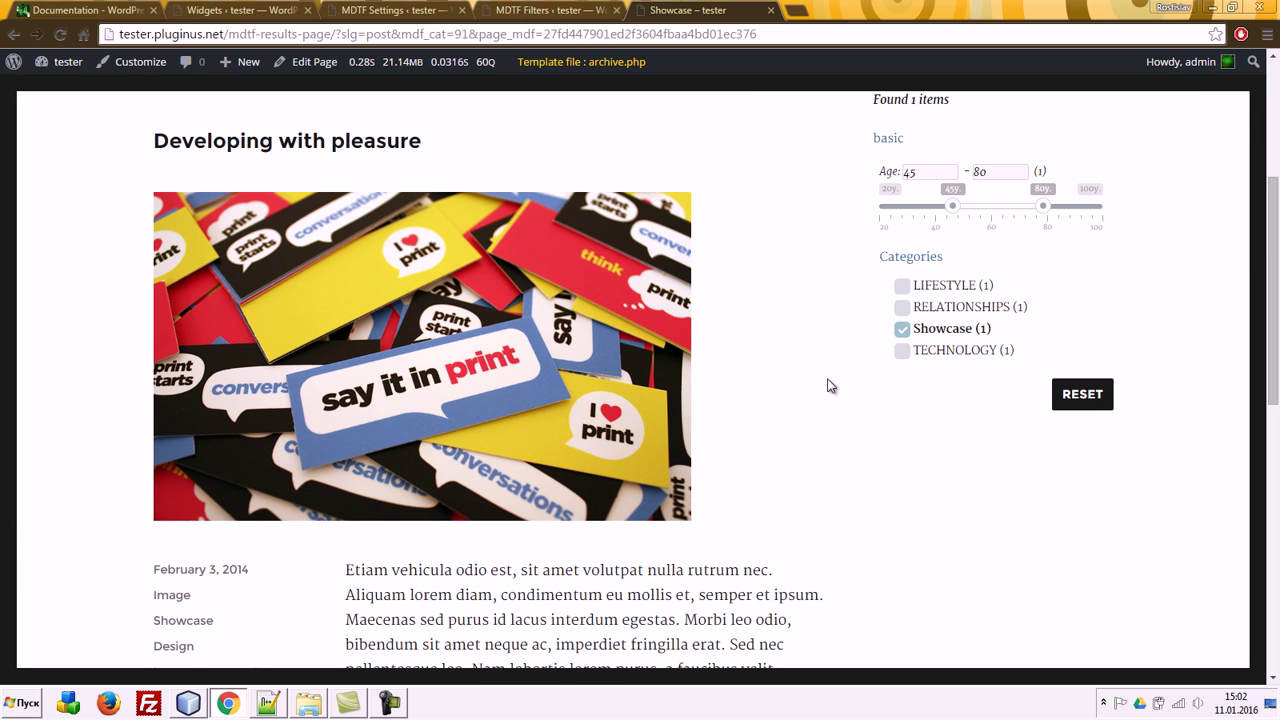
{"action": "scroll", "coordinate": [829, 385], "scroll_direction": "down", "scroll_amount": 7}
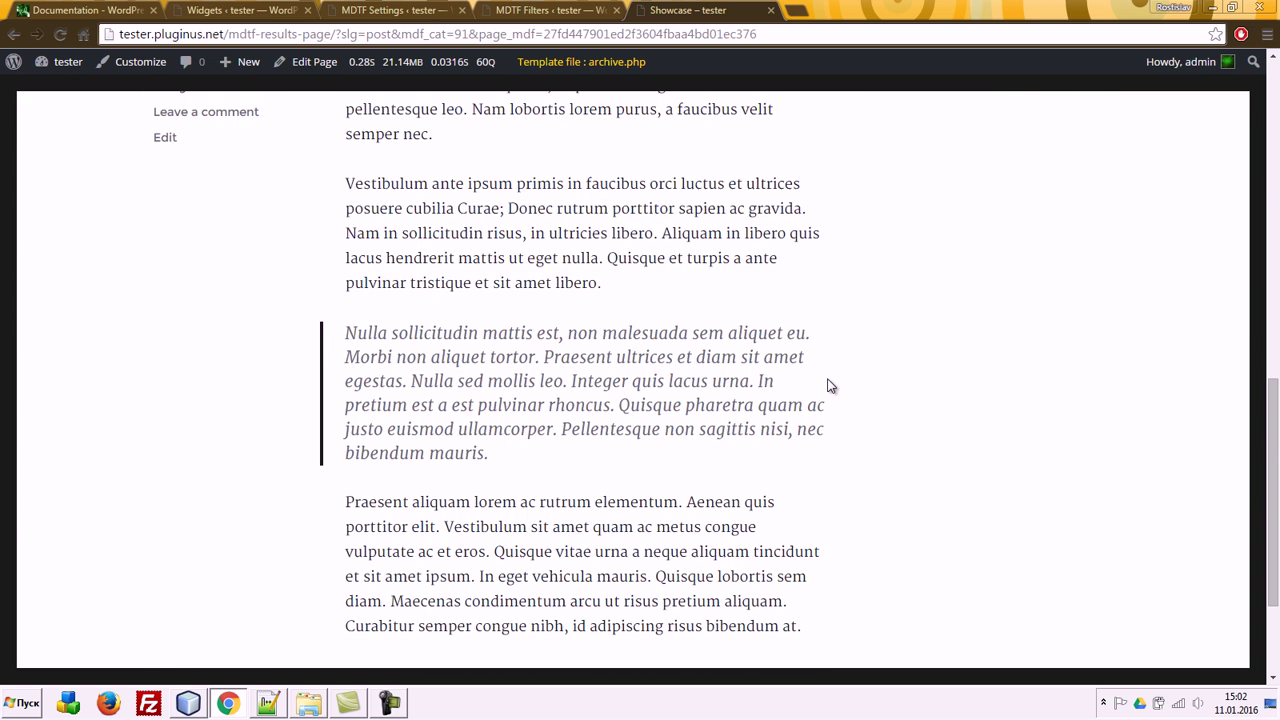
{"action": "scroll", "coordinate": [829, 385], "scroll_direction": "down", "scroll_amount": 2}
{"action": "scroll", "coordinate": [829, 383], "scroll_direction": "up", "scroll_amount": 12}
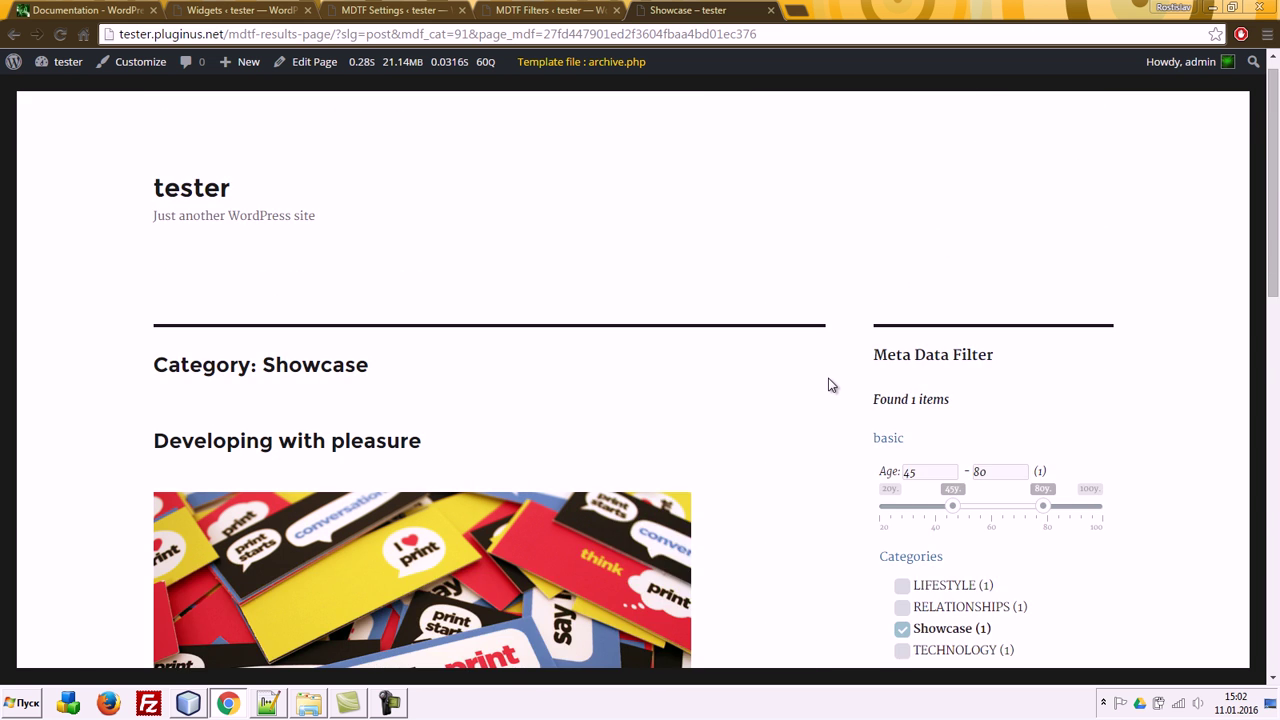
{"action": "scroll", "coordinate": [840, 385], "scroll_direction": "down", "scroll_amount": 4}
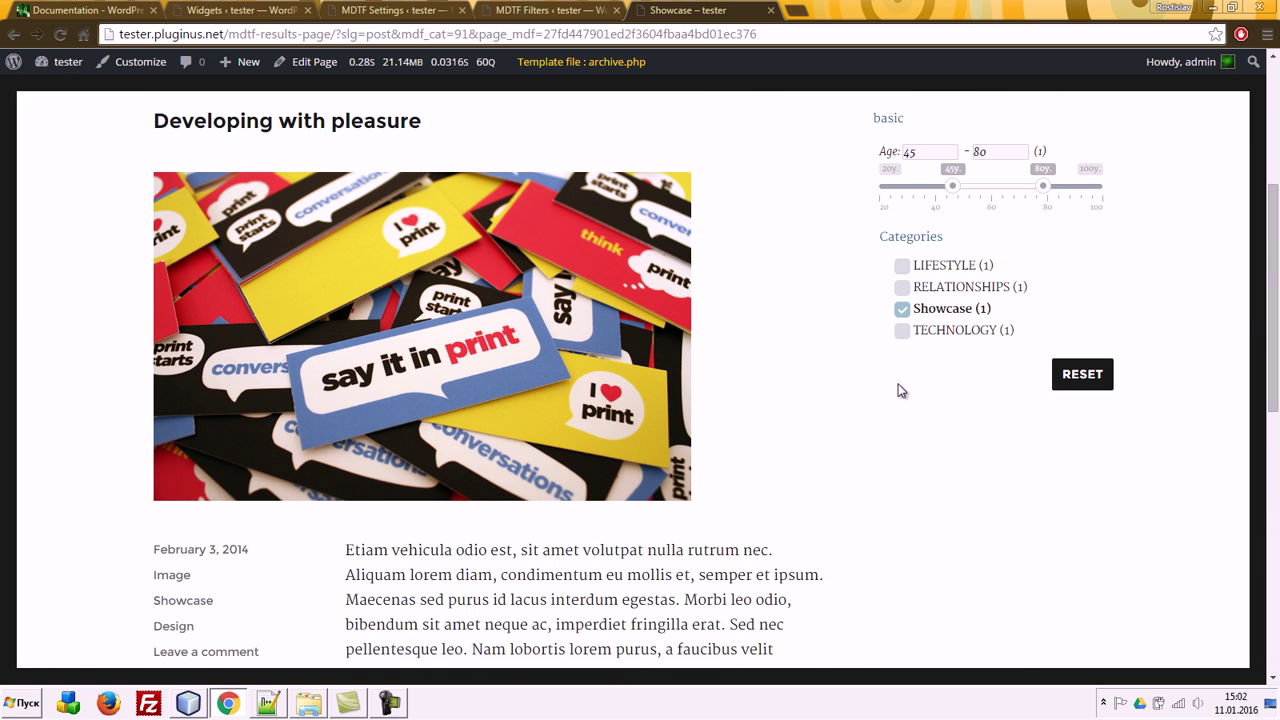
Step: Add the TECHNOLOGY category to the active filter and look through the resulting posts
{"action": "left_click", "coordinate": [903, 334]}
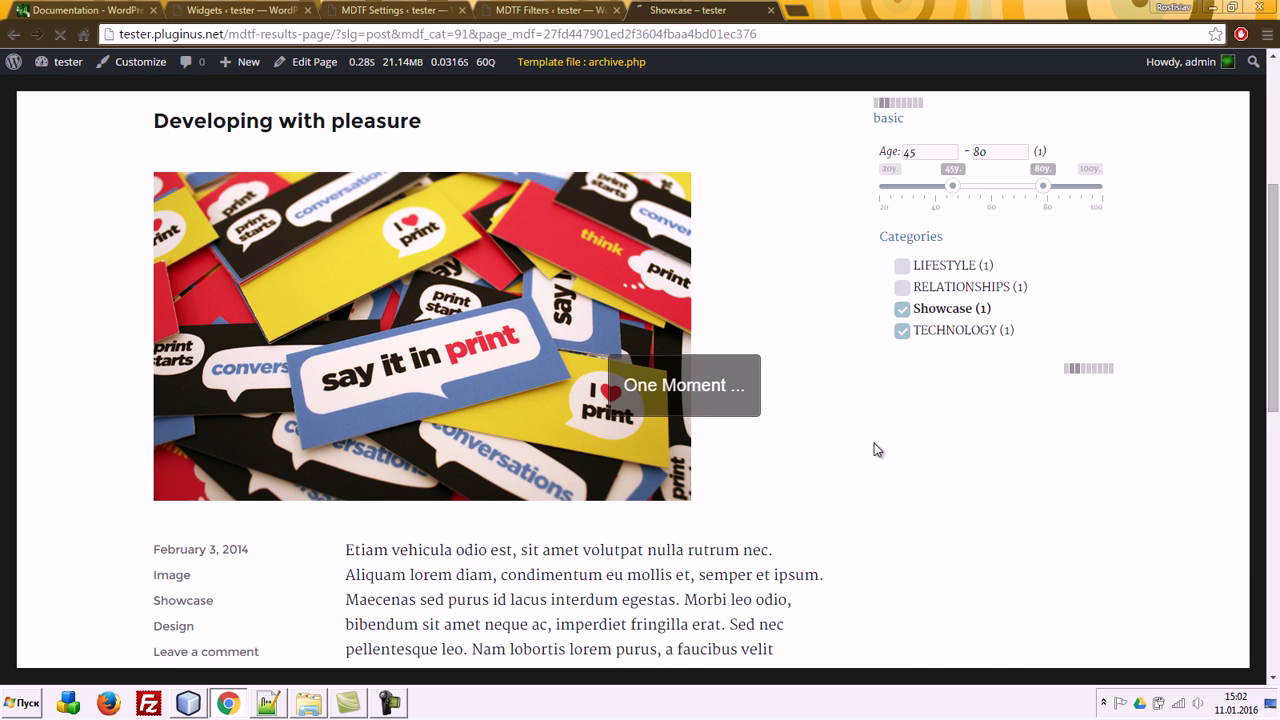
{"action": "scroll", "coordinate": [720, 440], "scroll_direction": "down", "scroll_amount": 7}
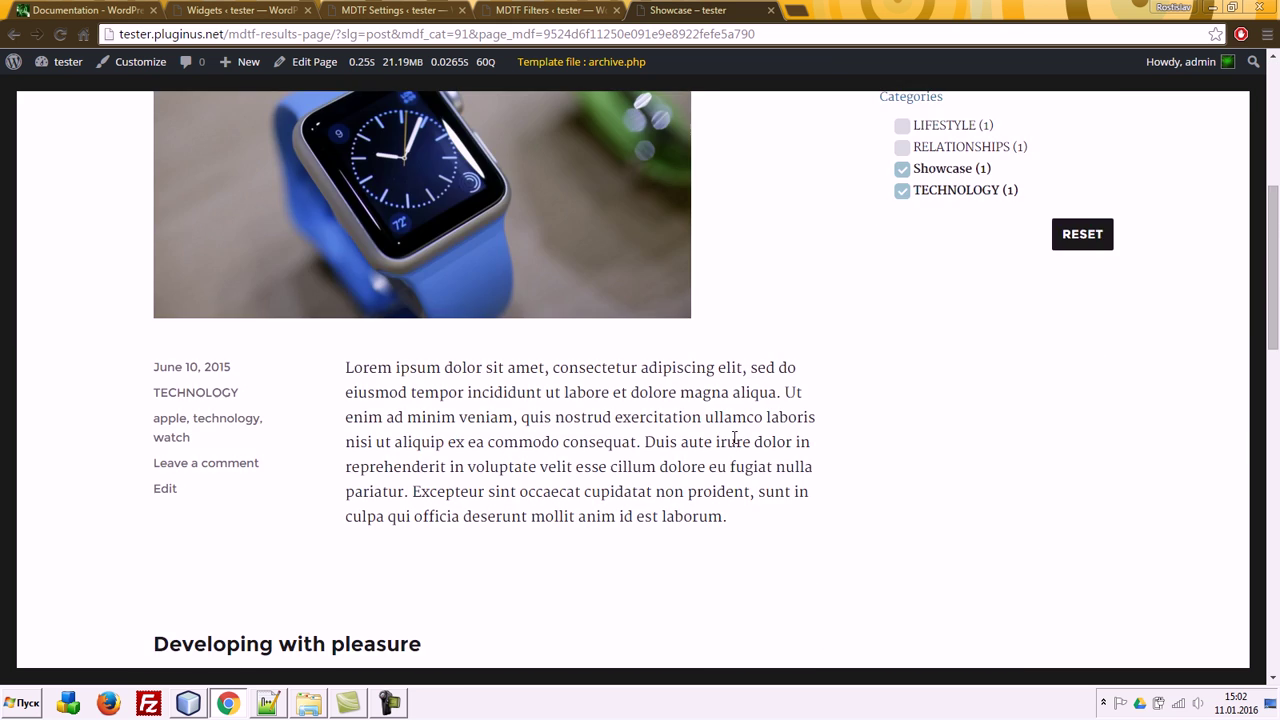
{"action": "scroll", "coordinate": [738, 441], "scroll_direction": "down", "scroll_amount": 5}
{"action": "scroll", "coordinate": [754, 437], "scroll_direction": "up", "scroll_amount": 13}
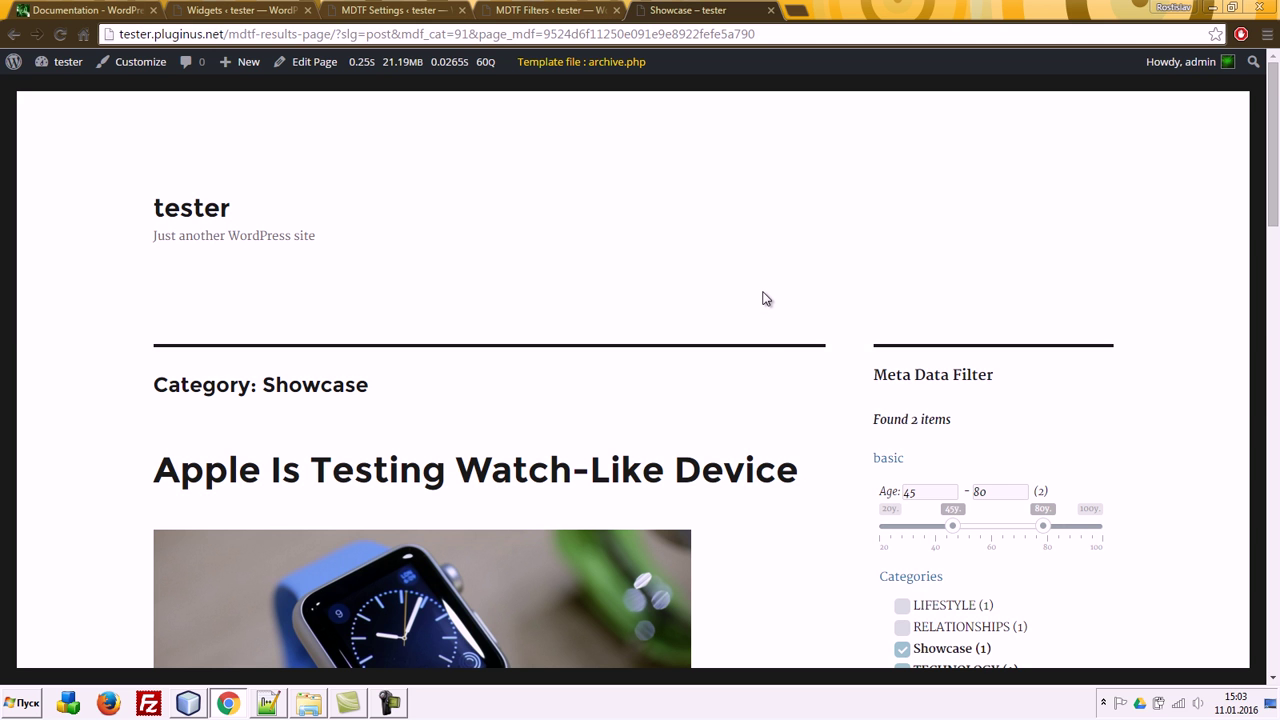
{"action": "scroll", "coordinate": [768, 290], "scroll_direction": "down", "scroll_amount": 4}
{"action": "scroll", "coordinate": [771, 249], "scroll_direction": "up", "scroll_amount": 4}
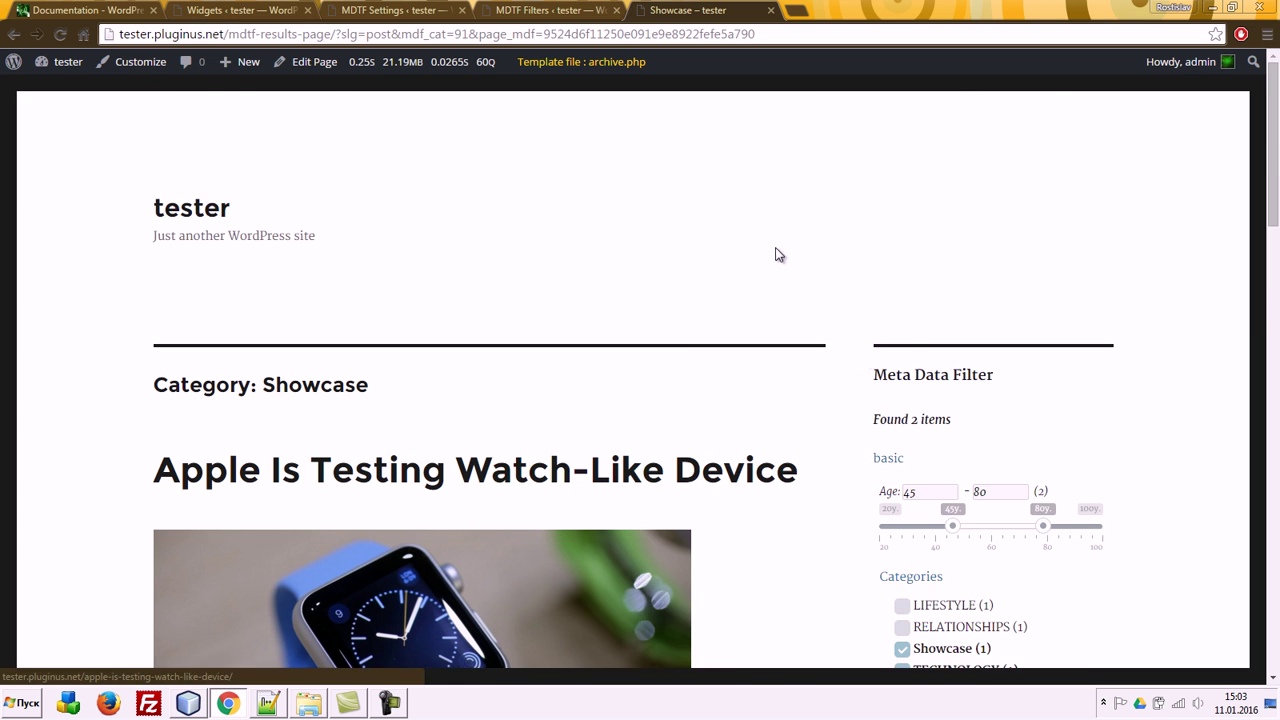
{"action": "scroll", "coordinate": [922, 368], "scroll_direction": "down", "scroll_amount": 2}
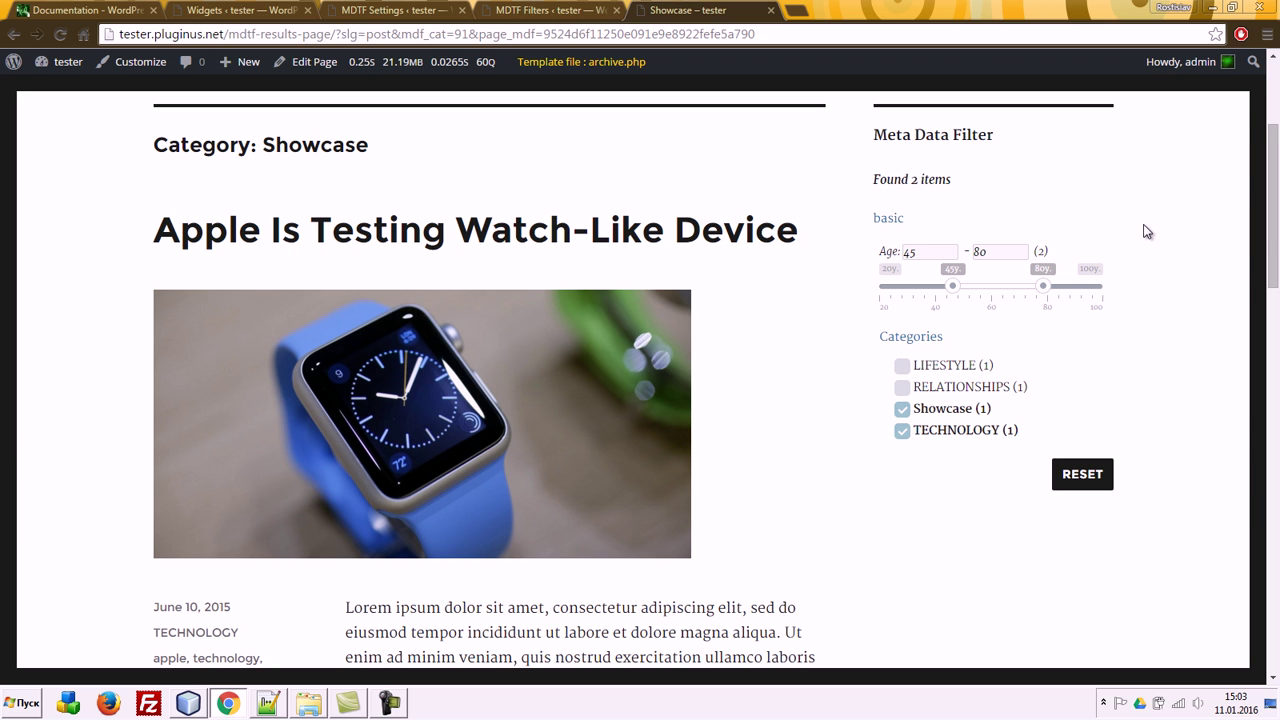
Step: Open cars.wordpress-filter.com in a new browser tab and filter the cars by the country France
{"action": "key", "text": "ctrl+t"}
{"action": "type", "text": "cars.wordpress-filter.com"}
{"action": "key", "text": "Return"}
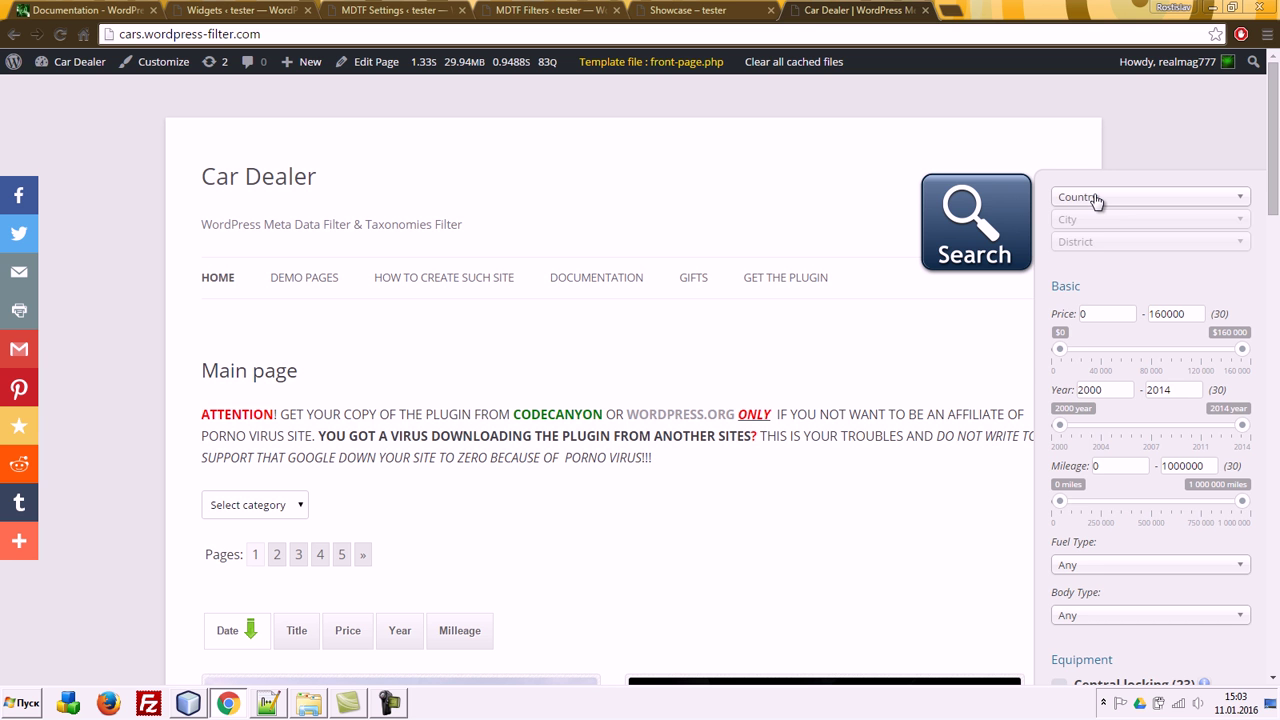
{"action": "left_click", "coordinate": [1096, 199]}
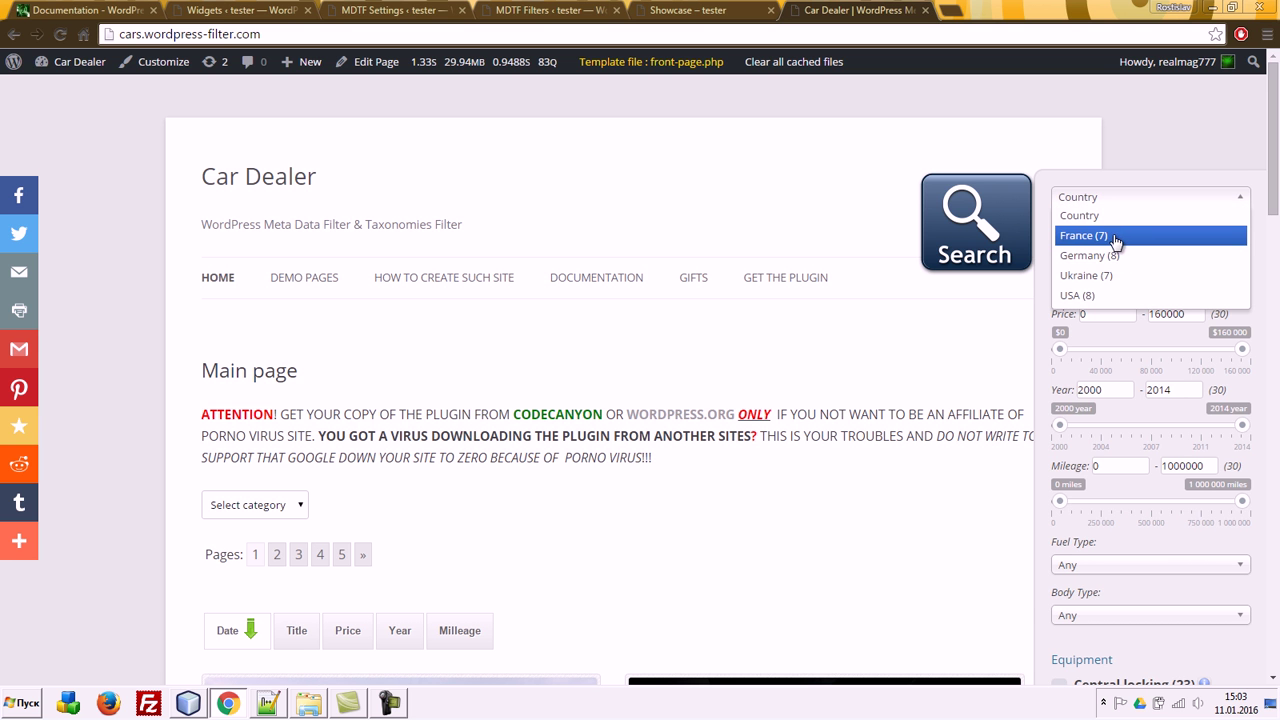
{"action": "left_click", "coordinate": [1112, 236]}
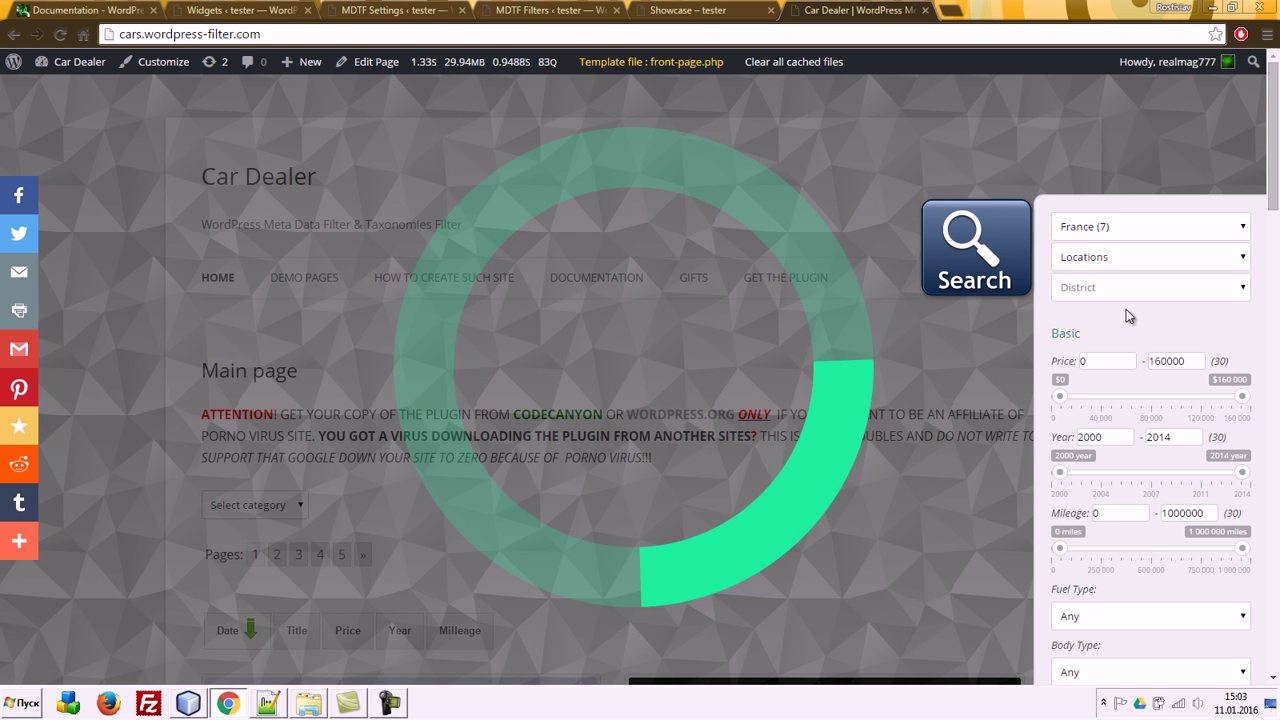
Step: Look over the France results, the map and the equipment filters on the Car Dealer demo, and close the demo site
{"action": "scroll", "coordinate": [1128, 294], "scroll_direction": "down", "scroll_amount": 4}
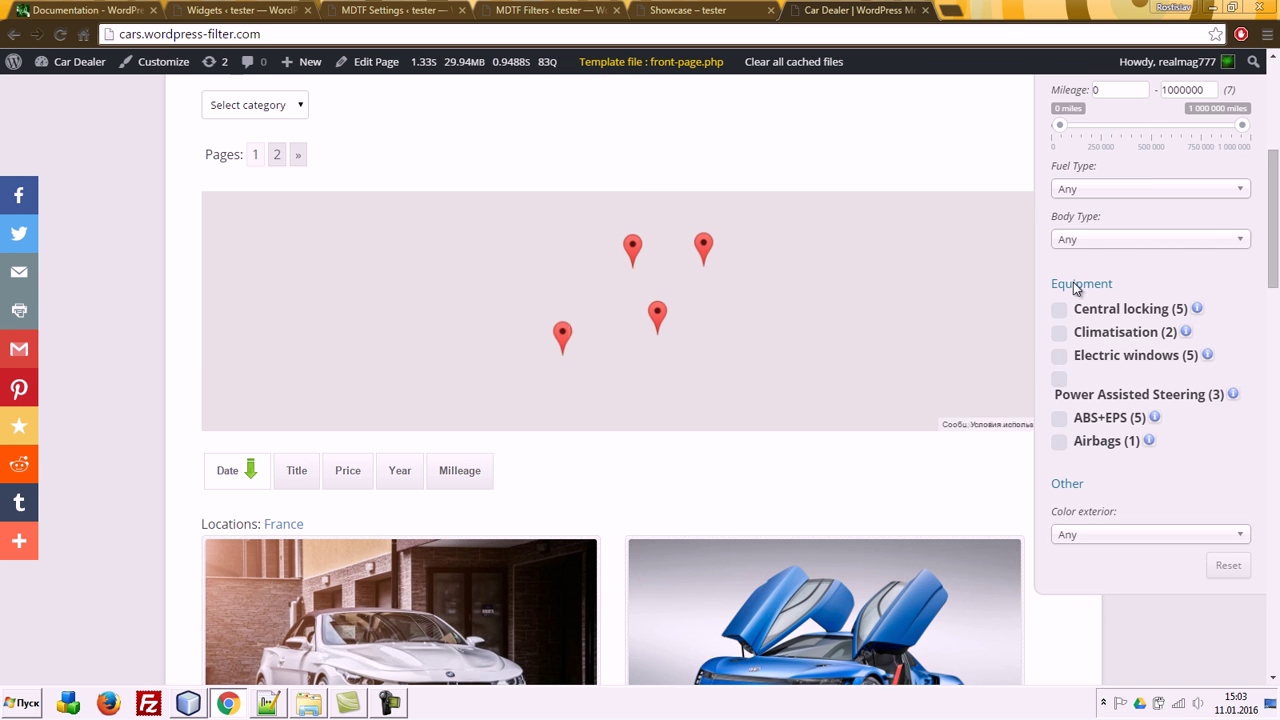
{"action": "scroll", "coordinate": [848, 447], "scroll_direction": "down", "scroll_amount": 2}
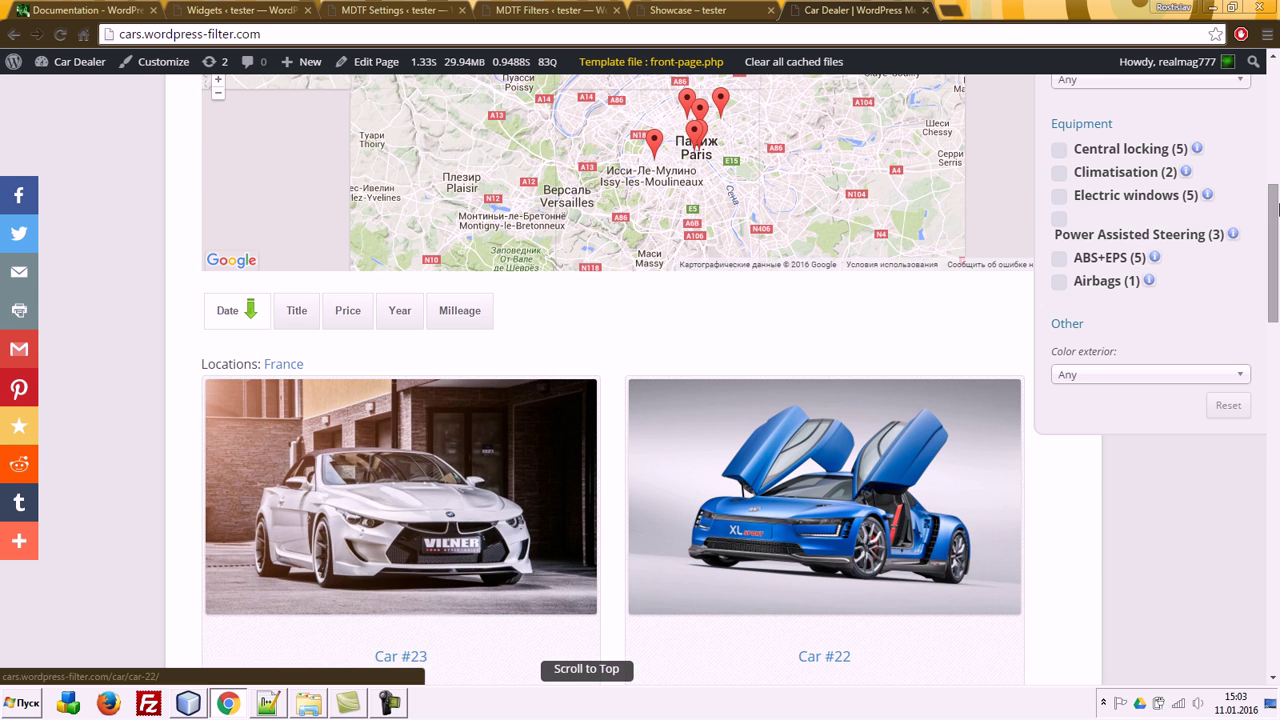
{"action": "scroll", "coordinate": [1275, 265], "scroll_direction": "up", "scroll_amount": 7}
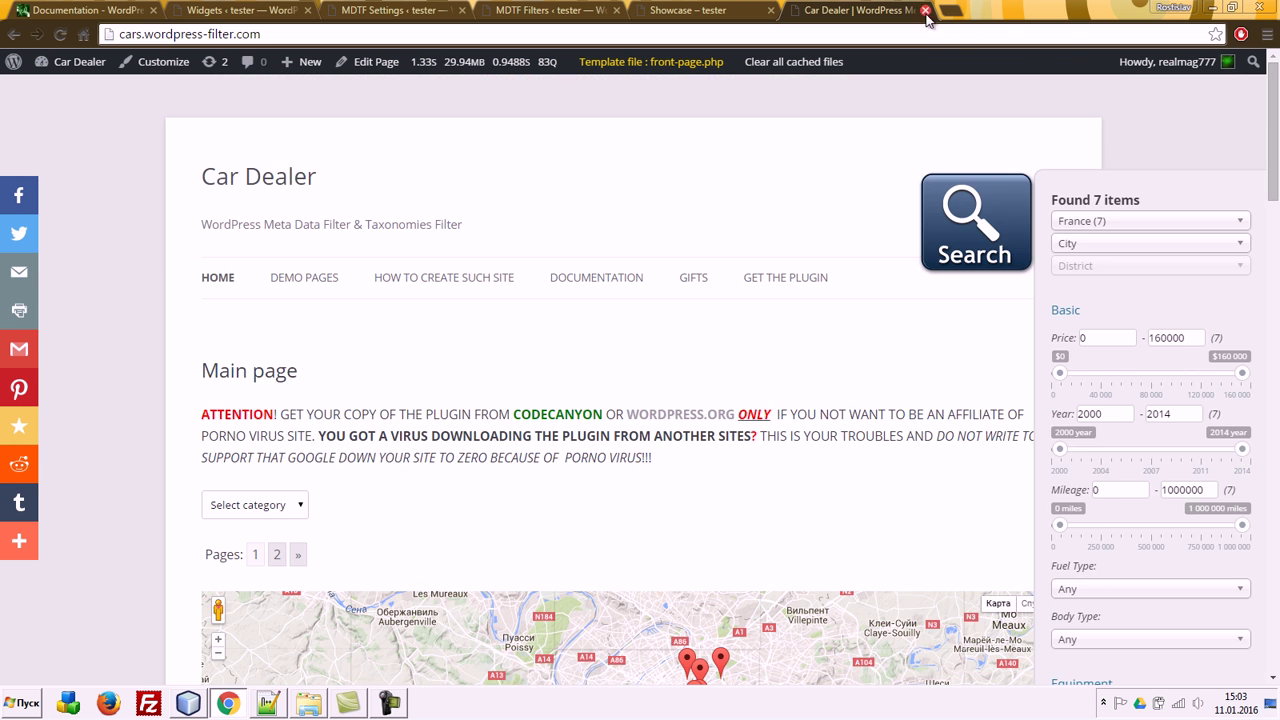
{"action": "left_click", "coordinate": [937, 10]}
Step: Open the tester site's installed plugins list and copy the plugin name "Custom Post Type UI"
{"action": "left_click", "coordinate": [395, 10]}
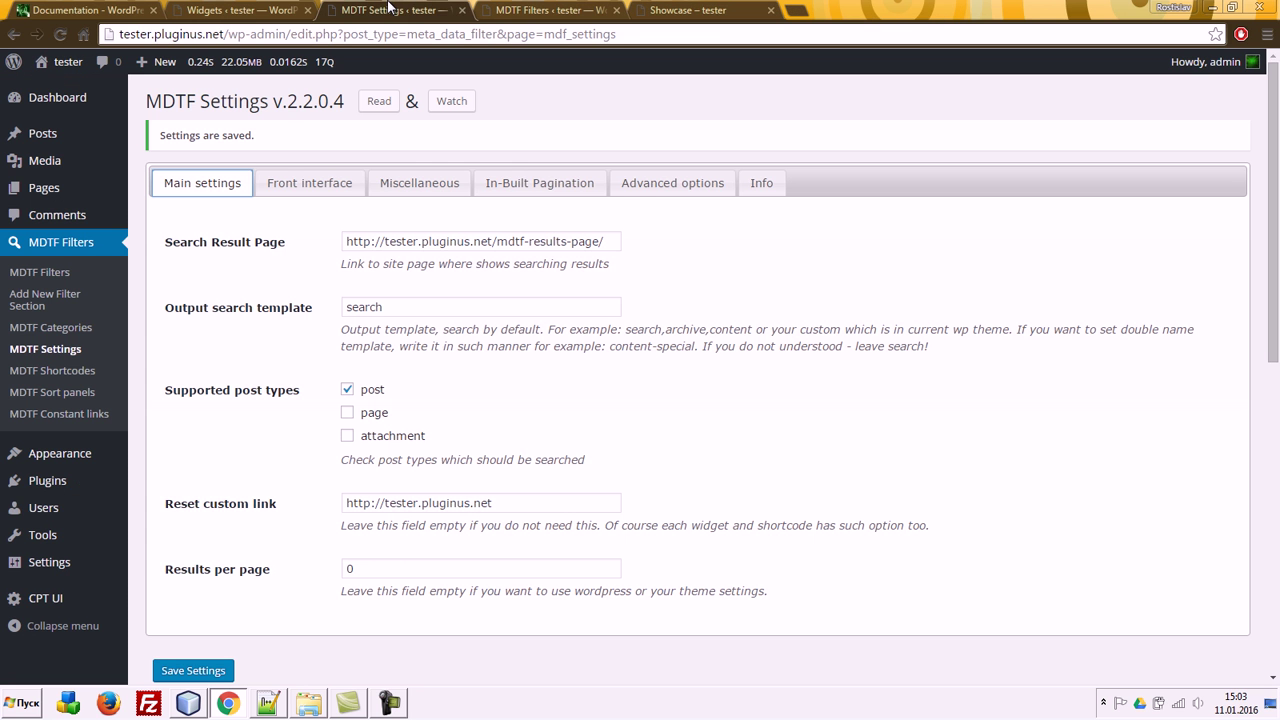
{"action": "middle_click", "coordinate": [33, 488]}
{"action": "left_click", "coordinate": [550, 10]}
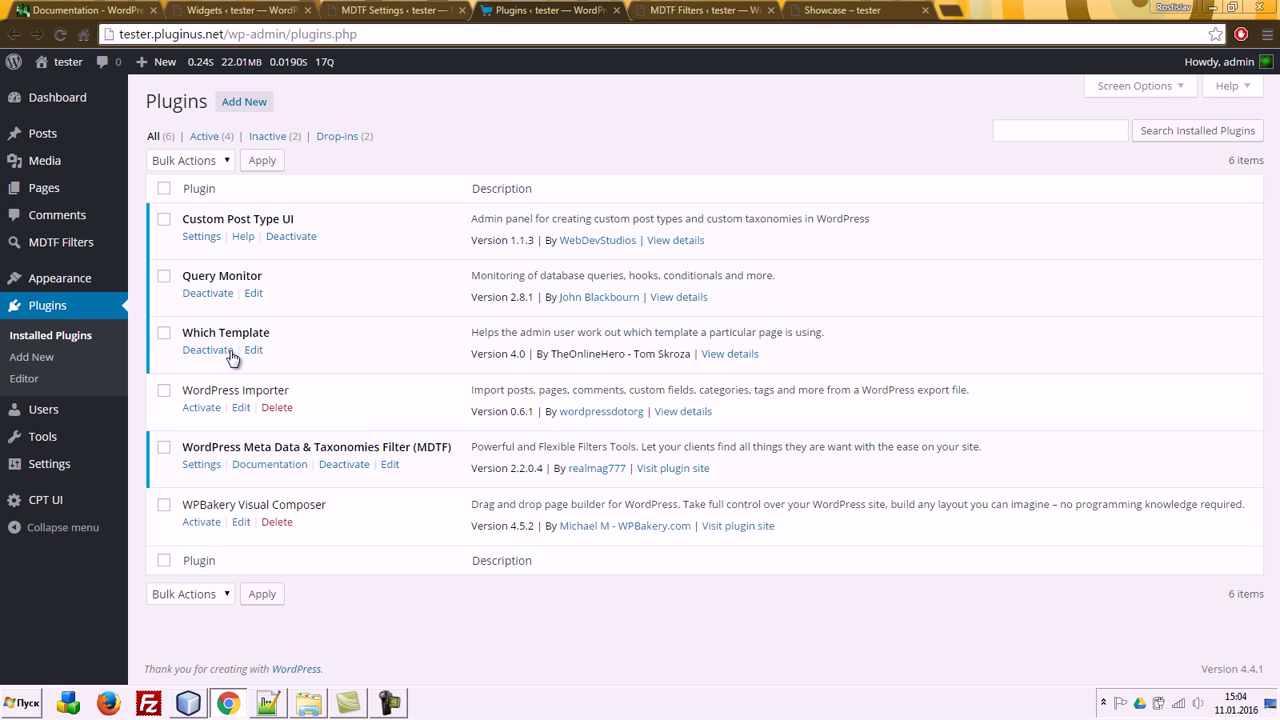
{"action": "left_click_drag", "start_coordinate": [297, 218], "coordinate": [363, 225]}
{"action": "key", "text": "ctrl+c"}
{"action": "left_click", "coordinate": [185, 218]}
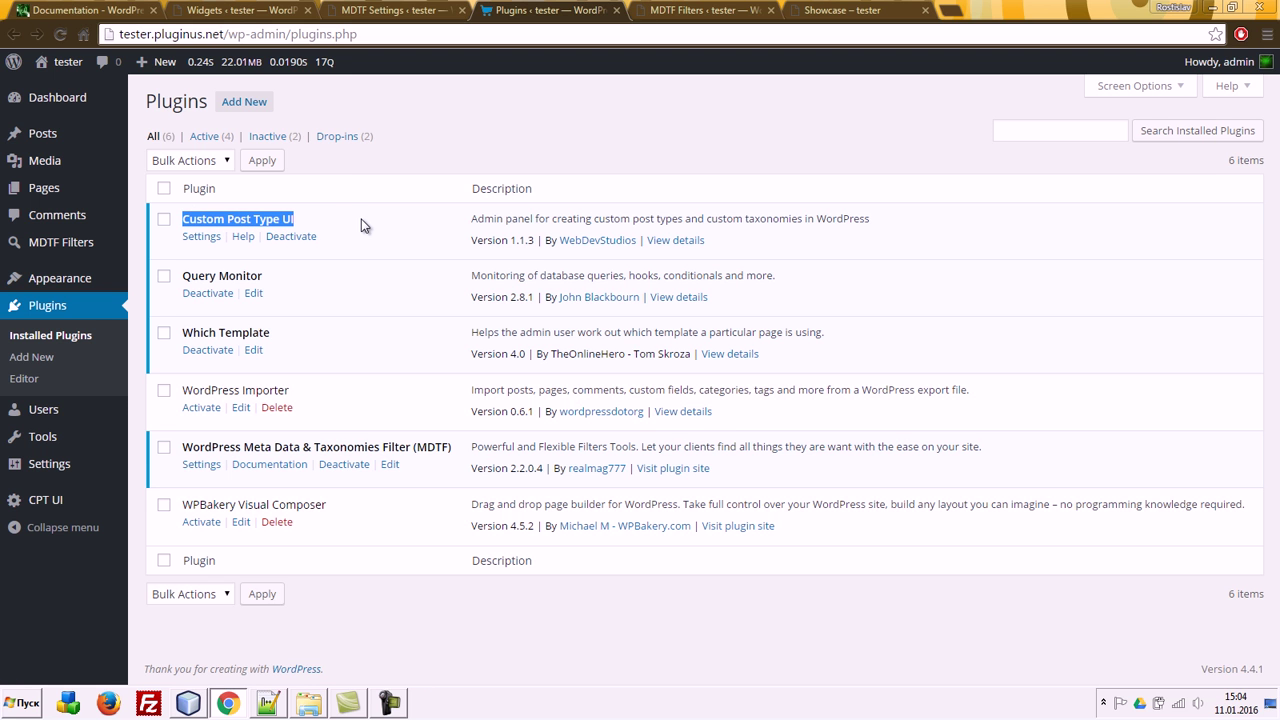
Step: Open the page for adding new plugins and enter "Custom Post Type UI" as the plugin search term
{"action": "left_click", "coordinate": [244, 102]}
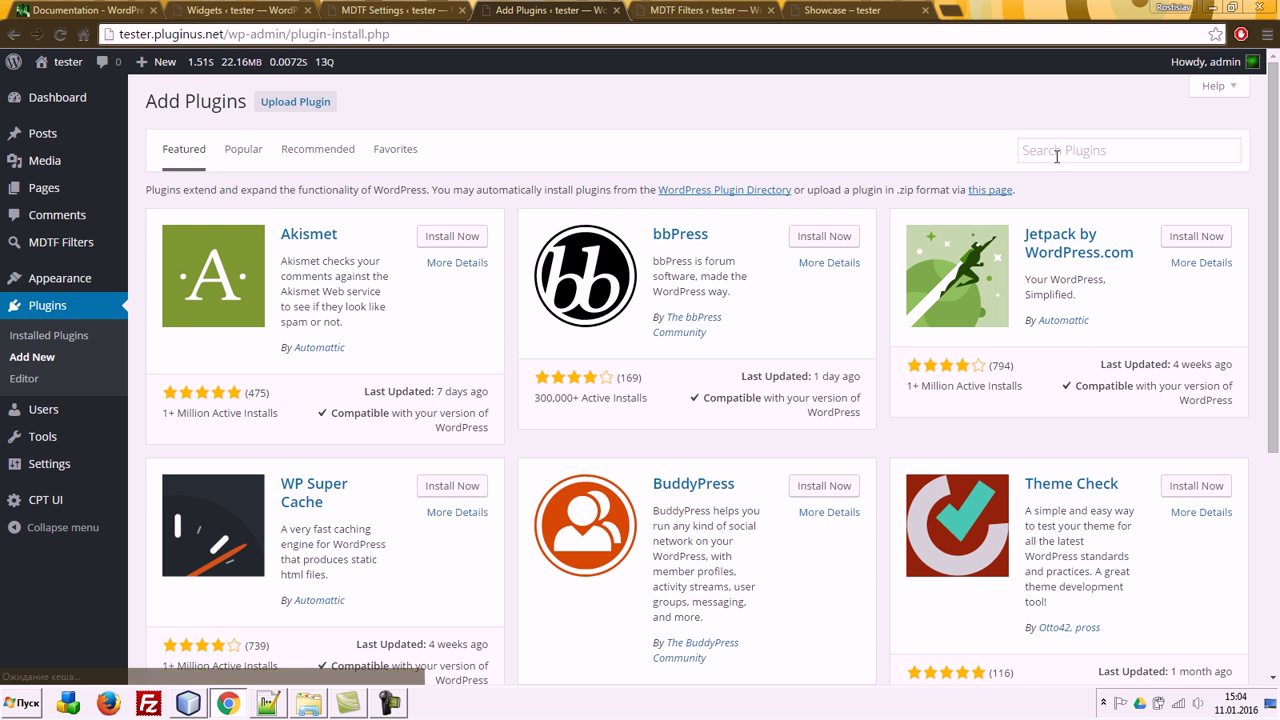
{"action": "left_click", "coordinate": [1070, 150]}
{"action": "key", "text": "ctrl+v"}
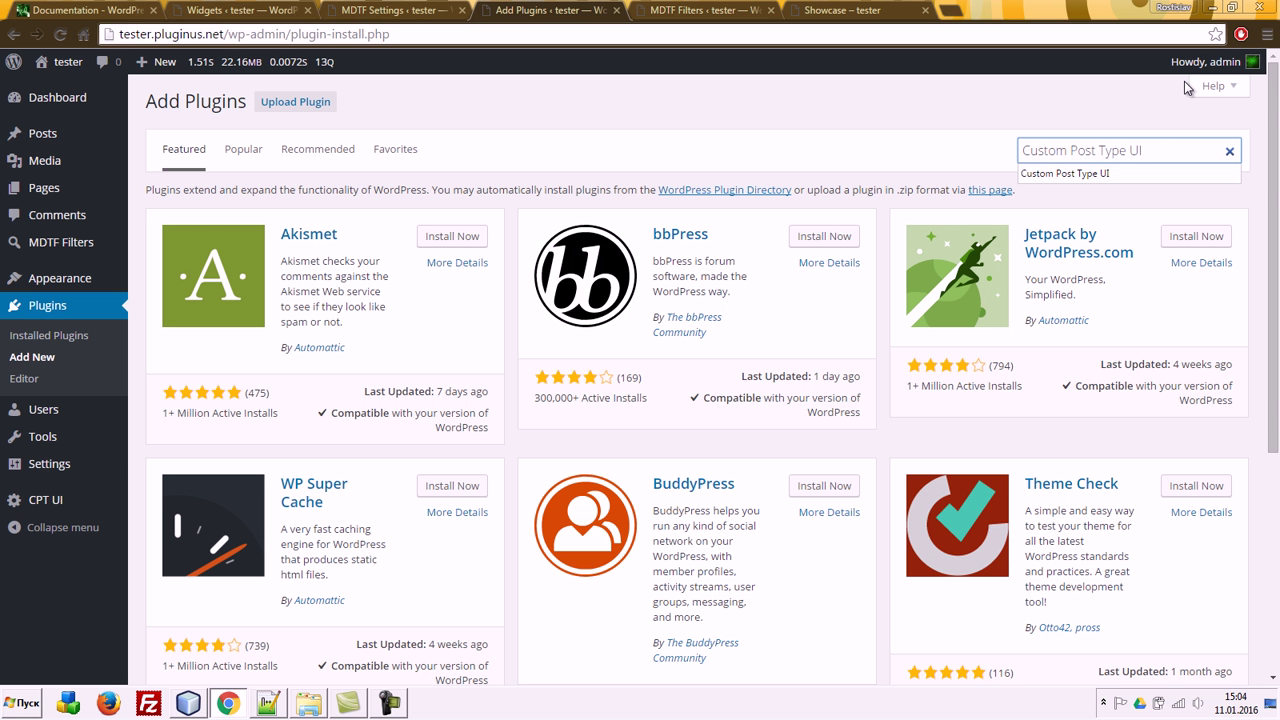
{"action": "left_click", "coordinate": [1034, 106]}
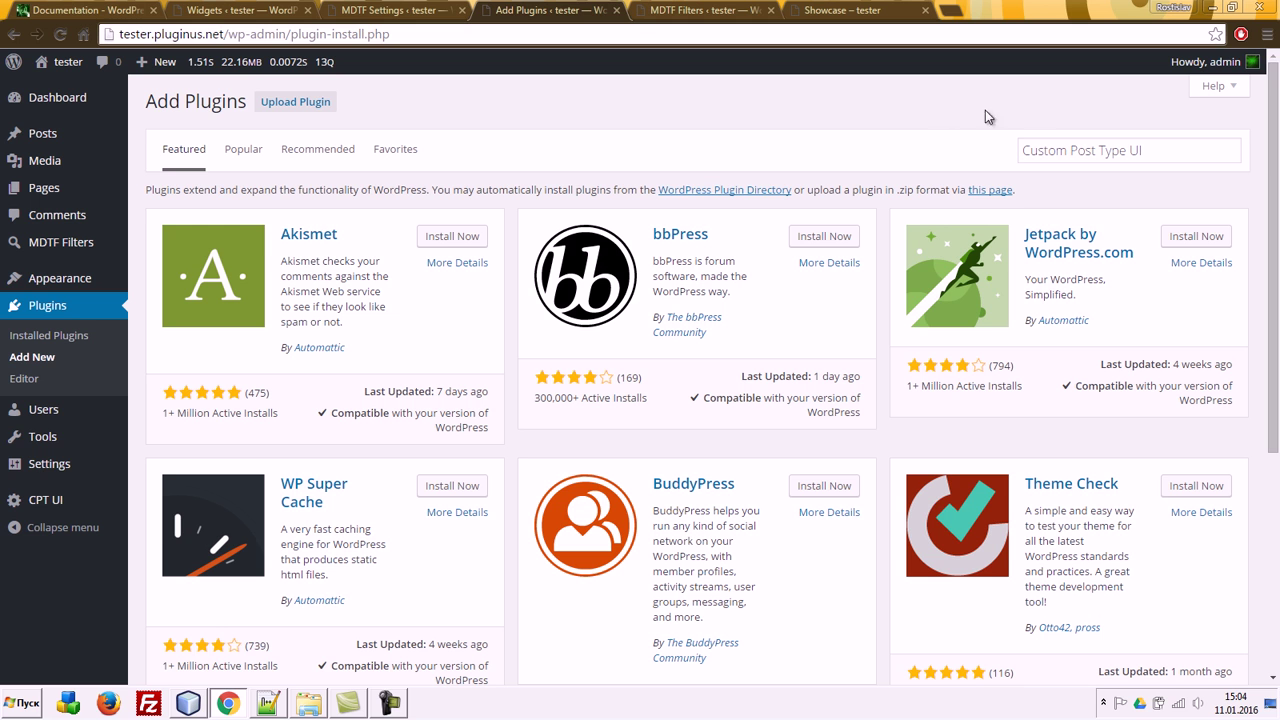
Step: Start a new CPT UI taxonomy with its slug, plural label and singular label all set to "locations"
{"action": "mouse_move", "coordinate": [57, 468]}
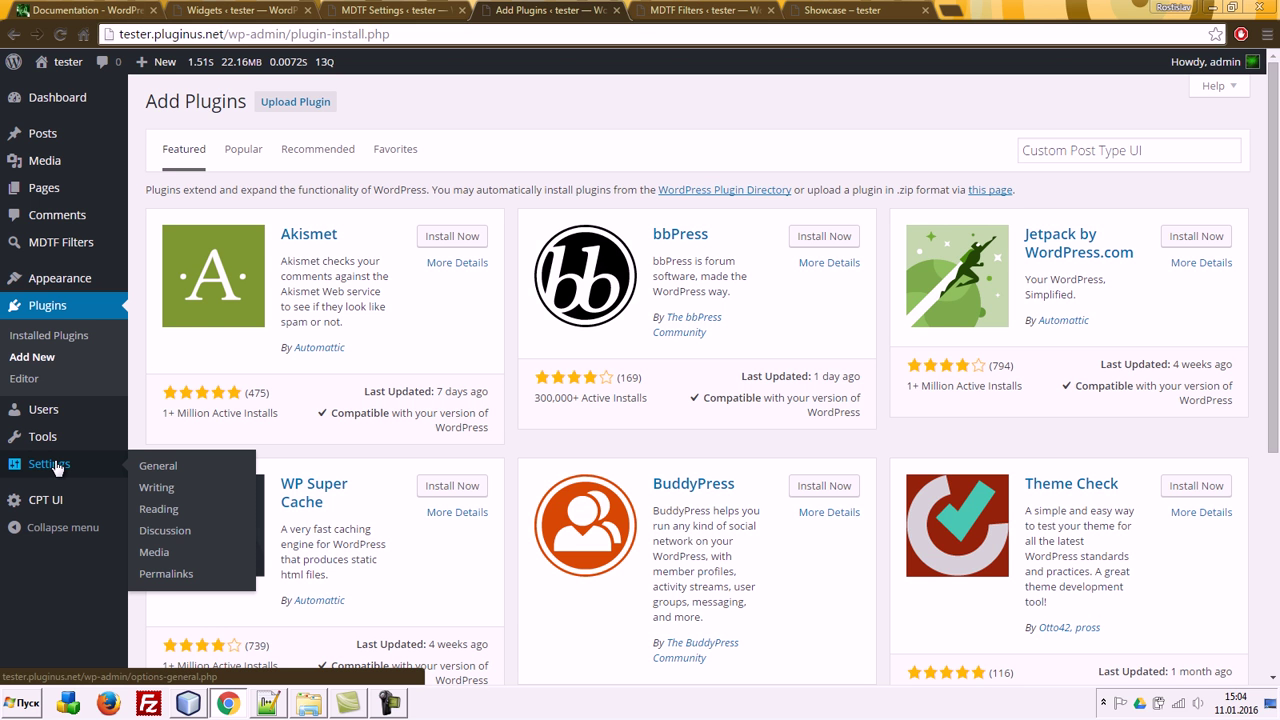
{"action": "mouse_move", "coordinate": [75, 510]}
{"action": "left_click", "coordinate": [160, 522]}
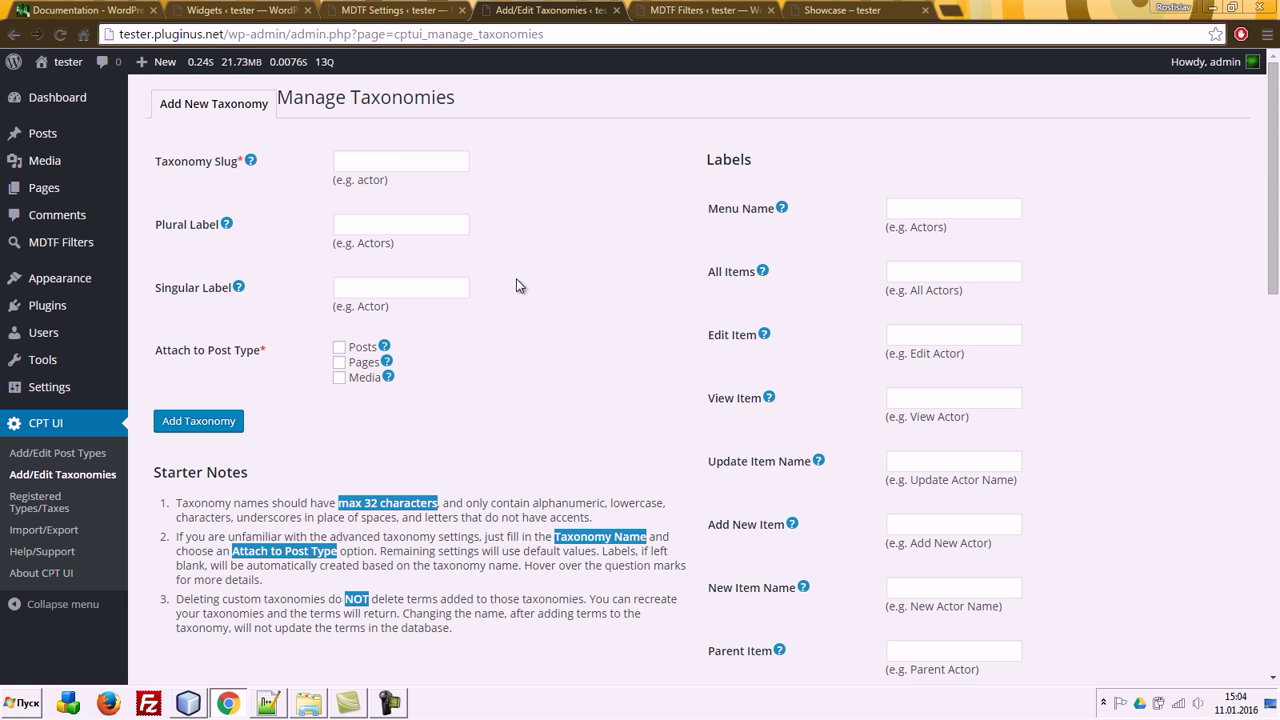
{"action": "left_click", "coordinate": [375, 159]}
{"action": "left_click", "coordinate": [372, 220]}
{"action": "left_click", "coordinate": [374, 223]}
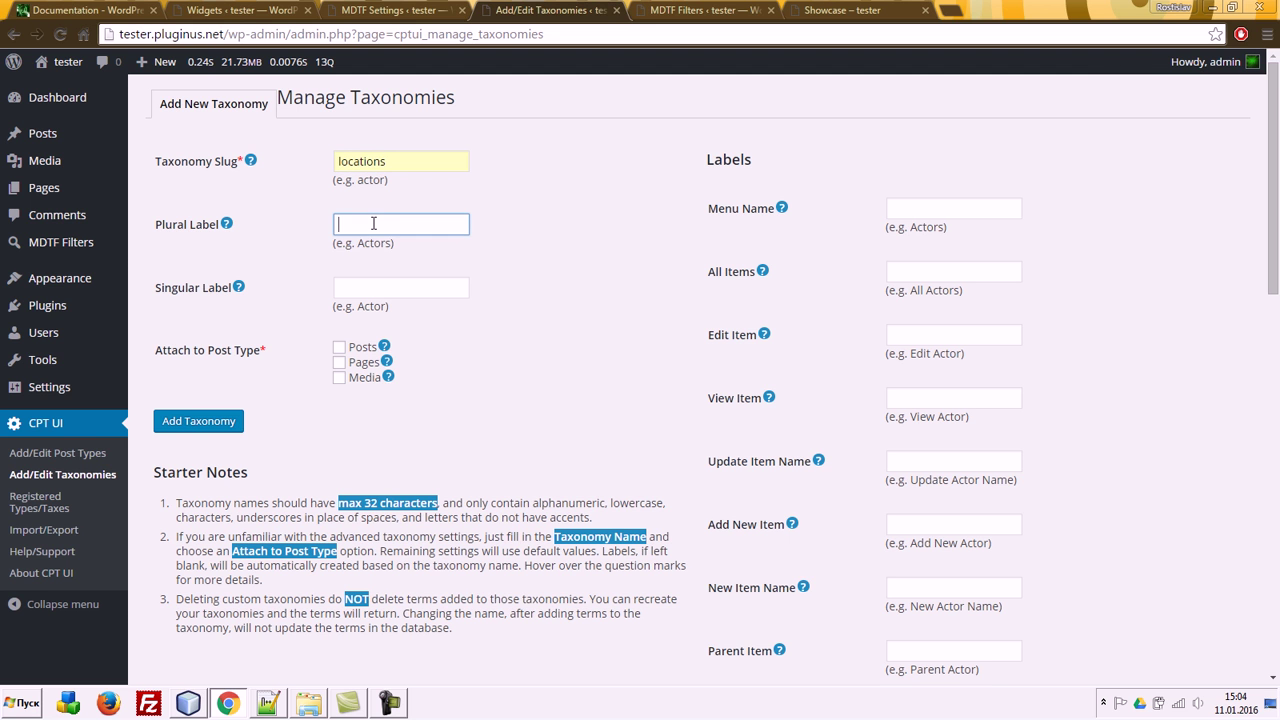
{"action": "left_click", "coordinate": [367, 261]}
{"action": "left_click", "coordinate": [368, 288]}
{"action": "left_click", "coordinate": [368, 288]}
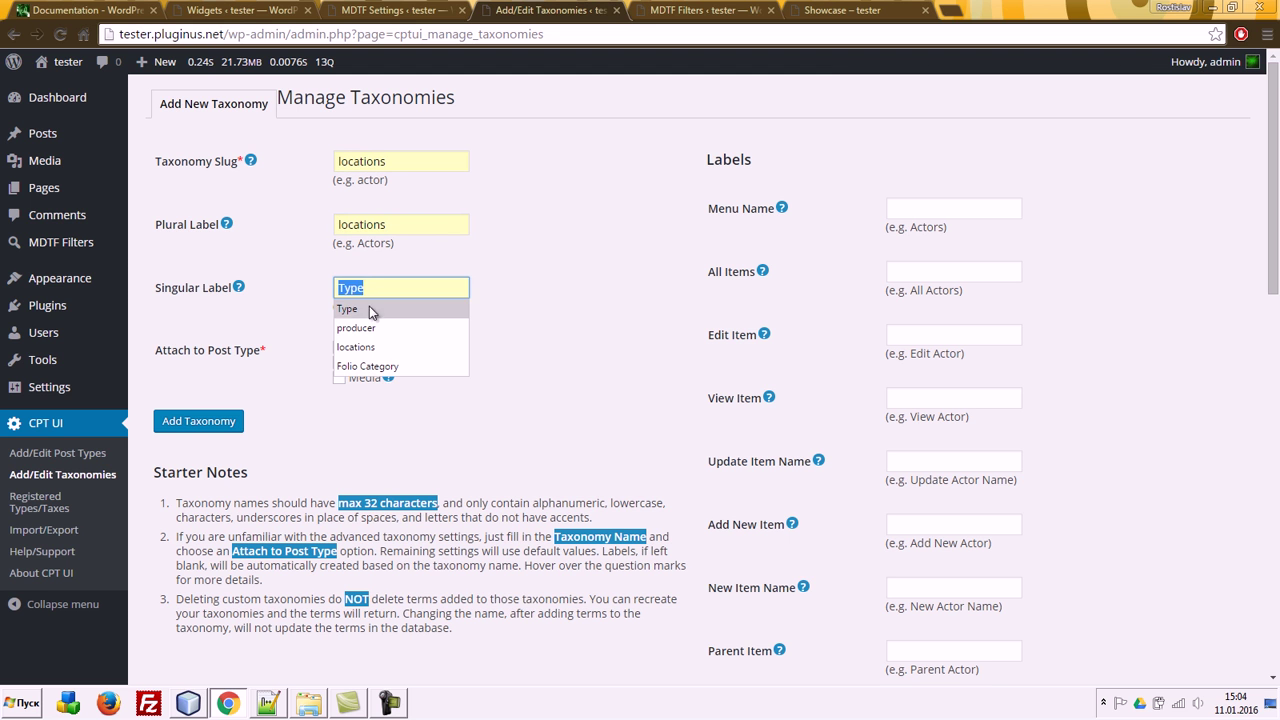
{"action": "left_click", "coordinate": [375, 348]}
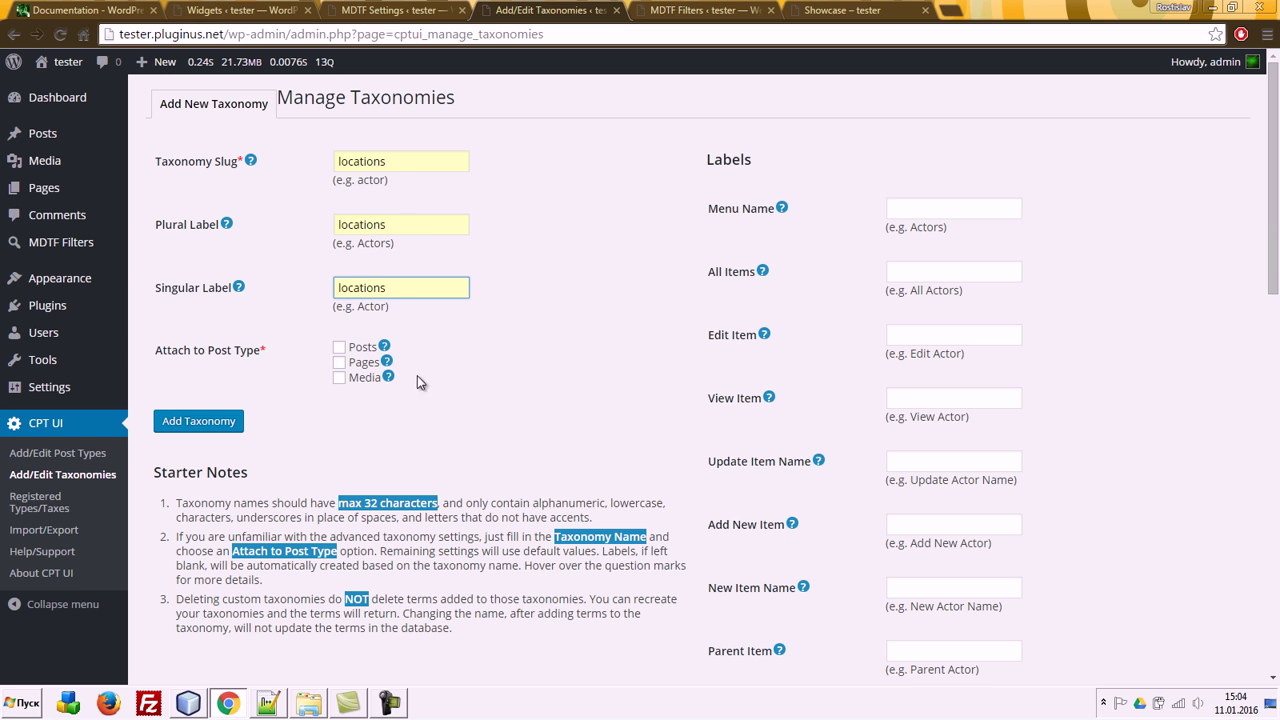
Step: Attach the locations taxonomy to Posts, set Hierarchical and Show Admin Column to True, and add the taxonomy
{"action": "left_click", "coordinate": [339, 347]}
{"action": "scroll", "coordinate": [1168, 321], "scroll_direction": "down", "scroll_amount": 15}
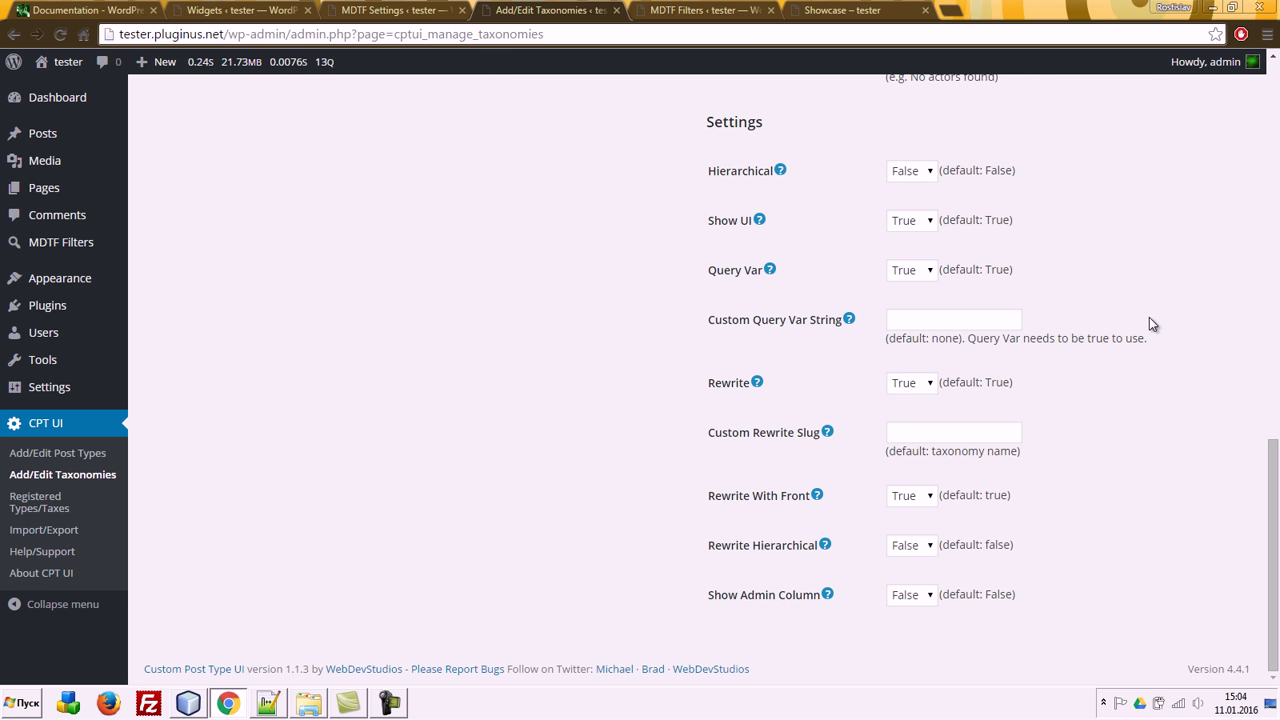
{"action": "left_click", "coordinate": [918, 178]}
{"action": "left_click", "coordinate": [904, 206]}
{"action": "left_click", "coordinate": [909, 598]}
{"action": "left_click", "coordinate": [905, 628]}
{"action": "scroll", "coordinate": [1100, 420], "scroll_direction": "up", "scroll_amount": 10}
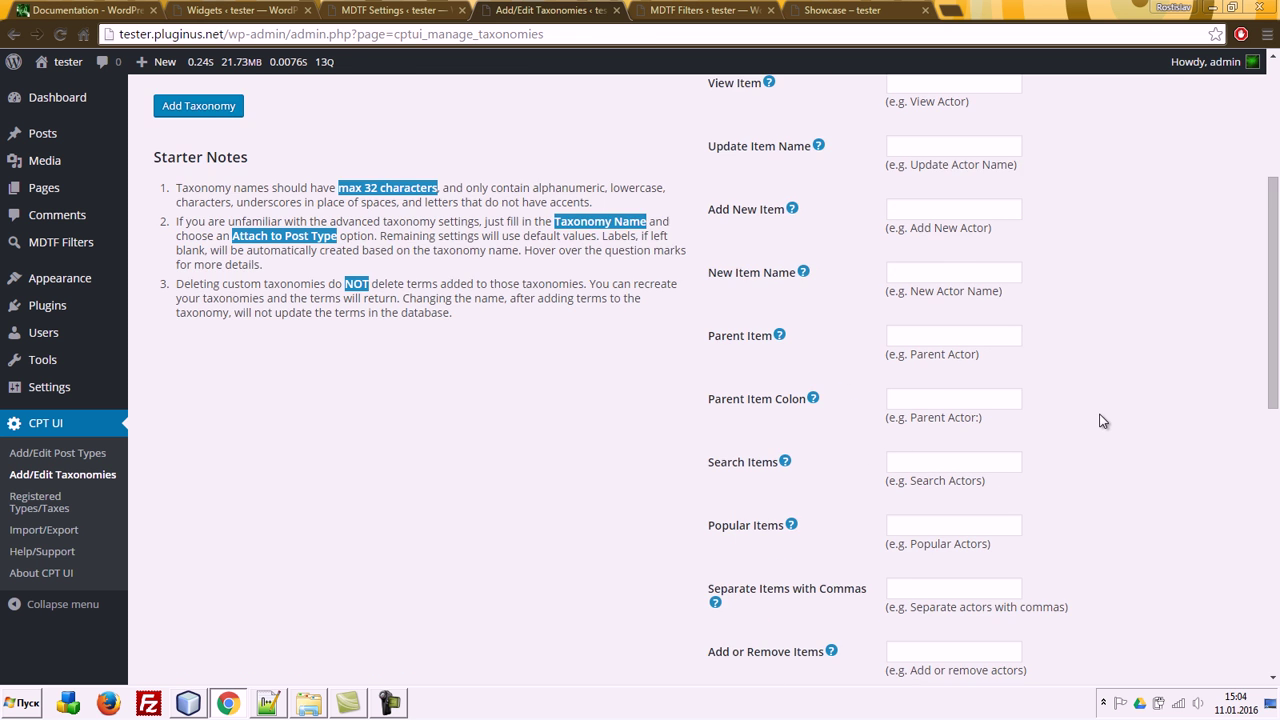
{"action": "left_click", "coordinate": [179, 195]}
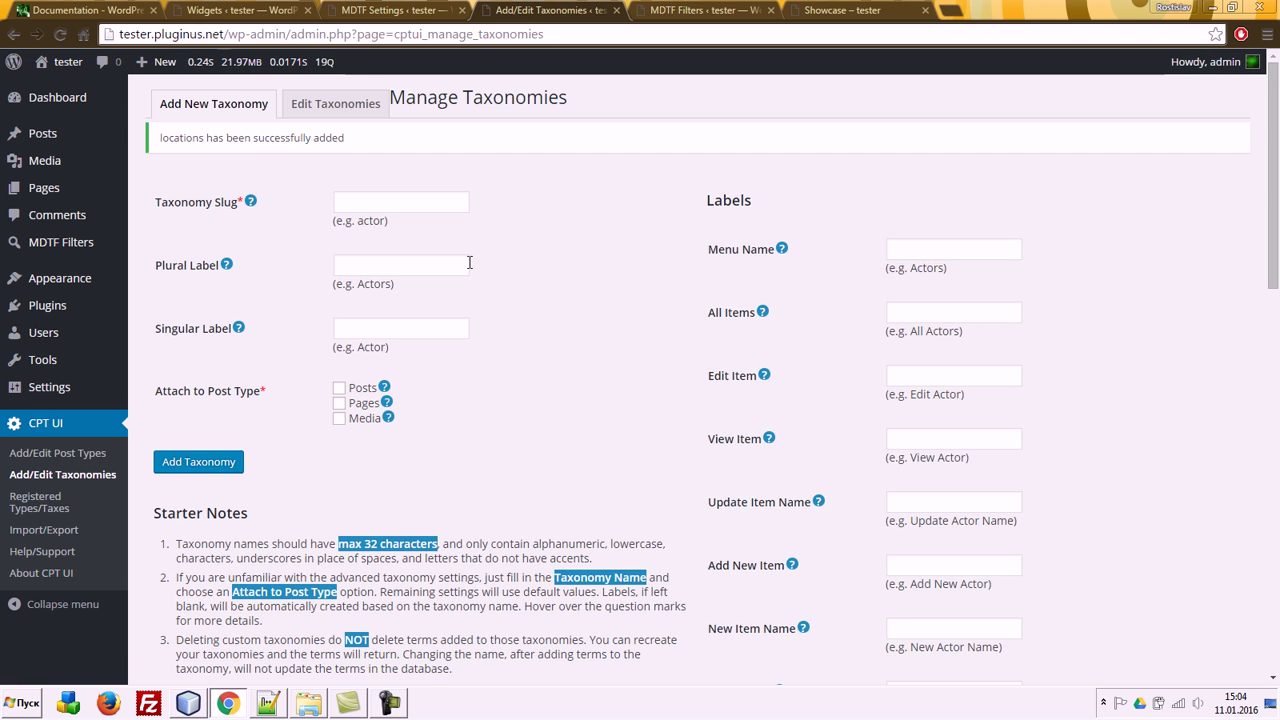
Step: Open the locations terms page for posts and add a new location named "Bonn"
{"action": "left_click", "coordinate": [46, 140]}
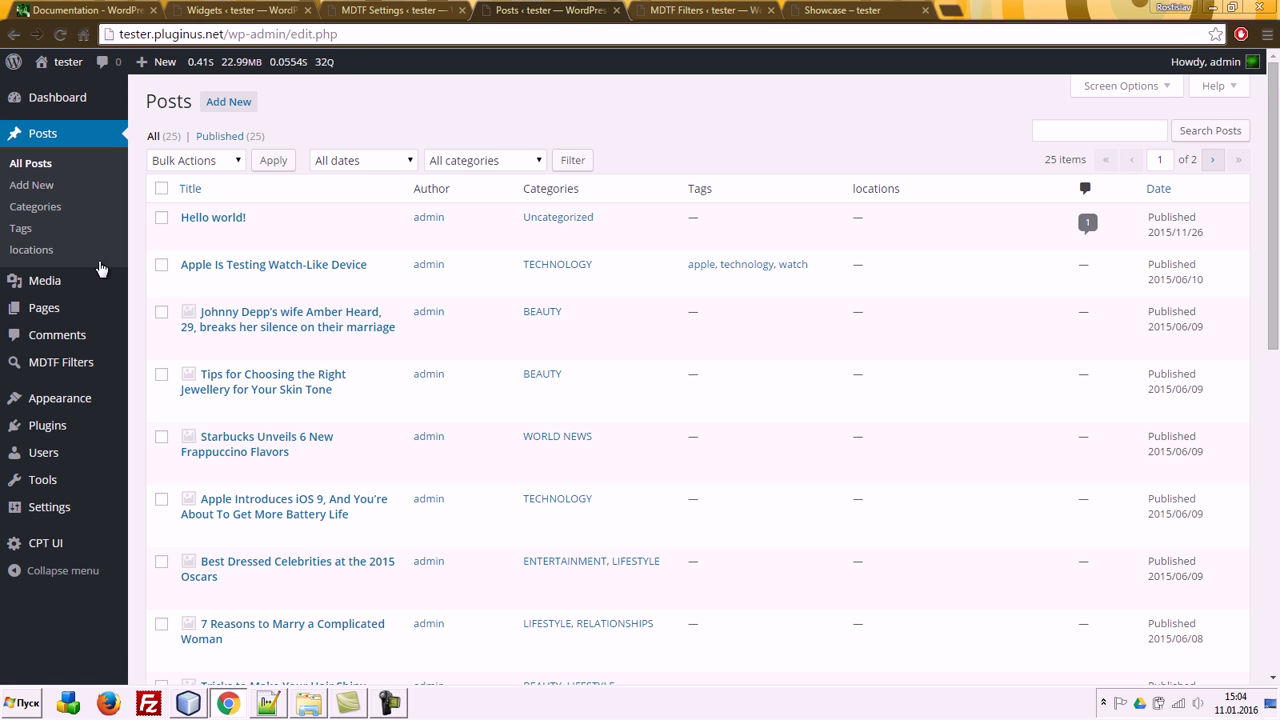
{"action": "left_click", "coordinate": [31, 250]}
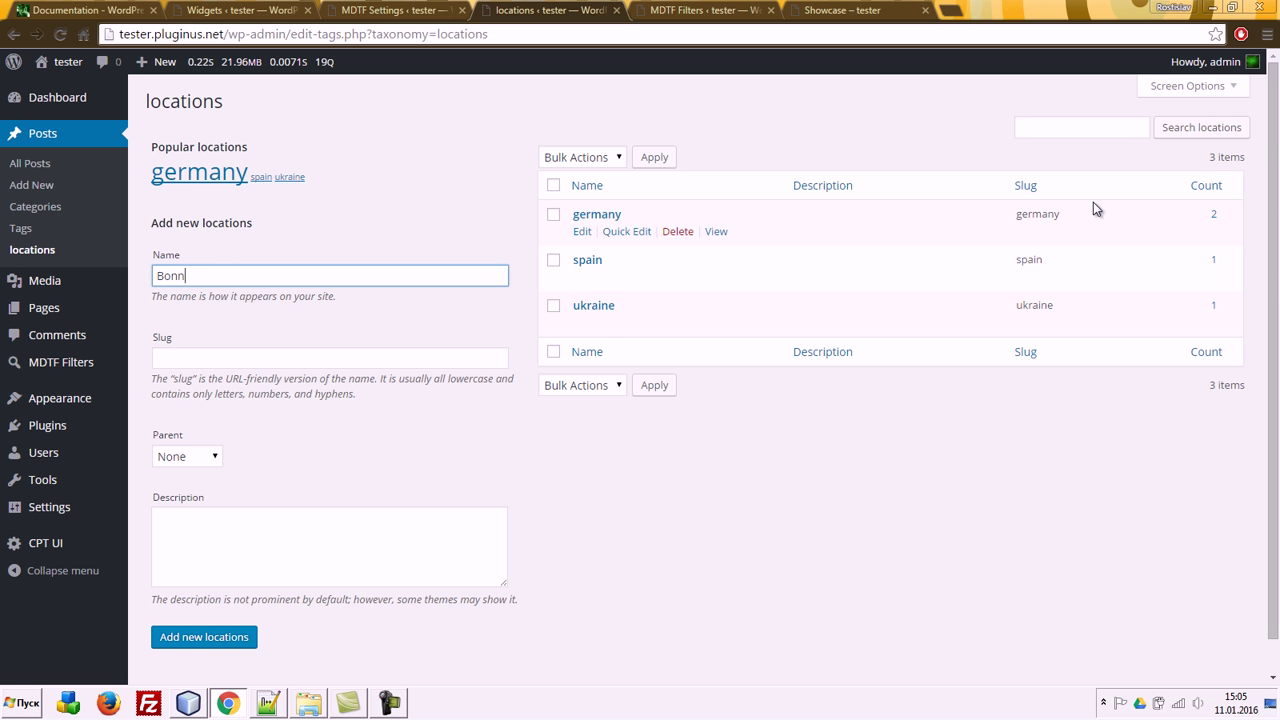
{"action": "key", "text": "Return"}
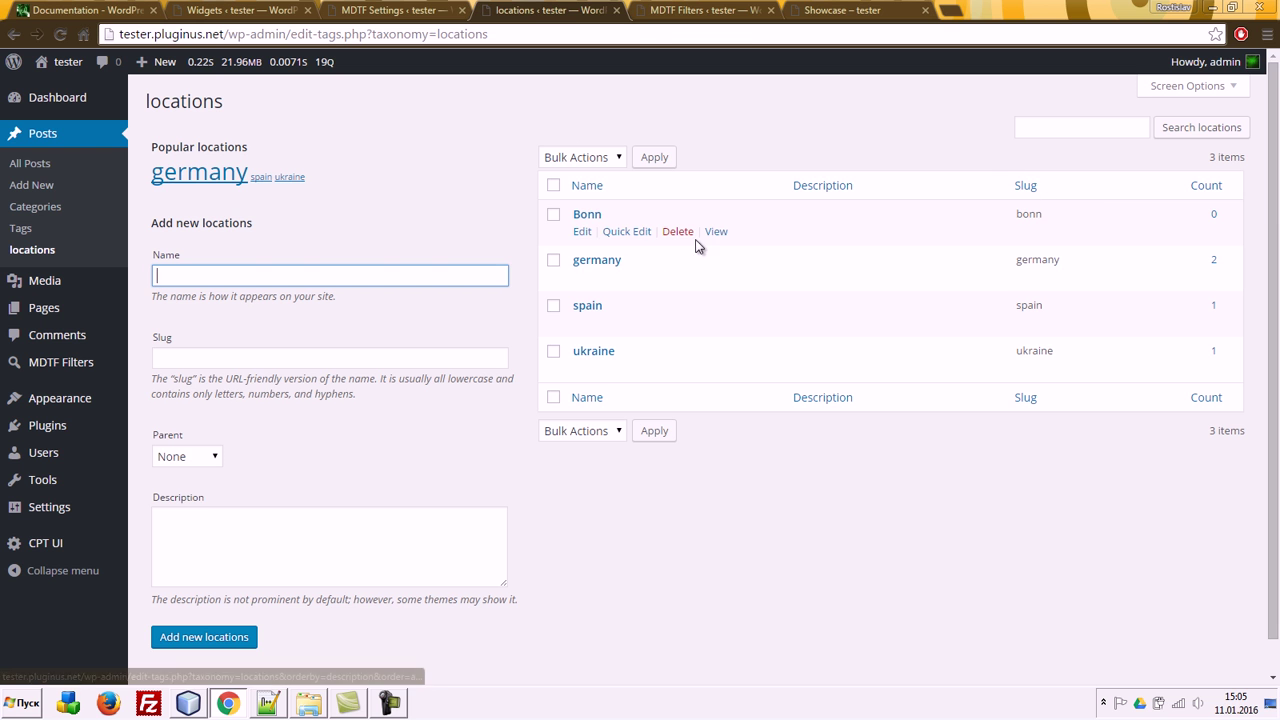
Step: Edit the Bonn location in a separate tab, set its parent to germany, save it and close the tab
{"action": "middle_click", "coordinate": [580, 231]}
{"action": "left_click", "coordinate": [705, 10]}
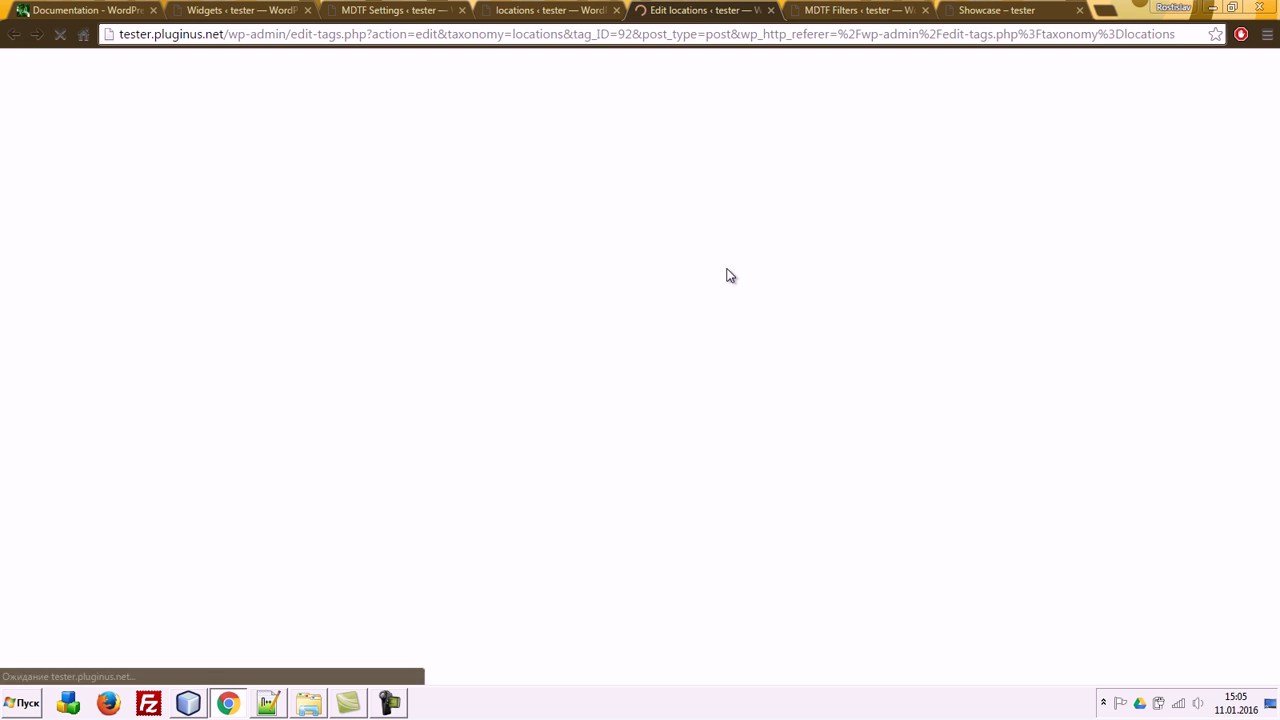
{"action": "left_click", "coordinate": [375, 280]}
{"action": "left_click", "coordinate": [355, 314]}
{"action": "left_click", "coordinate": [190, 462]}
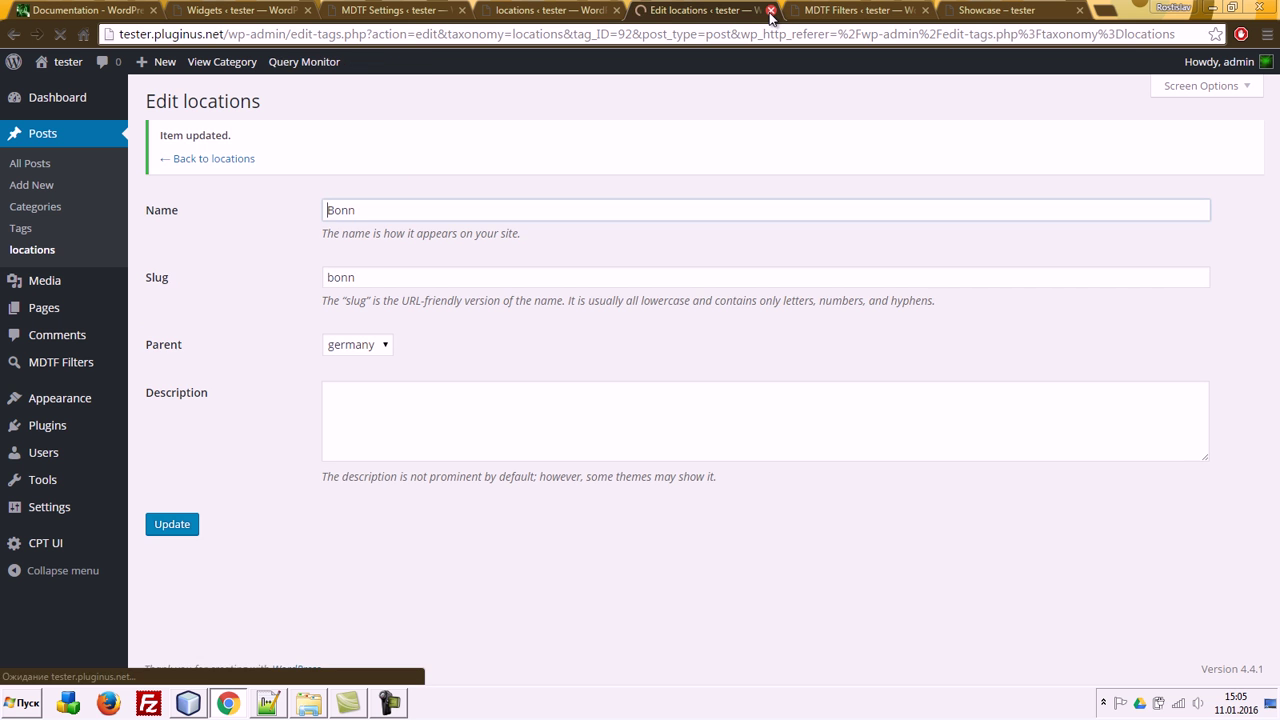
{"action": "key", "text": "ctrl+w"}
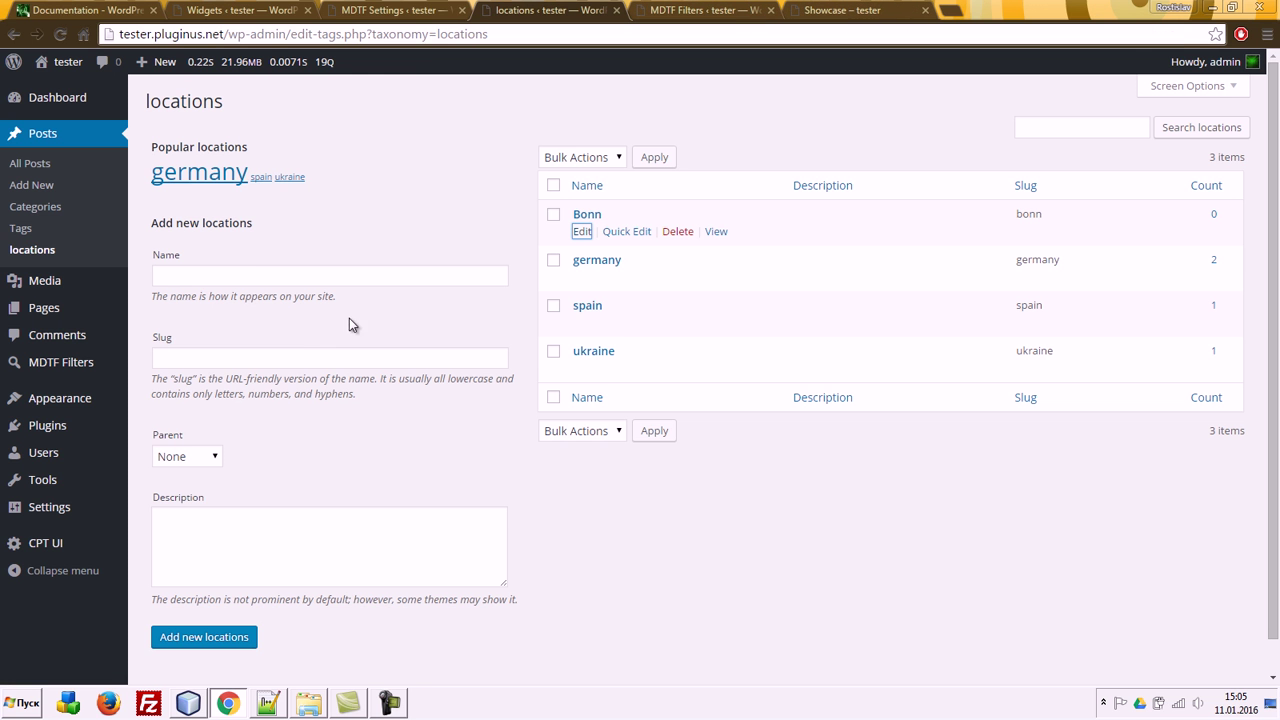
Step: Add a new location named "Madrid" with spain as its parent
{"action": "left_click", "coordinate": [271, 277]}
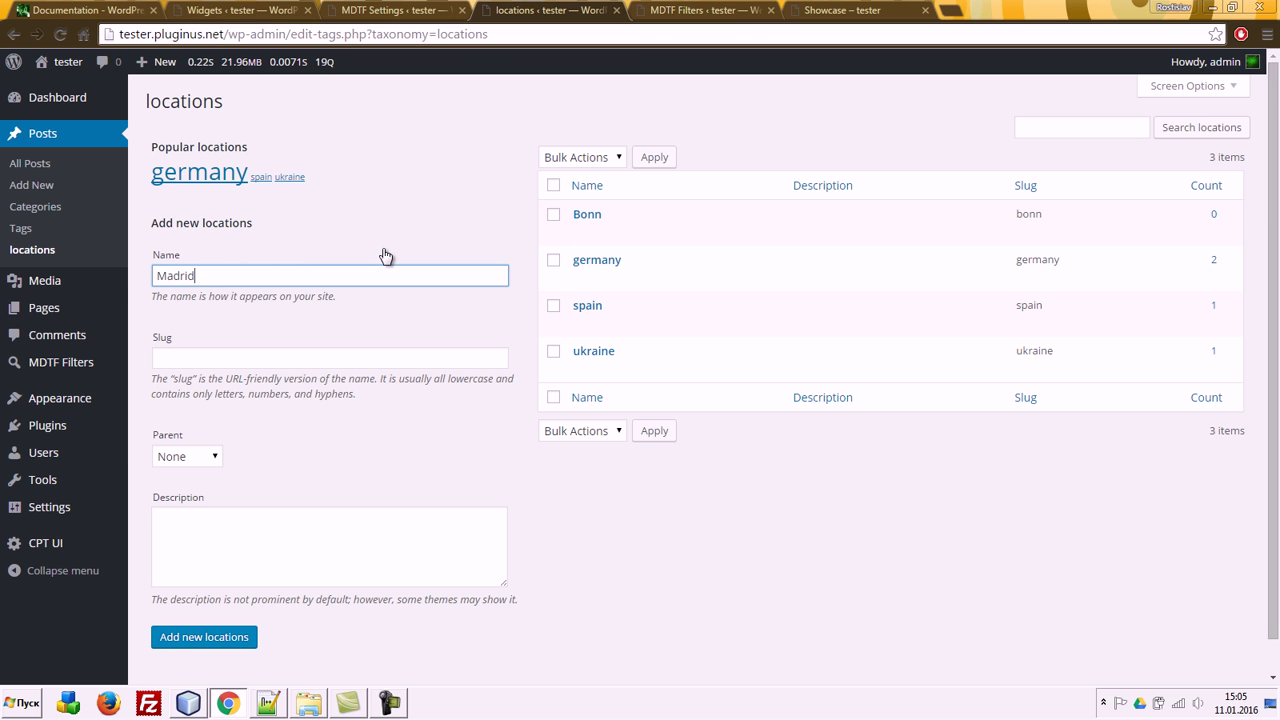
{"action": "left_click", "coordinate": [174, 459]}
{"action": "left_click", "coordinate": [170, 522]}
{"action": "left_click", "coordinate": [218, 636]}
Step: Add a new location named "Kiev" with ukraine as its parent
{"action": "left_click", "coordinate": [237, 281]}
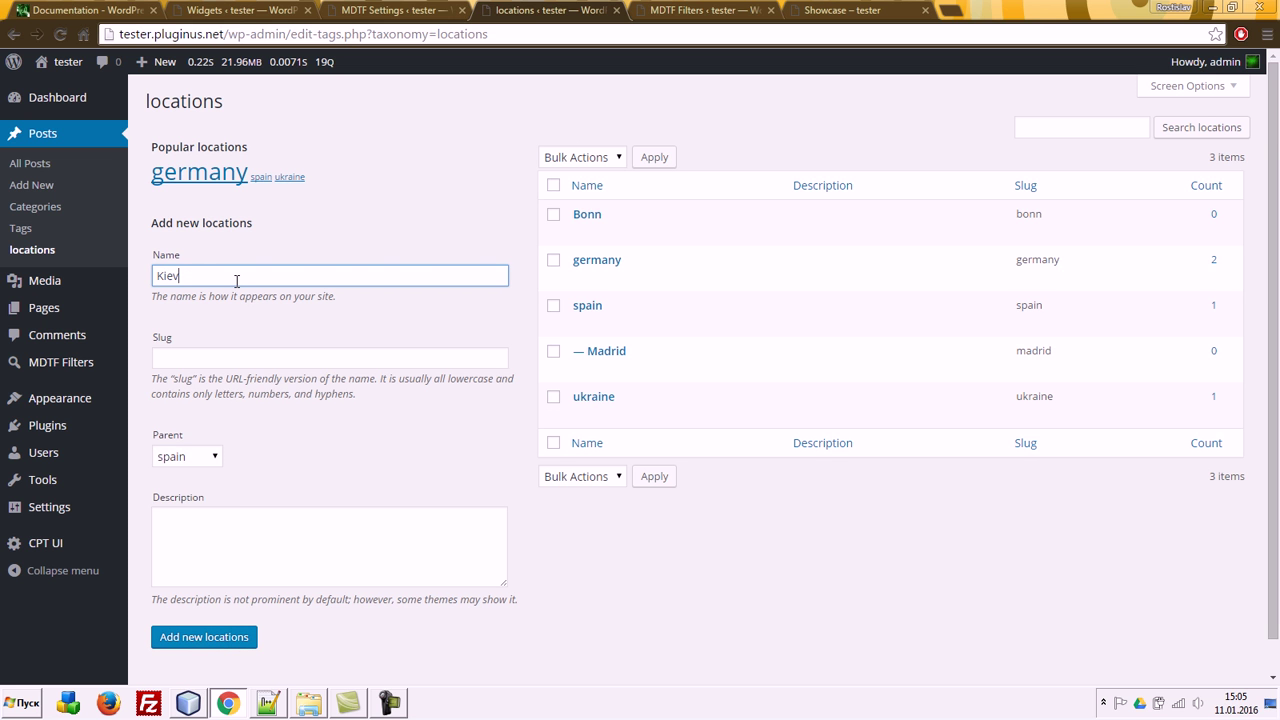
{"action": "left_click", "coordinate": [186, 456]}
{"action": "left_click", "coordinate": [176, 552]}
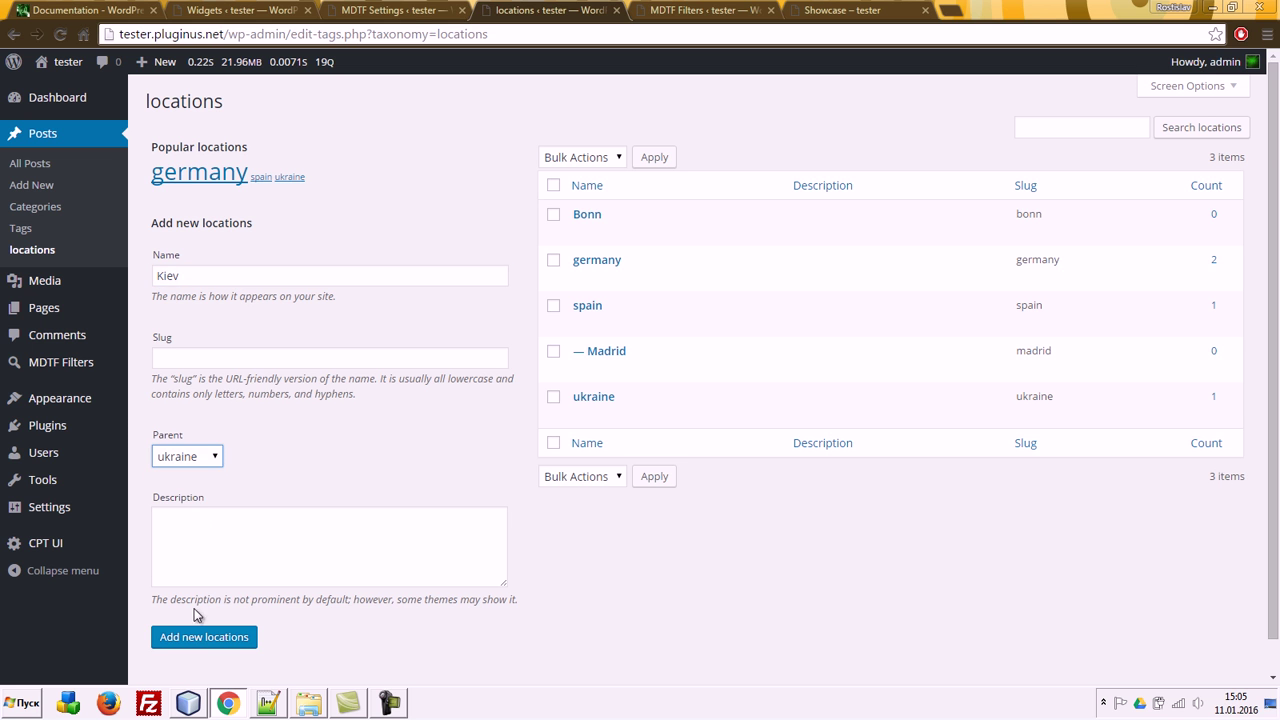
{"action": "left_click", "coordinate": [203, 642]}
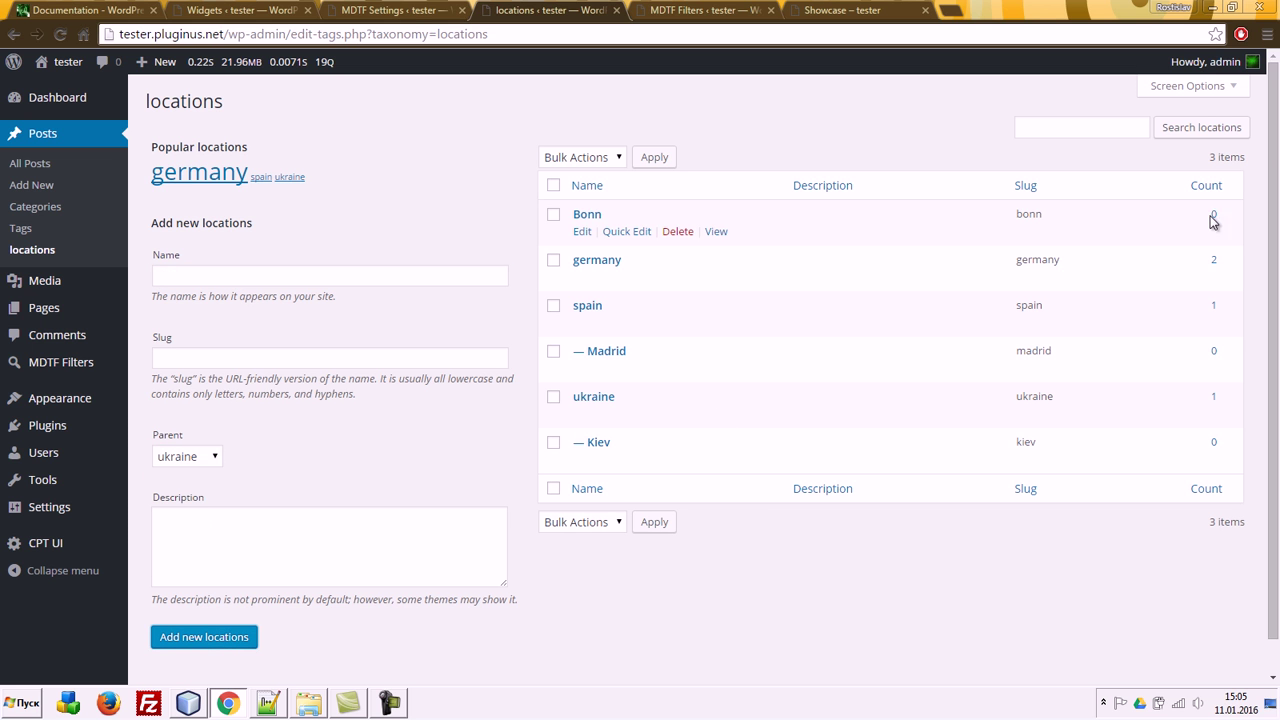
Step: Check the posts listed under the germany, spain and ukraine locations, and close the surplus browser tabs
{"action": "right_click", "coordinate": [540, 10]}
{"action": "left_click", "coordinate": [634, 170]}
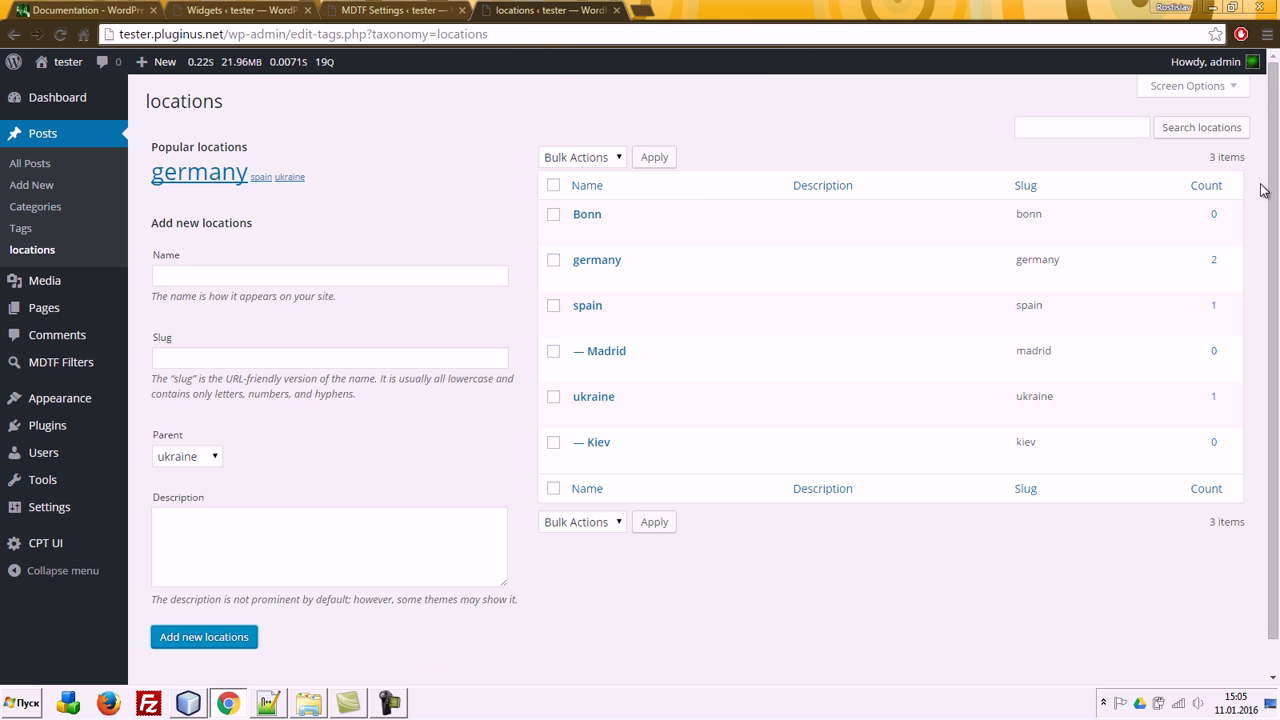
{"action": "middle_click", "coordinate": [1215, 263]}
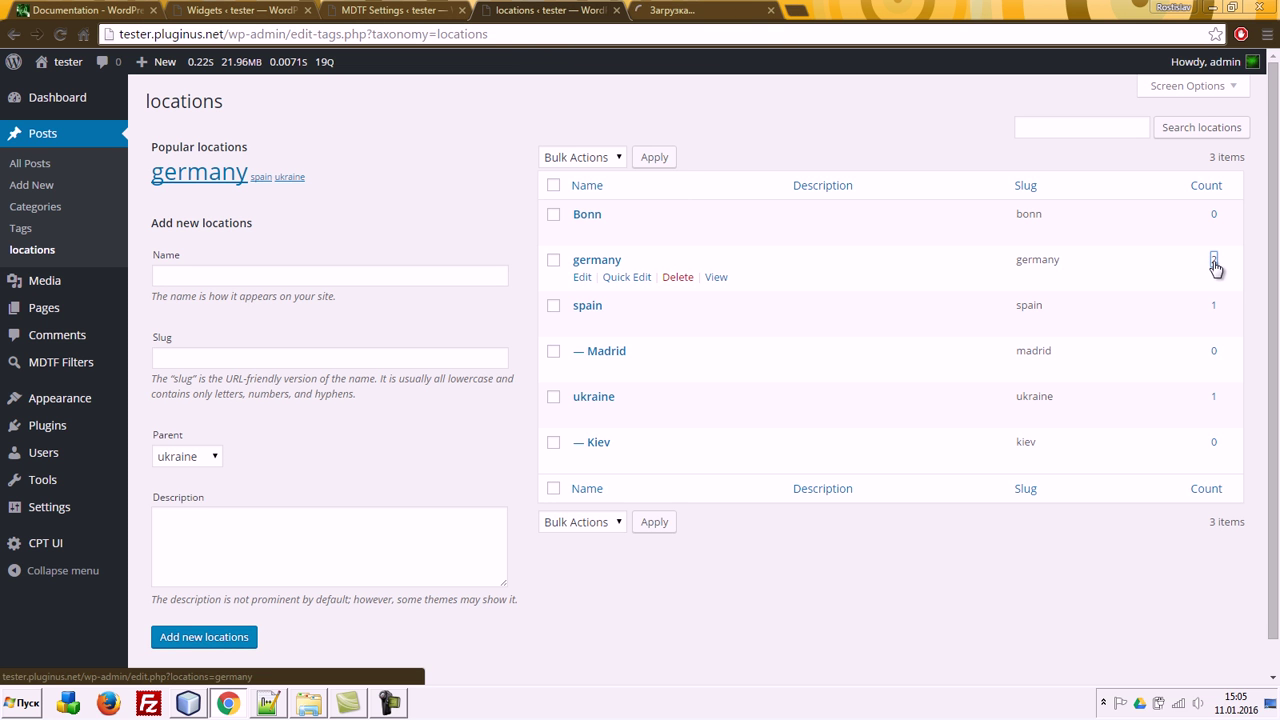
{"action": "middle_click", "coordinate": [1215, 308]}
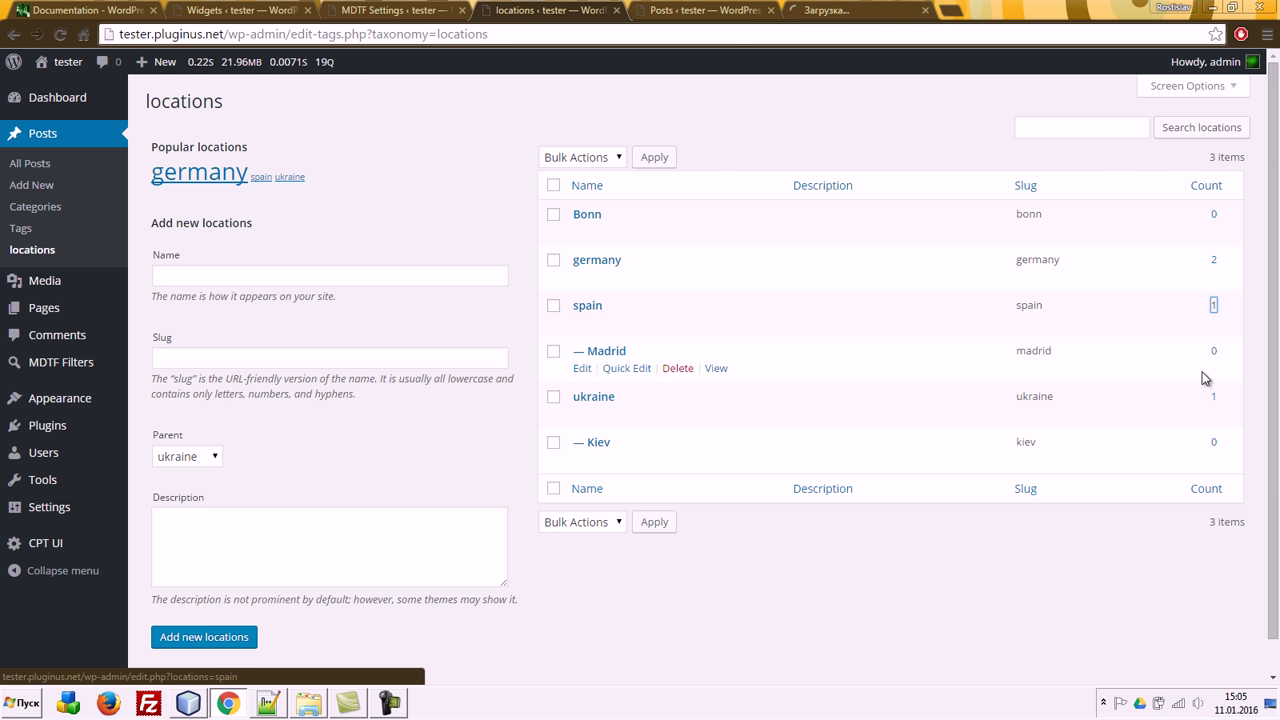
{"action": "middle_click", "coordinate": [1213, 397]}
{"action": "left_click", "coordinate": [757, 8]}
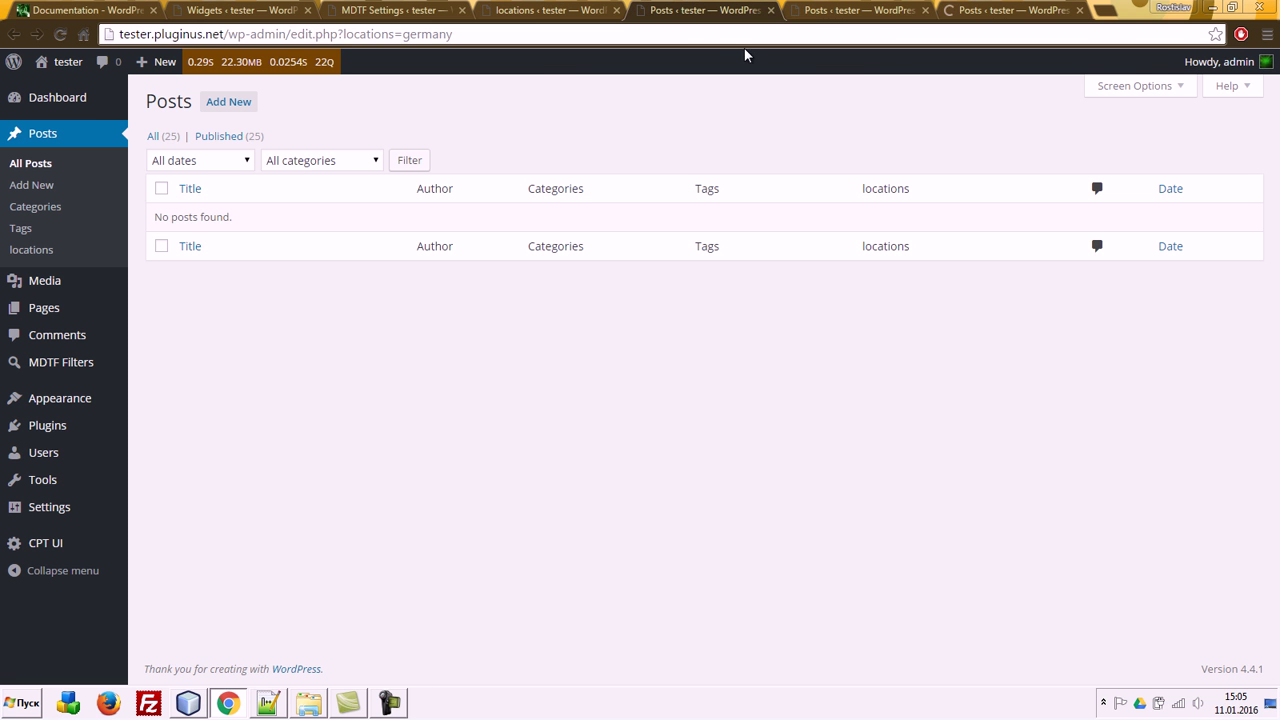
{"action": "left_click", "coordinate": [512, 8]}
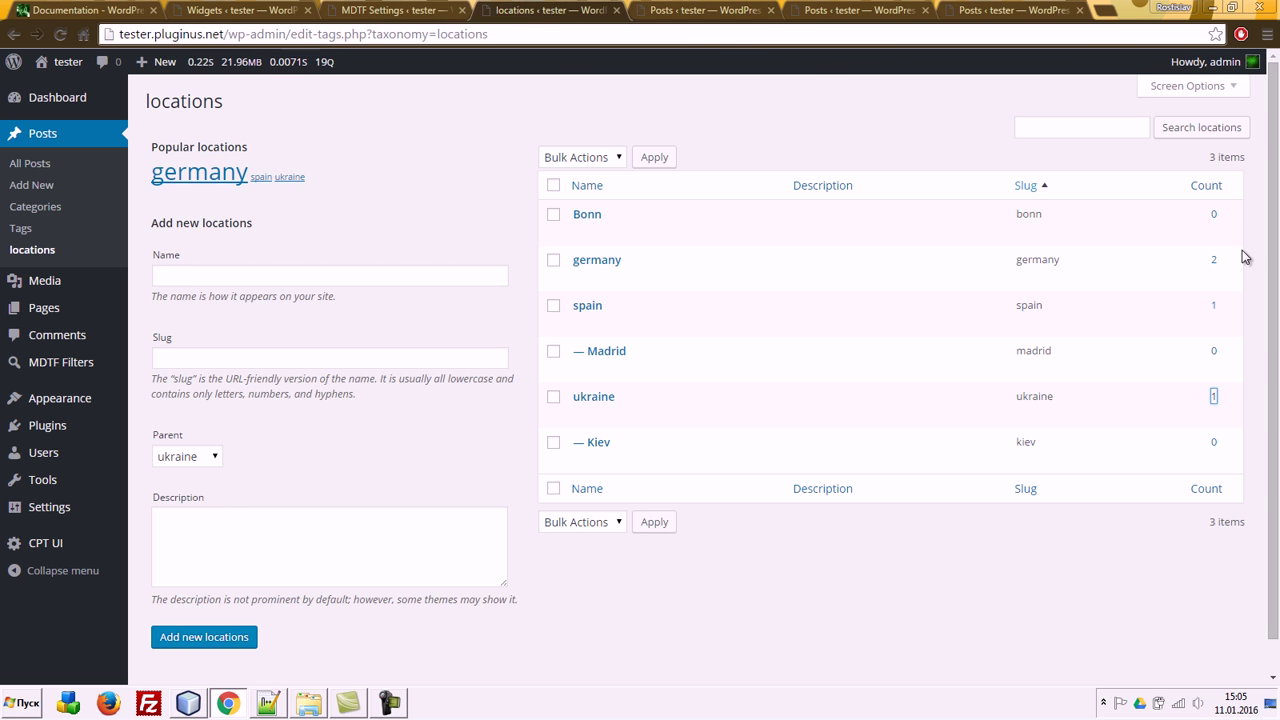
{"action": "left_click", "coordinate": [1215, 265]}
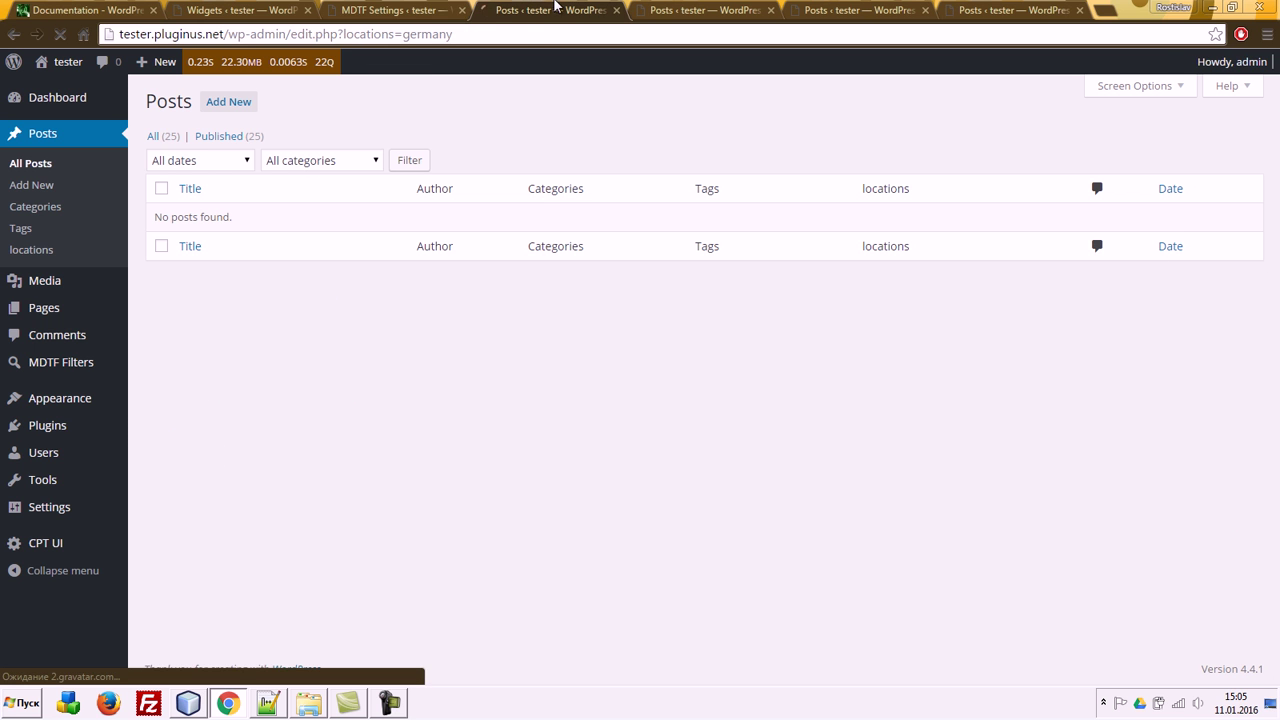
{"action": "left_click", "coordinate": [380, 9]}
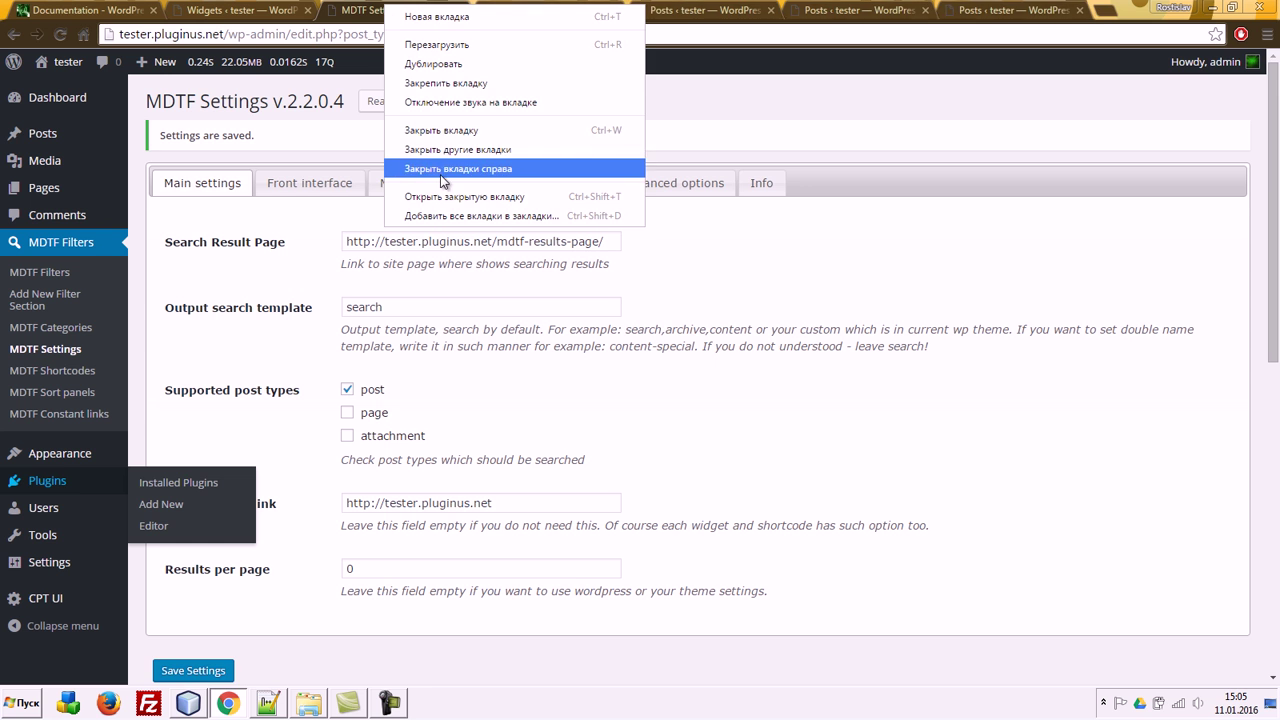
{"action": "left_click", "coordinate": [470, 168]}
Step: From the posts list, open the four posts from "Apple Is Testing Watch-Like Device" to "Starbucks Unveils 6 New Frappuccino Flavors" for editing in separate tabs
{"action": "left_click", "coordinate": [70, 138]}
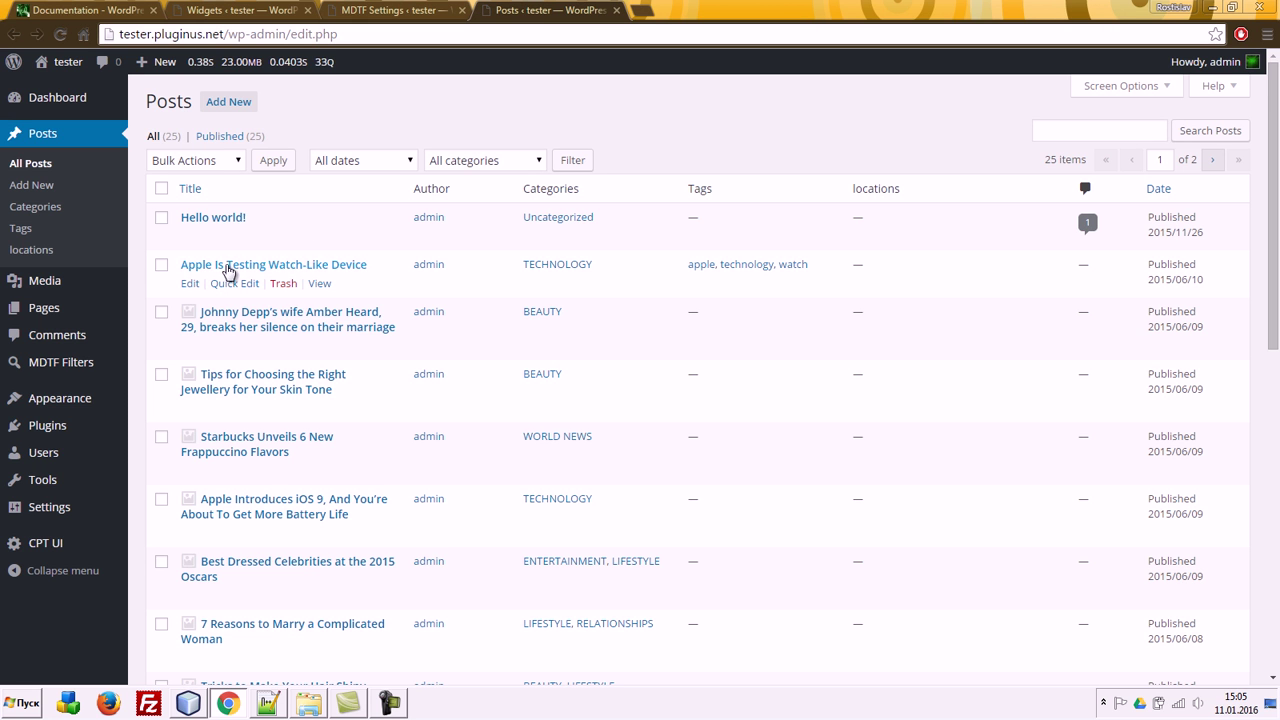
{"action": "middle_click", "coordinate": [232, 266]}
{"action": "middle_click", "coordinate": [245, 320]}
{"action": "middle_click", "coordinate": [255, 382]}
{"action": "middle_click", "coordinate": [275, 443]}
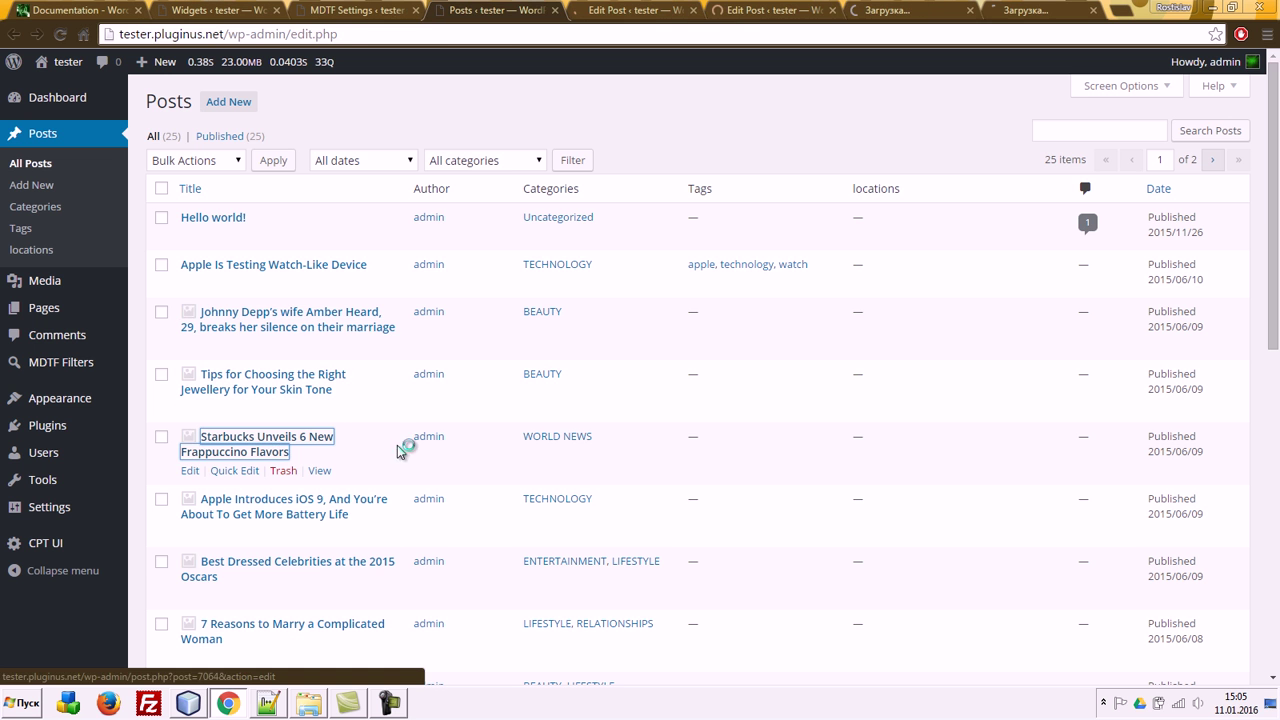
Step: In the editor of the "Apple Is Testing Watch-Like Device" post, move the locations box above the Tags box
{"action": "left_click", "coordinate": [612, 9]}
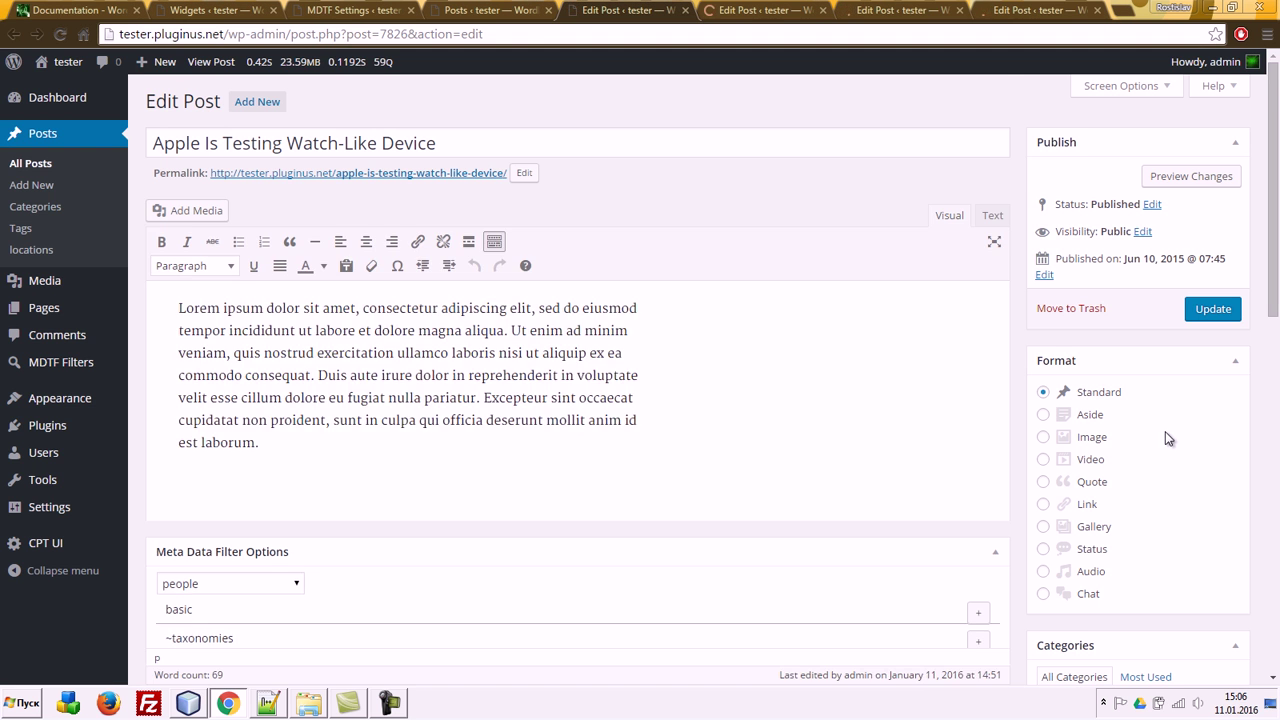
{"action": "scroll", "coordinate": [1206, 412], "scroll_direction": "down", "scroll_amount": 3}
{"action": "scroll", "coordinate": [1275, 415], "scroll_direction": "down", "scroll_amount": 2}
{"action": "scroll", "coordinate": [1275, 415], "scroll_direction": "down", "scroll_amount": 2}
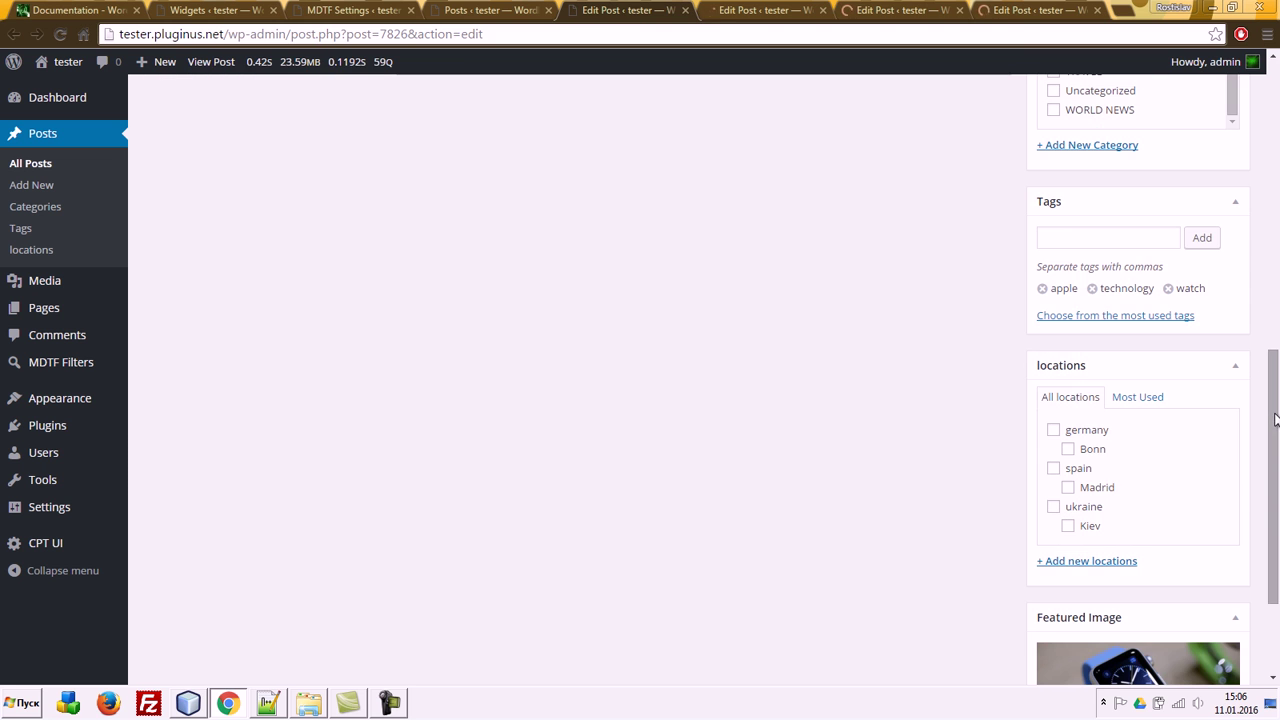
{"action": "left_click_drag", "start_coordinate": [1120, 369], "coordinate": [1112, 200]}
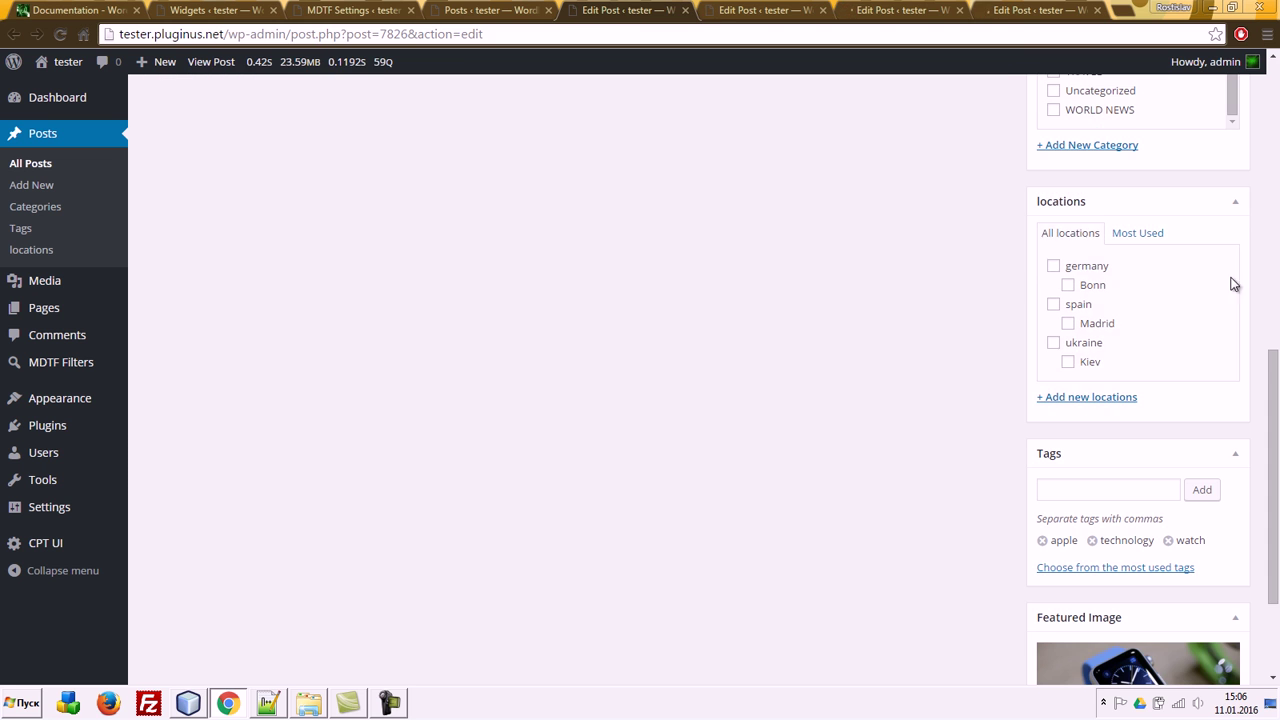
Step: Assign the Apple watch post to germany and Bonn, expand its basic filter options to check them, and update the post
{"action": "left_click", "coordinate": [1090, 268]}
{"action": "scroll", "coordinate": [1071, 334], "scroll_direction": "up", "scroll_amount": 3}
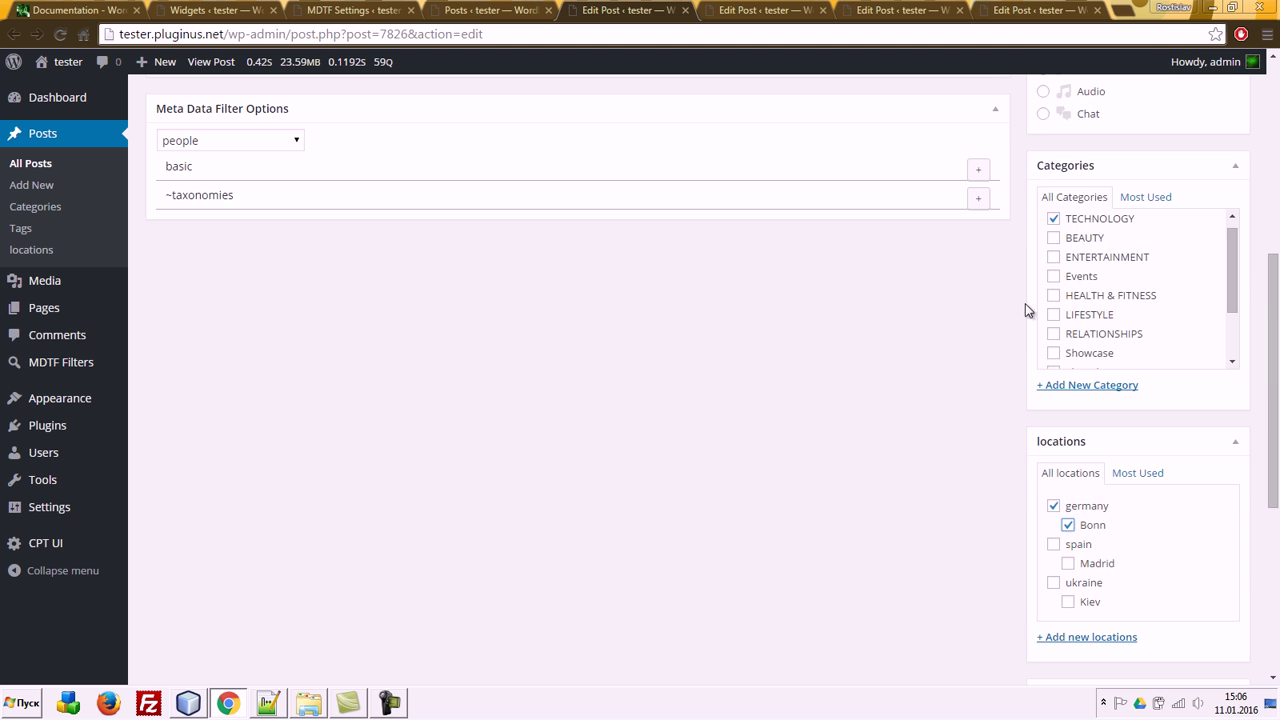
{"action": "left_click", "coordinate": [985, 176]}
{"action": "scroll", "coordinate": [990, 185], "scroll_direction": "up", "scroll_amount": 3}
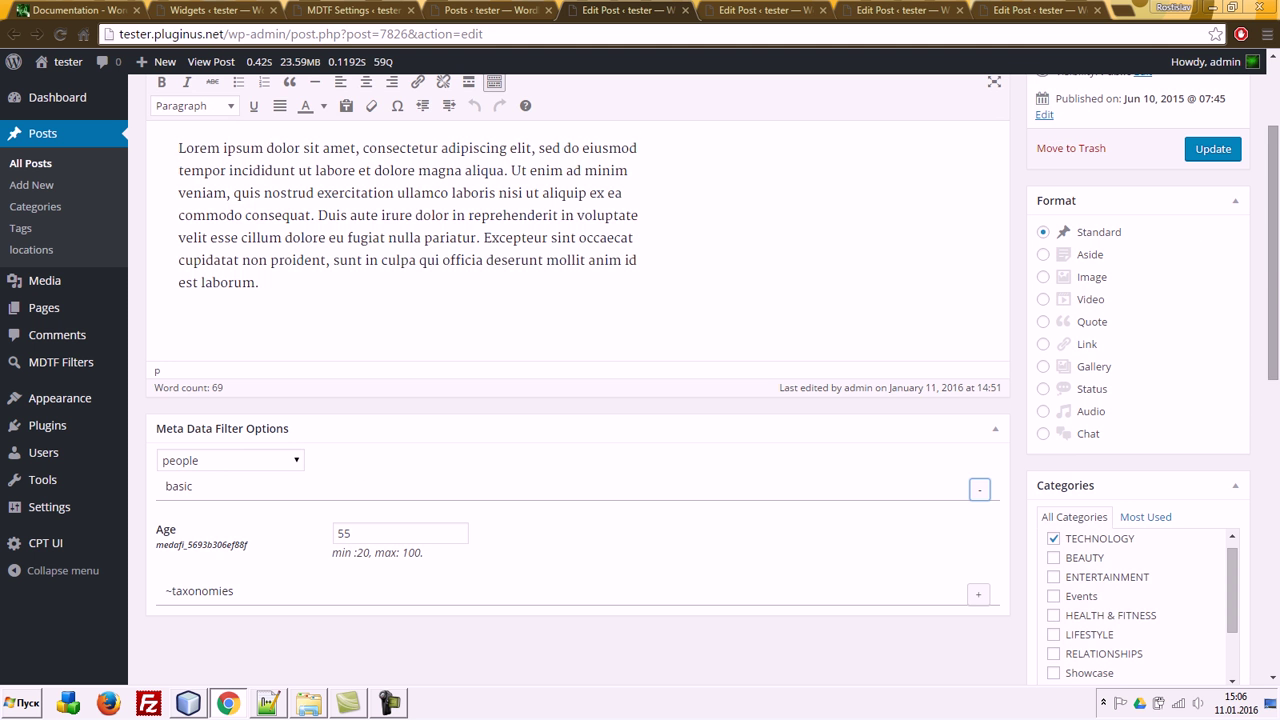
{"action": "left_click", "coordinate": [1213, 148]}
Step: Assign the Johnny Depp post to the spain location and its child Madrid
{"action": "left_click", "coordinate": [736, 10]}
{"action": "scroll", "coordinate": [1182, 416], "scroll_direction": "down", "scroll_amount": 8}
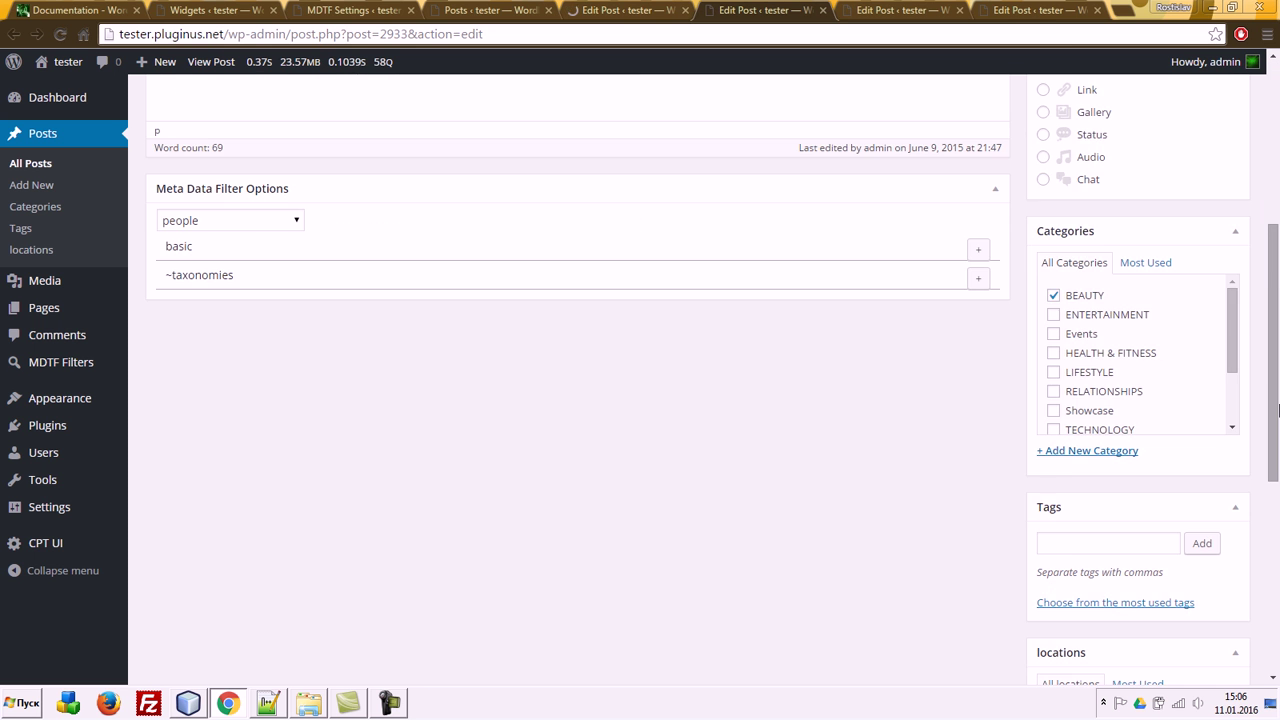
{"action": "left_click", "coordinate": [1054, 435]}
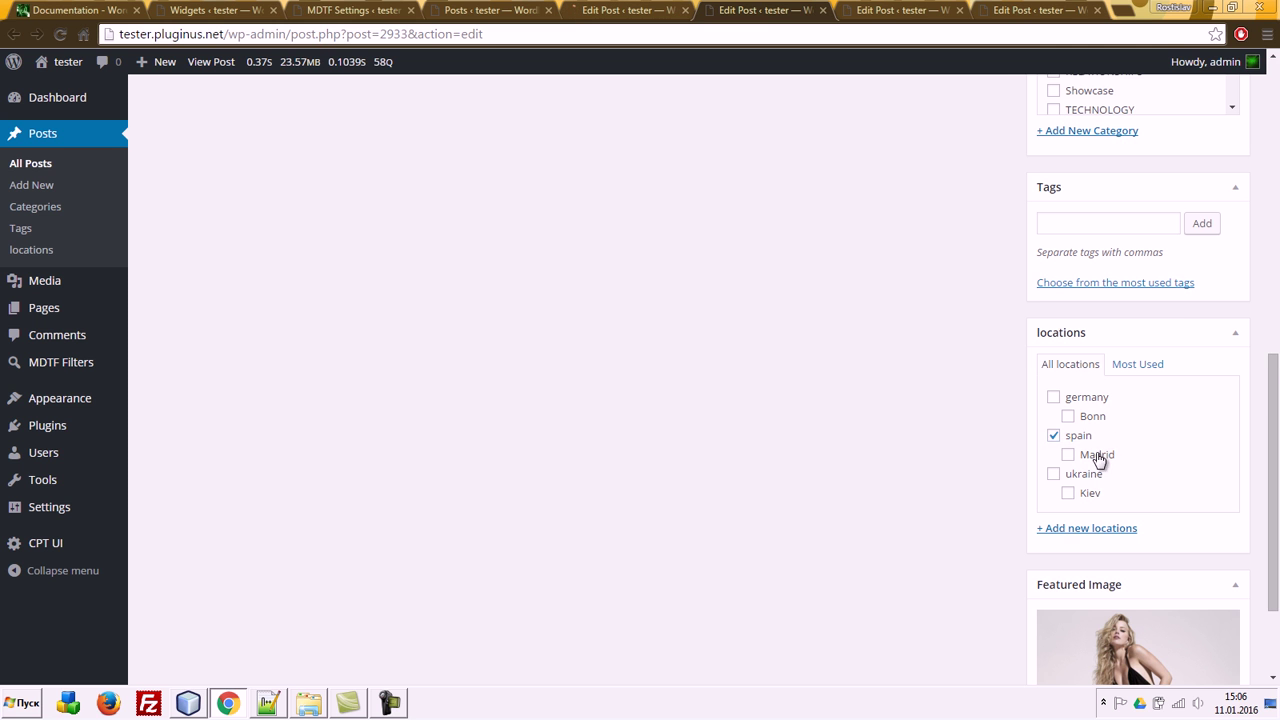
{"action": "left_click", "coordinate": [1100, 455]}
{"action": "scroll", "coordinate": [1138, 462], "scroll_direction": "up", "scroll_amount": 5}
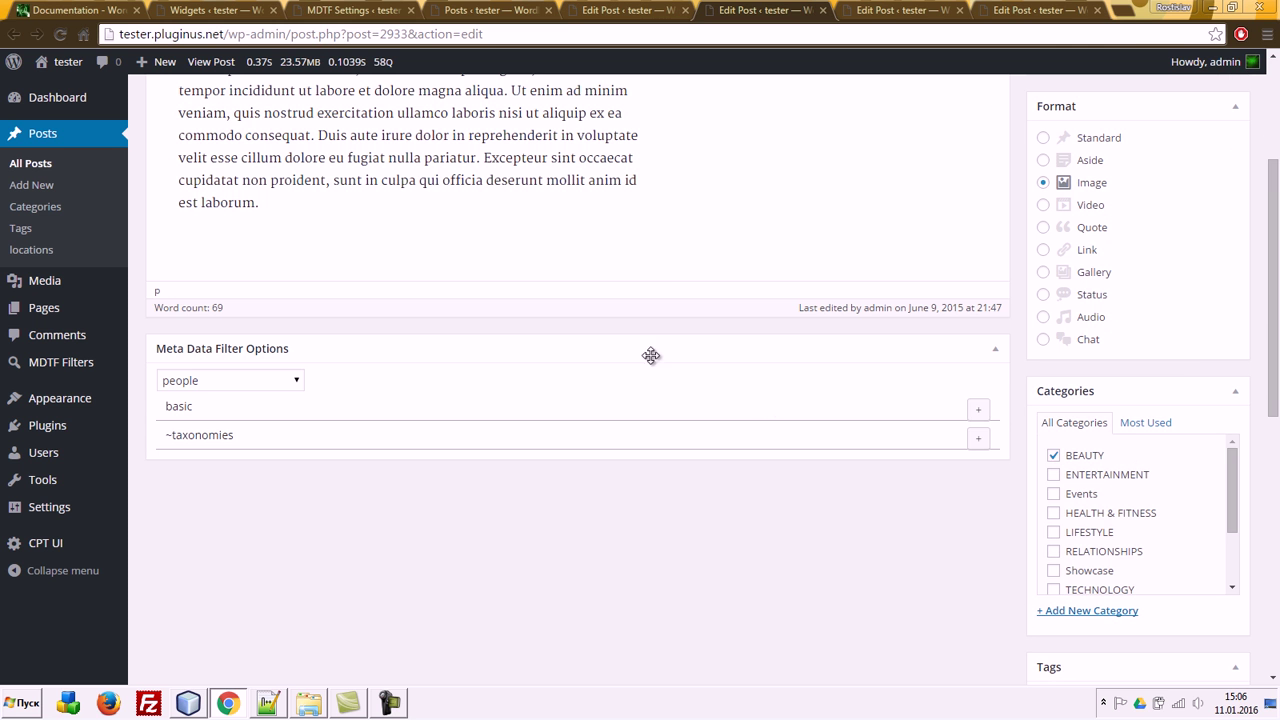
Step: Set the Johnny Depp post's Age to 35 in the basic filter options and update the post
{"action": "left_click", "coordinate": [977, 416]}
{"action": "left_click", "coordinate": [400, 453]}
{"action": "key", "text": "ctrl+a"}
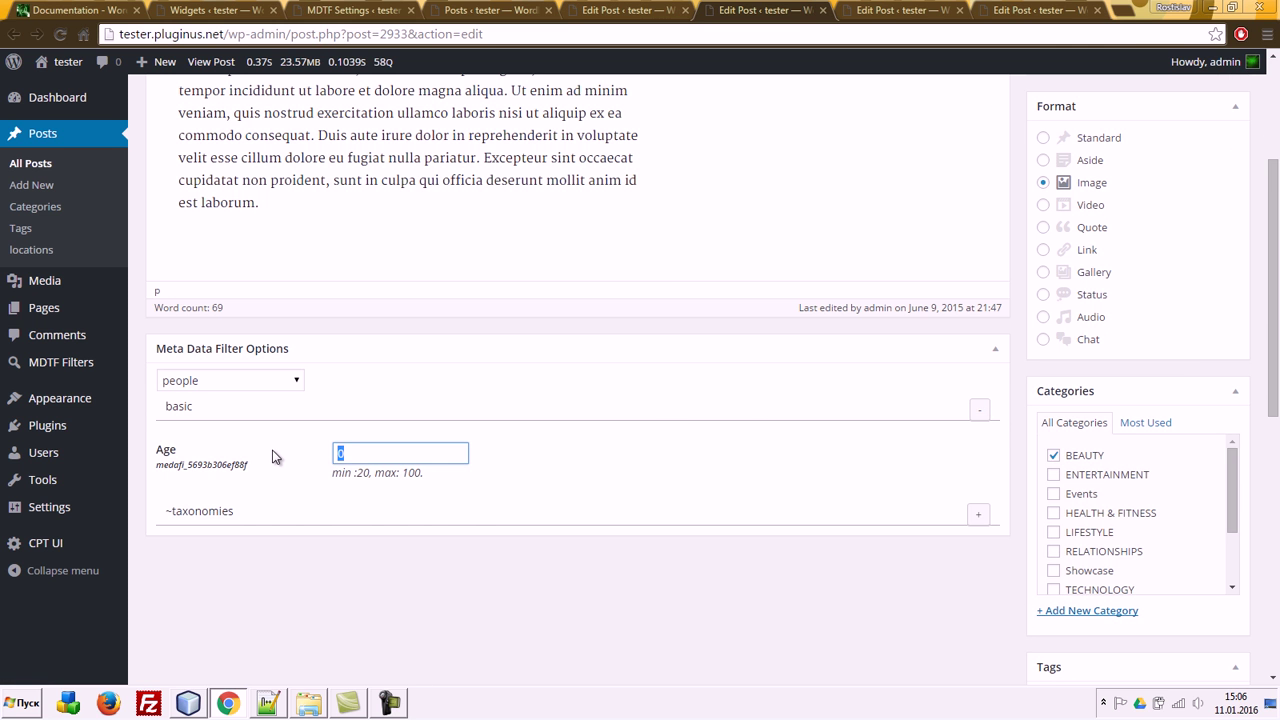
{"action": "type", "text": "35"}
{"action": "scroll", "coordinate": [853, 437], "scroll_direction": "up", "scroll_amount": 3}
{"action": "left_click", "coordinate": [1230, 298]}
Step: Set the Age of the "Tips for Choosing the Right Jewellery for Your Skin Tone" post to 45
{"action": "left_click", "coordinate": [903, 10]}
{"action": "scroll", "coordinate": [789, 266], "scroll_direction": "down", "scroll_amount": 5}
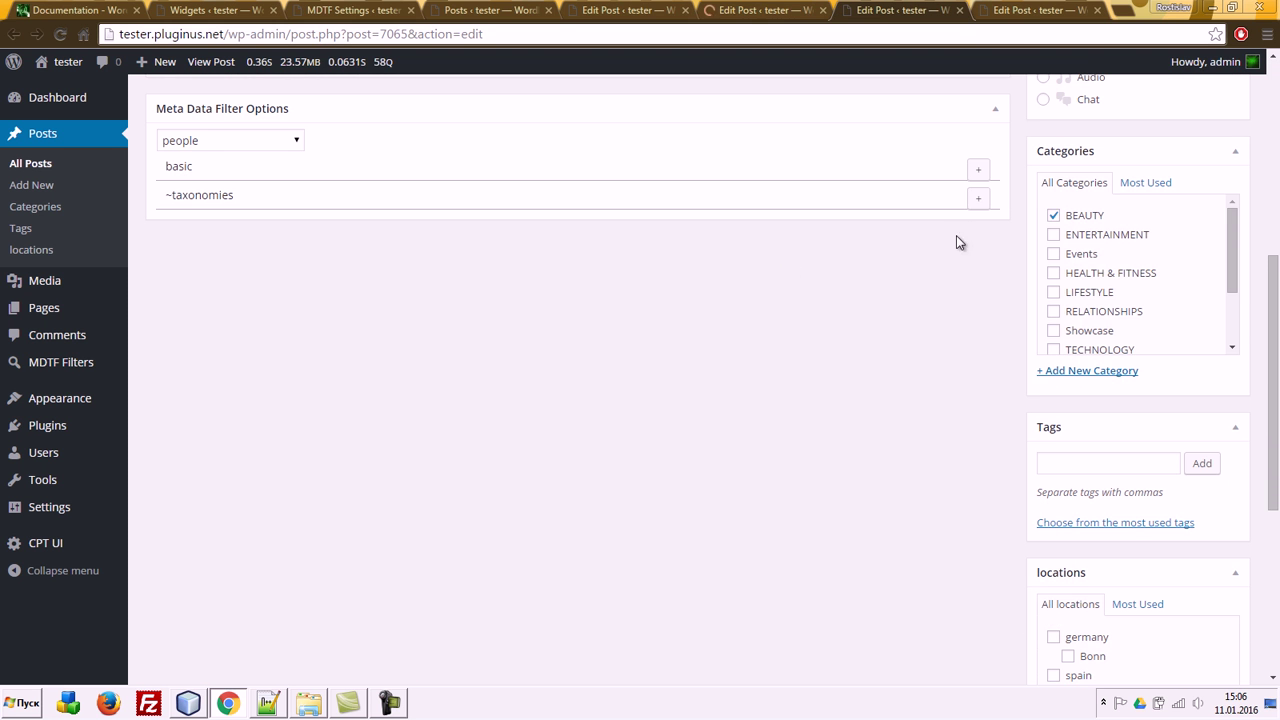
{"action": "left_click", "coordinate": [980, 171]}
{"action": "left_click", "coordinate": [376, 213]}
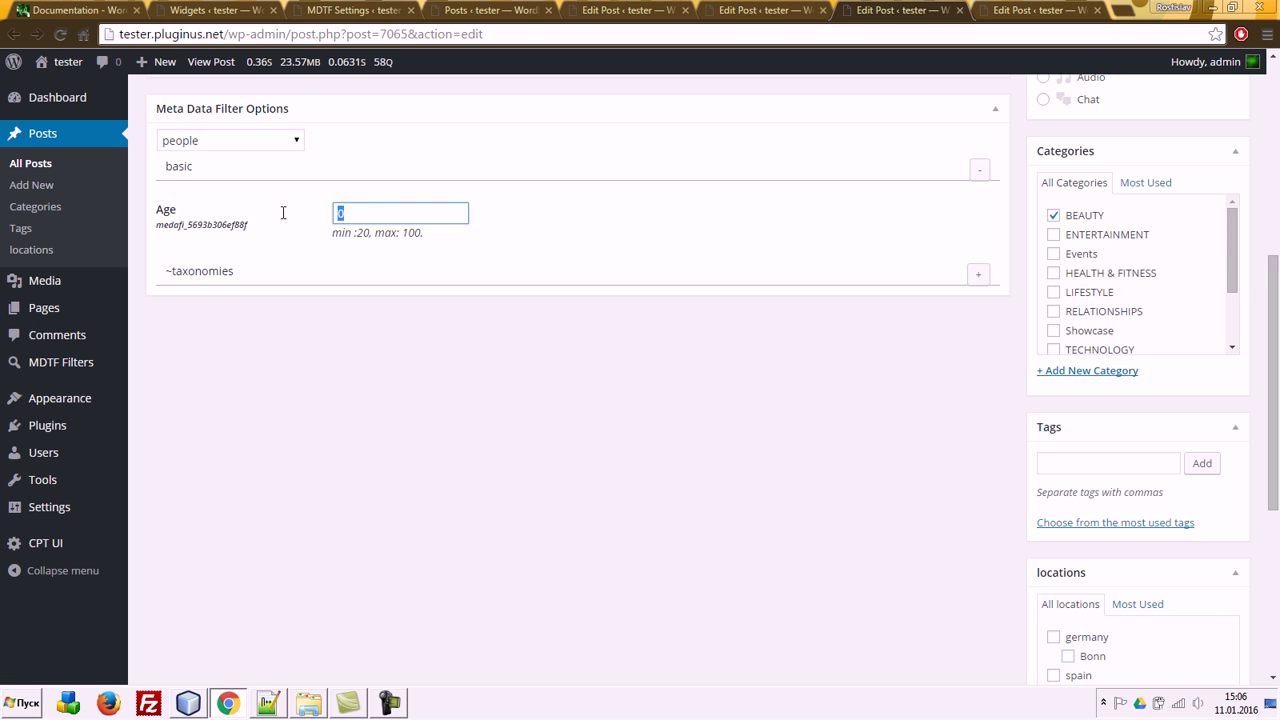
{"action": "type", "text": "45"}
Step: Assign a location to the jewellery tips post and update the post
{"action": "scroll", "coordinate": [1188, 484], "scroll_direction": "down", "scroll_amount": 3}
{"action": "left_click", "coordinate": [1090, 414]}
{"action": "scroll", "coordinate": [1197, 414], "scroll_direction": "up", "scroll_amount": 8}
{"action": "left_click", "coordinate": [1213, 294]}
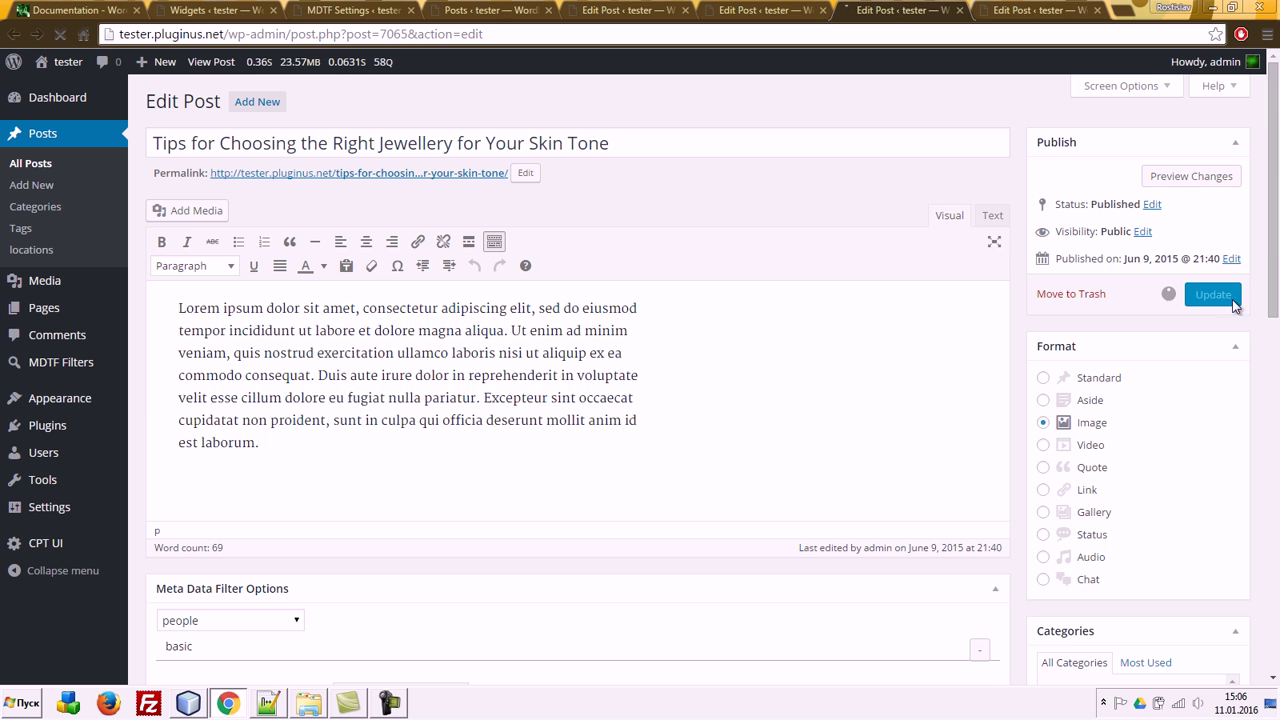
Step: Set the Age of the "Starbucks Unveils 6 New Frappuccino Flavors" post in its basic filter options
{"action": "left_click", "coordinate": [1030, 10]}
{"action": "scroll", "coordinate": [1231, 365], "scroll_direction": "down", "scroll_amount": 5}
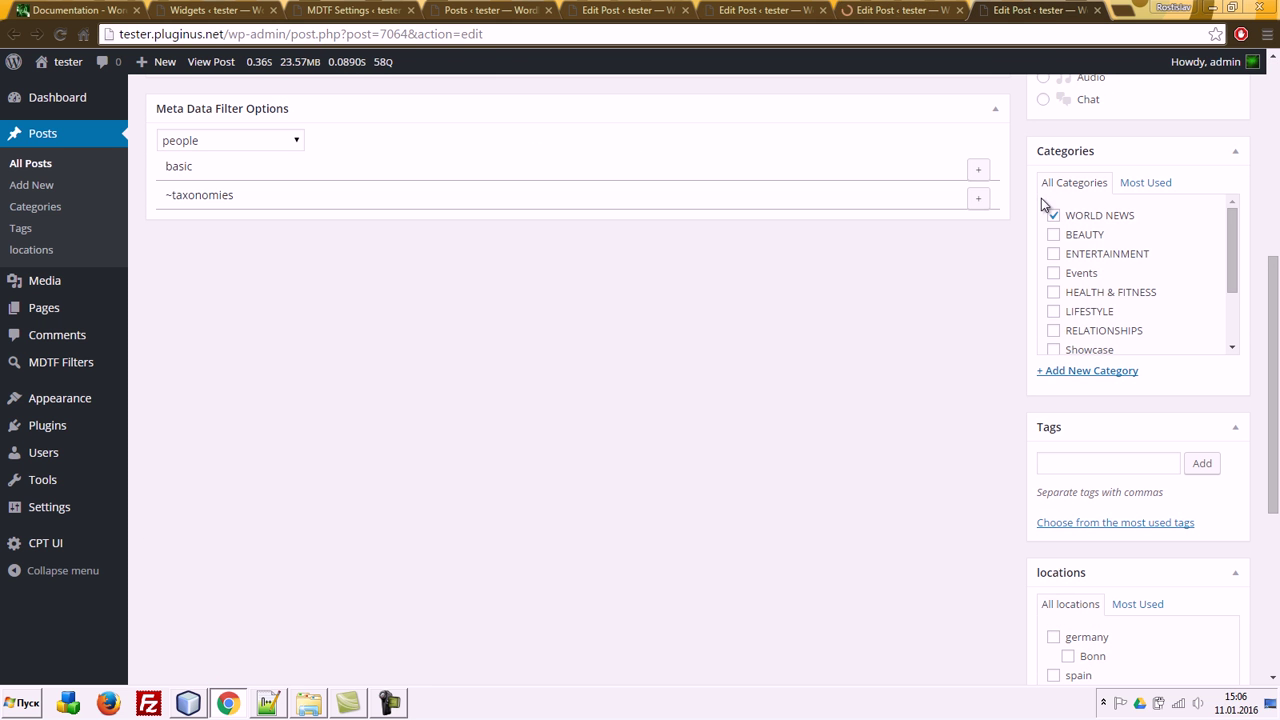
{"action": "left_click", "coordinate": [978, 170]}
{"action": "key", "text": "Tab"}
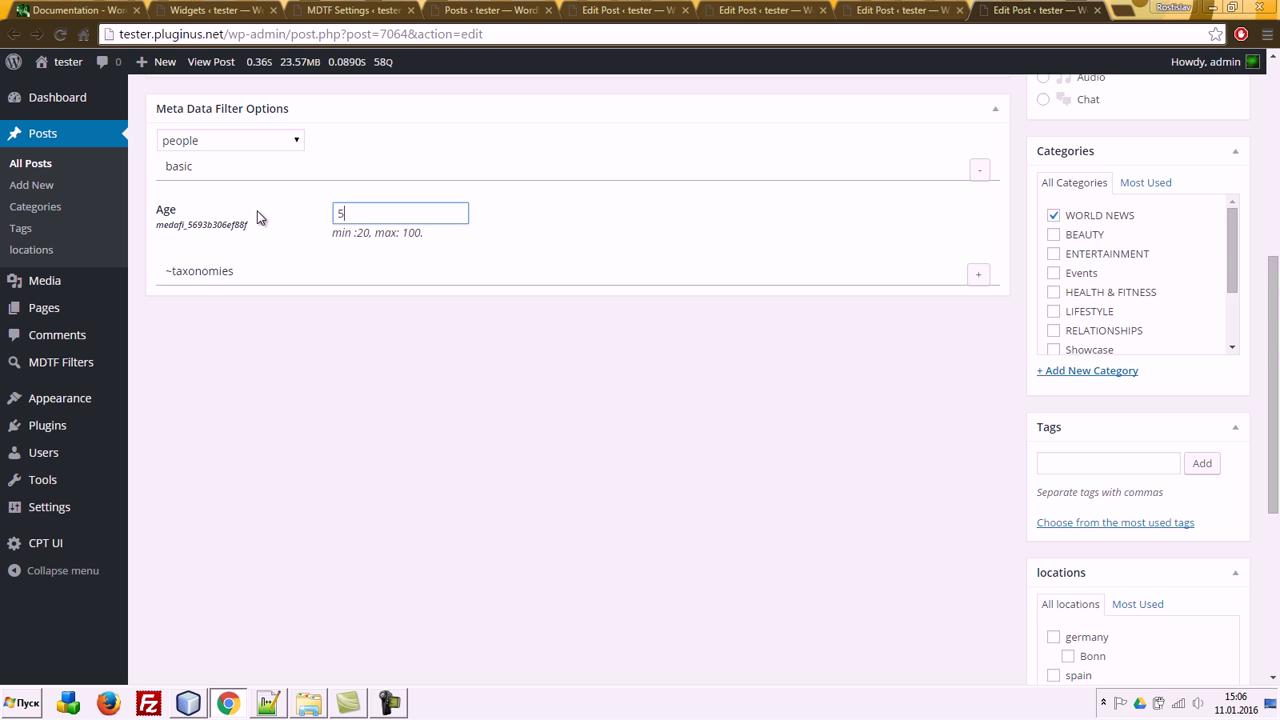
Step: Assign the Starbucks post to the Madrid location and update the post
{"action": "scroll", "coordinate": [1277, 592], "scroll_direction": "down", "scroll_amount": 3}
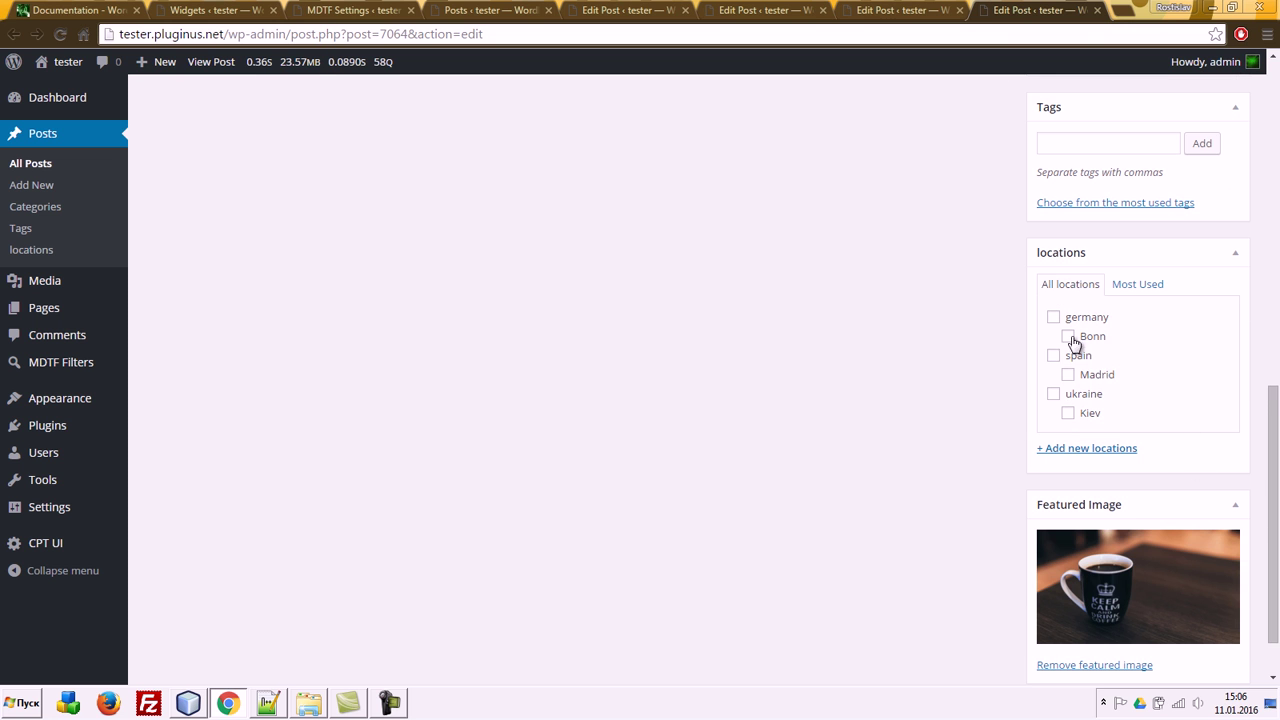
{"action": "left_click", "coordinate": [1095, 376]}
{"action": "scroll", "coordinate": [1247, 387], "scroll_direction": "up", "scroll_amount": 10}
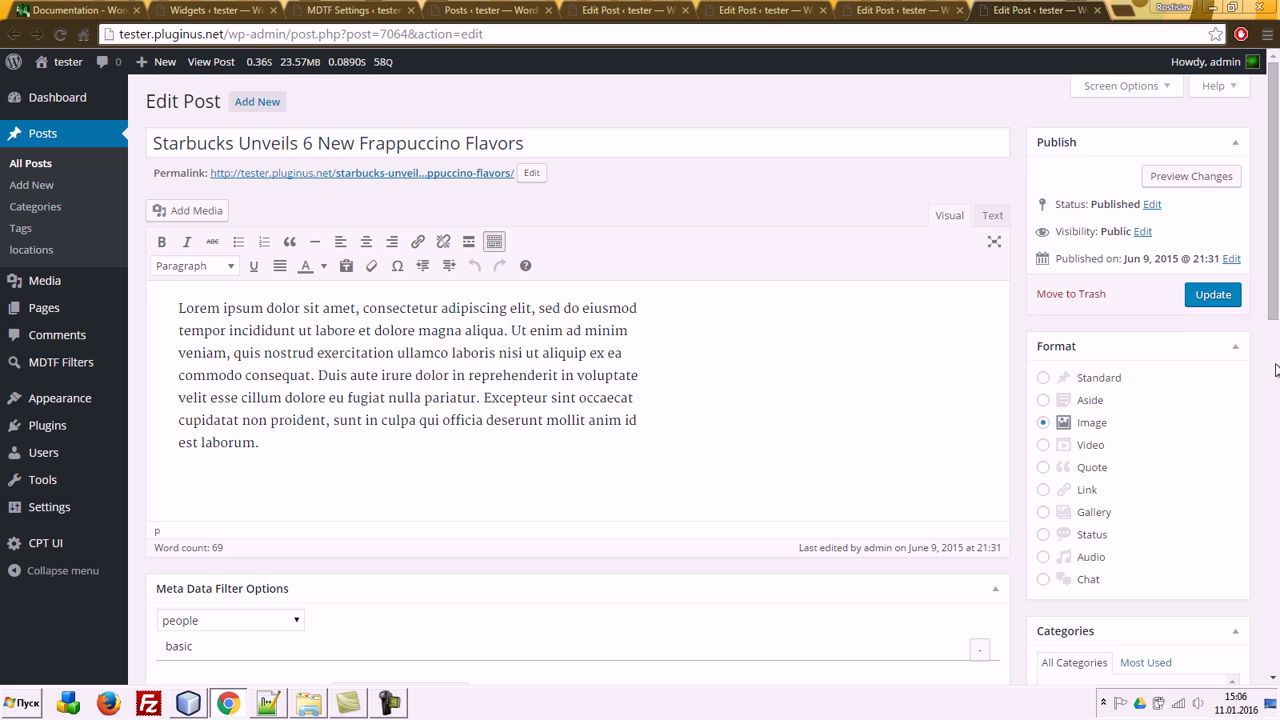
{"action": "left_click", "coordinate": [1212, 300]}
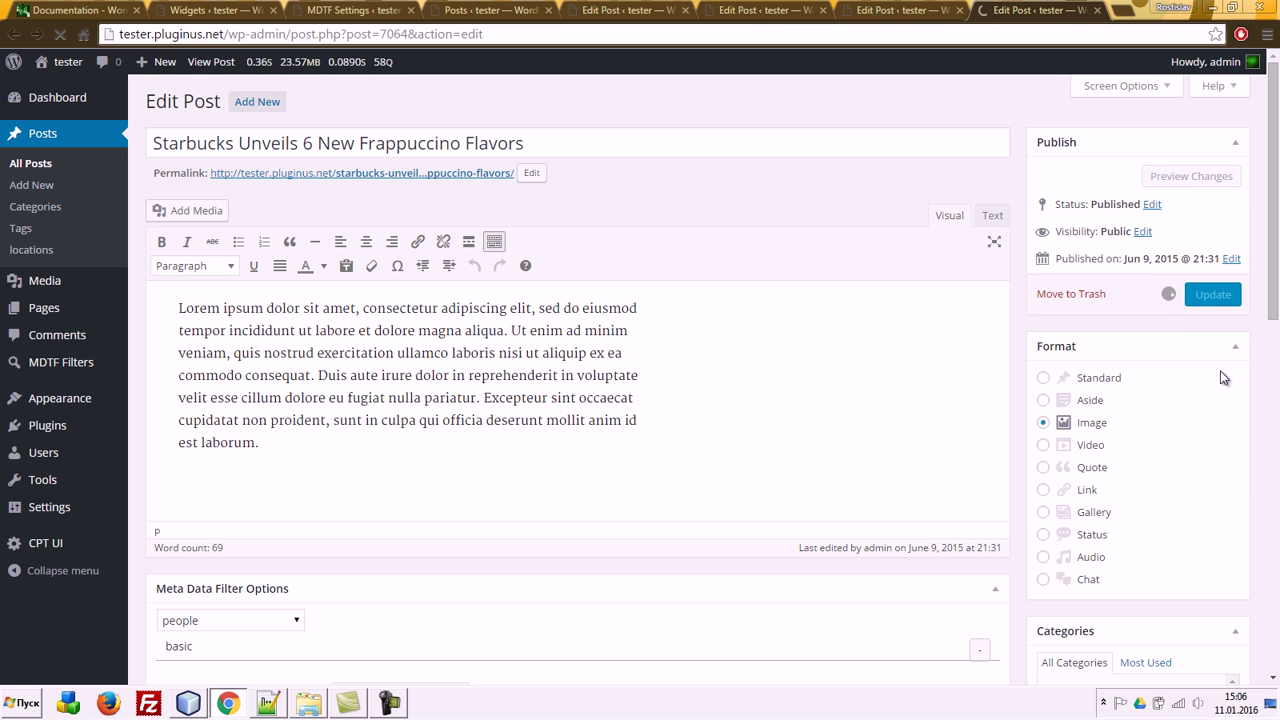
Step: Close the post list and post editing tabs that follow the MDTF Settings page
{"action": "left_click", "coordinate": [485, 10]}
{"action": "left_click", "coordinate": [339, 9]}
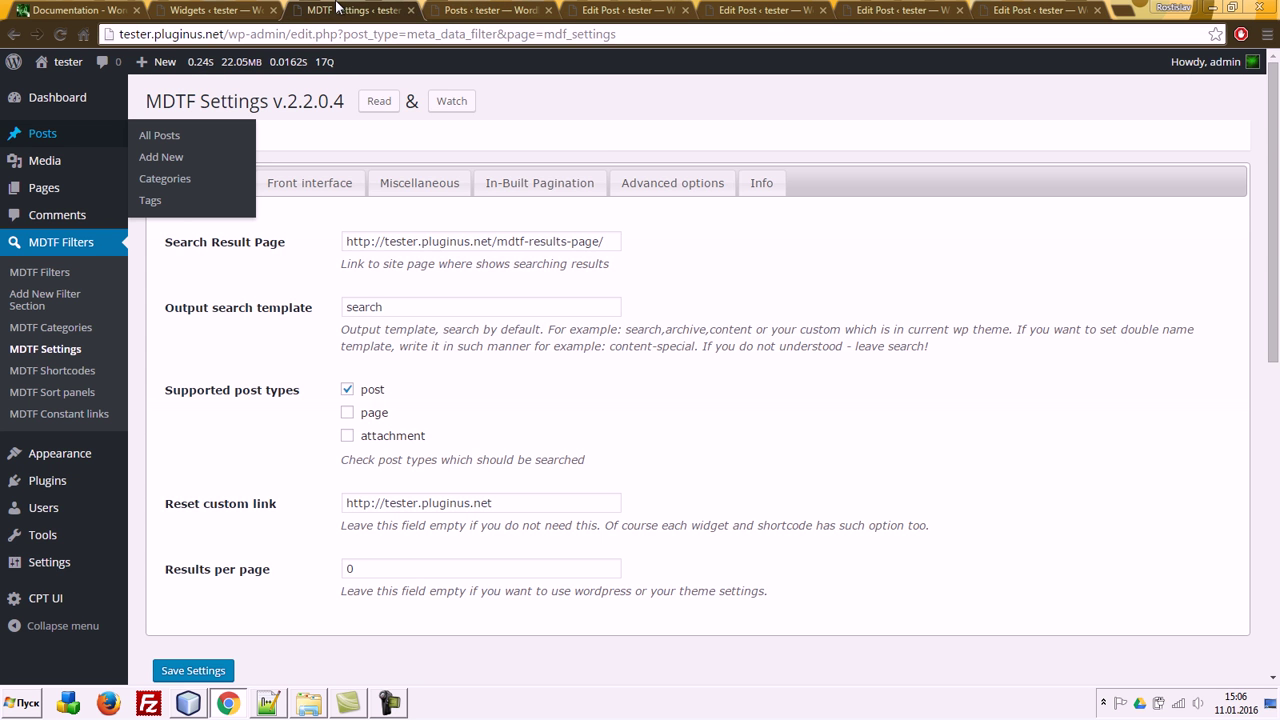
{"action": "right_click", "coordinate": [339, 9]}
{"action": "left_click", "coordinate": [440, 164]}
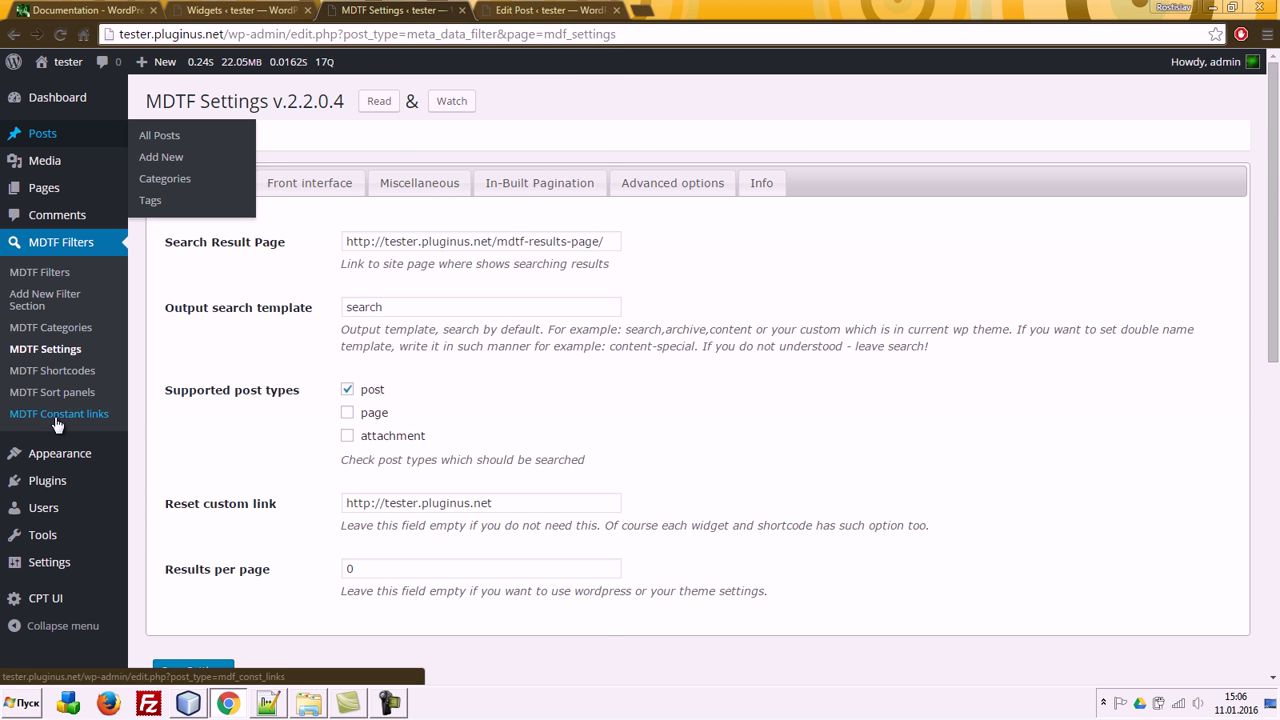
Step: Enable the locations taxonomy in the taxonomies options of the Meta Data Filter widget
{"action": "left_click", "coordinate": [245, 10]}
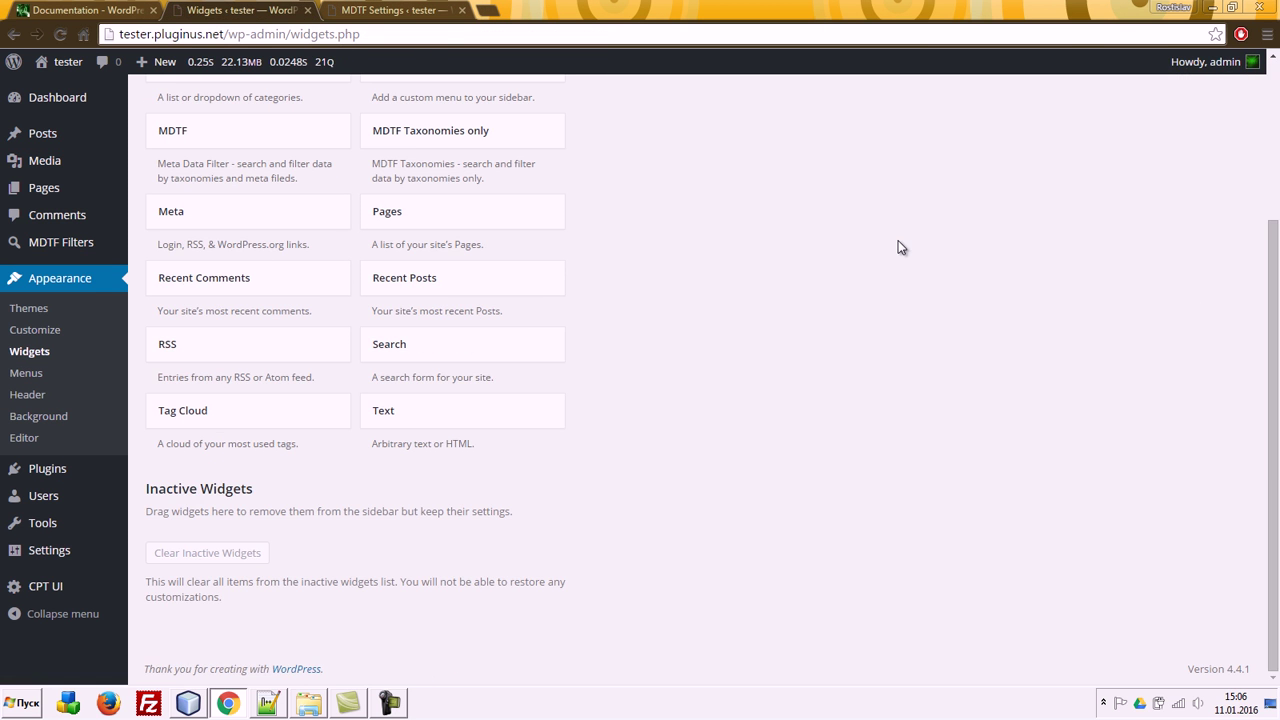
{"action": "scroll", "coordinate": [910, 255], "scroll_direction": "up", "scroll_amount": 3}
{"action": "left_click", "coordinate": [891, 206]}
{"action": "scroll", "coordinate": [1020, 380], "scroll_direction": "down", "scroll_amount": 7}
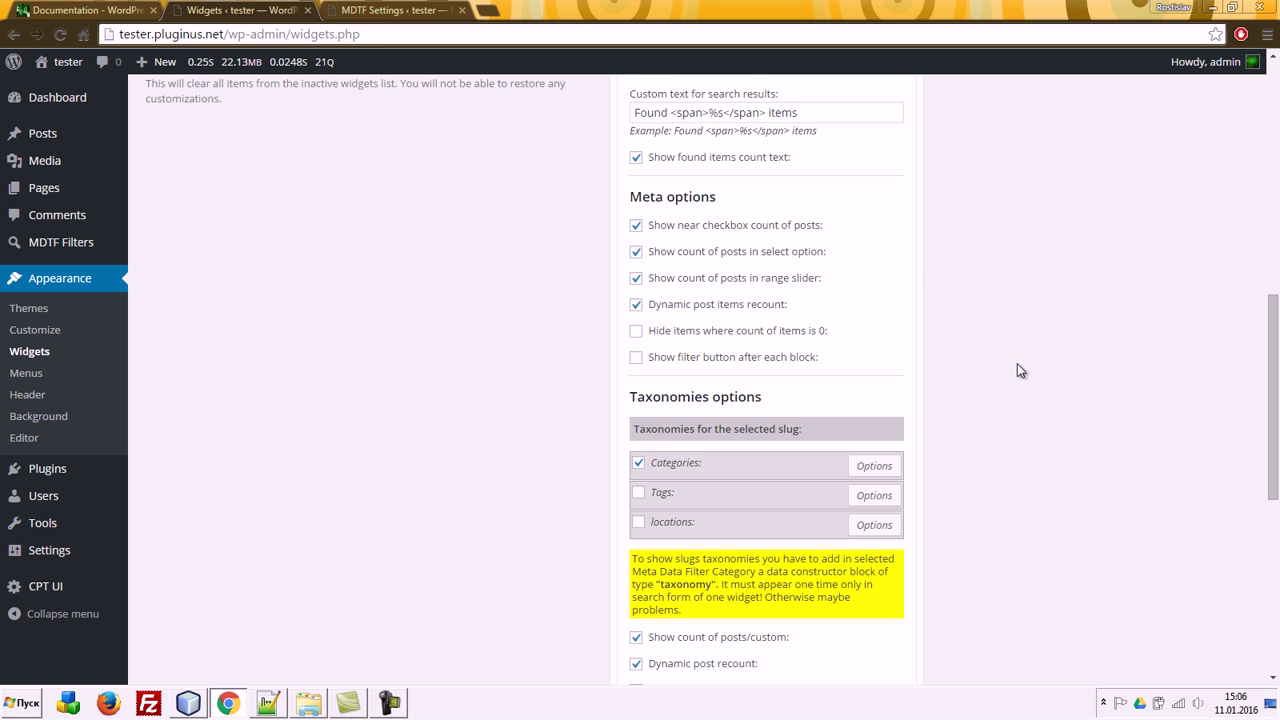
{"action": "scroll", "coordinate": [1017, 373], "scroll_direction": "down", "scroll_amount": 3}
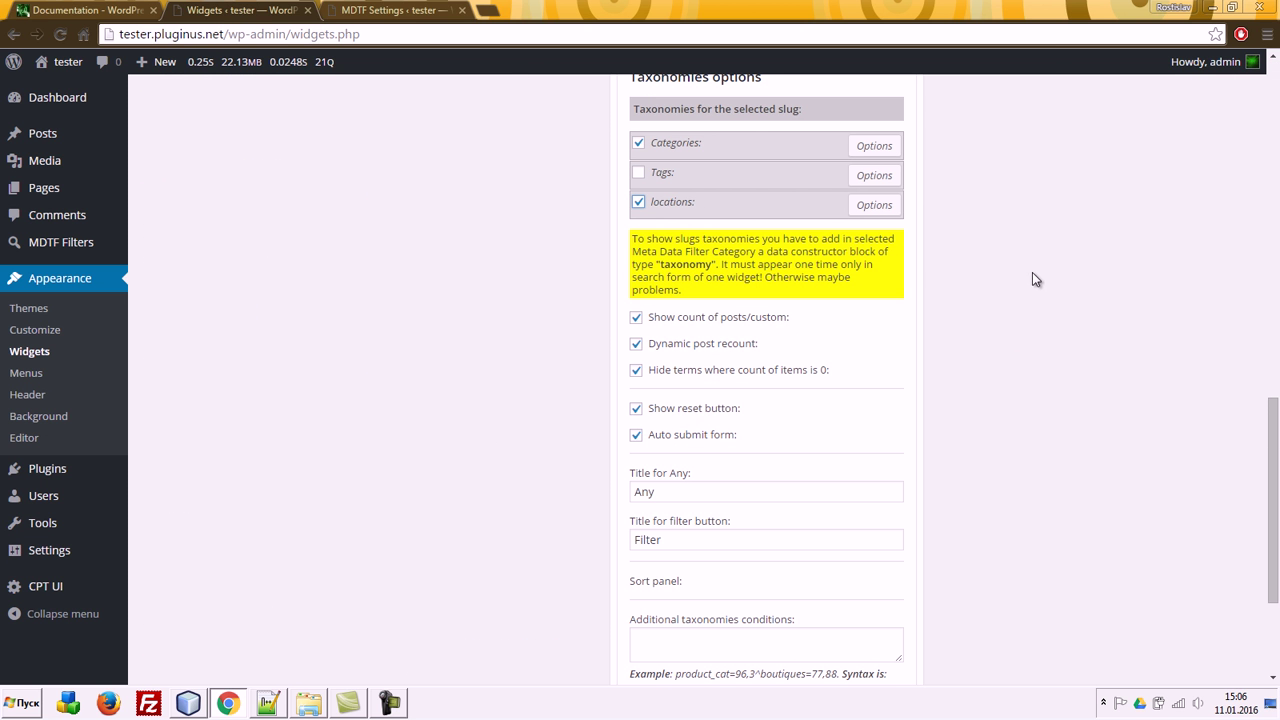
Step: Check the locations taxonomy's display options, leave them as drop-down, and save the widget
{"action": "left_click", "coordinate": [892, 207]}
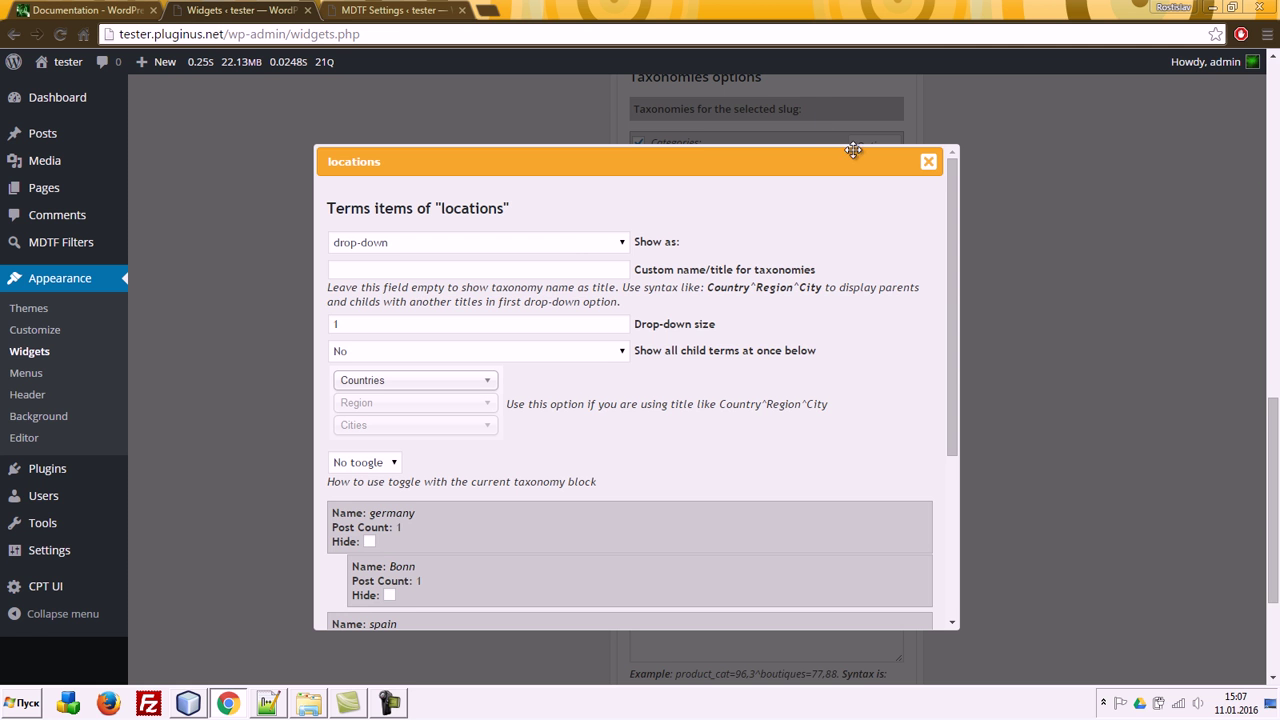
{"action": "left_click", "coordinate": [927, 158]}
{"action": "left_click", "coordinate": [882, 558]}
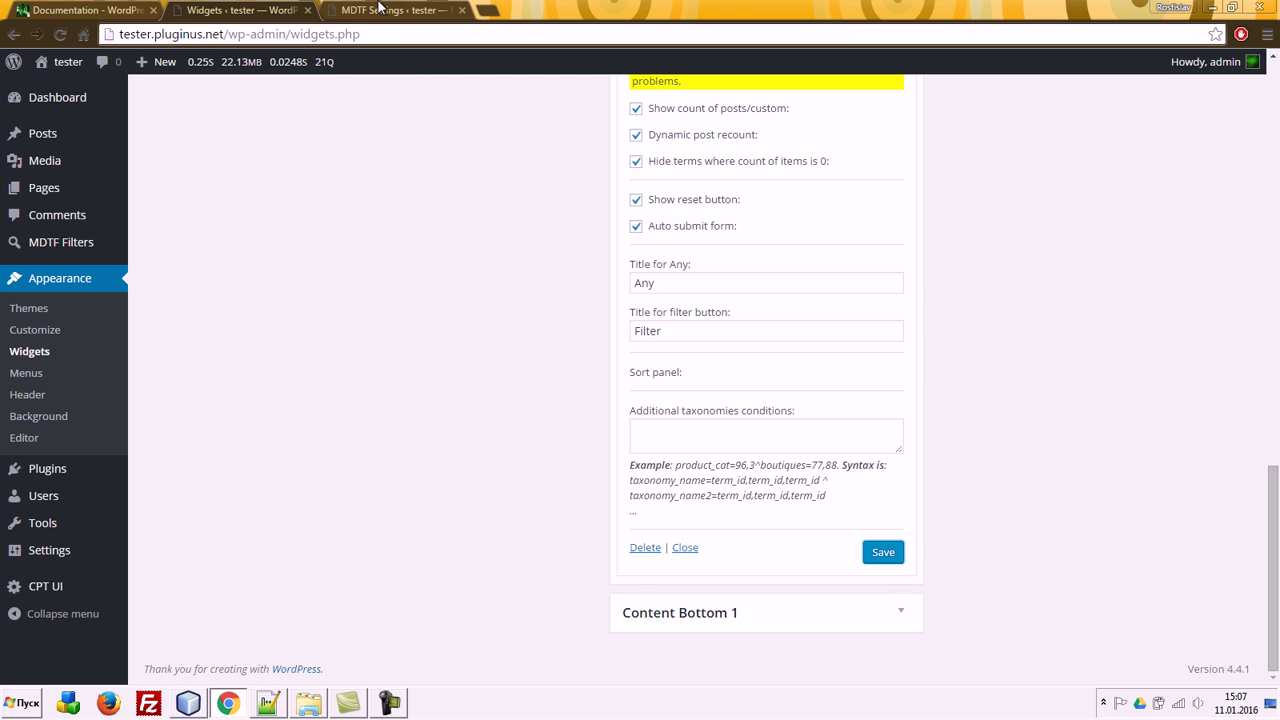
Step: Open the site's front page and check the order of the taxonomies in the filter form
{"action": "left_click", "coordinate": [392, 10]}
{"action": "left_click", "coordinate": [90, 74]}
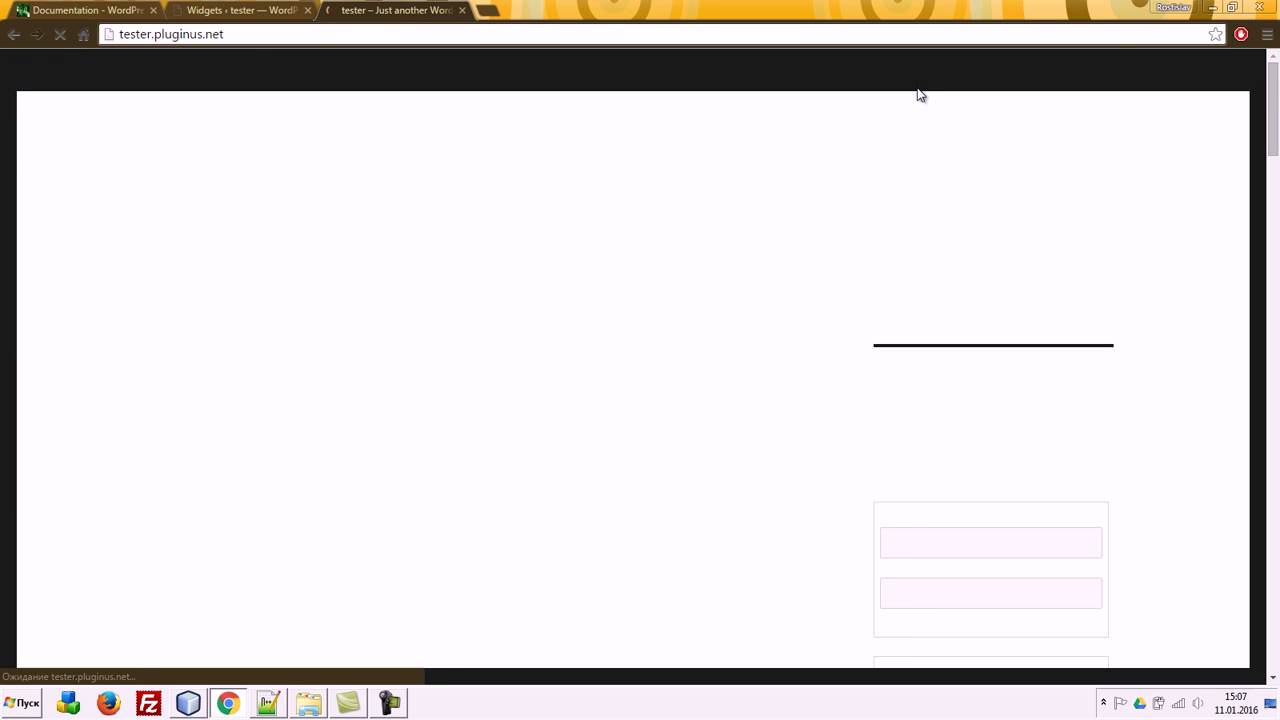
{"action": "scroll", "coordinate": [1141, 280], "scroll_direction": "down", "scroll_amount": 3}
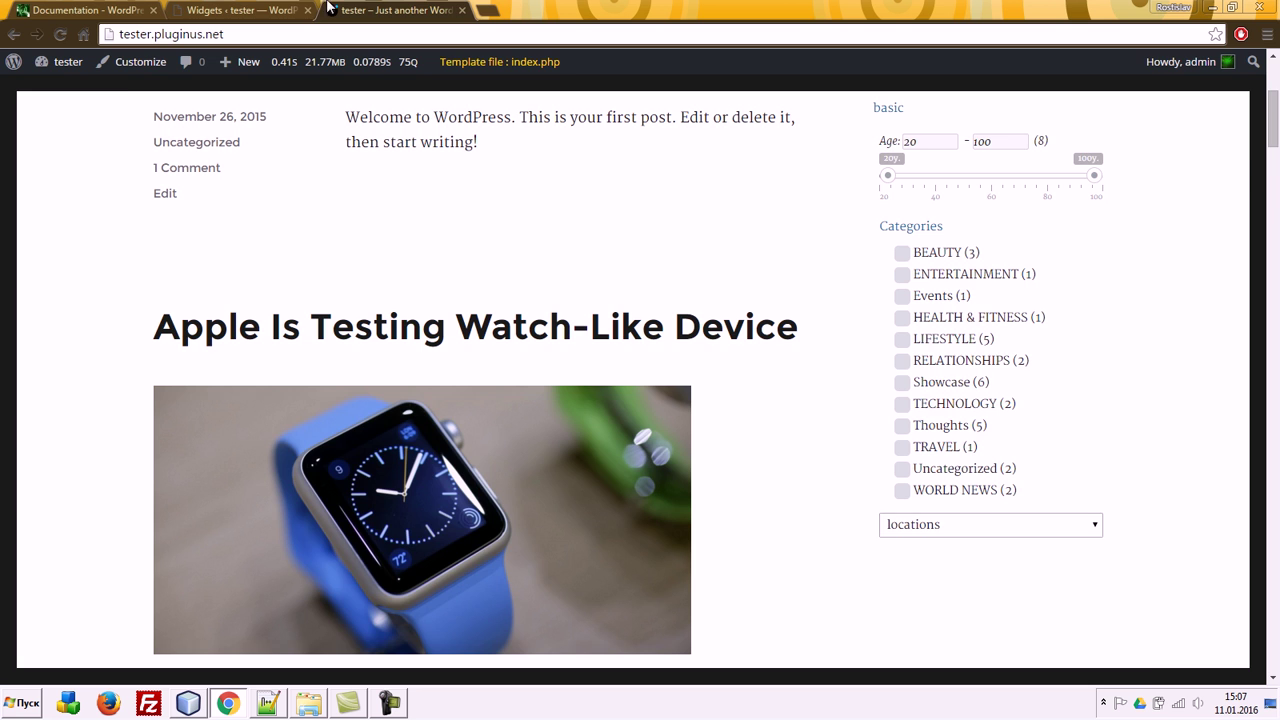
Step: Move locations above Categories in the filter widget's taxonomy list and save the widget
{"action": "left_click", "coordinate": [209, 11]}
{"action": "scroll", "coordinate": [926, 369], "scroll_direction": "up", "scroll_amount": 4}
{"action": "left_click_drag", "start_coordinate": [697, 369], "coordinate": [697, 318]}
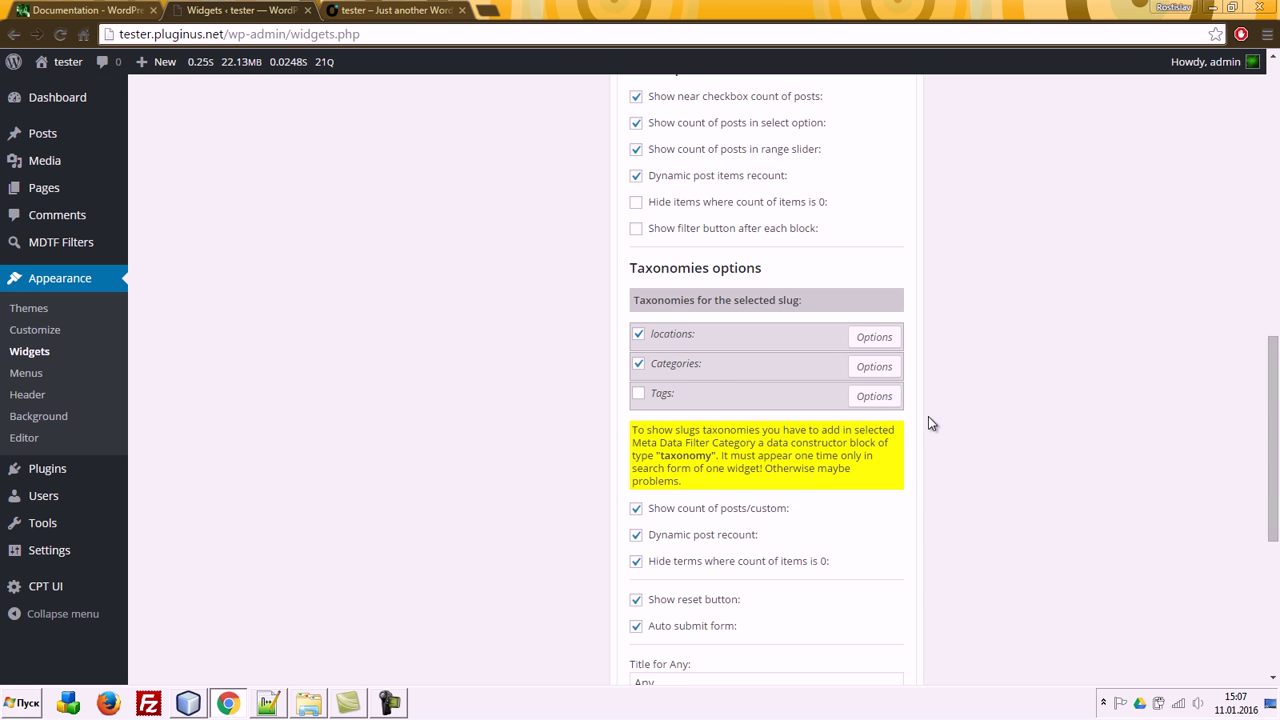
{"action": "scroll", "coordinate": [977, 434], "scroll_direction": "down", "scroll_amount": 2}
{"action": "scroll", "coordinate": [980, 434], "scroll_direction": "up", "scroll_amount": 2}
{"action": "mouse_move", "coordinate": [751, 339]}
{"action": "left_mouse_down"}
{"action": "mouse_move", "coordinate": [729, 323]}
{"action": "mouse_move", "coordinate": [746, 329]}
{"action": "left_mouse_up"}
{"action": "scroll", "coordinate": [943, 529], "scroll_direction": "down", "scroll_amount": 4}
{"action": "left_click", "coordinate": [884, 558]}
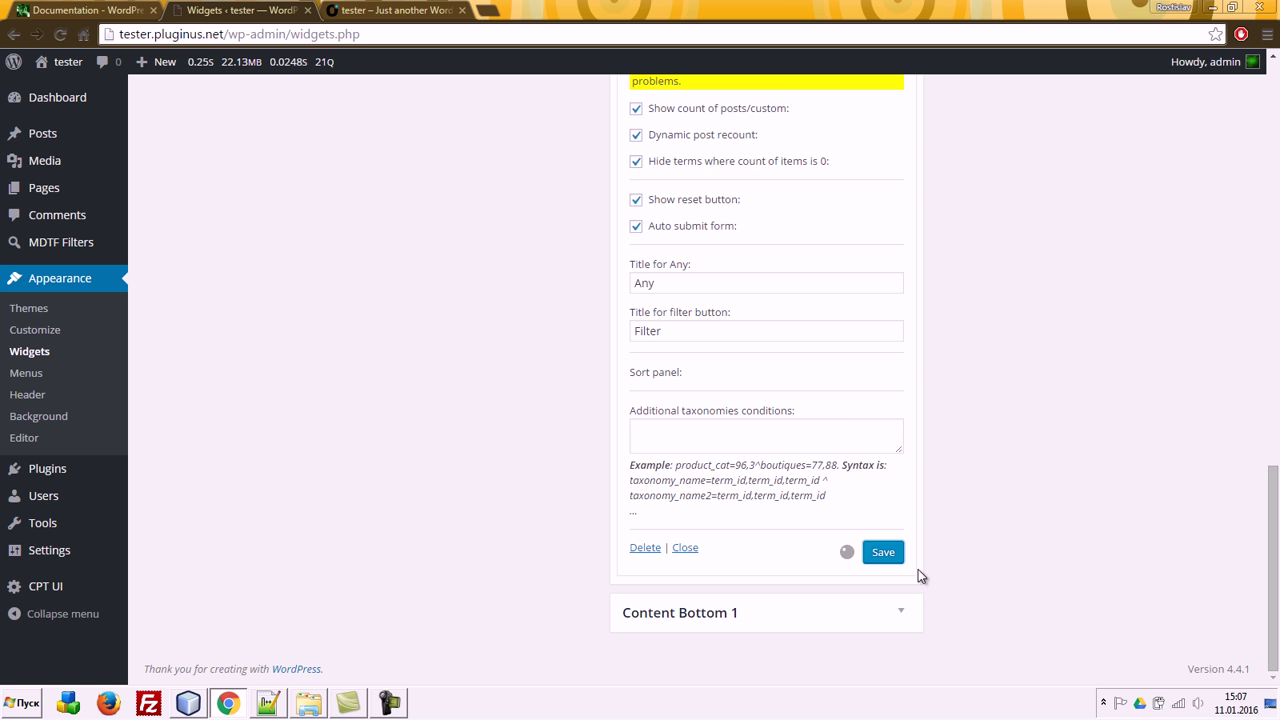
Step: Reload the site's front page and check the rearranged filter form
{"action": "left_click", "coordinate": [410, 10]}
{"action": "key", "text": "F5"}
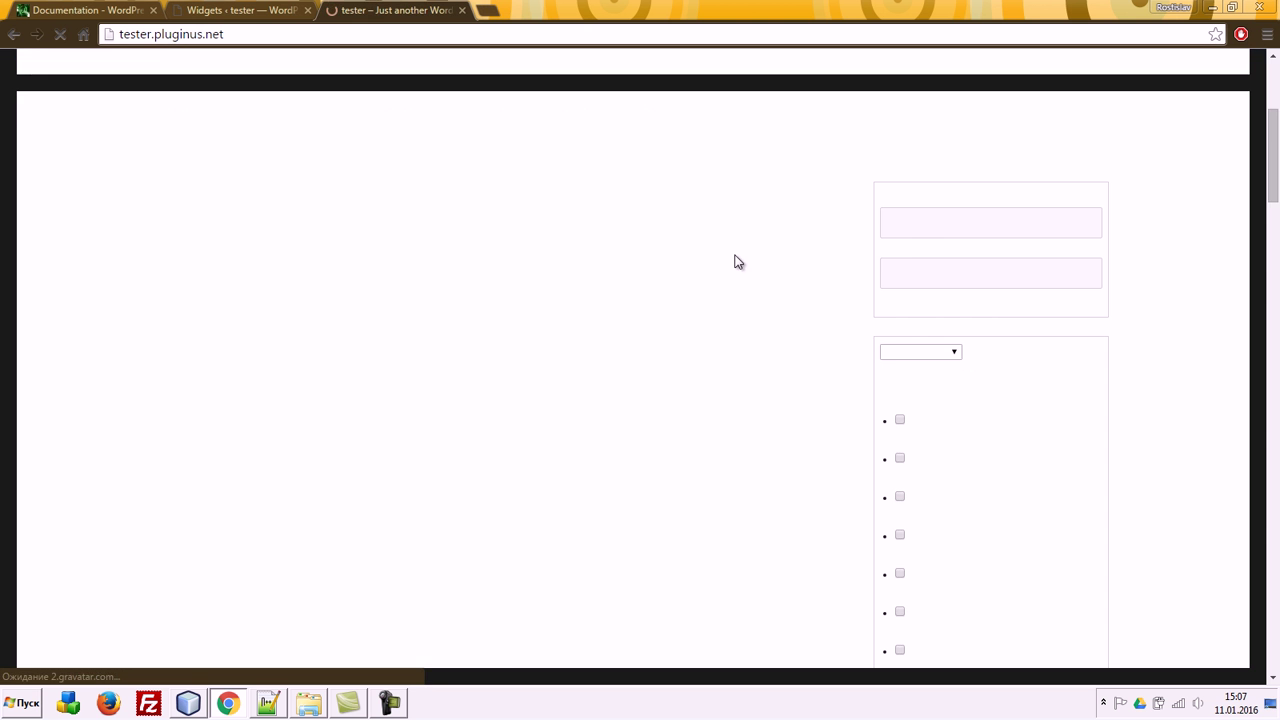
{"action": "scroll", "coordinate": [1002, 452], "scroll_direction": "down", "scroll_amount": 3}
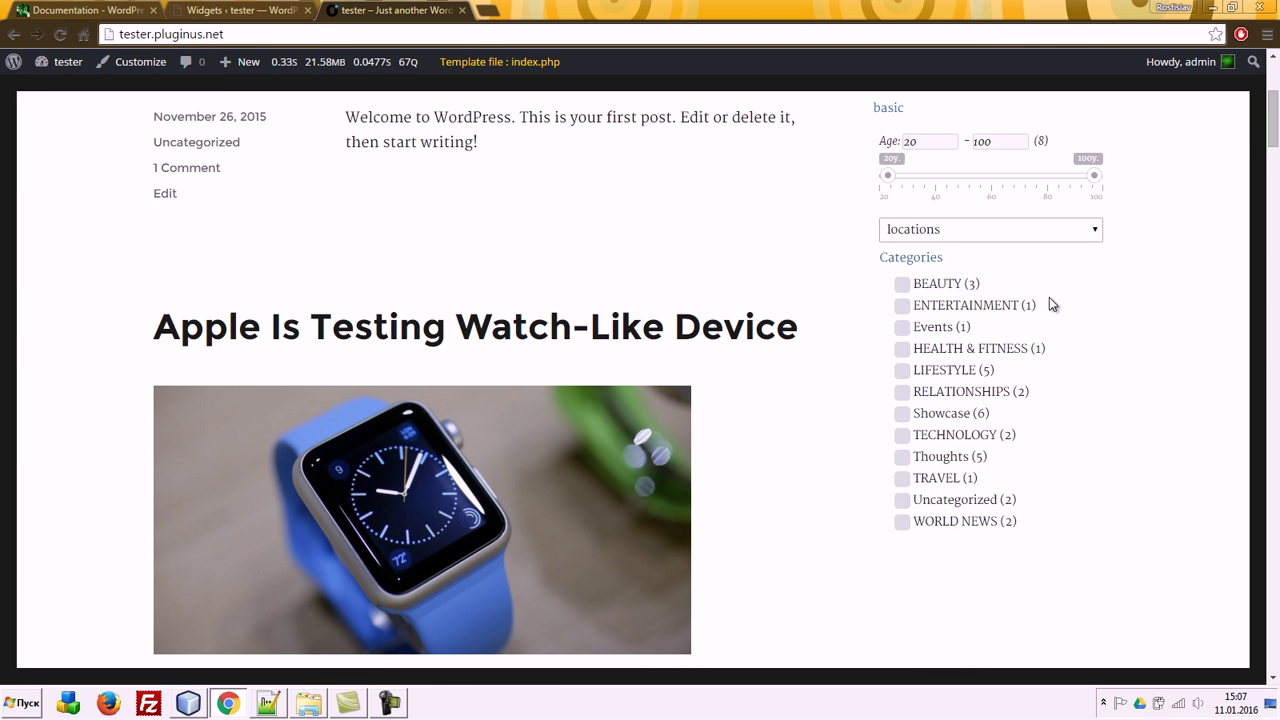
Step: Filter the posts by the spain location and look through the resulting posts
{"action": "left_click", "coordinate": [1001, 229]}
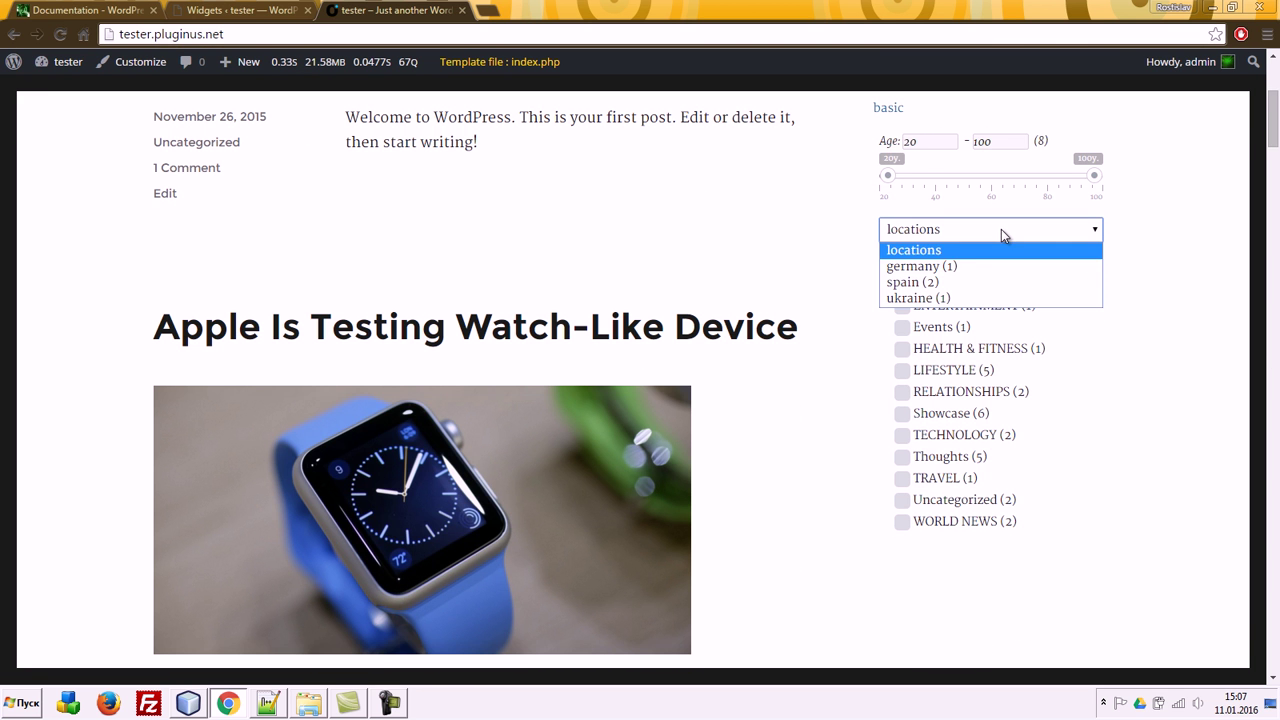
{"action": "left_click", "coordinate": [949, 283]}
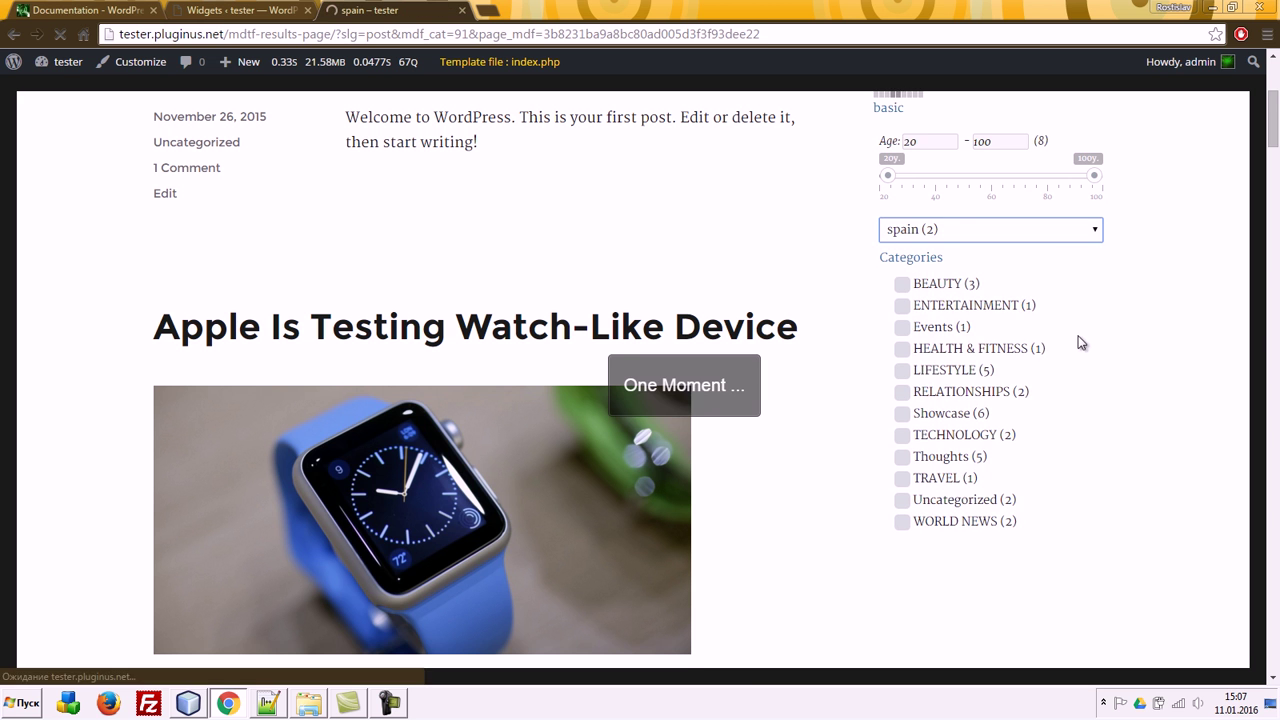
{"action": "scroll", "coordinate": [1083, 362], "scroll_direction": "down", "scroll_amount": 3}
{"action": "scroll", "coordinate": [1082, 361], "scroll_direction": "up", "scroll_amount": 3}
{"action": "scroll", "coordinate": [1078, 358], "scroll_direction": "down", "scroll_amount": 10}
{"action": "scroll", "coordinate": [1068, 355], "scroll_direction": "up", "scroll_amount": 10}
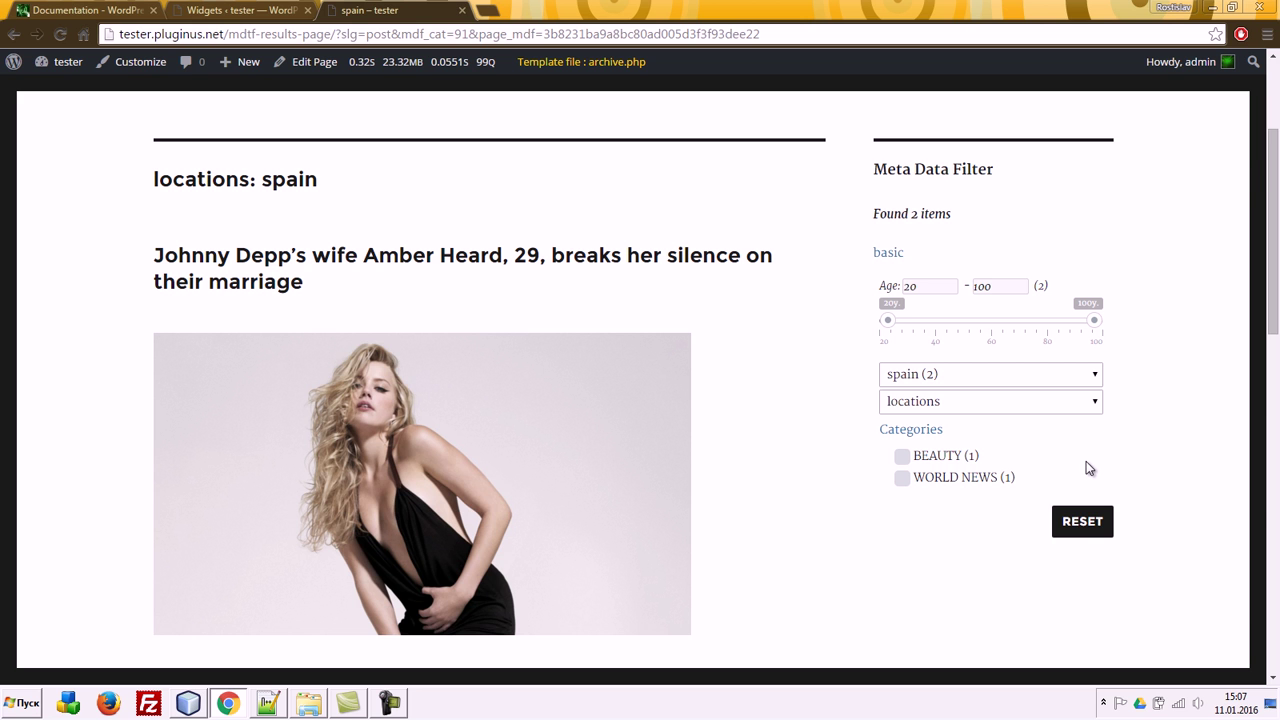
Step: Narrow the spain results to the BEAUTY category, check them, and reset the filter
{"action": "left_click", "coordinate": [902, 457]}
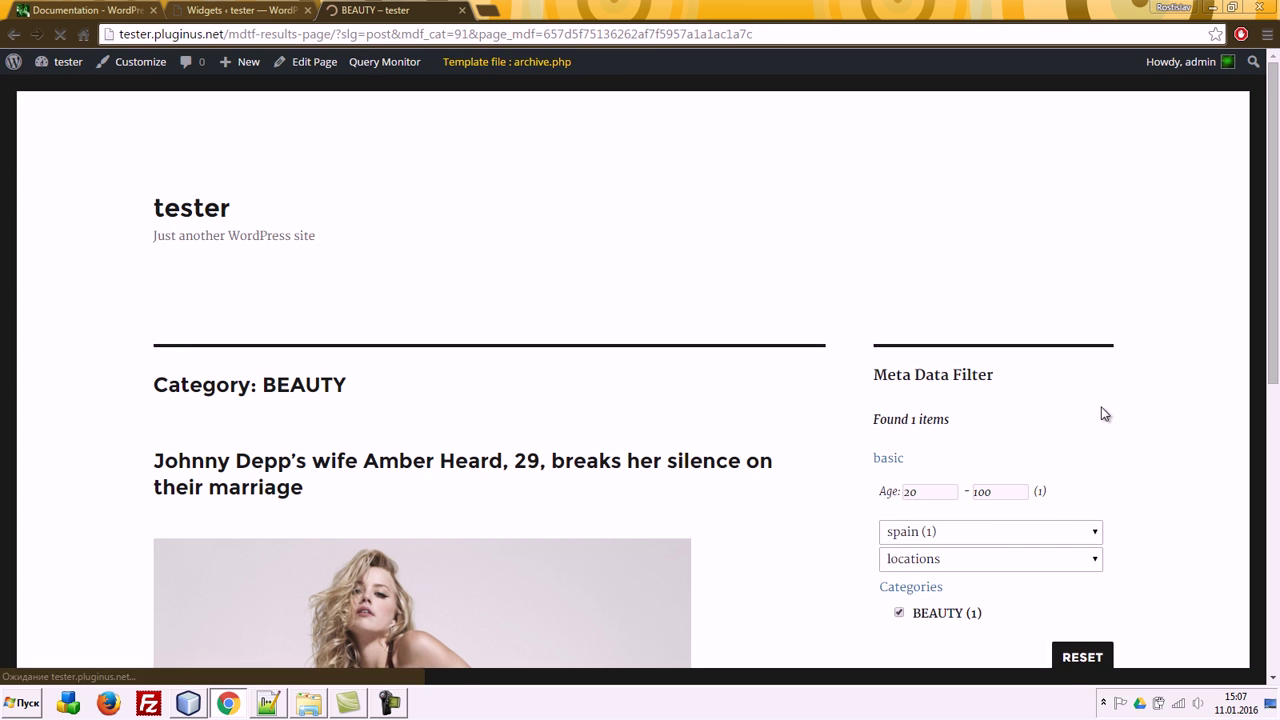
{"action": "scroll", "coordinate": [1099, 416], "scroll_direction": "down", "scroll_amount": 3}
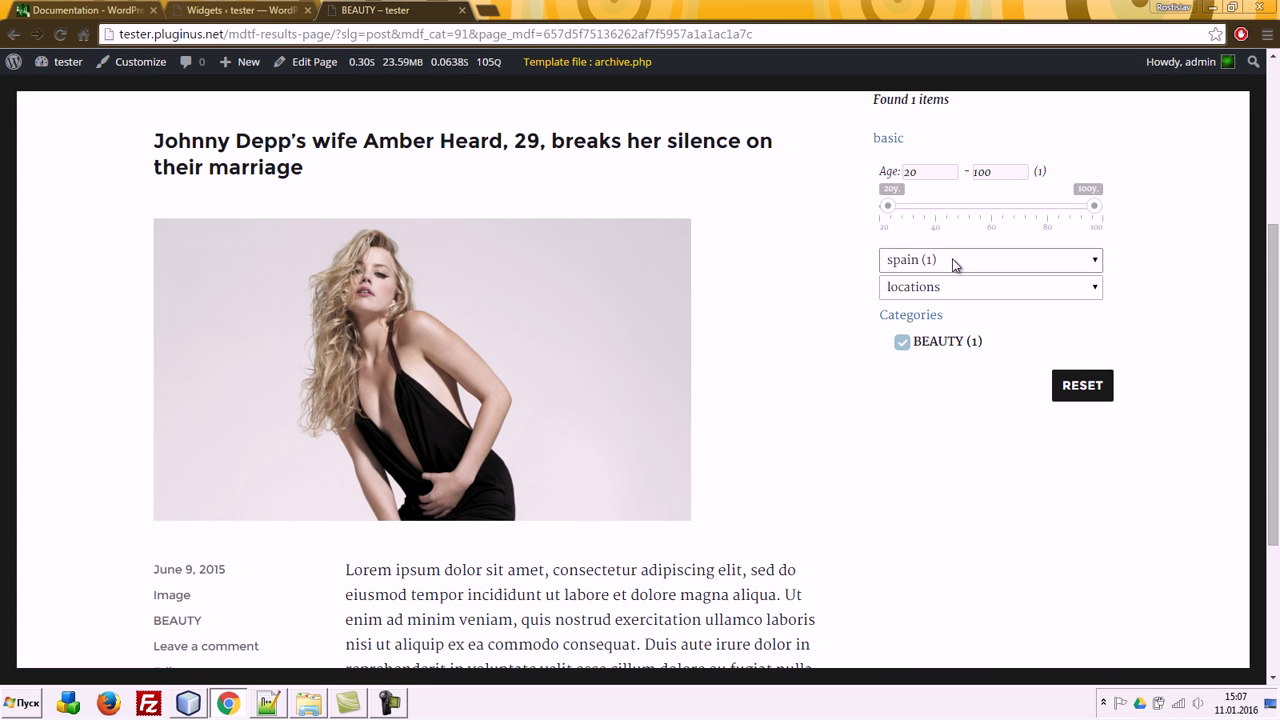
{"action": "left_click", "coordinate": [1083, 390]}
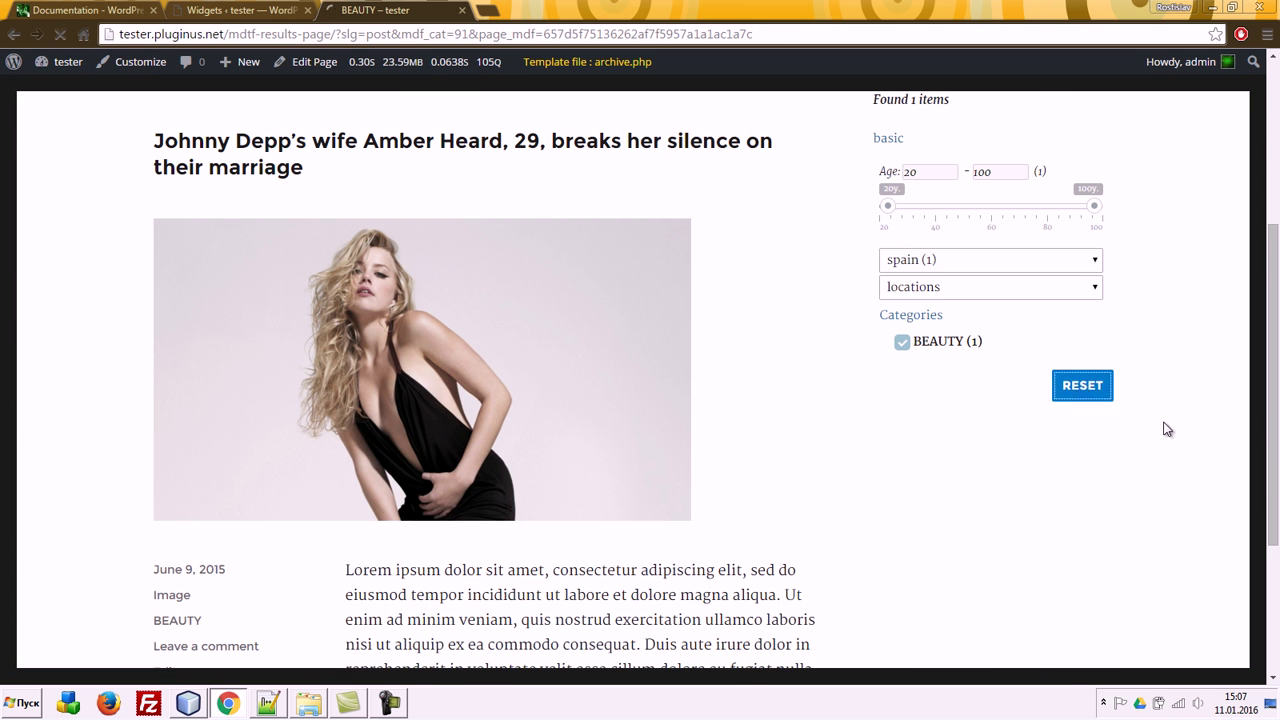
Step: Filter the posts by the spain location and narrow the results to its child location Madrid
{"action": "scroll", "coordinate": [1150, 432], "scroll_direction": "down", "scroll_amount": 4}
{"action": "left_click", "coordinate": [945, 150]}
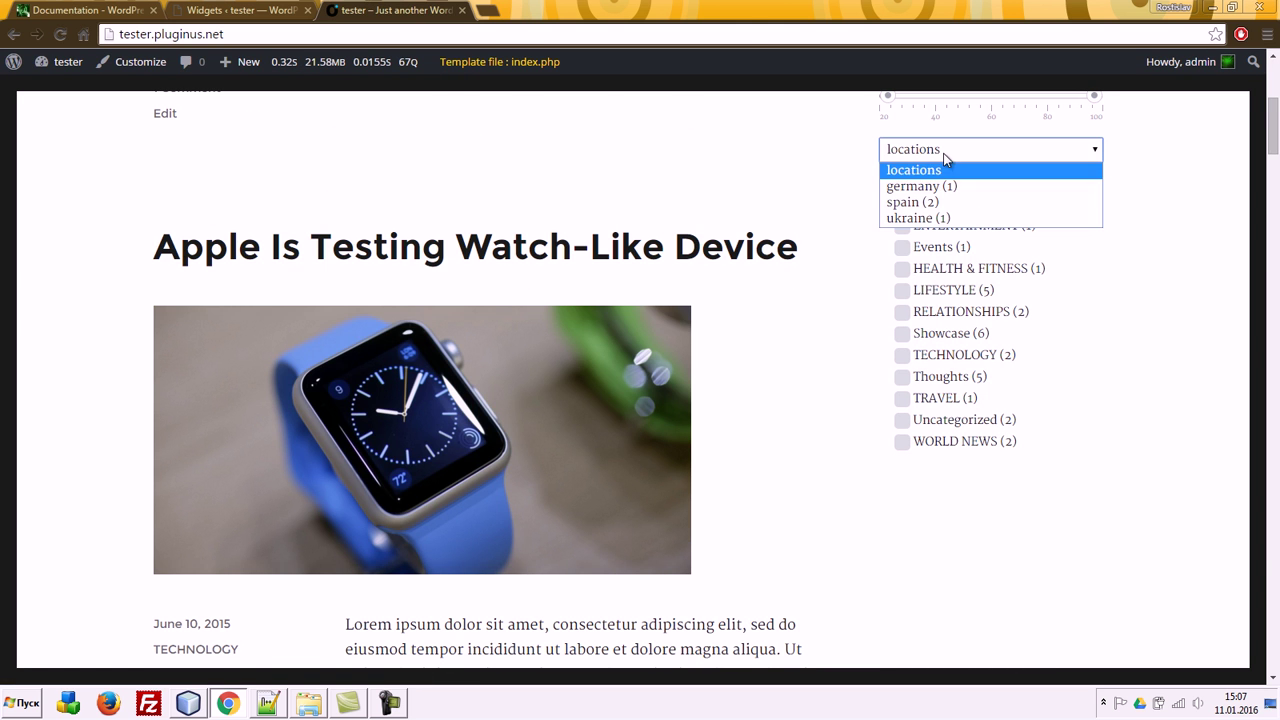
{"action": "left_click", "coordinate": [925, 203]}
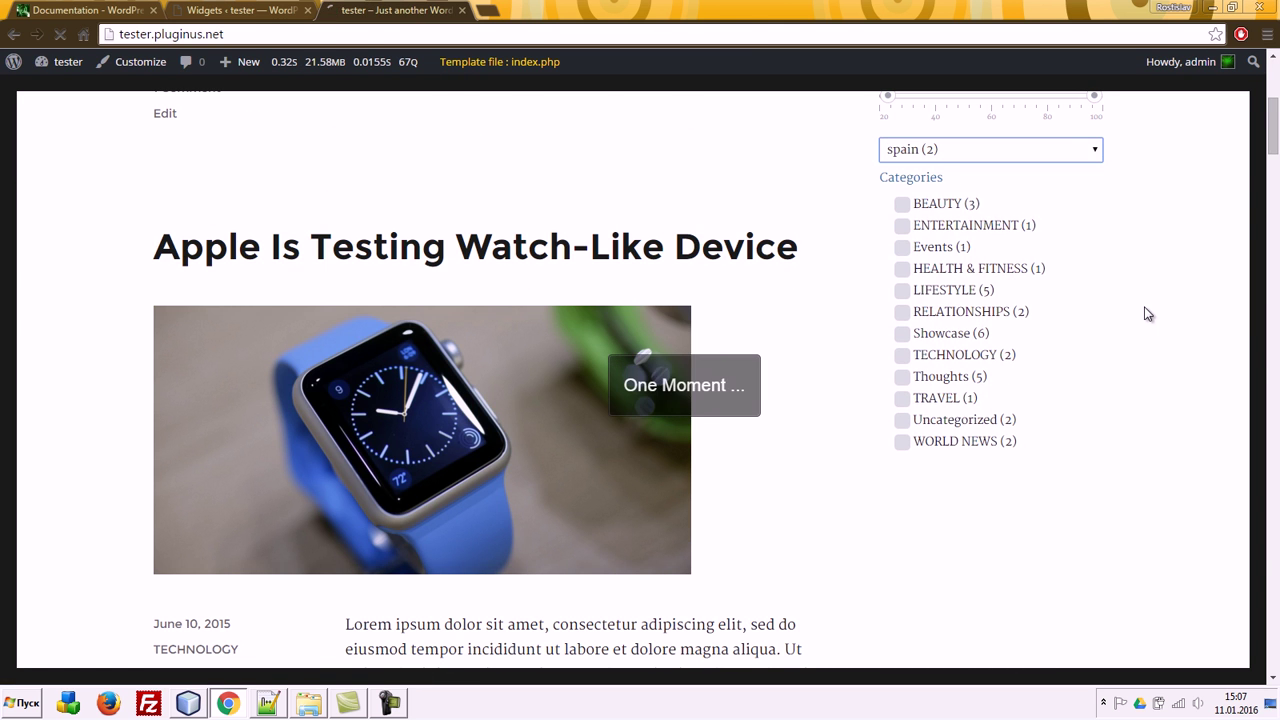
{"action": "scroll", "coordinate": [1150, 360], "scroll_direction": "down", "scroll_amount": 4}
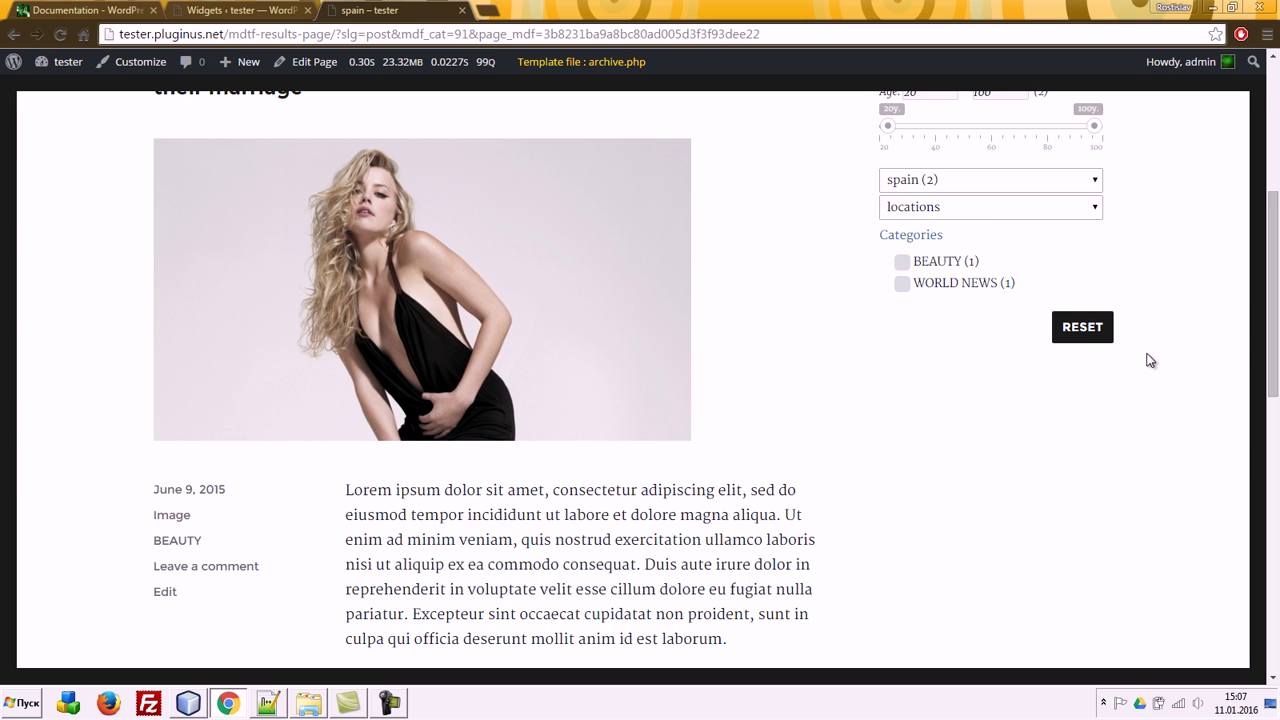
{"action": "left_click", "coordinate": [957, 207]}
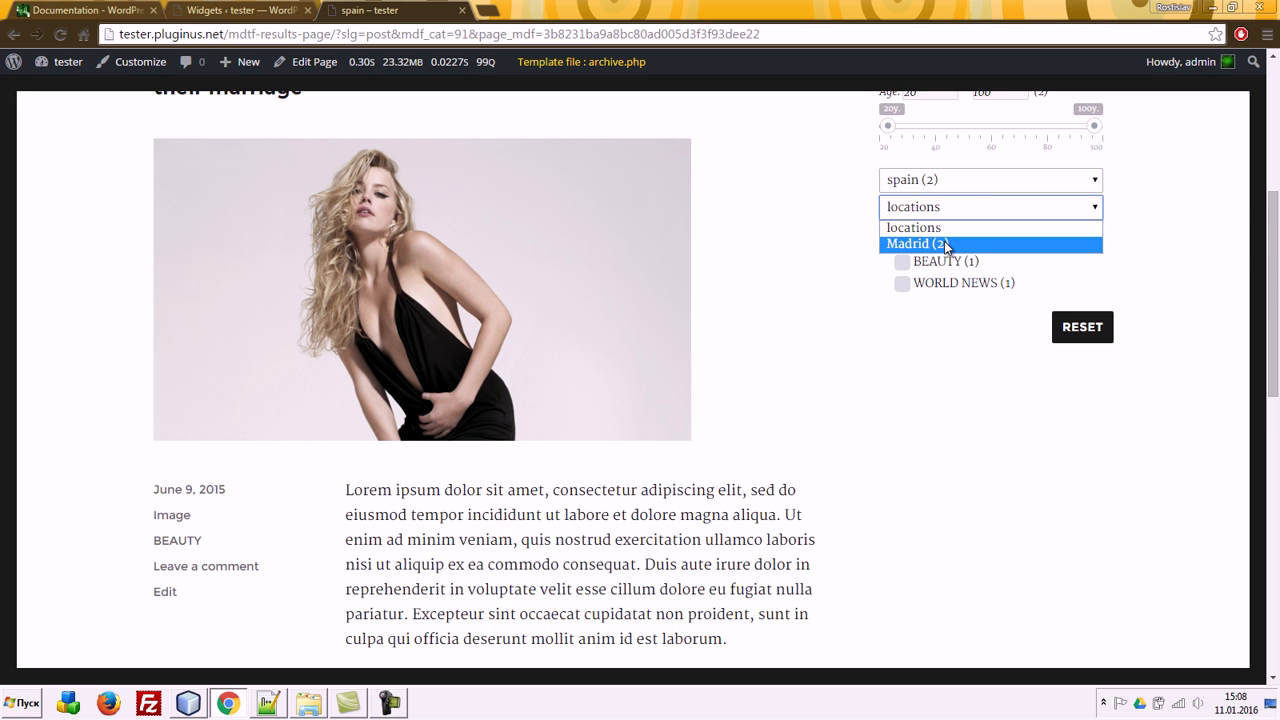
{"action": "left_click", "coordinate": [945, 244]}
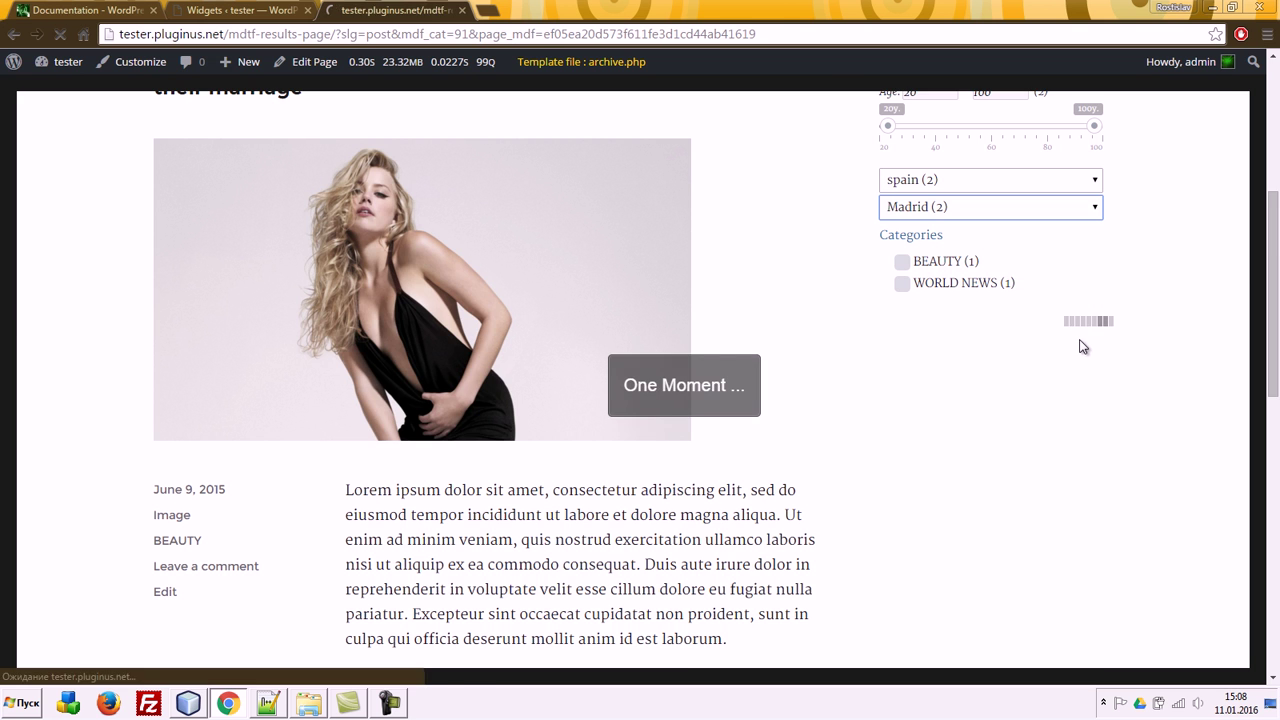
{"action": "scroll", "coordinate": [1083, 345], "scroll_direction": "down", "scroll_amount": 4}
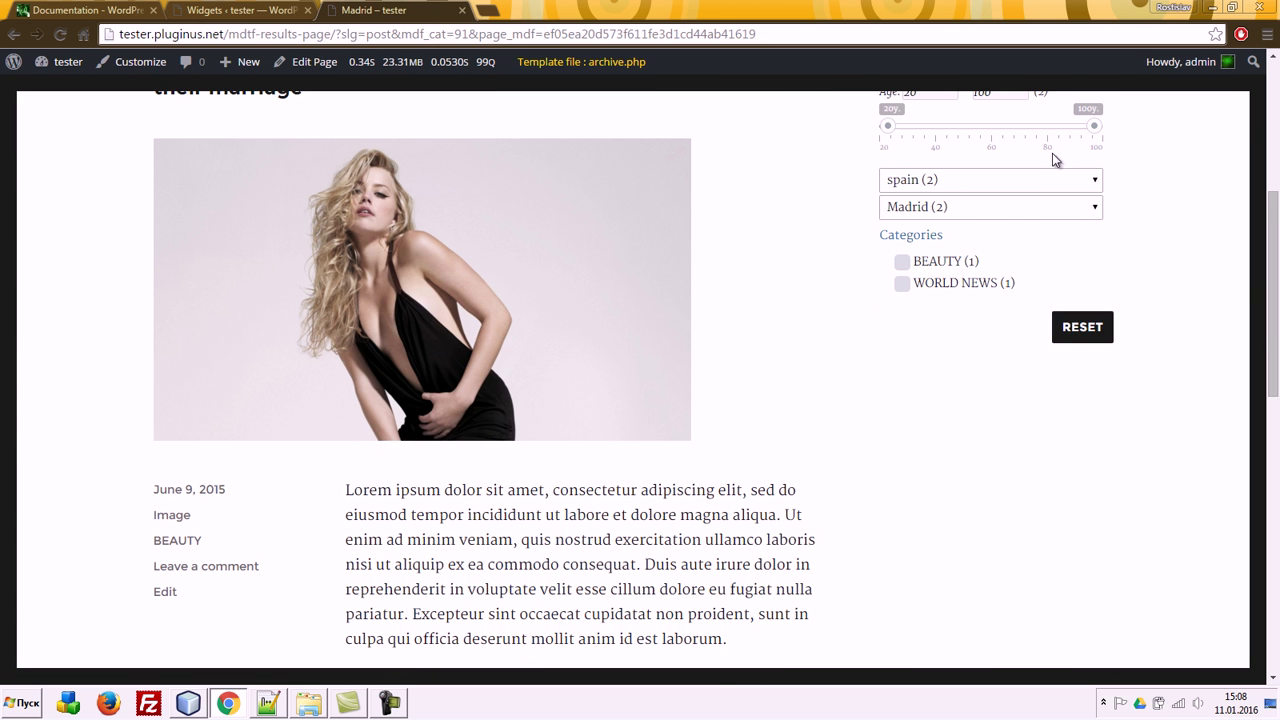
Step: Reset the filter and check the title entry of the locations drop-down
{"action": "left_click", "coordinate": [1080, 330]}
{"action": "scroll", "coordinate": [1157, 340], "scroll_direction": "down", "scroll_amount": 3}
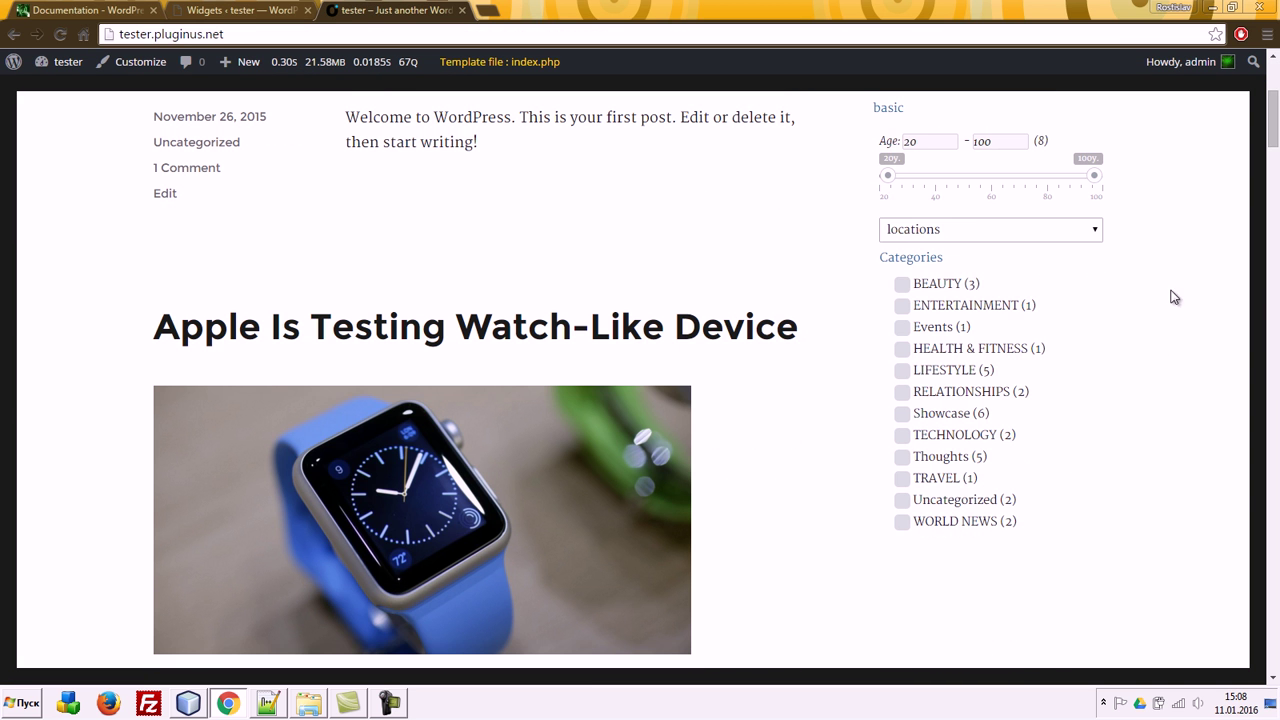
{"action": "left_click", "coordinate": [909, 231]}
{"action": "left_click", "coordinate": [909, 231]}
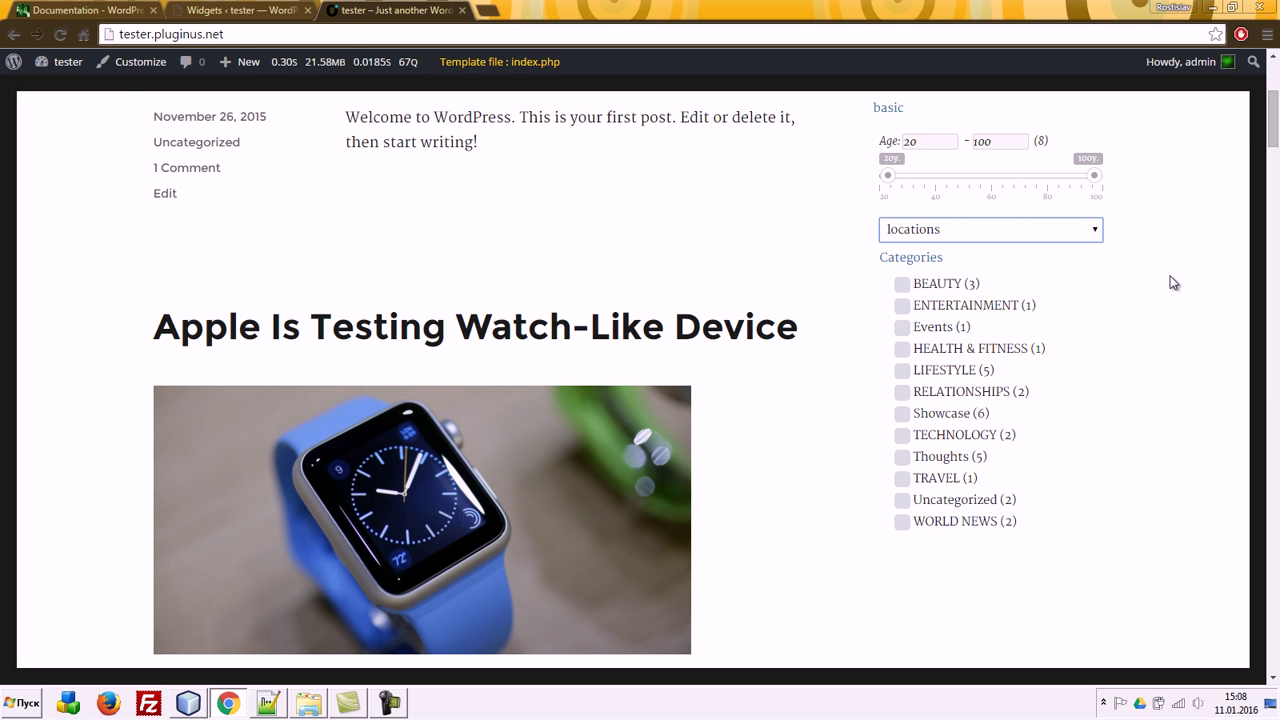
Step: In the widget's locations taxonomy options, set the custom title to Country^City, based on the suggested syntax without Region
{"action": "left_click", "coordinate": [205, 10]}
{"action": "scroll", "coordinate": [980, 380], "scroll_direction": "up", "scroll_amount": 3}
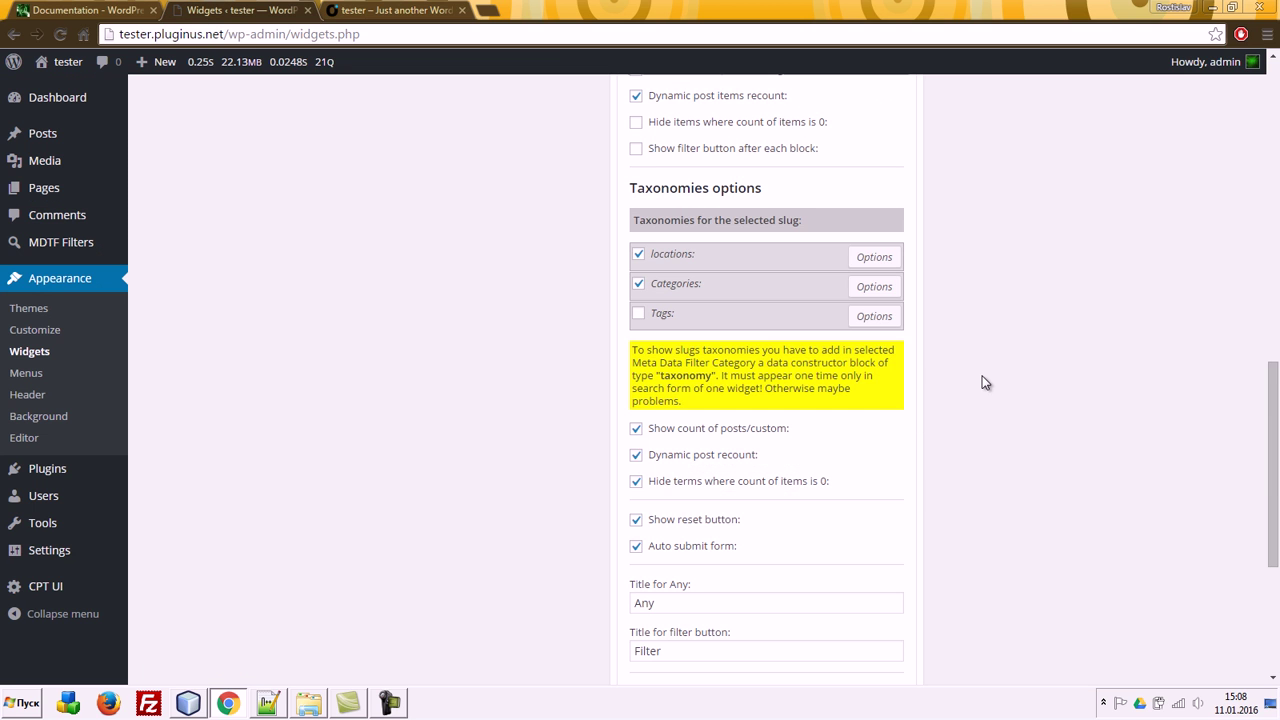
{"action": "left_click", "coordinate": [878, 258]}
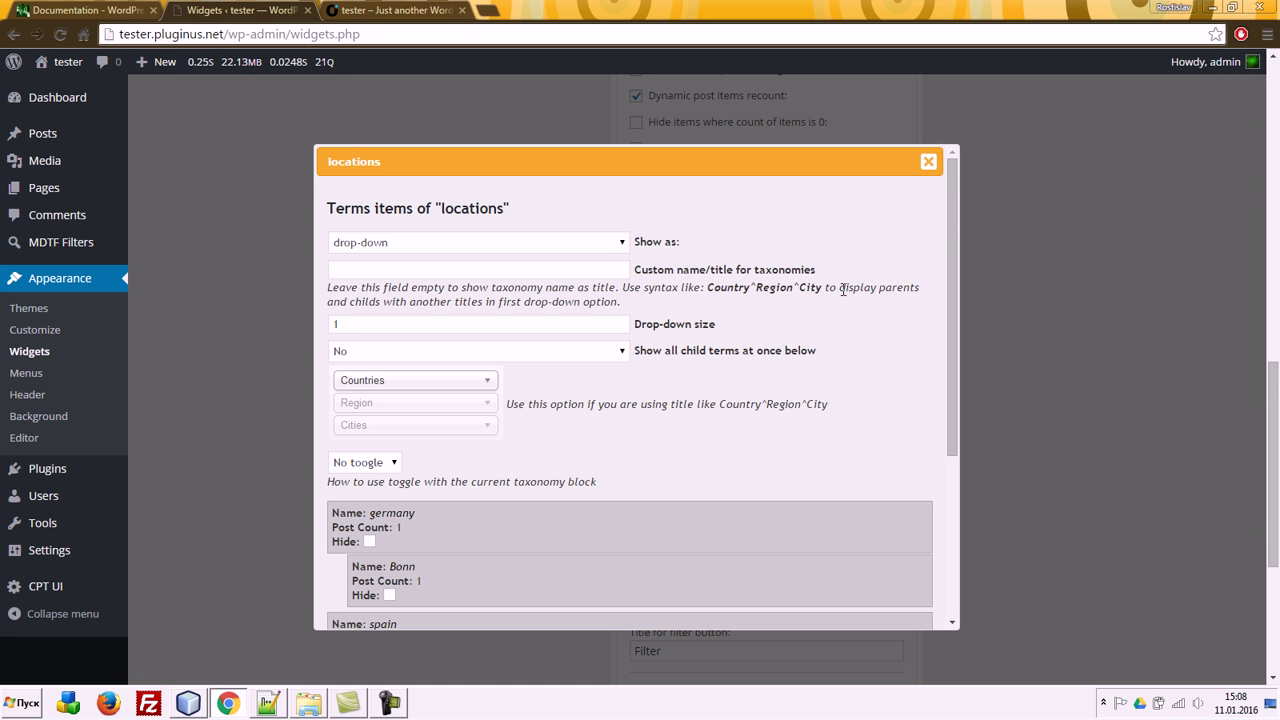
{"action": "left_click_drag", "start_coordinate": [708, 286], "coordinate": [824, 288]}
{"action": "key", "text": "ctrl+c"}
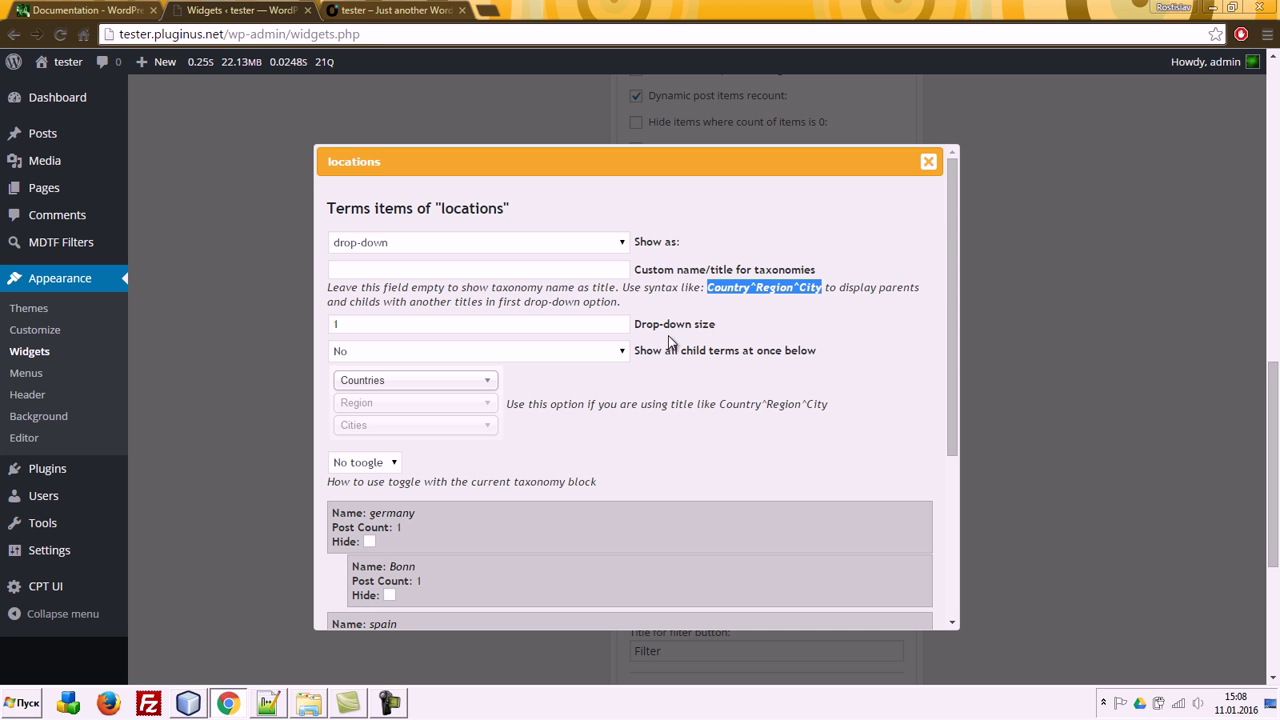
{"action": "left_click", "coordinate": [348, 270]}
{"action": "key", "text": "ctrl+v"}
{"action": "double_click", "coordinate": [403, 268]}
{"action": "key", "text": "BackSpace"}
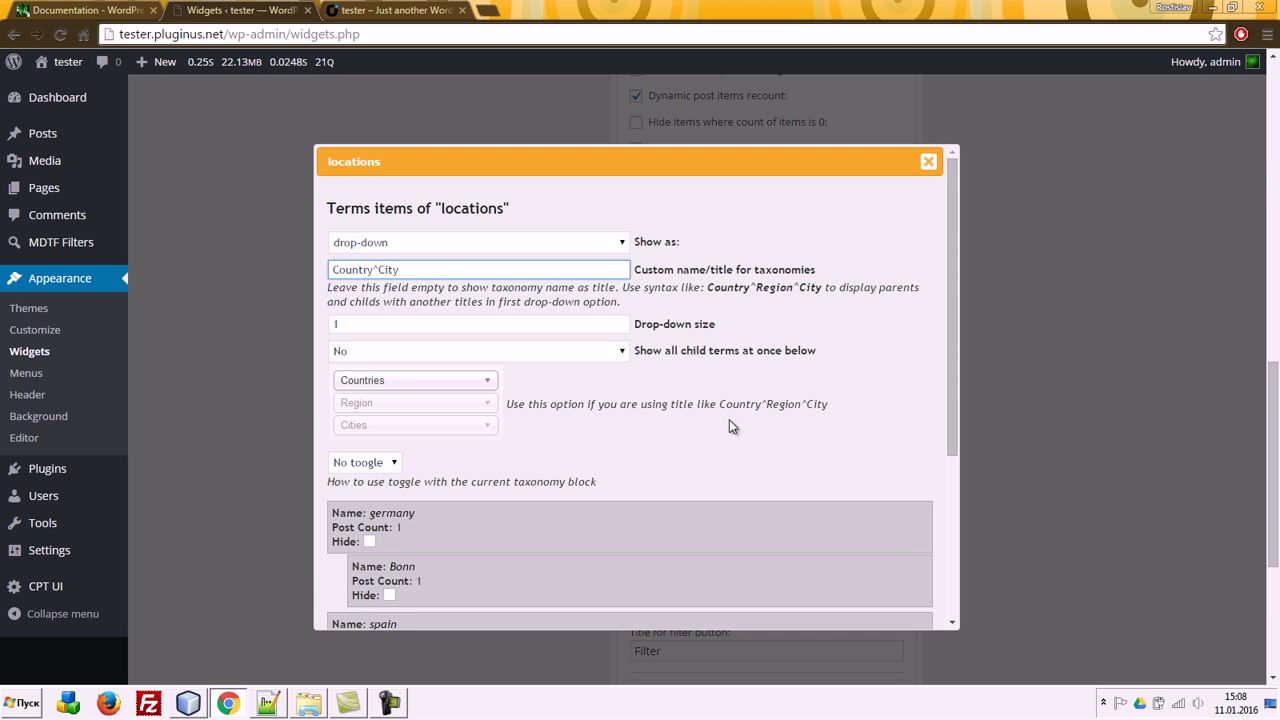
Step: Examine the custom title syntax and how each title part corresponds to a level of the locations taxonomy
{"action": "scroll", "coordinate": [757, 377], "scroll_direction": "down", "scroll_amount": 3}
{"action": "scroll", "coordinate": [946, 483], "scroll_direction": "up", "scroll_amount": 3}
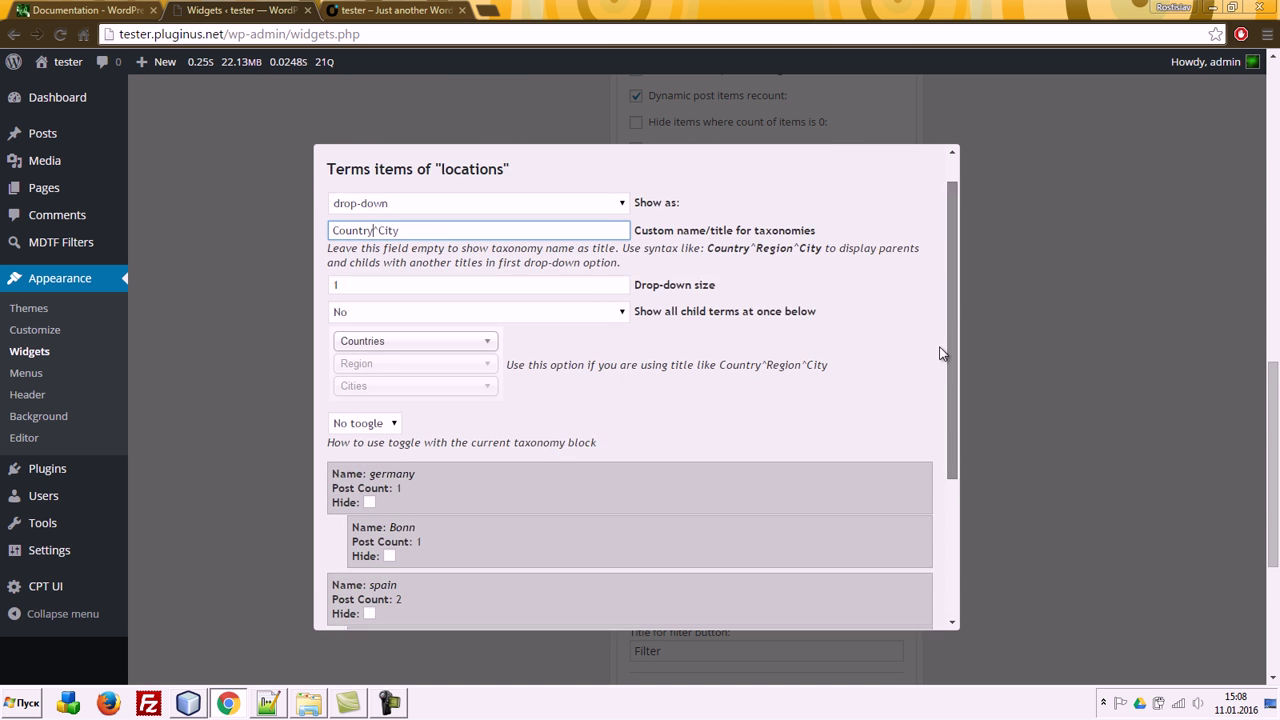
{"action": "double_click", "coordinate": [727, 253]}
{"action": "double_click", "coordinate": [774, 253]}
{"action": "double_click", "coordinate": [810, 253]}
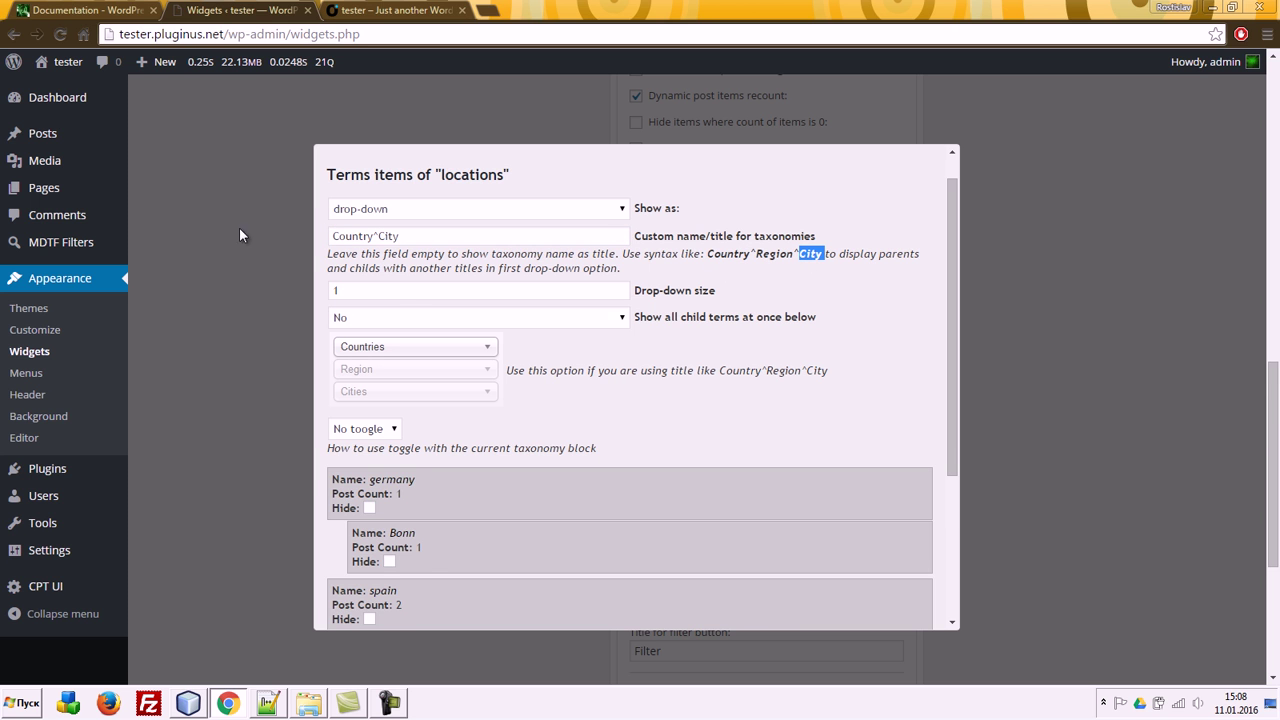
{"action": "double_click", "coordinate": [353, 236]}
{"action": "double_click", "coordinate": [389, 235]}
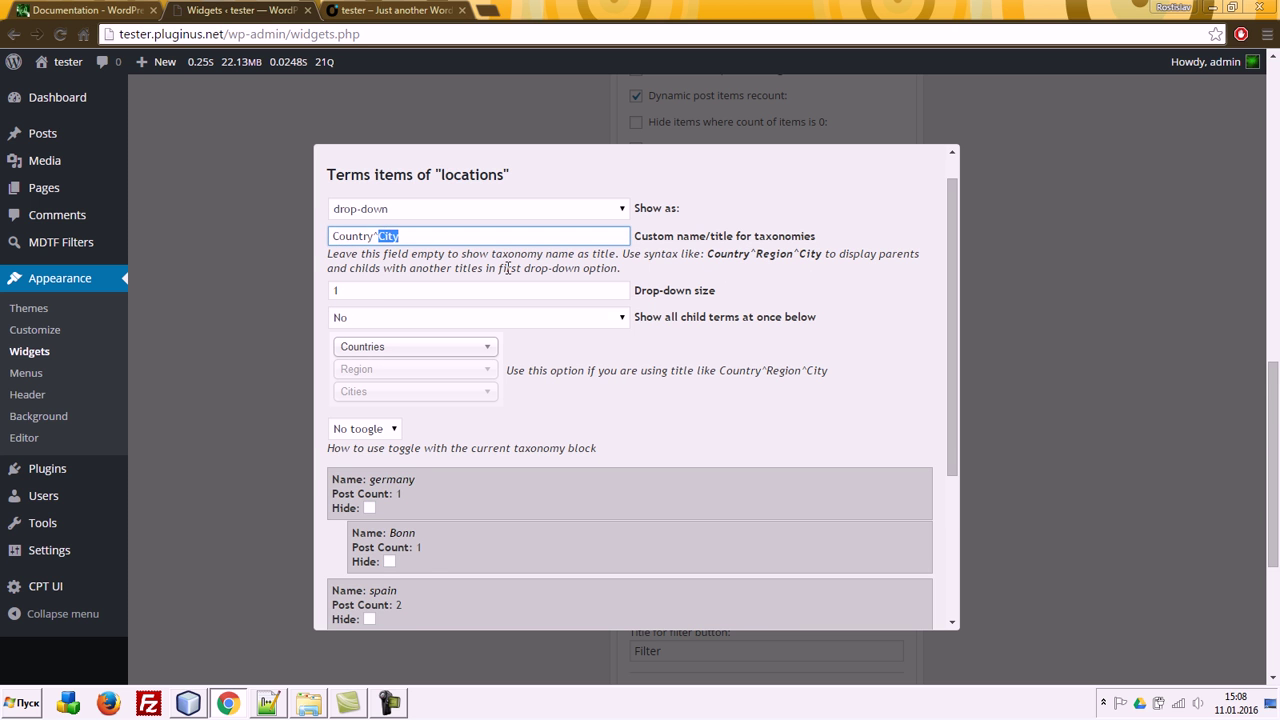
{"action": "double_click", "coordinate": [460, 175]}
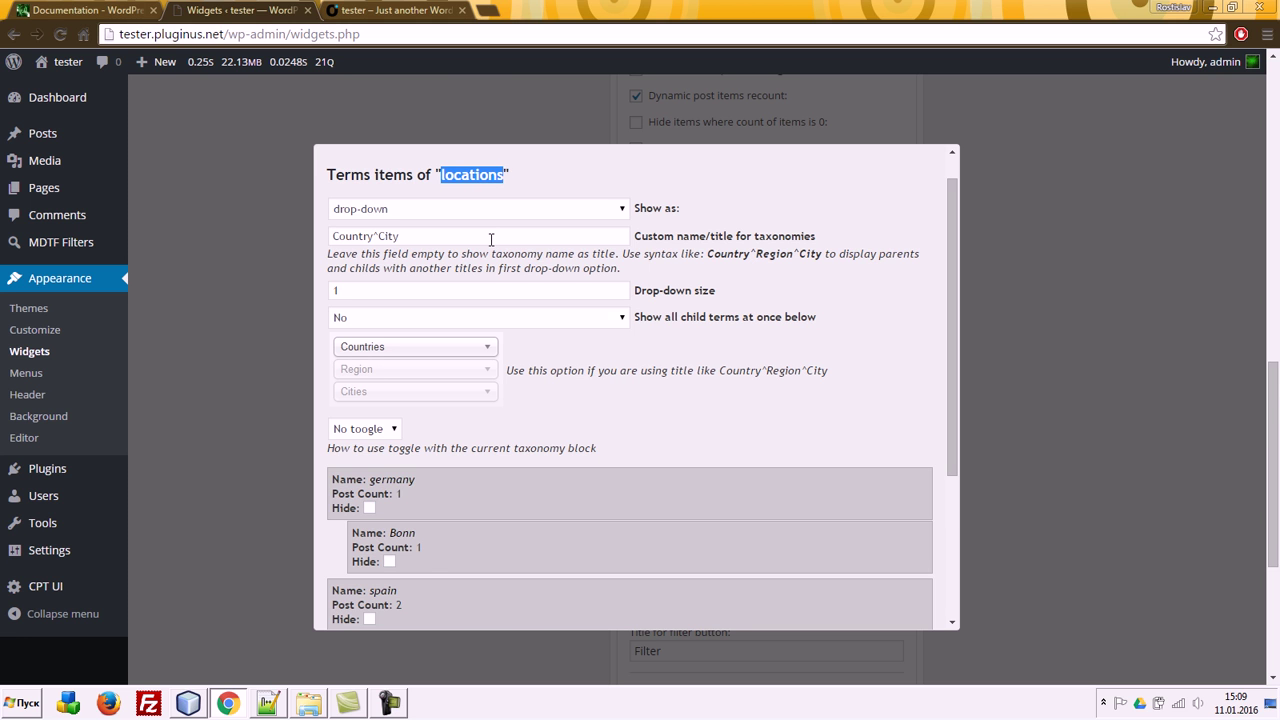
Step: Apply the locations taxonomy options and save the filter widget
{"action": "triple_click", "coordinate": [399, 237]}
{"action": "scroll", "coordinate": [800, 317], "scroll_direction": "down", "scroll_amount": 3}
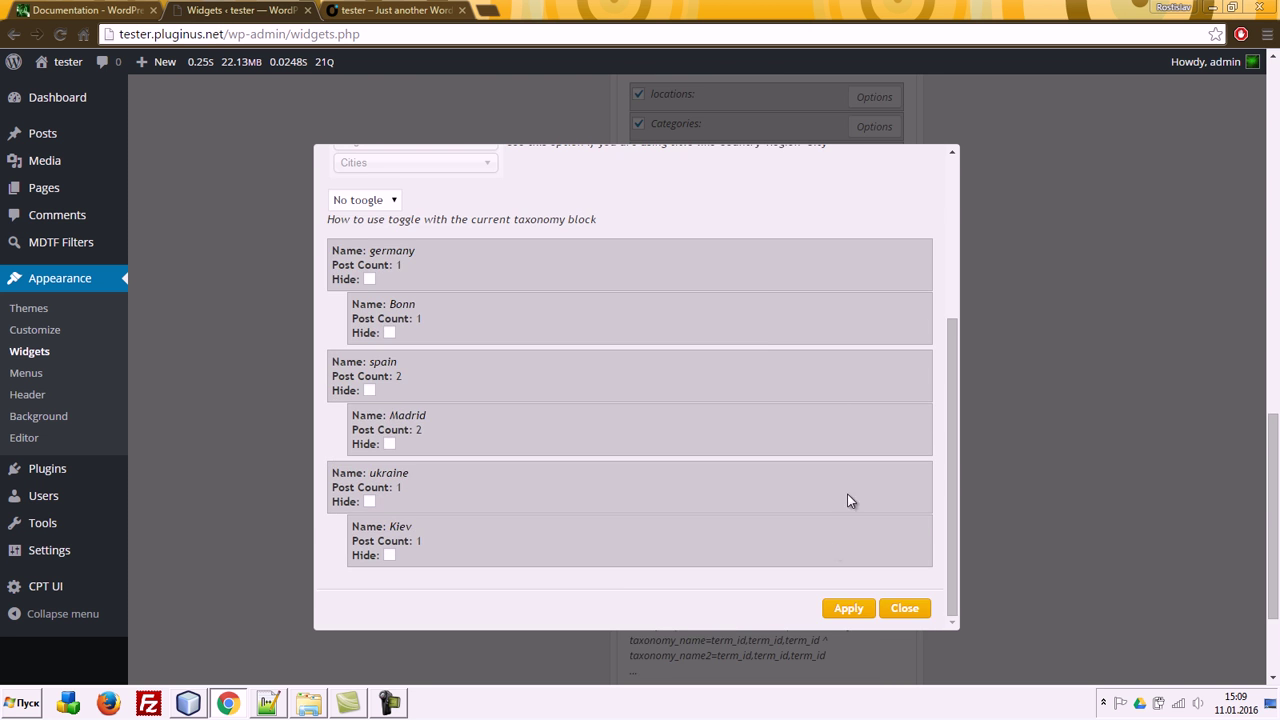
{"action": "left_click", "coordinate": [850, 608]}
{"action": "scroll", "coordinate": [929, 600], "scroll_direction": "down", "scroll_amount": 3}
{"action": "left_click", "coordinate": [895, 552]}
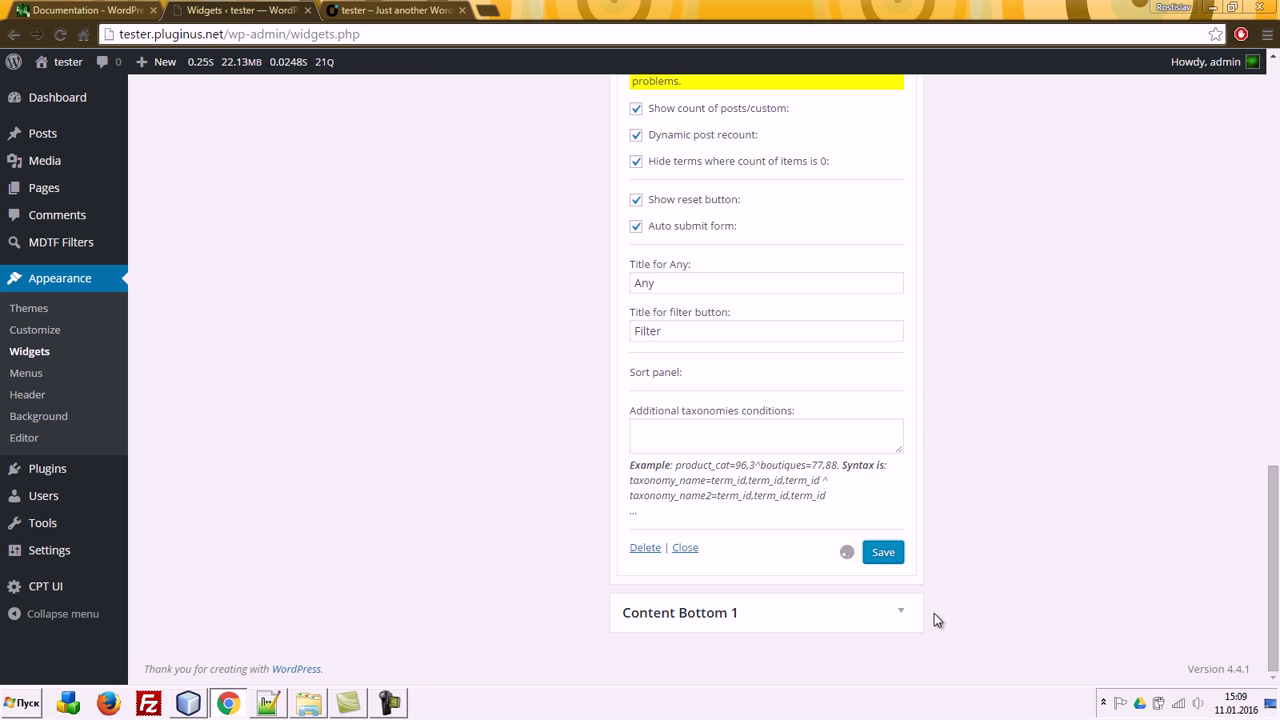
Step: Reload the site's front page and check the title and entries of the locations drop-down
{"action": "left_click", "coordinate": [376, 10]}
{"action": "scroll", "coordinate": [374, 237], "scroll_direction": "up", "scroll_amount": 3}
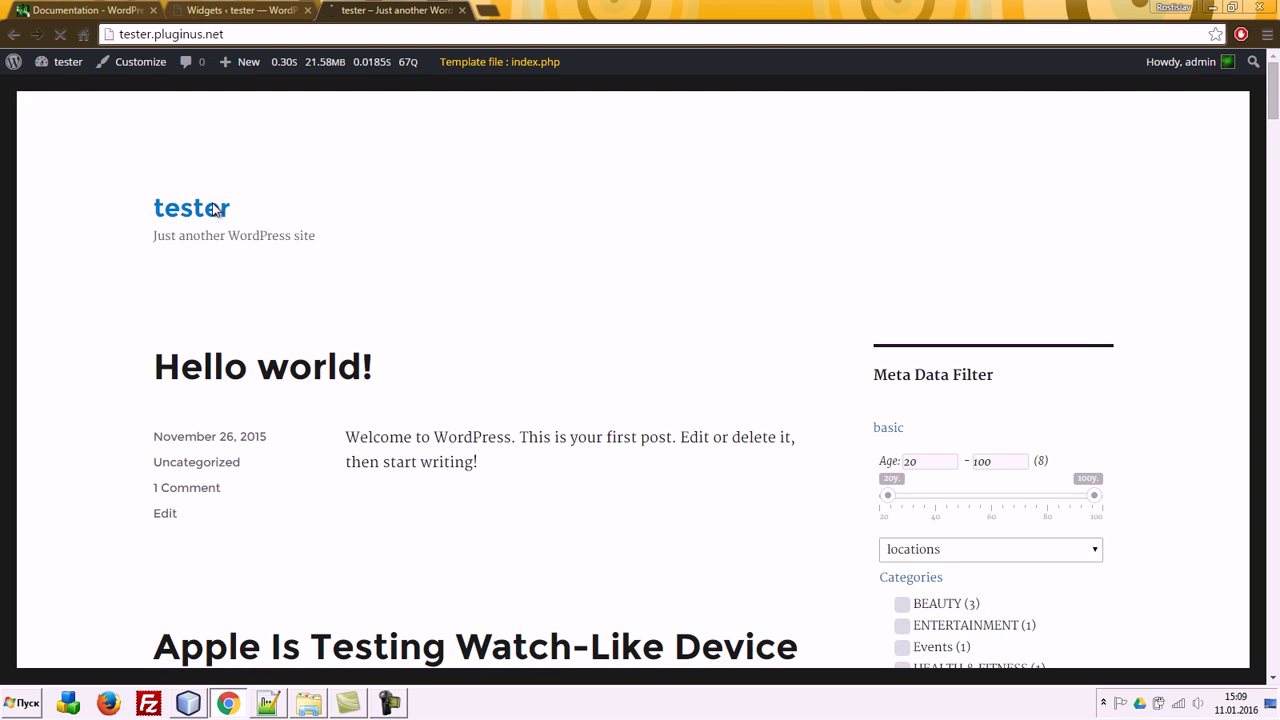
{"action": "left_click", "coordinate": [215, 210]}
{"action": "scroll", "coordinate": [1188, 265], "scroll_direction": "down", "scroll_amount": 3}
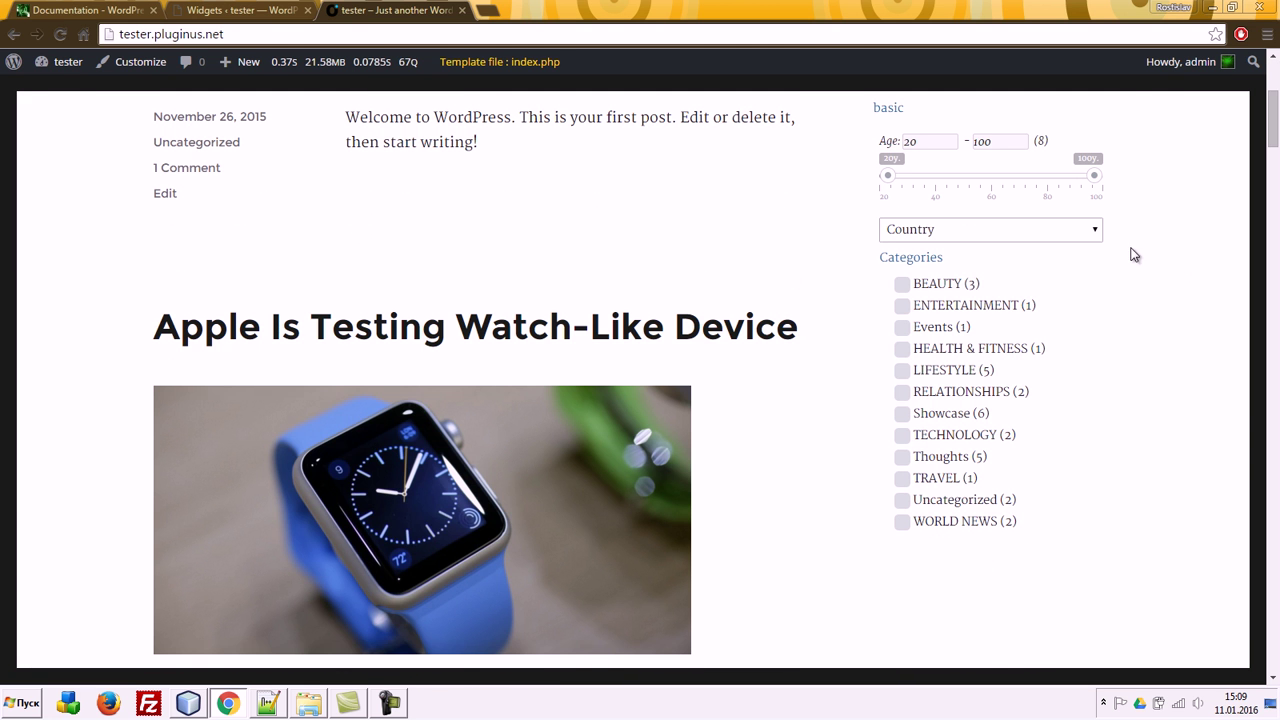
{"action": "left_click", "coordinate": [969, 233]}
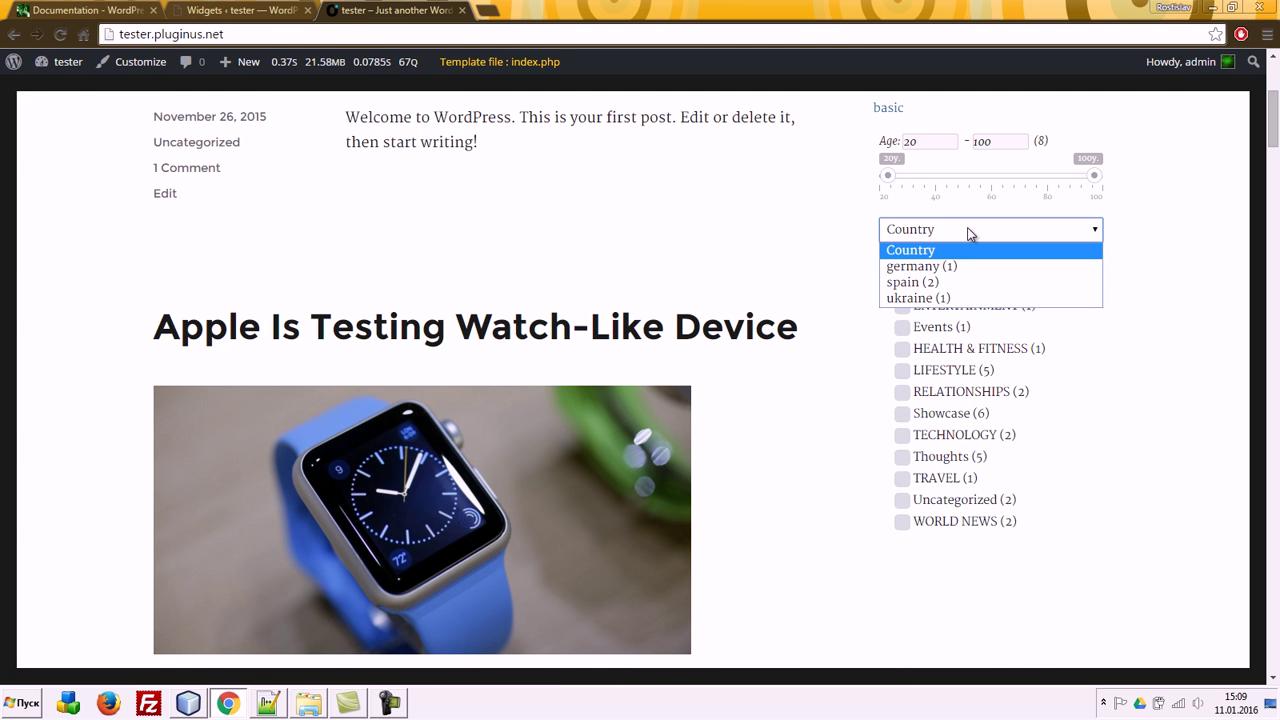
{"action": "left_click", "coordinate": [1204, 248]}
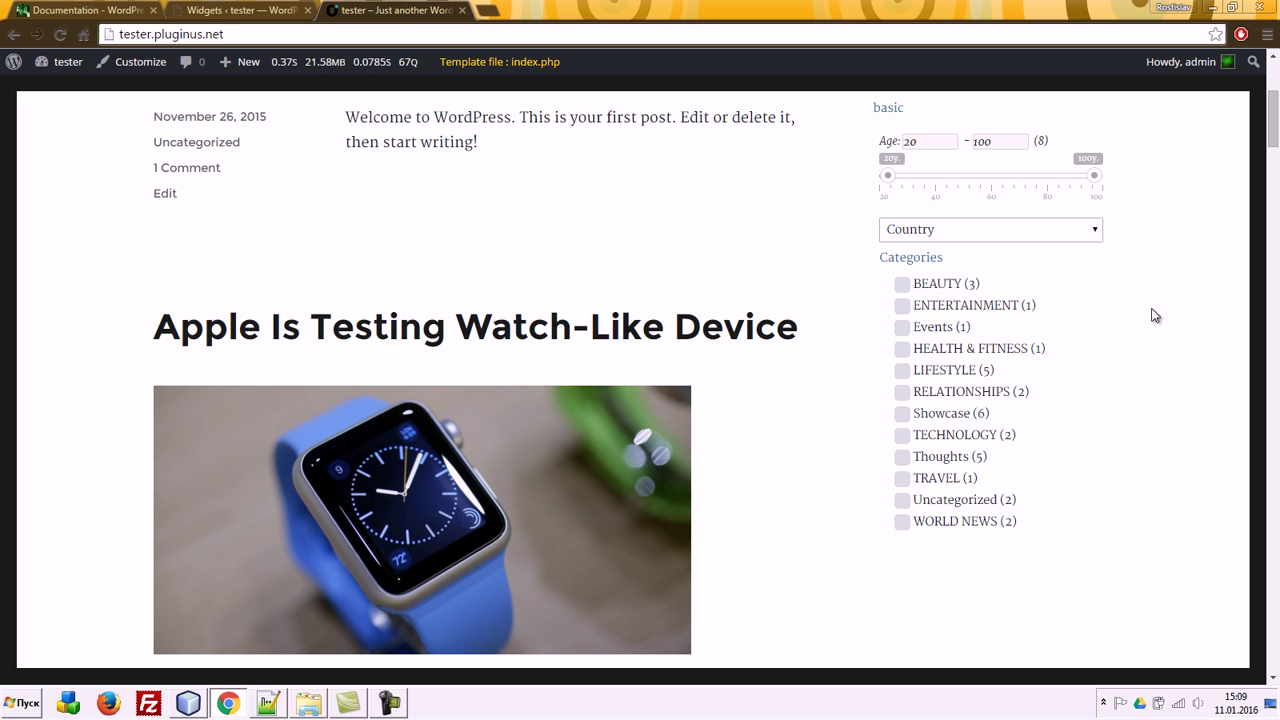
Step: Enable showing all child terms at once below for the locations taxonomy, apply the options and save the widget
{"action": "left_click", "coordinate": [252, 10]}
{"action": "scroll", "coordinate": [822, 256], "scroll_direction": "up", "scroll_amount": 2}
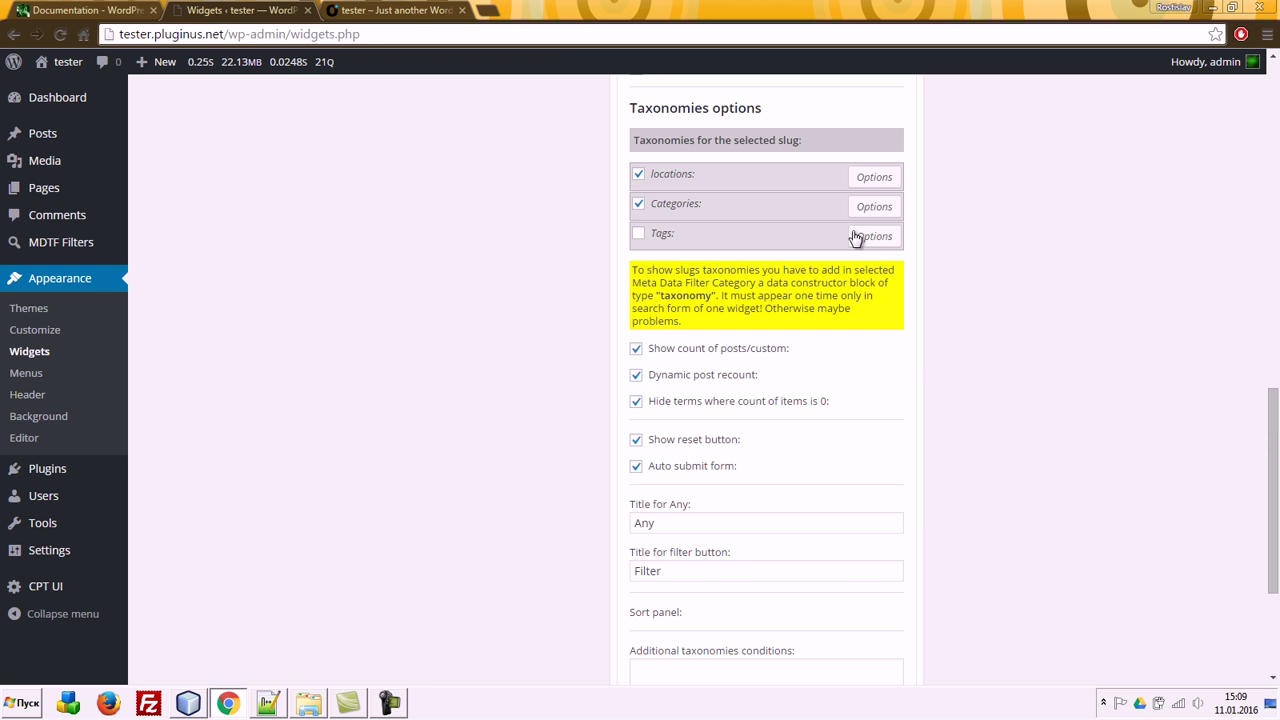
{"action": "left_click", "coordinate": [874, 177]}
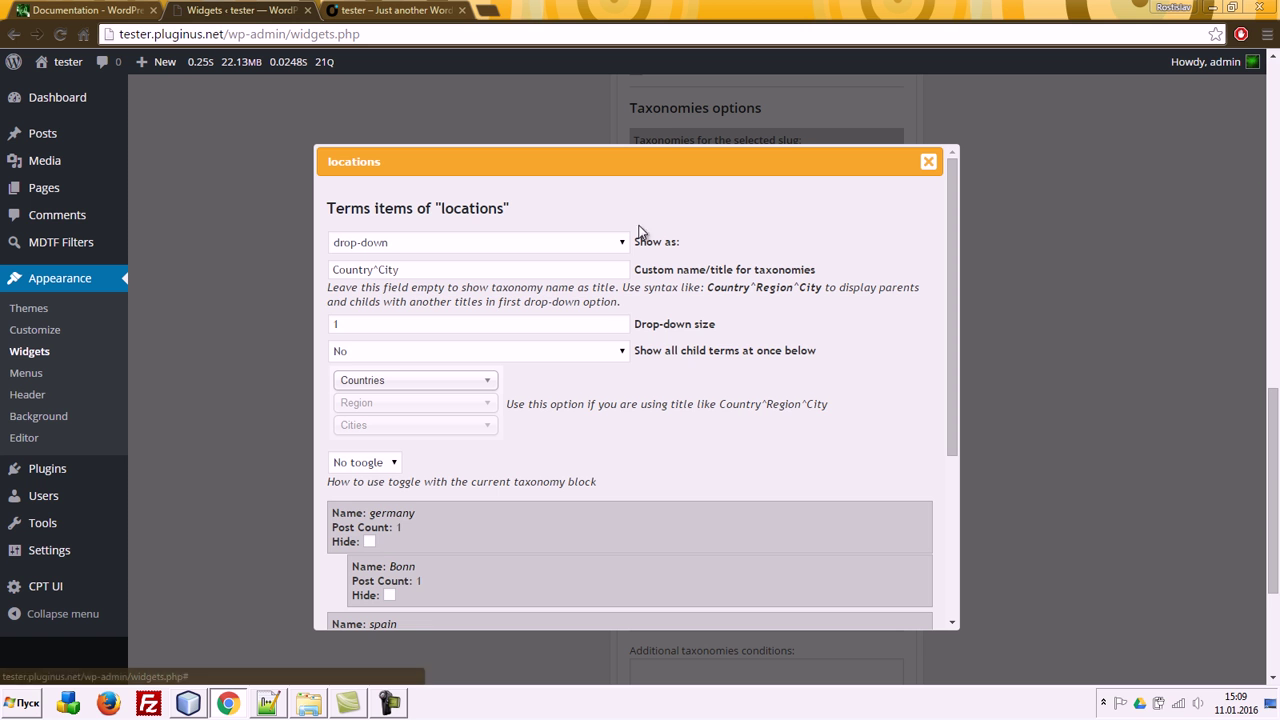
{"action": "left_click_drag", "start_coordinate": [648, 353], "coordinate": [836, 352]}
{"action": "left_click", "coordinate": [508, 351]}
{"action": "left_click", "coordinate": [508, 384]}
{"action": "scroll", "coordinate": [760, 540], "scroll_direction": "down", "scroll_amount": 5}
{"action": "left_click", "coordinate": [868, 610]}
{"action": "left_click", "coordinate": [892, 638]}
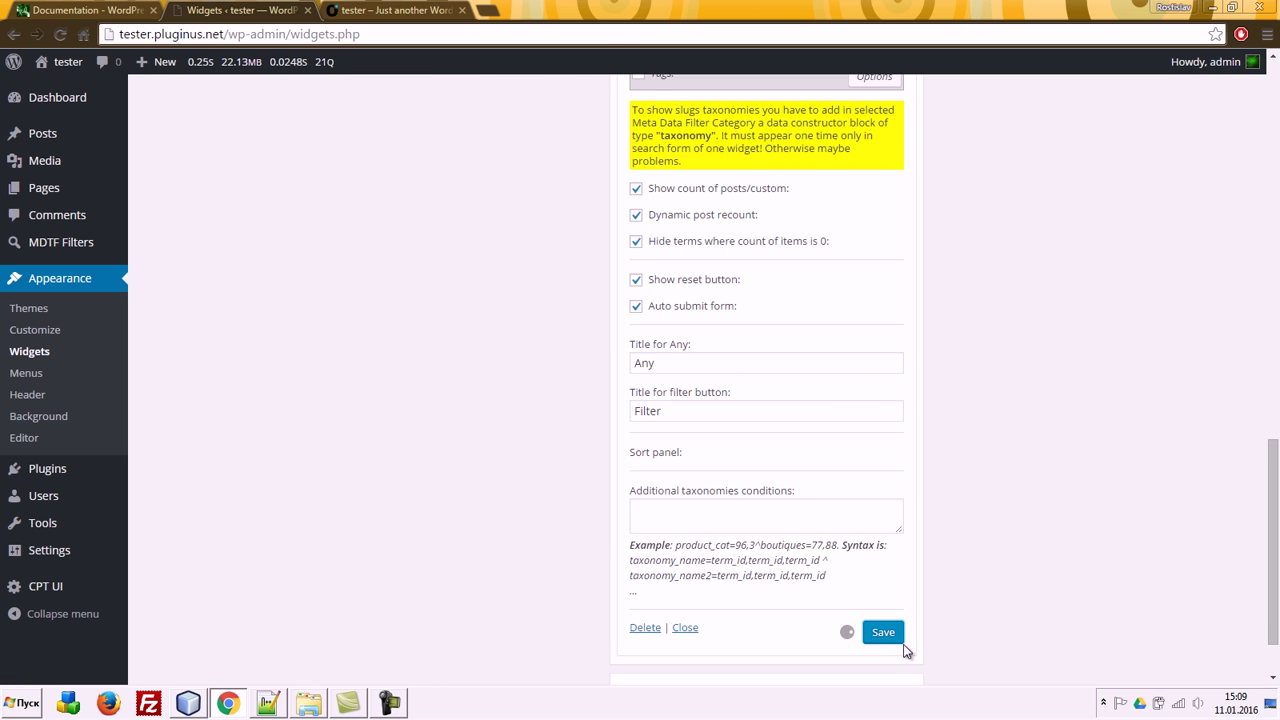
Step: Reload the front page and check the Country and City drop-downs in the filter
{"action": "left_click", "coordinate": [400, 10]}
{"action": "key", "text": "F5"}
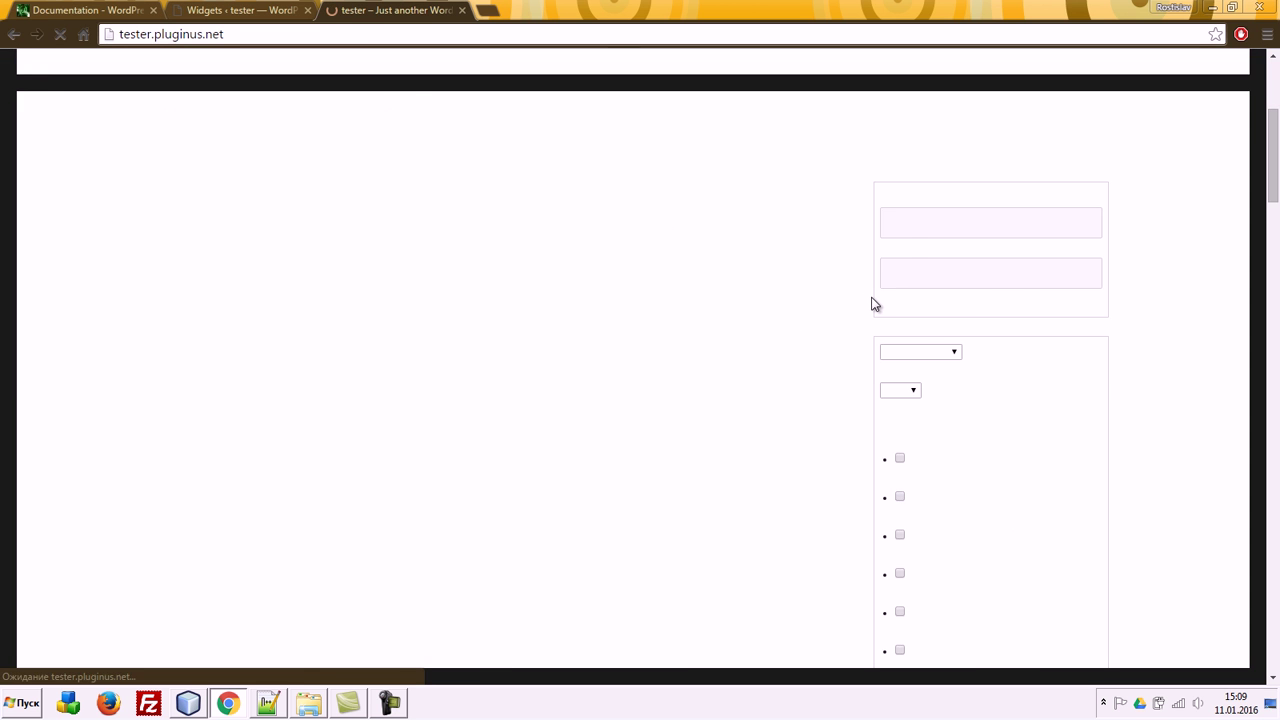
{"action": "scroll", "coordinate": [1091, 354], "scroll_direction": "up", "scroll_amount": 3}
{"action": "scroll", "coordinate": [1177, 340], "scroll_direction": "down", "scroll_amount": 3}
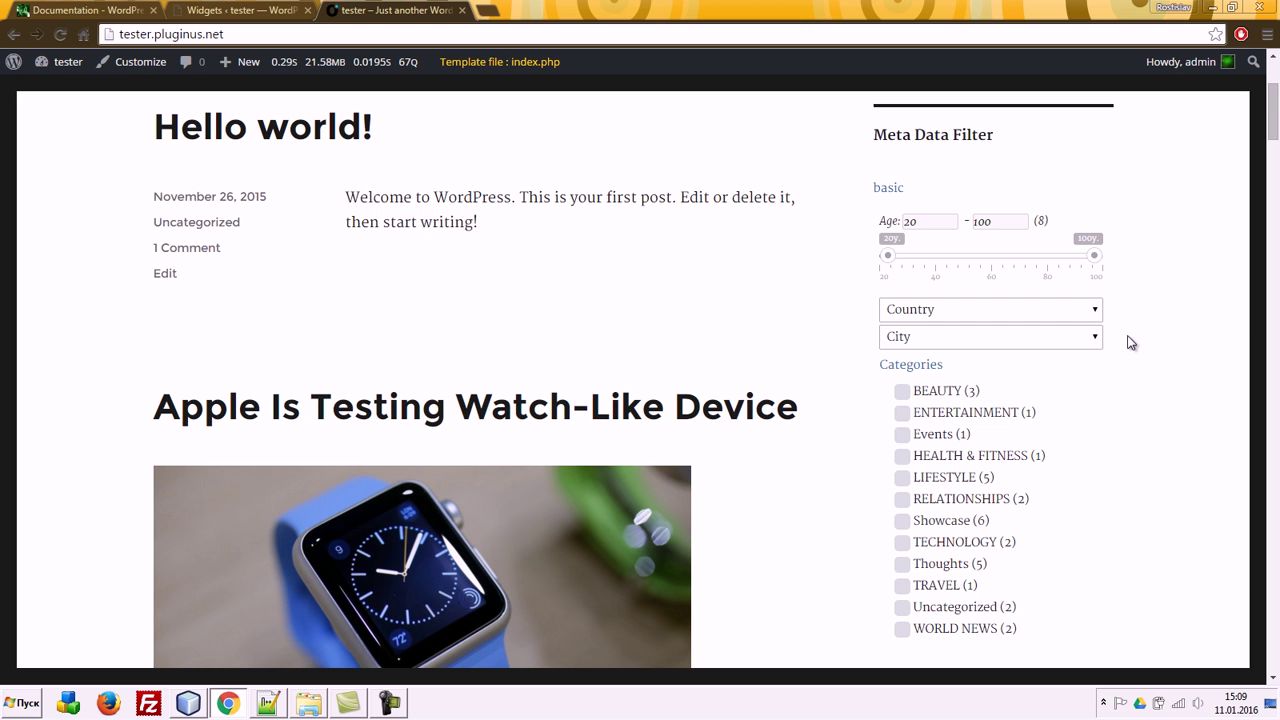
Step: Filter the posts by country germany and city Bonn, and look through the resulting posts
{"action": "left_click", "coordinate": [1036, 310]}
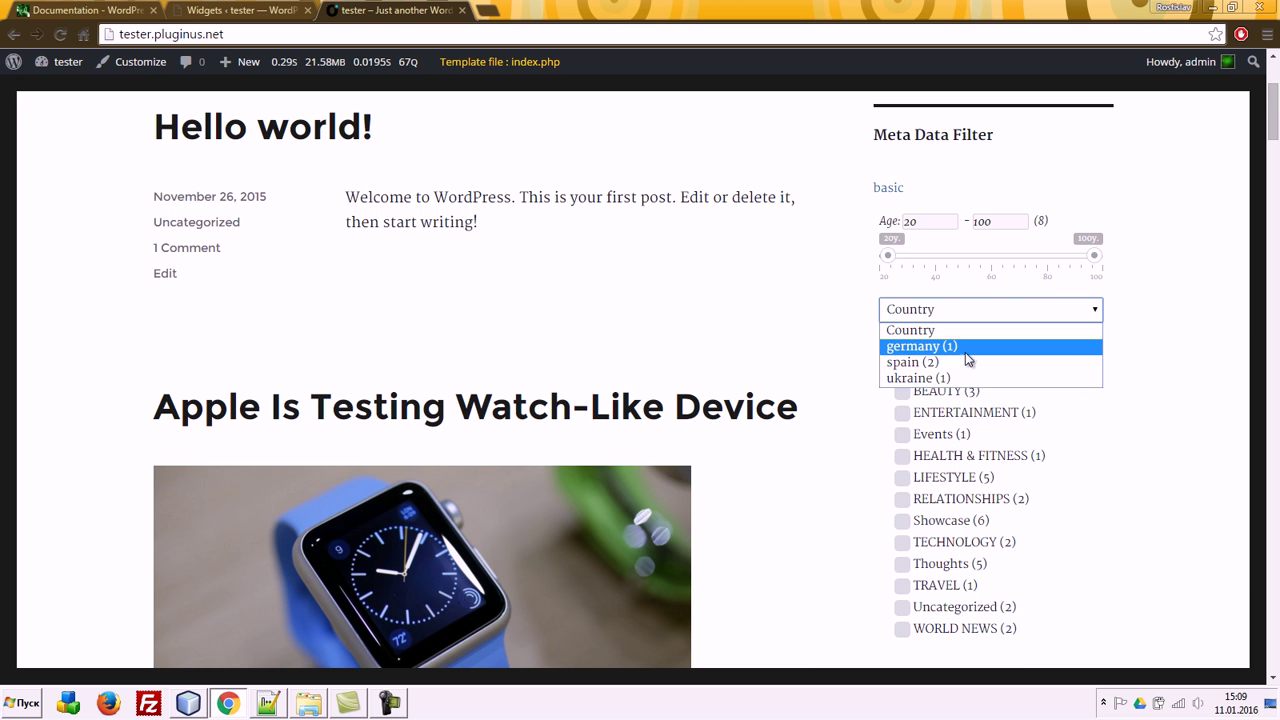
{"action": "left_click", "coordinate": [968, 346]}
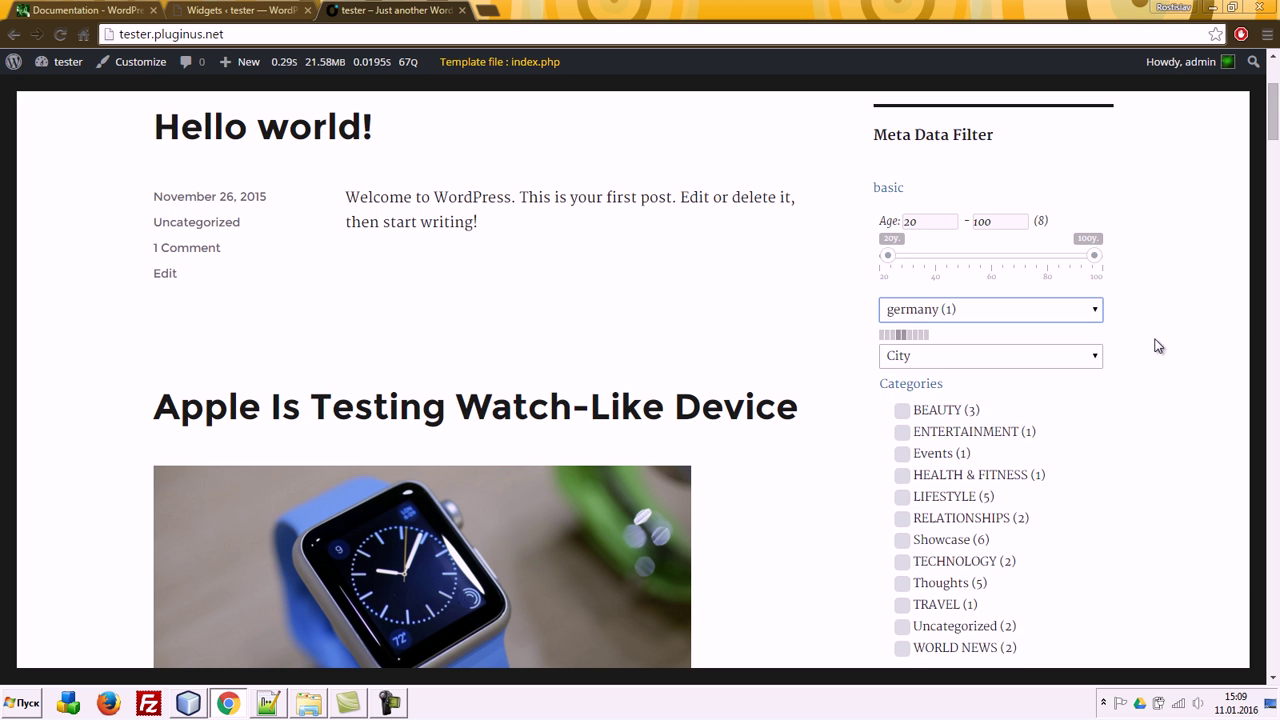
{"action": "scroll", "coordinate": [1146, 349], "scroll_direction": "down", "scroll_amount": 2}
{"action": "left_click", "coordinate": [920, 367]}
{"action": "left_click", "coordinate": [910, 403]}
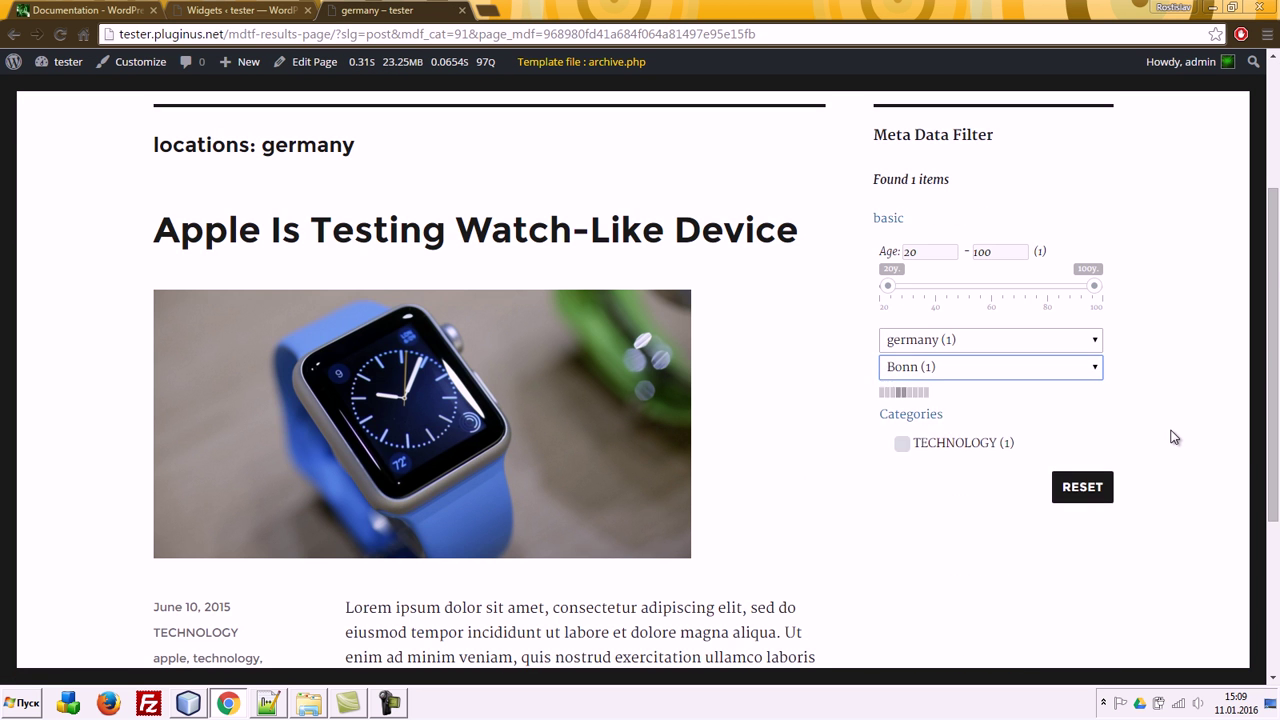
{"action": "scroll", "coordinate": [1140, 390], "scroll_direction": "down", "scroll_amount": 4}
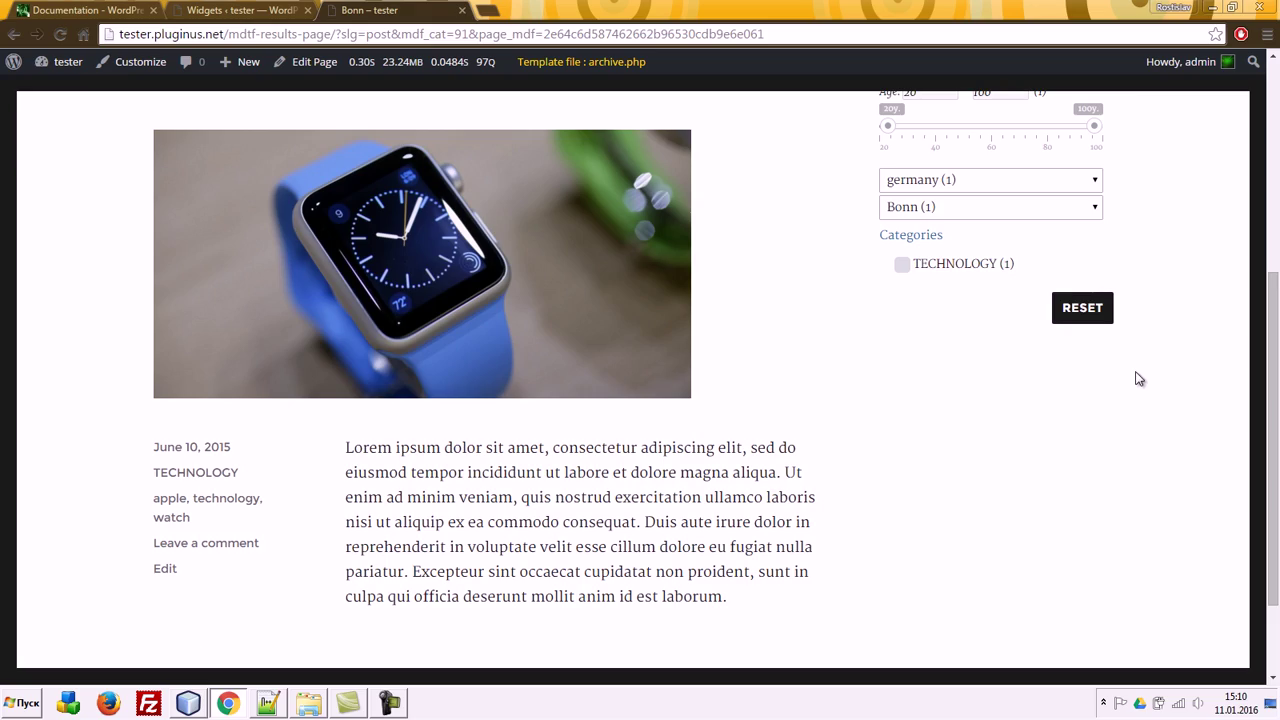
{"action": "scroll", "coordinate": [1160, 363], "scroll_direction": "up", "scroll_amount": 3}
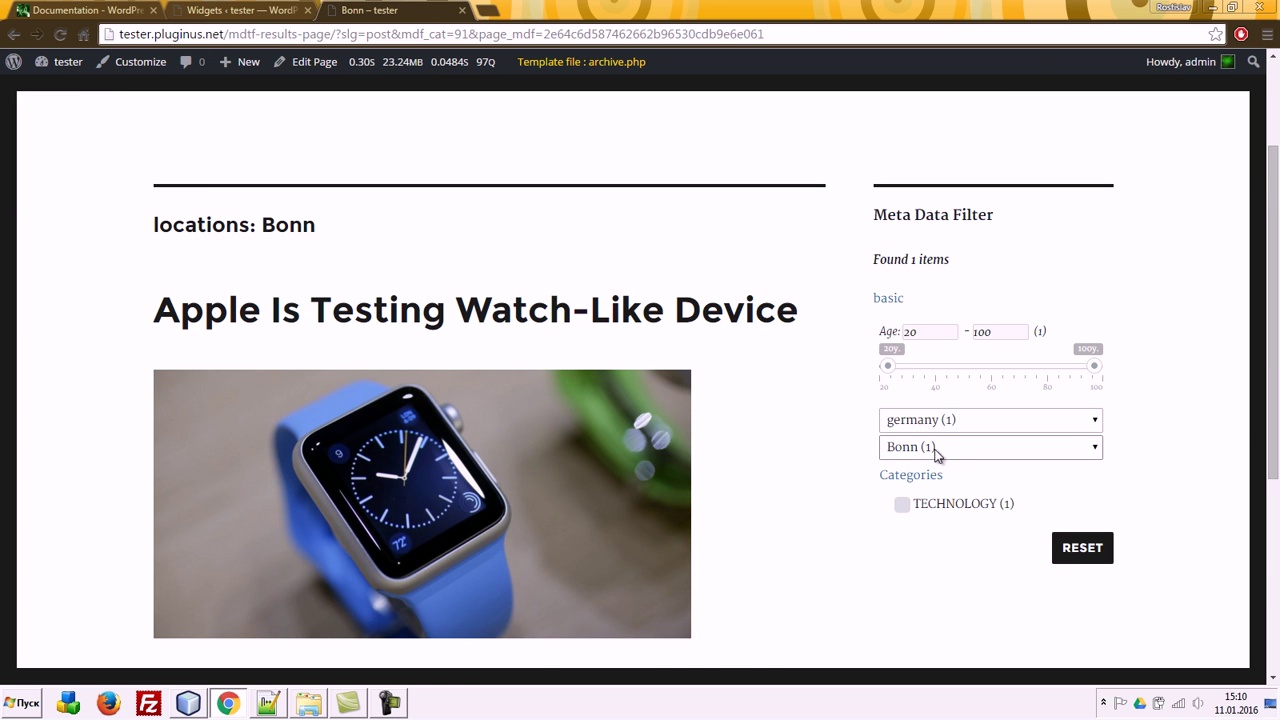
Step: Reset the filter and check the entries of the Country drop-down and the rest of the form
{"action": "left_click", "coordinate": [1083, 547]}
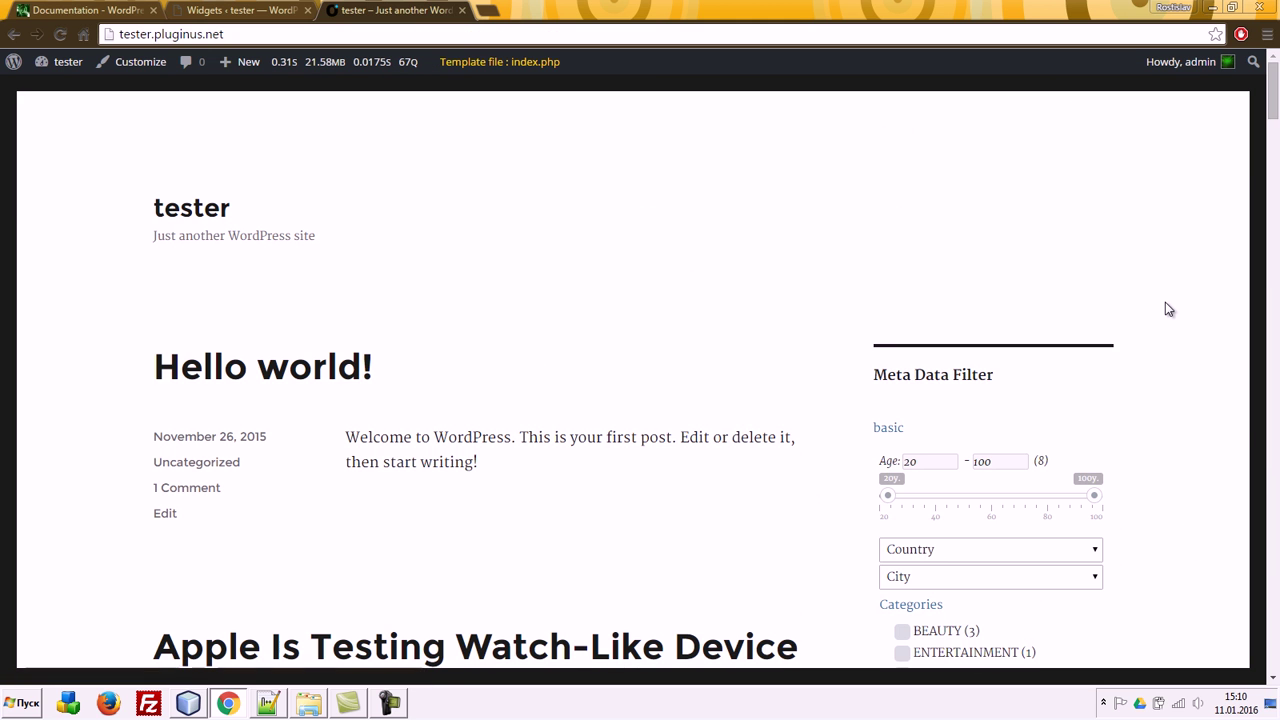
{"action": "scroll", "coordinate": [1160, 320], "scroll_direction": "down", "scroll_amount": 3}
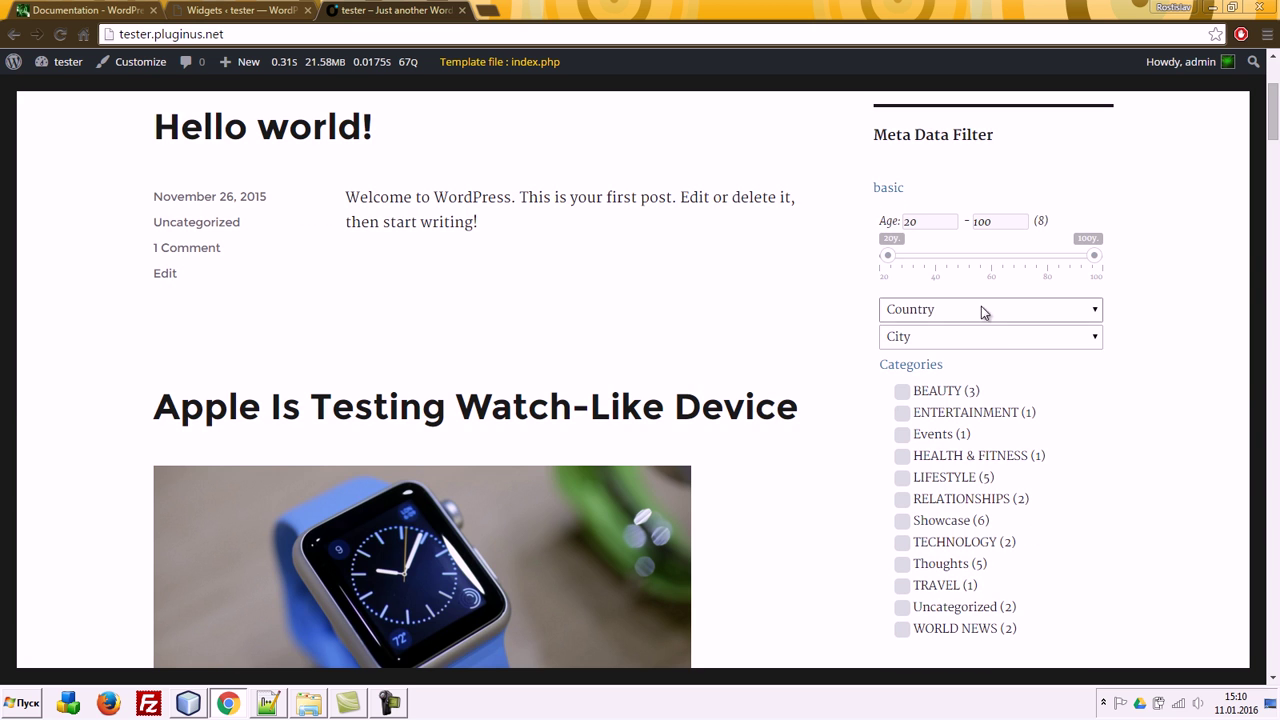
{"action": "left_click", "coordinate": [957, 309]}
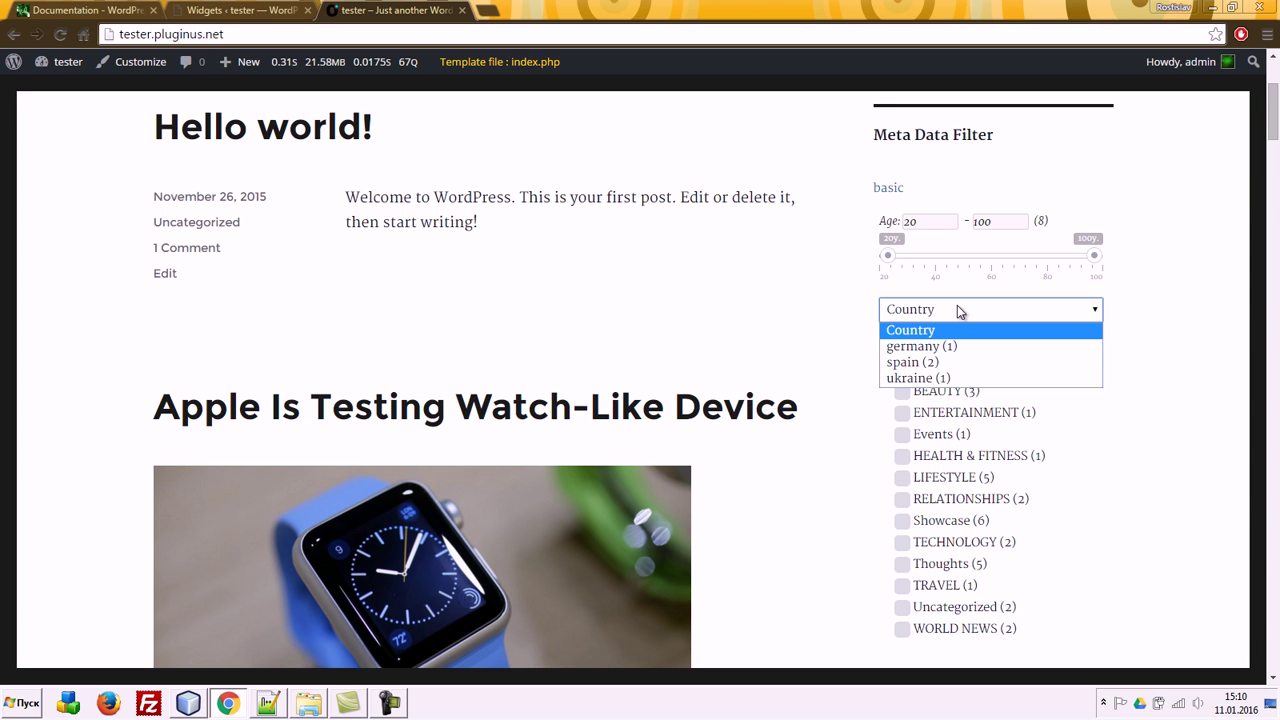
{"action": "left_click", "coordinate": [1169, 276]}
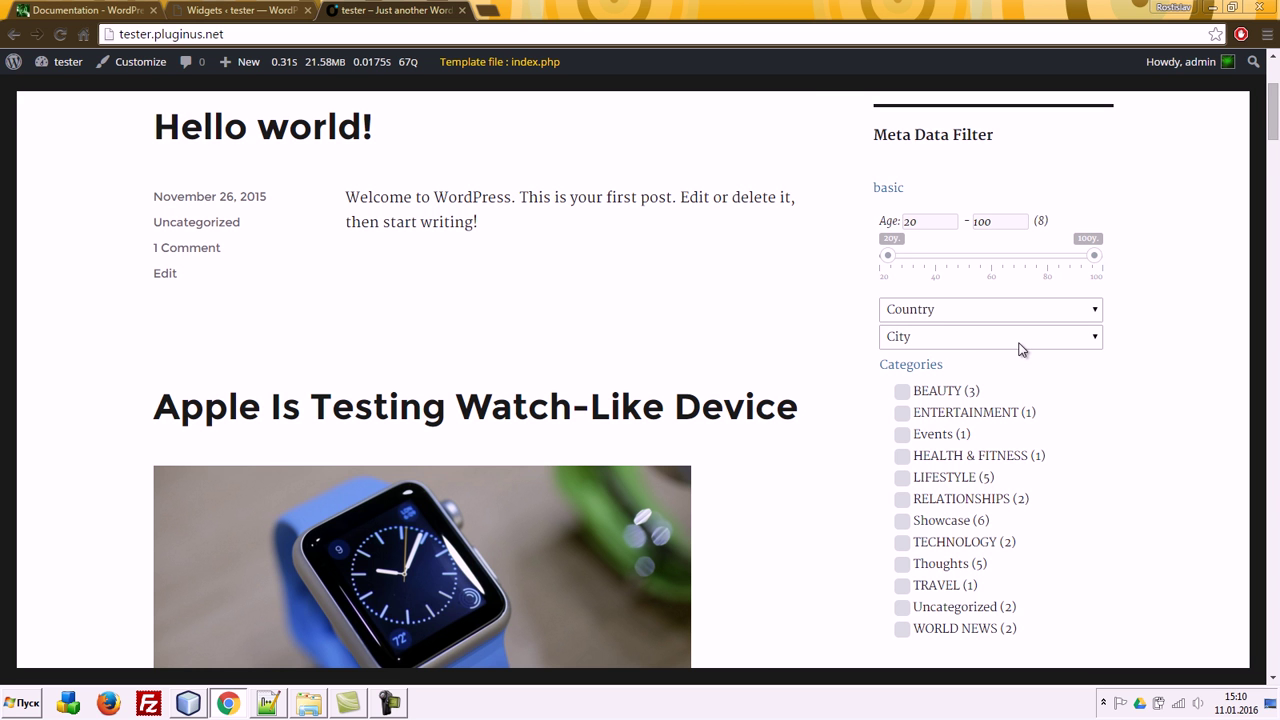
{"action": "scroll", "coordinate": [1124, 381], "scroll_direction": "down", "scroll_amount": 1}
{"action": "scroll", "coordinate": [1124, 381], "scroll_direction": "down", "scroll_amount": 3}
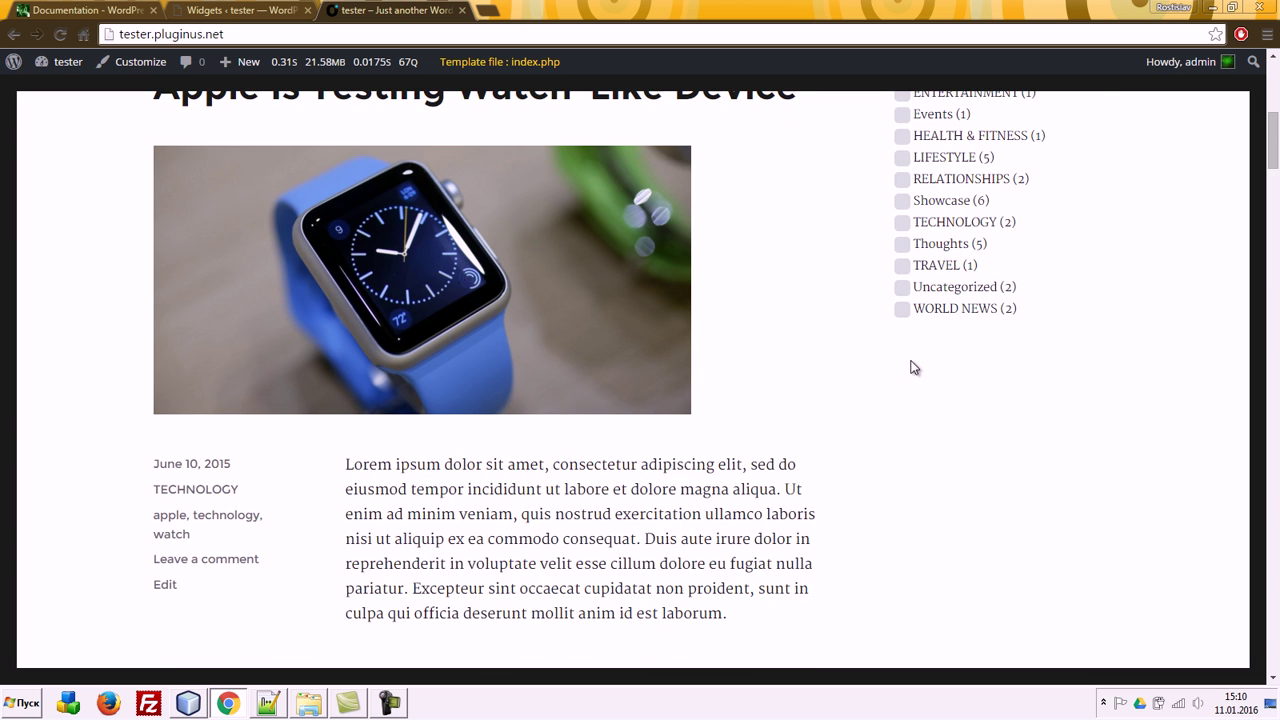
Step: Turn off automatic form submission in the filter widget and save it
{"action": "left_click", "coordinate": [240, 10]}
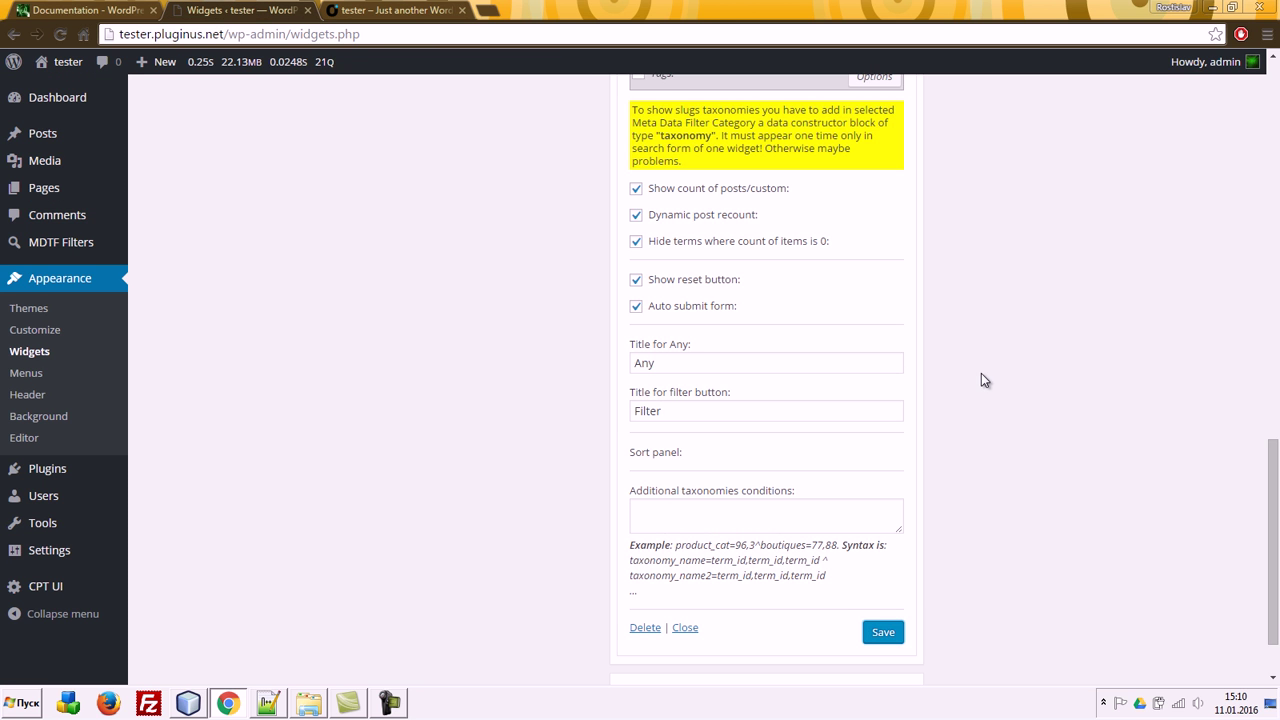
{"action": "scroll", "coordinate": [982, 374], "scroll_direction": "up", "scroll_amount": 3}
{"action": "scroll", "coordinate": [984, 374], "scroll_direction": "down", "scroll_amount": 1}
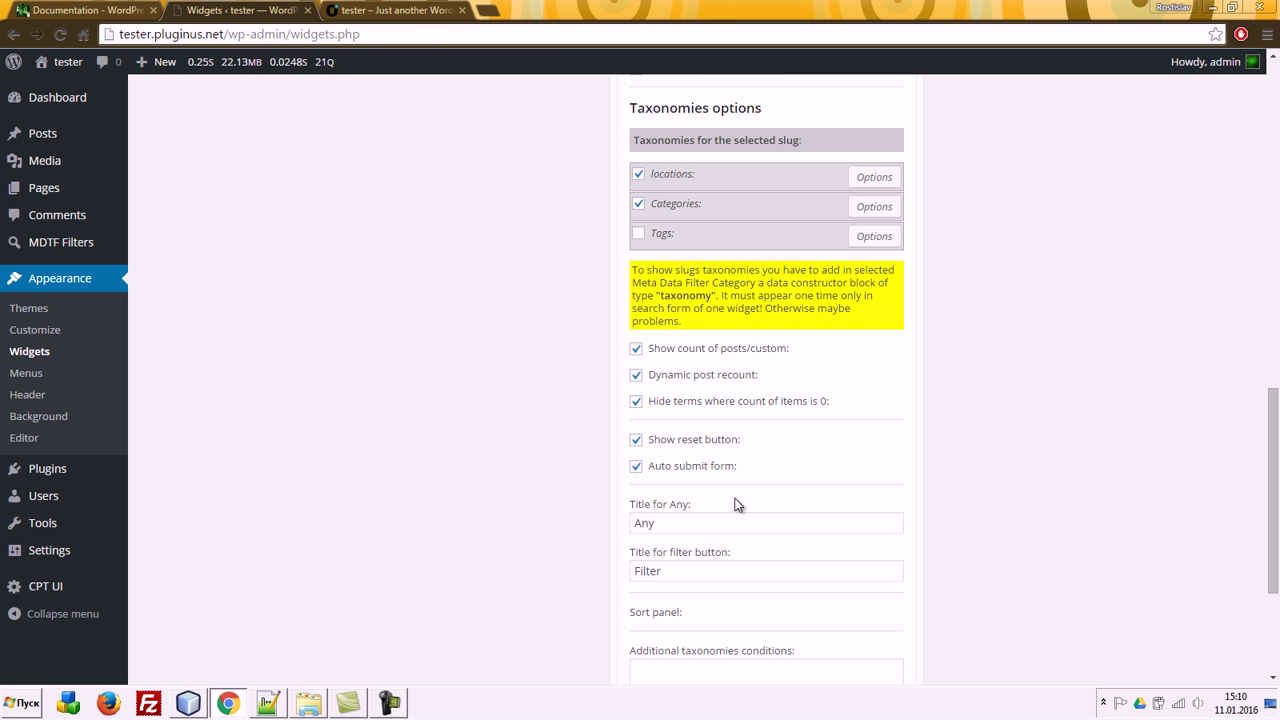
{"action": "left_click", "coordinate": [672, 466]}
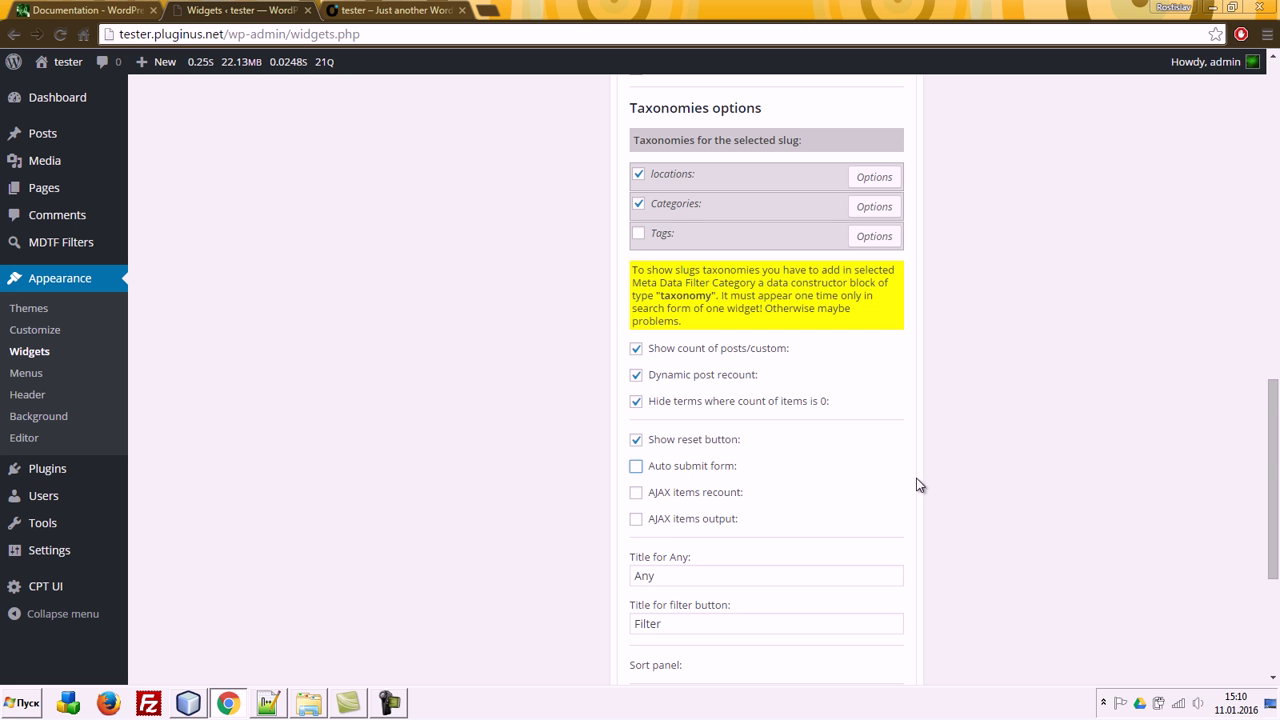
{"action": "scroll", "coordinate": [920, 485], "scroll_direction": "down", "scroll_amount": 3}
{"action": "left_click", "coordinate": [886, 552]}
Step: Reload the site's front page and choose germany as the country in the filter
{"action": "left_click", "coordinate": [397, 10]}
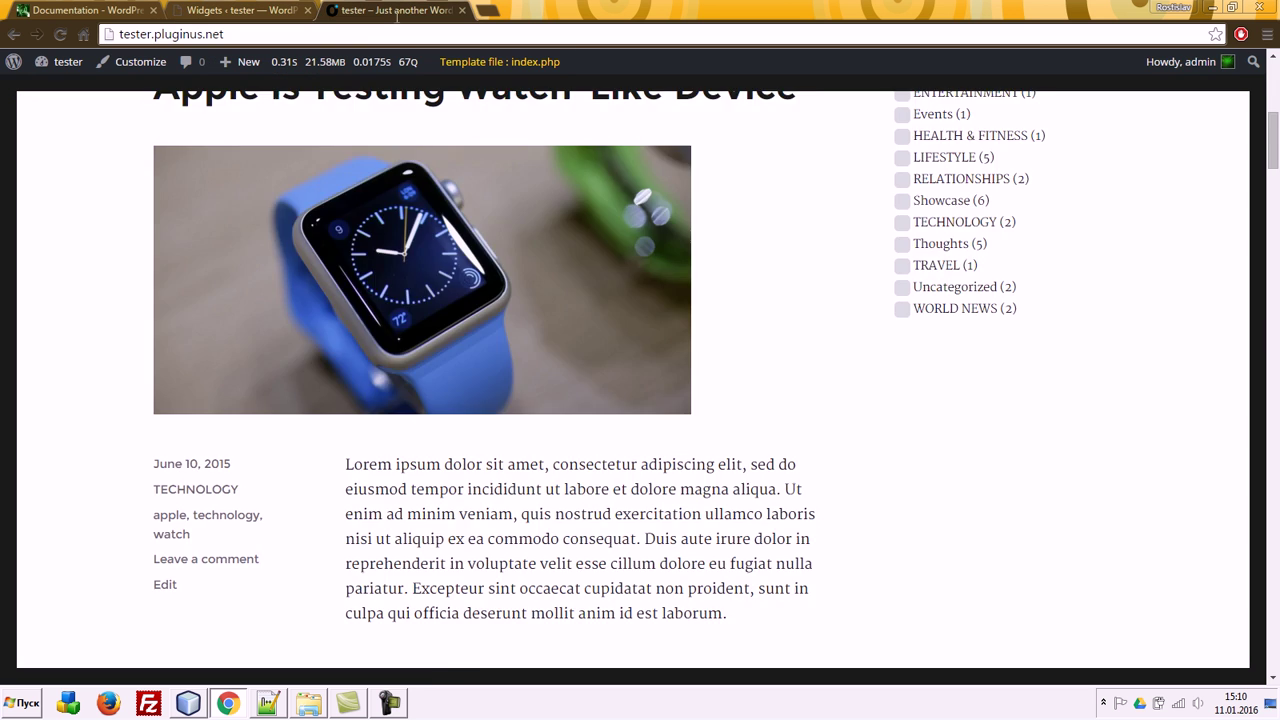
{"action": "key", "text": "F5"}
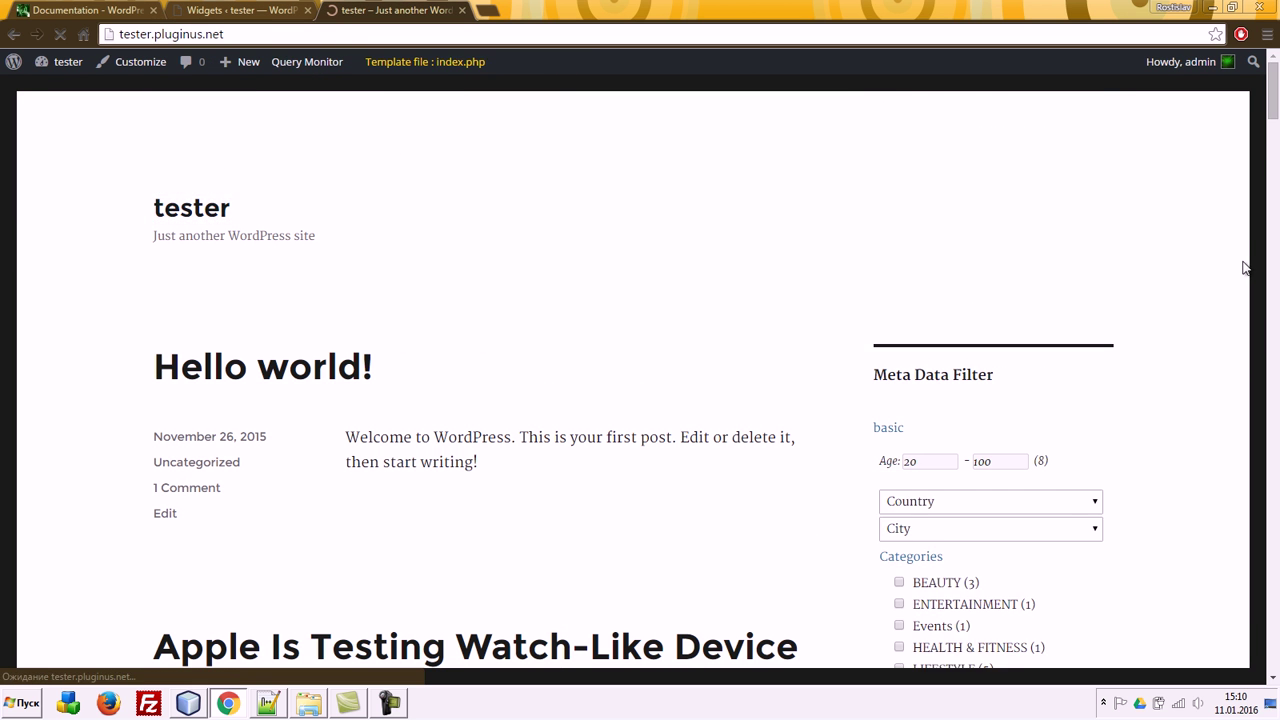
{"action": "scroll", "coordinate": [1245, 268], "scroll_direction": "down", "scroll_amount": 3}
{"action": "left_click", "coordinate": [971, 229]}
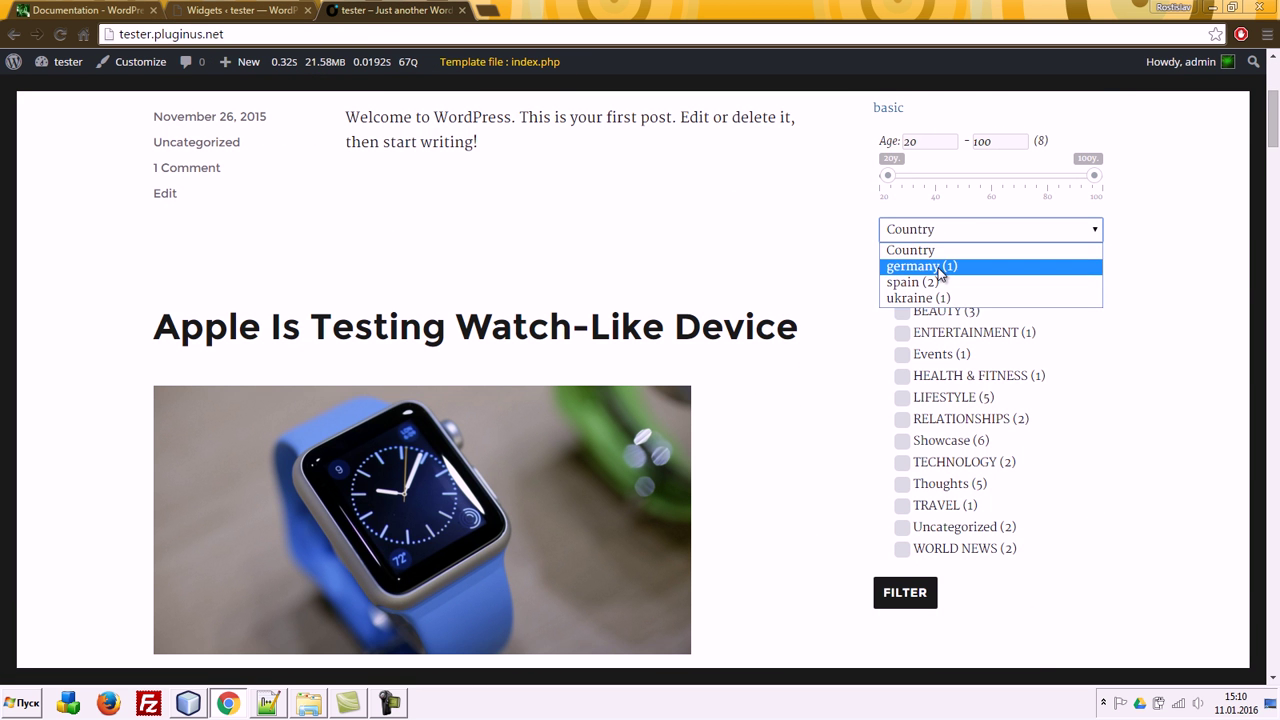
{"action": "left_click", "coordinate": [940, 267]}
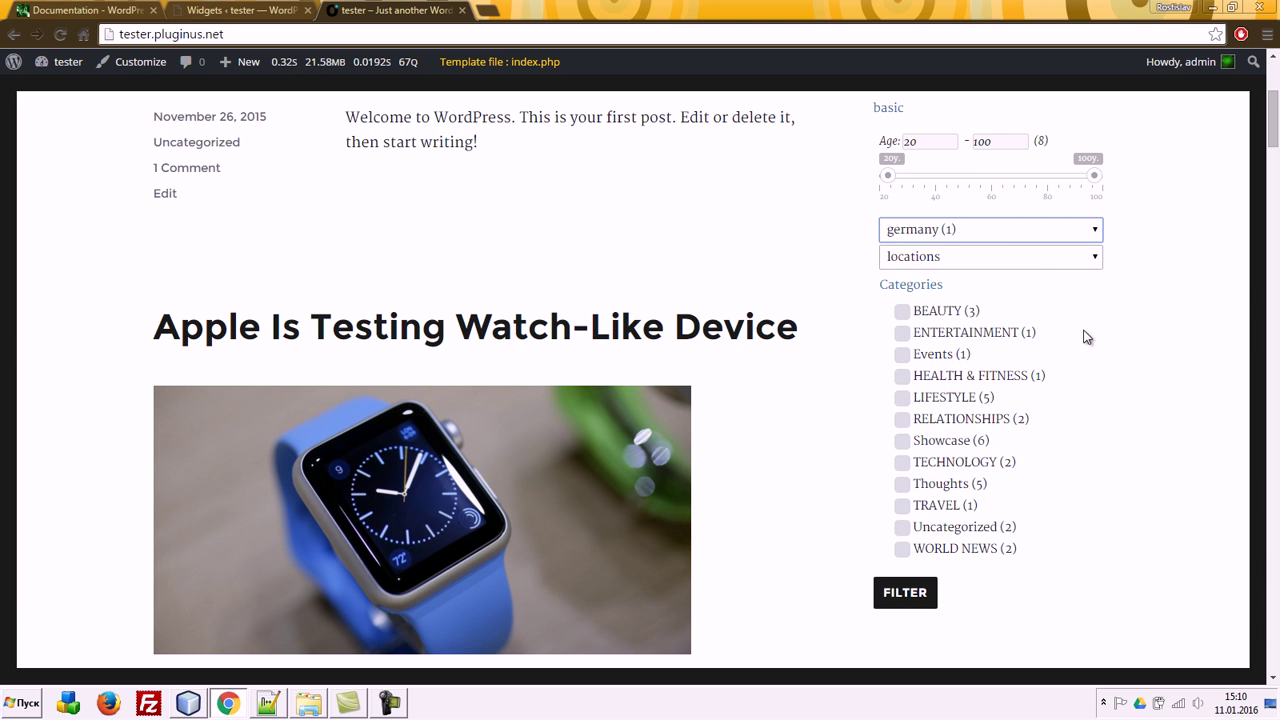
Step: Filter the germany posts by ages 55 to 100 and the ENTERTAINMENT category, and reset the filter after checking the results
{"action": "left_click_drag", "start_coordinate": [887, 176], "coordinate": [973, 176]}
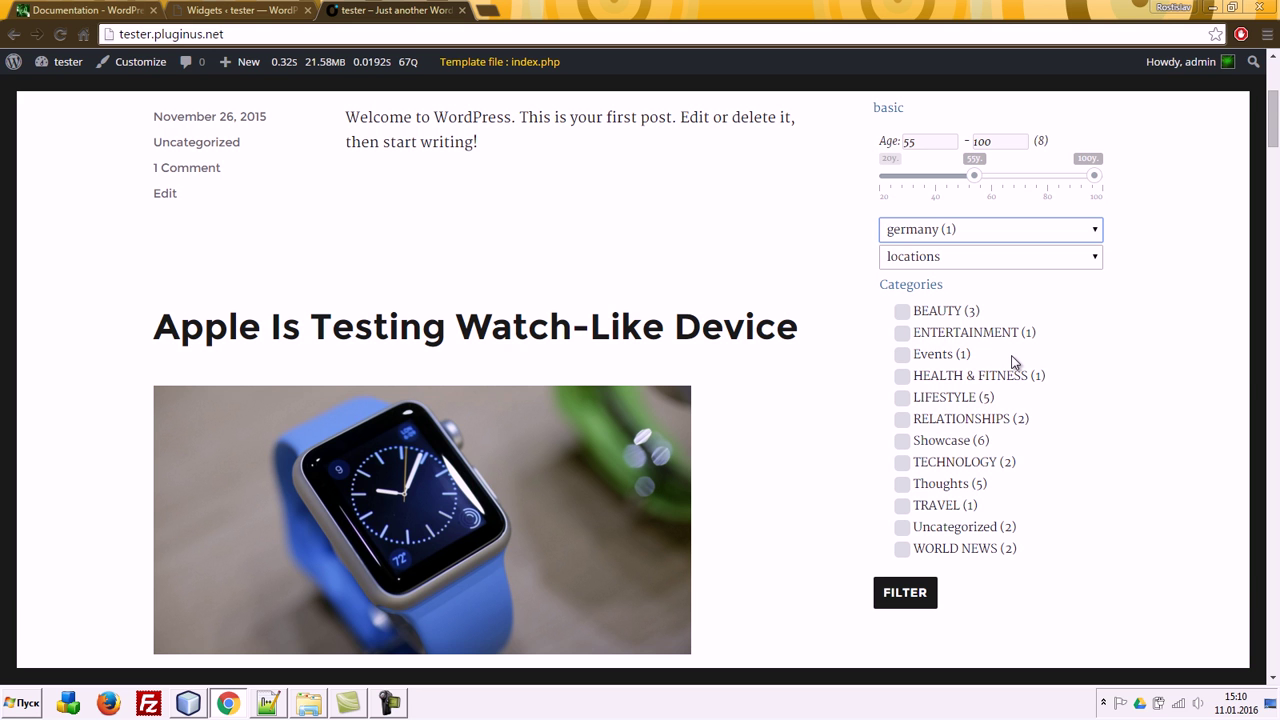
{"action": "left_click", "coordinate": [903, 334]}
{"action": "left_click", "coordinate": [926, 596]}
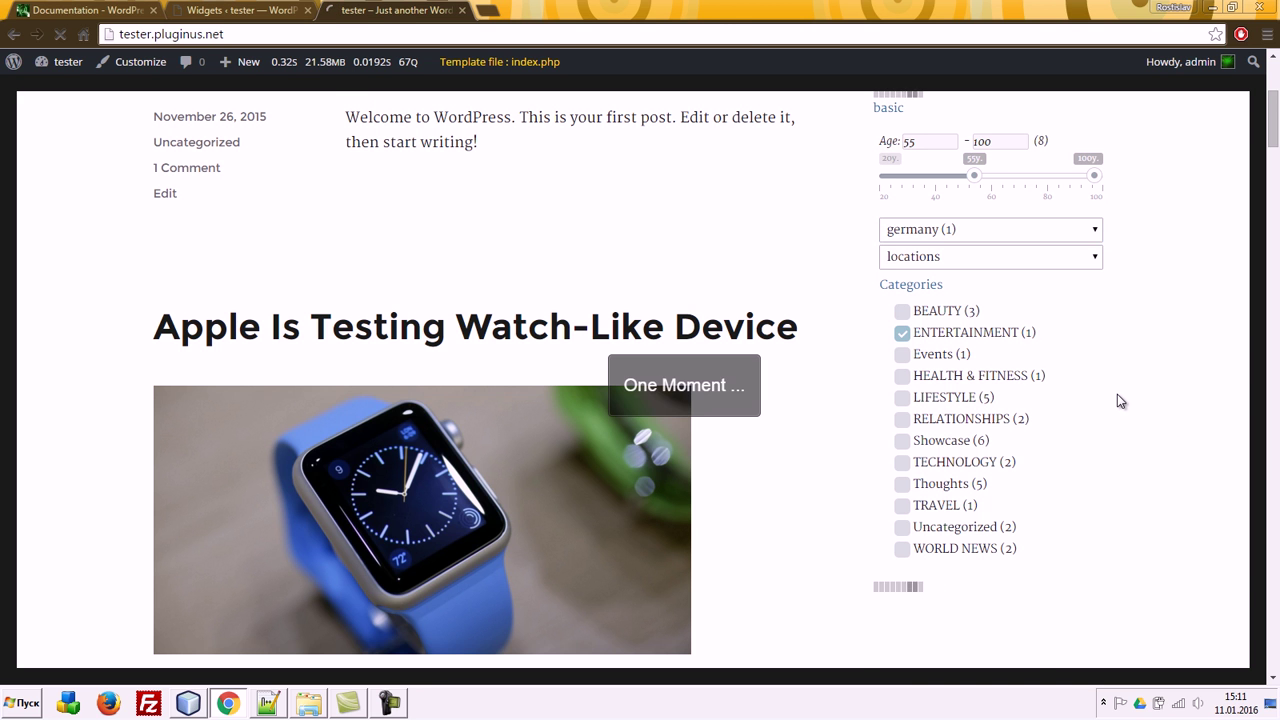
{"action": "scroll", "coordinate": [1120, 401], "scroll_direction": "down", "scroll_amount": 2}
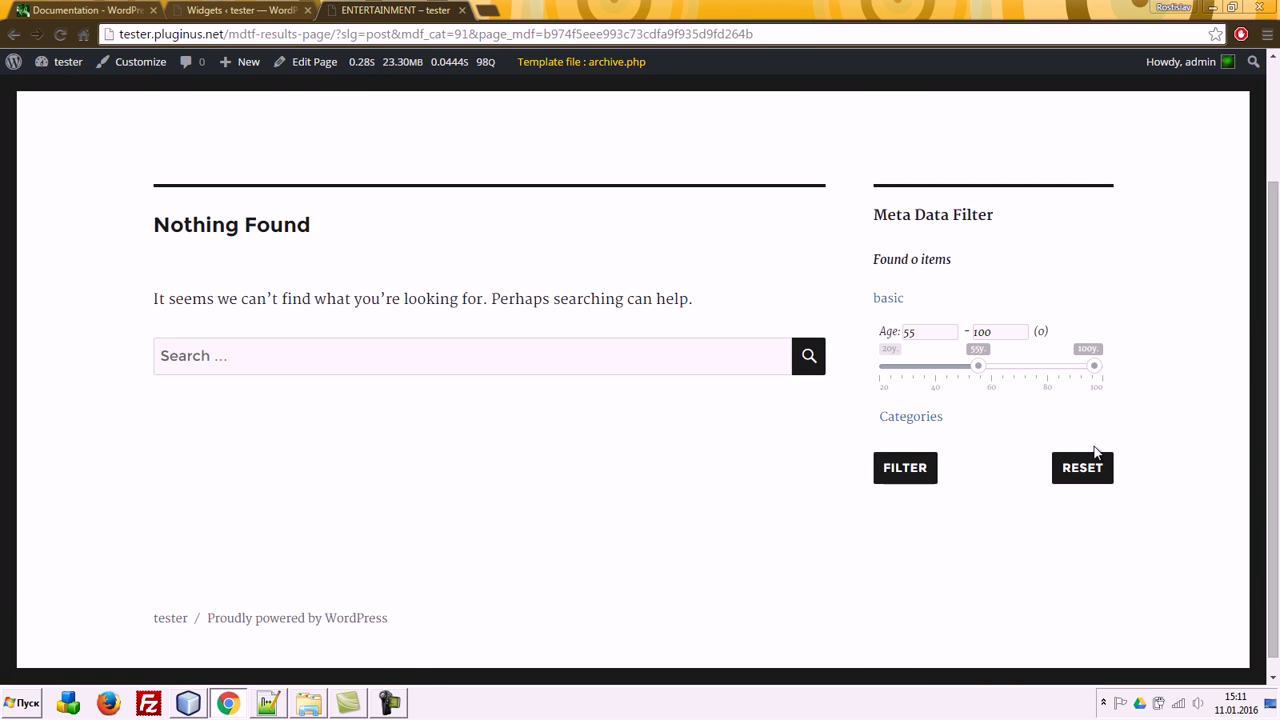
{"action": "left_click", "coordinate": [1108, 470]}
Step: Filter the posts by country spain and ages 55 to 100, and reset the filter after checking the results
{"action": "scroll", "coordinate": [1181, 472], "scroll_direction": "down", "scroll_amount": 3}
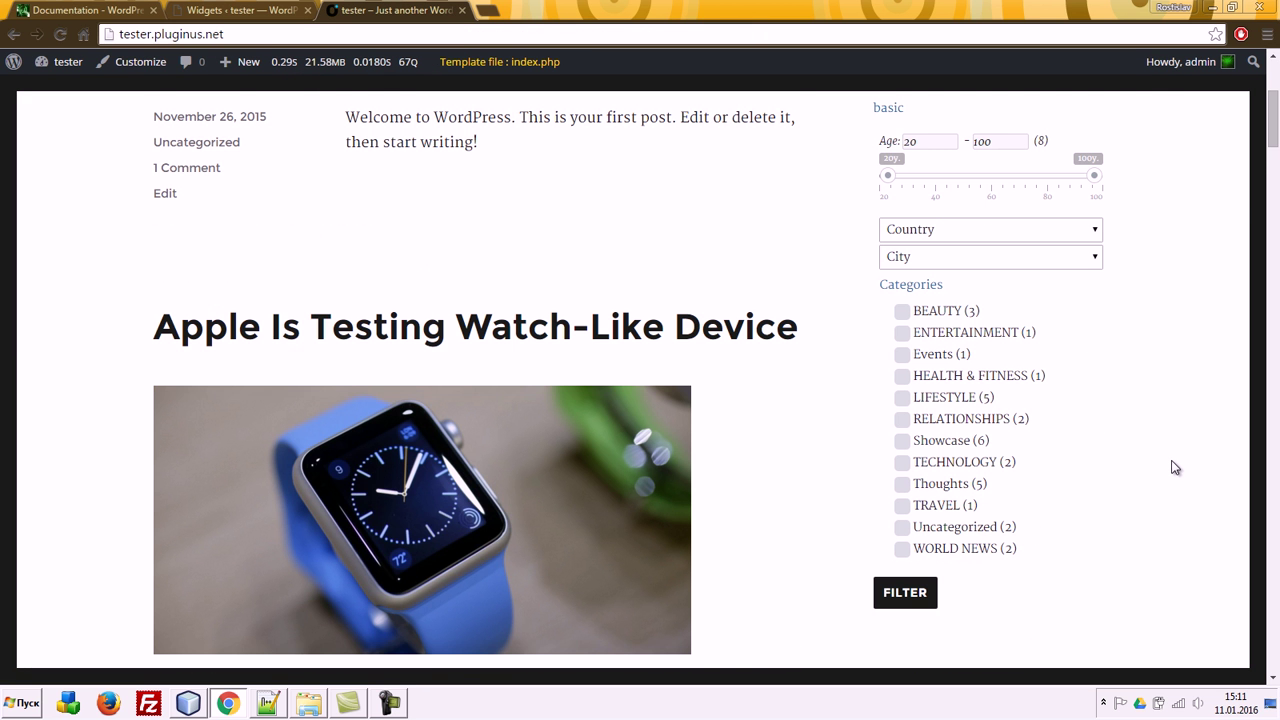
{"action": "left_click", "coordinate": [941, 229]}
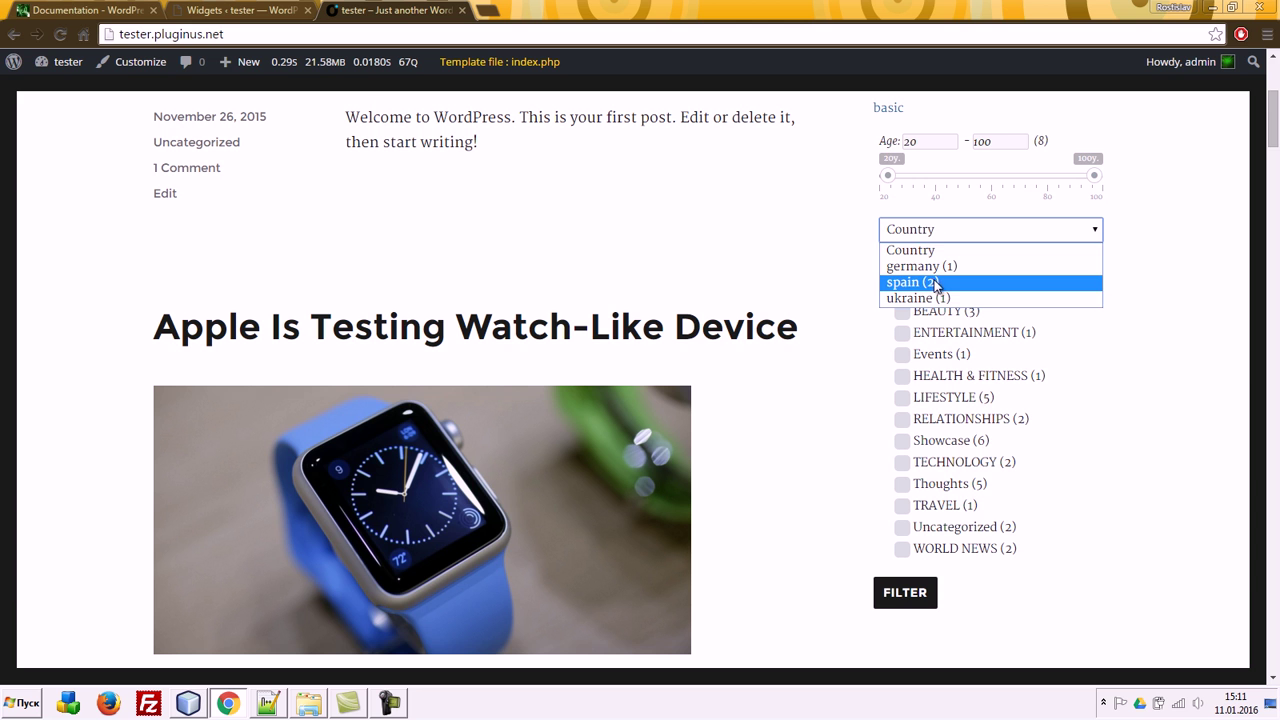
{"action": "left_click", "coordinate": [936, 283]}
{"action": "left_click_drag", "start_coordinate": [887, 175], "coordinate": [980, 175]}
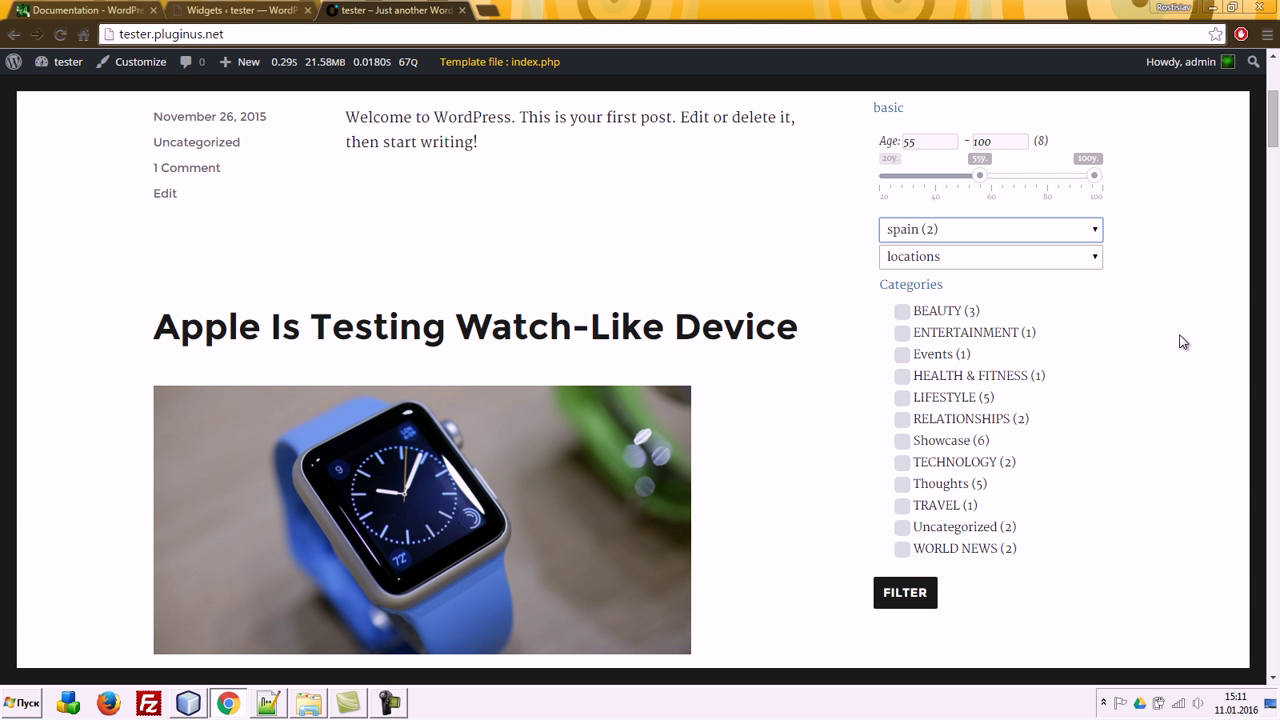
{"action": "left_click", "coordinate": [910, 594]}
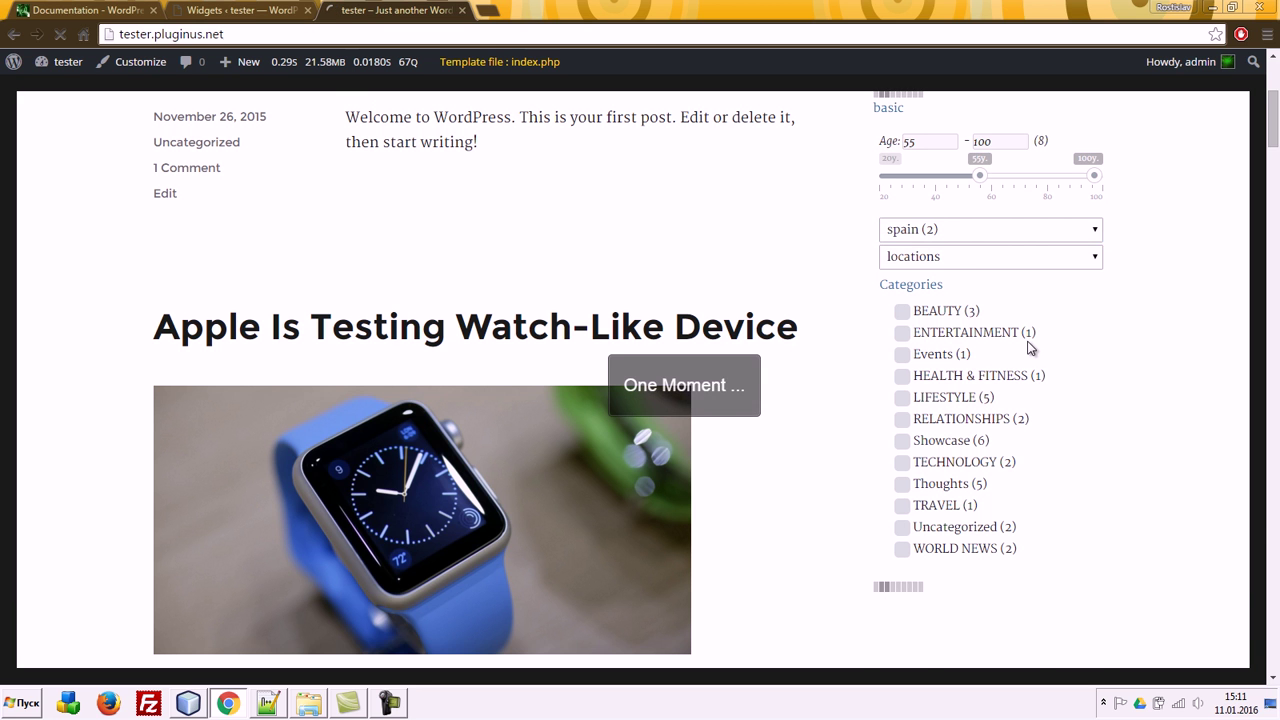
{"action": "scroll", "coordinate": [1035, 330], "scroll_direction": "down", "scroll_amount": 2}
{"action": "left_click", "coordinate": [1085, 467]}
Step: Filter the posts by country spain and ages 25 to 100
{"action": "scroll", "coordinate": [1025, 287], "scroll_direction": "down", "scroll_amount": 3}
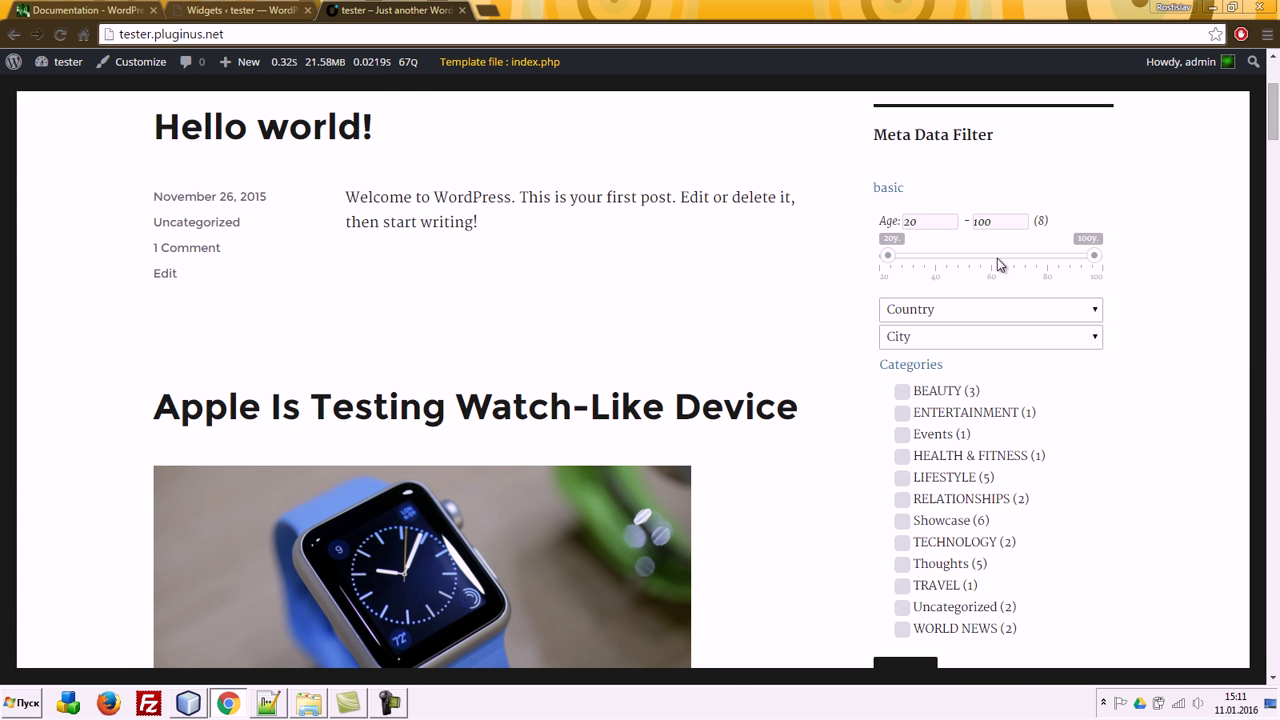
{"action": "left_click_drag", "start_coordinate": [887, 255], "coordinate": [937, 256]}
{"action": "left_click", "coordinate": [928, 313]}
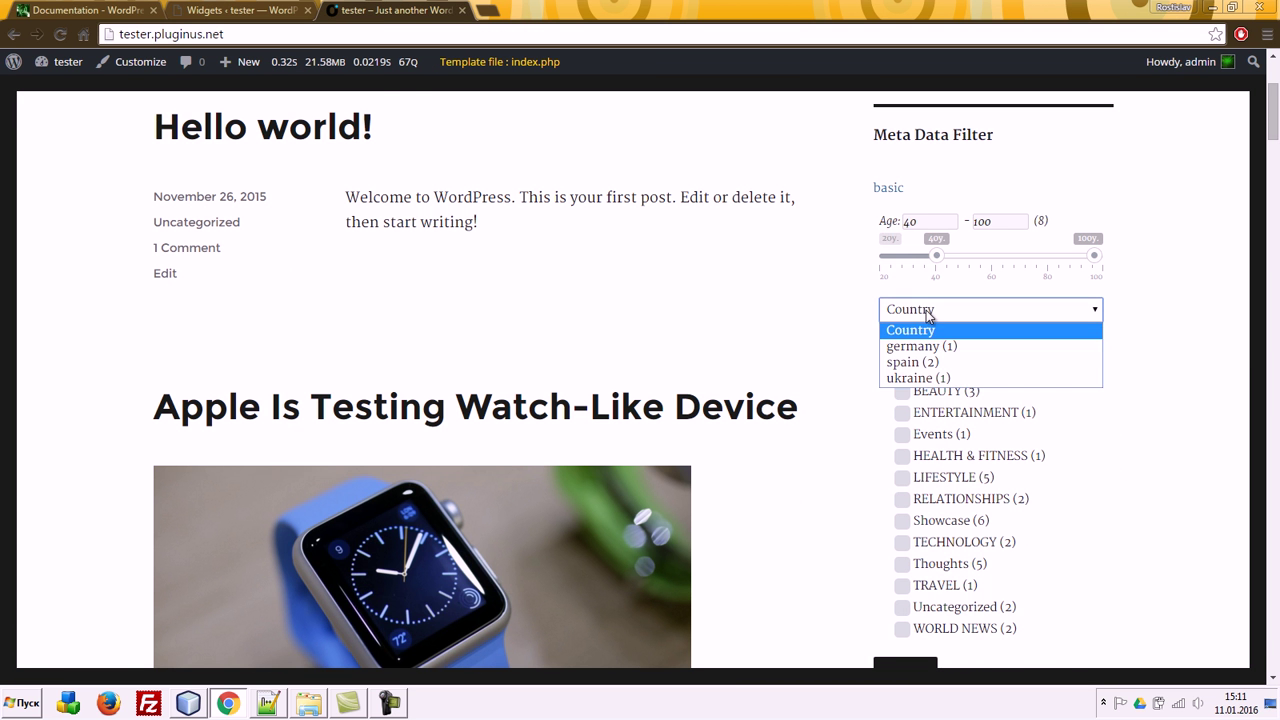
{"action": "left_click", "coordinate": [925, 362]}
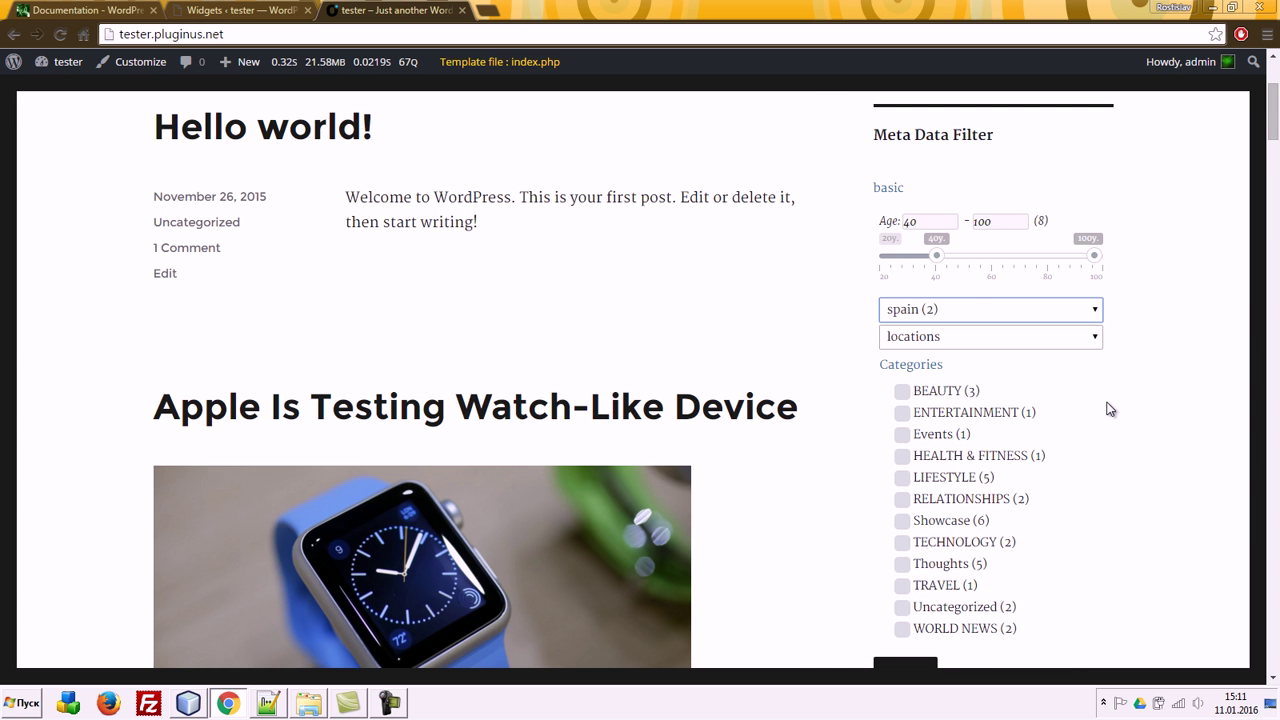
{"action": "left_click_drag", "start_coordinate": [936, 256], "coordinate": [905, 262]}
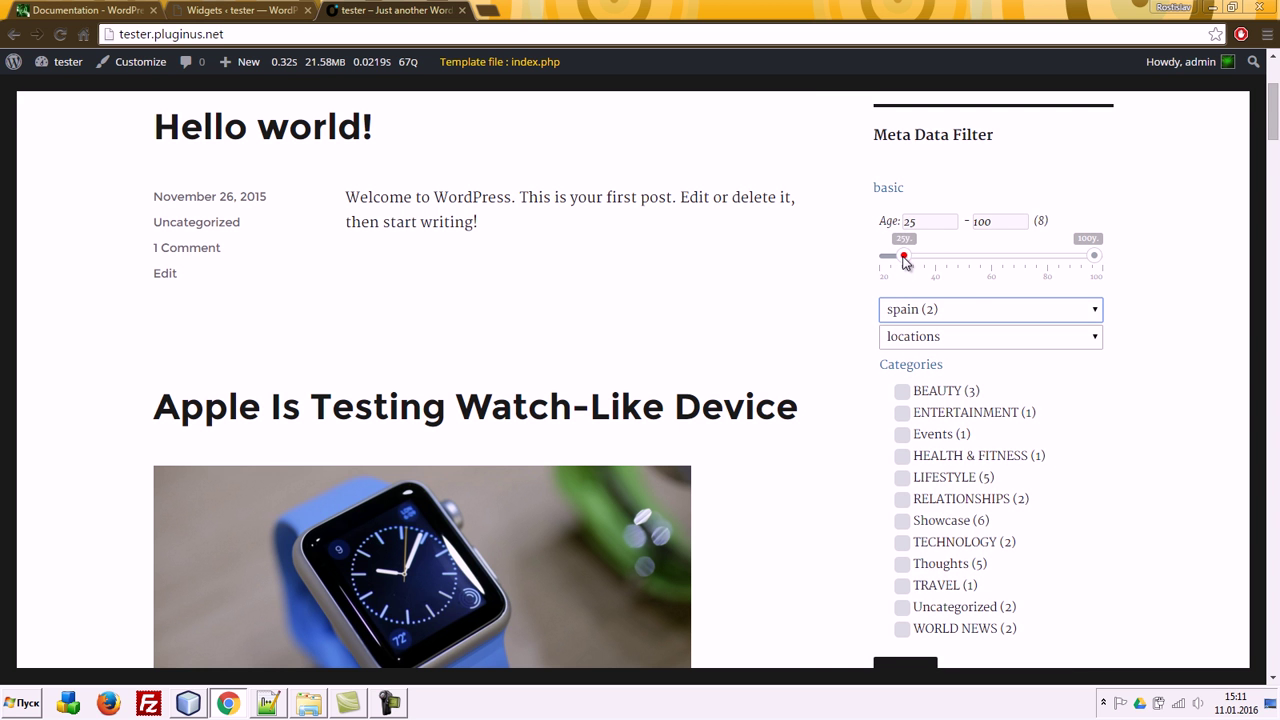
{"action": "scroll", "coordinate": [1155, 355], "scroll_direction": "down", "scroll_amount": 3}
{"action": "left_click", "coordinate": [908, 358]}
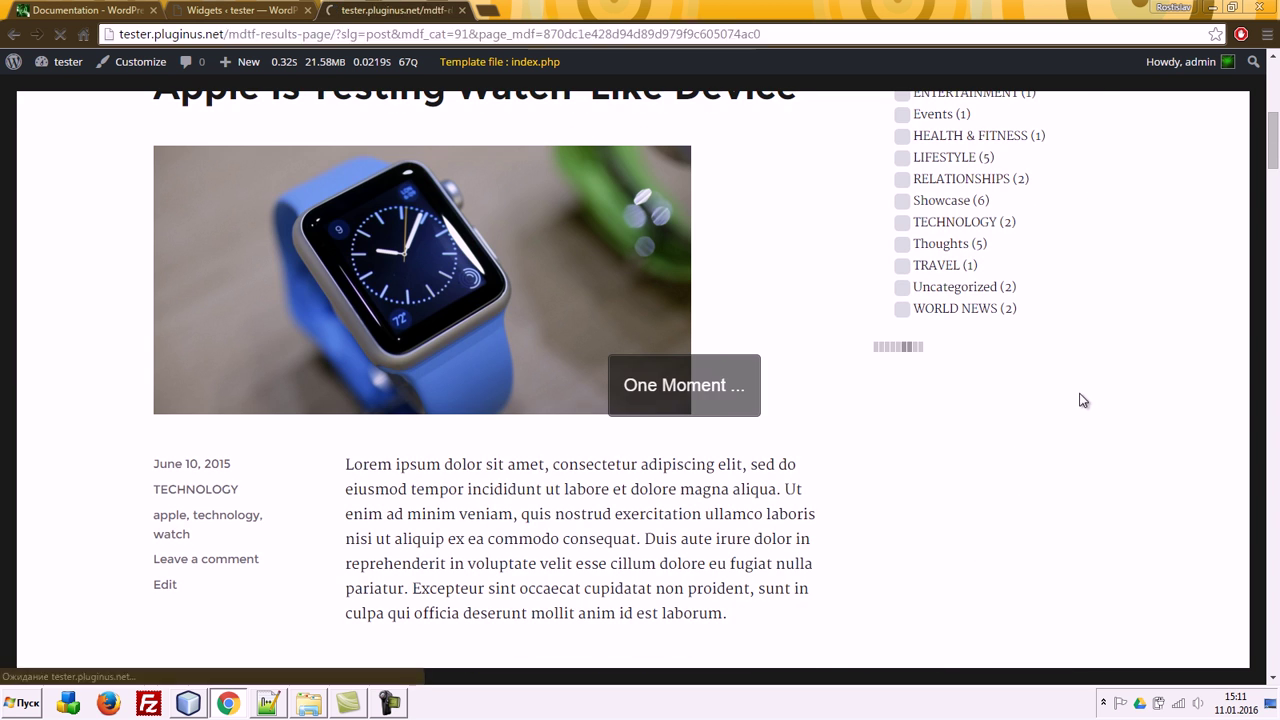
Step: Examine the spain results, the found-items text and the Age range fields, and reset the filter
{"action": "scroll", "coordinate": [1085, 399], "scroll_direction": "down", "scroll_amount": 2}
{"action": "scroll", "coordinate": [1087, 399], "scroll_direction": "up", "scroll_amount": 2}
{"action": "left_click_drag", "start_coordinate": [903, 337], "coordinate": [1087, 391]}
{"action": "scroll", "coordinate": [1113, 401], "scroll_direction": "down", "scroll_amount": 2}
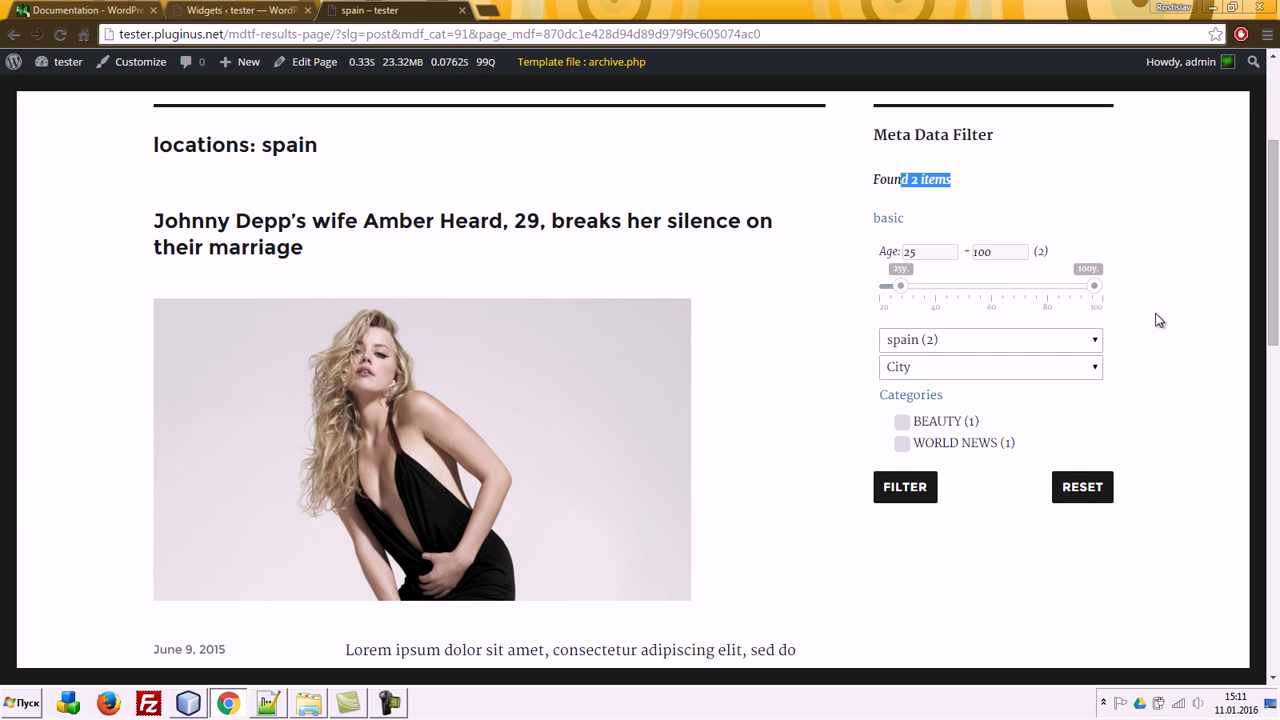
{"action": "left_click", "coordinate": [916, 254]}
{"action": "left_click", "coordinate": [998, 251]}
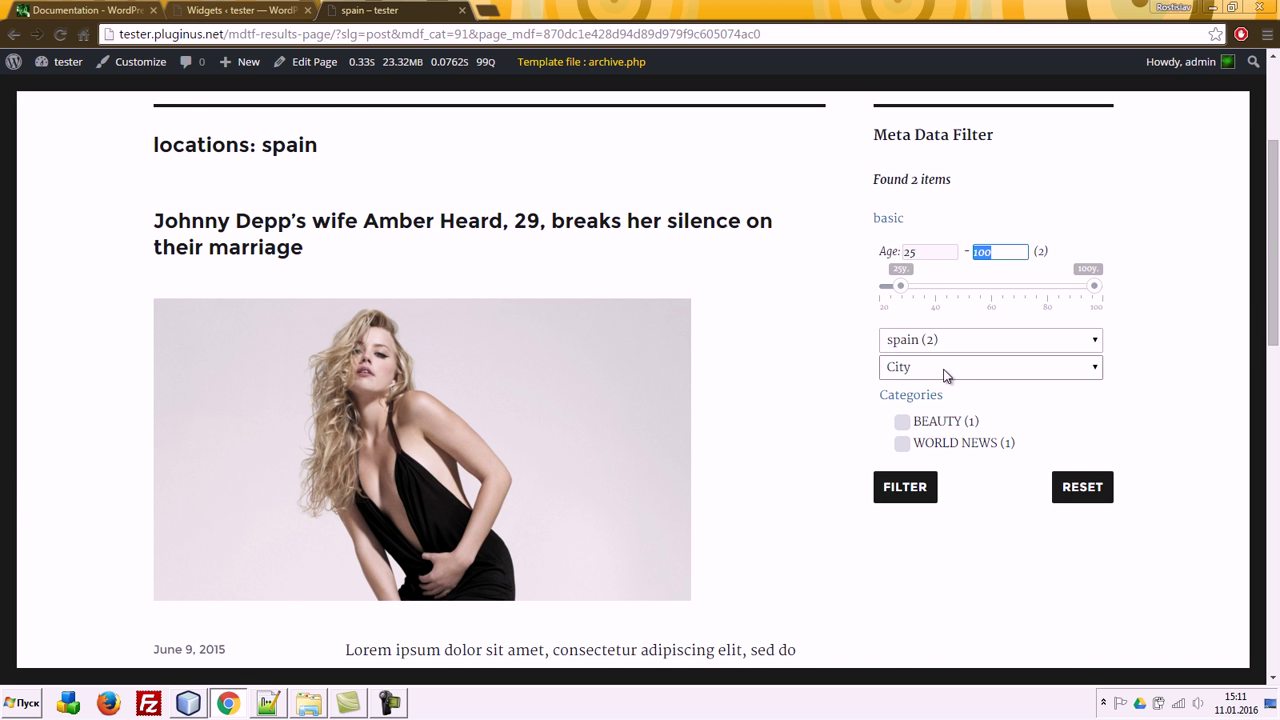
{"action": "left_click", "coordinate": [1085, 490]}
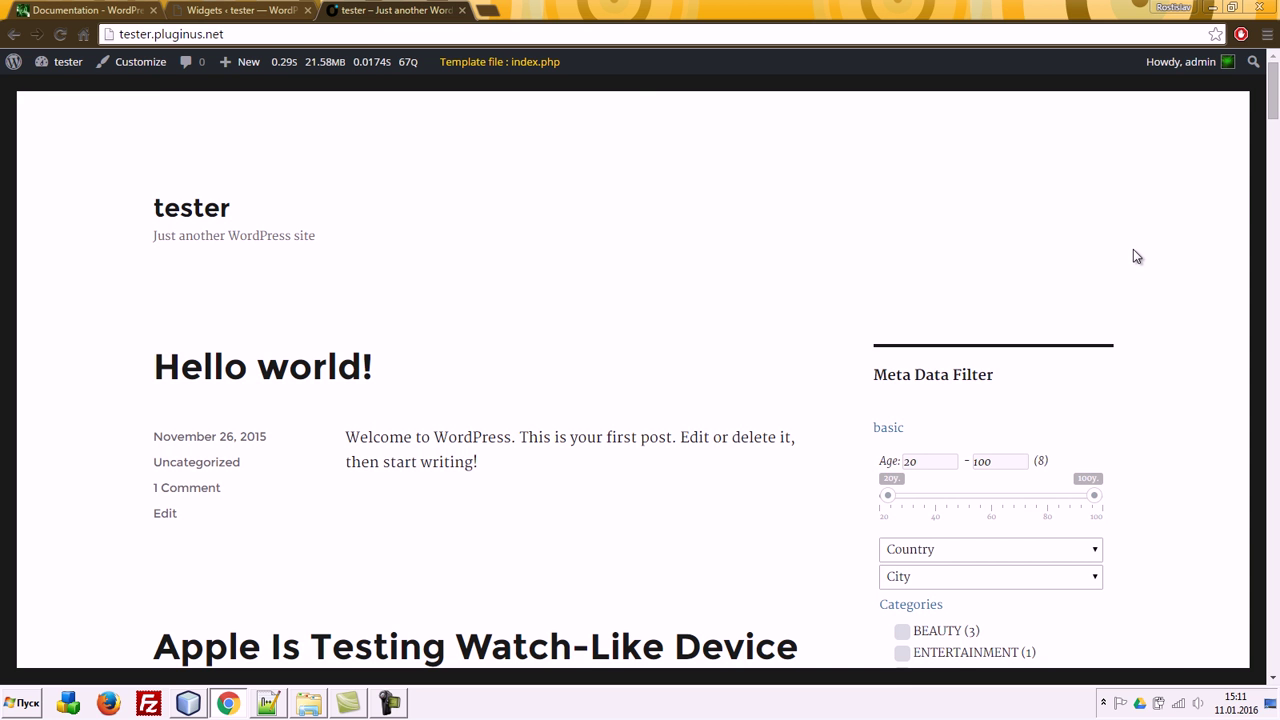
Step: Turn on AJAX items recount in the filter widget and save it
{"action": "left_click", "coordinate": [215, 10]}
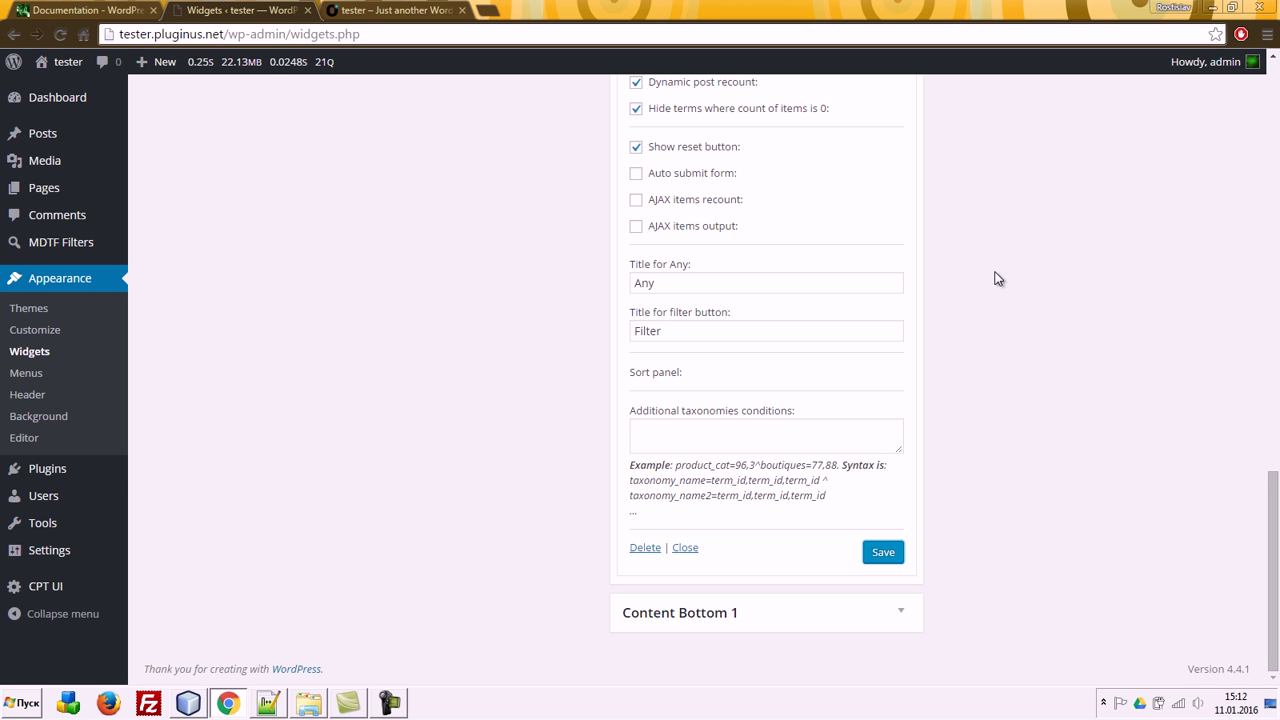
{"action": "left_click", "coordinate": [689, 205]}
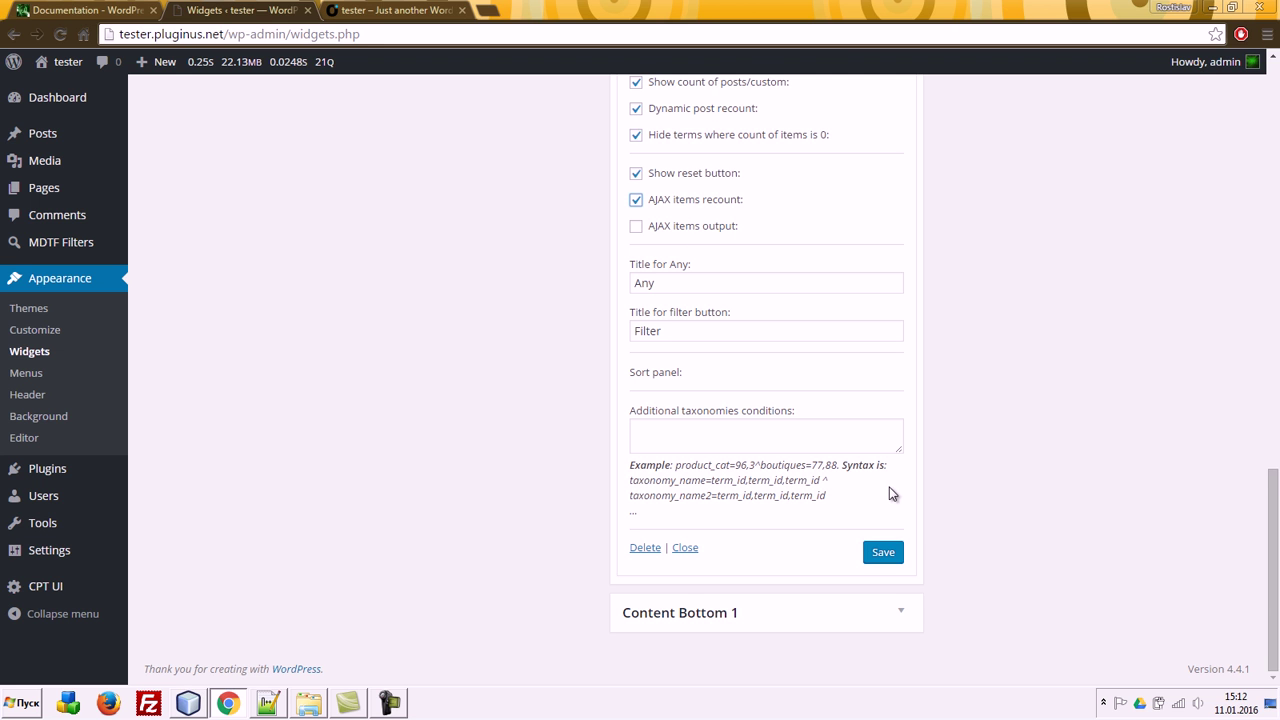
{"action": "left_click", "coordinate": [884, 553]}
Step: Reload the front page and select country spain and category WORLD NEWS in the filter to test the AJAX recount
{"action": "left_click", "coordinate": [355, 9]}
{"action": "key", "text": "F5"}
{"action": "scroll", "coordinate": [1071, 309], "scroll_direction": "down", "scroll_amount": 2}
{"action": "scroll", "coordinate": [1182, 317], "scroll_direction": "down", "scroll_amount": 1}
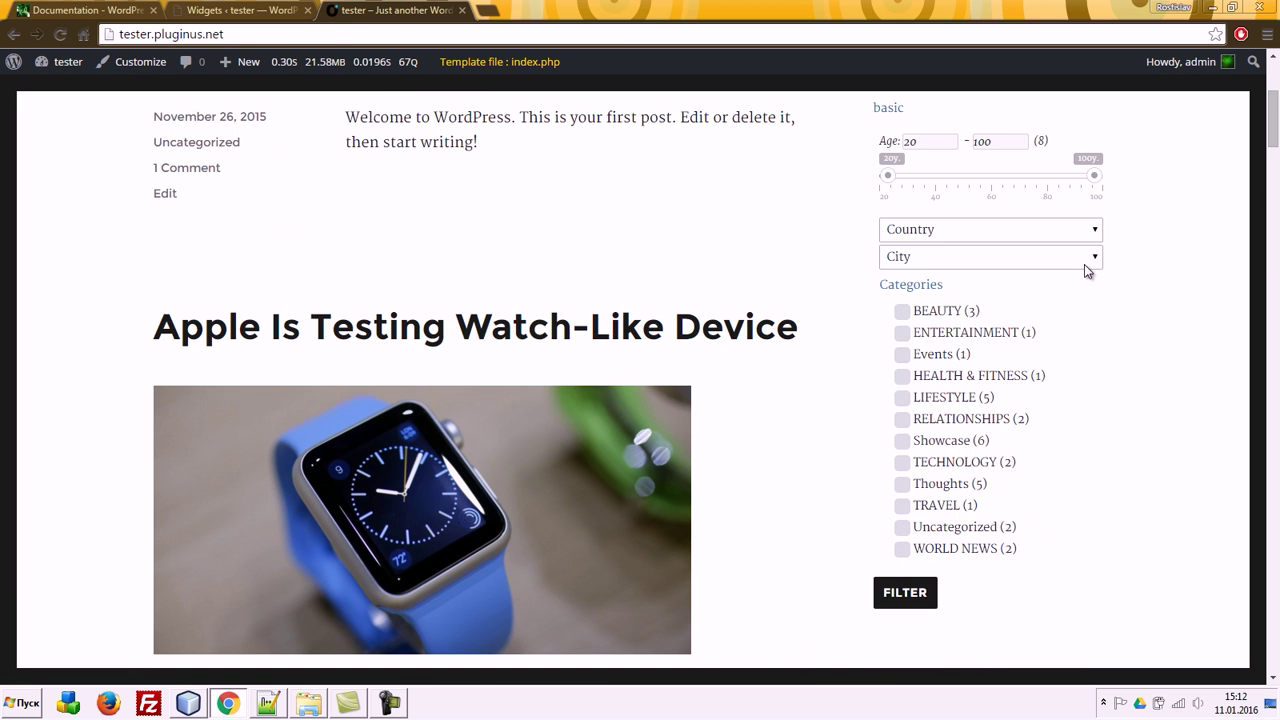
{"action": "left_click", "coordinate": [923, 236]}
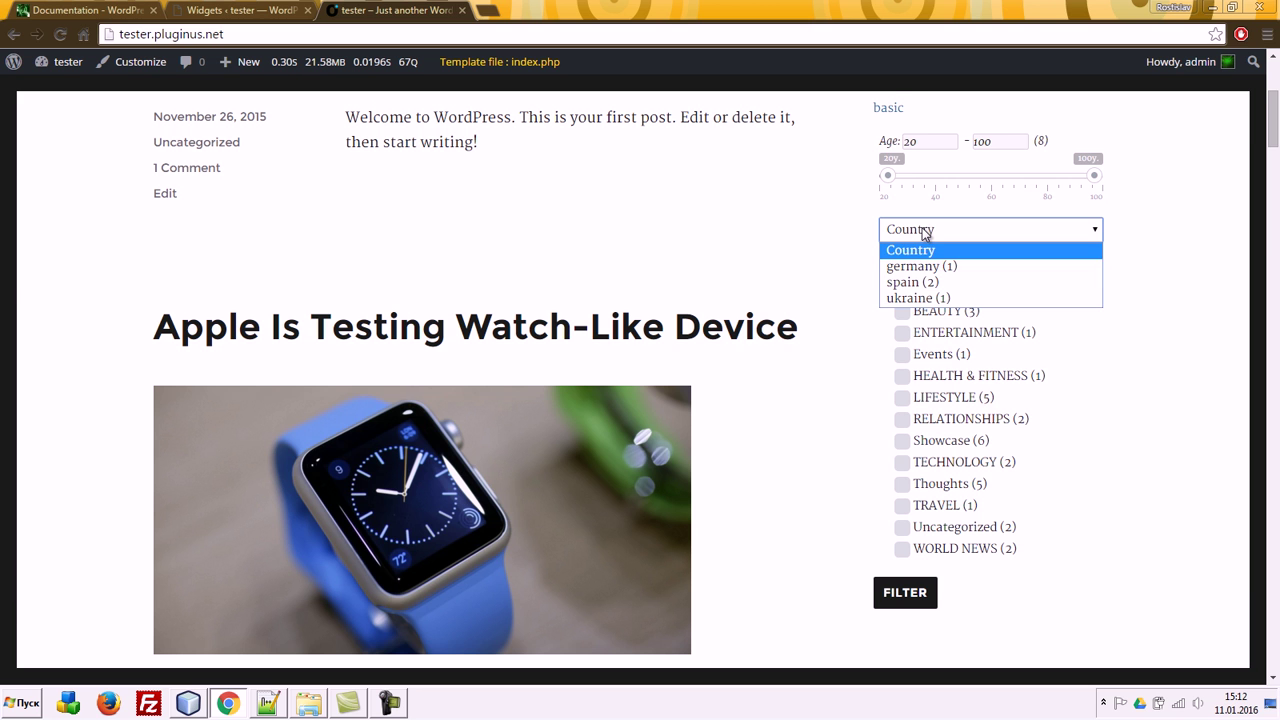
{"action": "left_click", "coordinate": [929, 283]}
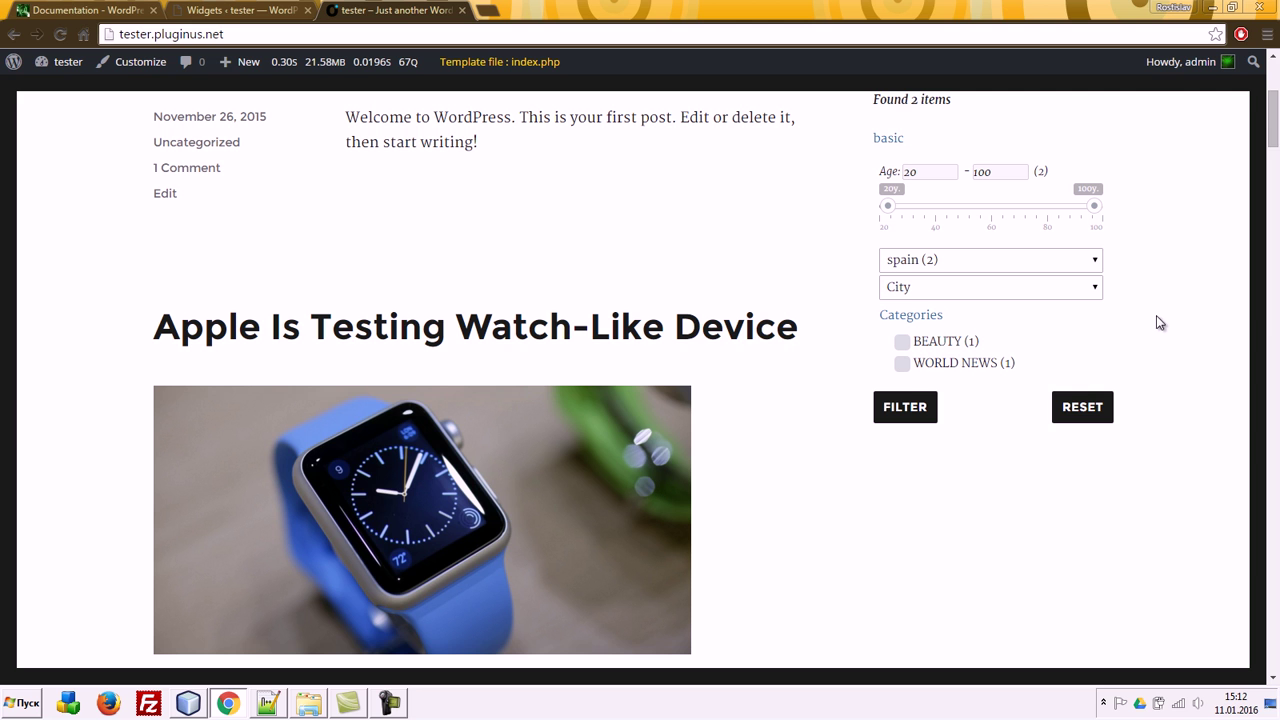
{"action": "left_click", "coordinate": [905, 368]}
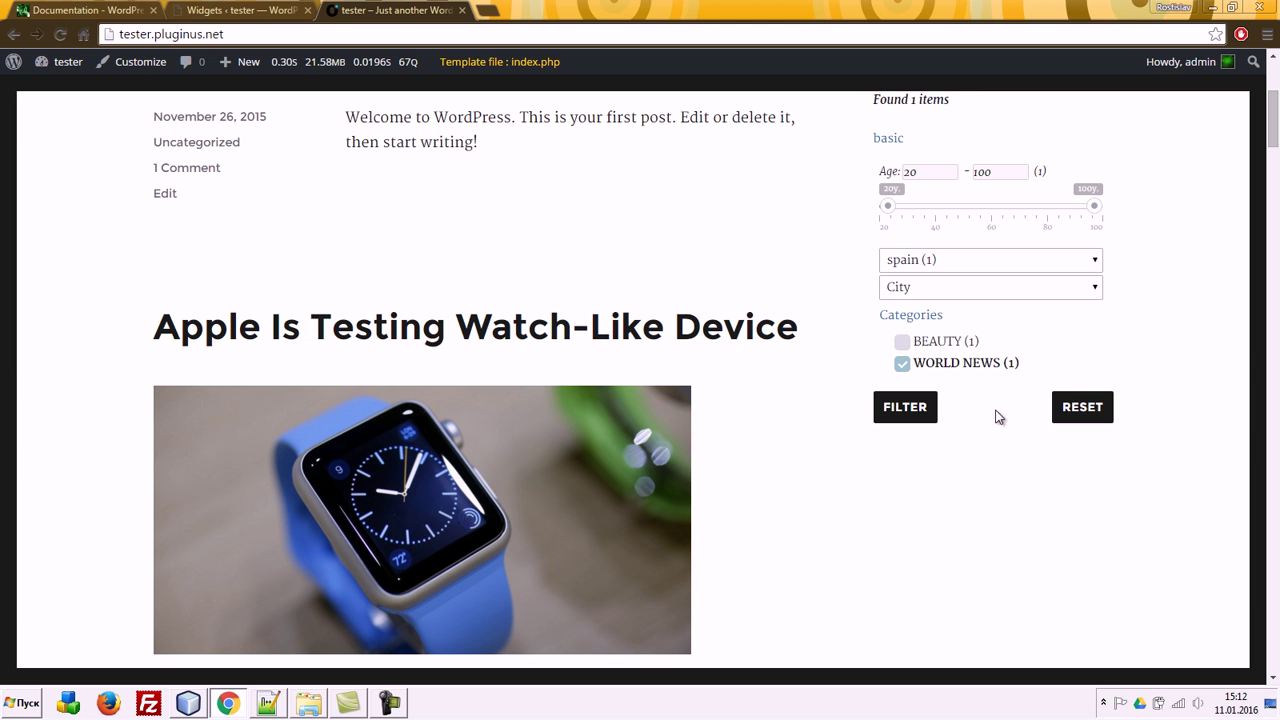
Step: Submit the spain and WORLD NEWS filter, look through the resulting posts, and reset the filter
{"action": "left_click", "coordinate": [915, 406]}
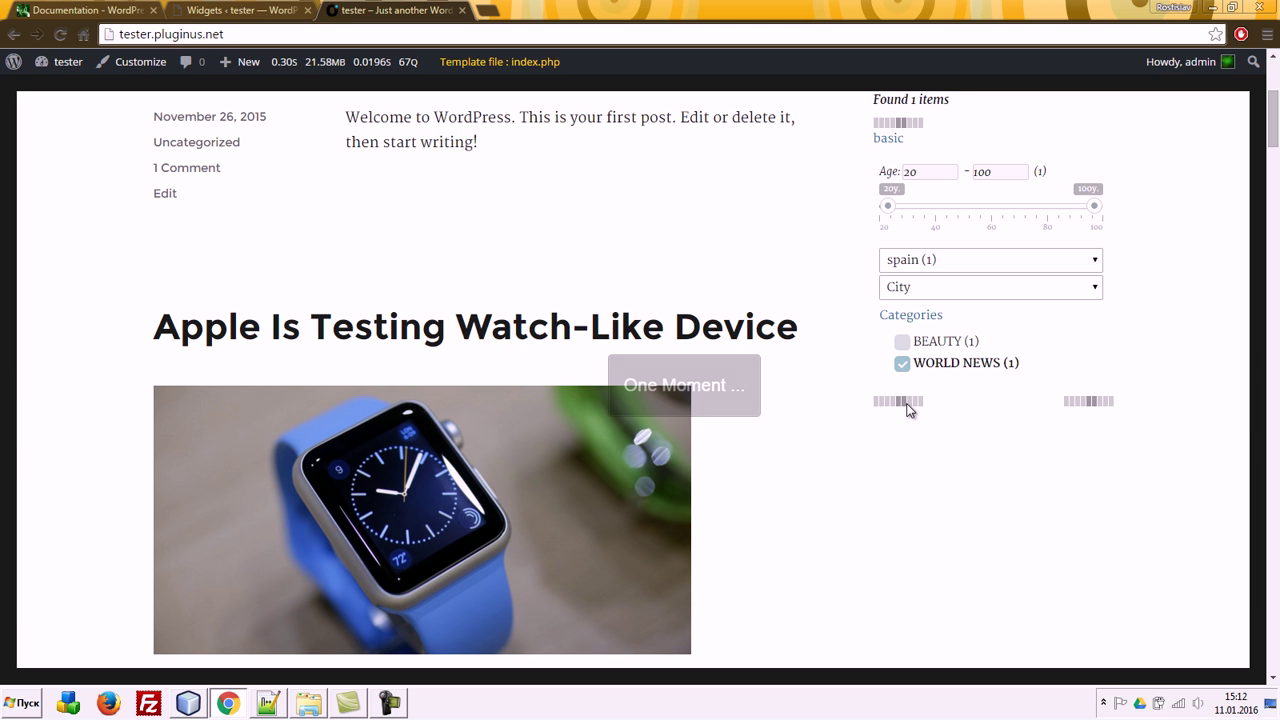
{"action": "scroll", "coordinate": [1140, 318], "scroll_direction": "down", "scroll_amount": 2}
{"action": "scroll", "coordinate": [1000, 330], "scroll_direction": "down", "scroll_amount": 3}
{"action": "scroll", "coordinate": [814, 343], "scroll_direction": "up", "scroll_amount": 5}
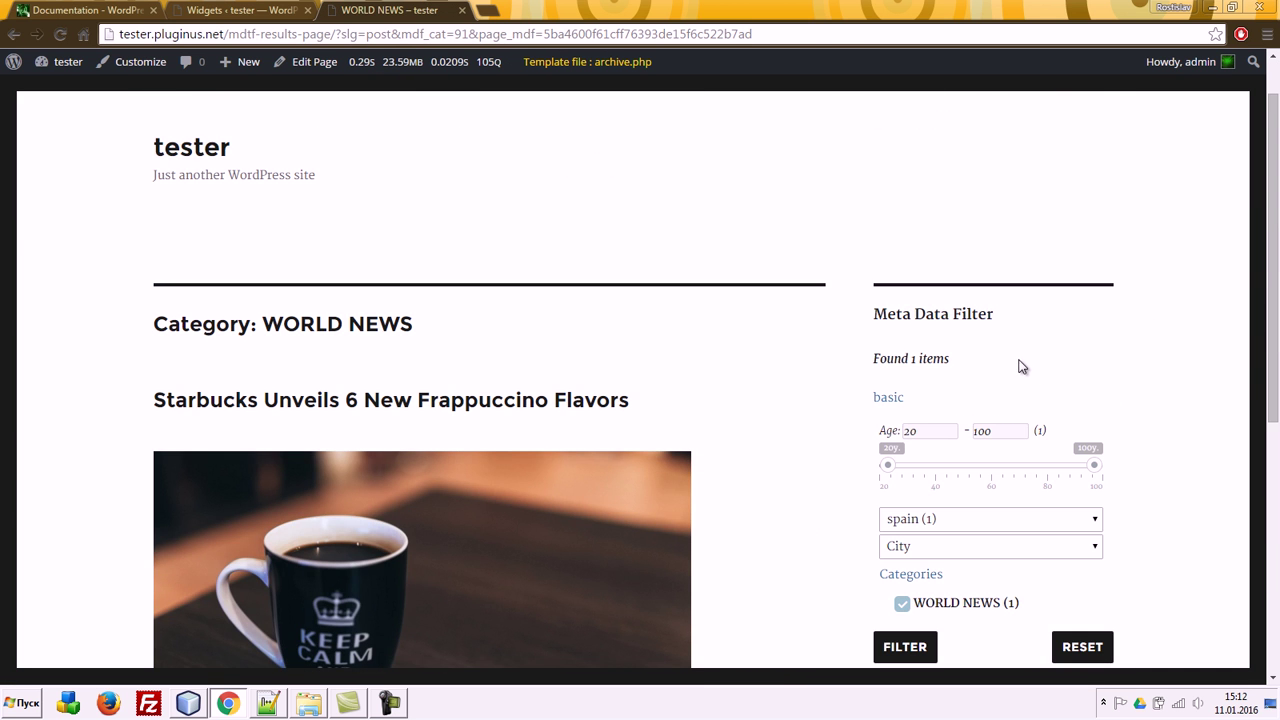
{"action": "scroll", "coordinate": [1149, 391], "scroll_direction": "down", "scroll_amount": 3}
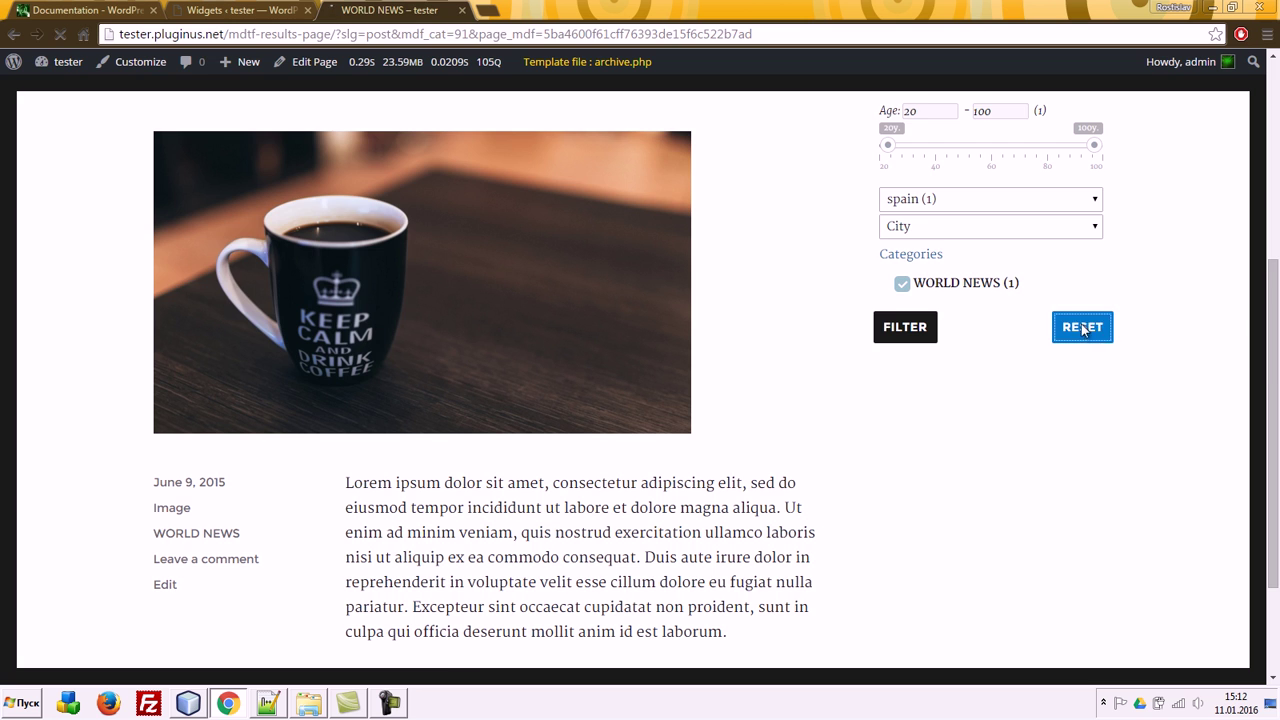
{"action": "left_click", "coordinate": [1084, 327]}
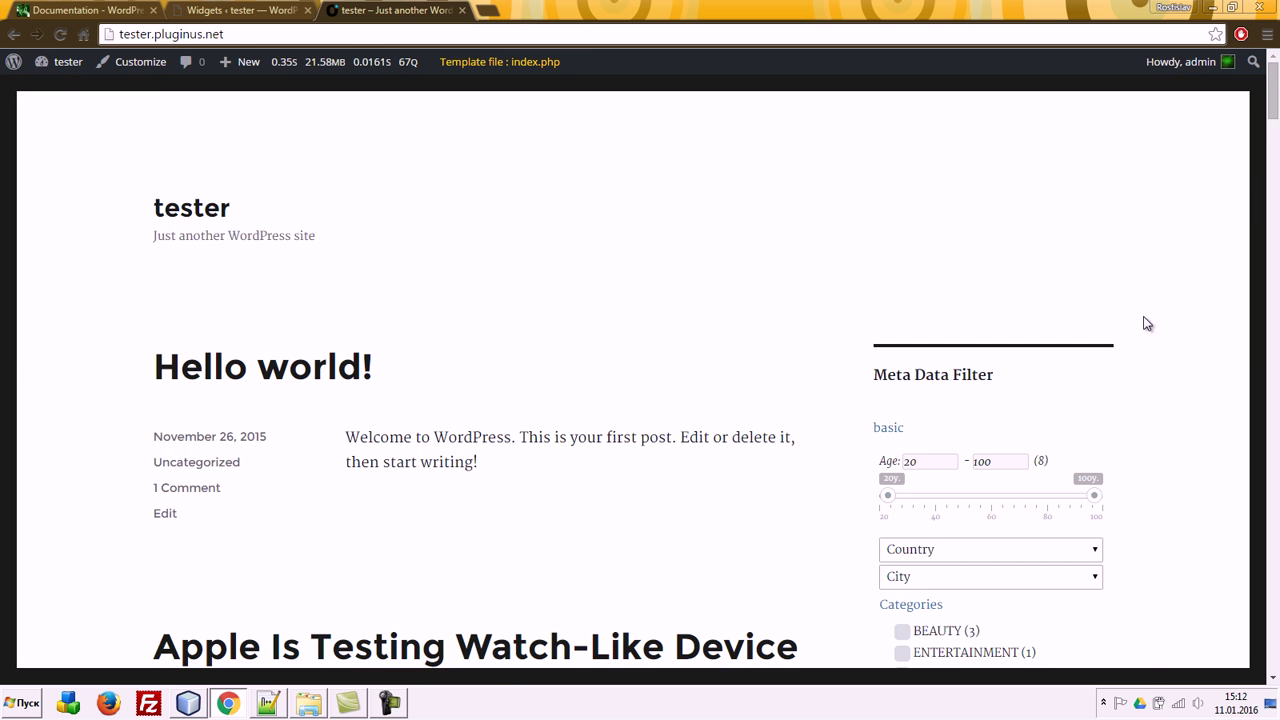
{"action": "scroll", "coordinate": [1146, 323], "scroll_direction": "down", "scroll_amount": 2}
Step: Review the filter widget's settings alongside the filter form on the front page
{"action": "left_click", "coordinate": [270, 10]}
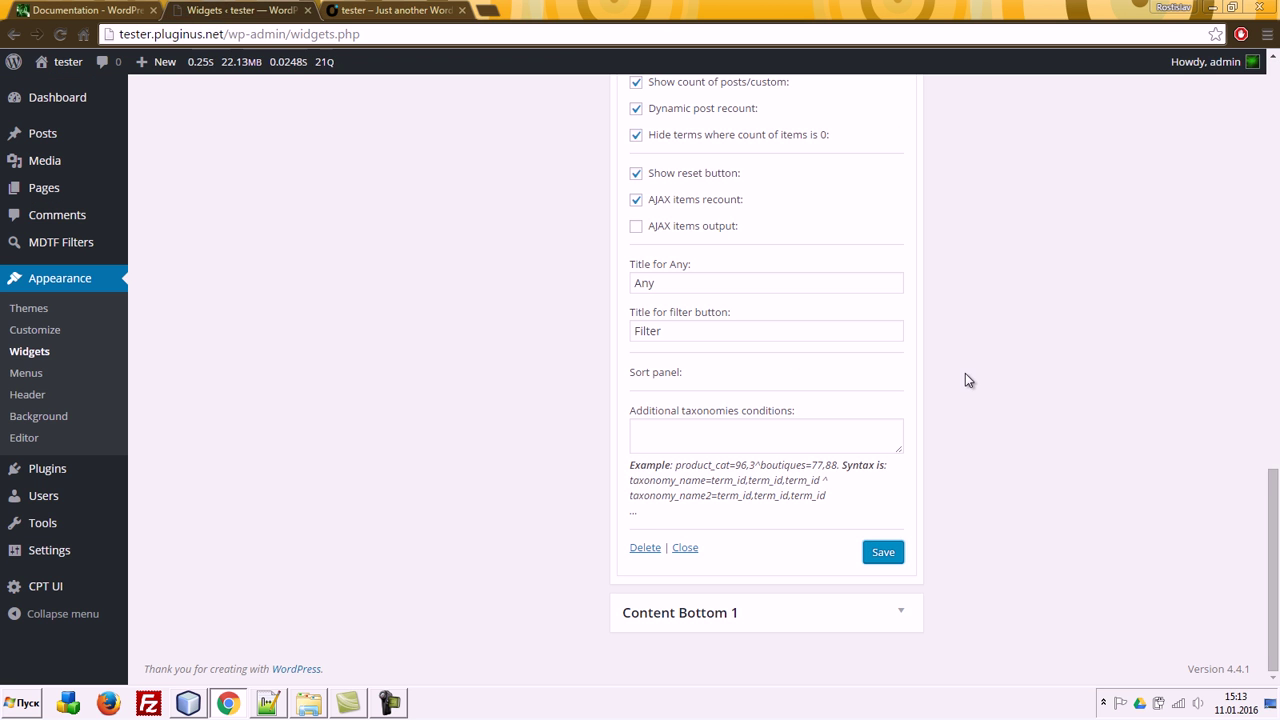
{"action": "scroll", "coordinate": [960, 368], "scroll_direction": "up", "scroll_amount": 10}
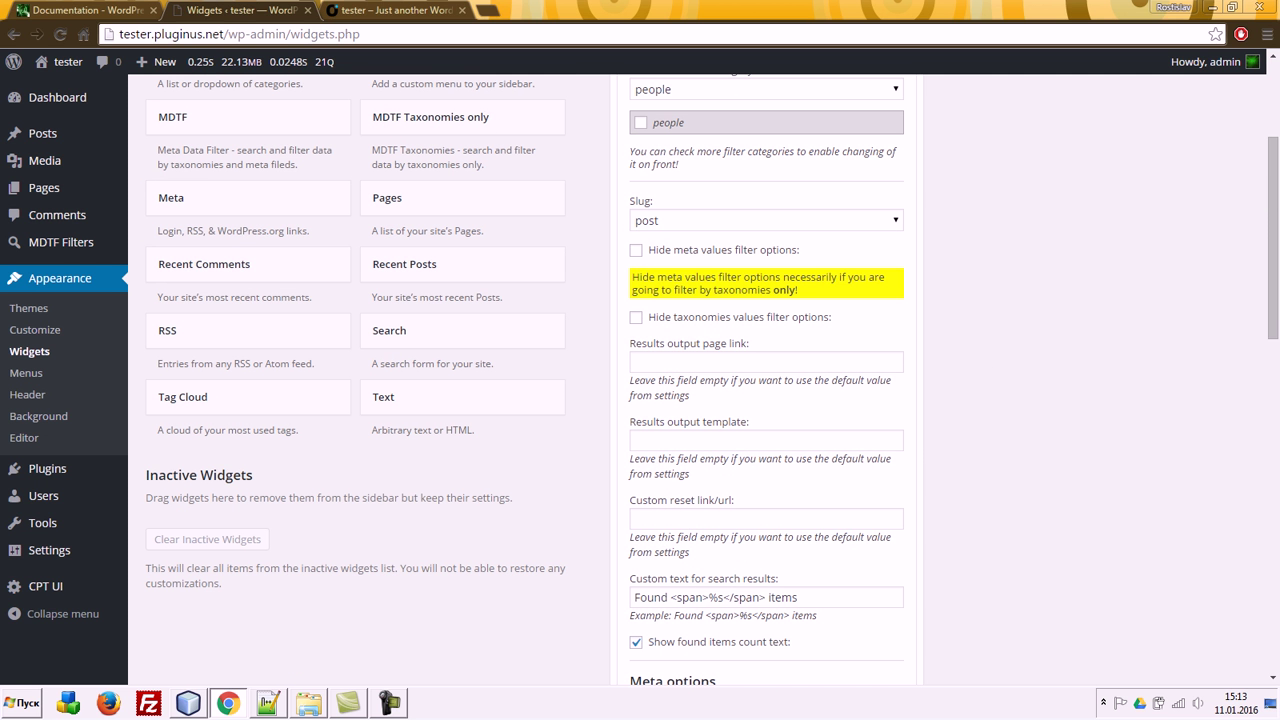
{"action": "mouse_move", "coordinate": [74, 247]}
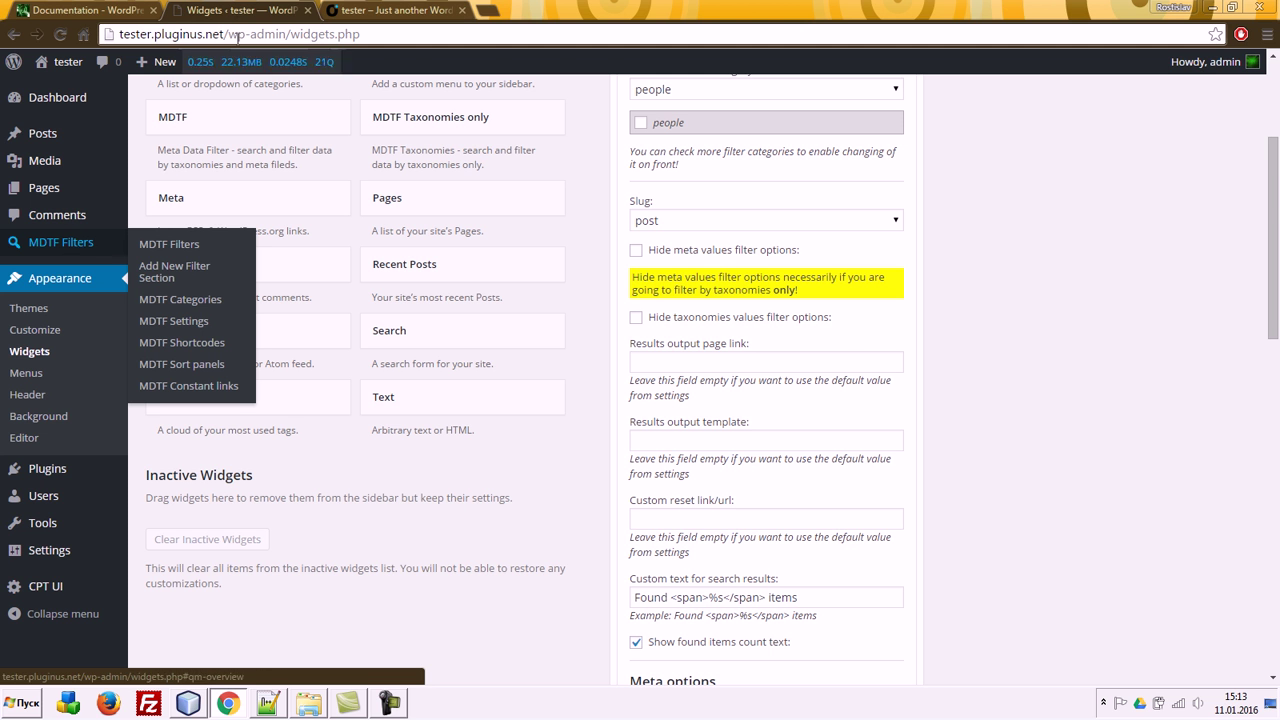
{"action": "left_click", "coordinate": [395, 10]}
{"action": "scroll", "coordinate": [960, 455], "scroll_direction": "down", "scroll_amount": 3}
{"action": "scroll", "coordinate": [1010, 475], "scroll_direction": "up", "scroll_amount": 3}
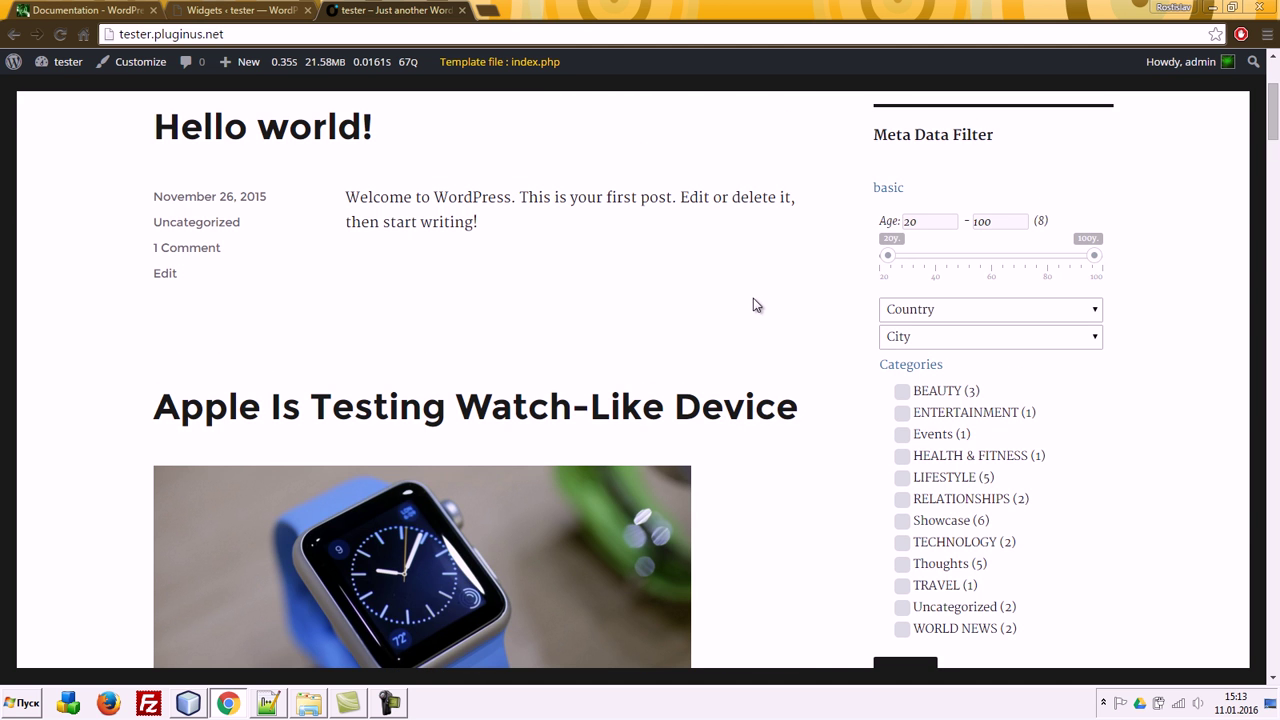
{"action": "scroll", "coordinate": [755, 303], "scroll_direction": "up", "scroll_amount": 2}
{"action": "scroll", "coordinate": [794, 394], "scroll_direction": "down", "scroll_amount": 1}
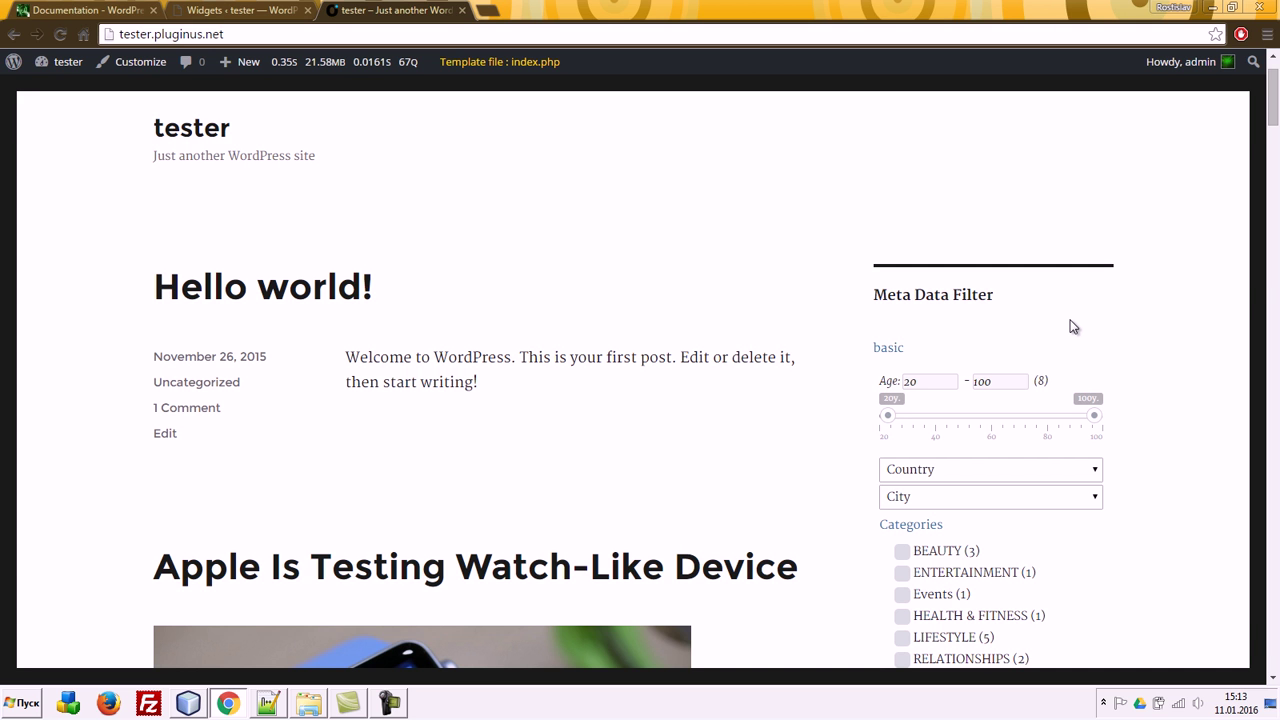
{"action": "left_click", "coordinate": [256, 12]}
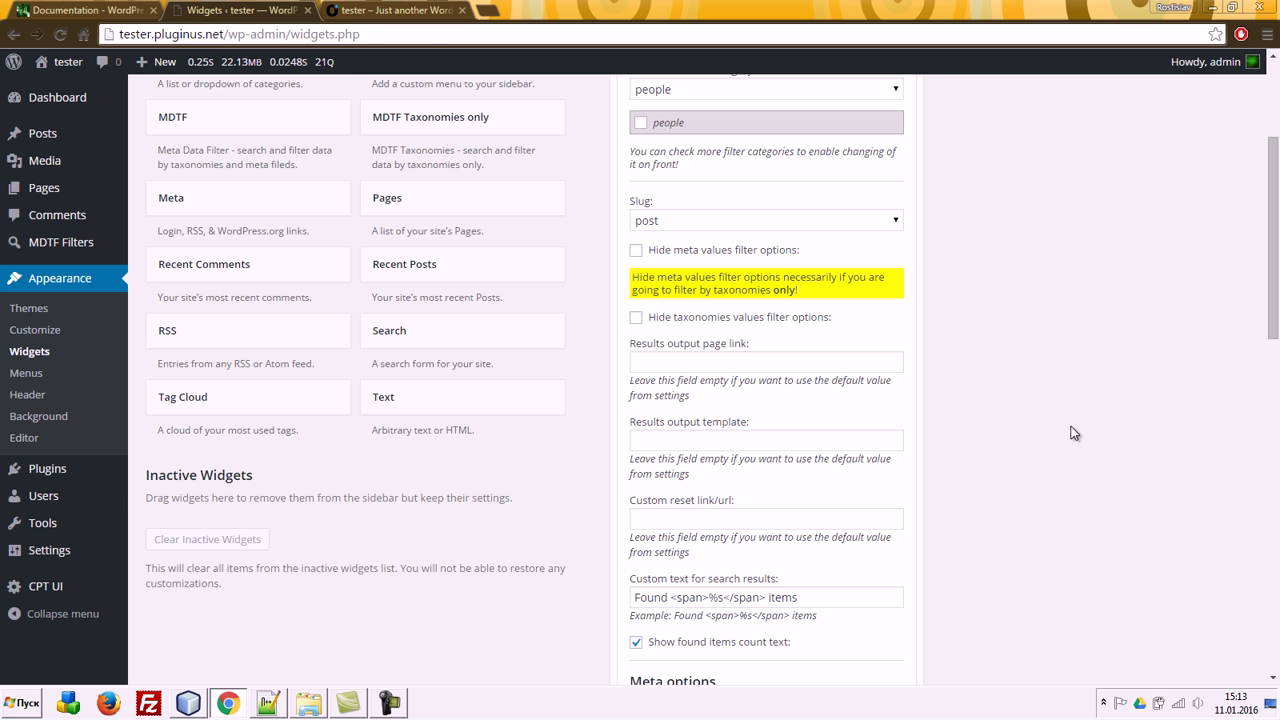
Step: Create a new page titled "AJAX searching" with the Default Template and publish it
{"action": "left_click", "coordinate": [132, 200]}
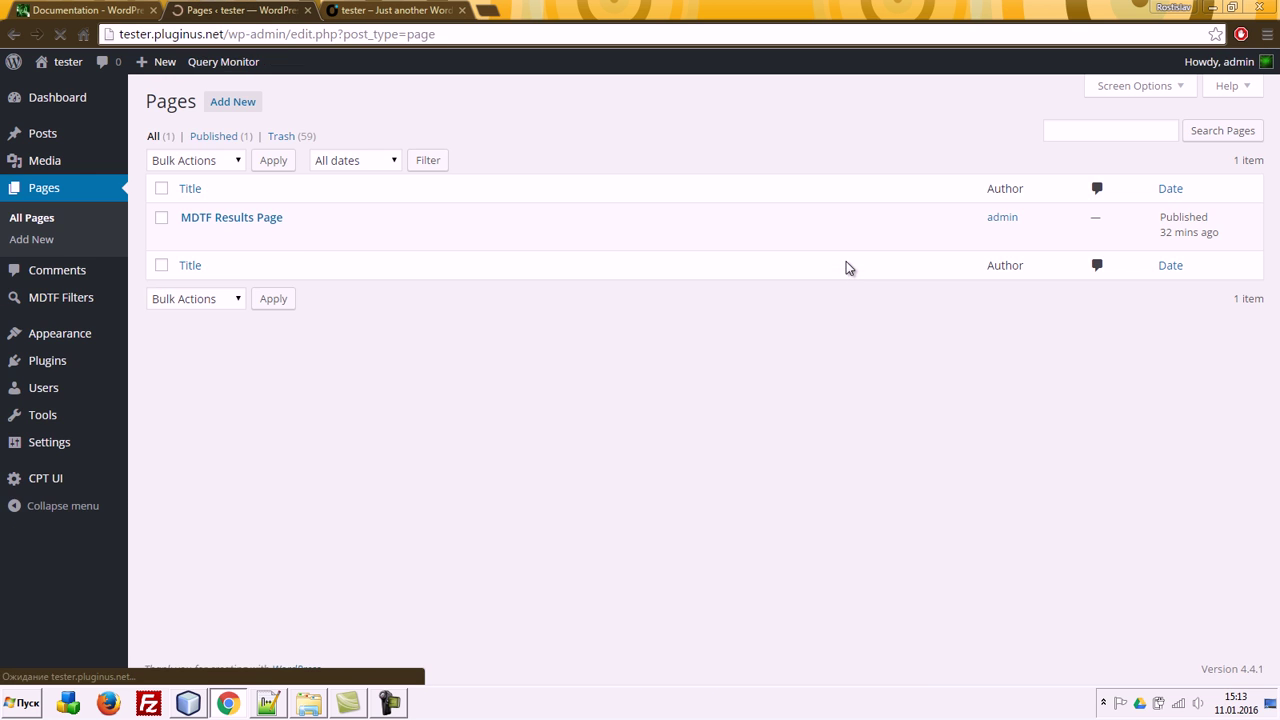
{"action": "left_click", "coordinate": [232, 101]}
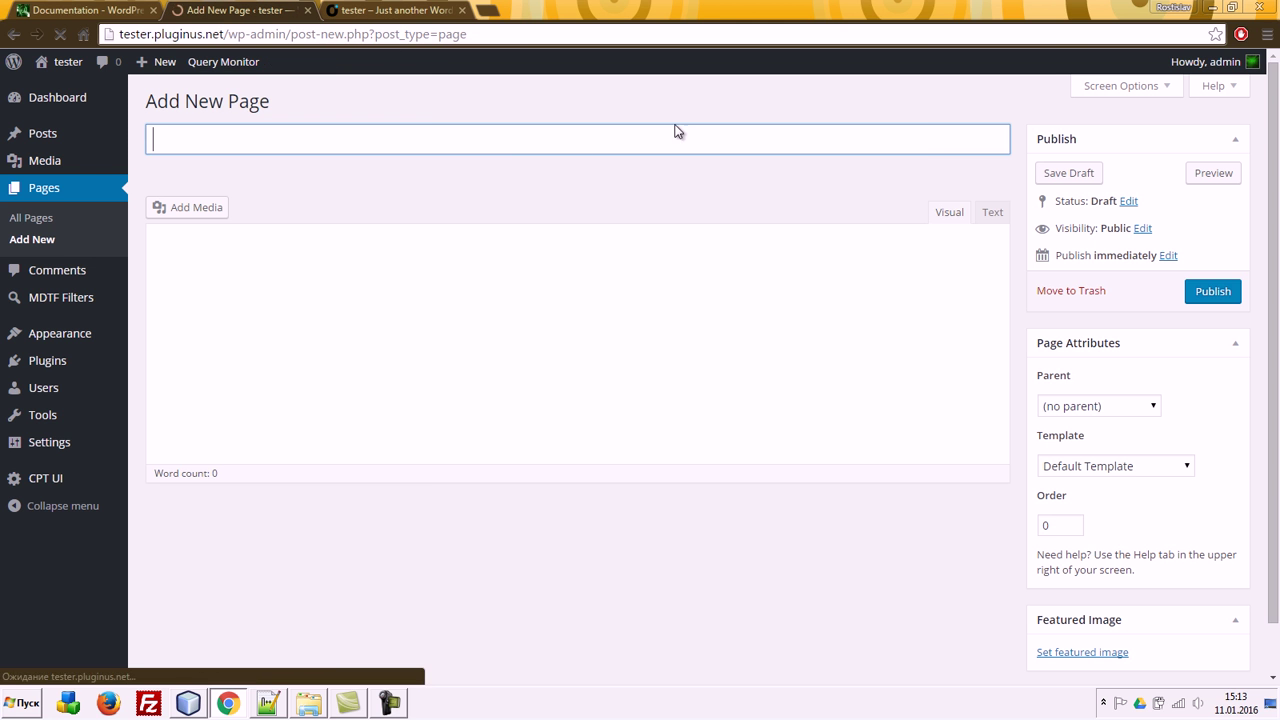
{"action": "type", "text": "AJA"}
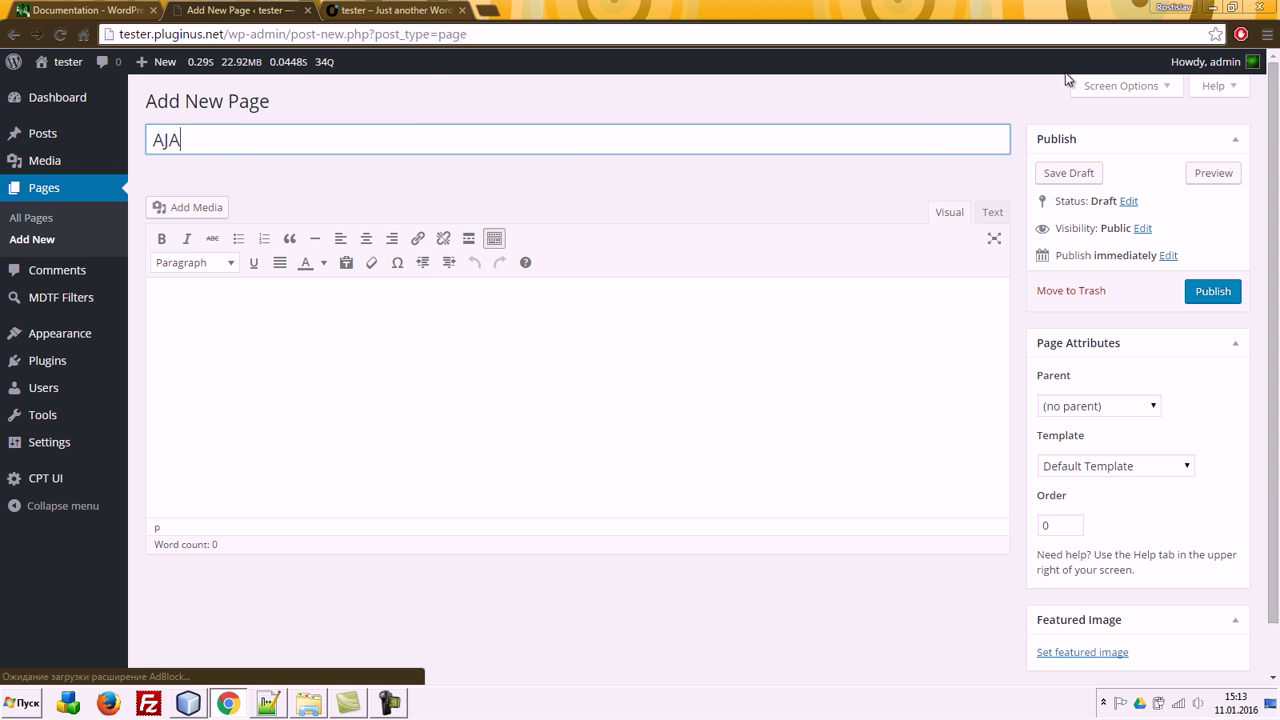
{"action": "type", "text": "X searching"}
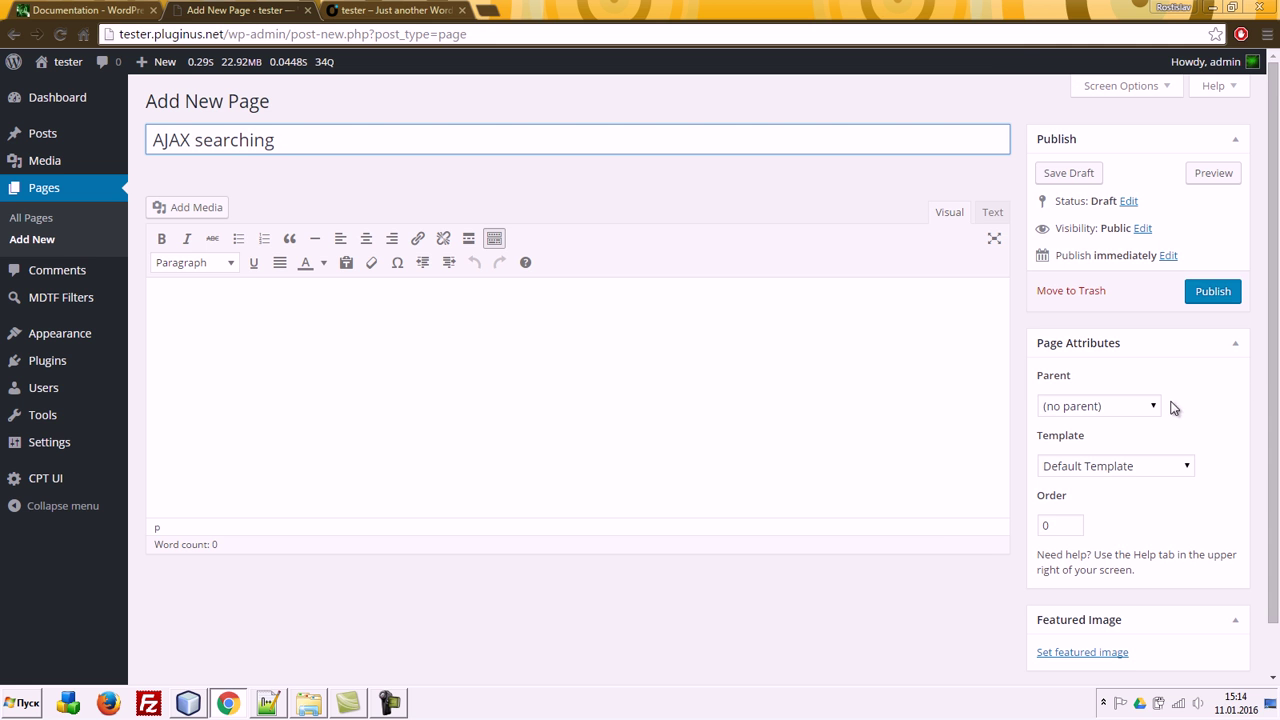
{"action": "left_click", "coordinate": [1082, 470]}
{"action": "left_click", "coordinate": [1240, 418]}
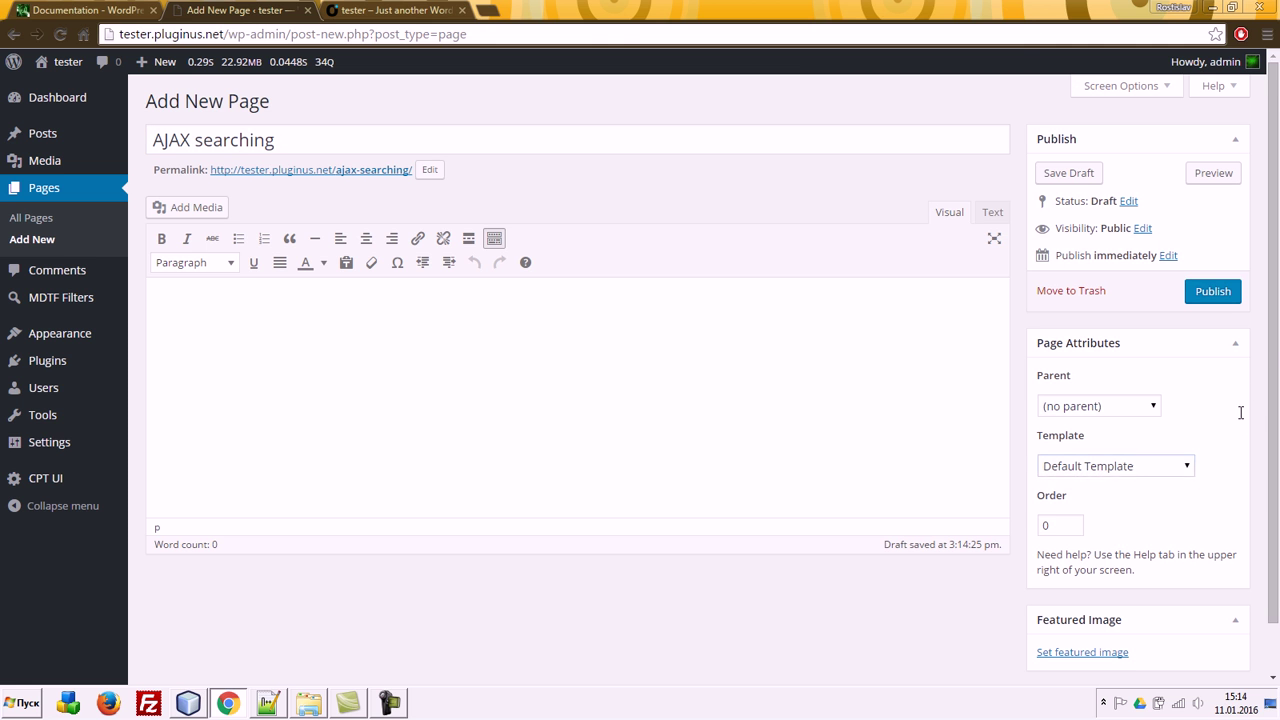
{"action": "left_click", "coordinate": [1213, 291]}
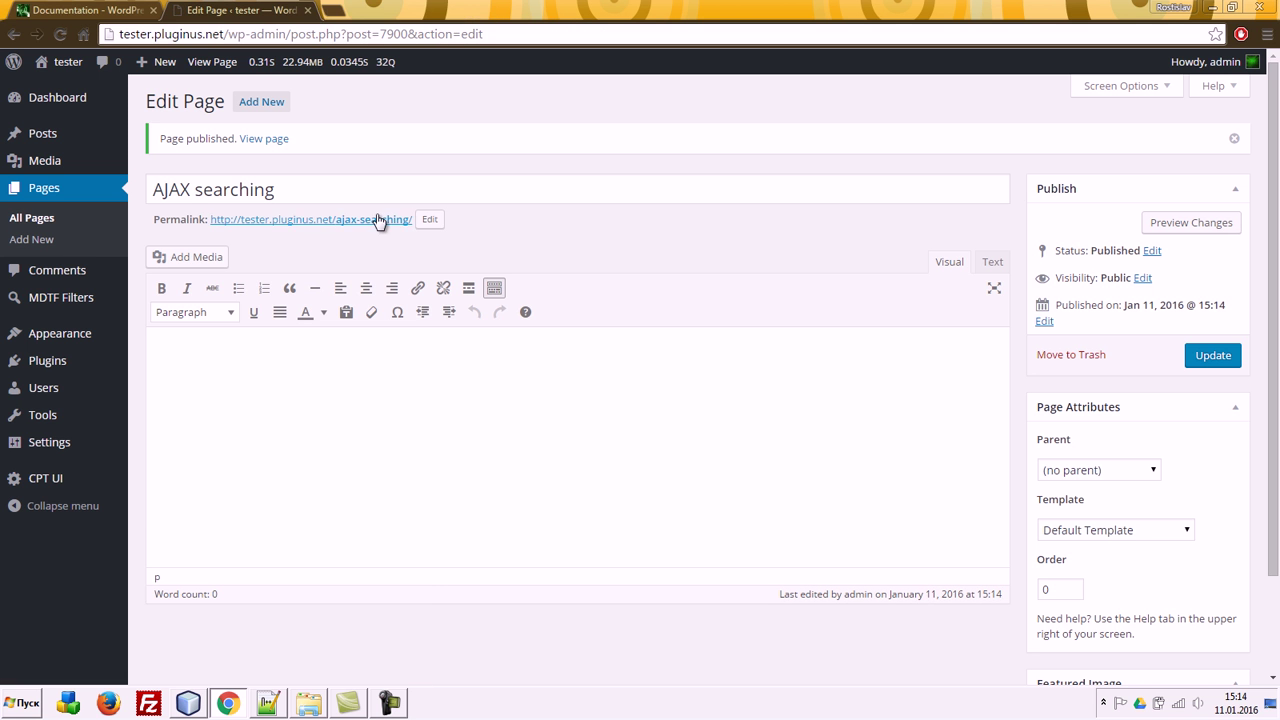
Step: View the published AJAX searching page on the front end and check its available page templates, keeping Default Template
{"action": "left_click", "coordinate": [378, 220]}
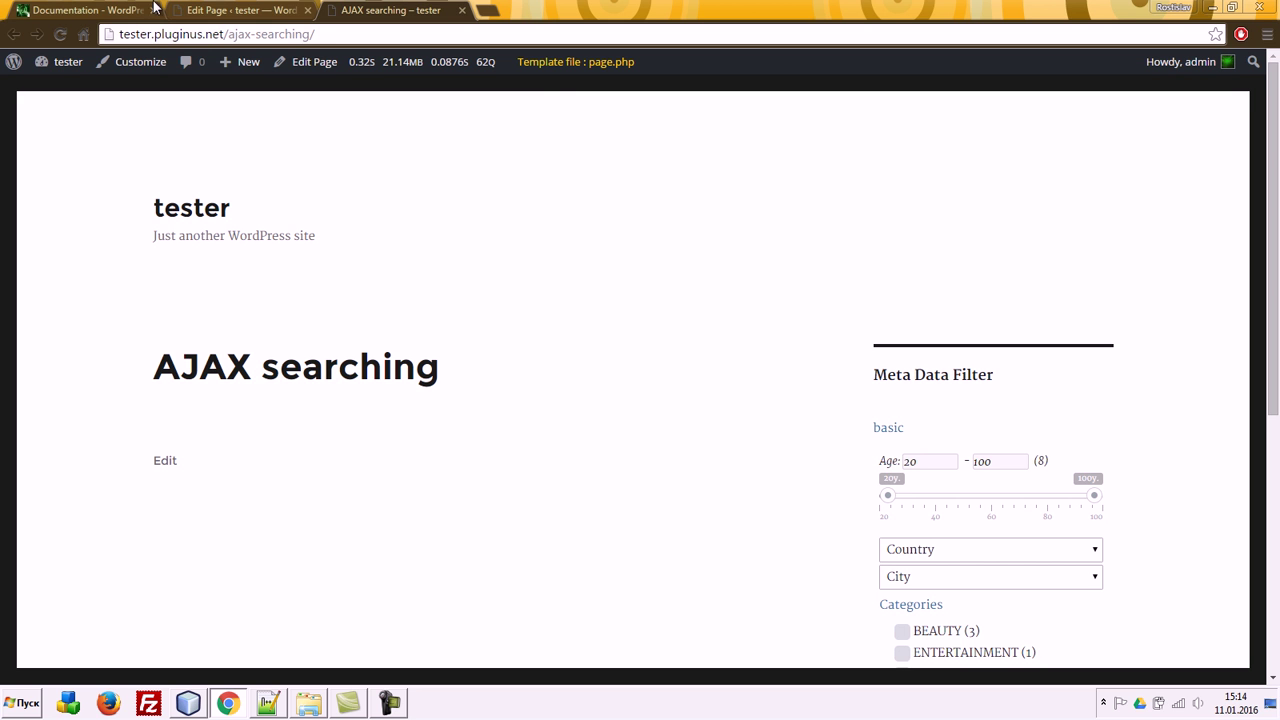
{"action": "left_click", "coordinate": [218, 10]}
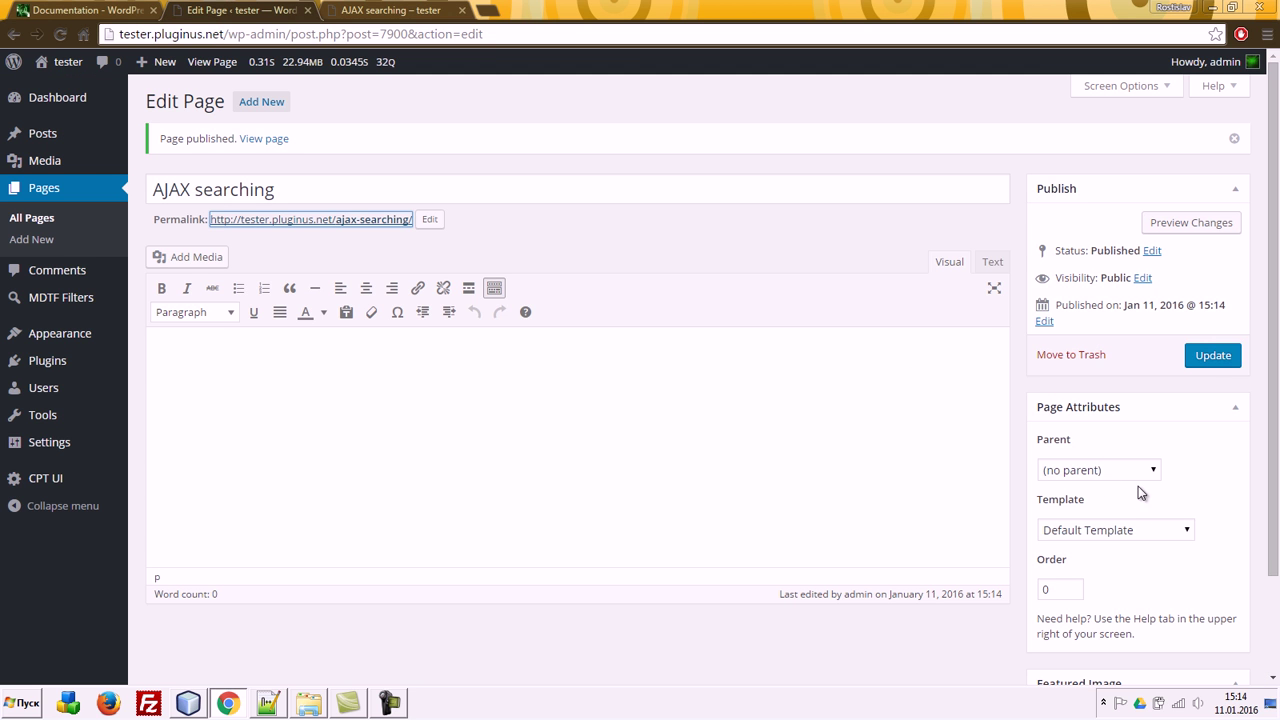
{"action": "left_click", "coordinate": [1163, 532]}
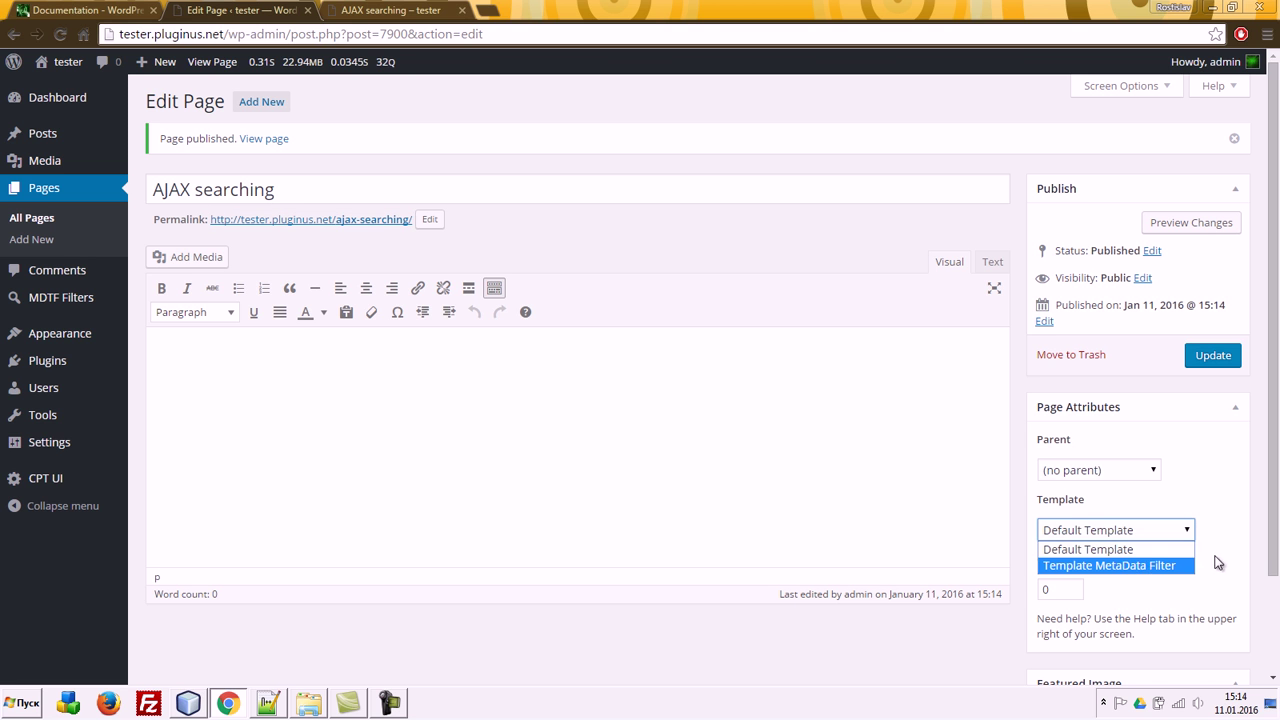
{"action": "left_click", "coordinate": [1162, 550]}
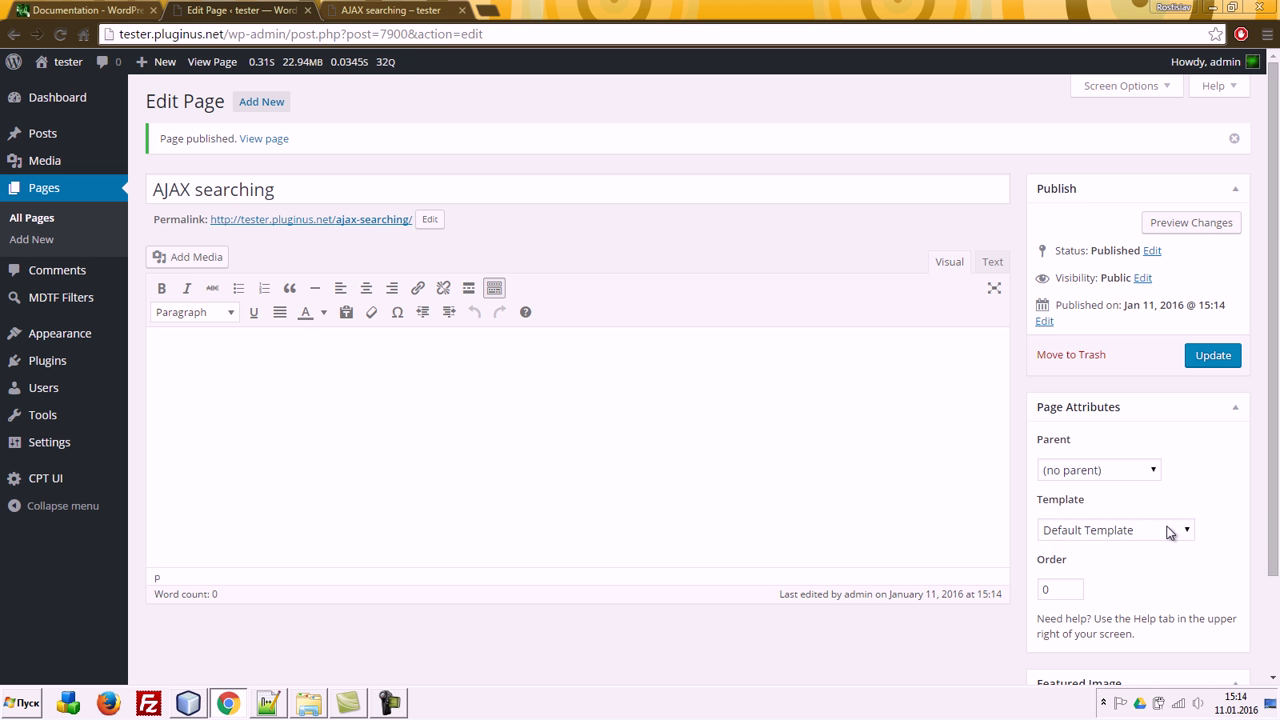
{"action": "left_click", "coordinate": [345, 10]}
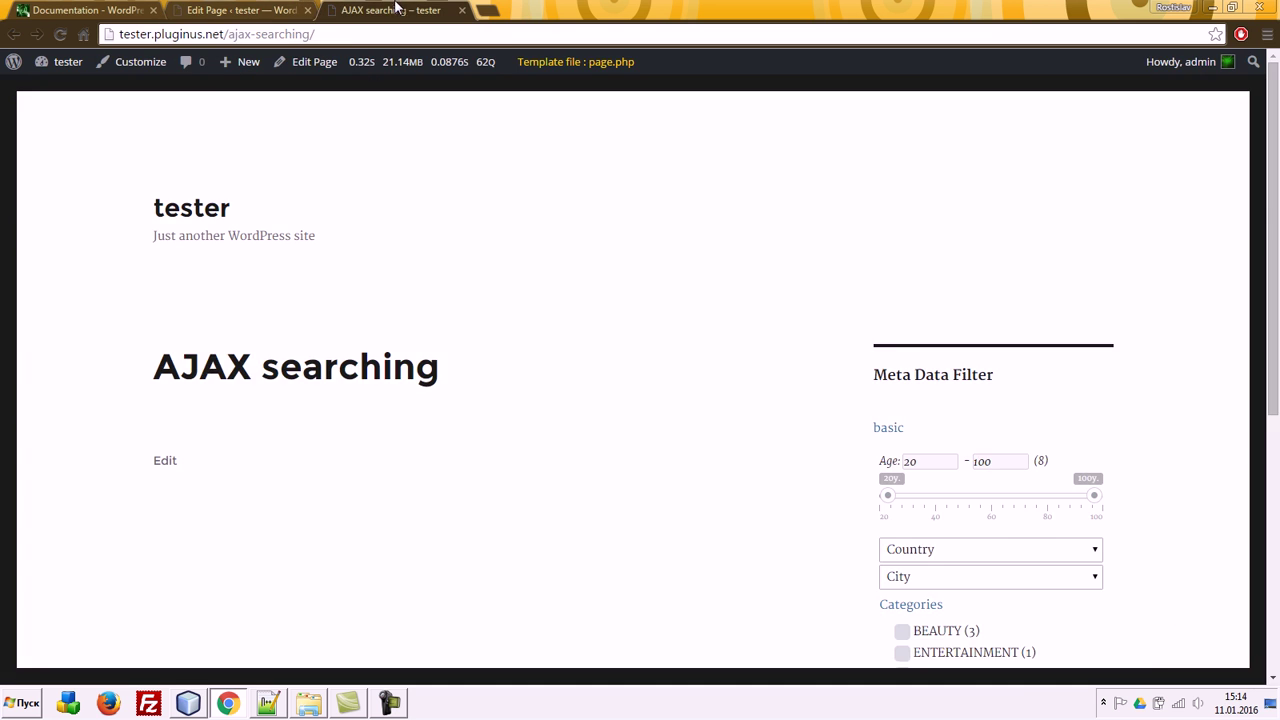
{"action": "left_click", "coordinate": [255, 9]}
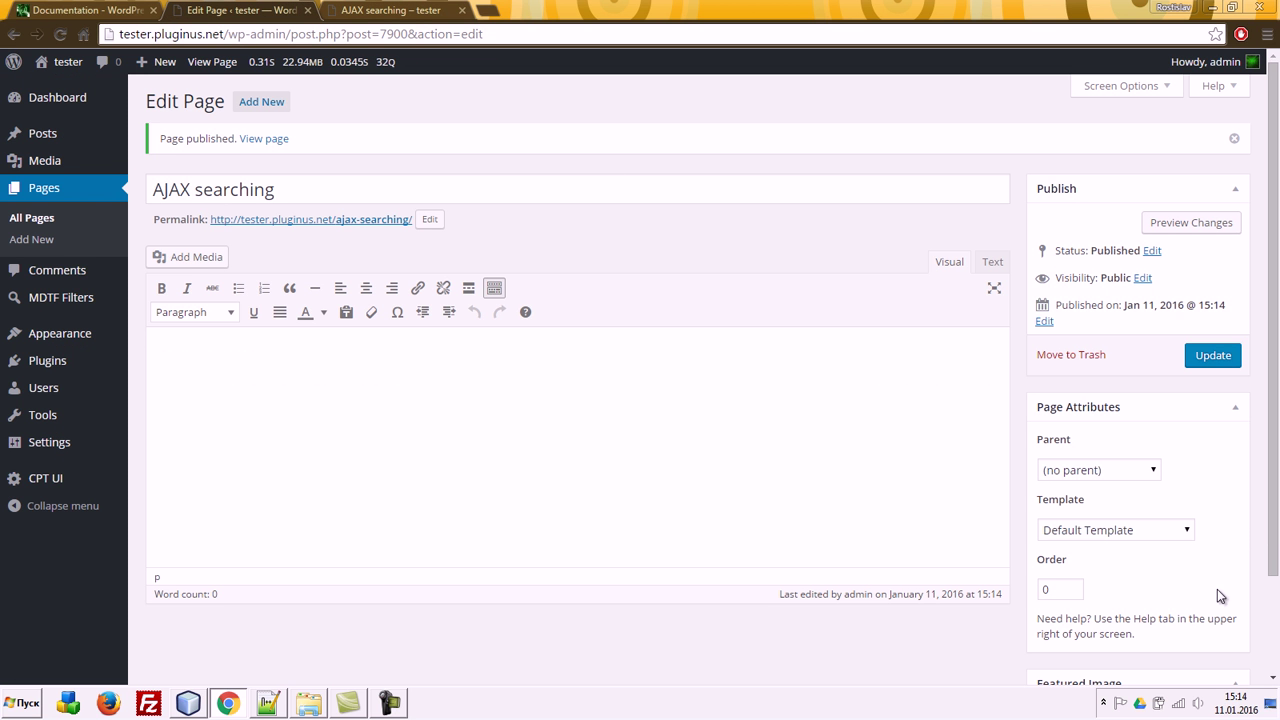
{"action": "left_click", "coordinate": [1172, 529]}
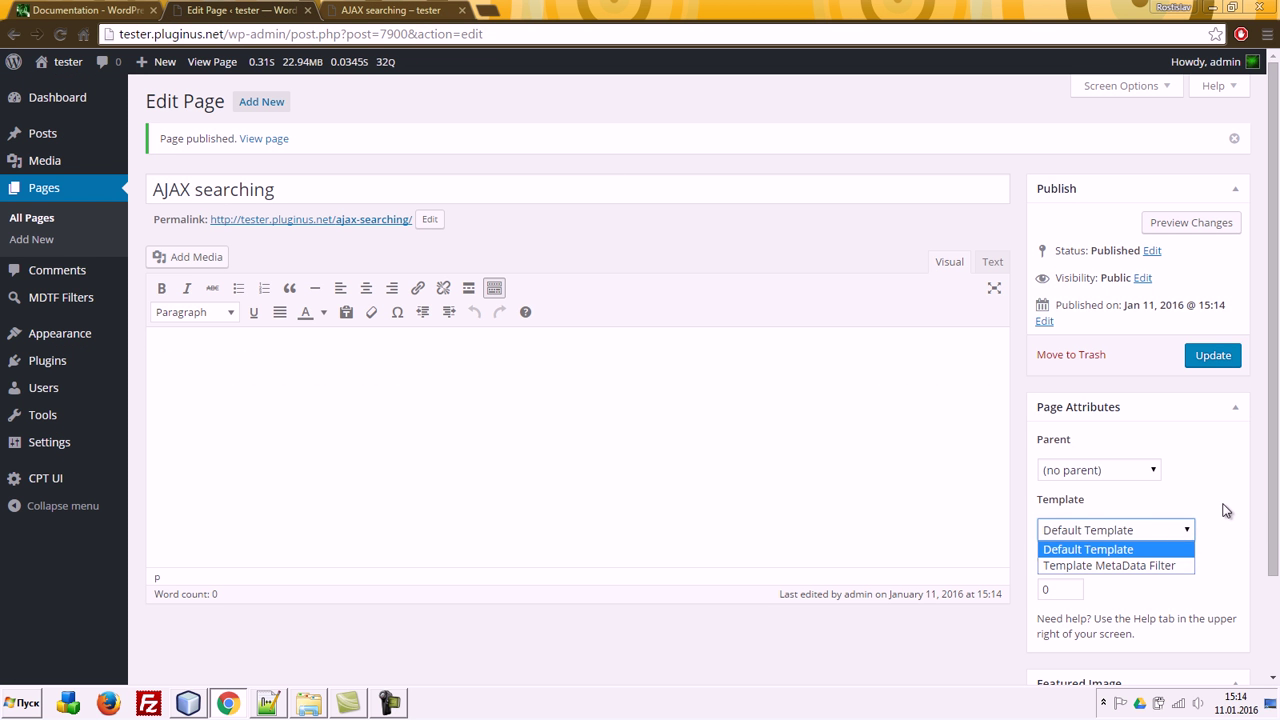
{"action": "left_click", "coordinate": [425, 12]}
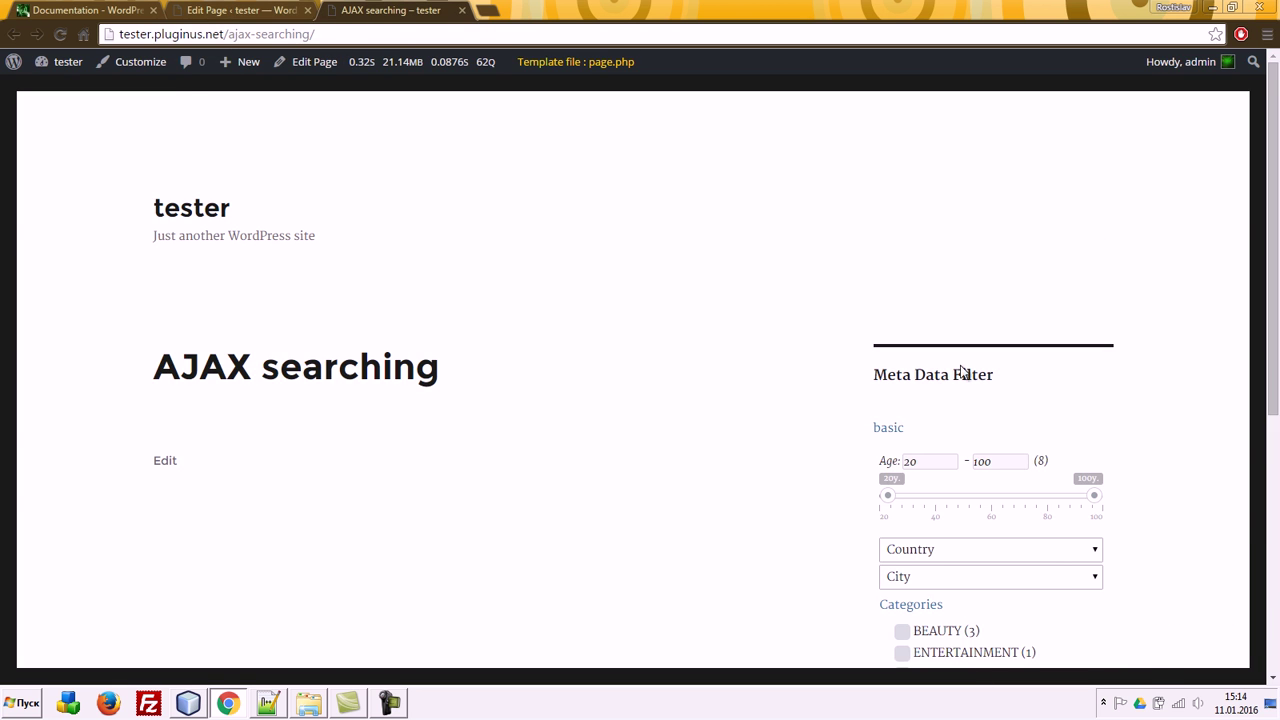
Step: Start a new MDTF shortcode from the MDTF Shortcodes list
{"action": "left_click", "coordinate": [231, 9]}
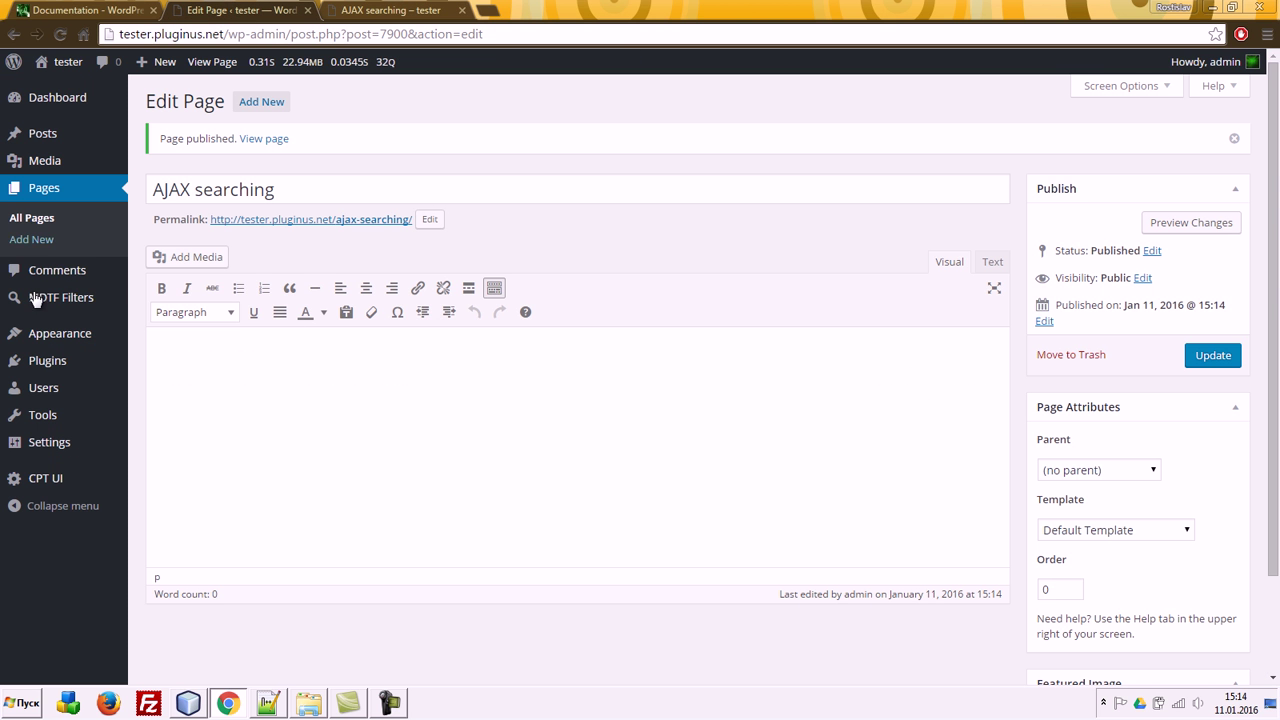
{"action": "mouse_move", "coordinate": [27, 297]}
{"action": "left_click", "coordinate": [191, 399]}
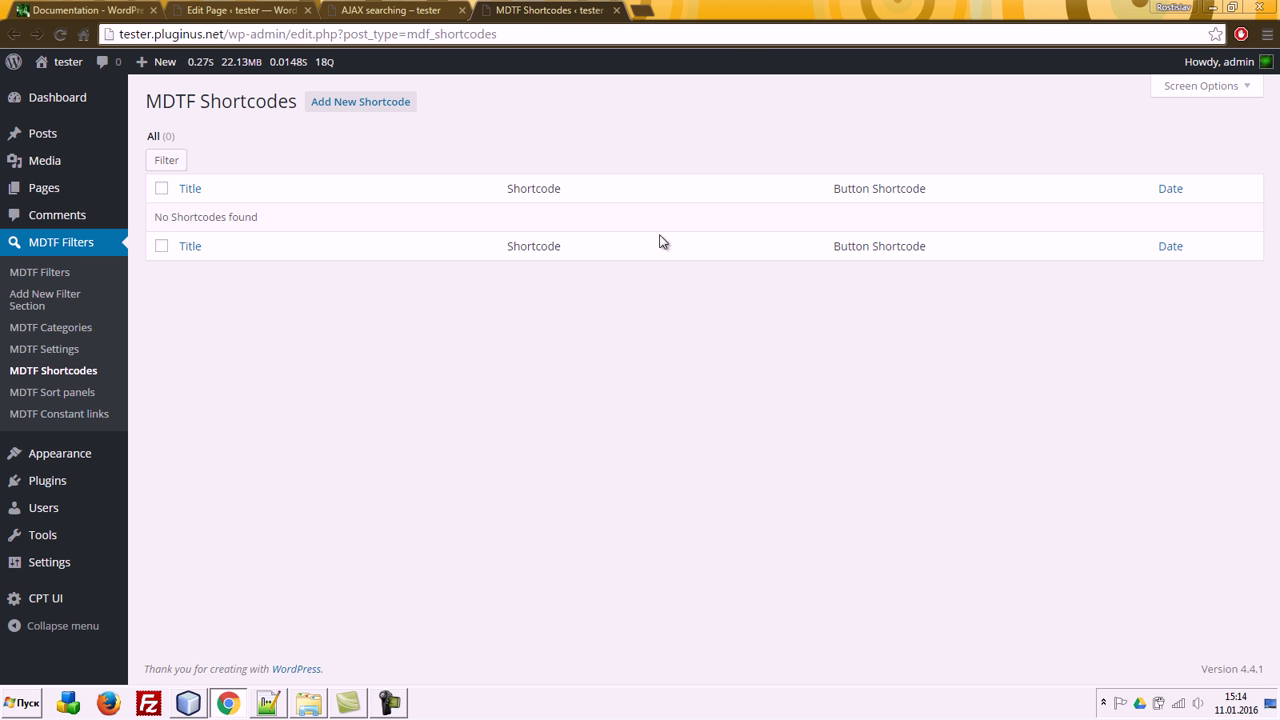
{"action": "left_click", "coordinate": [380, 106]}
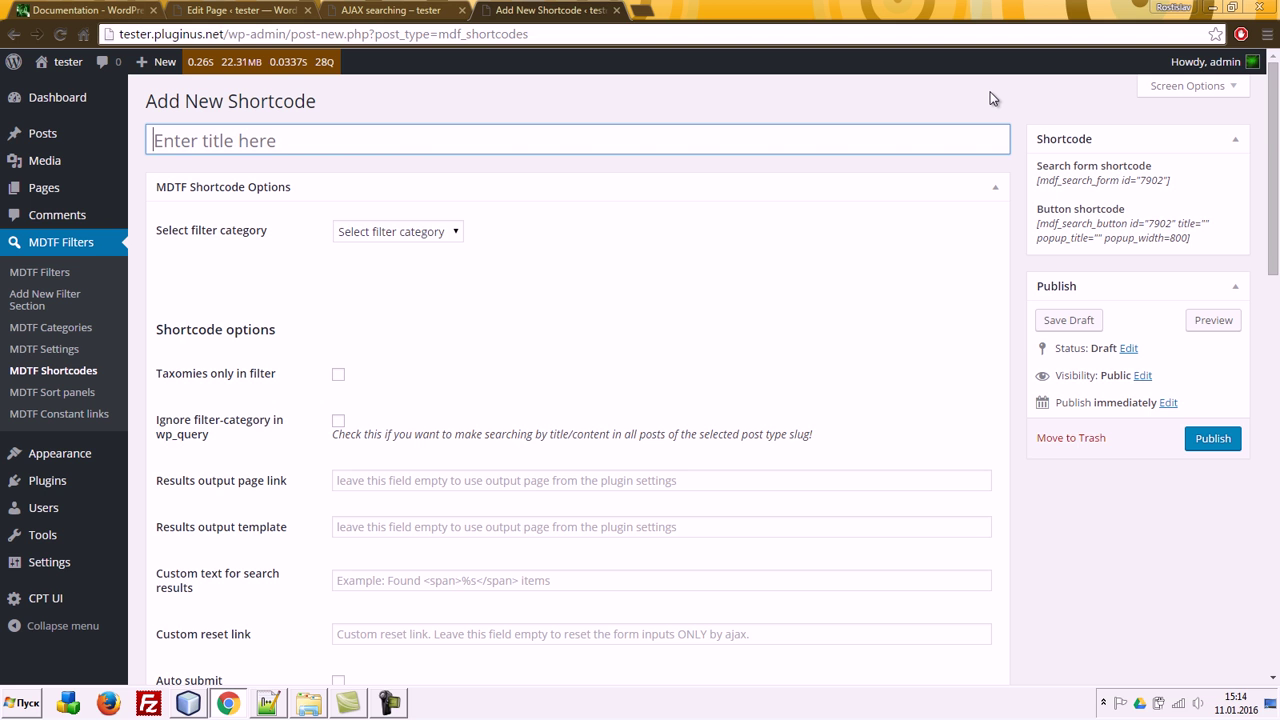
Step: Title the new shortcode "shortcode 1" and choose people as its filter category
{"action": "type", "text": "shortcodeq"}
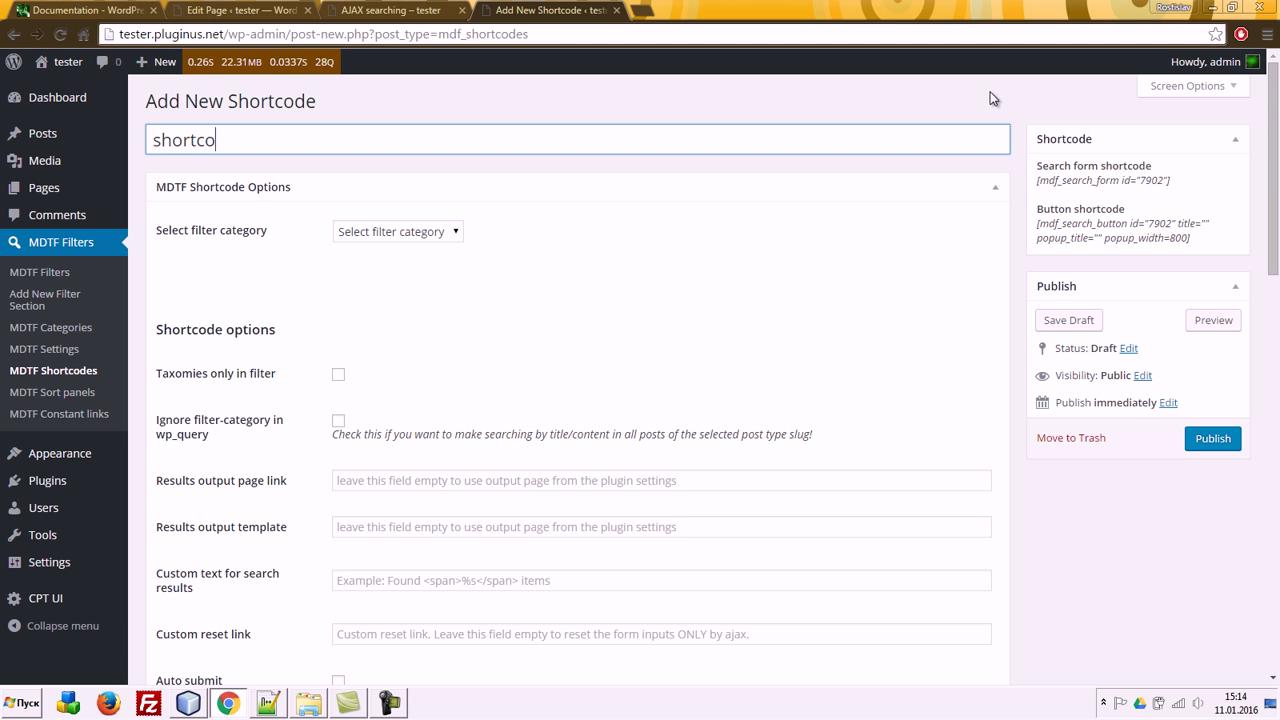
{"action": "key", "text": "BackSpace"}
{"action": "key", "text": "BackSpace"}
{"action": "type", "text": "1"}
{"action": "left_click", "coordinate": [392, 230]}
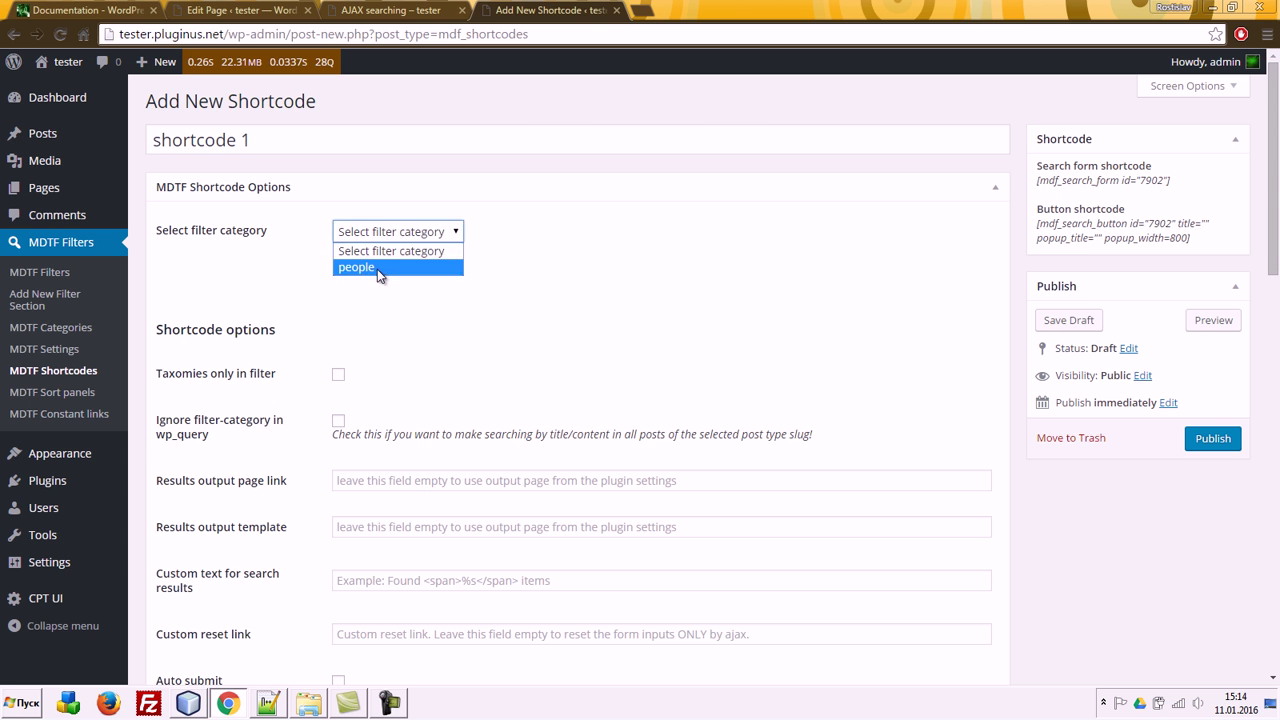
{"action": "left_click", "coordinate": [377, 268]}
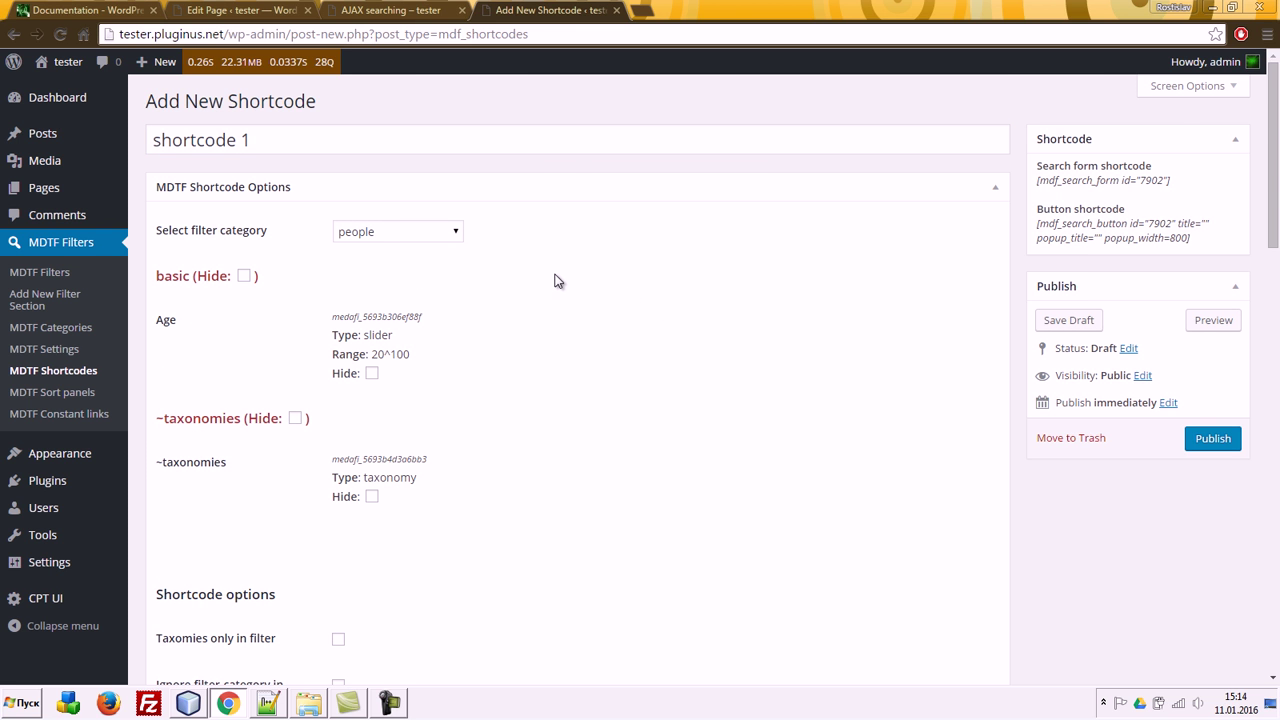
Step: Examine the basic and taxonomies filter sections, trying the basic section's Hide option, and look over the general shortcode options
{"action": "scroll", "coordinate": [616, 284], "scroll_direction": "down", "scroll_amount": 3}
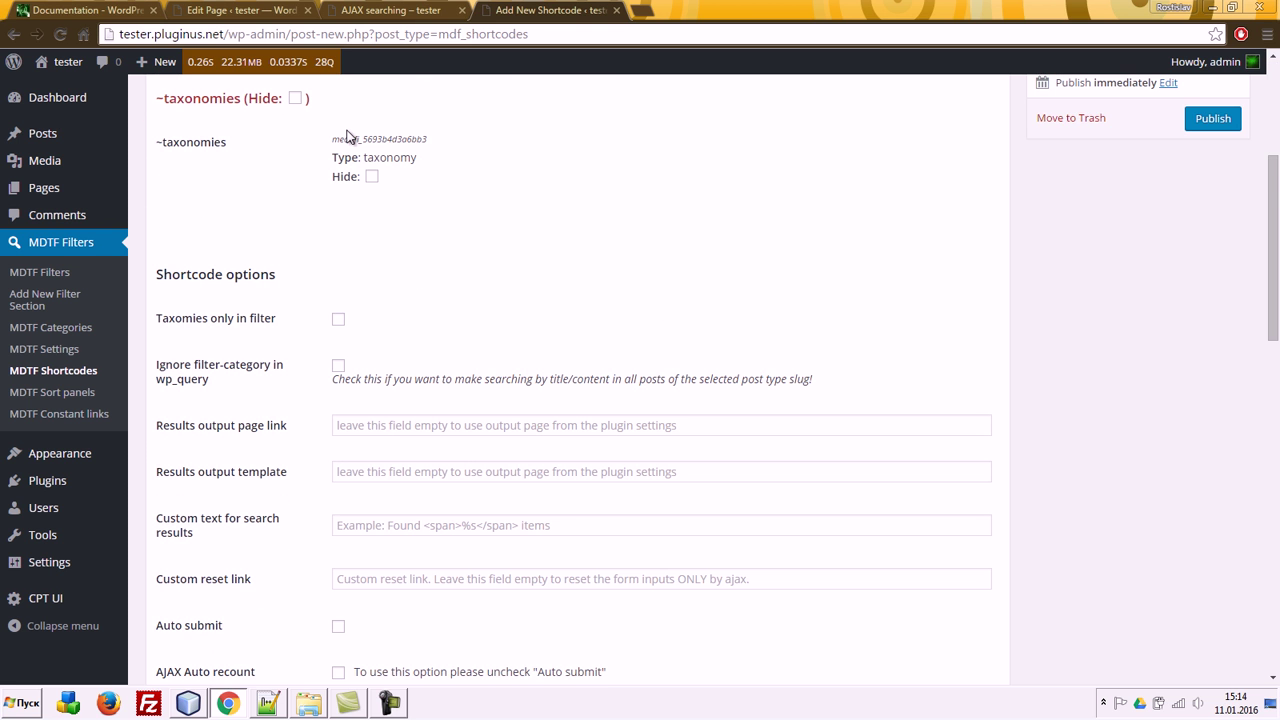
{"action": "scroll", "coordinate": [380, 214], "scroll_direction": "up", "scroll_amount": 3}
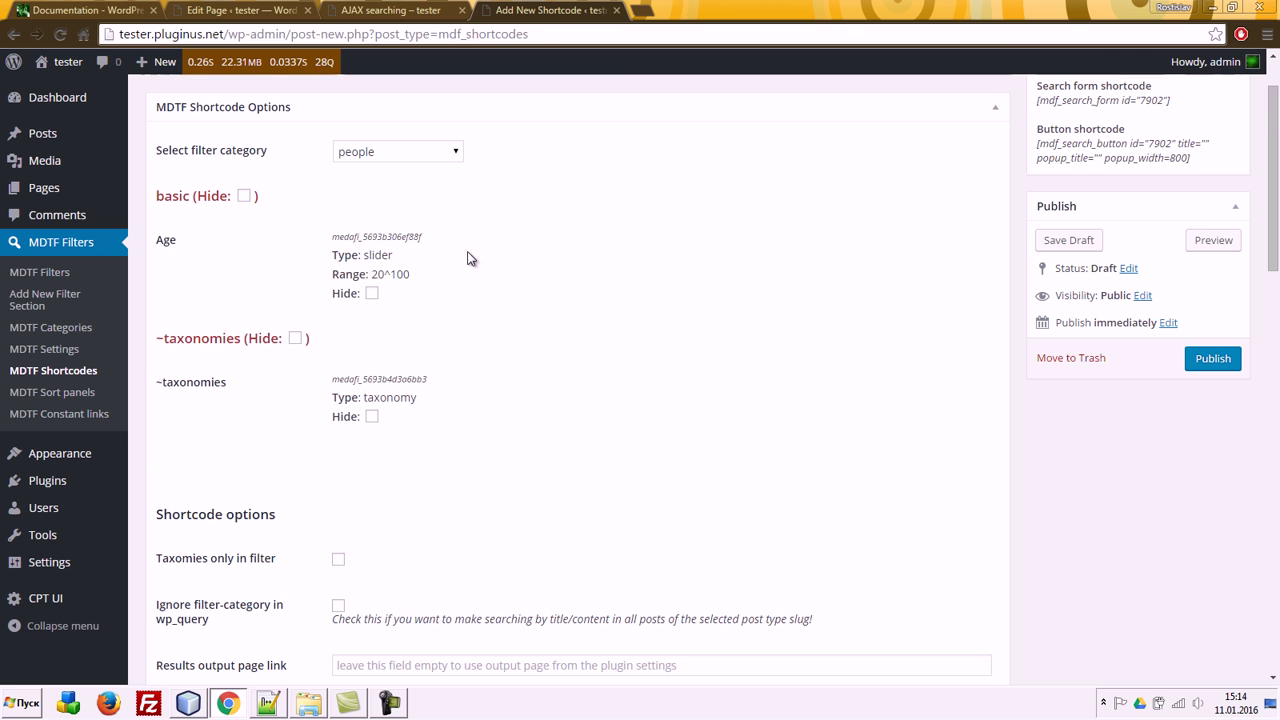
{"action": "left_click", "coordinate": [245, 197]}
{"action": "left_click", "coordinate": [245, 197]}
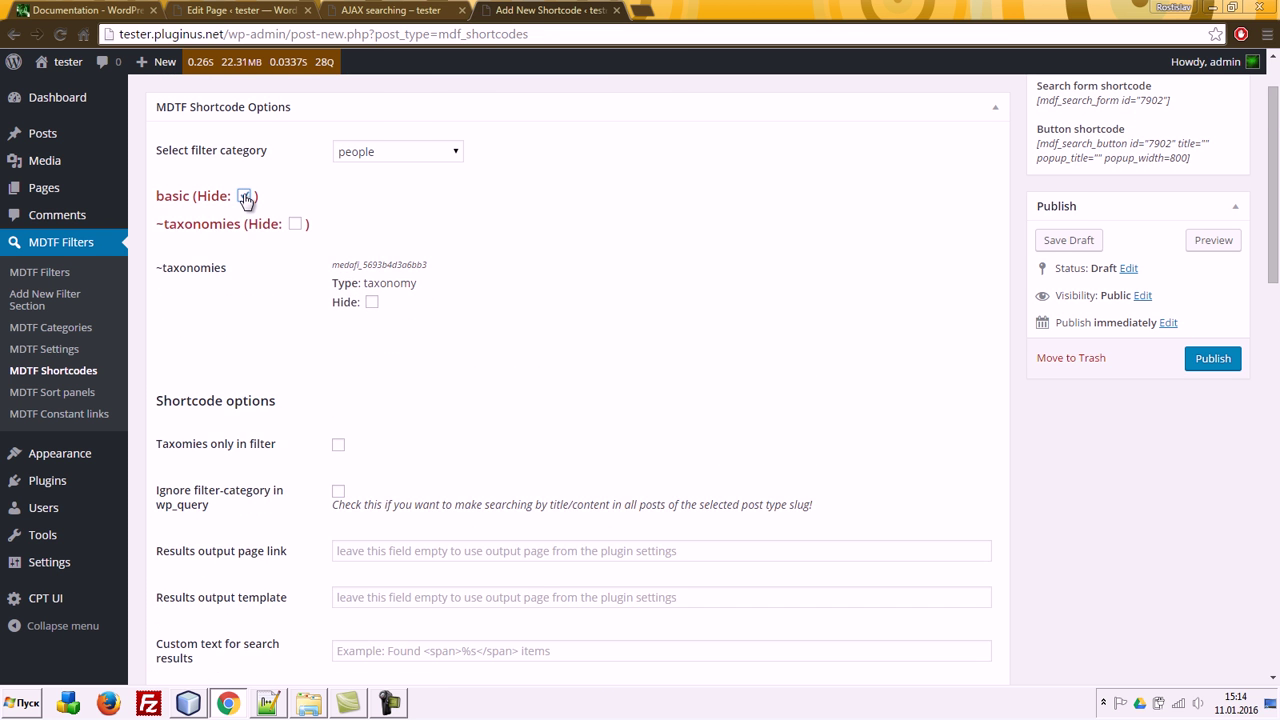
{"action": "scroll", "coordinate": [737, 323], "scroll_direction": "down", "scroll_amount": 2}
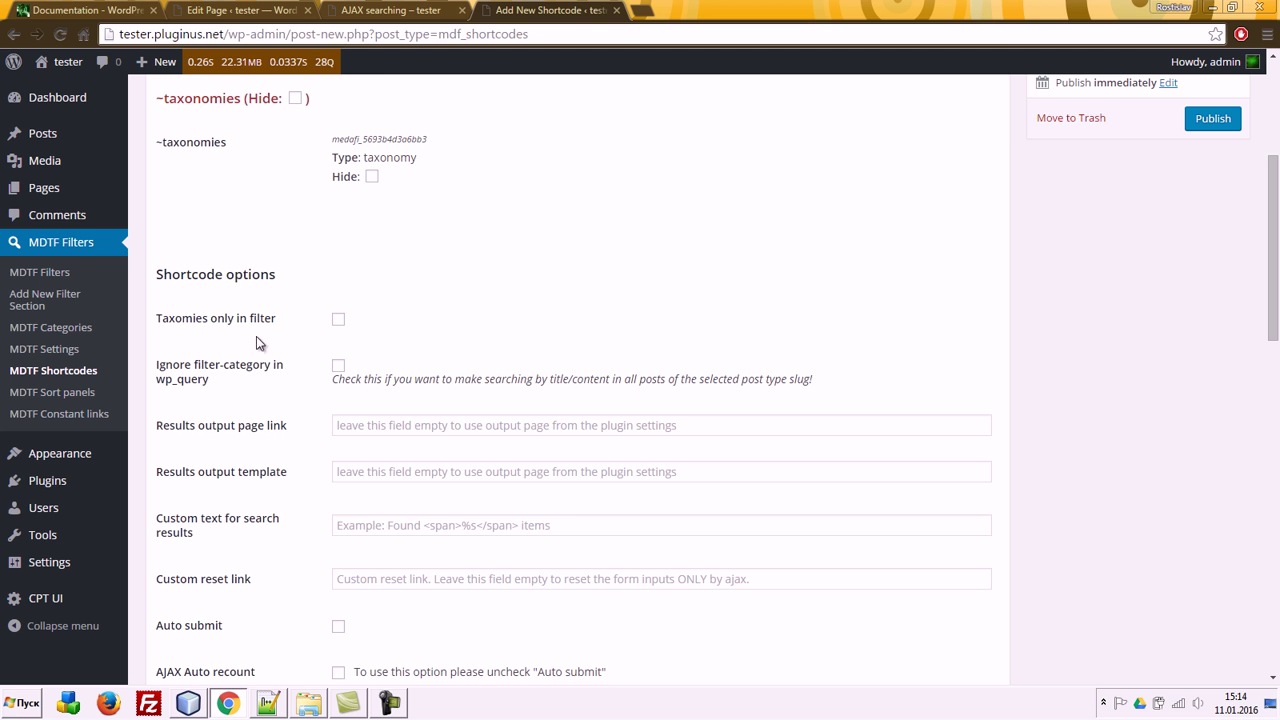
{"action": "scroll", "coordinate": [688, 329], "scroll_direction": "up", "scroll_amount": 3}
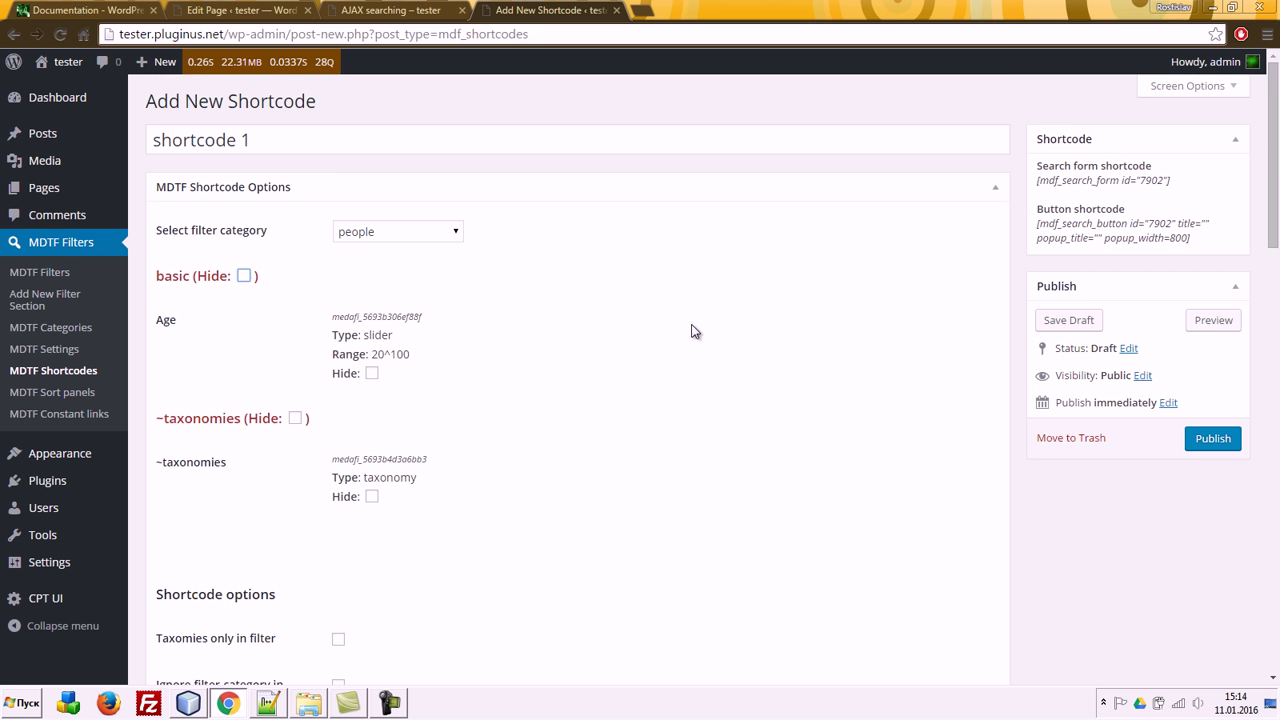
{"action": "scroll", "coordinate": [709, 340], "scroll_direction": "down", "scroll_amount": 2}
{"action": "scroll", "coordinate": [709, 340], "scroll_direction": "up", "scroll_amount": 2}
{"action": "scroll", "coordinate": [565, 355], "scroll_direction": "down", "scroll_amount": 3}
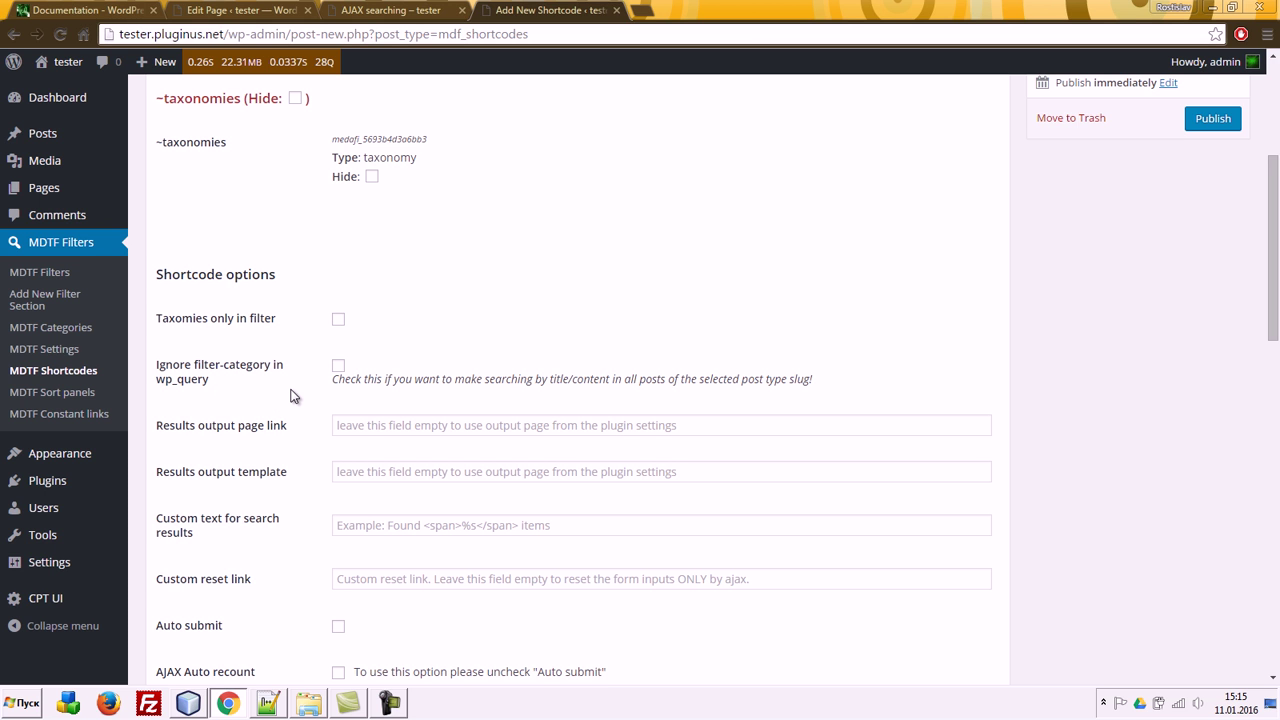
{"action": "scroll", "coordinate": [1024, 386], "scroll_direction": "up", "scroll_amount": 4}
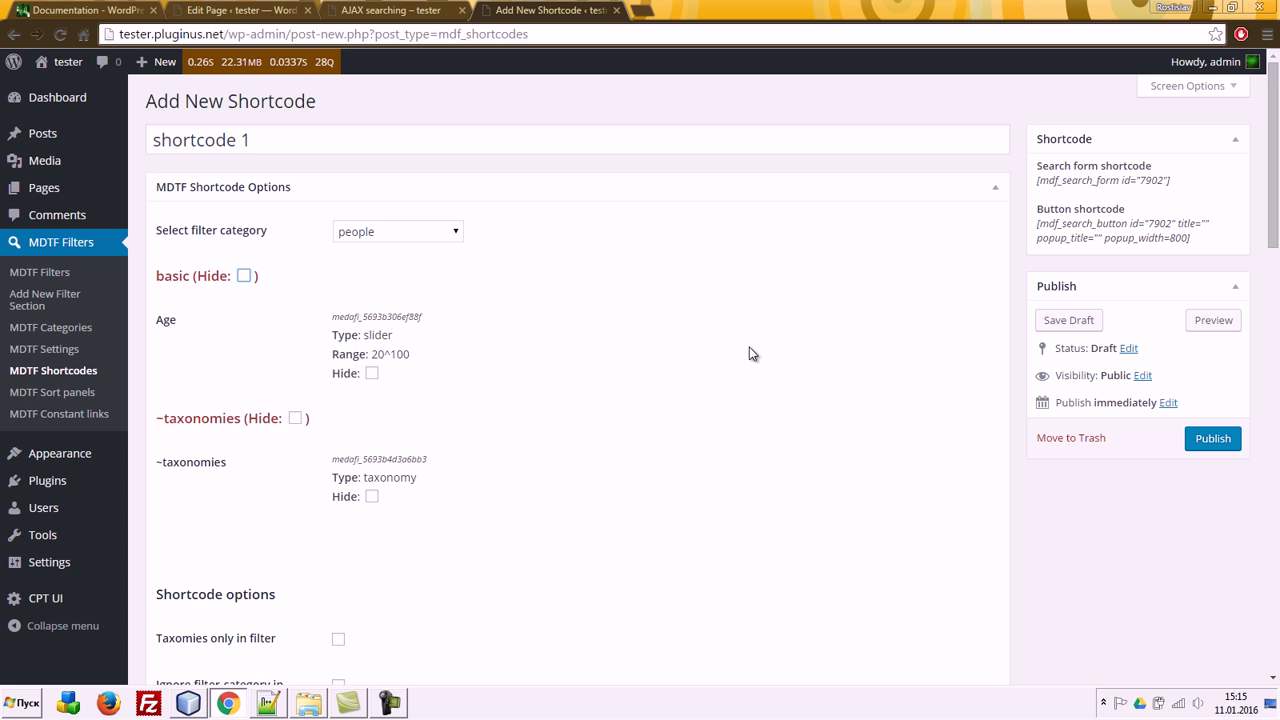
{"action": "scroll", "coordinate": [753, 353], "scroll_direction": "down", "scroll_amount": 4}
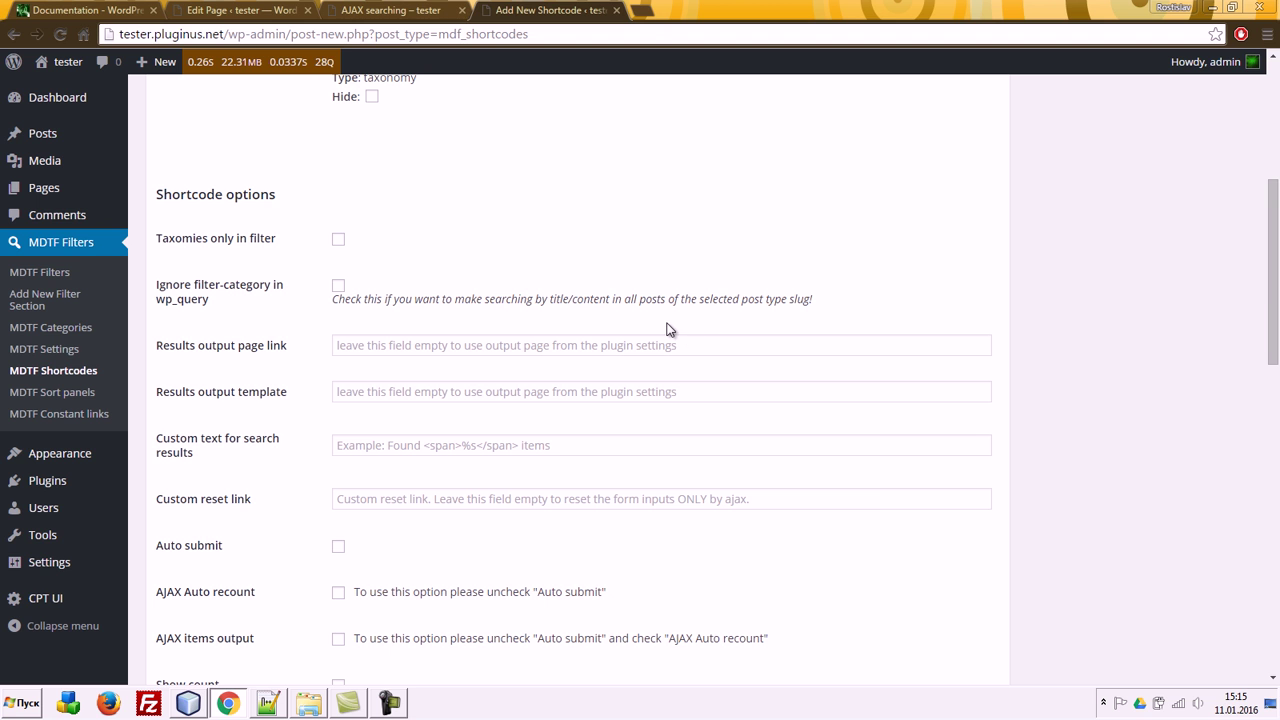
{"action": "left_click", "coordinate": [345, 9]}
{"action": "left_click", "coordinate": [334, 40]}
{"action": "key", "text": "ctrl+c"}
{"action": "left_click", "coordinate": [552, 10]}
{"action": "left_click", "coordinate": [364, 345]}
{"action": "key", "text": "ctrl+v"}
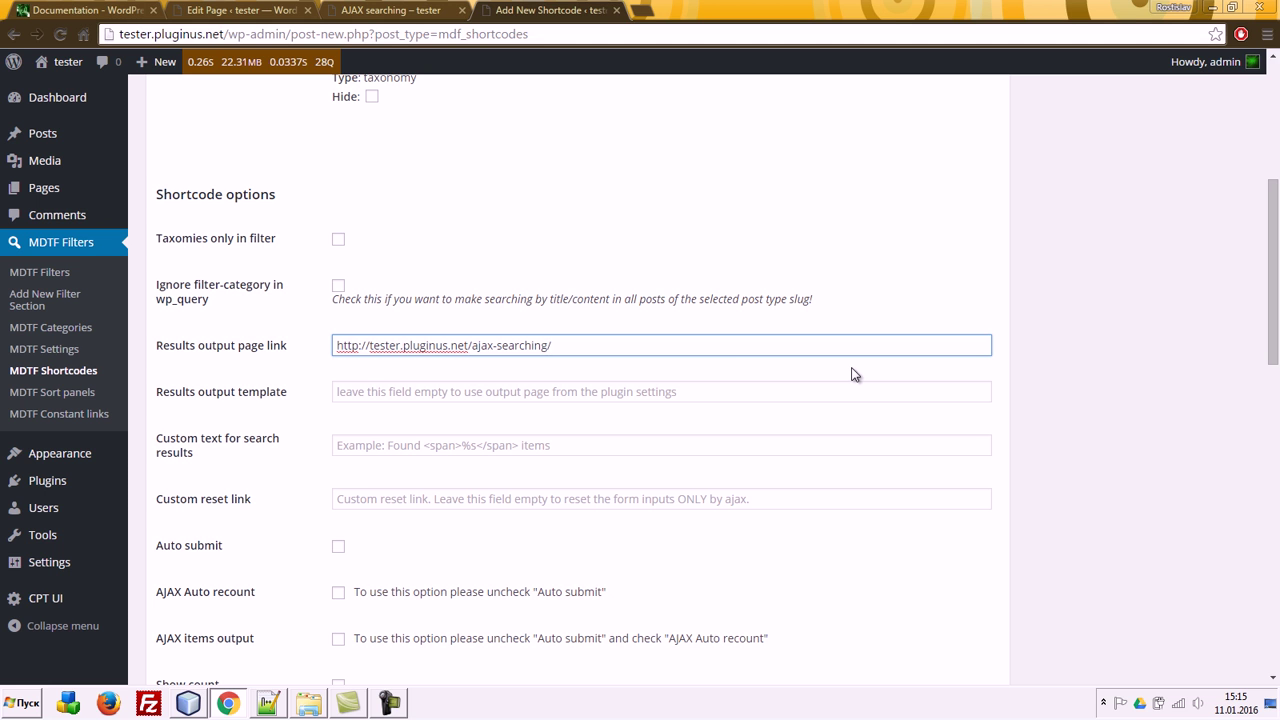
{"action": "left_click", "coordinate": [371, 392]}
{"action": "type", "text": "self"}
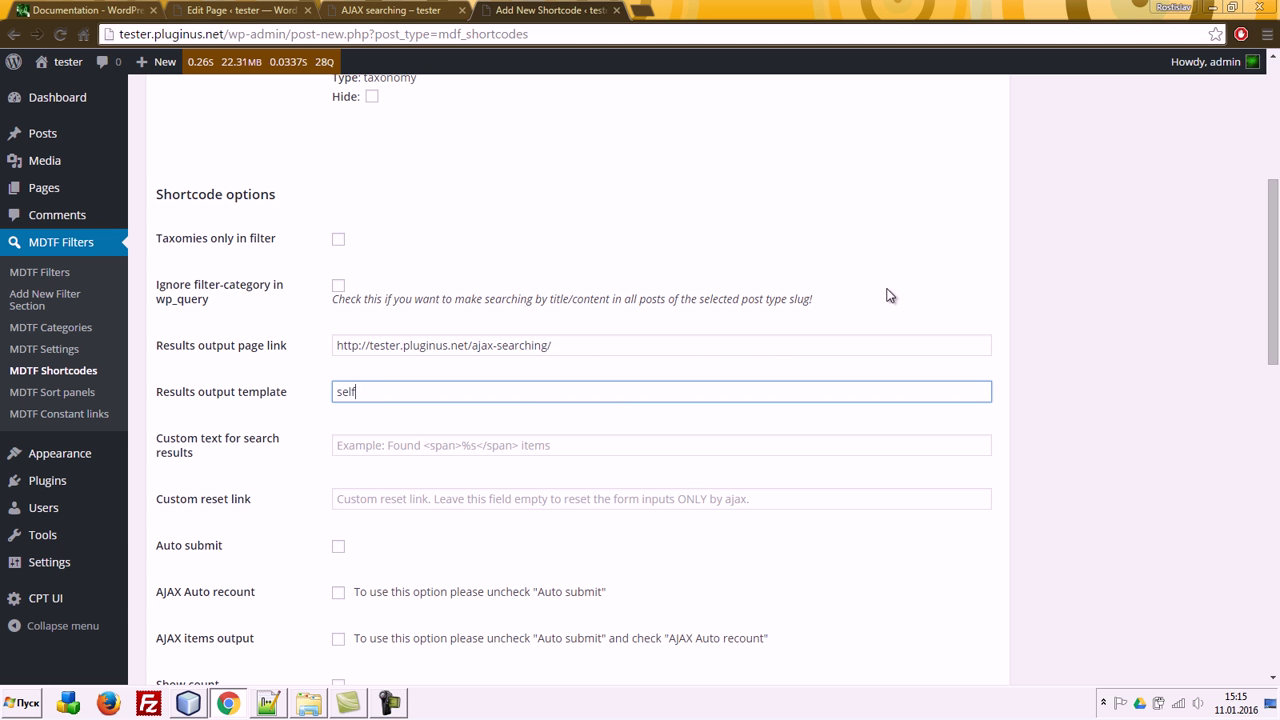
Step: Add the text "cece" to the AJAX searching page's content and update the page
{"action": "left_click", "coordinate": [352, 8]}
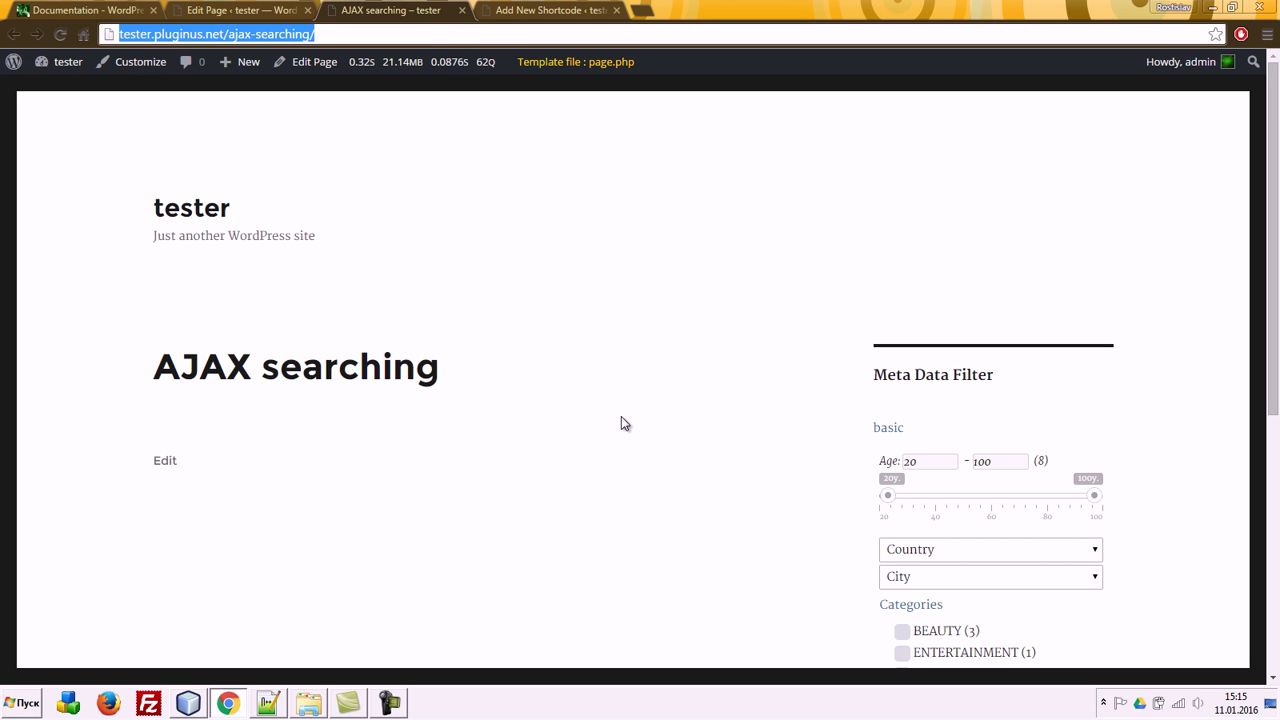
{"action": "left_click", "coordinate": [245, 10]}
{"action": "left_click", "coordinate": [437, 457]}
{"action": "type", "text": "cece"}
{"action": "left_click", "coordinate": [1212, 355]}
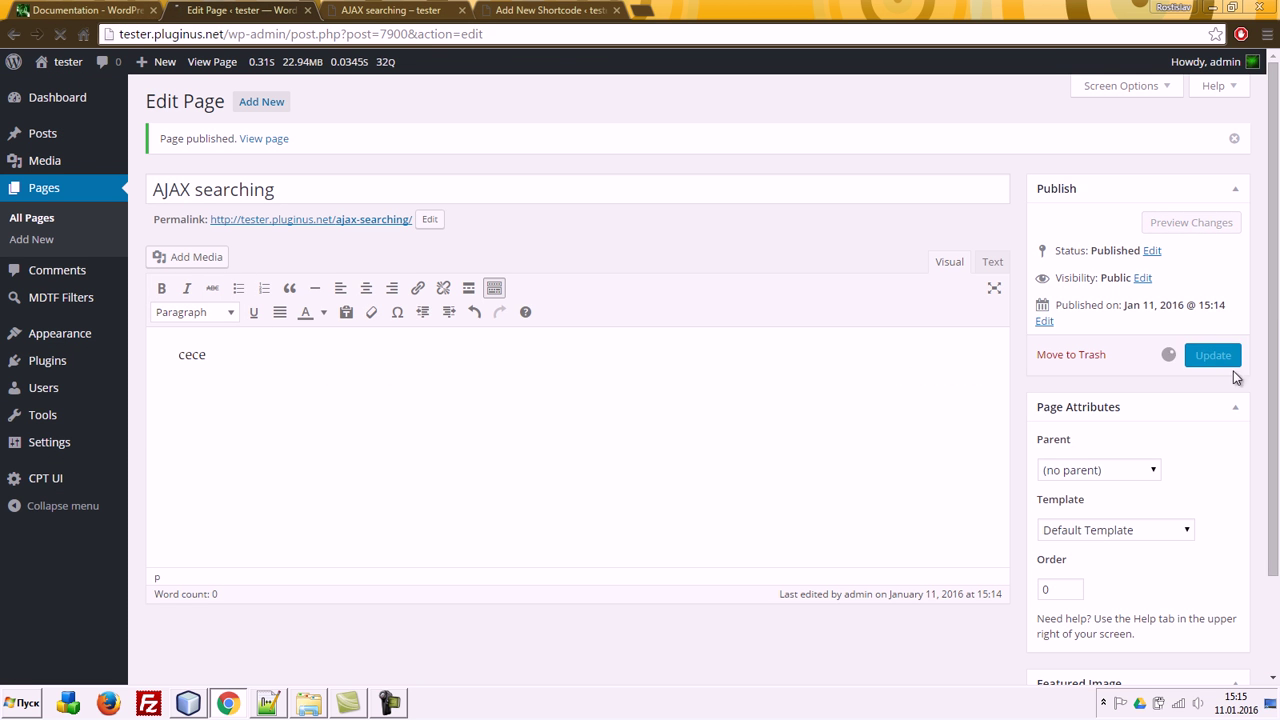
Step: Reload the published AJAX searching page and check its body text
{"action": "left_click", "coordinate": [385, 8]}
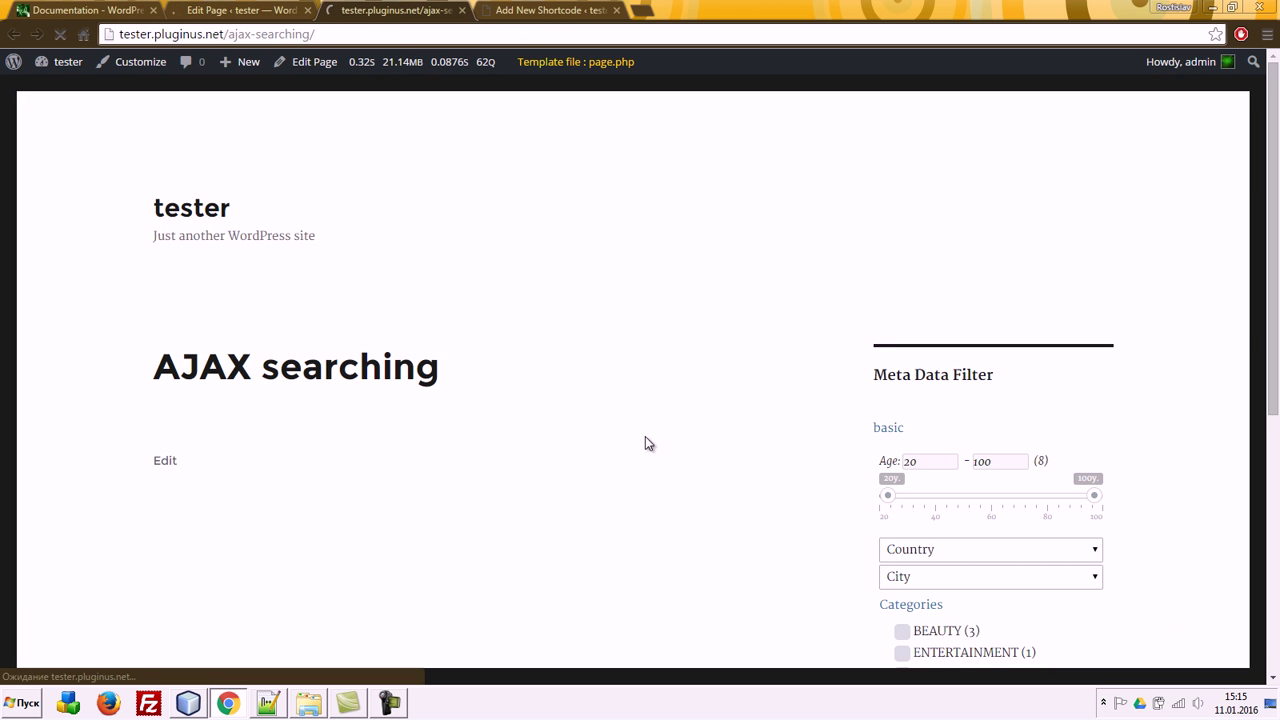
{"action": "key", "text": "F5"}
{"action": "left_click_drag", "start_coordinate": [211, 464], "coordinate": [127, 430]}
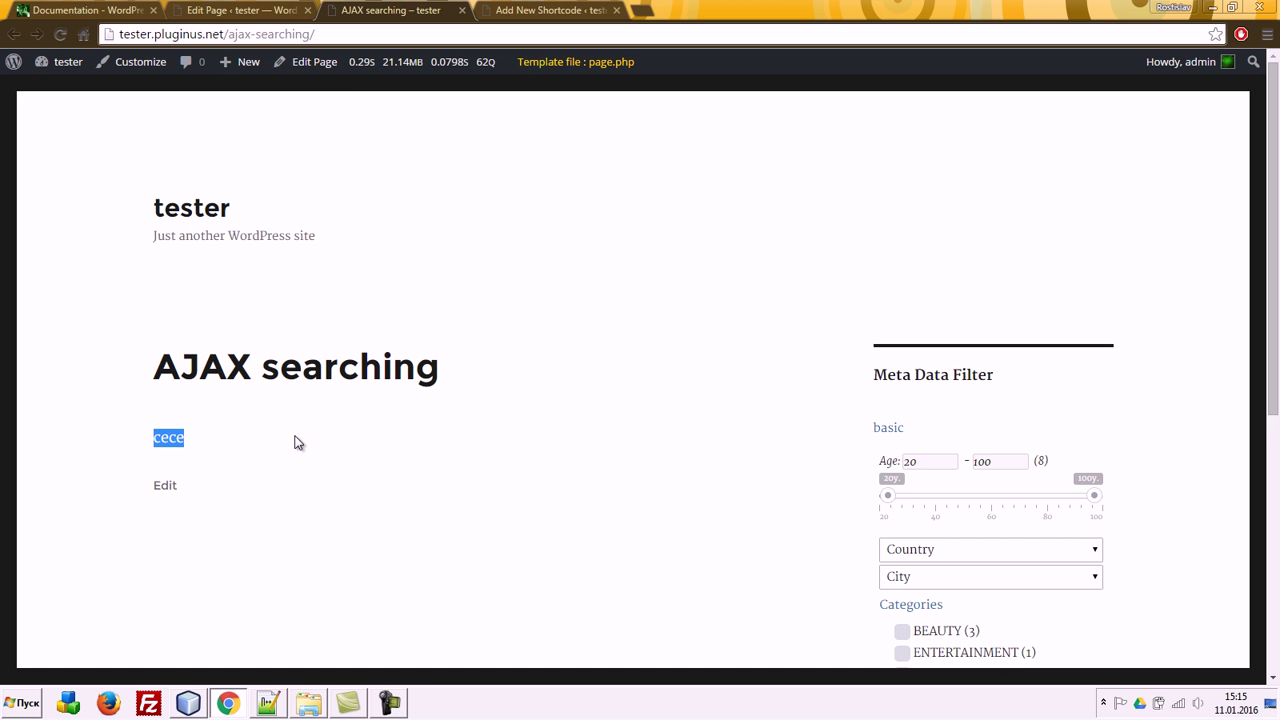
{"action": "left_click", "coordinate": [516, 14]}
{"action": "scroll", "coordinate": [590, 310], "scroll_direction": "down", "scroll_amount": 2}
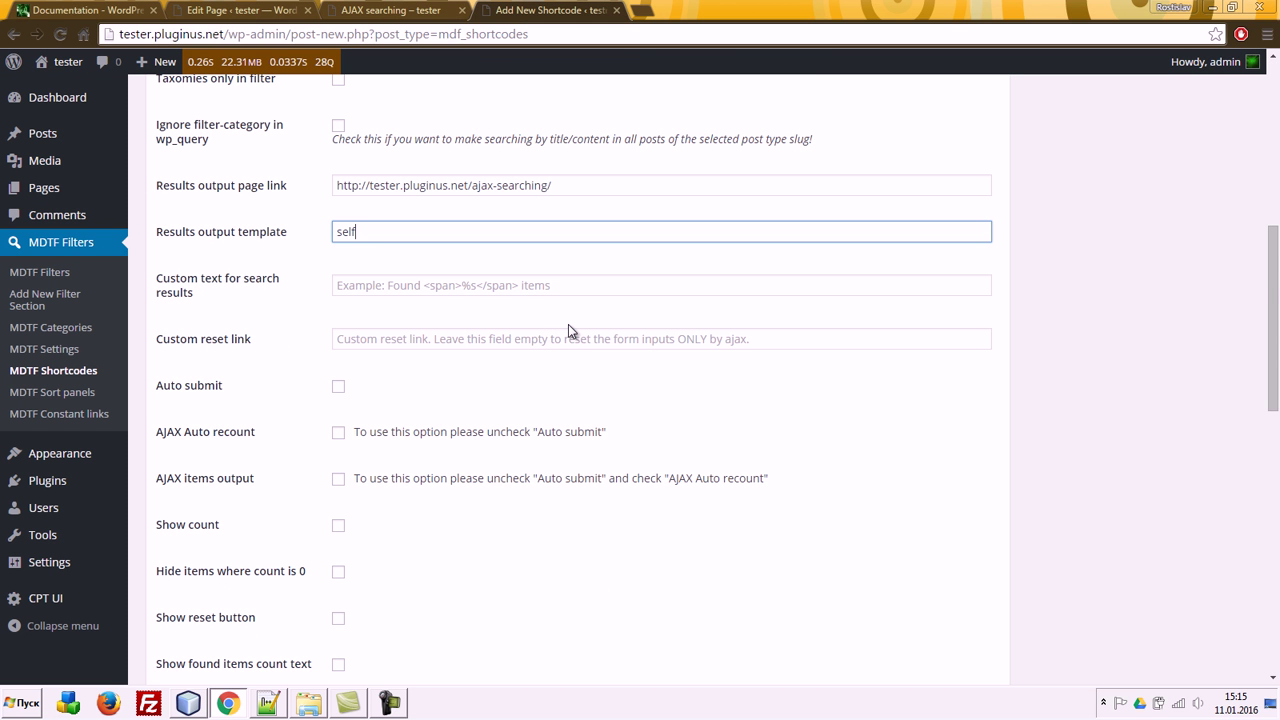
{"action": "left_click", "coordinate": [620, 288]}
{"action": "left_click_drag", "start_coordinate": [595, 186], "coordinate": [334, 187]}
{"action": "key", "text": "ctrl+c"}
{"action": "left_click", "coordinate": [470, 340]}
{"action": "key", "text": "ctrl+v"}
Step: Enable Auto submit, Show count, Hide items where count is 0, Show reset button and Show found items count text
{"action": "scroll", "coordinate": [757, 396], "scroll_direction": "down", "scroll_amount": 2}
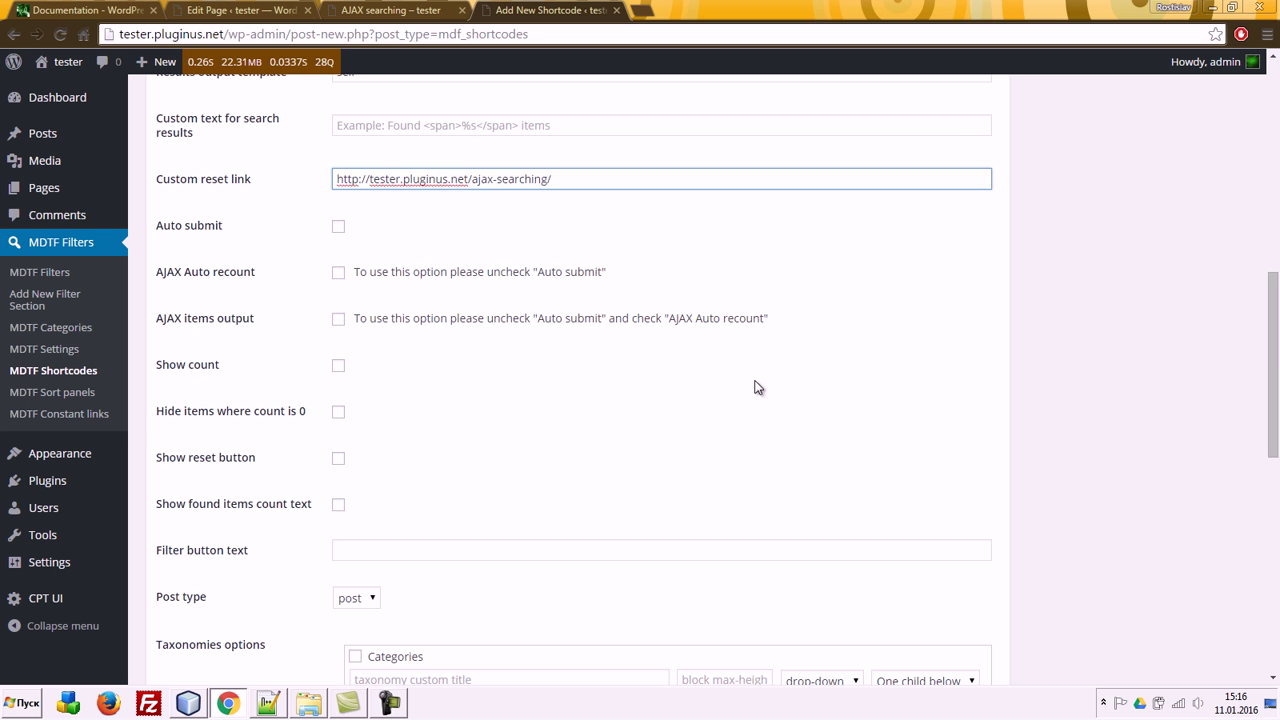
{"action": "left_click", "coordinate": [338, 226]}
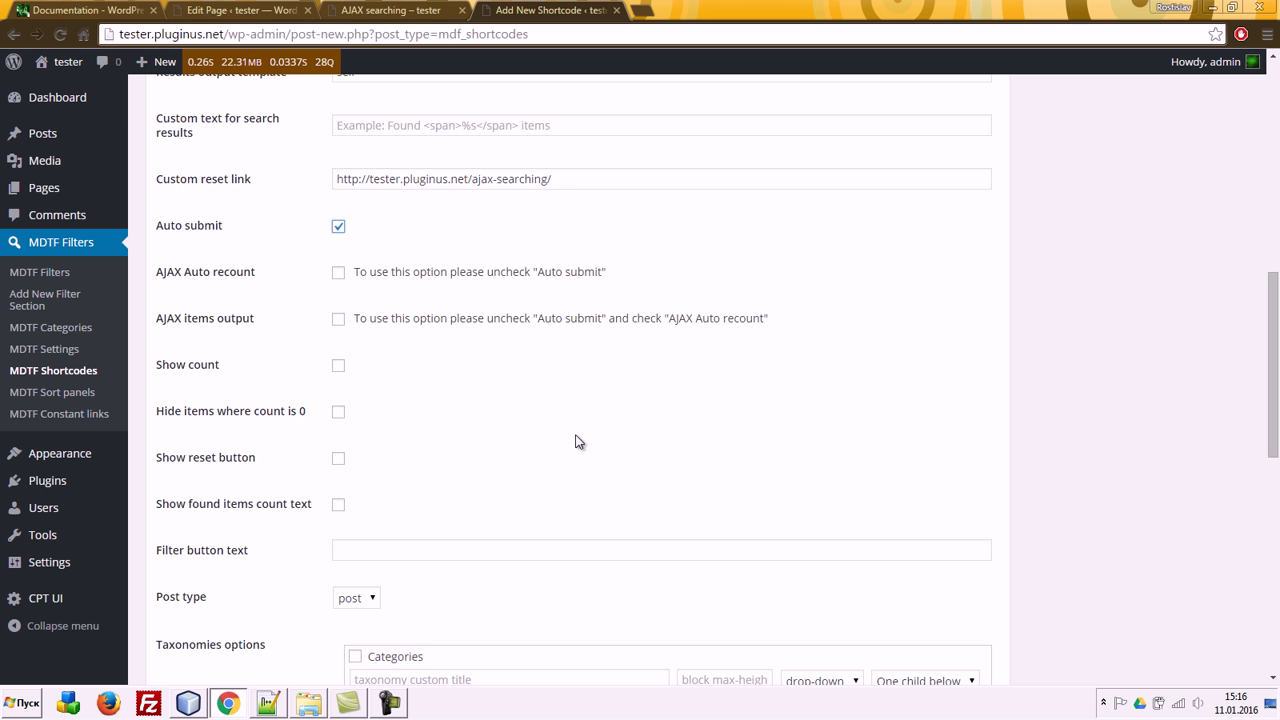
{"action": "left_click", "coordinate": [338, 365]}
{"action": "left_click", "coordinate": [338, 412]}
{"action": "left_click", "coordinate": [338, 458]}
{"action": "left_click", "coordinate": [339, 505]}
Step: Set the filter button text to "GO!" and publish the shortcode
{"action": "scroll", "coordinate": [454, 437], "scroll_direction": "down", "scroll_amount": 1}
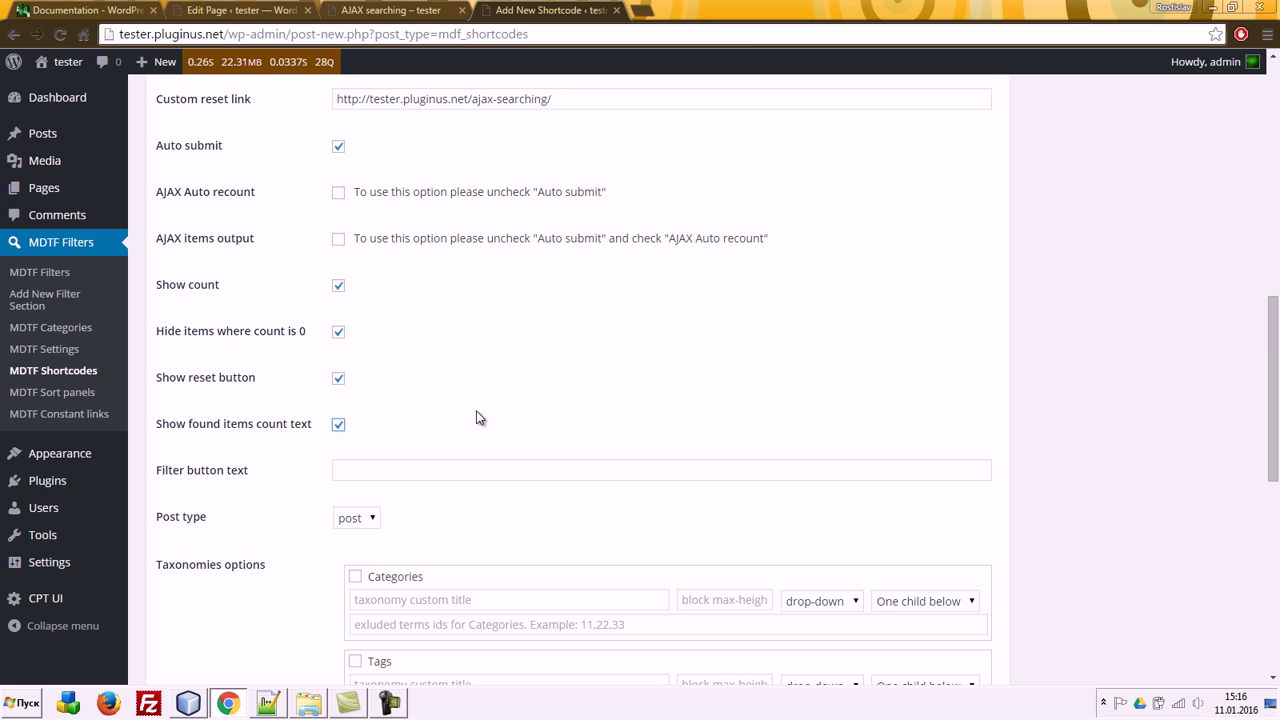
{"action": "left_click", "coordinate": [382, 471]}
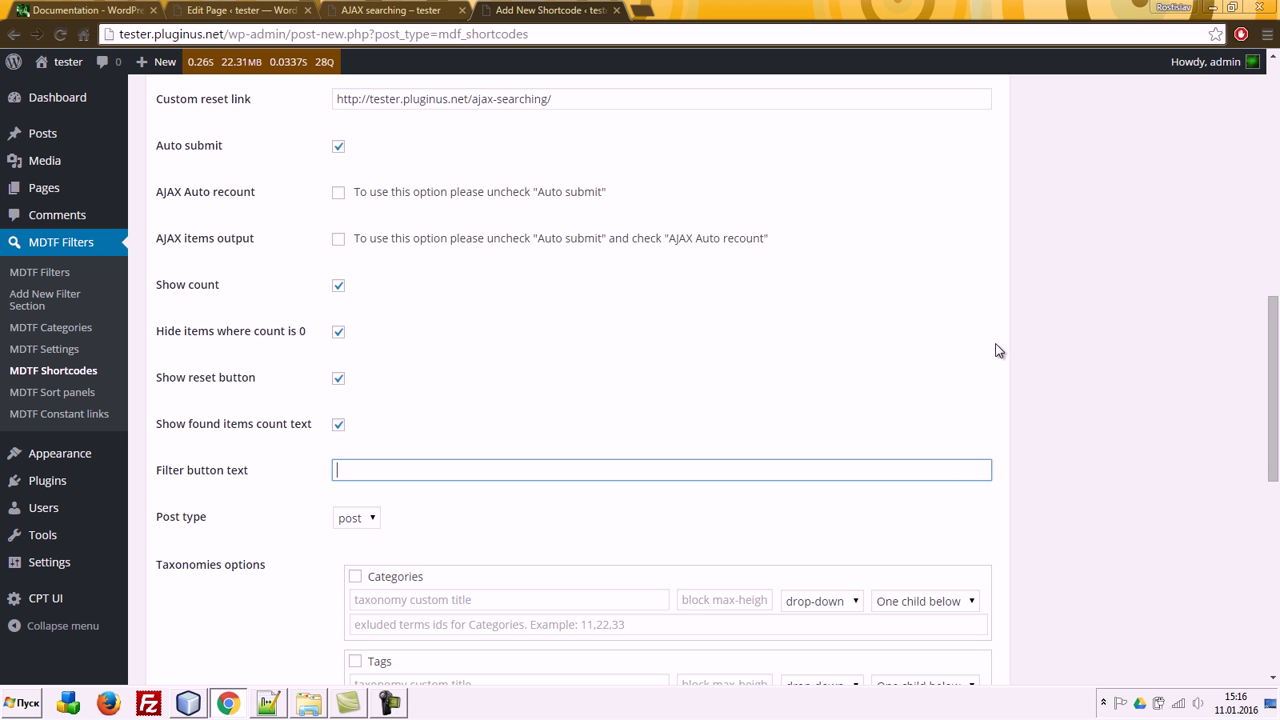
{"action": "type", "text": "GO!"}
{"action": "scroll", "coordinate": [997, 350], "scroll_direction": "up", "scroll_amount": 15}
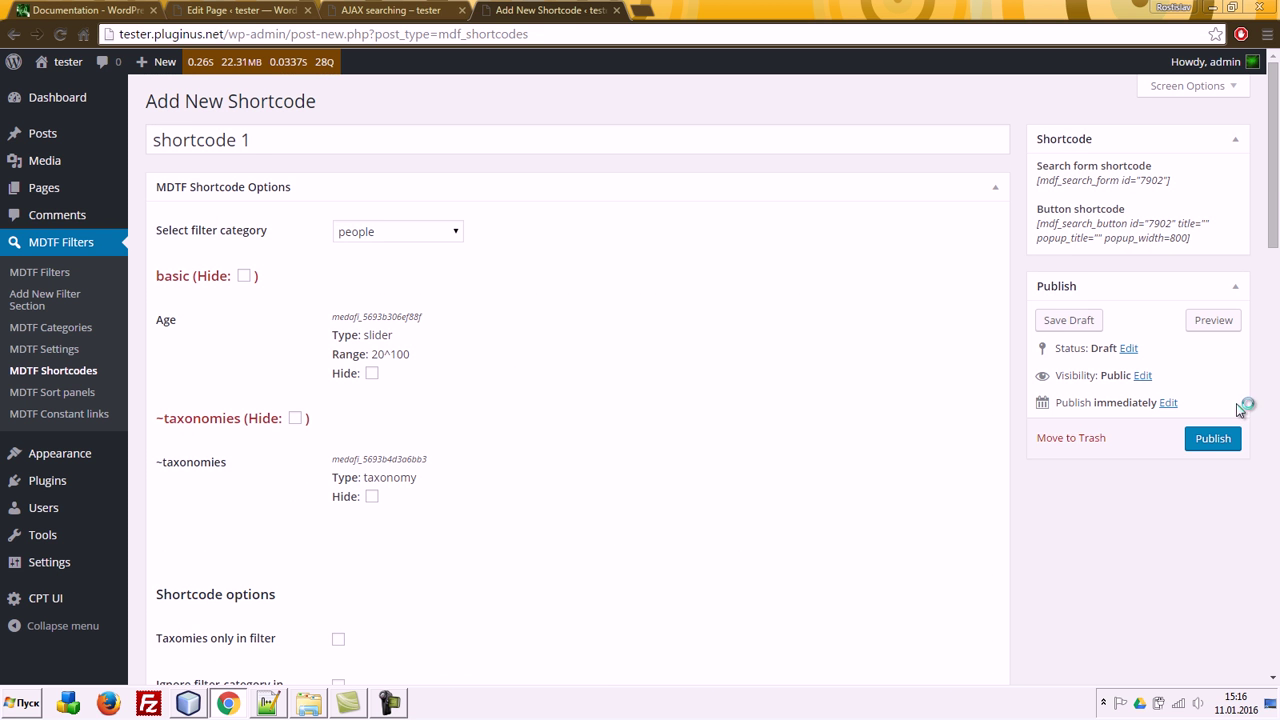
{"action": "left_click", "coordinate": [1212, 450]}
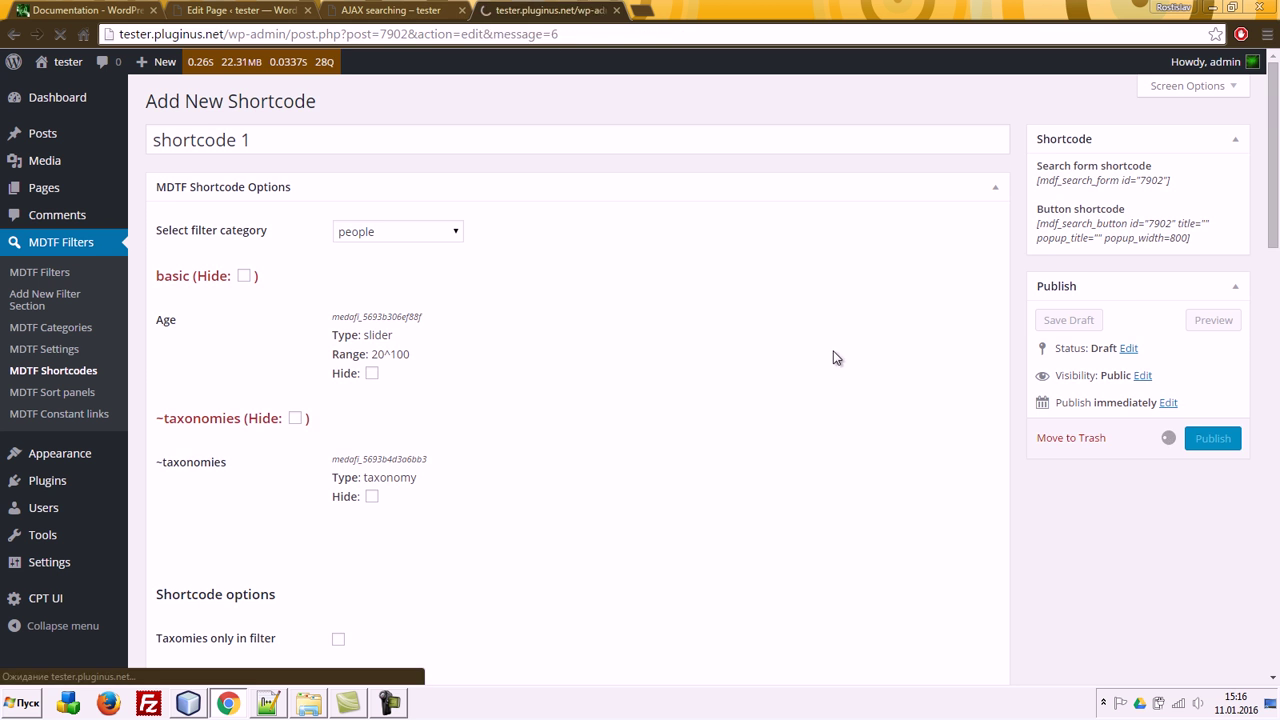
Step: Move the locations taxonomy above Categories in the taxonomies options and enable both locations and Categories
{"action": "scroll", "coordinate": [886, 386], "scroll_direction": "down", "scroll_amount": 10}
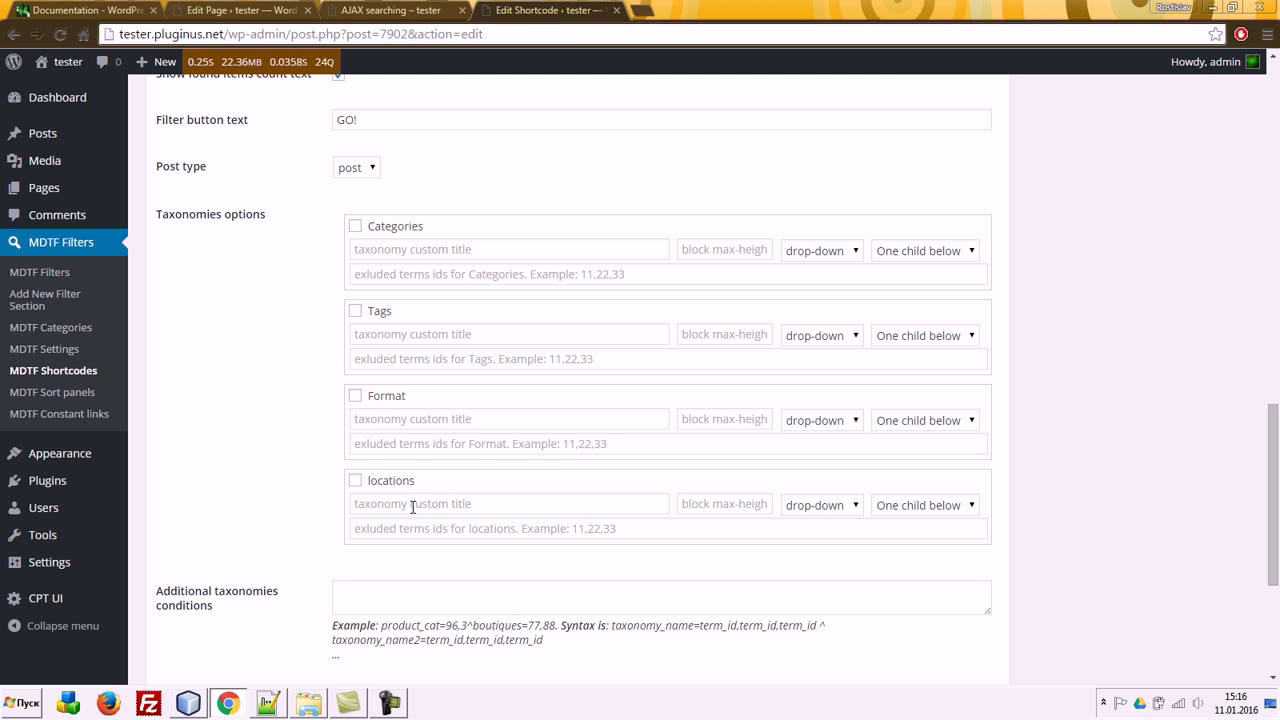
{"action": "left_click_drag", "start_coordinate": [488, 497], "coordinate": [350, 218]}
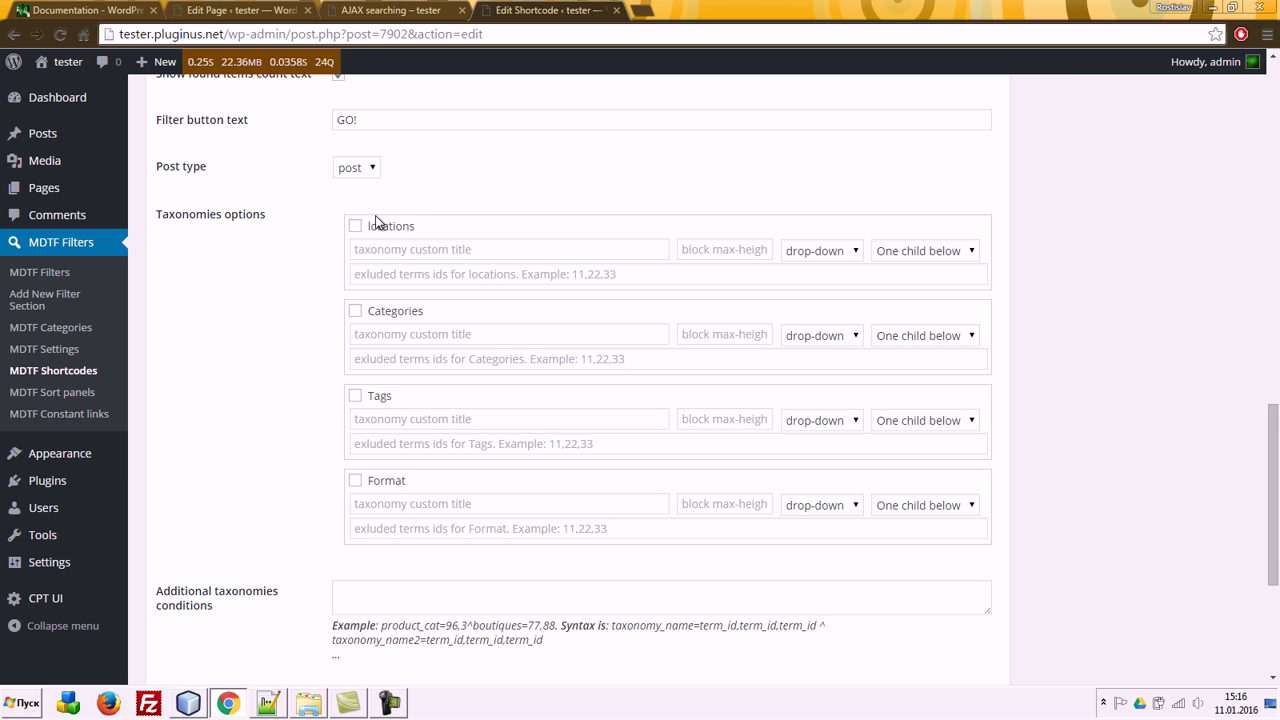
{"action": "left_click", "coordinate": [355, 226]}
{"action": "left_click", "coordinate": [355, 312]}
Step: Set the locations taxonomy to All childs below and give it the custom title Country^City
{"action": "left_click", "coordinate": [924, 252]}
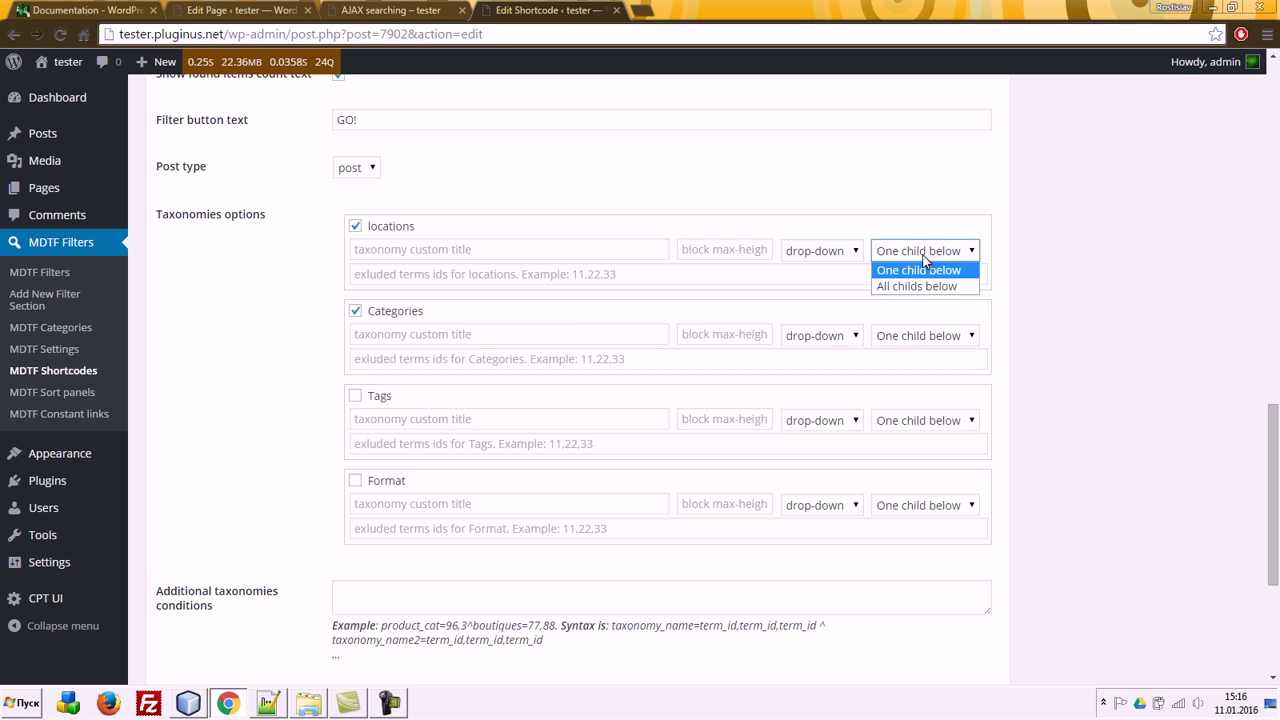
{"action": "left_click", "coordinate": [940, 287]}
{"action": "left_click", "coordinate": [430, 254]}
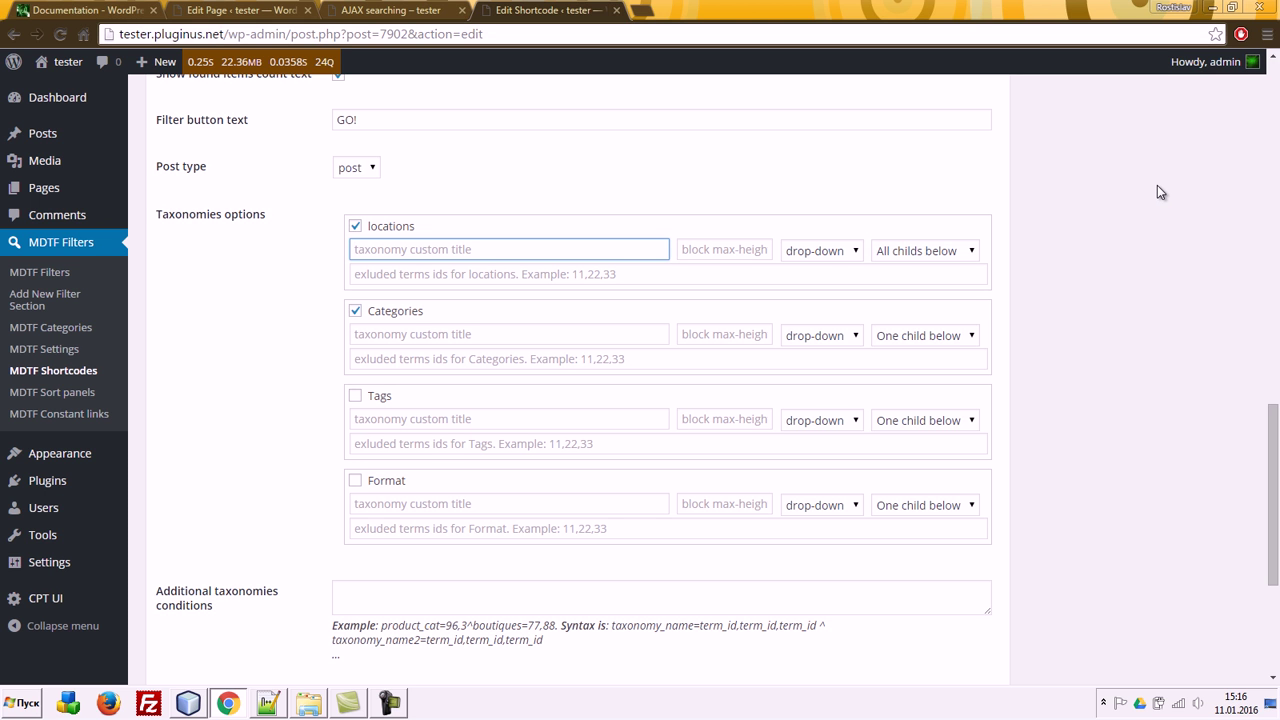
{"action": "type", "text": "C"}
{"action": "key", "text": "BackSpace"}
{"action": "key", "text": "BackSpace"}
{"action": "type", "text": "Country^City"}
{"action": "left_click", "coordinate": [480, 273]}
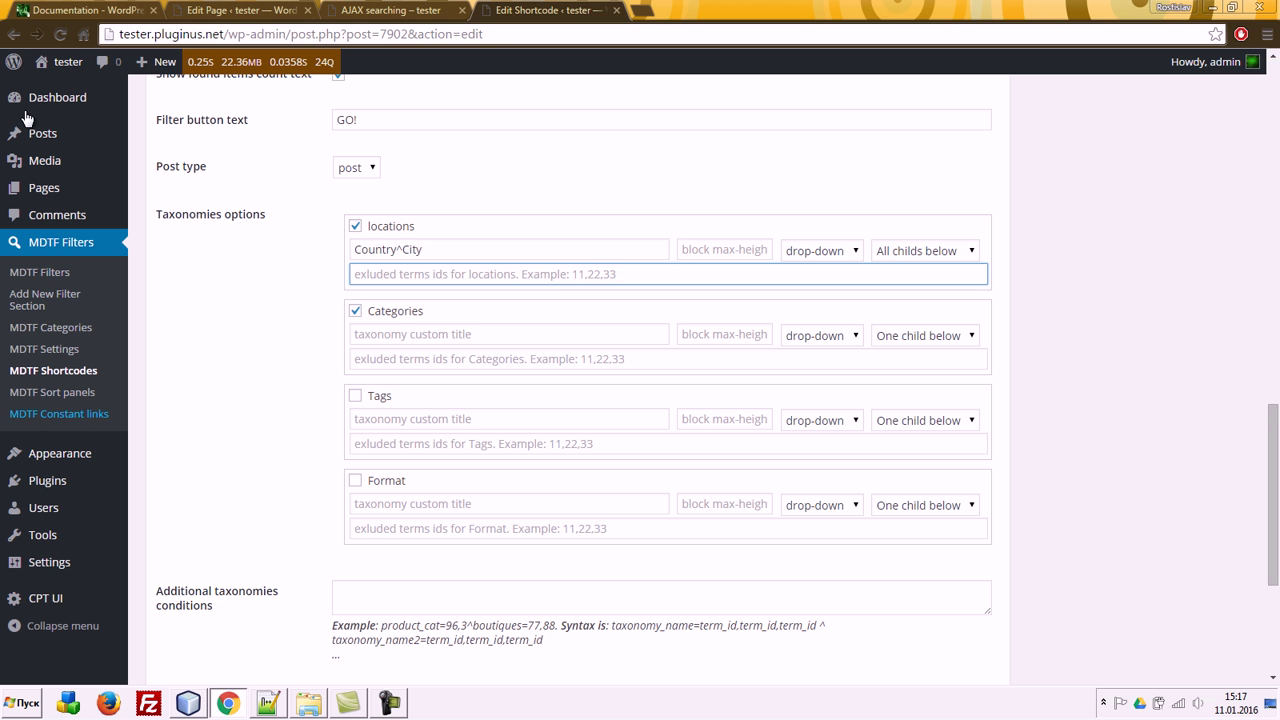
Step: Look up the germany location's term ID and try excluding term 17 from the locations taxonomy
{"action": "mouse_move", "coordinate": [42, 133]}
{"action": "middle_click", "coordinate": [160, 223]}
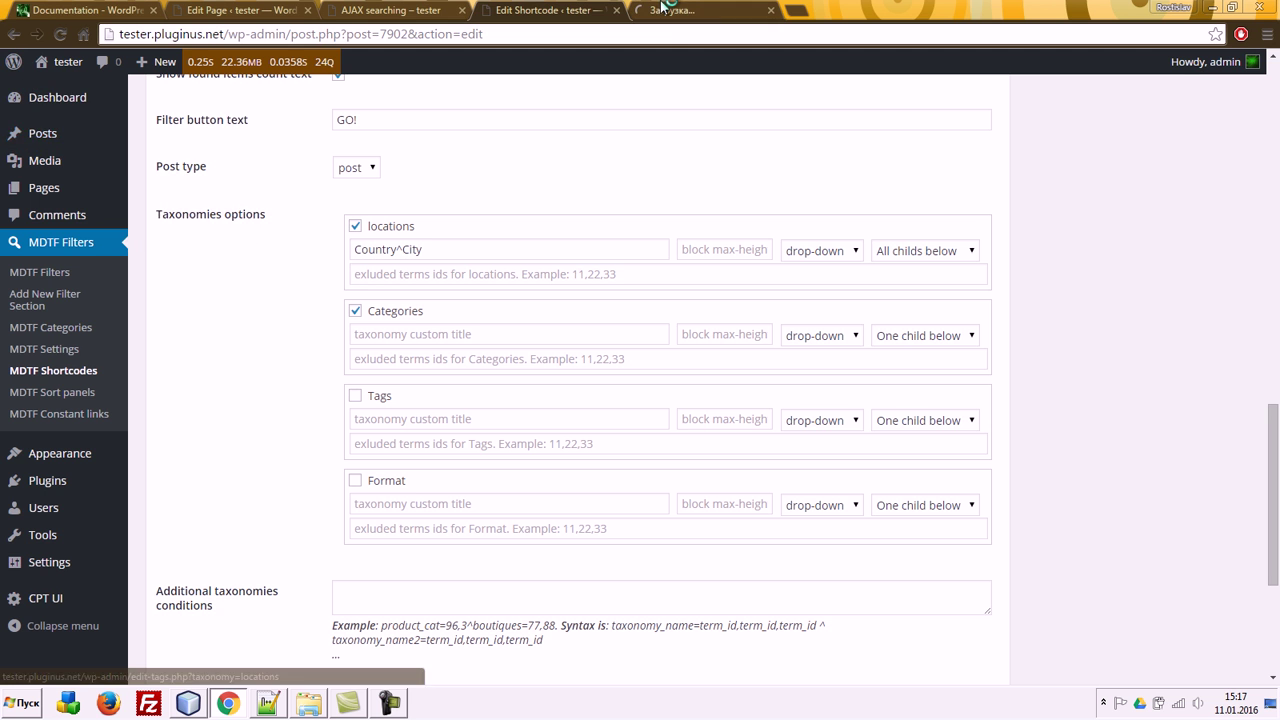
{"action": "left_click", "coordinate": [665, 9]}
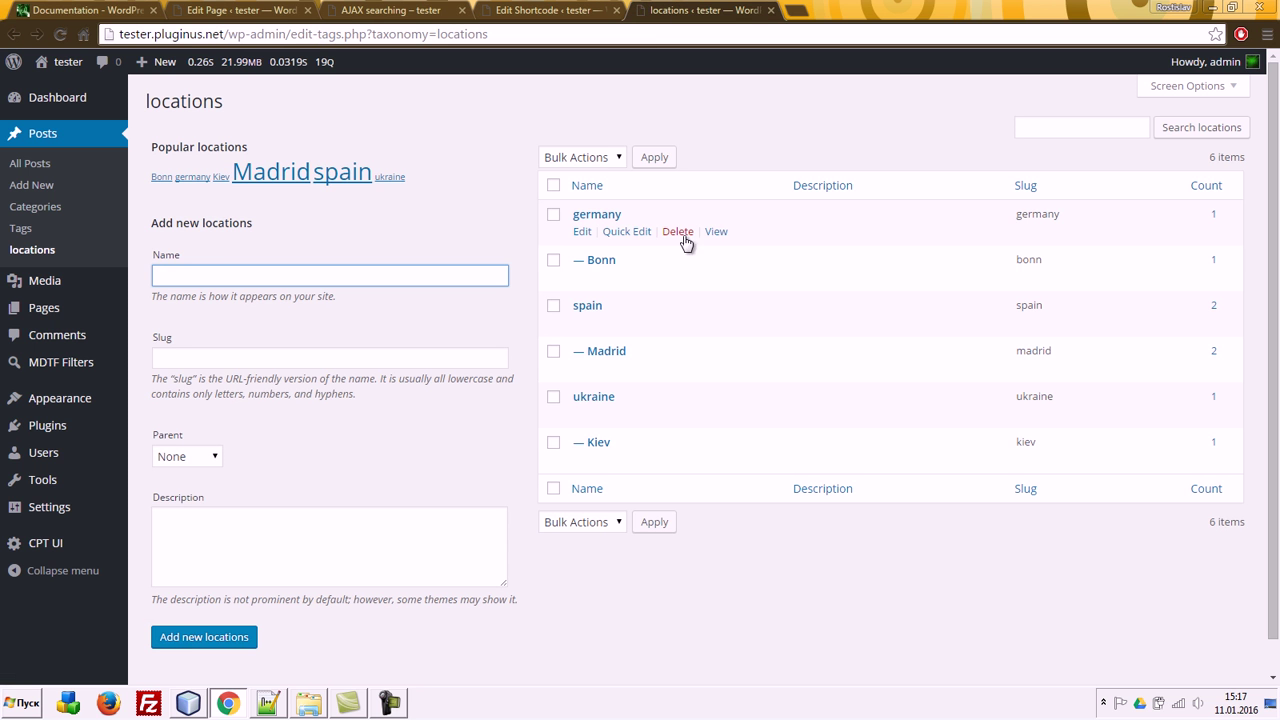
{"action": "left_click", "coordinate": [597, 214]}
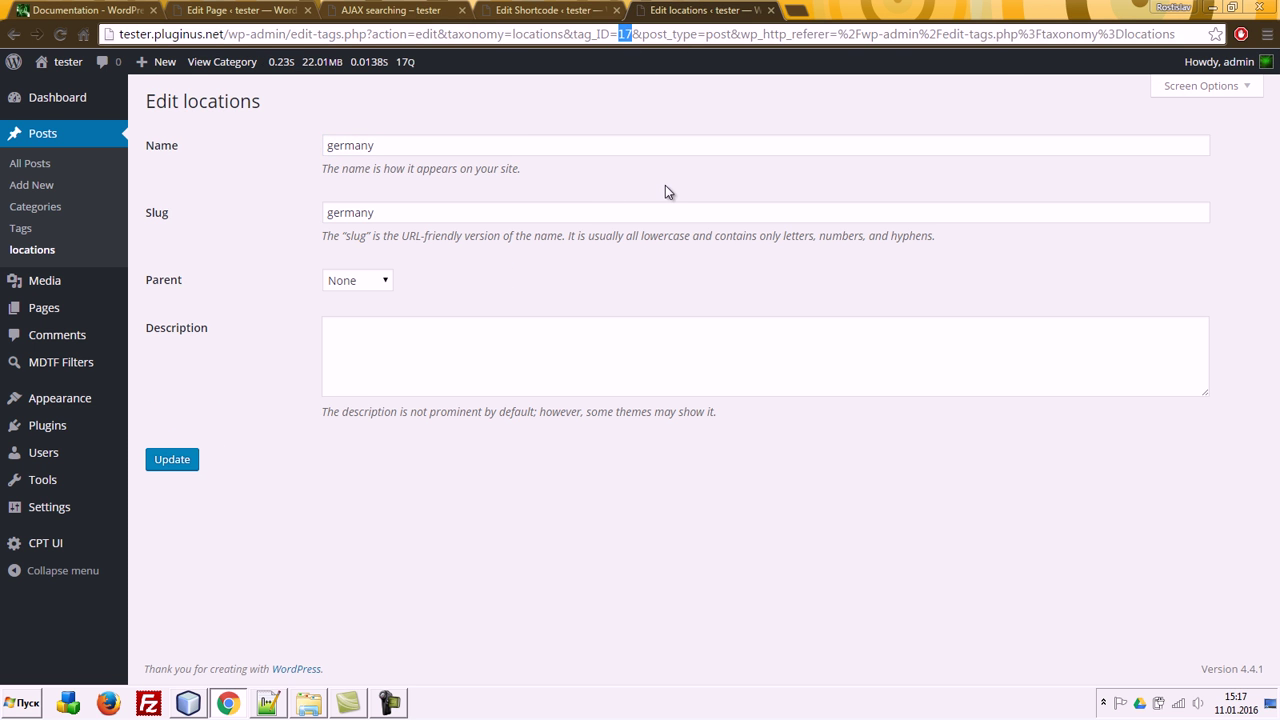
{"action": "left_click", "coordinate": [550, 10]}
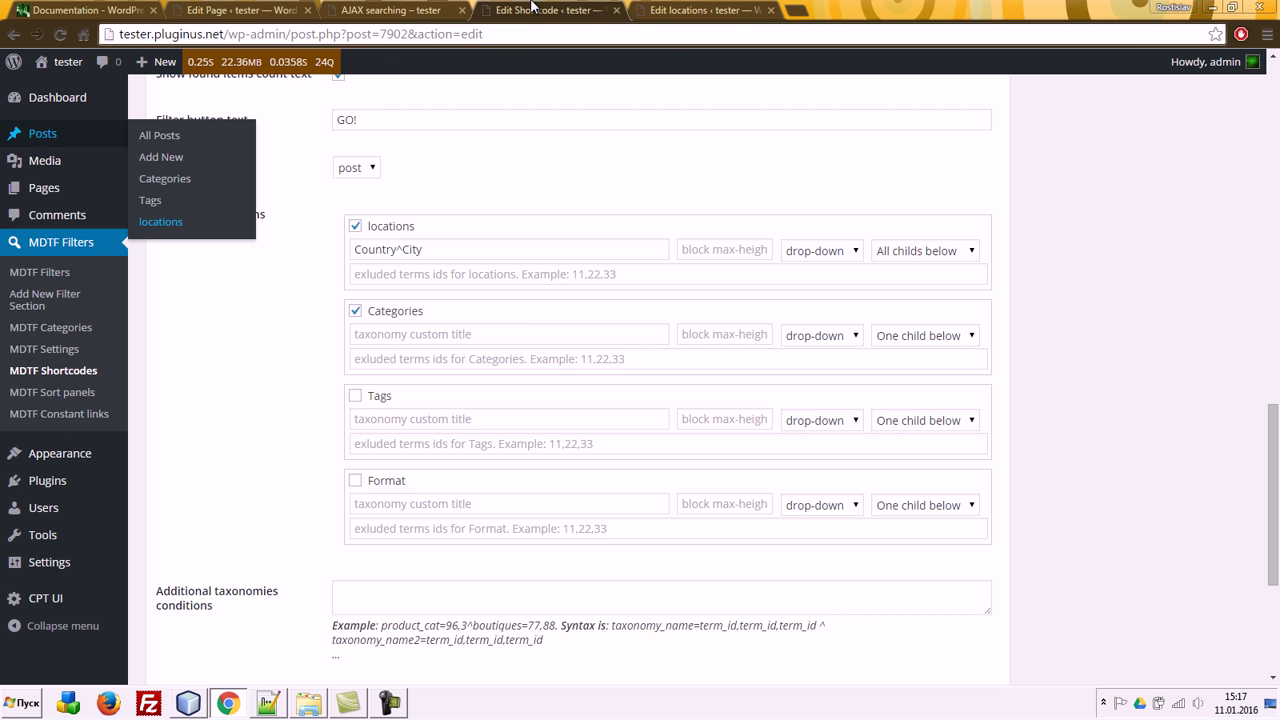
{"action": "left_click", "coordinate": [437, 275]}
{"action": "type", "text": "17"}
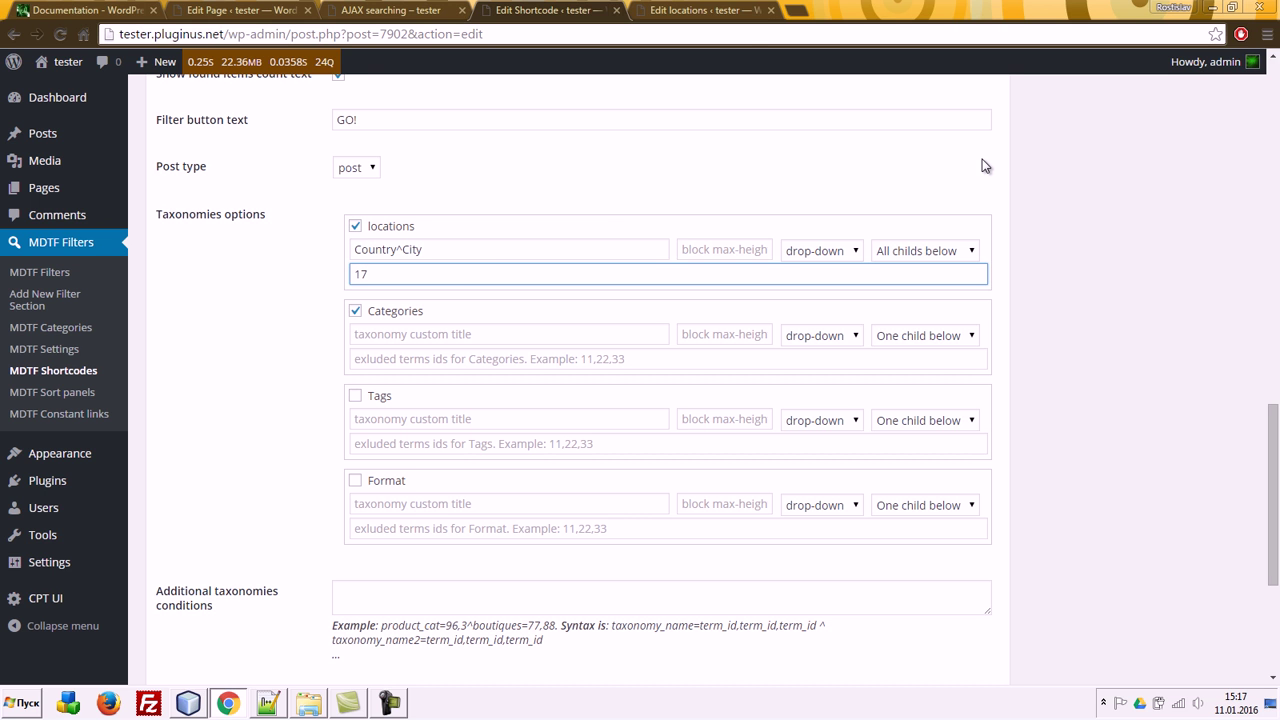
{"action": "key", "text": "BackSpace"}
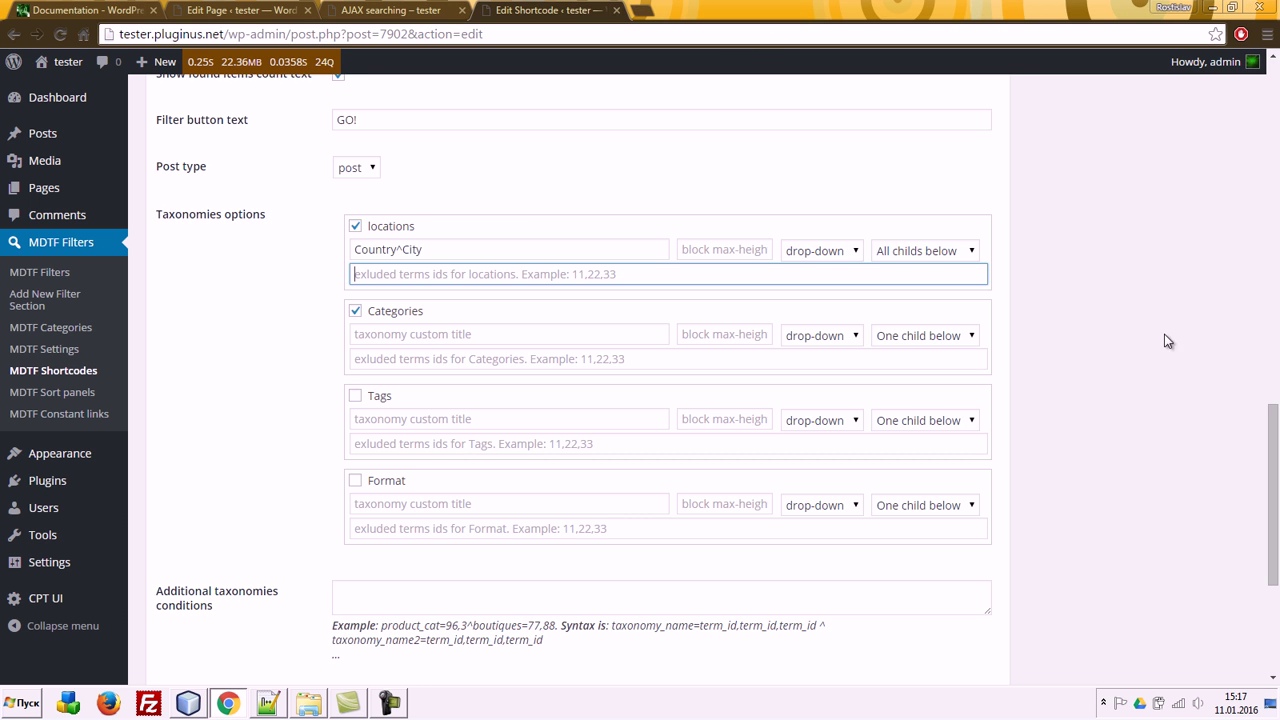
Step: Update the shortcode post and copy its search form shortcode
{"action": "scroll", "coordinate": [1165, 320], "scroll_direction": "down", "scroll_amount": 2}
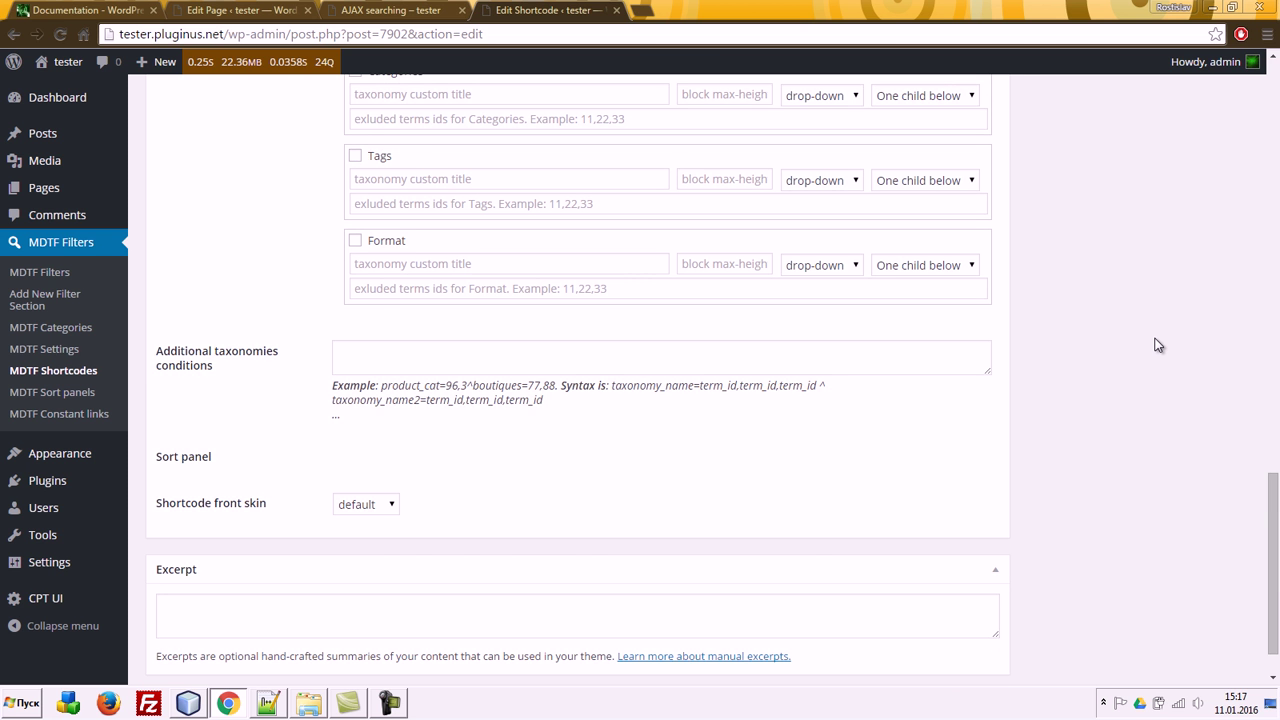
{"action": "scroll", "coordinate": [1157, 345], "scroll_direction": "up", "scroll_amount": 6}
{"action": "left_click", "coordinate": [1205, 284]}
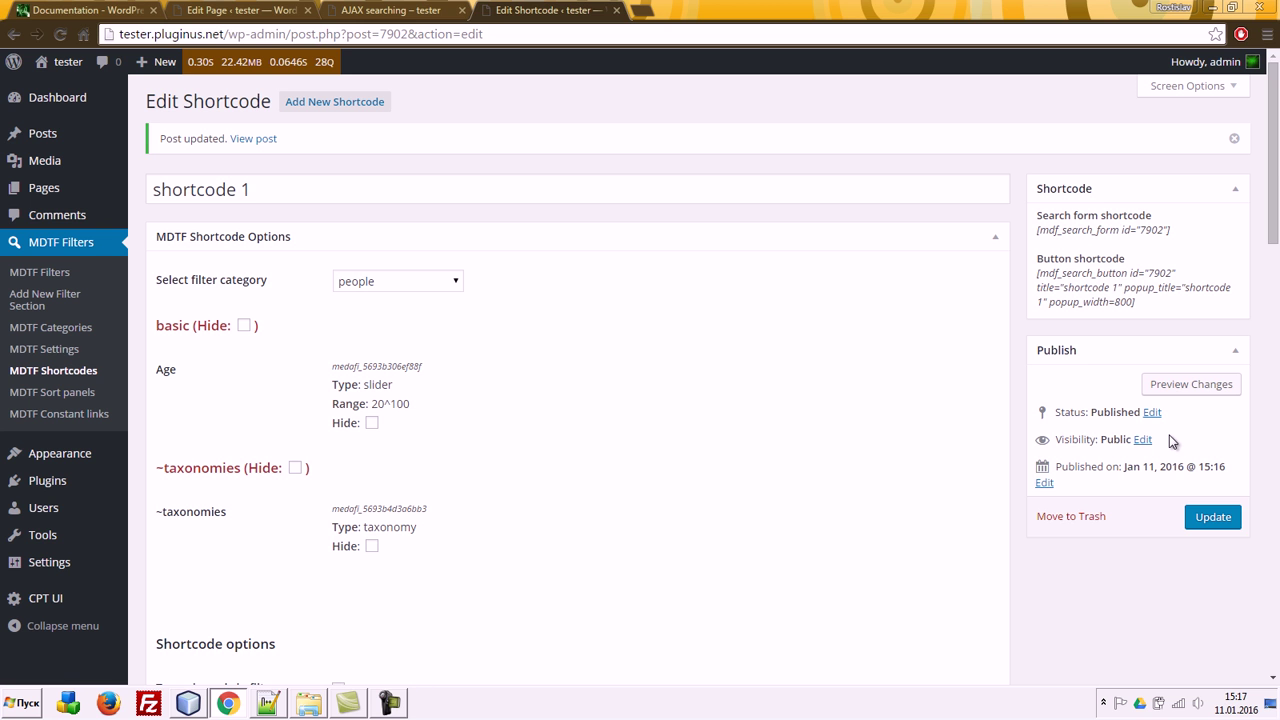
{"action": "left_click_drag", "start_coordinate": [1180, 229], "coordinate": [1036, 230]}
{"action": "key", "text": "ctrl+c"}
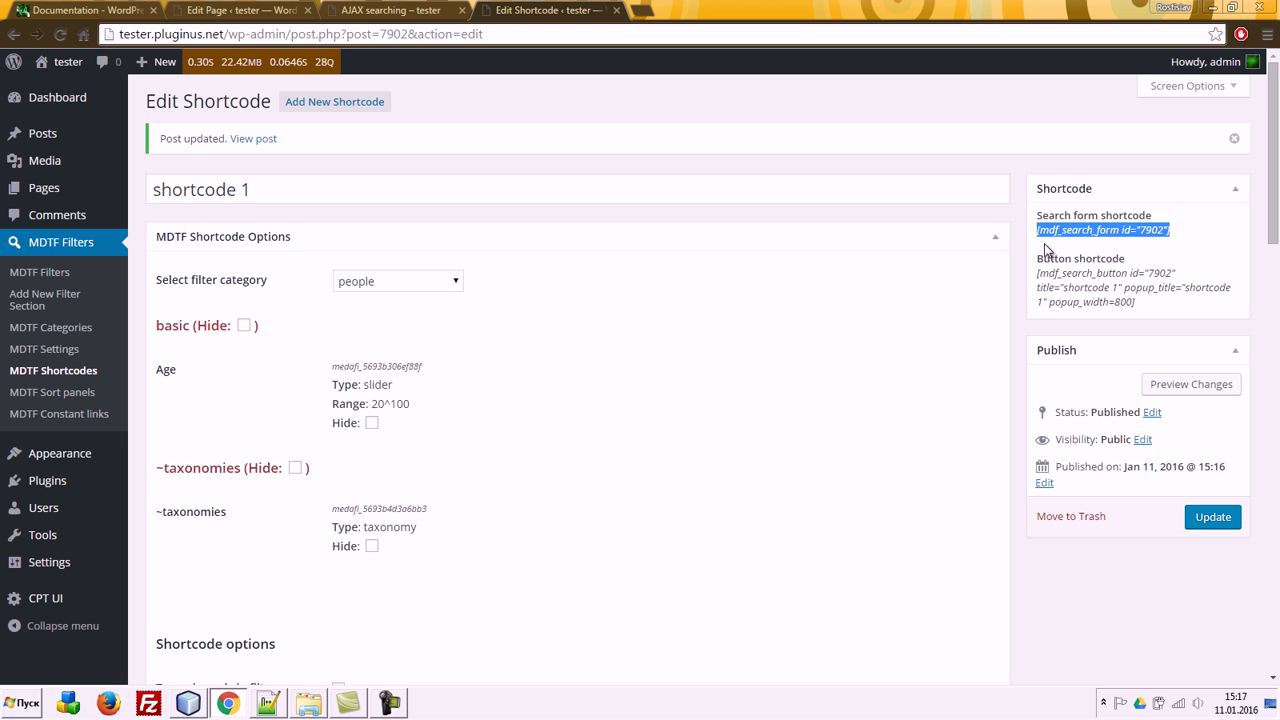
Step: Replace the AJAX searching page's content with [mdf_search_form id="7902"] in text mode and update the page
{"action": "left_click", "coordinate": [362, 8]}
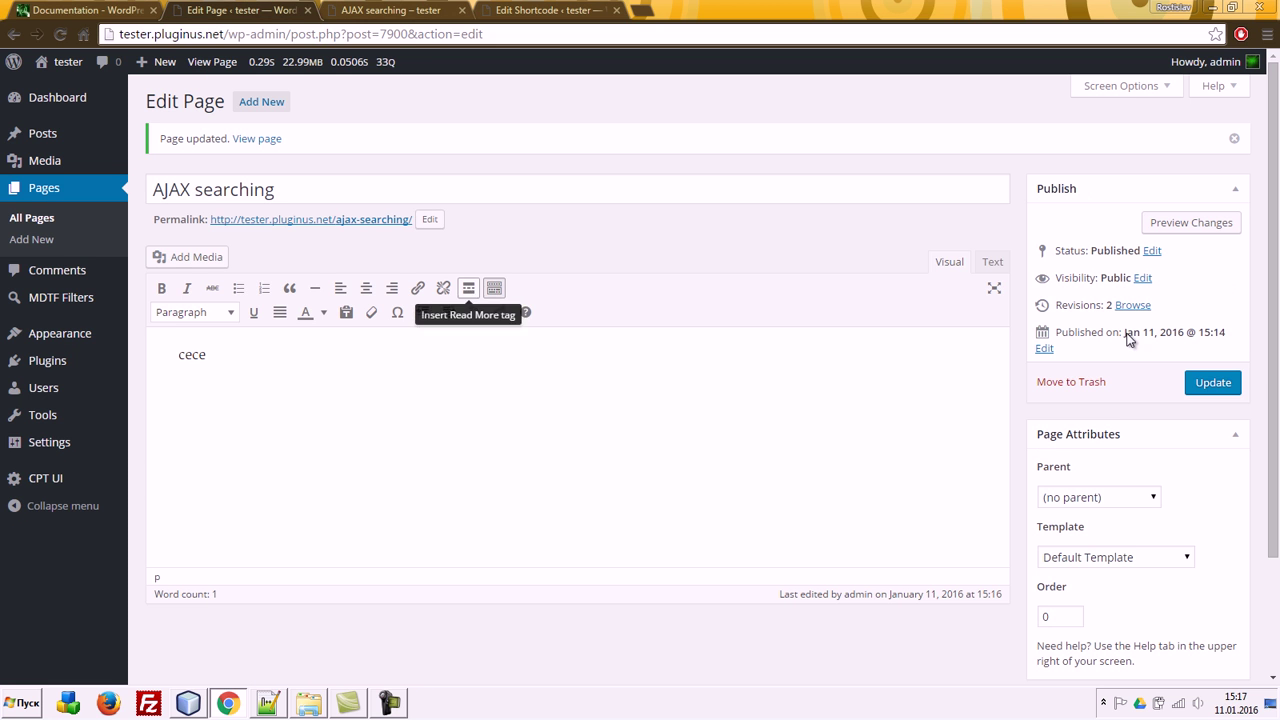
{"action": "left_click", "coordinate": [992, 262]}
{"action": "key", "text": "ctrl+a"}
{"action": "key", "text": "ctrl+v"}
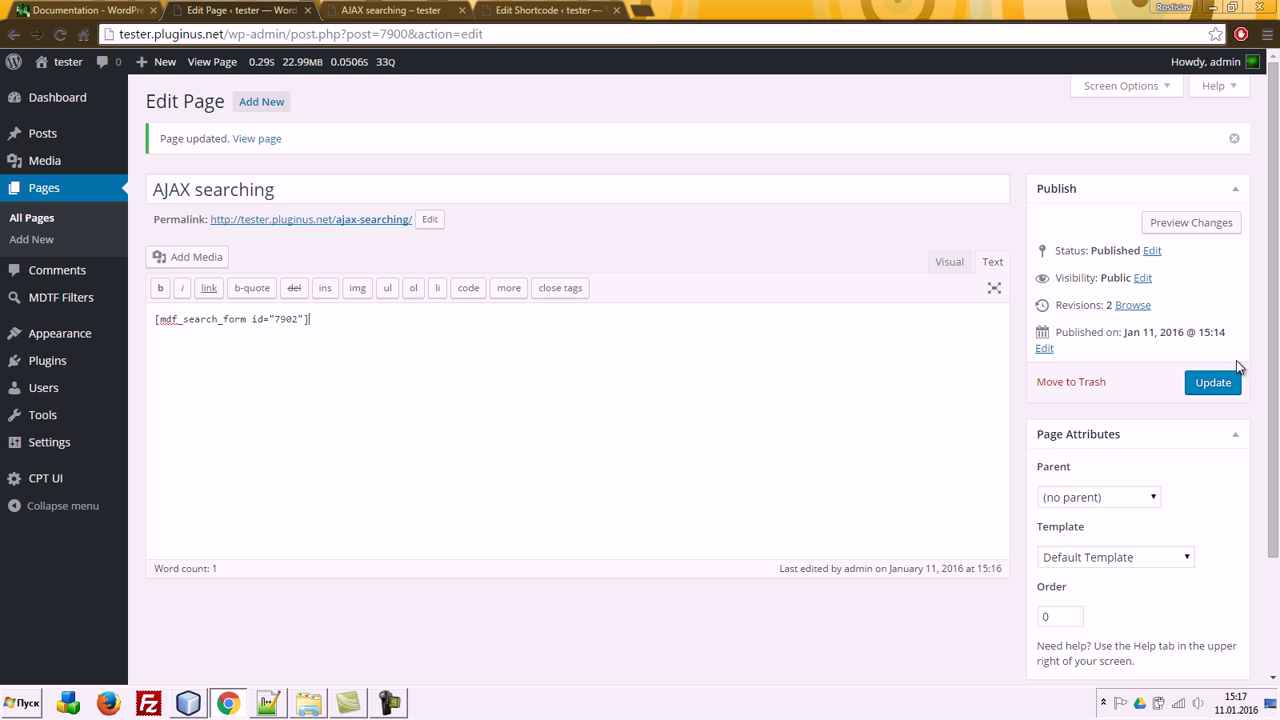
{"action": "left_click", "coordinate": [1214, 389]}
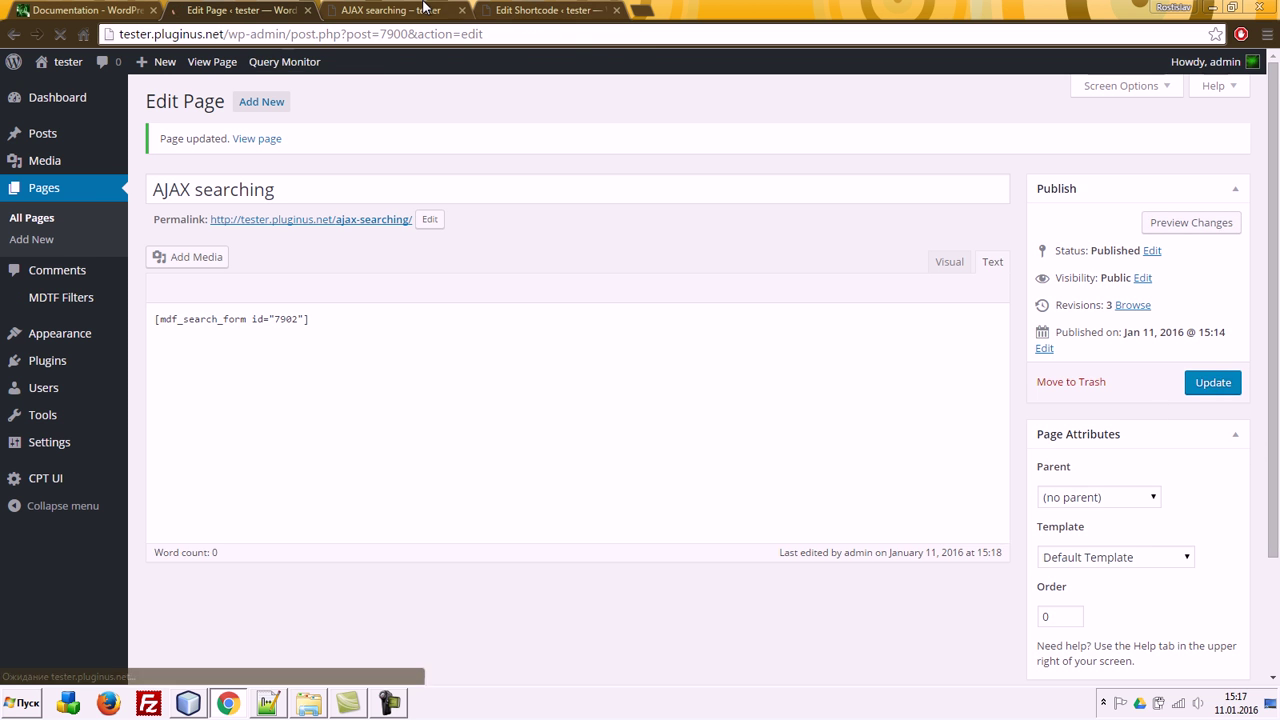
Step: Reload the AJAX searching page and compare its search form with the shortcode's settings
{"action": "left_click", "coordinate": [390, 10]}
{"action": "key", "text": "F5"}
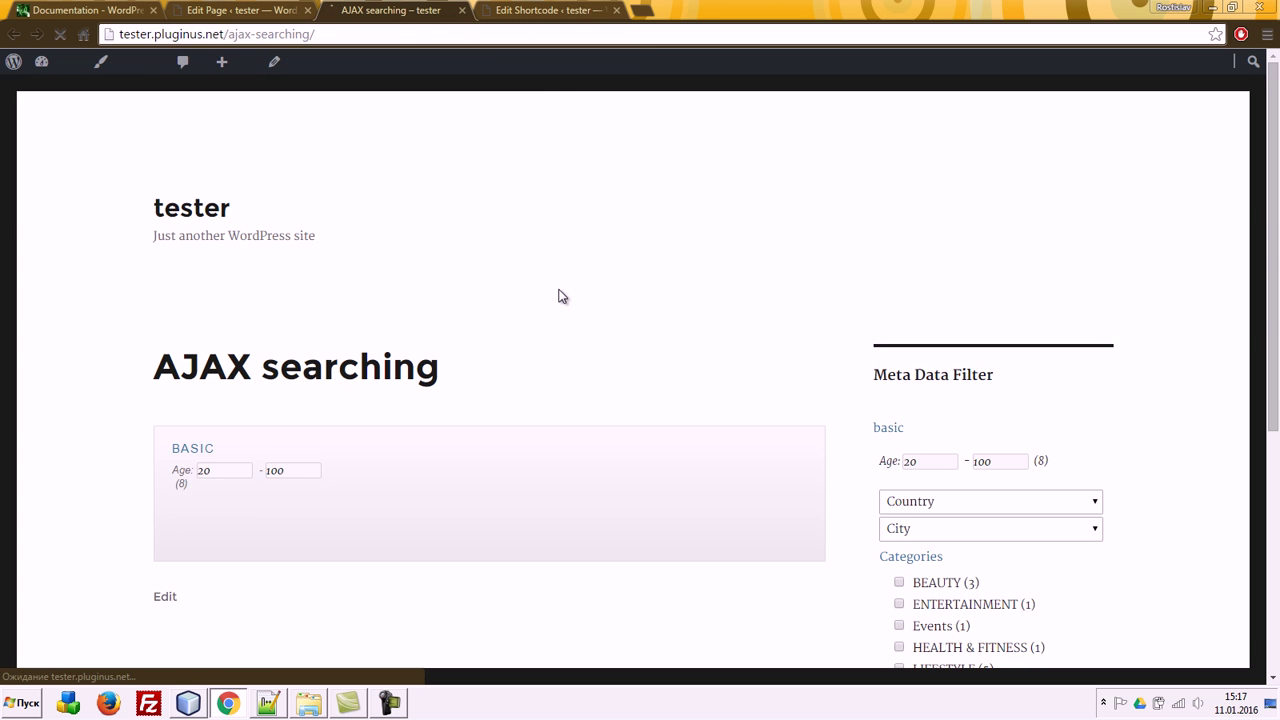
{"action": "scroll", "coordinate": [570, 310], "scroll_direction": "down", "scroll_amount": 2}
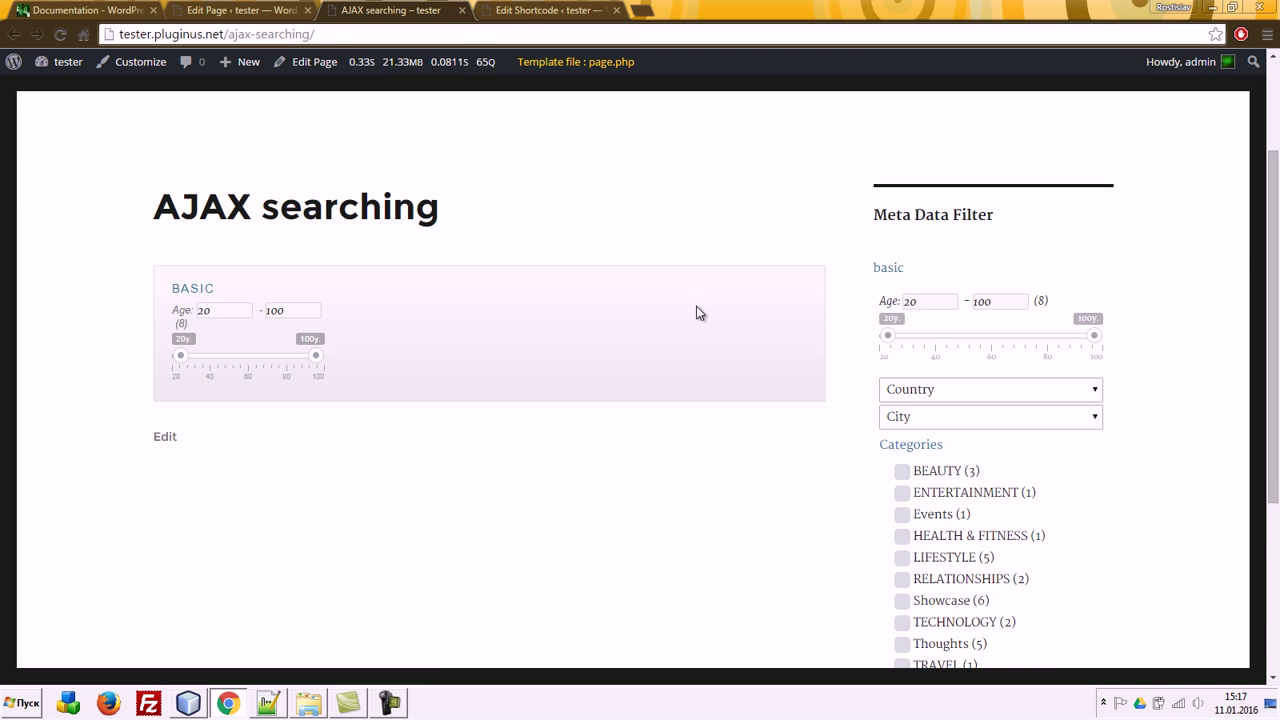
{"action": "left_click", "coordinate": [533, 10]}
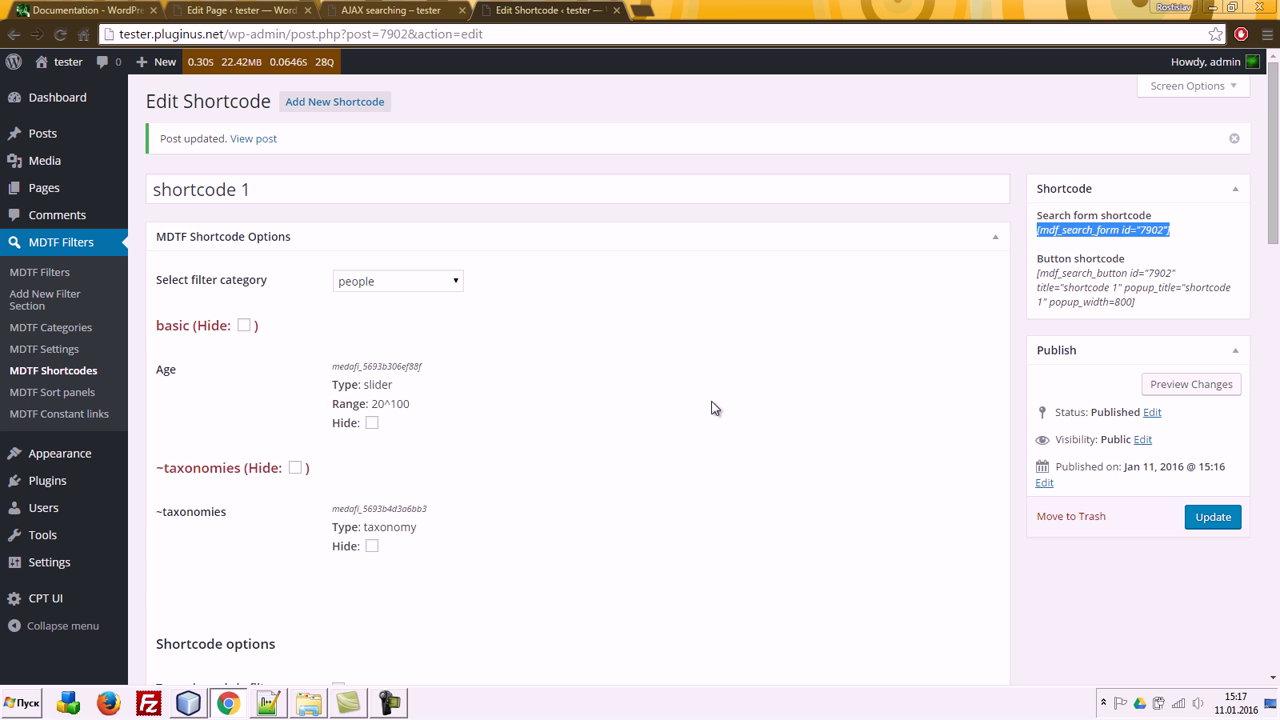
{"action": "scroll", "coordinate": [714, 402], "scroll_direction": "down", "scroll_amount": 2}
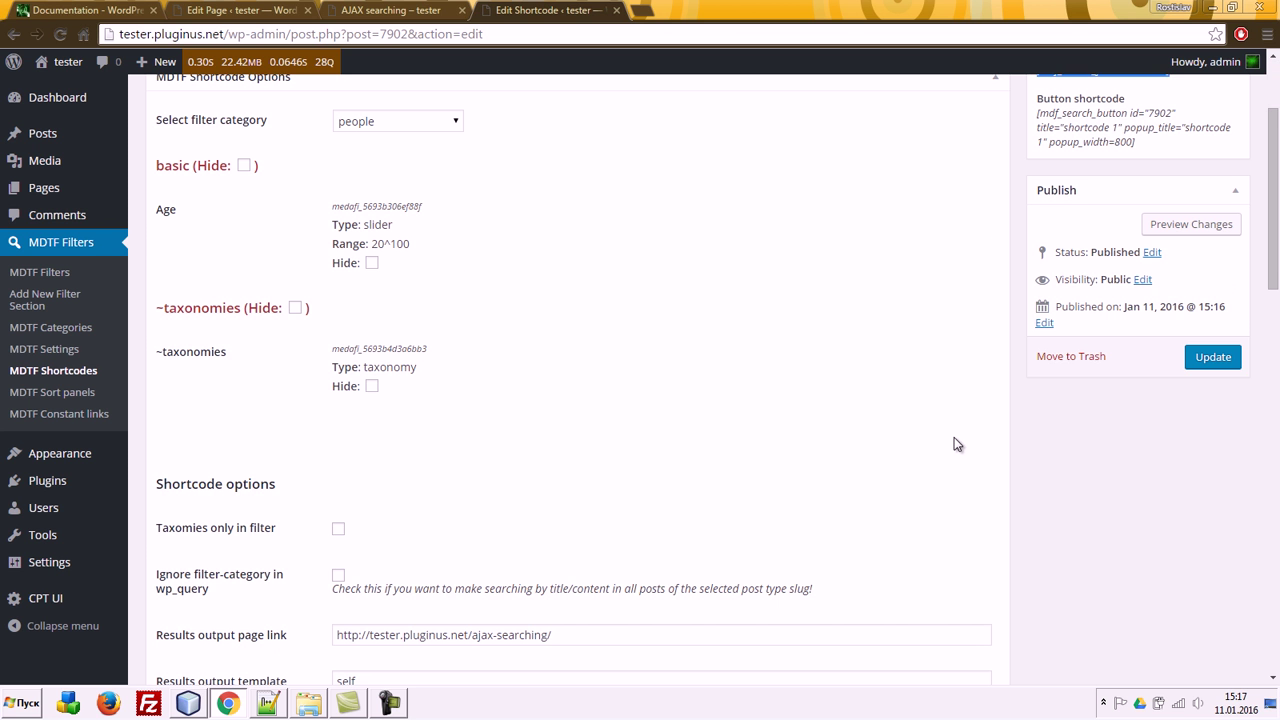
{"action": "scroll", "coordinate": [954, 444], "scroll_direction": "up", "scroll_amount": 4}
{"action": "left_click", "coordinate": [356, 10]}
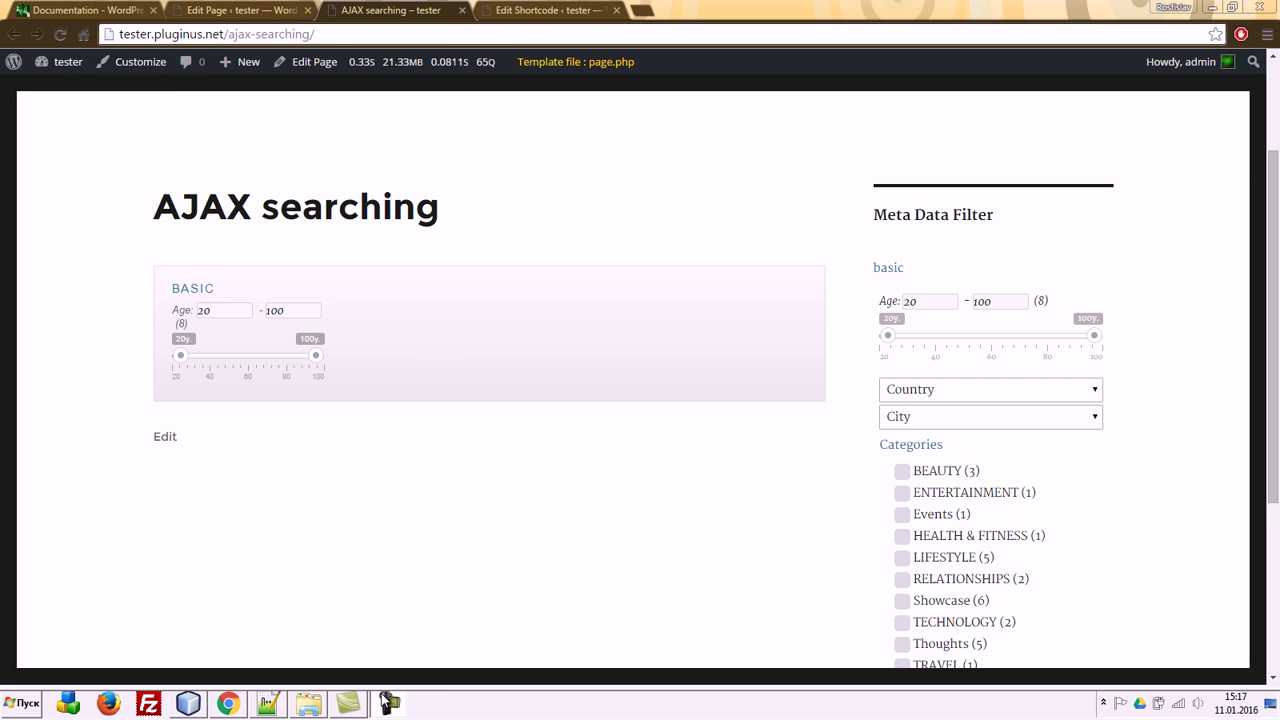
Step: Enable the Categories and locations taxonomies with locations placed directly below Categories, and update the shortcode
{"action": "key", "text": "ctrl+Tab"}
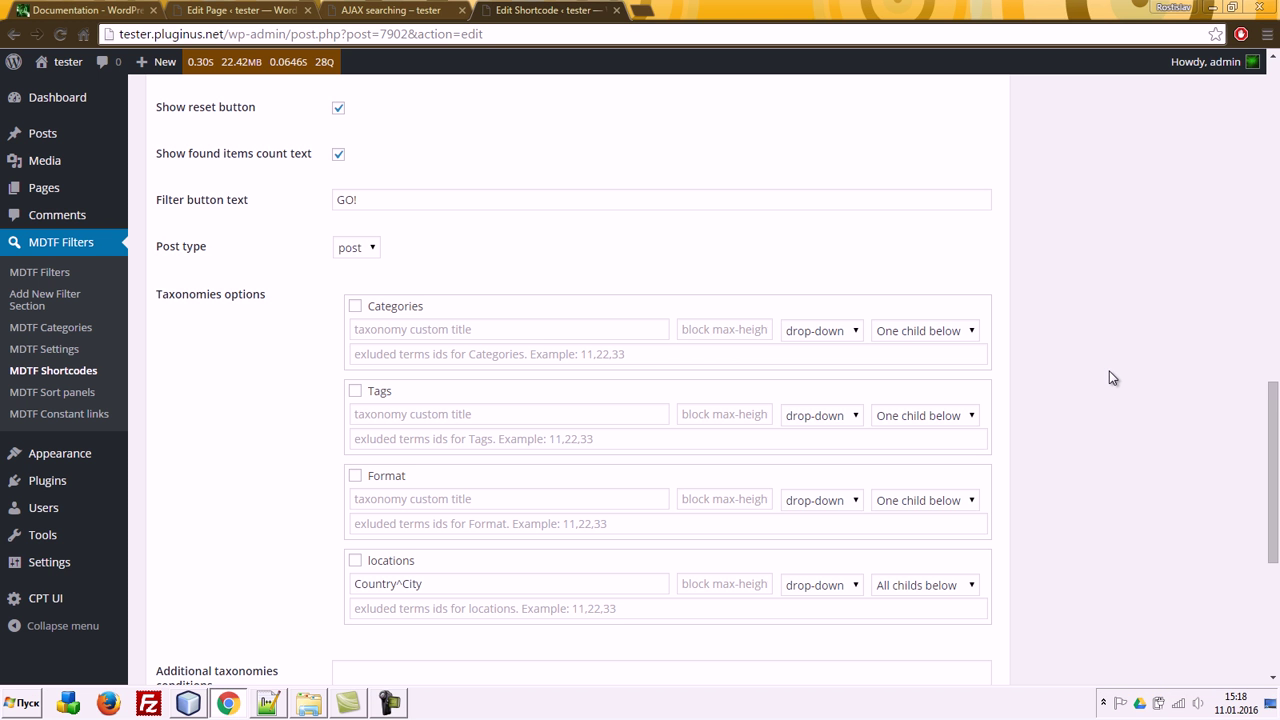
{"action": "left_click", "coordinate": [355, 306]}
{"action": "left_click", "coordinate": [357, 561]}
{"action": "left_click_drag", "start_coordinate": [465, 563], "coordinate": [464, 385]}
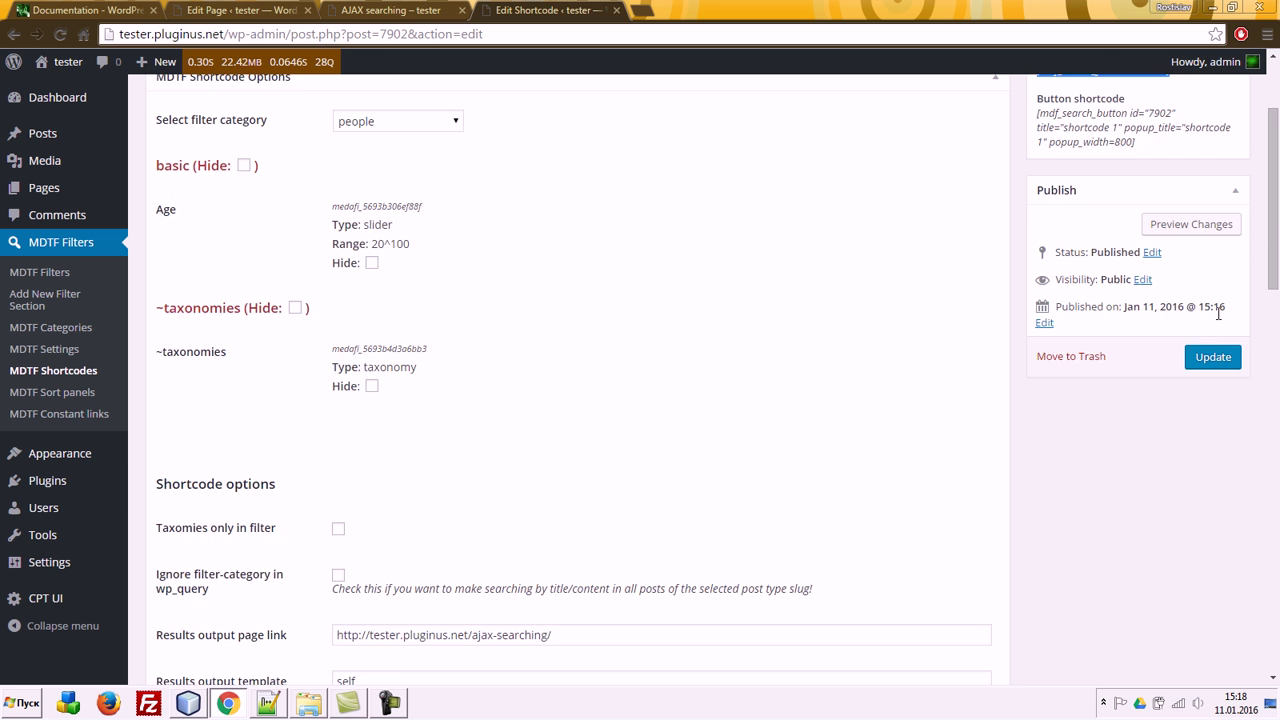
{"action": "scroll", "coordinate": [1220, 496], "scroll_direction": "up", "scroll_amount": 2}
{"action": "left_click", "coordinate": [1213, 520]}
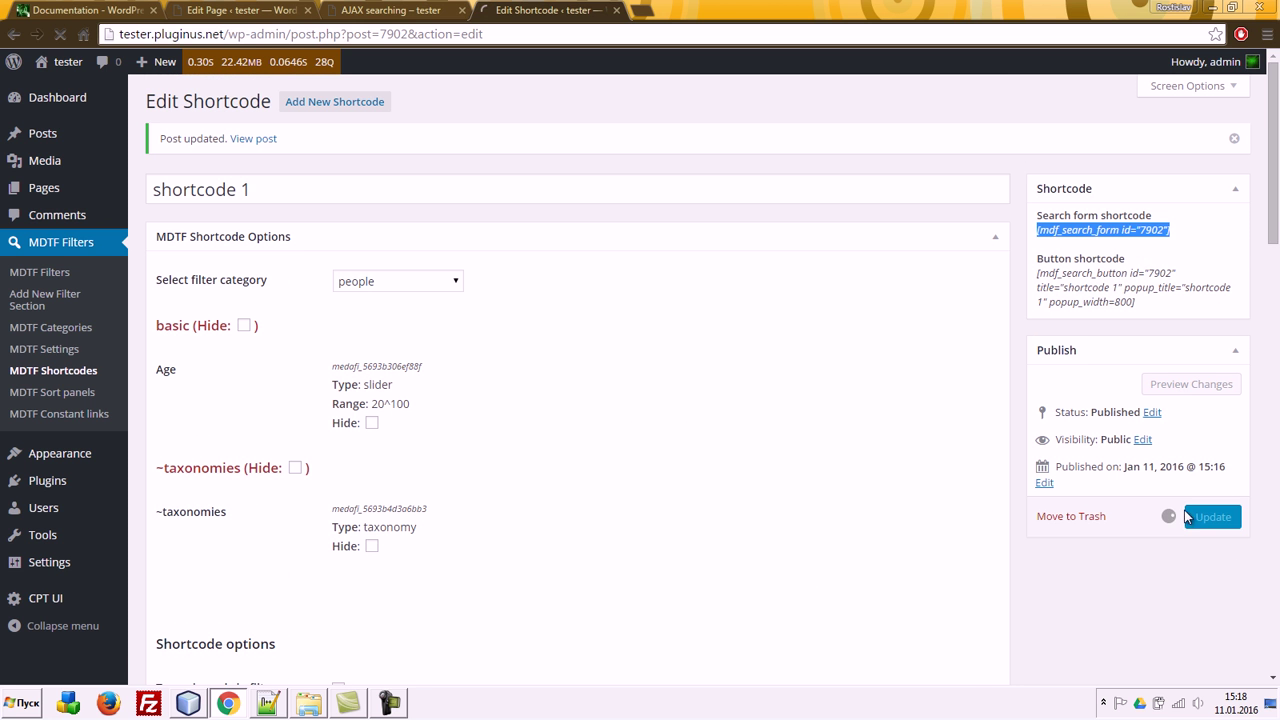
Step: Test the search form on the AJAX searching page by filtering on the BEAUTY category
{"action": "left_click", "coordinate": [365, 9]}
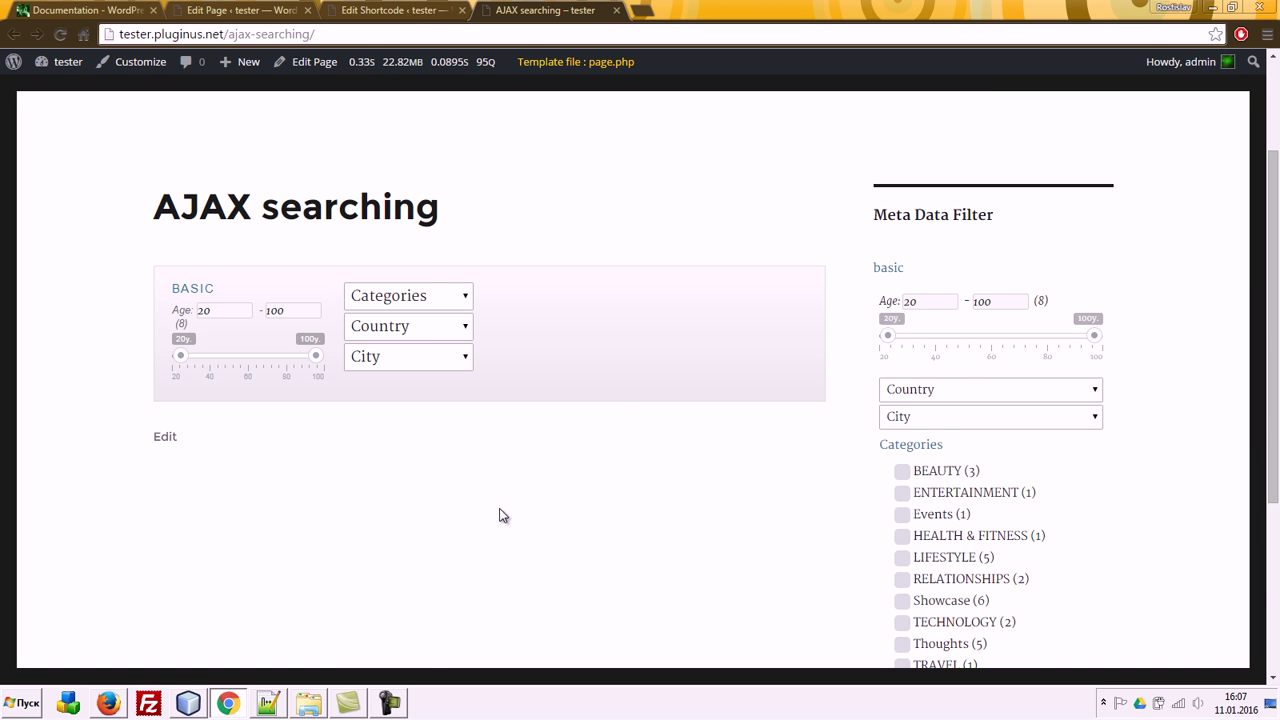
{"action": "left_click", "coordinate": [420, 296]}
{"action": "left_click", "coordinate": [422, 338]}
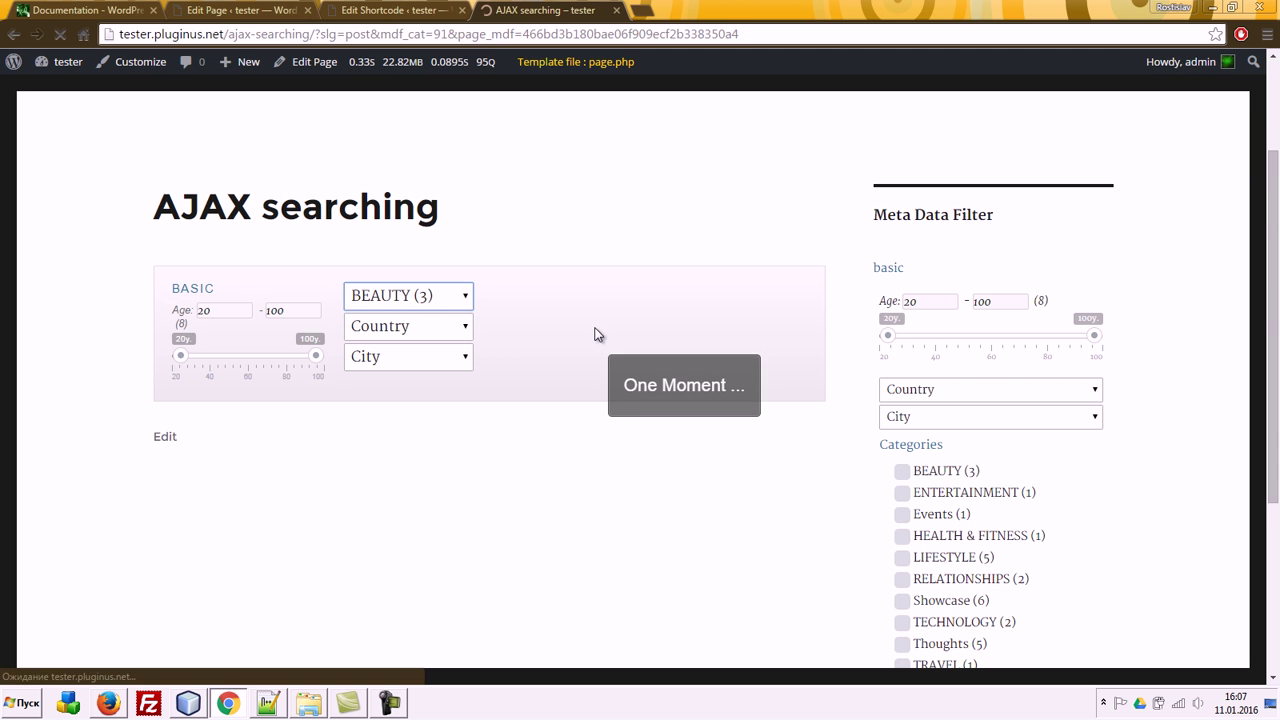
{"action": "scroll", "coordinate": [560, 357], "scroll_direction": "down", "scroll_amount": 2}
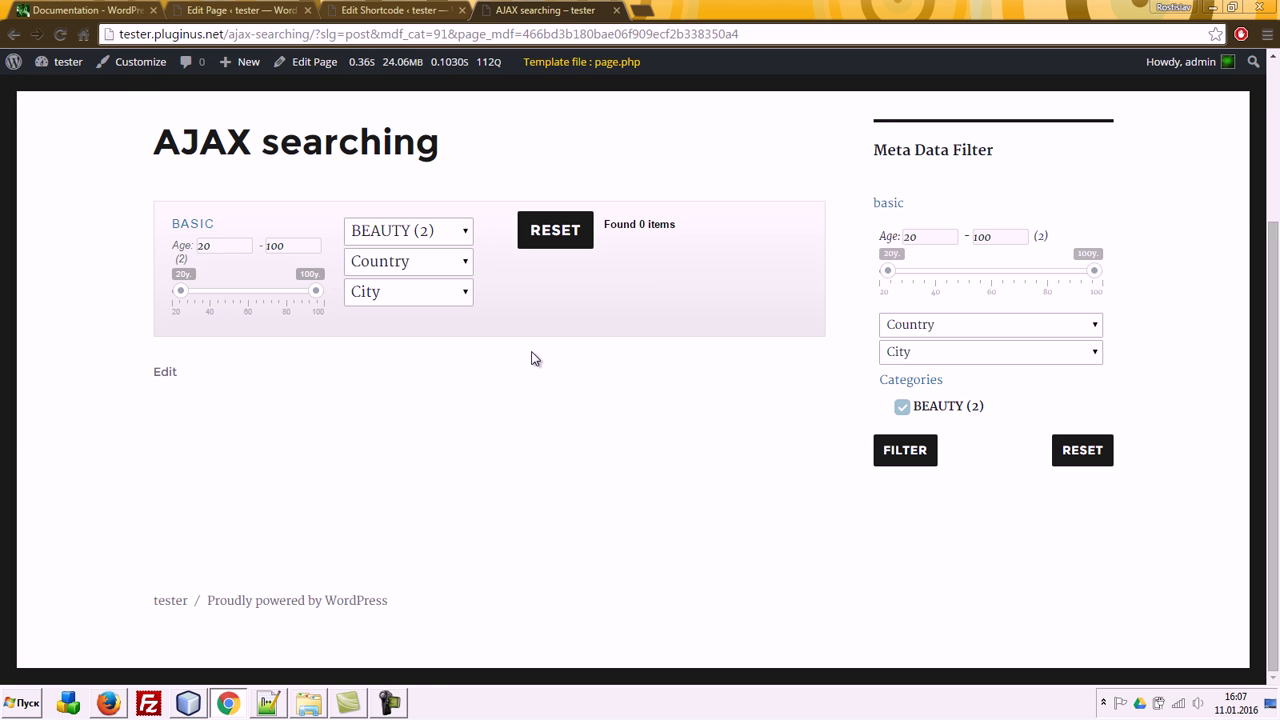
Step: Review the search form shortcode in the AJAX searching page's content and return to the filtered page
{"action": "left_click", "coordinate": [425, 10]}
{"action": "left_click", "coordinate": [240, 10]}
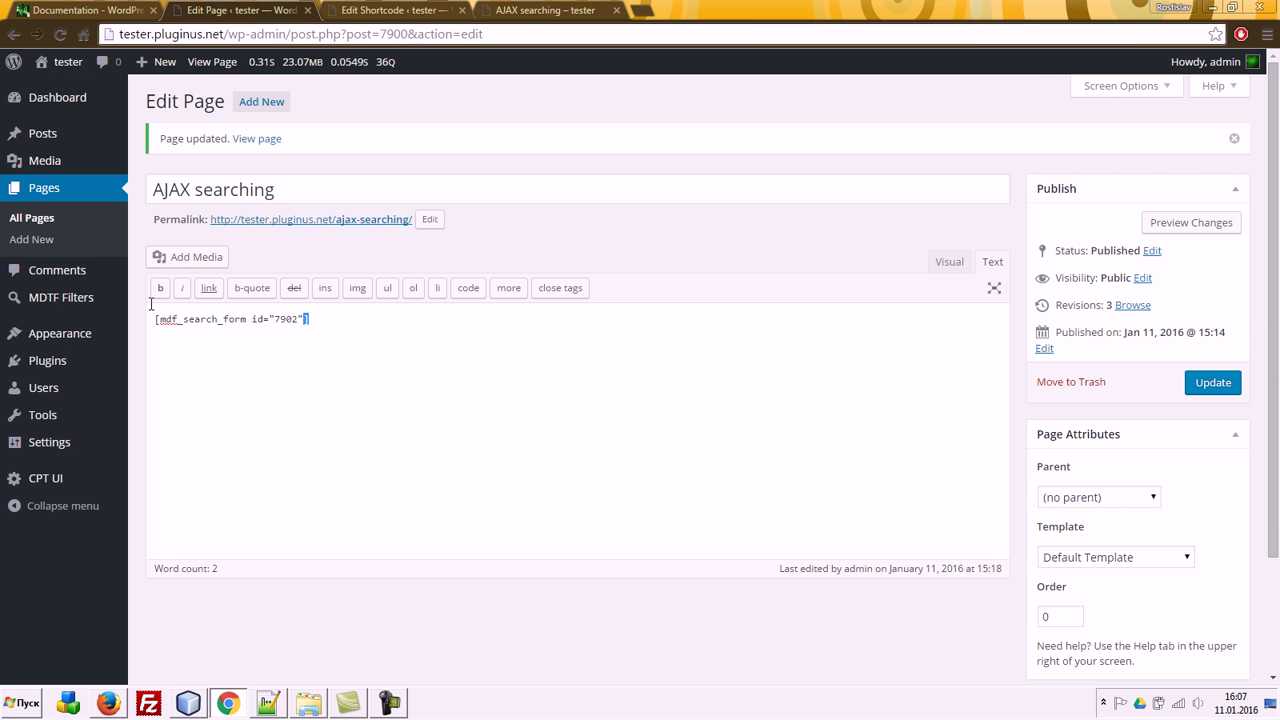
{"action": "triple_click", "coordinate": [334, 320]}
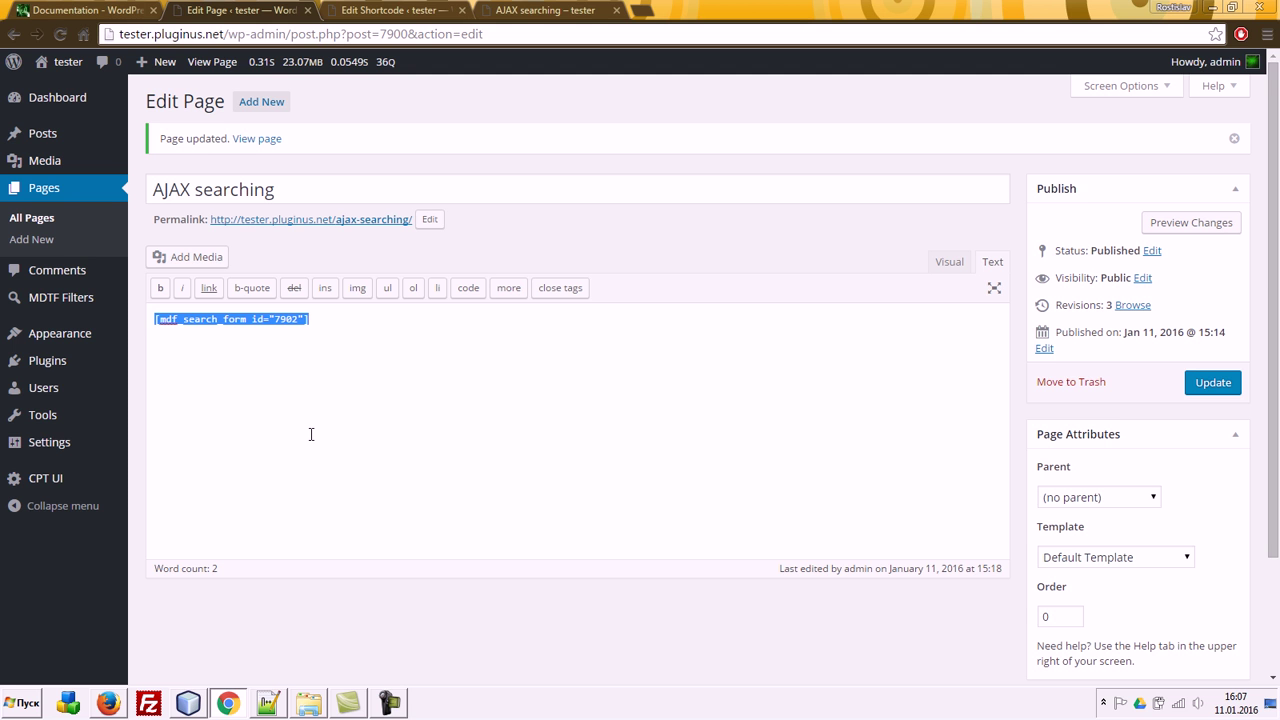
{"action": "left_click", "coordinate": [359, 348]}
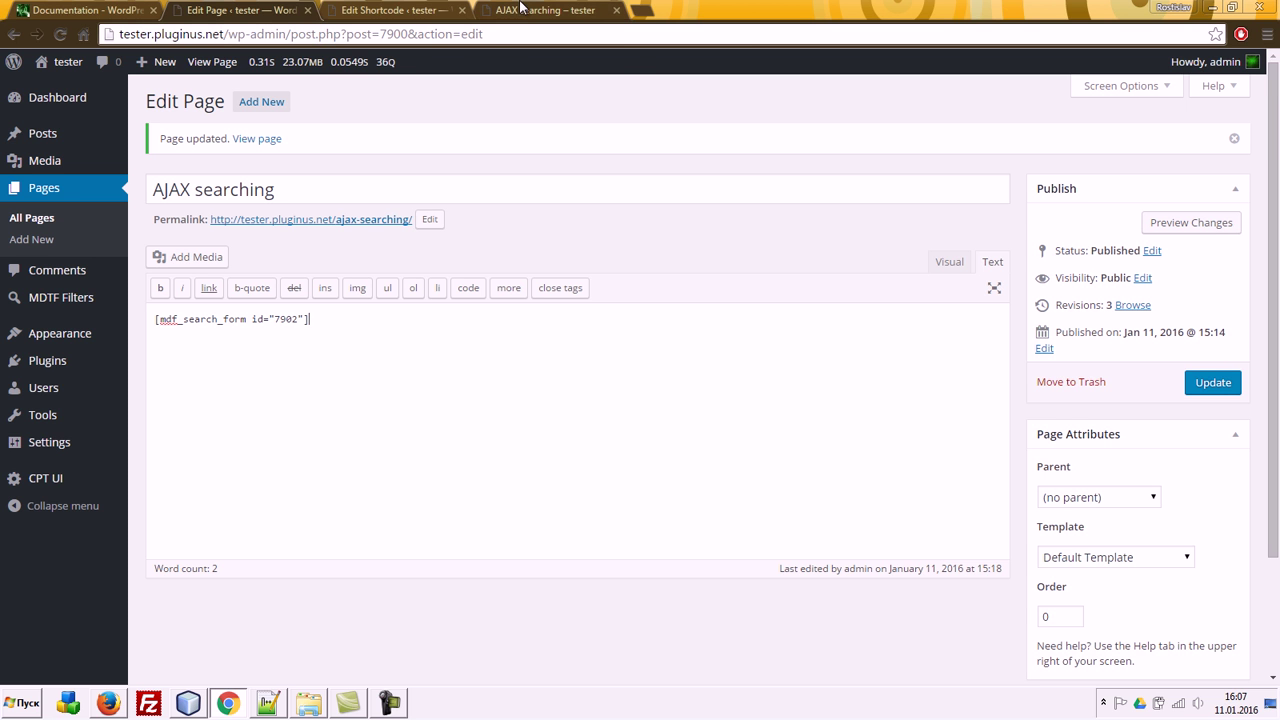
{"action": "key", "text": "ctrl+4"}
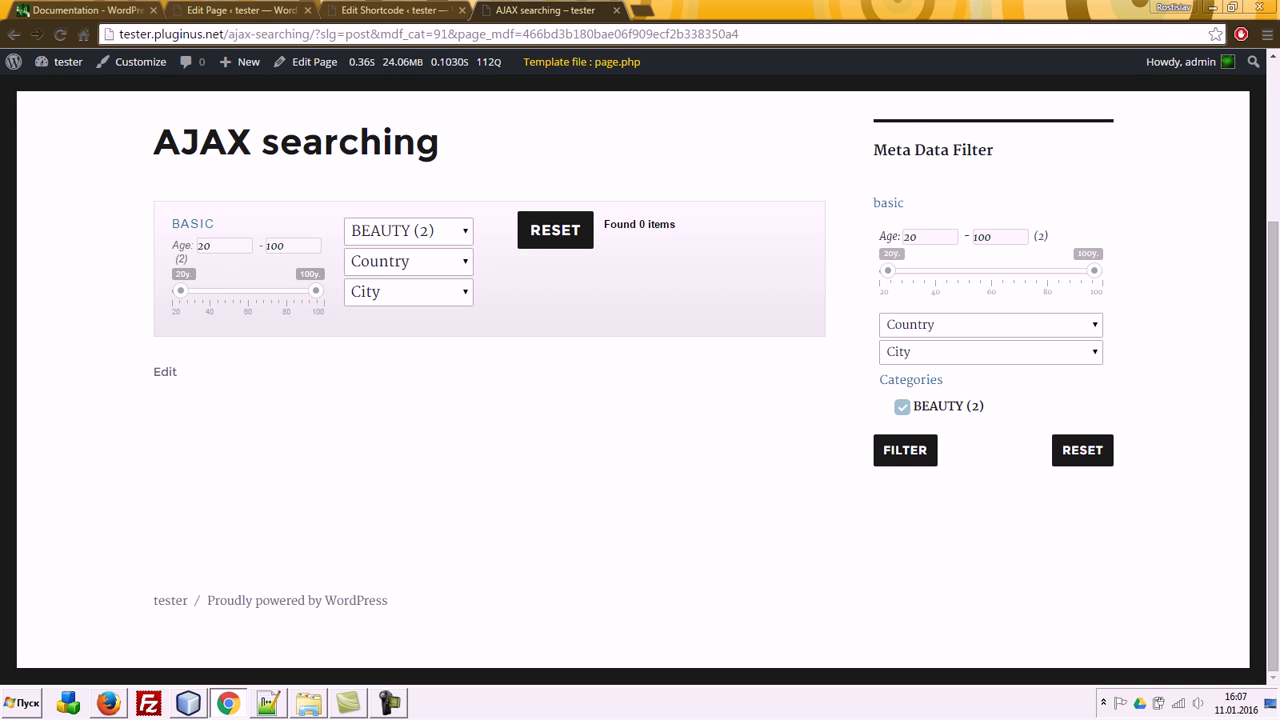
Step: Reload the plugin documentation and open the article "Filtering any post type using shortcode [mdf_custom]" to find the free templates download
{"action": "left_click", "coordinate": [107, 10]}
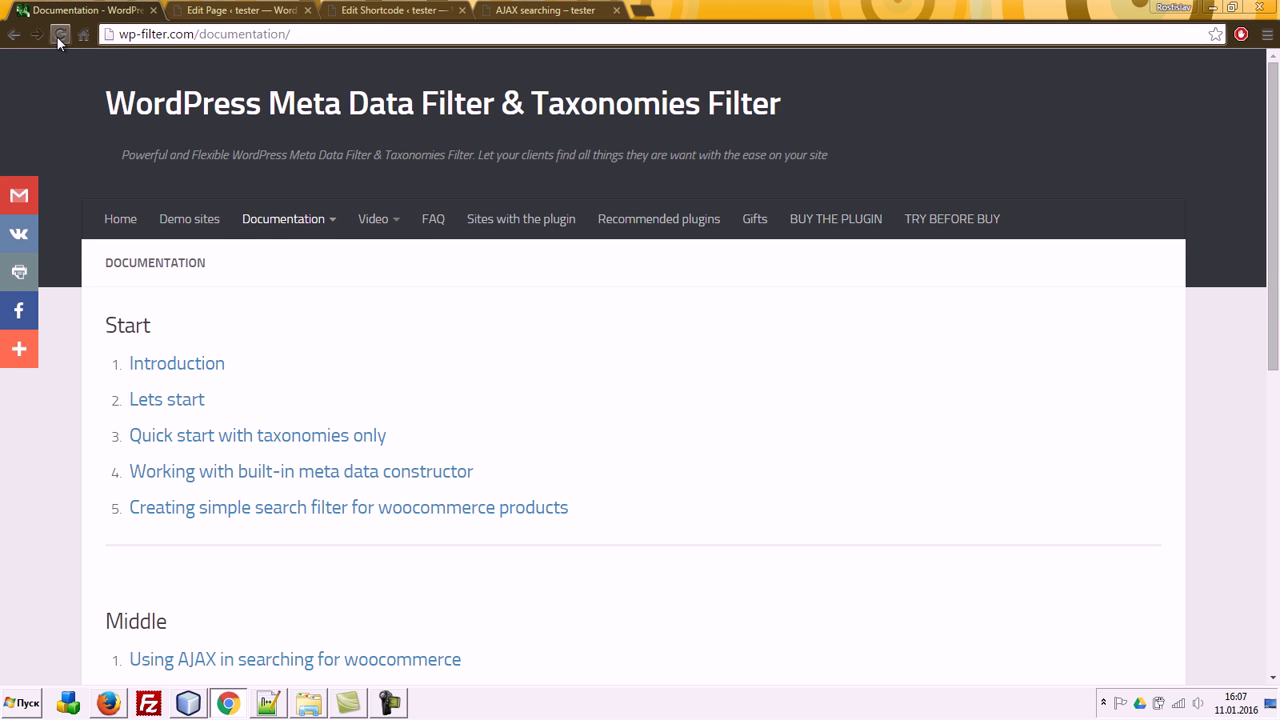
{"action": "left_click", "coordinate": [57, 37]}
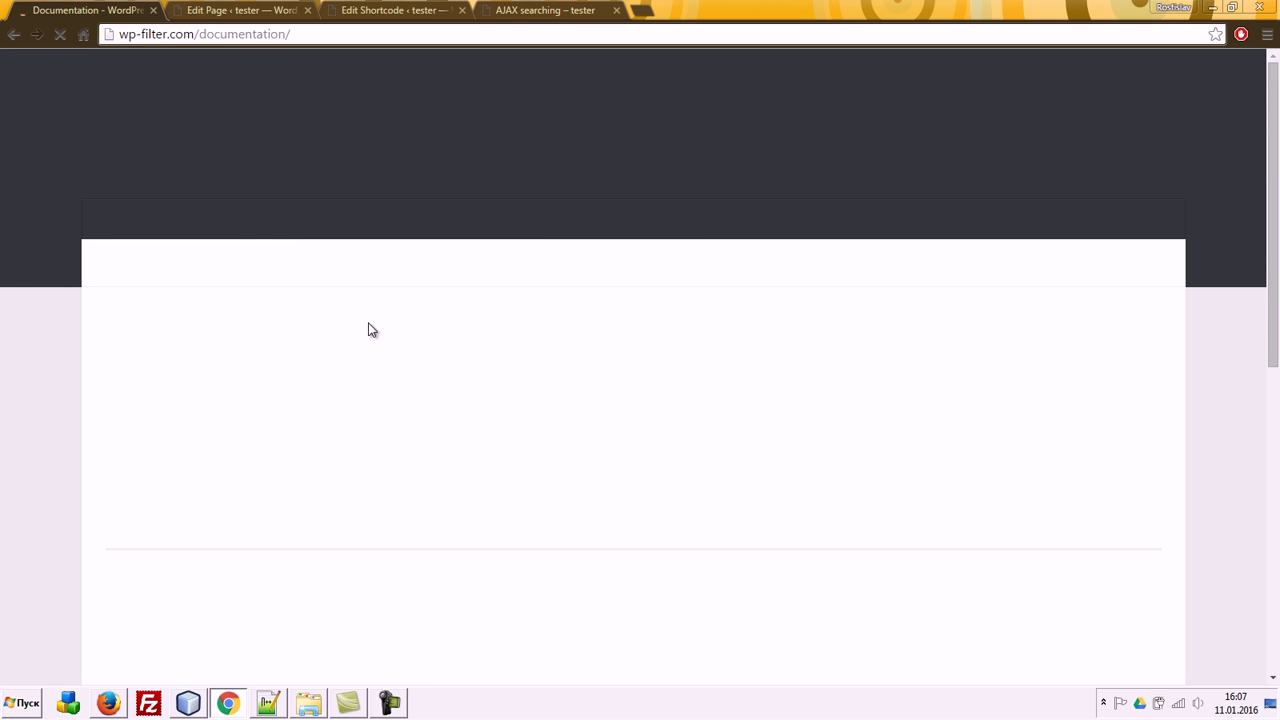
{"action": "scroll", "coordinate": [394, 366], "scroll_direction": "down", "scroll_amount": 2}
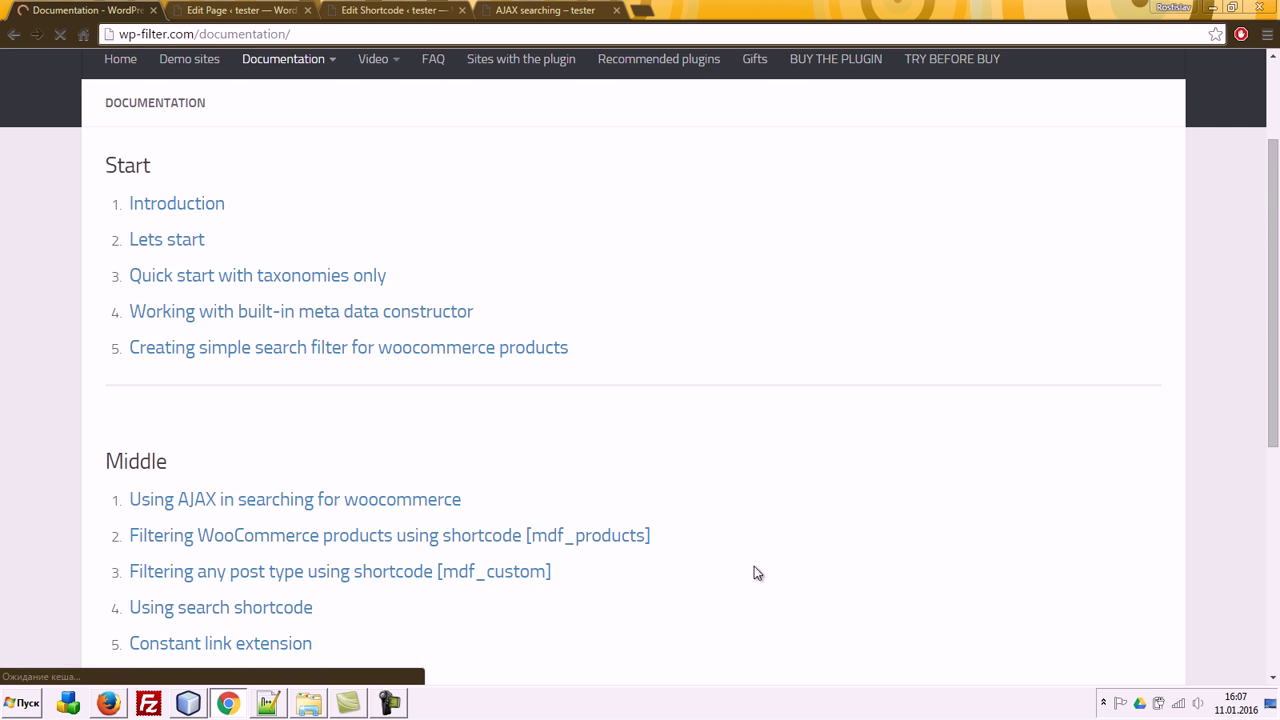
{"action": "left_click", "coordinate": [493, 580]}
{"action": "scroll", "coordinate": [516, 356], "scroll_direction": "down", "scroll_amount": 3}
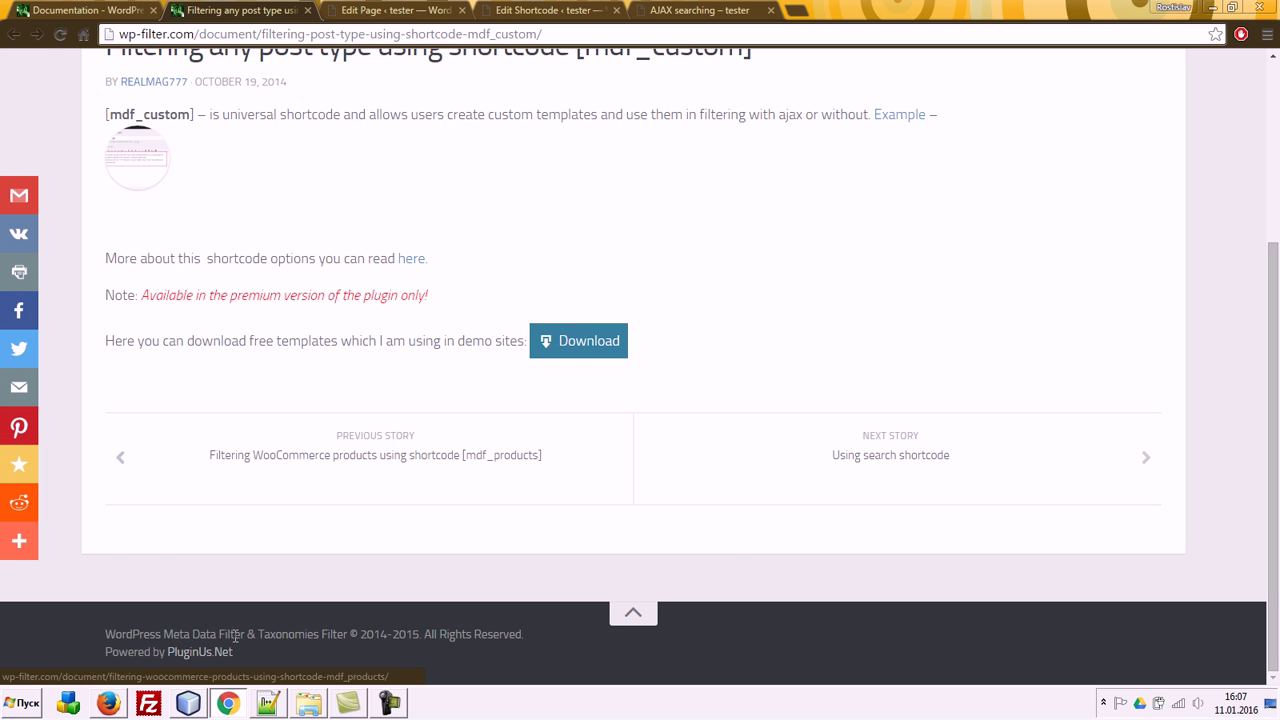
Step: Switch to NetBeans and expand the mdf_templates folder in the twentysixteen theme to examine its subfolders
{"action": "left_click", "coordinate": [188, 703]}
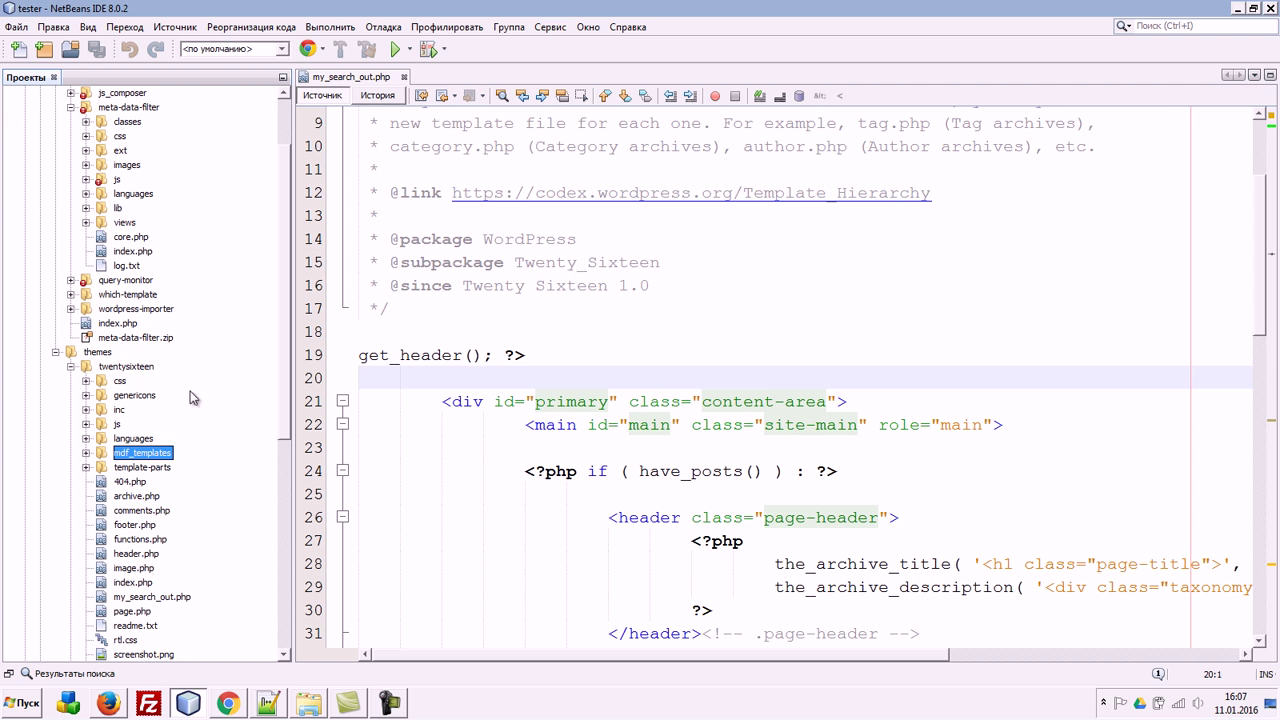
{"action": "left_click", "coordinate": [128, 367]}
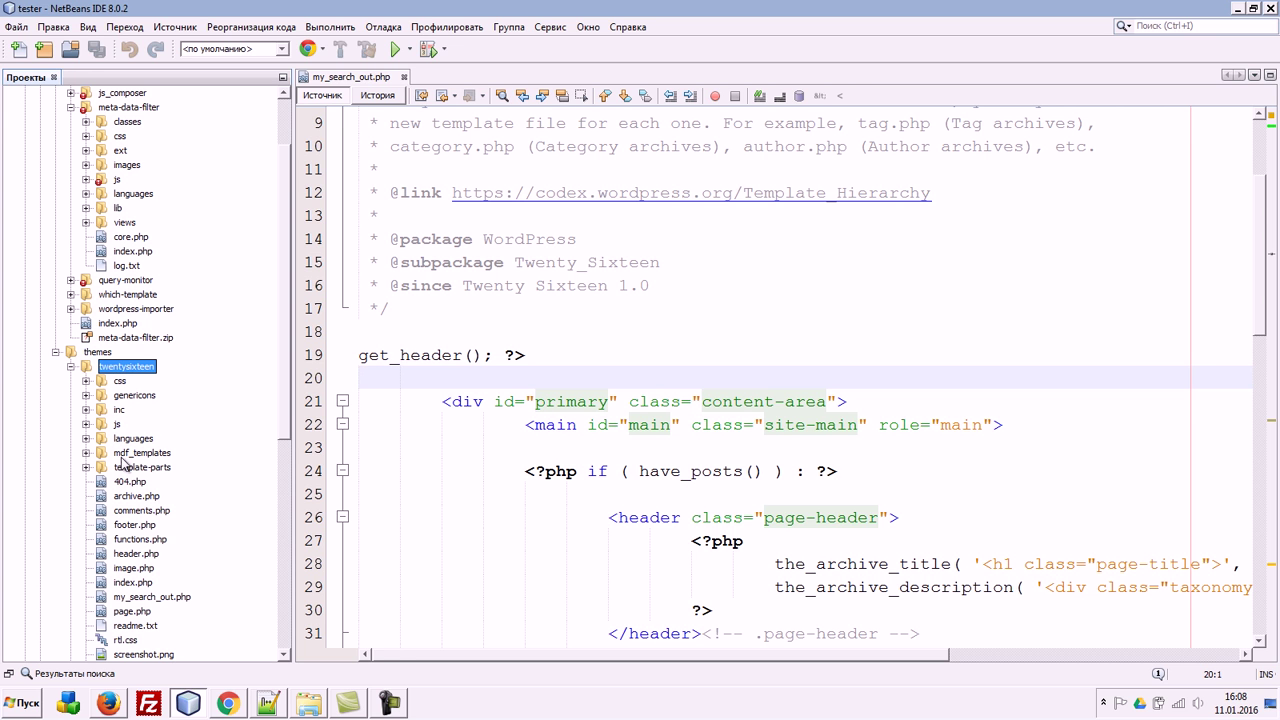
{"action": "left_click", "coordinate": [86, 453]}
{"action": "left_click", "coordinate": [138, 454]}
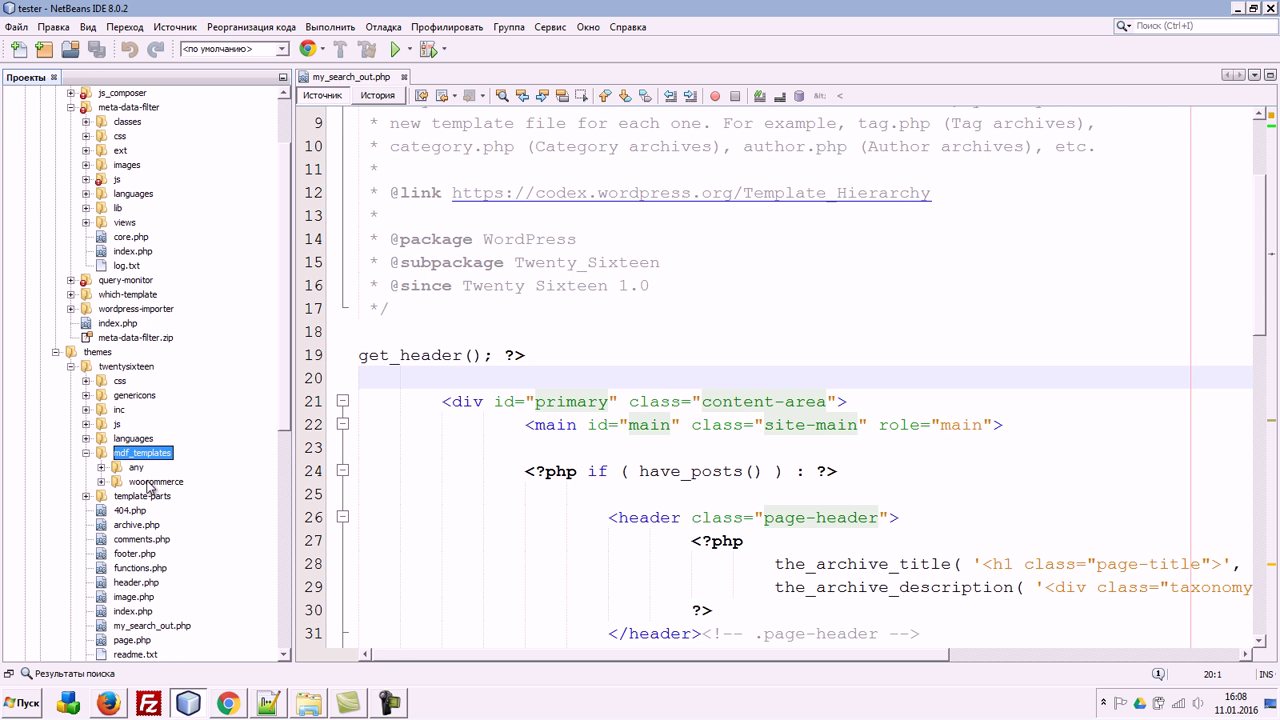
{"action": "left_click", "coordinate": [127, 367]}
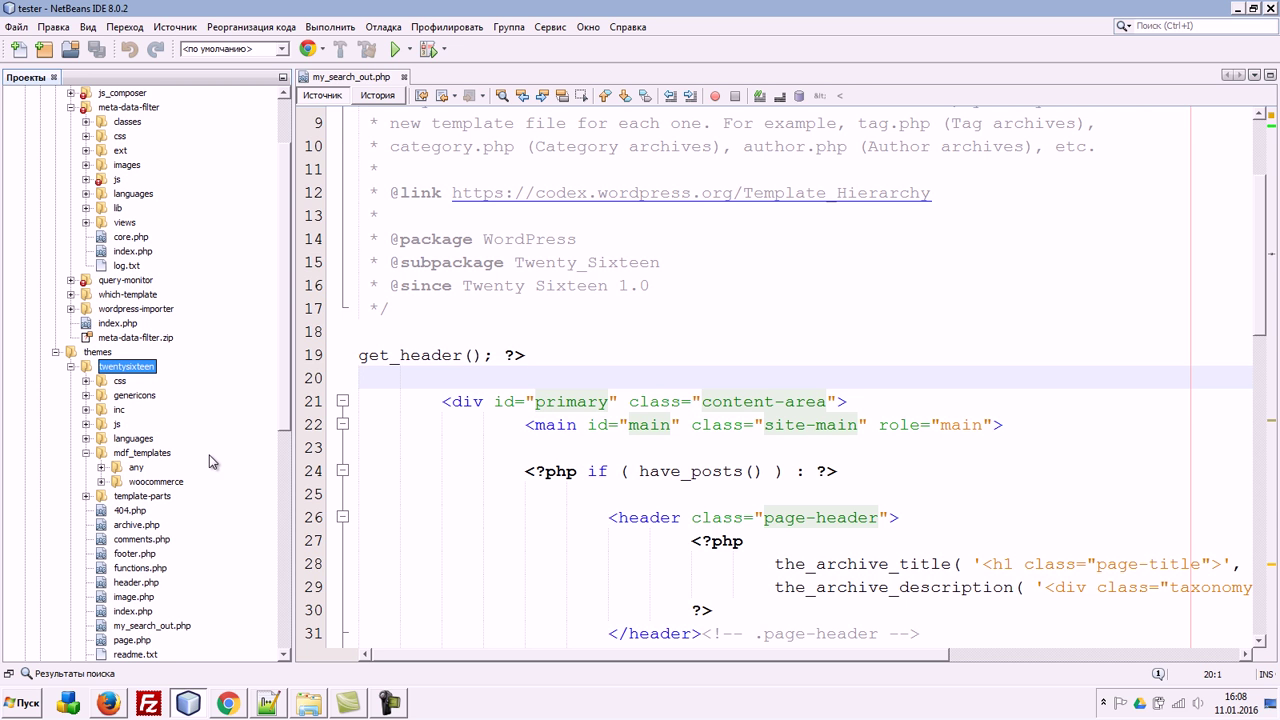
Step: Switch to Chrome, copy the sample shortcode from the [mdf_custom] options article, and paste it below the search form shortcode in the AJAX searching page
{"action": "left_click", "coordinate": [160, 455]}
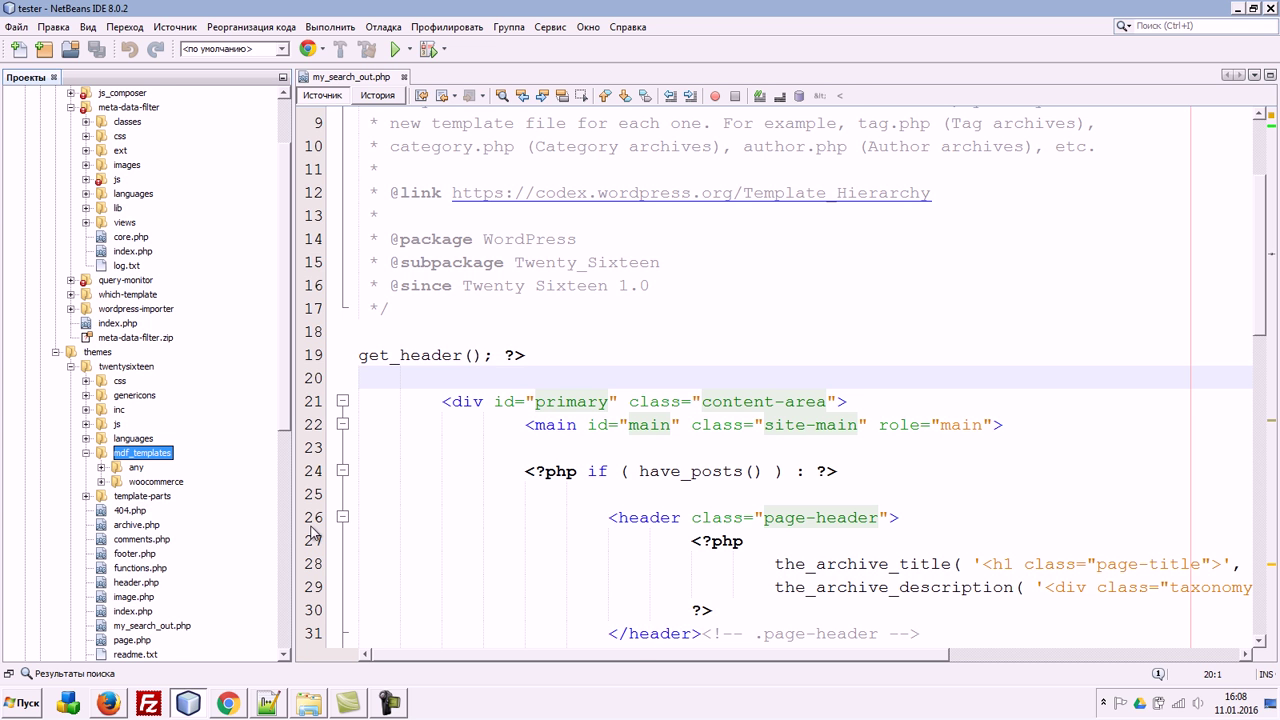
{"action": "key", "text": "alt+Tab"}
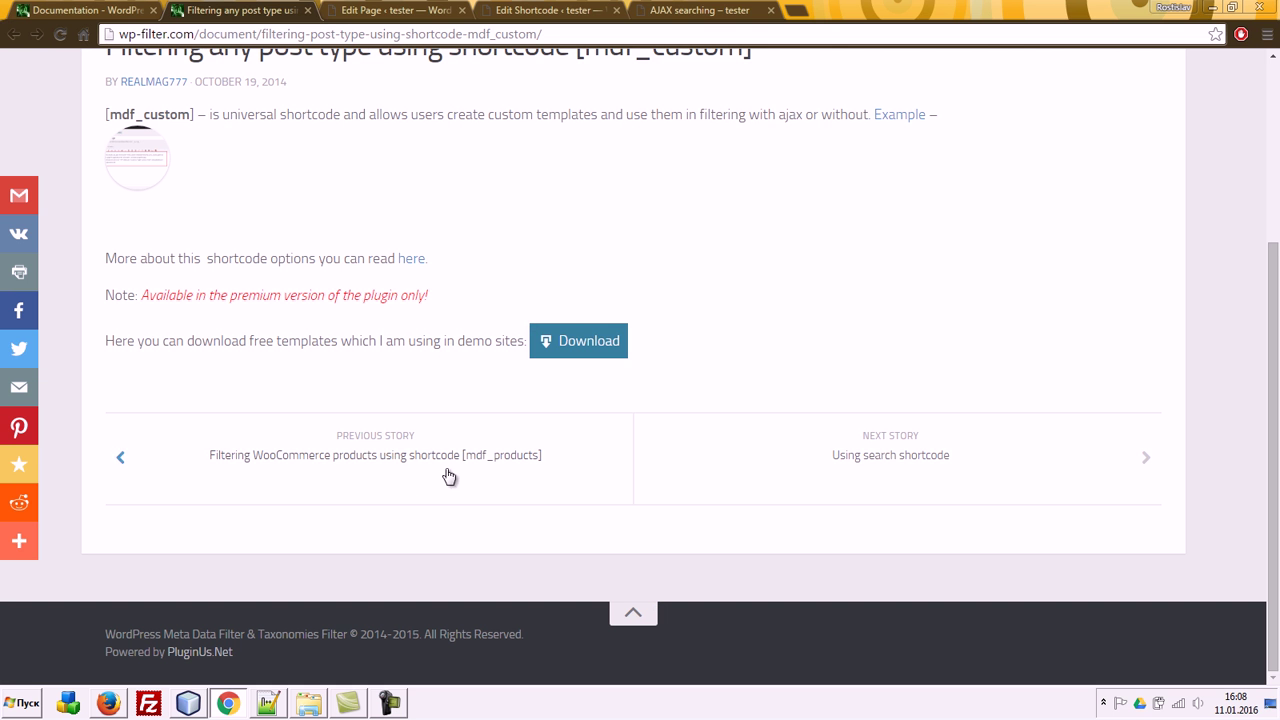
{"action": "left_click", "coordinate": [417, 260]}
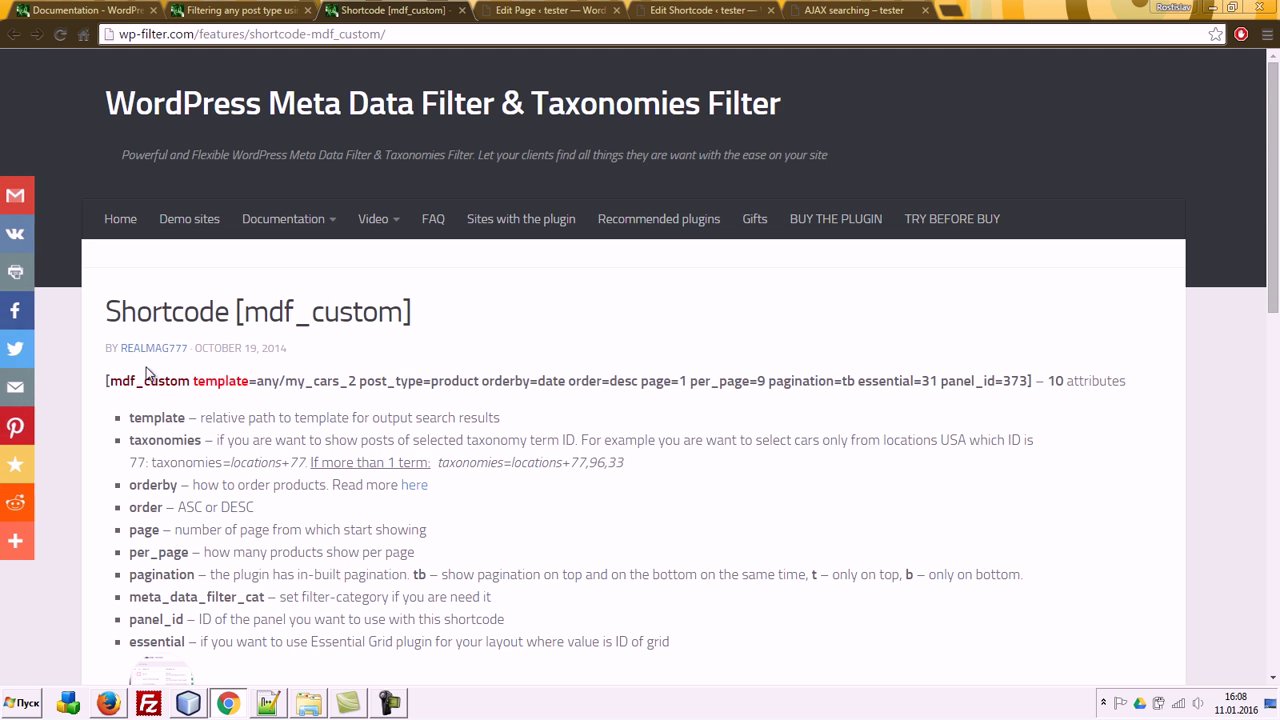
{"action": "left_click_drag", "start_coordinate": [106, 380], "coordinate": [1031, 384]}
{"action": "key", "text": "ctrl+c"}
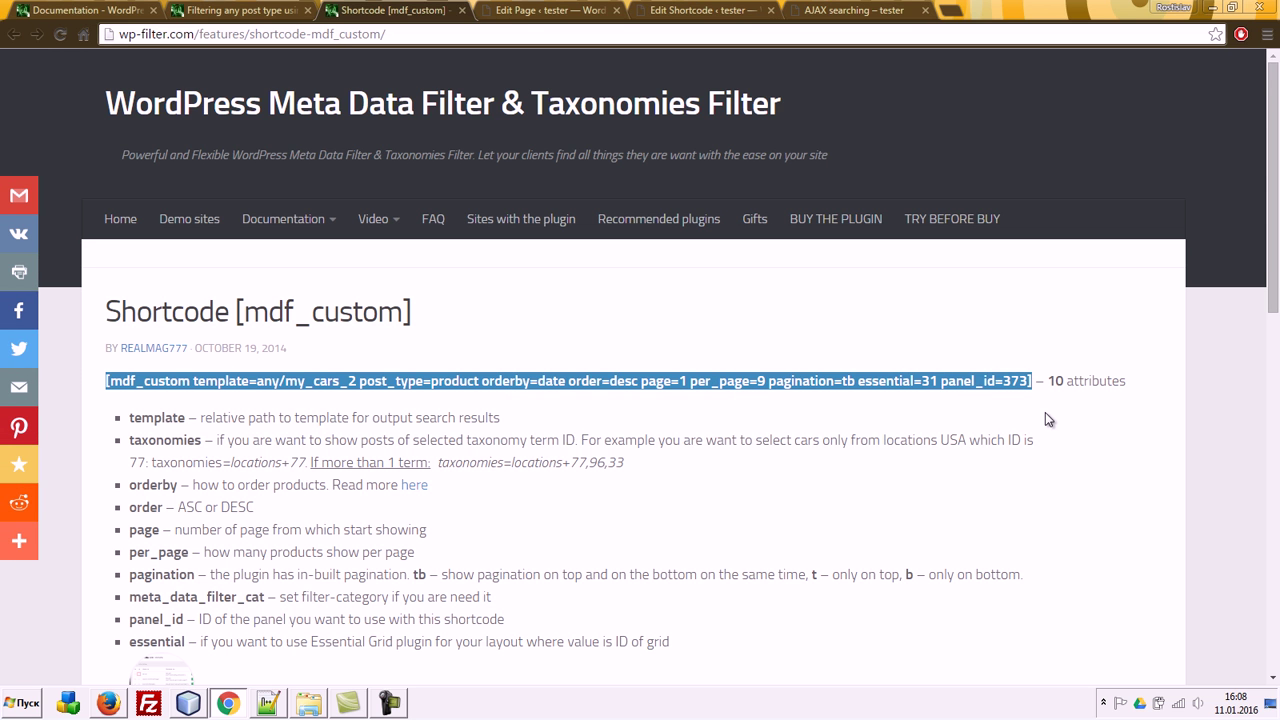
{"action": "left_click", "coordinate": [528, 10]}
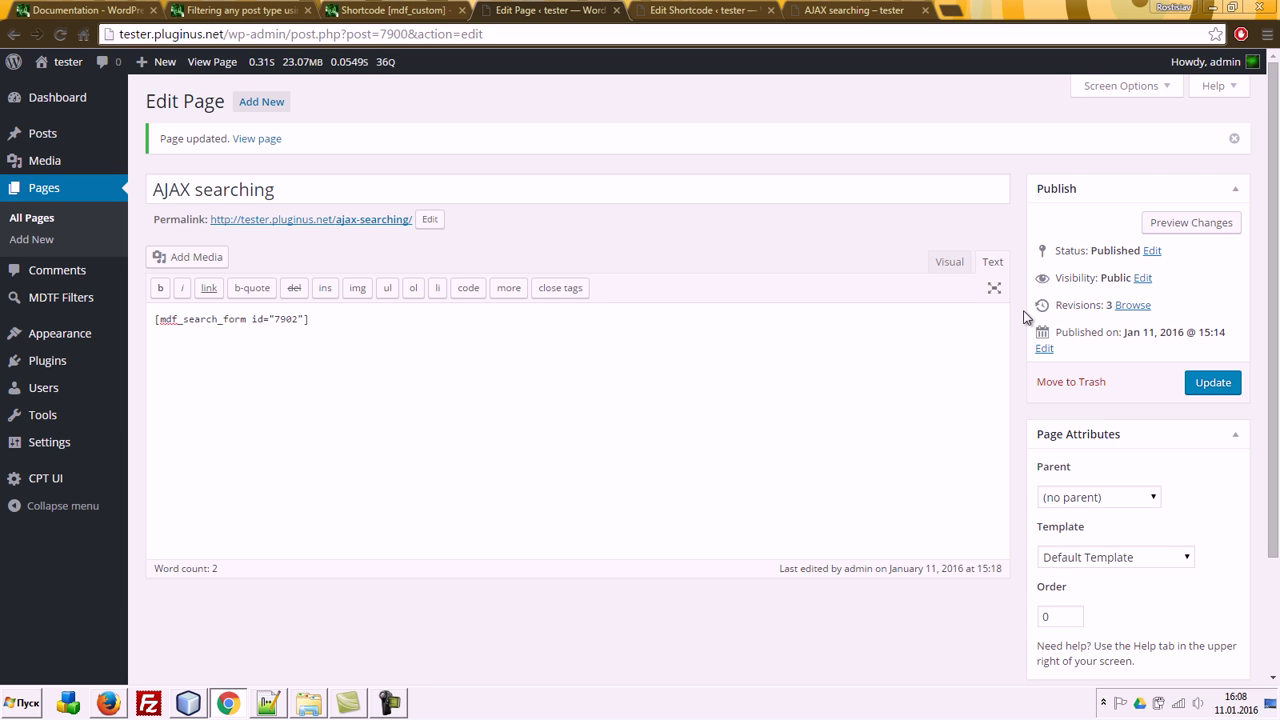
{"action": "key", "text": "ctrl+v"}
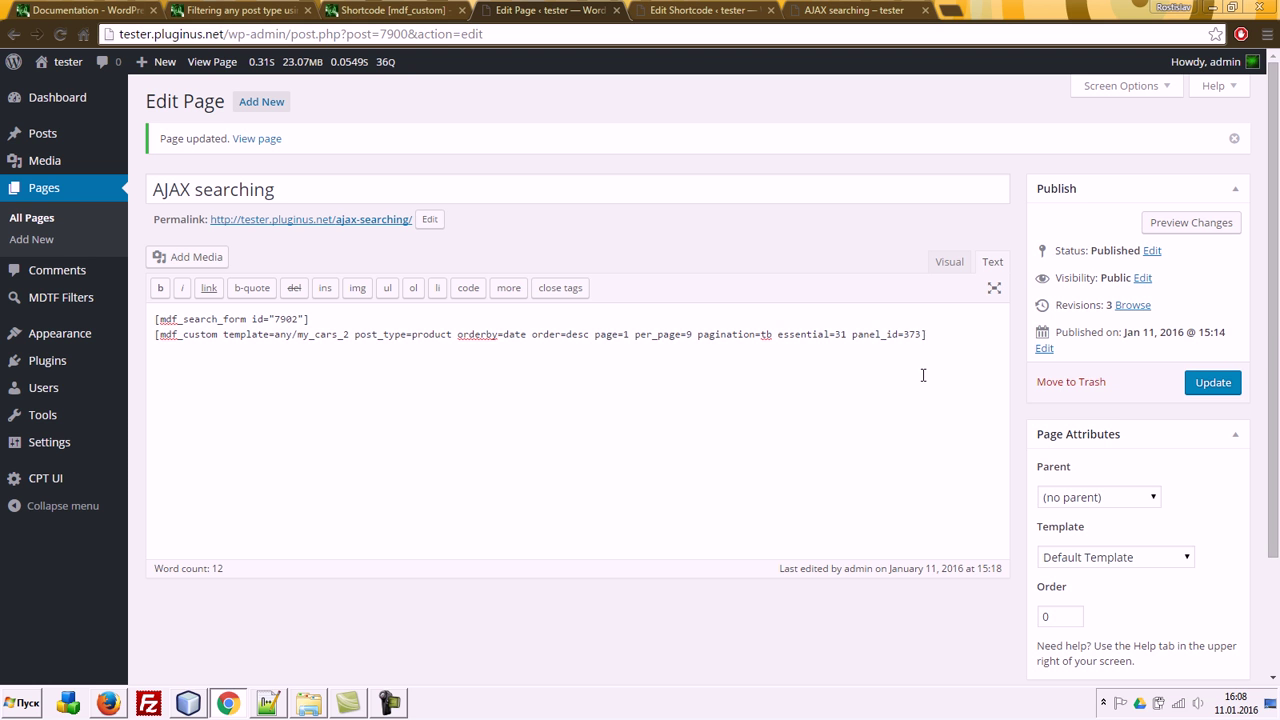
Step: Set the mdf_custom shortcode's post_type to post, remove its essential and panel_id attributes, and update the page
{"action": "double_click", "coordinate": [422, 333]}
{"action": "type", "text": "post"}
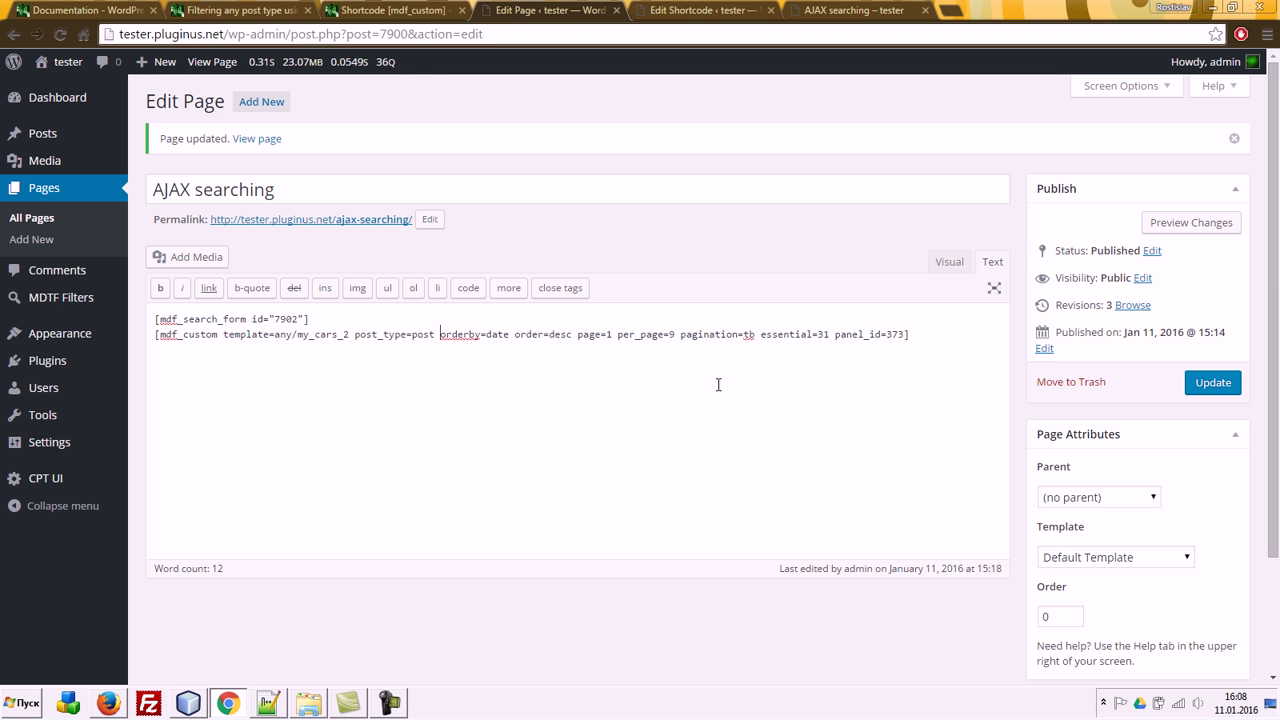
{"action": "left_click_drag", "start_coordinate": [903, 334], "coordinate": [756, 334]}
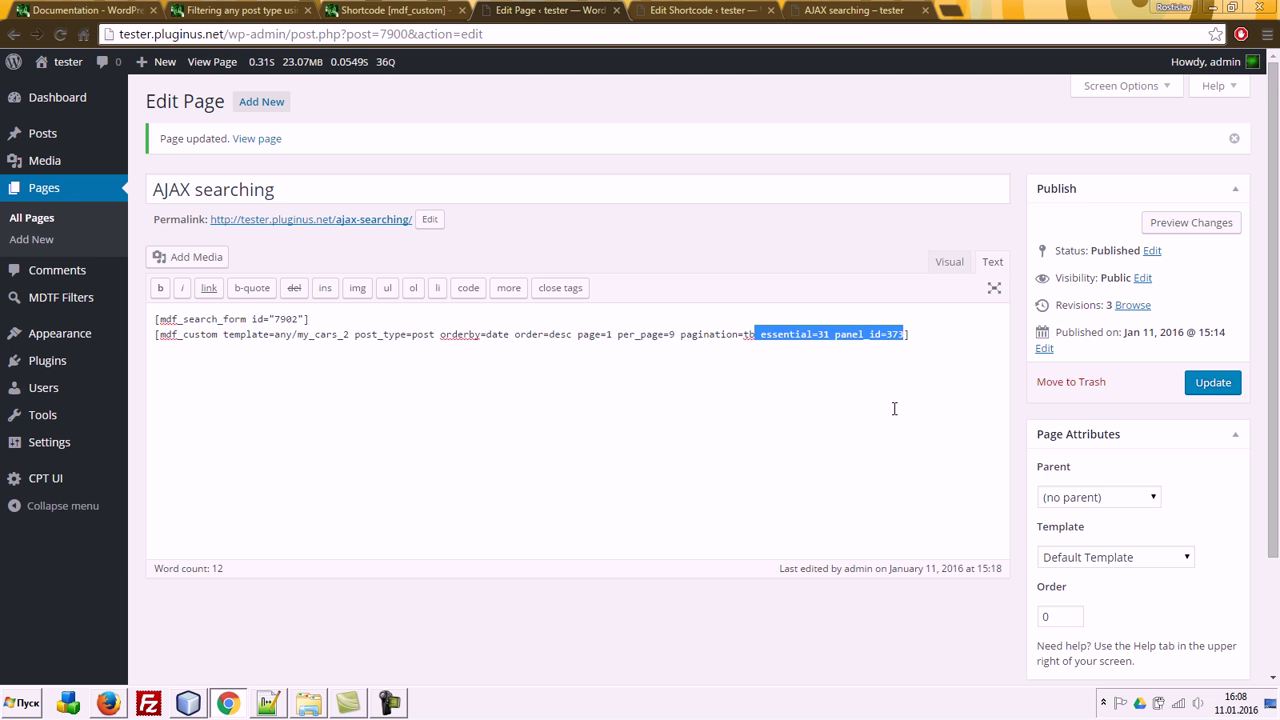
{"action": "key", "text": "BackSpace"}
{"action": "left_click", "coordinate": [1203, 390]}
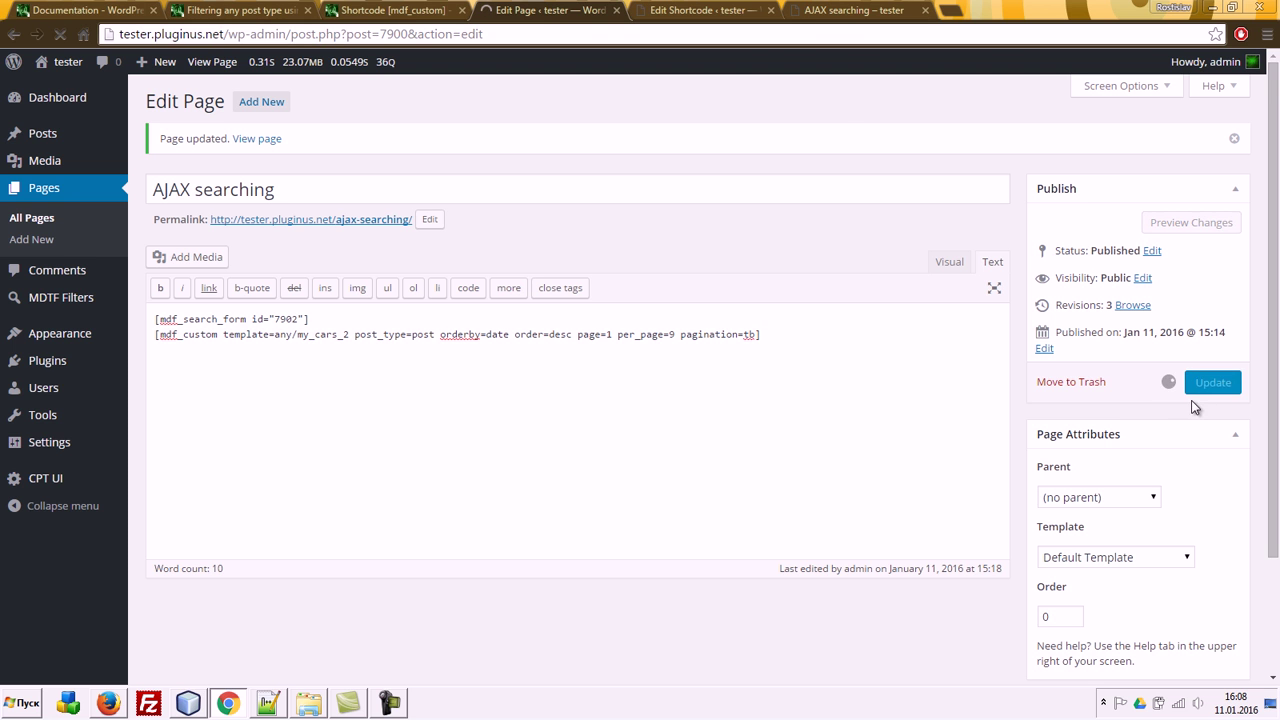
Step: Reload the AJAX searching page on the site and examine the results table below the search form
{"action": "left_click", "coordinate": [838, 10]}
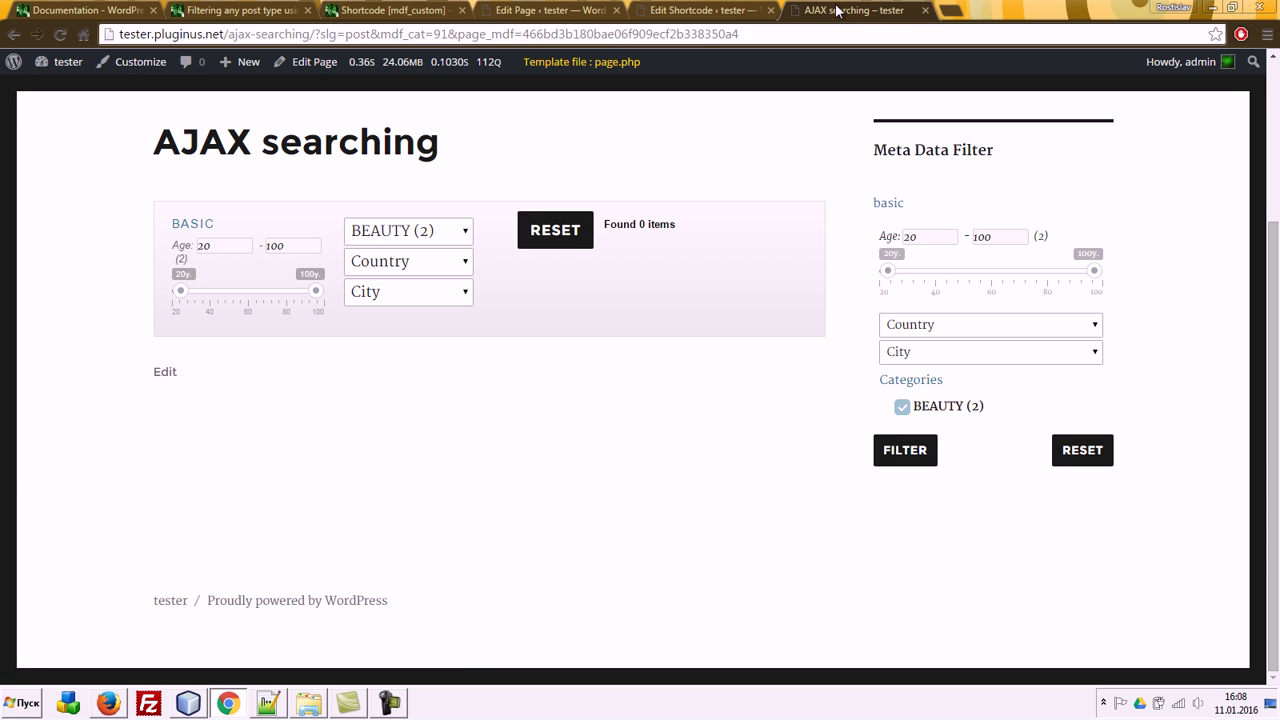
{"action": "key", "text": "F5"}
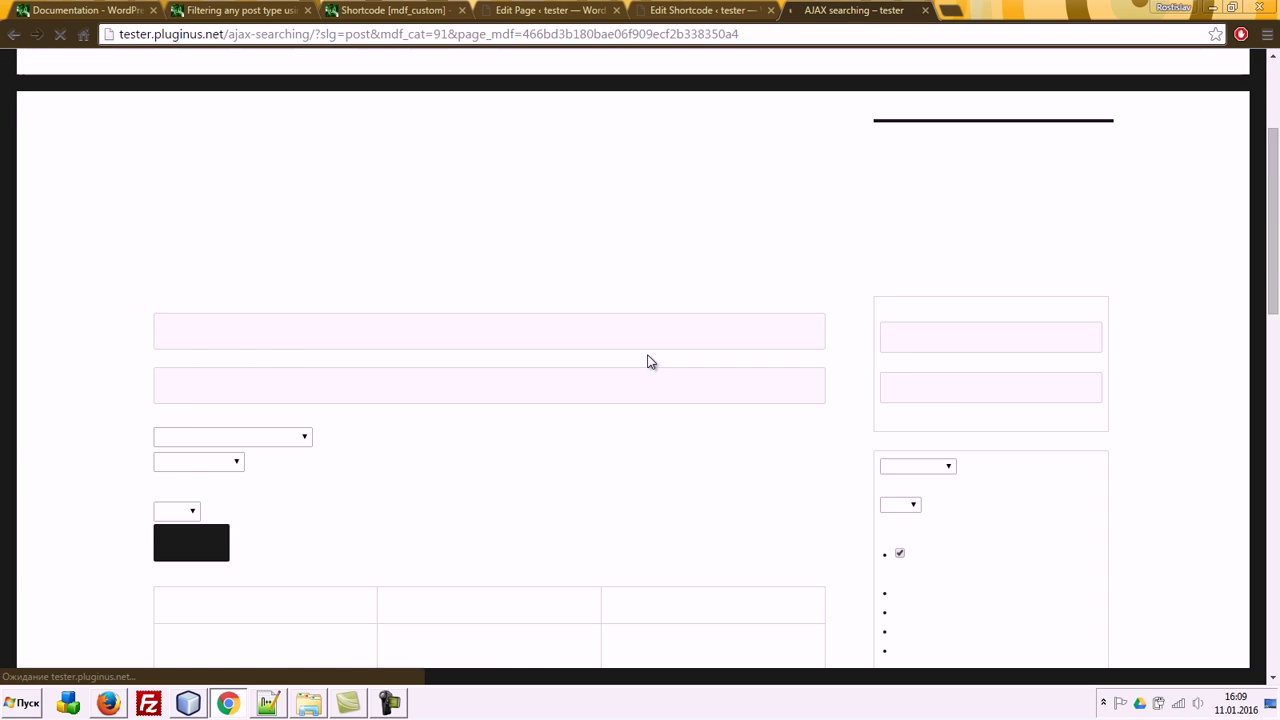
{"action": "scroll", "coordinate": [716, 440], "scroll_direction": "down", "scroll_amount": 9}
{"action": "scroll", "coordinate": [716, 444], "scroll_direction": "down", "scroll_amount": 2}
{"action": "scroll", "coordinate": [706, 440], "scroll_direction": "up", "scroll_amount": 15}
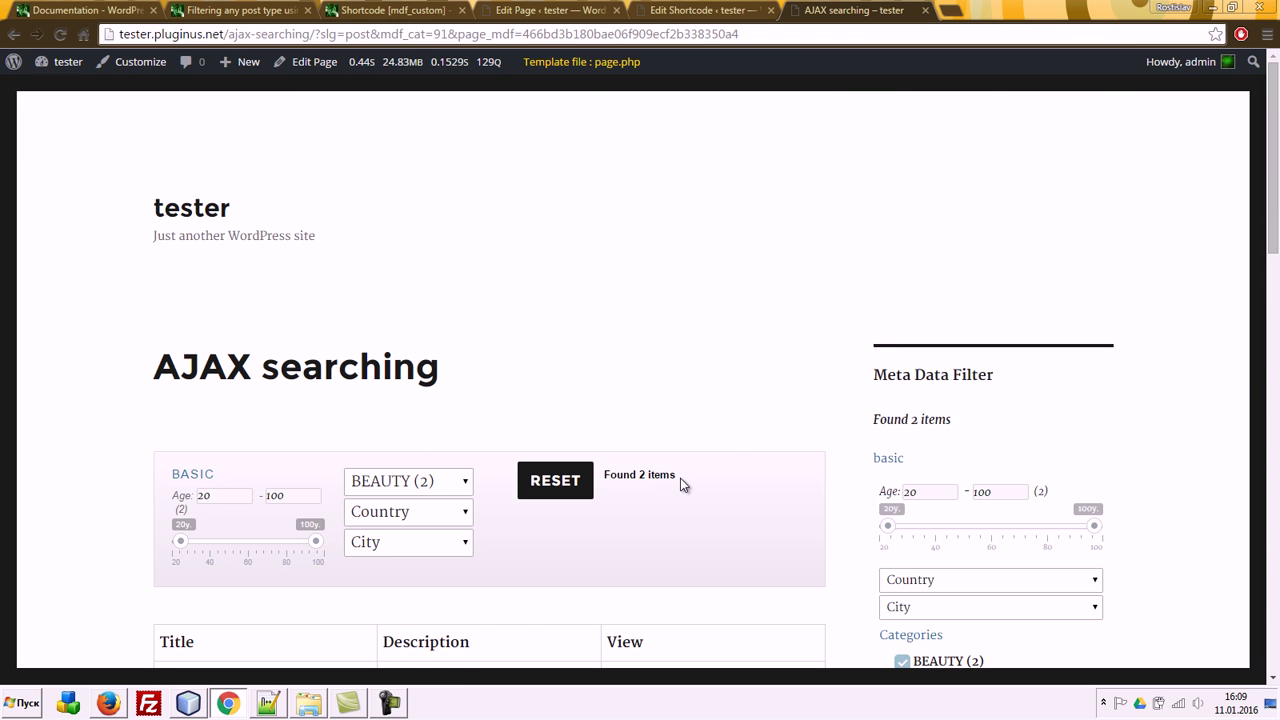
{"action": "scroll", "coordinate": [660, 475], "scroll_direction": "down", "scroll_amount": 9}
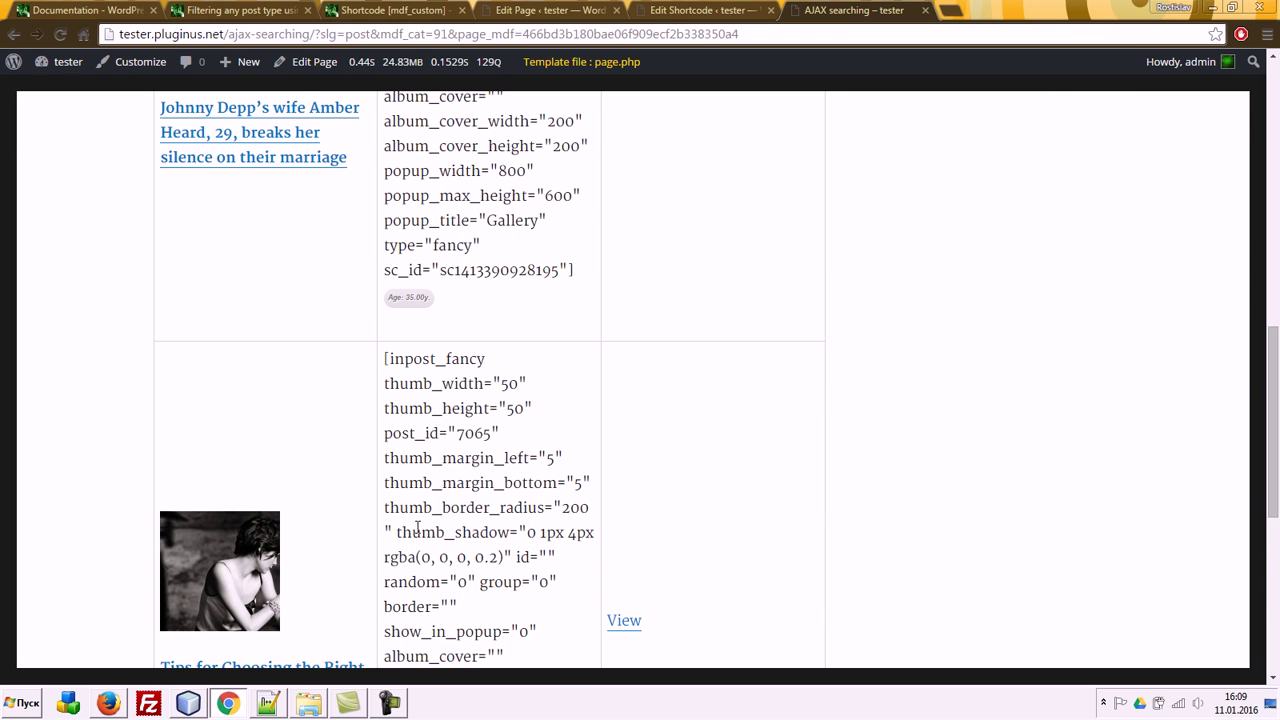
Step: Check the shortcode's template path any/my_cars_2 and open the matching index.php from the theme's mdf_templates folder in NetBeans
{"action": "left_click", "coordinate": [700, 12]}
{"action": "left_click", "coordinate": [535, 10]}
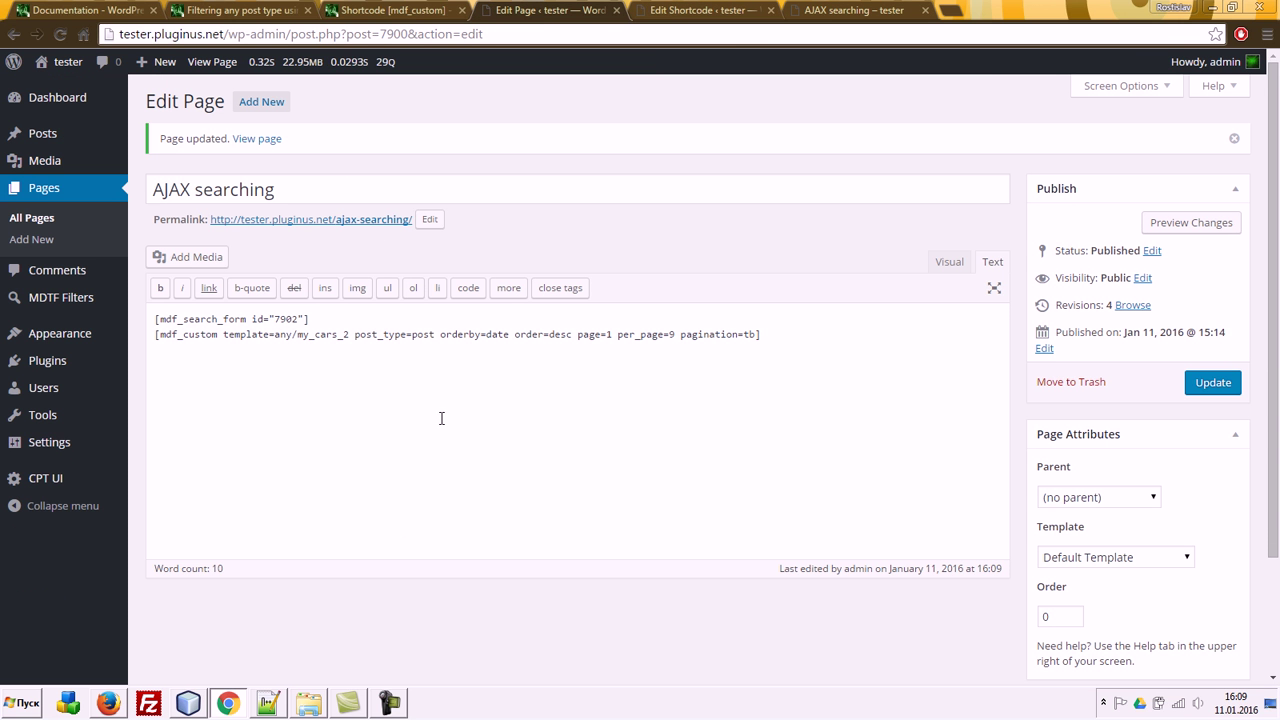
{"action": "double_click", "coordinate": [328, 336]}
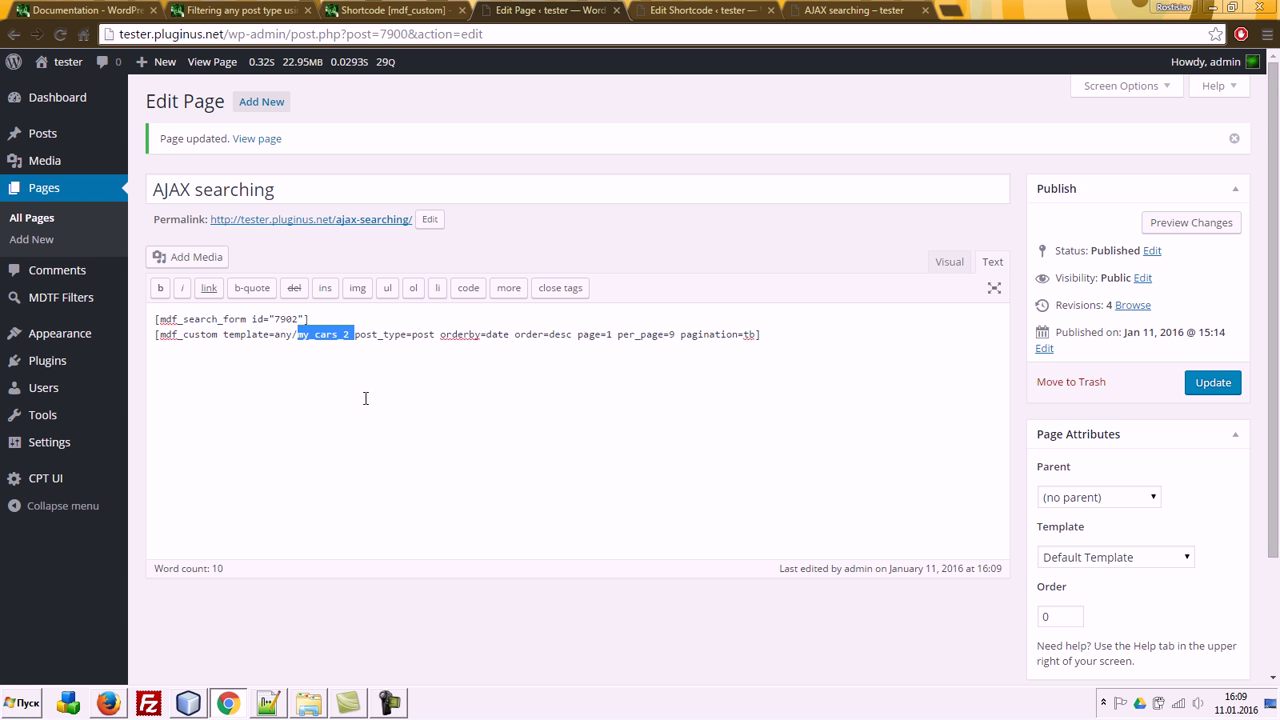
{"action": "left_click", "coordinate": [200, 705]}
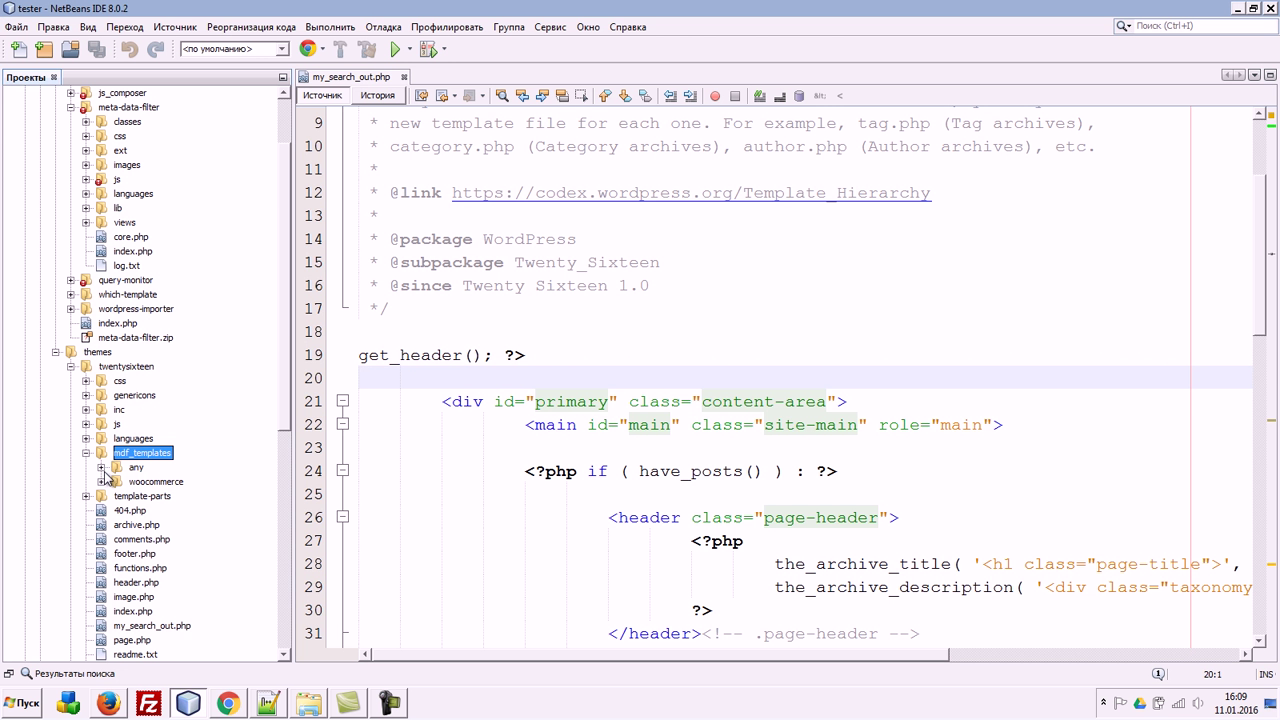
{"action": "key", "text": "alt+Tab"}
{"action": "double_click", "coordinate": [282, 334]}
{"action": "key", "text": "alt+Tab"}
{"action": "left_click", "coordinate": [101, 467]}
{"action": "scroll", "coordinate": [103, 470], "scroll_direction": "down", "scroll_amount": 2}
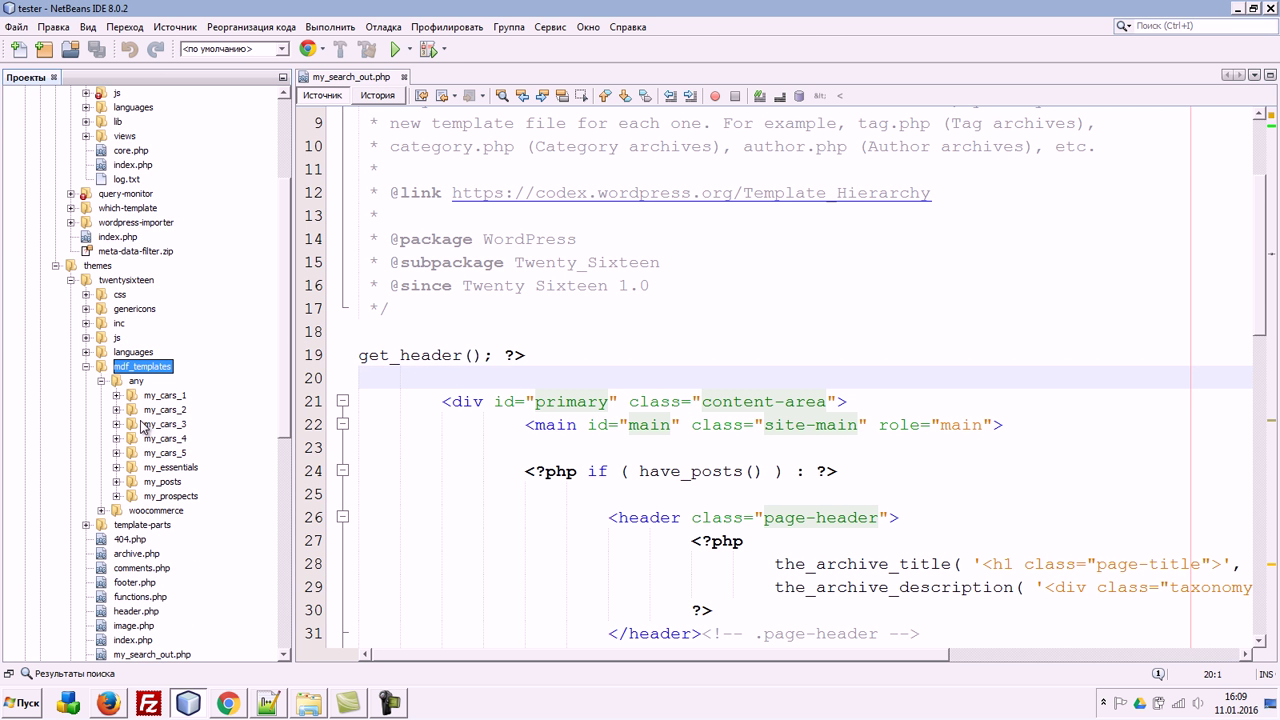
{"action": "left_click", "coordinate": [116, 410]}
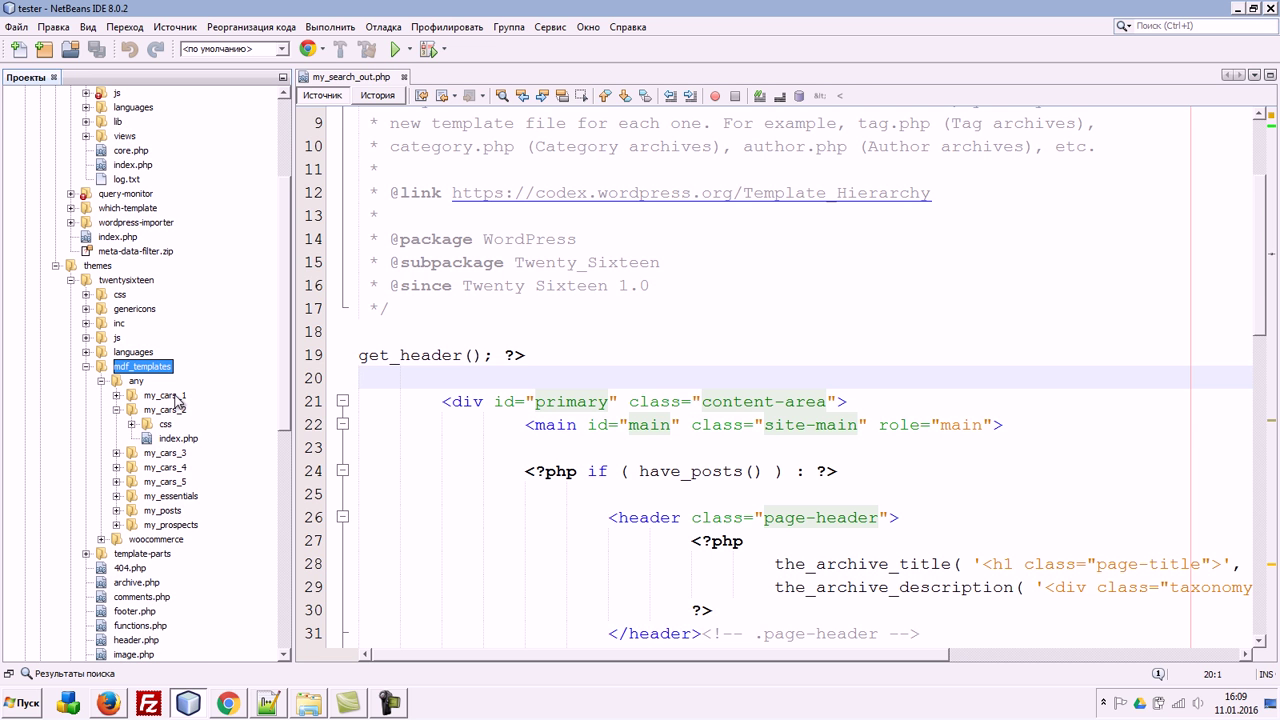
{"action": "double_click", "coordinate": [178, 438]}
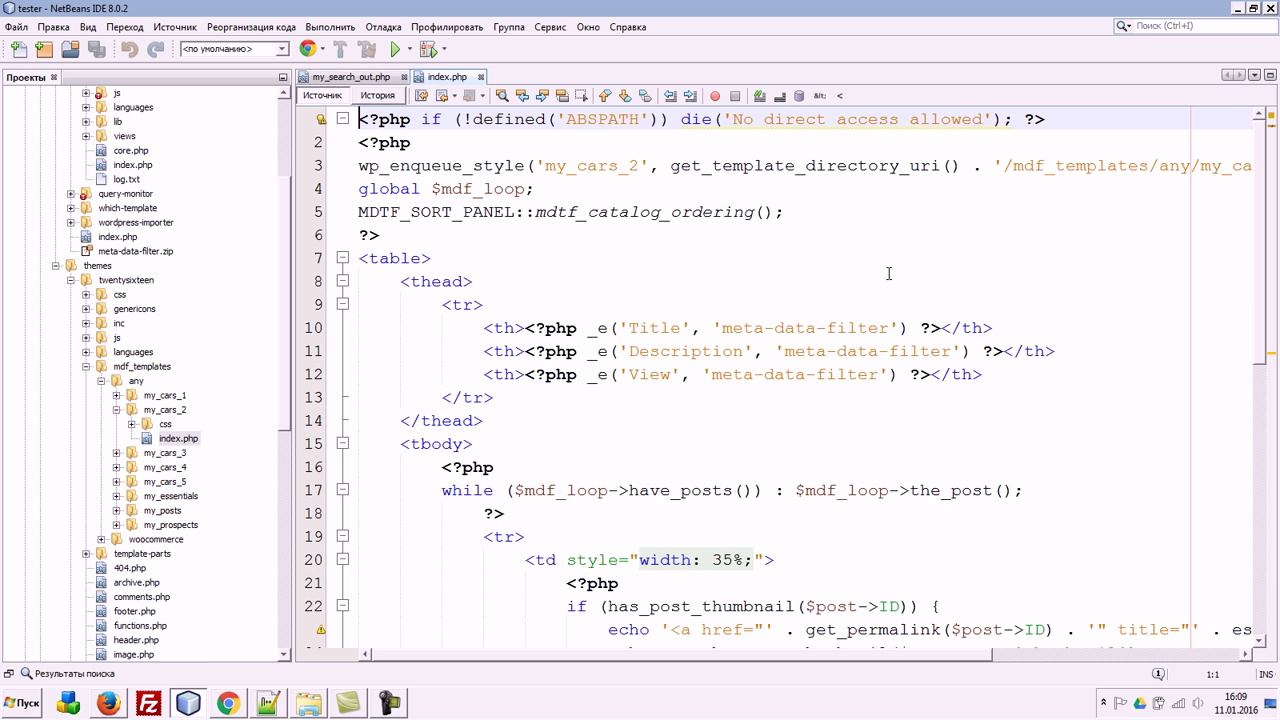
Step: Examine the table markup and post loop in the my_cars_2 index.php, comparing with the page's shortcode and its documentation
{"action": "scroll", "coordinate": [601, 265], "scroll_direction": "down", "scroll_amount": 7}
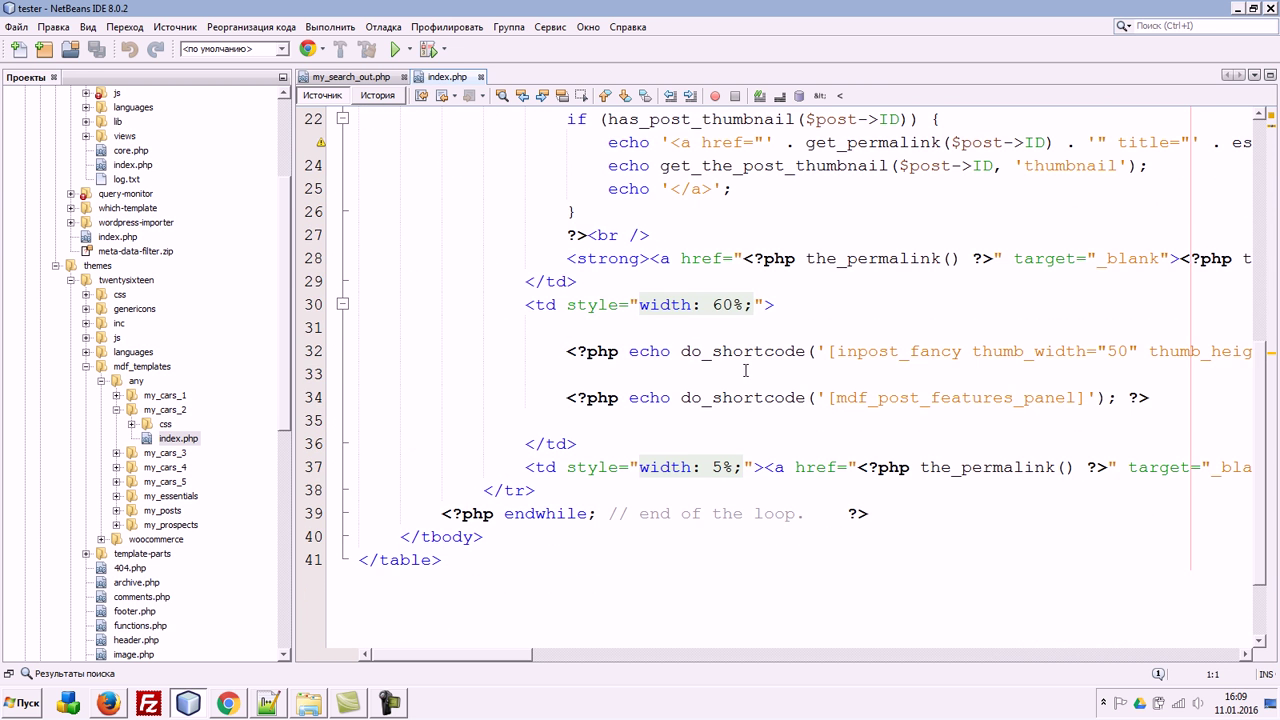
{"action": "scroll", "coordinate": [735, 365], "scroll_direction": "up", "scroll_amount": 4}
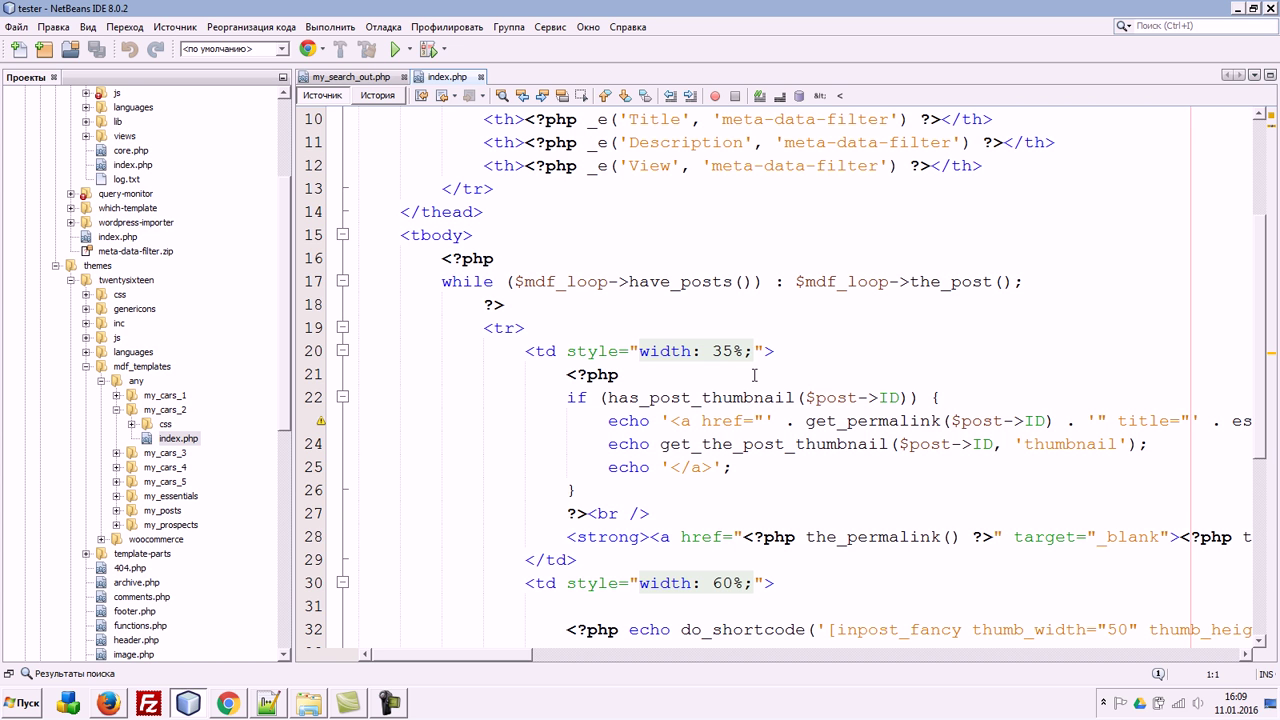
{"action": "left_click", "coordinate": [808, 345]}
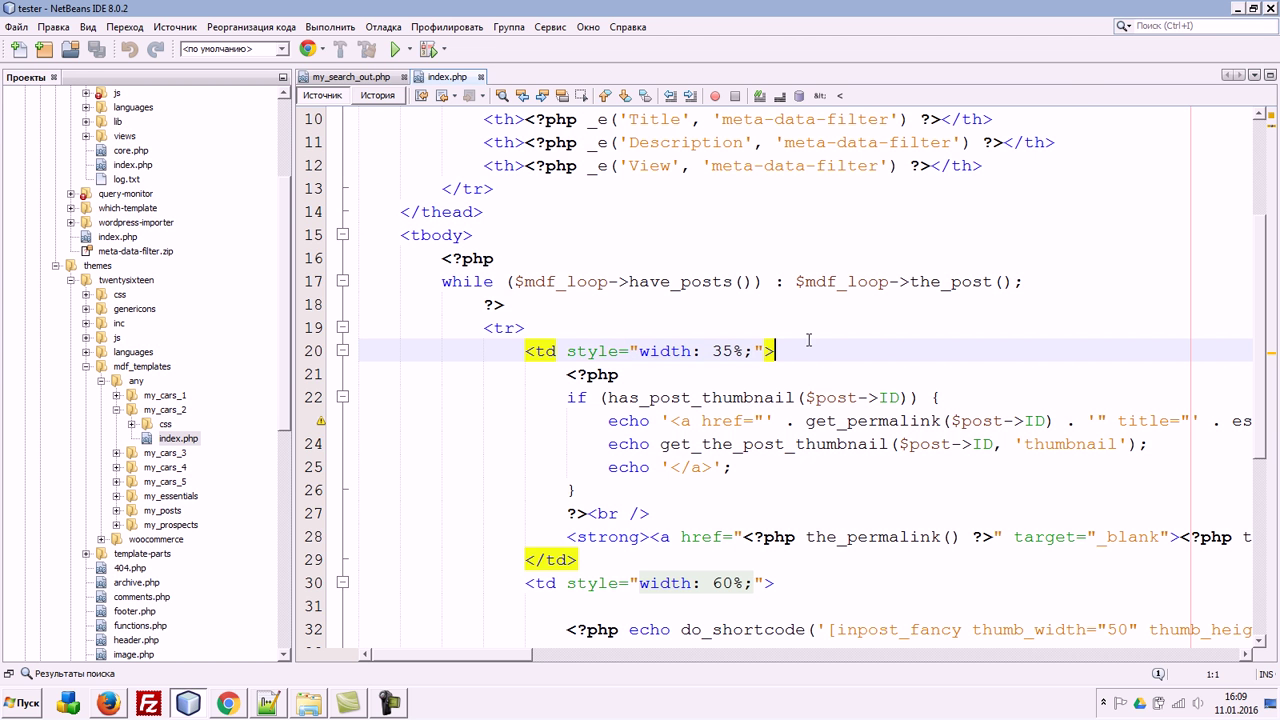
{"action": "key", "text": "alt+Tab"}
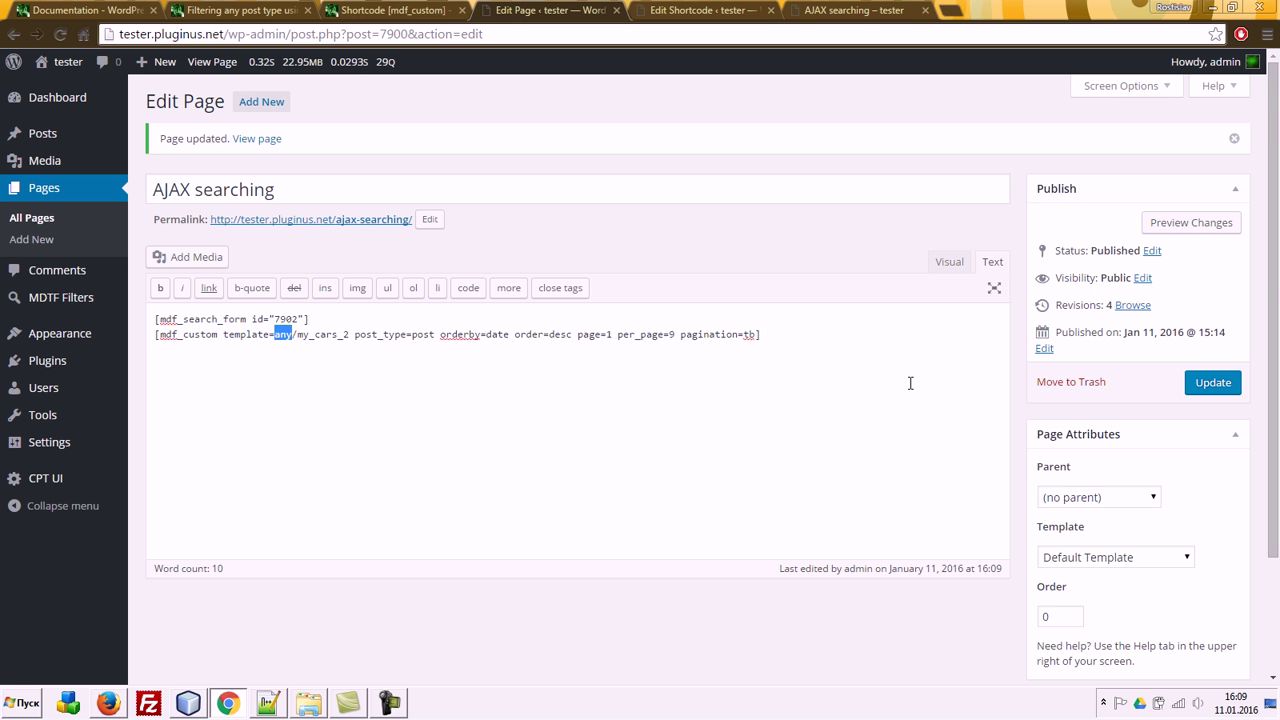
{"action": "left_click", "coordinate": [390, 10]}
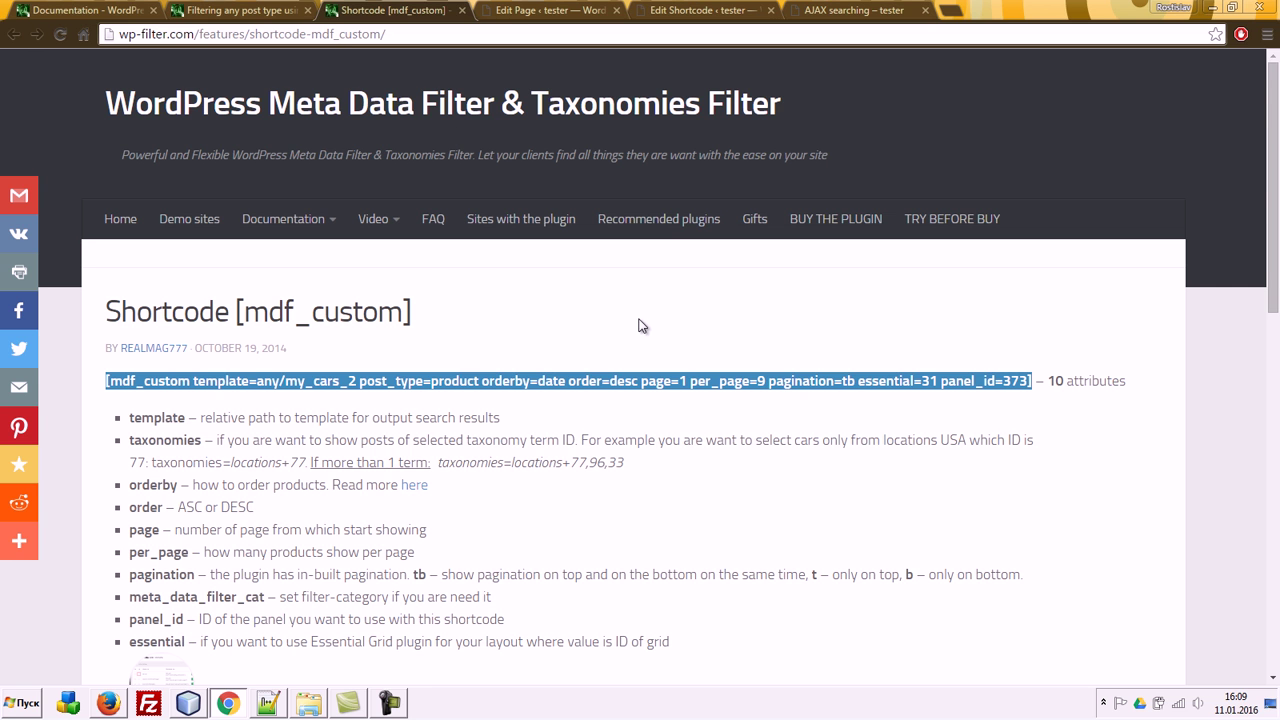
{"action": "mouse_move", "coordinate": [378, 222]}
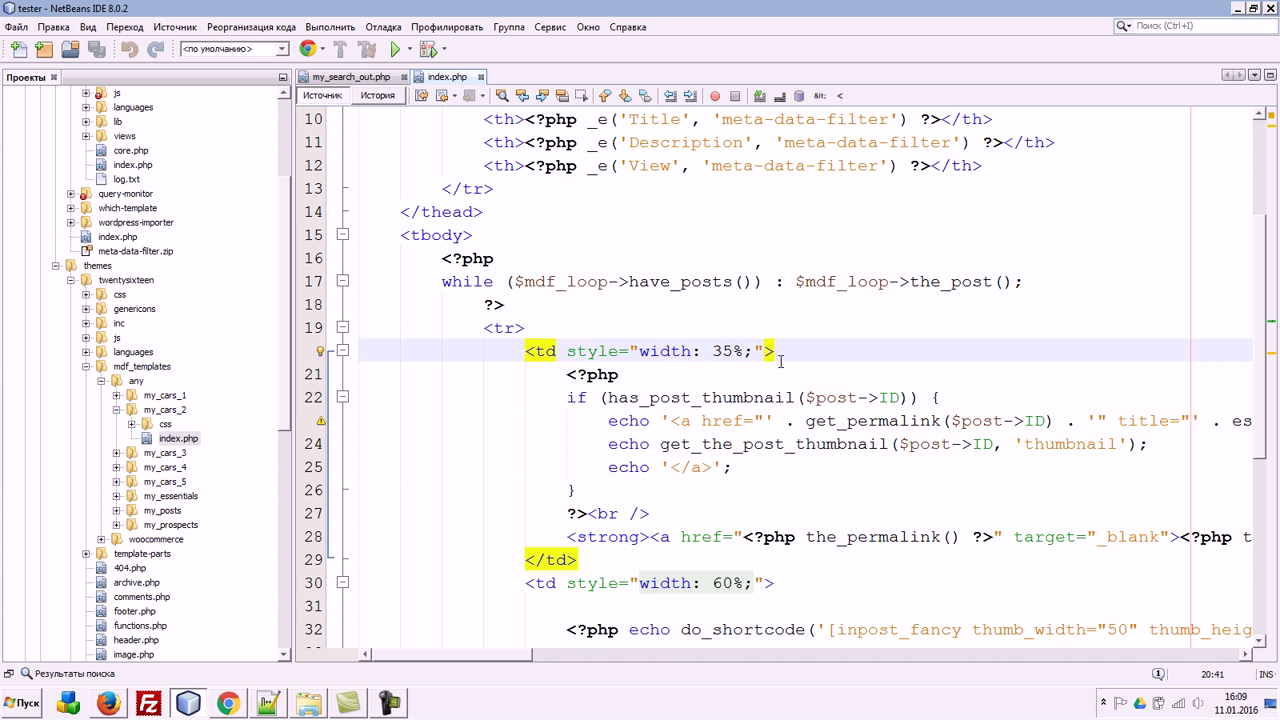
{"action": "scroll", "coordinate": [779, 360], "scroll_direction": "up", "scroll_amount": 3}
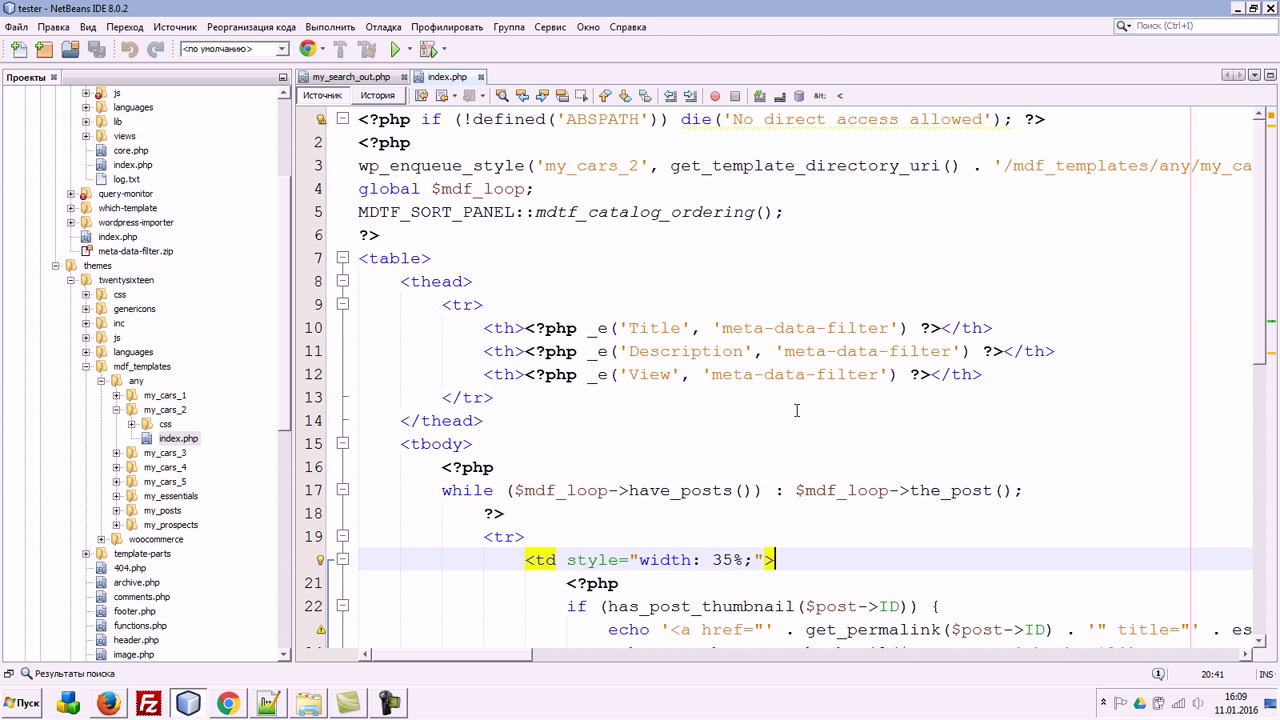
{"action": "scroll", "coordinate": [797, 420], "scroll_direction": "down", "scroll_amount": 5}
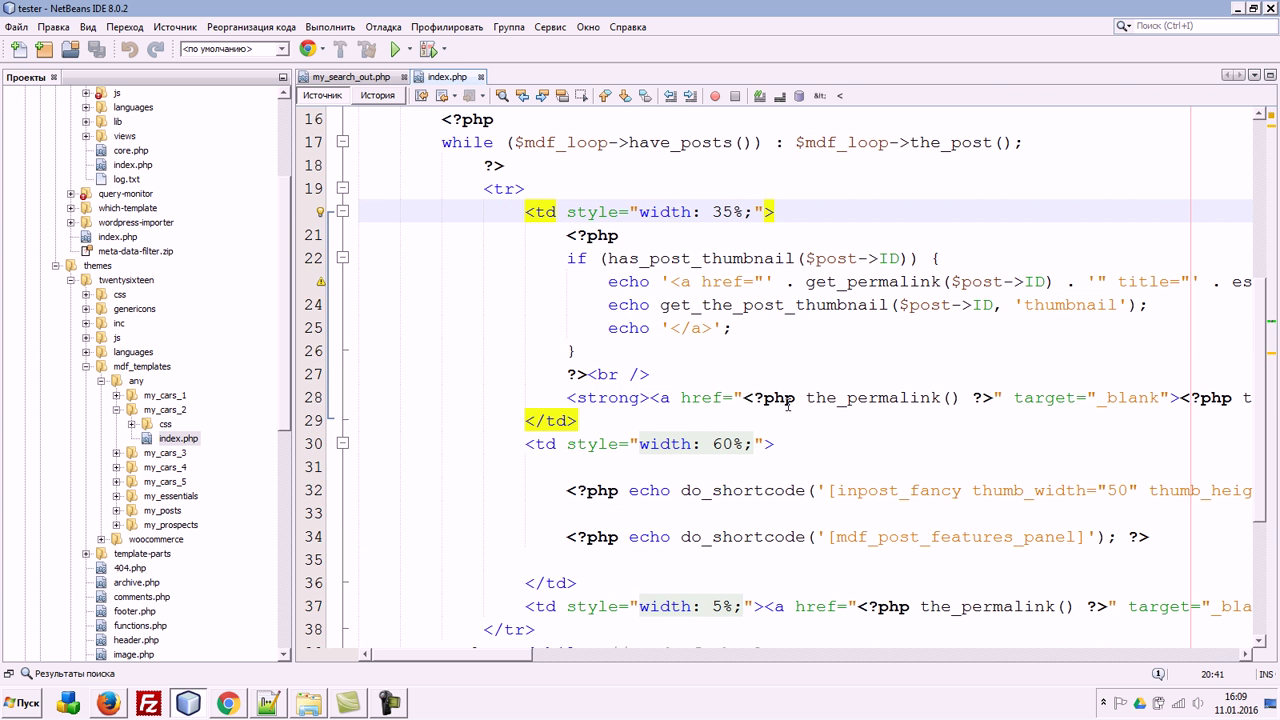
Step: Switch to Chrome and inspect the Description column of the results table on the AJAX searching page
{"action": "key", "text": "alt+Tab"}
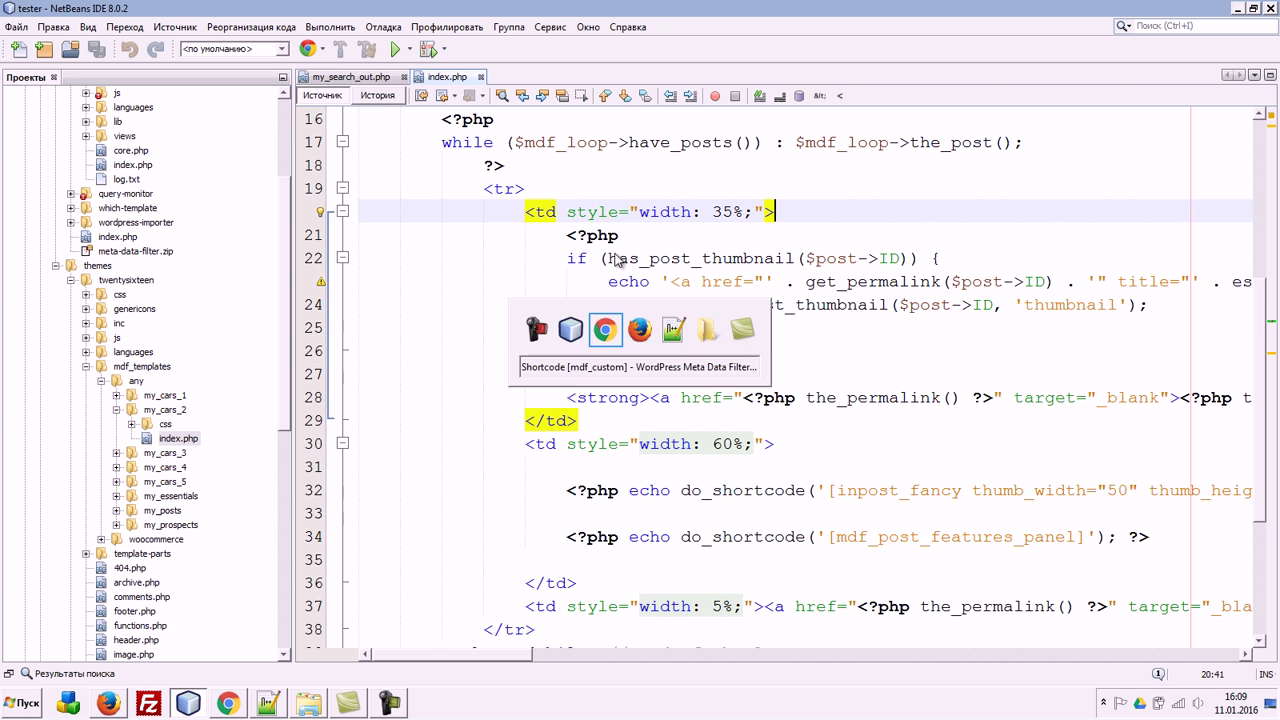
{"action": "left_click", "coordinate": [533, 8]}
{"action": "left_click", "coordinate": [702, 9]}
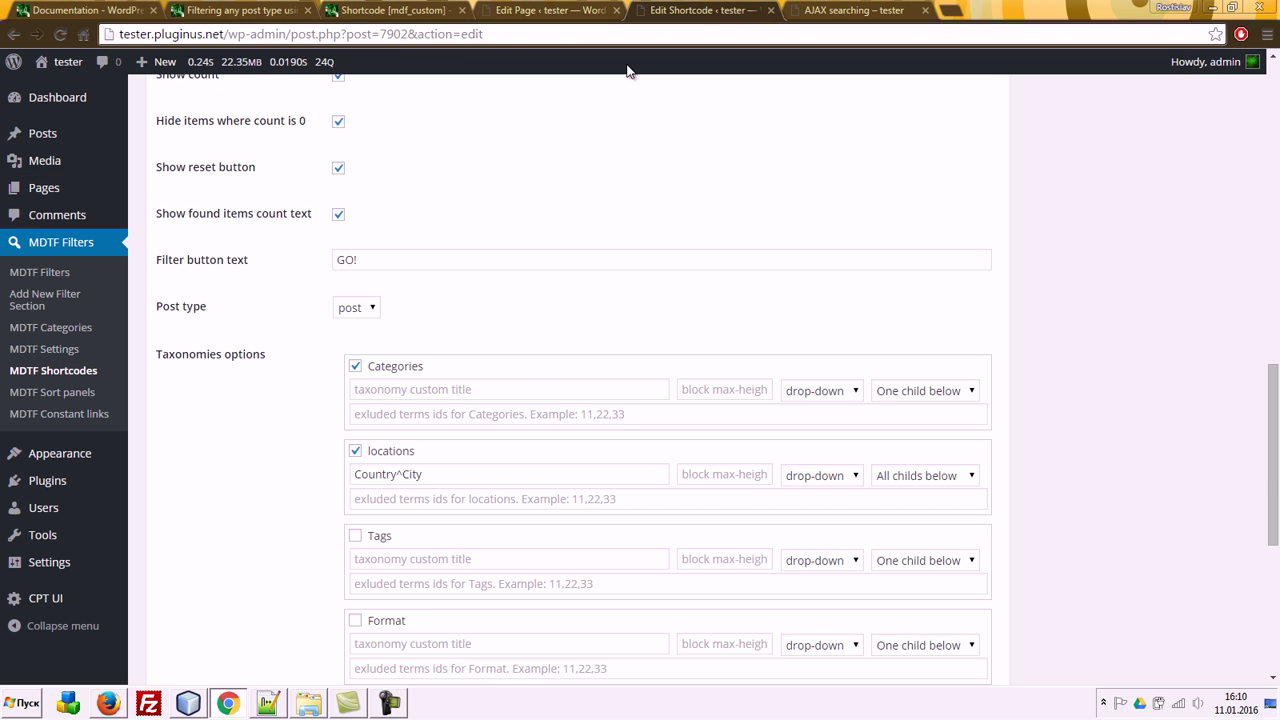
{"action": "left_click", "coordinate": [868, 14]}
{"action": "scroll", "coordinate": [815, 349], "scroll_direction": "up", "scroll_amount": 6}
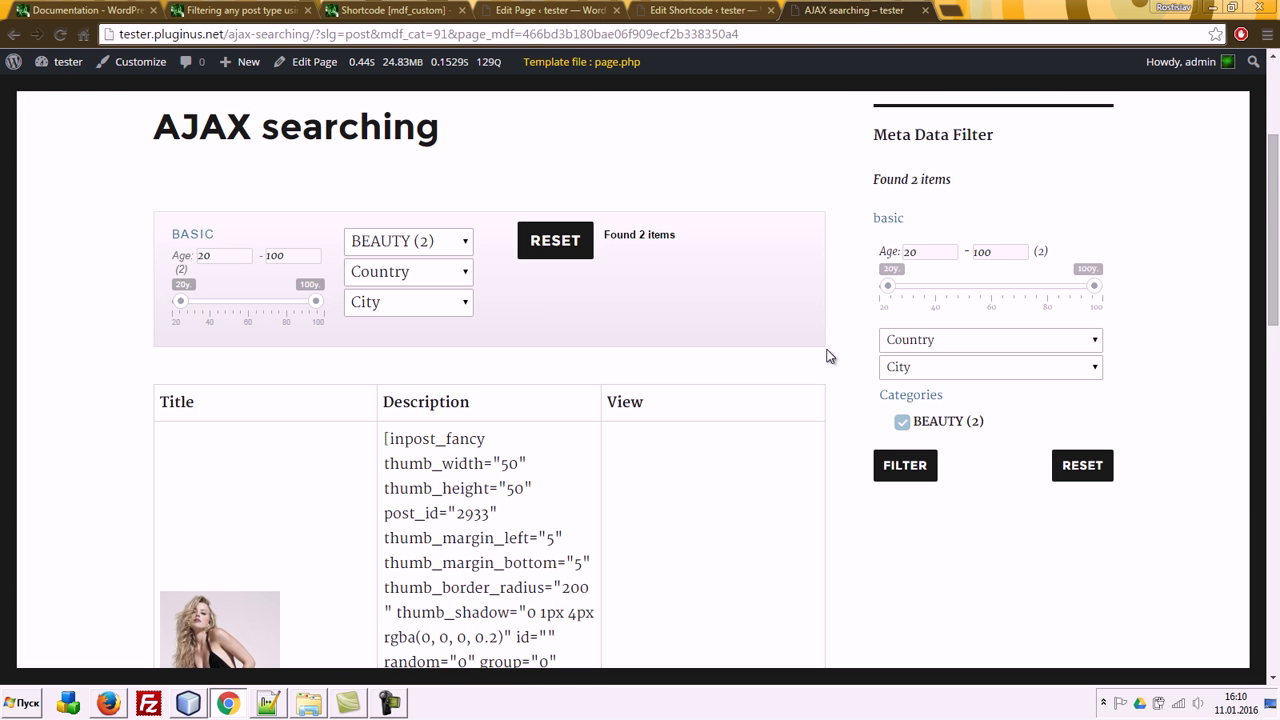
{"action": "scroll", "coordinate": [505, 442], "scroll_direction": "down", "scroll_amount": 2}
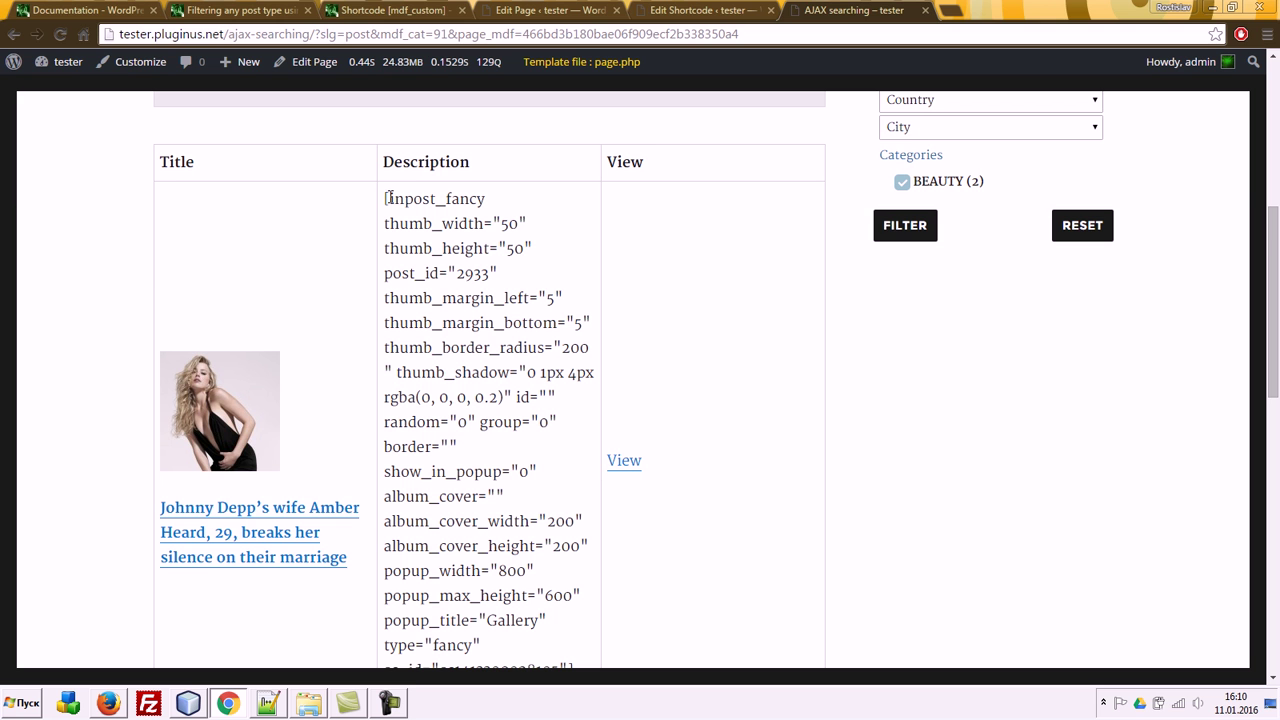
Step: Delete the inpost_fancy do_shortcode line from the my_cars_2 index.php in NetBeans, save the file, and reload the AJAX searching page in Chrome
{"action": "key", "text": "alt+Tab"}
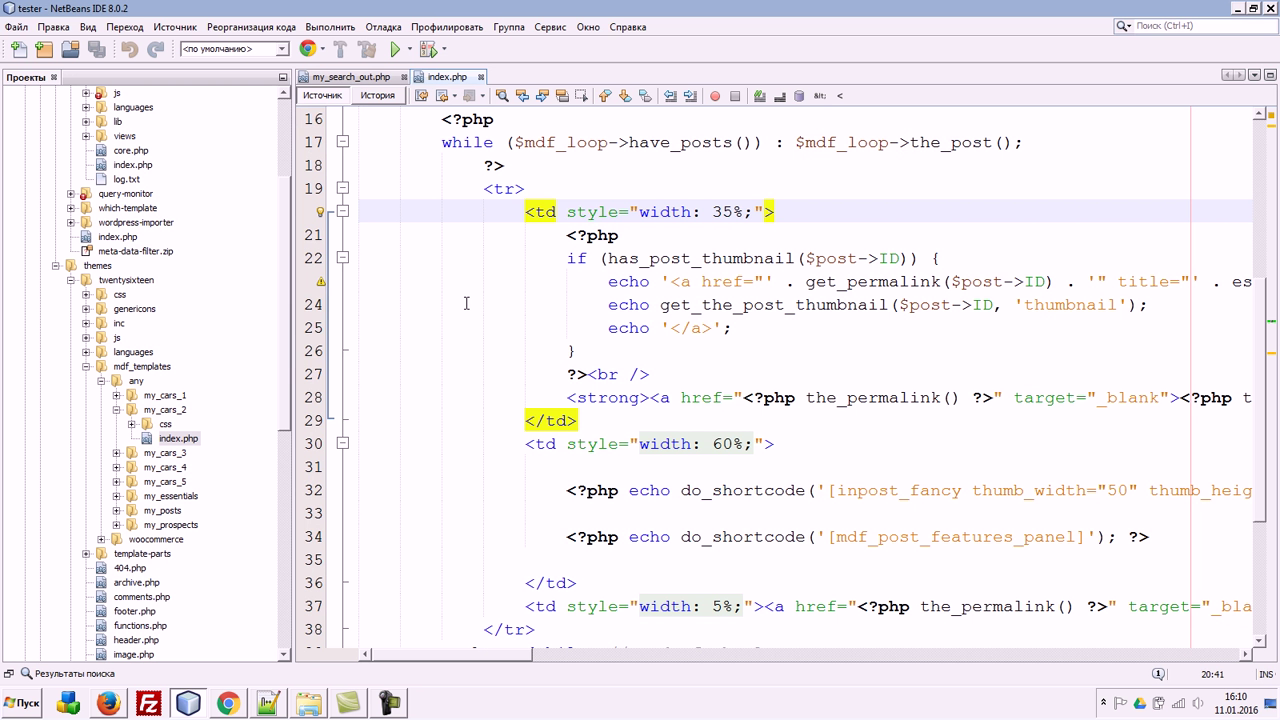
{"action": "triple_click", "coordinate": [884, 487]}
{"action": "key", "text": "ctrl+c"}
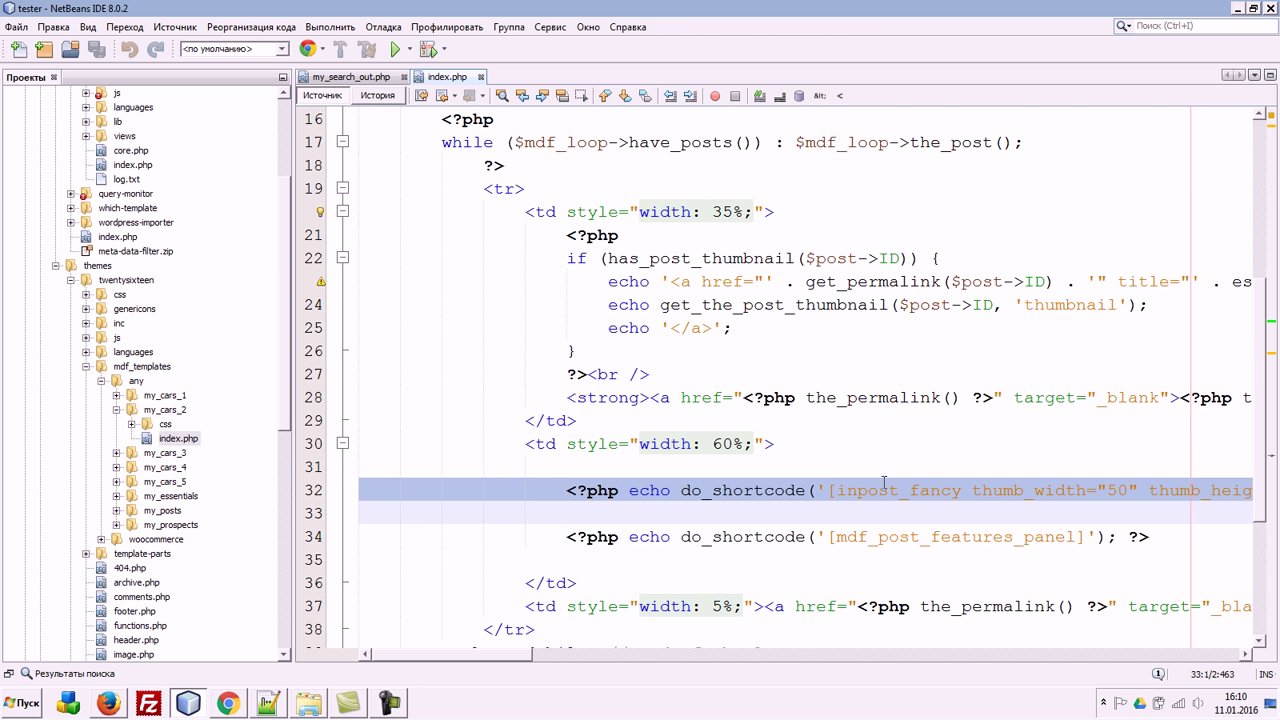
{"action": "key", "text": "Delete"}
{"action": "key", "text": "ctrl+s"}
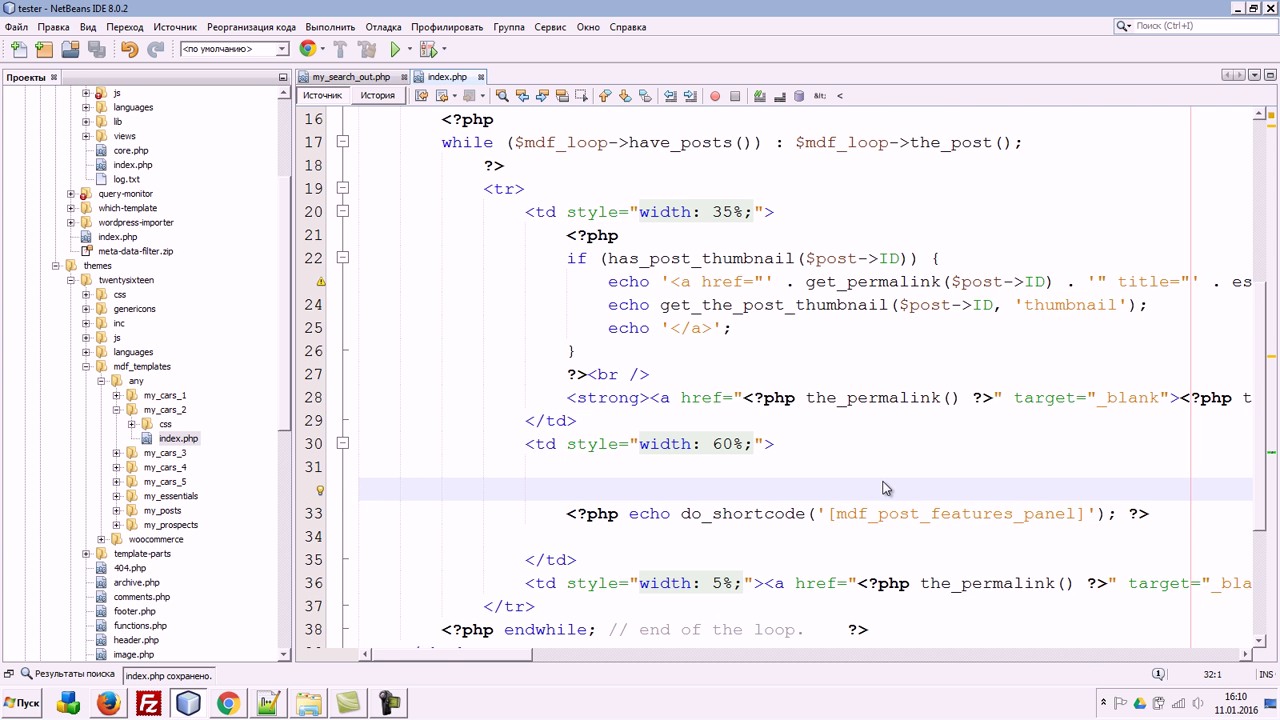
{"action": "key", "text": "alt+Tab"}
{"action": "key", "text": "F5"}
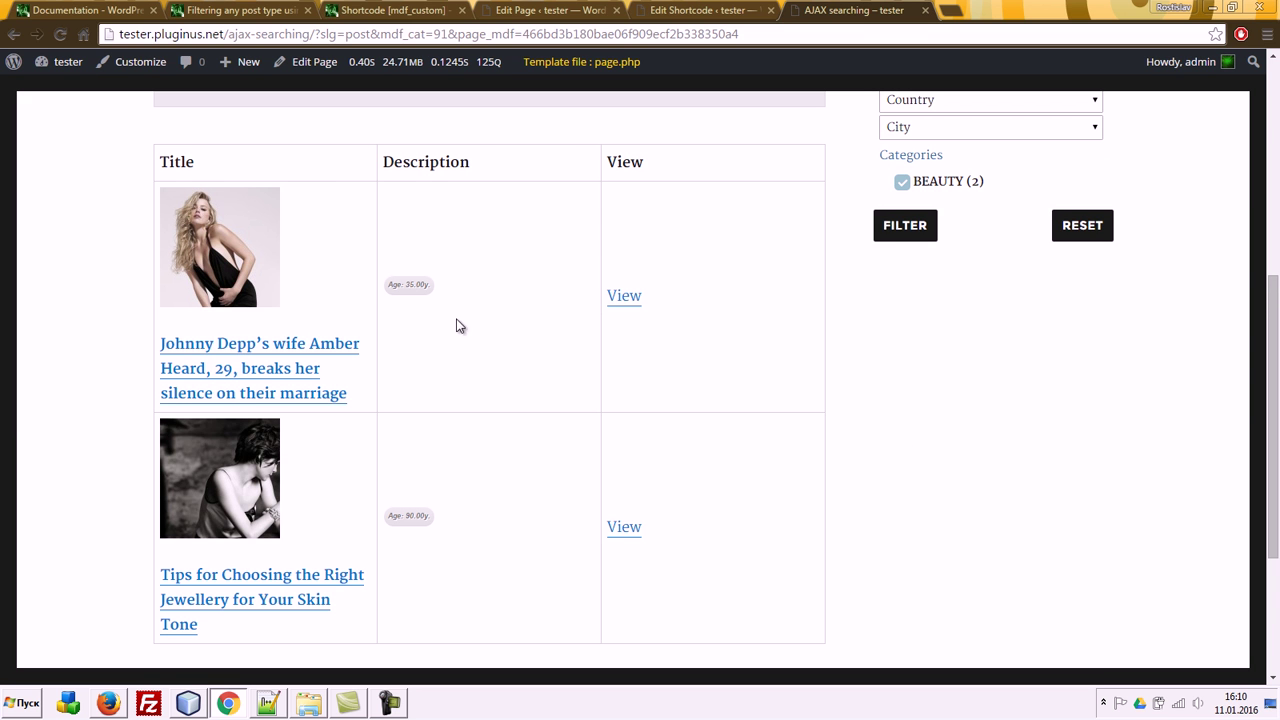
Step: Compare the mdf_post_features_panel shortcode in NetBeans with the Description column of the results table in Chrome
{"action": "key", "text": "alt+Tab"}
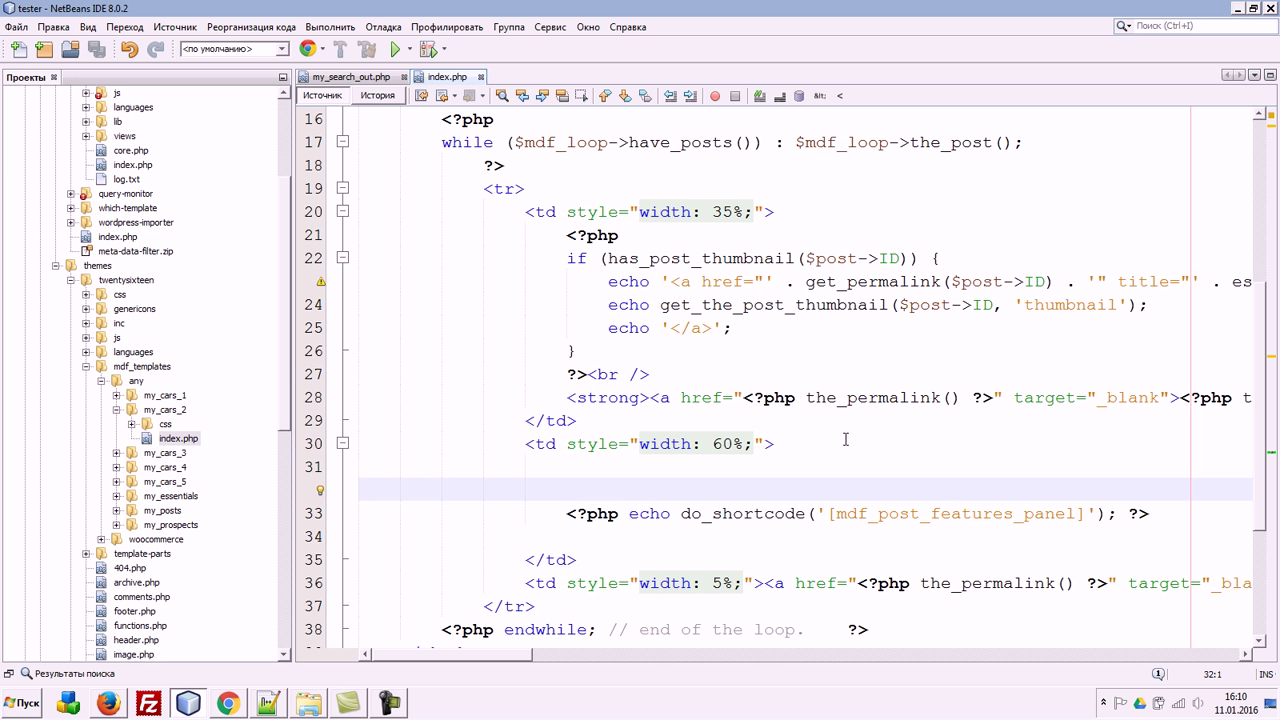
{"action": "double_click", "coordinate": [943, 515]}
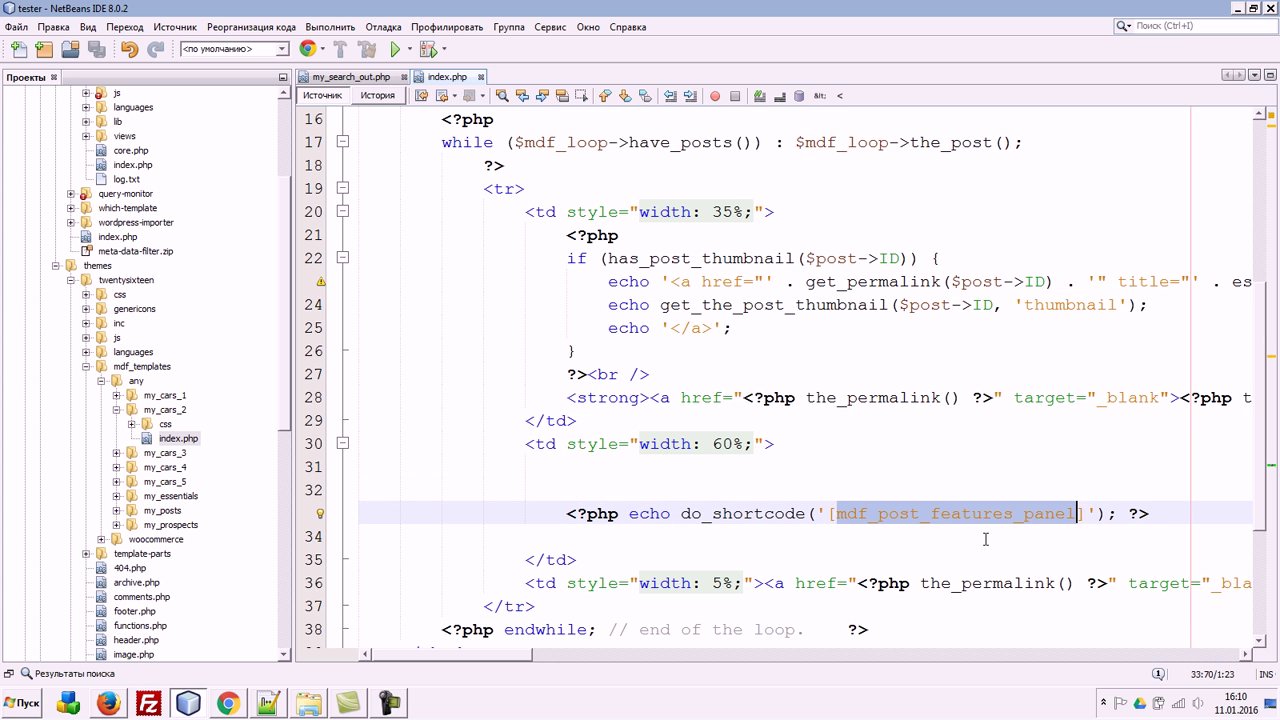
{"action": "key", "text": "alt+Tab"}
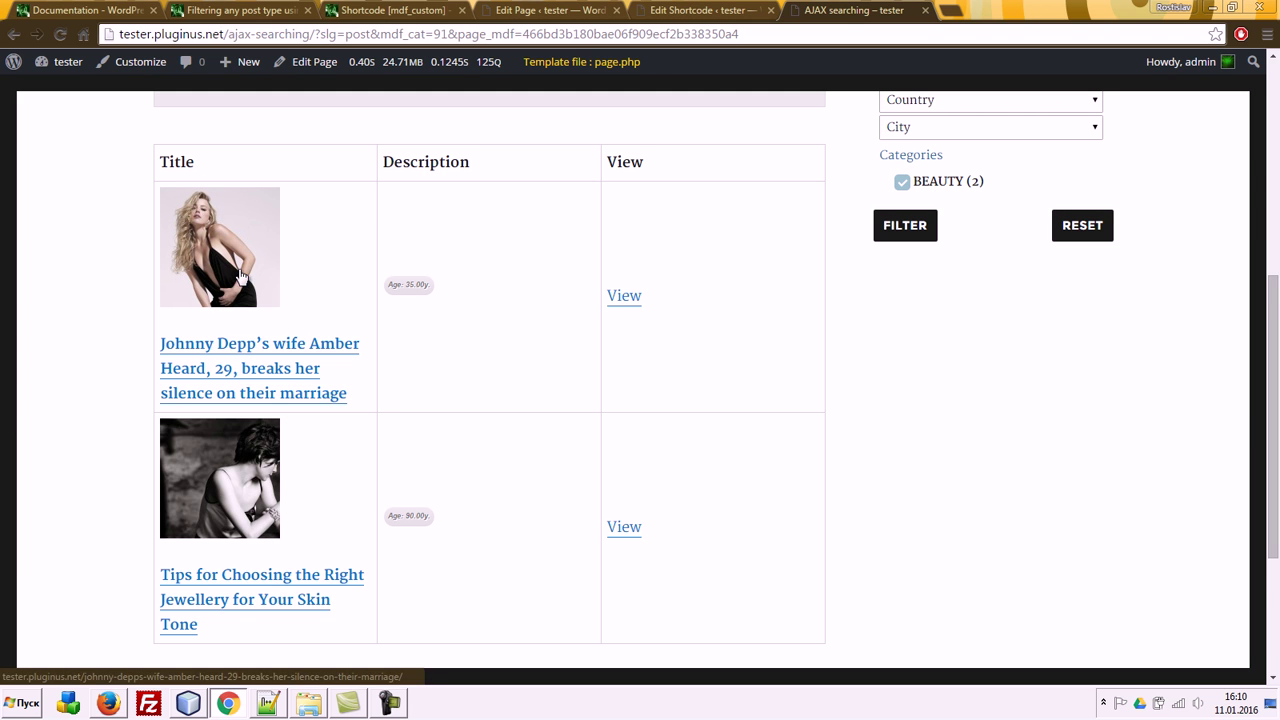
{"action": "scroll", "coordinate": [253, 487], "scroll_direction": "down", "scroll_amount": 1}
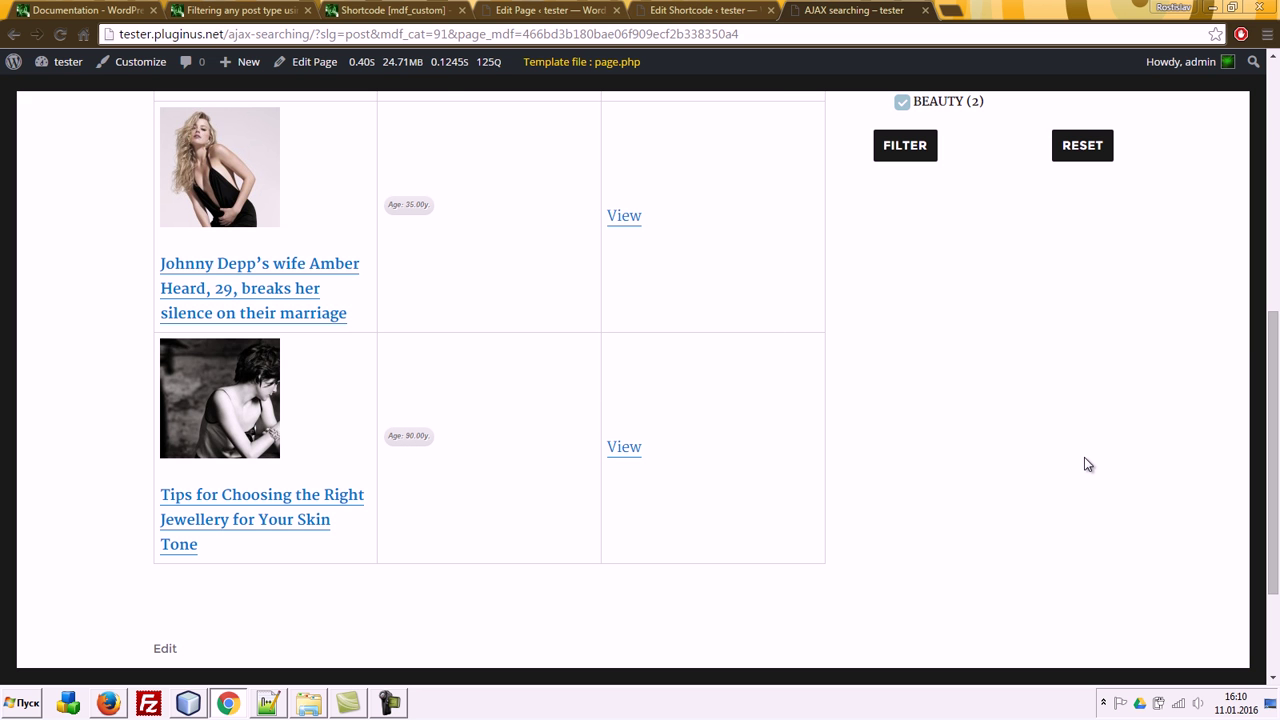
Step: Restore the inpost_fancy do_shortcode line in the my_cars_2 index.php, save it, and reload the AJAX searching page in Chrome to inspect the Description column
{"action": "key", "text": "alt+Tab"}
{"action": "key", "text": "ctrl+v"}
{"action": "key", "text": "ctrl+s"}
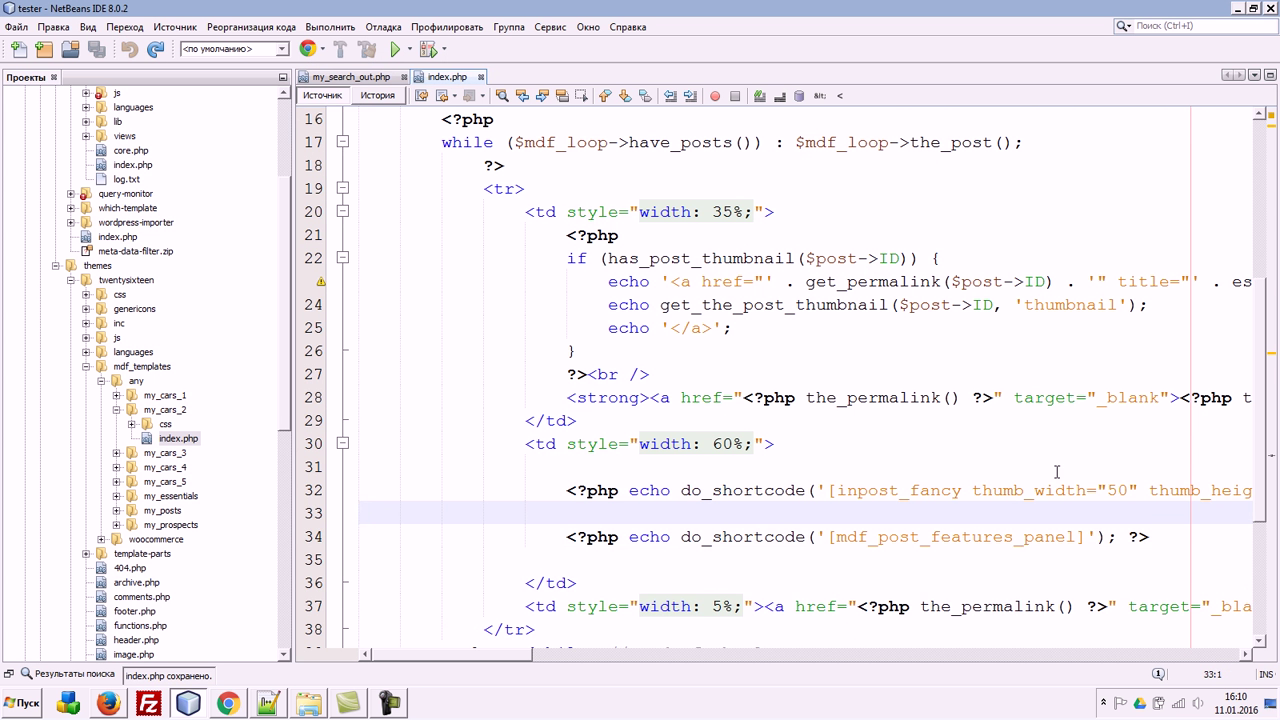
{"action": "double_click", "coordinate": [906, 490]}
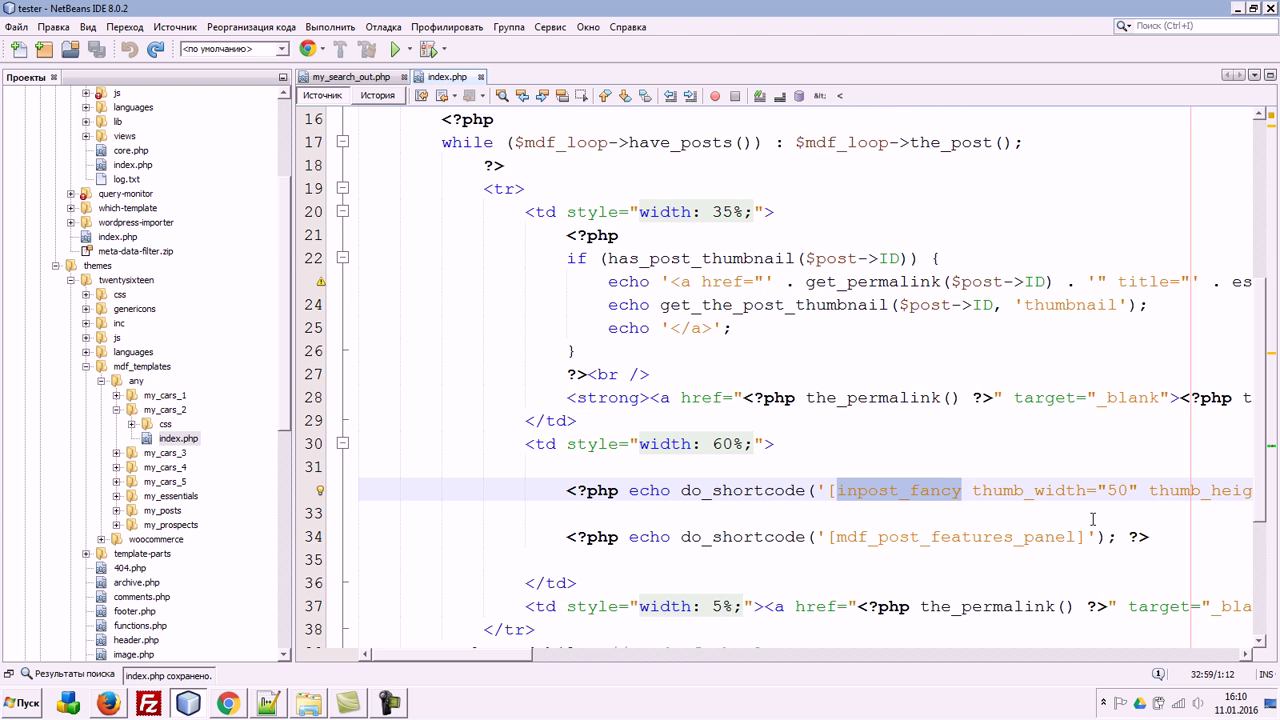
{"action": "key", "text": "alt+Tab"}
{"action": "key", "text": "F5"}
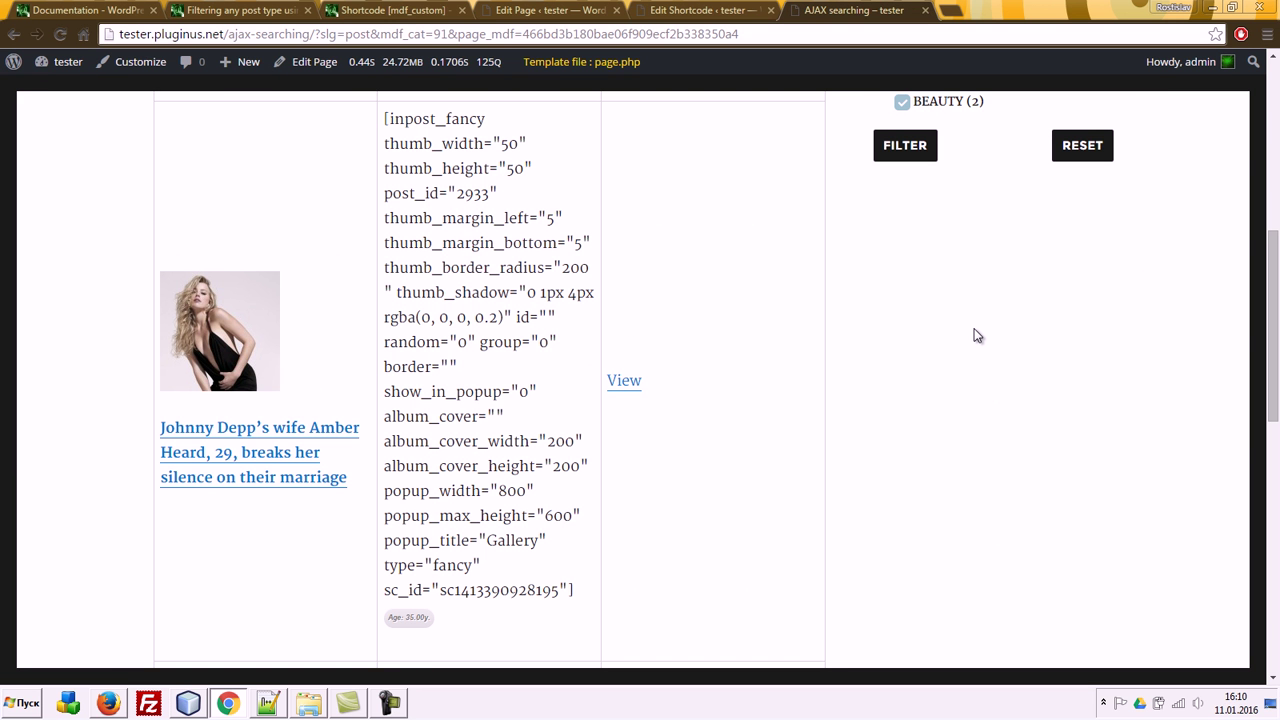
{"action": "left_click_drag", "start_coordinate": [385, 118], "coordinate": [568, 592]}
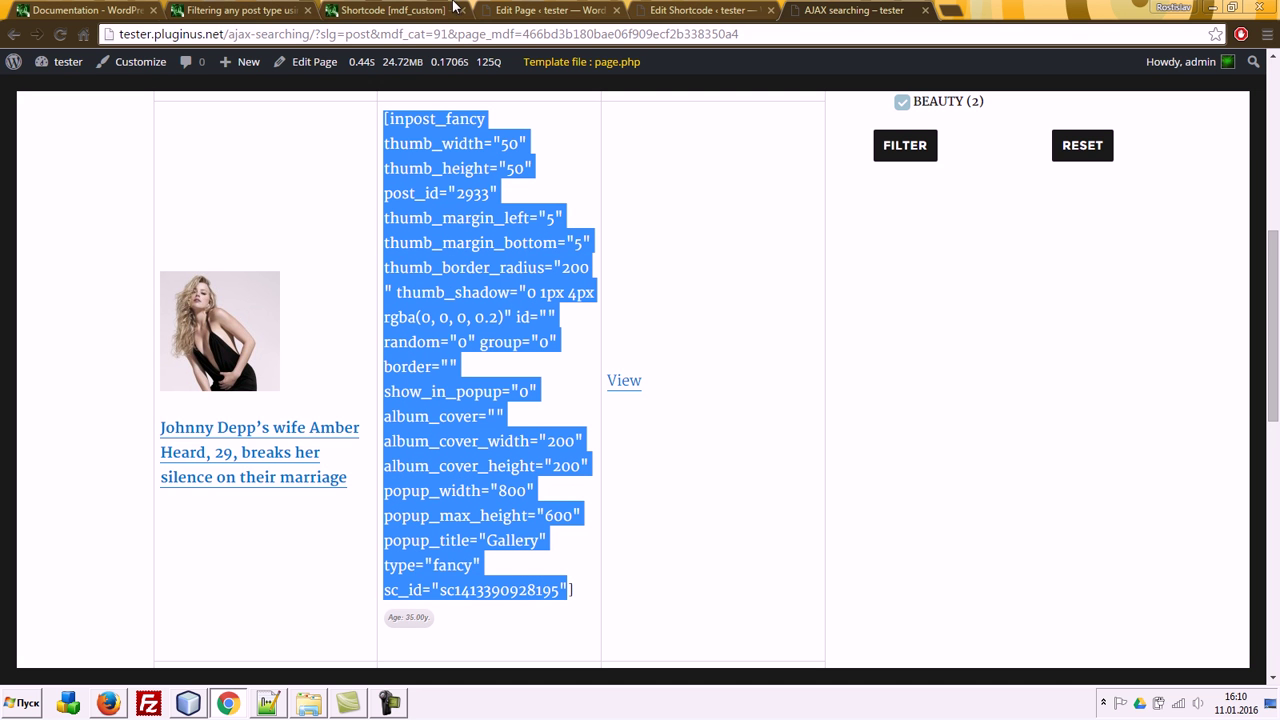
Step: Open the WordPress Plugins page in a separate browser tab and go to adding a new plugin
{"action": "left_click", "coordinate": [521, 9]}
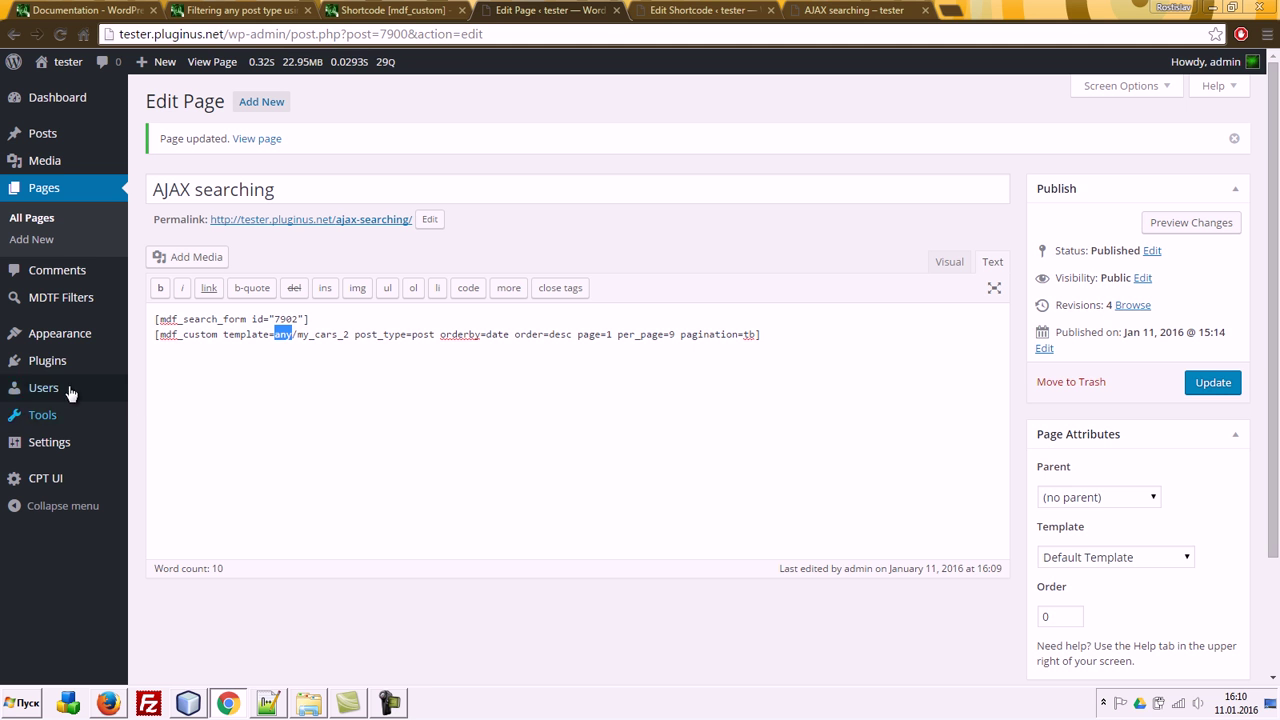
{"action": "middle_click", "coordinate": [51, 363]}
{"action": "left_click", "coordinate": [672, 10]}
{"action": "left_click_drag", "start_coordinate": [672, 10], "coordinate": [530, 12]}
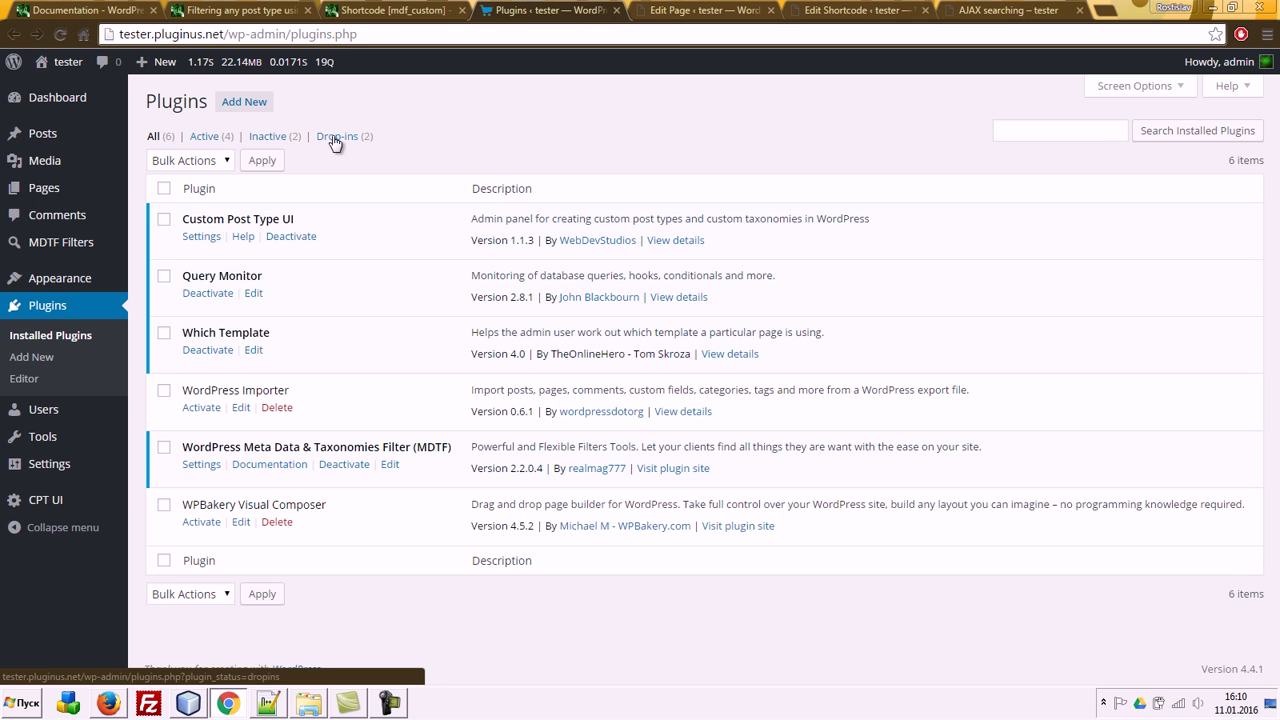
{"action": "left_click", "coordinate": [240, 102]}
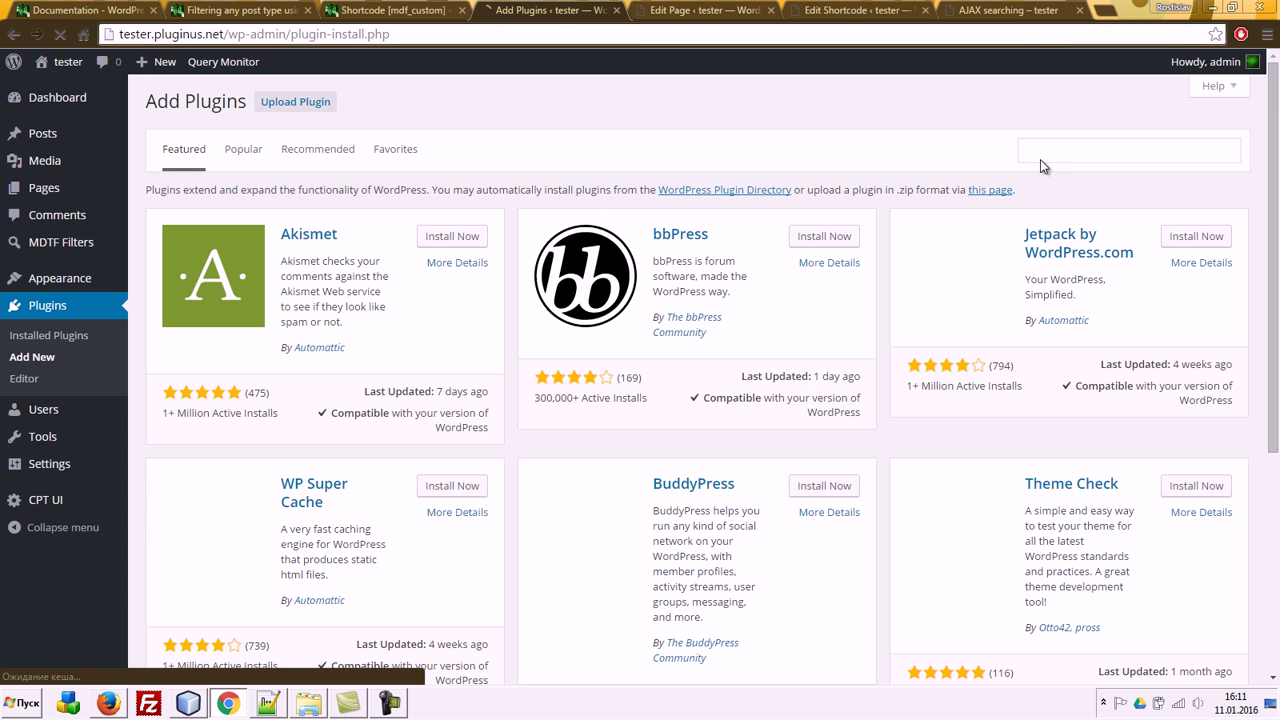
Step: Find the InPost Gallery plugin in the plugin directory, install it and activate it
{"action": "left_click", "coordinate": [1043, 157]}
{"action": "type", "text": "in"}
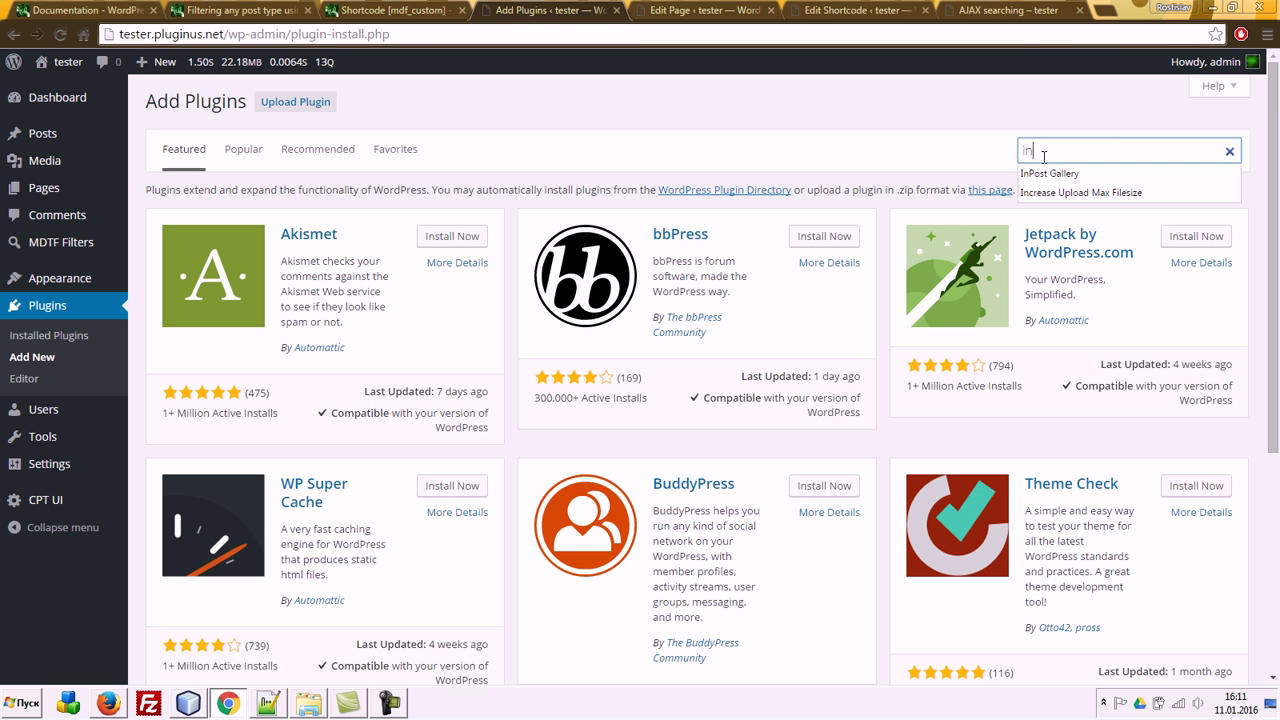
{"action": "type", "text": "put"}
{"action": "key", "text": "BackSpace"}
{"action": "key", "text": "BackSpace"}
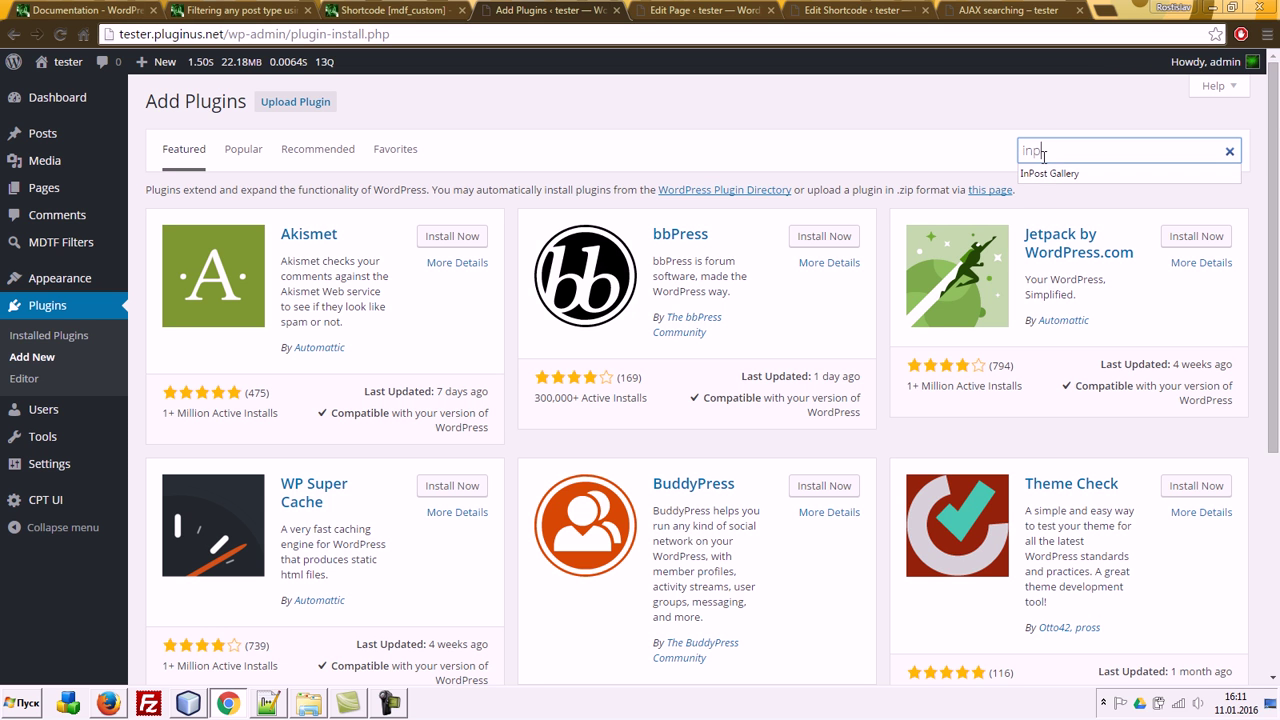
{"action": "key", "text": "Down"}
{"action": "key", "text": "Return"}
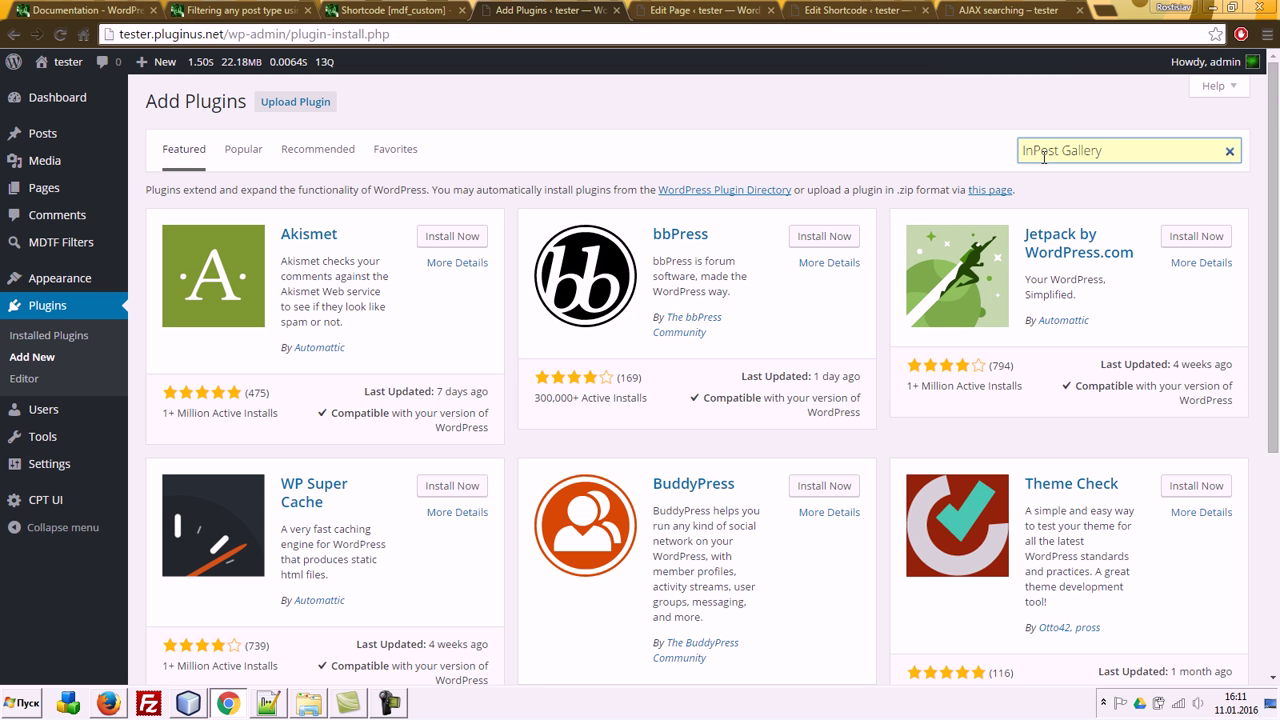
{"action": "key", "text": "Return"}
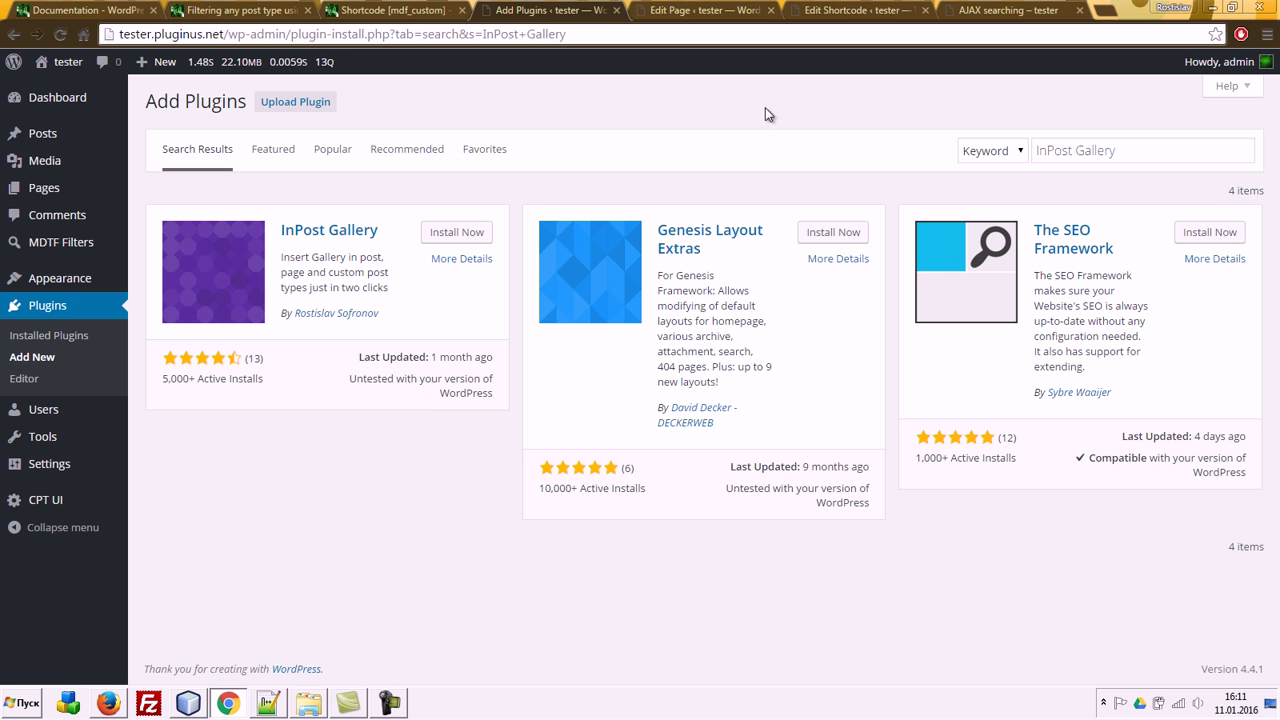
{"action": "left_click", "coordinate": [482, 232]}
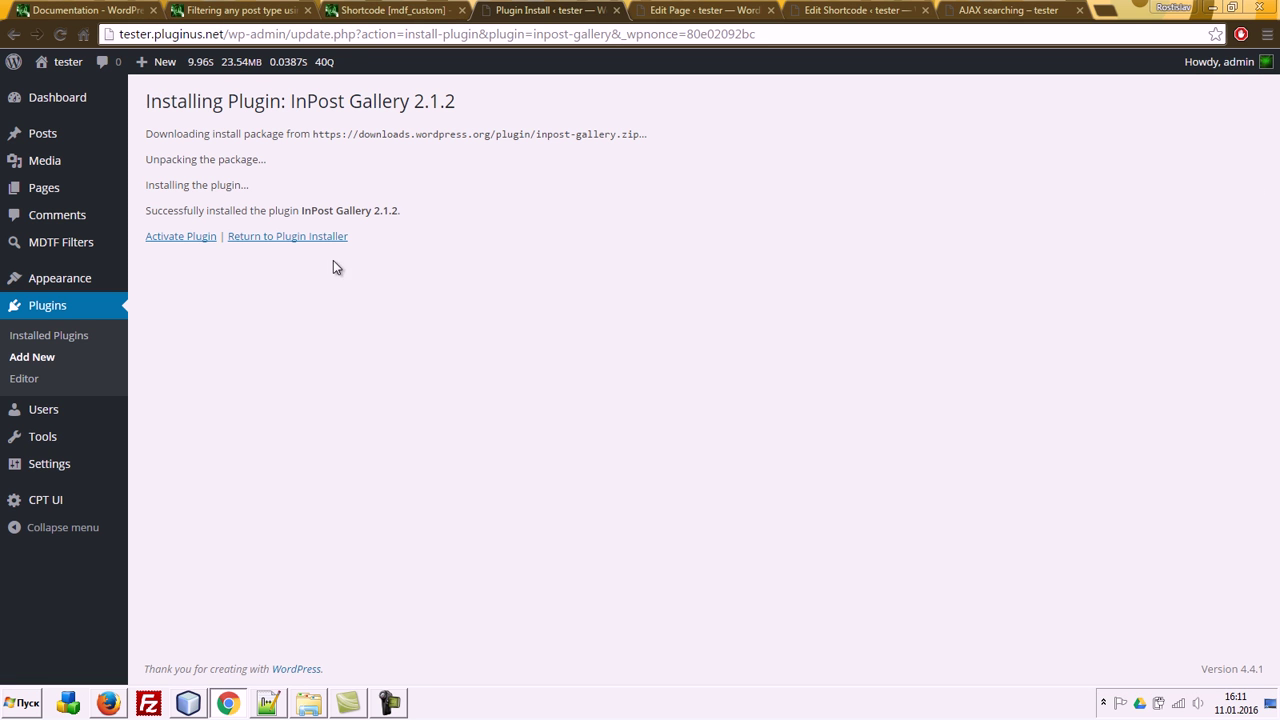
{"action": "left_click", "coordinate": [200, 240]}
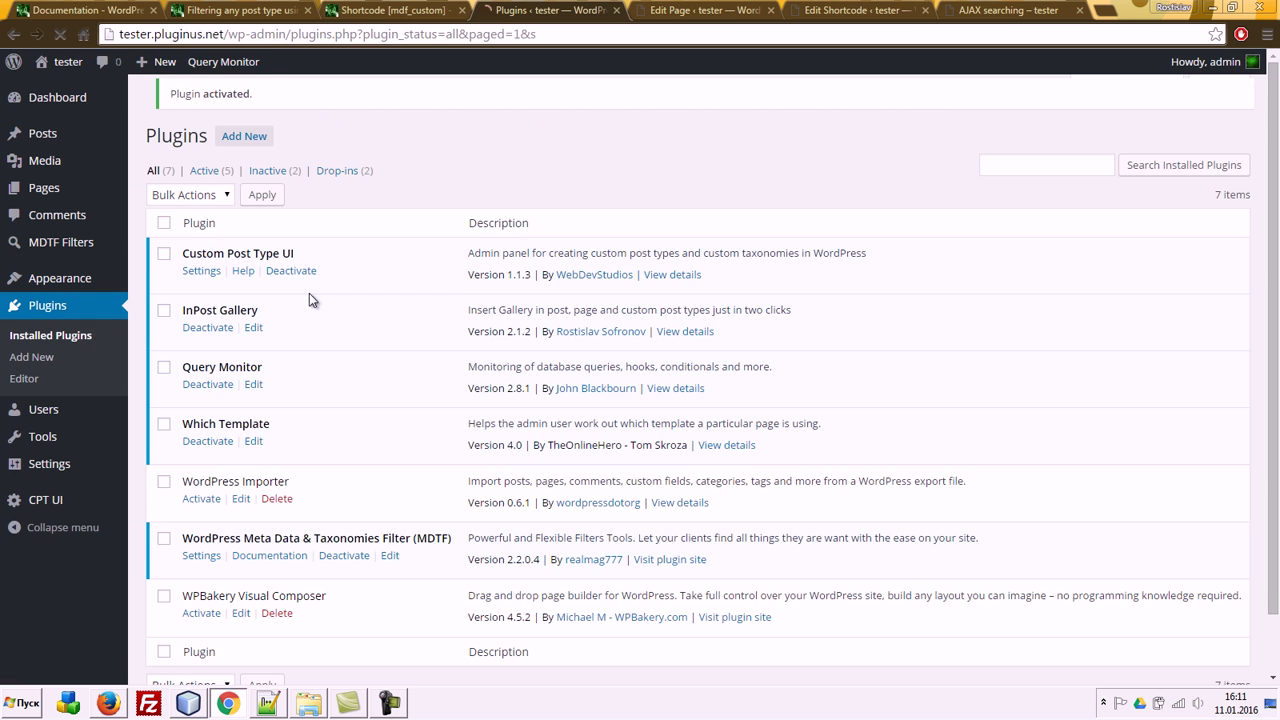
{"action": "mouse_move", "coordinate": [41, 135]}
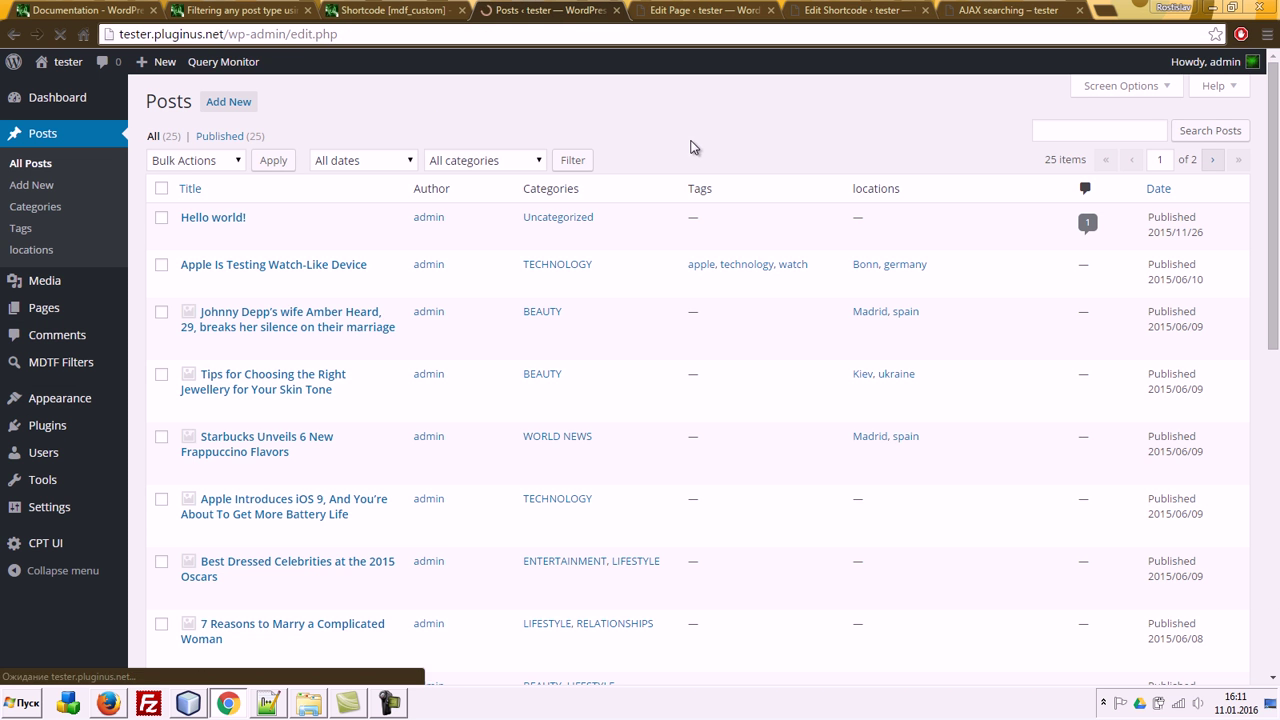
{"action": "left_click", "coordinate": [294, 325]}
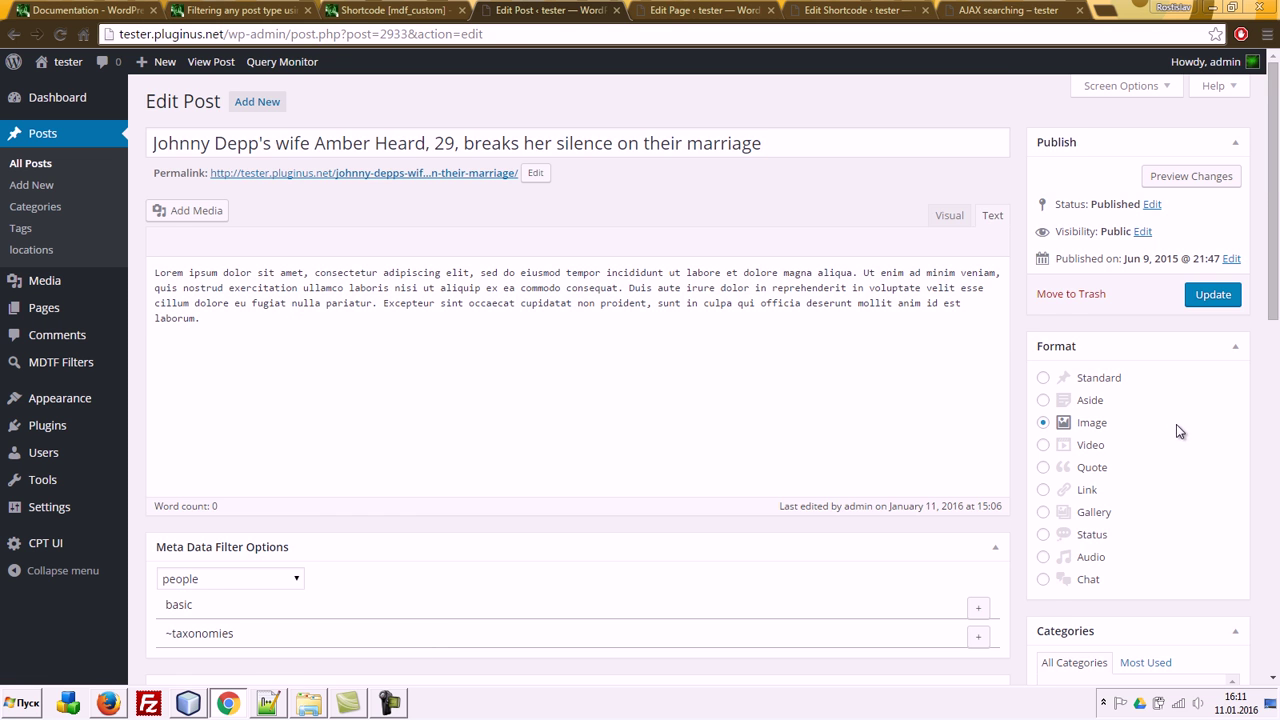
{"action": "scroll", "coordinate": [1176, 424], "scroll_direction": "down", "scroll_amount": 3}
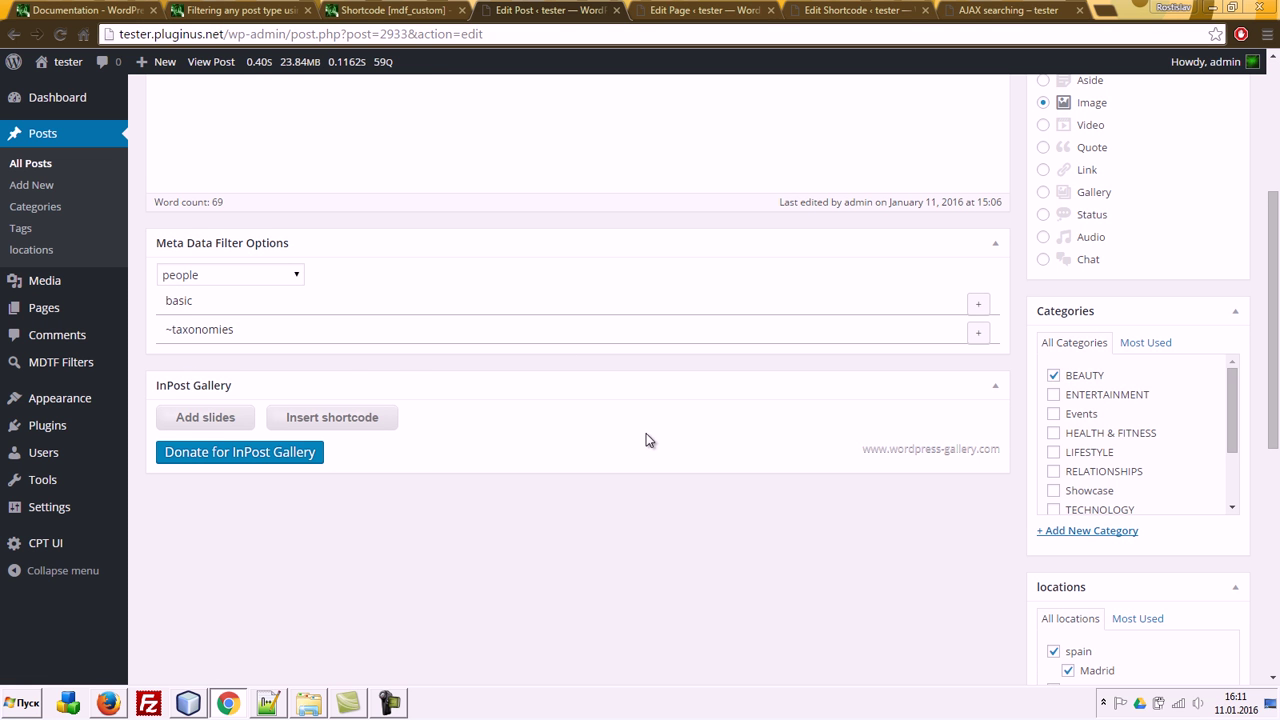
{"action": "left_click", "coordinate": [207, 419]}
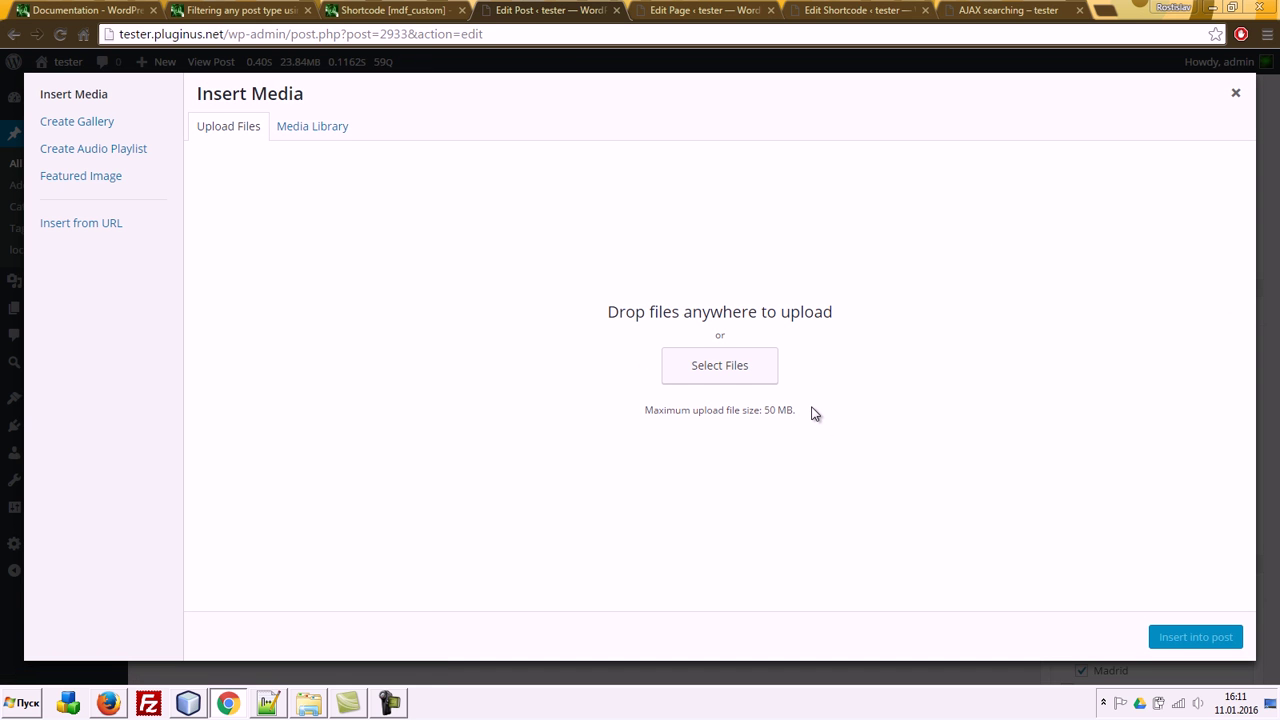
{"action": "left_click", "coordinate": [1235, 93]}
Step: Open the "Johnny Depp's wife Amber Heard" post from the AJAX searching results and bring it up for editing at its InPost Gallery section
{"action": "left_click", "coordinate": [862, 9]}
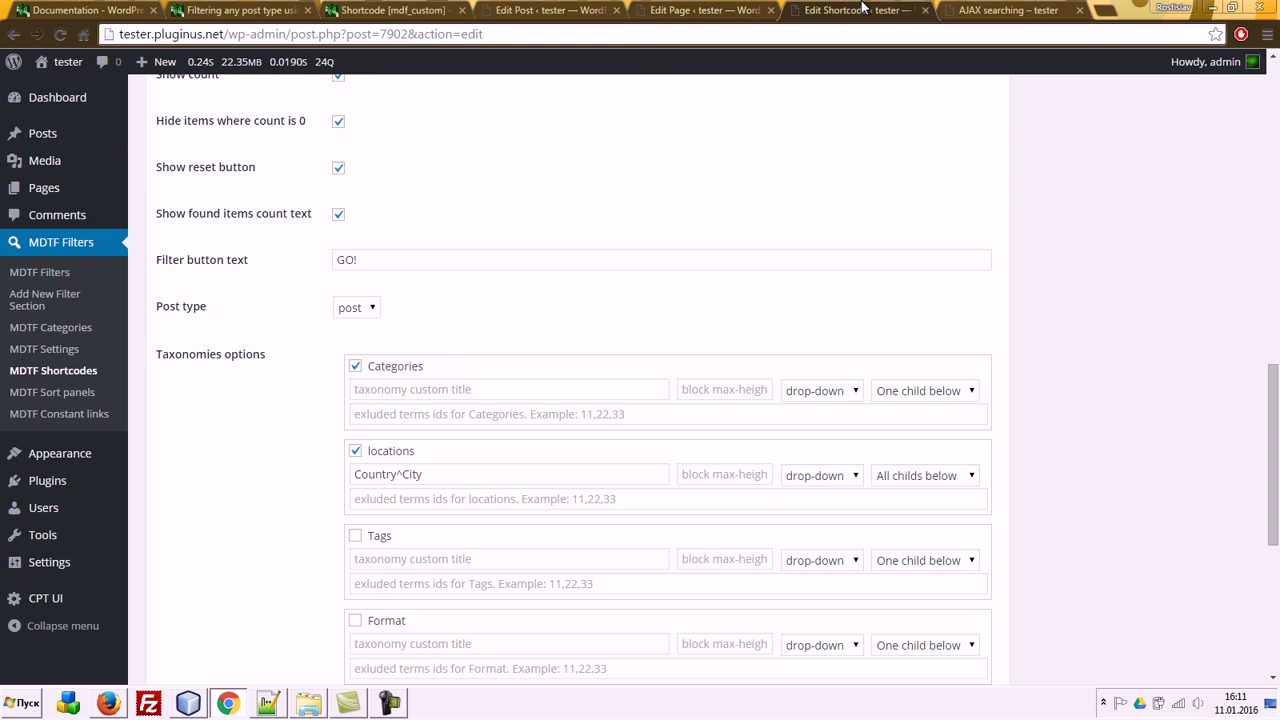
{"action": "left_click", "coordinate": [1007, 9]}
{"action": "left_click", "coordinate": [942, 385]}
{"action": "left_click", "coordinate": [194, 443]}
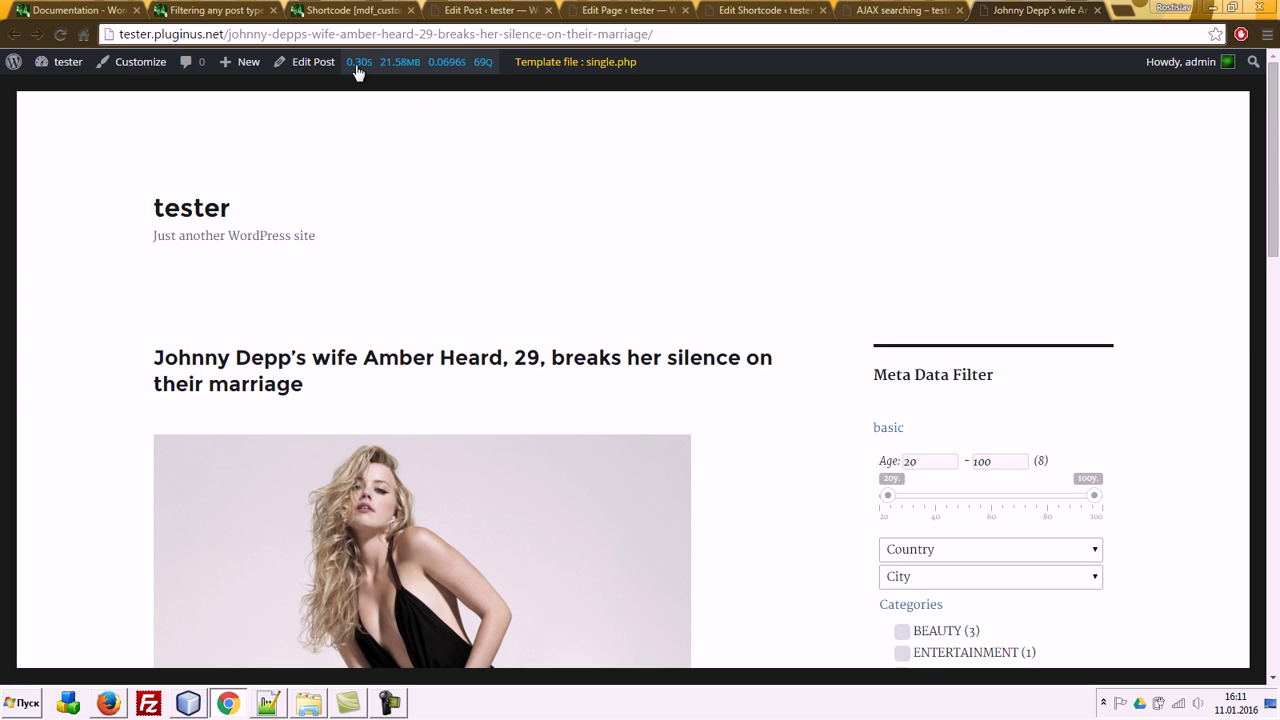
{"action": "left_click", "coordinate": [300, 62]}
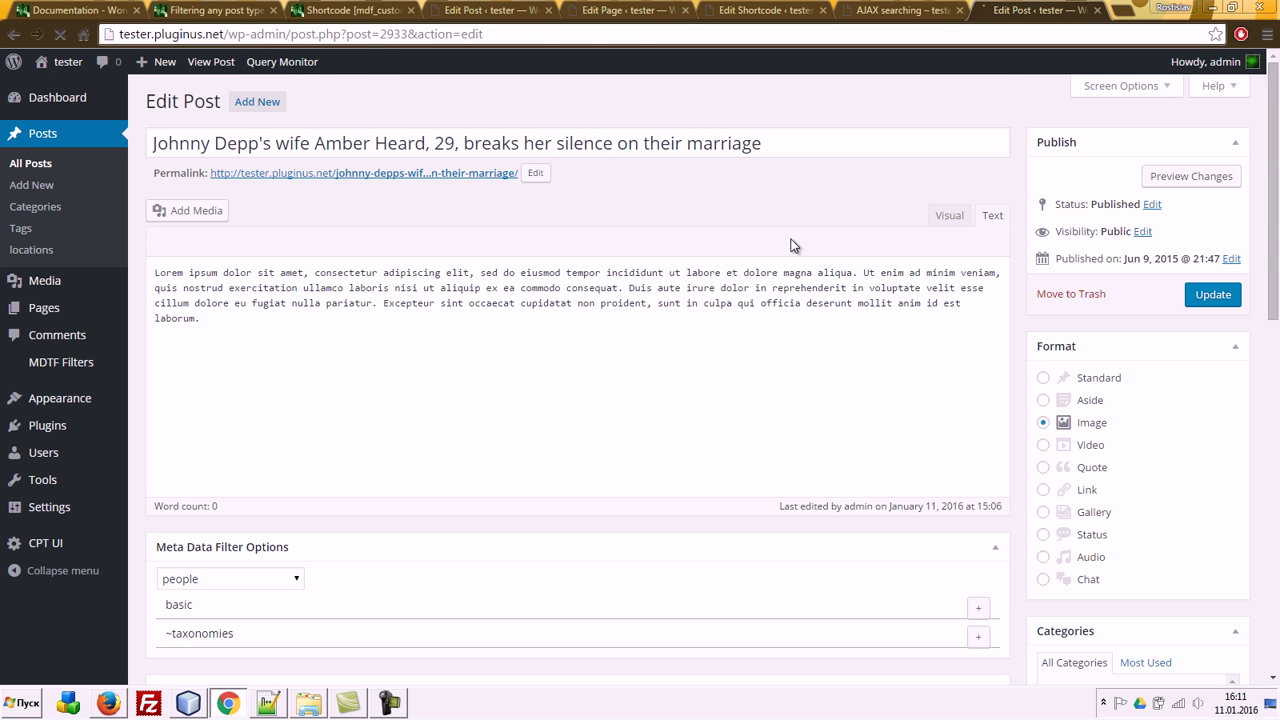
{"action": "scroll", "coordinate": [844, 498], "scroll_direction": "down", "scroll_amount": 5}
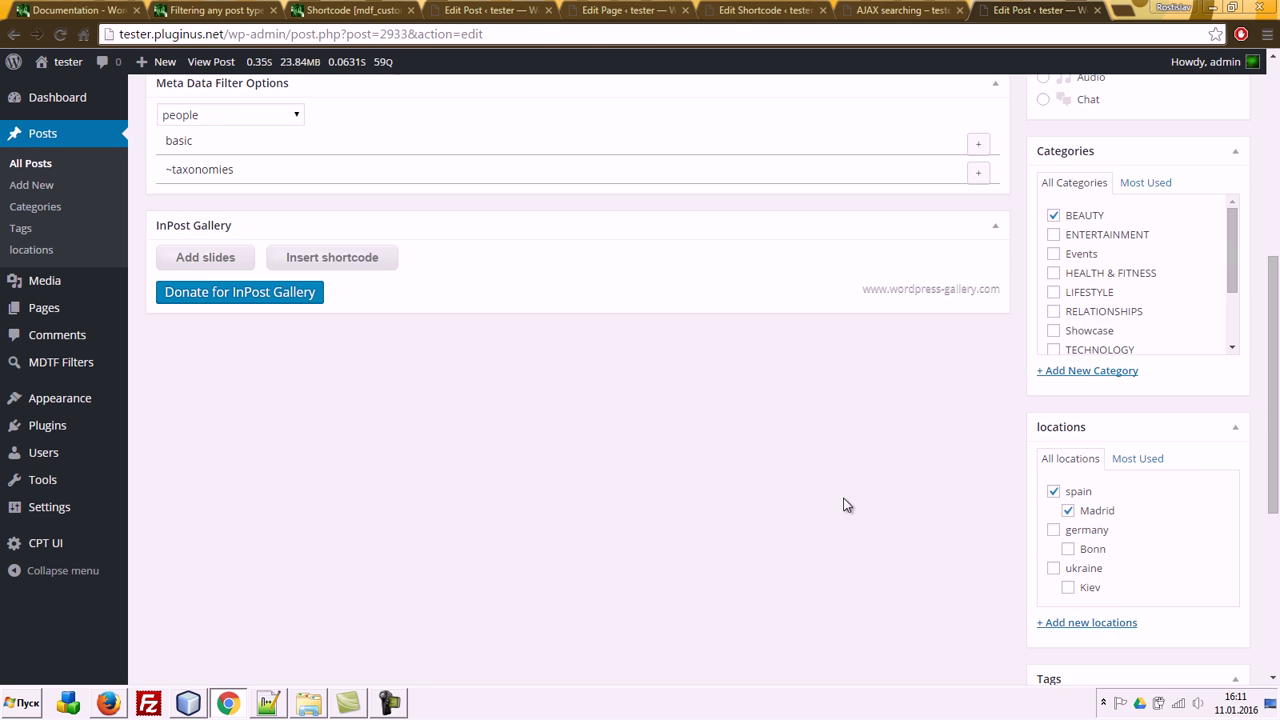
Step: Start adding slides to the InPost Gallery by file upload and browse to GDRIVE > IMAGES > Abstract Backgrounds 10
{"action": "left_click", "coordinate": [215, 262]}
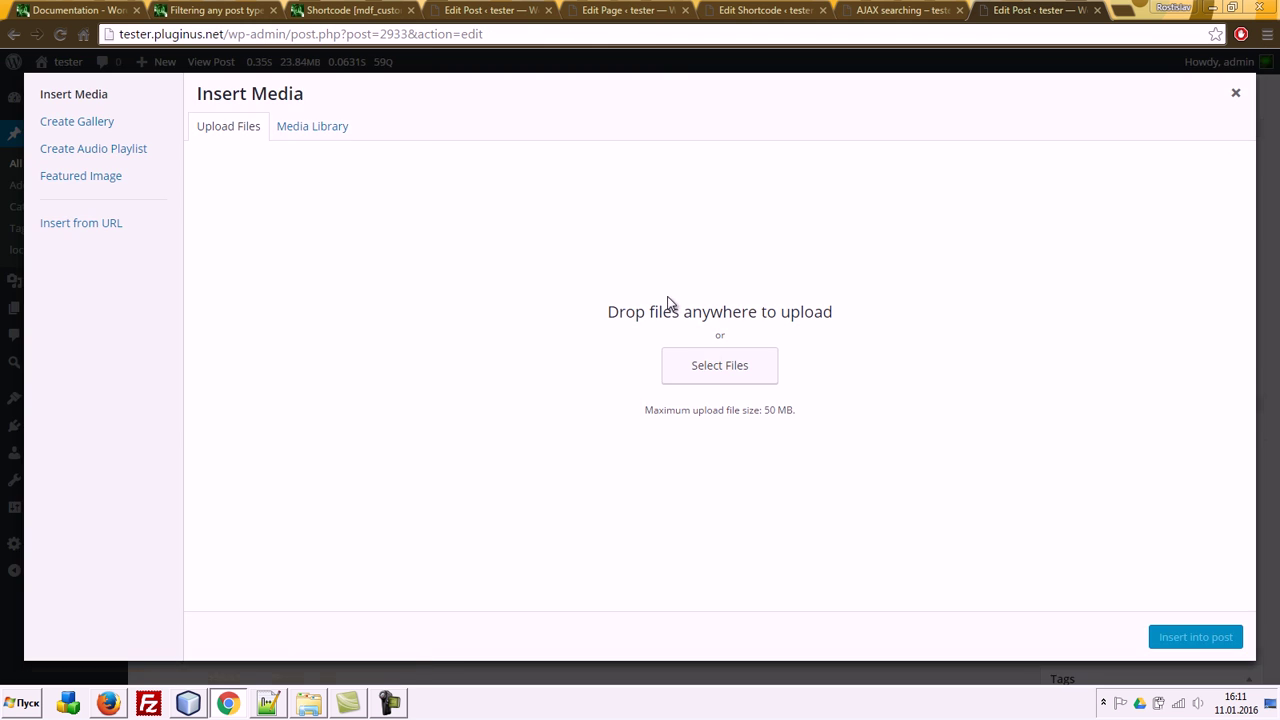
{"action": "left_click", "coordinate": [728, 375]}
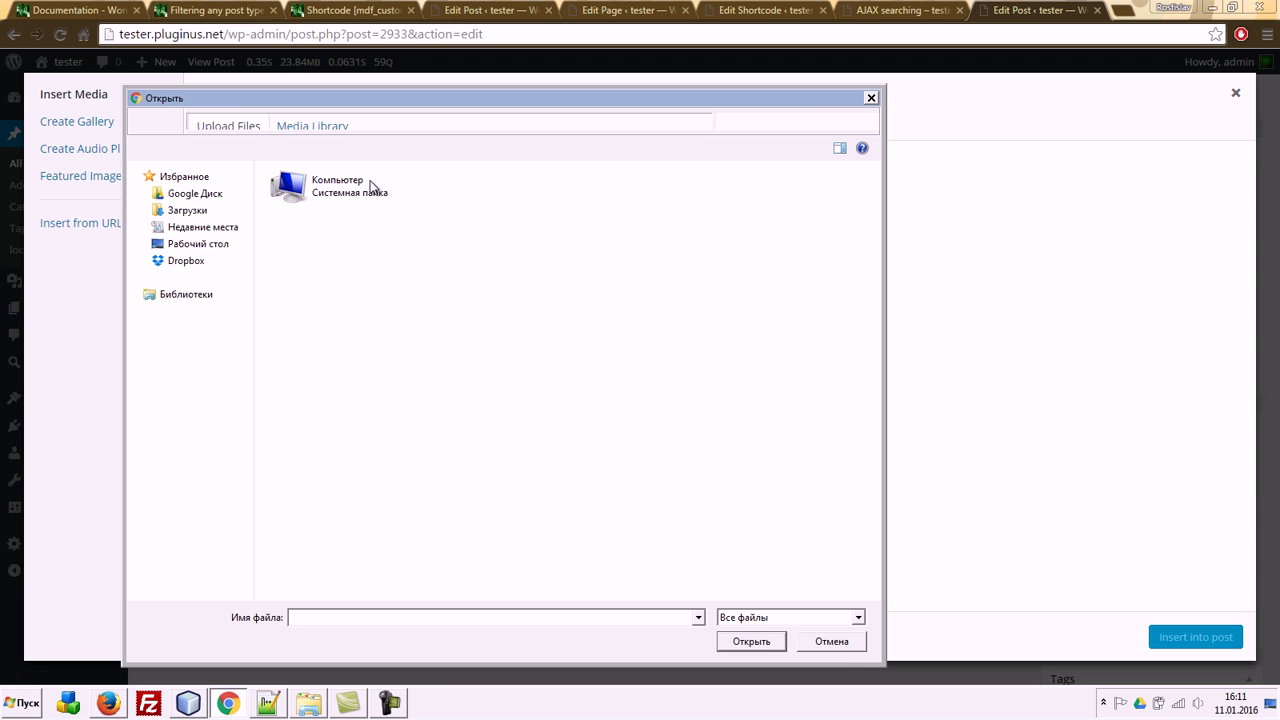
{"action": "left_click", "coordinate": [181, 180]}
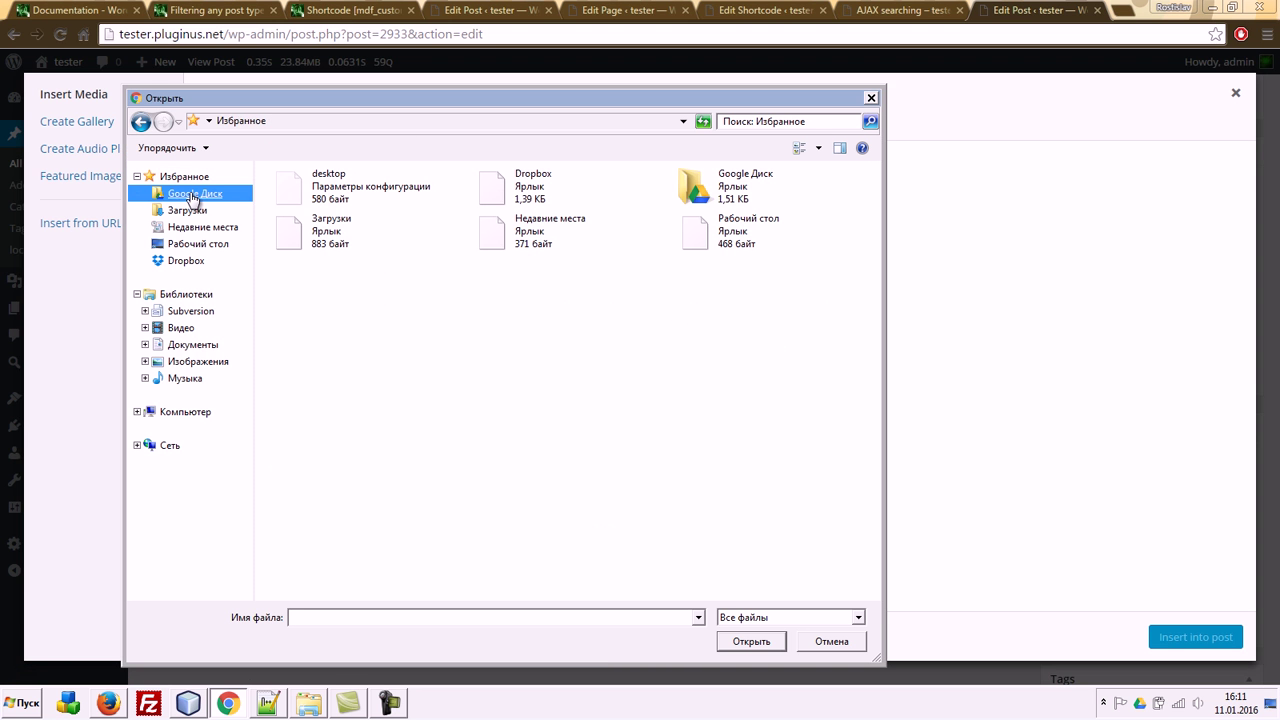
{"action": "left_click", "coordinate": [195, 198]}
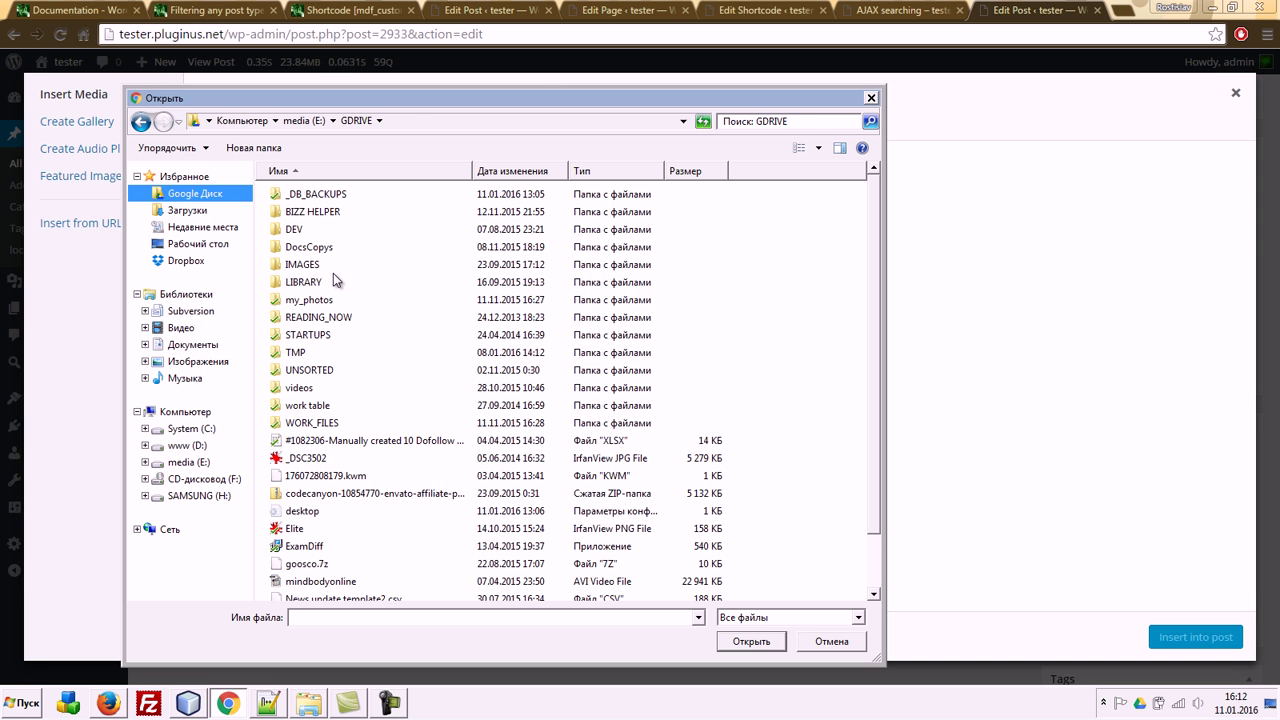
{"action": "double_click", "coordinate": [302, 266]}
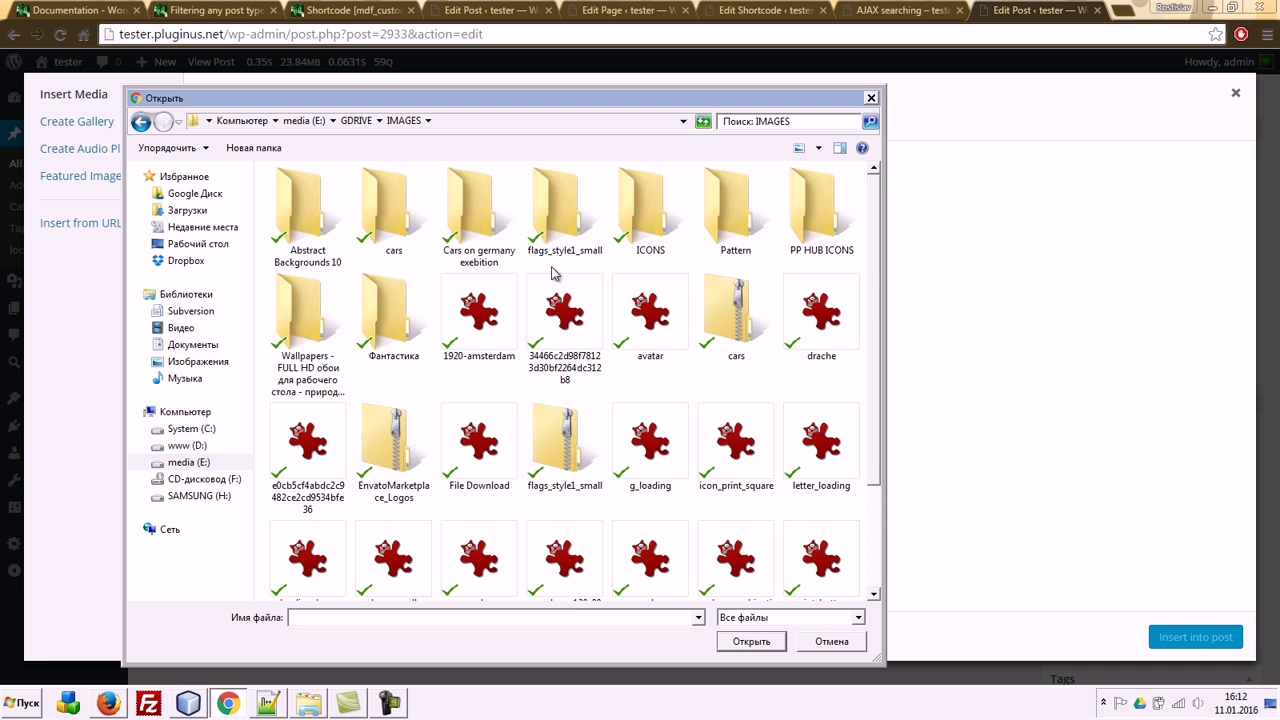
{"action": "double_click", "coordinate": [302, 228]}
Step: Upload the consecutive files from the Abstract Backgrounds (2) JPG through the Abstract Backgrounds (4) EPS
{"action": "left_click", "coordinate": [348, 211]}
{"action": "left_click", "coordinate": [352, 198]}
{"action": "left_click", "coordinate": [362, 250]}
{"action": "left_click", "coordinate": [354, 299], "text": "shift"}
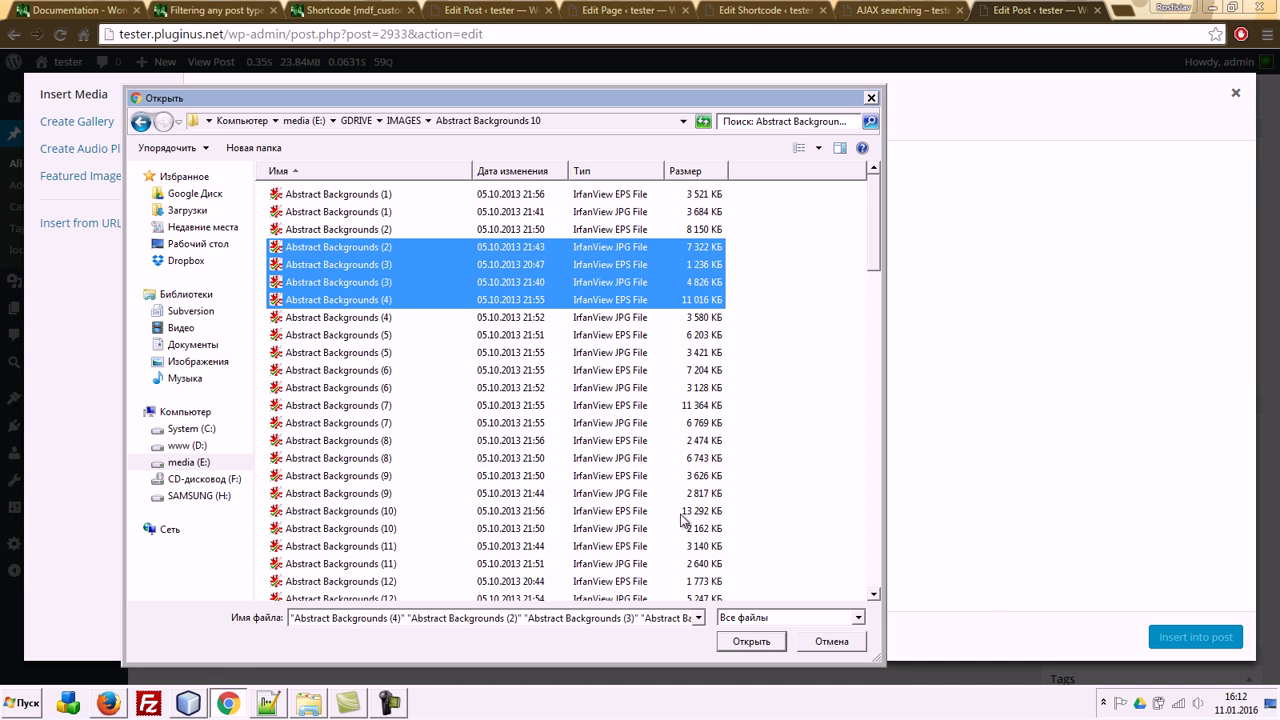
{"action": "left_click", "coordinate": [765, 645]}
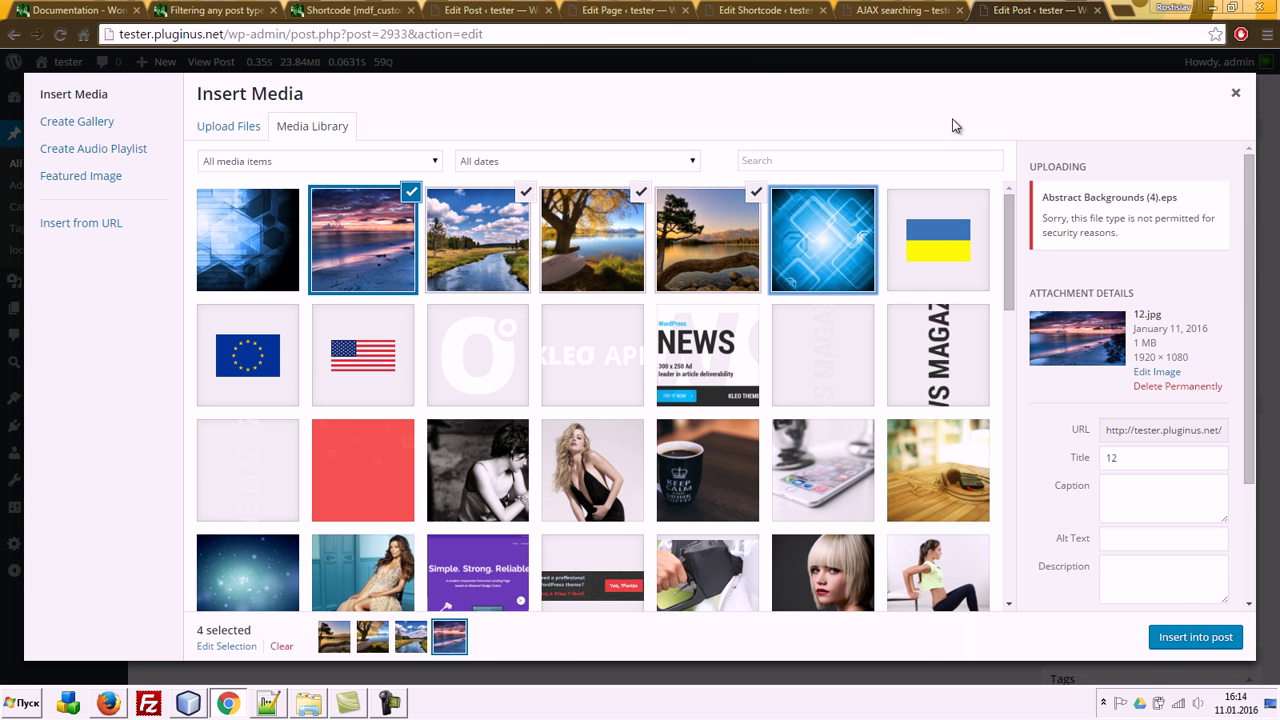
Step: Insert the four selected landscape images as InPost Gallery slides and update the post
{"action": "left_click", "coordinate": [1185, 638]}
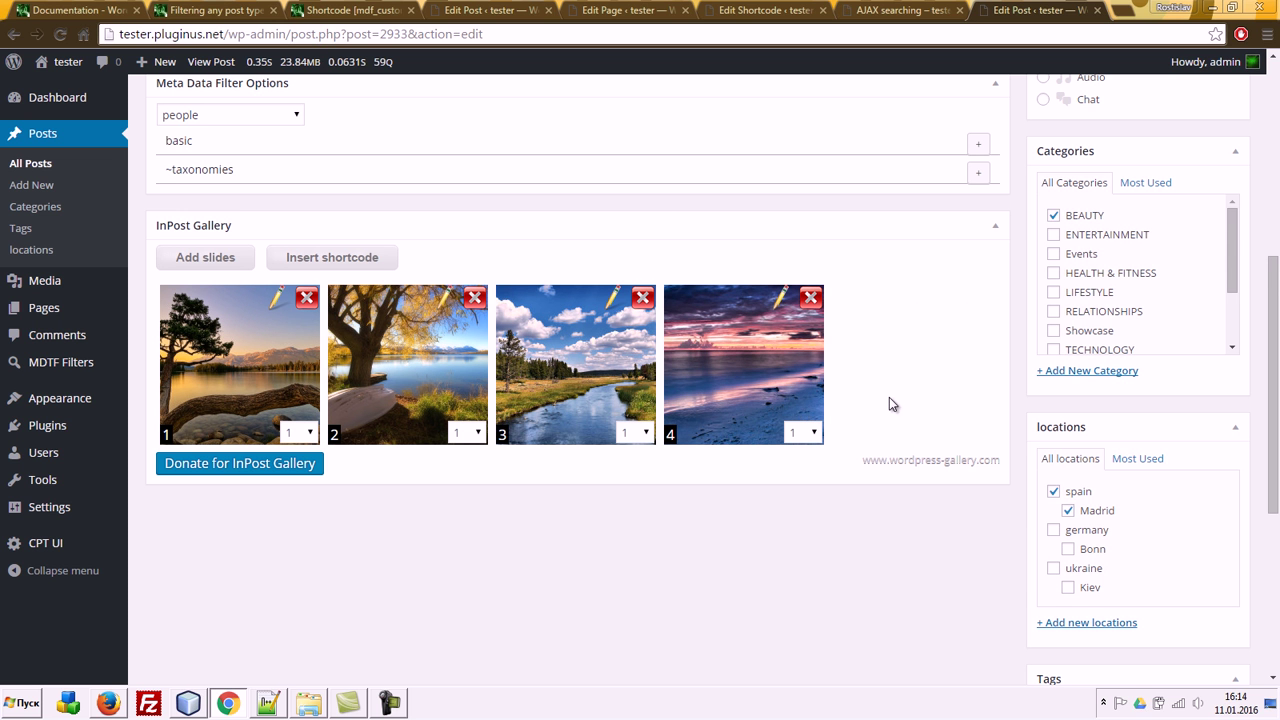
{"action": "scroll", "coordinate": [889, 397], "scroll_direction": "up", "scroll_amount": 5}
{"action": "scroll", "coordinate": [758, 394], "scroll_direction": "down", "scroll_amount": 4}
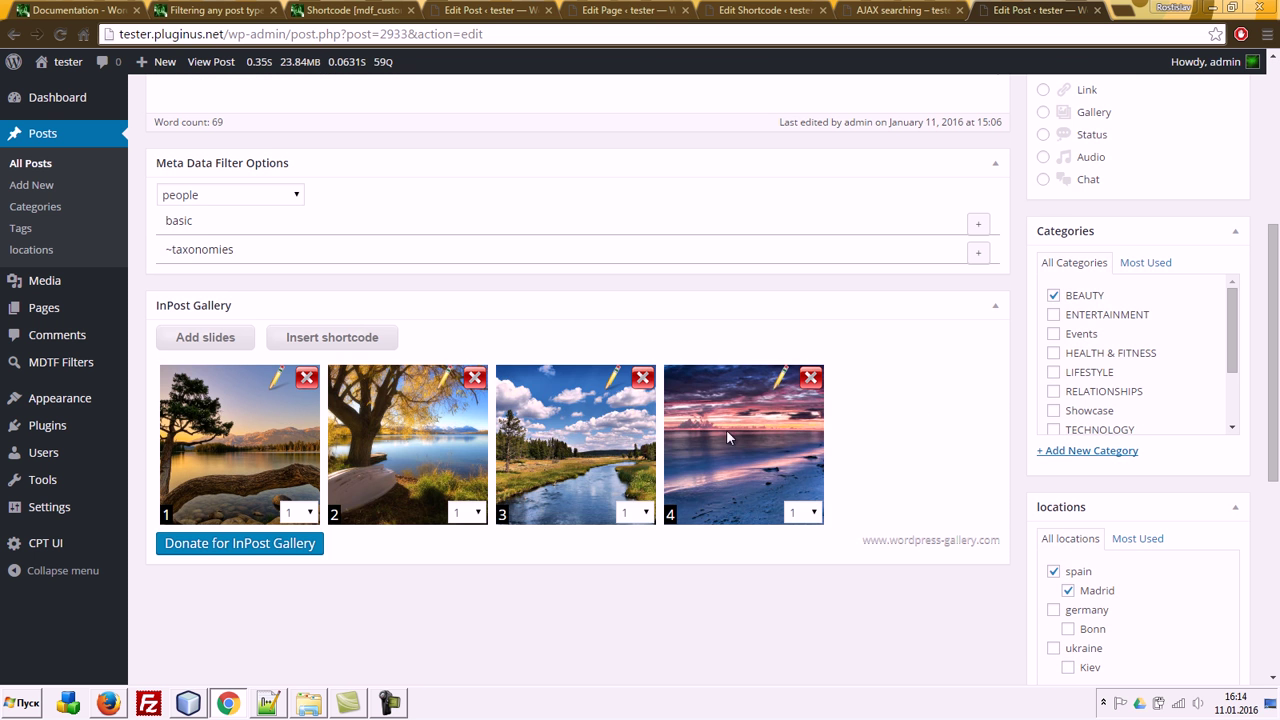
{"action": "left_click_drag", "start_coordinate": [734, 474], "coordinate": [473, 376]}
{"action": "left_click", "coordinate": [444, 381]}
{"action": "type", "text": "zqzqz"}
{"action": "left_click", "coordinate": [724, 187]}
{"action": "scroll", "coordinate": [1114, 243], "scroll_direction": "up", "scroll_amount": 4}
{"action": "left_click", "coordinate": [1213, 294]}
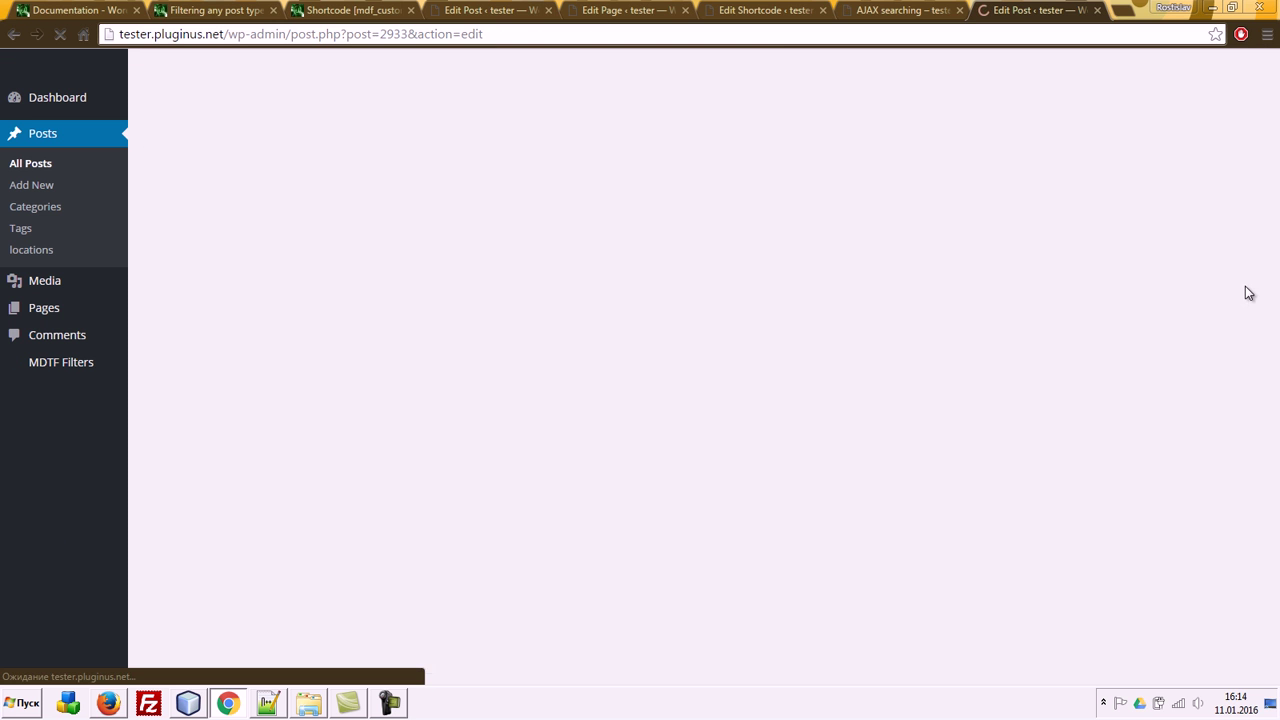
Step: Reload the AJAX searching results and view the first post's gallery images enlarged
{"action": "left_click", "coordinate": [898, 10]}
{"action": "key", "text": "F5"}
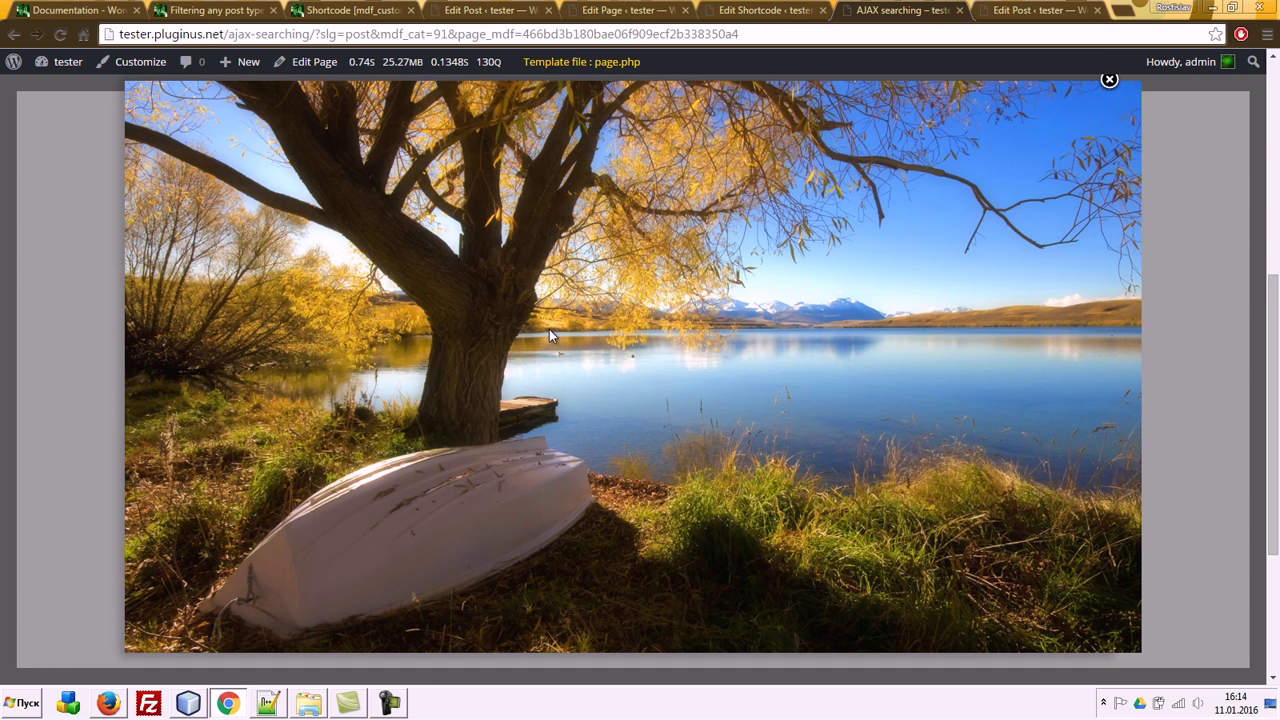
{"action": "left_click", "coordinate": [1091, 375]}
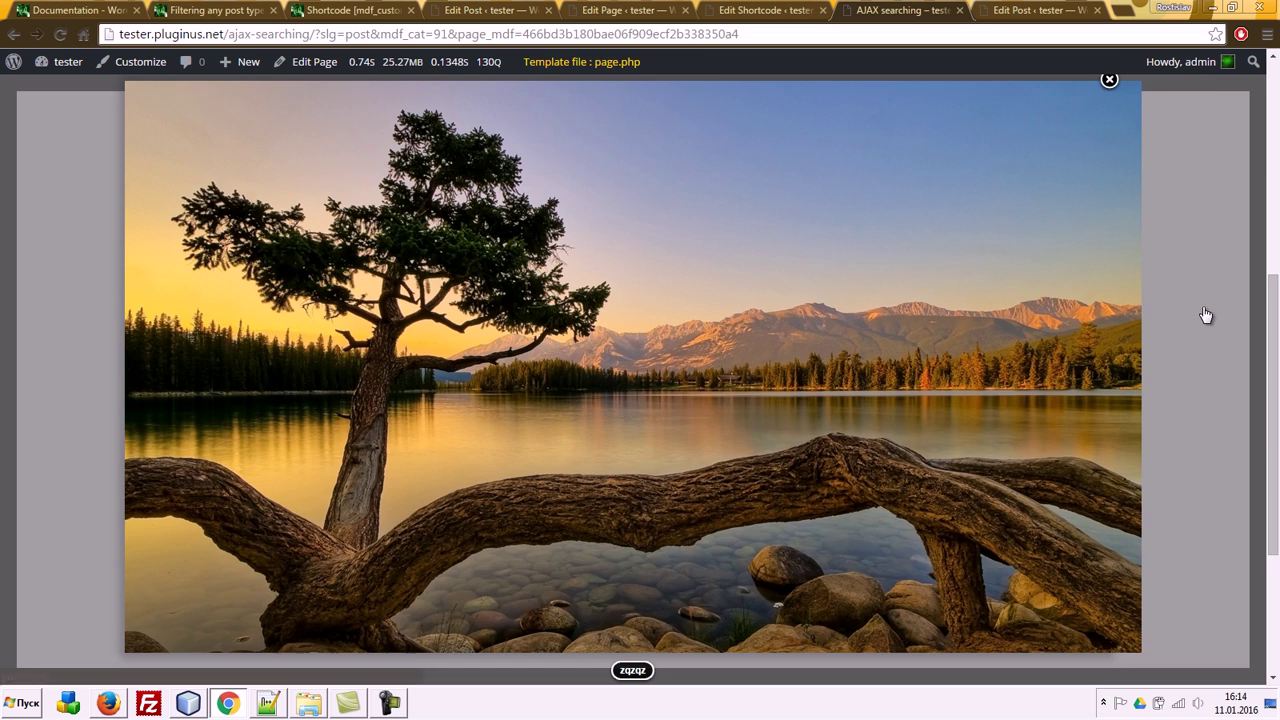
{"action": "left_click", "coordinate": [1203, 315]}
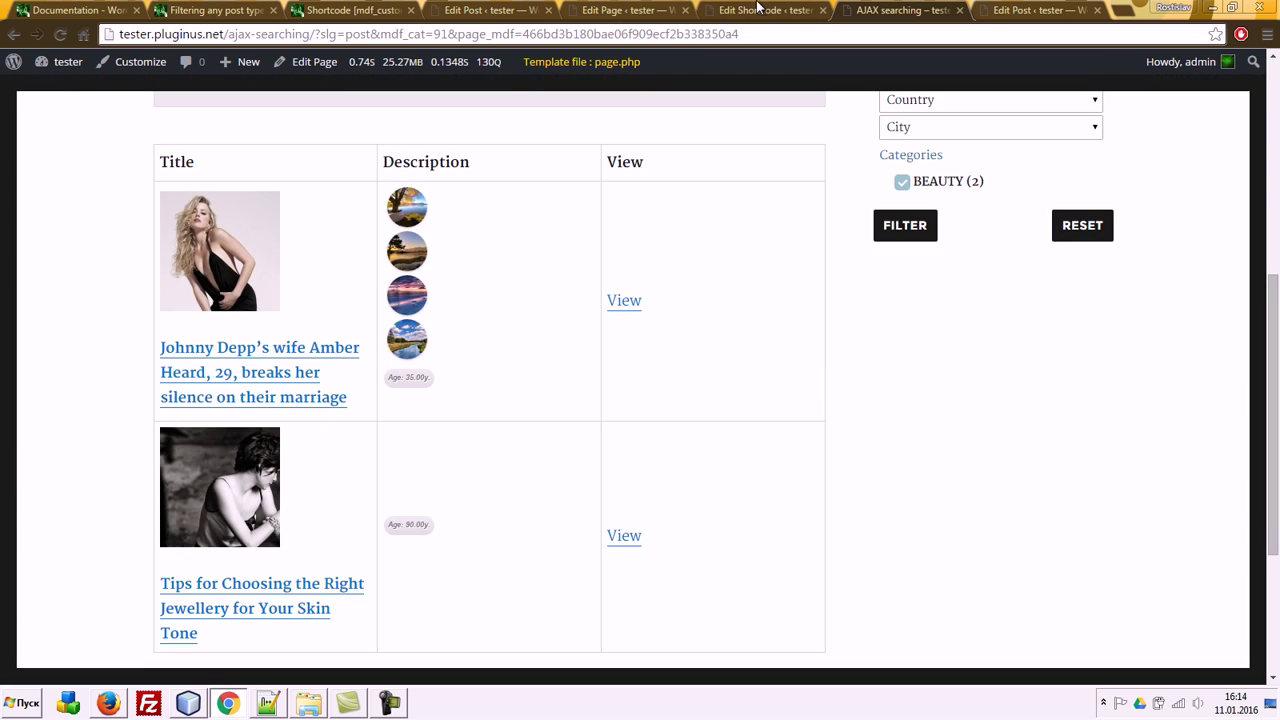
Step: Set the mdf_custom shortcode's template to any/my_cars_3 on the AJAX searching page and update the page
{"action": "left_click", "coordinate": [765, 10]}
{"action": "left_click", "coordinate": [600, 8]}
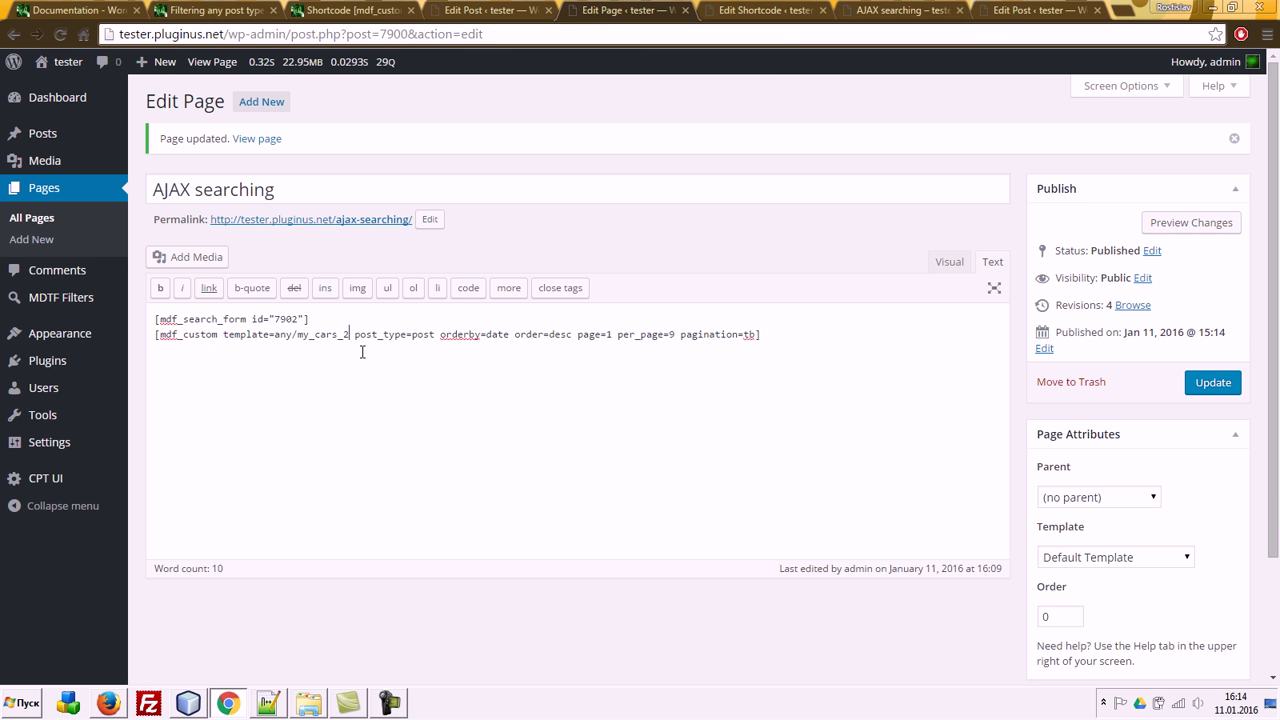
{"action": "left_click", "coordinate": [1212, 392]}
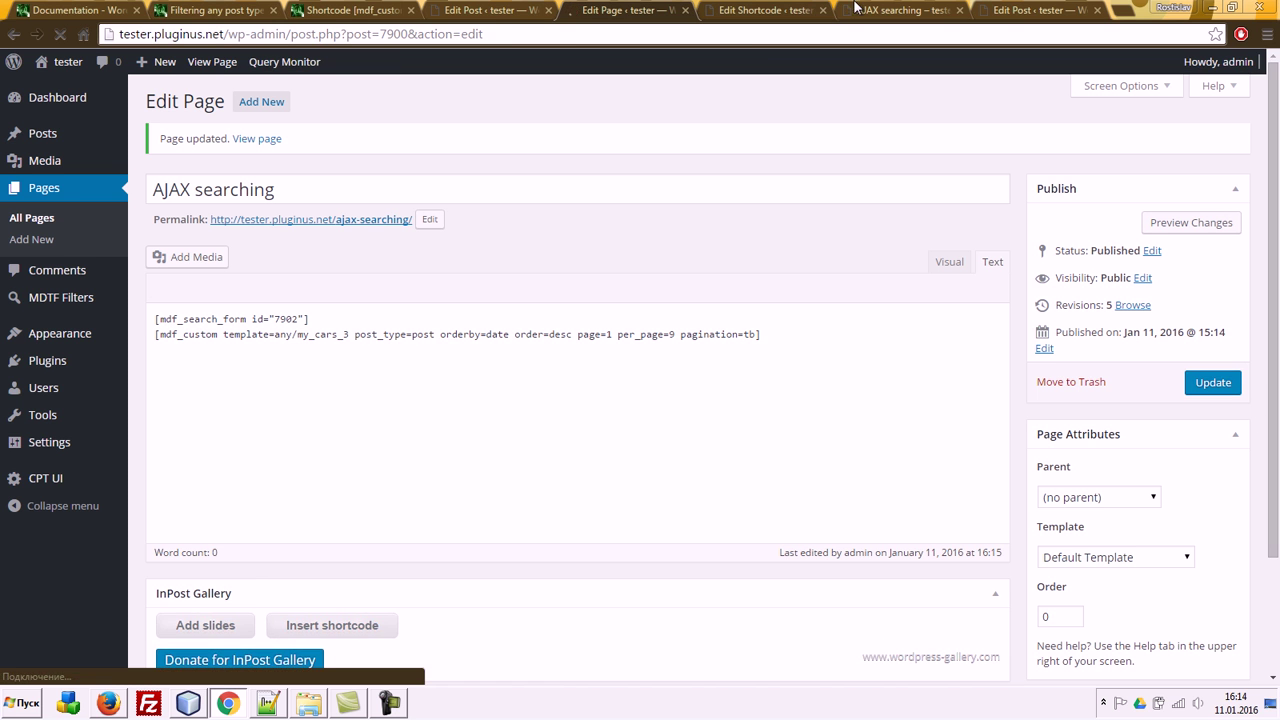
Step: Reload the AJAX searching page, examine the results in the new template, and reset the search form to list all posts
{"action": "left_click", "coordinate": [900, 10]}
{"action": "key", "text": "F5"}
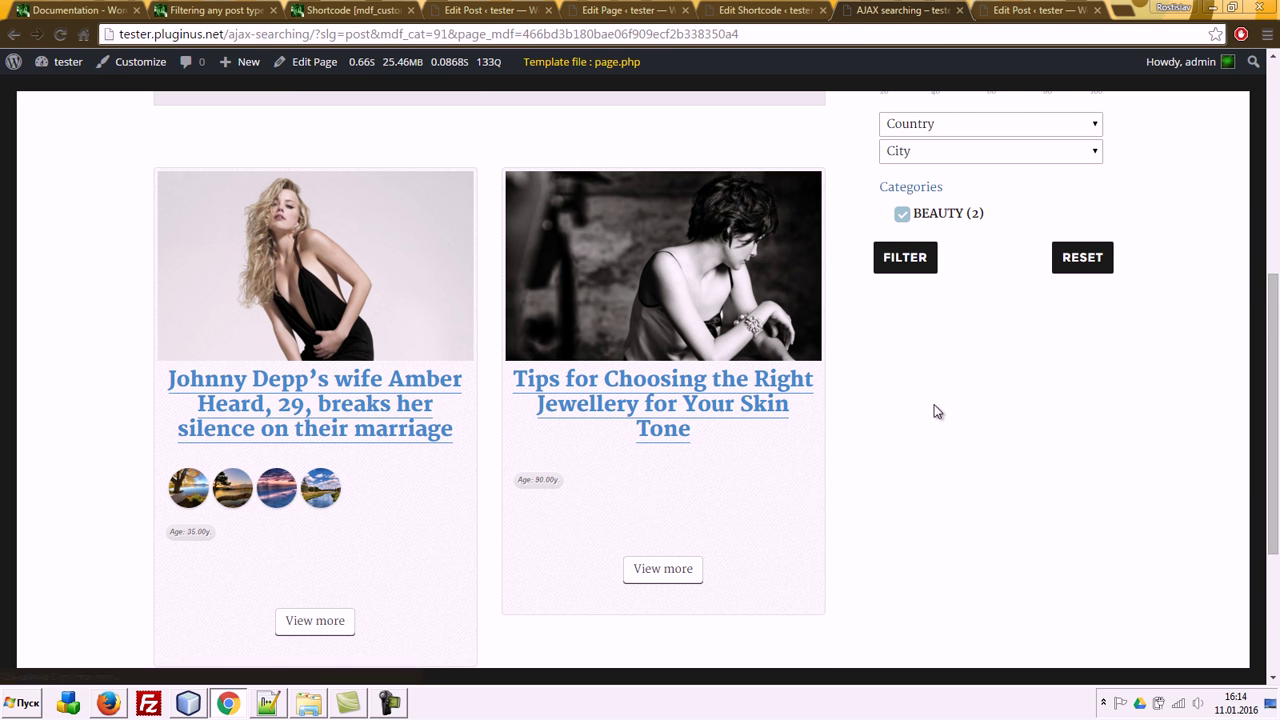
{"action": "scroll", "coordinate": [940, 411], "scroll_direction": "down", "scroll_amount": 2}
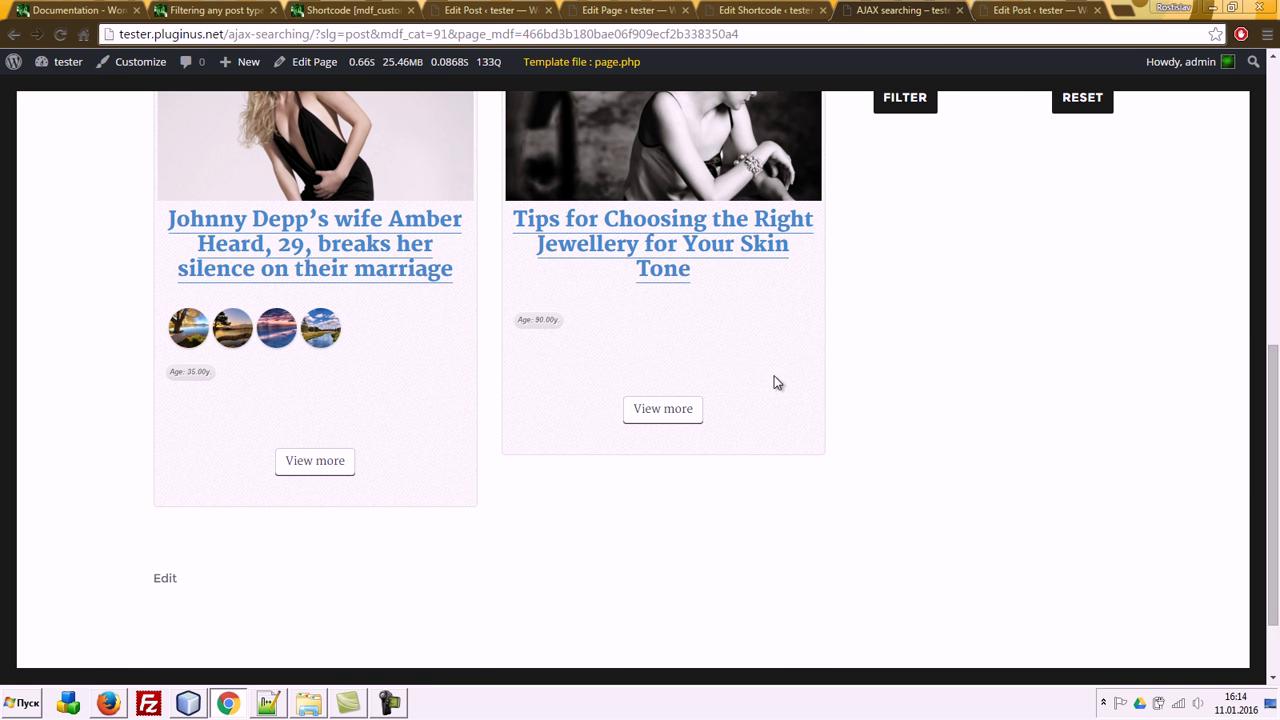
{"action": "scroll", "coordinate": [865, 388], "scroll_direction": "up", "scroll_amount": 3}
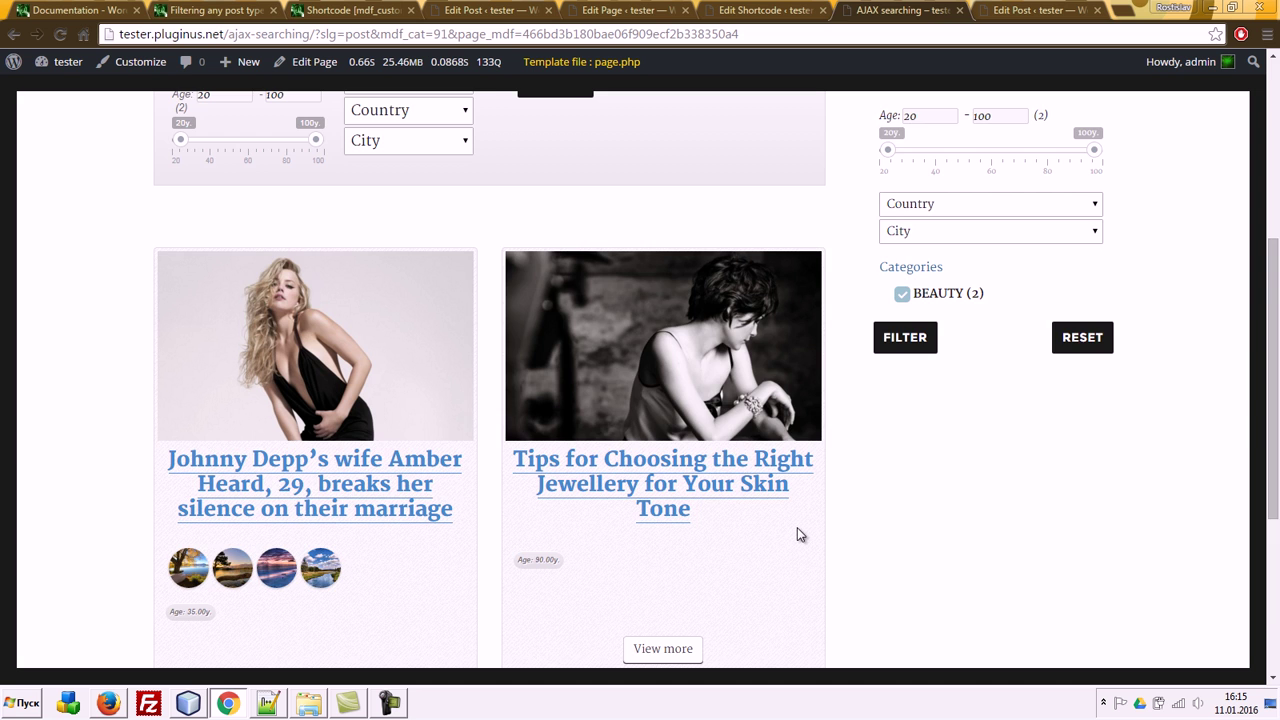
{"action": "scroll", "coordinate": [797, 527], "scroll_direction": "down", "scroll_amount": 3}
{"action": "scroll", "coordinate": [980, 484], "scroll_direction": "up", "scroll_amount": 5}
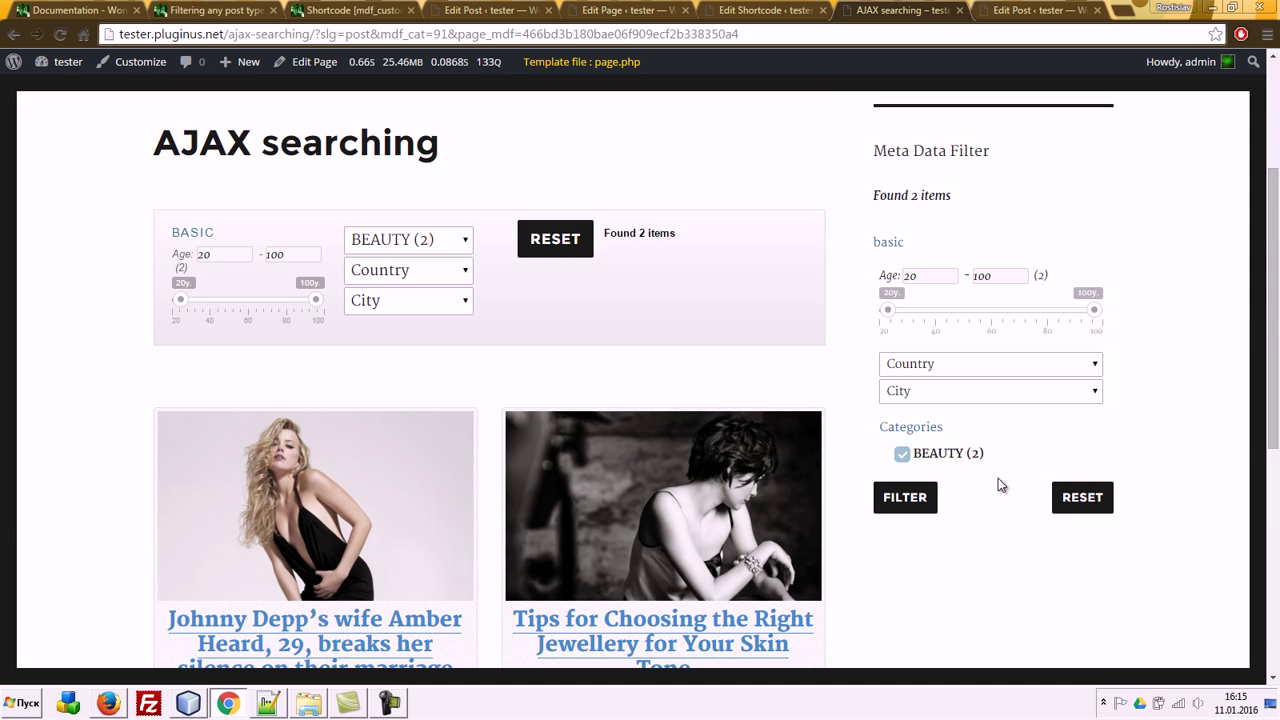
{"action": "left_click", "coordinate": [558, 240]}
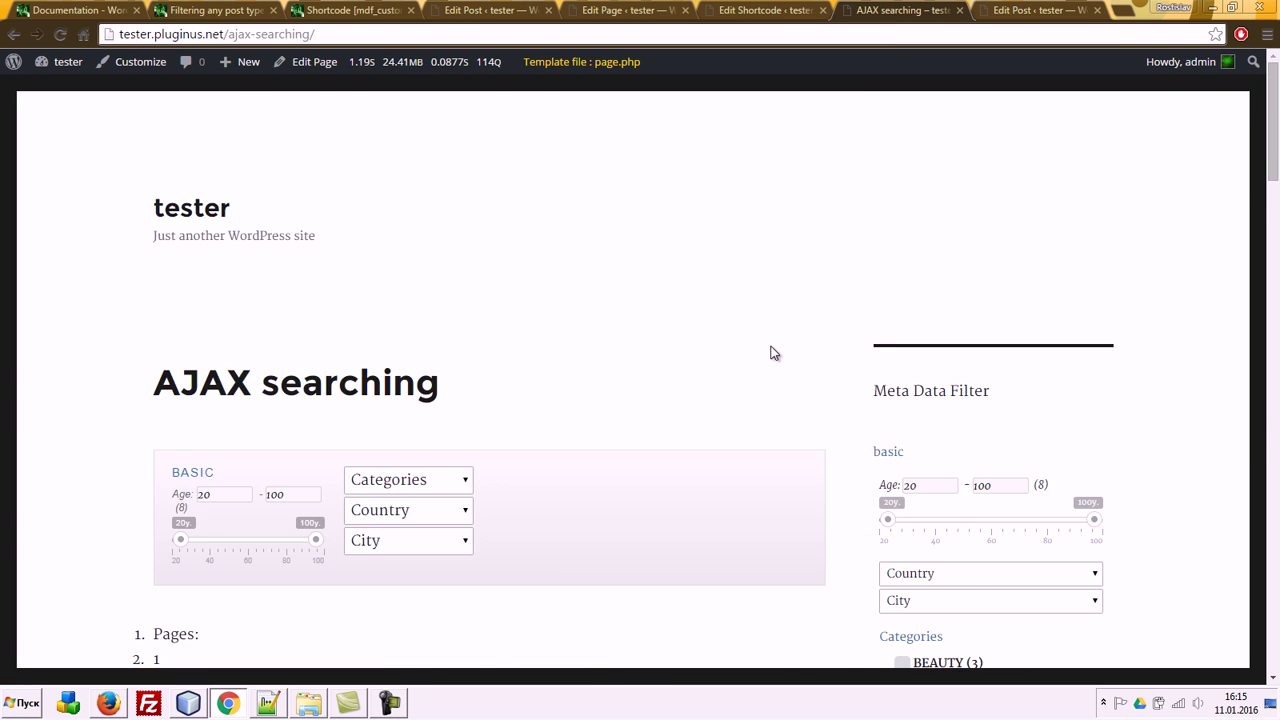
{"action": "scroll", "coordinate": [770, 352], "scroll_direction": "down", "scroll_amount": 3}
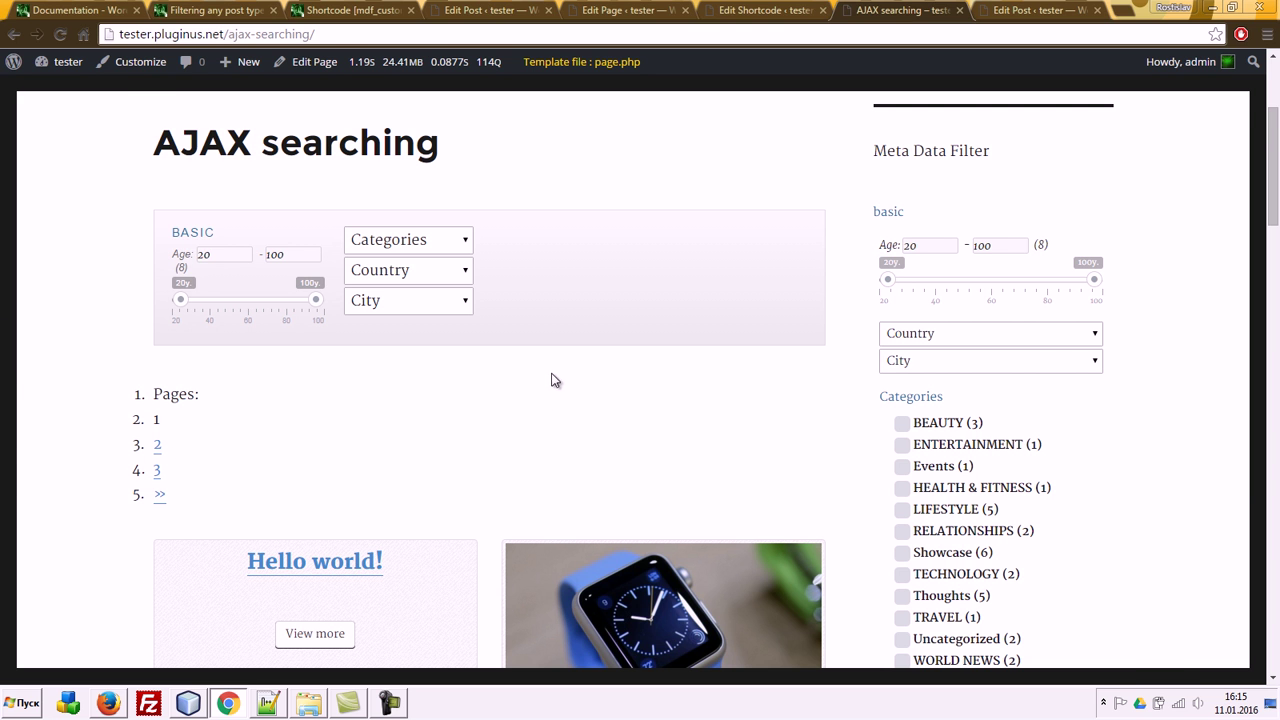
Step: Enable Markup Display and Pagination CSS File in the In-Built Pagination section of the MDTF Settings and save the settings
{"action": "left_click", "coordinate": [458, 9]}
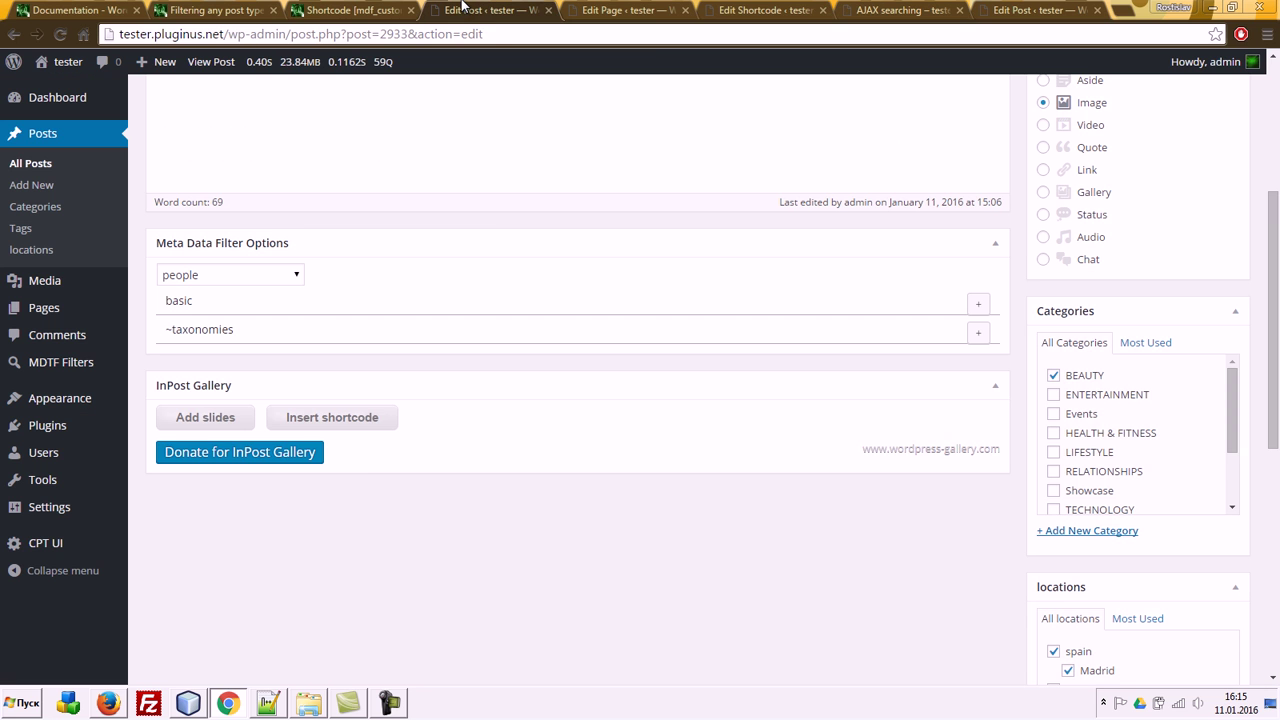
{"action": "mouse_move", "coordinate": [63, 363]}
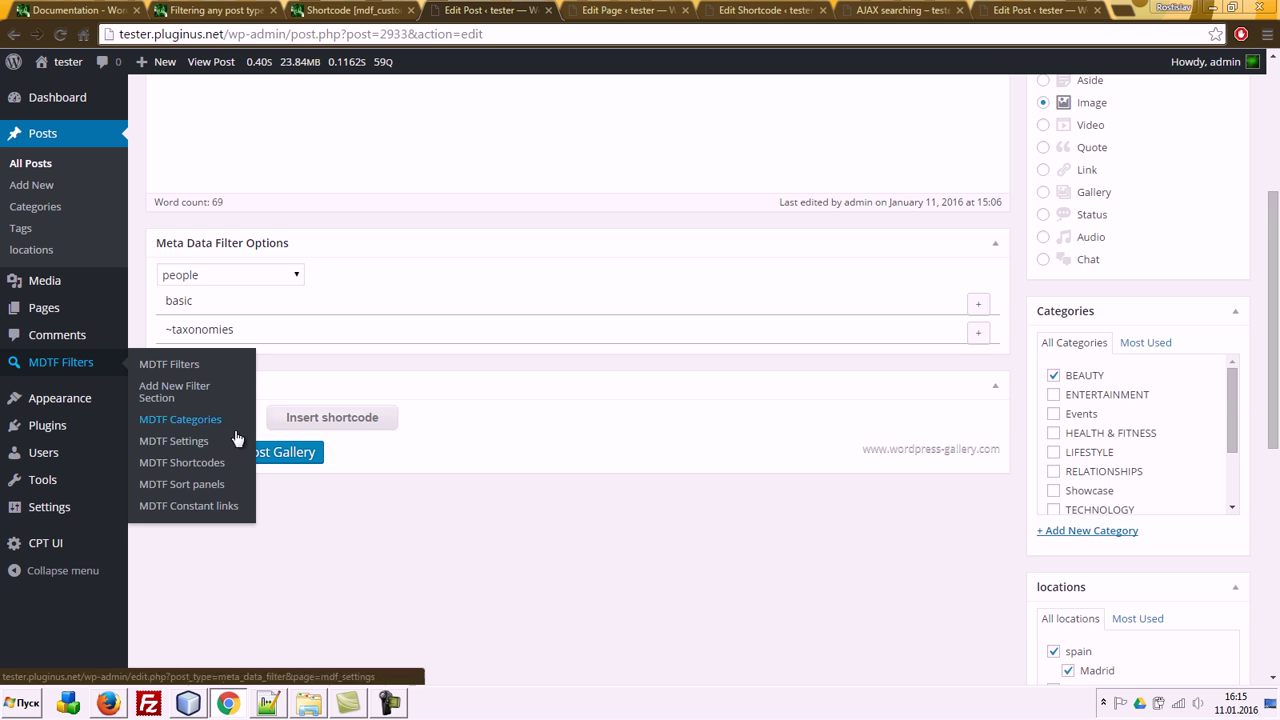
{"action": "left_click", "coordinate": [200, 441]}
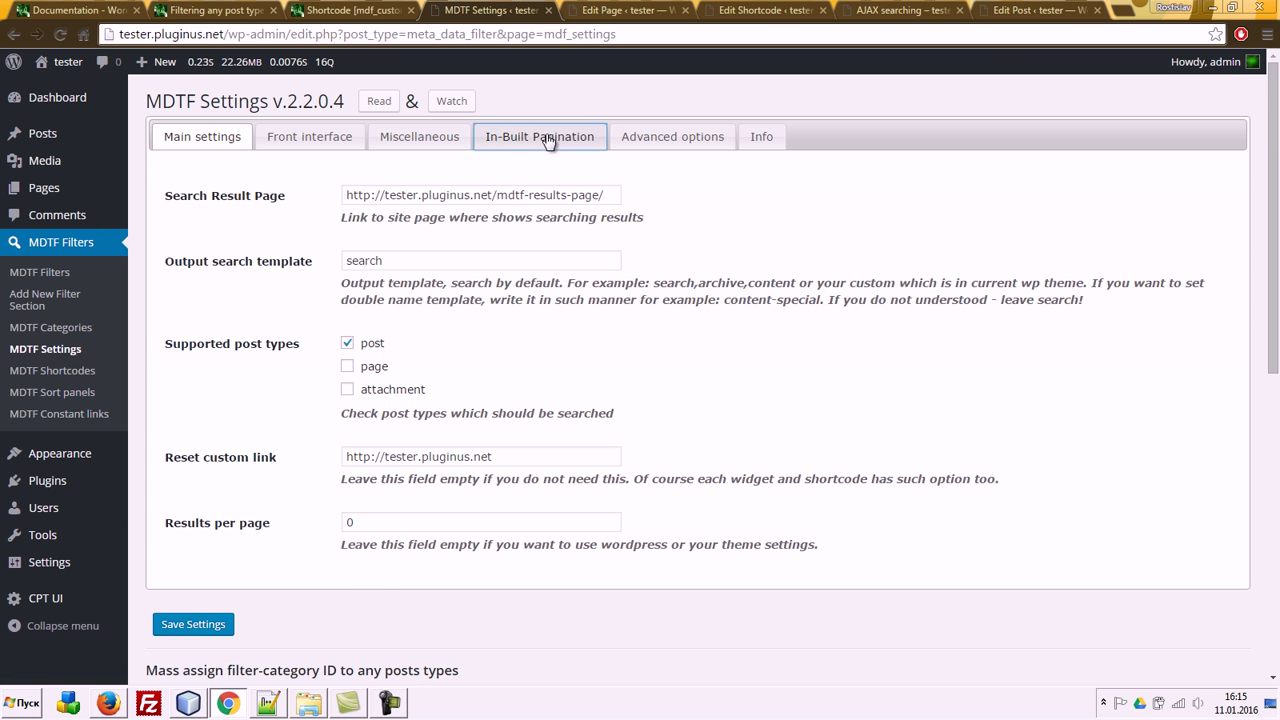
{"action": "left_click", "coordinate": [543, 134]}
{"action": "scroll", "coordinate": [360, 422], "scroll_direction": "down", "scroll_amount": 5}
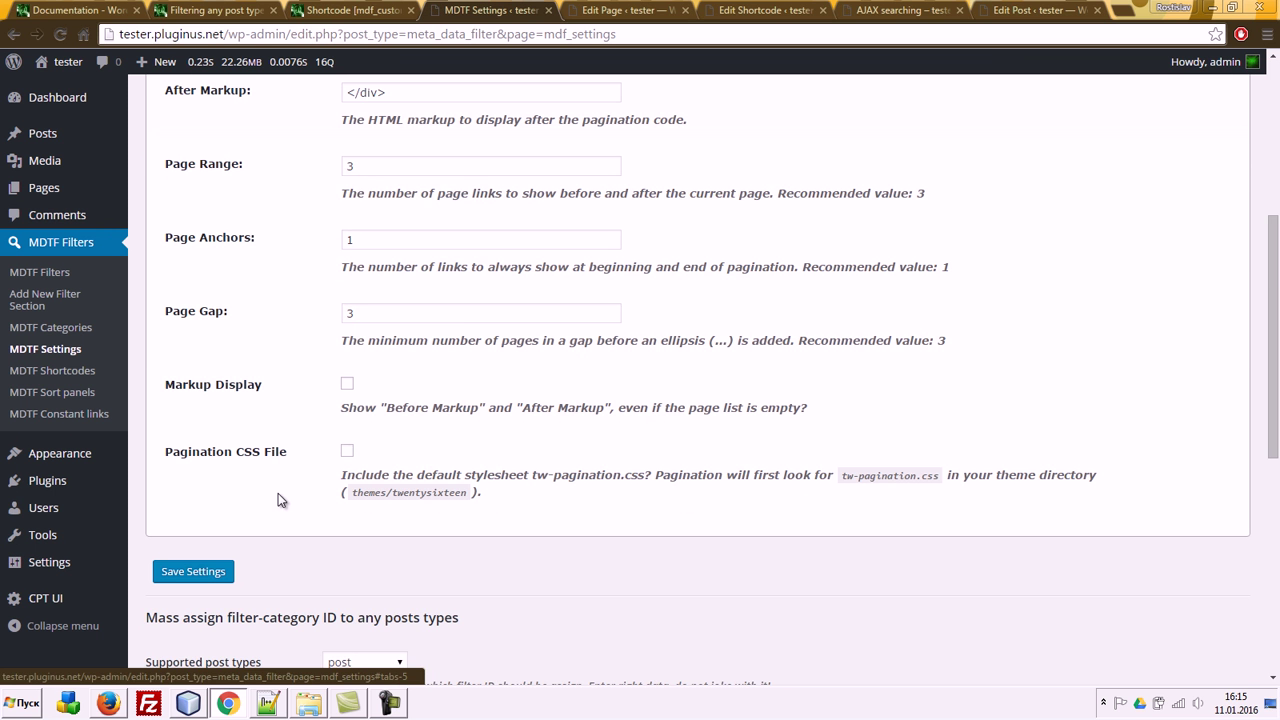
{"action": "left_click", "coordinate": [347, 384]}
{"action": "left_click", "coordinate": [347, 451]}
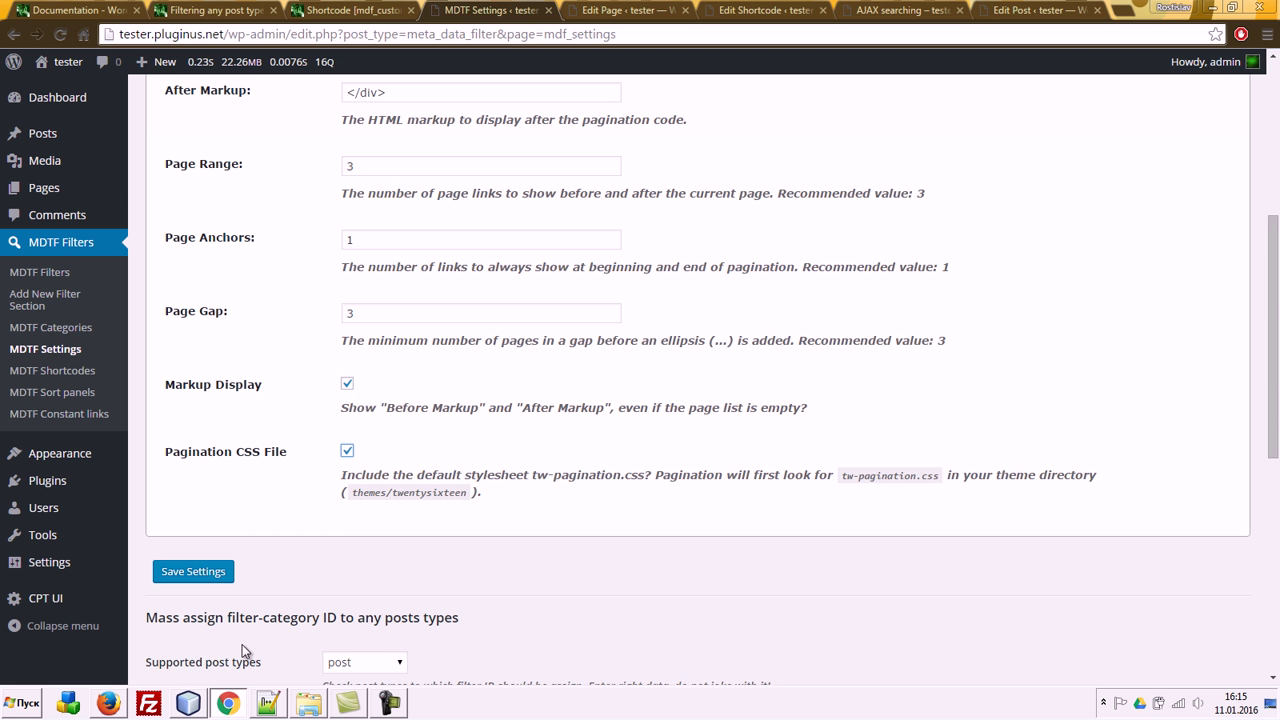
{"action": "left_click", "coordinate": [193, 571]}
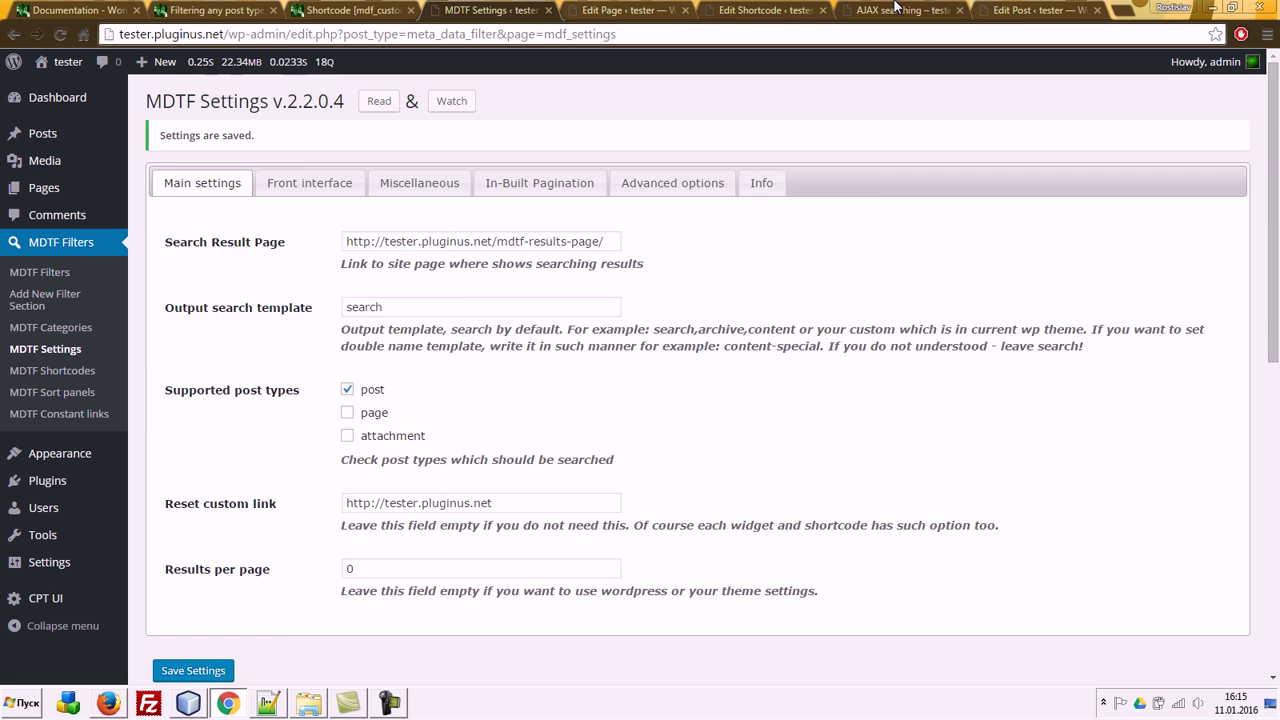
Step: Reload the AJAX searching page with the saved pagination settings and close the browser tab holding the page editor
{"action": "left_click", "coordinate": [900, 10]}
{"action": "key", "text": "F5"}
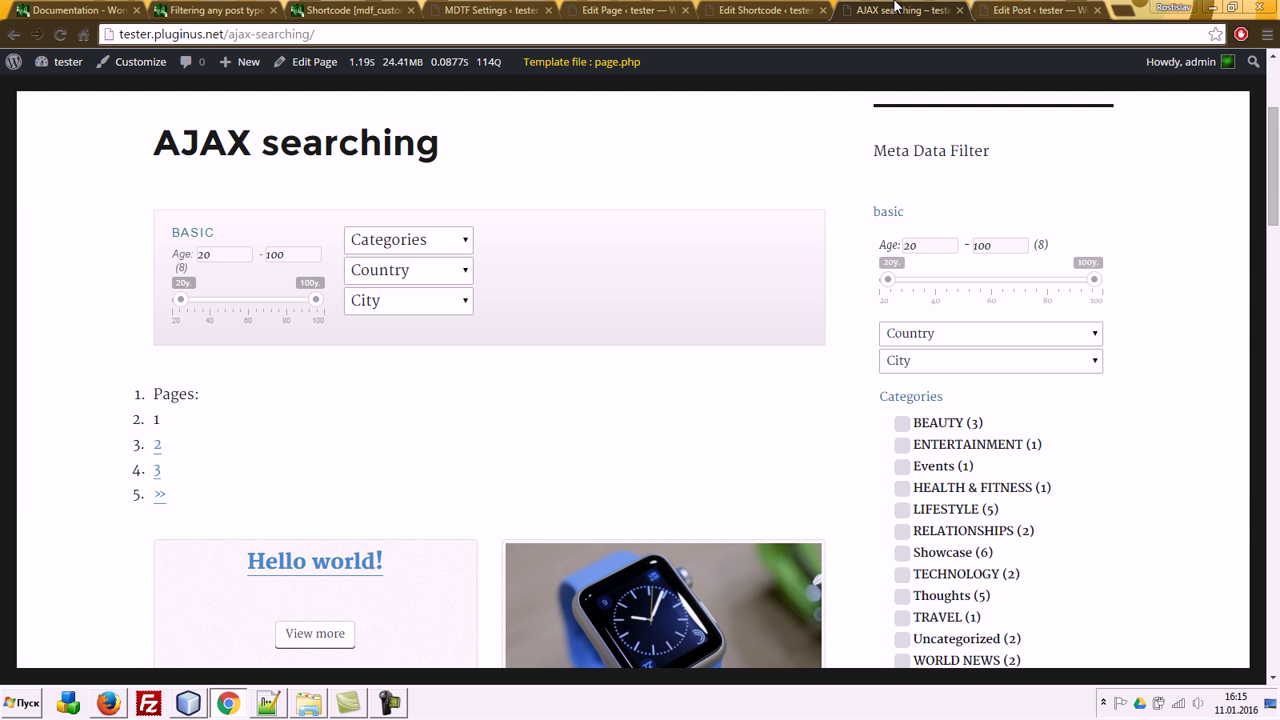
{"action": "left_click_drag", "start_coordinate": [844, 10], "coordinate": [640, 12]}
{"action": "left_click", "coordinate": [822, 10]}
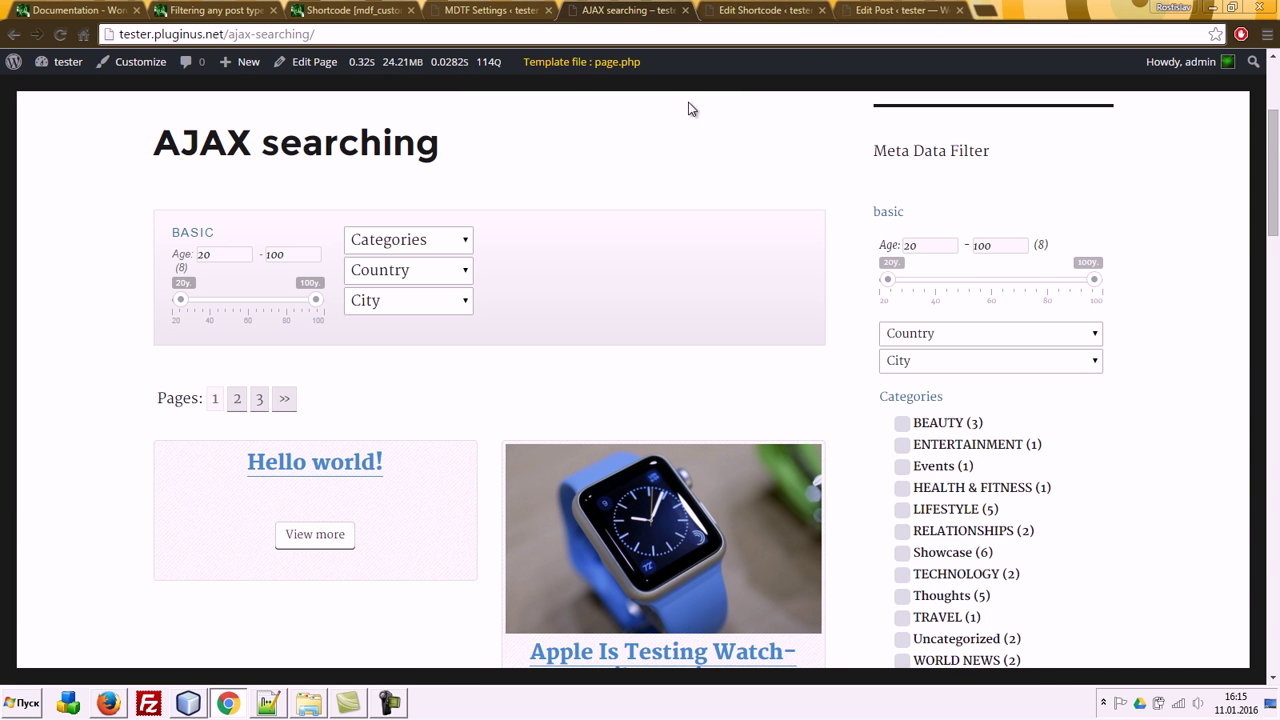
Step: Browse the AJAX searching results to page 3 and return to page 1
{"action": "left_click", "coordinate": [256, 400]}
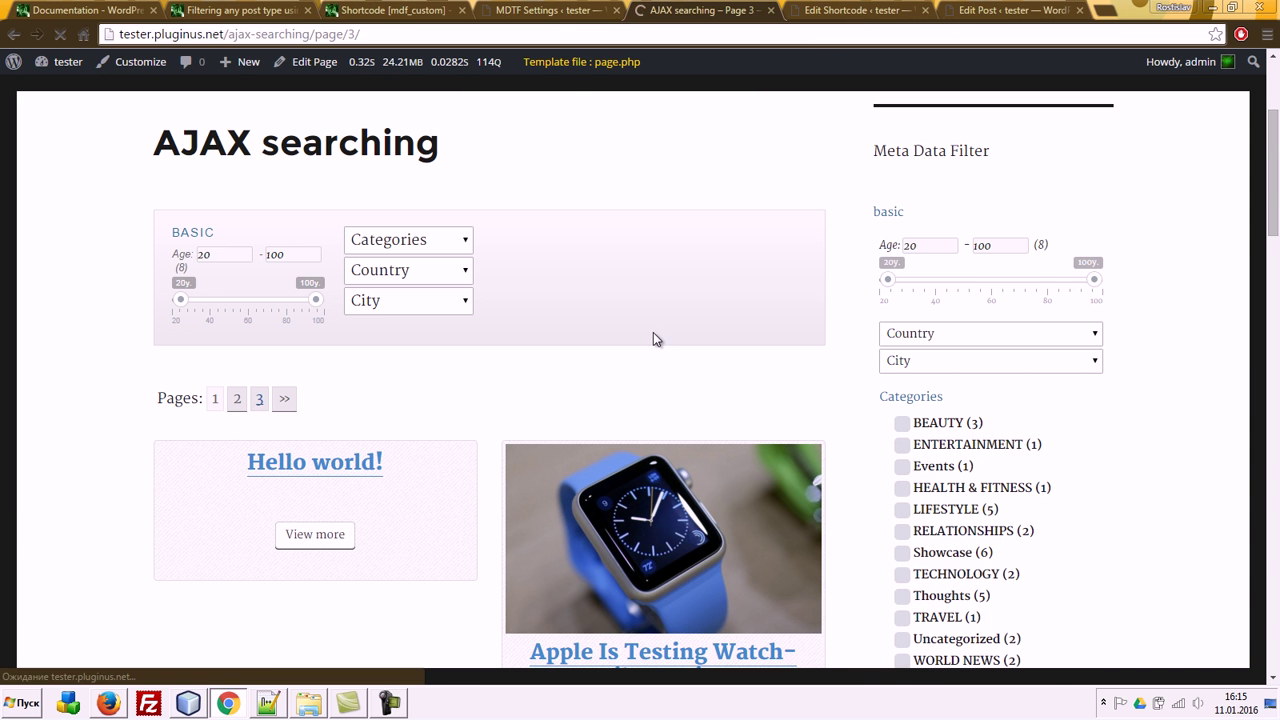
{"action": "scroll", "coordinate": [306, 246], "scroll_direction": "down", "scroll_amount": 3}
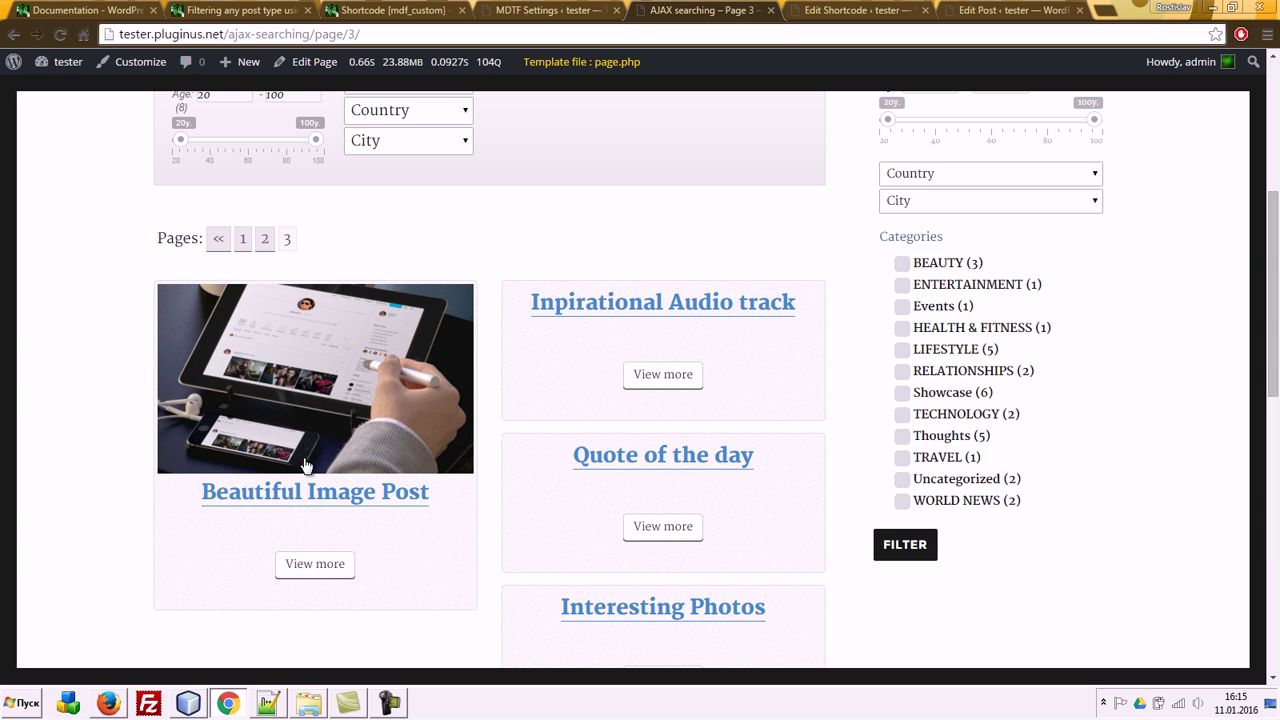
{"action": "left_click", "coordinate": [242, 238]}
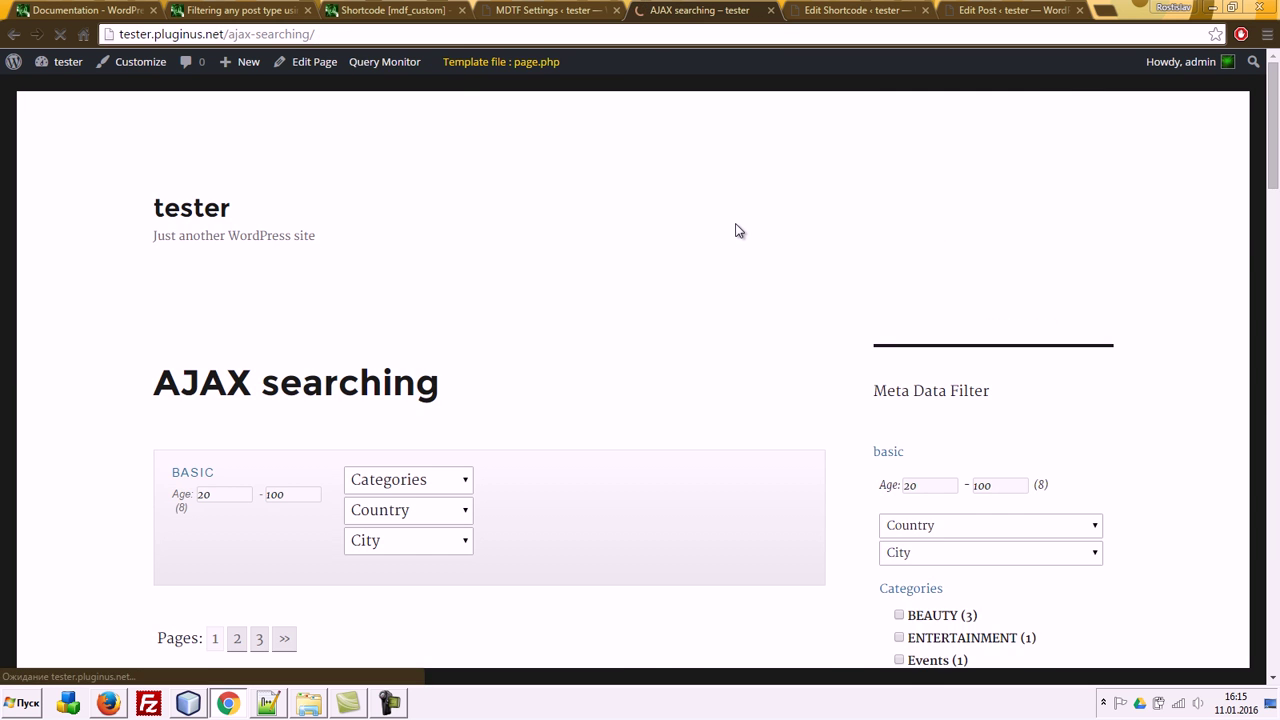
{"action": "scroll", "coordinate": [737, 231], "scroll_direction": "down", "scroll_amount": 3}
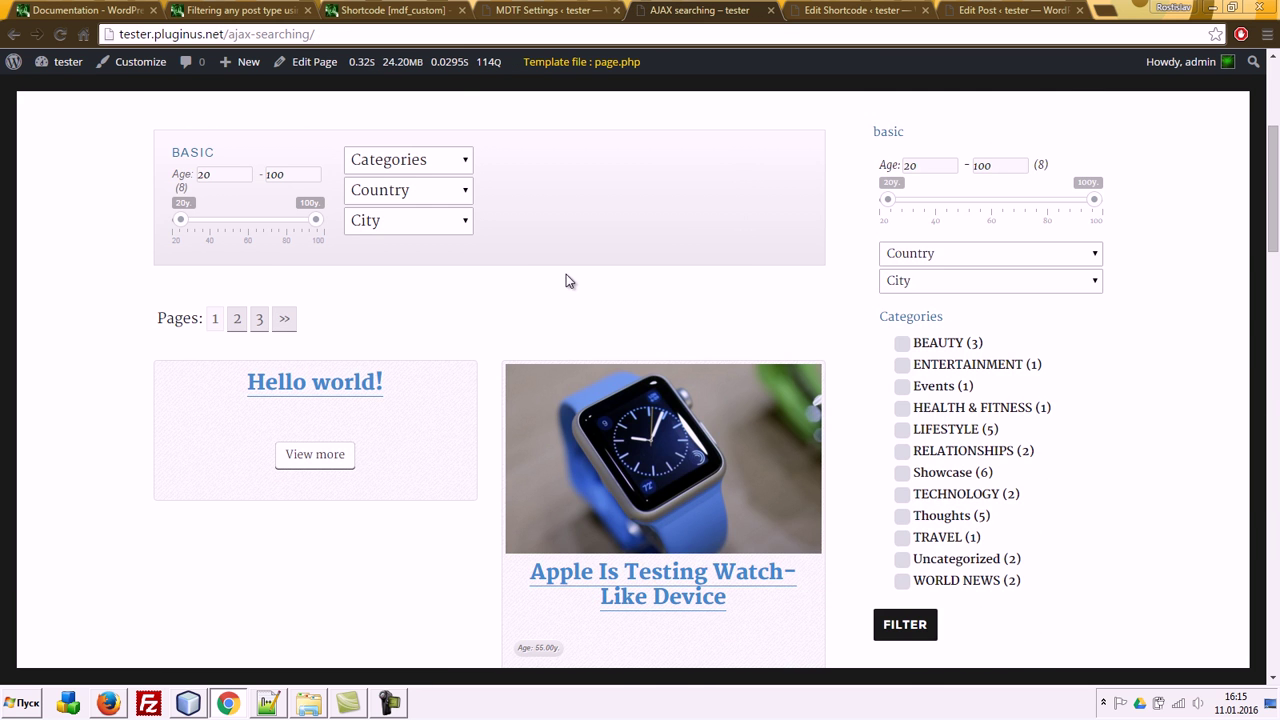
Step: Load the AJAX searching page afresh from its address and compare the unfiltered posts with the Age filter's item count
{"action": "scroll", "coordinate": [538, 190], "scroll_direction": "up", "scroll_amount": 3}
{"action": "left_click", "coordinate": [290, 34]}
{"action": "key", "text": "Return"}
{"action": "scroll", "coordinate": [1050, 450], "scroll_direction": "down", "scroll_amount": 7}
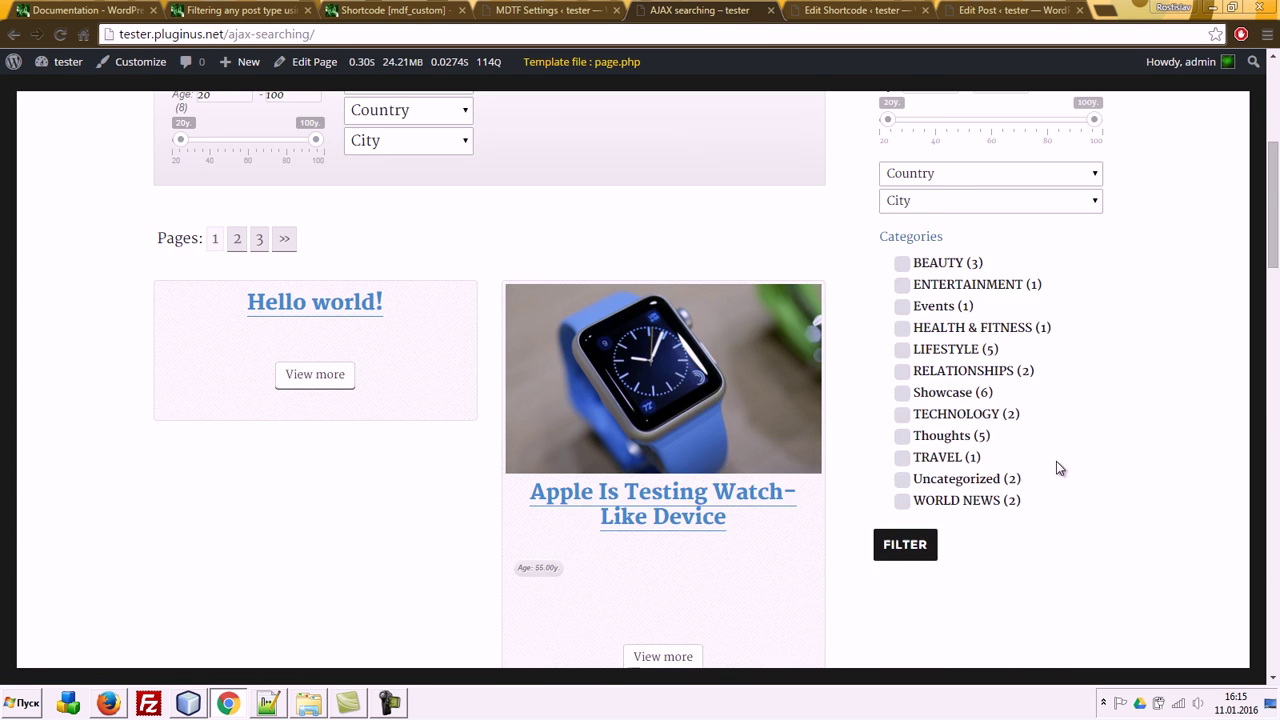
{"action": "mouse_move", "coordinate": [1274, 214]}
{"action": "left_mouse_down"}
{"action": "mouse_move", "coordinate": [1275, 430]}
{"action": "mouse_move", "coordinate": [1277, 208]}
{"action": "left_mouse_up"}
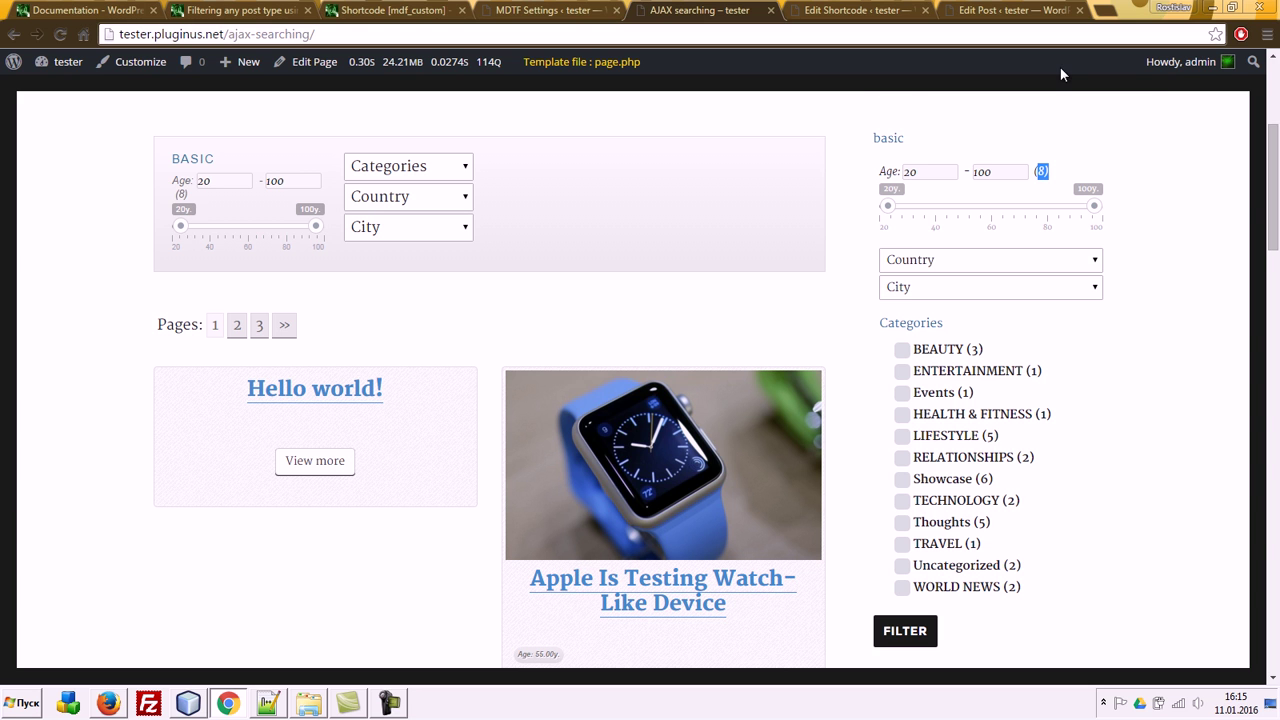
Step: Open the people category from MDTF Categories and find its tag_ID in the page address
{"action": "left_click", "coordinate": [554, 10]}
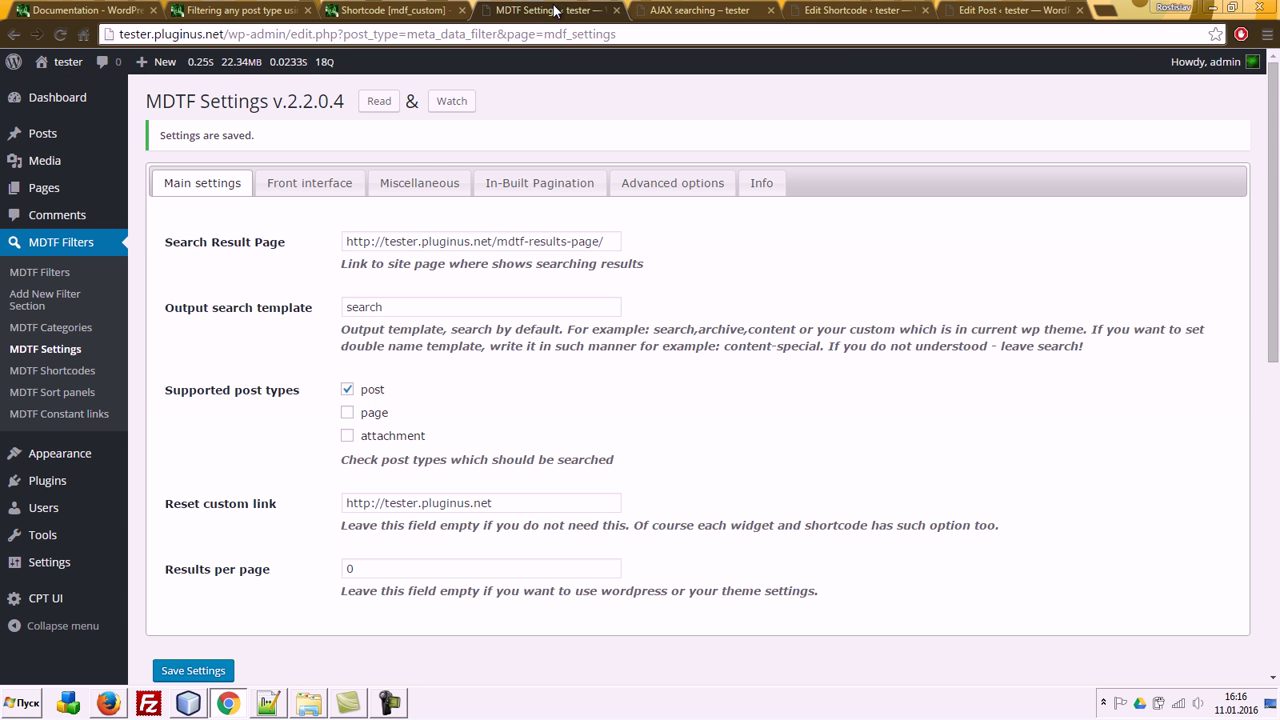
{"action": "left_click", "coordinate": [48, 325]}
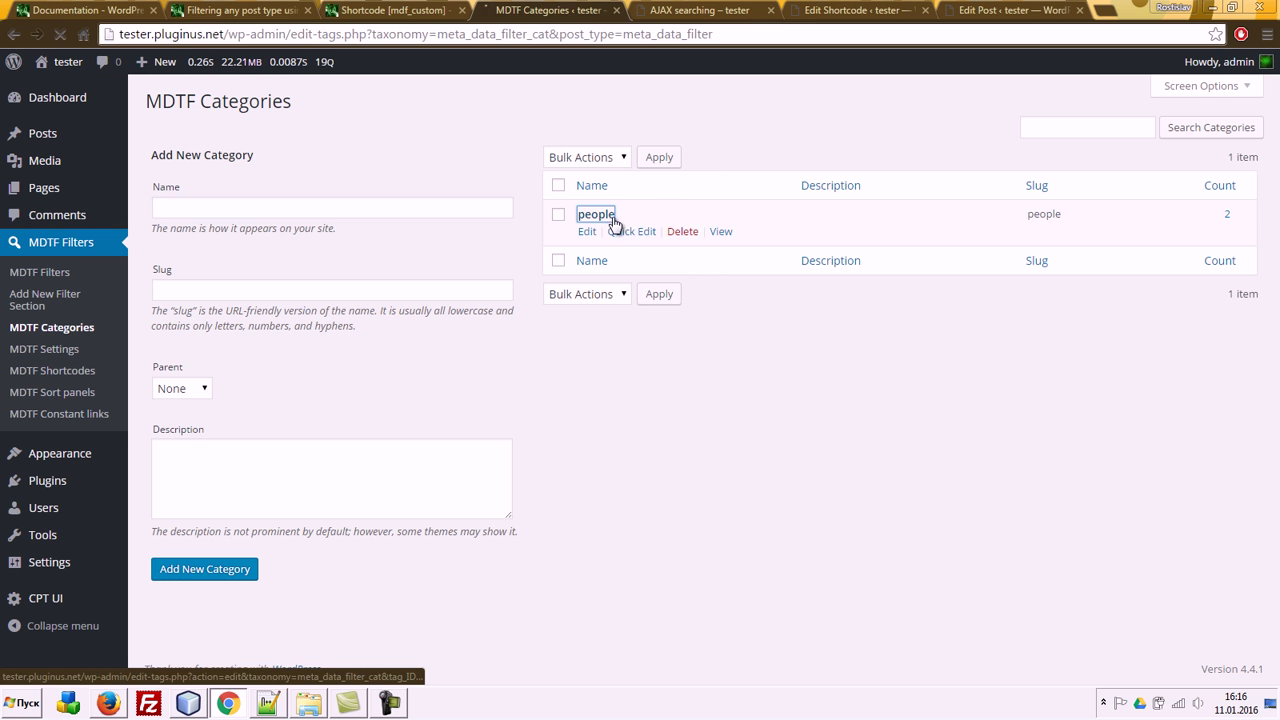
{"action": "left_click", "coordinate": [603, 213]}
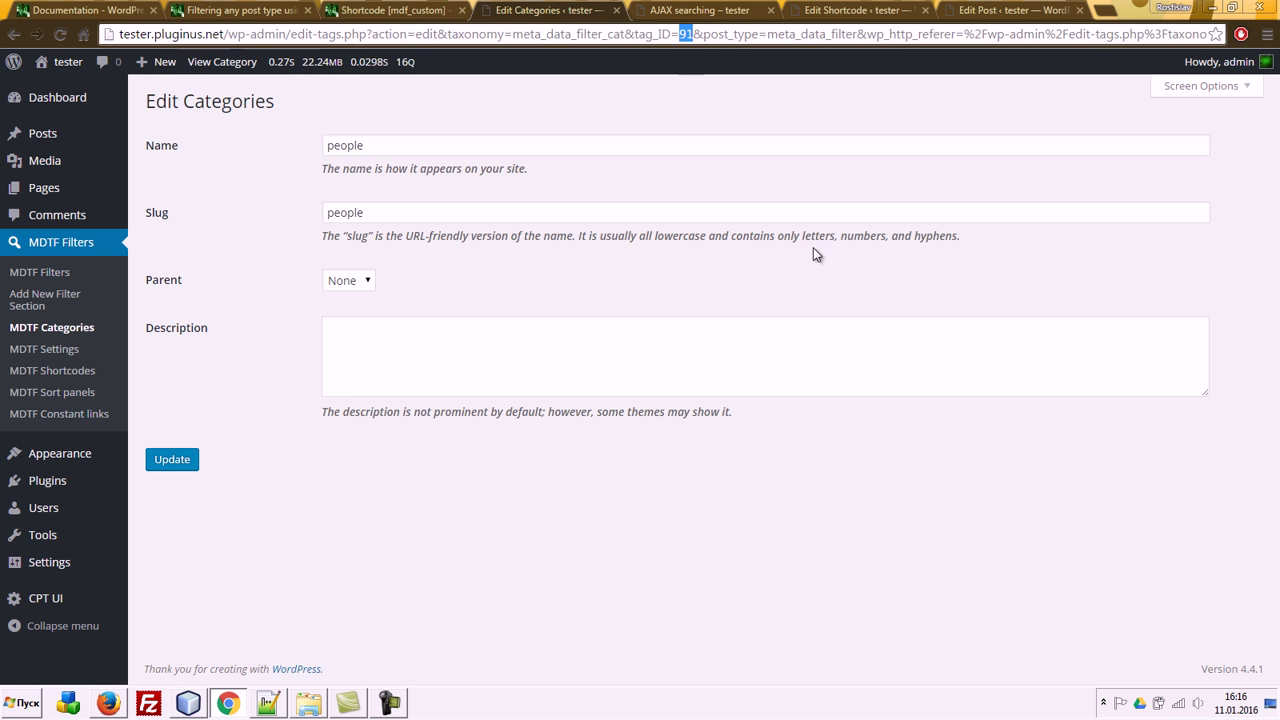
Step: Close the browser tab with the Johnny Depp post editor and return to the AJAX searching page
{"action": "left_click", "coordinate": [810, 10]}
{"action": "left_click", "coordinate": [708, 9]}
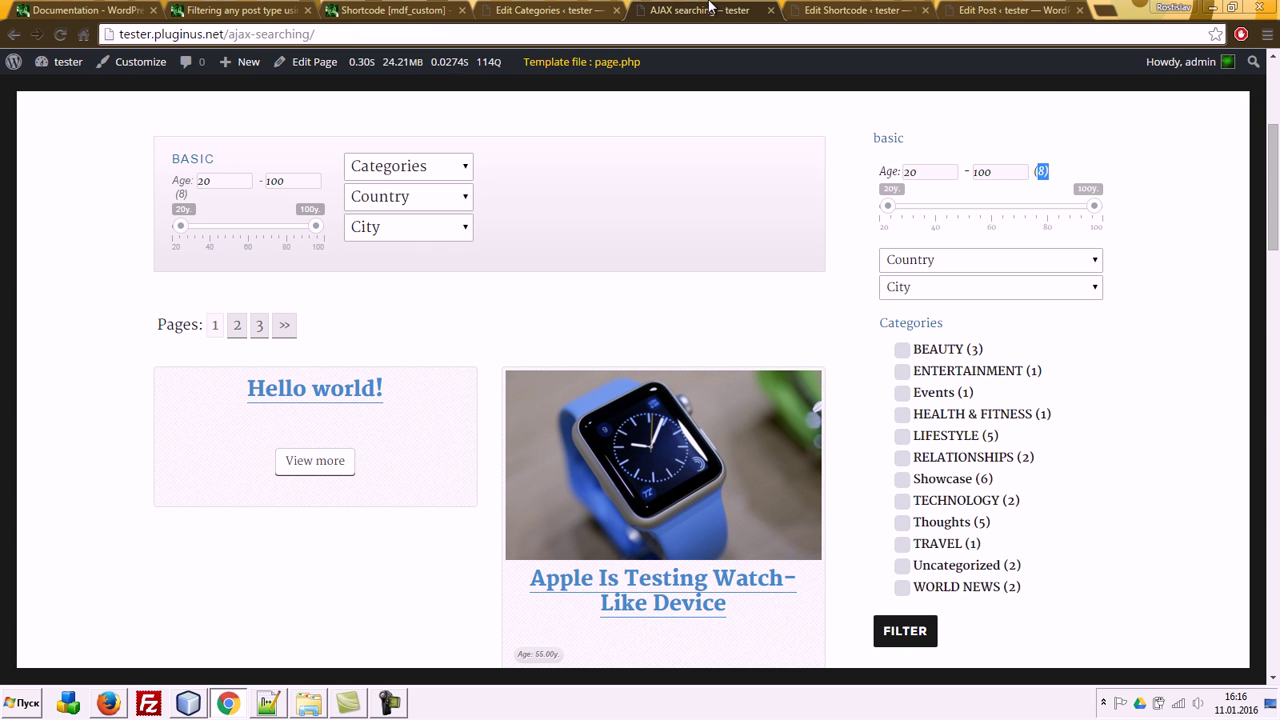
{"action": "left_click", "coordinate": [1002, 9]}
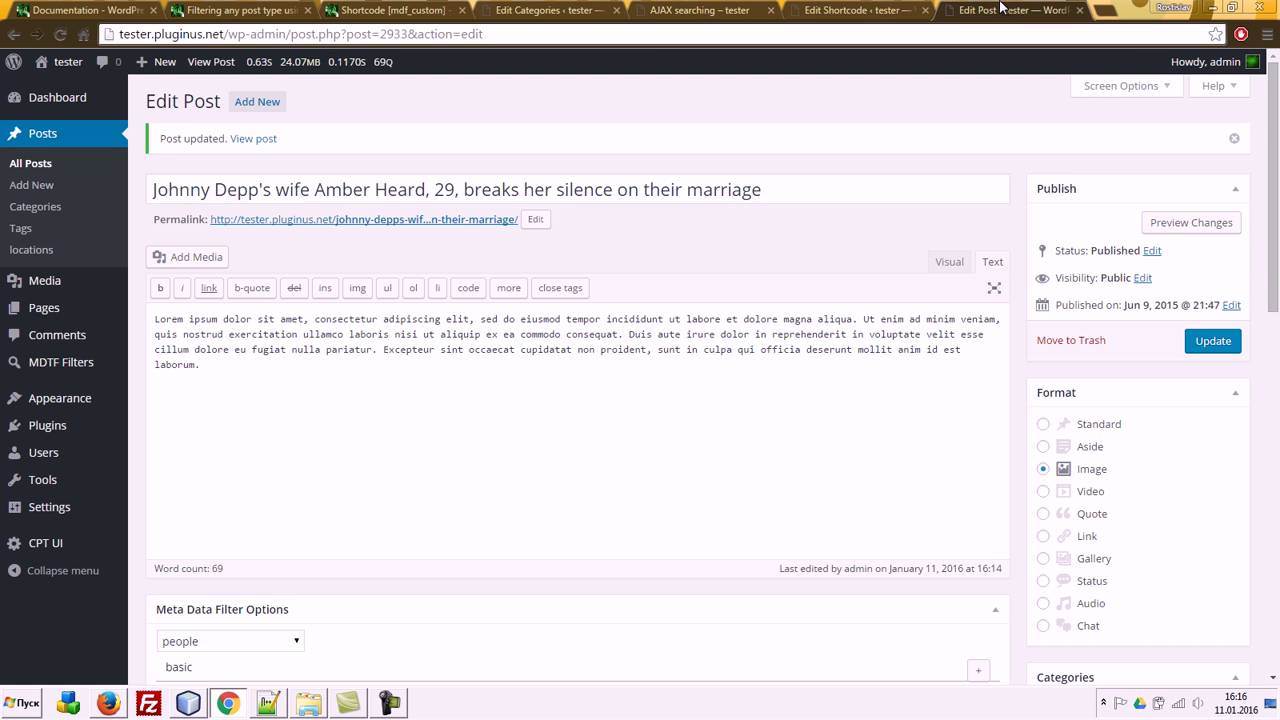
{"action": "left_click", "coordinate": [1079, 10]}
{"action": "left_click", "coordinate": [700, 10]}
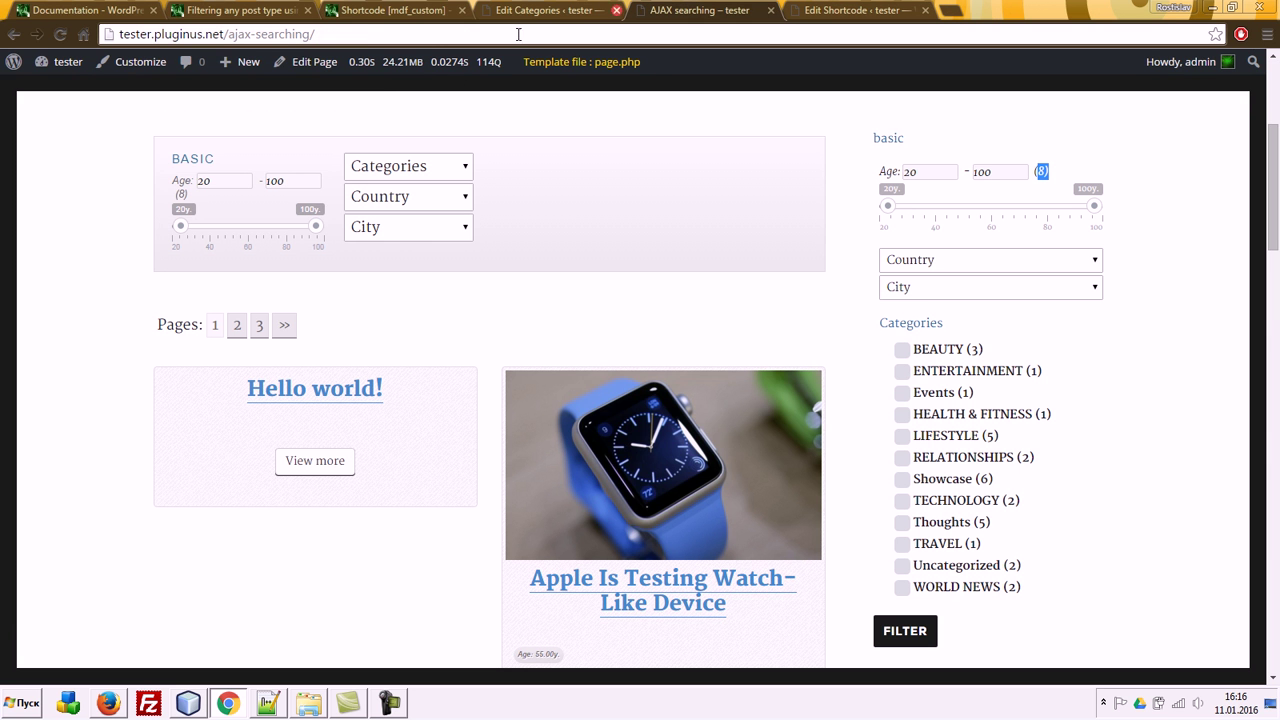
Step: Append meta_data_filter_cat=91 to the AJAX searching page's mdf_custom shortcode, update the page, and close the Edit Categories tab
{"action": "left_click", "coordinate": [302, 62]}
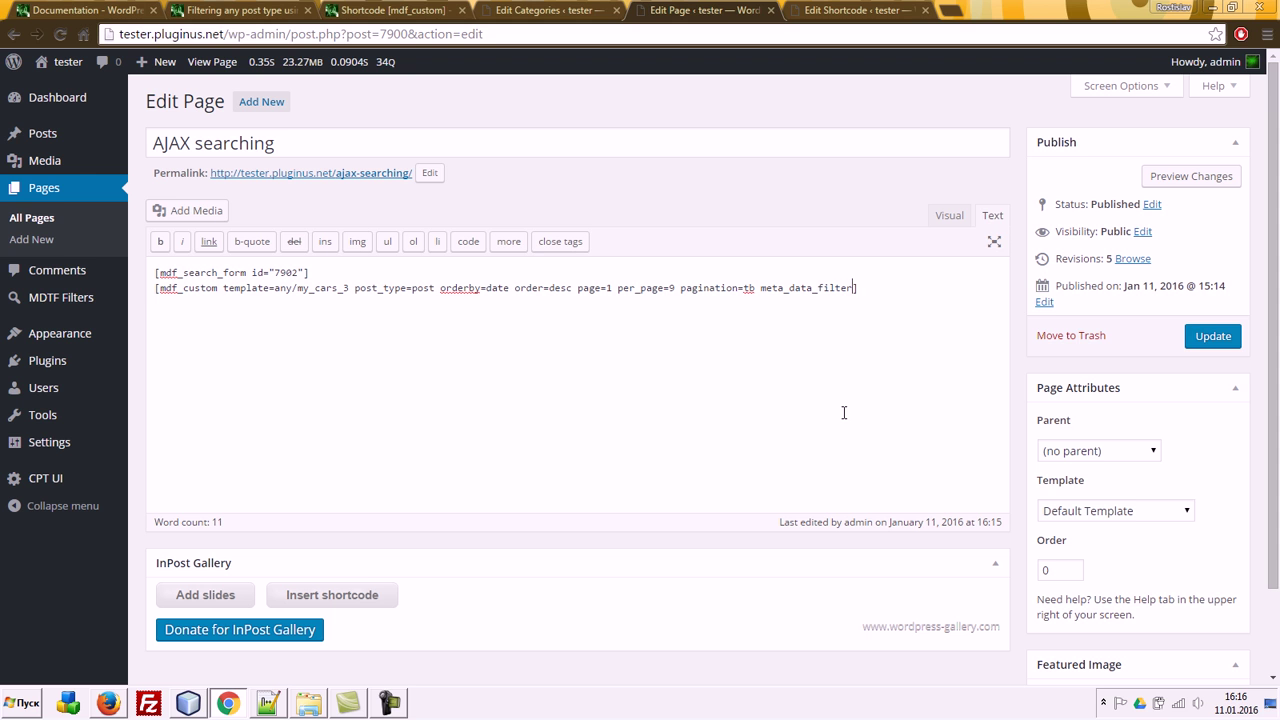
{"action": "type", "text": "cat=91"}
{"action": "left_click", "coordinate": [1216, 337]}
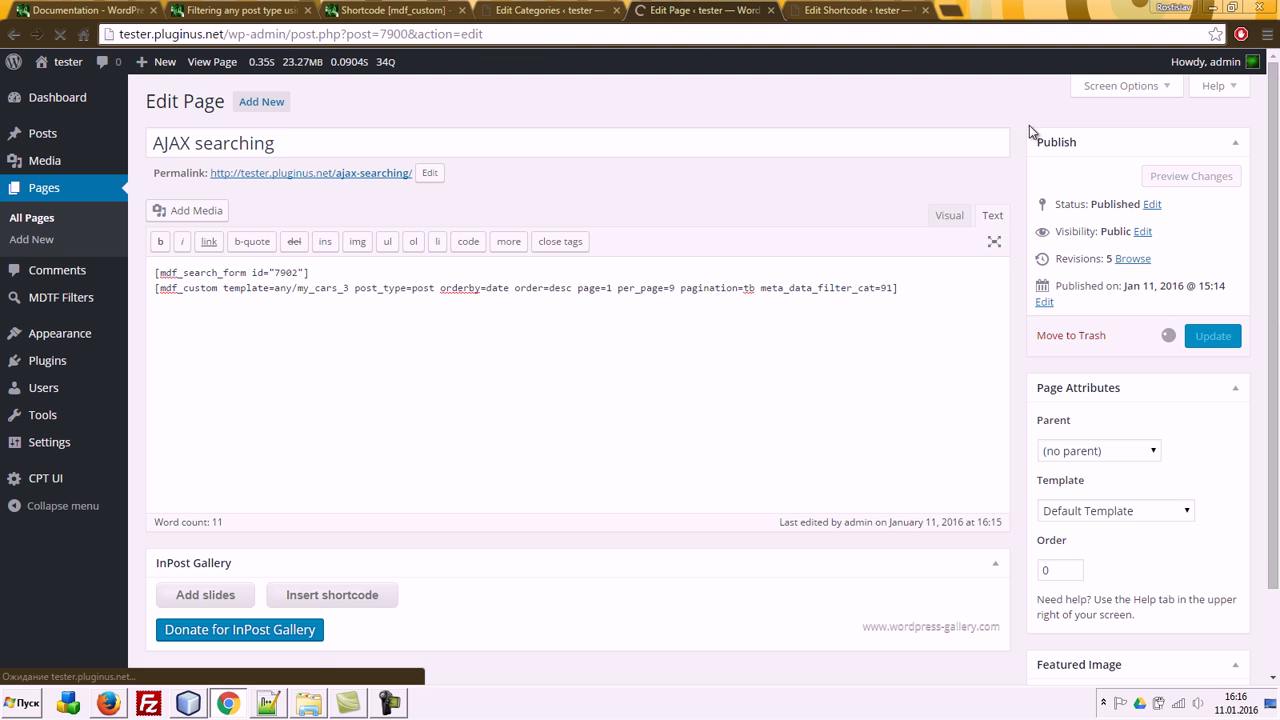
{"action": "left_click", "coordinate": [586, 12]}
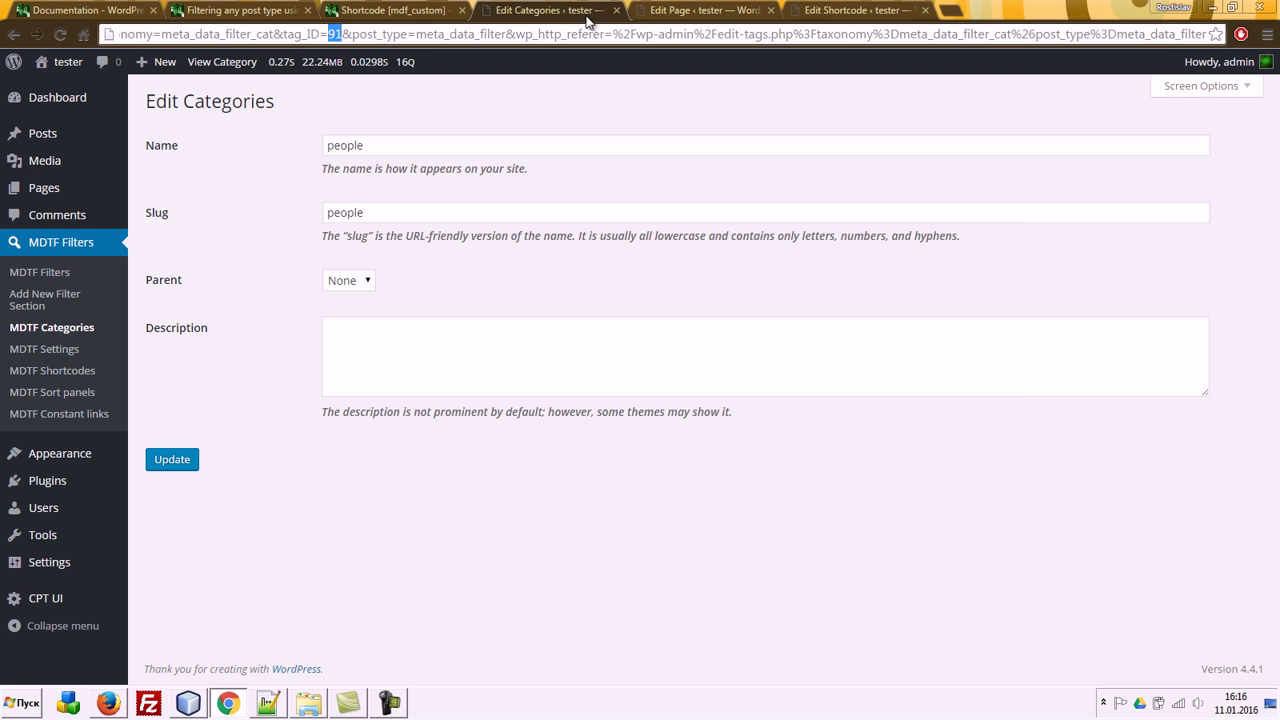
{"action": "left_click", "coordinate": [616, 10]}
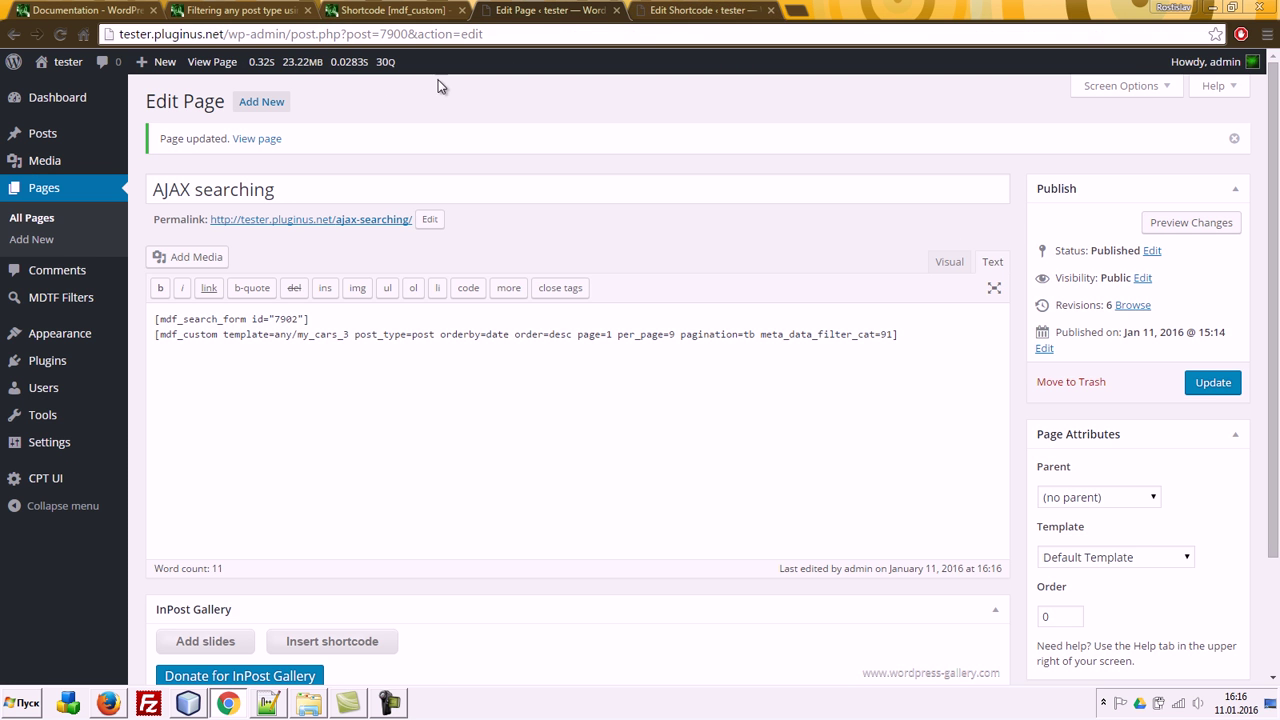
Step: View the updated AJAX searching page and check which posts it lists
{"action": "left_click", "coordinate": [212, 61]}
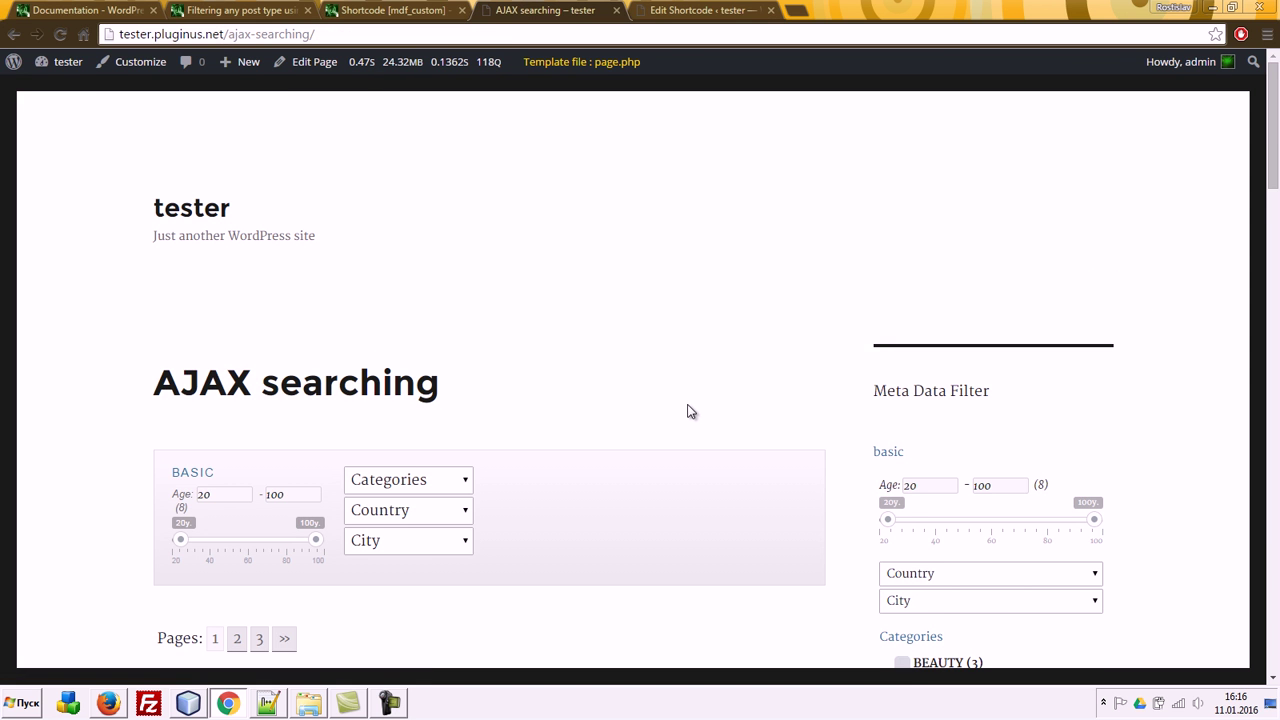
{"action": "scroll", "coordinate": [688, 410], "scroll_direction": "down", "scroll_amount": 4}
{"action": "scroll", "coordinate": [688, 410], "scroll_direction": "down", "scroll_amount": 3}
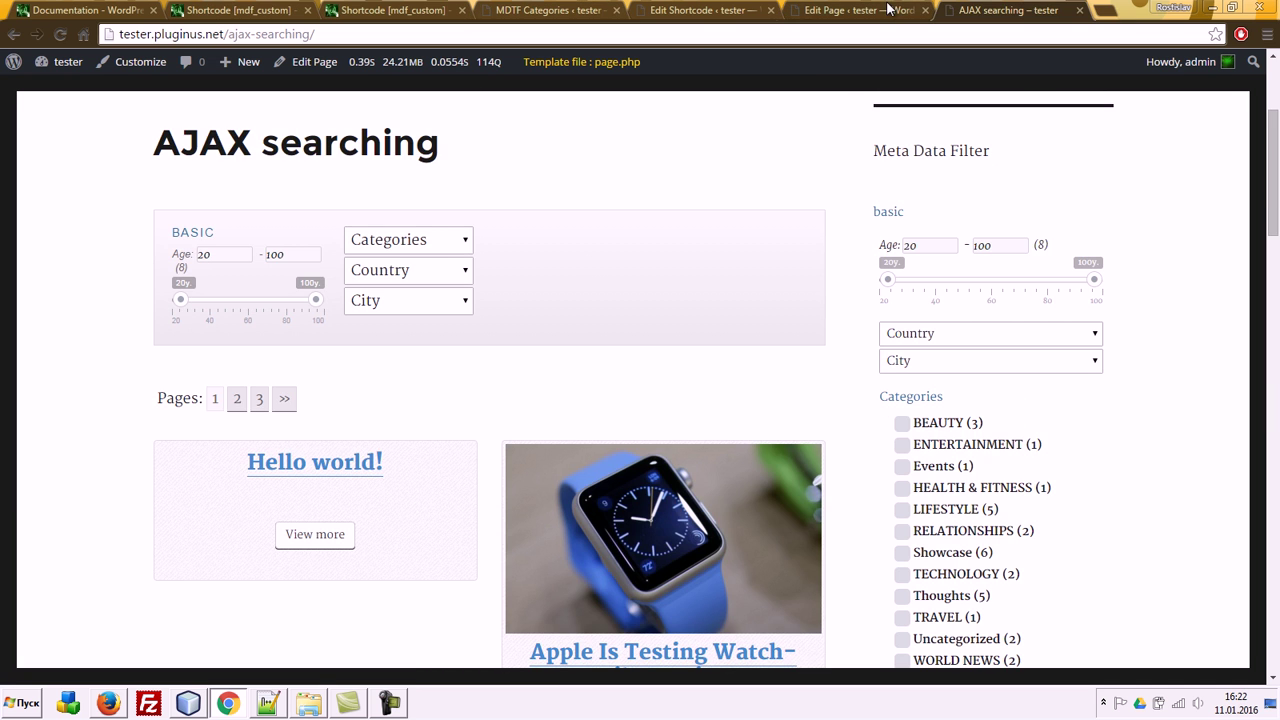
Step: Open the Posts list in its own browser tab, open the post about choosing jewellery for skin tone, and check its Meta Data Filter Options category
{"action": "left_click", "coordinate": [718, 10]}
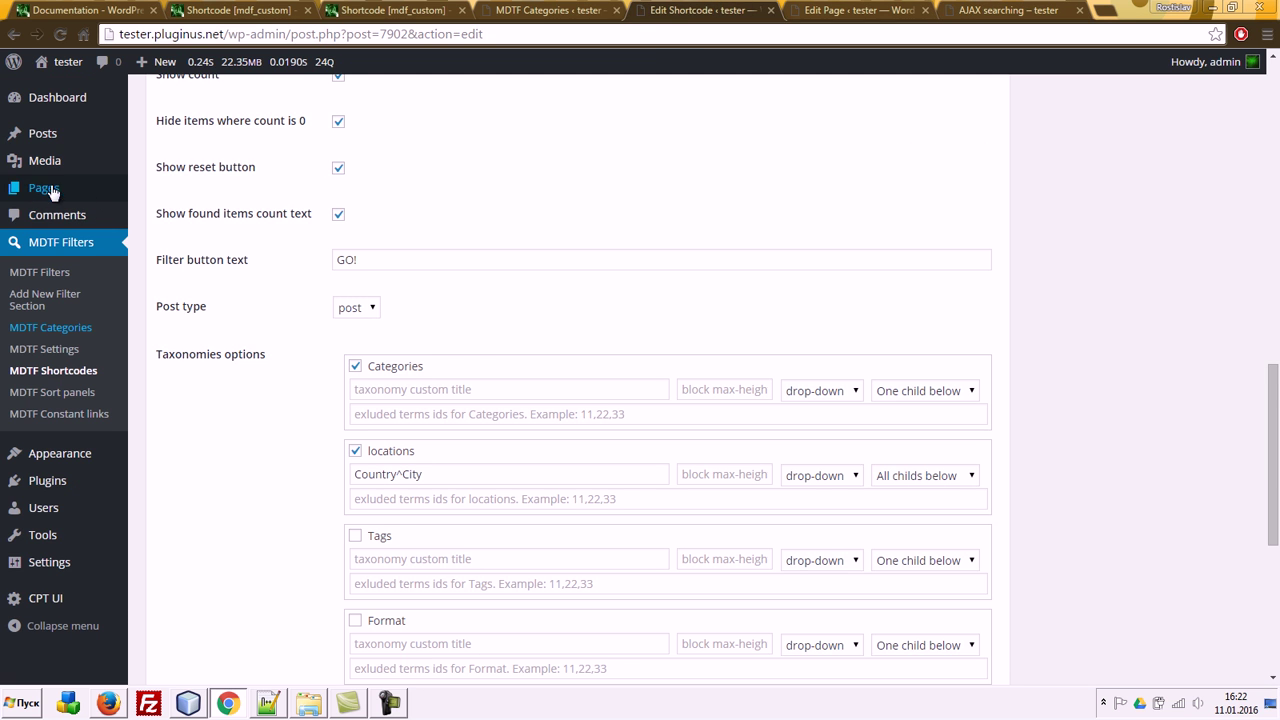
{"action": "middle_click", "coordinate": [14, 137]}
{"action": "left_click", "coordinate": [765, 10]}
{"action": "left_click_drag", "start_coordinate": [753, 10], "coordinate": [633, 18]}
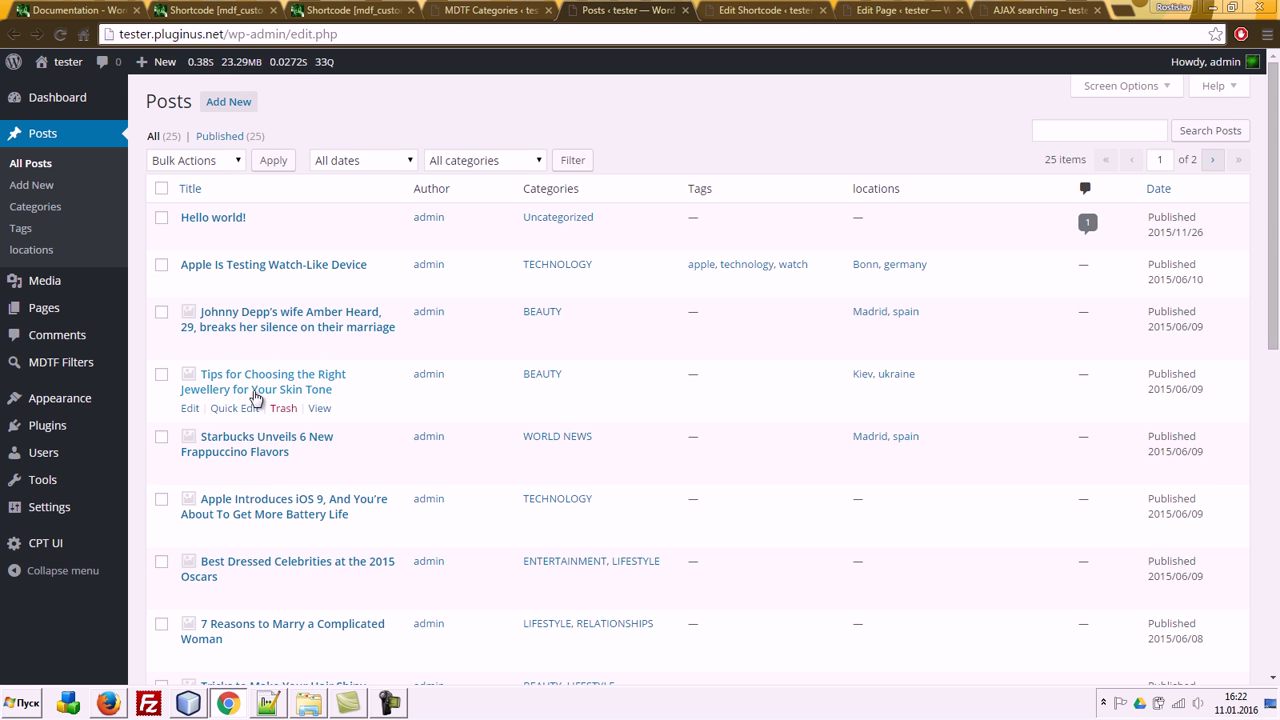
{"action": "left_click", "coordinate": [242, 390]}
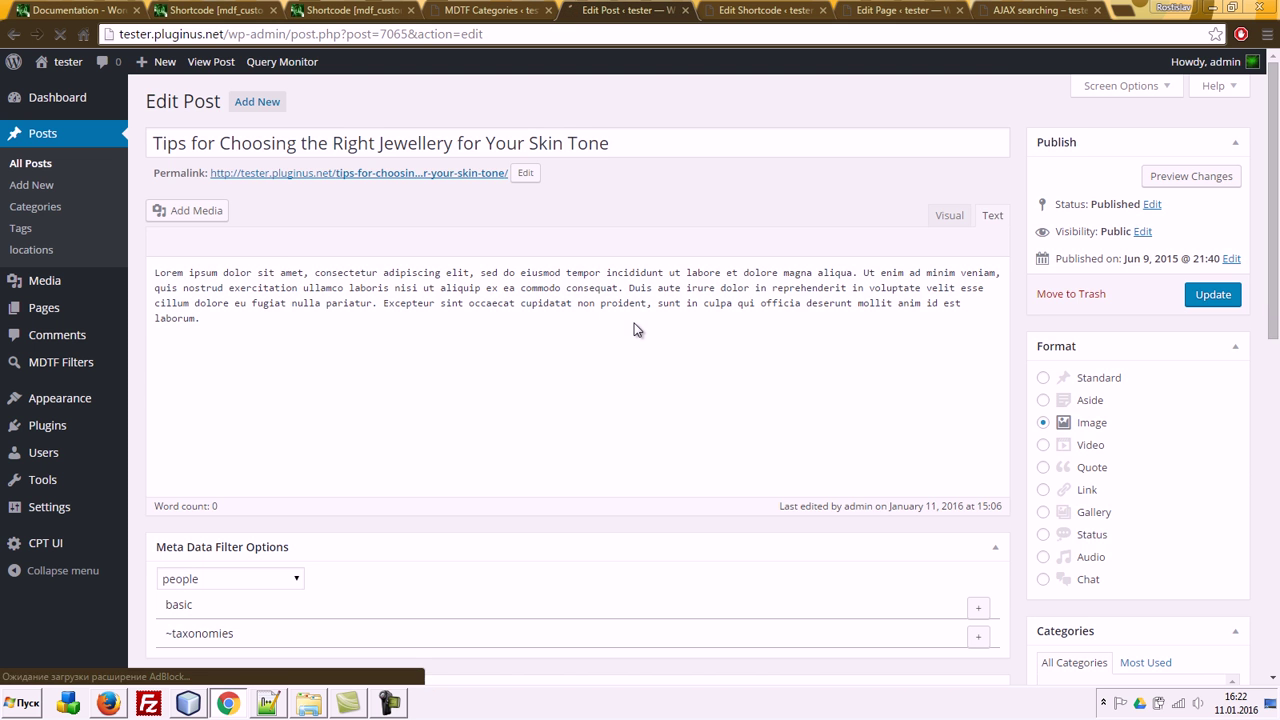
{"action": "scroll", "coordinate": [257, 531], "scroll_direction": "down", "scroll_amount": 3}
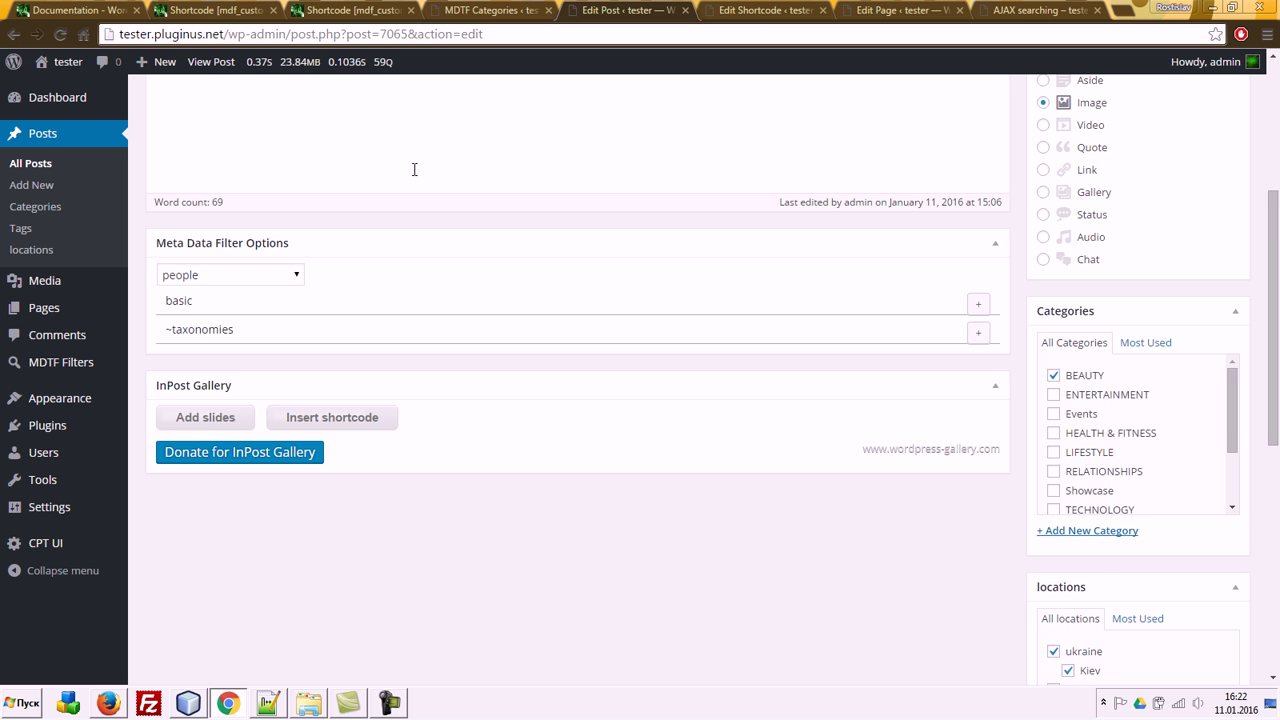
{"action": "scroll", "coordinate": [496, 152], "scroll_direction": "up", "scroll_amount": 1}
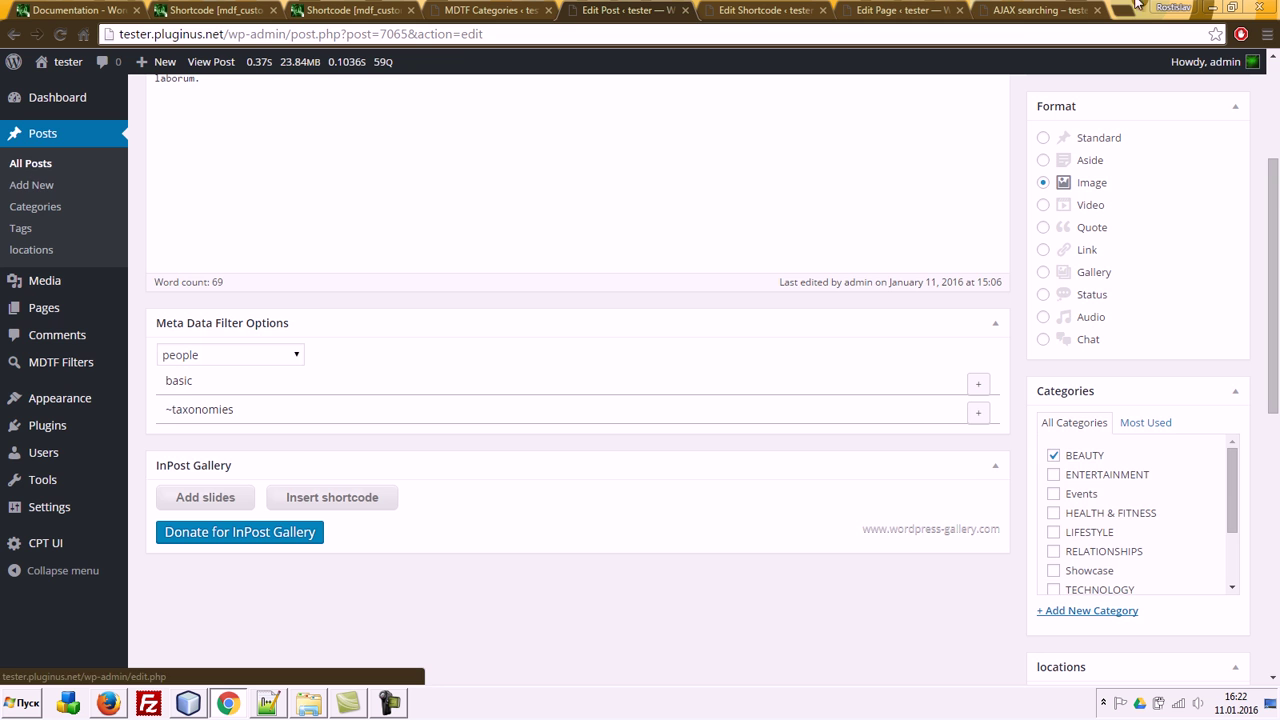
Step: Compare the meta_data_filter_cat=91 attribute in the AJAX searching page's shortcode with the filter-category choices in the jewellery post
{"action": "left_click", "coordinate": [1038, 9]}
{"action": "left_click", "coordinate": [888, 9]}
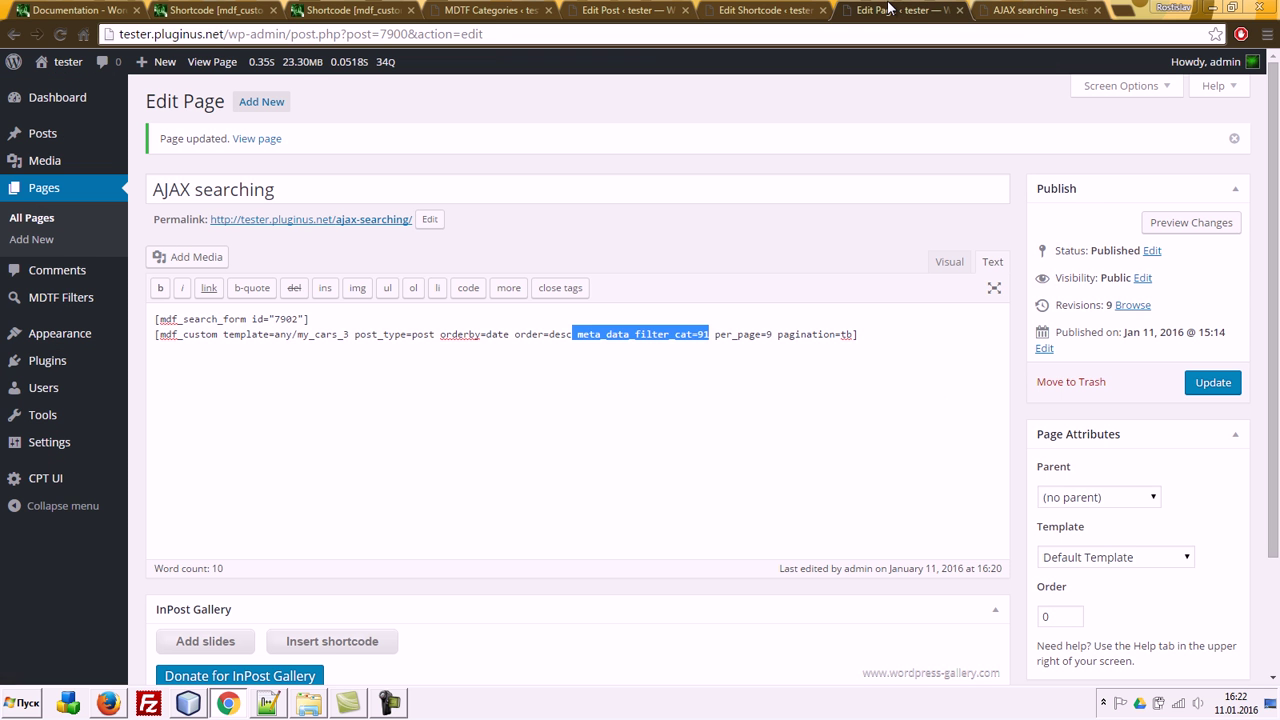
{"action": "double_click", "coordinate": [657, 334]}
{"action": "left_click", "coordinate": [1014, 10]}
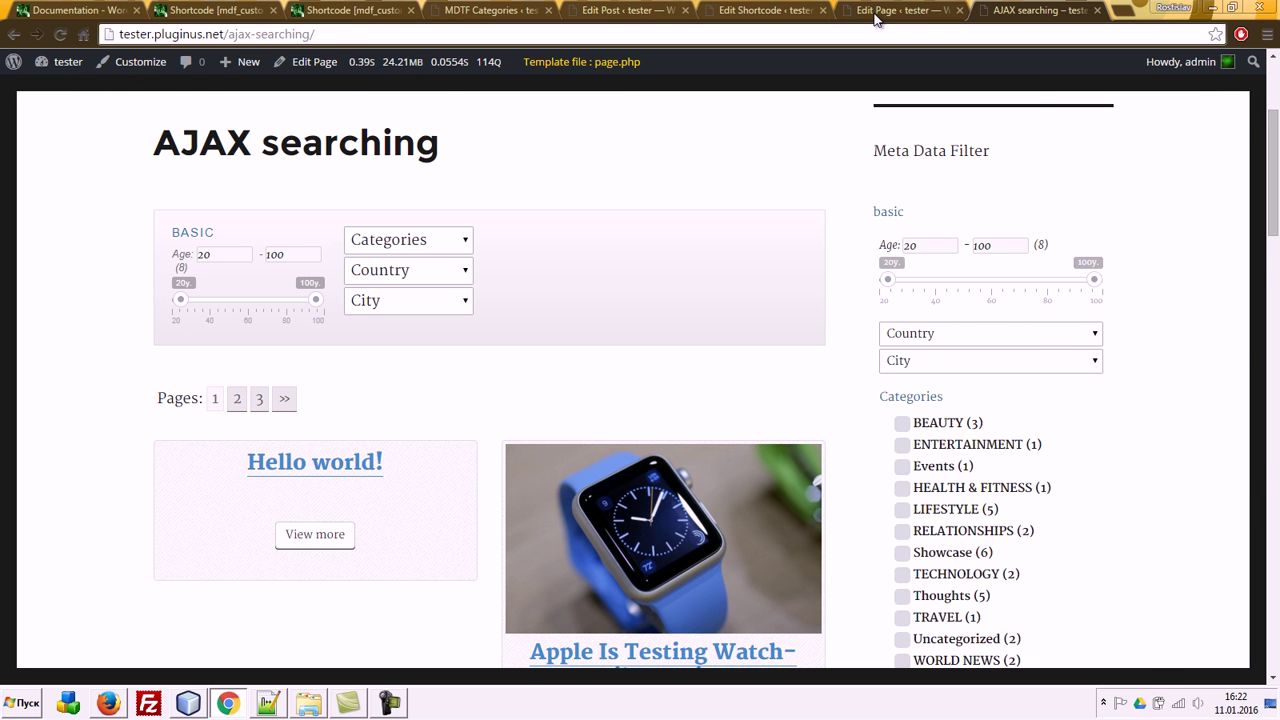
{"action": "left_click", "coordinate": [640, 10]}
{"action": "left_click", "coordinate": [214, 356]}
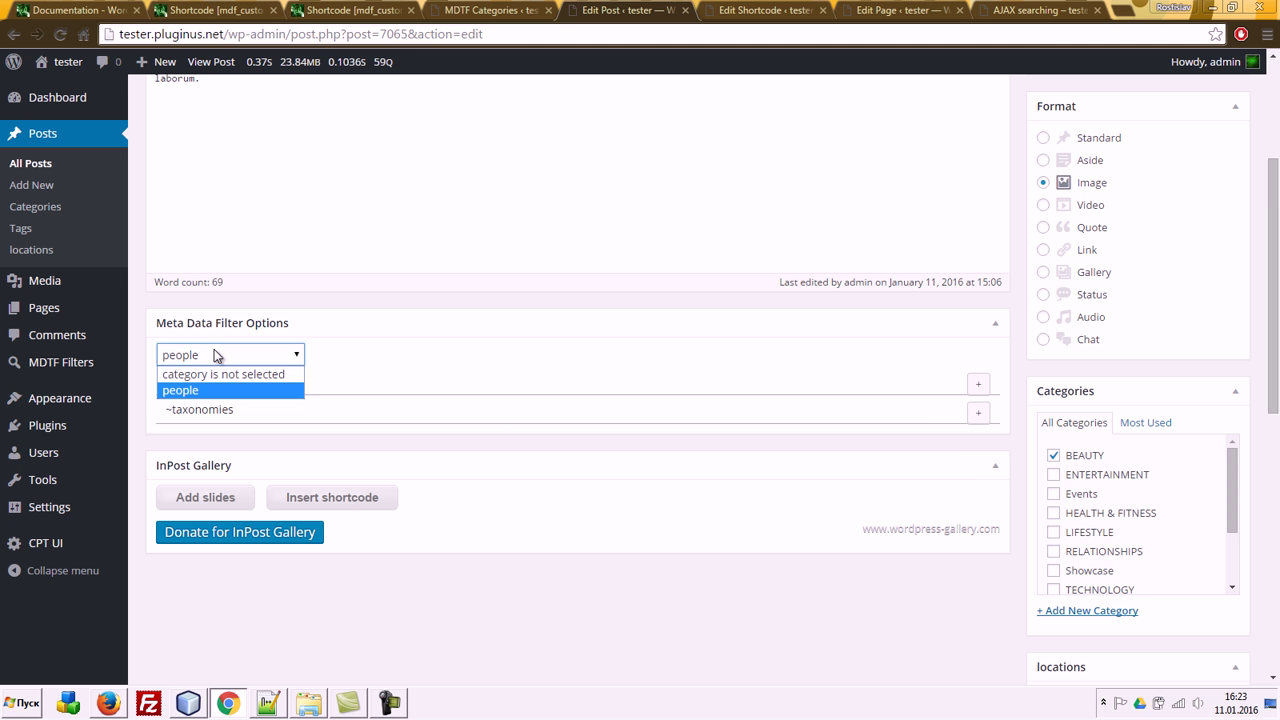
{"action": "left_click", "coordinate": [1064, 9]}
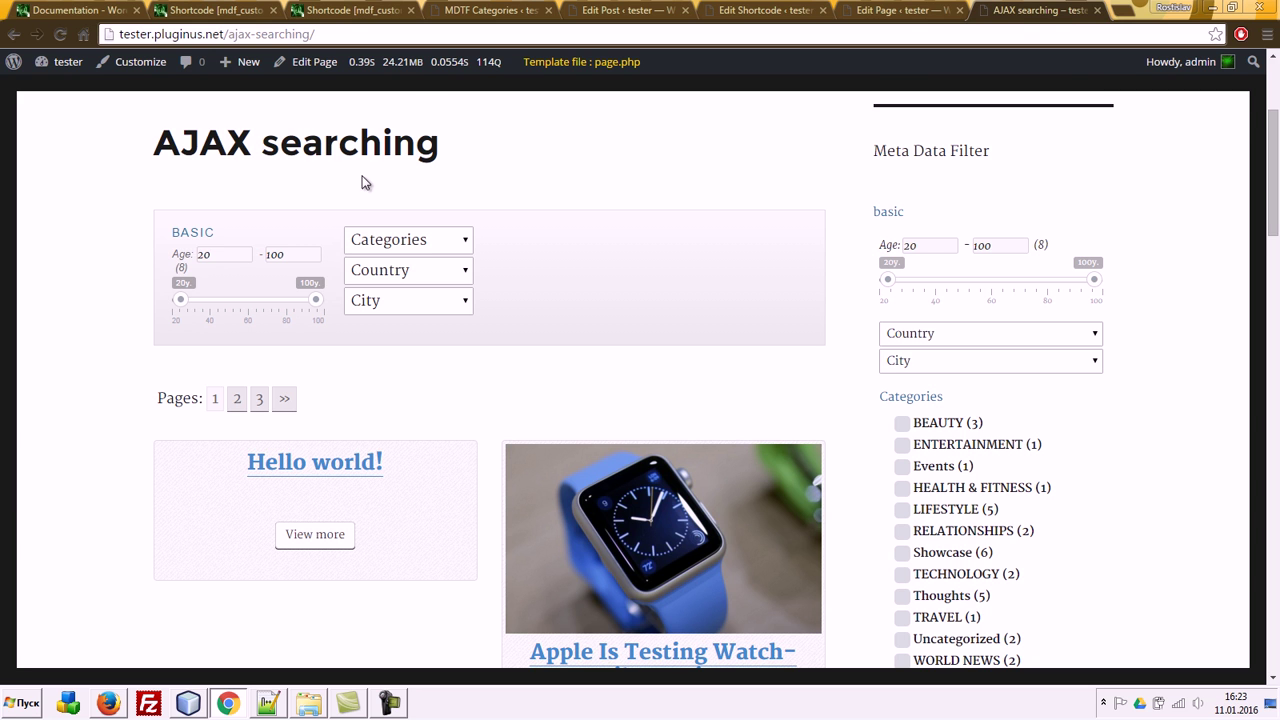
{"action": "left_click_drag", "start_coordinate": [161, 145], "coordinate": [625, 151]}
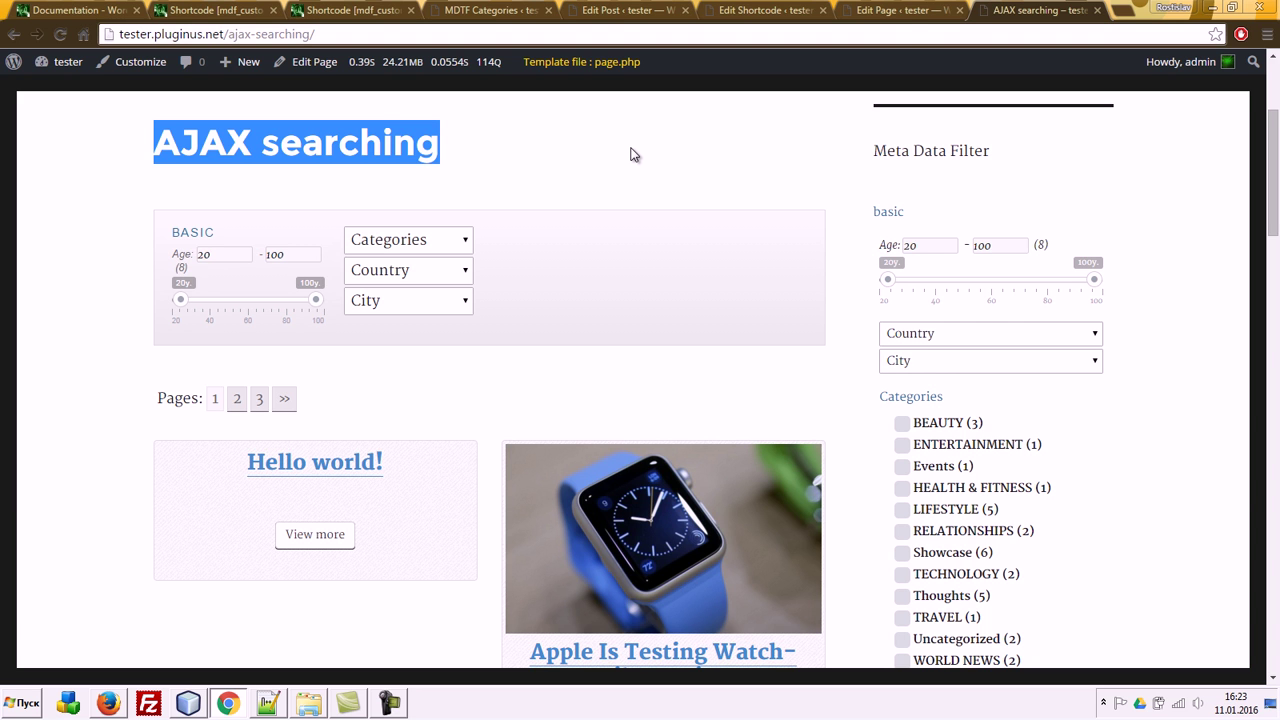
Step: Compare the mdf_search_form id in the AJAX searching page with the post ID in the shortcode editor's address
{"action": "left_click", "coordinate": [880, 12]}
{"action": "left_click", "coordinate": [775, 10]}
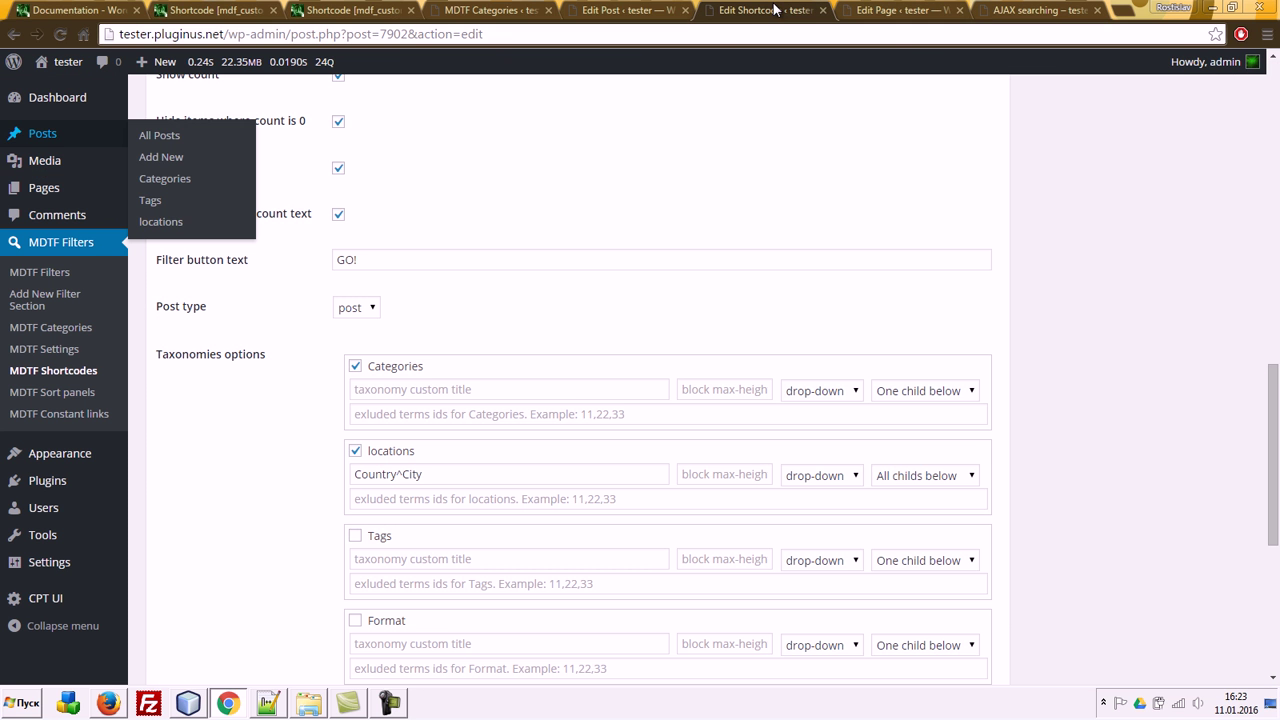
{"action": "scroll", "coordinate": [1140, 340], "scroll_direction": "up", "scroll_amount": 4}
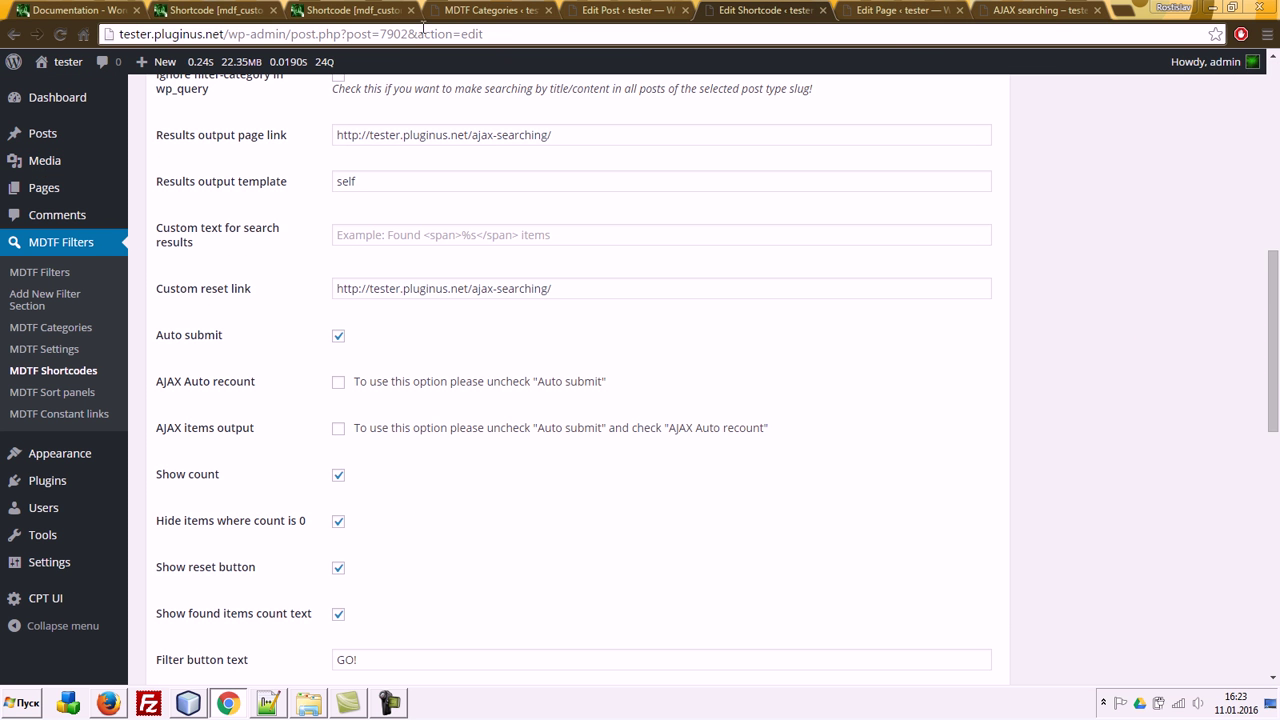
{"action": "left_click", "coordinate": [390, 42]}
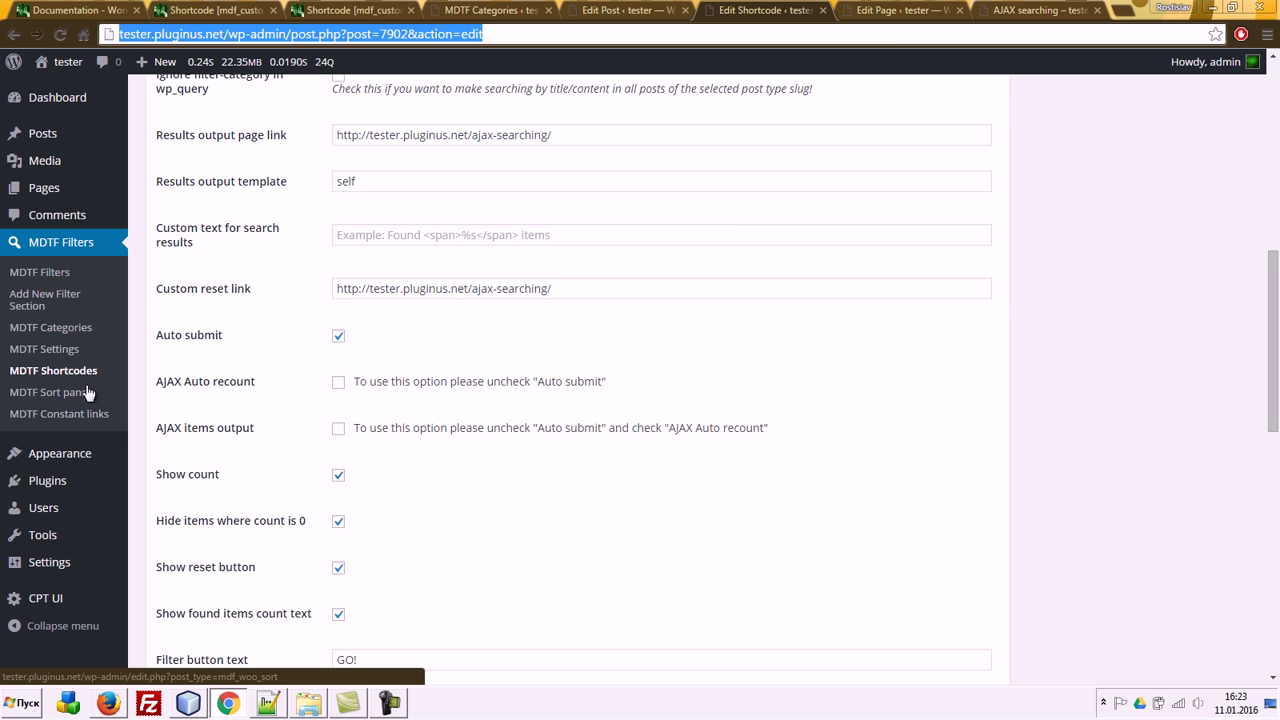
{"action": "left_click", "coordinate": [900, 10]}
{"action": "left_click_drag", "start_coordinate": [320, 318], "coordinate": [64, 326]}
{"action": "left_click", "coordinate": [789, 10]}
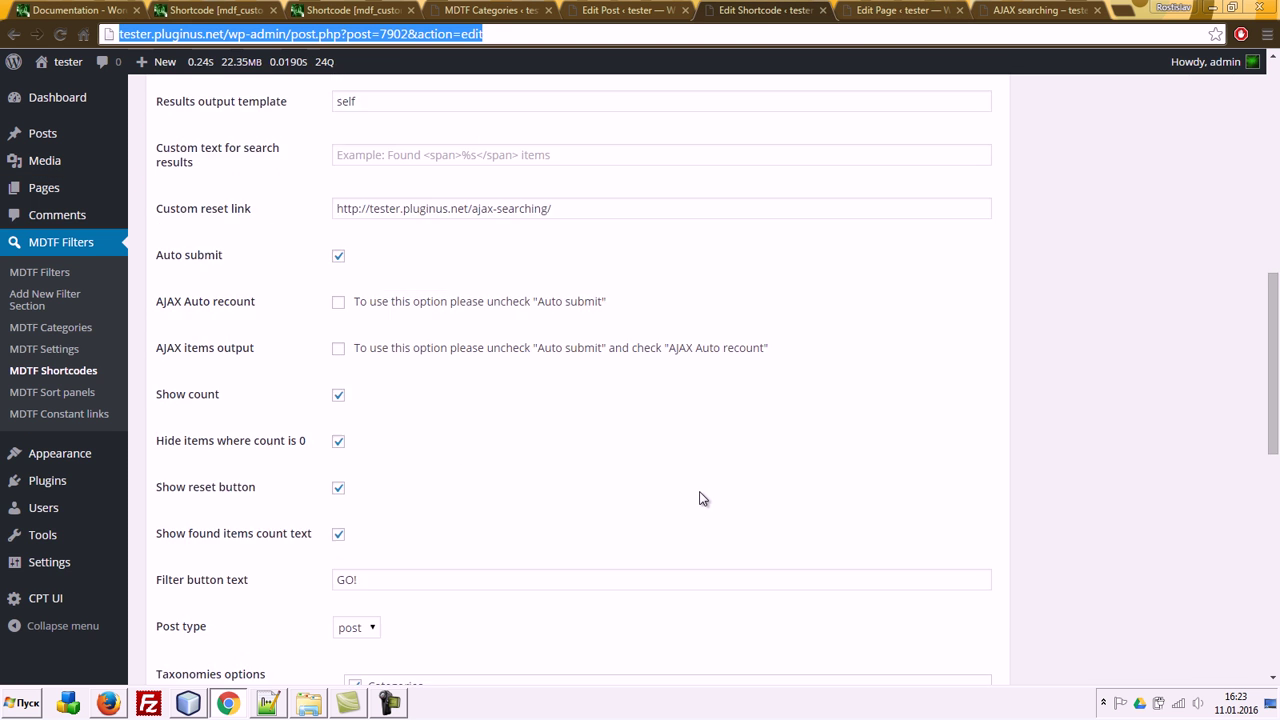
Step: Disable Auto submit, enable AJAX Auto recount and AJAX items output for the search form shortcode, and update it
{"action": "left_click", "coordinate": [339, 176]}
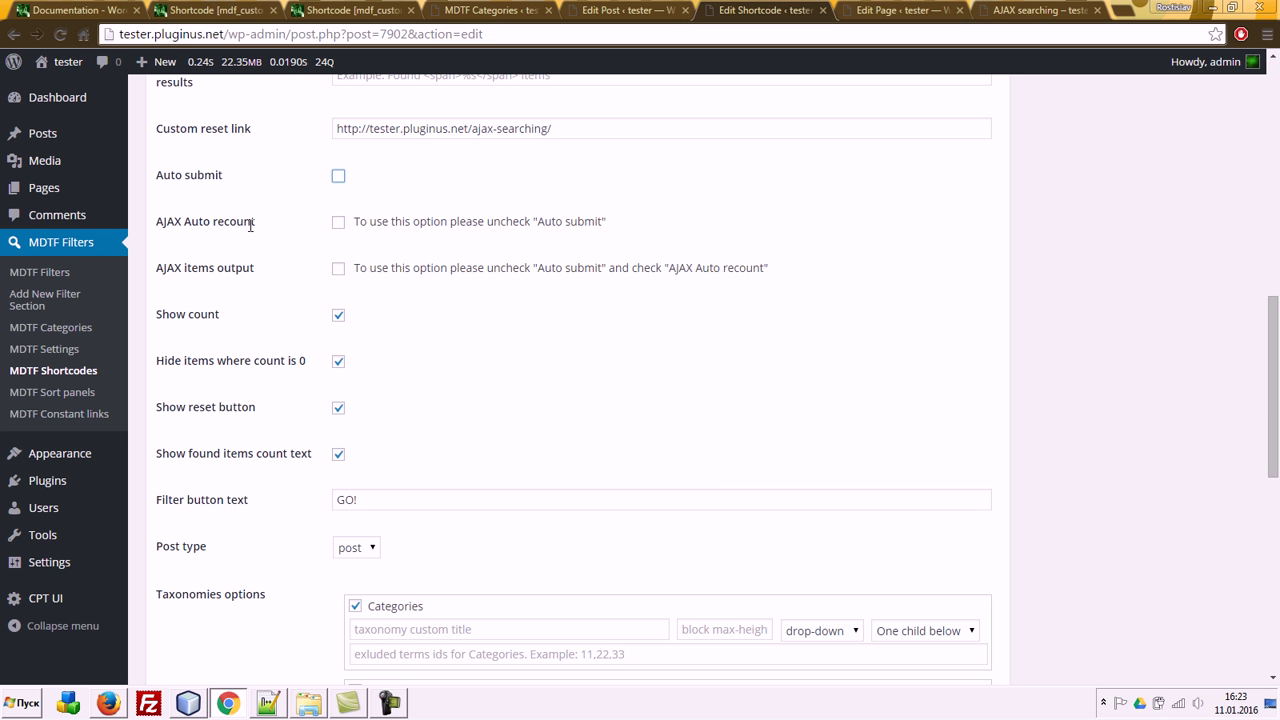
{"action": "left_click", "coordinate": [338, 224]}
{"action": "left_click", "coordinate": [338, 268]}
{"action": "scroll", "coordinate": [1190, 380], "scroll_direction": "up", "scroll_amount": 6}
{"action": "left_click", "coordinate": [1213, 257]}
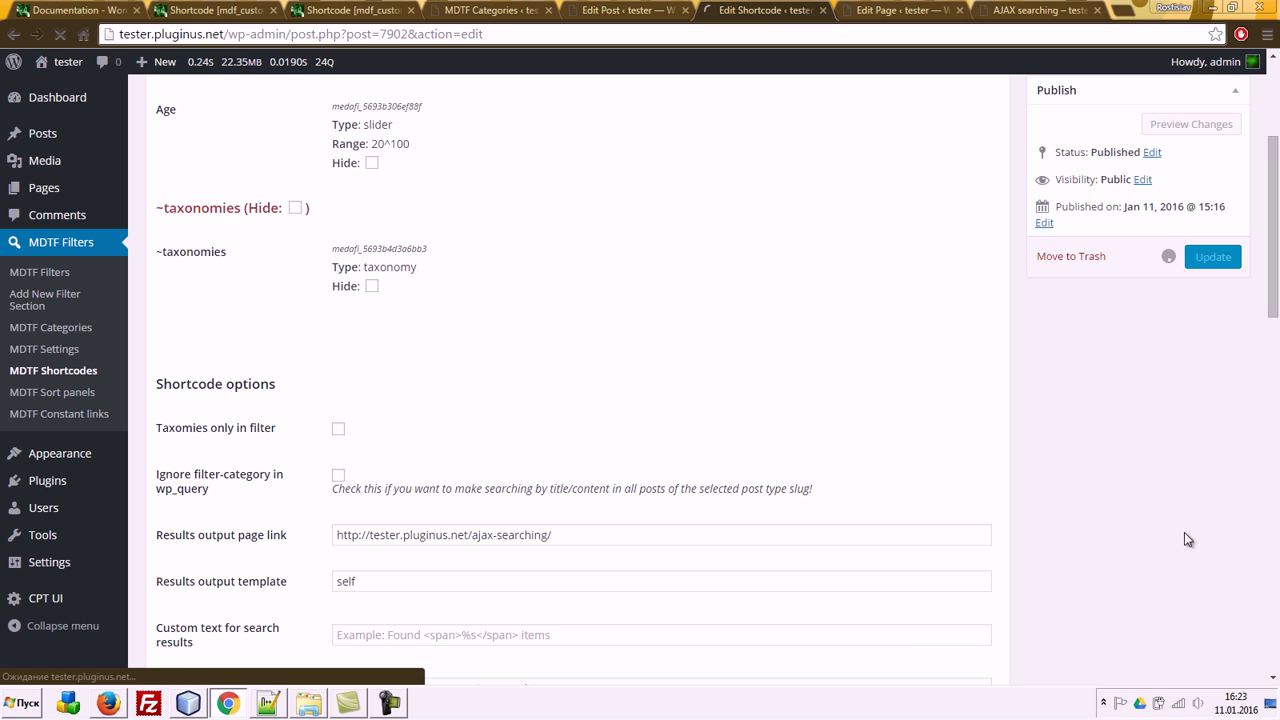
Step: Reload the AJAX searching page, filter Categories by BEAUTY, and check the recounted filter against the listed posts
{"action": "left_click", "coordinate": [1010, 11]}
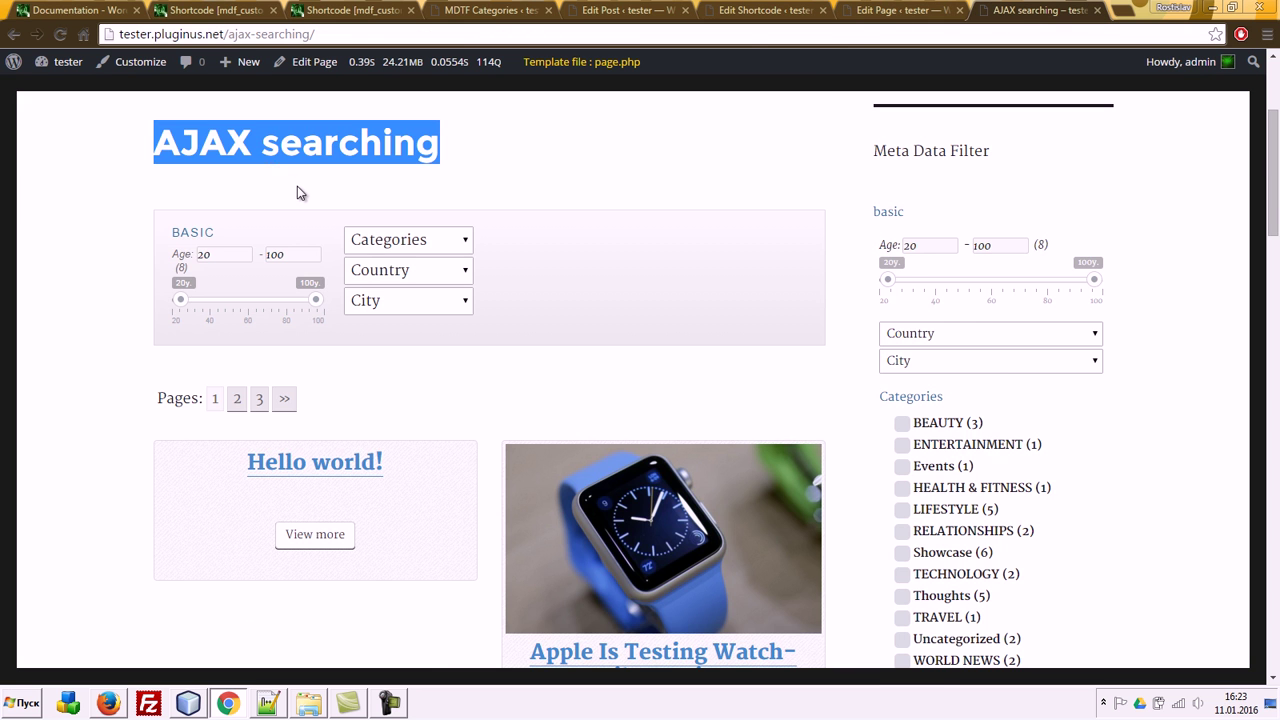
{"action": "scroll", "coordinate": [296, 190], "scroll_direction": "up", "scroll_amount": 3}
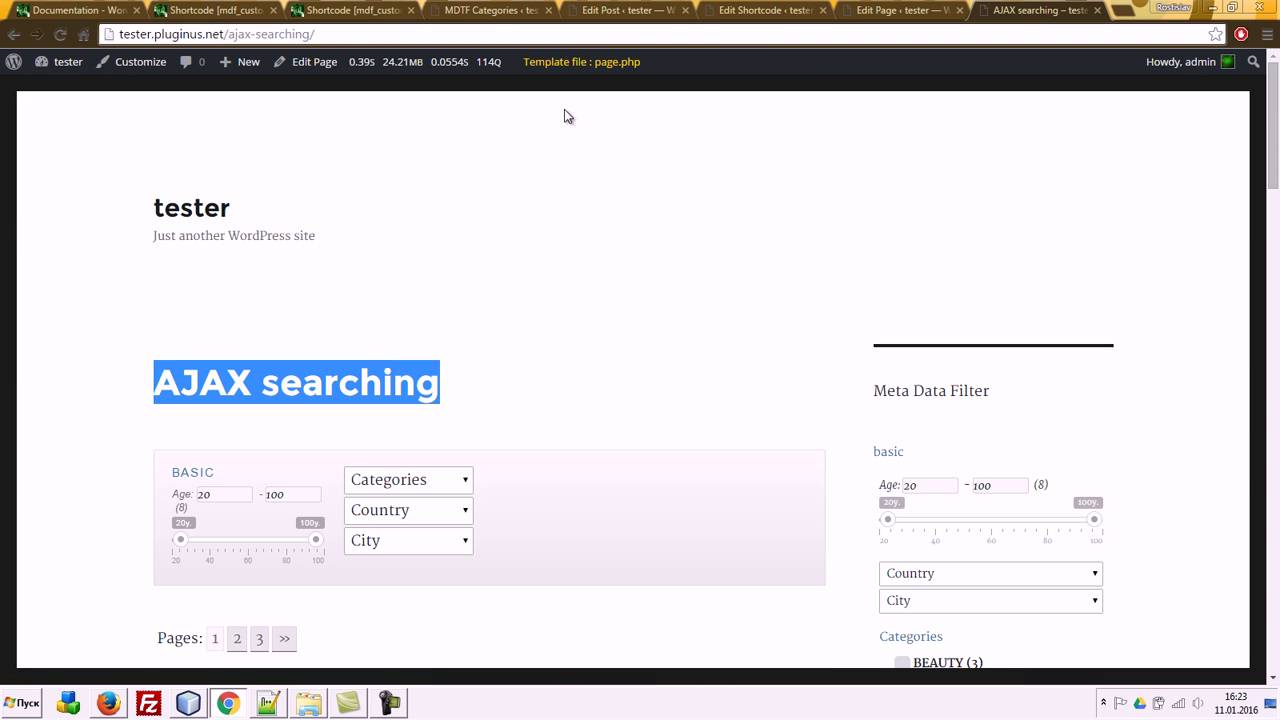
{"action": "key", "text": "F5"}
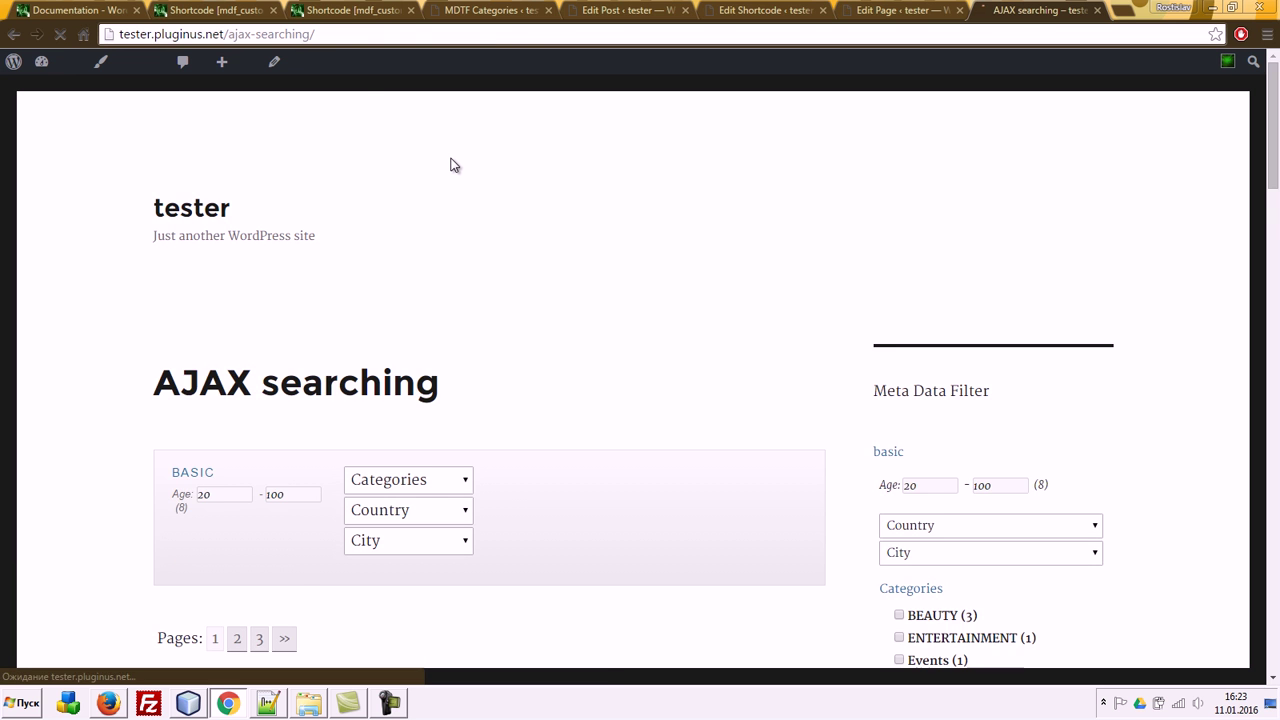
{"action": "scroll", "coordinate": [448, 168], "scroll_direction": "down", "scroll_amount": 3}
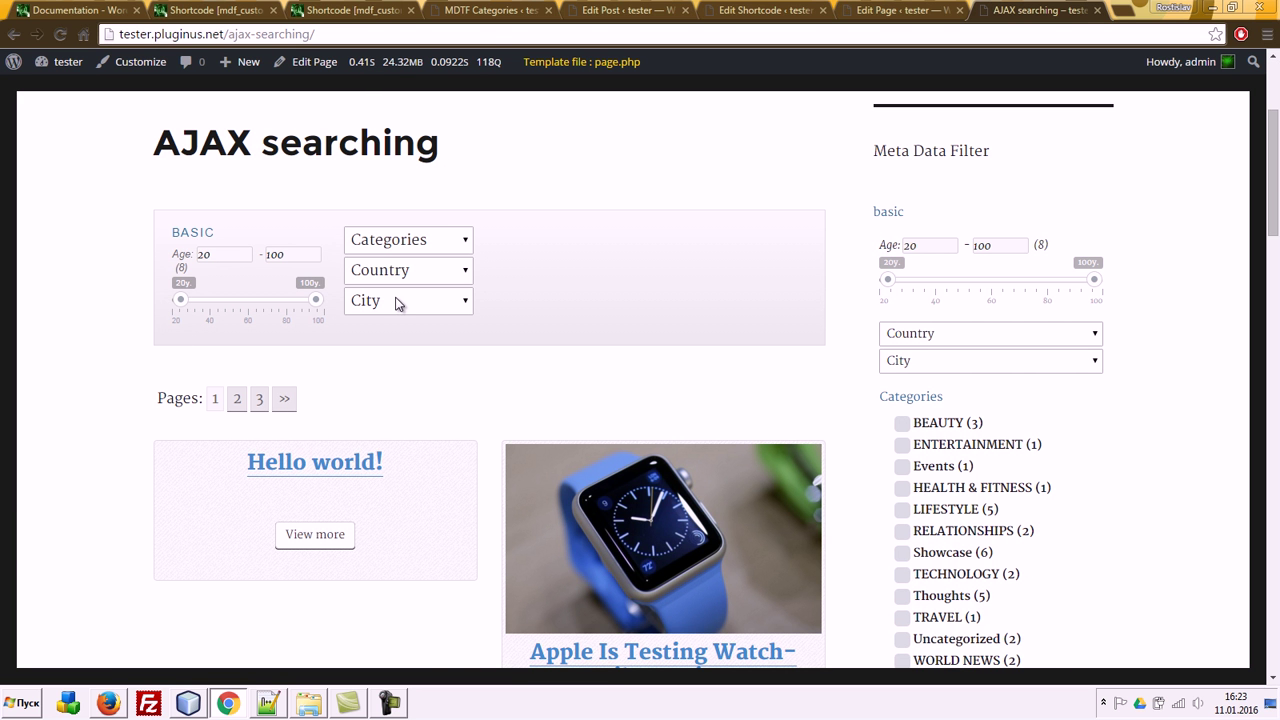
{"action": "left_click", "coordinate": [400, 240]}
{"action": "left_click", "coordinate": [428, 286]}
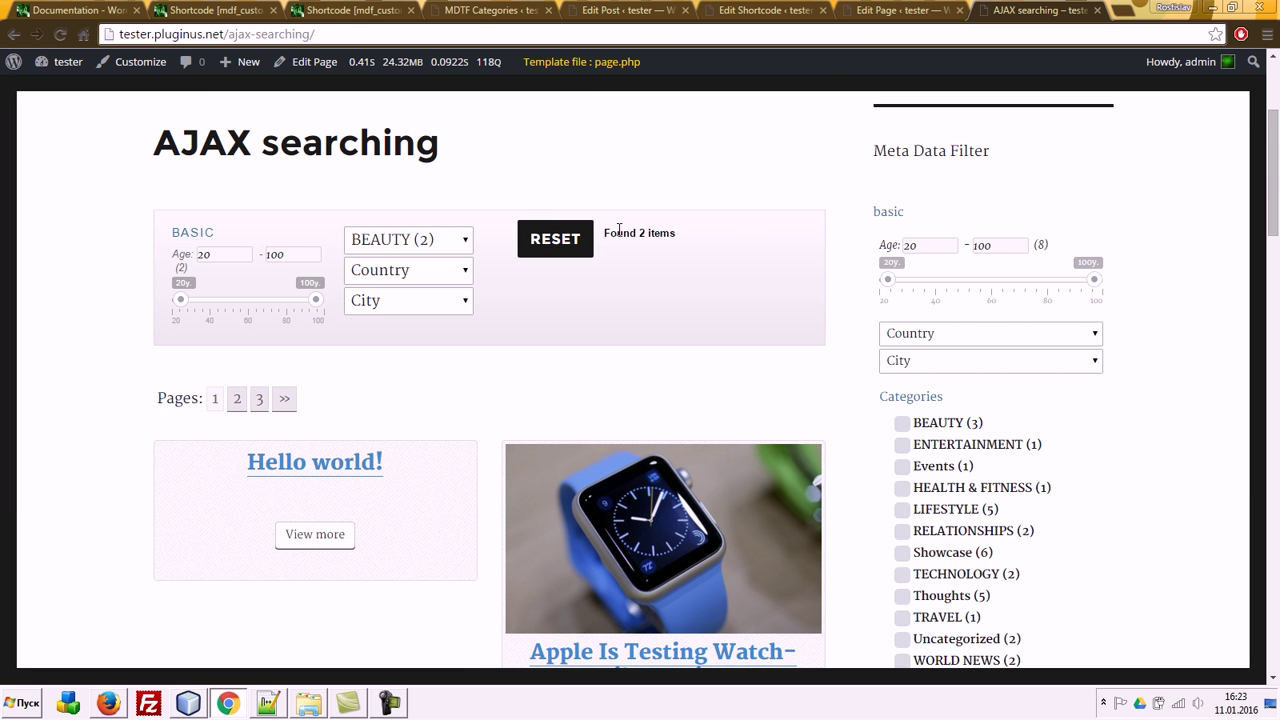
{"action": "scroll", "coordinate": [420, 366], "scroll_direction": "down", "scroll_amount": 4}
{"action": "scroll", "coordinate": [420, 366], "scroll_direction": "down", "scroll_amount": 5}
{"action": "scroll", "coordinate": [420, 366], "scroll_direction": "up", "scroll_amount": 10}
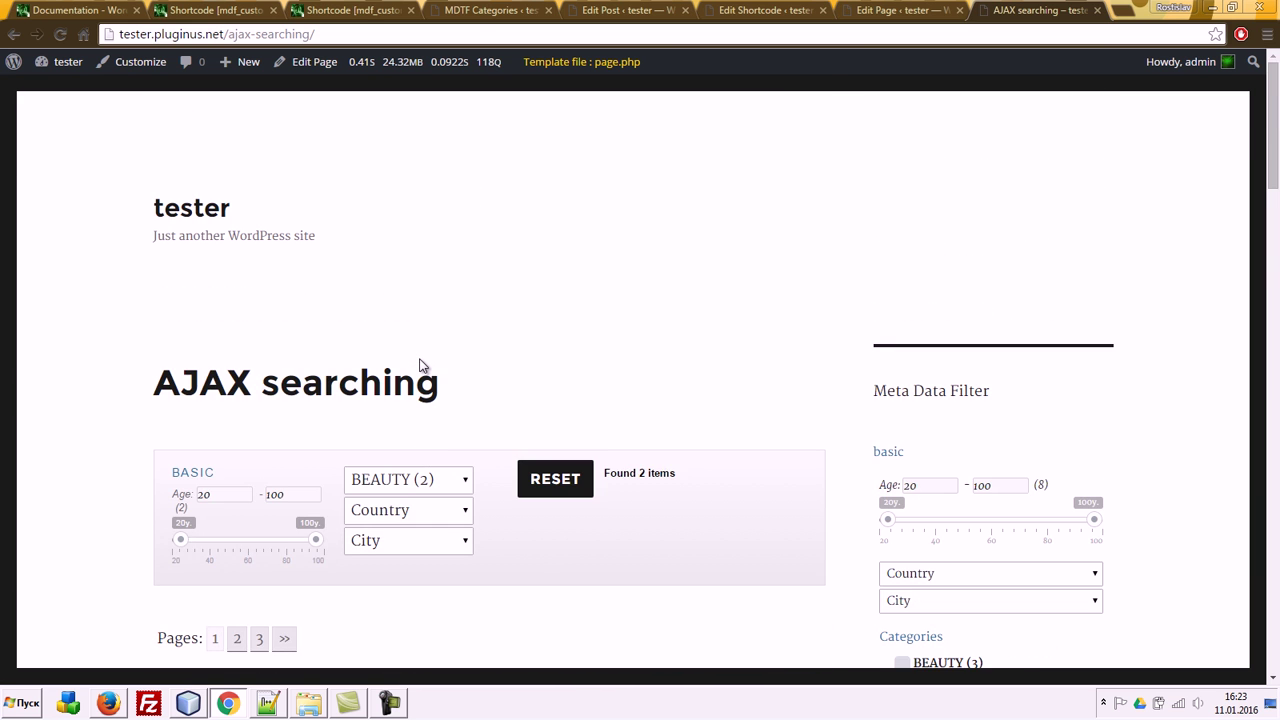
Step: Look through the mdf_custom reference pages on the plugin site and open its Documentation section to find the AJAX output shortcode
{"action": "left_click", "coordinate": [350, 9]}
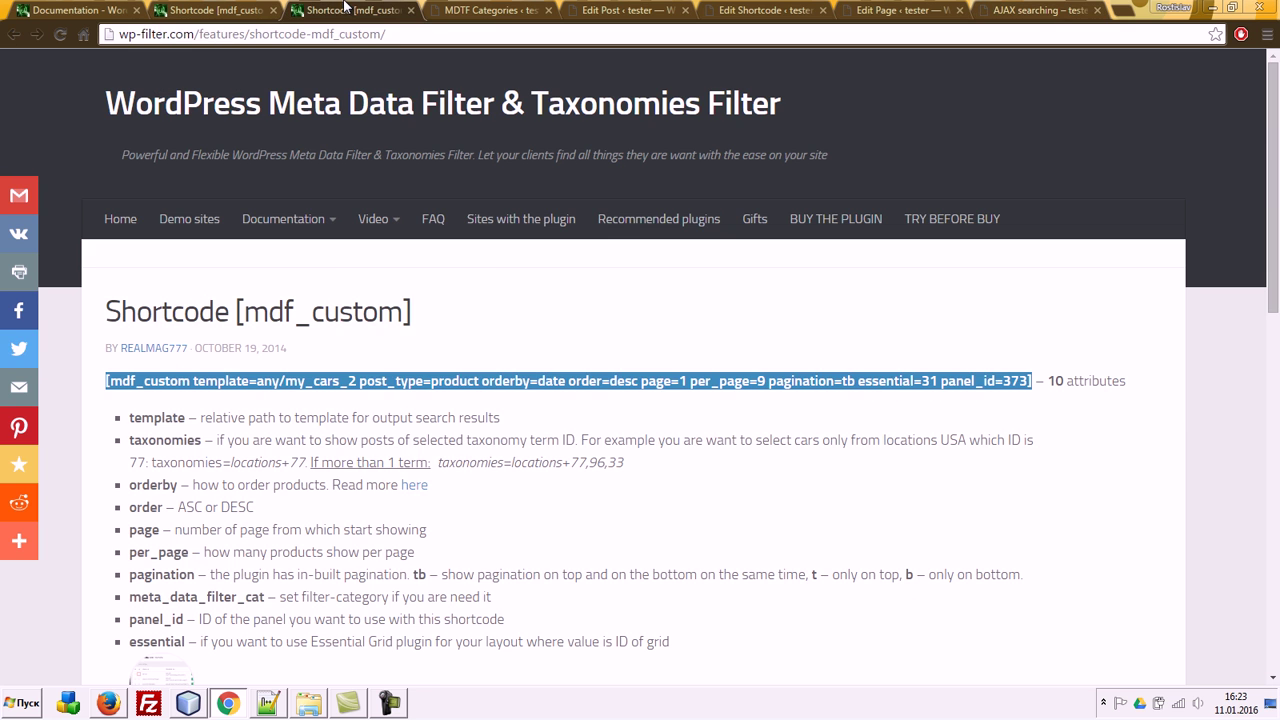
{"action": "mouse_move", "coordinate": [388, 230]}
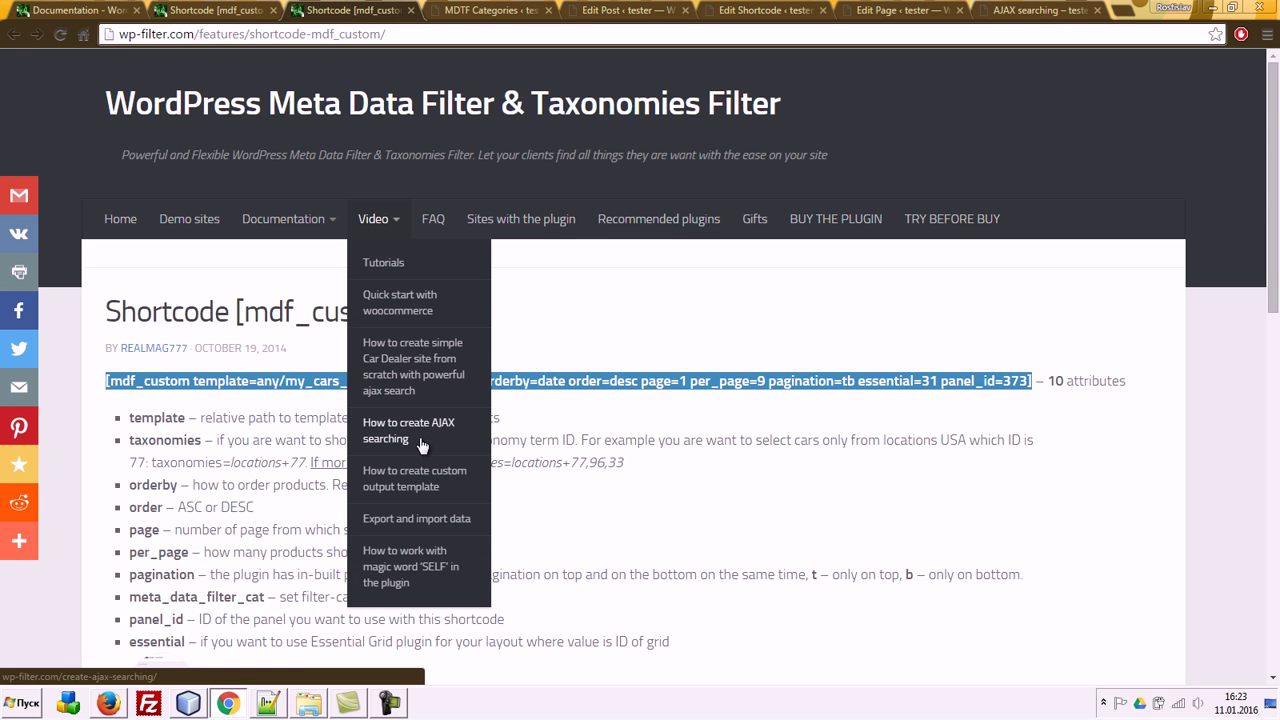
{"action": "left_click", "coordinate": [608, 310]}
{"action": "scroll", "coordinate": [621, 300], "scroll_direction": "down", "scroll_amount": 3}
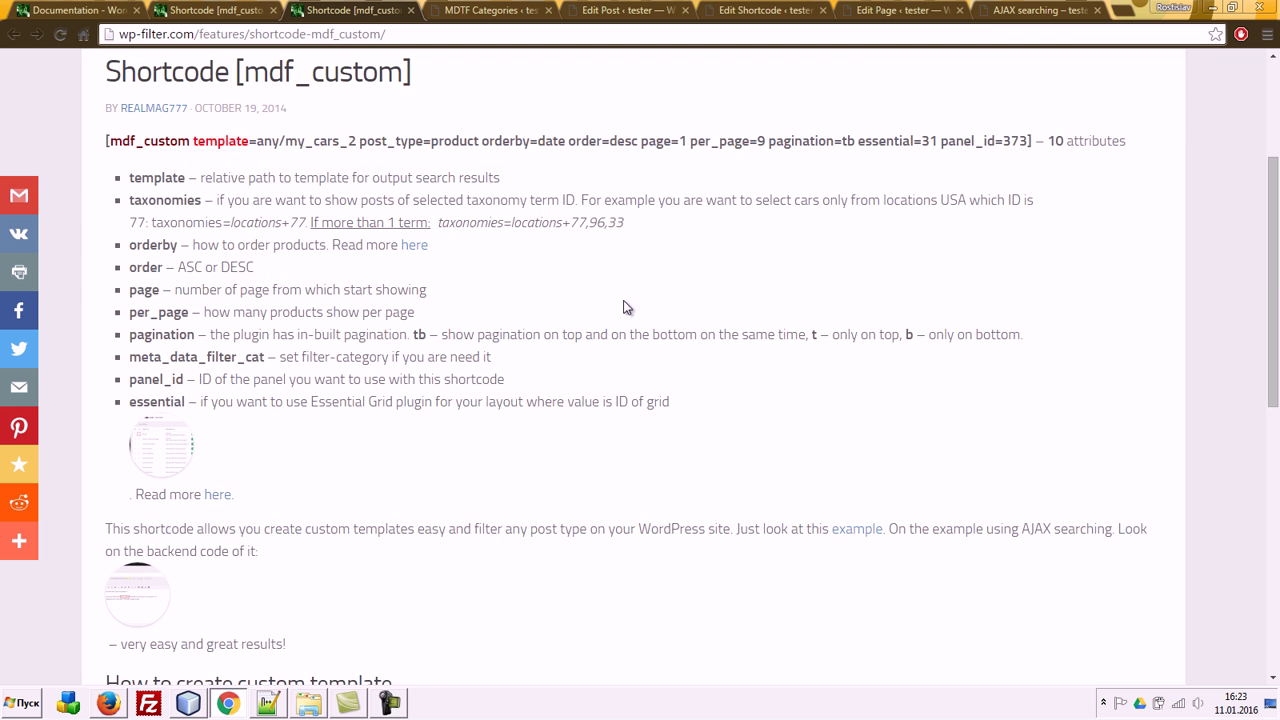
{"action": "left_click", "coordinate": [207, 9]}
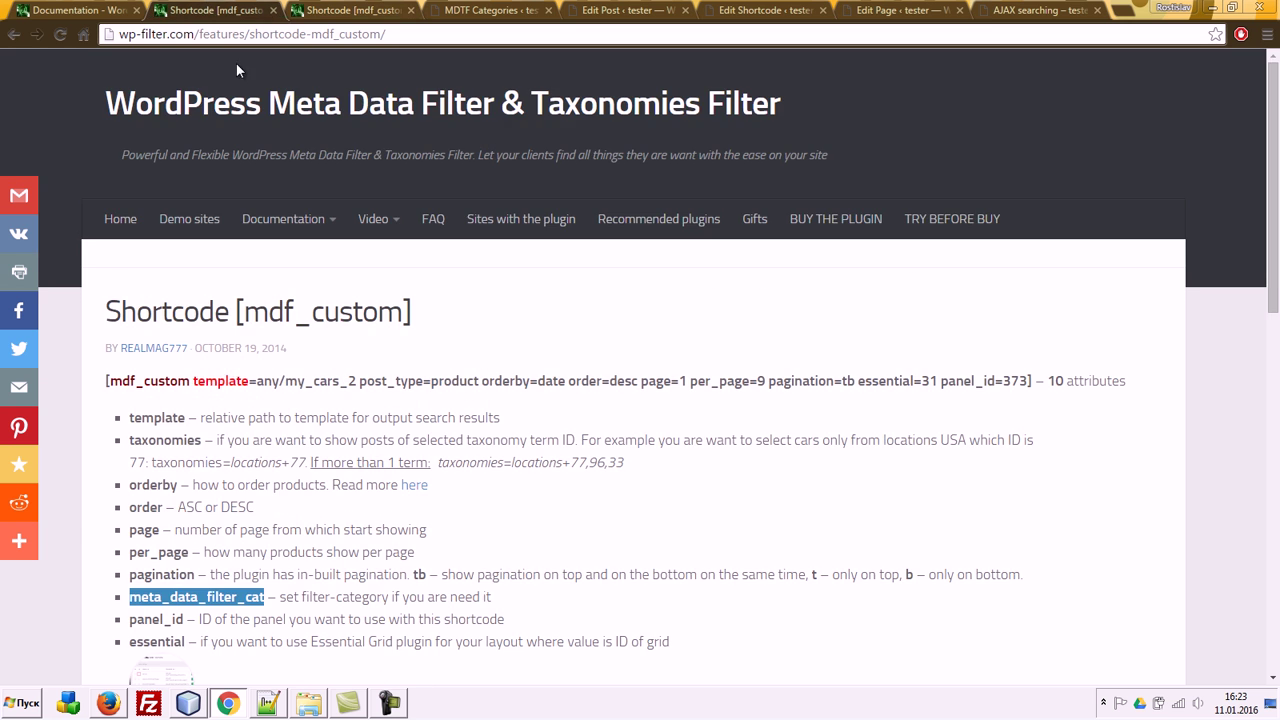
{"action": "left_click", "coordinate": [351, 8]}
{"action": "scroll", "coordinate": [295, 145], "scroll_direction": "up", "scroll_amount": 3}
{"action": "mouse_move", "coordinate": [264, 232]}
{"action": "left_click", "coordinate": [265, 265]}
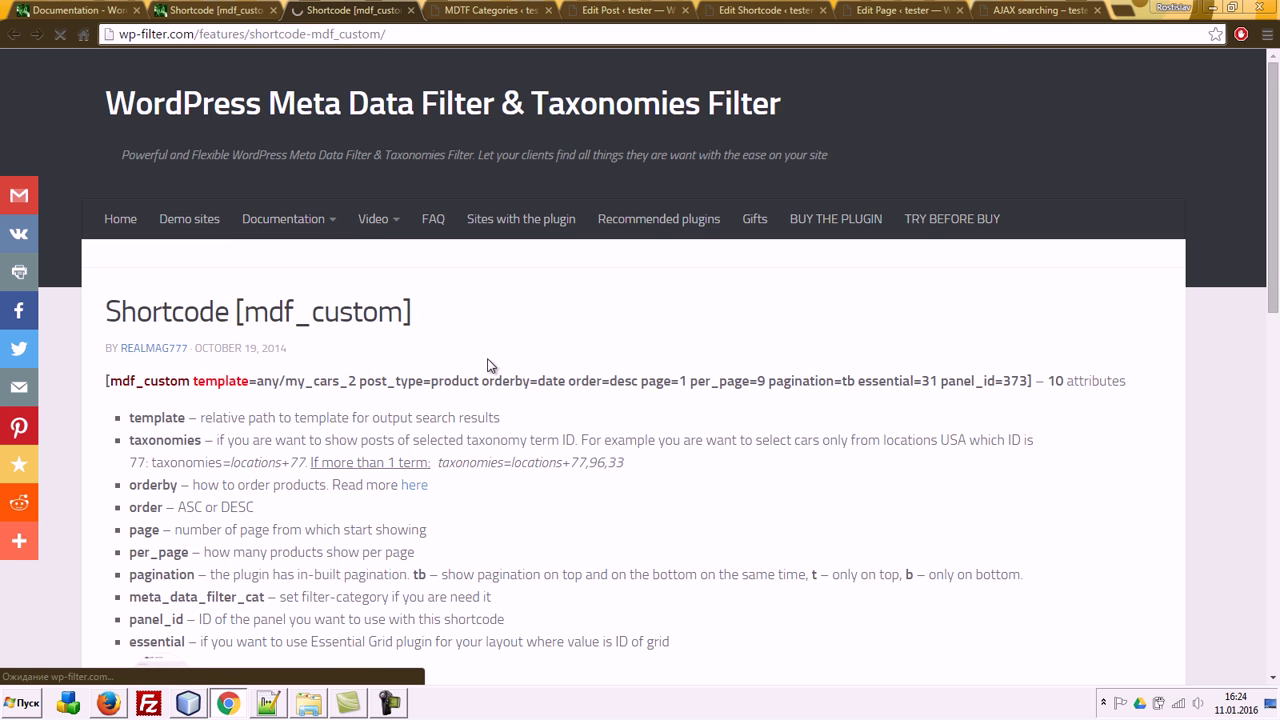
{"action": "scroll", "coordinate": [490, 366], "scroll_direction": "down", "scroll_amount": 6}
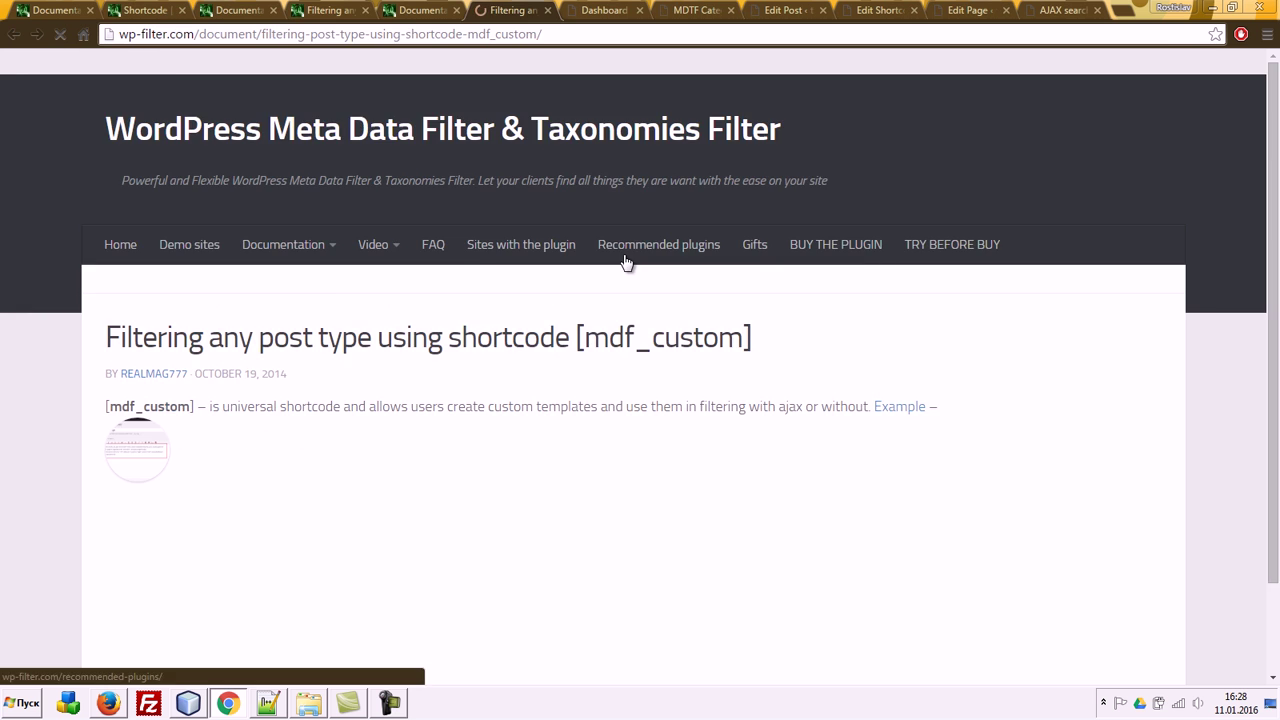
Step: Open the mdf_custom reference from the post type filtering article and follow its link to the mdf_results_by_ajax shortcode page
{"action": "scroll", "coordinate": [458, 264], "scroll_direction": "down", "scroll_amount": 3}
{"action": "left_click", "coordinate": [415, 259]}
{"action": "scroll", "coordinate": [545, 260], "scroll_direction": "down", "scroll_amount": 5}
{"action": "scroll", "coordinate": [540, 260], "scroll_direction": "up", "scroll_amount": 3}
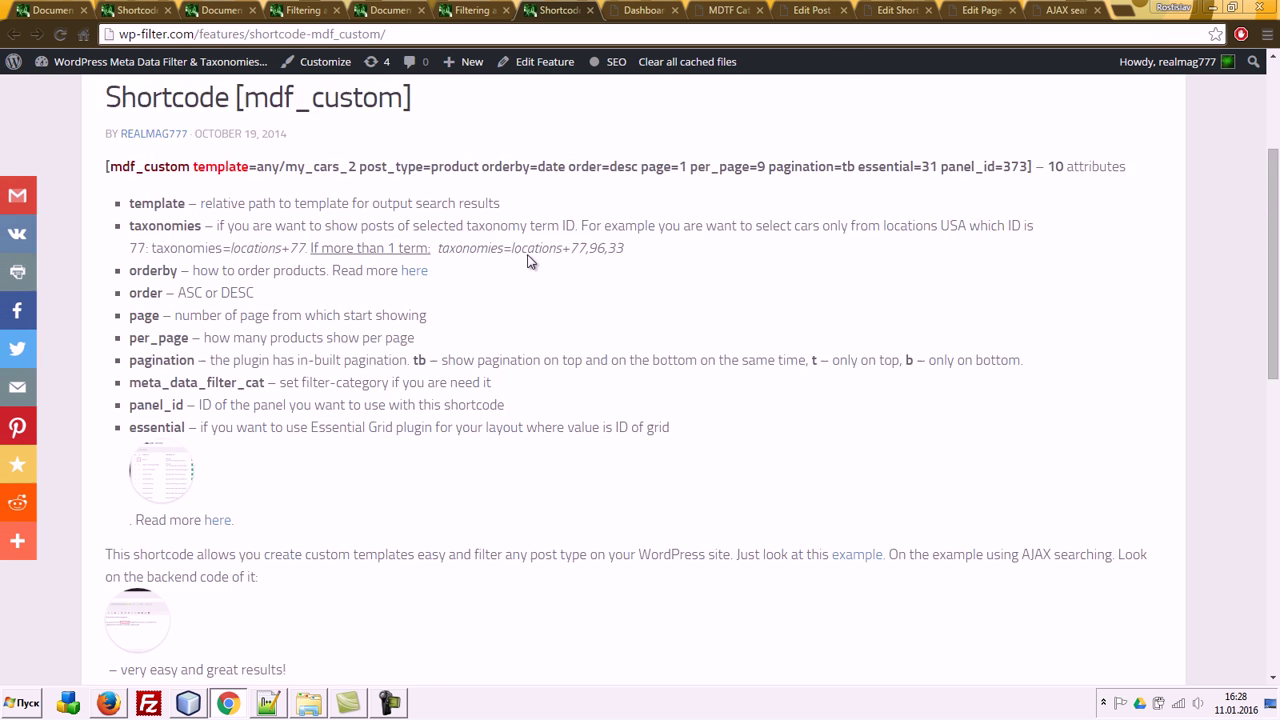
{"action": "left_click_drag", "start_coordinate": [111, 246], "coordinate": [403, 246]}
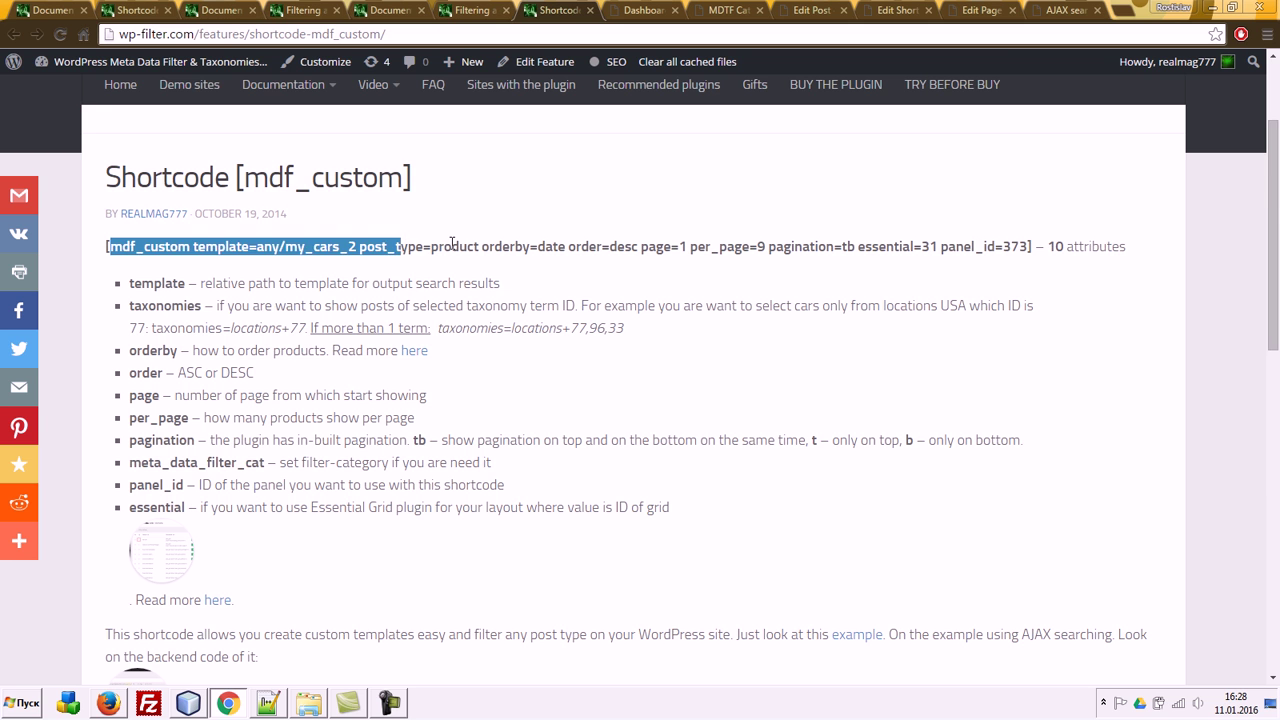
{"action": "scroll", "coordinate": [448, 240], "scroll_direction": "down", "scroll_amount": 5}
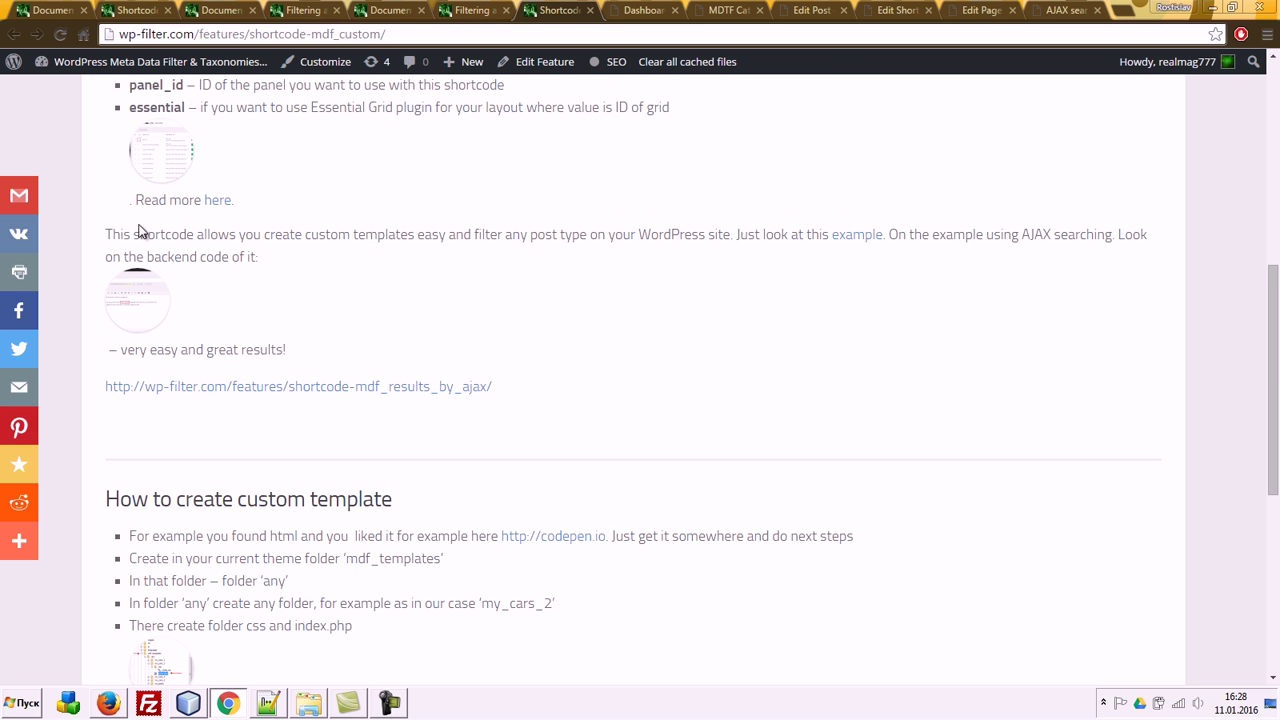
{"action": "left_click", "coordinate": [333, 398]}
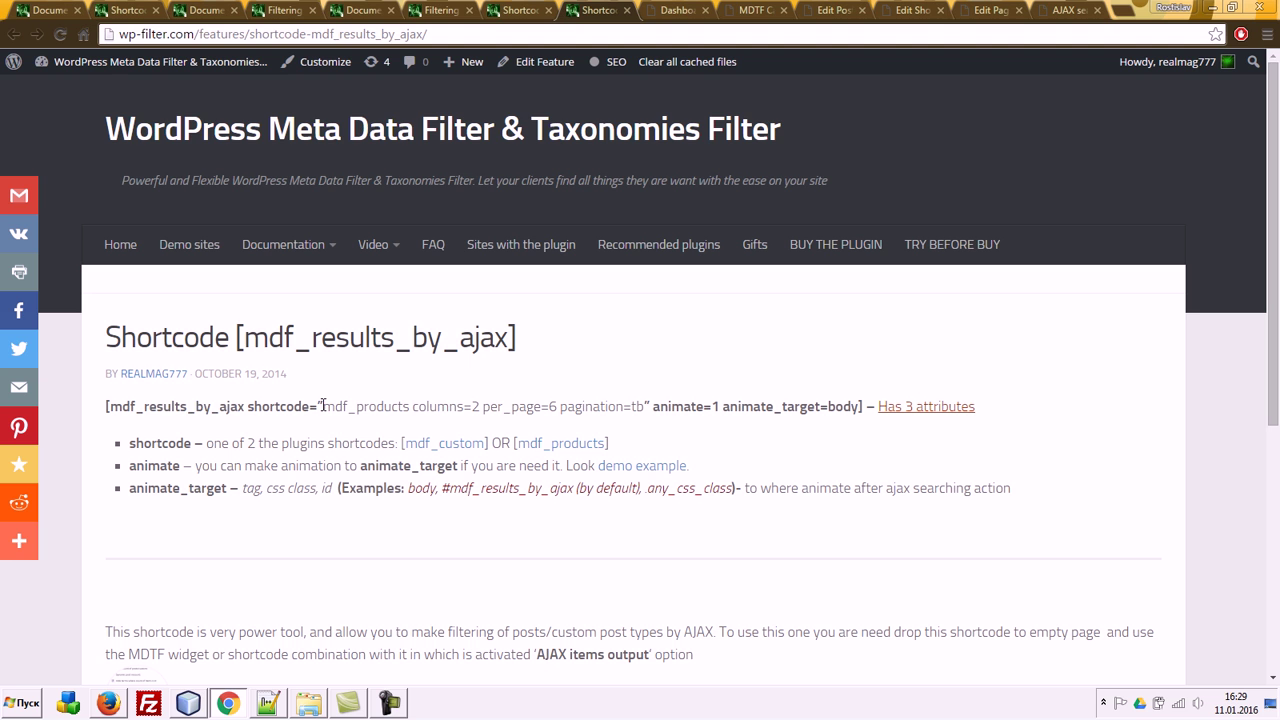
Step: Copy the opening part [mdf_results_by_ajax shortcode=" from the example shortcode
{"action": "left_click_drag", "start_coordinate": [332, 406], "coordinate": [647, 405]}
{"action": "left_click_drag", "start_coordinate": [314, 404], "coordinate": [106, 405]}
{"action": "left_click", "coordinate": [110, 413]}
{"action": "left_click_drag", "start_coordinate": [106, 405], "coordinate": [325, 406]}
{"action": "key", "text": "ctrl+c"}
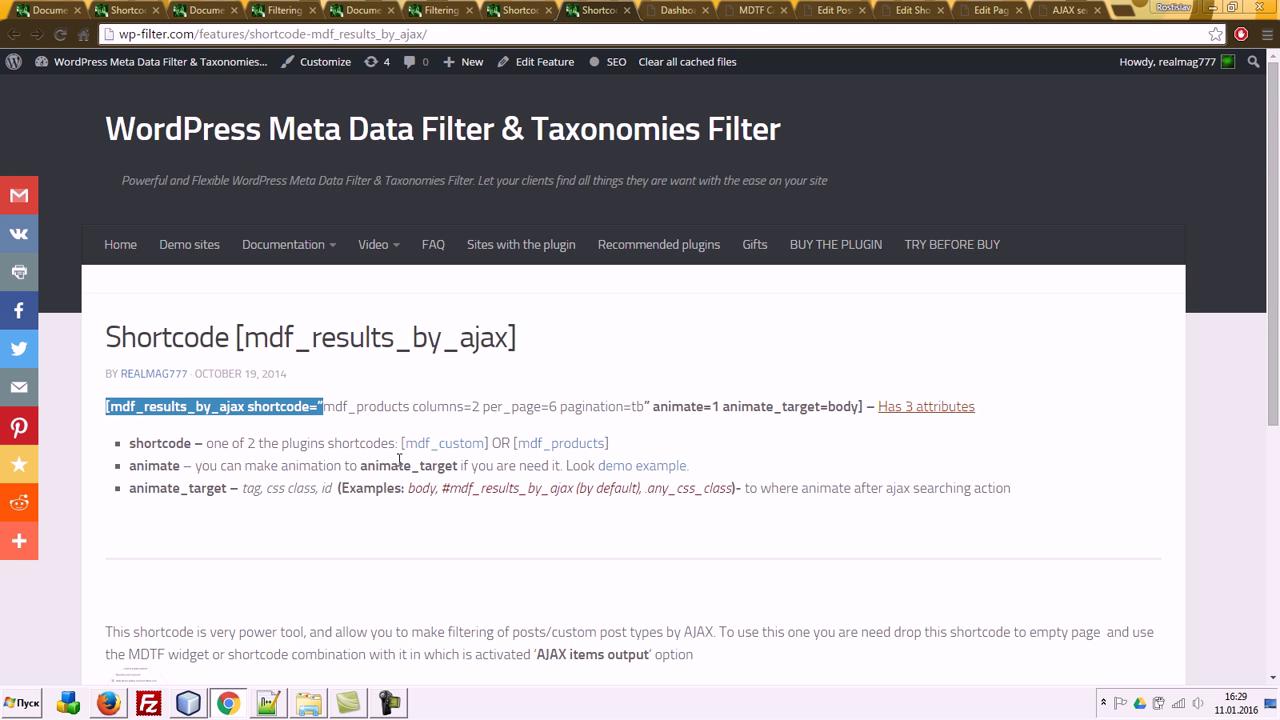
Step: Paste [mdf_results_by_ajax shortcode=" before mdf_custom in the AJAX searching page's content, replacing its opening bracket and using a straight quote
{"action": "left_click", "coordinate": [831, 8]}
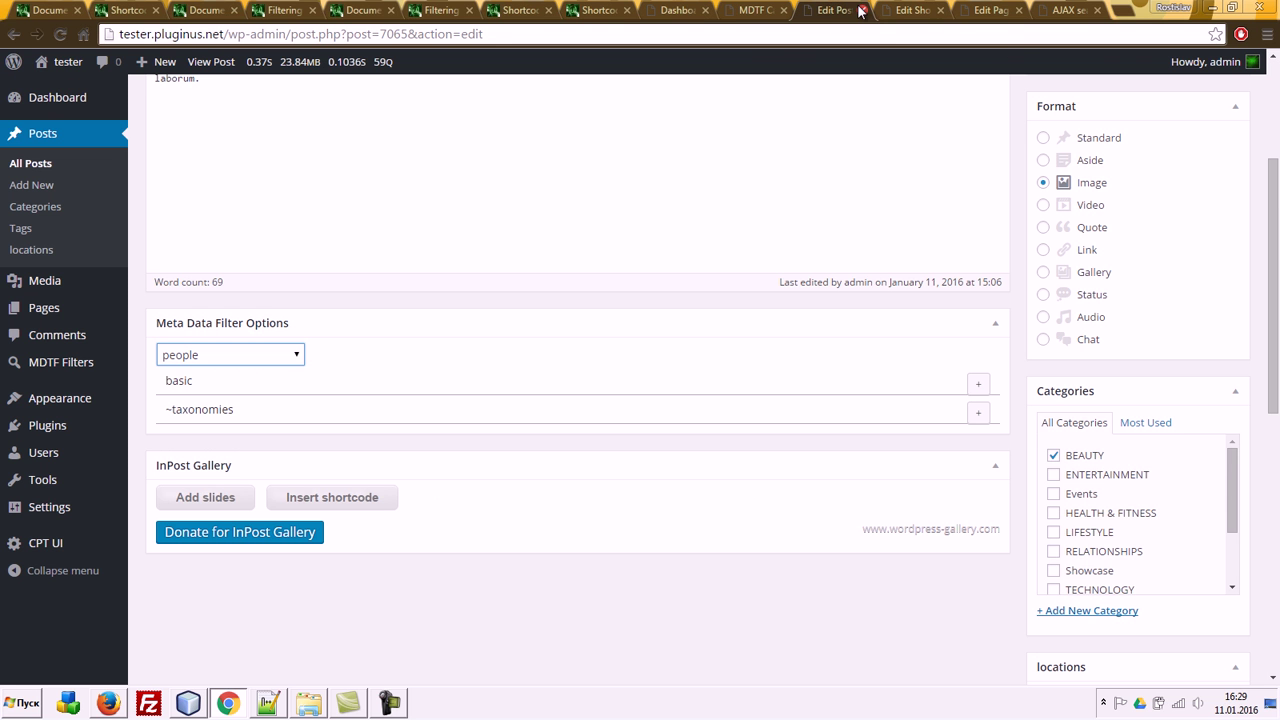
{"action": "left_click", "coordinate": [861, 10]}
{"action": "left_click", "coordinate": [895, 11]}
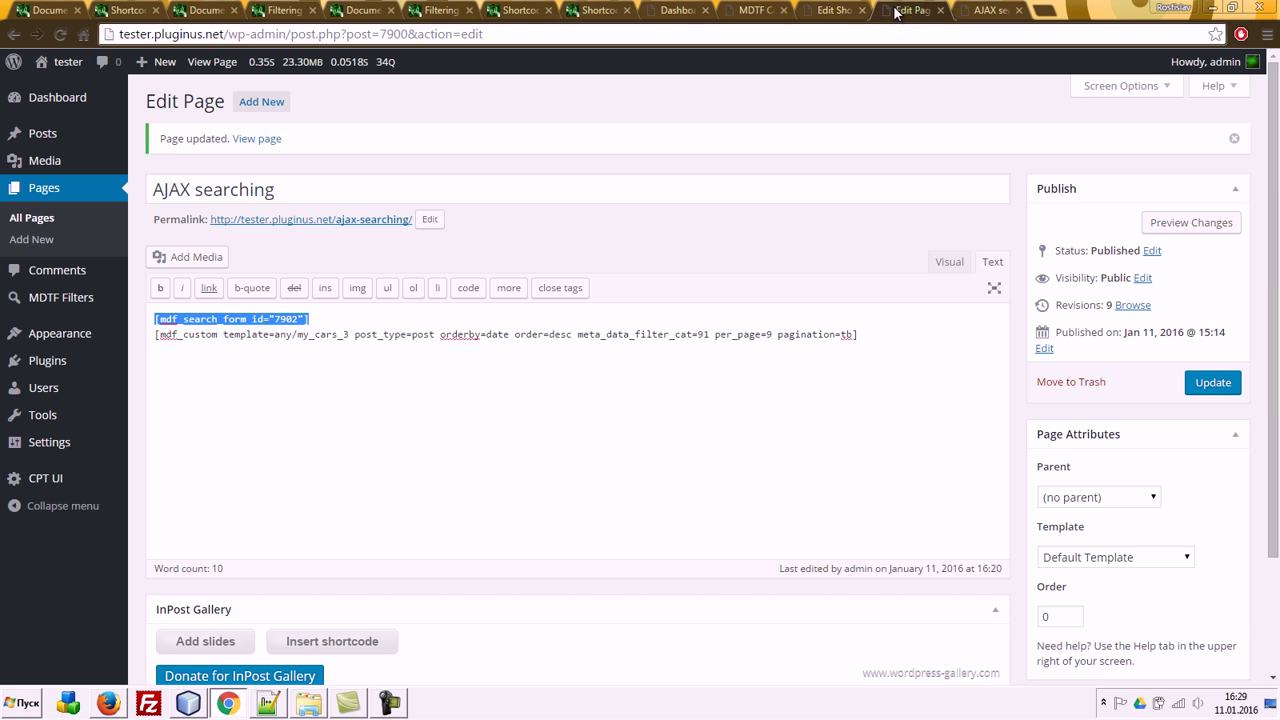
{"action": "left_click", "coordinate": [508, 336]}
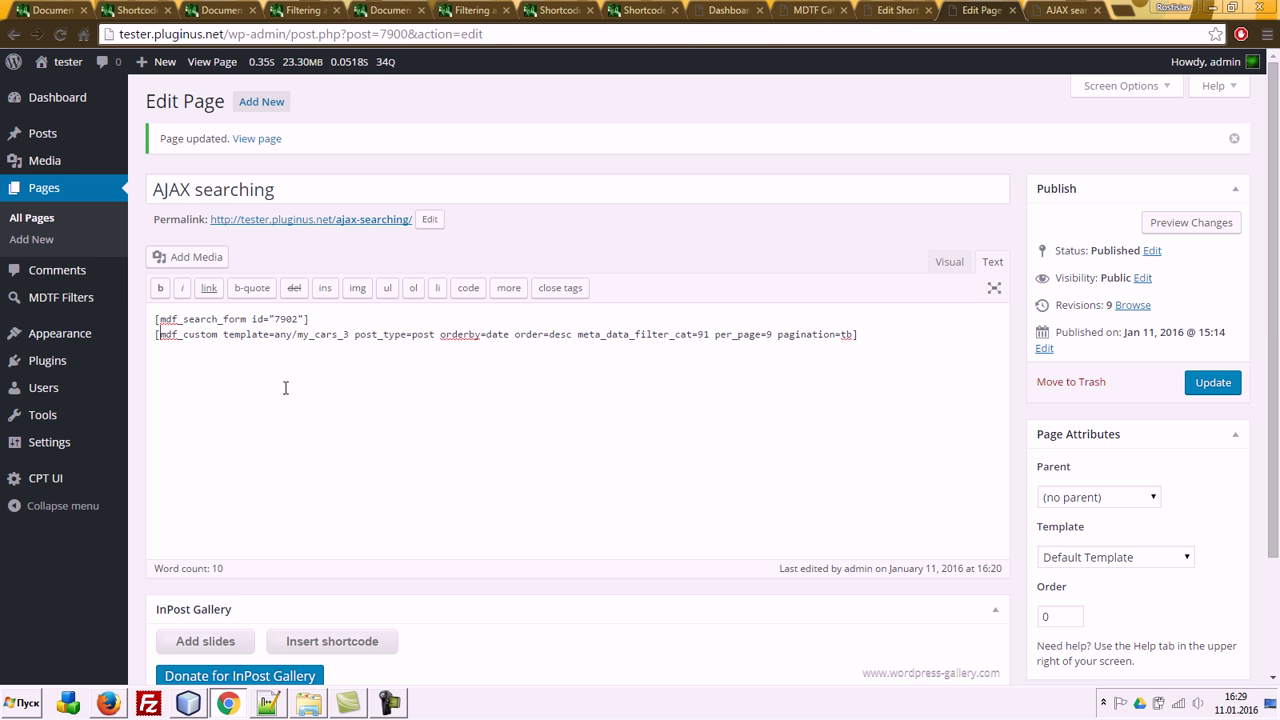
{"action": "key", "text": "Delete"}
{"action": "key", "text": "ctrl+v"}
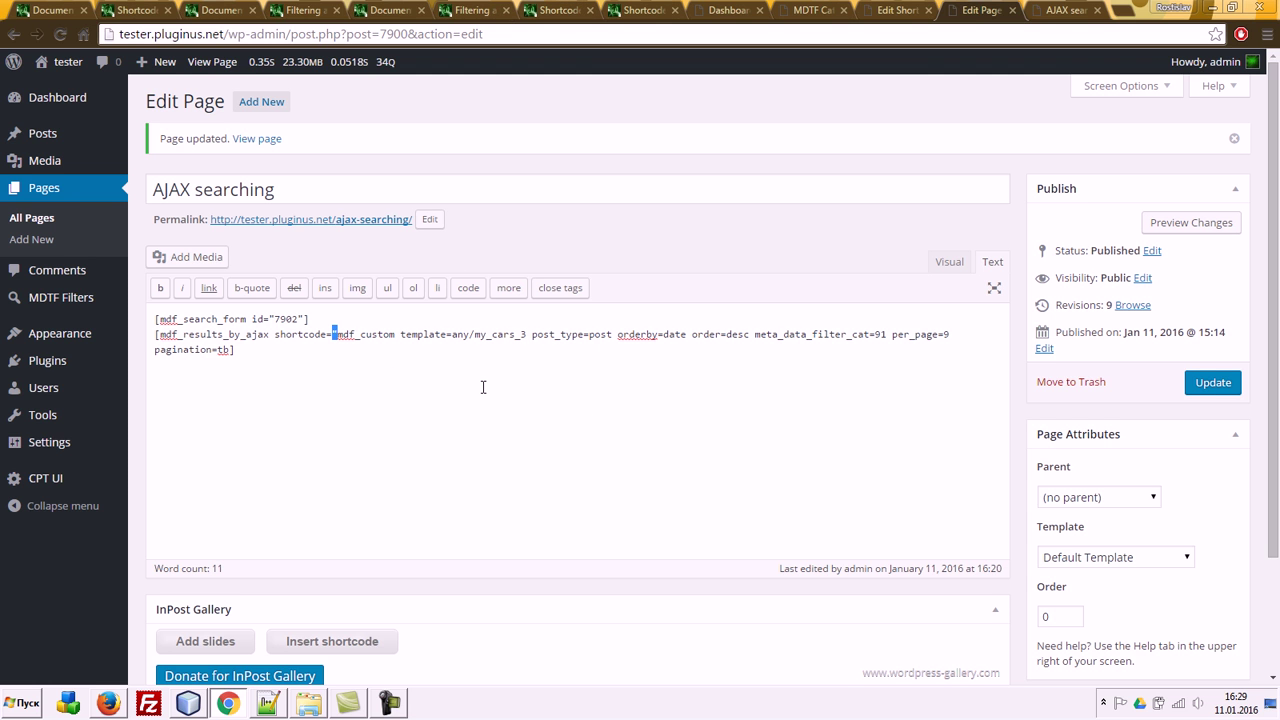
{"action": "key", "text": "BackSpace"}
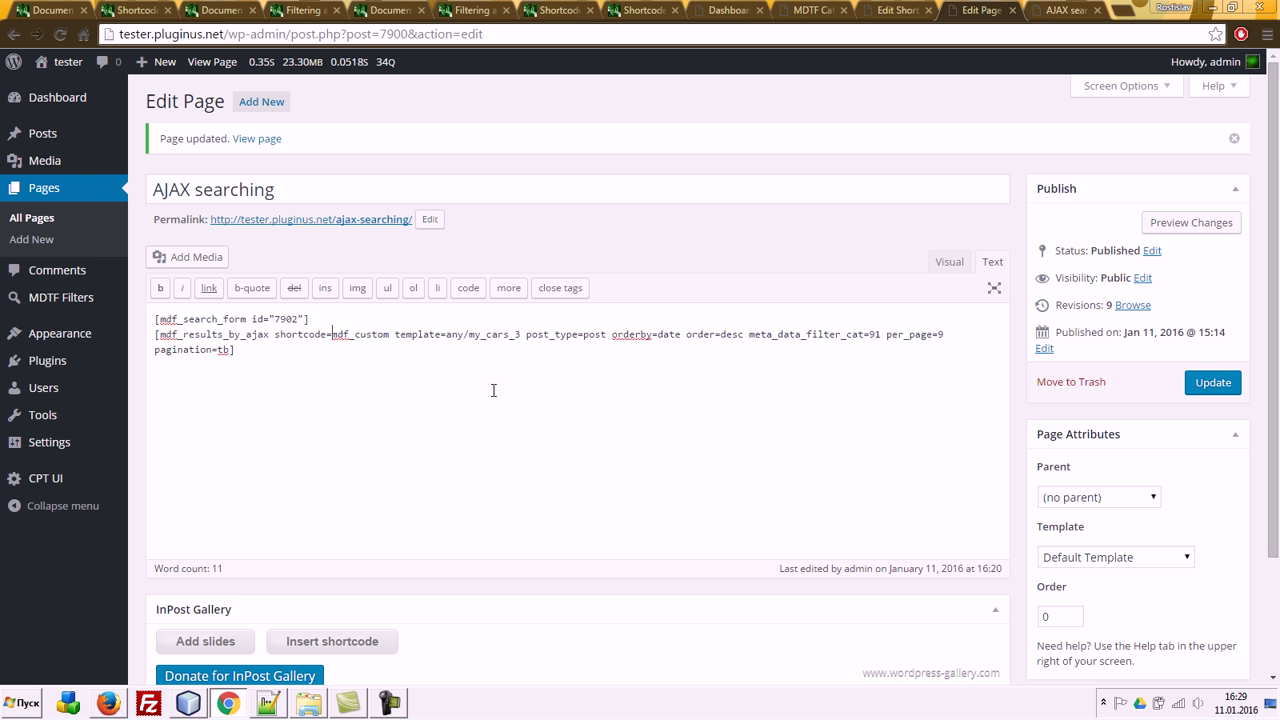
Step: End the shortcode with " animate=1 animate_target=body], taken from the mdf_results_by_ajax reference example, and update the AJAX searching page
{"action": "left_click", "coordinate": [624, 9]}
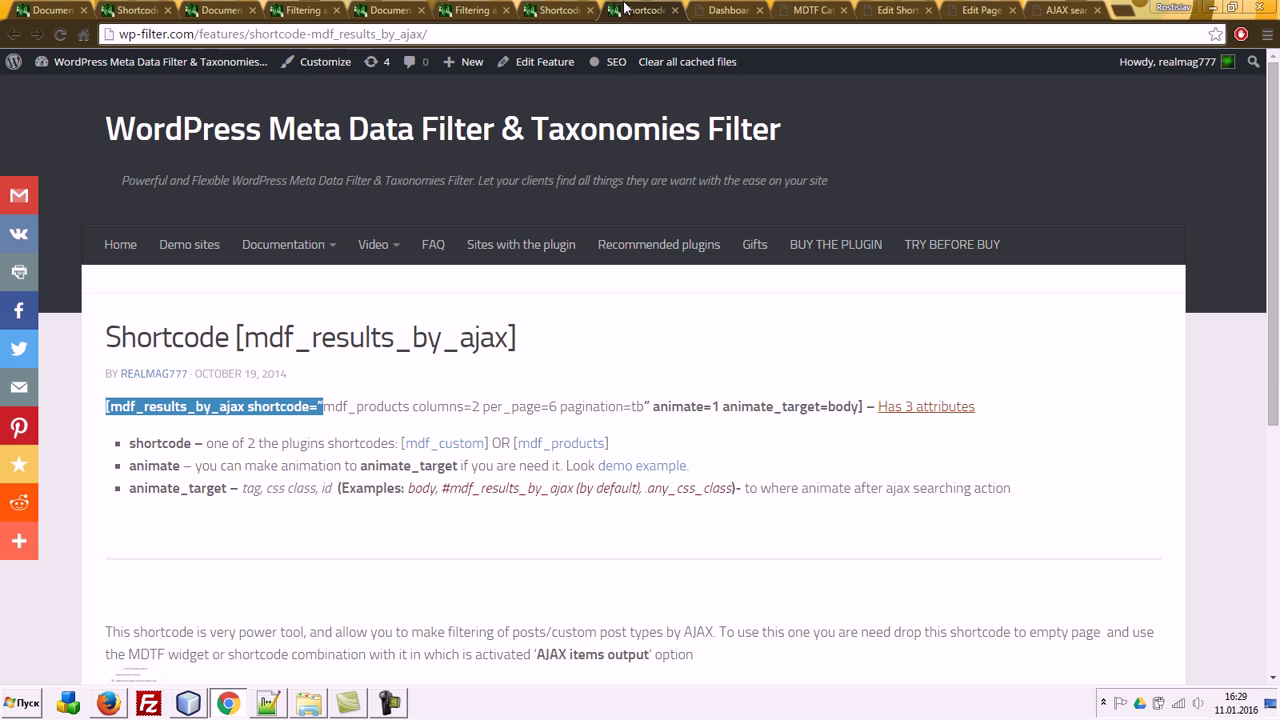
{"action": "left_click_drag", "start_coordinate": [645, 406], "coordinate": [858, 406]}
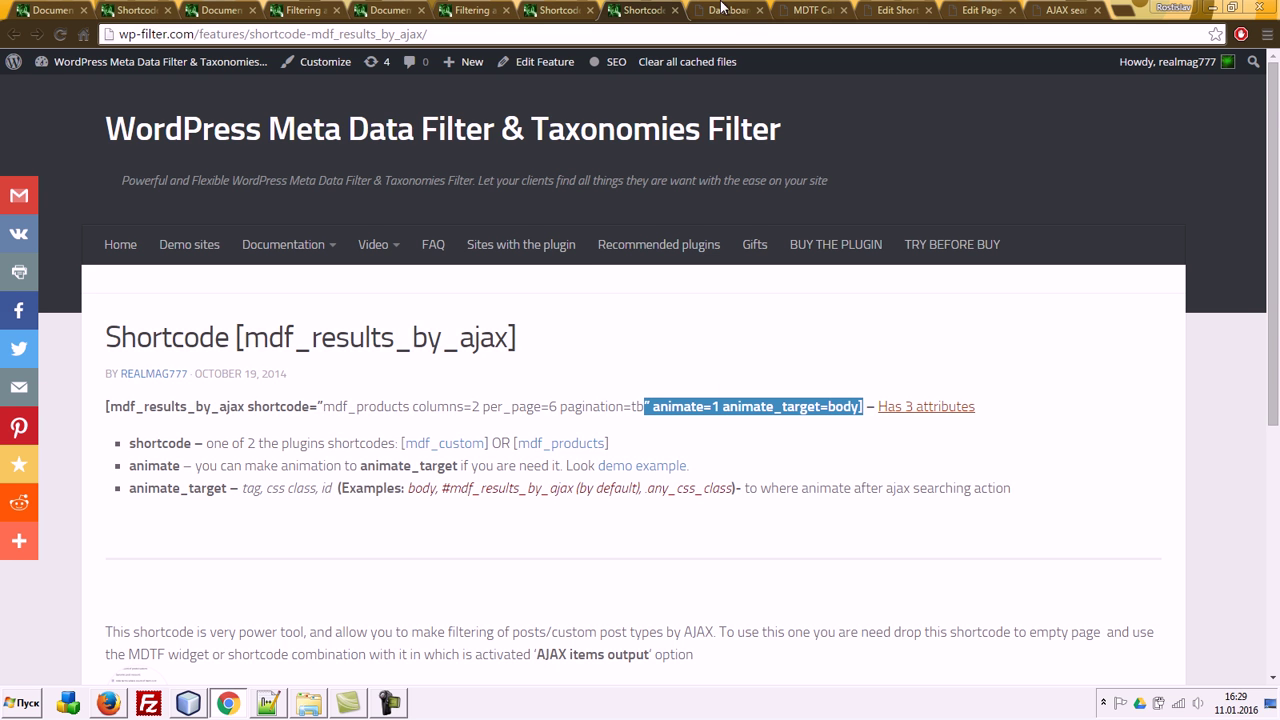
{"action": "left_click", "coordinate": [826, 9]}
{"action": "left_click", "coordinate": [884, 8]}
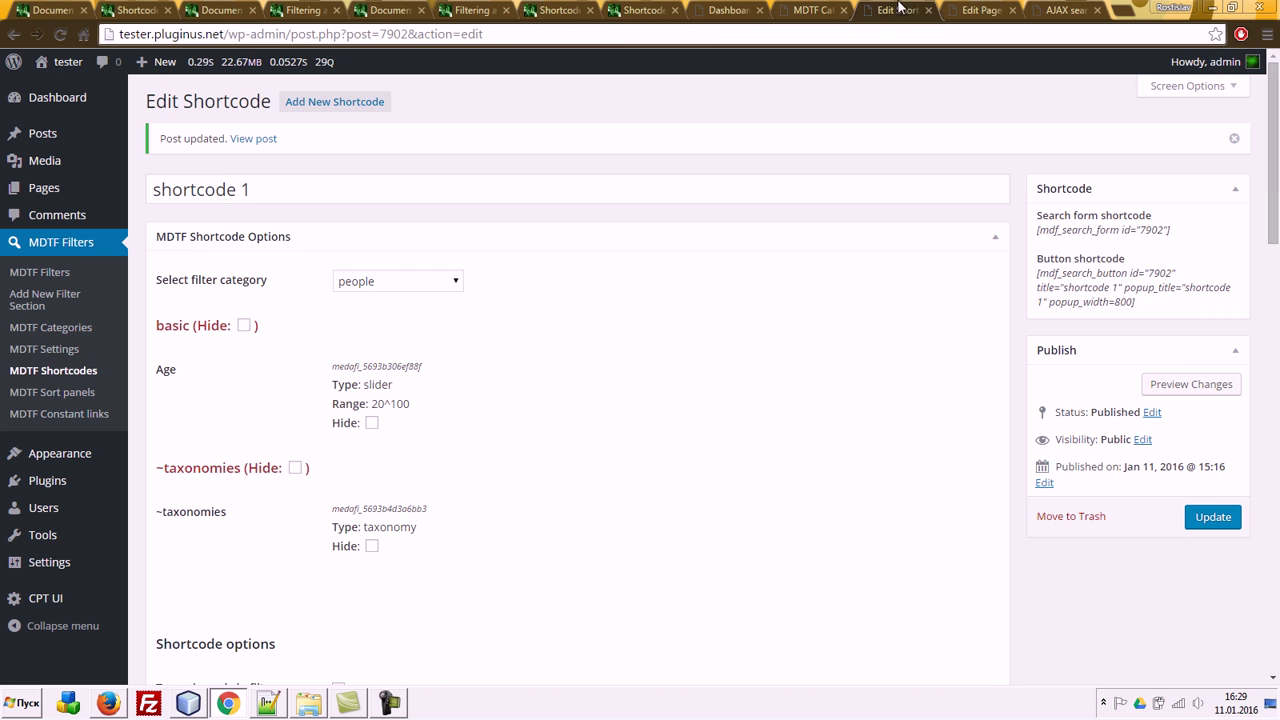
{"action": "left_click", "coordinate": [983, 9]}
{"action": "left_click", "coordinate": [274, 352]}
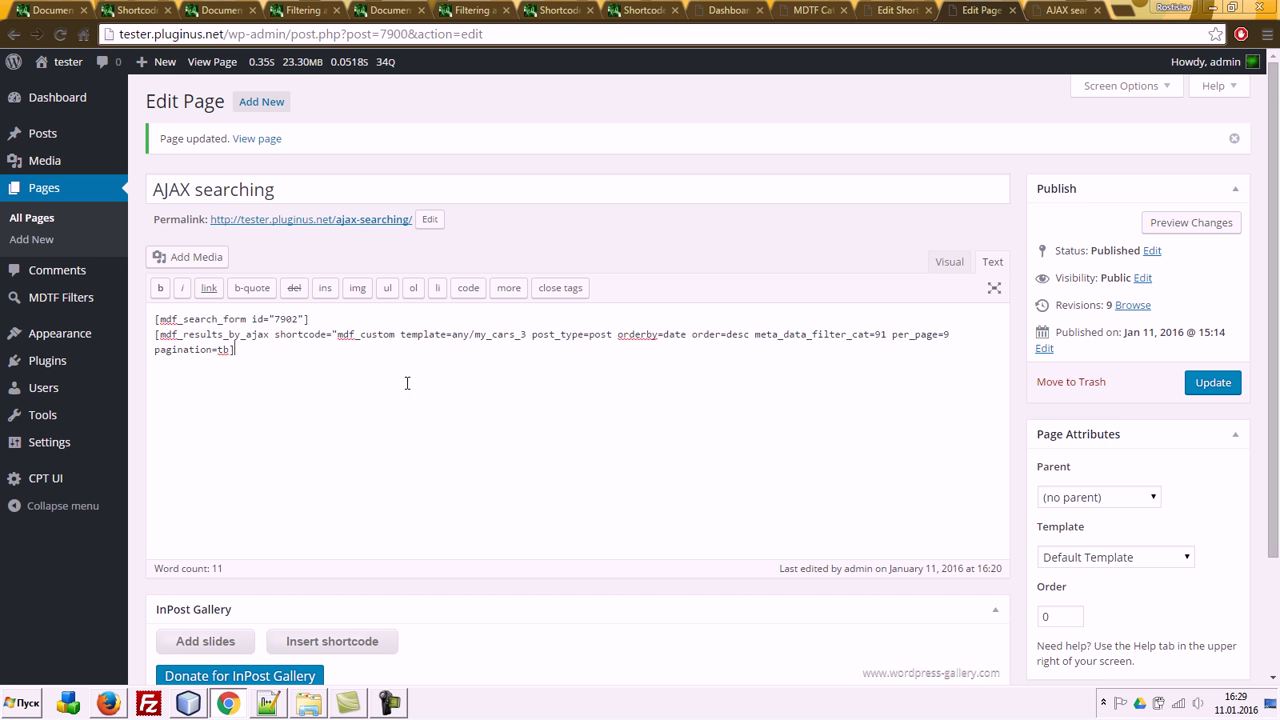
{"action": "type", "text": "\" animate=1 animate_target=body]"}
{"action": "left_click", "coordinate": [1214, 386]}
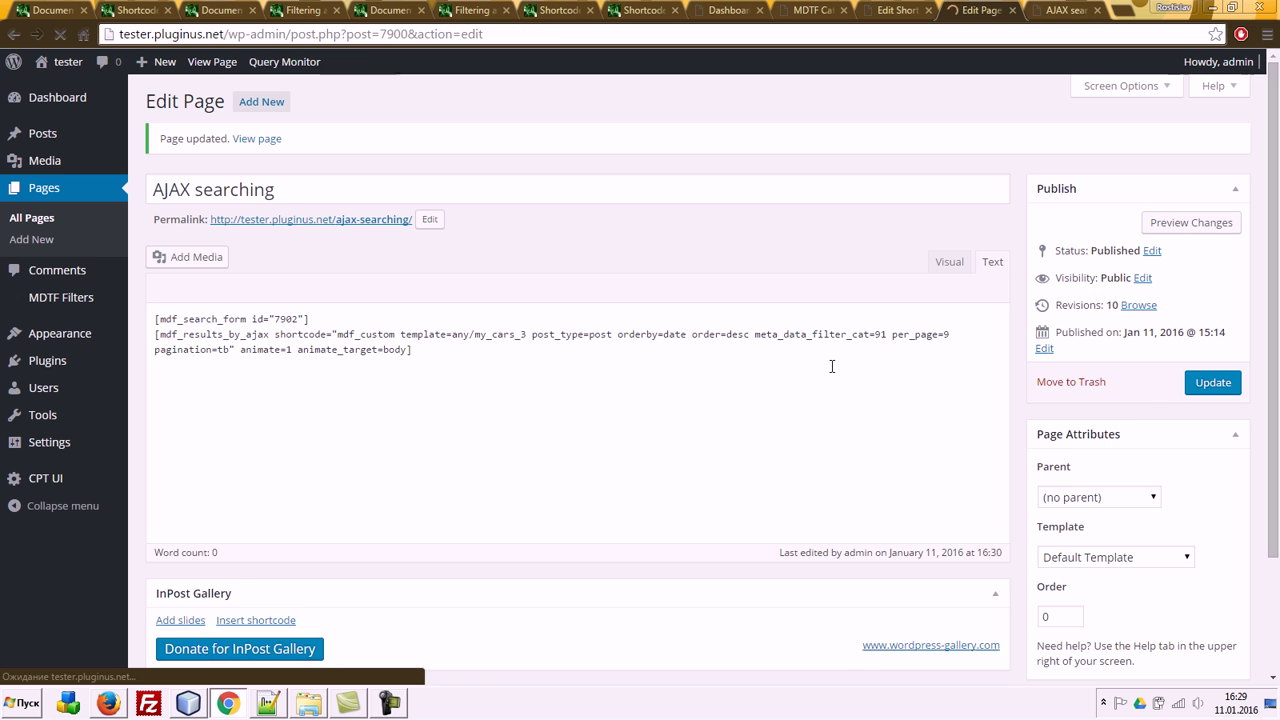
Step: Reload the AJAX searching page, filter Country by spain, and check how the results and page position respond
{"action": "key", "text": "ctrl+Tab"}
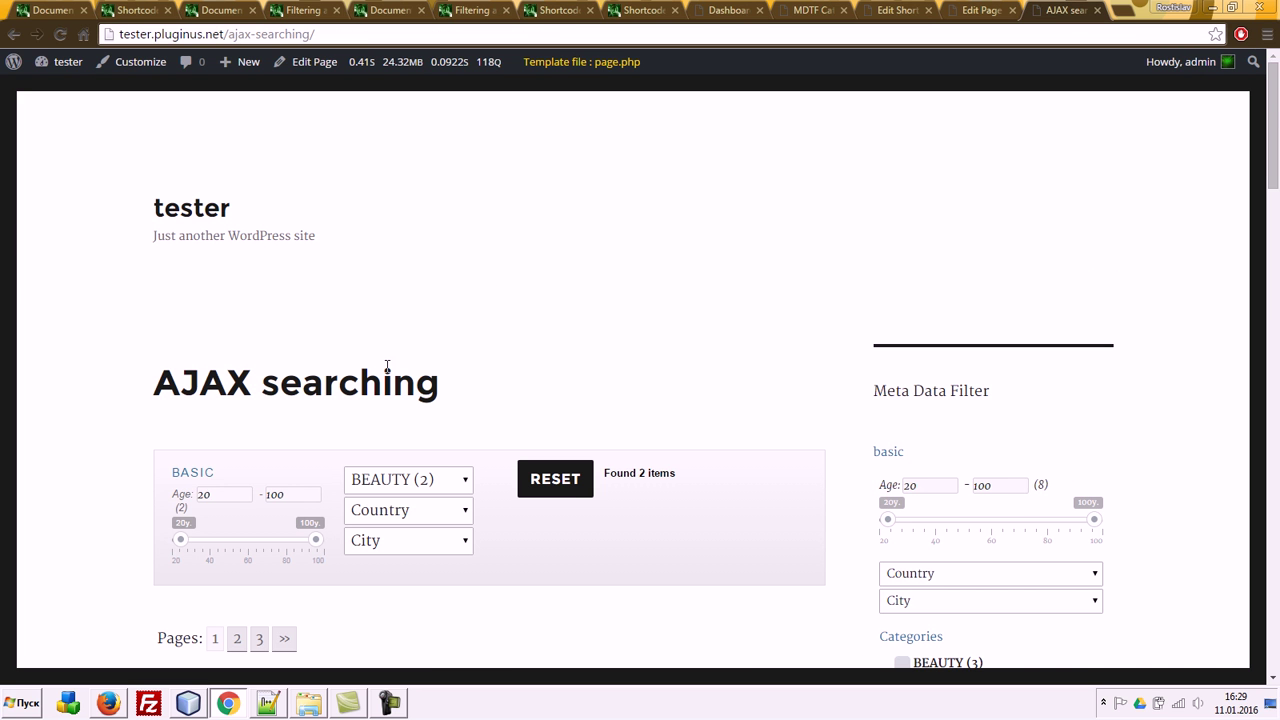
{"action": "key", "text": "F5"}
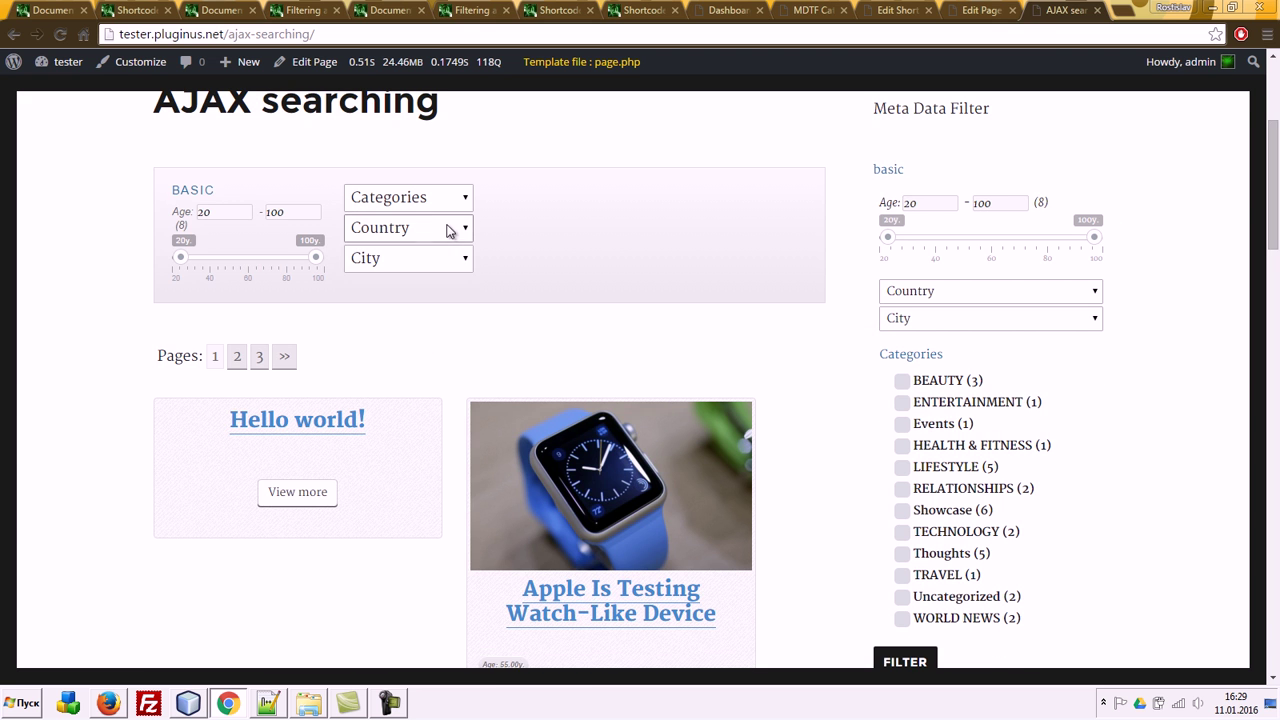
{"action": "left_click", "coordinate": [459, 228]}
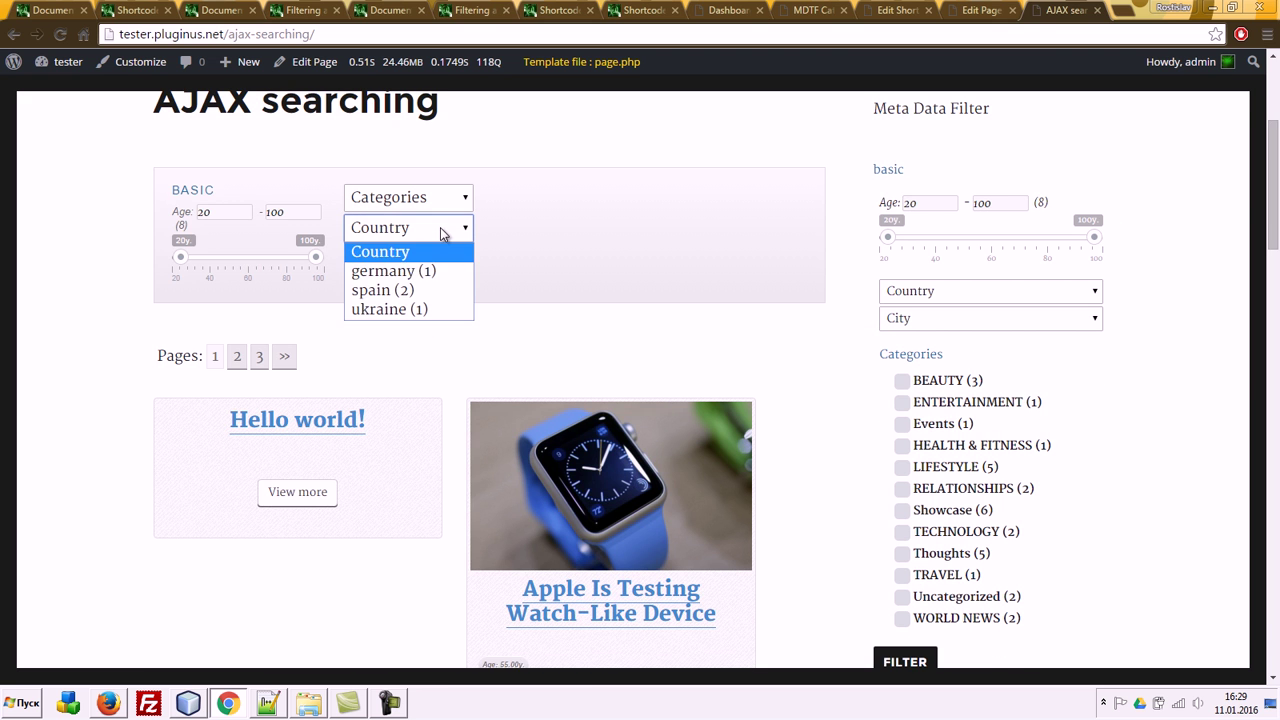
{"action": "left_click", "coordinate": [413, 290]}
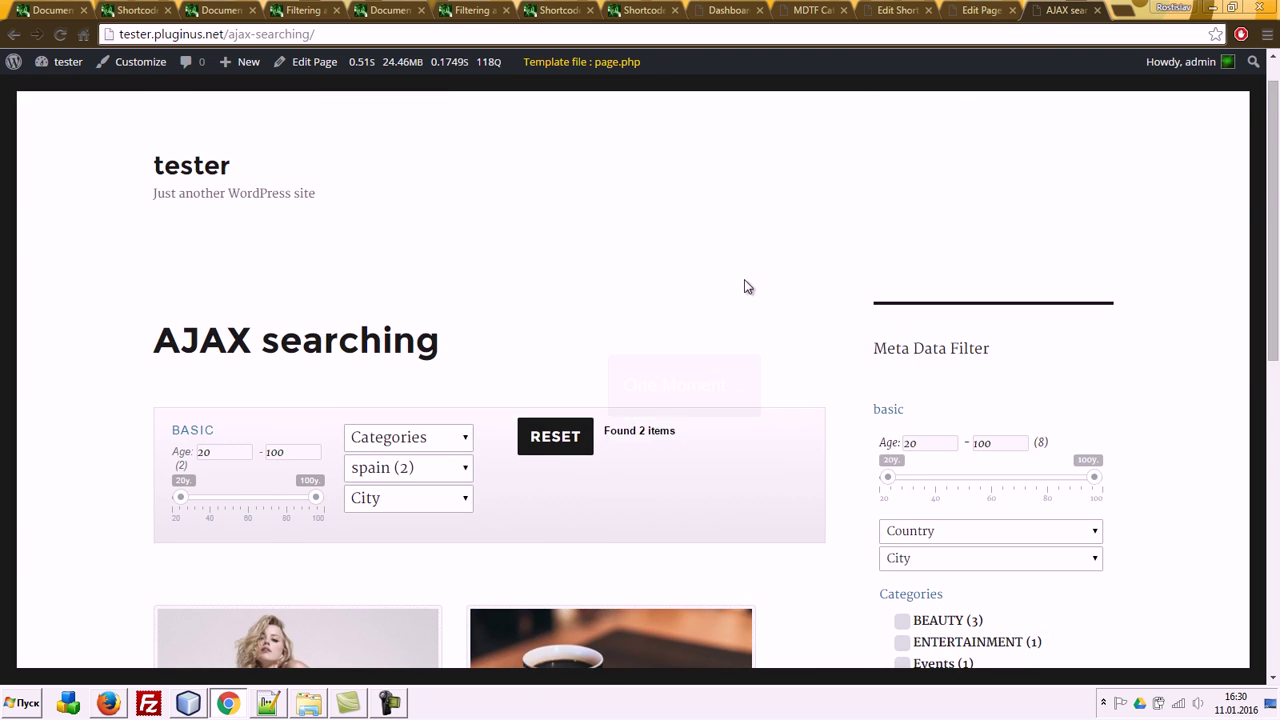
{"action": "left_click_drag", "start_coordinate": [1275, 143], "coordinate": [1277, 313]}
{"action": "left_click", "coordinate": [980, 10]}
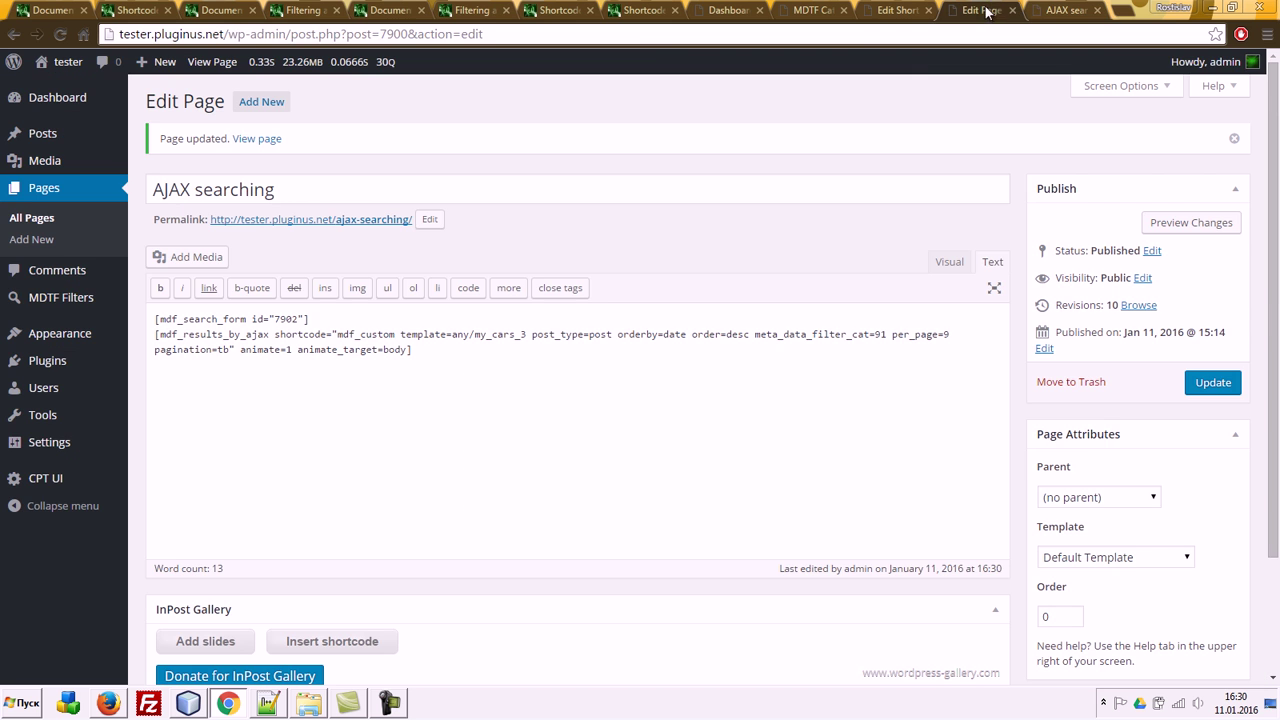
{"action": "left_click", "coordinate": [1070, 9]}
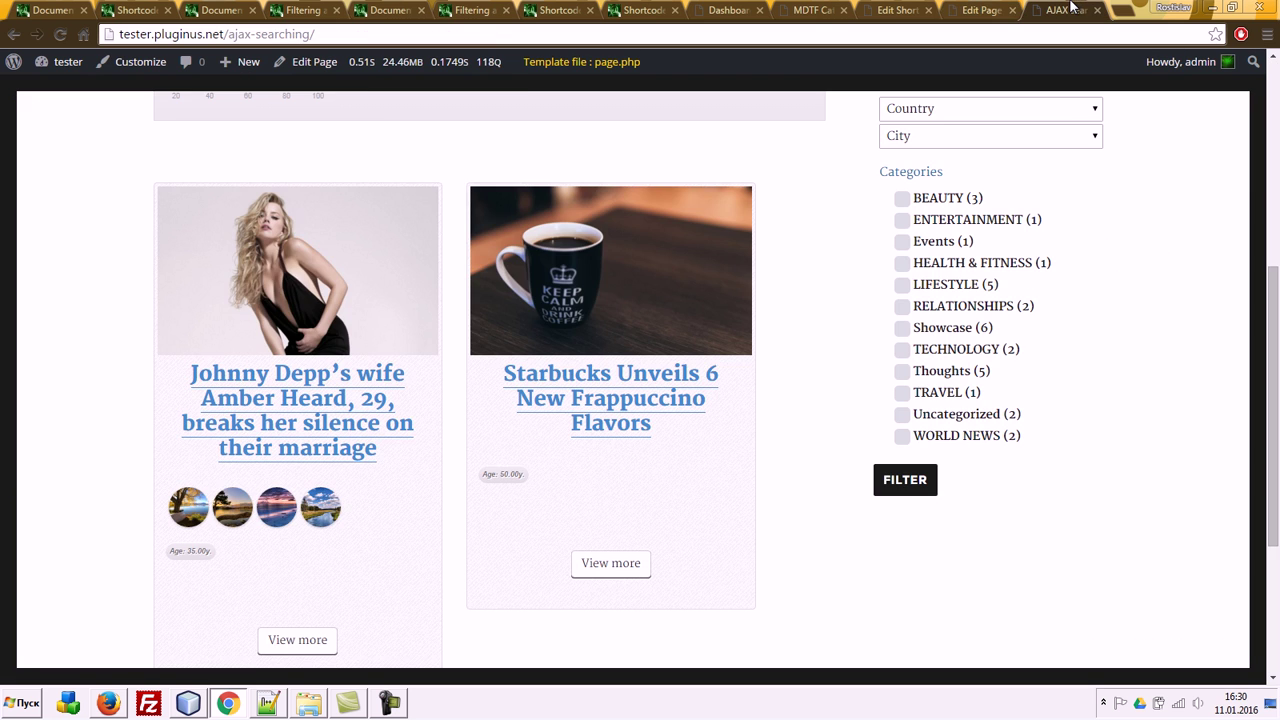
{"action": "scroll", "coordinate": [794, 376], "scroll_direction": "up", "scroll_amount": 3}
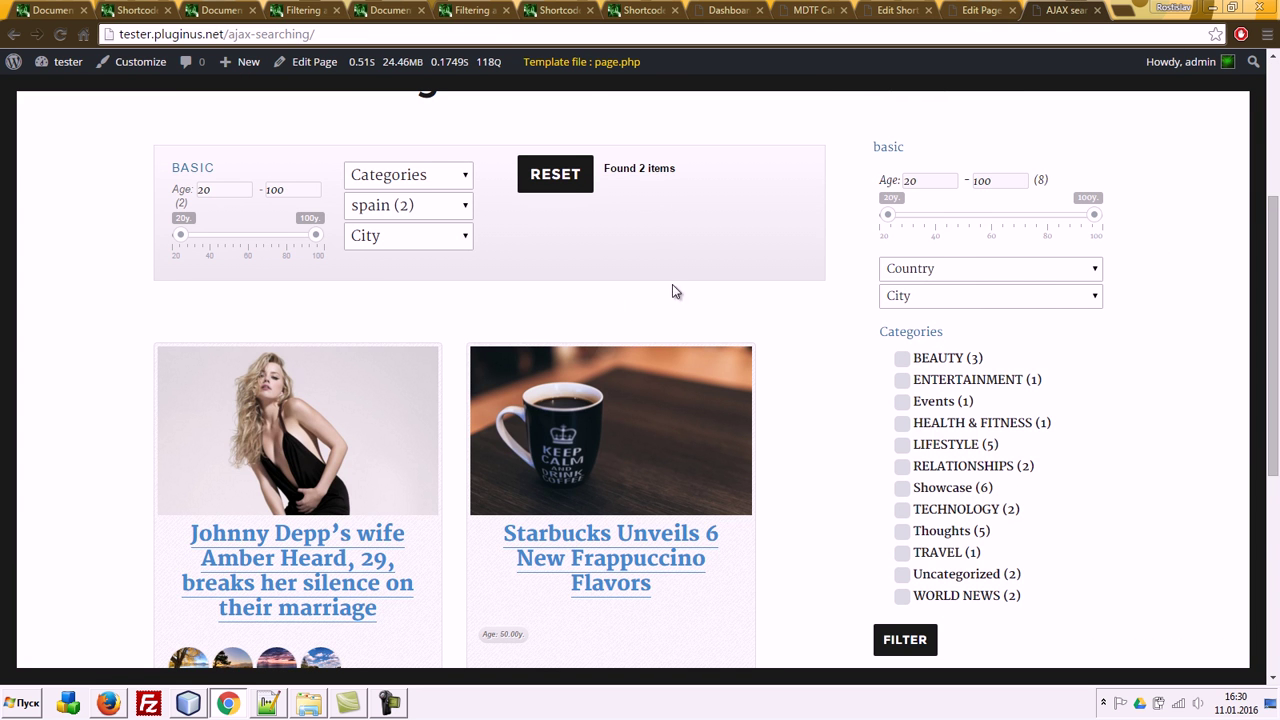
{"action": "key", "text": "F5"}
{"action": "scroll", "coordinate": [733, 285], "scroll_direction": "down", "scroll_amount": 1}
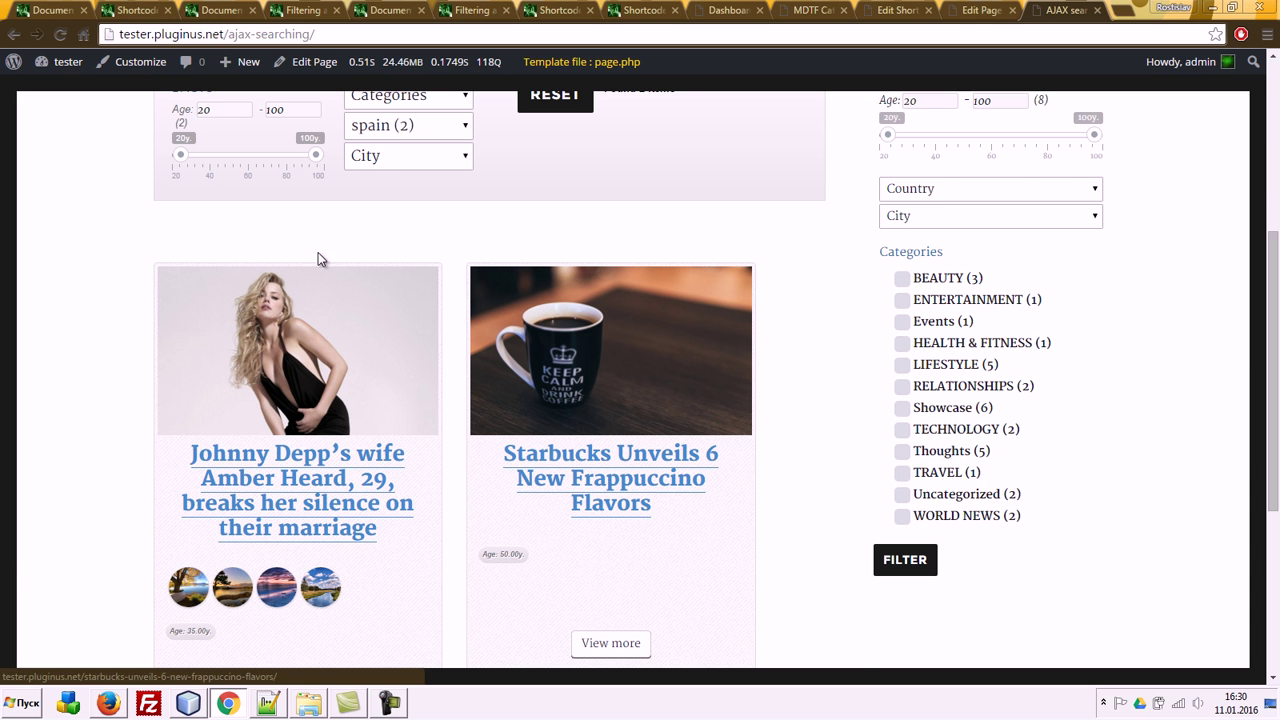
Step: Inspect the results block in the page's source code and copy the container's id, mdf_results_by_ajax
{"action": "right_click", "coordinate": [221, 266]}
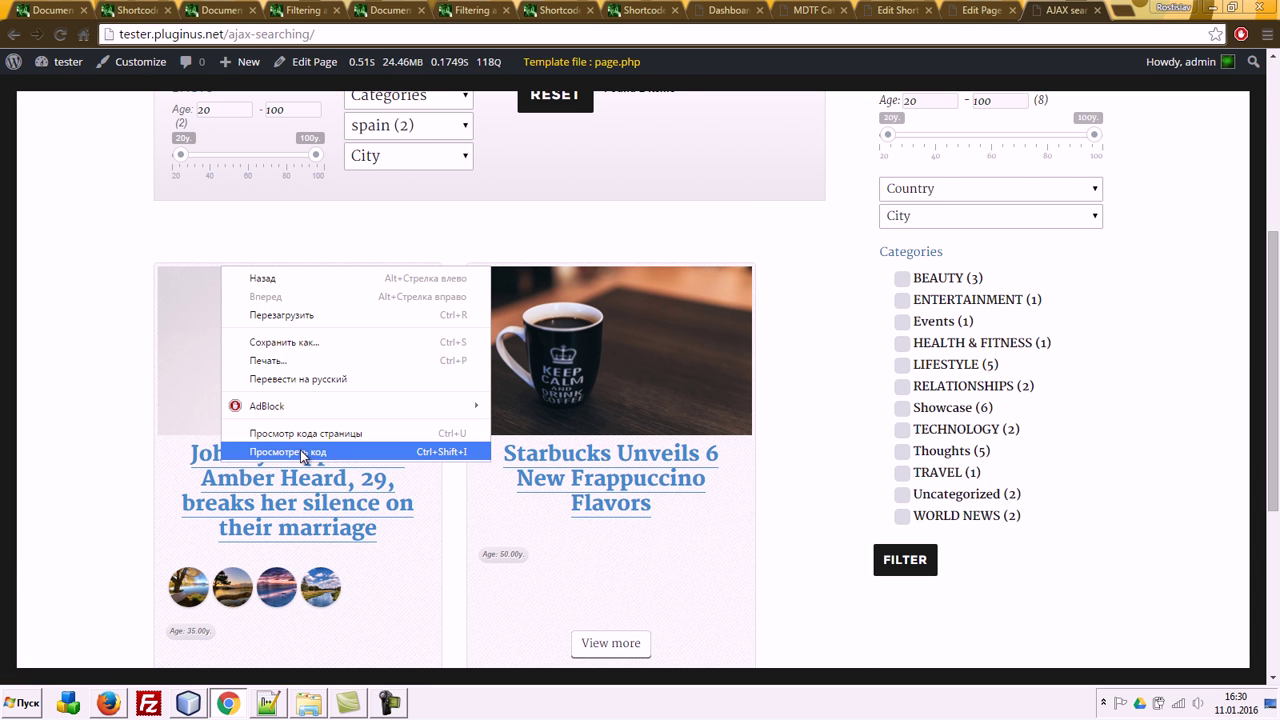
{"action": "left_click", "coordinate": [300, 452]}
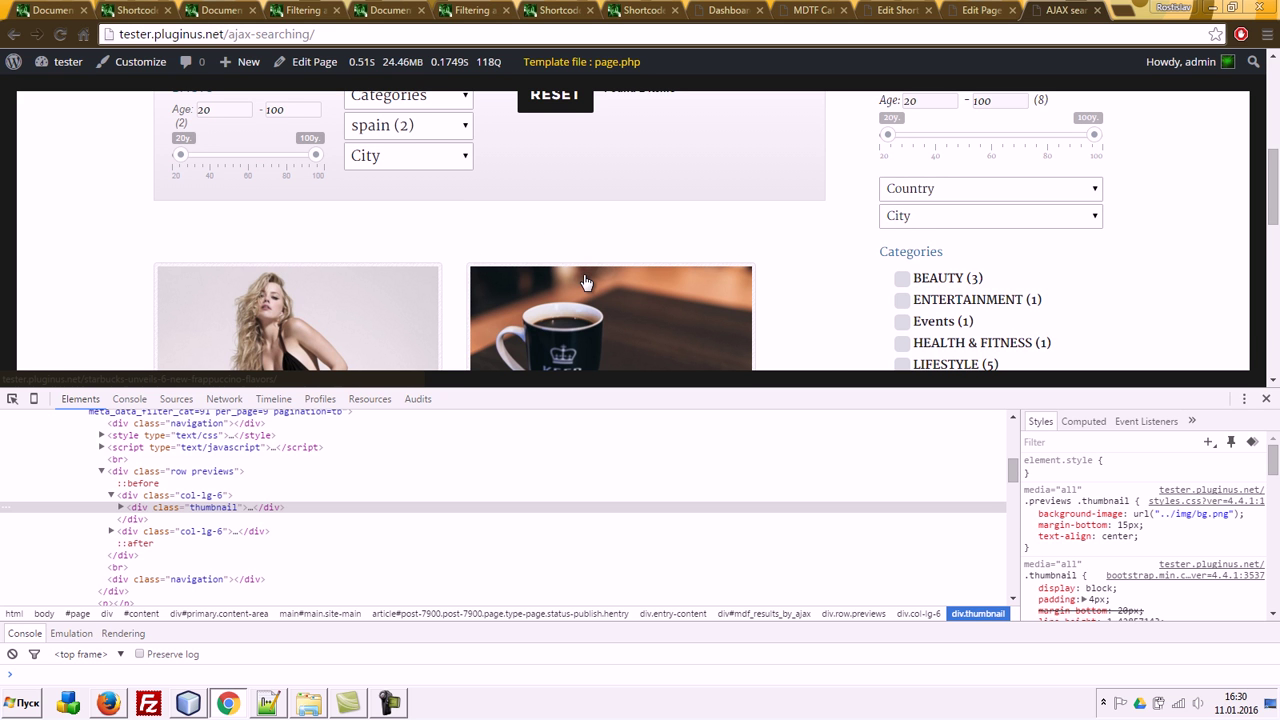
{"action": "left_click", "coordinate": [140, 495]}
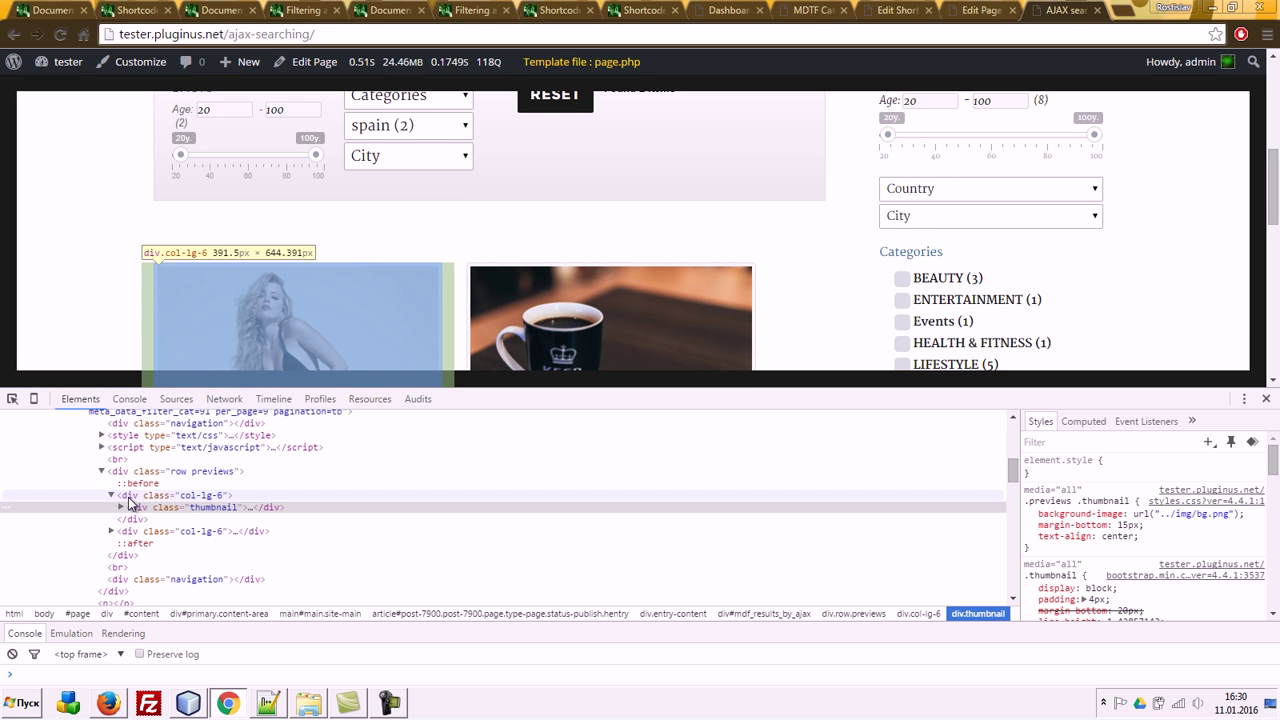
{"action": "left_click", "coordinate": [120, 475]}
{"action": "scroll", "coordinate": [130, 480], "scroll_direction": "up", "scroll_amount": 2}
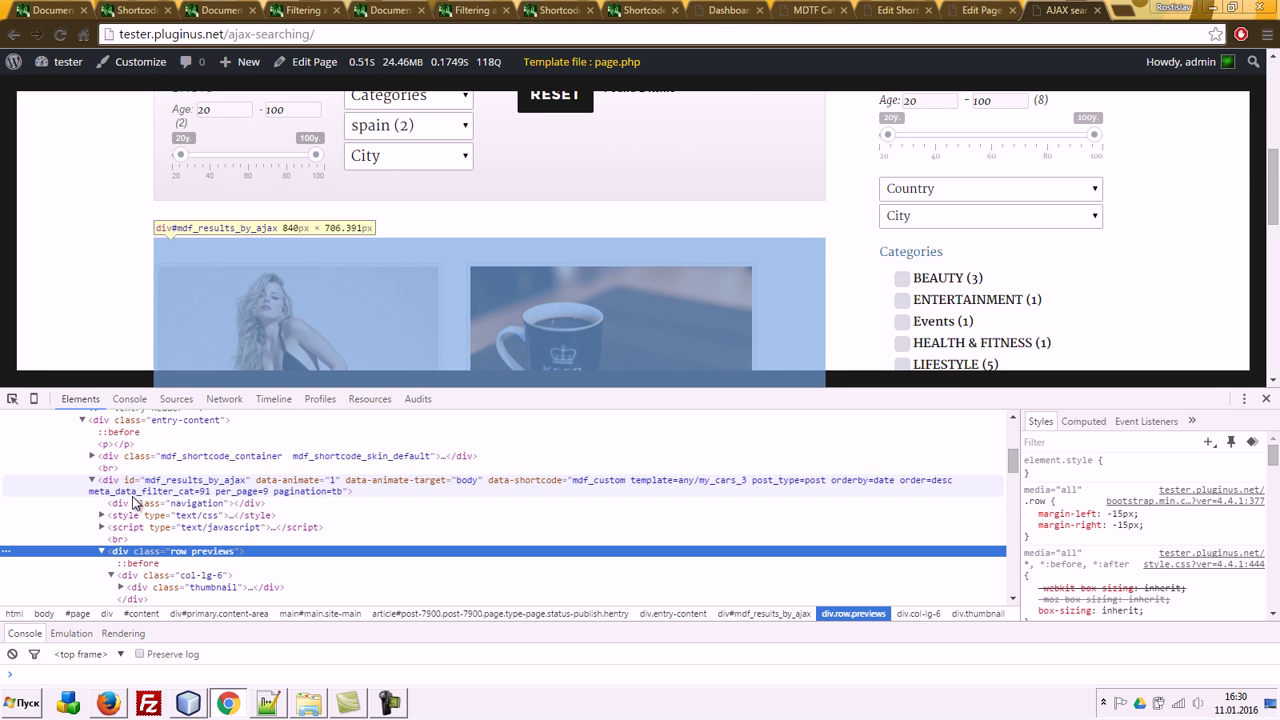
{"action": "double_click", "coordinate": [183, 484]}
{"action": "key", "text": "ctrl+c"}
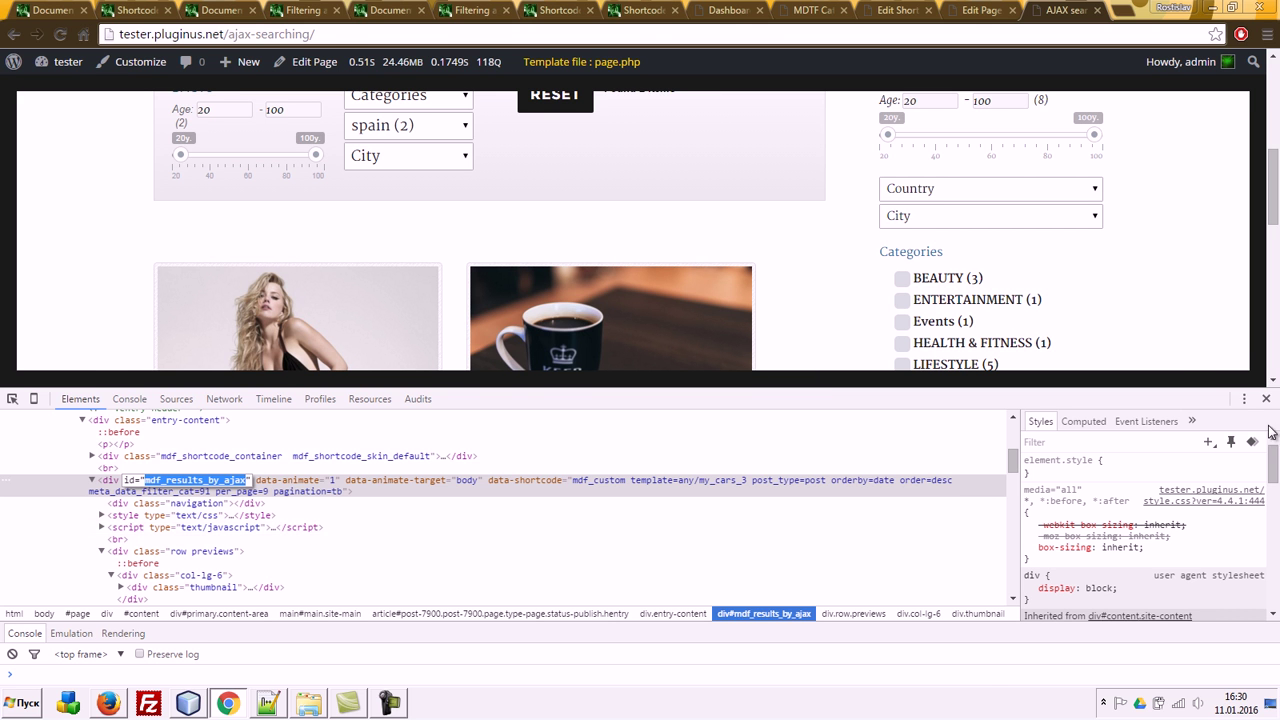
Step: Set animate_target to #mdf_results_by_ajax in the page's results shortcode and update the page
{"action": "left_click", "coordinate": [975, 10]}
{"action": "left_click", "coordinate": [405, 378]}
{"action": "double_click", "coordinate": [391, 352]}
{"action": "key", "text": "BackSpace"}
{"action": "type", "text": "#"}
{"action": "key", "text": "ctrl+v"}
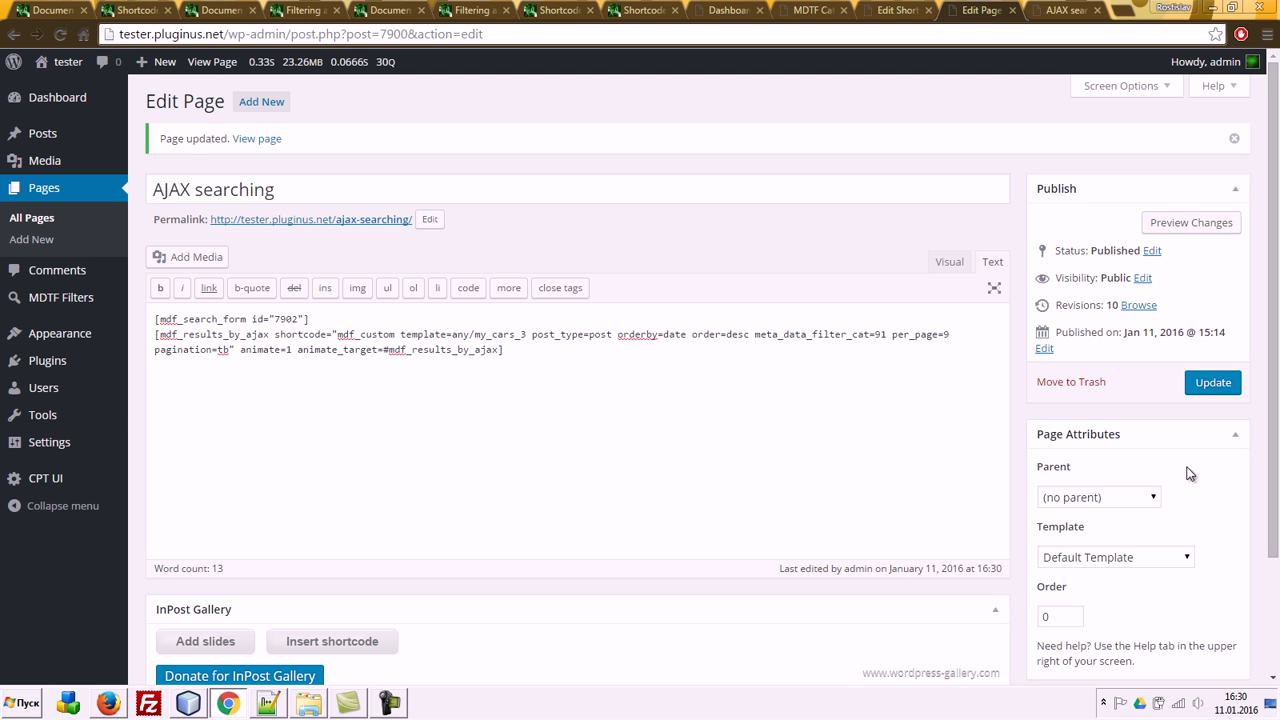
{"action": "left_click", "coordinate": [1212, 382]}
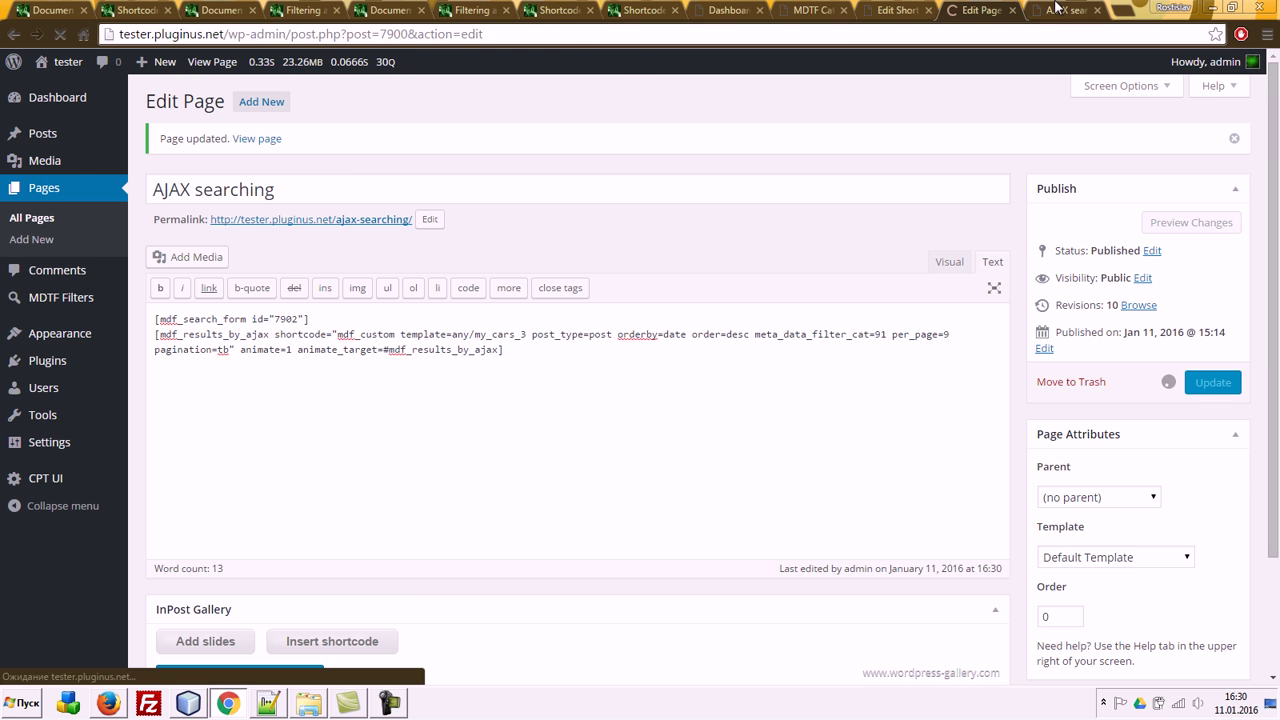
Step: Reload the AJAX searching page and filter Country by spain to test the animation towards the results block
{"action": "key", "text": "ctrl+Tab"}
{"action": "key", "text": "F5"}
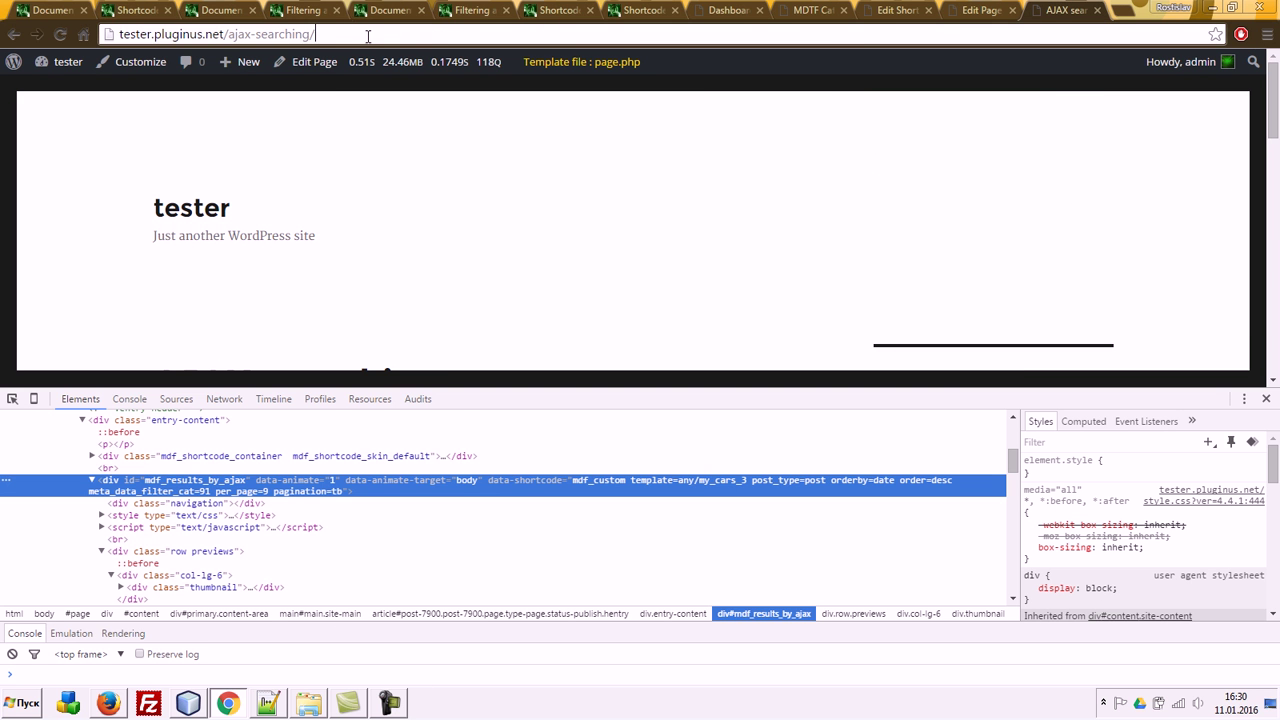
{"action": "left_click", "coordinate": [861, 34]}
{"action": "key", "text": "Return"}
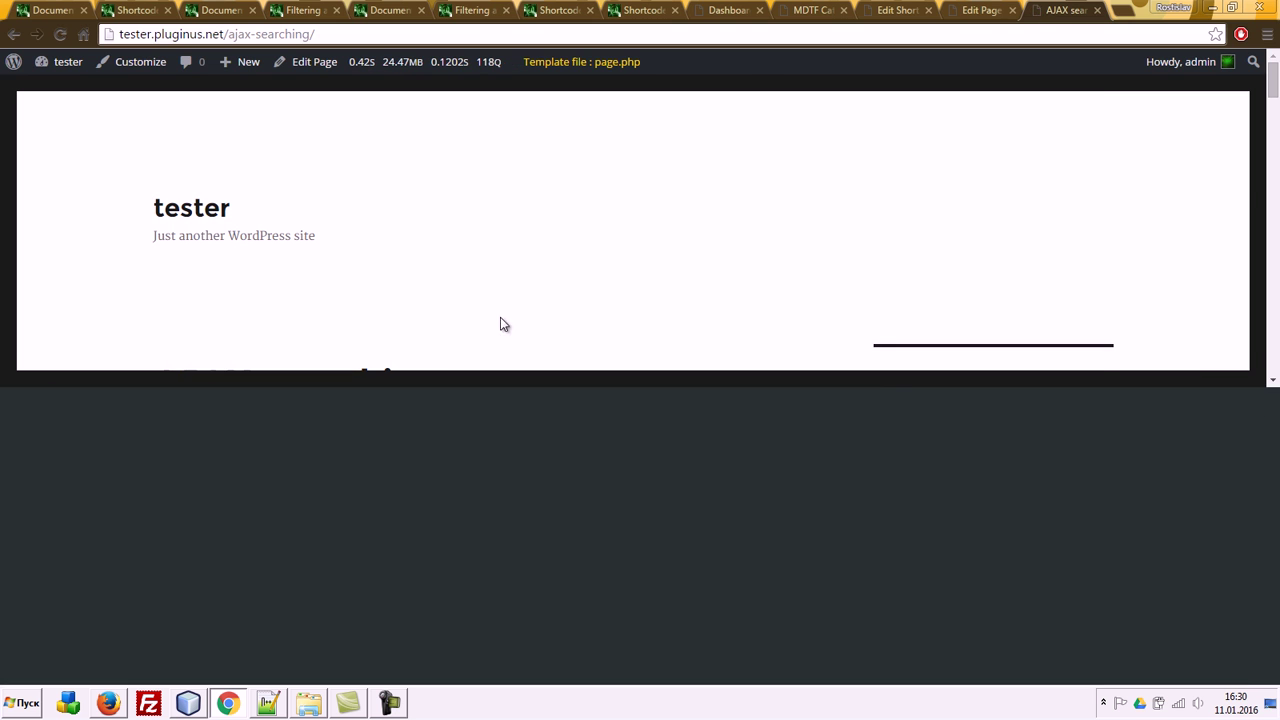
{"action": "scroll", "coordinate": [510, 350], "scroll_direction": "down", "scroll_amount": 5}
{"action": "scroll", "coordinate": [757, 386], "scroll_direction": "up", "scroll_amount": 4}
{"action": "left_click", "coordinate": [424, 343]}
{"action": "left_click", "coordinate": [371, 400]}
{"action": "scroll", "coordinate": [613, 351], "scroll_direction": "down", "scroll_amount": 4}
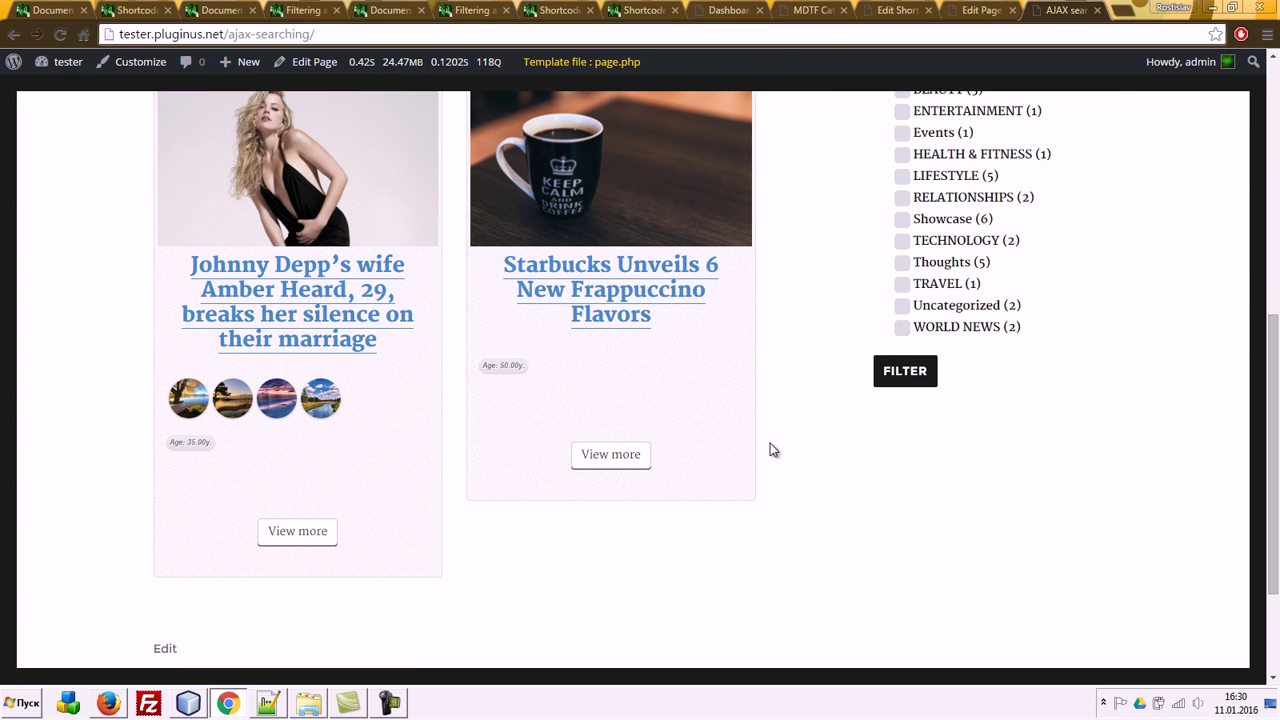
Step: Set animate to 0 in the mdf_results_by_ajax shortcode and update the AJAX searching page
{"action": "left_click", "coordinate": [982, 10]}
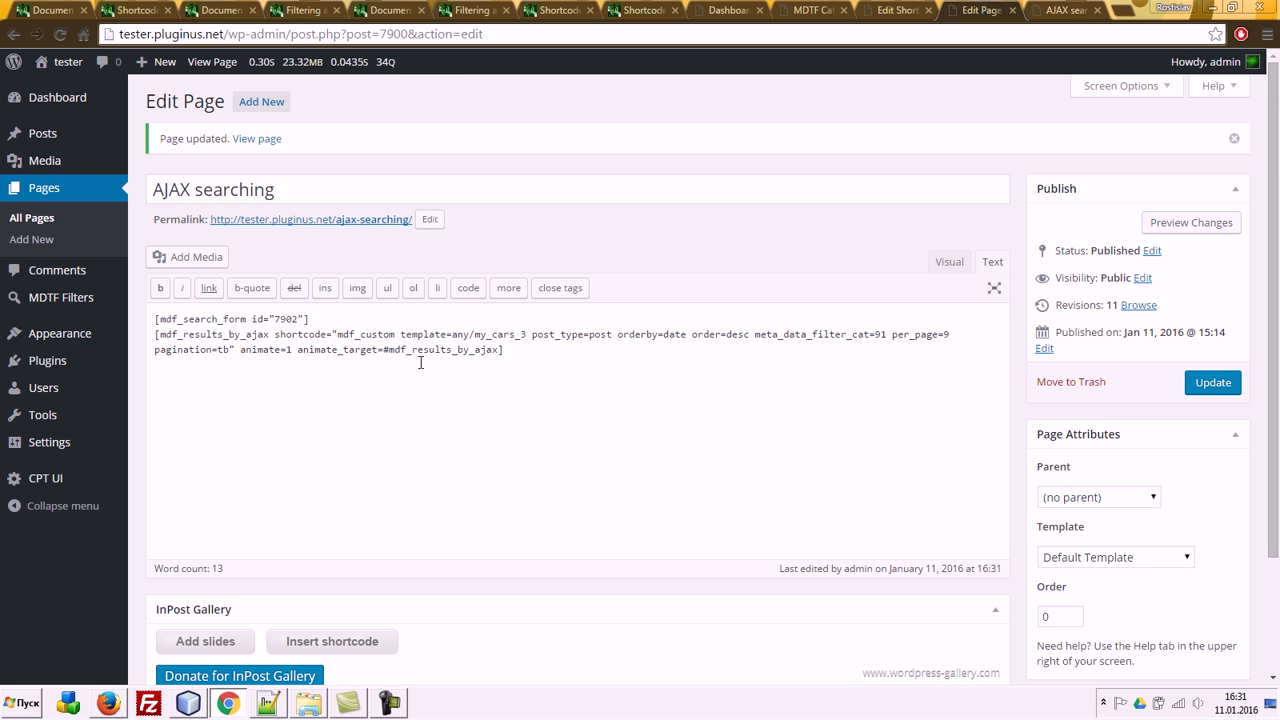
{"action": "double_click", "coordinate": [288, 350]}
{"action": "type", "text": "0"}
{"action": "left_click", "coordinate": [1216, 388]}
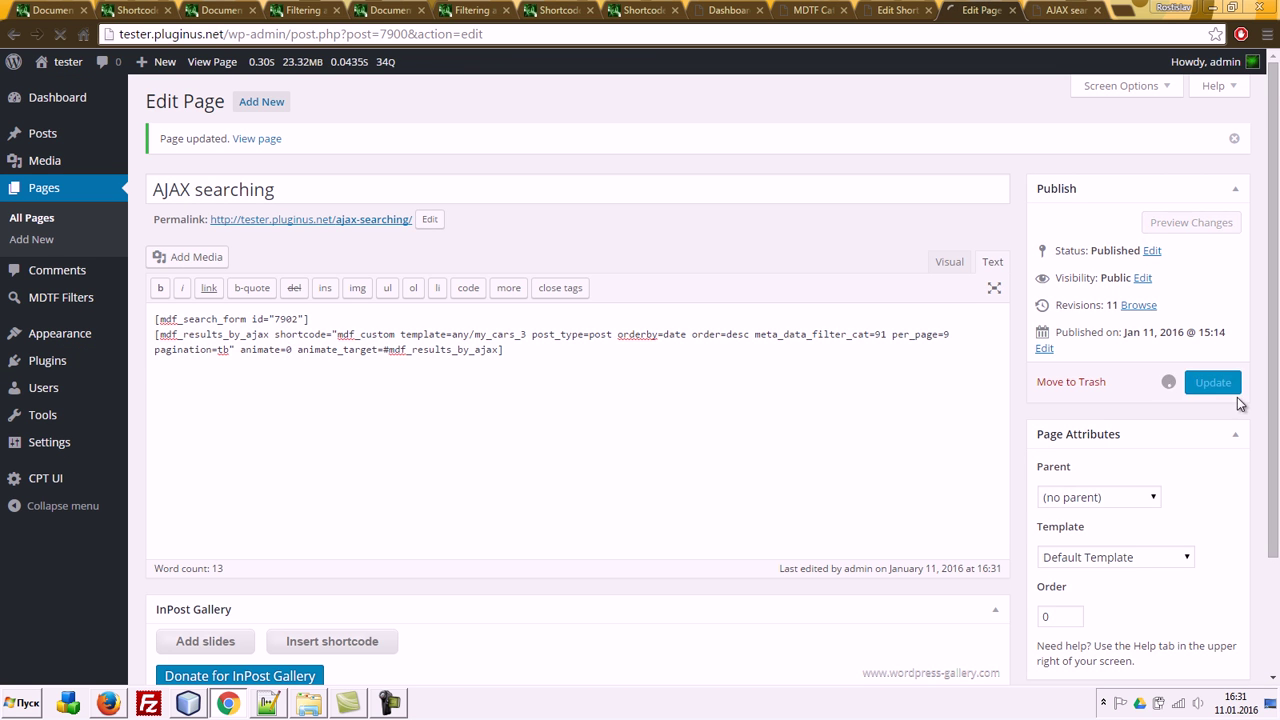
Step: Reload the AJAX searching page, set the minimum Age filter to 35, and review the listed posts with animation off
{"action": "left_click", "coordinate": [1042, 10]}
{"action": "scroll", "coordinate": [522, 190], "scroll_direction": "up", "scroll_amount": 5}
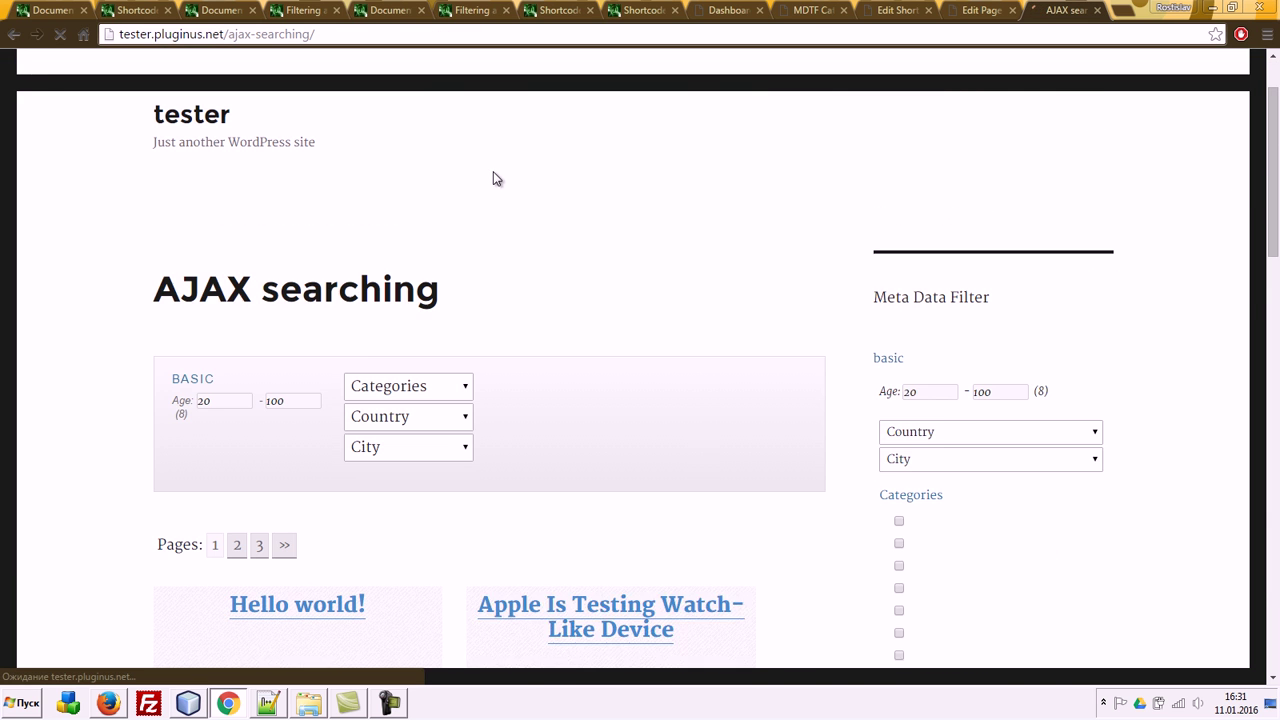
{"action": "left_click", "coordinate": [425, 387]}
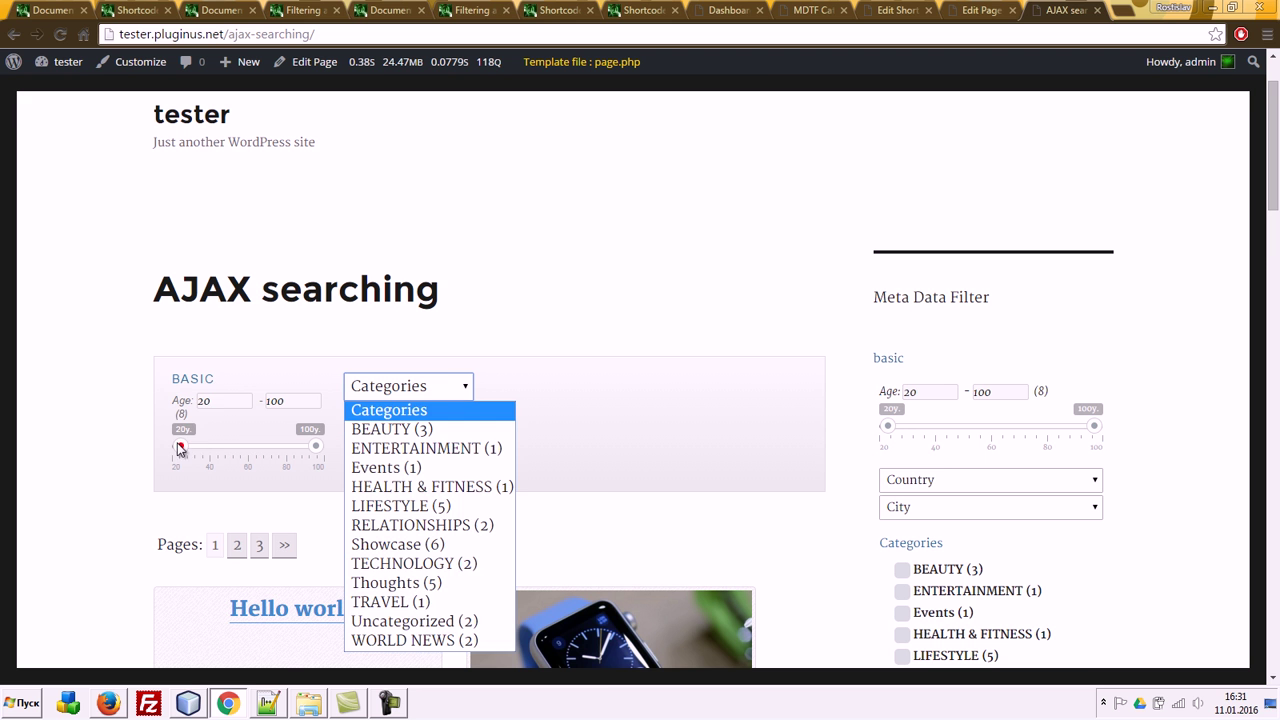
{"action": "left_click_drag", "start_coordinate": [180, 446], "coordinate": [207, 446]}
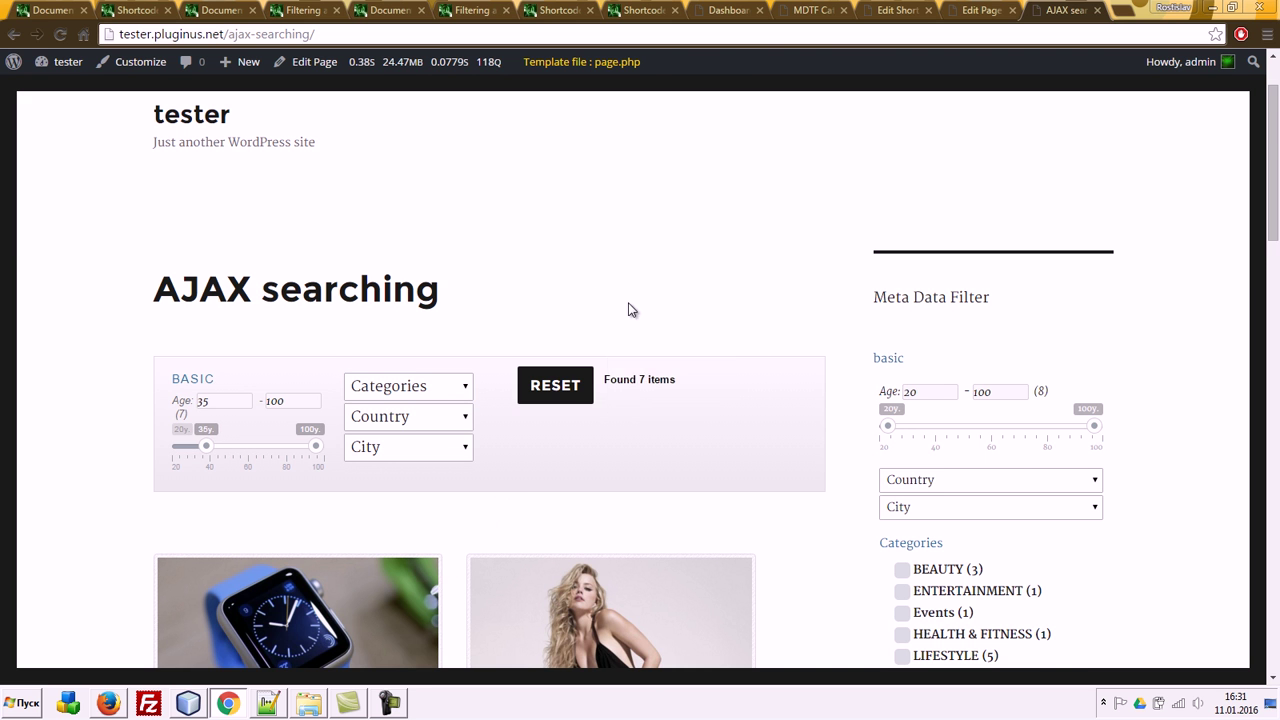
{"action": "scroll", "coordinate": [629, 309], "scroll_direction": "down", "scroll_amount": 5}
{"action": "scroll", "coordinate": [816, 335], "scroll_direction": "down", "scroll_amount": 10}
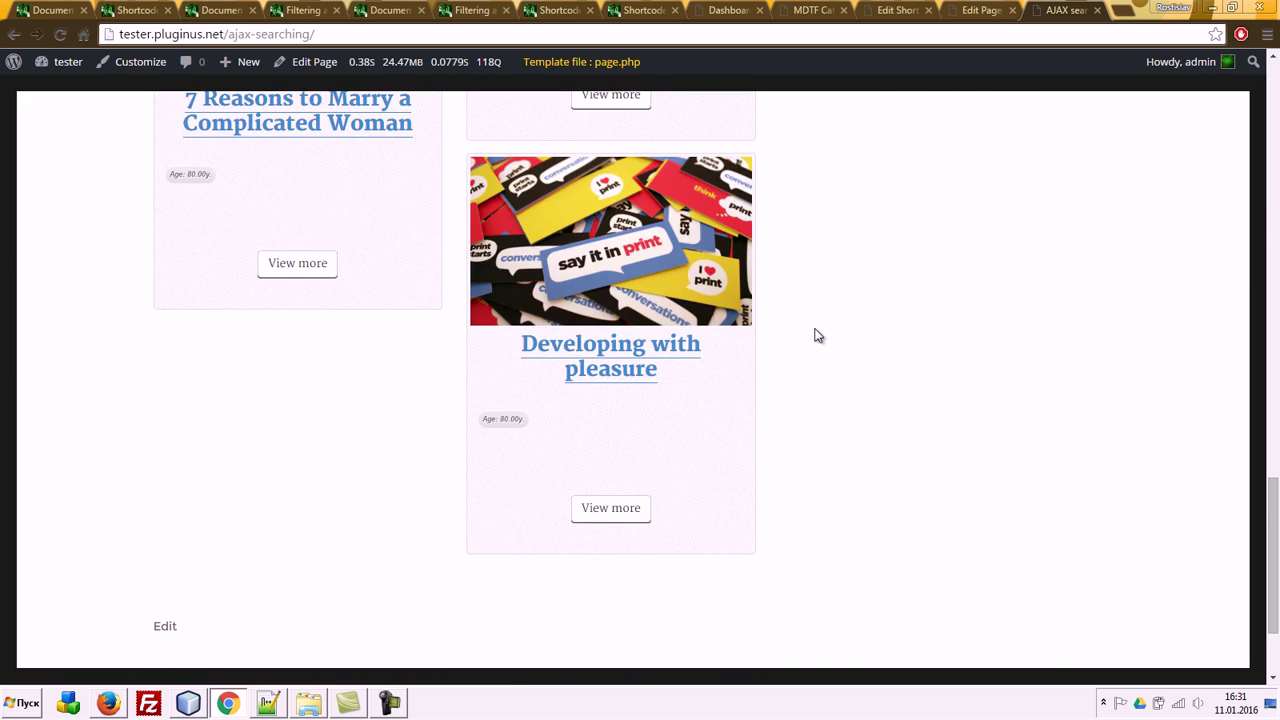
{"action": "scroll", "coordinate": [810, 330], "scroll_direction": "up", "scroll_amount": 11}
{"action": "scroll", "coordinate": [805, 325], "scroll_direction": "up", "scroll_amount": 5}
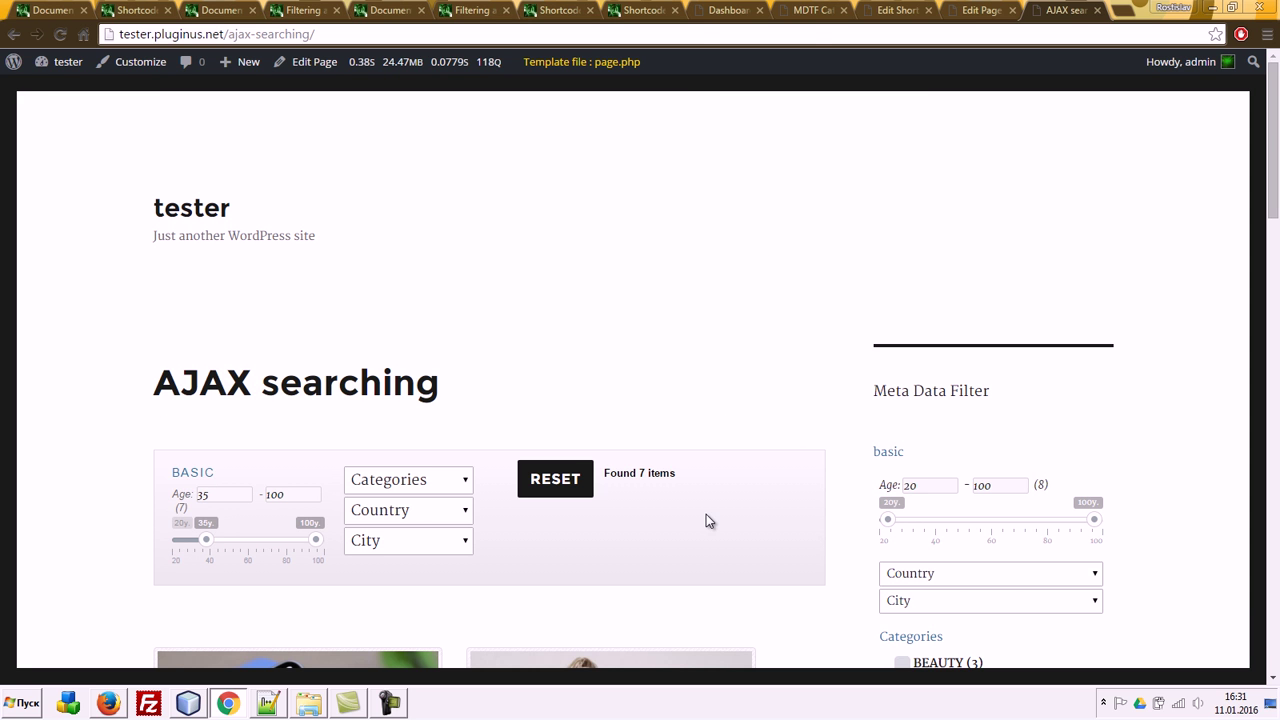
Step: Set the front skin of shortcode 1 to col1 and update the shortcode
{"action": "left_click", "coordinate": [812, 10]}
{"action": "left_click", "coordinate": [886, 10]}
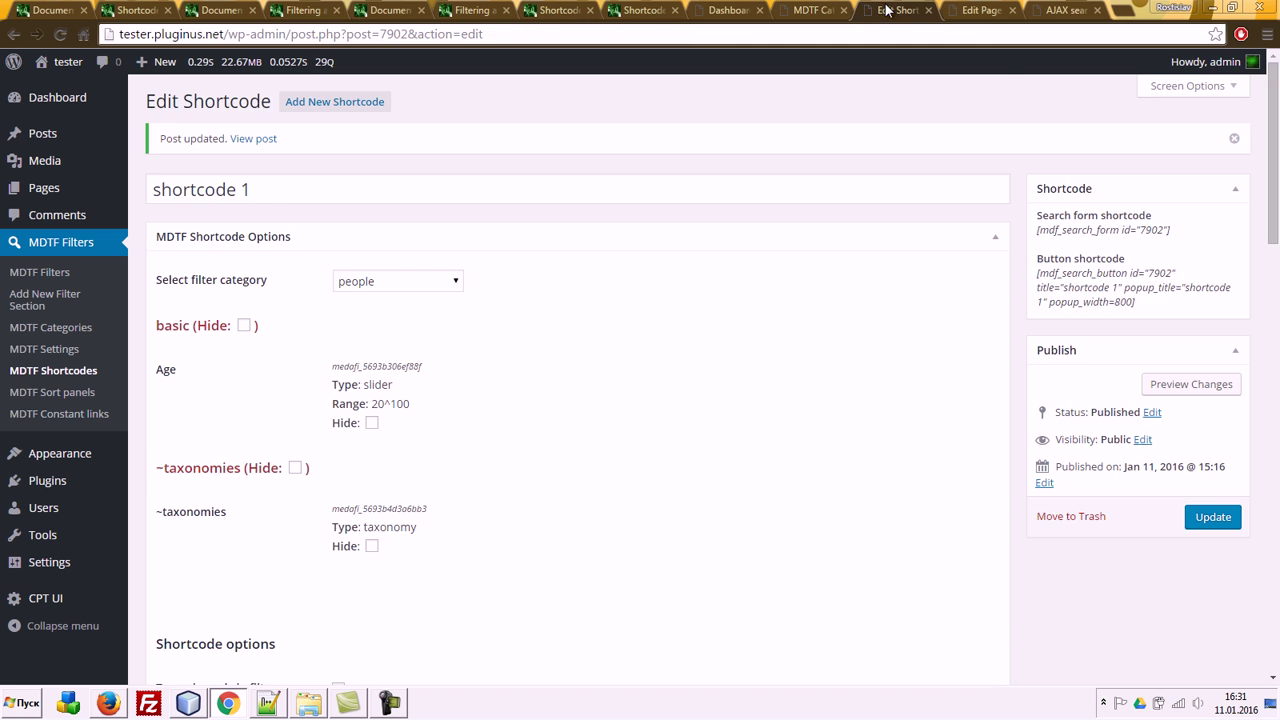
{"action": "scroll", "coordinate": [561, 326], "scroll_direction": "down", "scroll_amount": 20}
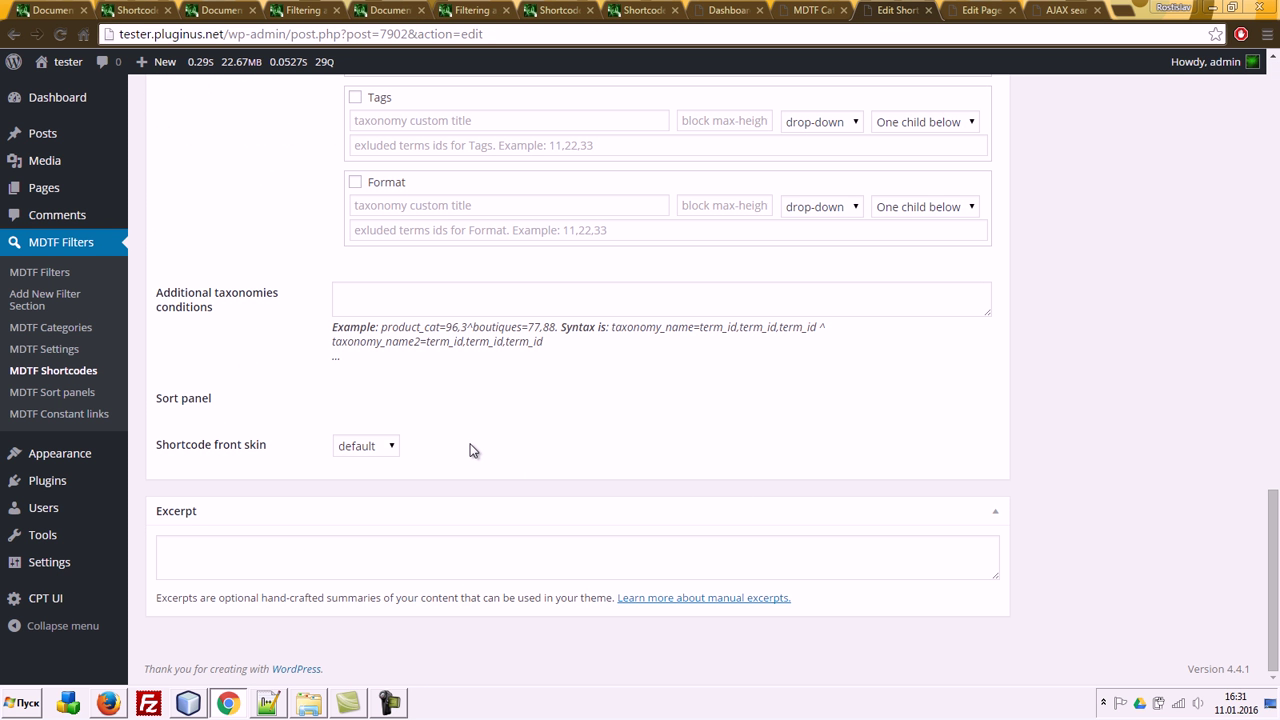
{"action": "left_click", "coordinate": [383, 448]}
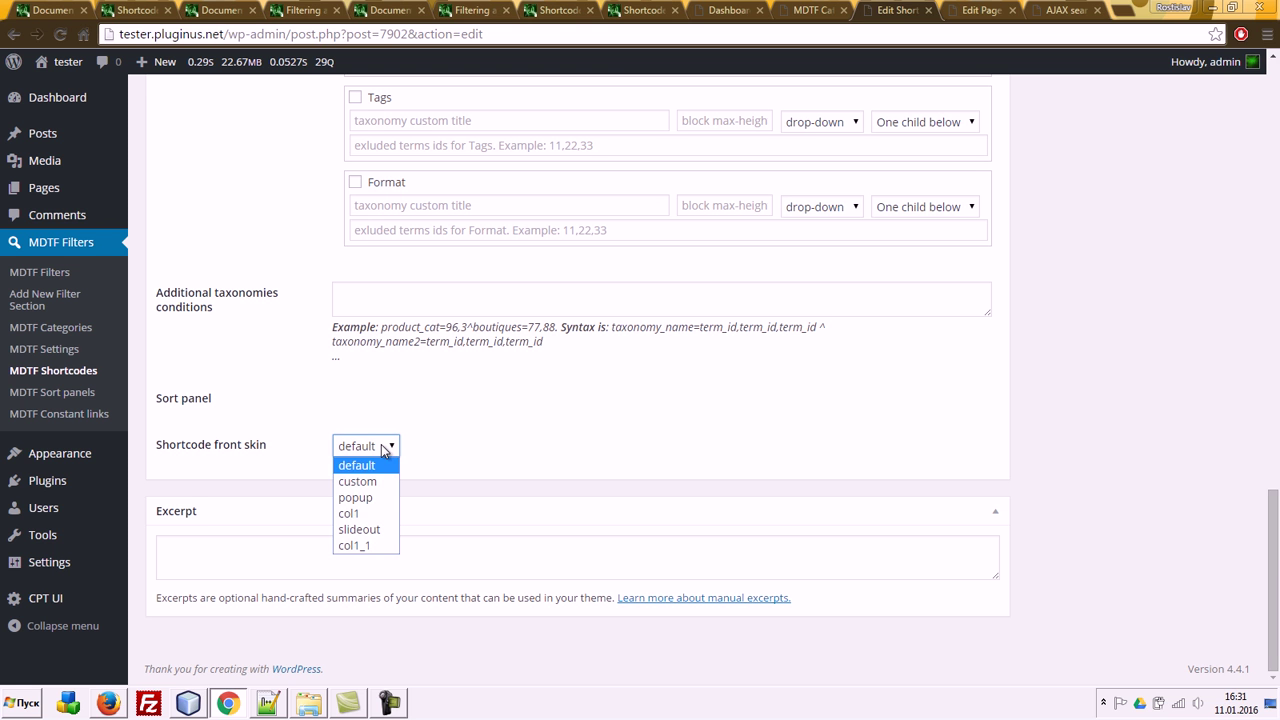
{"action": "left_click", "coordinate": [375, 513]}
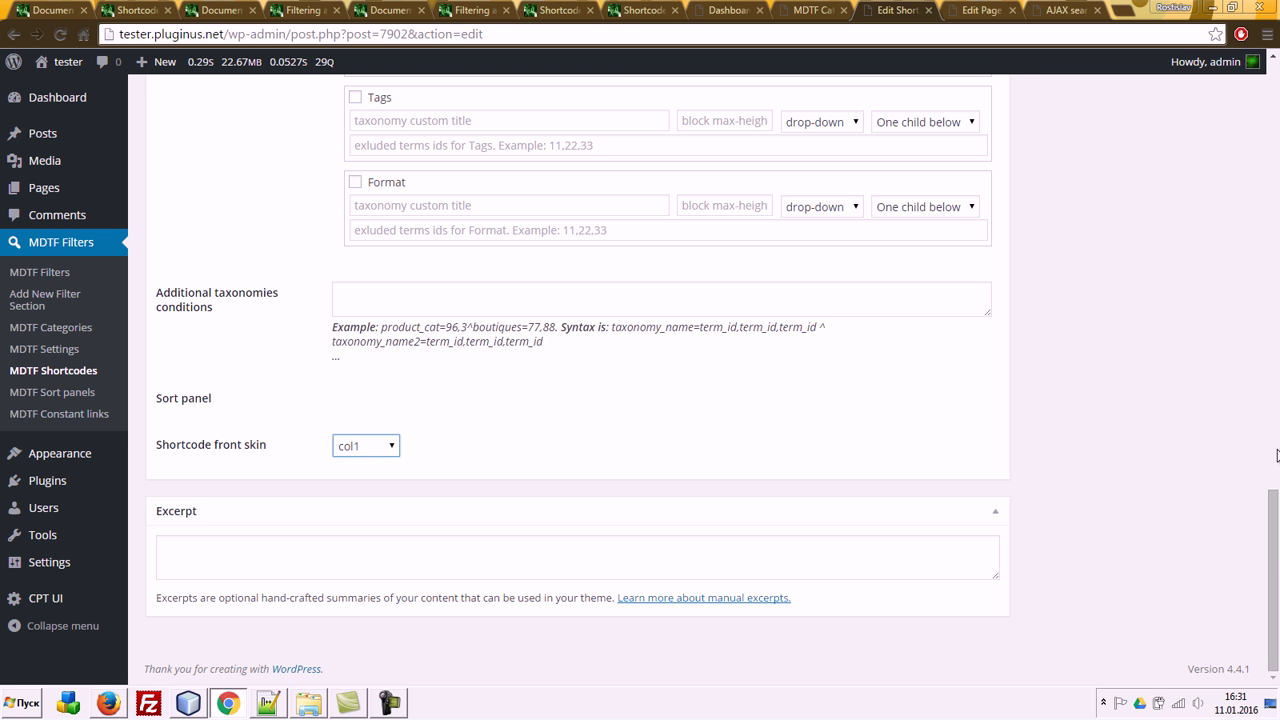
{"action": "left_click_drag", "start_coordinate": [1272, 560], "coordinate": [1272, 140]}
{"action": "left_click", "coordinate": [1214, 517]}
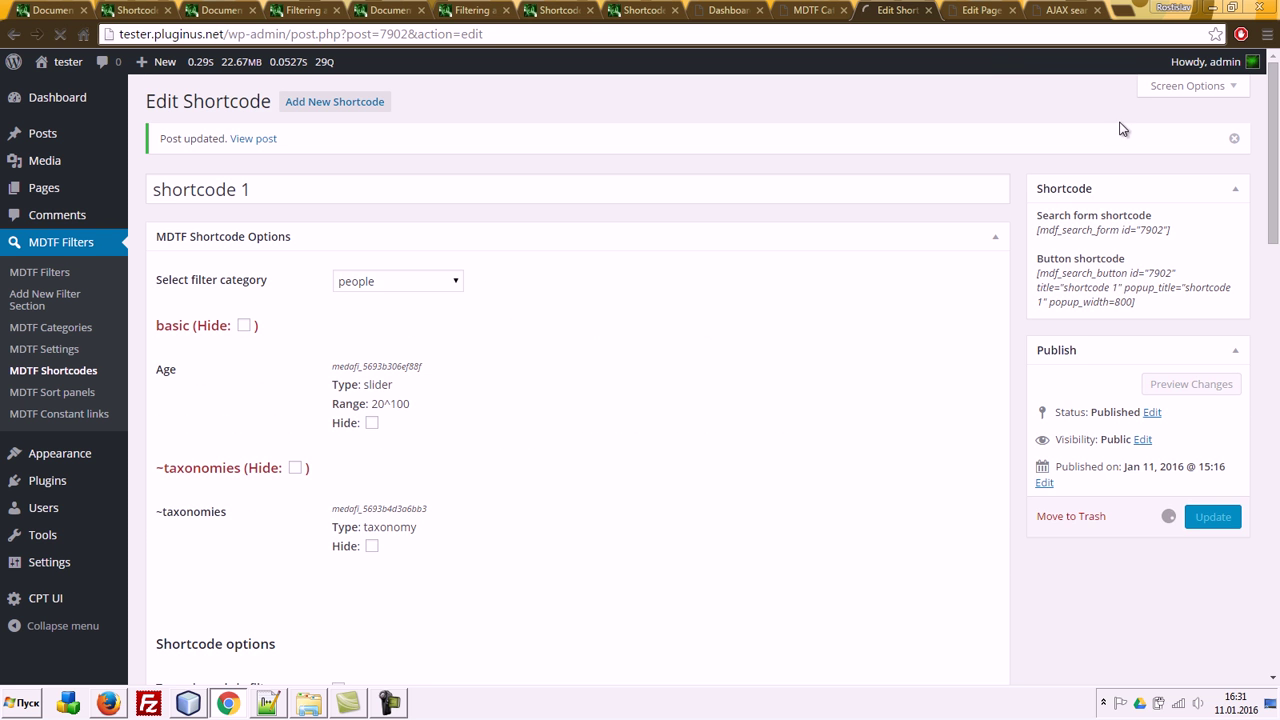
Step: Reload the AJAX searching page and examine the search form's layout in the col1 skin
{"action": "left_click", "coordinate": [980, 10]}
{"action": "left_click", "coordinate": [1065, 10]}
{"action": "key", "text": "F5"}
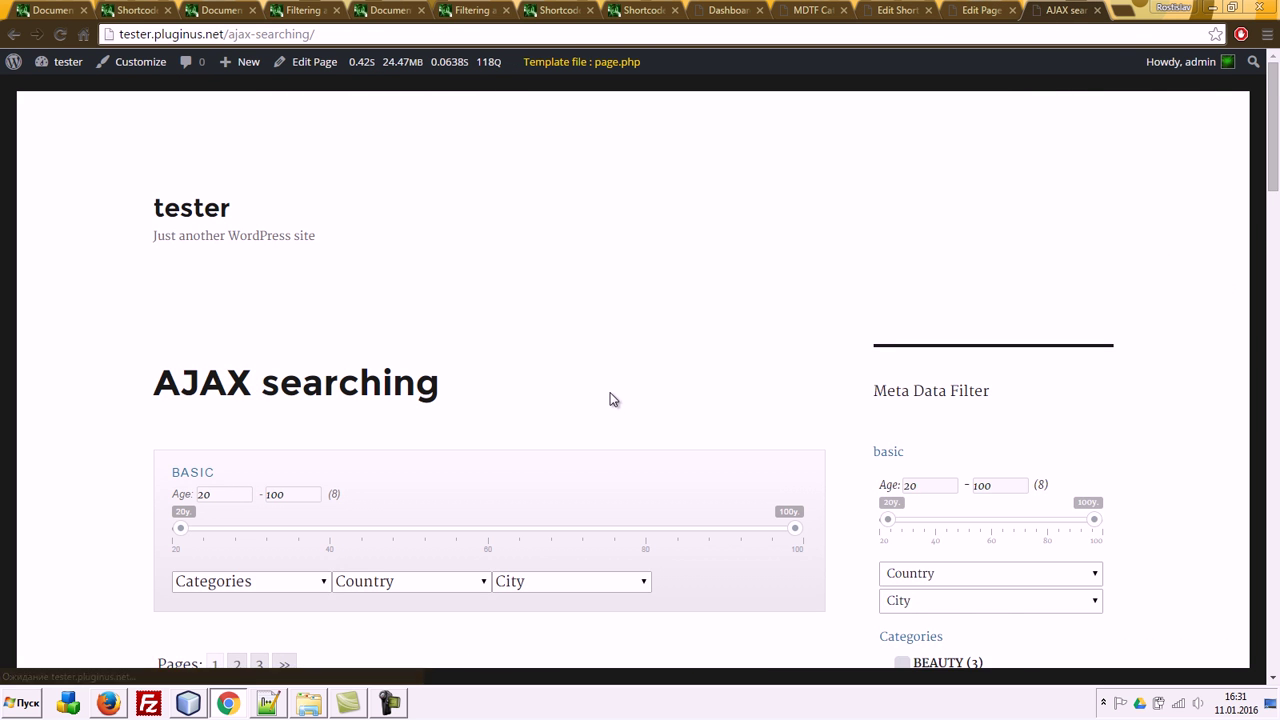
{"action": "scroll", "coordinate": [660, 375], "scroll_direction": "down", "scroll_amount": 2}
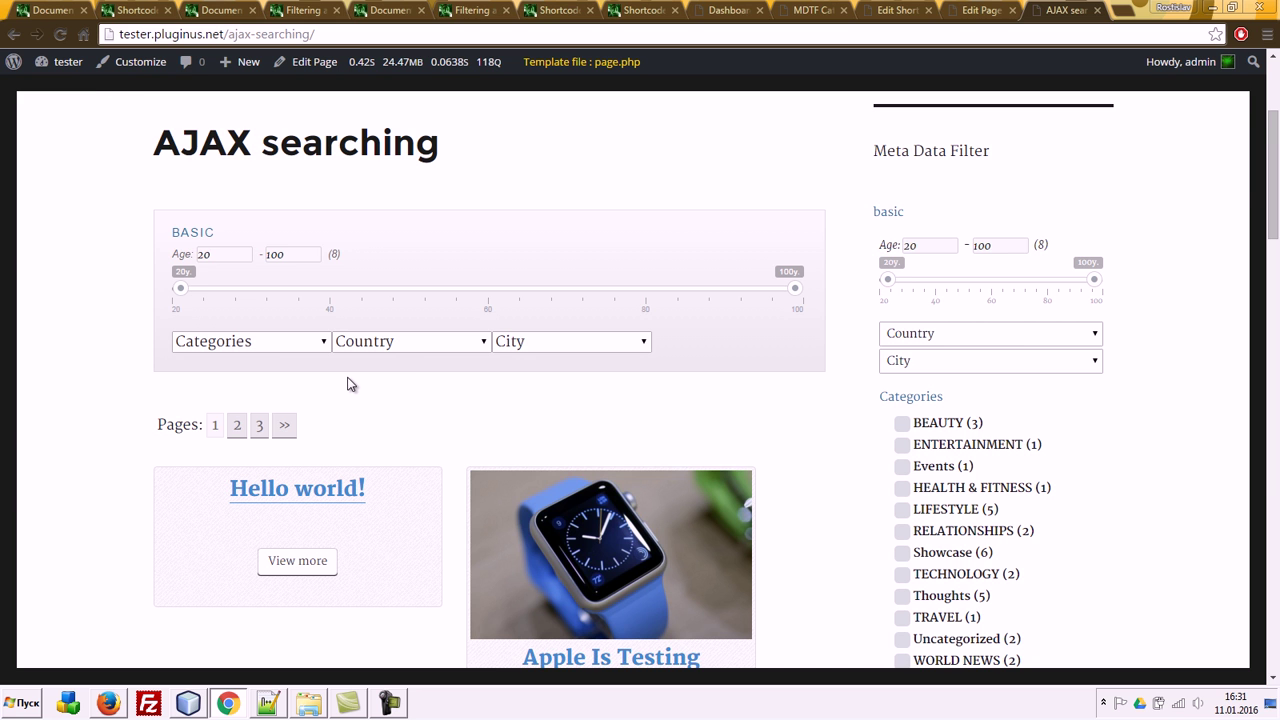
Step: Switch shortcode 1's front skin to custom, update it, and reload the AJAX searching page to check the form
{"action": "left_click", "coordinate": [877, 9]}
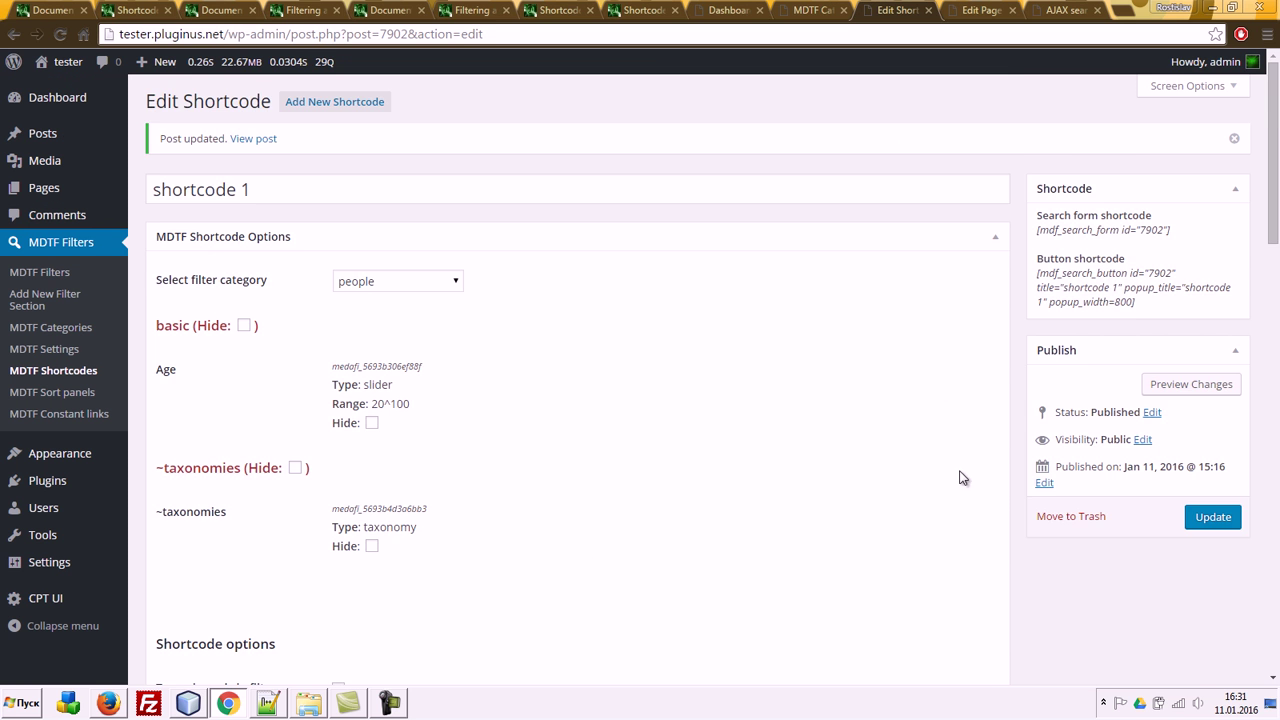
{"action": "scroll", "coordinate": [860, 500], "scroll_direction": "down", "scroll_amount": 10}
{"action": "left_click", "coordinate": [360, 446]}
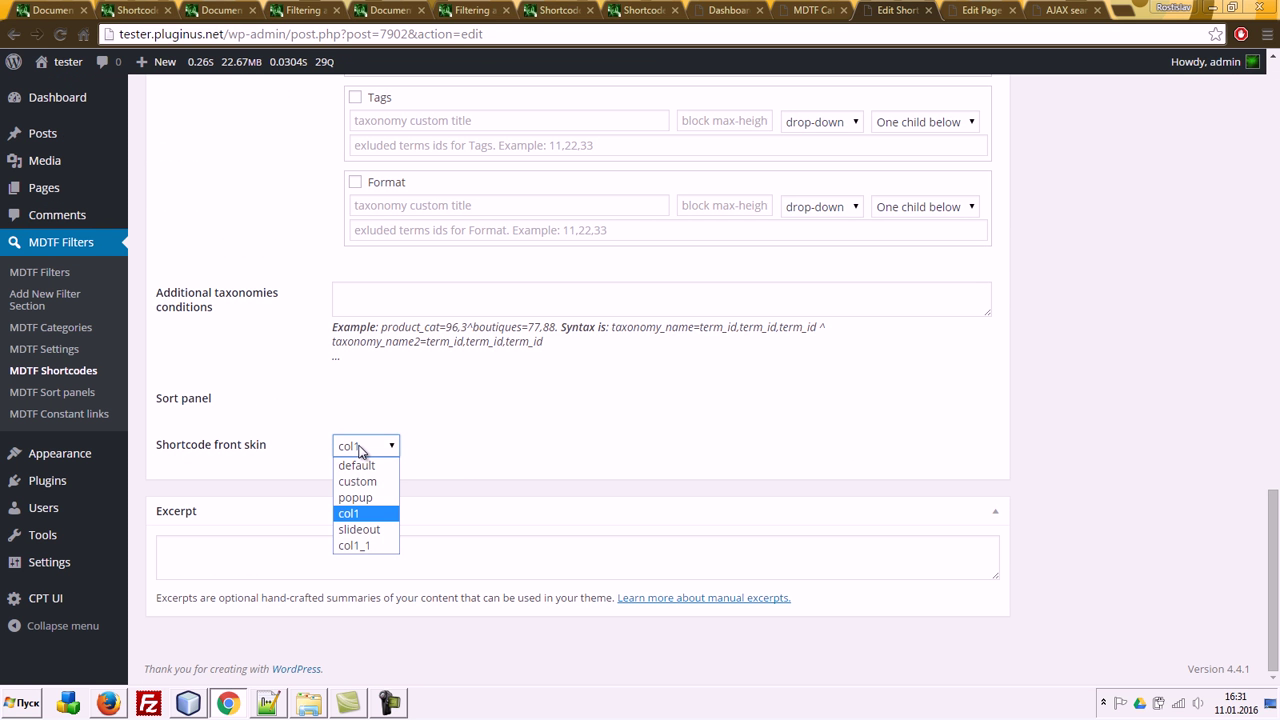
{"action": "left_click", "coordinate": [378, 485]}
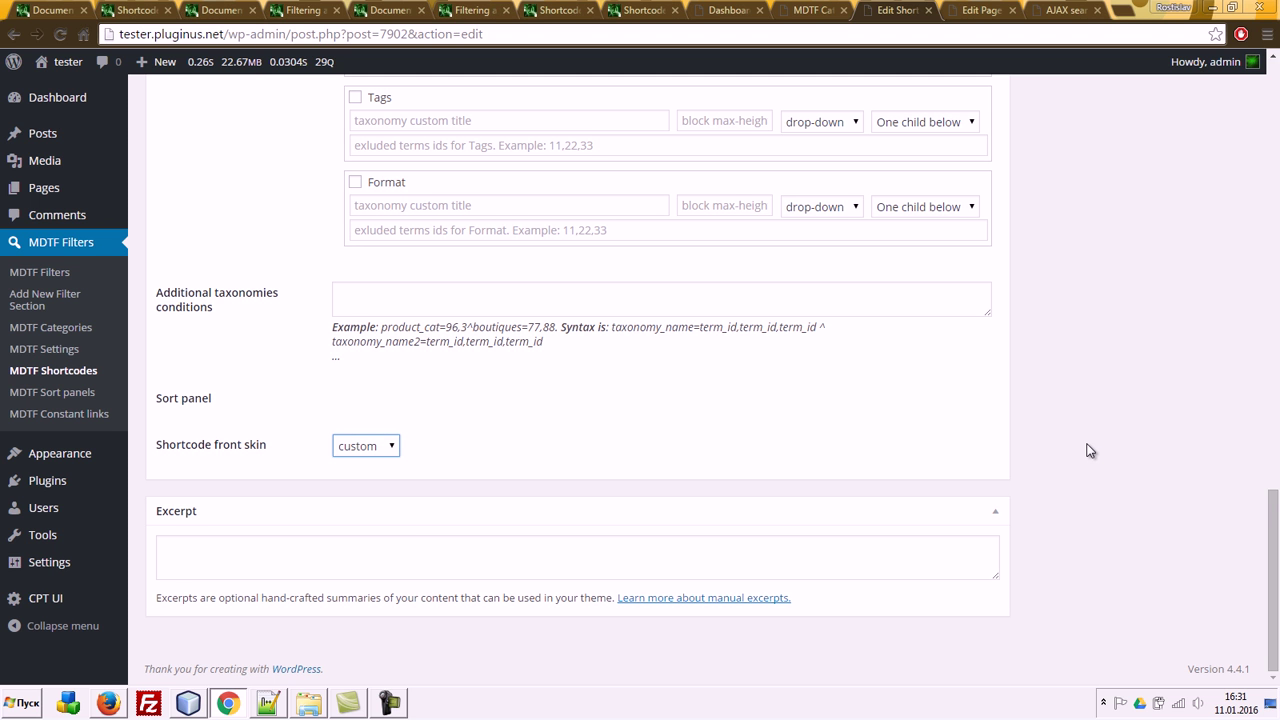
{"action": "scroll", "coordinate": [1090, 451], "scroll_direction": "up", "scroll_amount": 10}
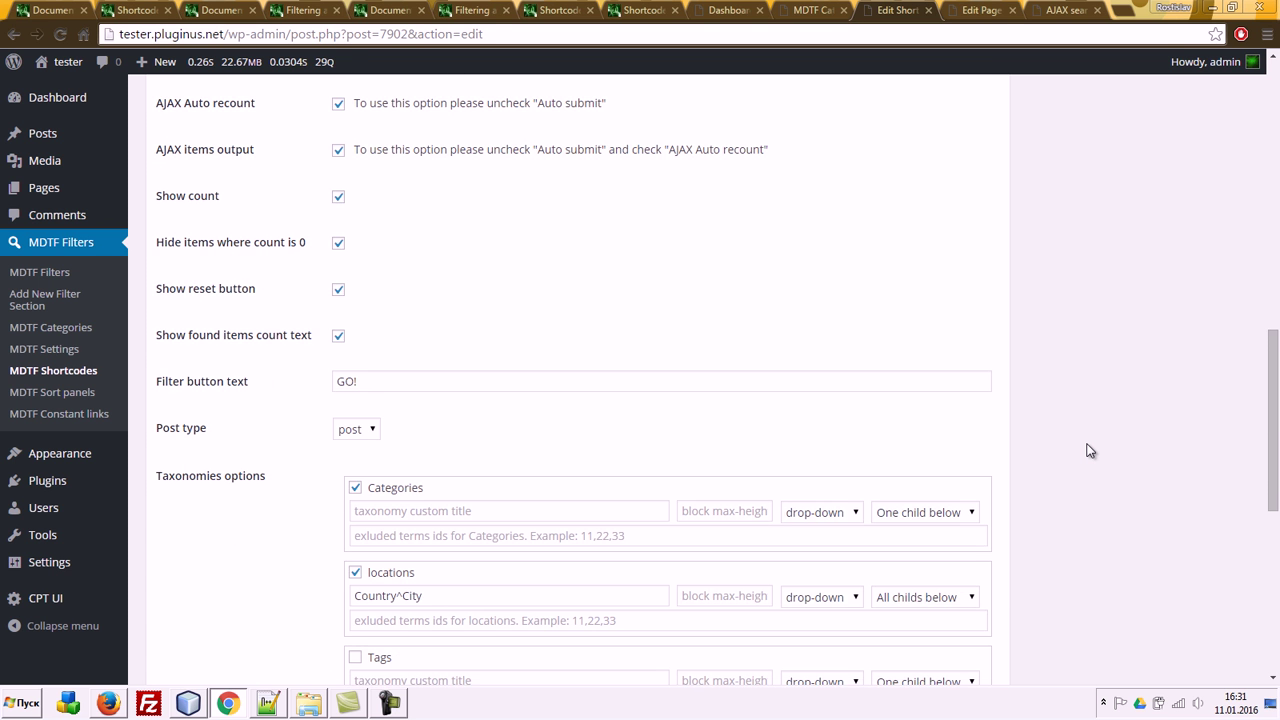
{"action": "scroll", "coordinate": [1090, 451], "scroll_direction": "up", "scroll_amount": 5}
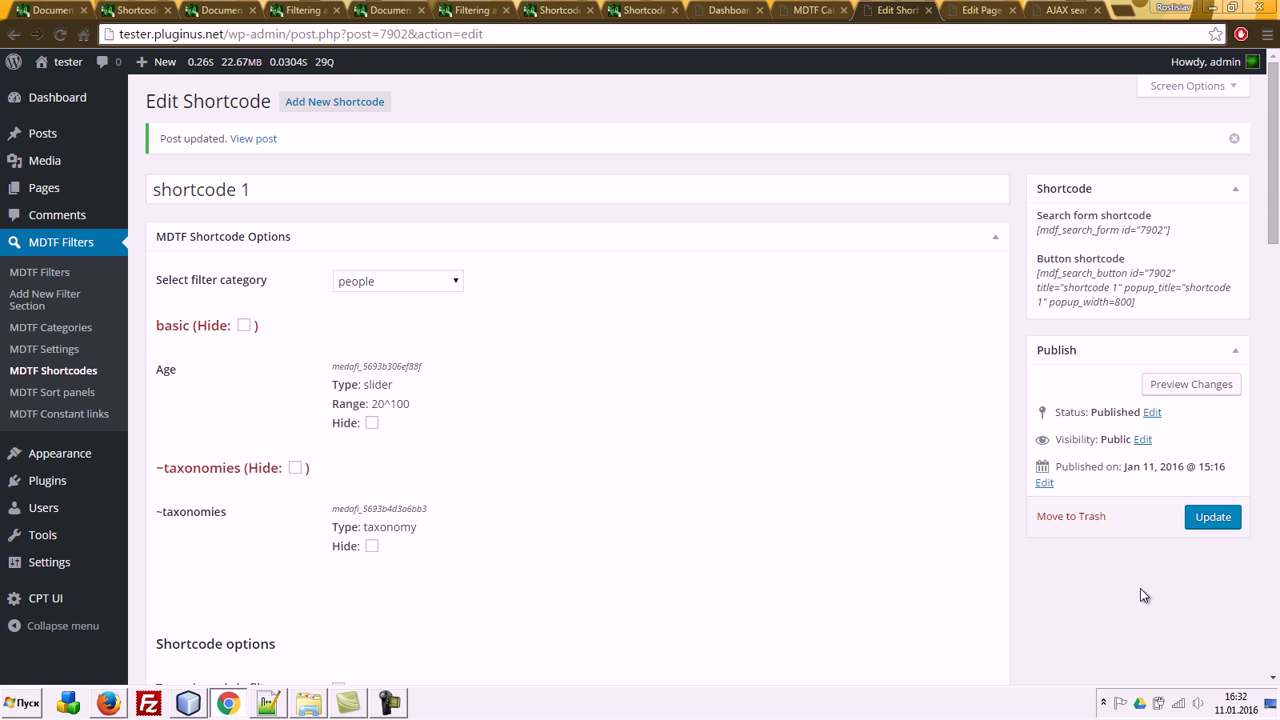
{"action": "left_click", "coordinate": [1213, 520]}
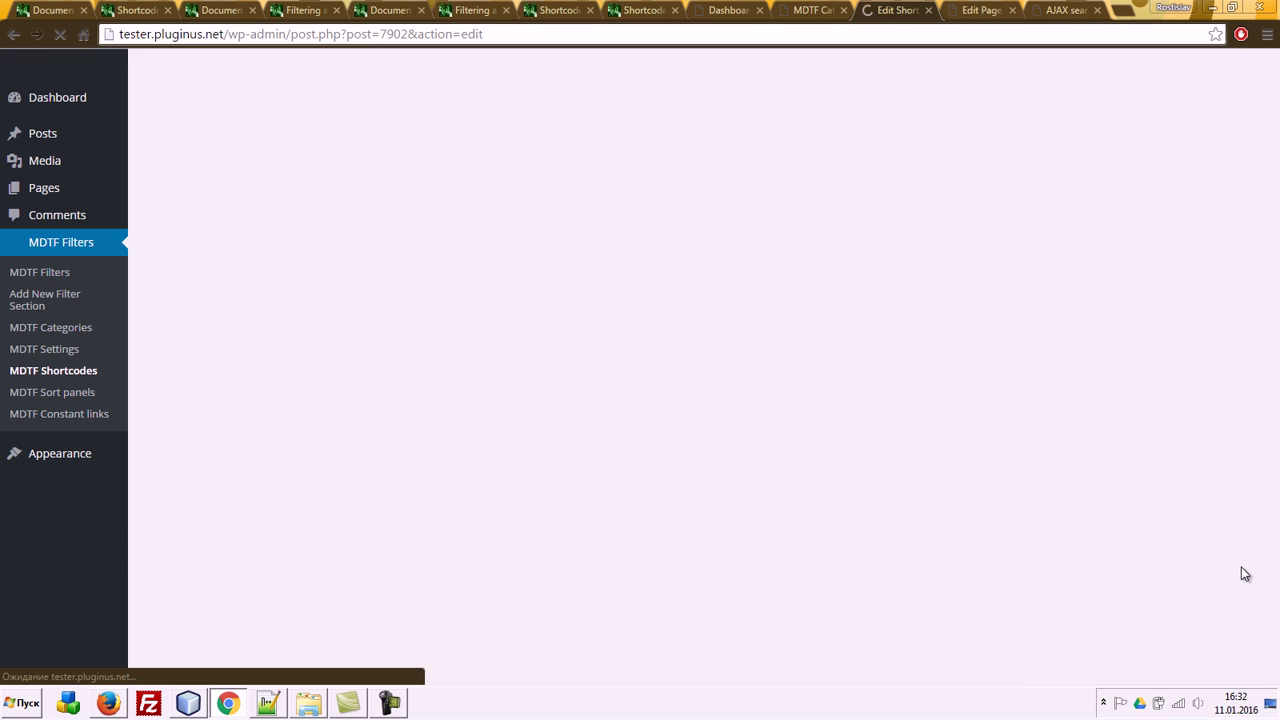
{"action": "left_click", "coordinate": [1062, 10]}
{"action": "key", "text": "F5"}
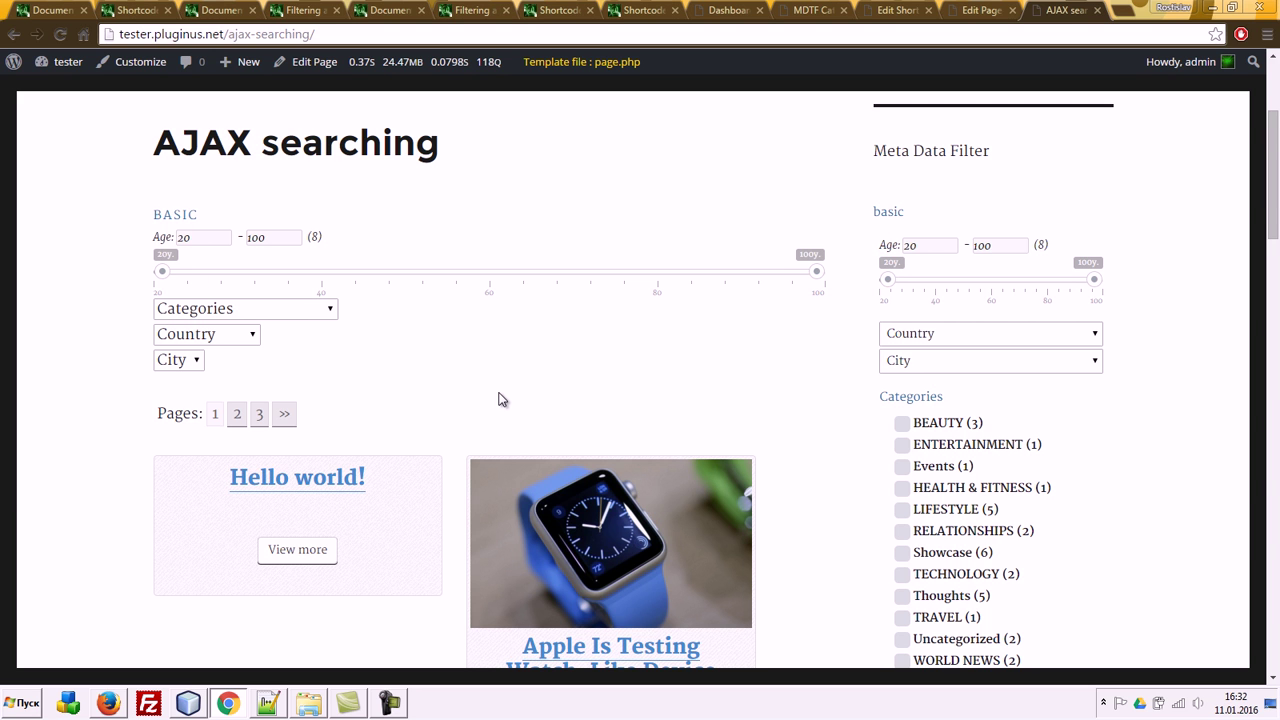
Step: Change the front skin of shortcode 1 to col1_1 and update the shortcode
{"action": "left_click", "coordinate": [960, 9]}
{"action": "left_click", "coordinate": [908, 9]}
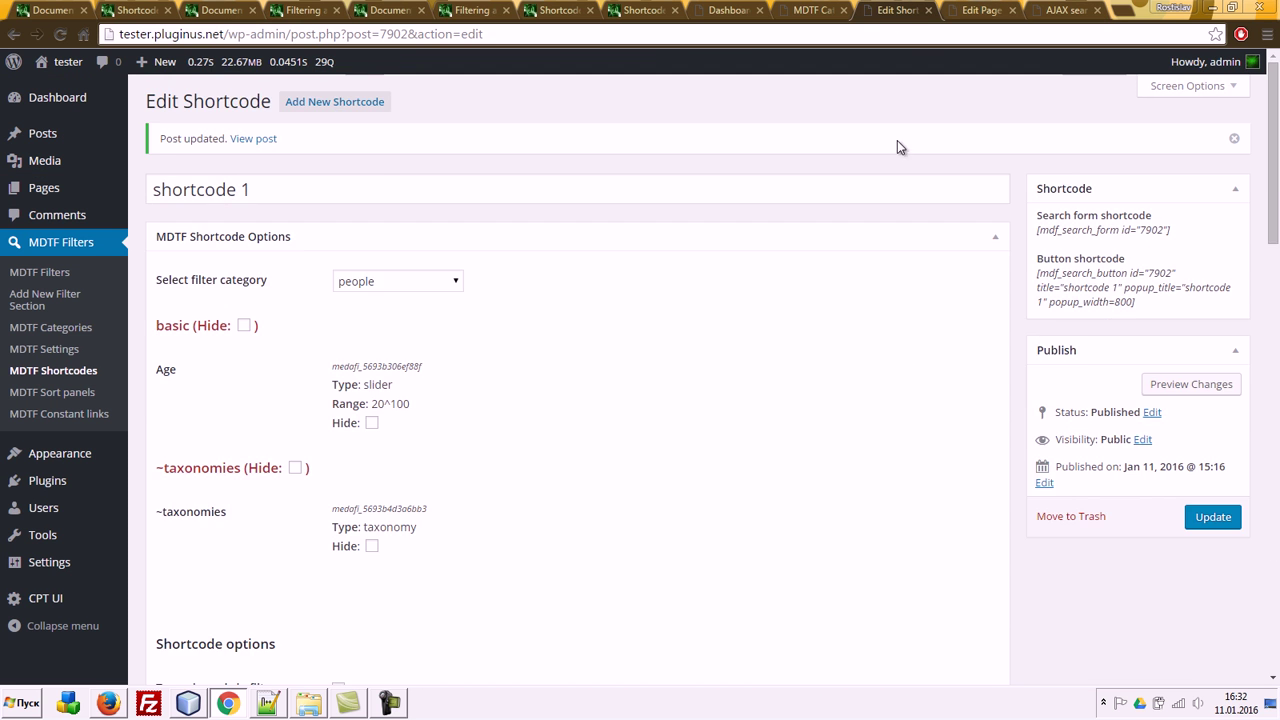
{"action": "scroll", "coordinate": [937, 325], "scroll_direction": "down", "scroll_amount": 5}
{"action": "scroll", "coordinate": [937, 325], "scroll_direction": "down", "scroll_amount": 10}
{"action": "left_click", "coordinate": [396, 452]}
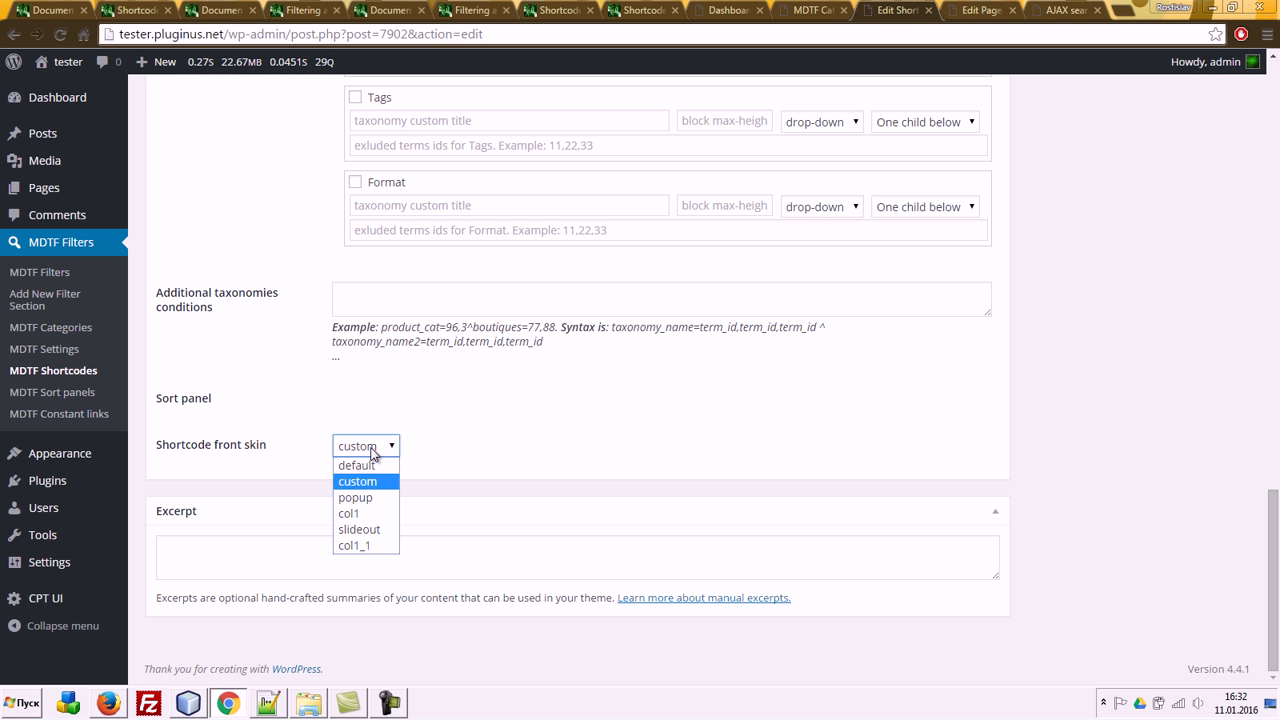
{"action": "left_click", "coordinate": [358, 545]}
{"action": "scroll", "coordinate": [1163, 349], "scroll_direction": "up", "scroll_amount": 15}
{"action": "left_click", "coordinate": [1207, 380]}
Step: Reload the AJAX searching page, test the col1_1 form by filtering Country by spain, and reset the filter
{"action": "left_click", "coordinate": [1055, 10]}
{"action": "key", "text": "F5"}
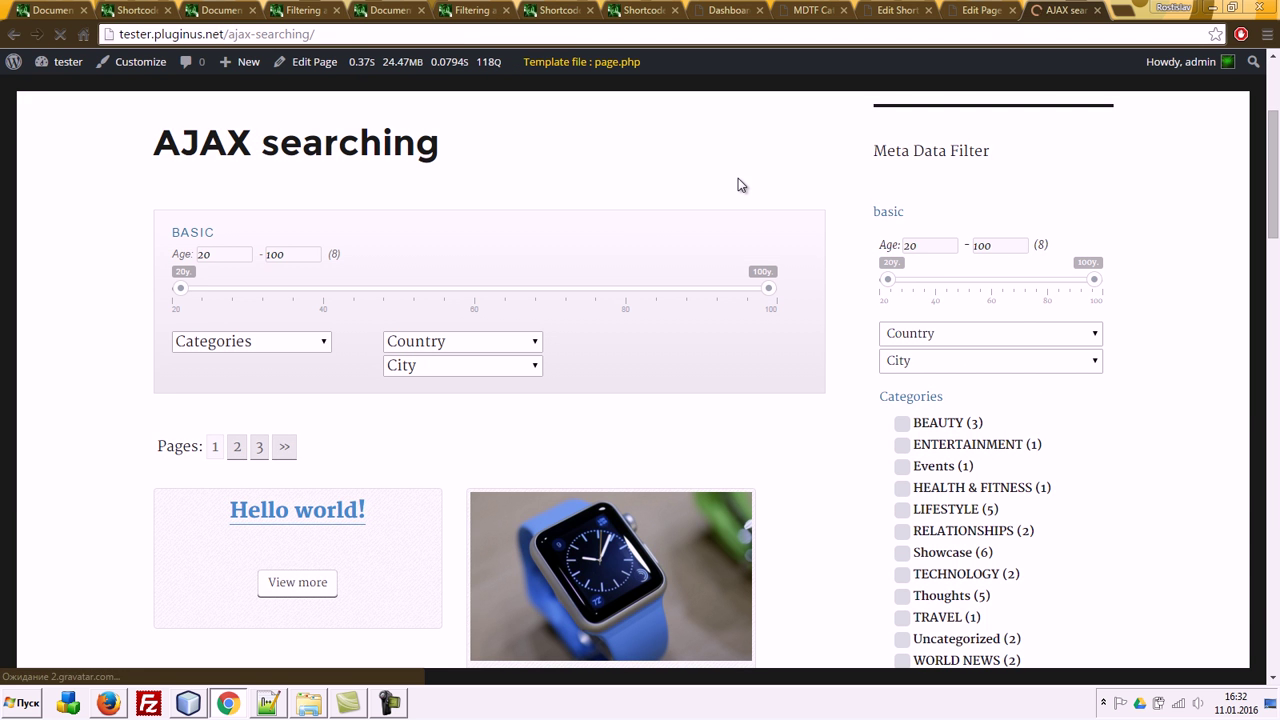
{"action": "left_click", "coordinate": [428, 348]}
{"action": "left_click", "coordinate": [637, 363]}
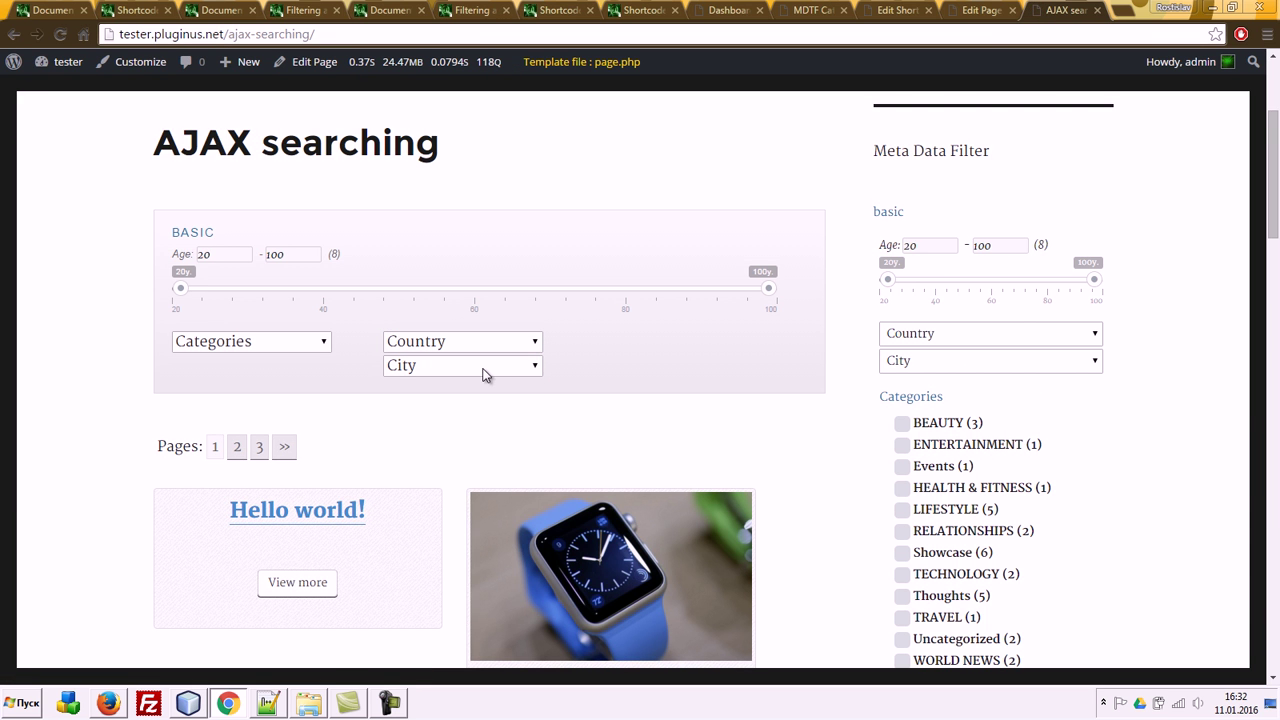
{"action": "left_click", "coordinate": [427, 347]}
{"action": "left_click", "coordinate": [438, 408]}
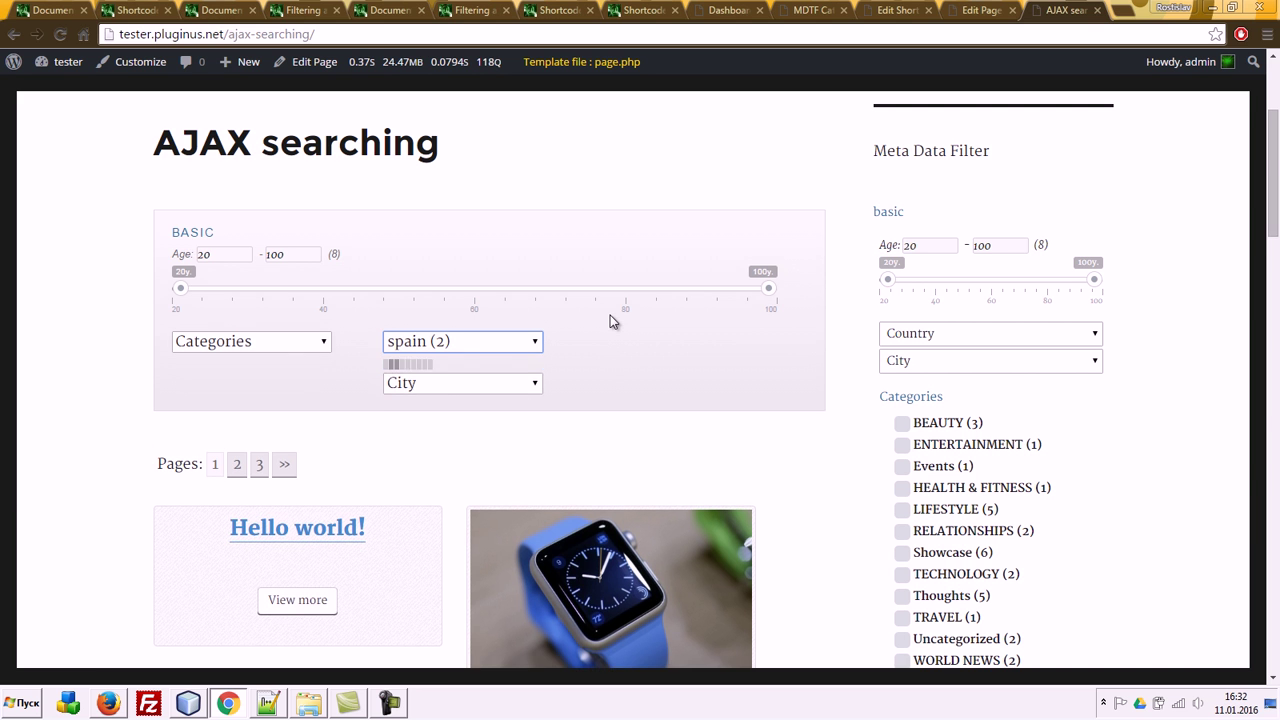
{"action": "scroll", "coordinate": [409, 380], "scroll_direction": "down", "scroll_amount": 2}
{"action": "scroll", "coordinate": [409, 380], "scroll_direction": "up", "scroll_amount": 2}
{"action": "left_click", "coordinate": [211, 438]}
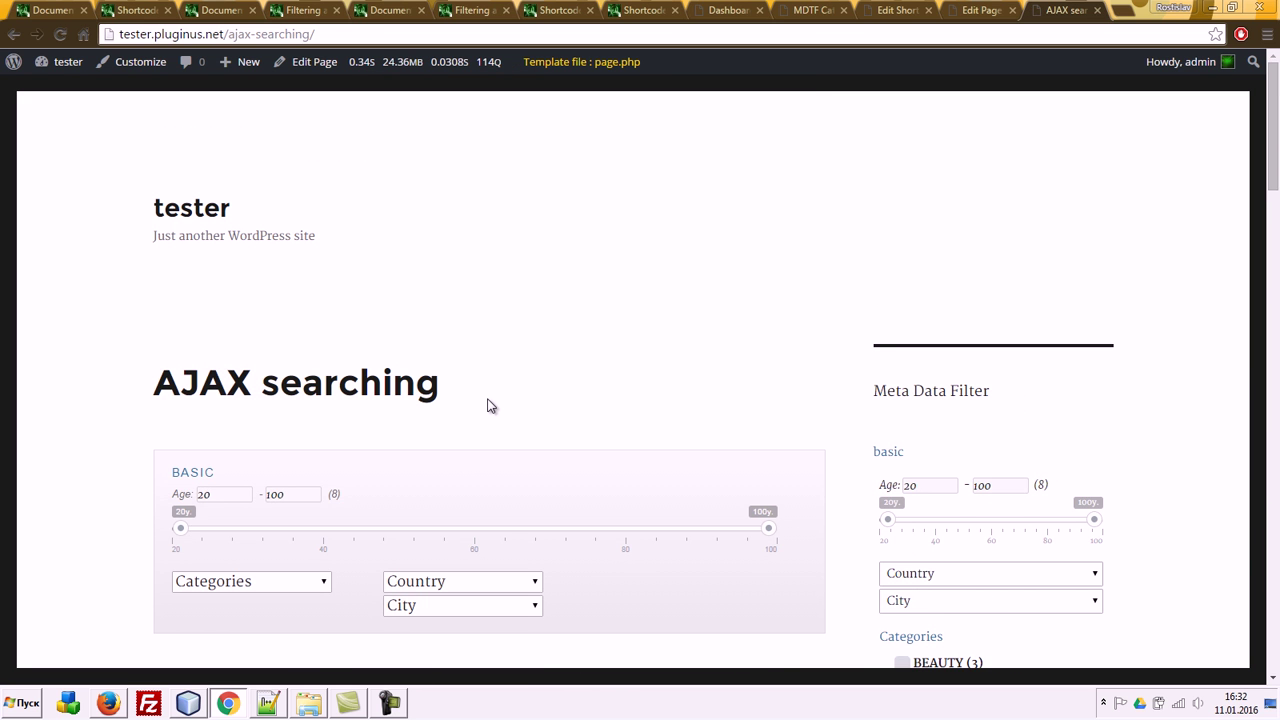
Step: Review the AJAX searching page's form and results alongside the mdf_search_form shortcode in the page's editor
{"action": "scroll", "coordinate": [490, 405], "scroll_direction": "down", "scroll_amount": 6}
{"action": "scroll", "coordinate": [800, 418], "scroll_direction": "up", "scroll_amount": 6}
{"action": "scroll", "coordinate": [766, 373], "scroll_direction": "down", "scroll_amount": 1}
{"action": "scroll", "coordinate": [766, 373], "scroll_direction": "down", "scroll_amount": 2}
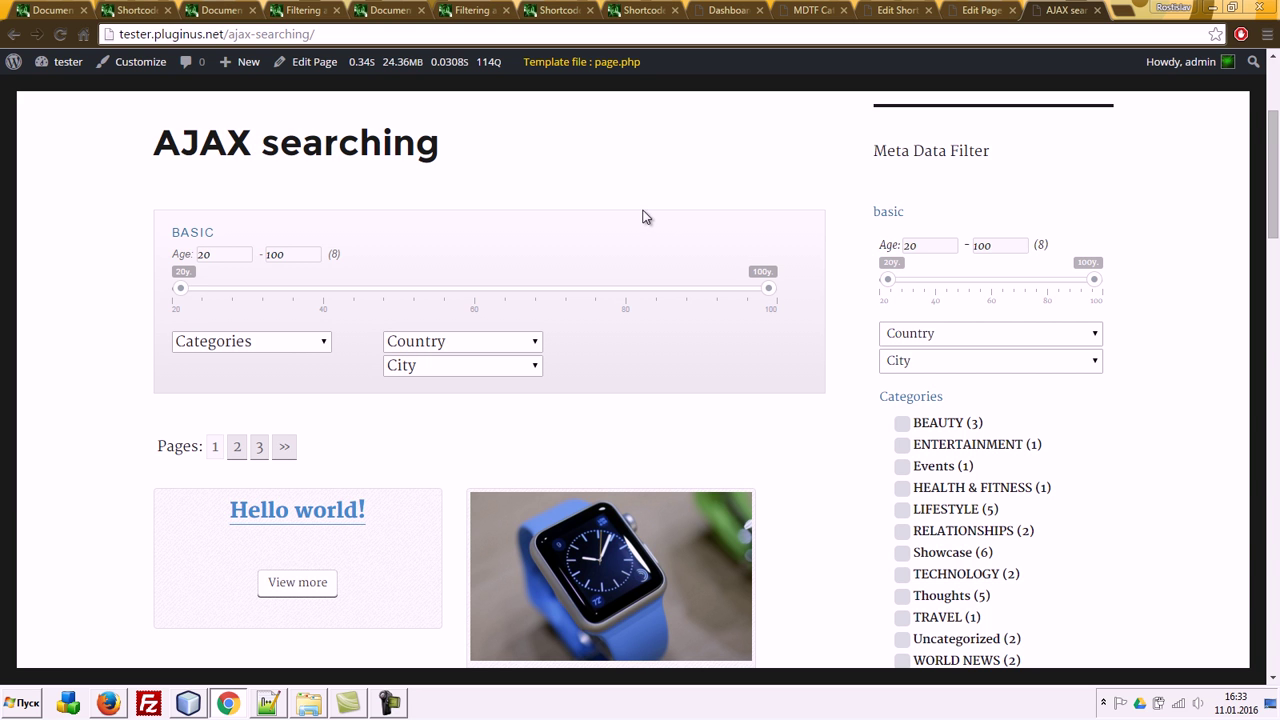
{"action": "left_click", "coordinate": [978, 10]}
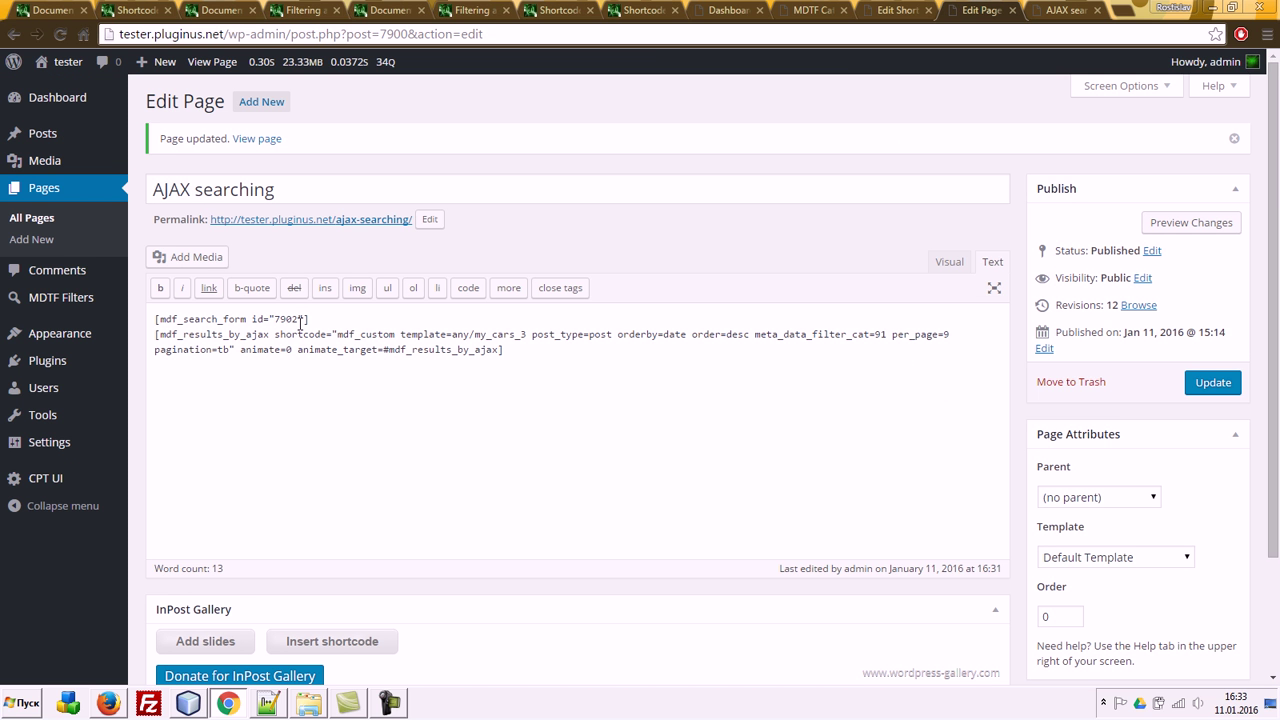
{"action": "left_click_drag", "start_coordinate": [337, 334], "coordinate": [155, 319]}
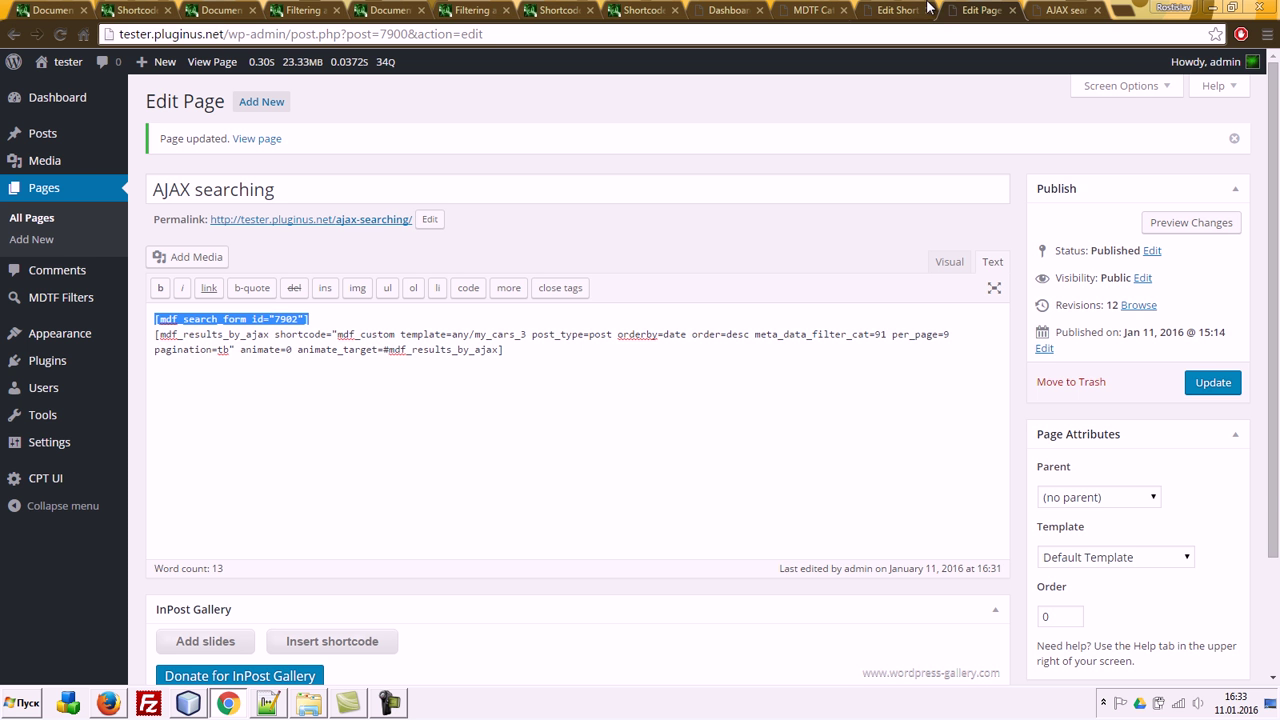
{"action": "left_click", "coordinate": [903, 9]}
{"action": "left_click", "coordinate": [980, 9]}
{"action": "left_click", "coordinate": [1050, 9]}
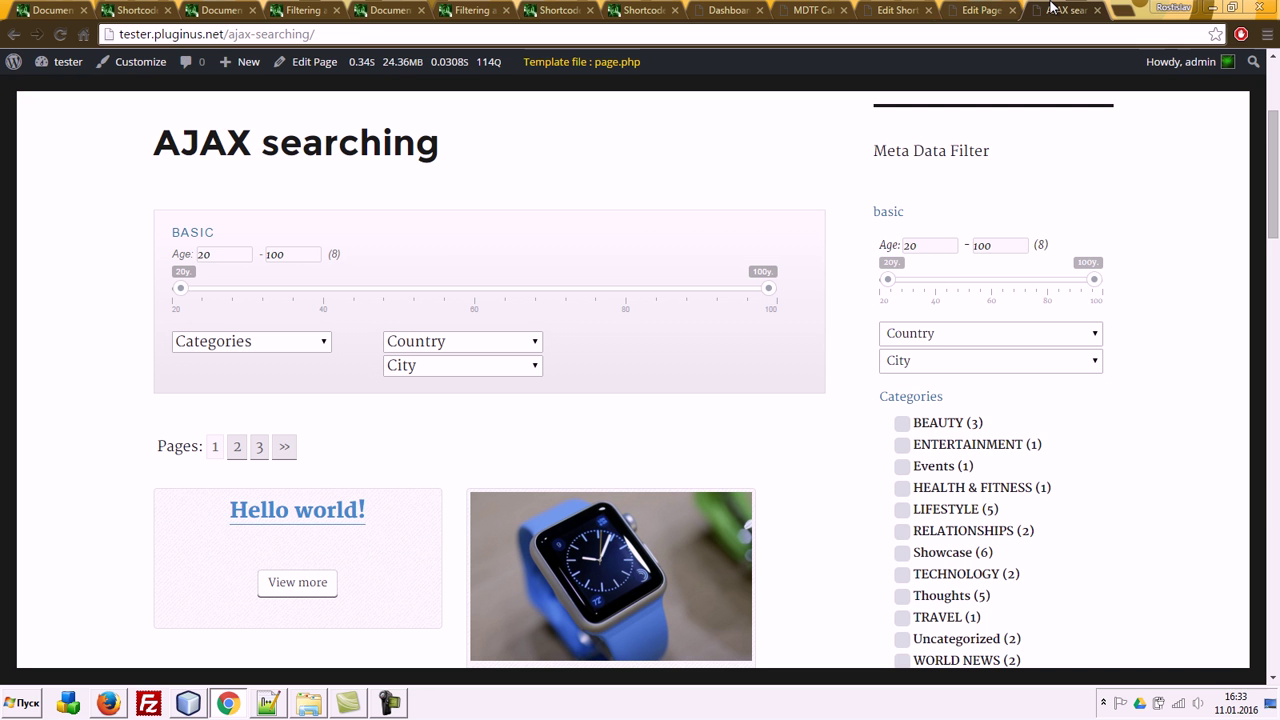
{"action": "scroll", "coordinate": [571, 480], "scroll_direction": "down", "scroll_amount": 3}
{"action": "scroll", "coordinate": [581, 480], "scroll_direction": "up", "scroll_amount": 3}
Step: Open the demo site cars.wordpress-filter.com in a new tab, look through it, and close it
{"action": "left_click", "coordinate": [1121, 10]}
{"action": "type", "text": "cars.wordpress-filter.com"}
{"action": "key", "text": "Return"}
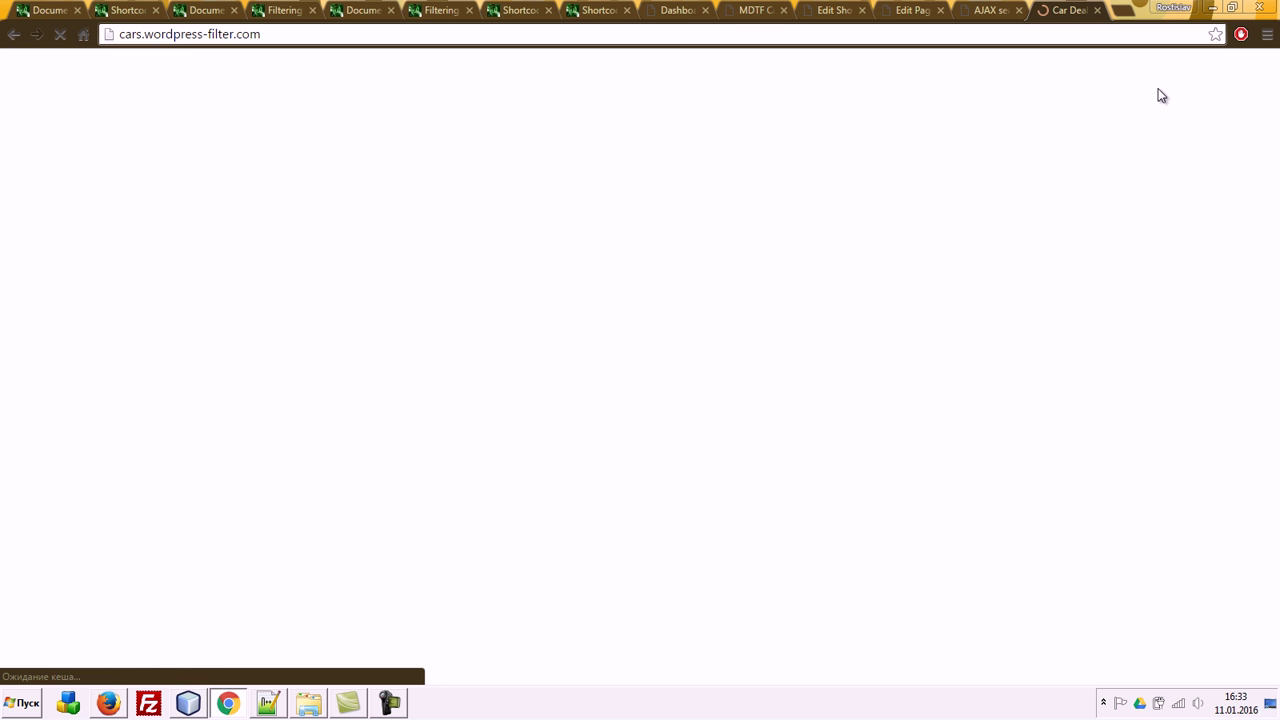
{"action": "scroll", "coordinate": [990, 290], "scroll_direction": "down", "scroll_amount": 3}
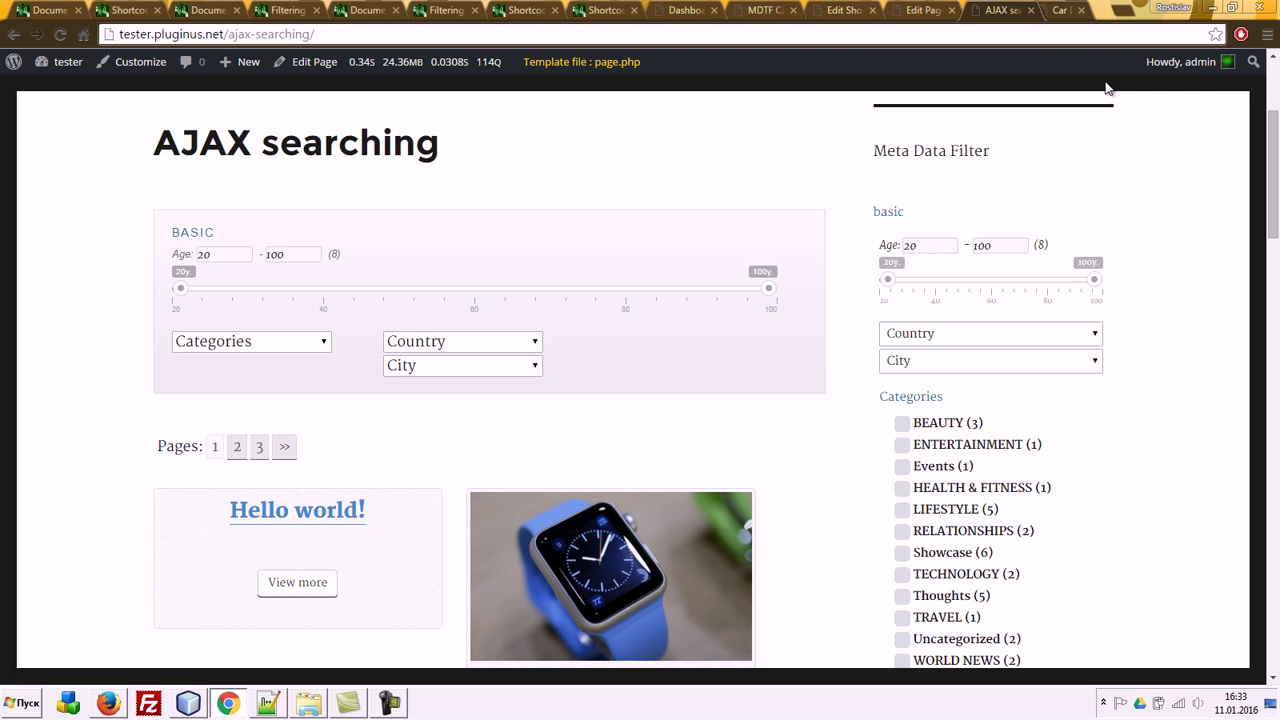
{"action": "left_click", "coordinate": [1097, 10]}
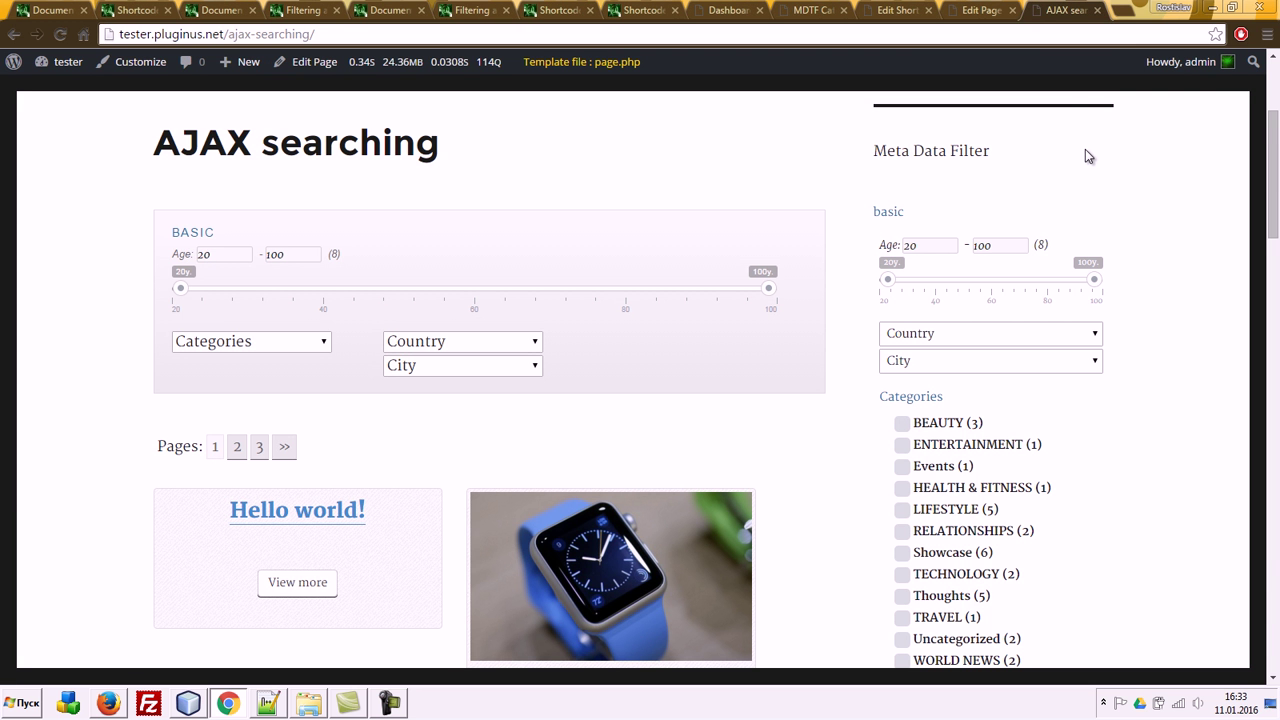
Step: Create a new MDTF sort panel titled "sort panel 1"
{"action": "left_click", "coordinate": [811, 10]}
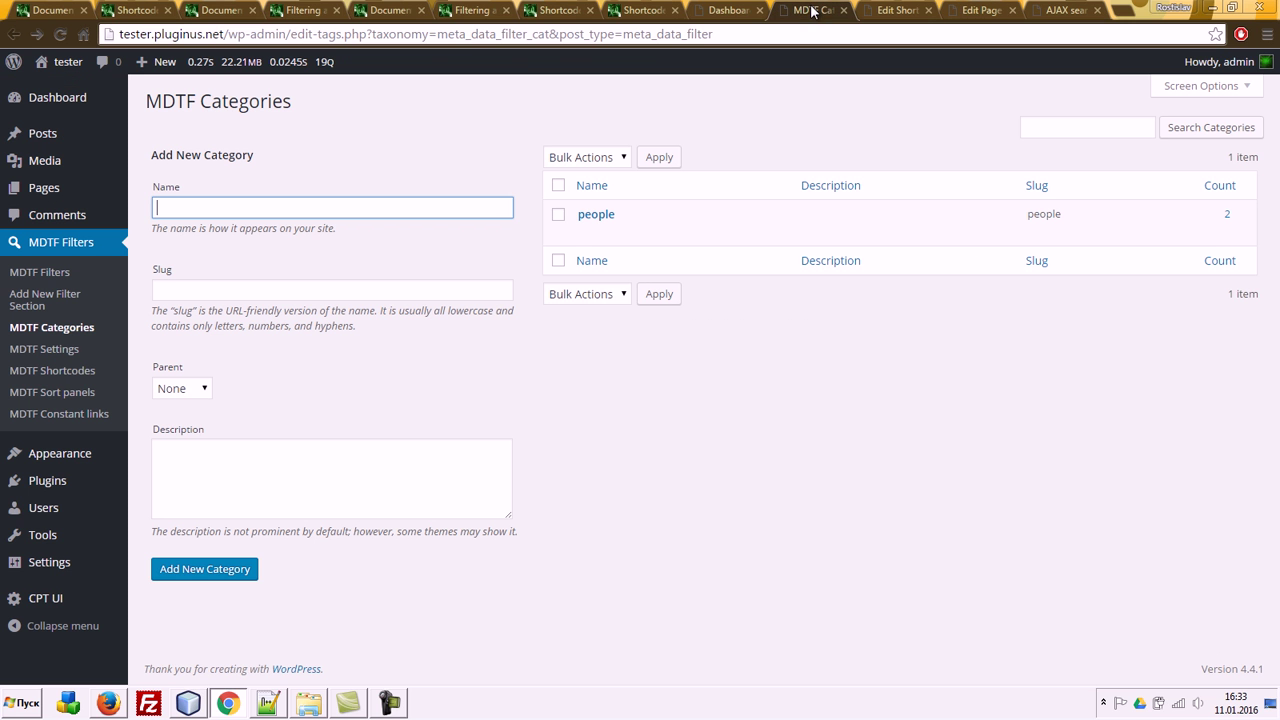
{"action": "left_click", "coordinate": [60, 392]}
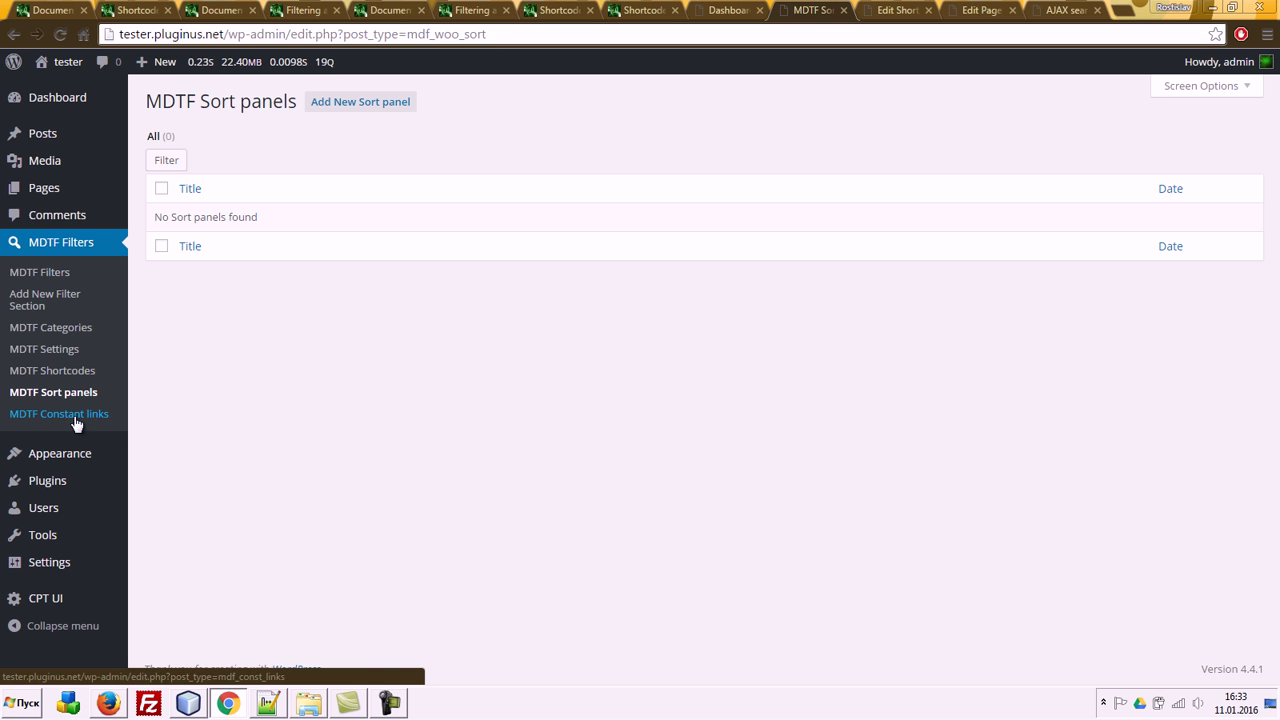
{"action": "left_click", "coordinate": [345, 102]}
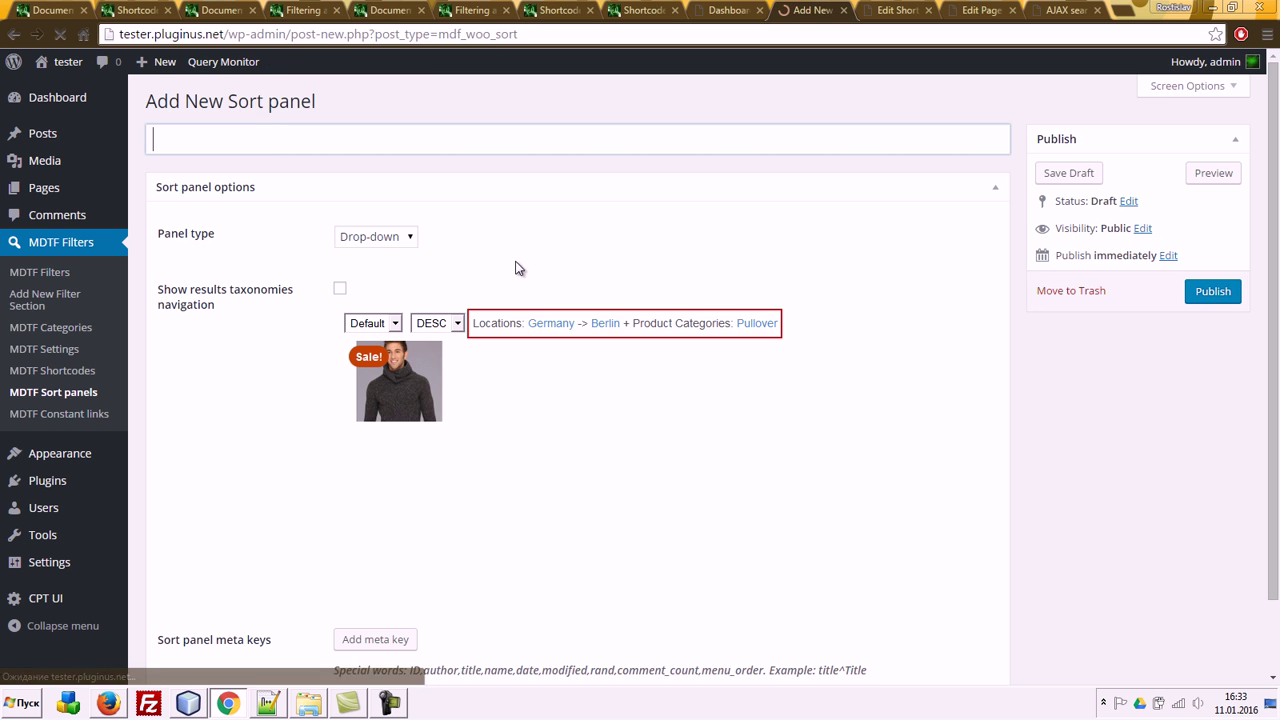
{"action": "type", "text": "sirp"}
{"action": "key", "text": "BackSpace"}
{"action": "key", "text": "BackSpace"}
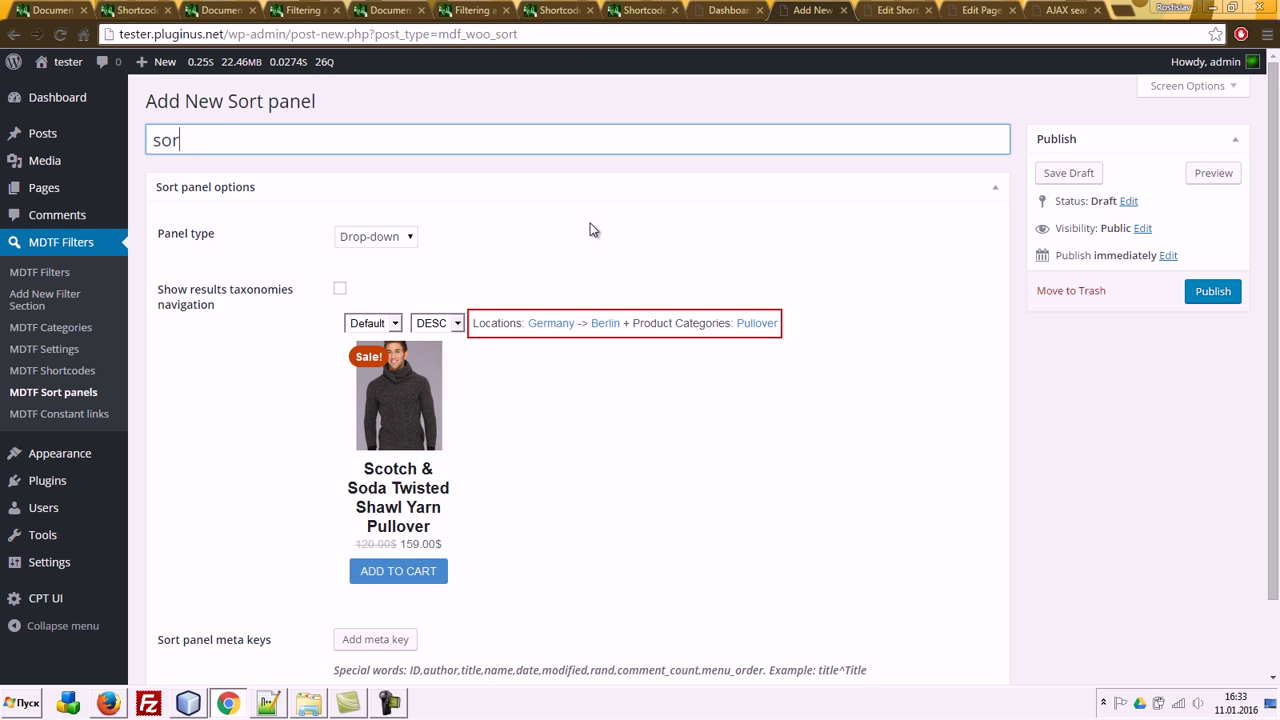
{"action": "type", "text": "t panel 1"}
Step: Set the sort panel's type to Buttons and enable Show results taxonomies navigation
{"action": "left_click", "coordinate": [380, 240]}
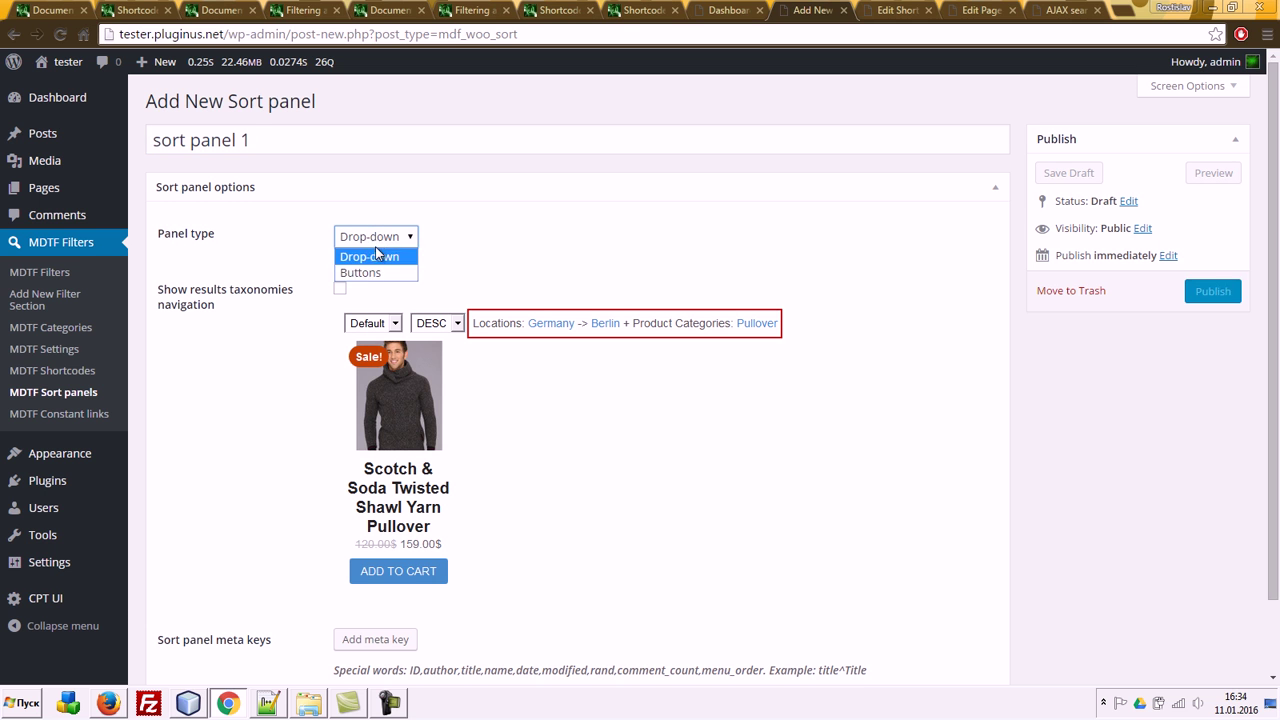
{"action": "left_click", "coordinate": [372, 238]}
{"action": "left_click", "coordinate": [370, 272]}
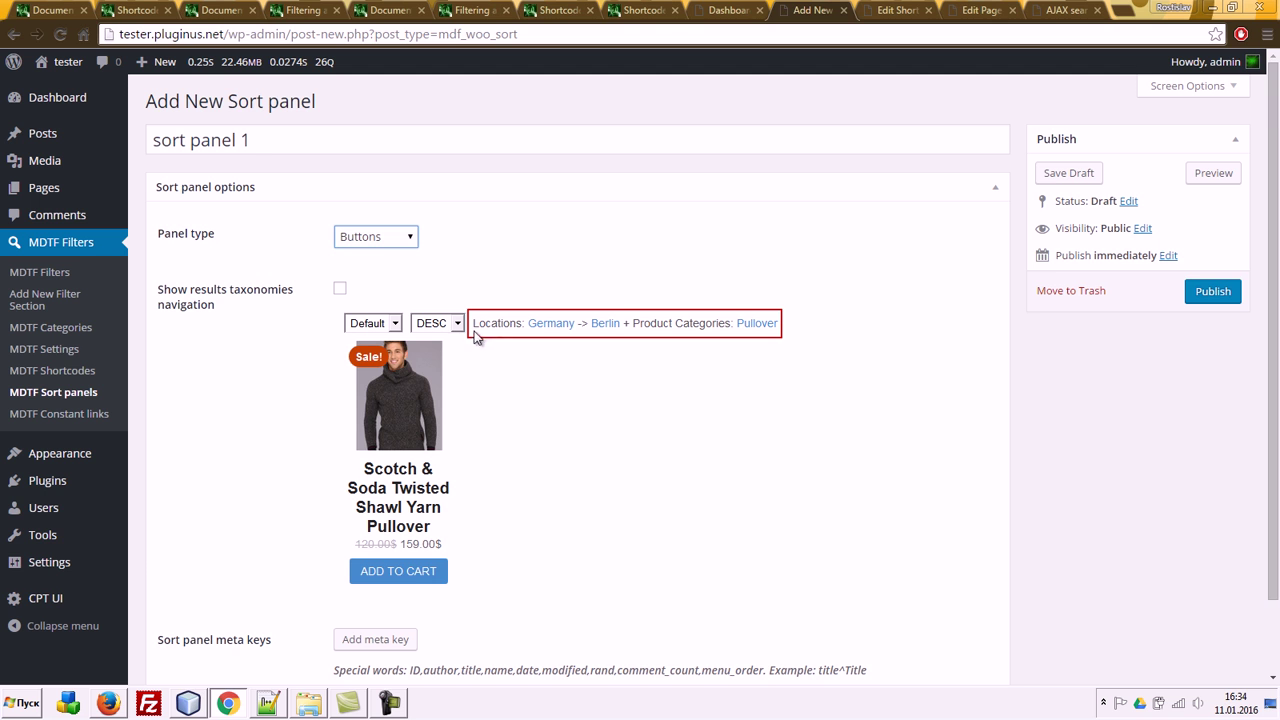
{"action": "left_click", "coordinate": [339, 291]}
{"action": "scroll", "coordinate": [661, 364], "scroll_direction": "down", "scroll_amount": 2}
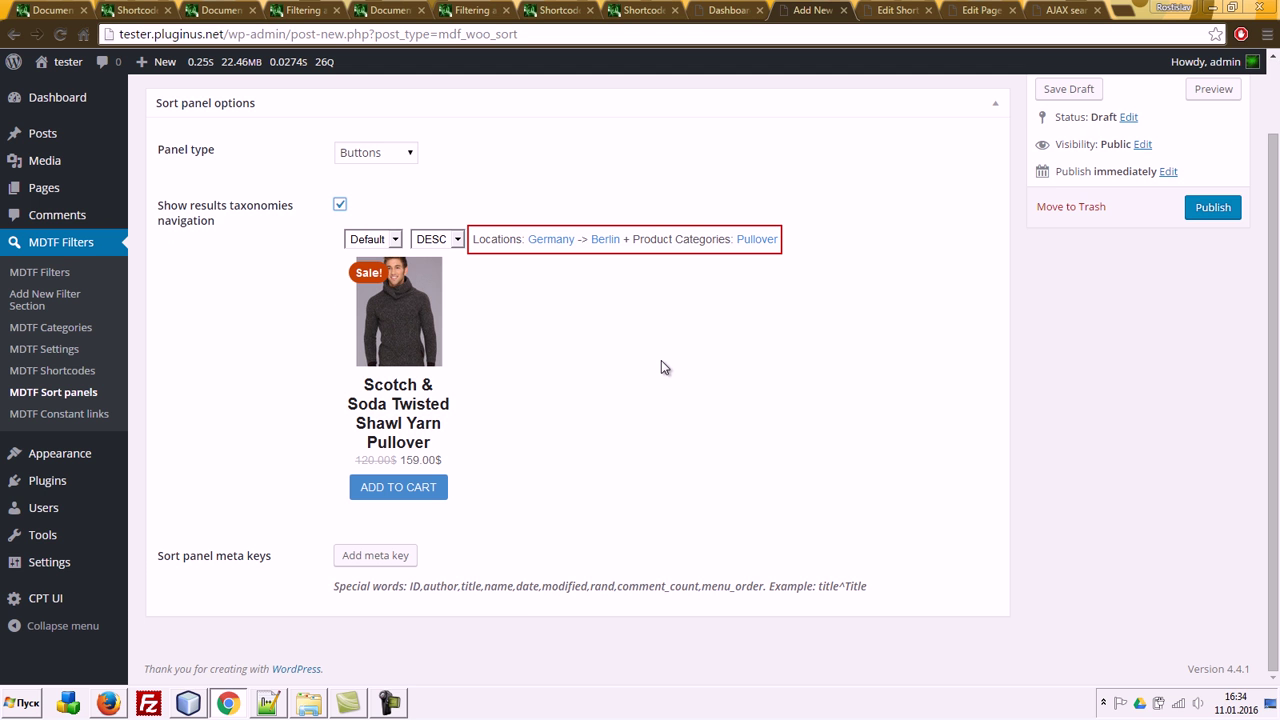
Step: Add three empty meta key fields to the sort panel
{"action": "left_click", "coordinate": [375, 558]}
{"action": "left_click", "coordinate": [375, 561]}
{"action": "left_click", "coordinate": [375, 556]}
{"action": "scroll", "coordinate": [654, 509], "scroll_direction": "down", "scroll_amount": 2}
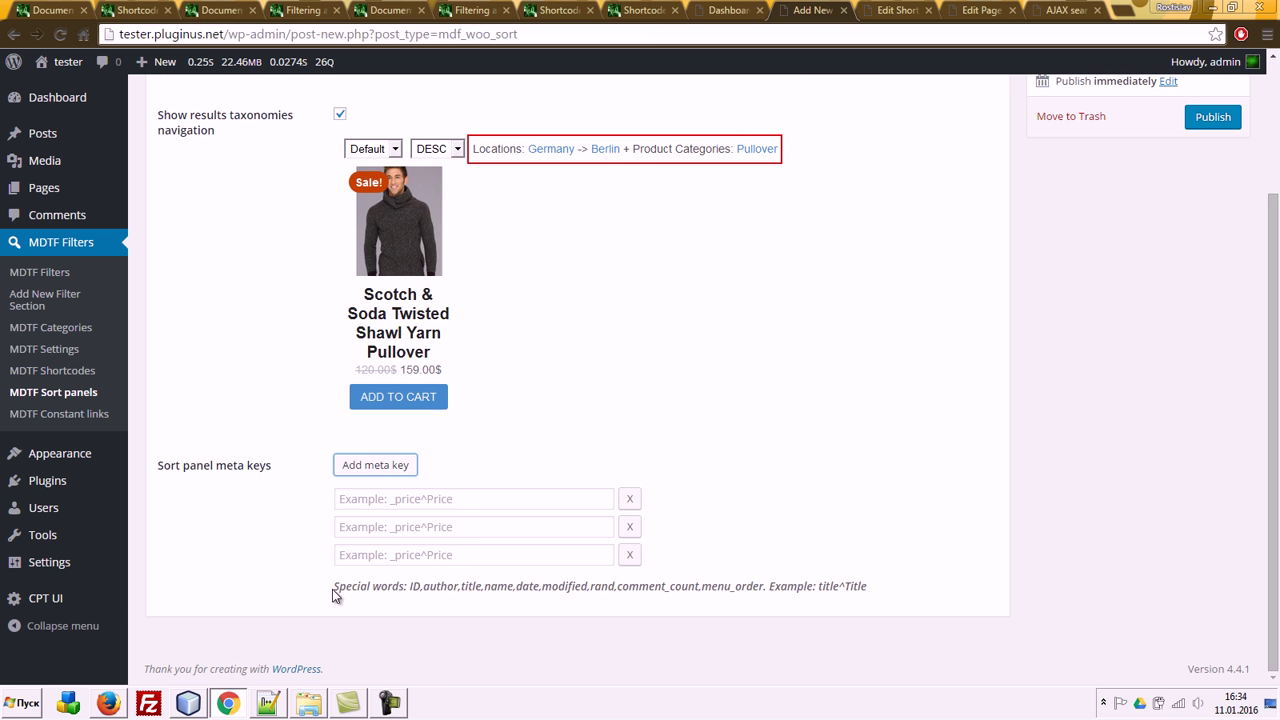
Step: Enter title^Title as the sort panel's first meta key, copied from the example in the special words note
{"action": "left_click_drag", "start_coordinate": [334, 593], "coordinate": [932, 592]}
{"action": "left_click", "coordinate": [440, 603]}
{"action": "left_click_drag", "start_coordinate": [819, 587], "coordinate": [904, 587]}
{"action": "key", "text": "ctrl+c"}
{"action": "left_click", "coordinate": [420, 497]}
{"action": "key", "text": "ctrl+v"}
{"action": "left_click_drag", "start_coordinate": [359, 500], "coordinate": [270, 517]}
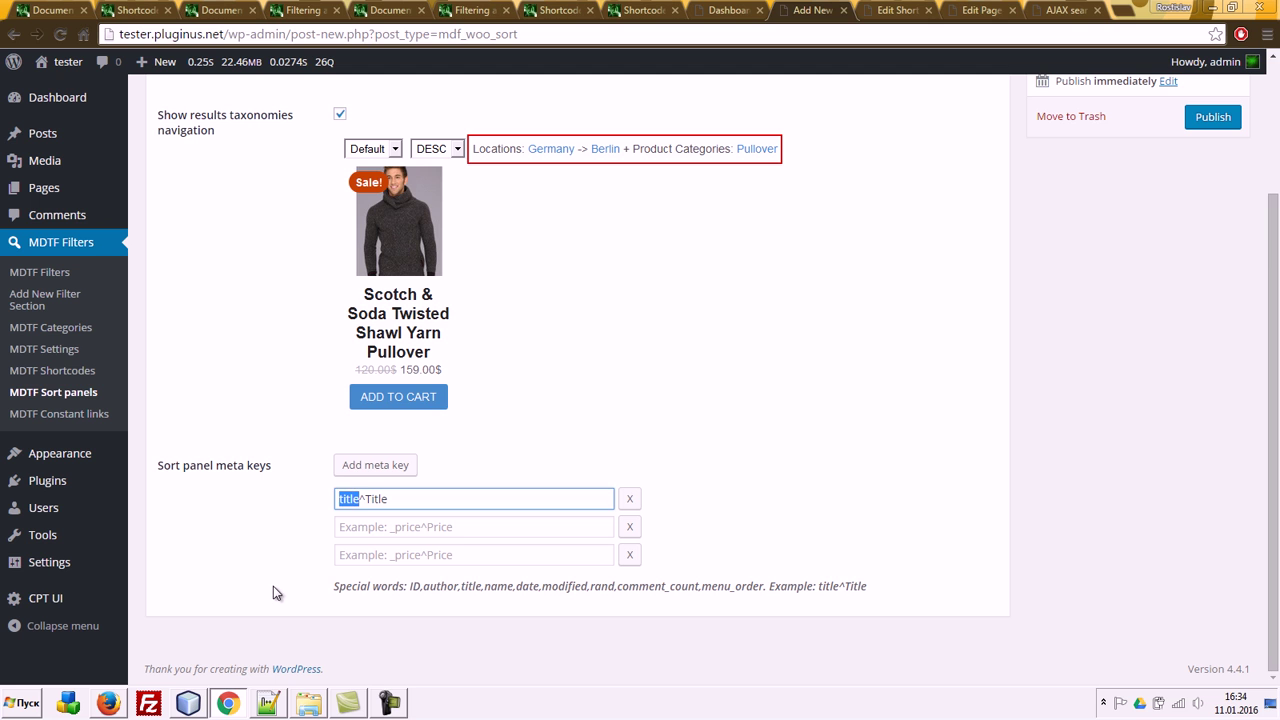
{"action": "left_click", "coordinate": [366, 499]}
{"action": "left_click_drag", "start_coordinate": [367, 500], "coordinate": [478, 505]}
{"action": "left_click", "coordinate": [465, 502]}
Step: Enter date^Date as the sort panel's second meta key
{"action": "double_click", "coordinate": [527, 586]}
{"action": "key", "text": "ctrl+c"}
{"action": "left_click", "coordinate": [420, 527]}
{"action": "key", "text": "ctrl+v"}
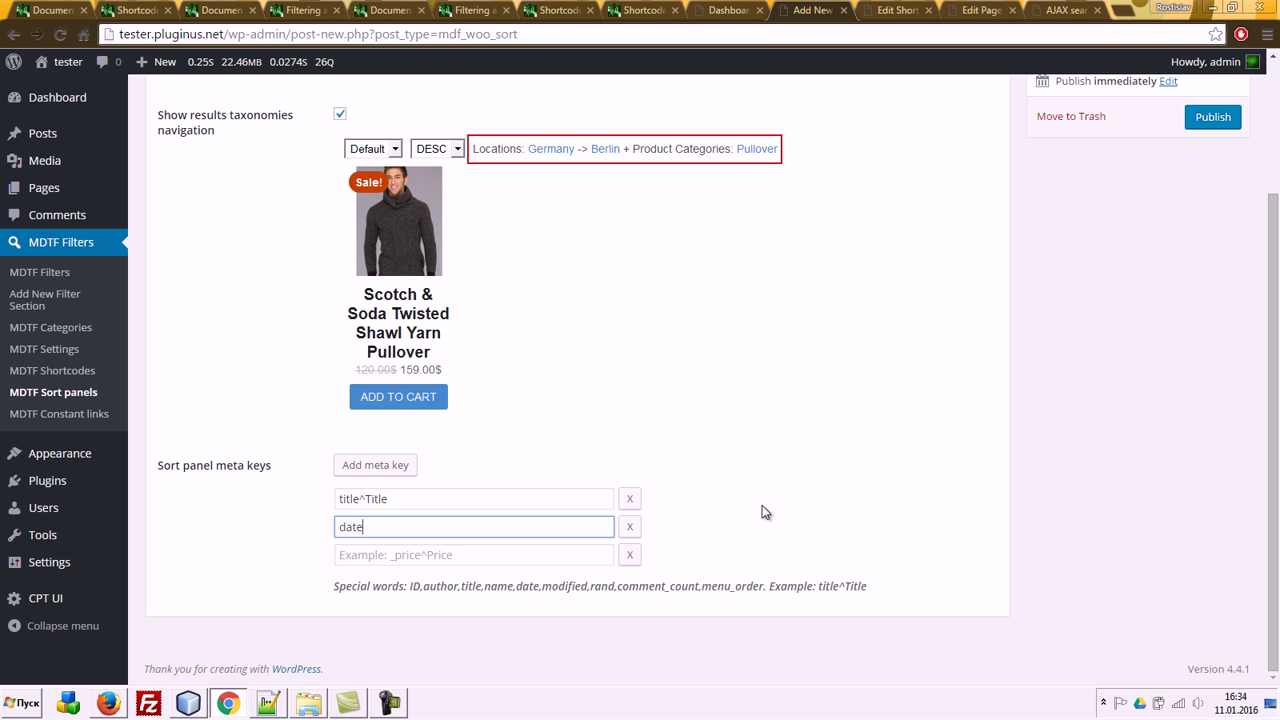
{"action": "type", "text": "^Date"}
{"action": "left_click", "coordinate": [494, 556]}
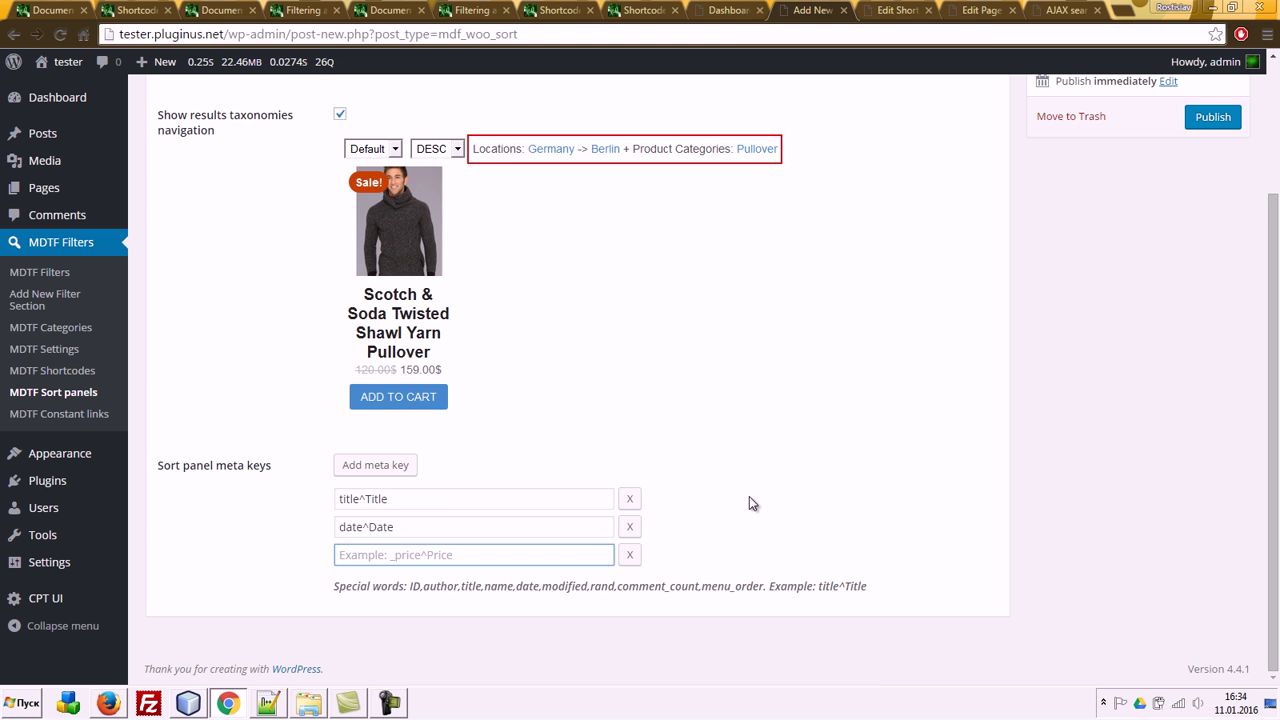
Step: Open the basic filter section from the MDTF Filters list and expand its Age item's settings
{"action": "left_click", "coordinate": [738, 12]}
{"action": "mouse_move", "coordinate": [82, 340]}
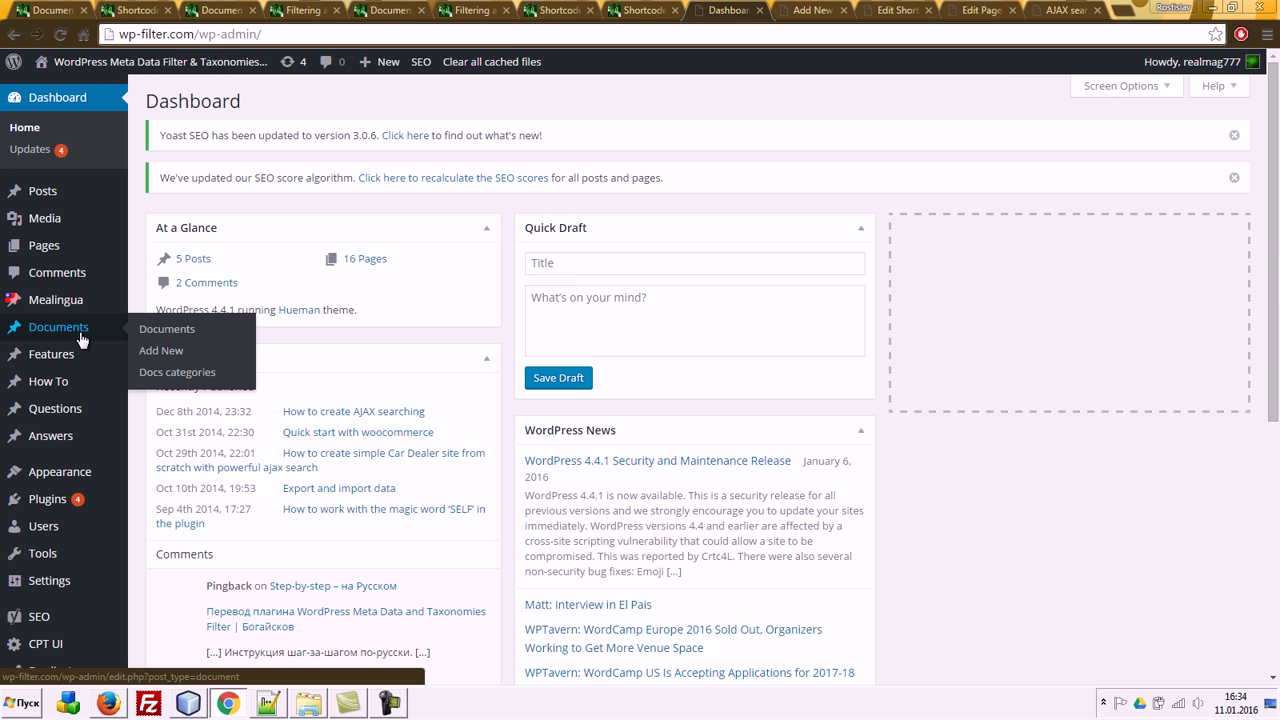
{"action": "key", "text": "ctrl+Tab"}
{"action": "key", "text": "ctrl+Tab"}
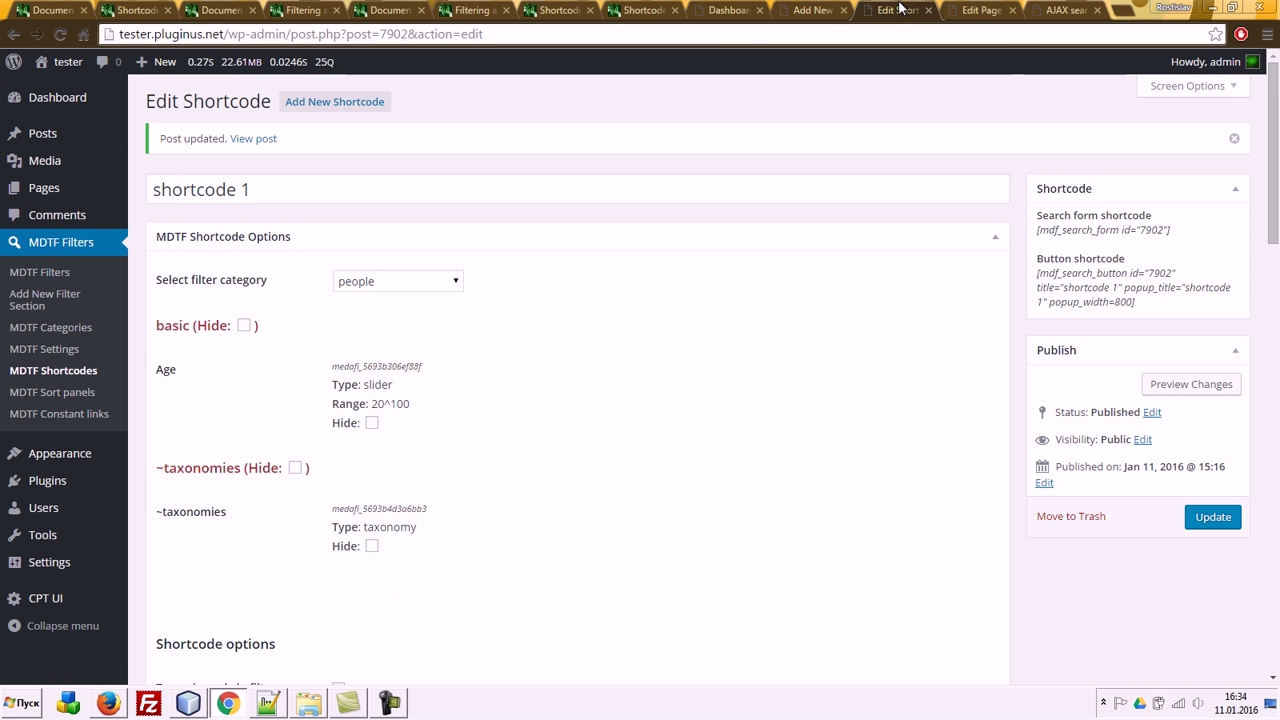
{"action": "left_click", "coordinate": [40, 274]}
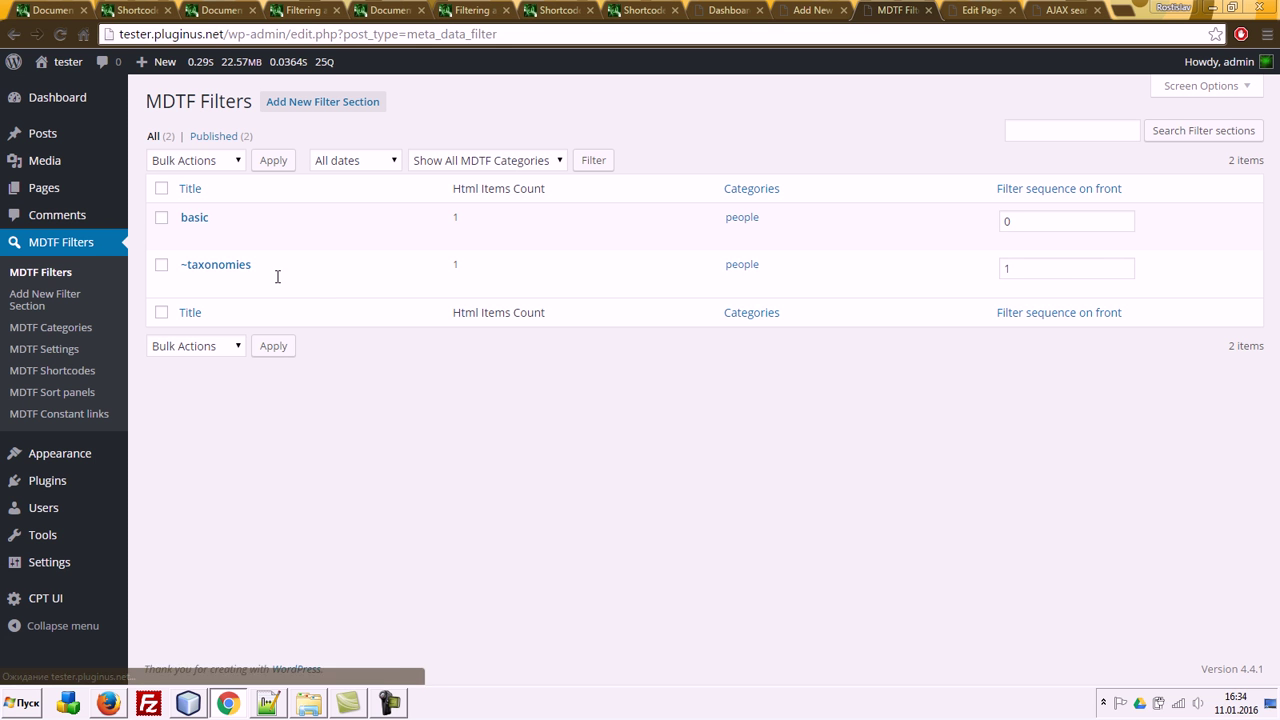
{"action": "left_click", "coordinate": [197, 229]}
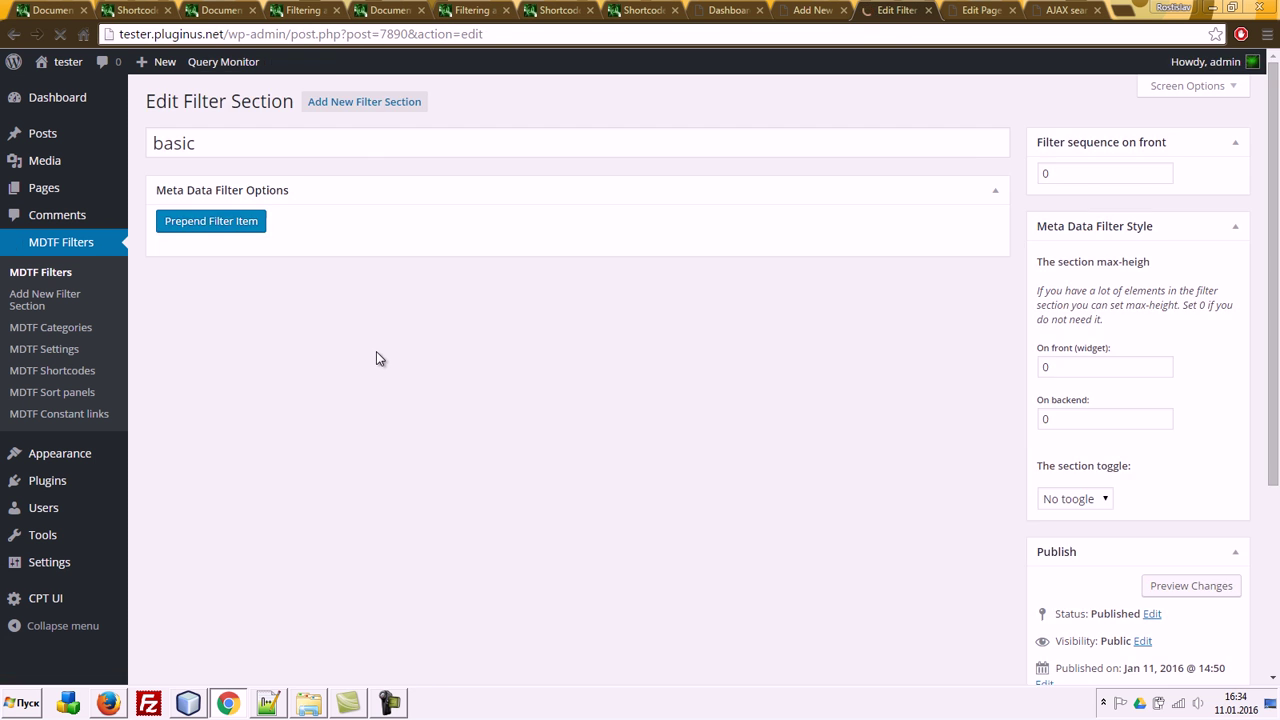
{"action": "left_click", "coordinate": [201, 337]}
{"action": "scroll", "coordinate": [449, 423], "scroll_direction": "down", "scroll_amount": 6}
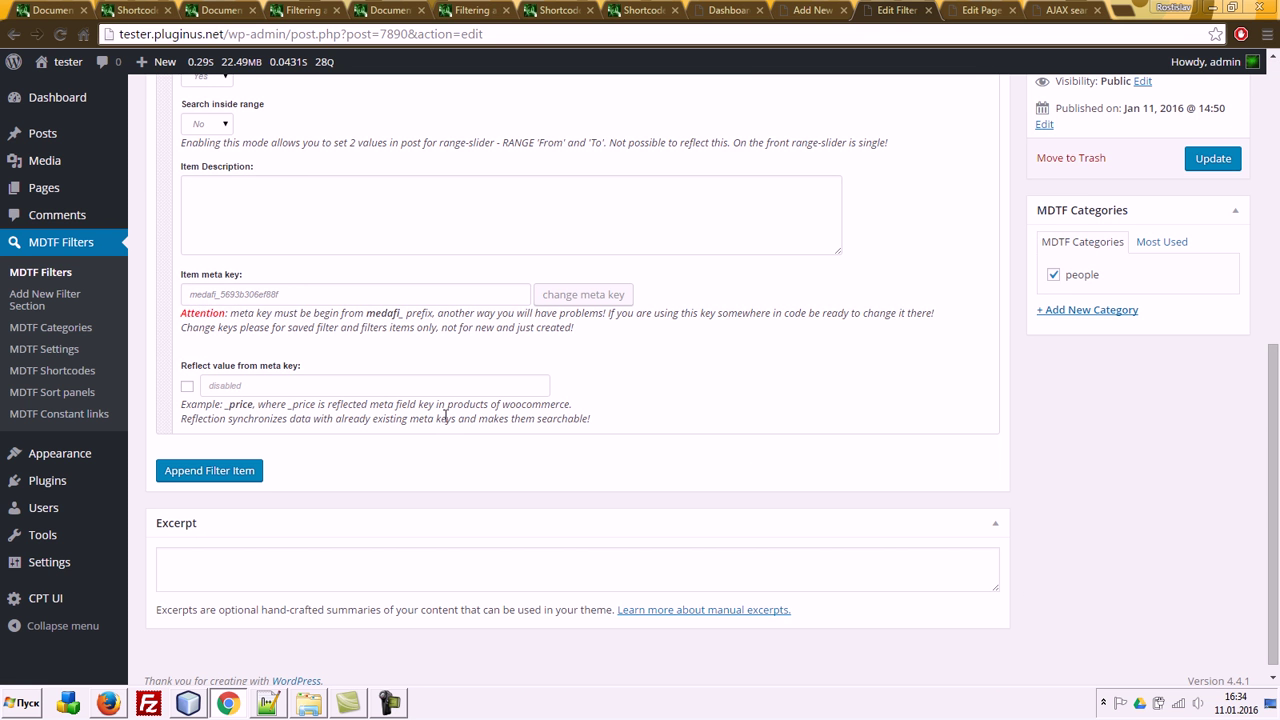
Step: Change the Age item's meta key to medafi_age and apply the change
{"action": "left_click", "coordinate": [254, 295]}
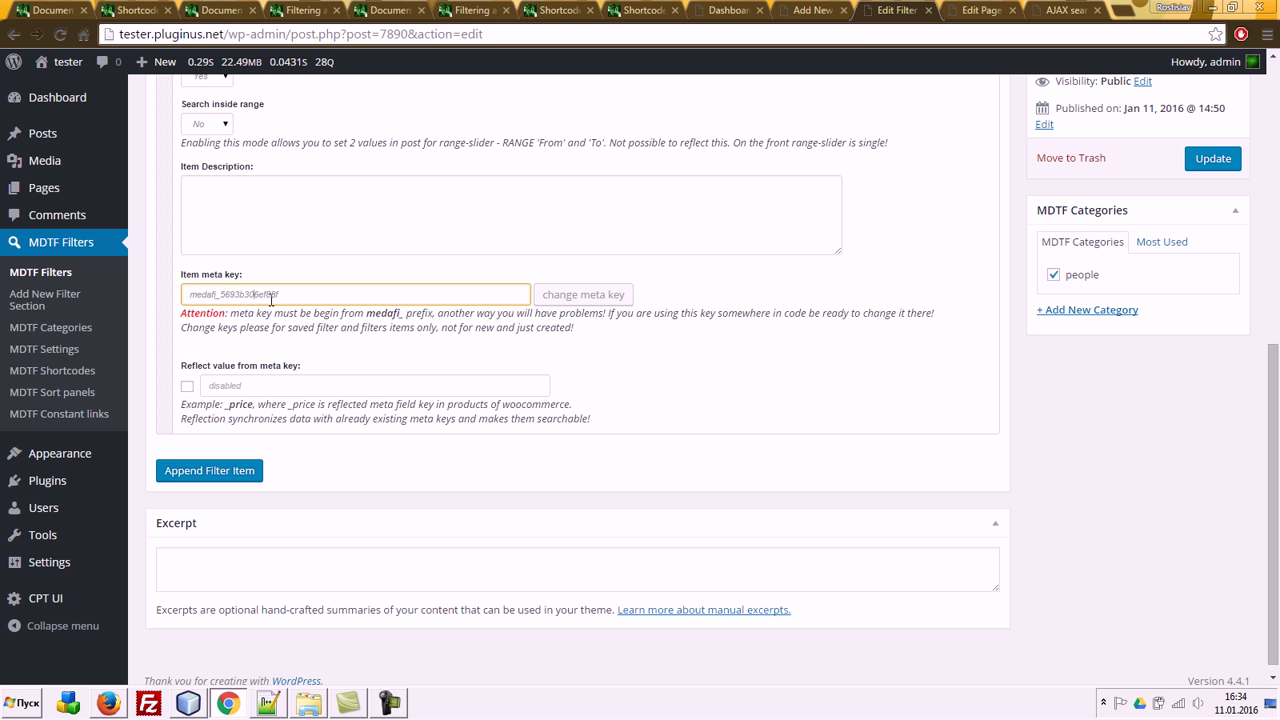
{"action": "double_click", "coordinate": [228, 296]}
{"action": "scroll", "coordinate": [834, 428], "scroll_direction": "up", "scroll_amount": 6}
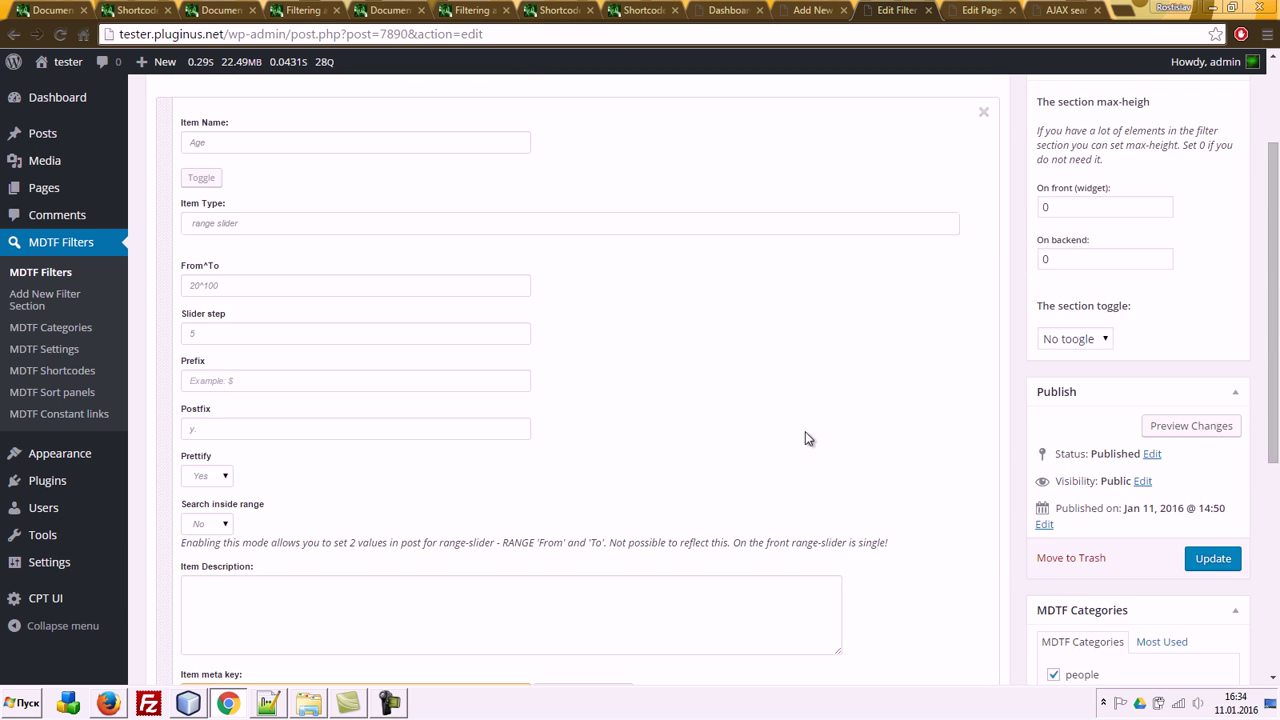
{"action": "scroll", "coordinate": [600, 534], "scroll_direction": "down", "scroll_amount": 5}
{"action": "type", "text": "afi_ag"}
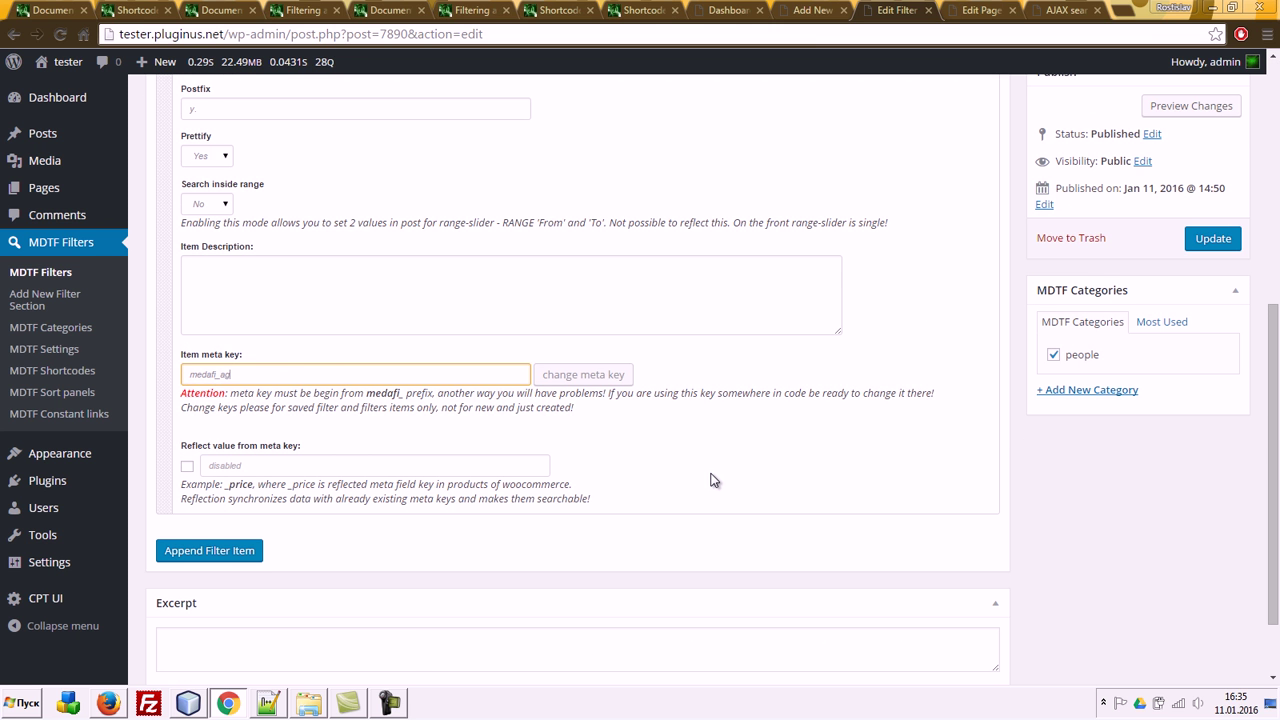
{"action": "type", "text": "e"}
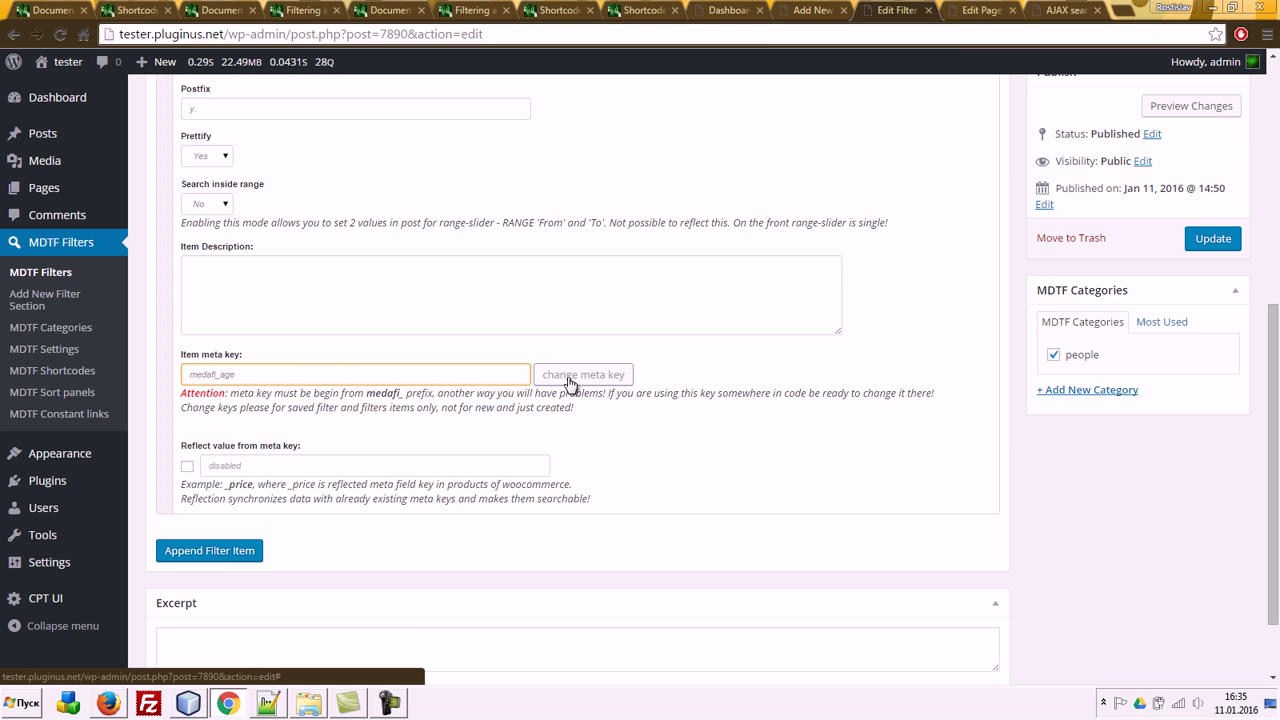
{"action": "left_click", "coordinate": [563, 375]}
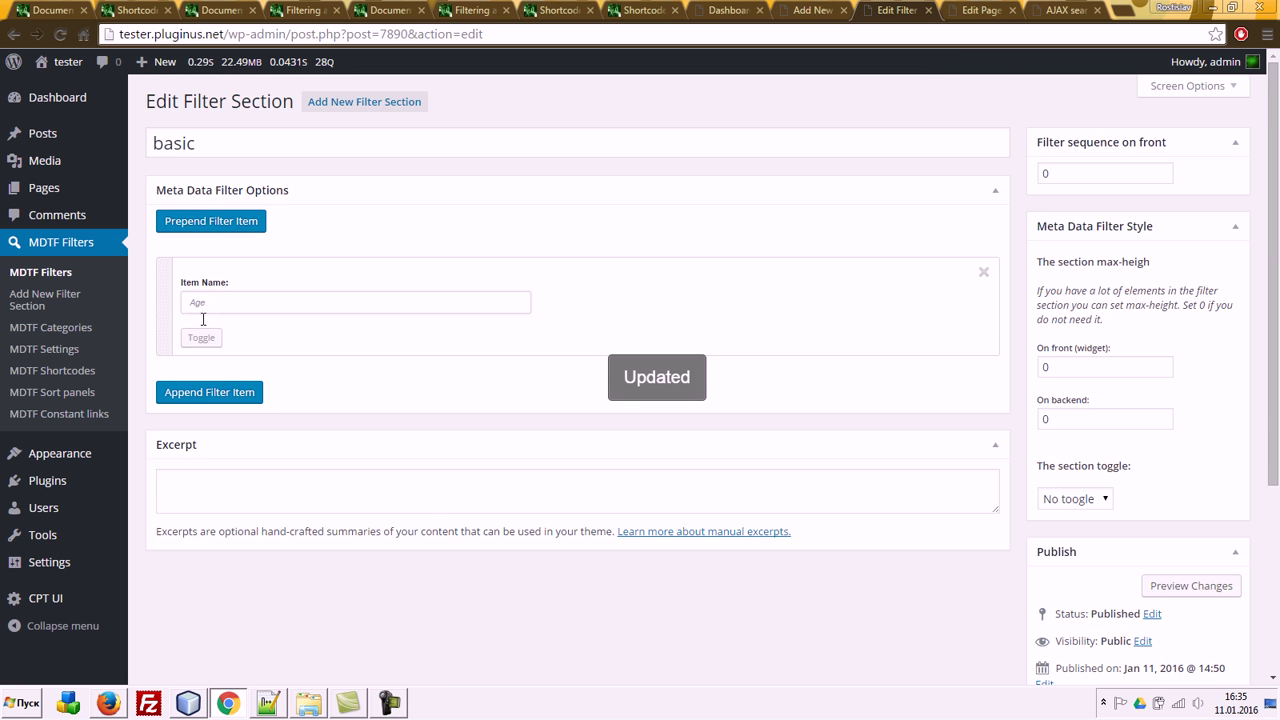
Step: Copy the Age item's new meta key, enter medafi_age^Age as the sort panel's third meta key, and publish the panel
{"action": "left_click", "coordinate": [204, 338]}
{"action": "scroll", "coordinate": [330, 390], "scroll_direction": "down", "scroll_amount": 3}
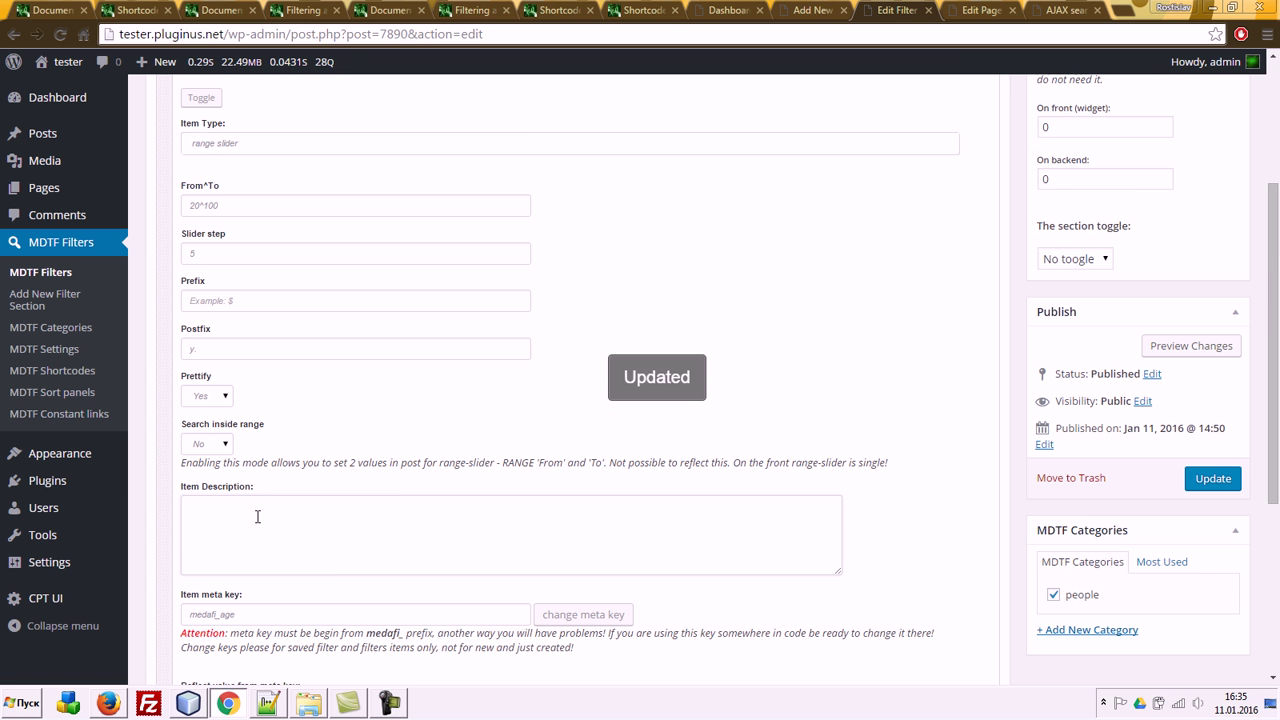
{"action": "scroll", "coordinate": [257, 517], "scroll_direction": "down", "scroll_amount": 2}
{"action": "double_click", "coordinate": [260, 455]}
{"action": "key", "text": "ctrl+c"}
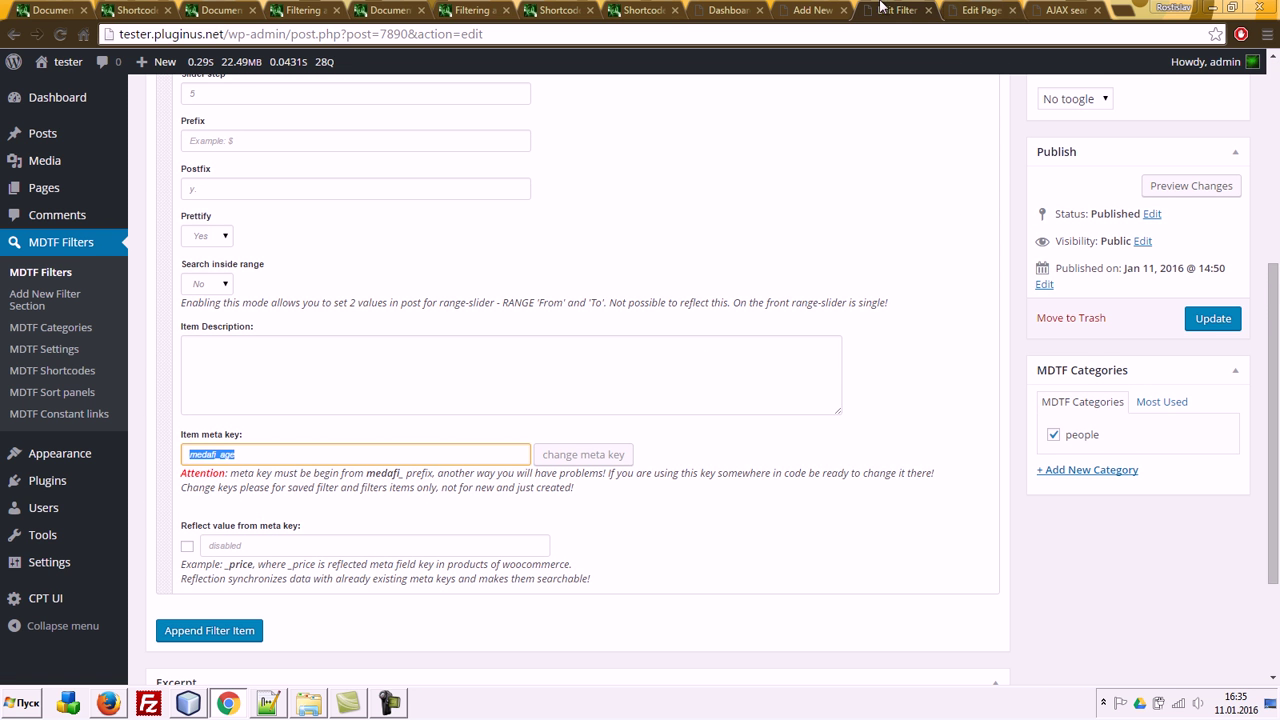
{"action": "left_click", "coordinate": [822, 10]}
{"action": "key", "text": "ctrl+v"}
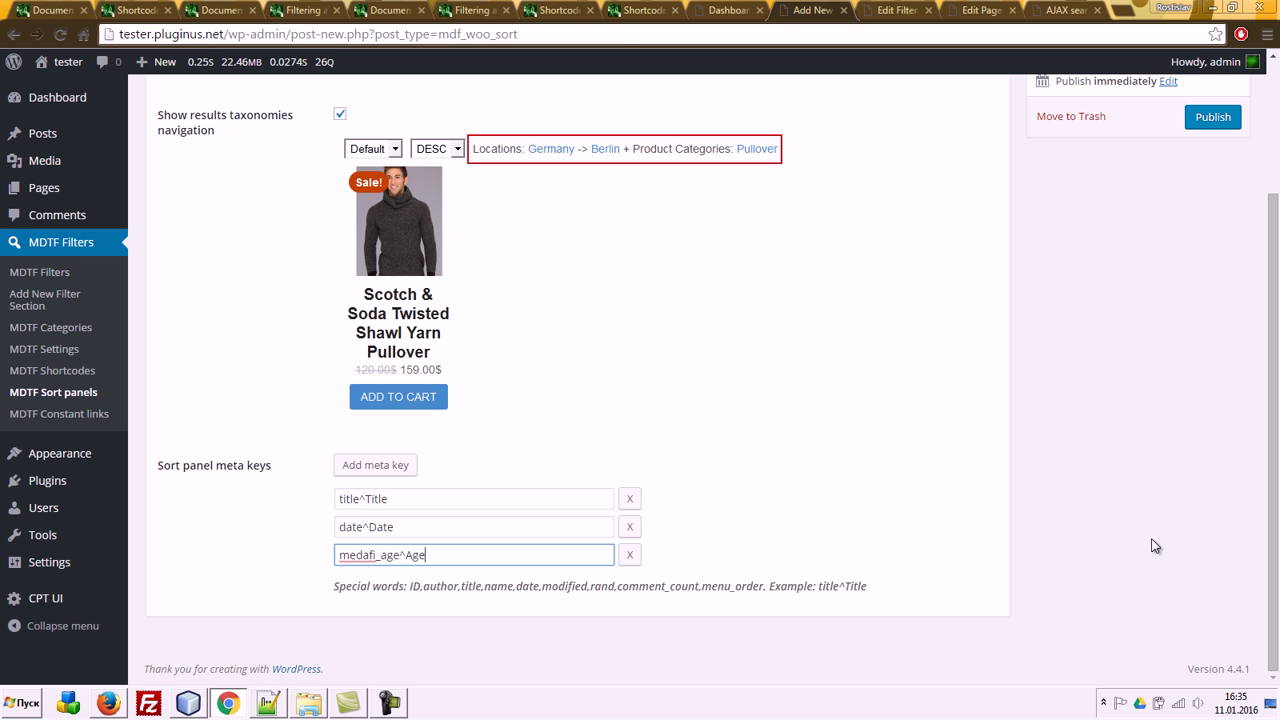
{"action": "left_click", "coordinate": [1214, 119]}
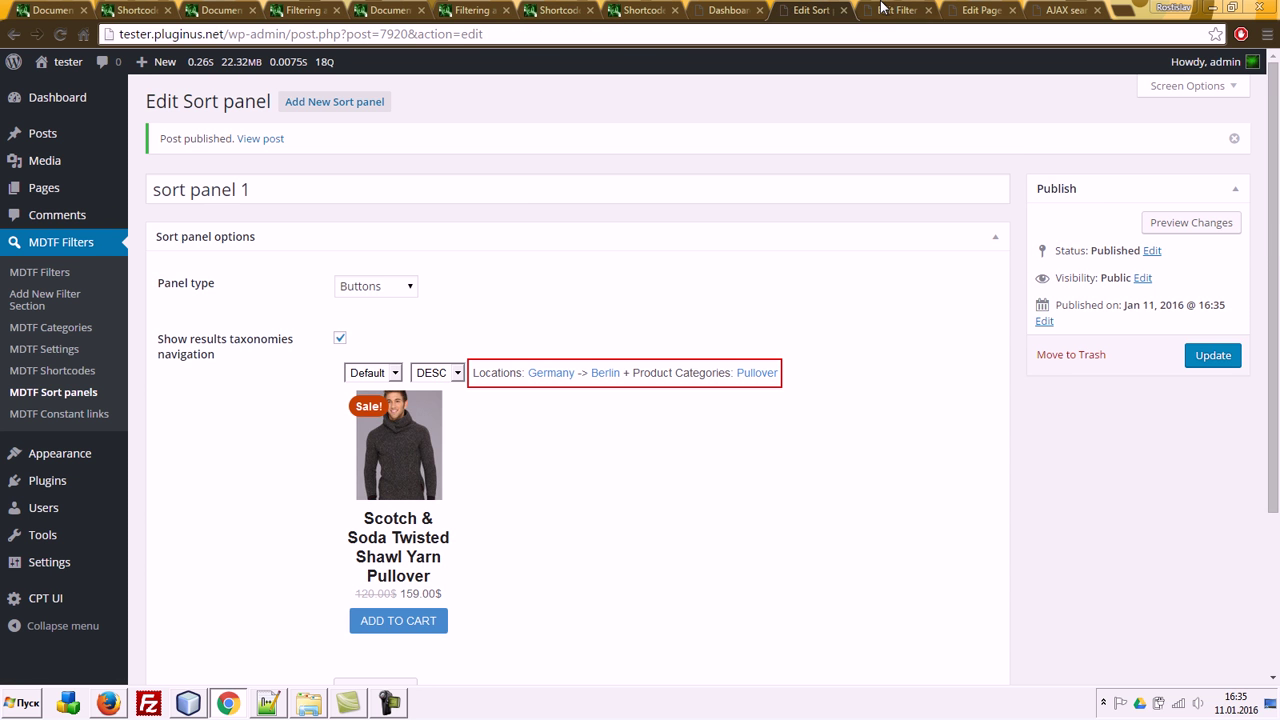
Step: Open shortcode 1 for editing from the MDTF Shortcodes list
{"action": "left_click", "coordinate": [882, 9]}
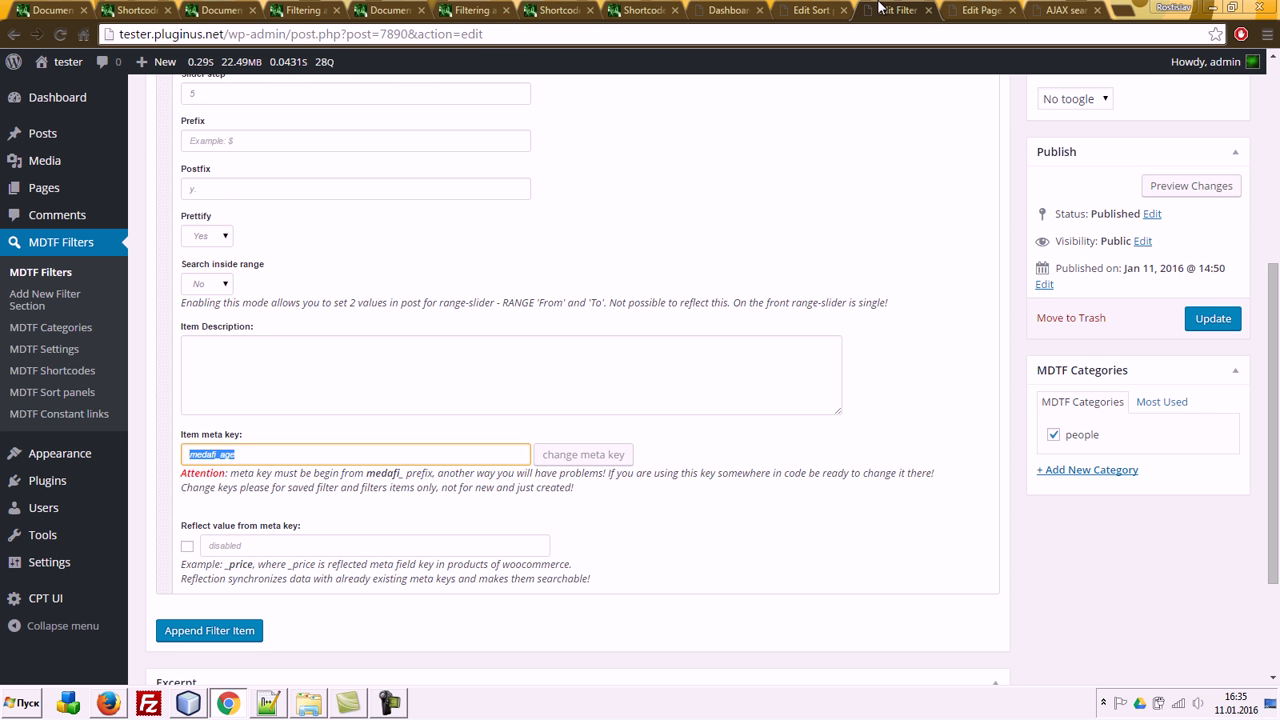
{"action": "left_click", "coordinate": [947, 12]}
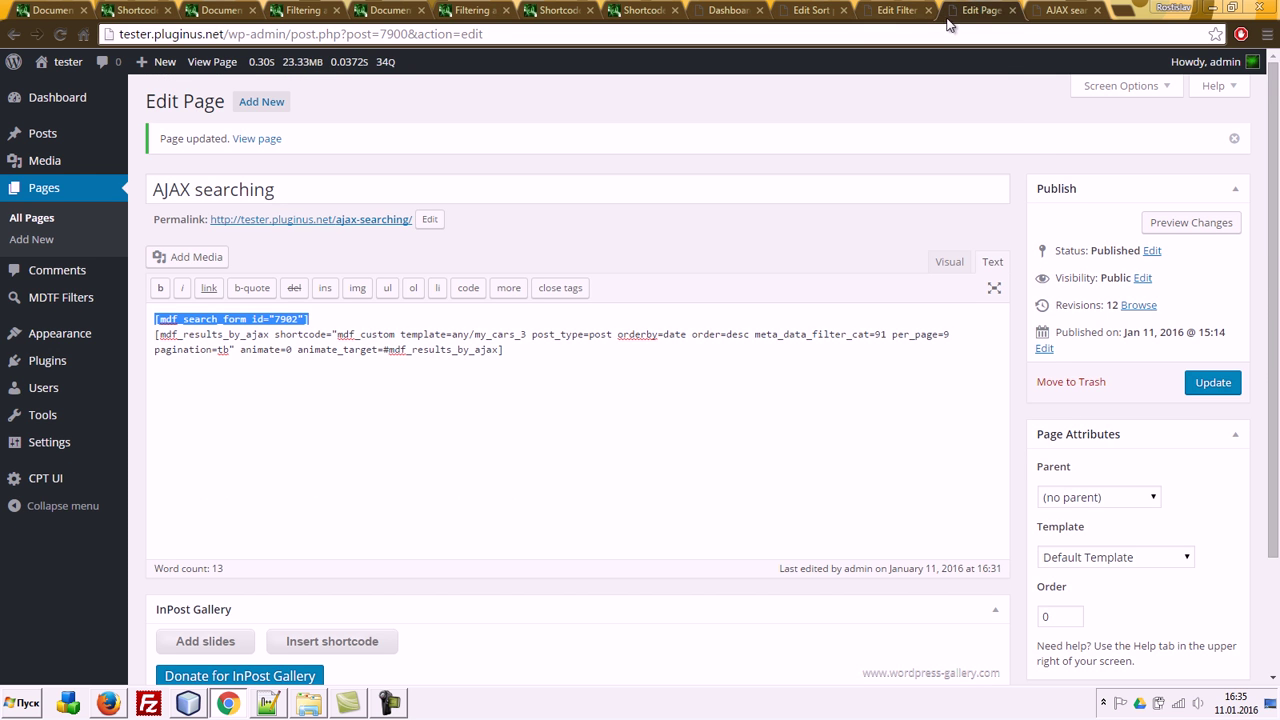
{"action": "left_click", "coordinate": [893, 9]}
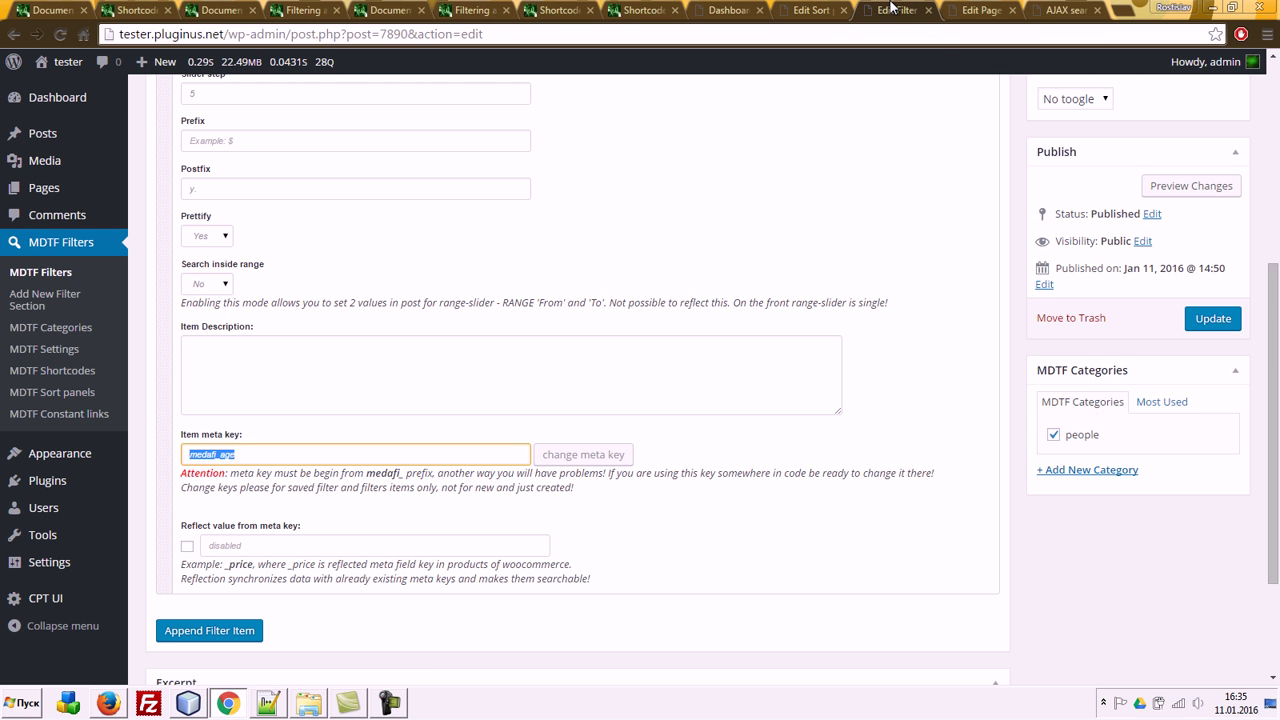
{"action": "left_click", "coordinate": [97, 372]}
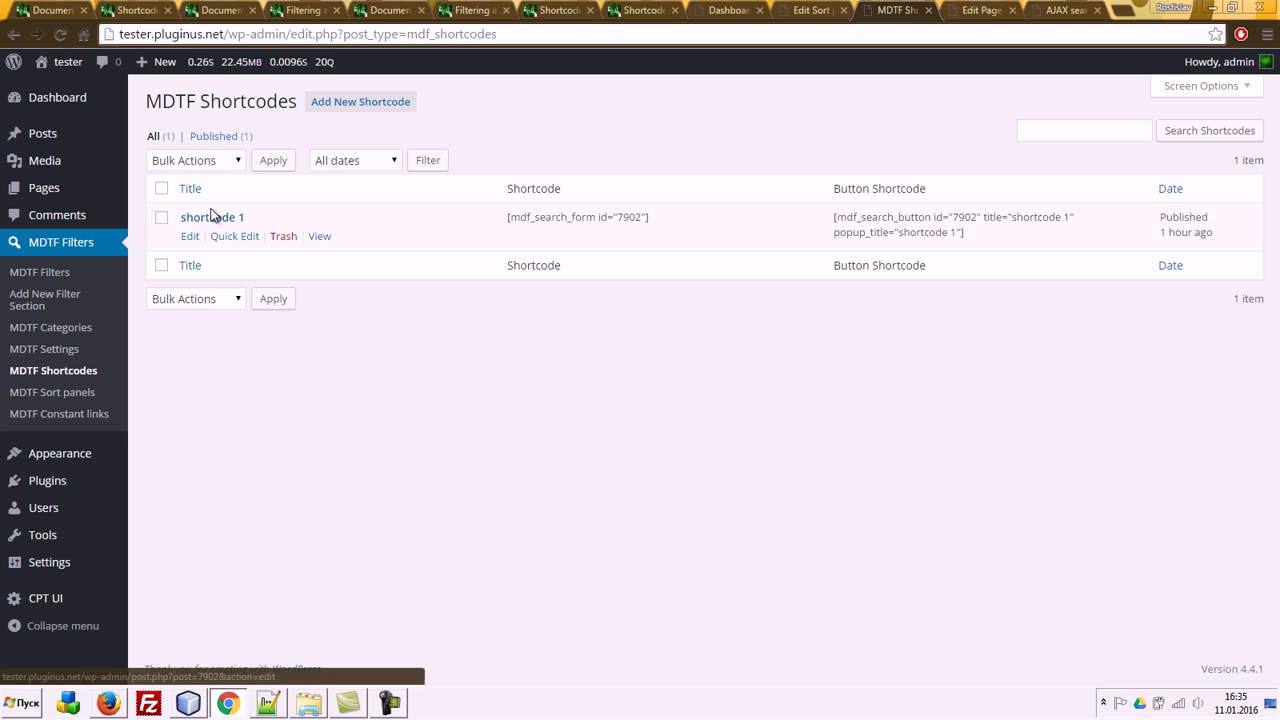
{"action": "left_click", "coordinate": [212, 216]}
Step: Assign sort panel 1 as the Sort panel of shortcode 1 and update the shortcode
{"action": "scroll", "coordinate": [533, 400], "scroll_direction": "down", "scroll_amount": 4}
{"action": "scroll", "coordinate": [548, 432], "scroll_direction": "down", "scroll_amount": 10}
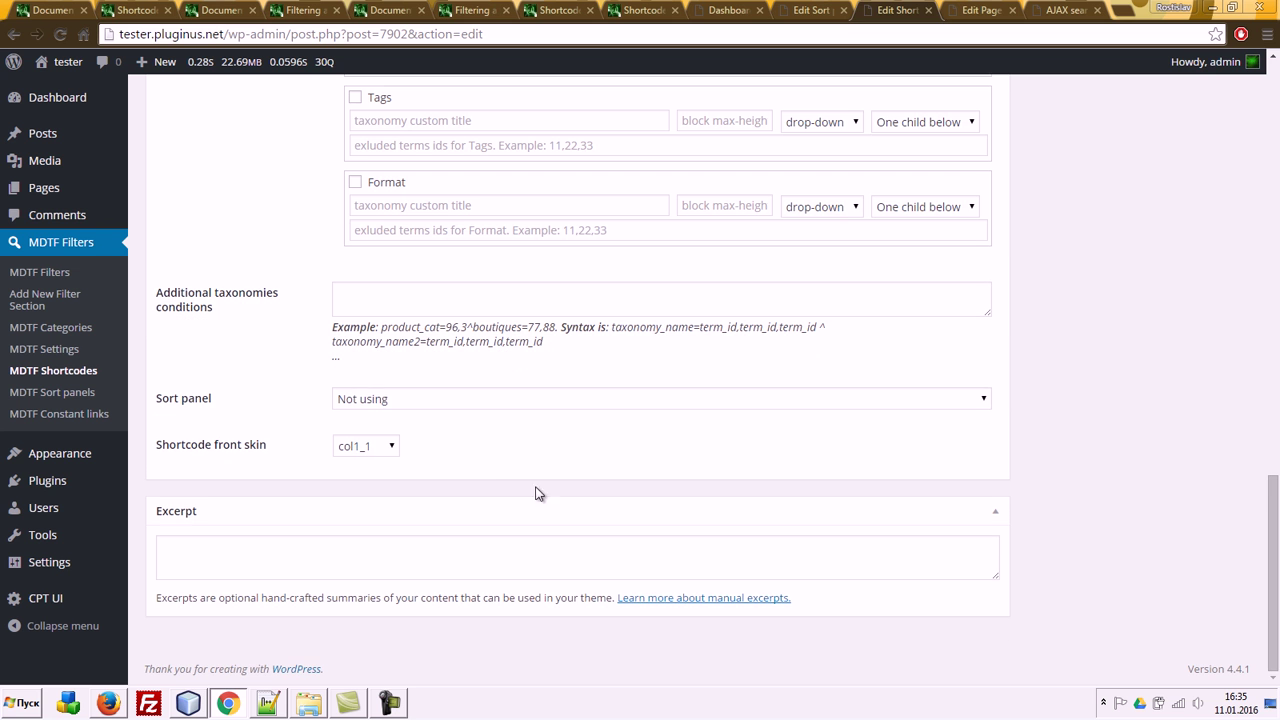
{"action": "left_click", "coordinate": [377, 396]}
{"action": "left_click", "coordinate": [377, 432]}
{"action": "left_click_drag", "start_coordinate": [1275, 590], "coordinate": [1275, 190]}
{"action": "left_click", "coordinate": [1213, 470]}
Step: Reload the AJAX searching page, test the search form with the country germany, and reset the search
{"action": "left_click", "coordinate": [1085, 8]}
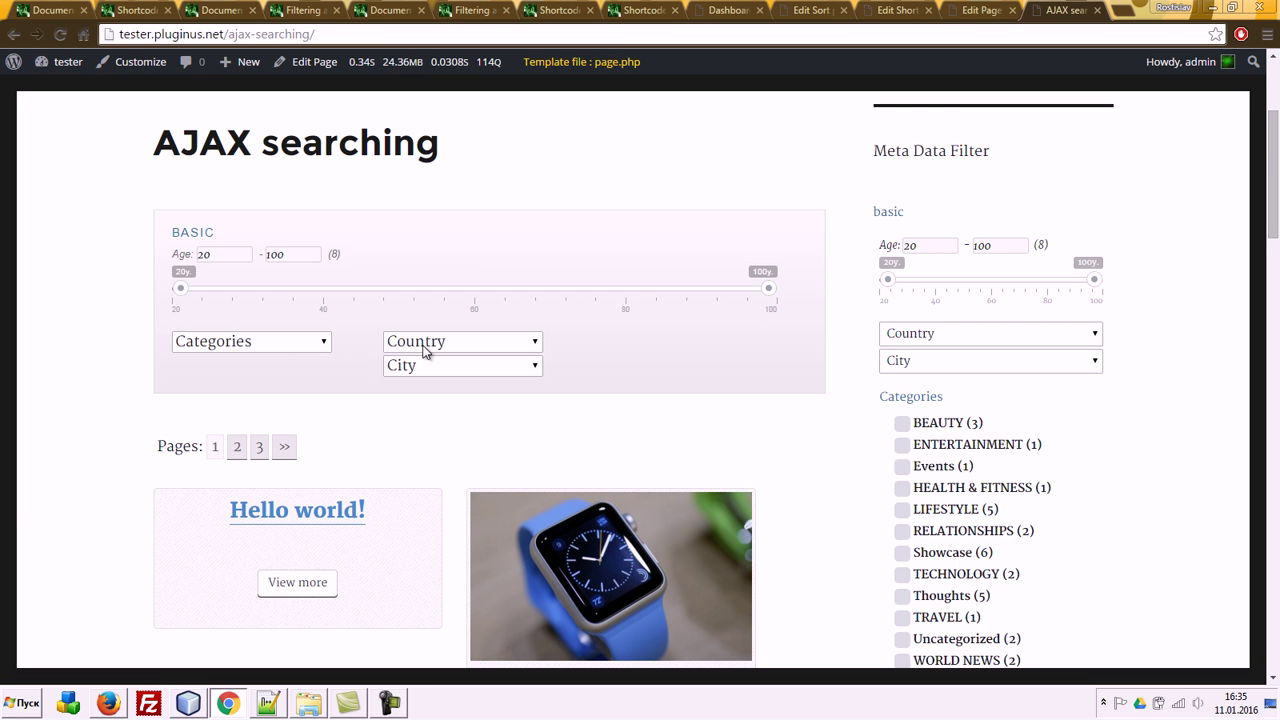
{"action": "key", "text": "F5"}
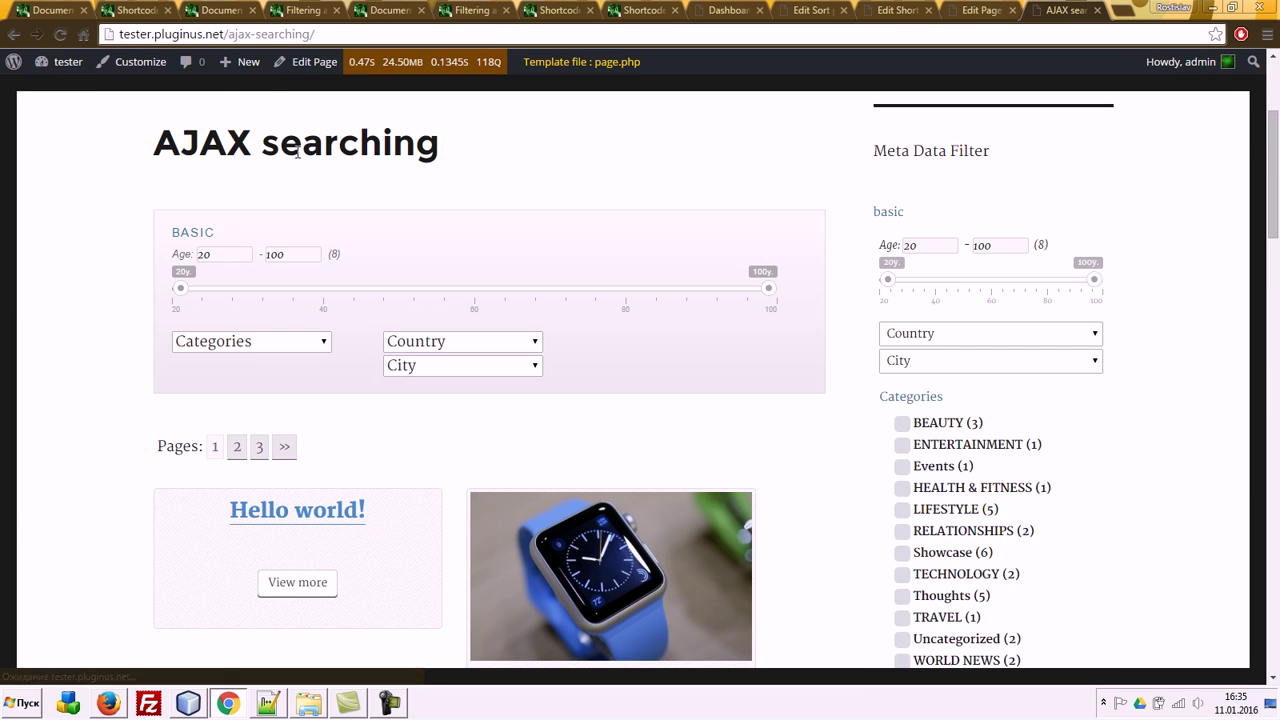
{"action": "scroll", "coordinate": [729, 335], "scroll_direction": "down", "scroll_amount": 2}
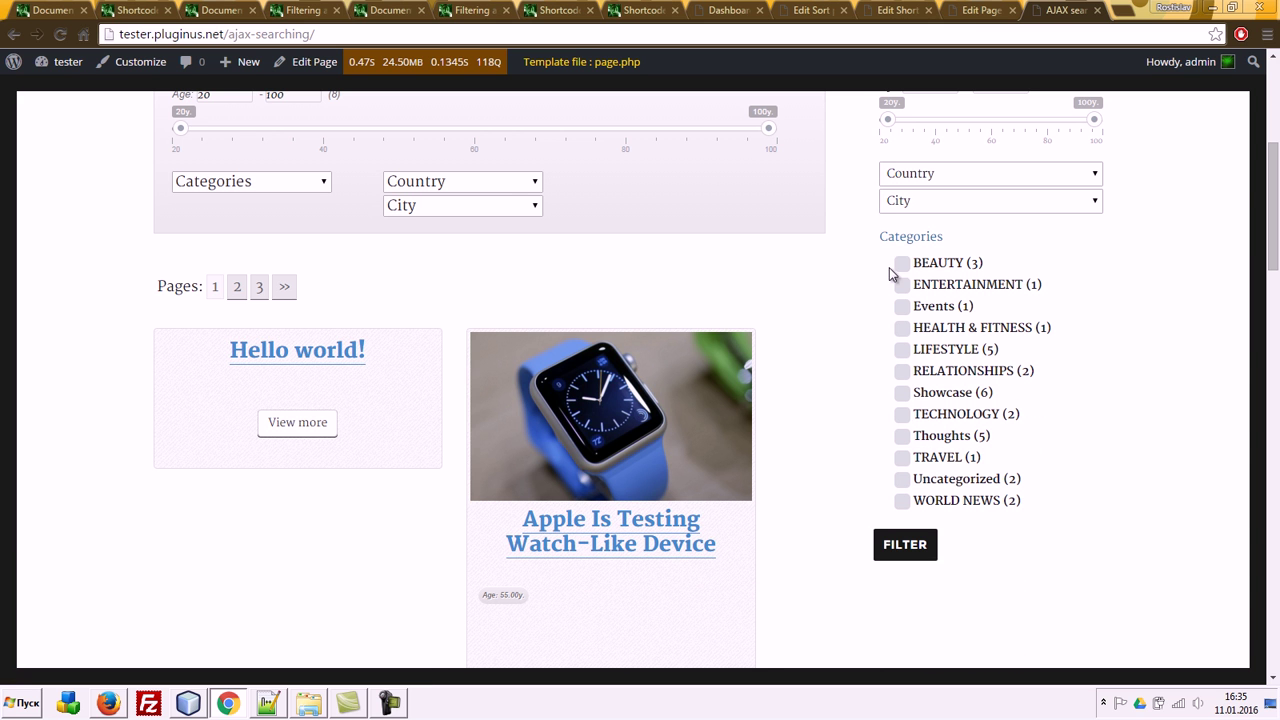
{"action": "left_click", "coordinate": [425, 182]}
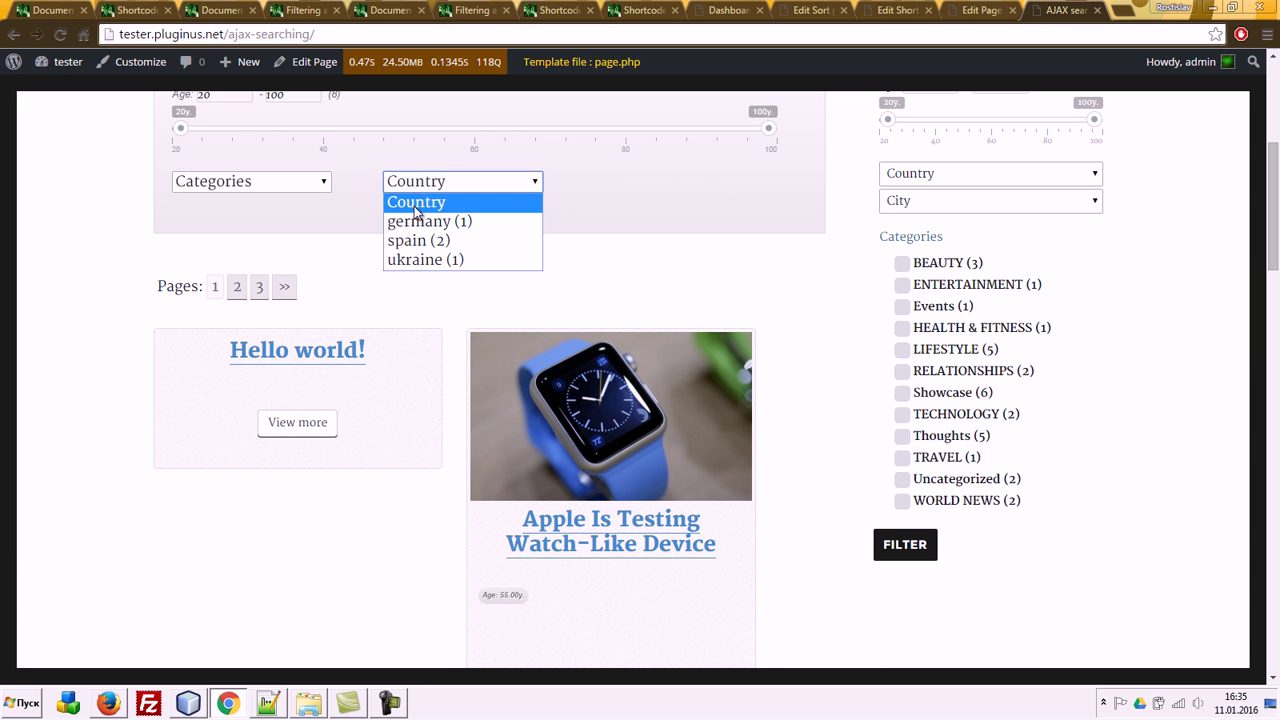
{"action": "left_click", "coordinate": [420, 220]}
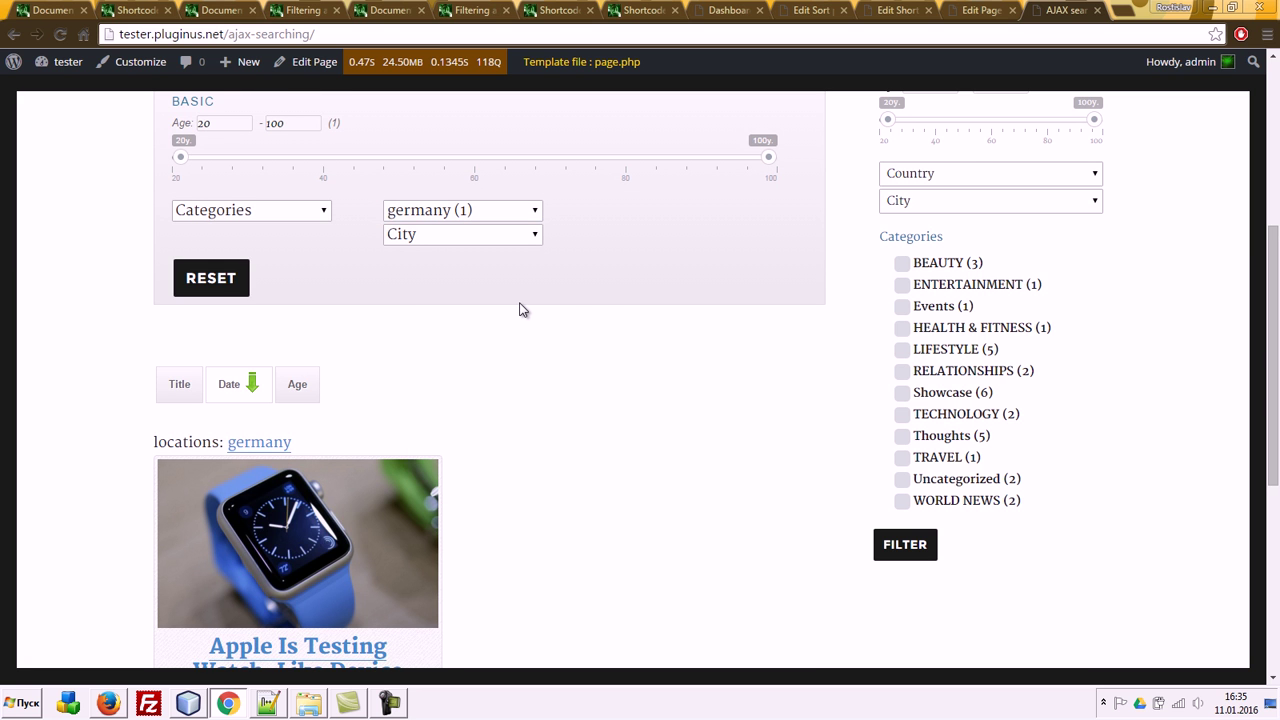
{"action": "left_click", "coordinate": [230, 278]}
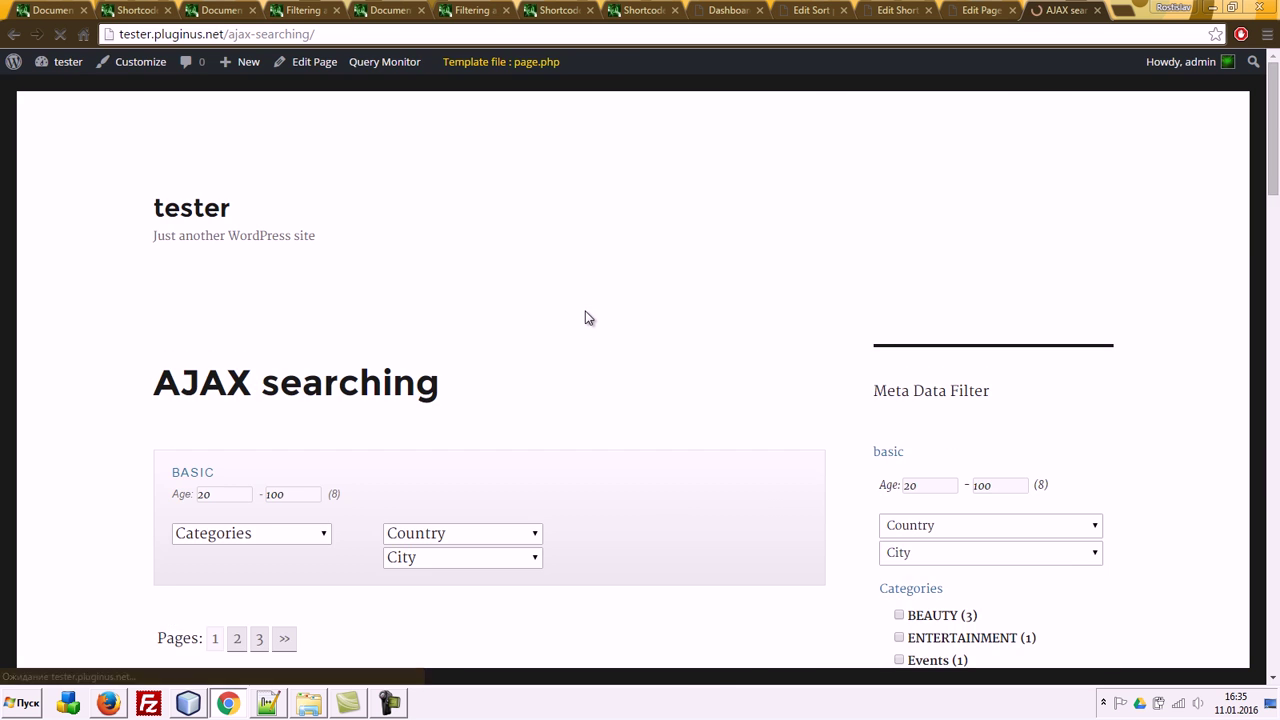
Step: Filter the posts by a minimum age of 30 and sort the results by Age in ascending and descending order
{"action": "scroll", "coordinate": [588, 317], "scroll_direction": "down", "scroll_amount": 3}
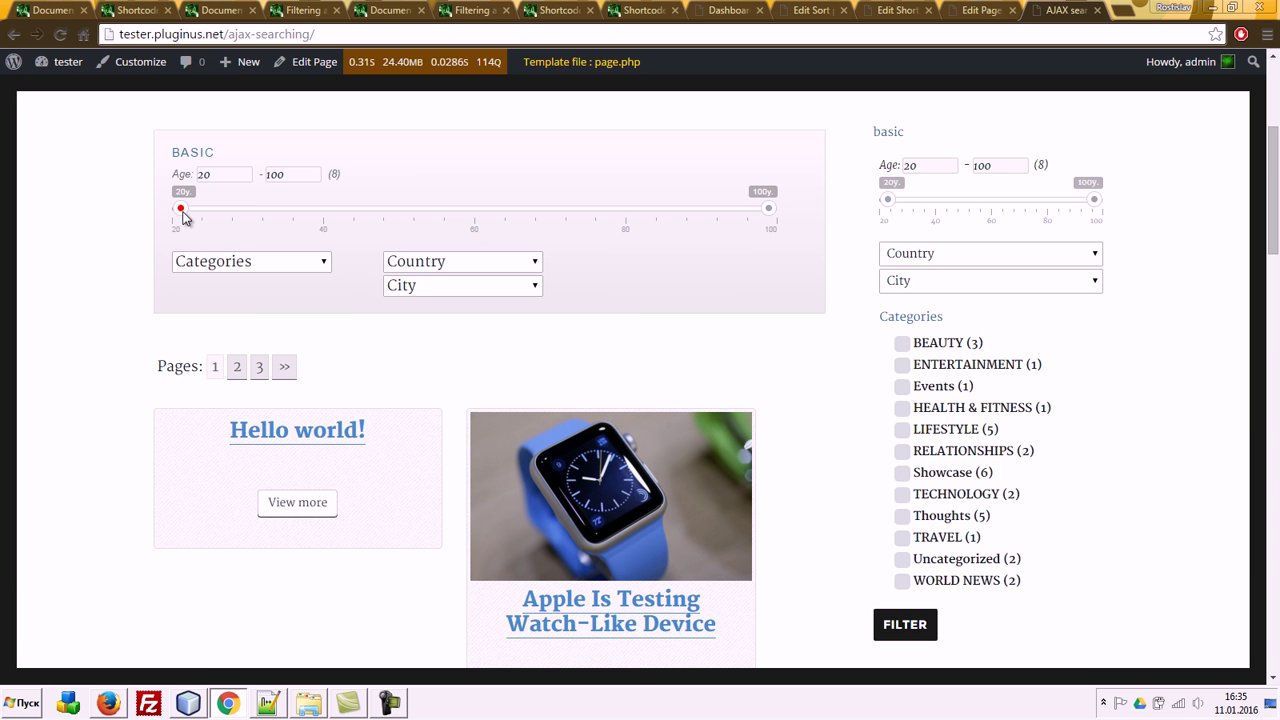
{"action": "left_click_drag", "start_coordinate": [181, 218], "coordinate": [254, 218]}
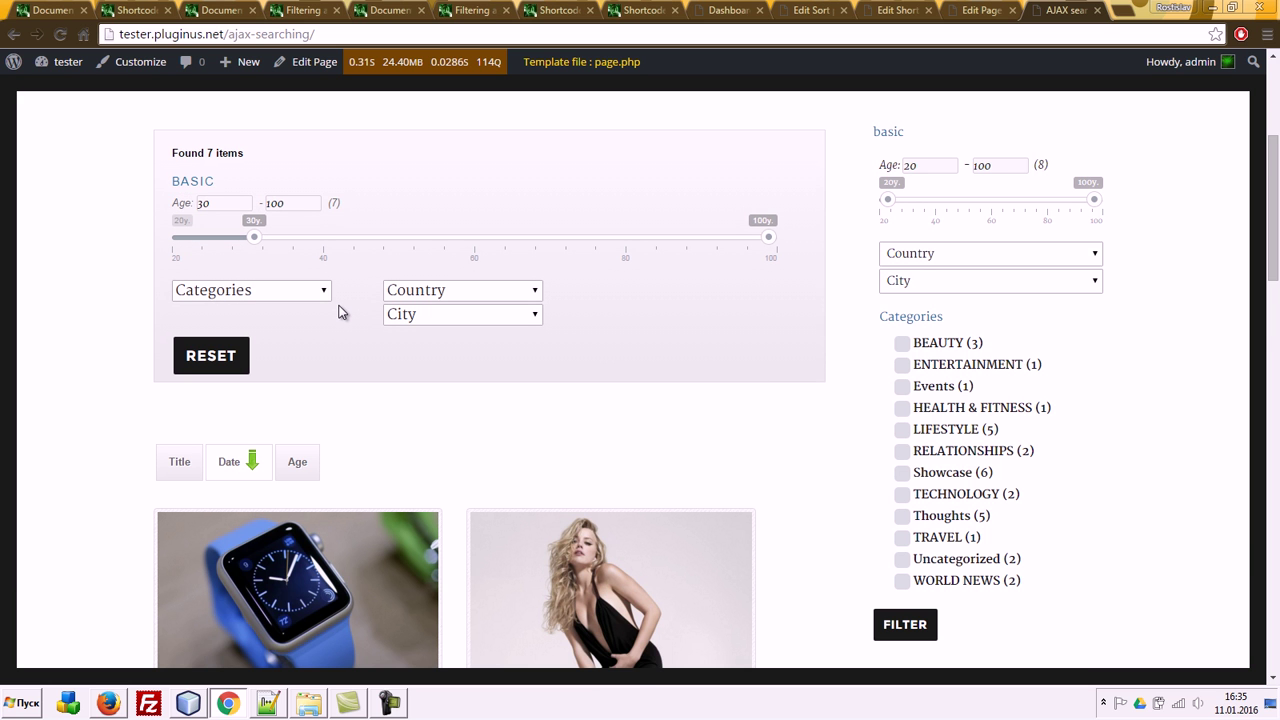
{"action": "scroll", "coordinate": [325, 480], "scroll_direction": "down", "scroll_amount": 2}
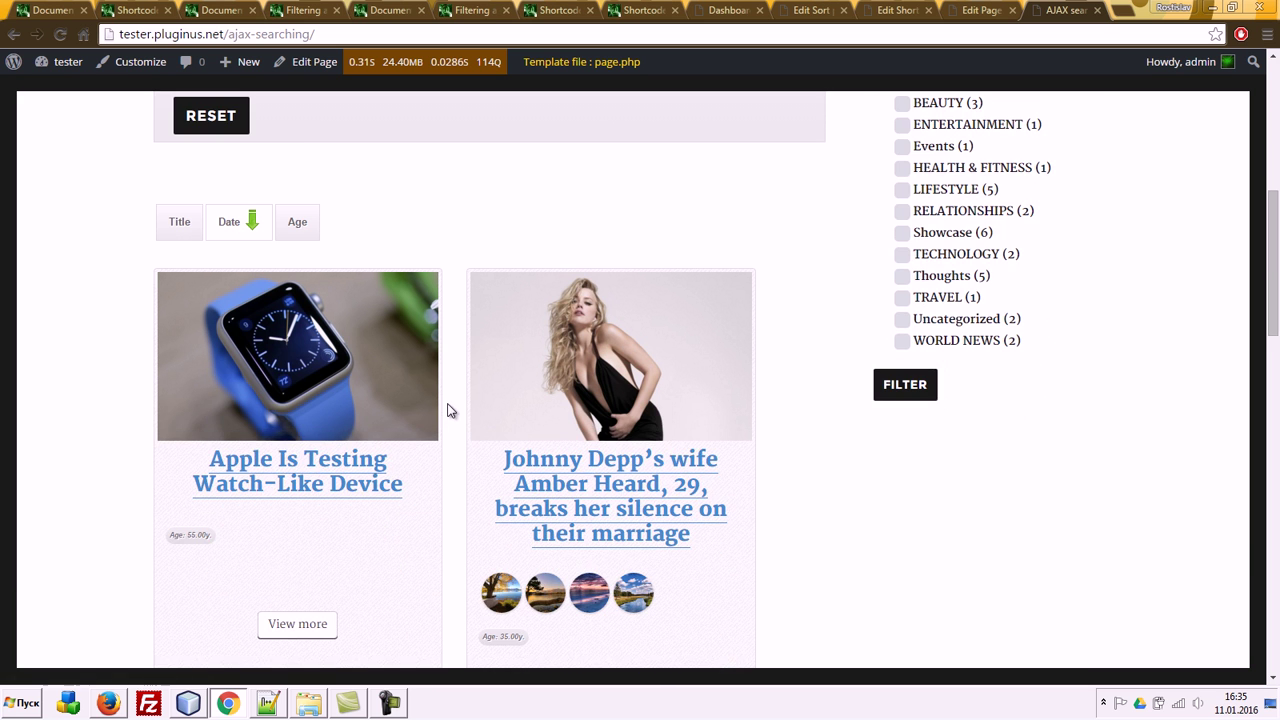
{"action": "left_click", "coordinate": [297, 222]}
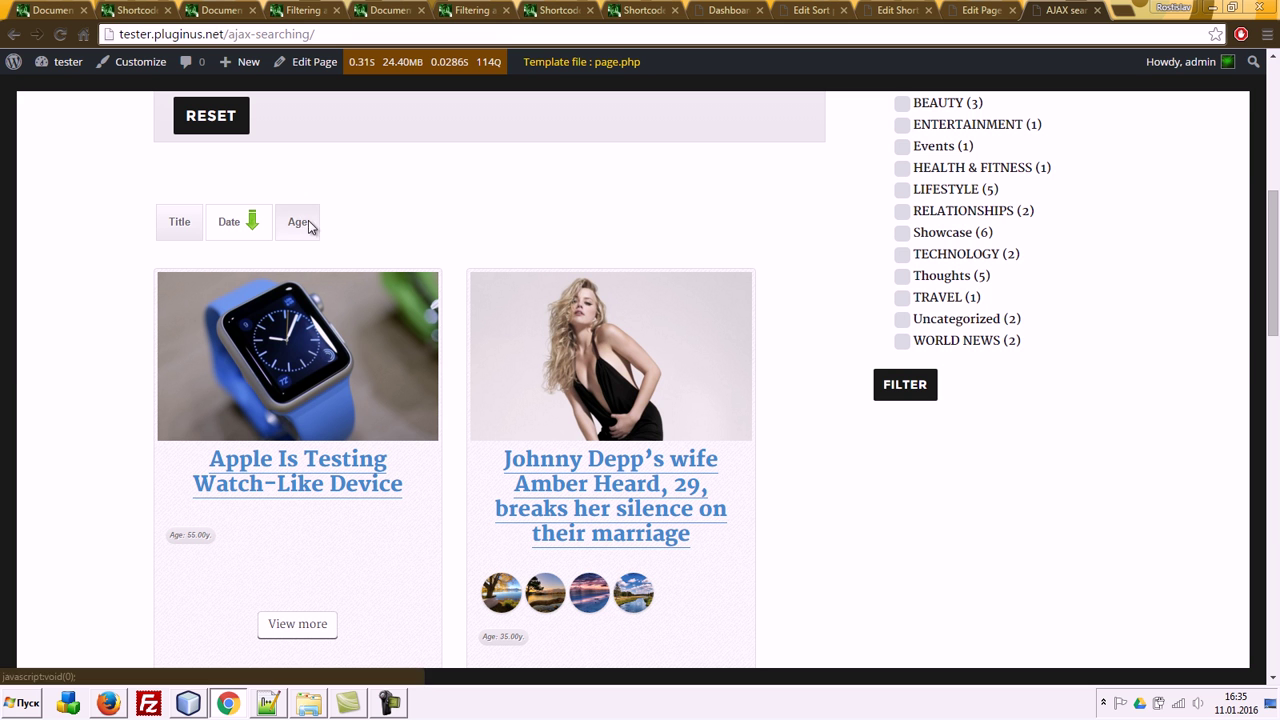
{"action": "scroll", "coordinate": [432, 272], "scroll_direction": "down", "scroll_amount": 1}
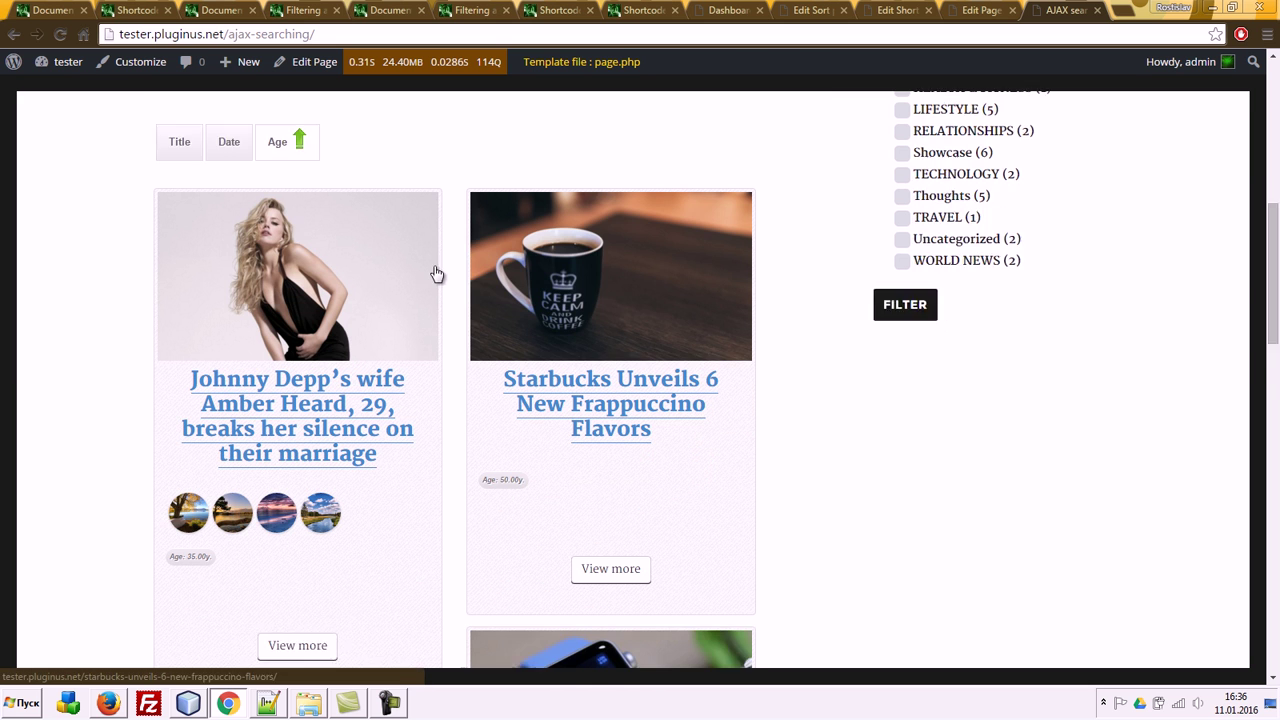
{"action": "scroll", "coordinate": [428, 272], "scroll_direction": "up", "scroll_amount": 1}
{"action": "left_click", "coordinate": [280, 222]}
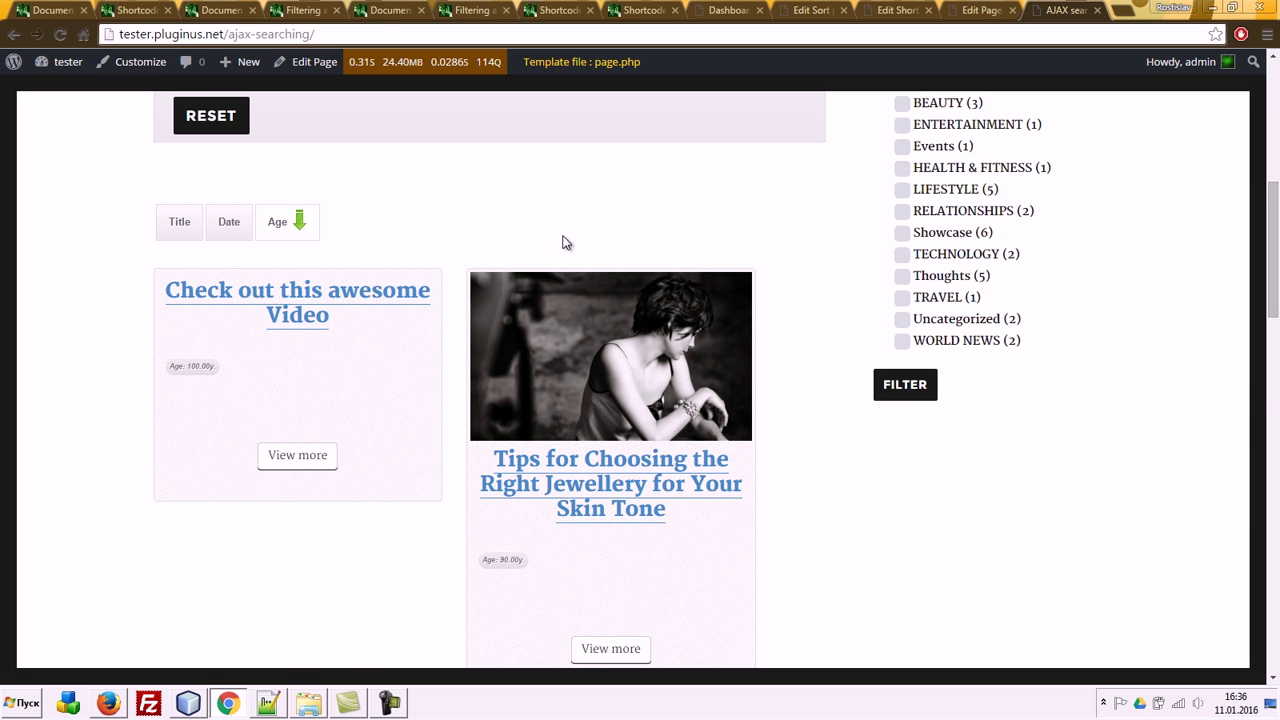
Step: Copy the medafi_age key from the sort panel meta keys of sort panel 1
{"action": "left_click", "coordinate": [740, 10]}
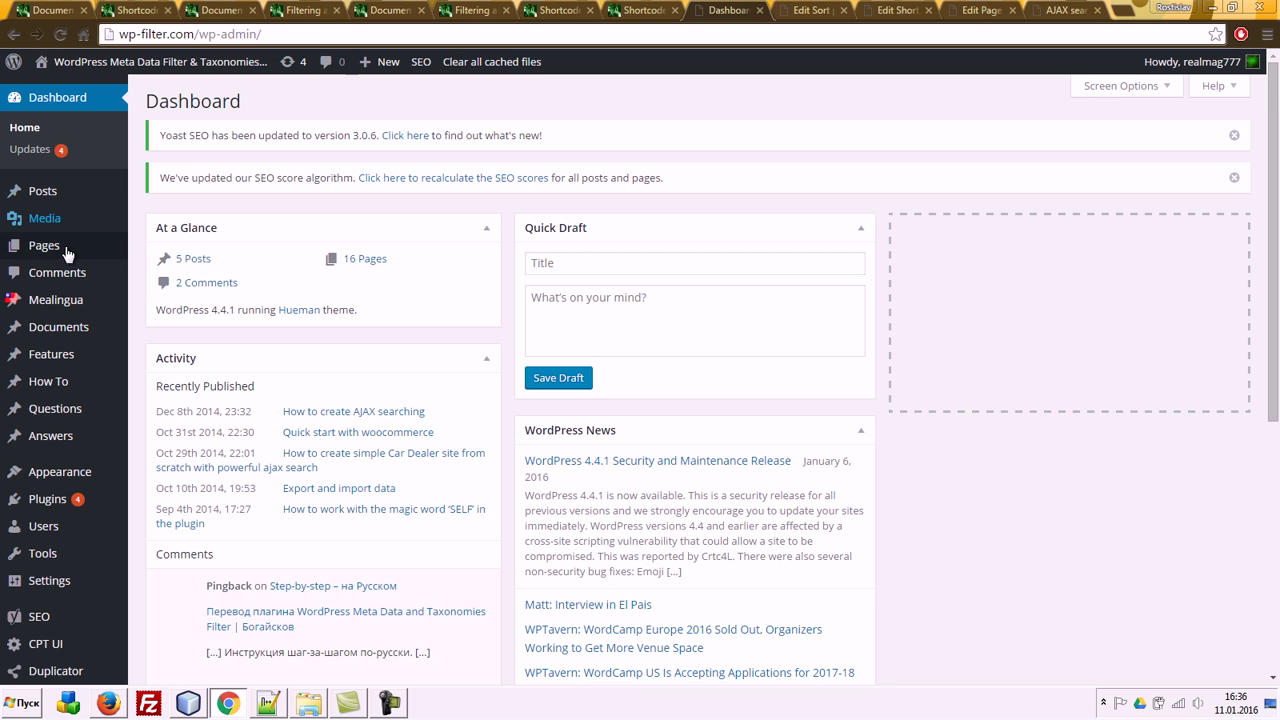
{"action": "left_click", "coordinate": [759, 10]}
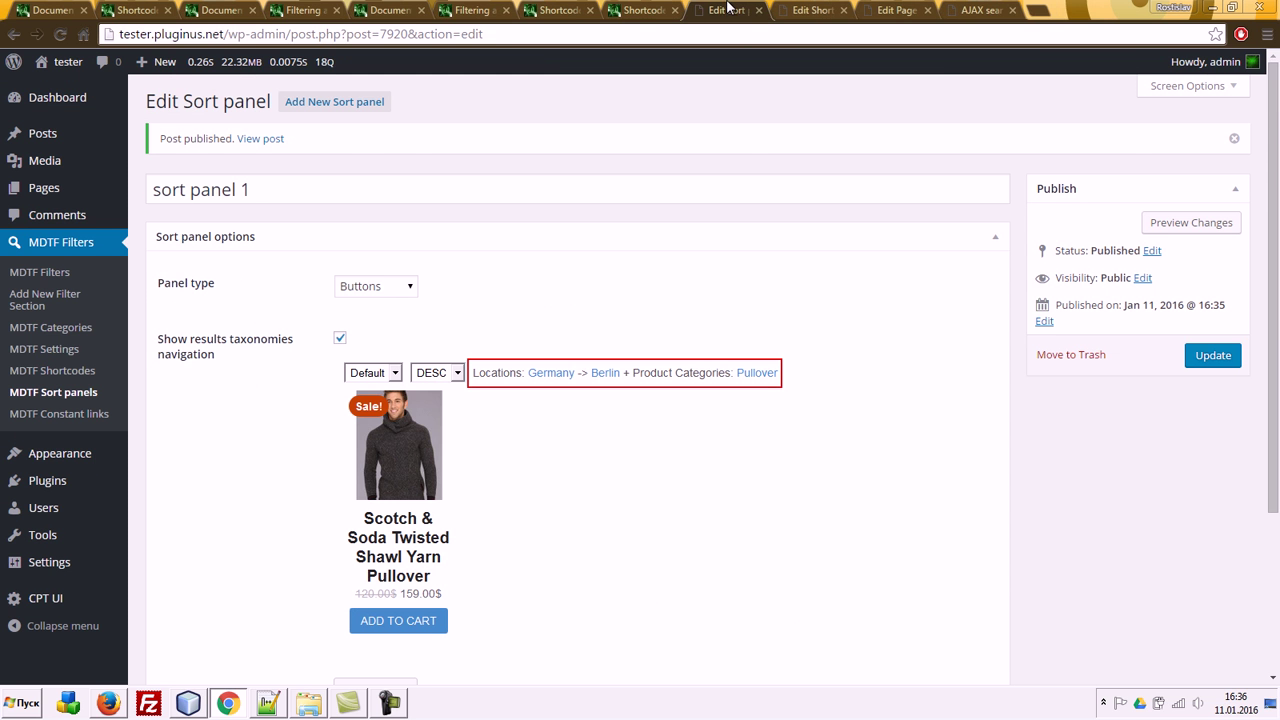
{"action": "scroll", "coordinate": [421, 347], "scroll_direction": "down", "scroll_amount": 2}
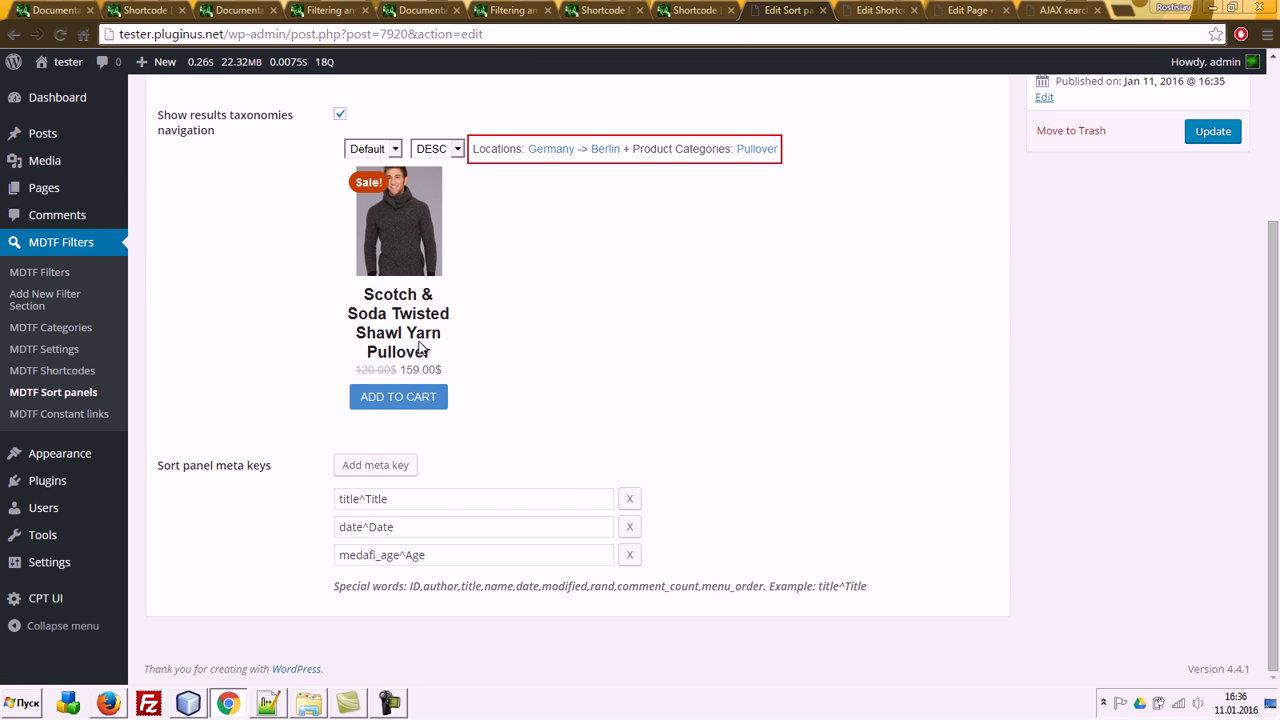
{"action": "left_click", "coordinate": [396, 557]}
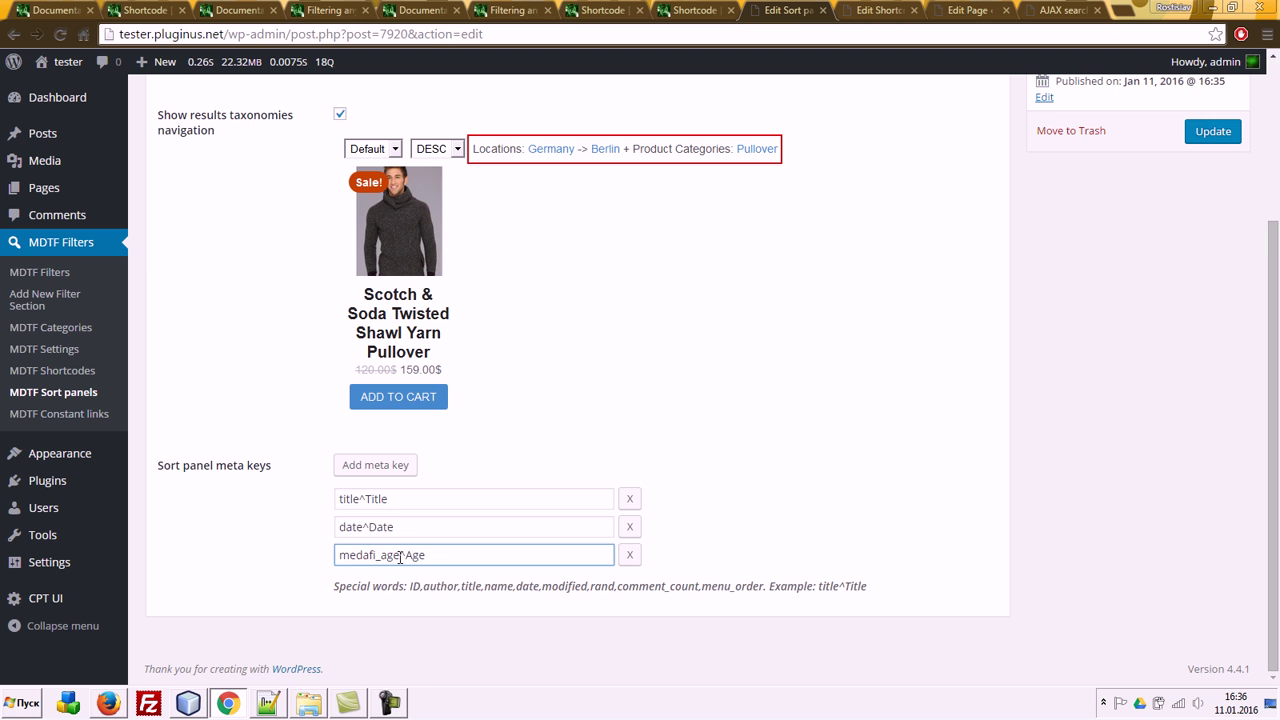
{"action": "key", "text": "shift+Home"}
{"action": "key", "text": "ctrl+c"}
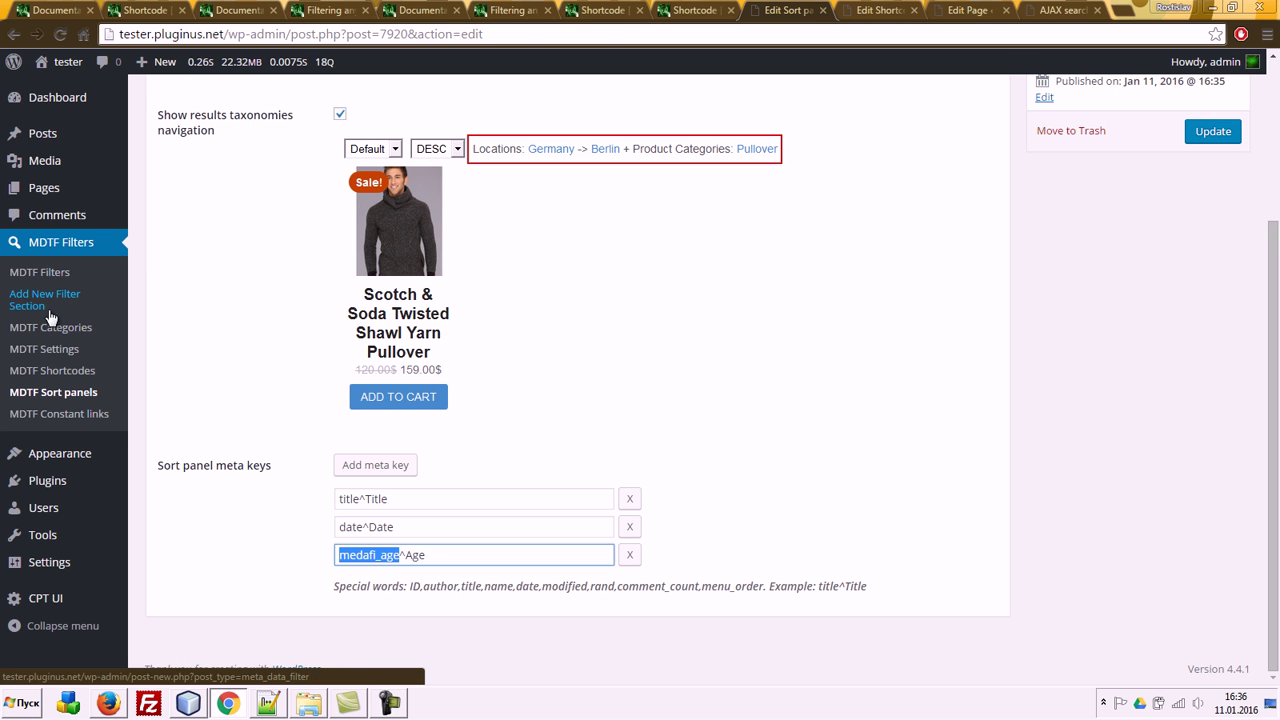
Step: Set Default order by to medafi_age in the miscellaneous MDTF settings and save the settings
{"action": "left_click", "coordinate": [44, 349]}
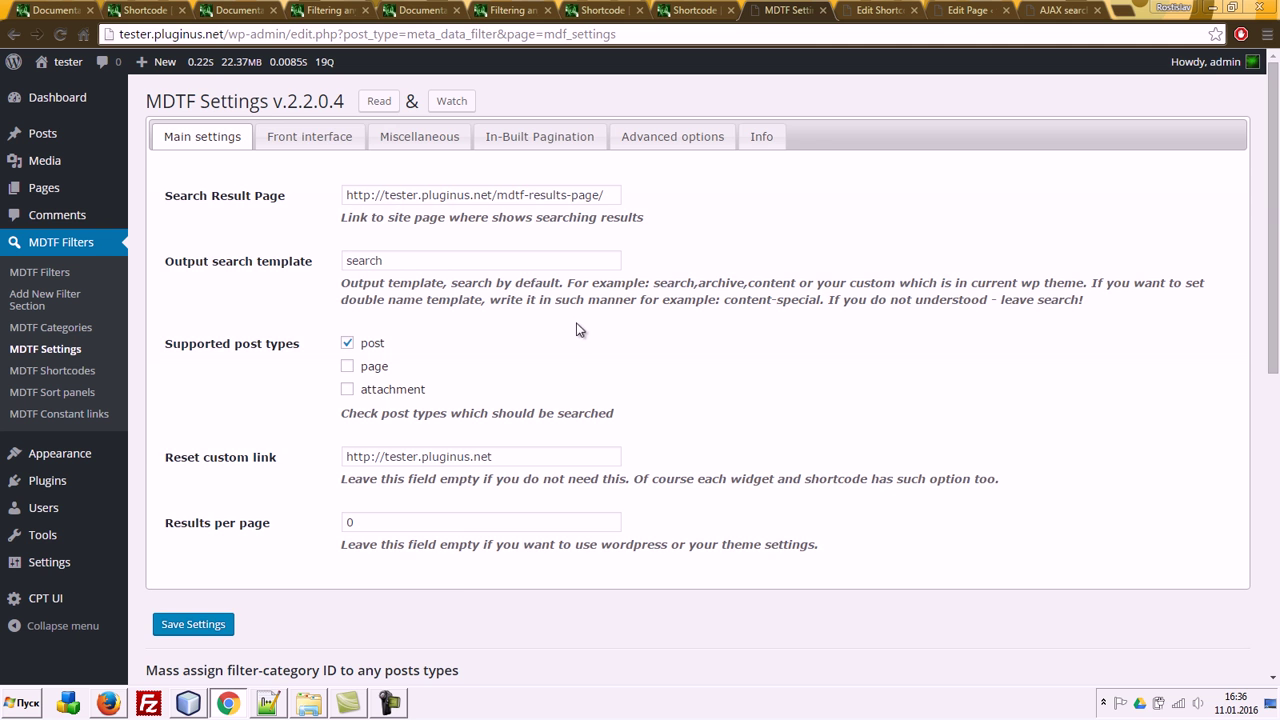
{"action": "left_click", "coordinate": [329, 140]}
{"action": "left_click", "coordinate": [405, 148]}
{"action": "left_click", "coordinate": [670, 358]}
{"action": "left_click", "coordinate": [494, 355]}
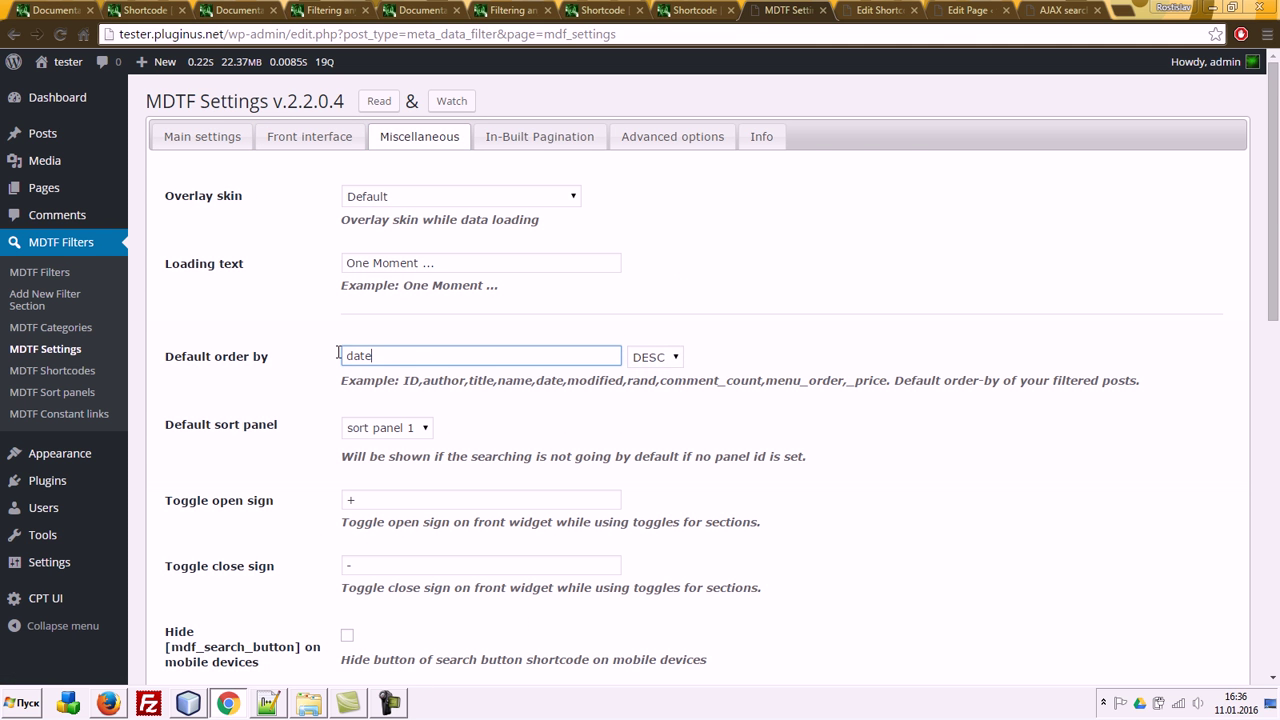
{"action": "type", "text": "medafi_age"}
{"action": "key", "text": "ctrl+a"}
{"action": "key", "text": "ctrl+v"}
{"action": "left_click_drag", "start_coordinate": [404, 382], "coordinate": [765, 379]}
{"action": "left_click_drag", "start_coordinate": [832, 378], "coordinate": [840, 382]}
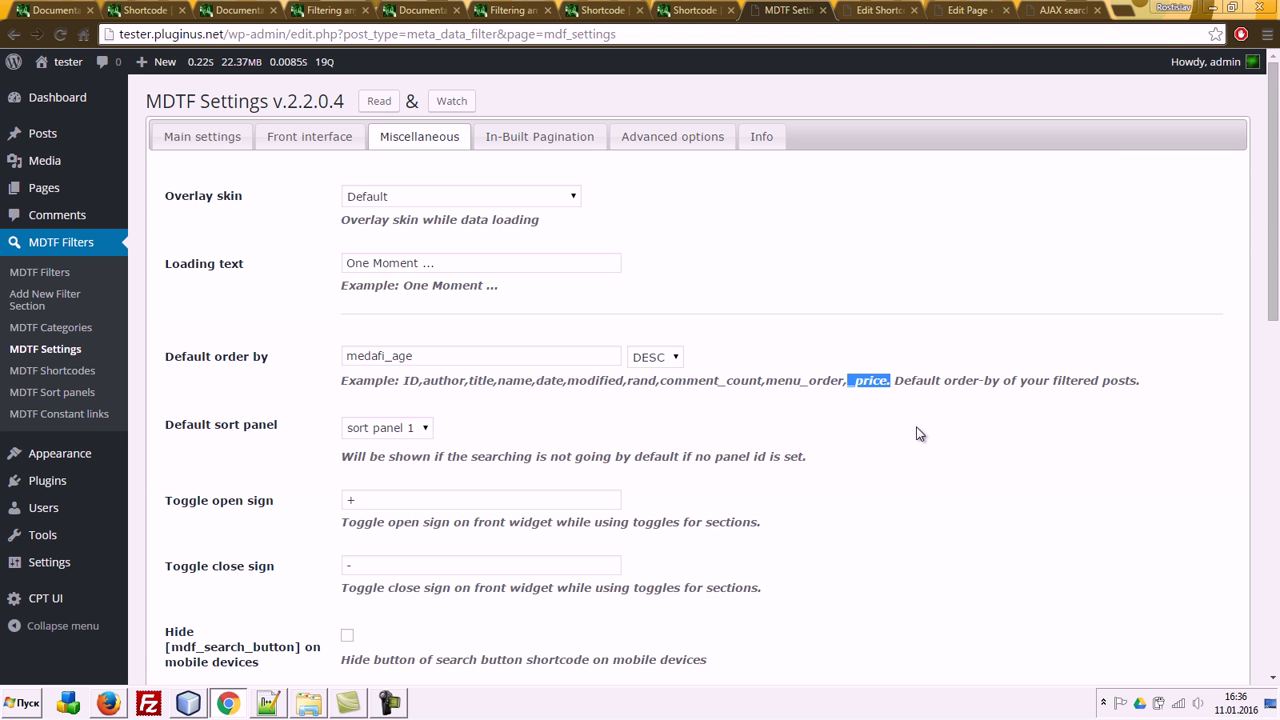
{"action": "scroll", "coordinate": [917, 434], "scroll_direction": "down", "scroll_amount": 5}
{"action": "left_click", "coordinate": [207, 403]}
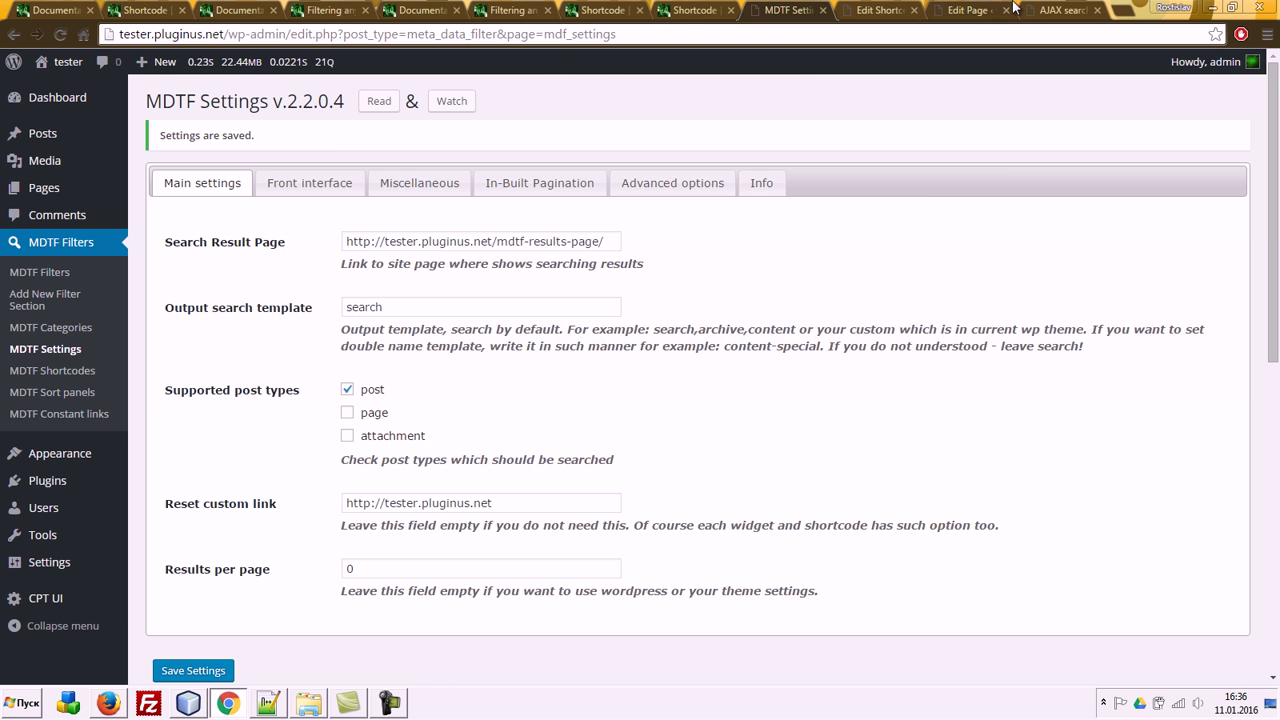
Step: Reload the AJAX searching page and examine the default order of the posts by age
{"action": "left_click", "coordinate": [1050, 9]}
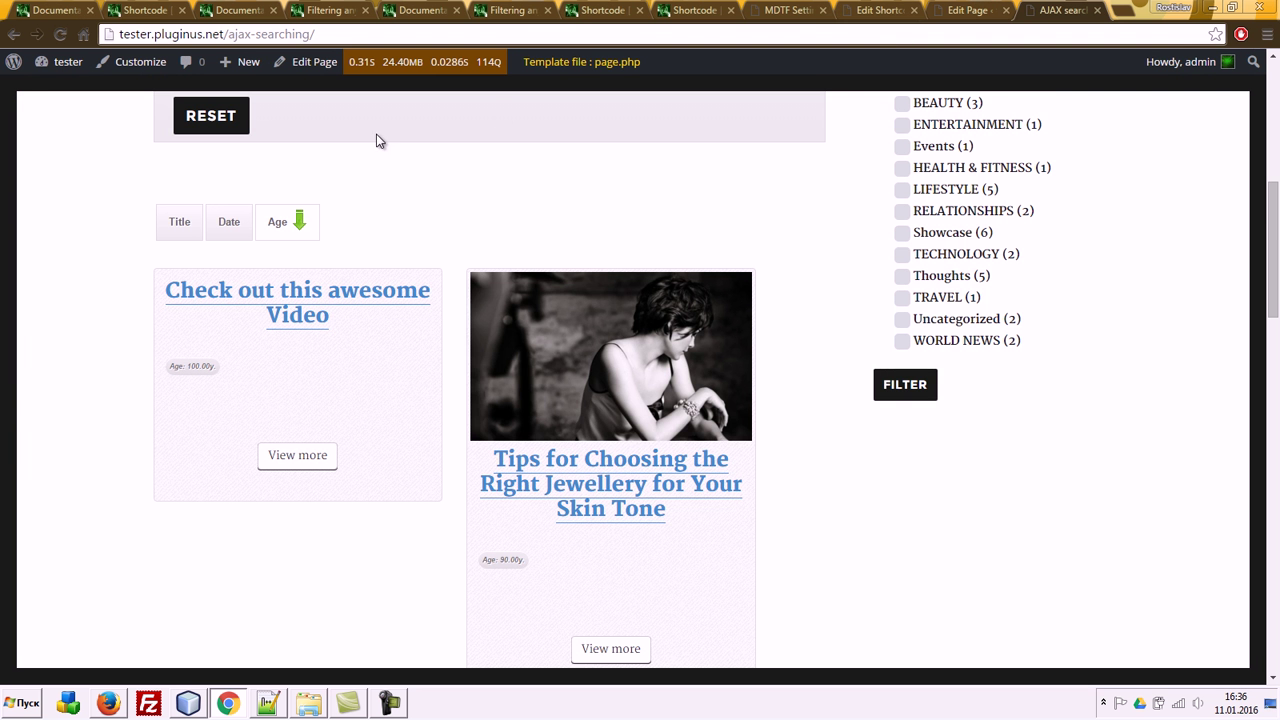
{"action": "scroll", "coordinate": [291, 180], "scroll_direction": "up", "scroll_amount": 5}
{"action": "key", "text": "F5"}
{"action": "scroll", "coordinate": [476, 279], "scroll_direction": "down", "scroll_amount": 3}
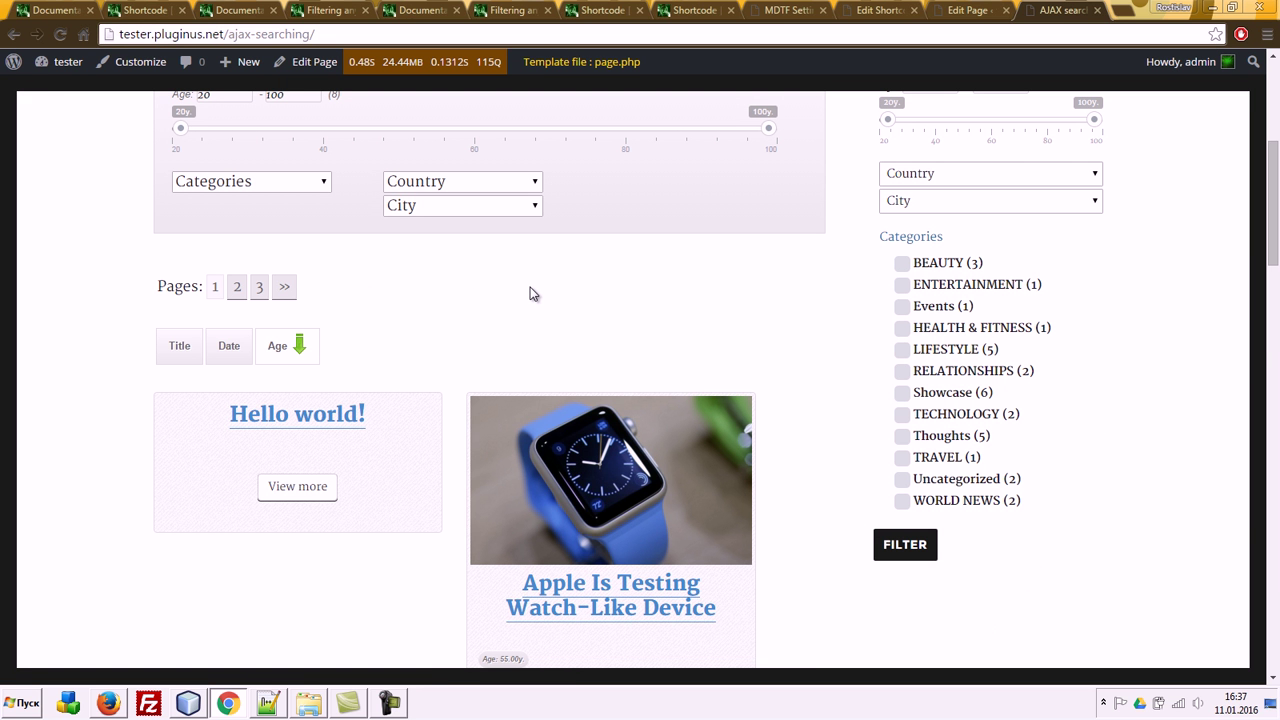
{"action": "scroll", "coordinate": [462, 363], "scroll_direction": "down", "scroll_amount": 2}
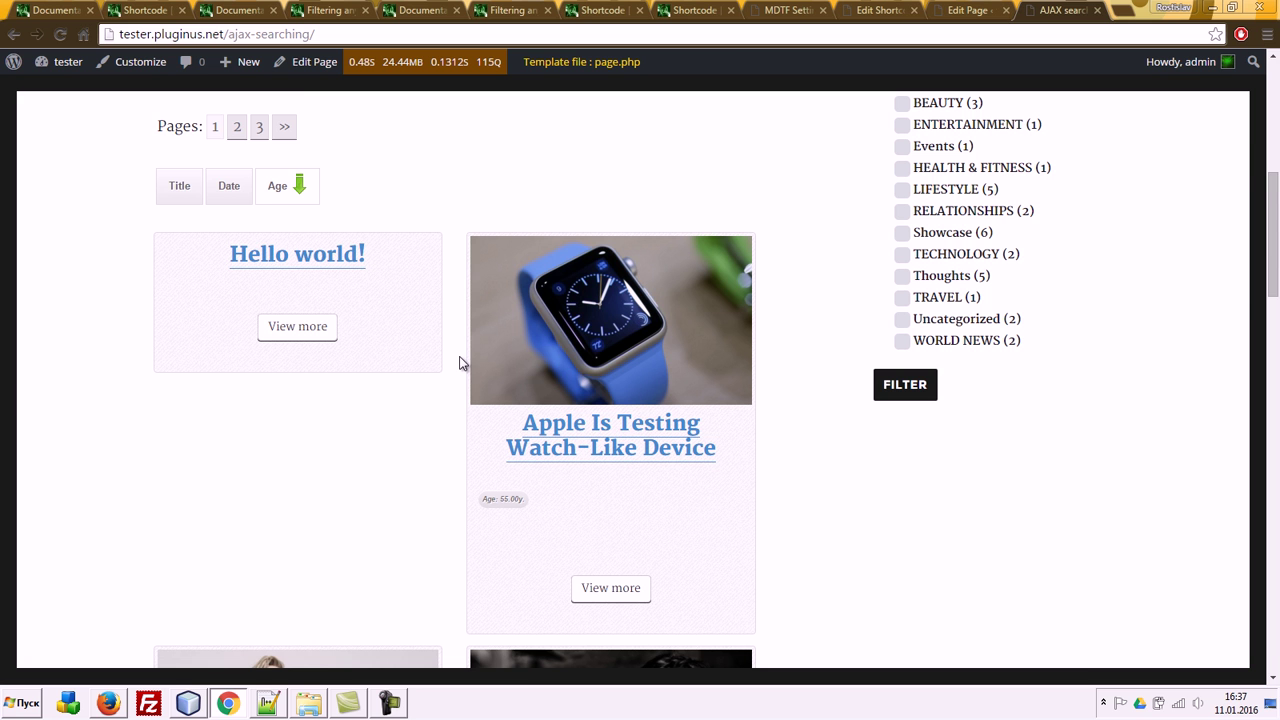
{"action": "scroll", "coordinate": [400, 490], "scroll_direction": "down", "scroll_amount": 2}
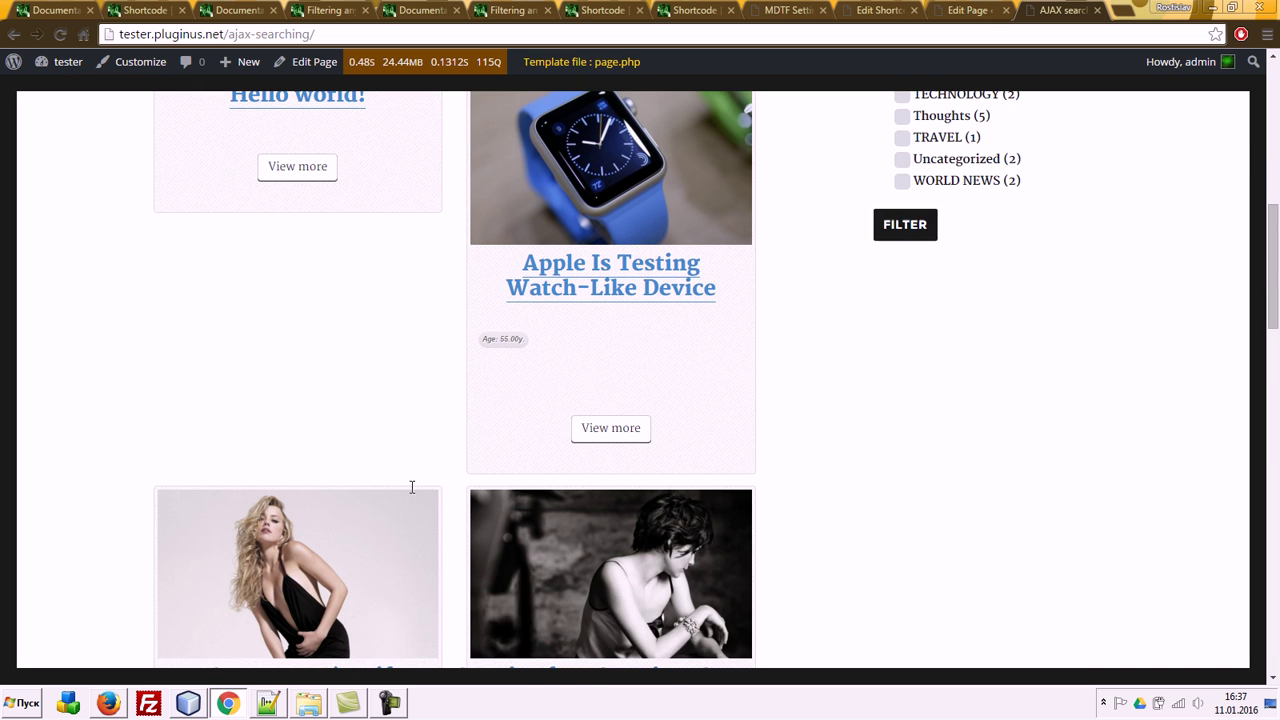
{"action": "scroll", "coordinate": [589, 374], "scroll_direction": "down", "scroll_amount": 3}
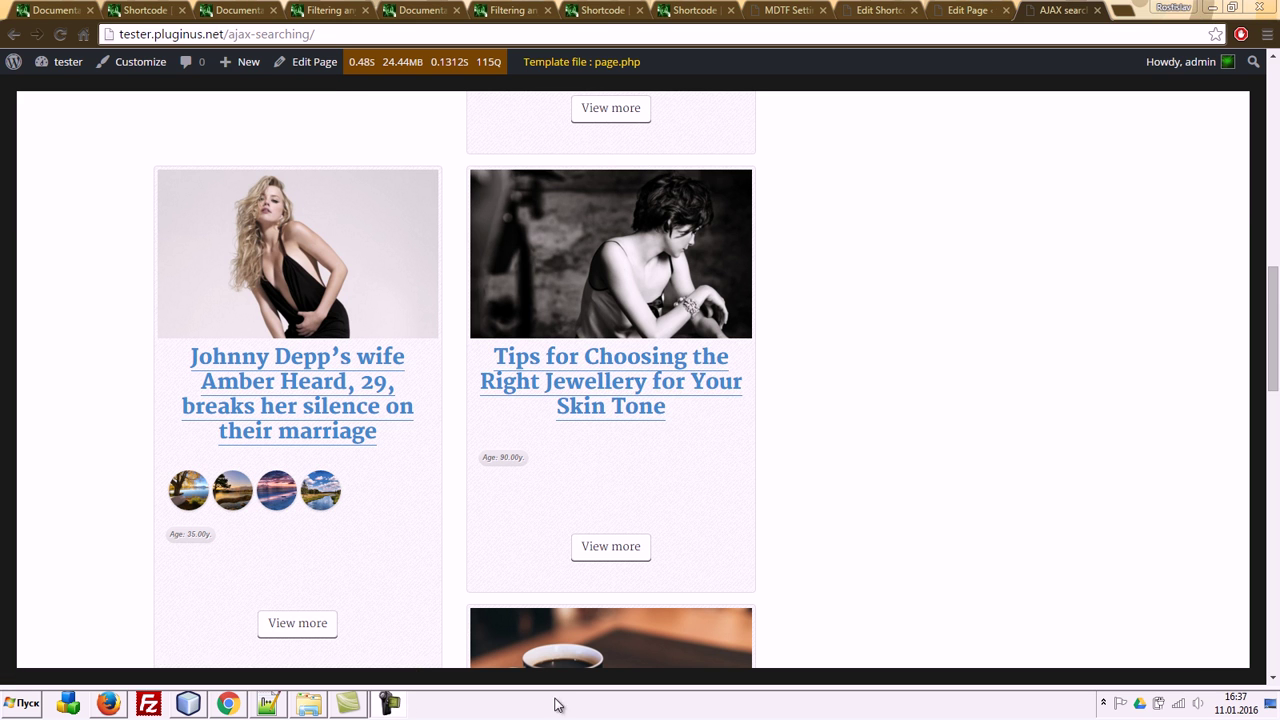
Step: Remove orderby=date order=desc from the mdf_results_by_ajax shortcode on the AJAX searching page and update the page
{"action": "key", "text": "ctrl+shift+Tab"}
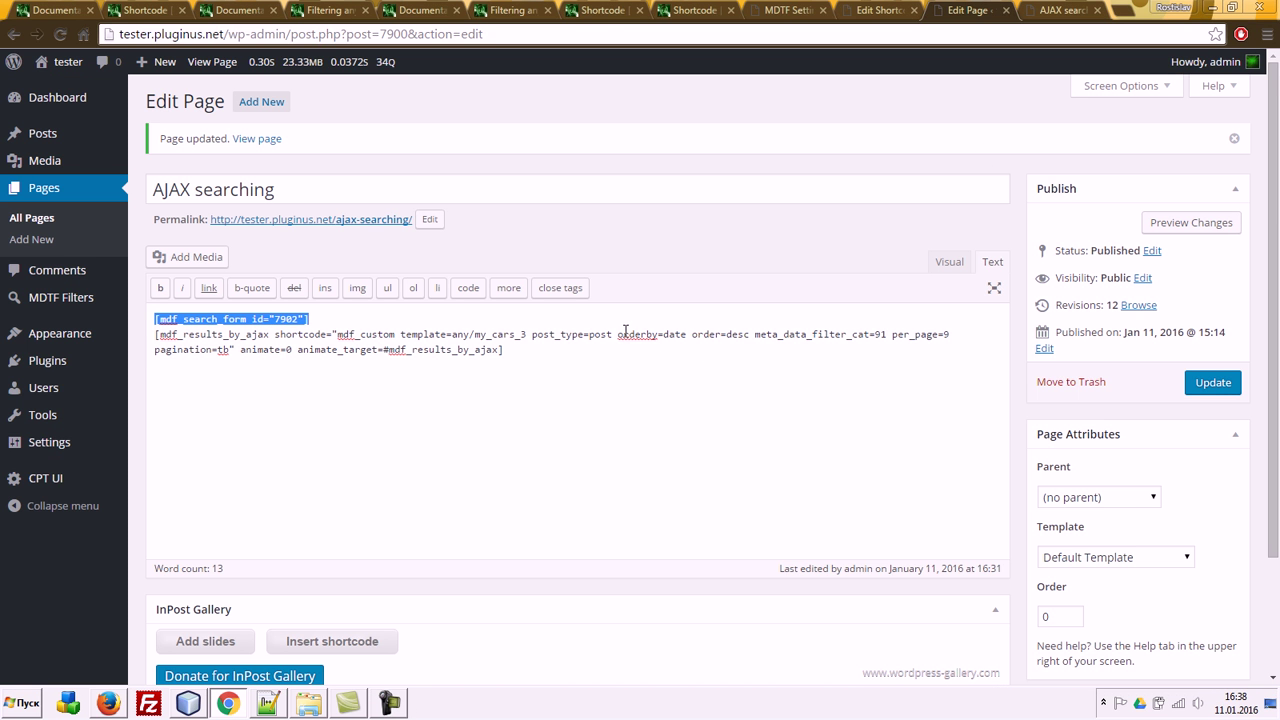
{"action": "mouse_move", "coordinate": [618, 335]}
{"action": "left_mouse_down"}
{"action": "mouse_move", "coordinate": [688, 334]}
{"action": "mouse_move", "coordinate": [617, 340]}
{"action": "left_mouse_up"}
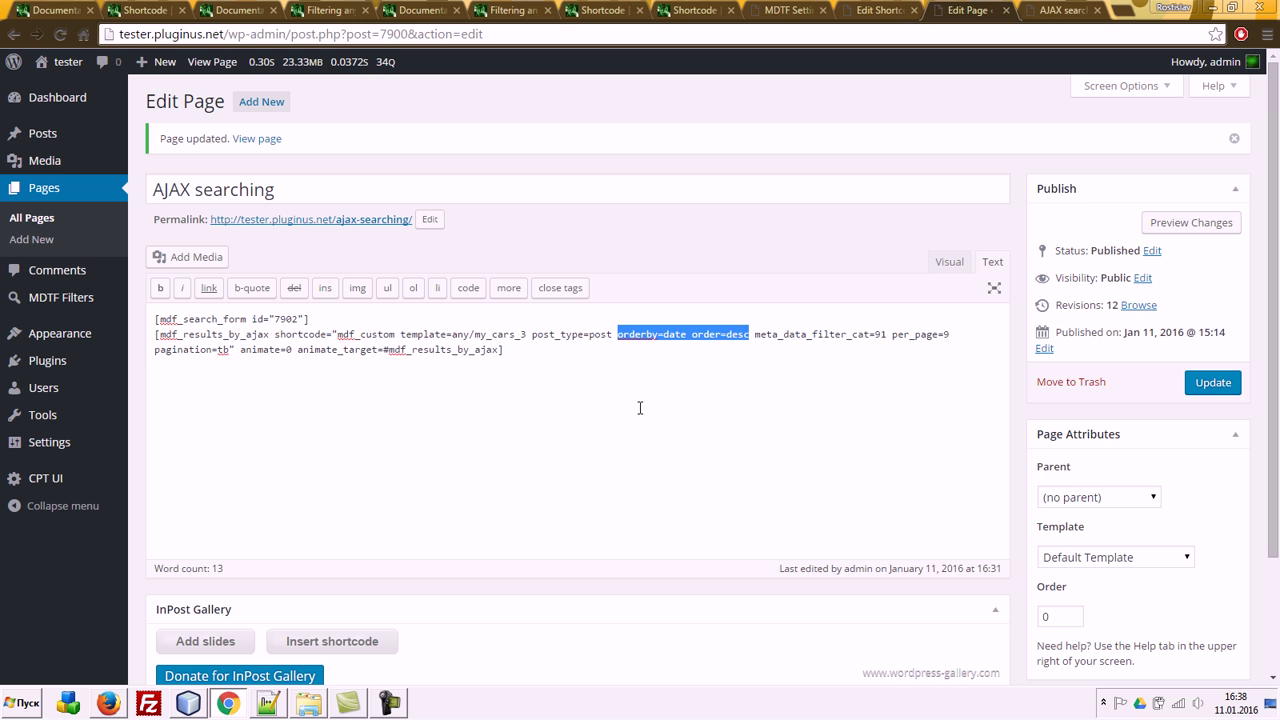
{"action": "key", "text": "Delete"}
{"action": "key", "text": "Delete"}
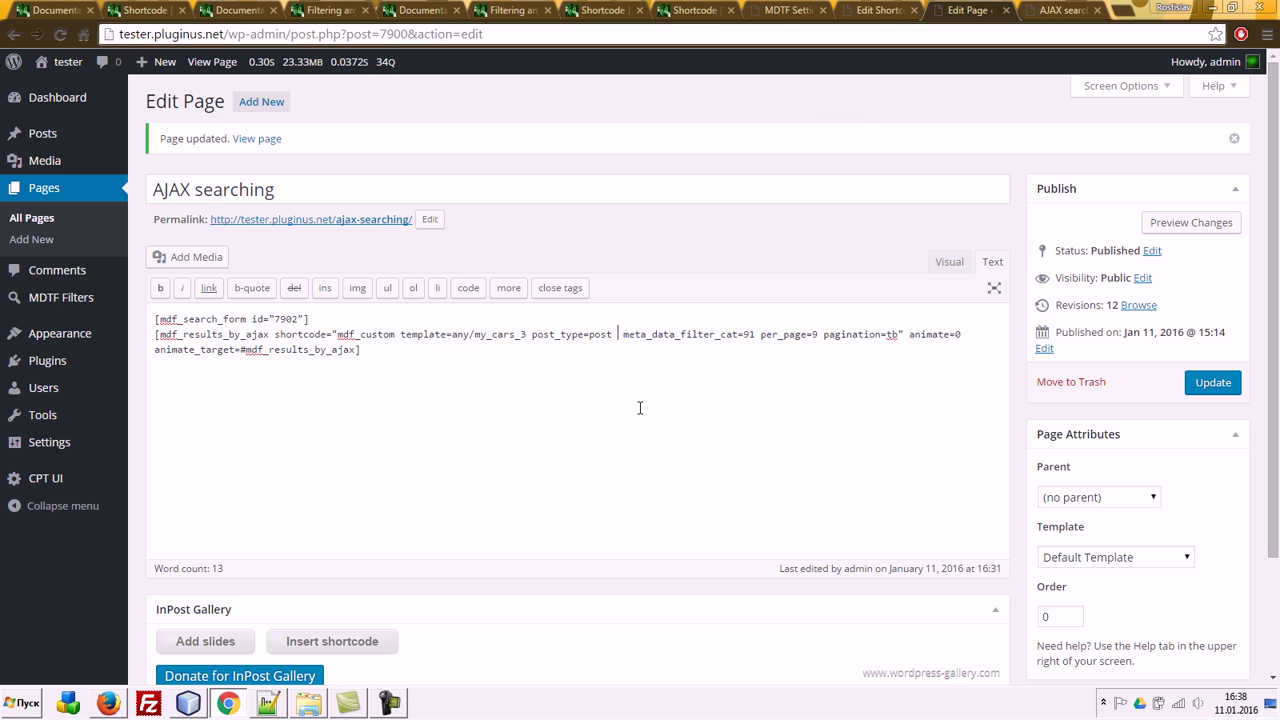
{"action": "left_click", "coordinate": [1214, 384]}
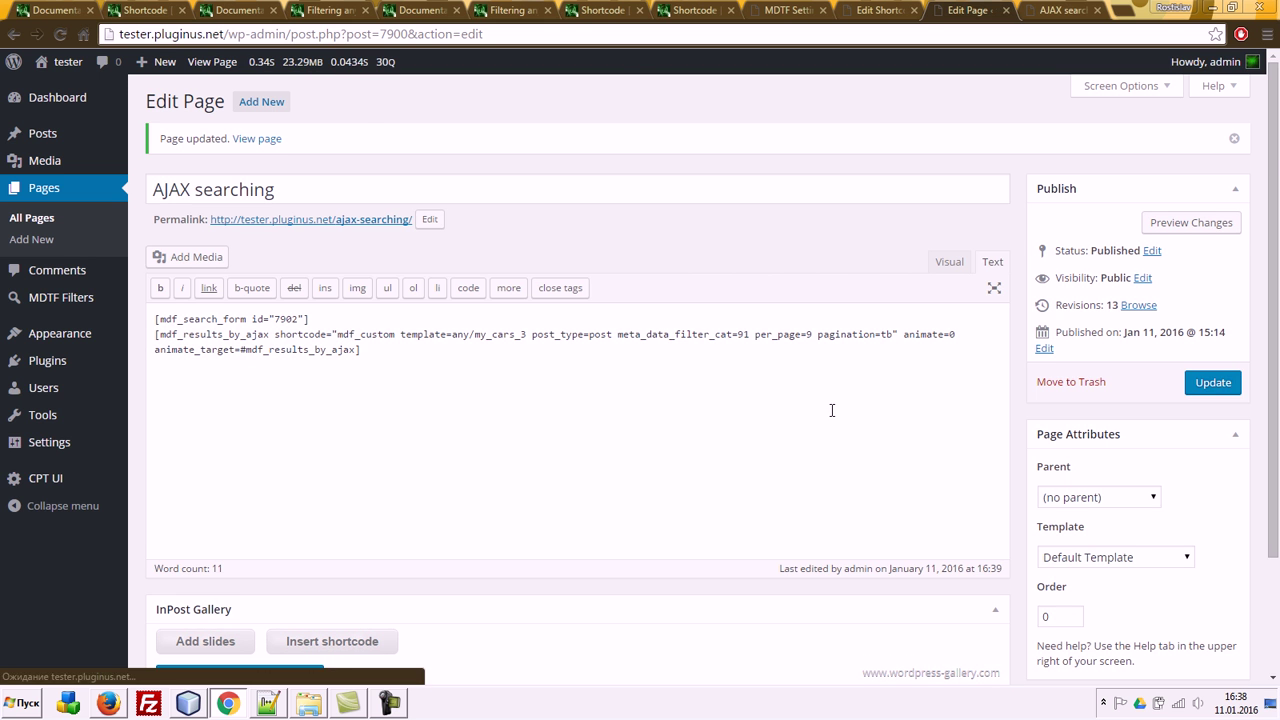
Step: Reload the AJAX searching page and check the ages of the listed posts without the shortcode's own ordering
{"action": "key", "text": "ctrl+Tab"}
{"action": "key", "text": "F5"}
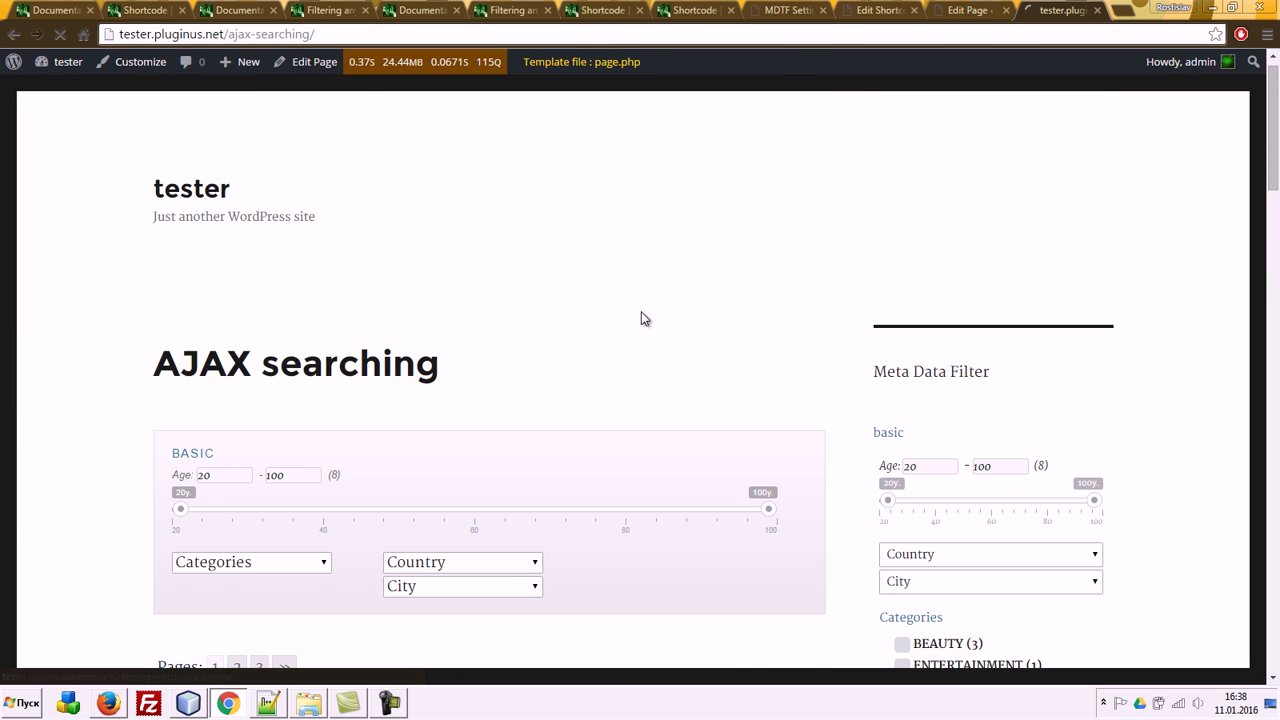
{"action": "scroll", "coordinate": [603, 249], "scroll_direction": "down", "scroll_amount": 6}
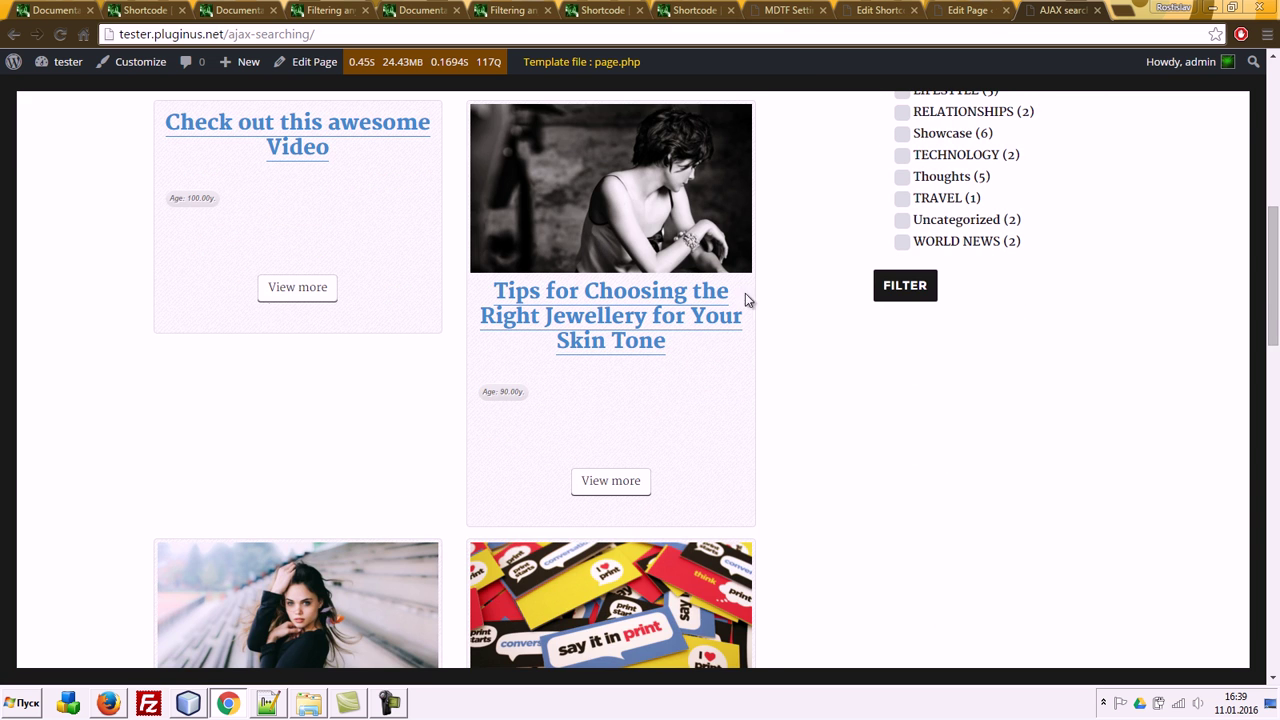
{"action": "scroll", "coordinate": [1274, 297], "scroll_direction": "down", "scroll_amount": 1}
{"action": "left_click_drag", "start_coordinate": [1274, 297], "coordinate": [1275, 228]}
Step: Change the Default order by direction to ASC in the miscellaneous MDTF settings and save the settings
{"action": "left_click", "coordinate": [880, 10]}
{"action": "left_click", "coordinate": [790, 10]}
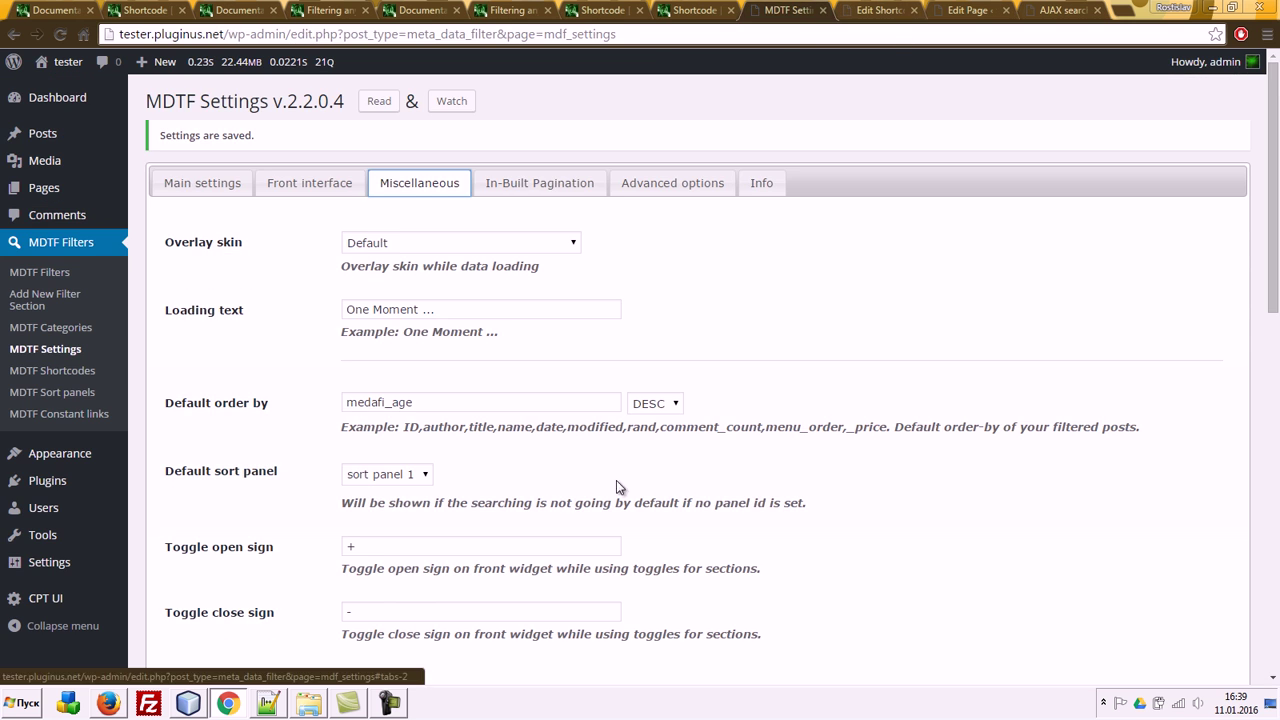
{"action": "left_click", "coordinate": [660, 406]}
{"action": "left_click", "coordinate": [645, 436]}
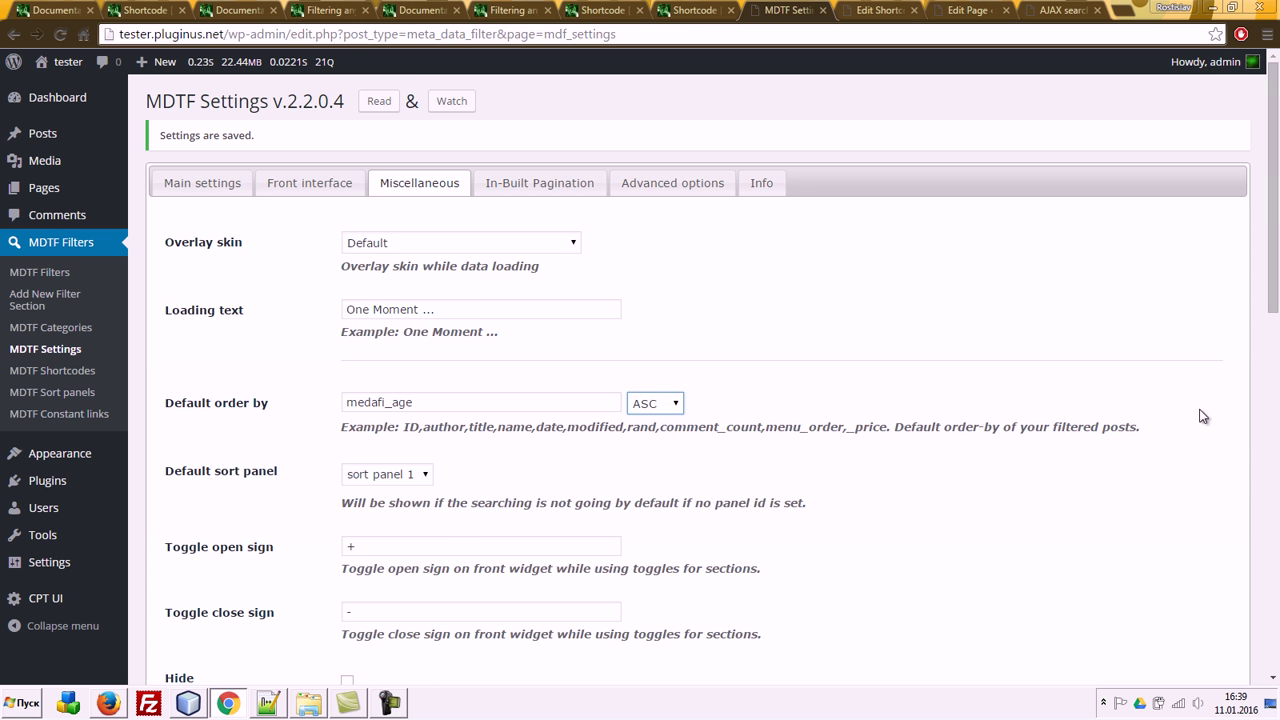
{"action": "left_click_drag", "start_coordinate": [1275, 226], "coordinate": [1275, 461]}
{"action": "left_click", "coordinate": [200, 330]}
Step: Reload the AJAX searching page and compare its post order with the Default order by setting
{"action": "left_click", "coordinate": [1052, 10]}
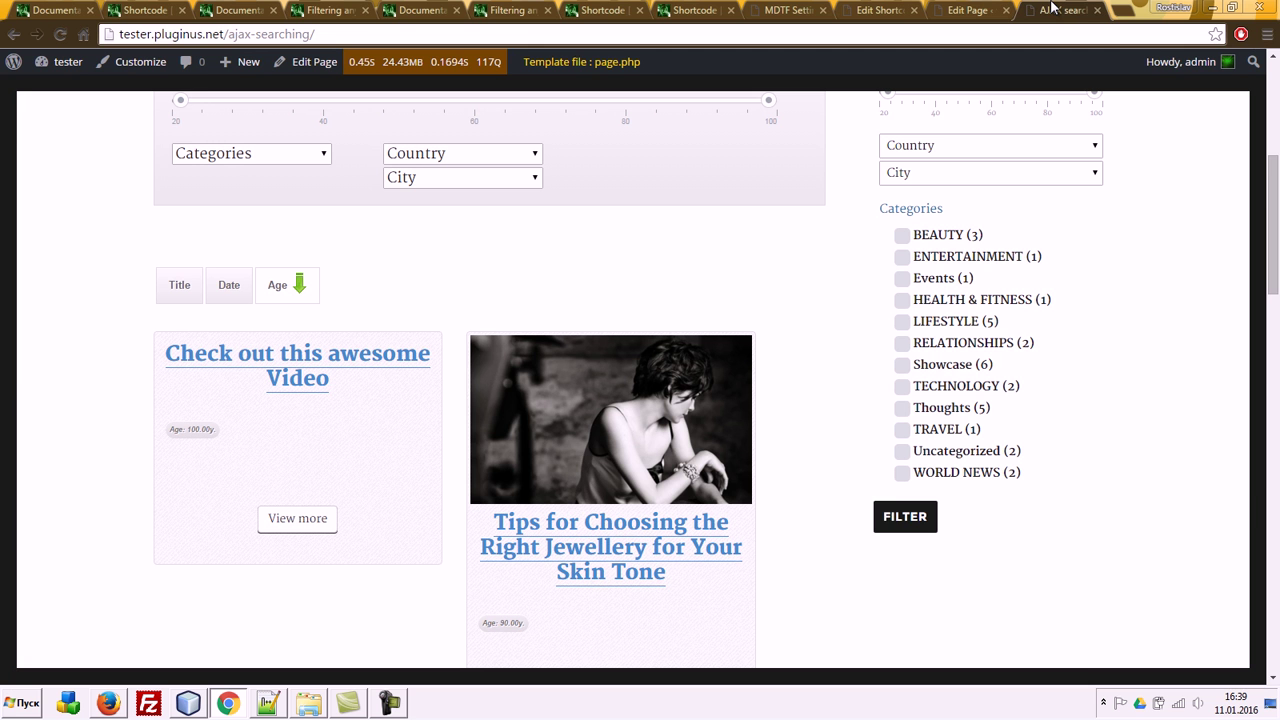
{"action": "key", "text": "F5"}
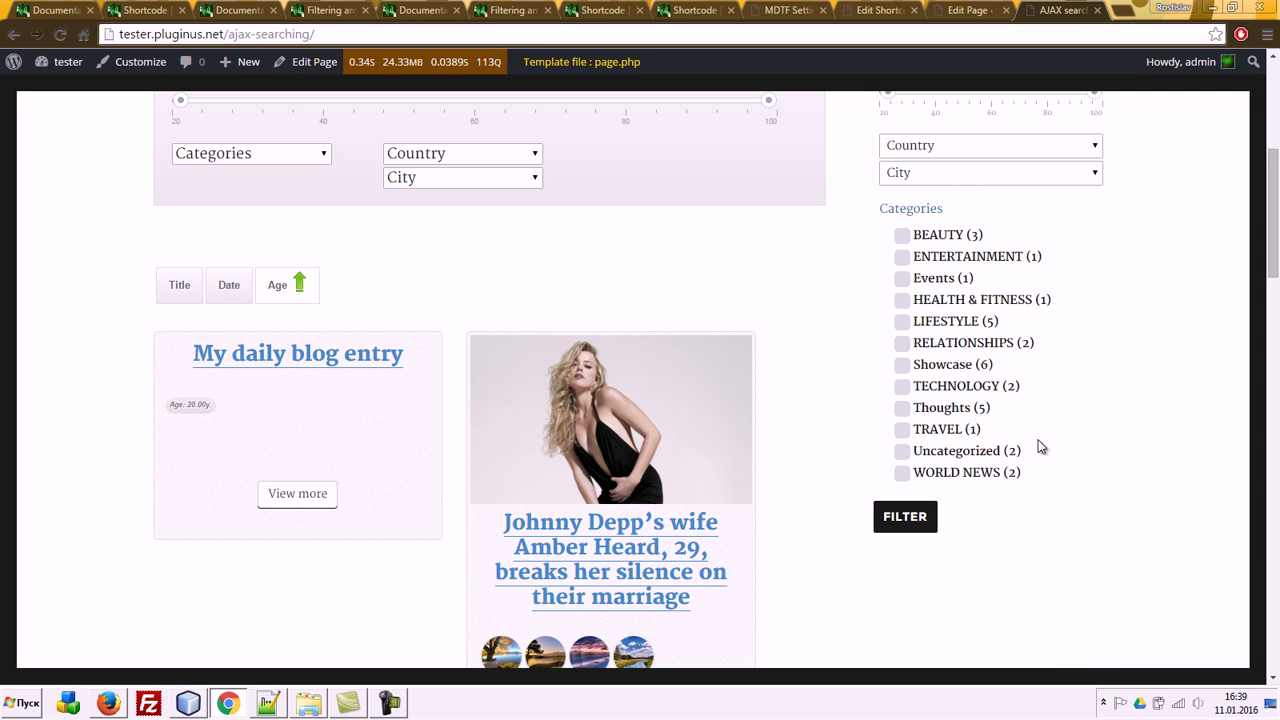
{"action": "left_click", "coordinate": [768, 9]}
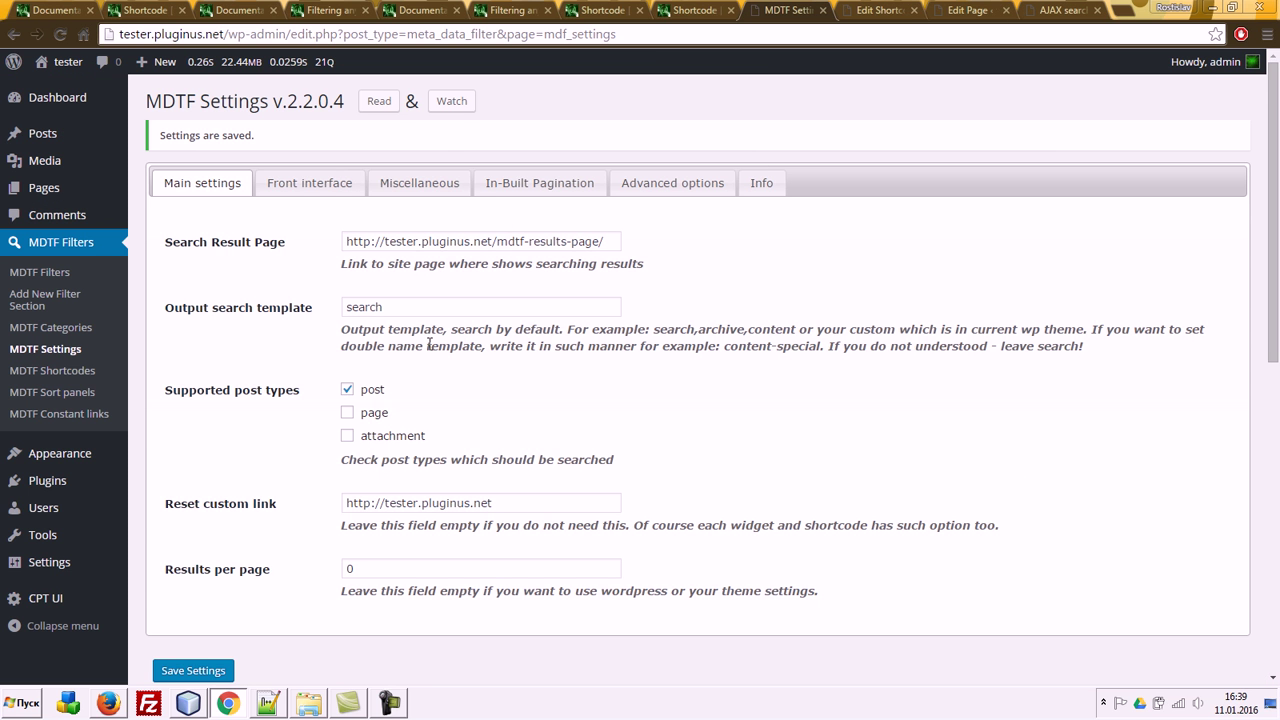
{"action": "left_click", "coordinate": [430, 190]}
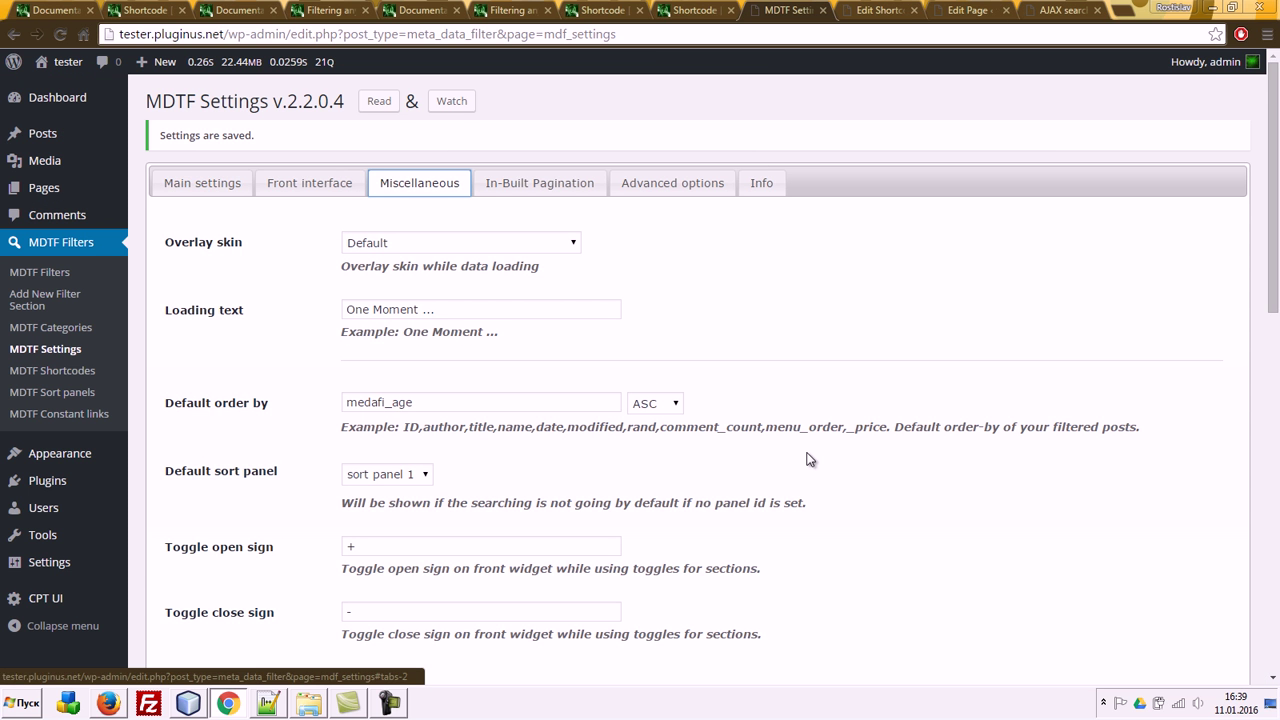
{"action": "left_click", "coordinate": [1056, 11]}
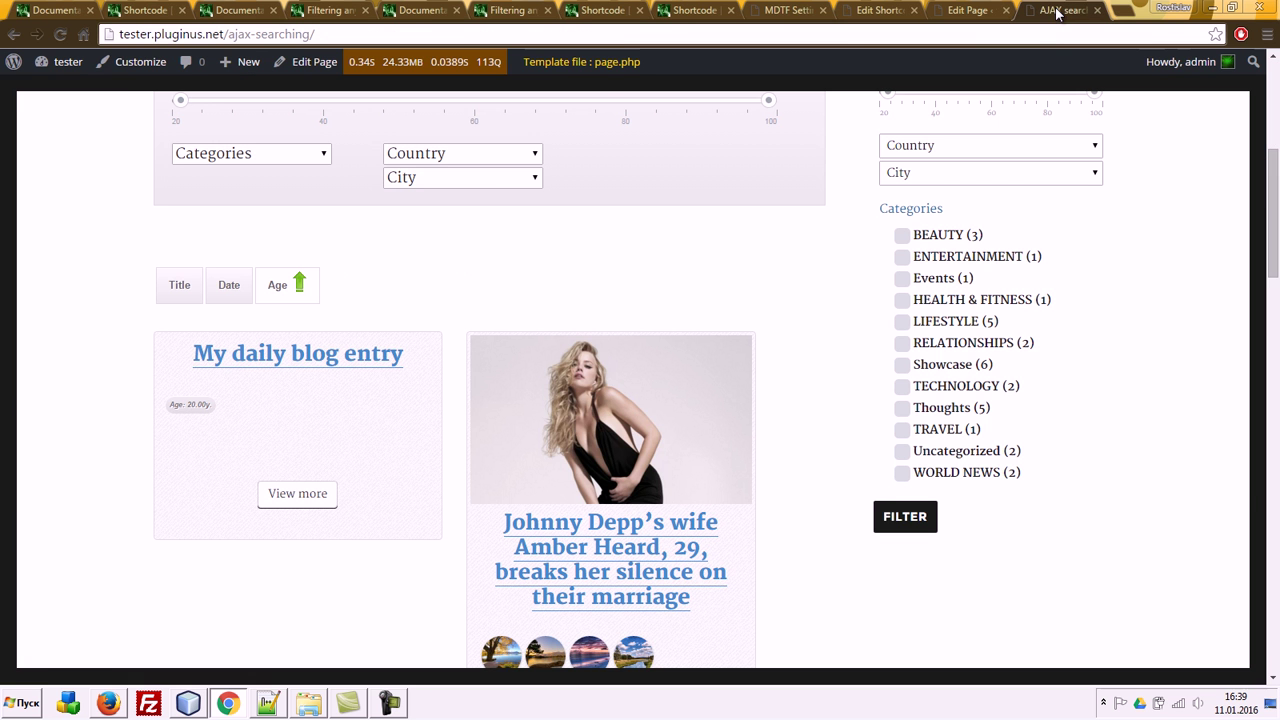
{"action": "left_click", "coordinate": [768, 9]}
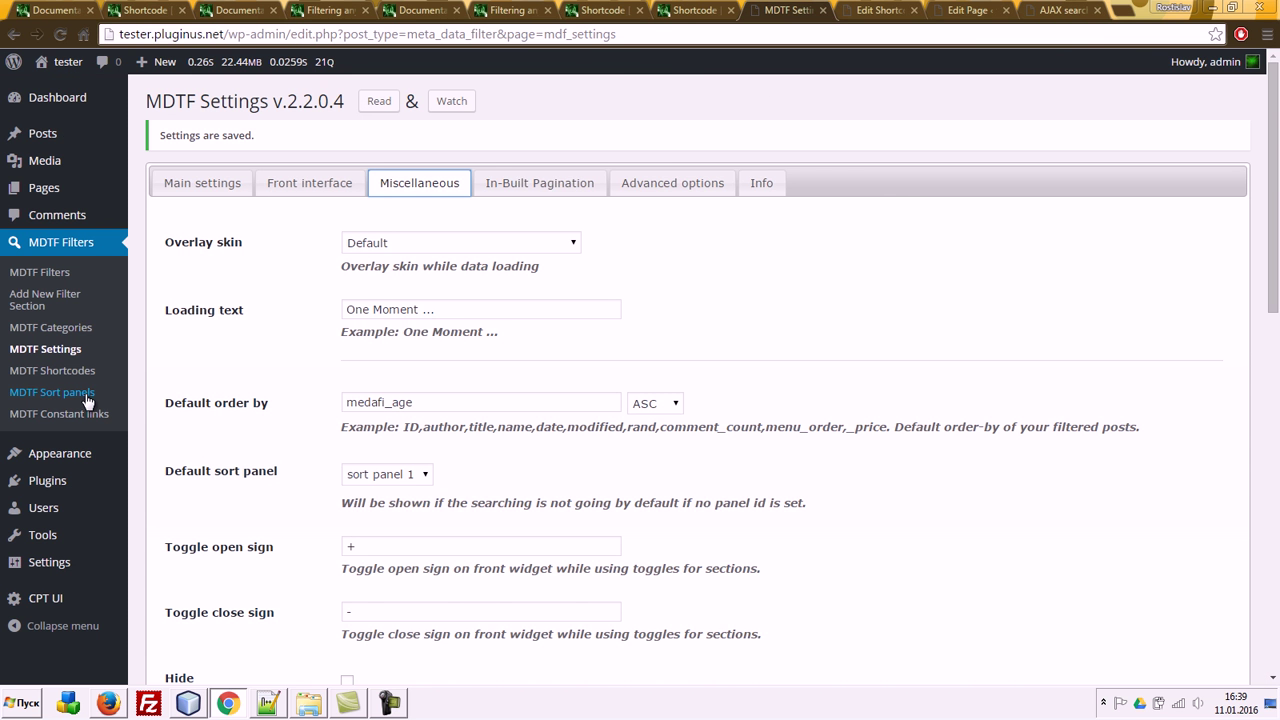
{"action": "left_click", "coordinate": [1075, 12]}
{"action": "scroll", "coordinate": [862, 310], "scroll_direction": "up", "scroll_amount": 3}
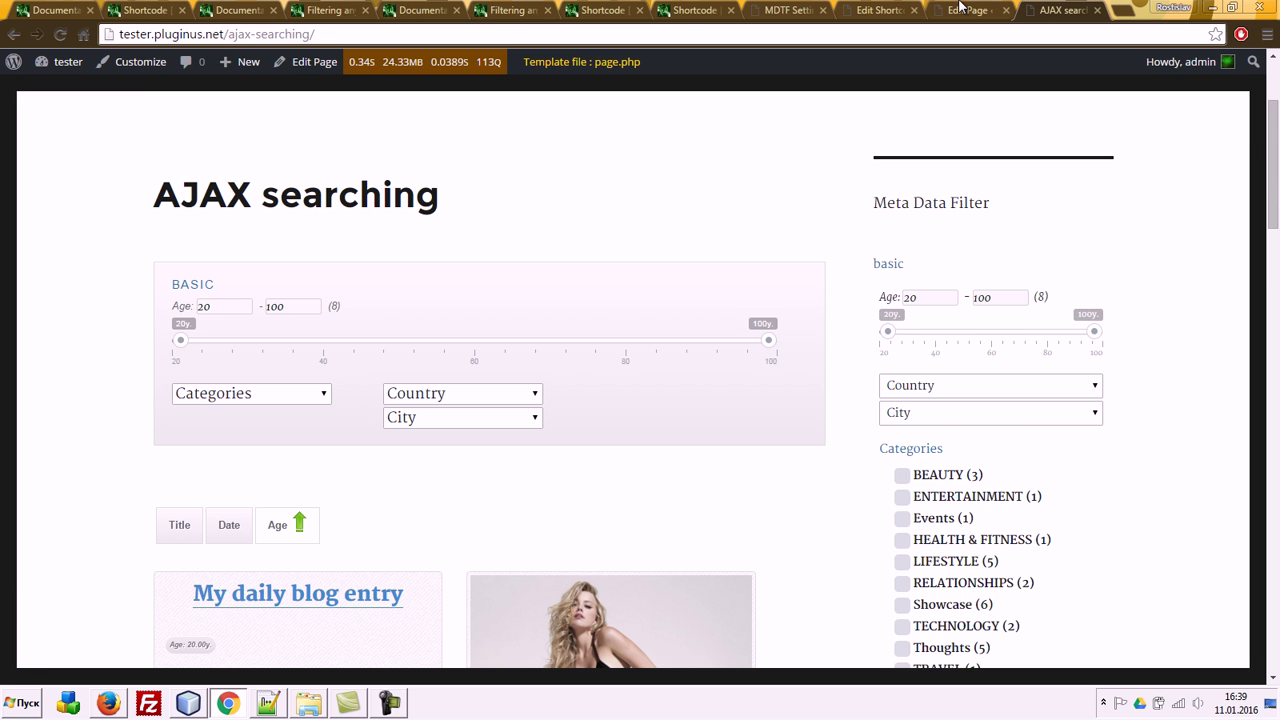
Step: Disable AJAX Auto recount and AJAX items output, enable Auto submit for shortcode 1, and update the shortcode
{"action": "left_click", "coordinate": [958, 6]}
{"action": "left_click", "coordinate": [889, 6]}
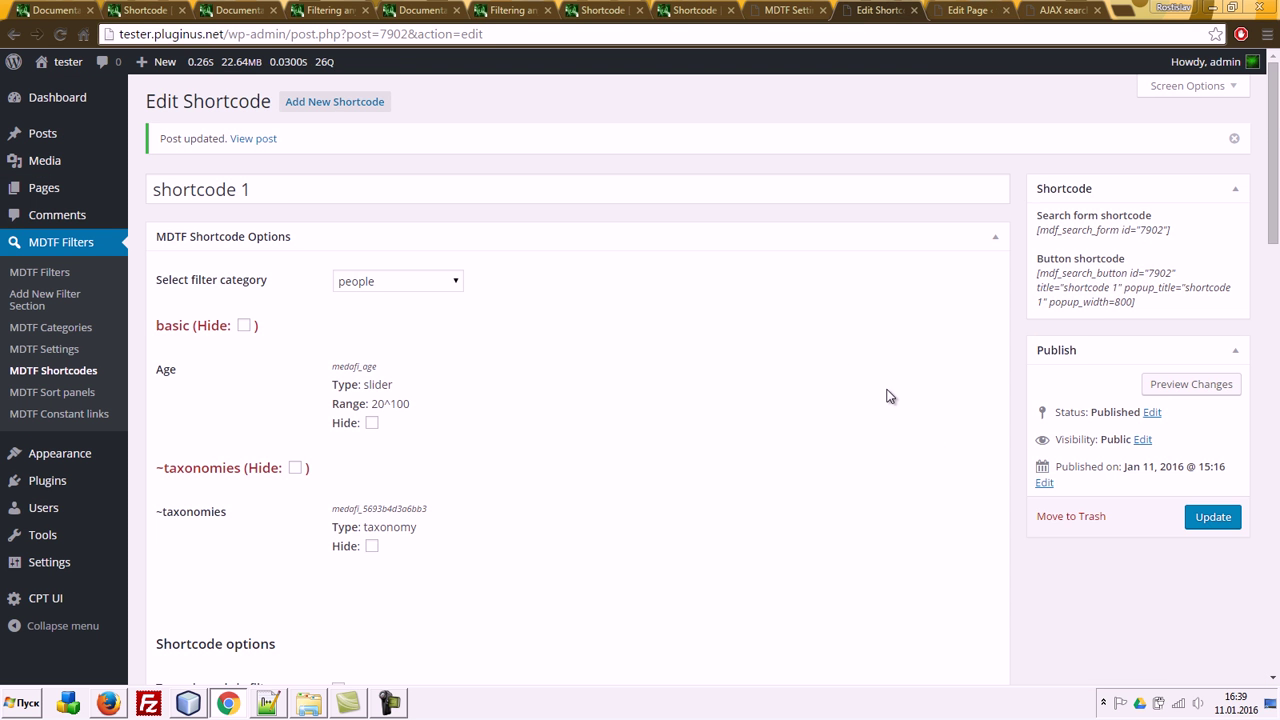
{"action": "scroll", "coordinate": [889, 397], "scroll_direction": "down", "scroll_amount": 10}
{"action": "scroll", "coordinate": [410, 253], "scroll_direction": "up", "scroll_amount": 2}
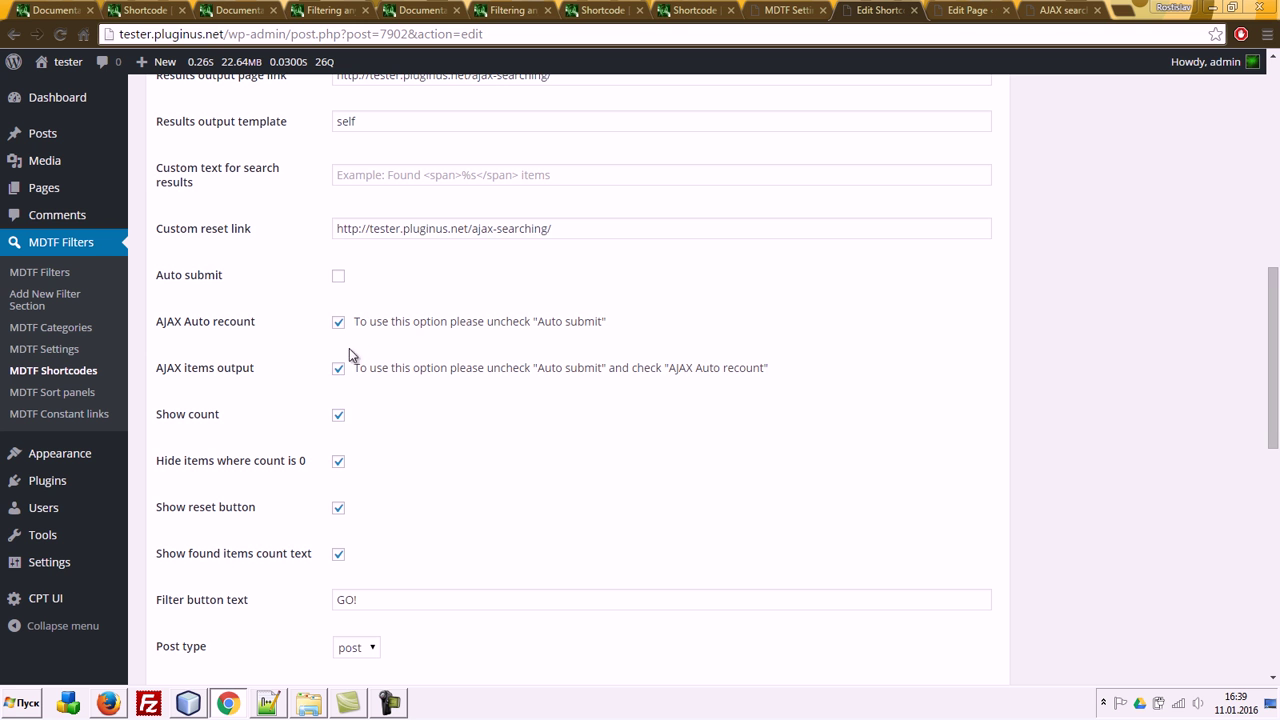
{"action": "left_click", "coordinate": [338, 321]}
{"action": "left_click", "coordinate": [338, 367]}
{"action": "left_click", "coordinate": [340, 276]}
{"action": "scroll", "coordinate": [1240, 377], "scroll_direction": "up", "scroll_amount": 4}
{"action": "left_click", "coordinate": [1212, 277]}
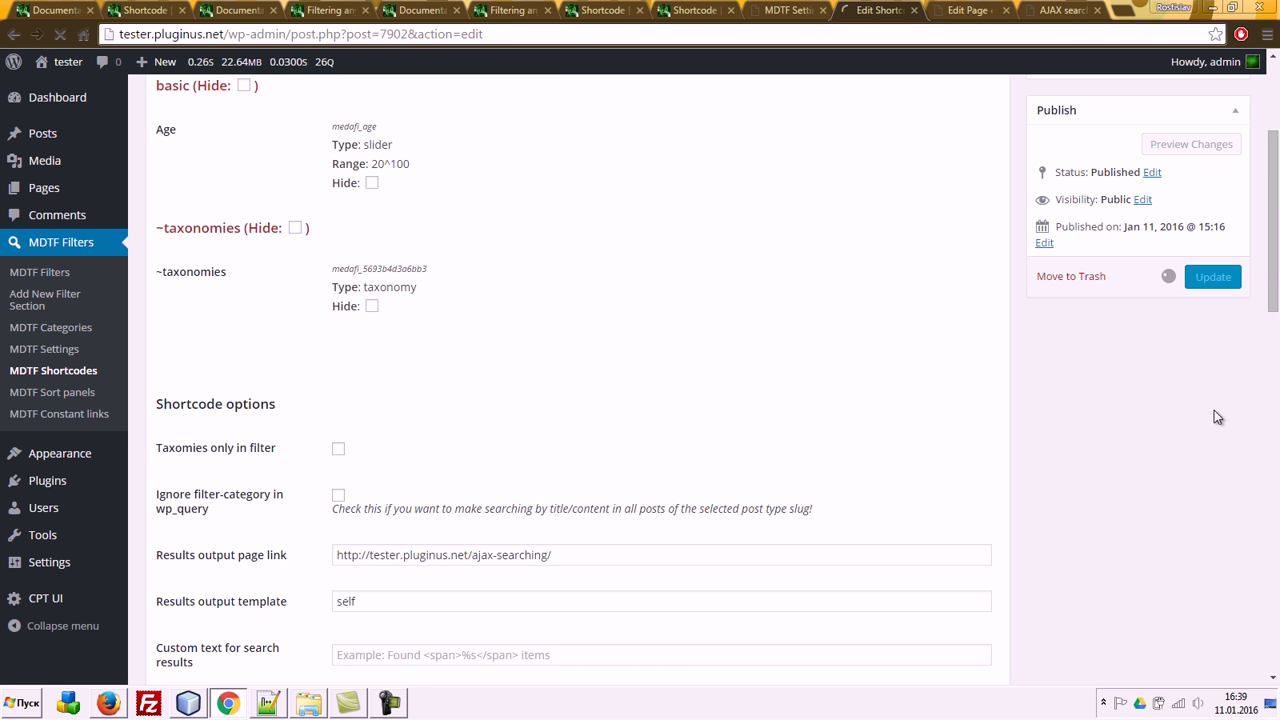
Step: Reload the AJAX searching page and filter the posts by a minimum age of 40
{"action": "left_click", "coordinate": [1060, 10]}
{"action": "key", "text": "F5"}
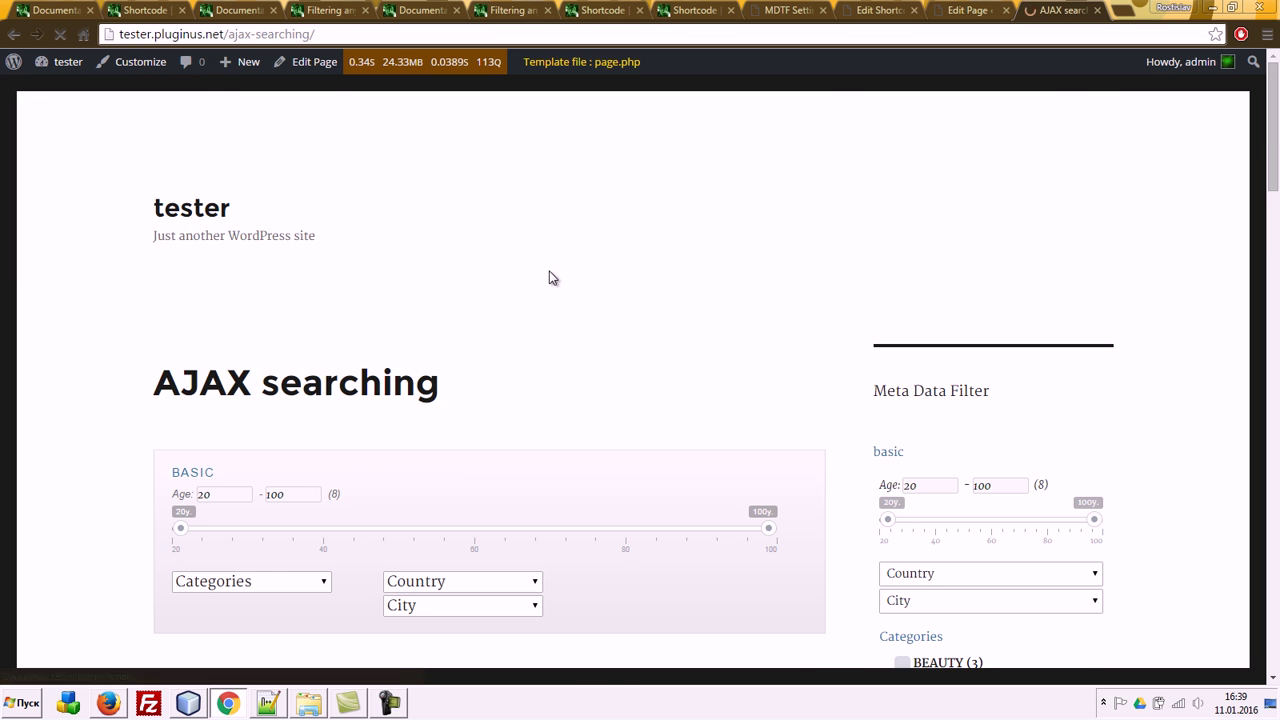
{"action": "scroll", "coordinate": [551, 275], "scroll_direction": "down", "scroll_amount": 4}
{"action": "left_click", "coordinate": [405, 182]}
{"action": "left_click", "coordinate": [225, 147]}
{"action": "left_click_drag", "start_coordinate": [186, 131], "coordinate": [345, 131]}
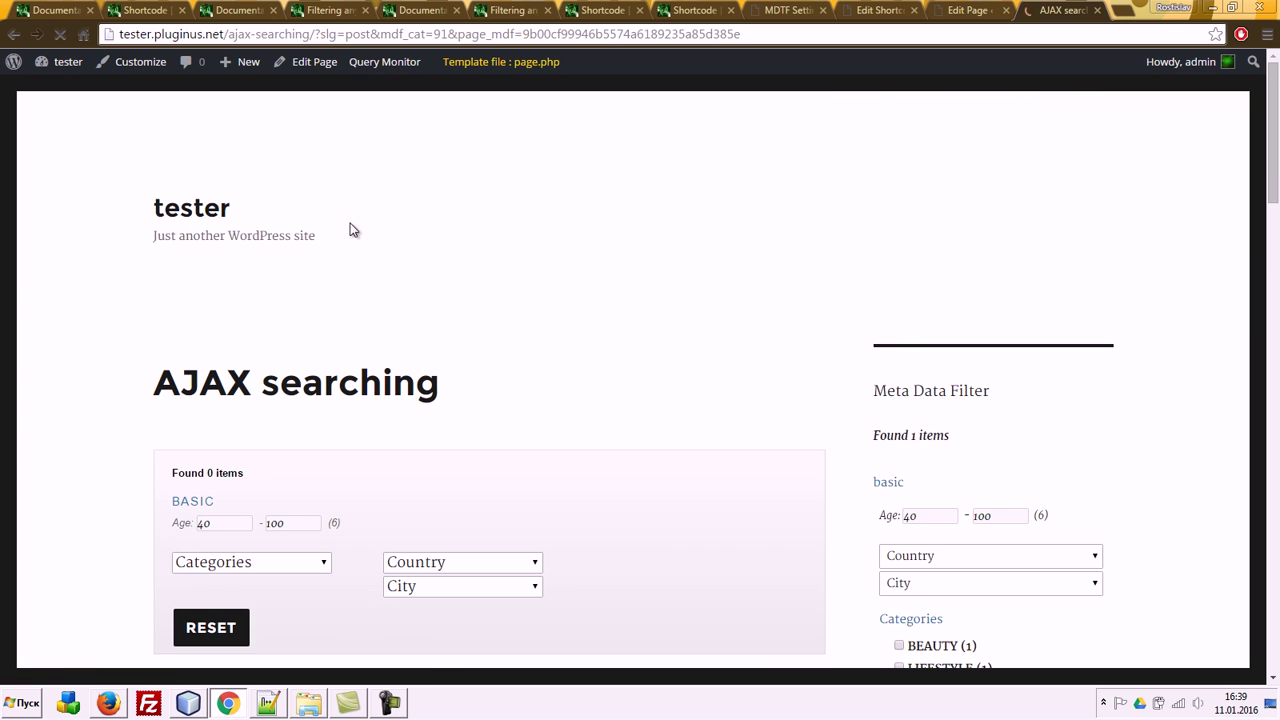
Step: Filter the posts by the Showcase category, look over the matching posts, and select the filtered page's address
{"action": "scroll", "coordinate": [392, 414], "scroll_direction": "down", "scroll_amount": 2}
{"action": "left_click", "coordinate": [248, 369]}
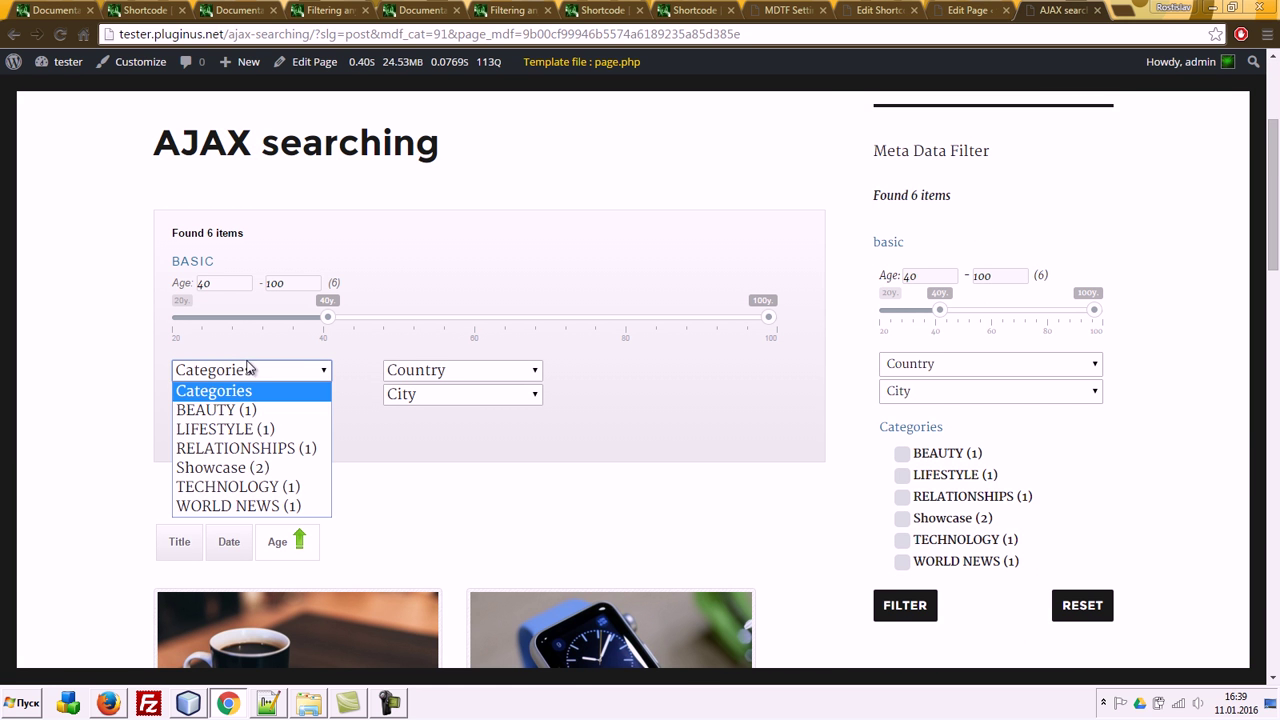
{"action": "left_click", "coordinate": [240, 468]}
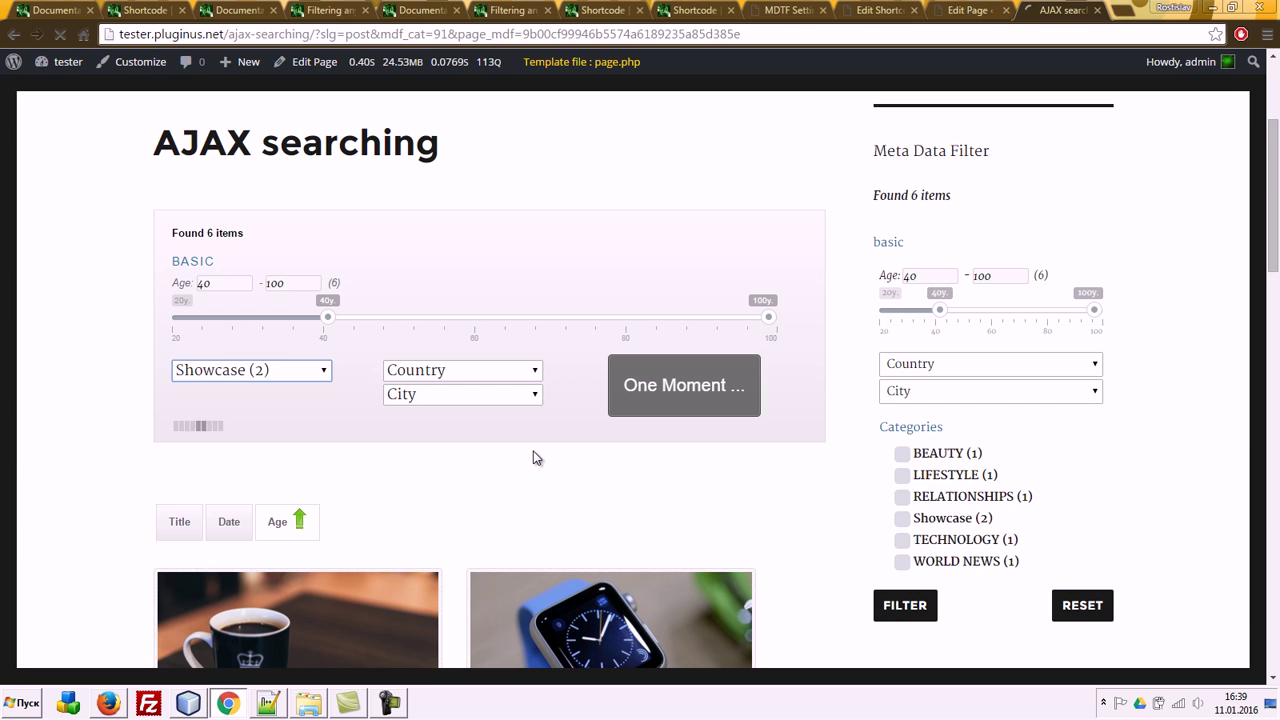
{"action": "scroll", "coordinate": [570, 400], "scroll_direction": "down", "scroll_amount": 6}
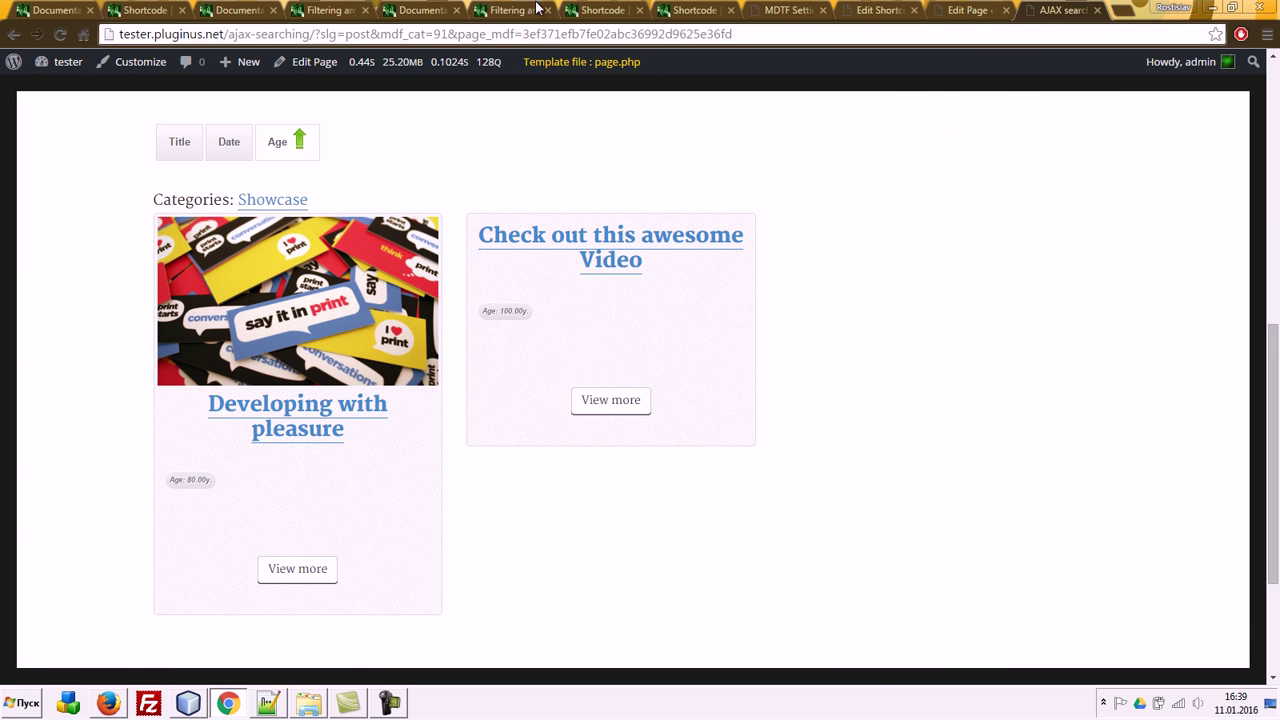
{"action": "key", "text": "ctrl+l"}
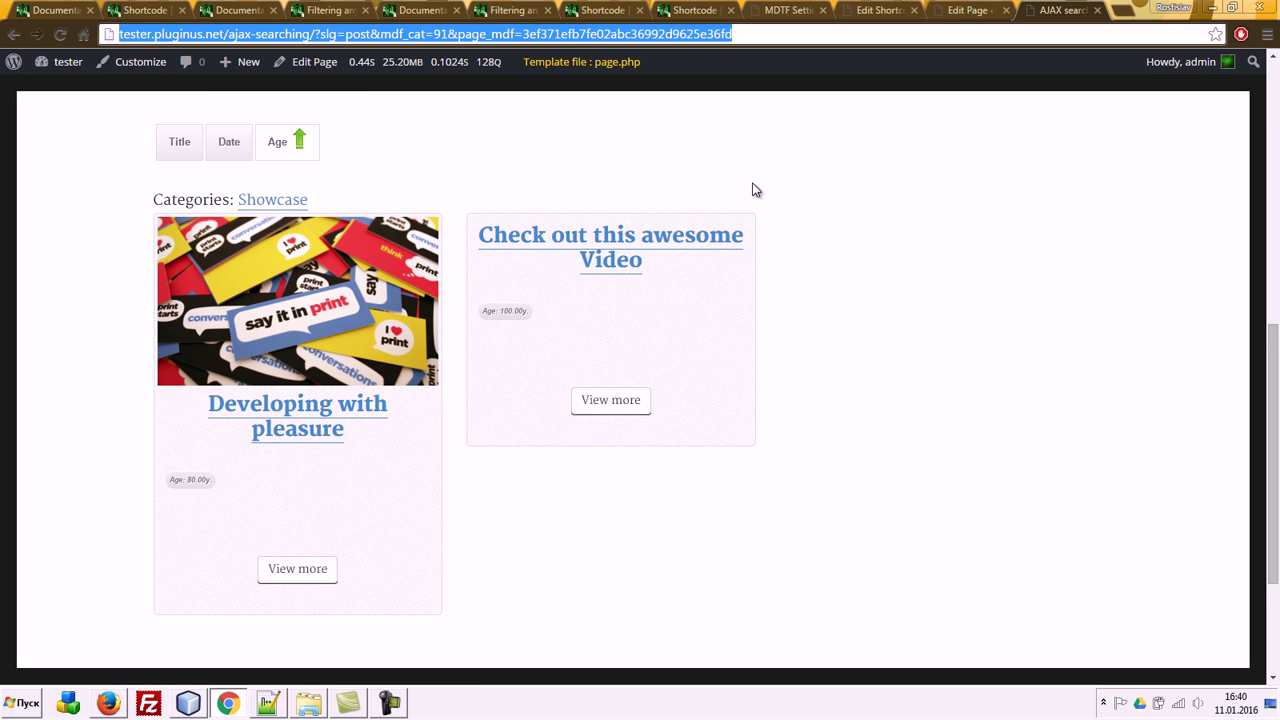
Step: Visit the site's home page and return to the filtered AJAX searching page
{"action": "scroll", "coordinate": [354, 177], "scroll_direction": "up", "scroll_amount": 4}
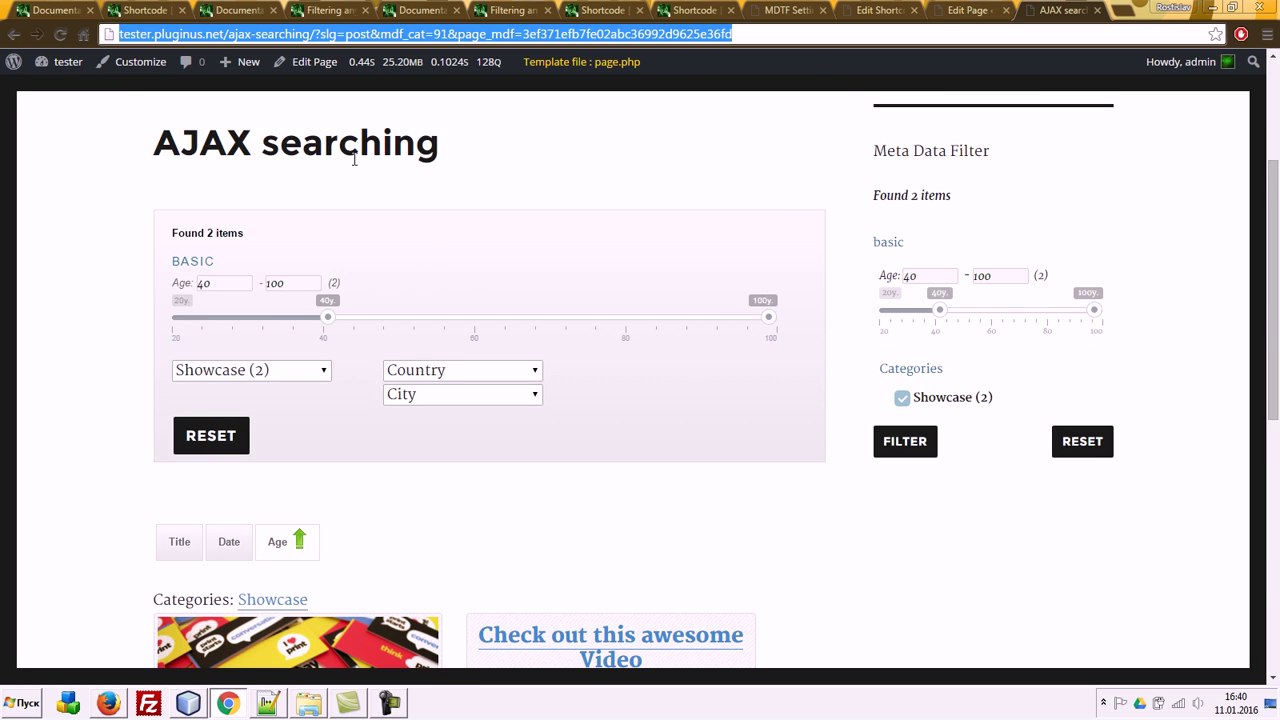
{"action": "scroll", "coordinate": [356, 175], "scroll_direction": "up", "scroll_amount": 3}
{"action": "left_click", "coordinate": [190, 207]}
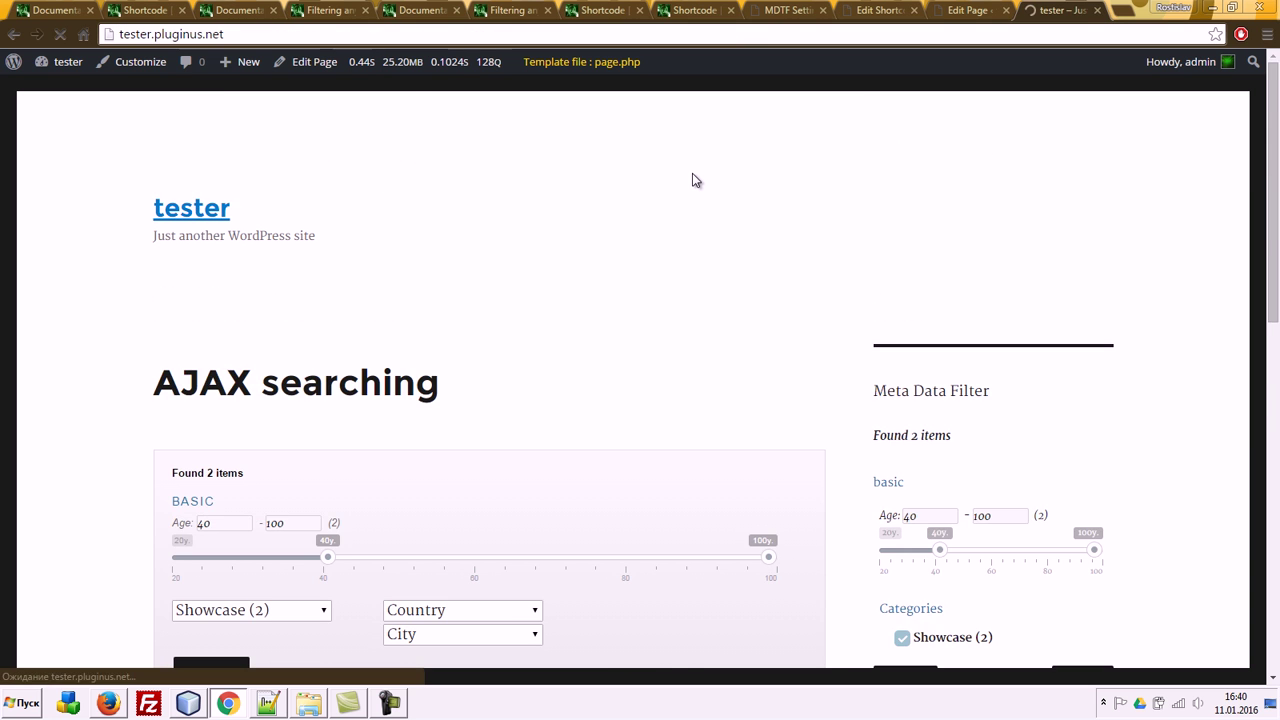
{"action": "scroll", "coordinate": [771, 239], "scroll_direction": "down", "scroll_amount": 3}
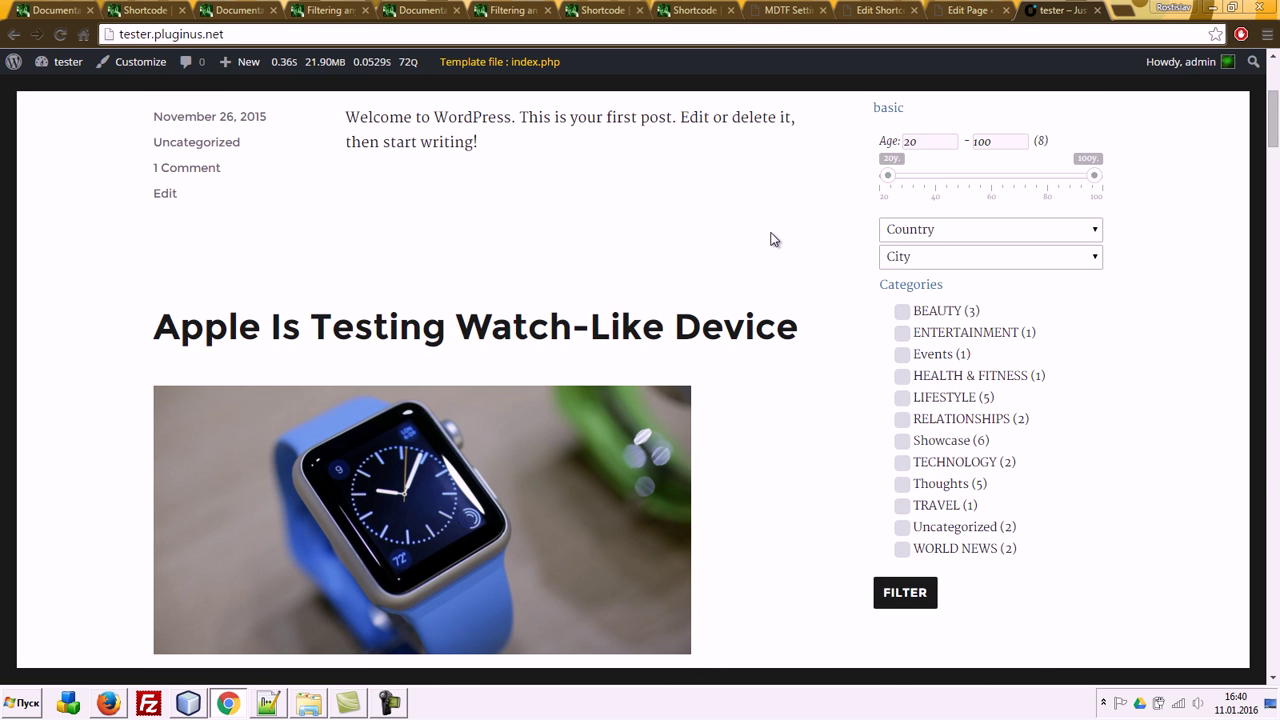
{"action": "scroll", "coordinate": [770, 238], "scroll_direction": "up", "scroll_amount": 3}
{"action": "key", "text": "alt+Left"}
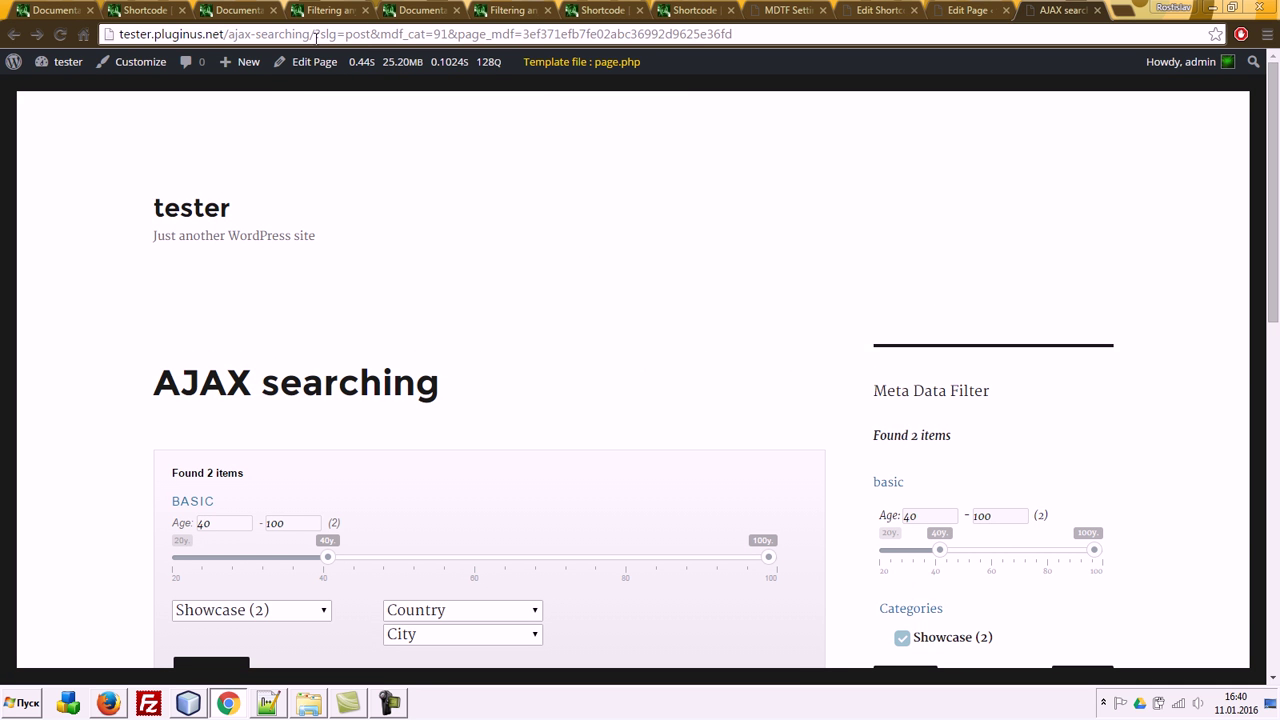
Step: Remove the query string from the address and load the unfiltered AJAX searching page
{"action": "left_click_drag", "start_coordinate": [315, 34], "coordinate": [1276, 30]}
{"action": "key", "text": "Delete"}
{"action": "key", "text": "Return"}
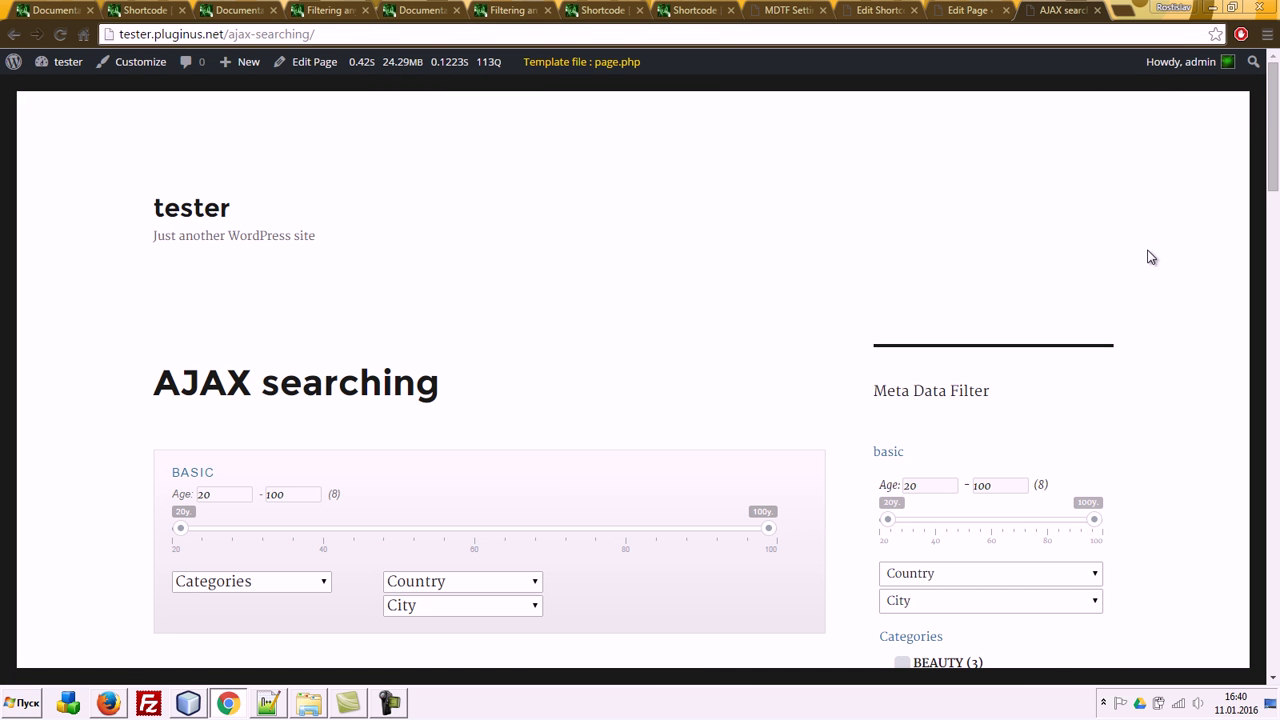
{"action": "scroll", "coordinate": [1150, 258], "scroll_direction": "down", "scroll_amount": 3}
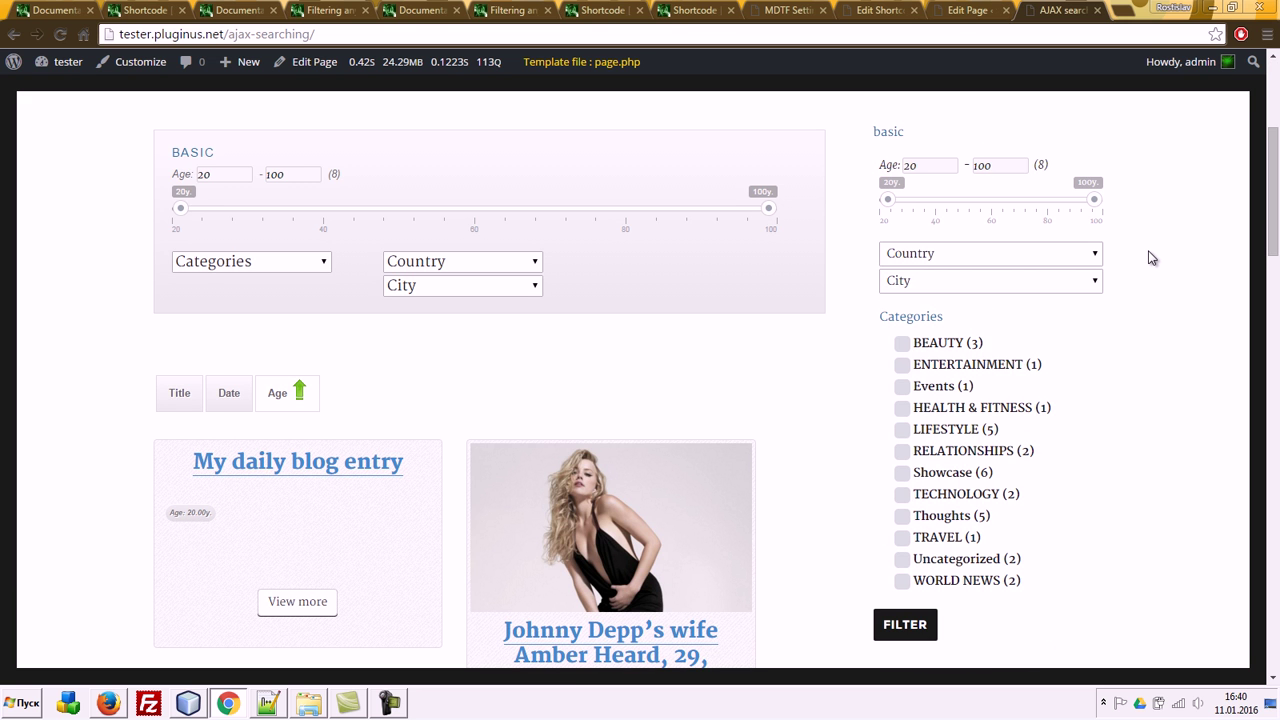
Step: Publish a new MDTF constant link titled "link 1" using the address of the filtered AJAX searching page
{"action": "left_click", "coordinate": [781, 10]}
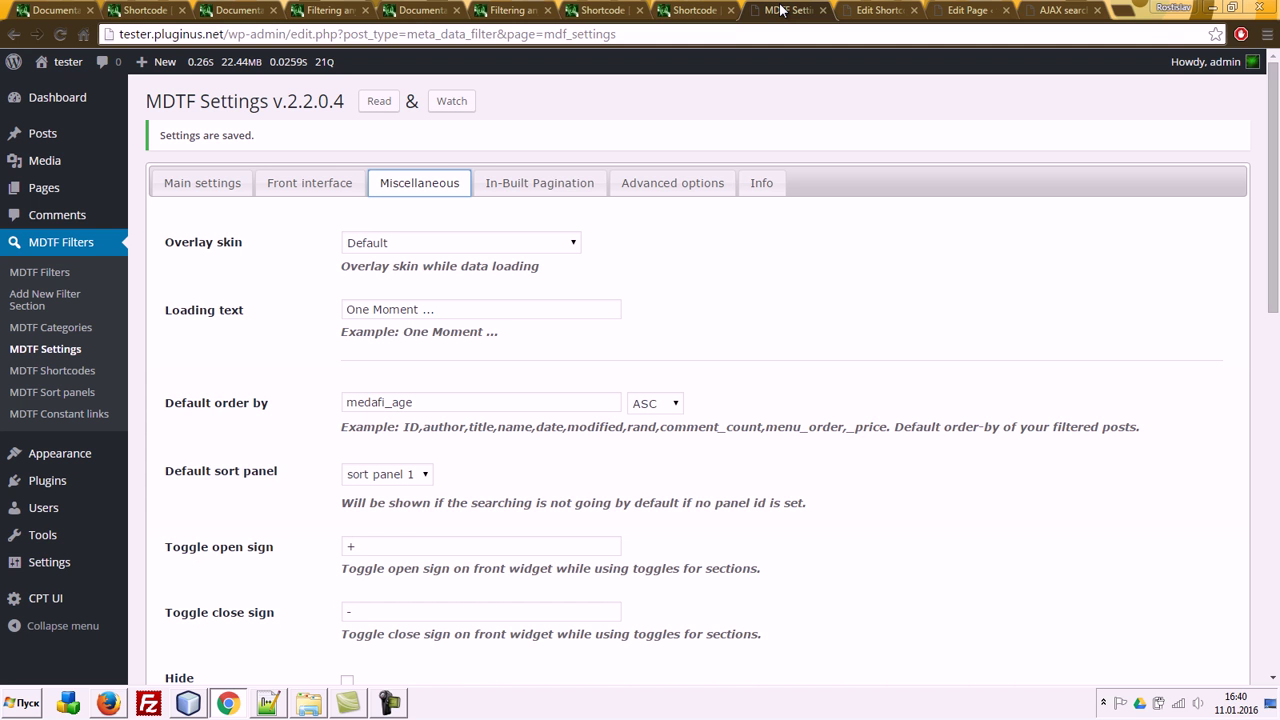
{"action": "left_click", "coordinate": [70, 416]}
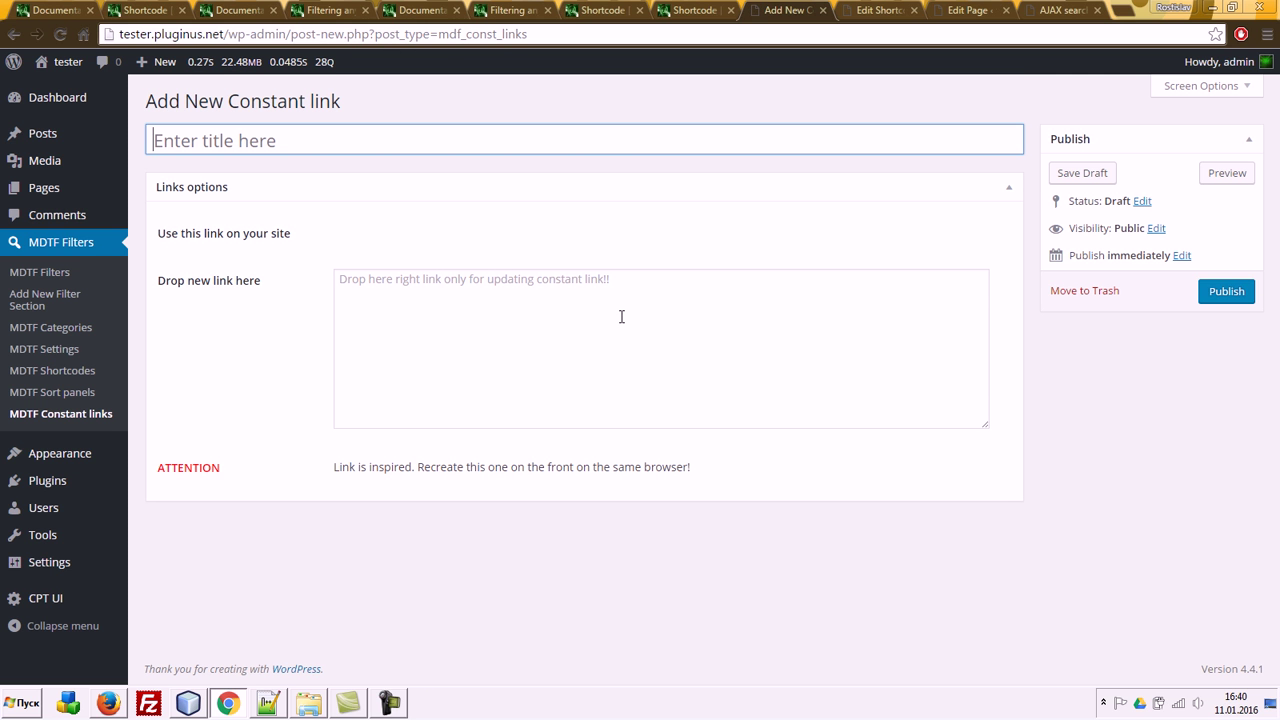
{"action": "type", "text": "link 1"}
{"action": "left_click", "coordinate": [507, 338]}
{"action": "type", "text": "http://tester.pluginus.net/ajax-searching/?slg=post&mdf_cat=91&page_mdf=3ef371efb7fe02abc36992d9625e36fd"}
{"action": "left_click", "coordinate": [1222, 298]}
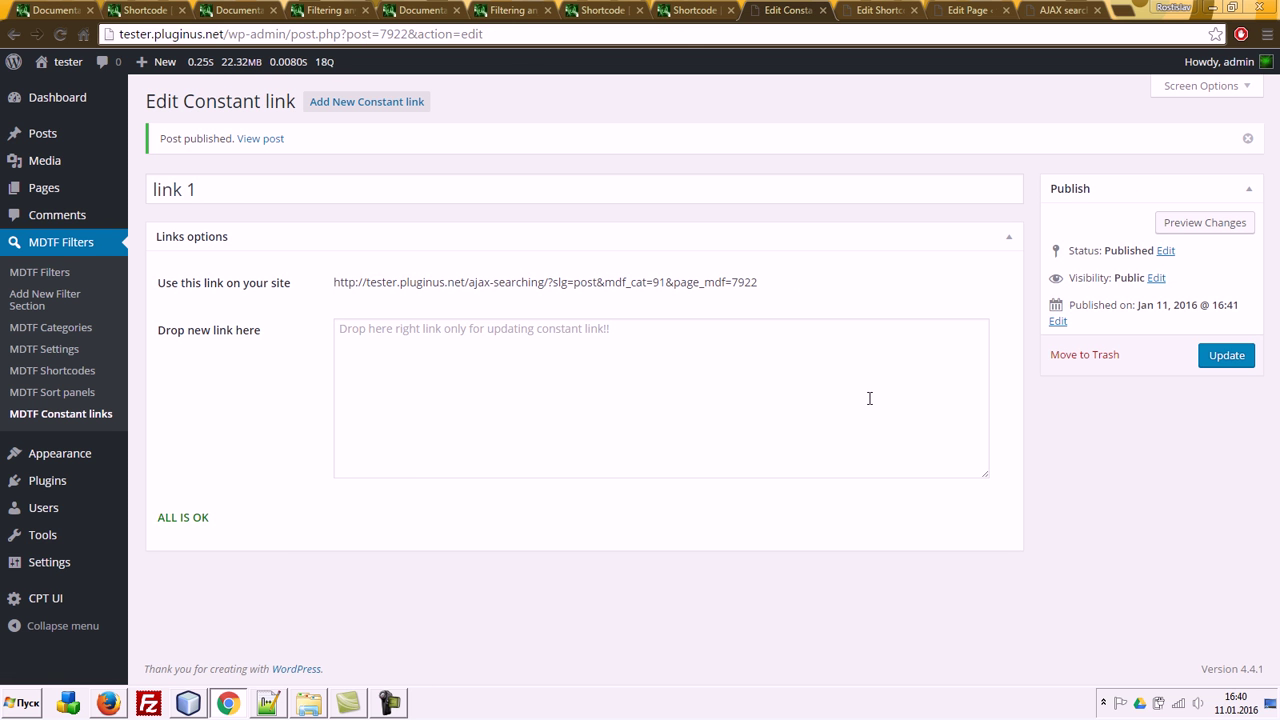
Step: Copy the constant link generated for link 1 and open it in a new browser tab
{"action": "triple_click", "coordinate": [226, 523]}
{"action": "left_click", "coordinate": [345, 284]}
{"action": "left_click_drag", "start_coordinate": [345, 282], "coordinate": [762, 282]}
{"action": "key", "text": "ctrl+c"}
{"action": "left_click", "coordinate": [1050, 10]}
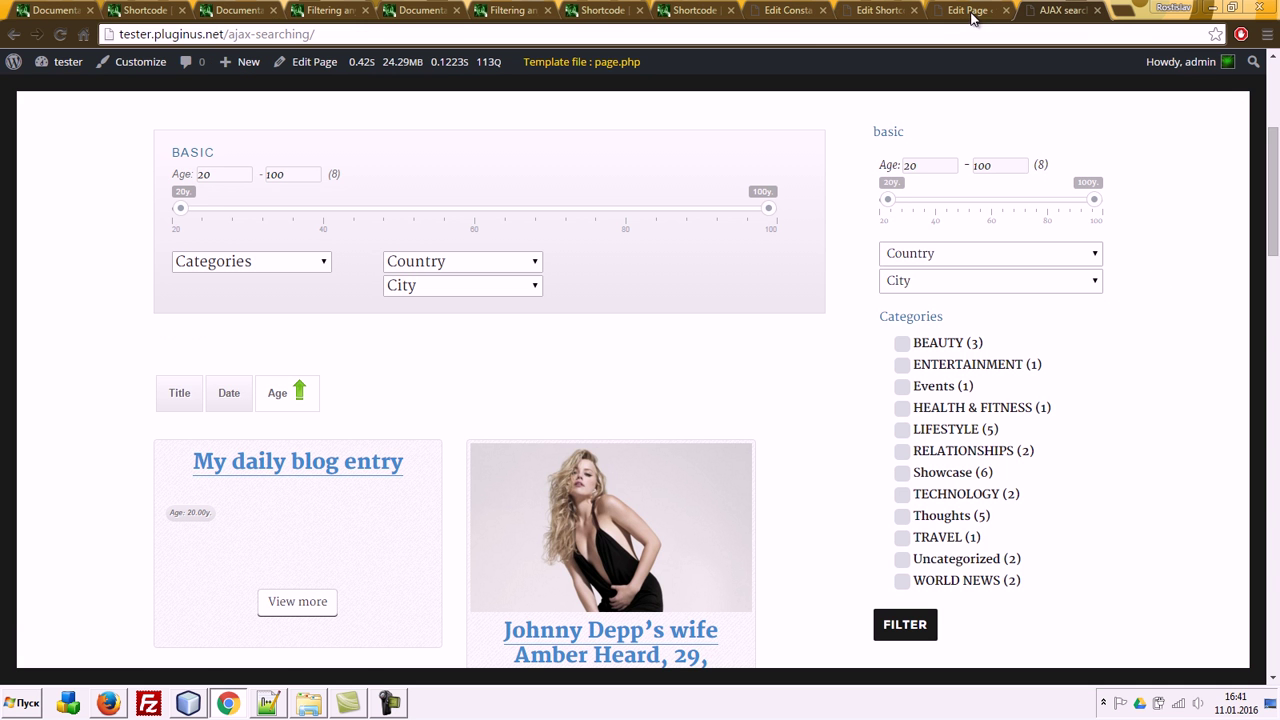
{"action": "left_click", "coordinate": [1124, 11]}
{"action": "key", "text": "ctrl+v"}
{"action": "key", "text": "Return"}
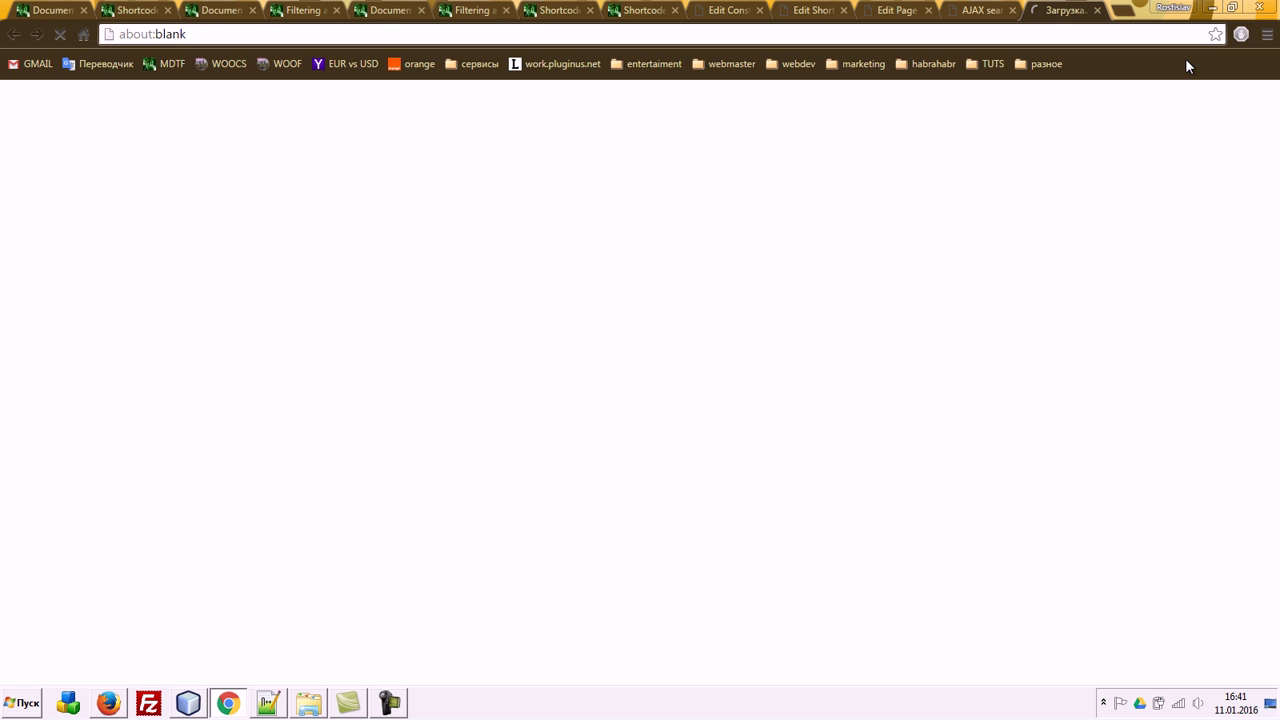
Step: Examine the address, filter values and matching posts on the page opened through the constant link
{"action": "scroll", "coordinate": [616, 335], "scroll_direction": "down", "scroll_amount": 4}
{"action": "scroll", "coordinate": [680, 374], "scroll_direction": "down", "scroll_amount": 5}
{"action": "scroll", "coordinate": [803, 383], "scroll_direction": "up", "scroll_amount": 7}
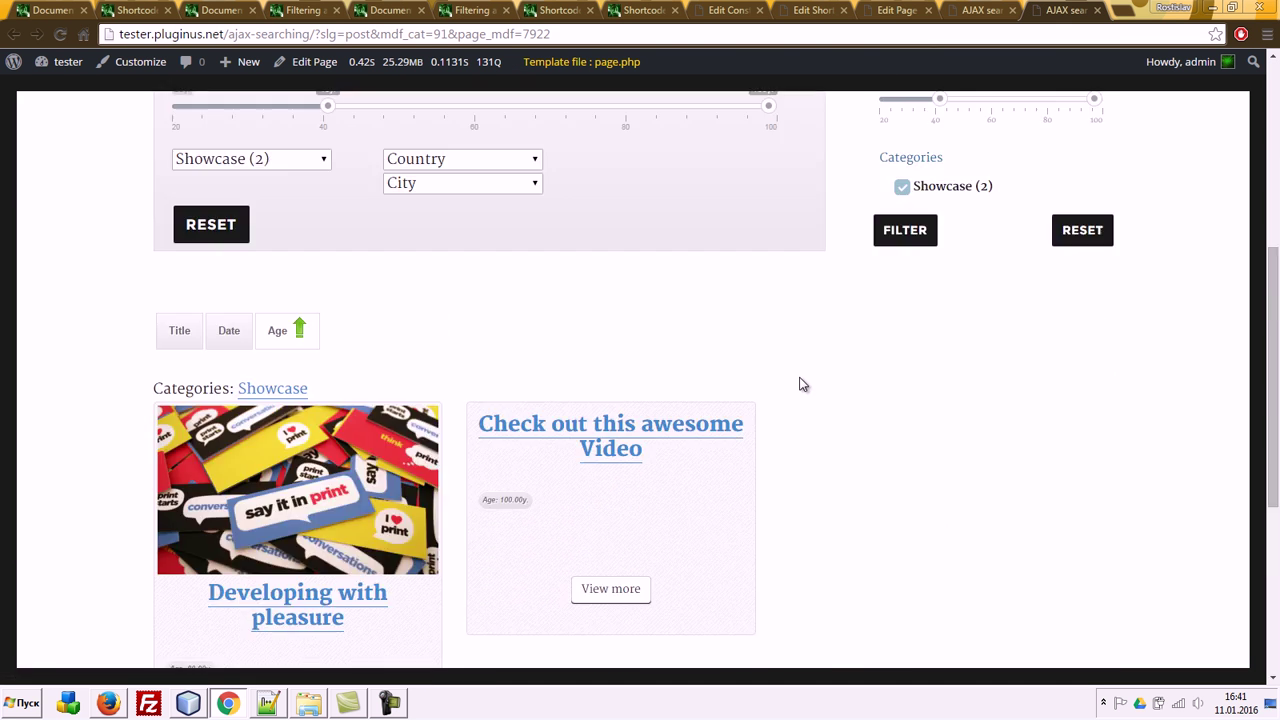
{"action": "scroll", "coordinate": [800, 384], "scroll_direction": "up", "scroll_amount": 2}
{"action": "left_click", "coordinate": [606, 39]}
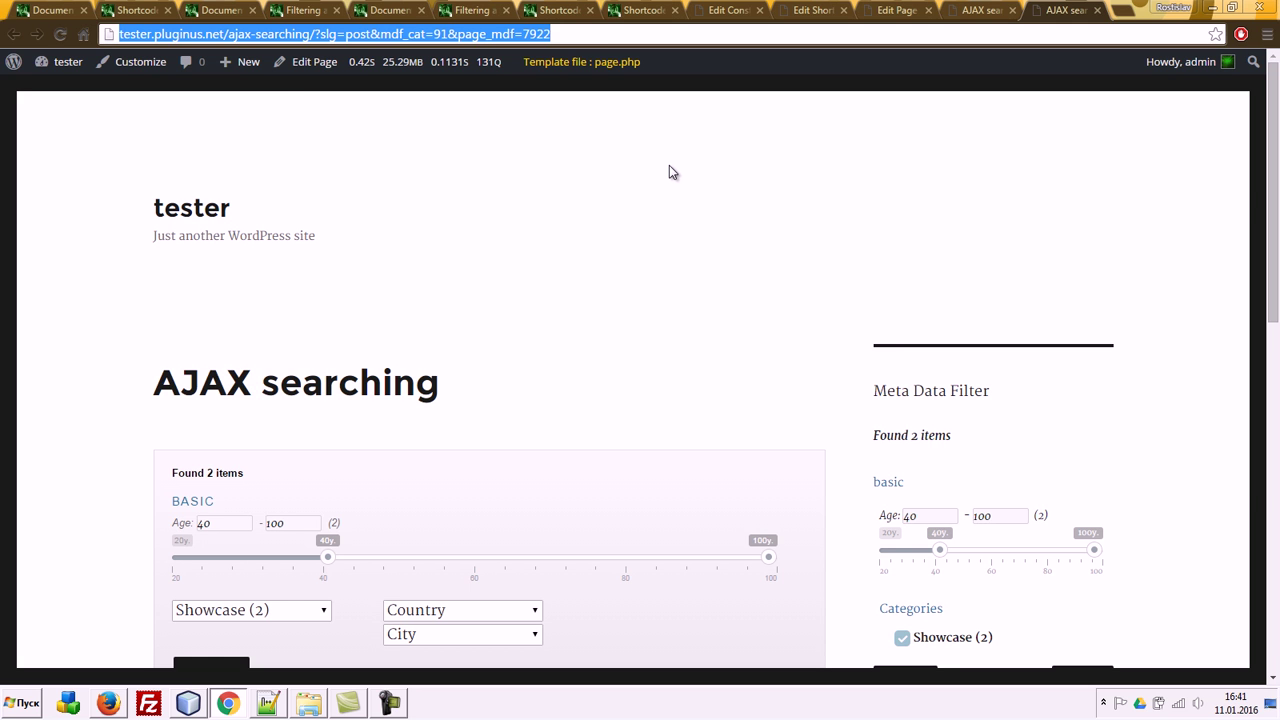
{"action": "scroll", "coordinate": [670, 180], "scroll_direction": "down", "scroll_amount": 4}
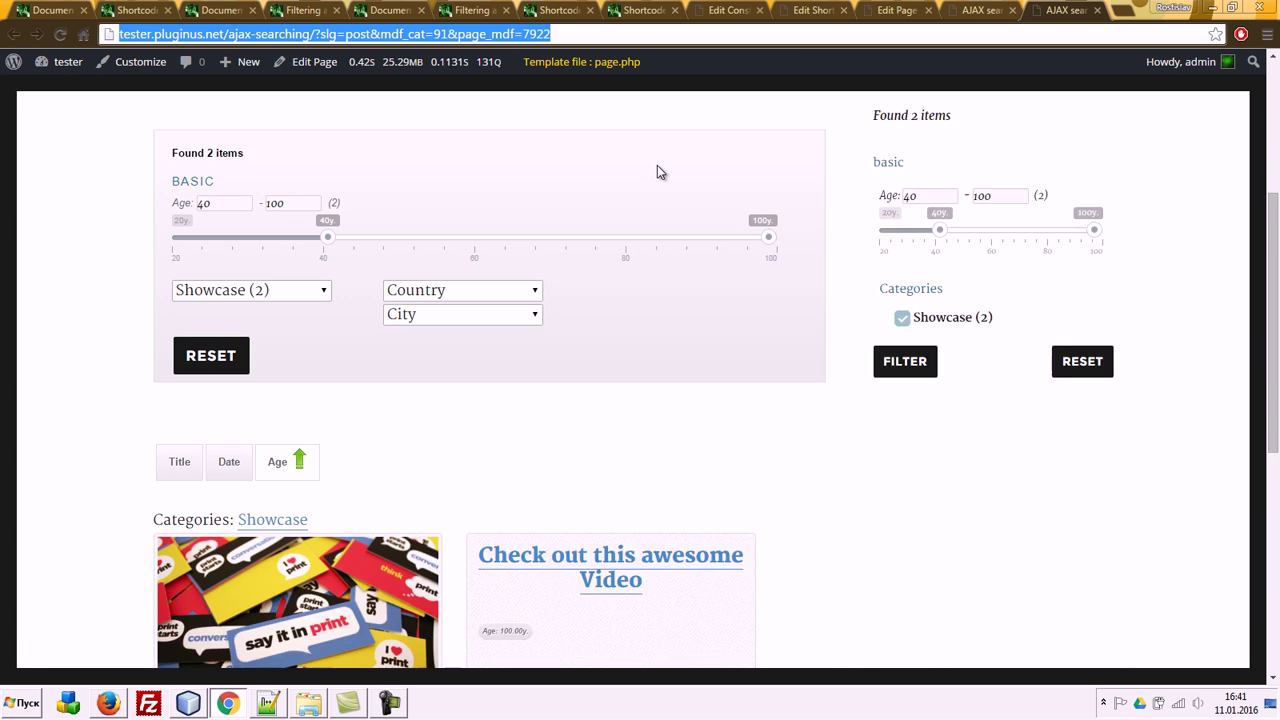
{"action": "scroll", "coordinate": [674, 197], "scroll_direction": "up", "scroll_amount": 3}
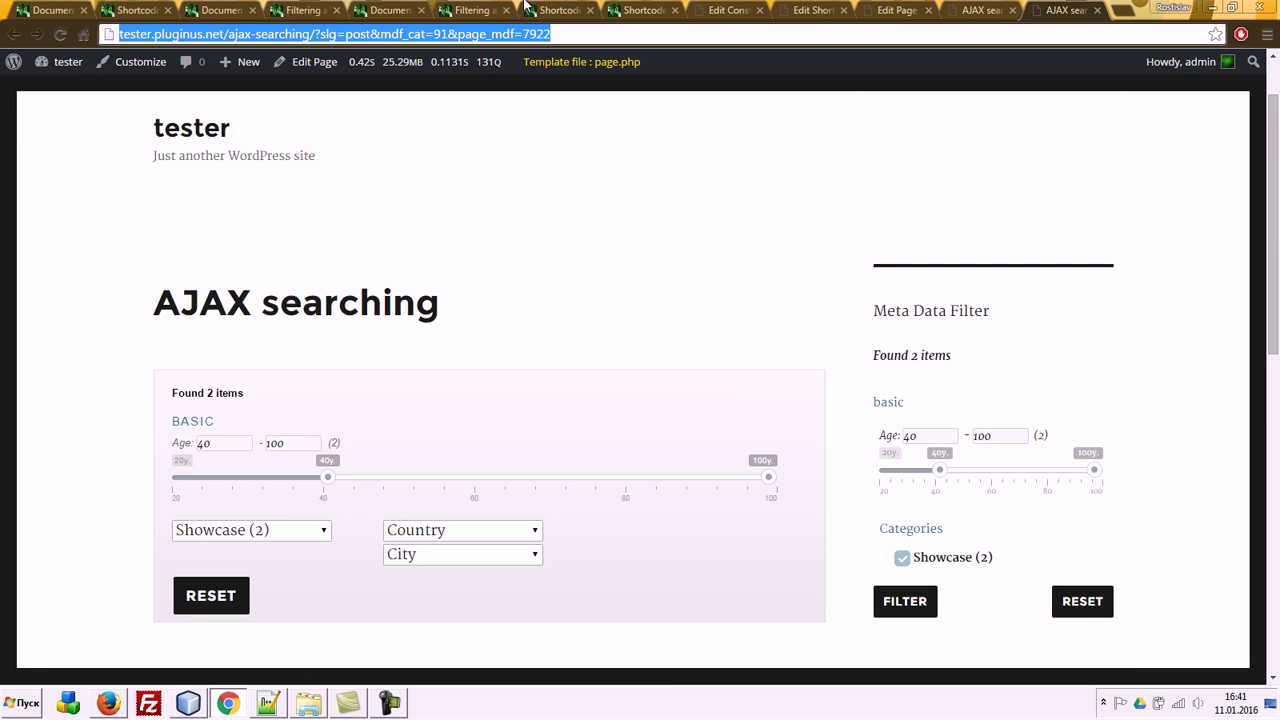
Step: Look up Pretty Link Lite among the recommended plugins on the Meta Data Filter site
{"action": "left_click", "coordinate": [476, 9]}
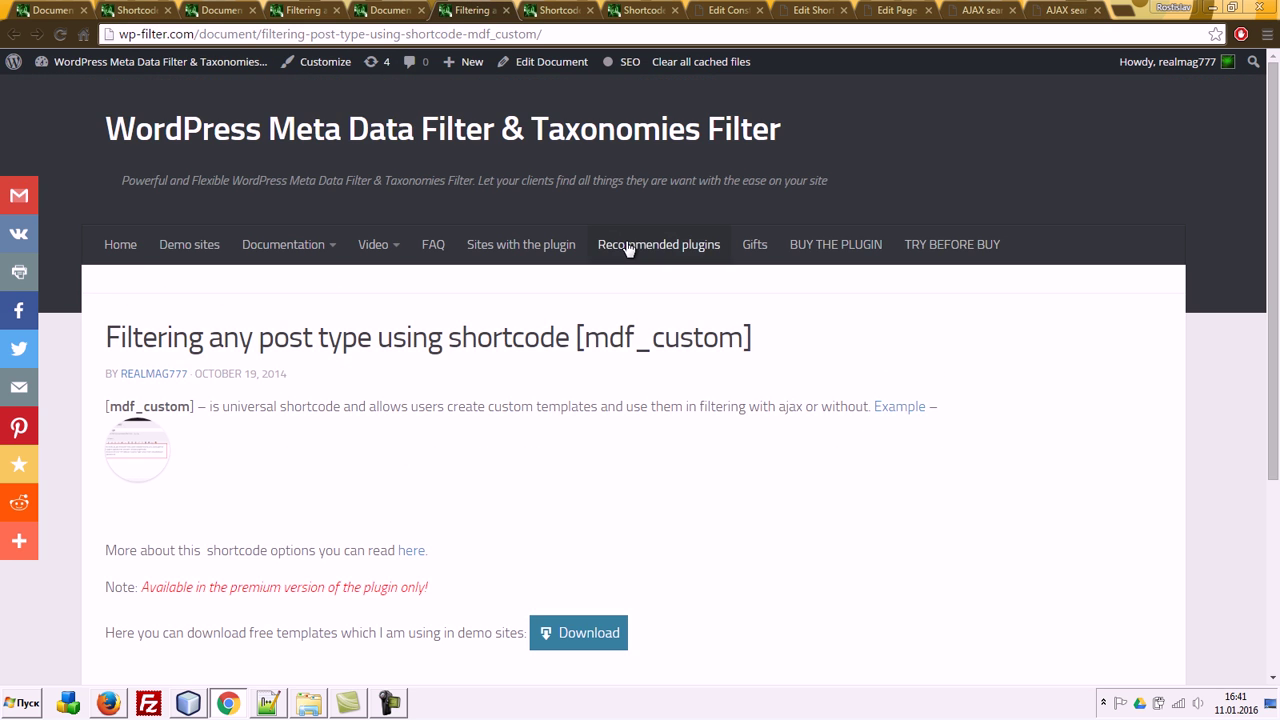
{"action": "left_click", "coordinate": [638, 246]}
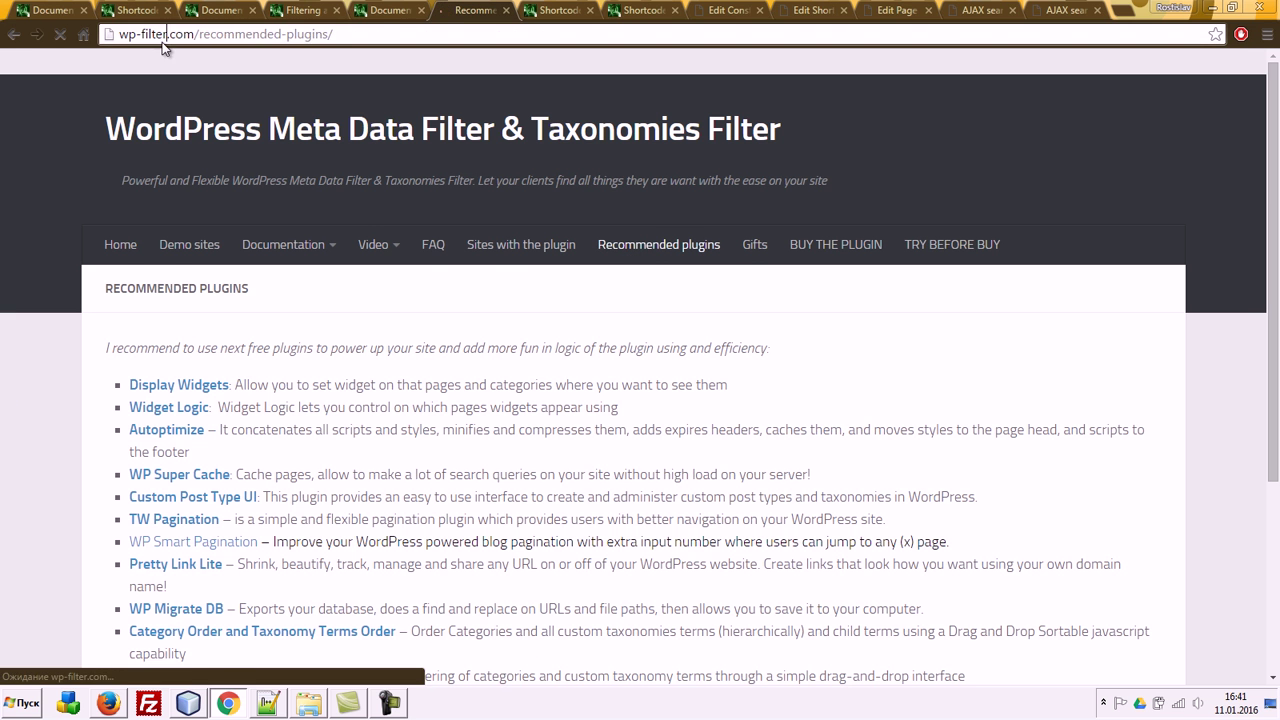
{"action": "scroll", "coordinate": [838, 338], "scroll_direction": "down", "scroll_amount": 3}
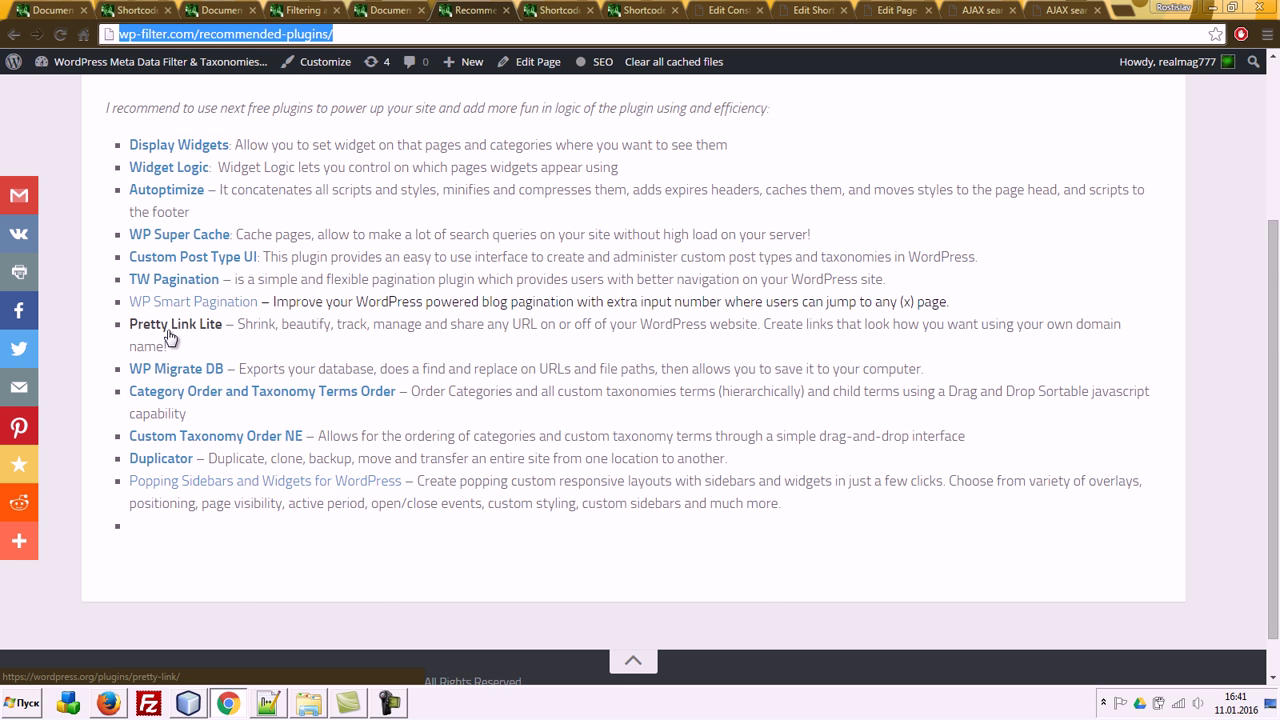
Step: Install and activate the Pretty Link Lite plugin on the tester site
{"action": "left_click", "coordinate": [1062, 10]}
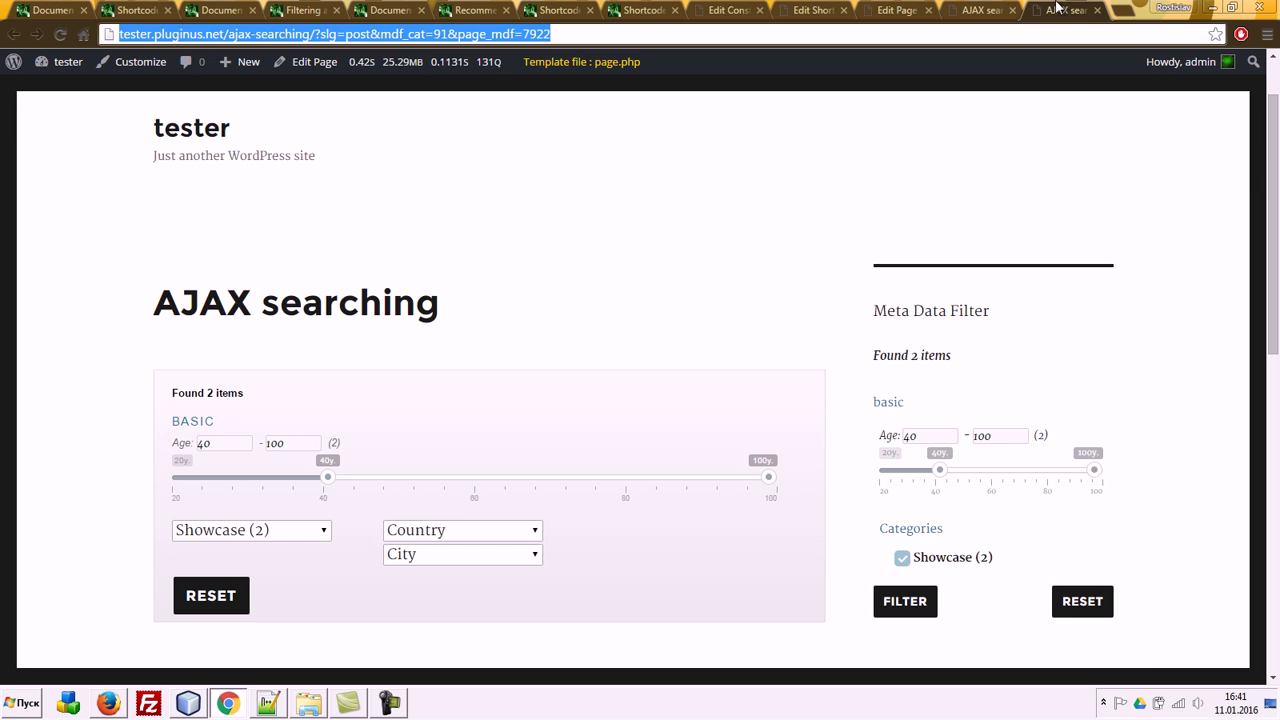
{"action": "left_click", "coordinate": [735, 10]}
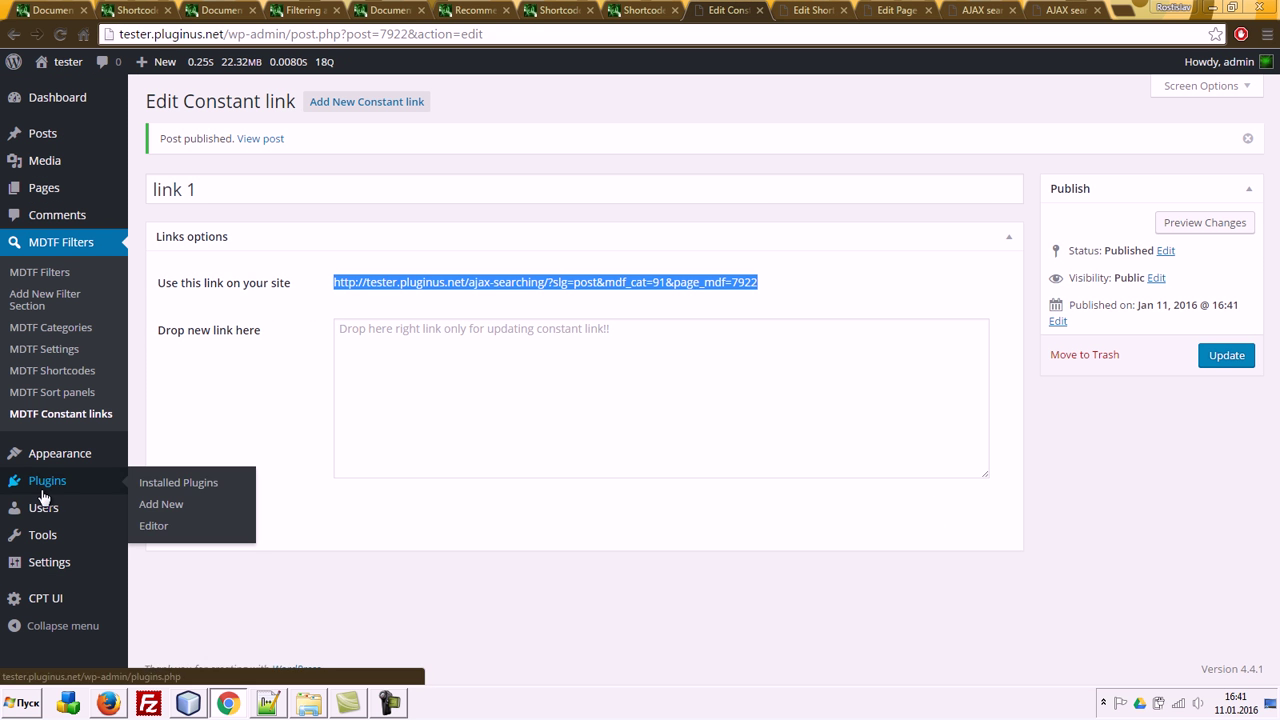
{"action": "left_click", "coordinate": [799, 8]}
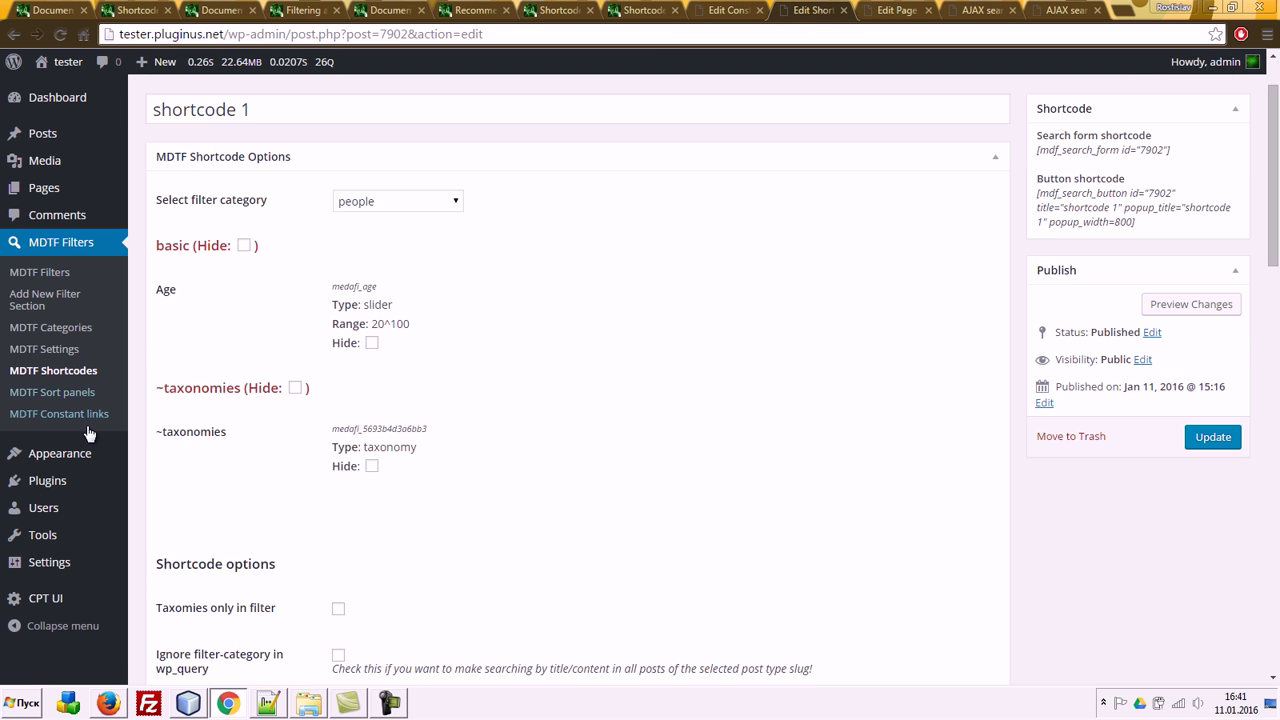
{"action": "mouse_move", "coordinate": [60, 482]}
{"action": "left_click", "coordinate": [153, 507]}
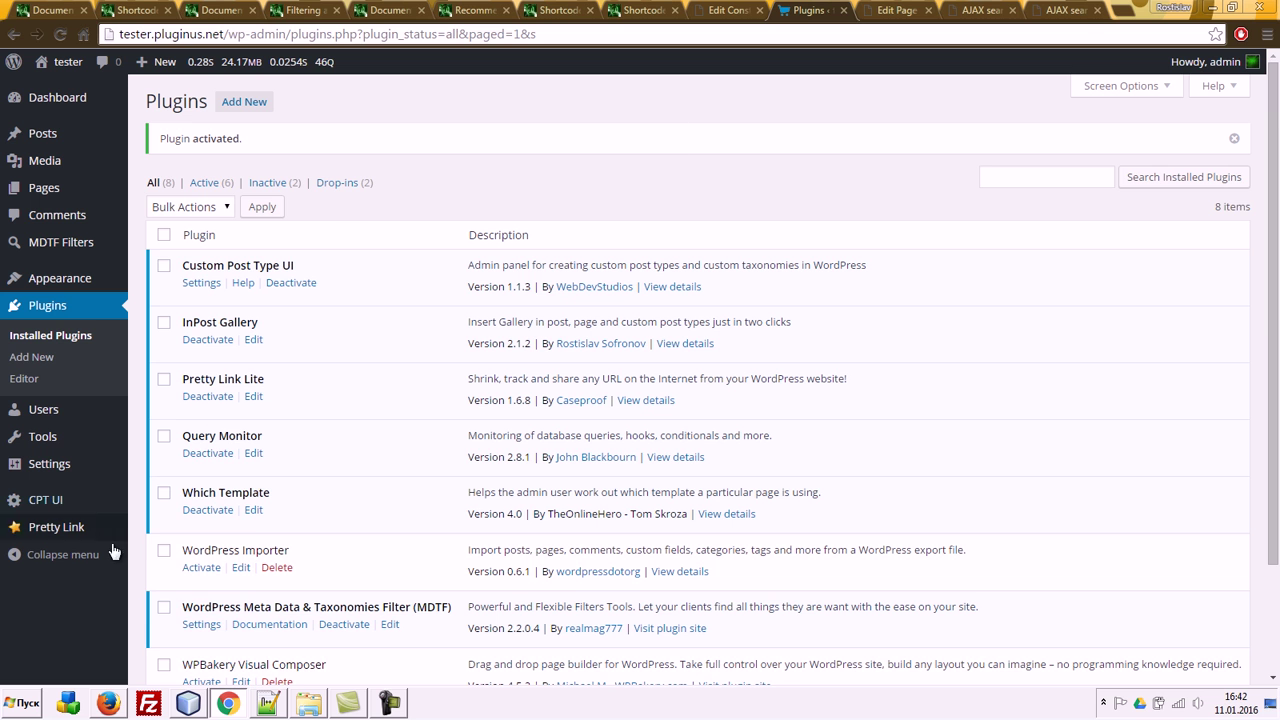
Step: Start a new pretty link with redirection type 301 (Permanent) and the copied constant link as its target URL
{"action": "left_click", "coordinate": [58, 530]}
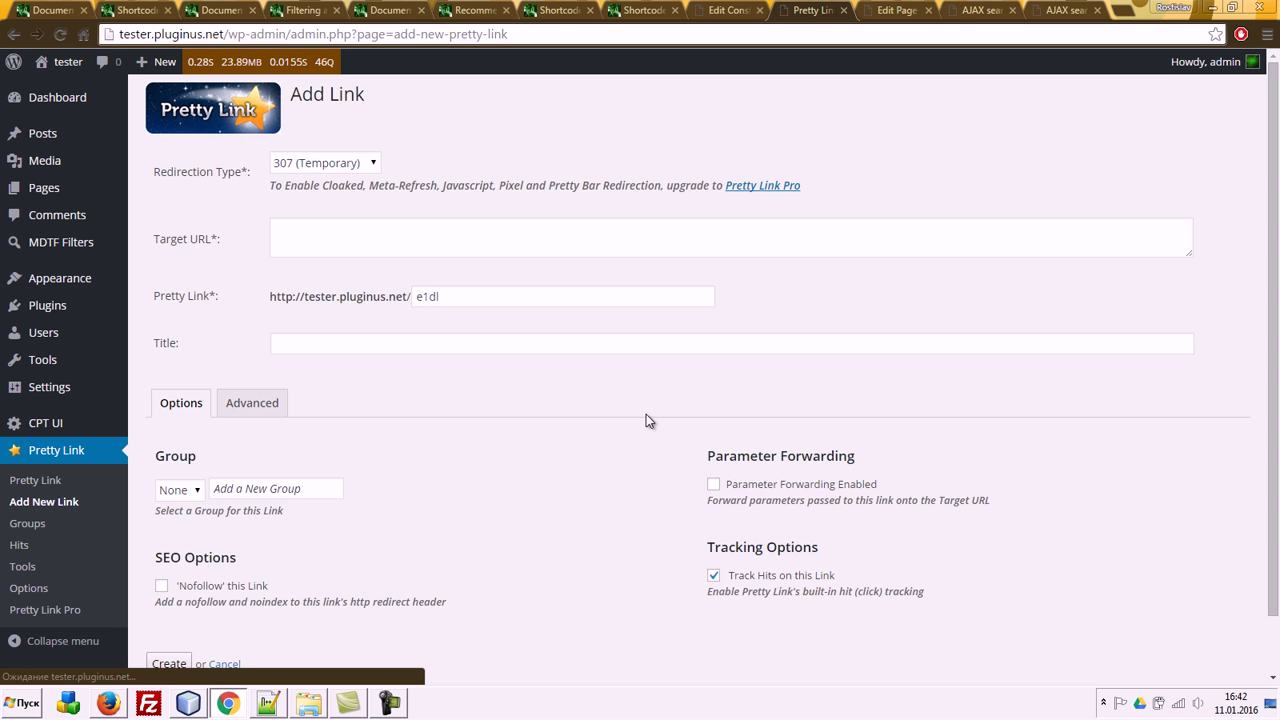
{"action": "left_click", "coordinate": [348, 167]}
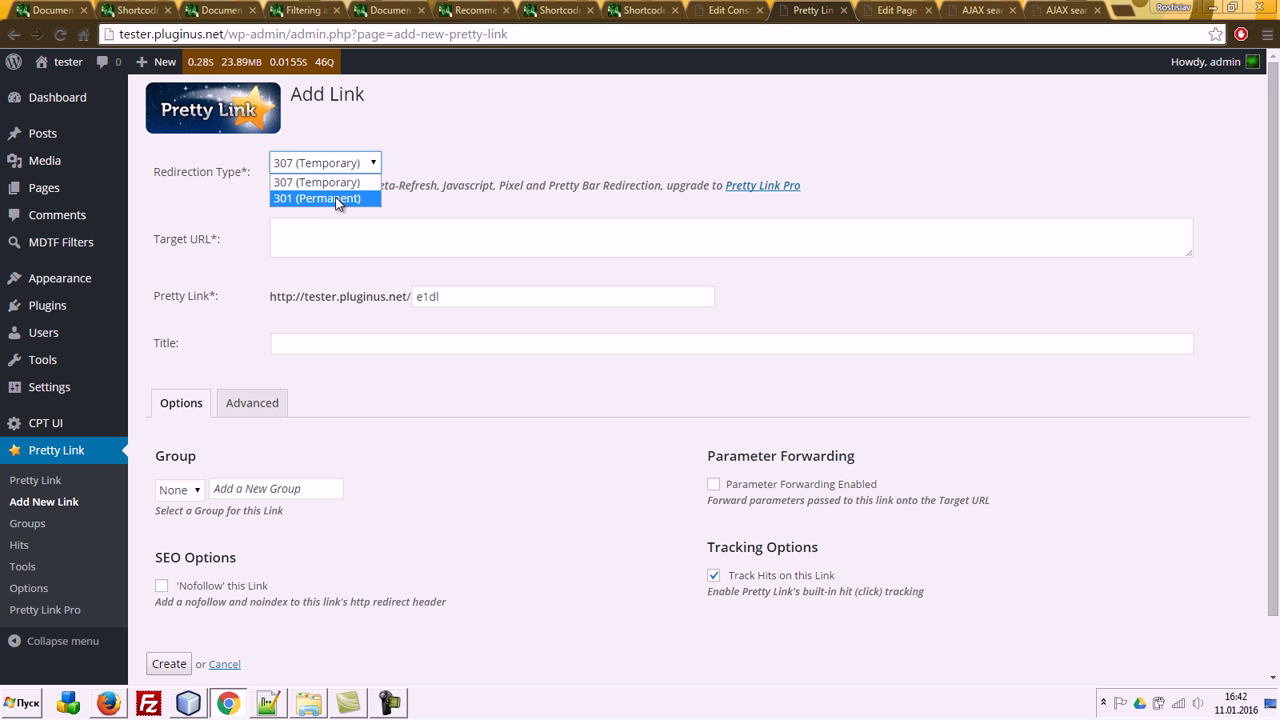
{"action": "left_click", "coordinate": [338, 200]}
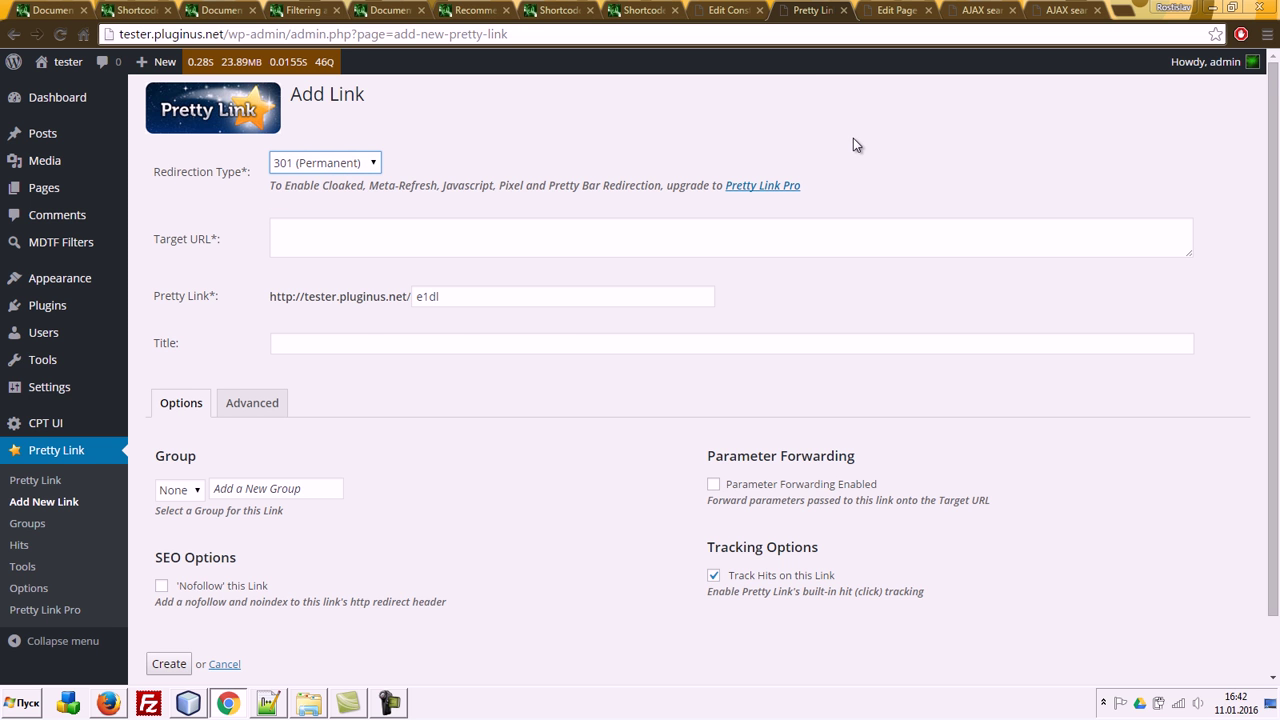
{"action": "left_click", "coordinate": [728, 10]}
{"action": "right_click", "coordinate": [737, 281]}
{"action": "left_click", "coordinate": [770, 290]}
{"action": "left_click", "coordinate": [812, 10]}
{"action": "left_click", "coordinate": [323, 237]}
{"action": "key", "text": "ctrl+v"}
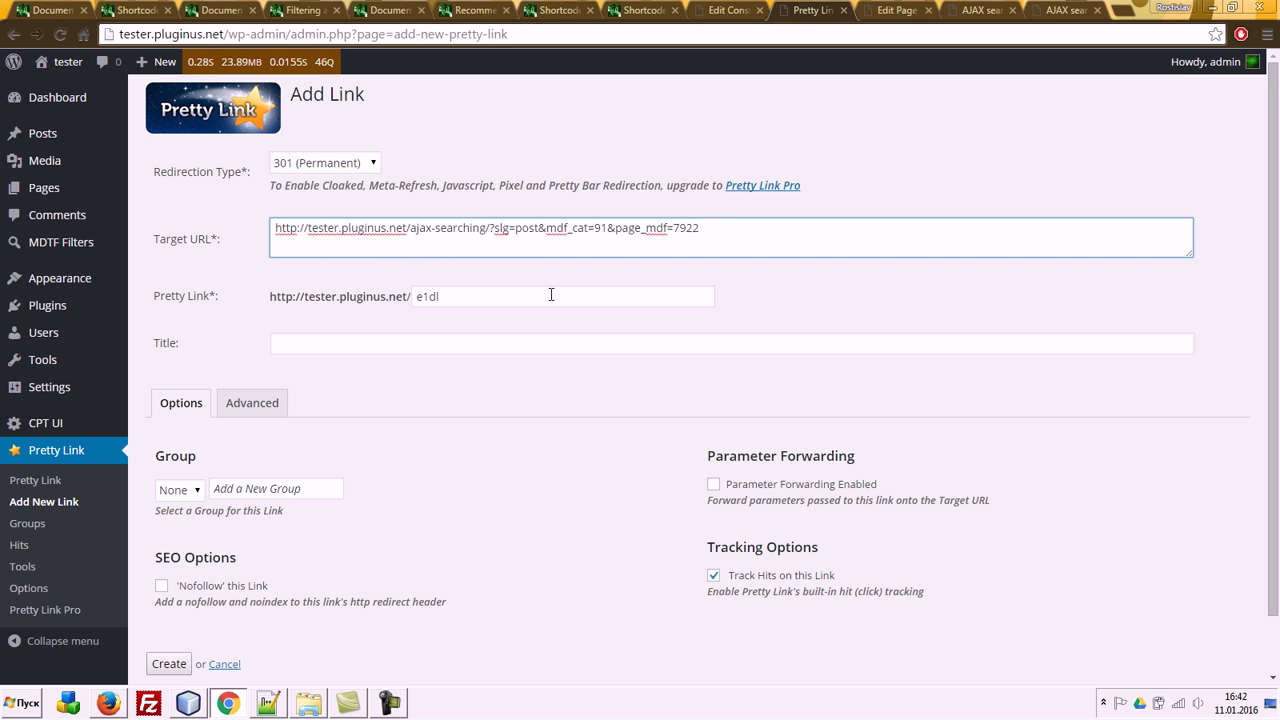
Step: Set the pretty link's slug to my_best_wear and create the link
{"action": "double_click", "coordinate": [534, 296]}
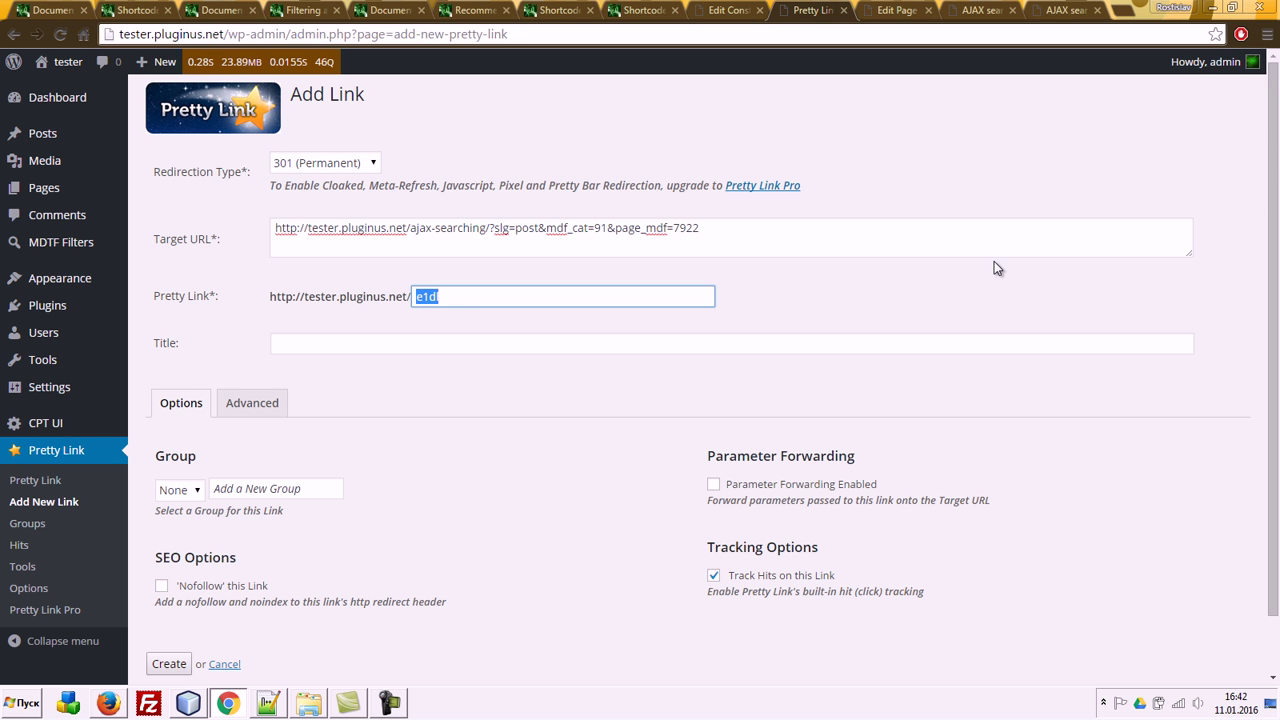
{"action": "key", "text": "BackSpace"}
{"action": "type", "text": "my_best_wear"}
{"action": "scroll", "coordinate": [358, 446], "scroll_direction": "down", "scroll_amount": 1}
{"action": "left_click", "coordinate": [176, 604]}
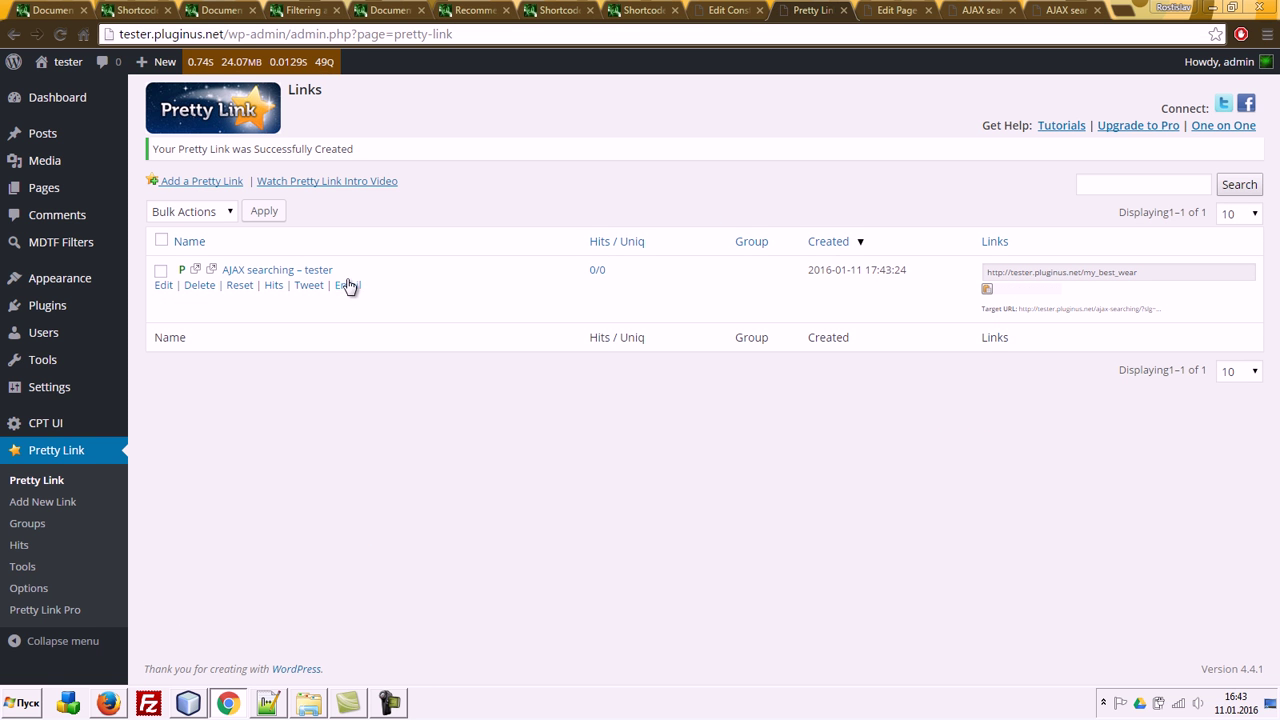
Step: Copy the my_best_wear short link, open it in the constant link's browser tab, and check the filtered results
{"action": "left_click", "coordinate": [986, 289]}
{"action": "left_click", "coordinate": [1060, 8]}
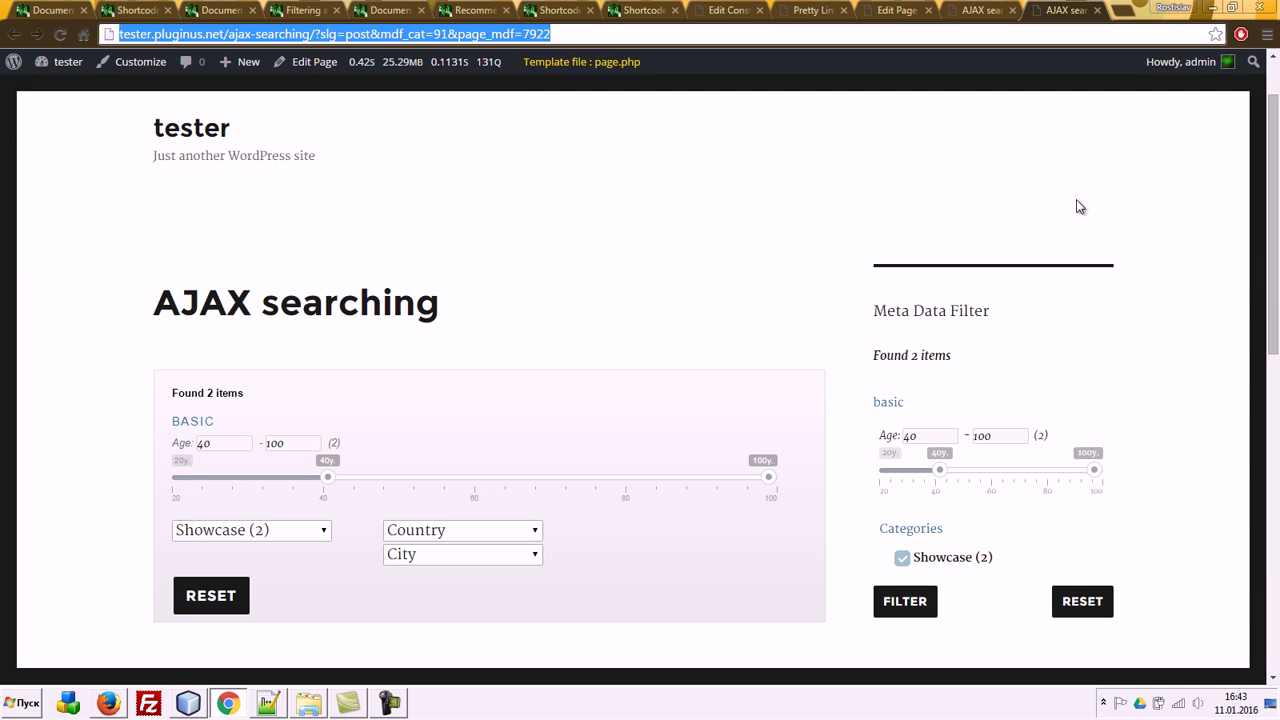
{"action": "key", "text": "ctrl+v"}
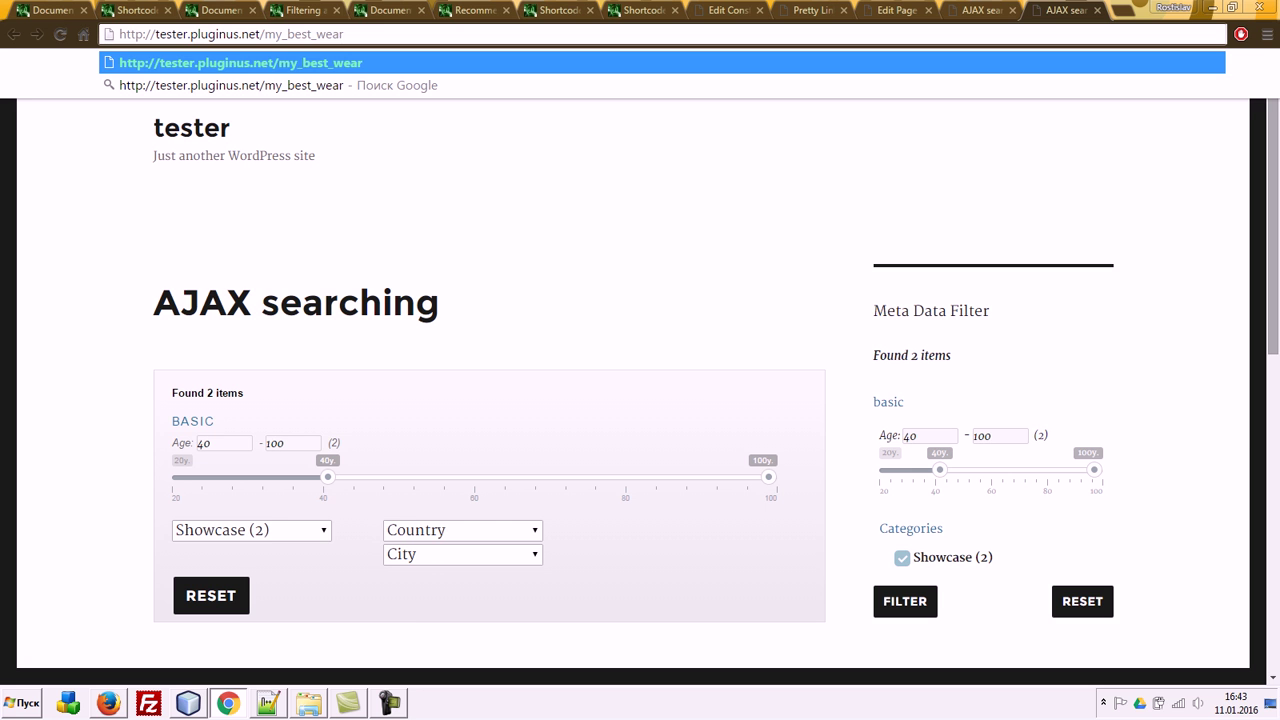
{"action": "key", "text": "Return"}
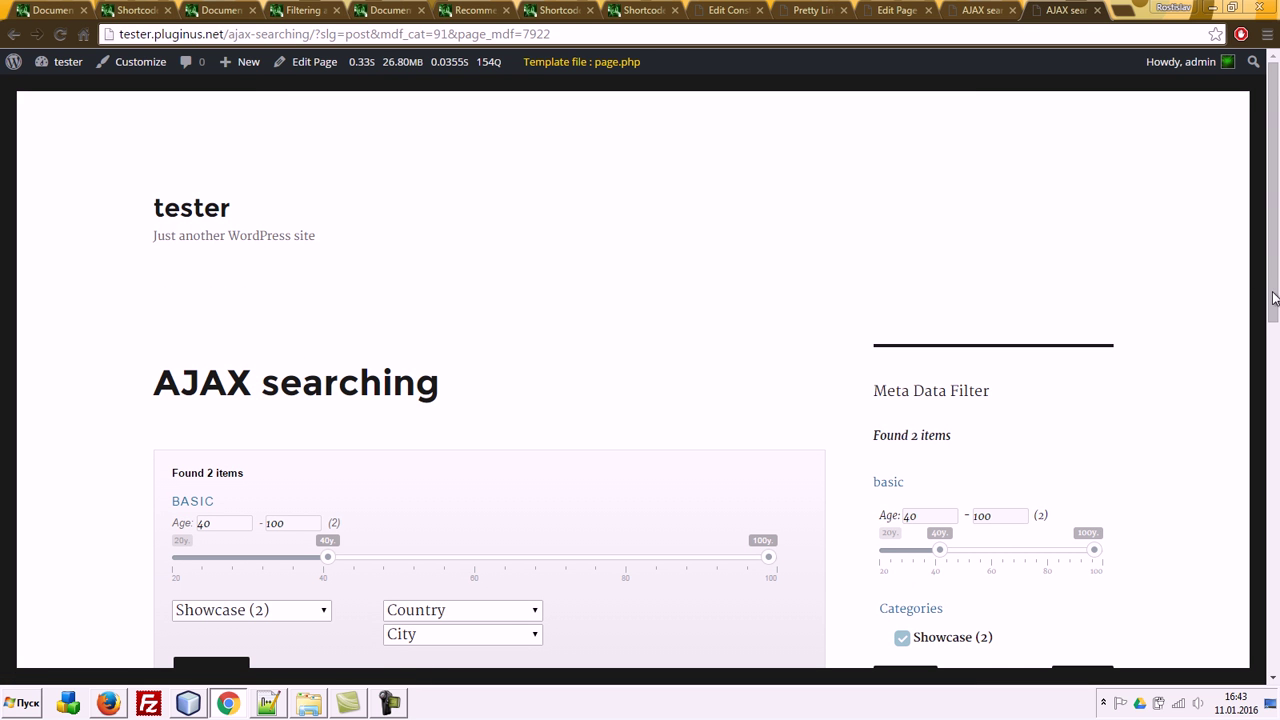
{"action": "left_click", "coordinate": [581, 32]}
{"action": "scroll", "coordinate": [806, 314], "scroll_direction": "down", "scroll_amount": 8}
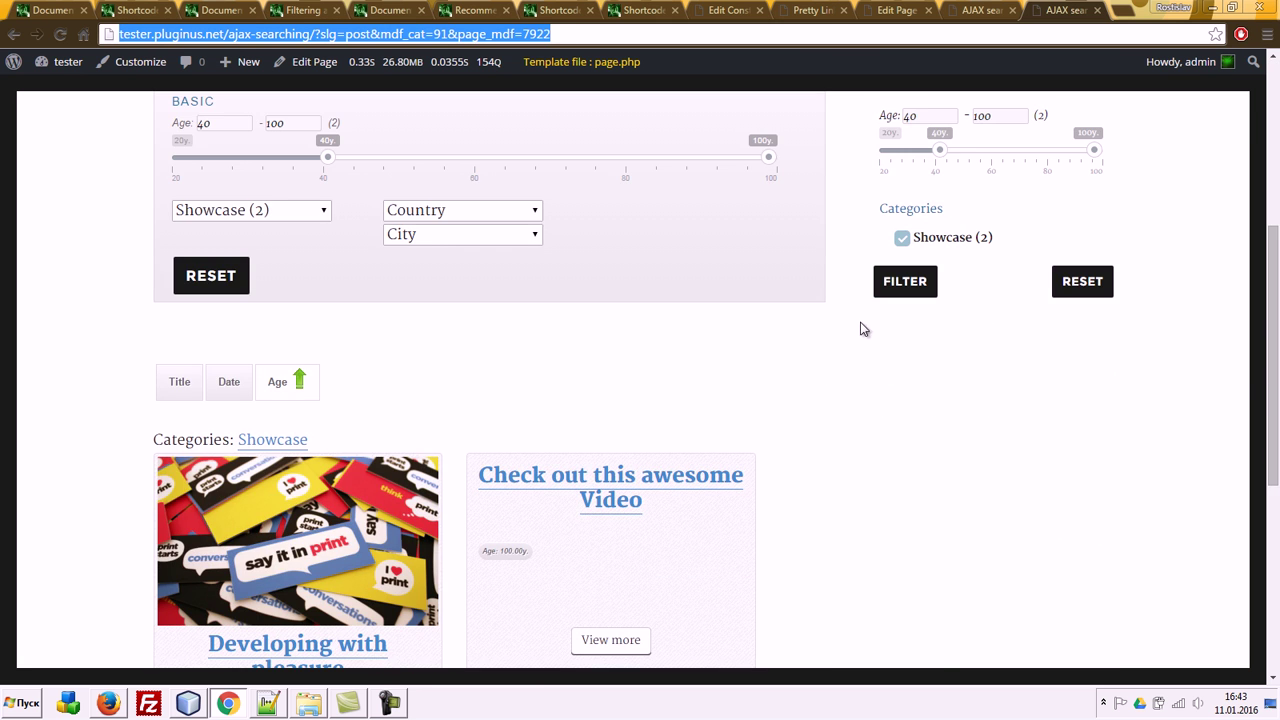
{"action": "scroll", "coordinate": [1025, 489], "scroll_direction": "up", "scroll_amount": 6}
Step: Review the my_best_wear entry in the pretty links list and return to the unfiltered AJAX searching page
{"action": "left_click", "coordinate": [985, 9]}
{"action": "left_click", "coordinate": [812, 10]}
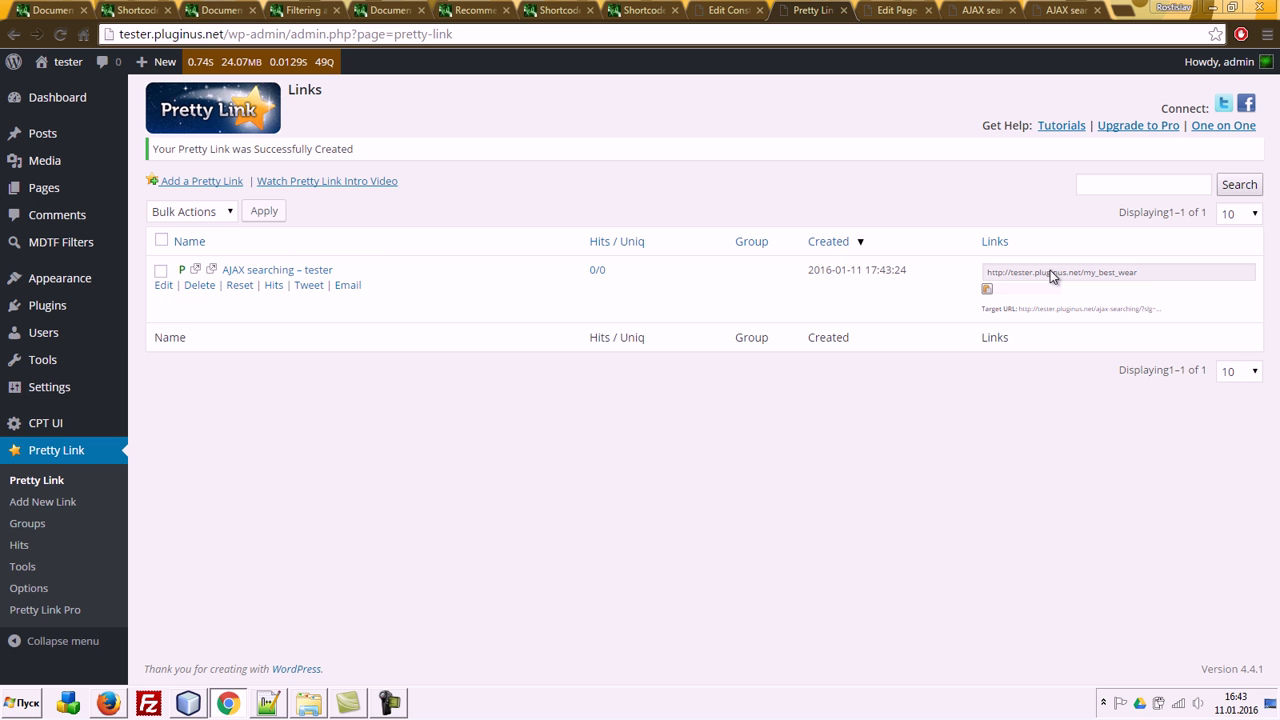
{"action": "left_click", "coordinate": [980, 9]}
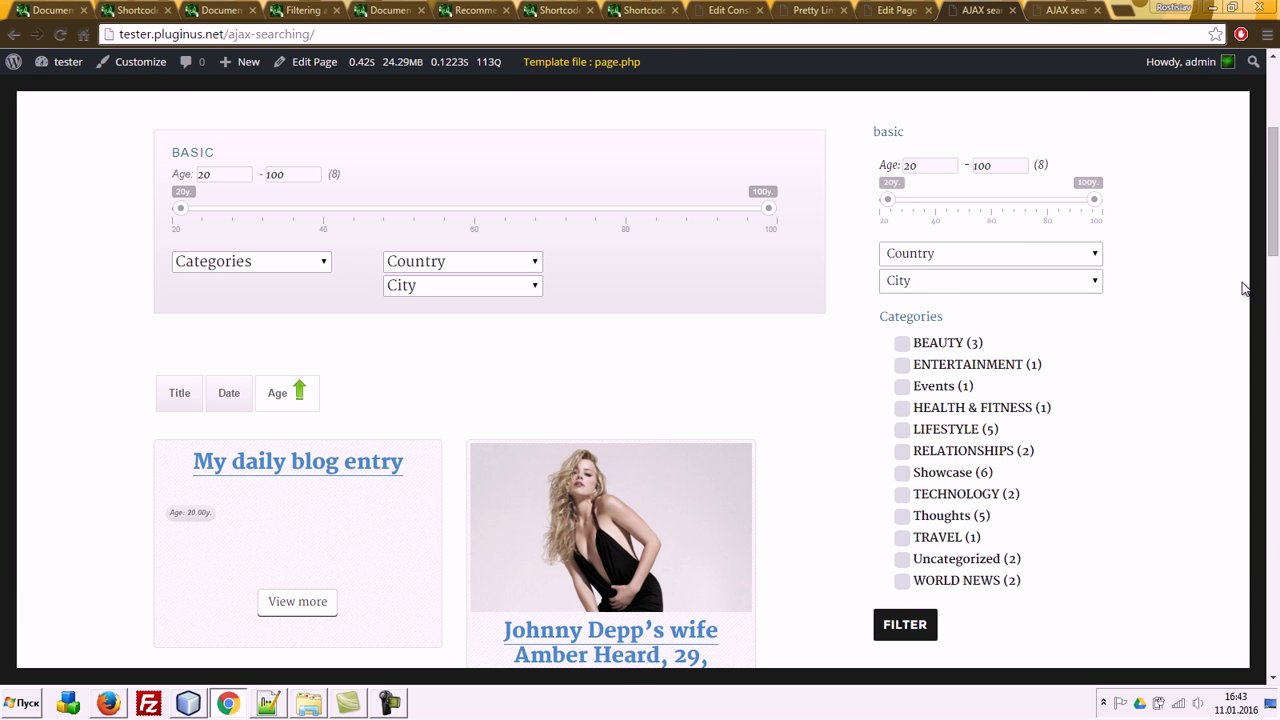
Step: Return to the Meta Data Filter site's recommended plugins page and display its list of video topics
{"action": "left_click", "coordinate": [464, 10]}
{"action": "scroll", "coordinate": [487, 258], "scroll_direction": "up", "scroll_amount": 3}
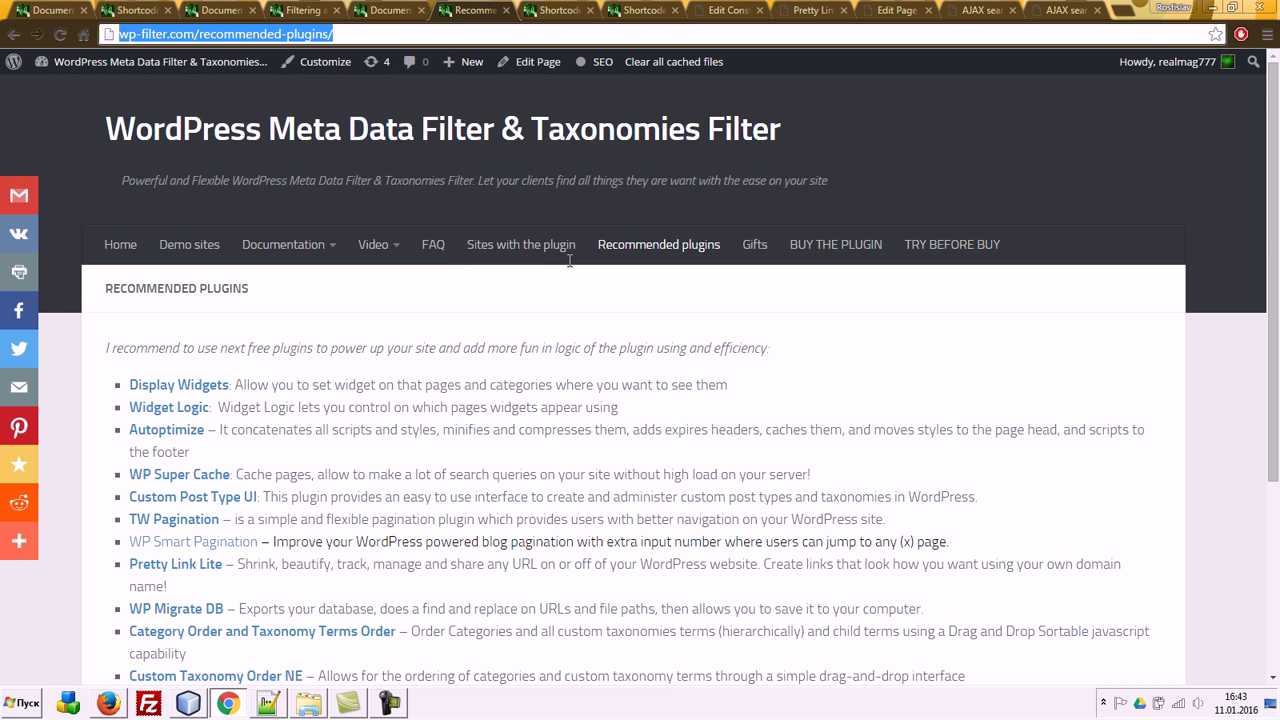
{"action": "mouse_move", "coordinate": [375, 244]}
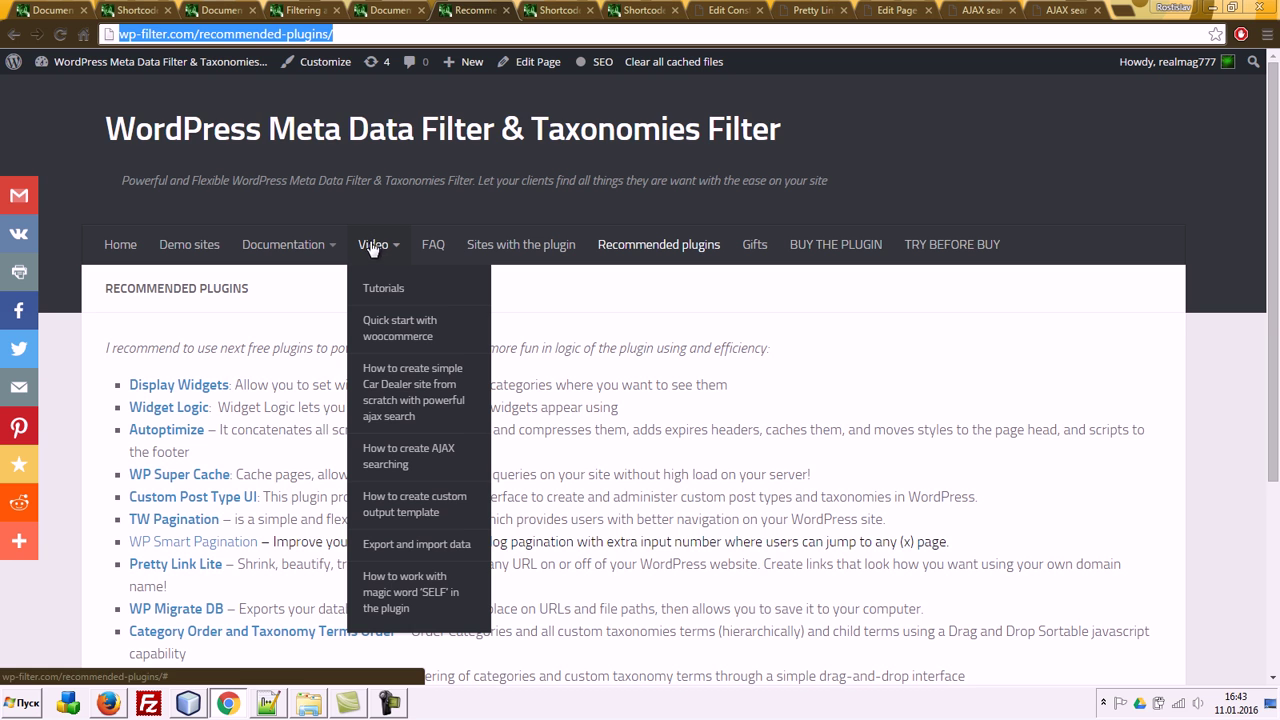